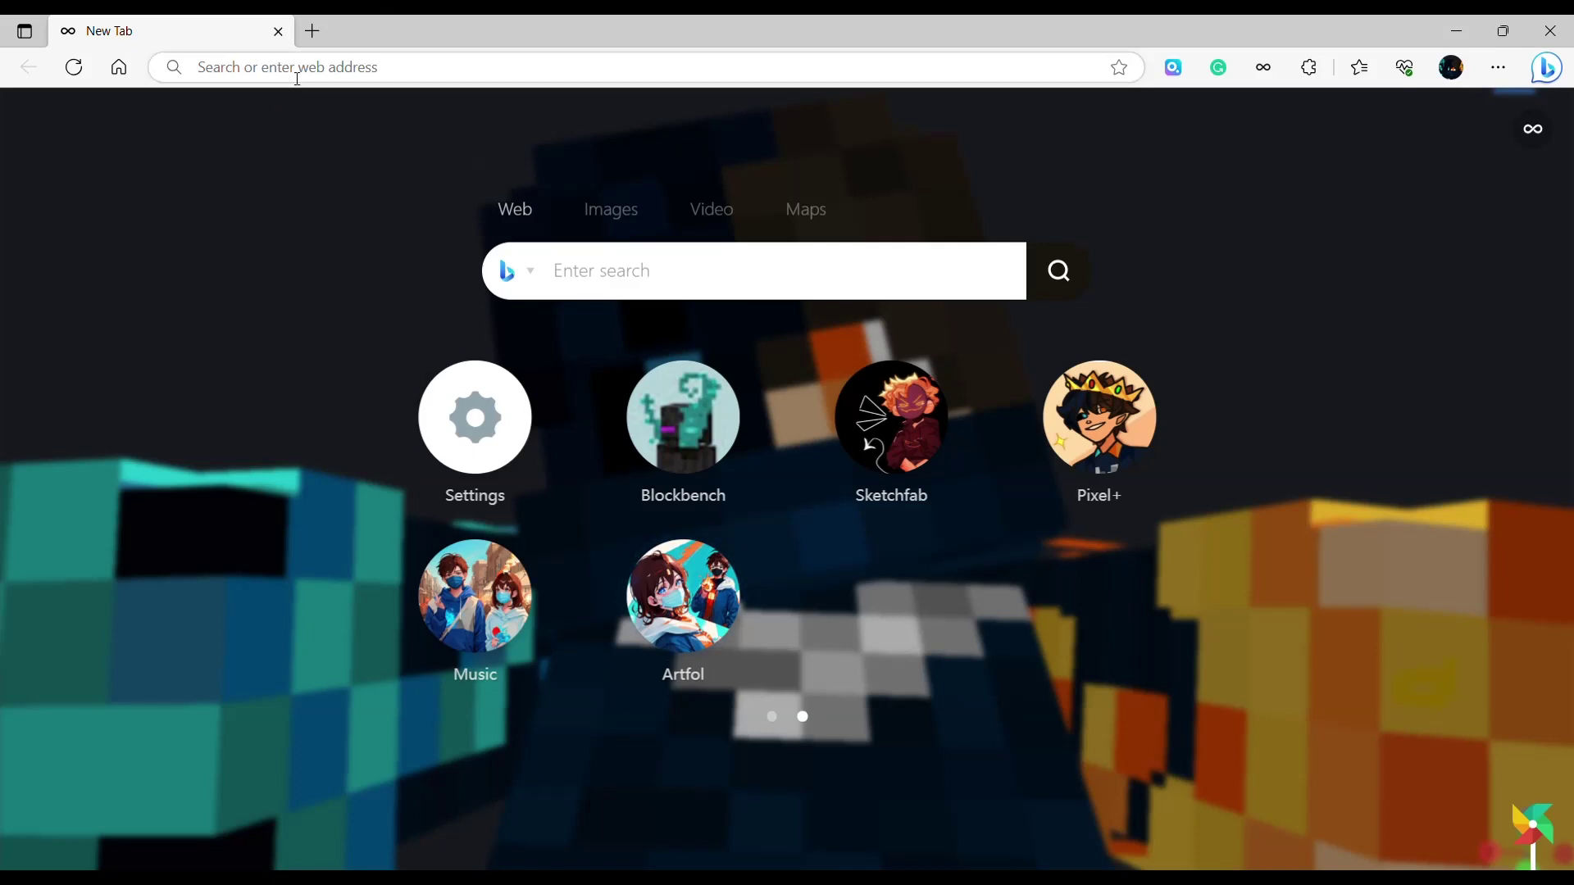
Open web.blockbench.net in the browser and dismiss the offer to recover unsaved models.
click(299, 67)
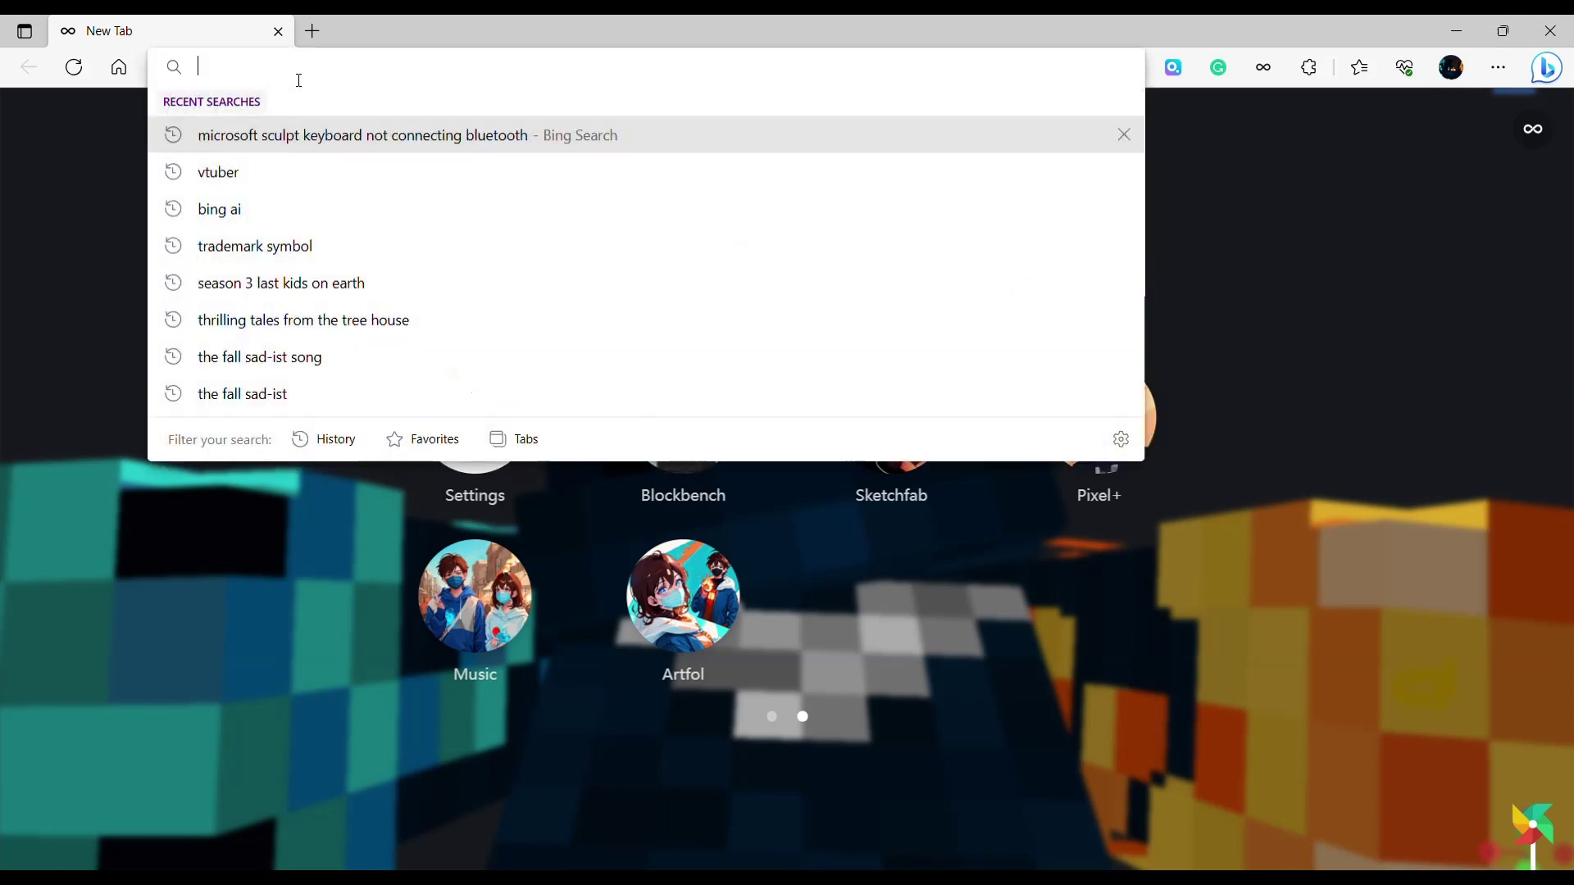
text(web.)
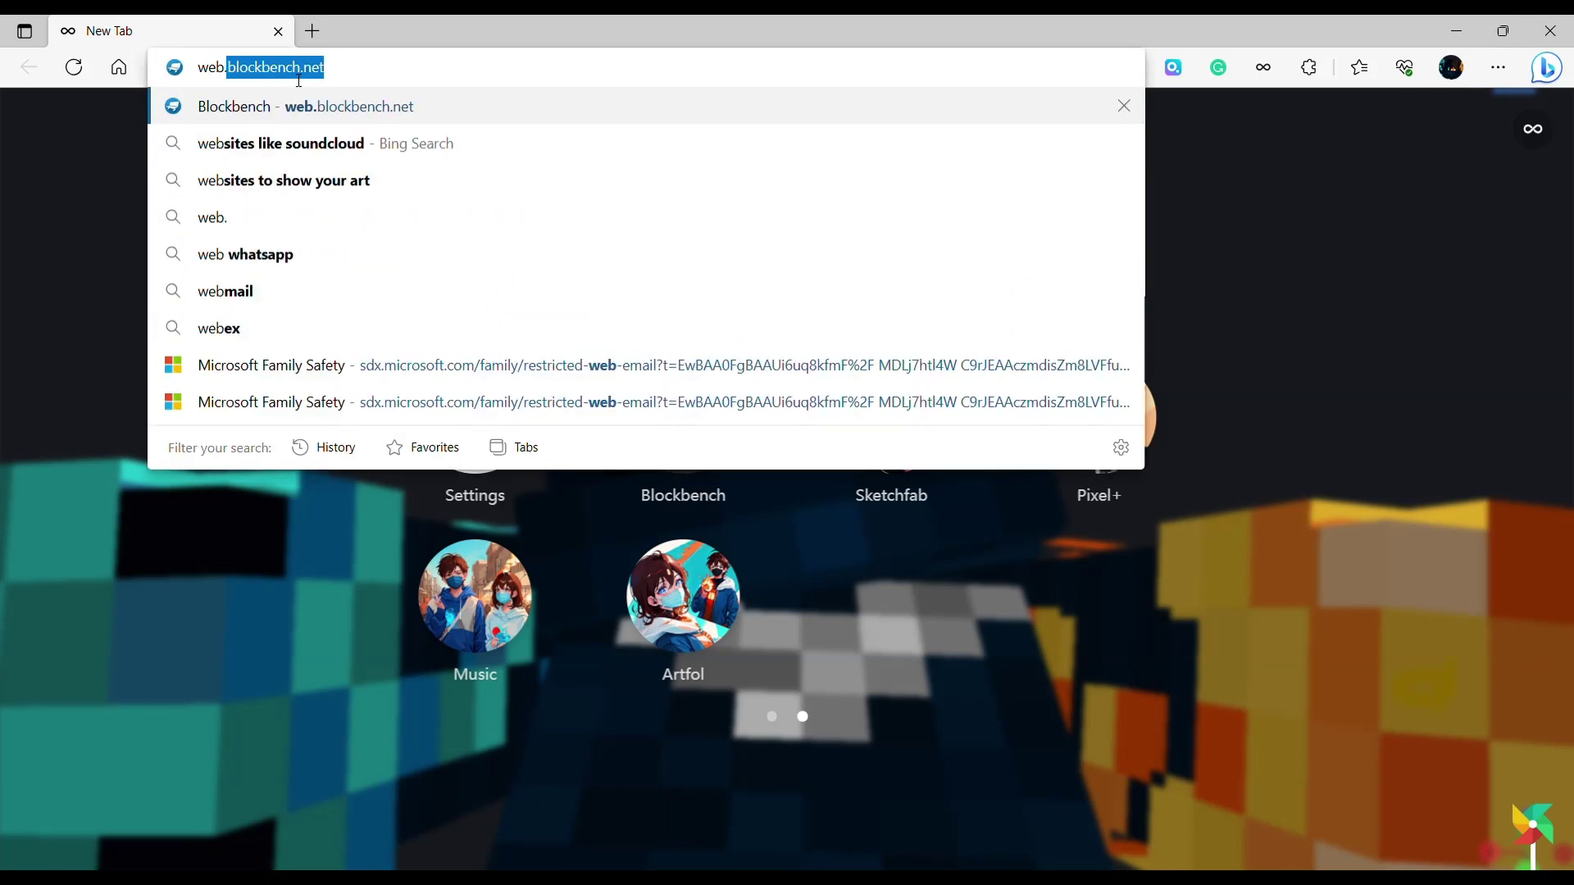
text(blockbench.net)
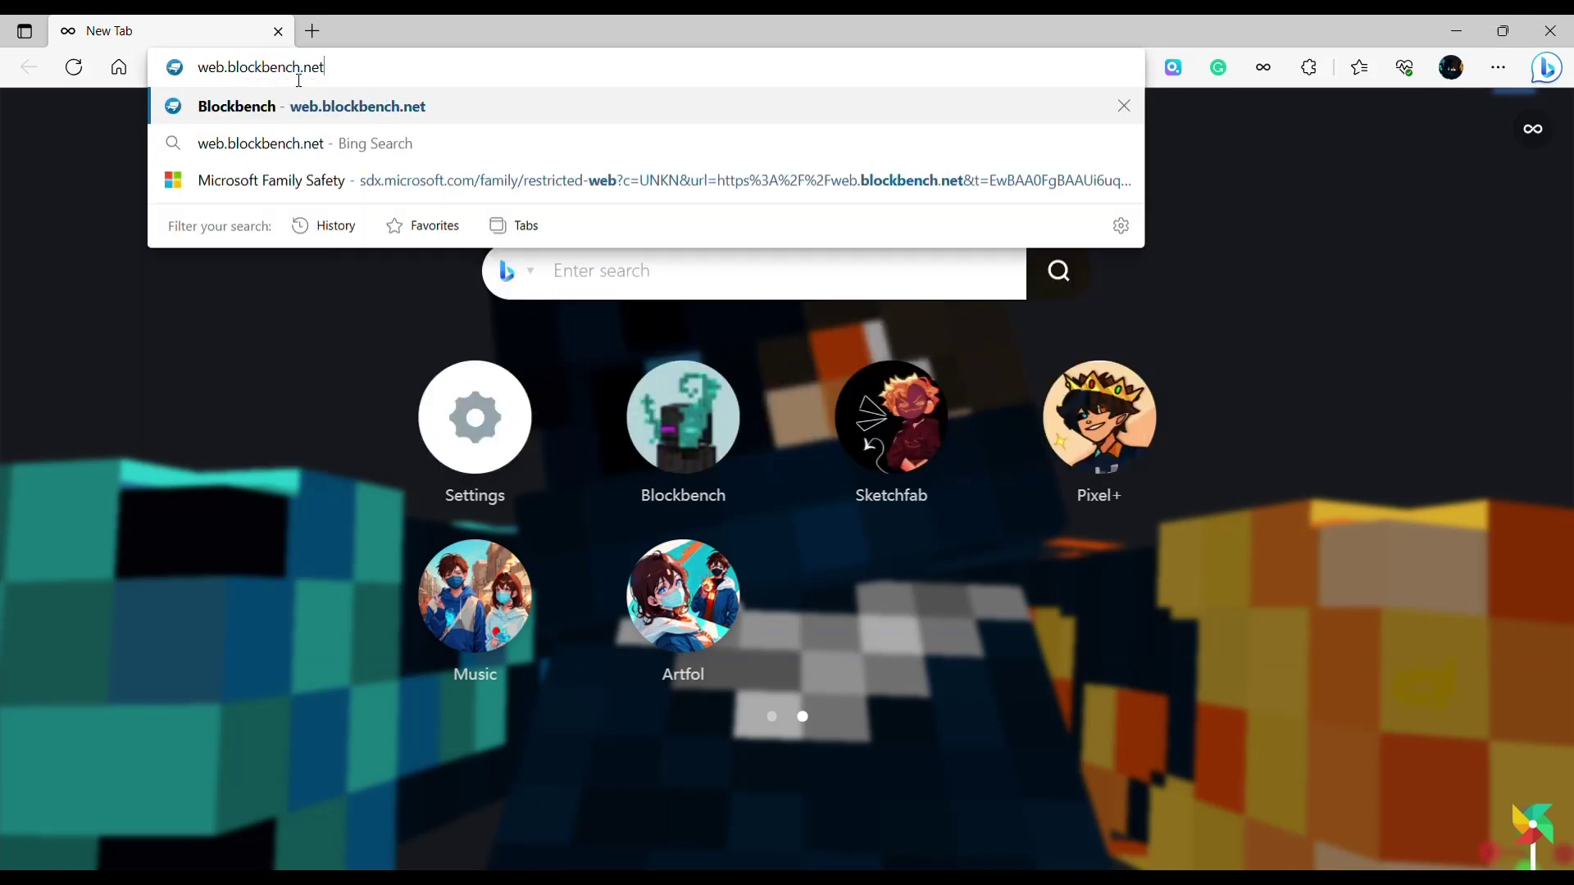
key(Return)
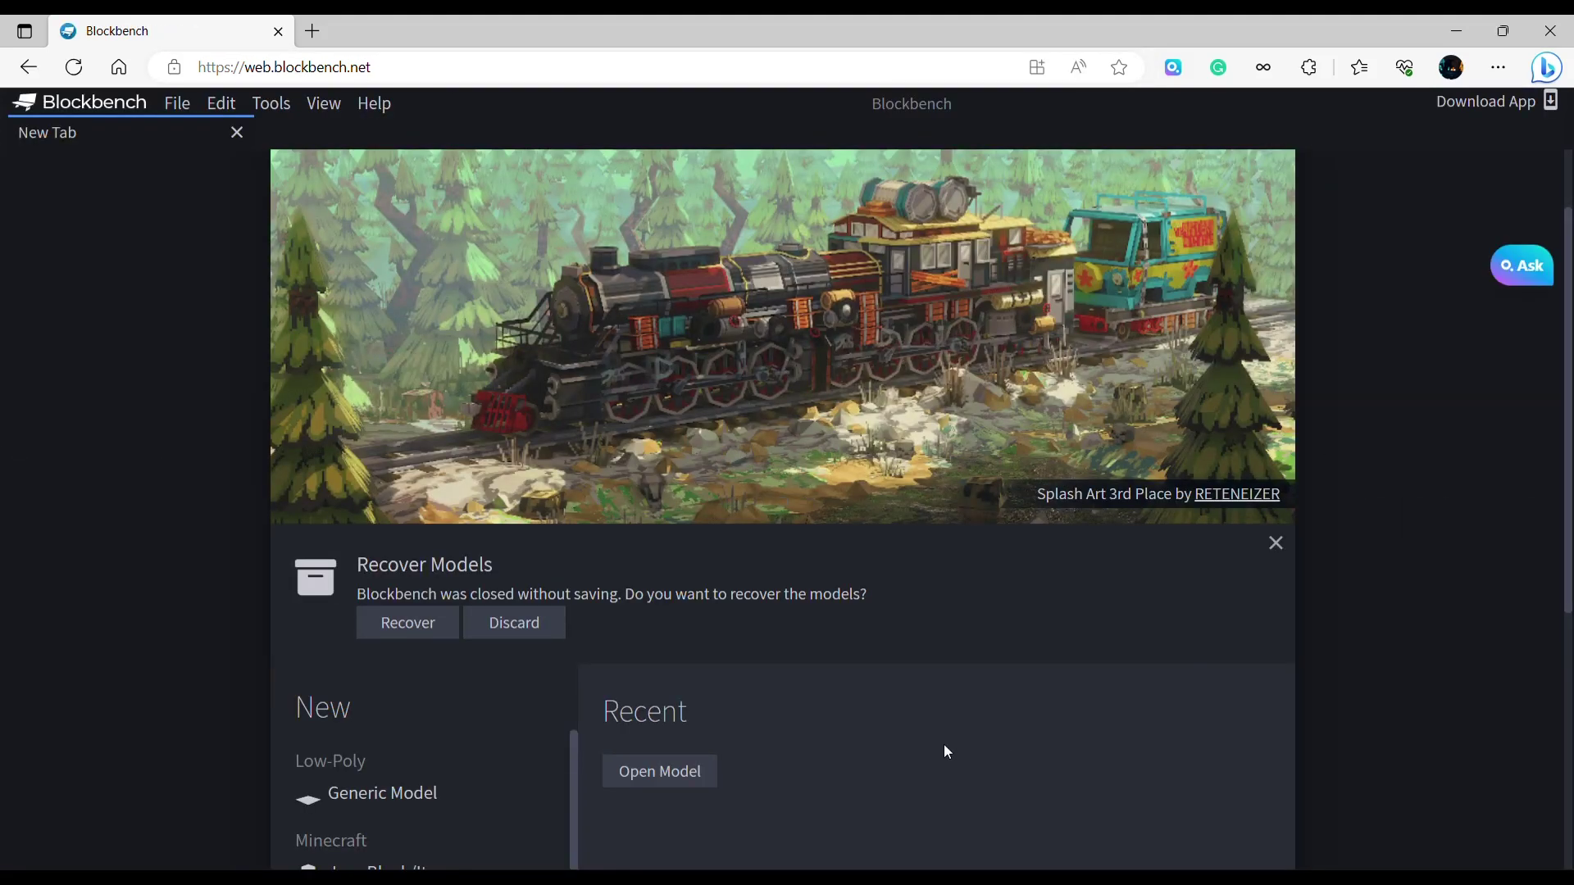
click(1276, 543)
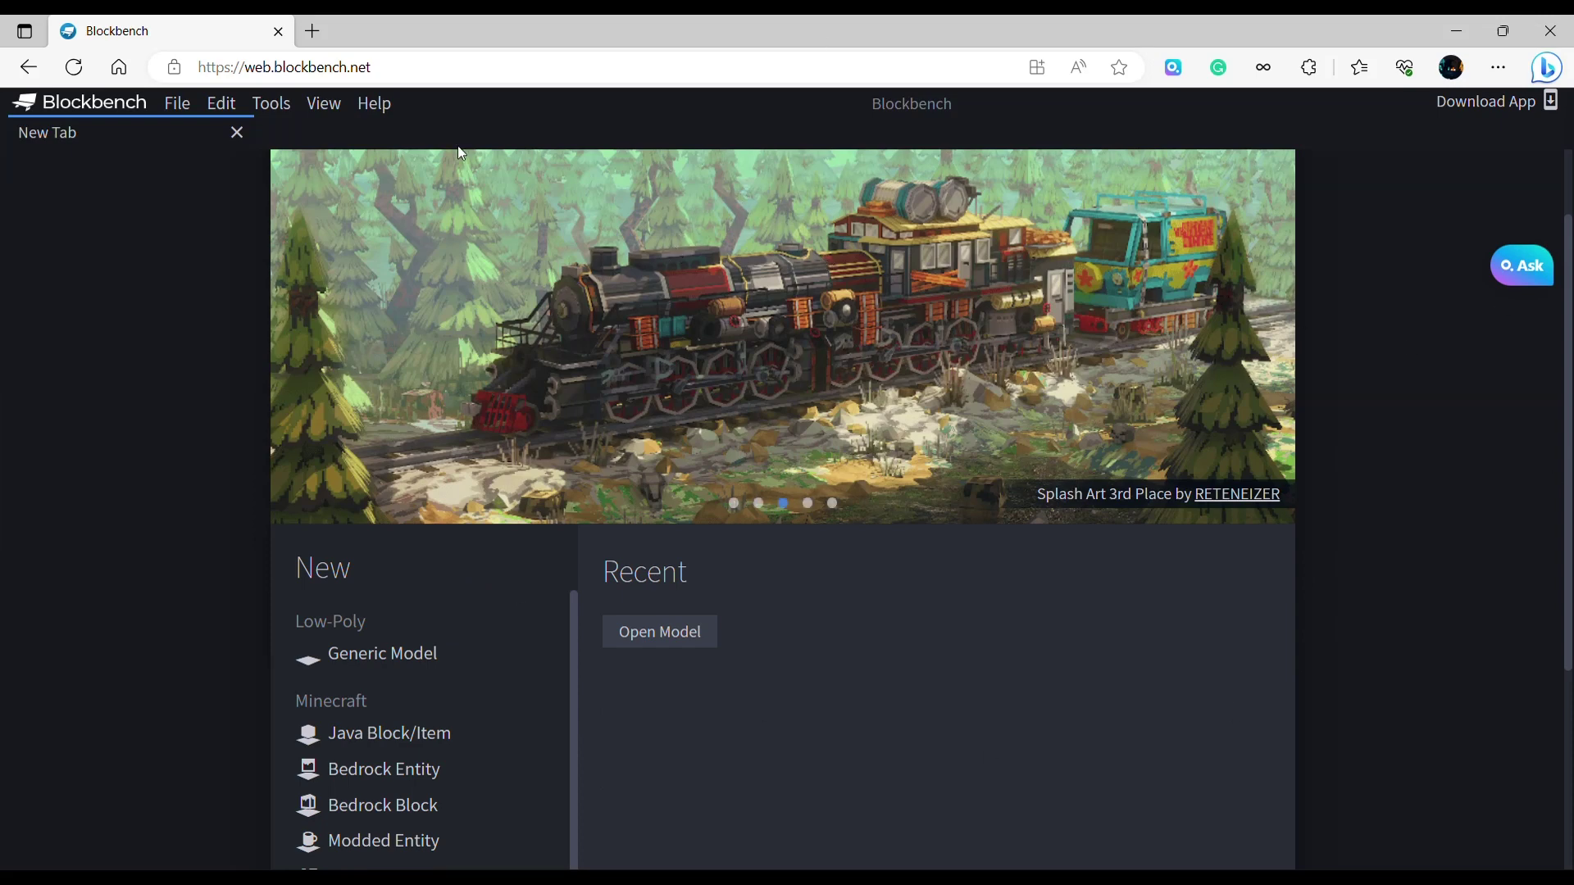
Examine the theme preferences: the available themes, font and border options, color scheme and custom CSS.
click(185, 102)
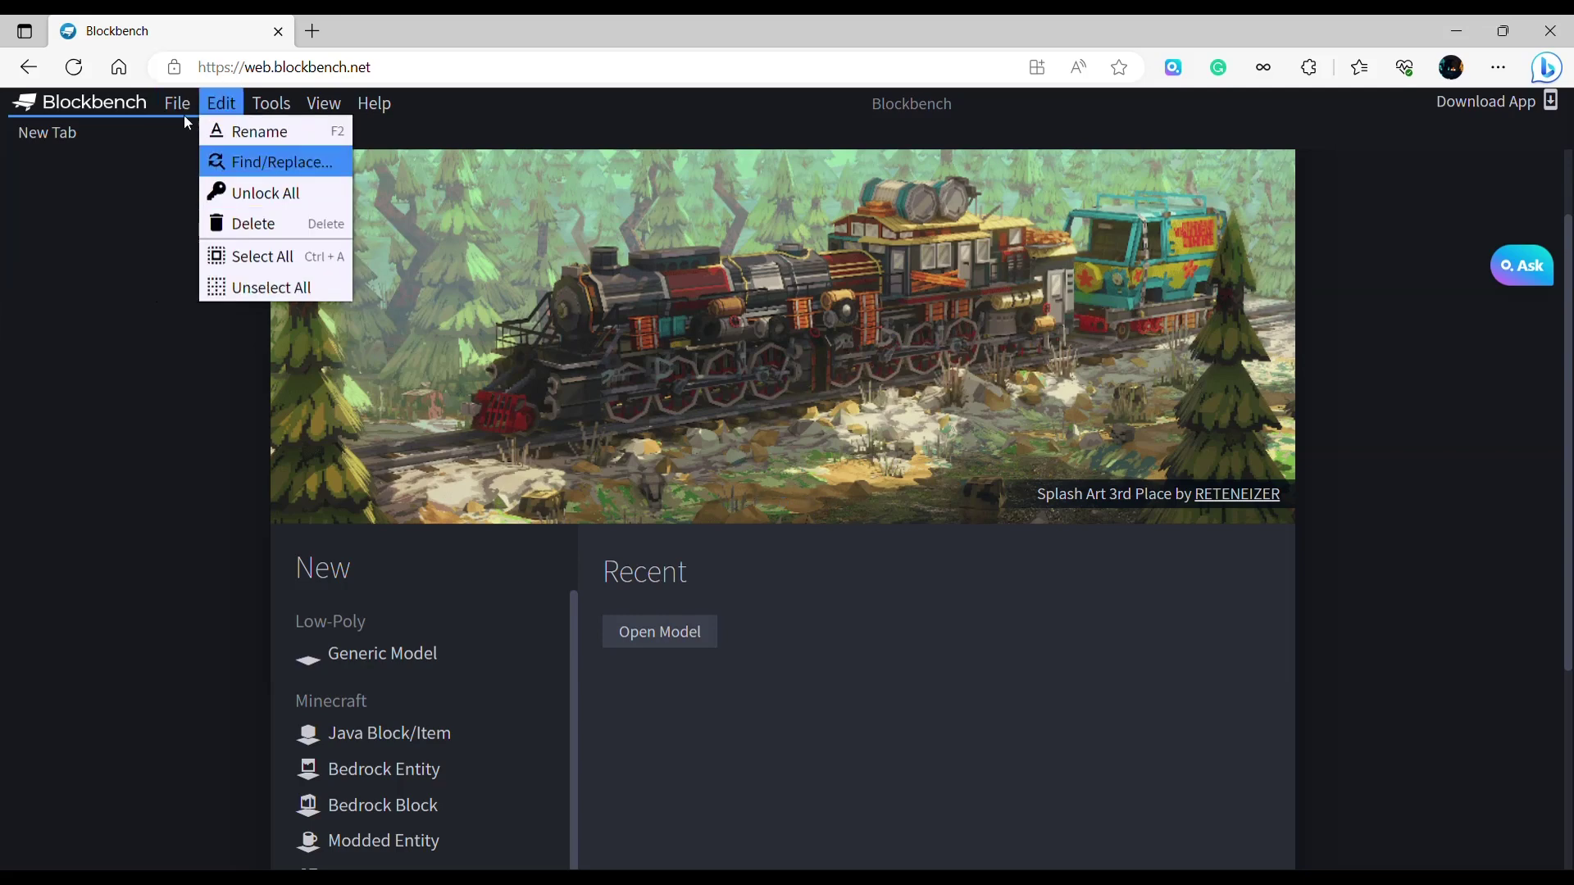
mouse_move(208, 240)
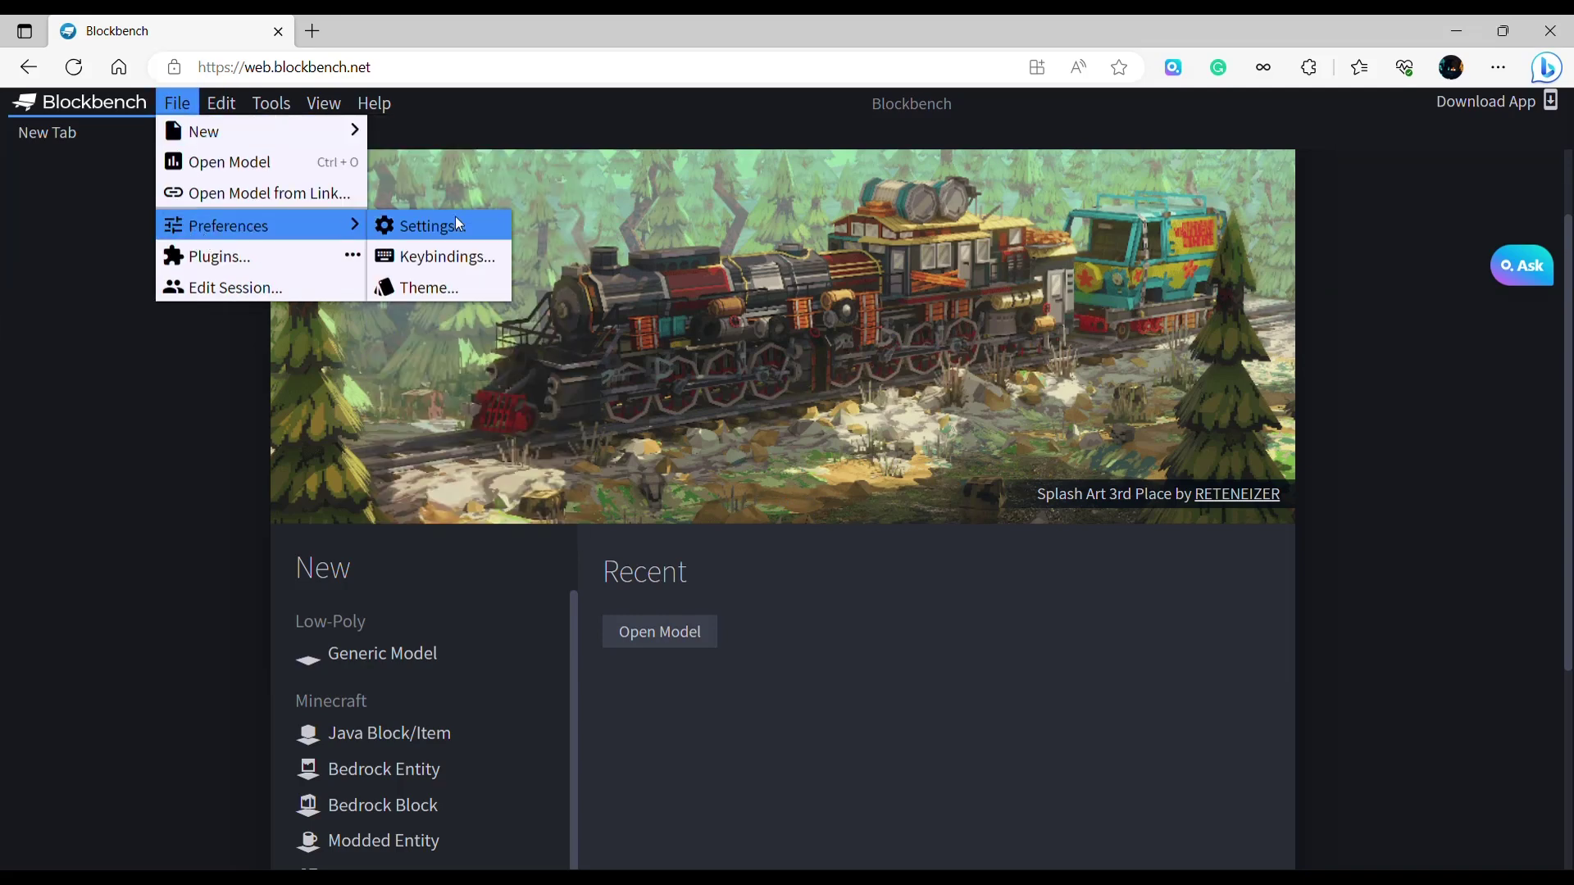
click(439, 287)
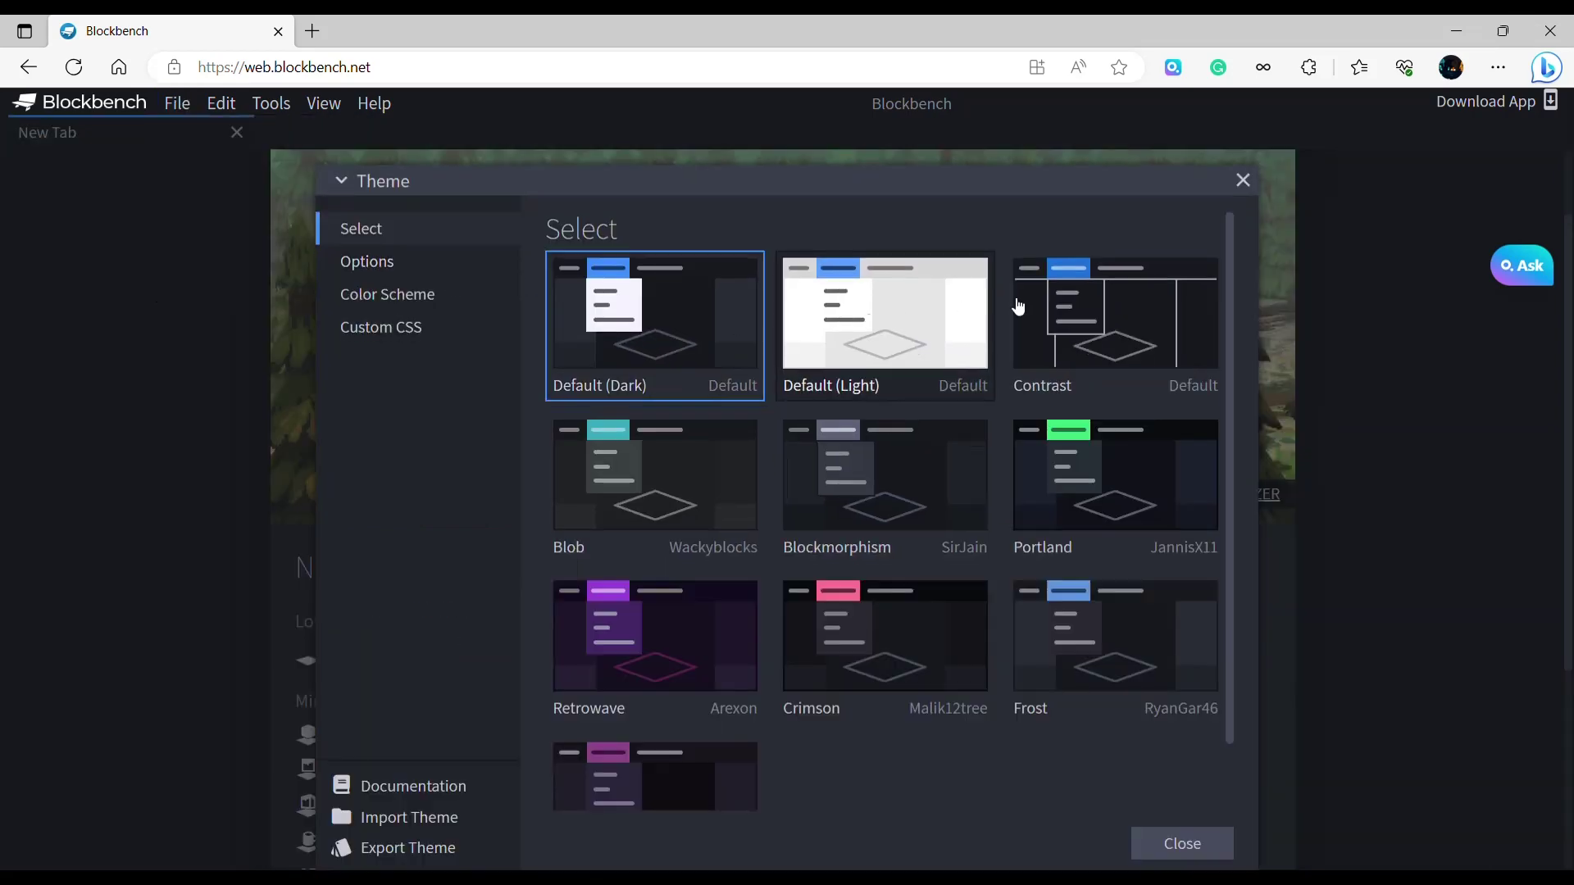
scroll(770, 500, down, 1)
scroll(663, 692, up, 1)
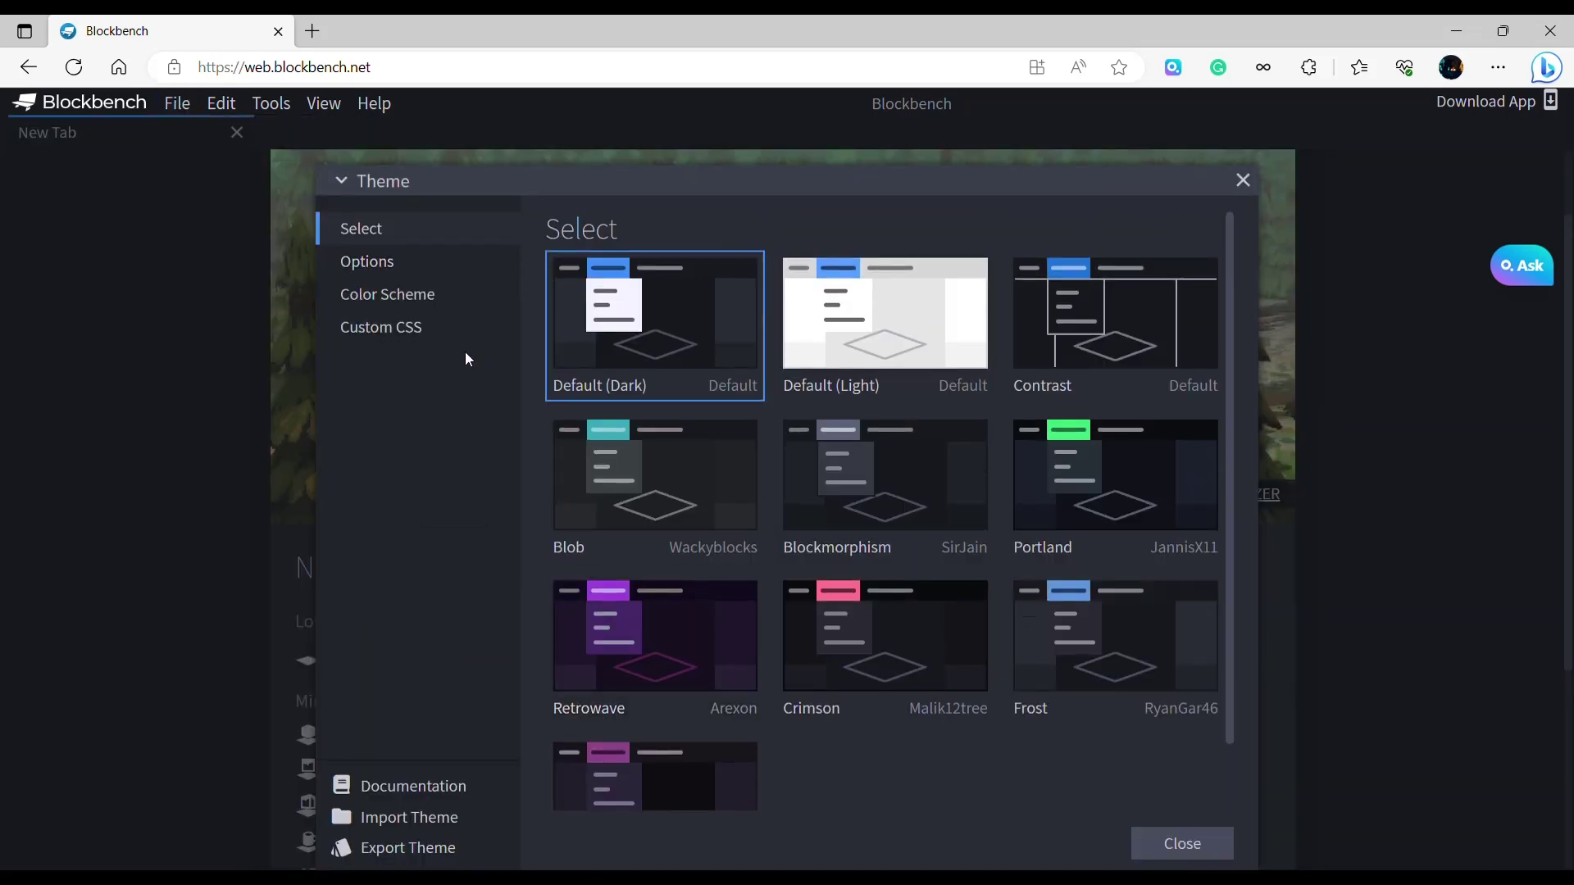
click(405, 267)
click(432, 291)
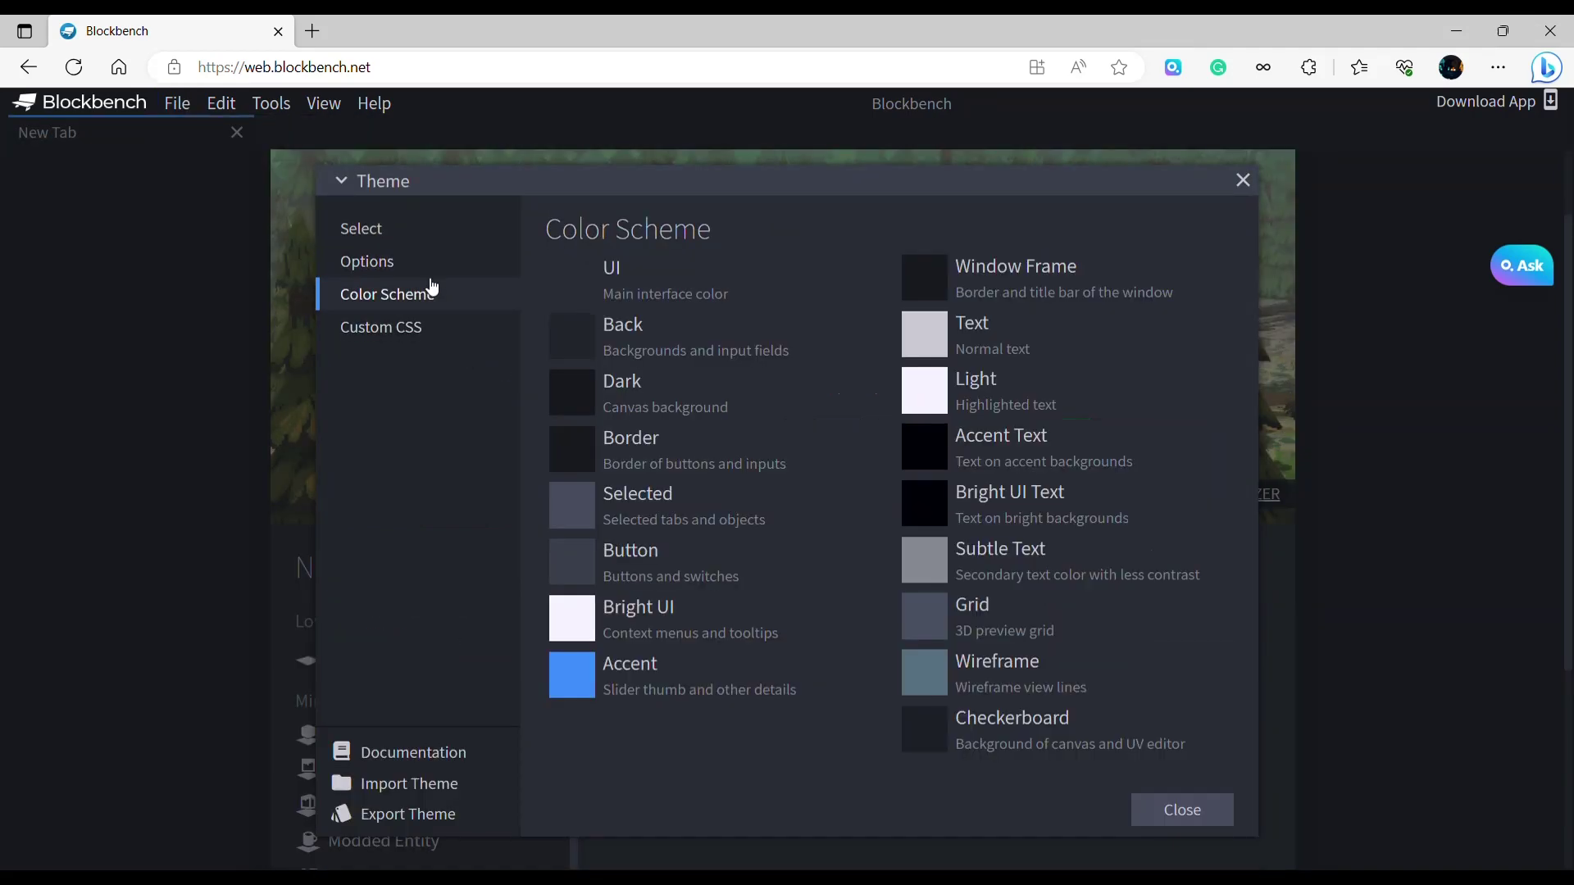
click(432, 269)
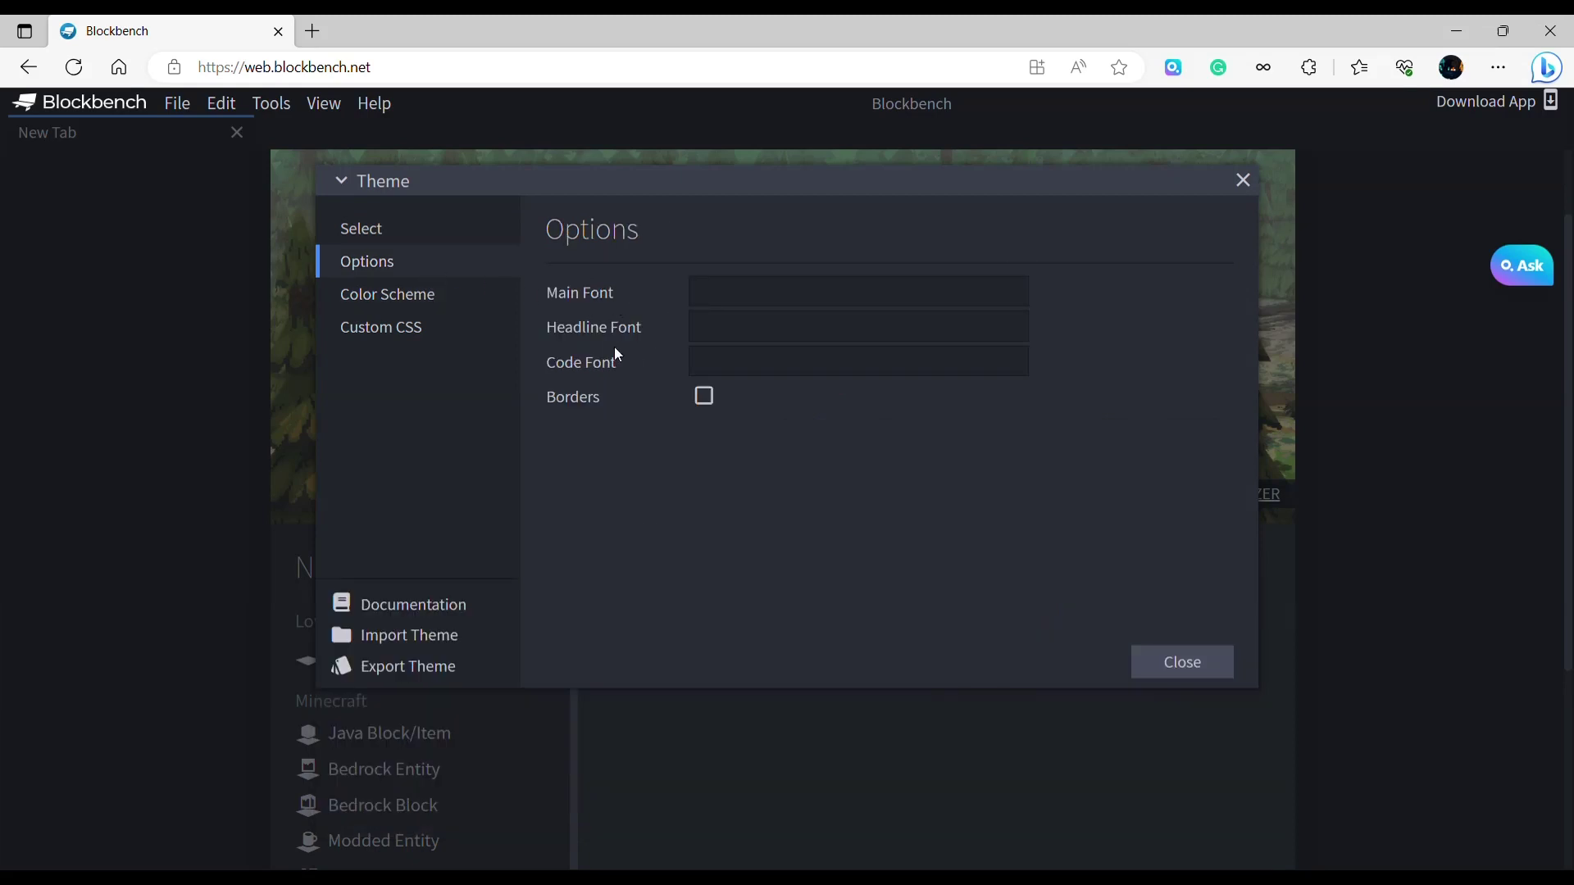
click(340, 291)
click(433, 338)
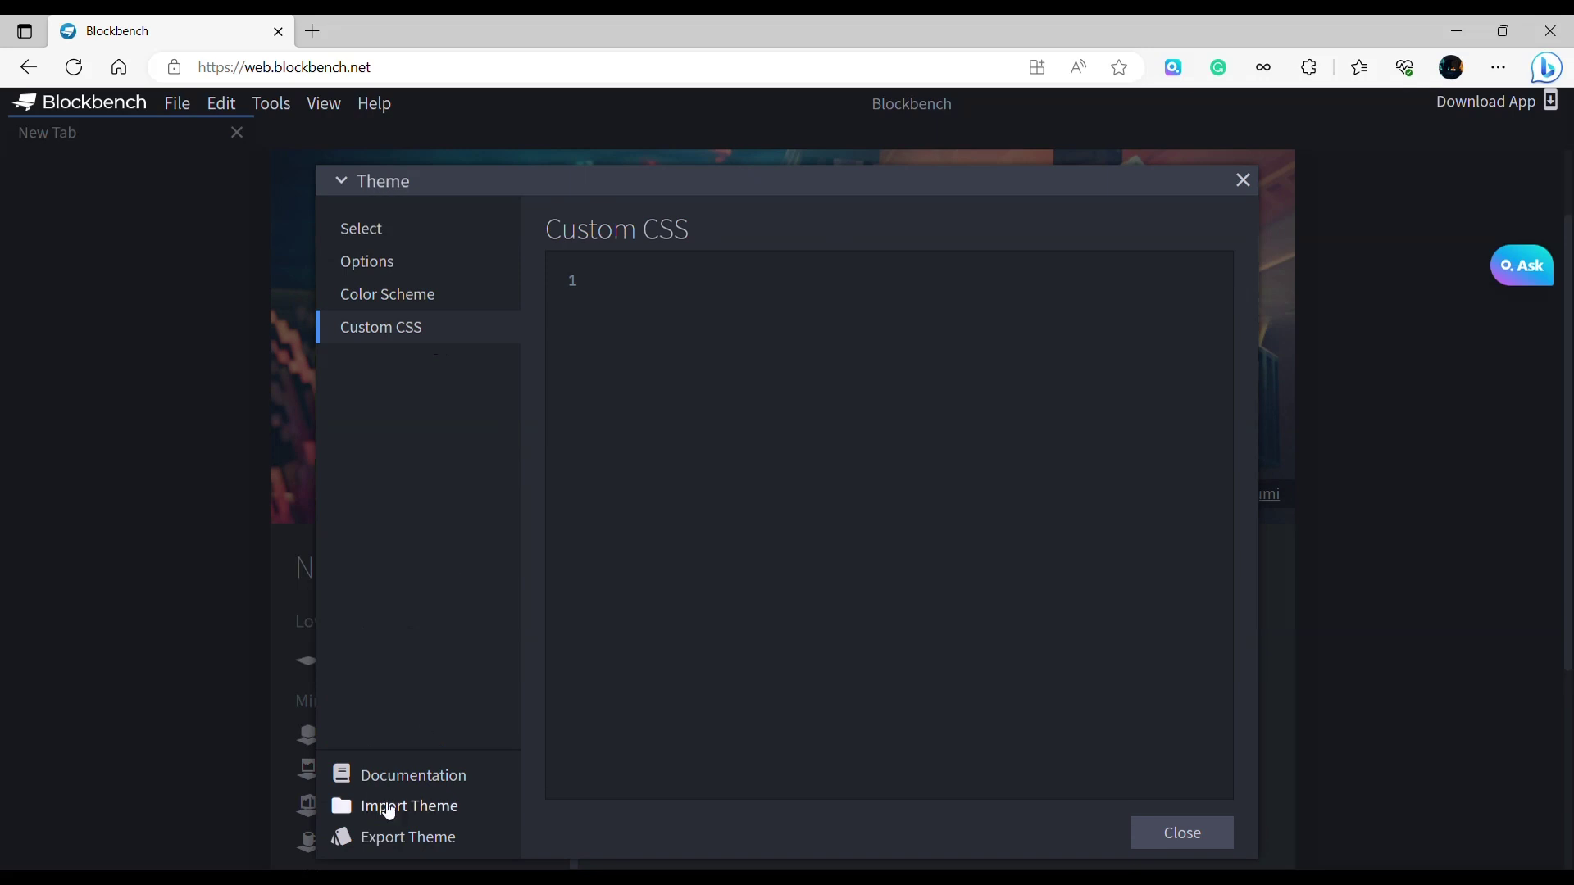
click(1174, 833)
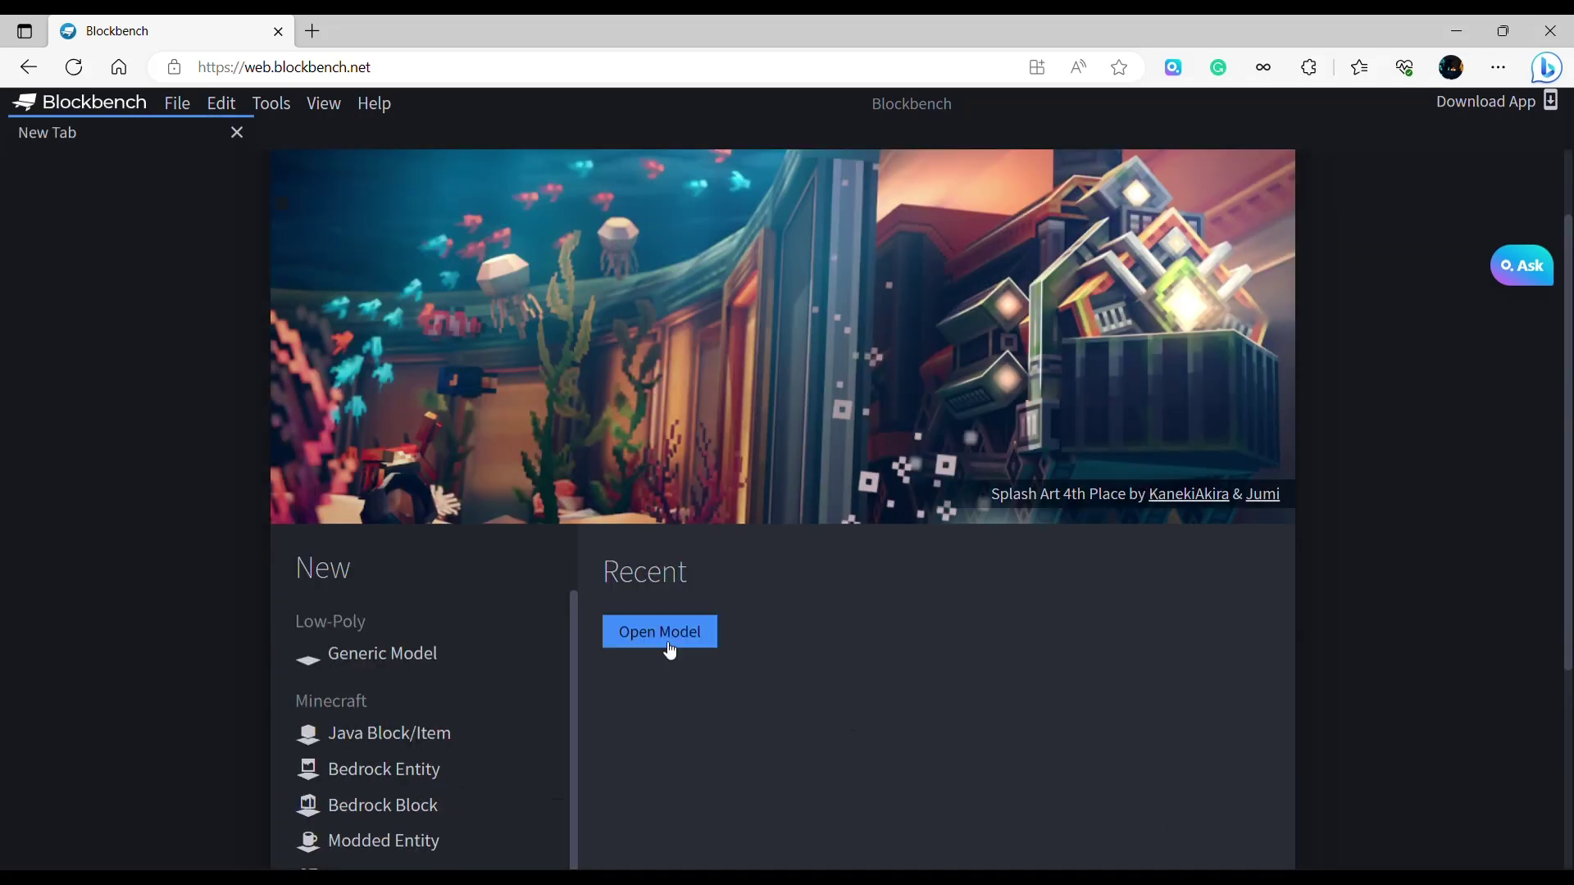
Start a new low-poly Generic Model project.
scroll(577, 386, down, 3)
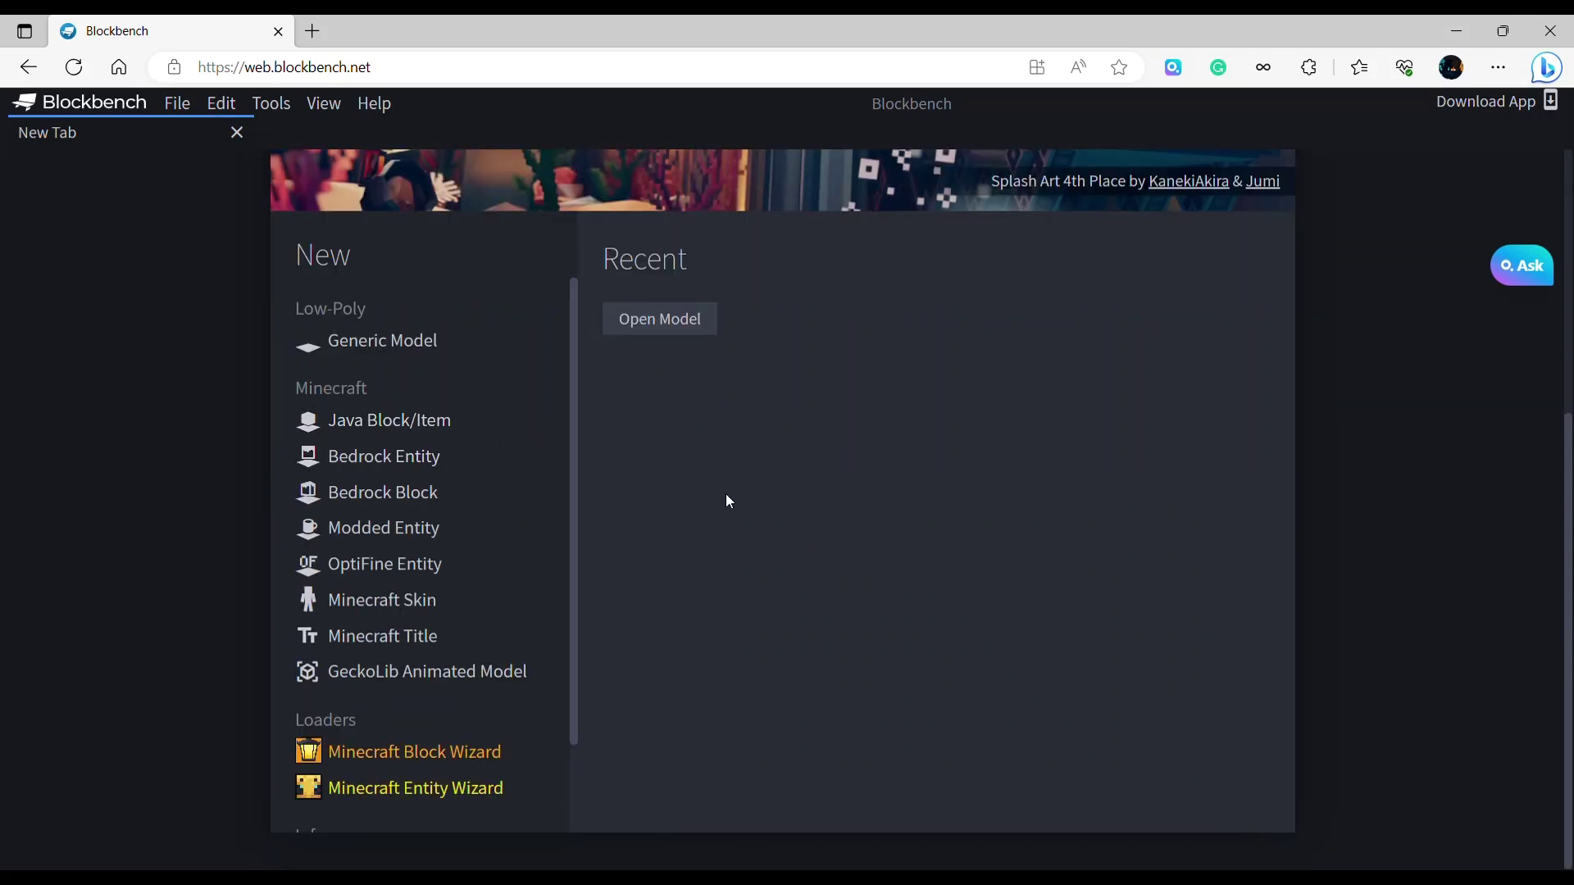
click(444, 351)
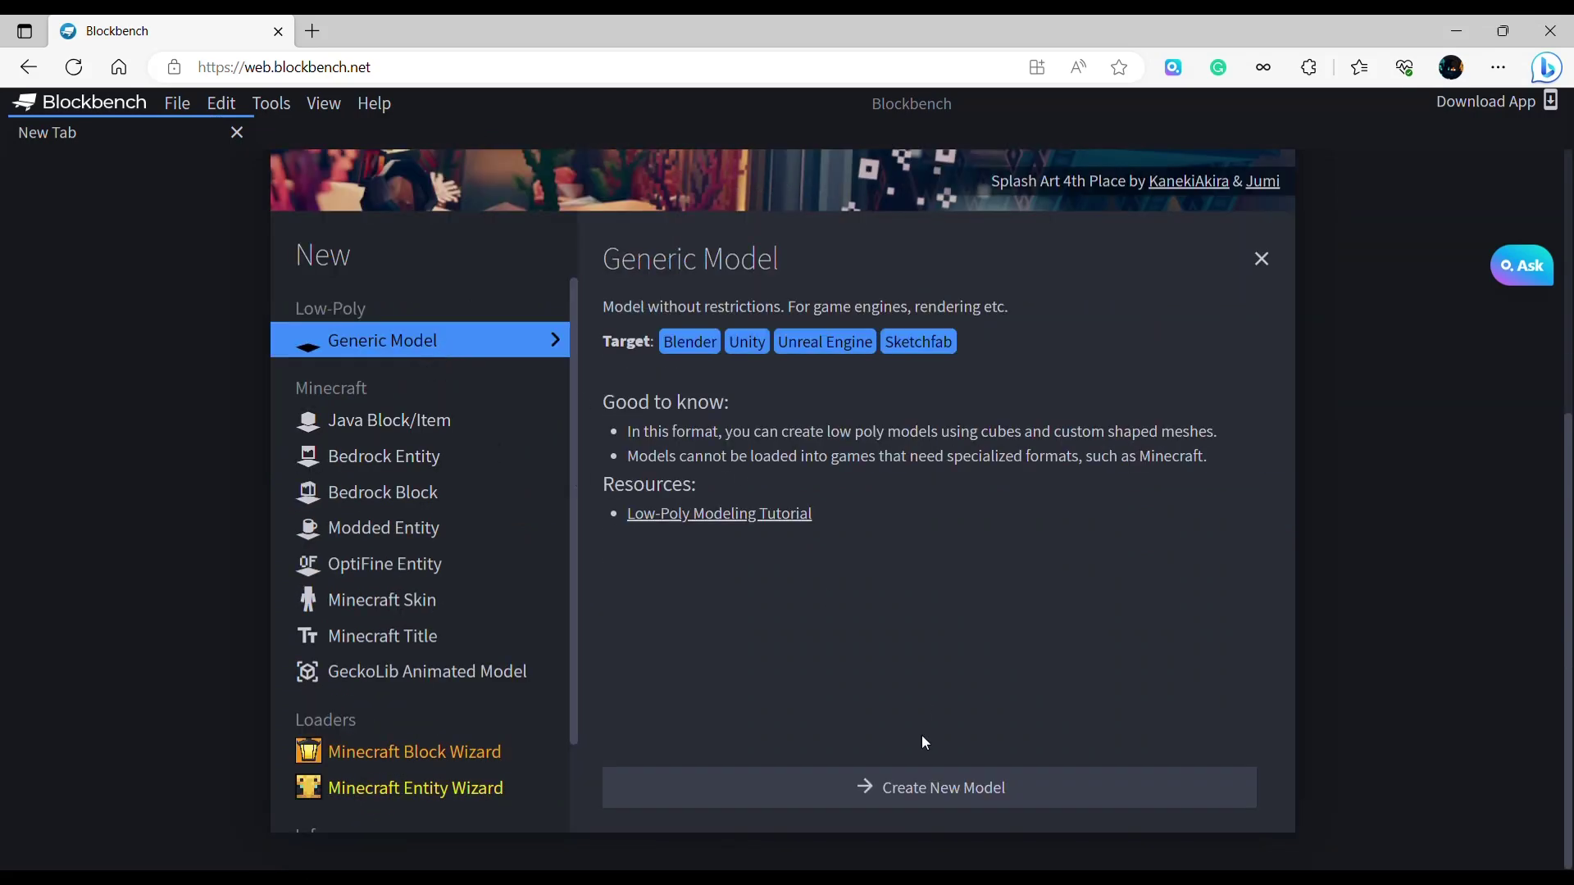
click(924, 790)
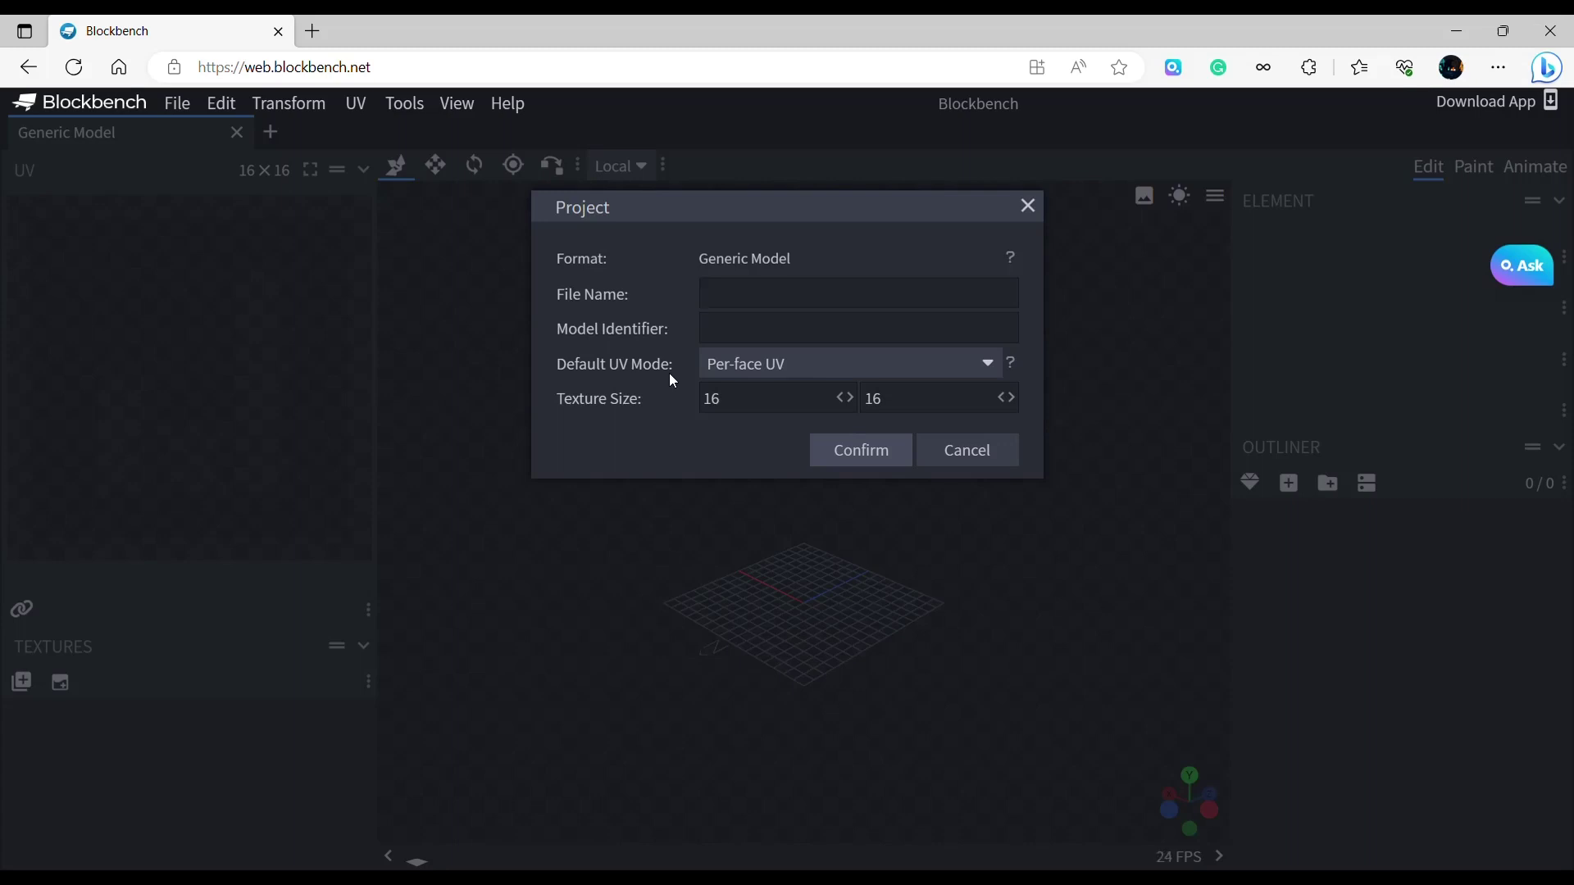
text(Robot Cheff)
key(BackSpace)
key(BackSpace)
text(f)
key(BackSpace)
text(ed)
key(BackSpace)
key(BackSpace)
key(BackSpace)
key(BackSpace)
key(BackSpace)
key(BackSpace)
key(BackSpace)
key(BackSpace)
key(BackSpace)
key(BackSpace)
key(BackSpace)
Name the project file Puppet and create the project with the default UV mode and texture size.
text(Puppet)
click(854, 461)
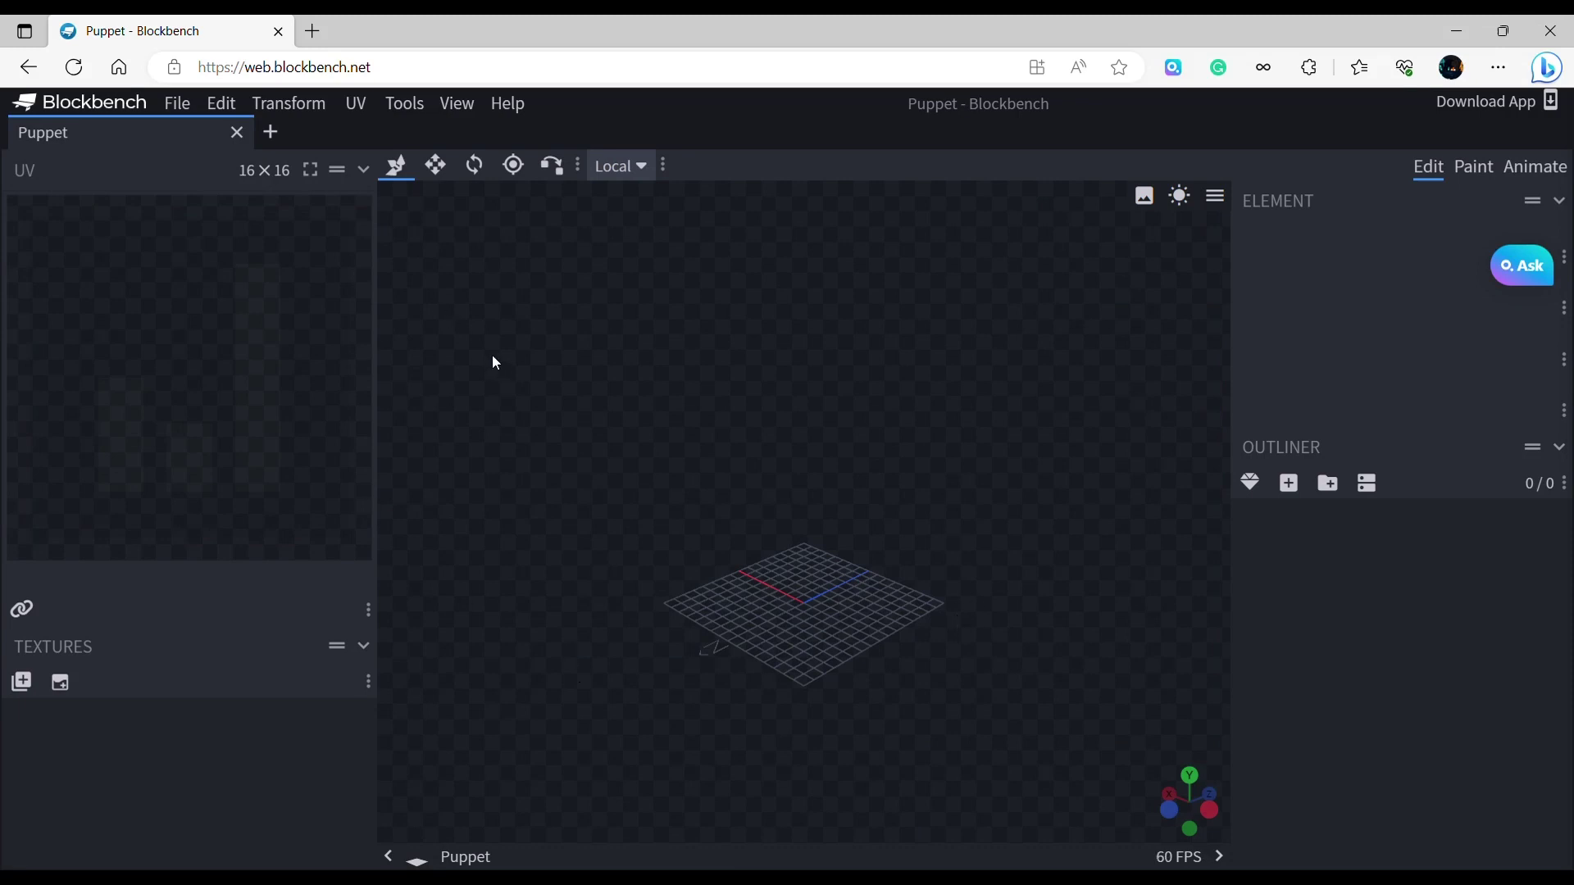
click(1252, 485)
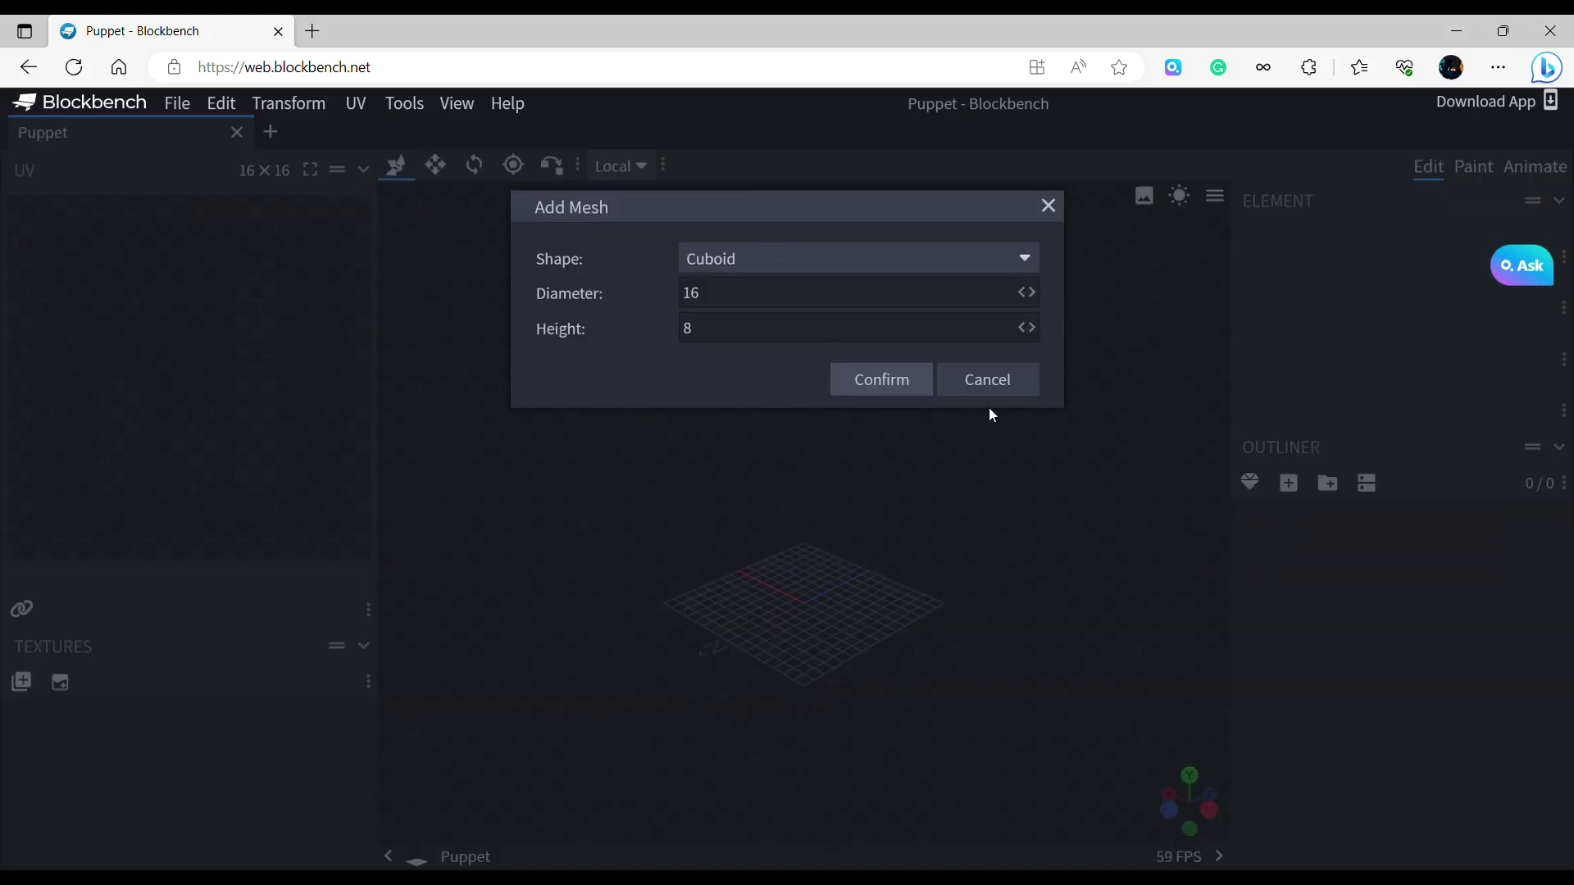
click(721, 260)
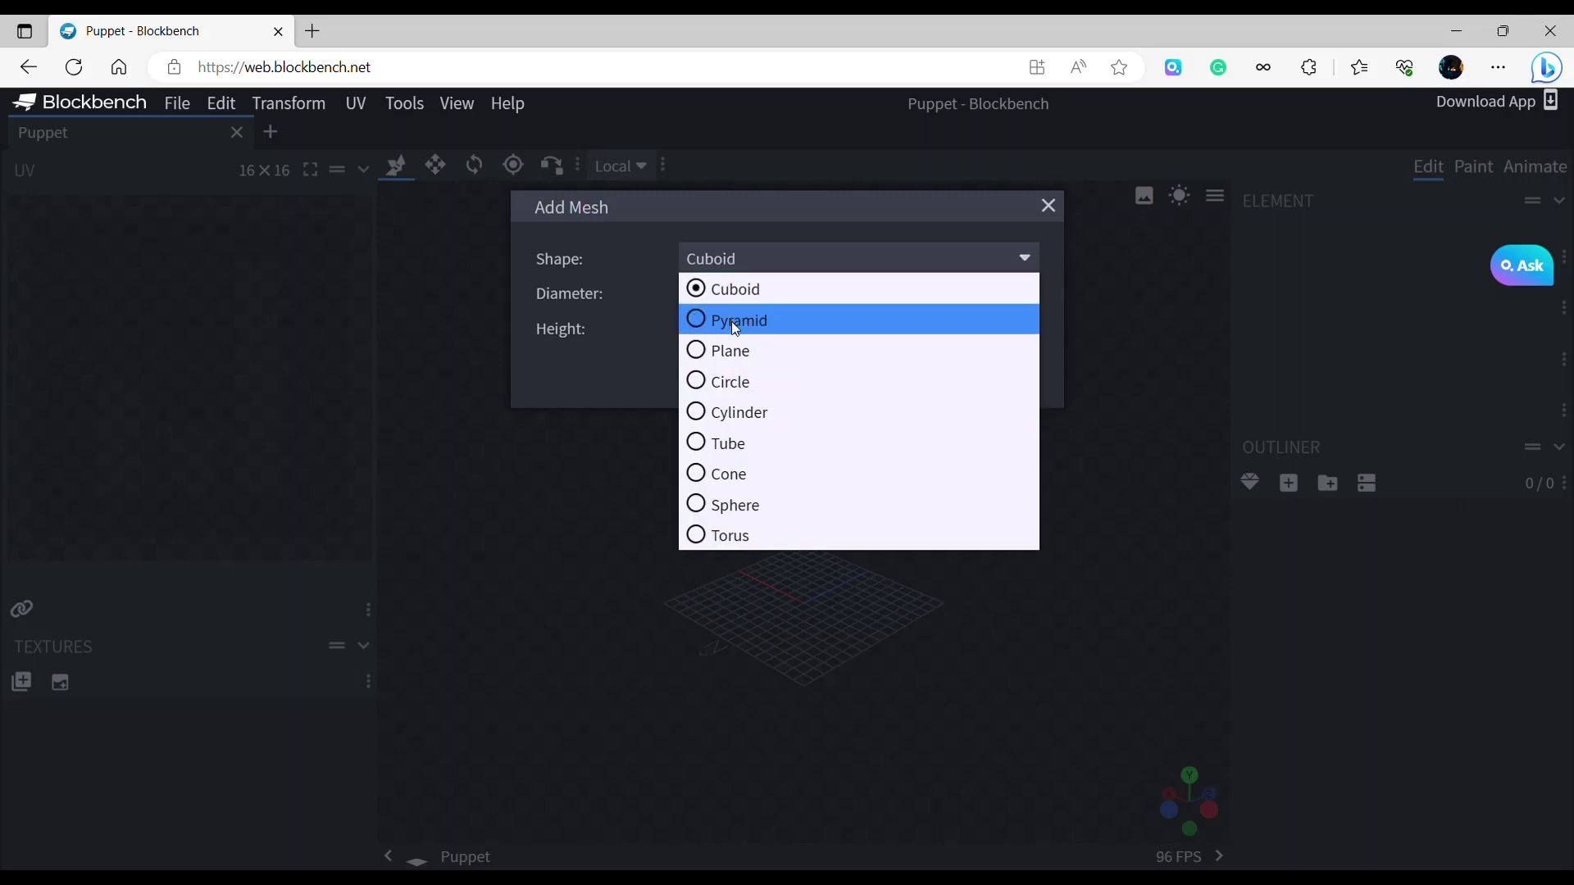
click(628, 386)
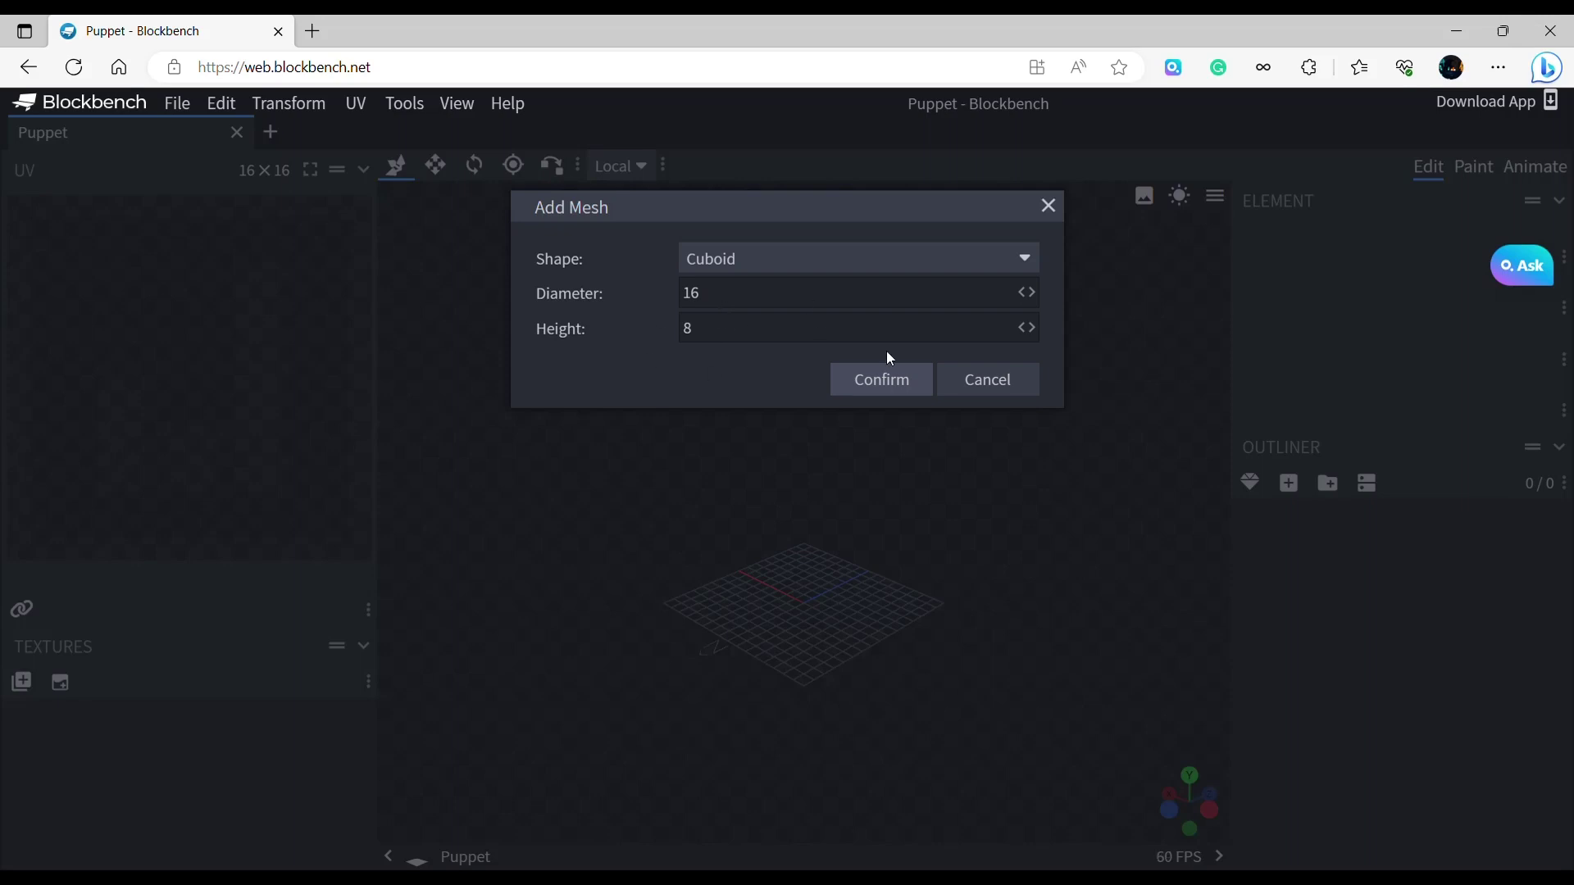
click(973, 385)
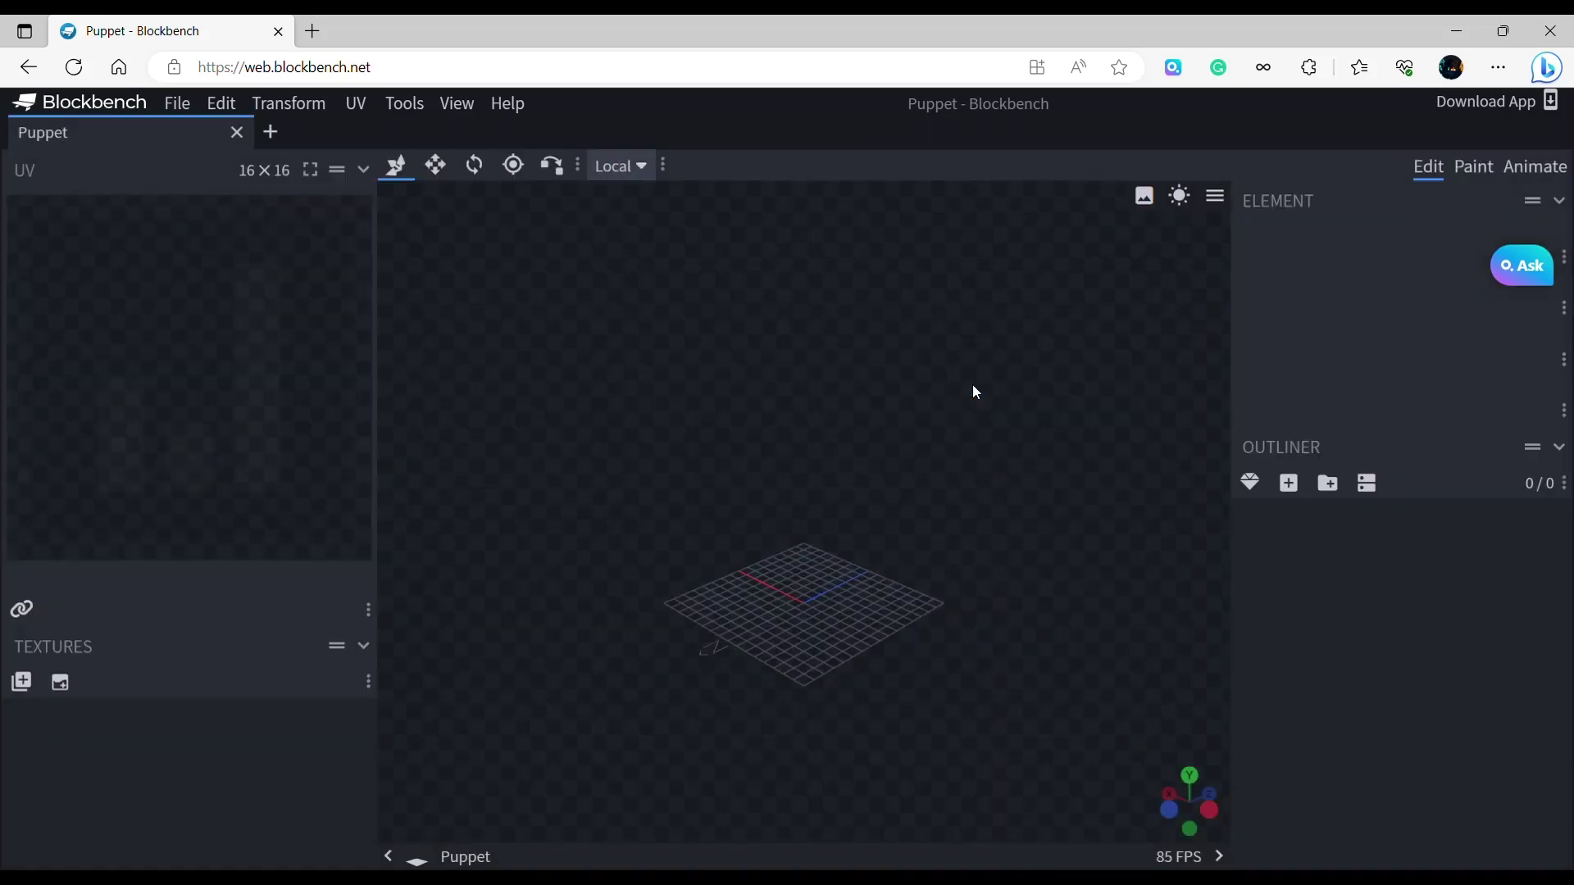
Add a cube to the model and delete it again.
click(1289, 484)
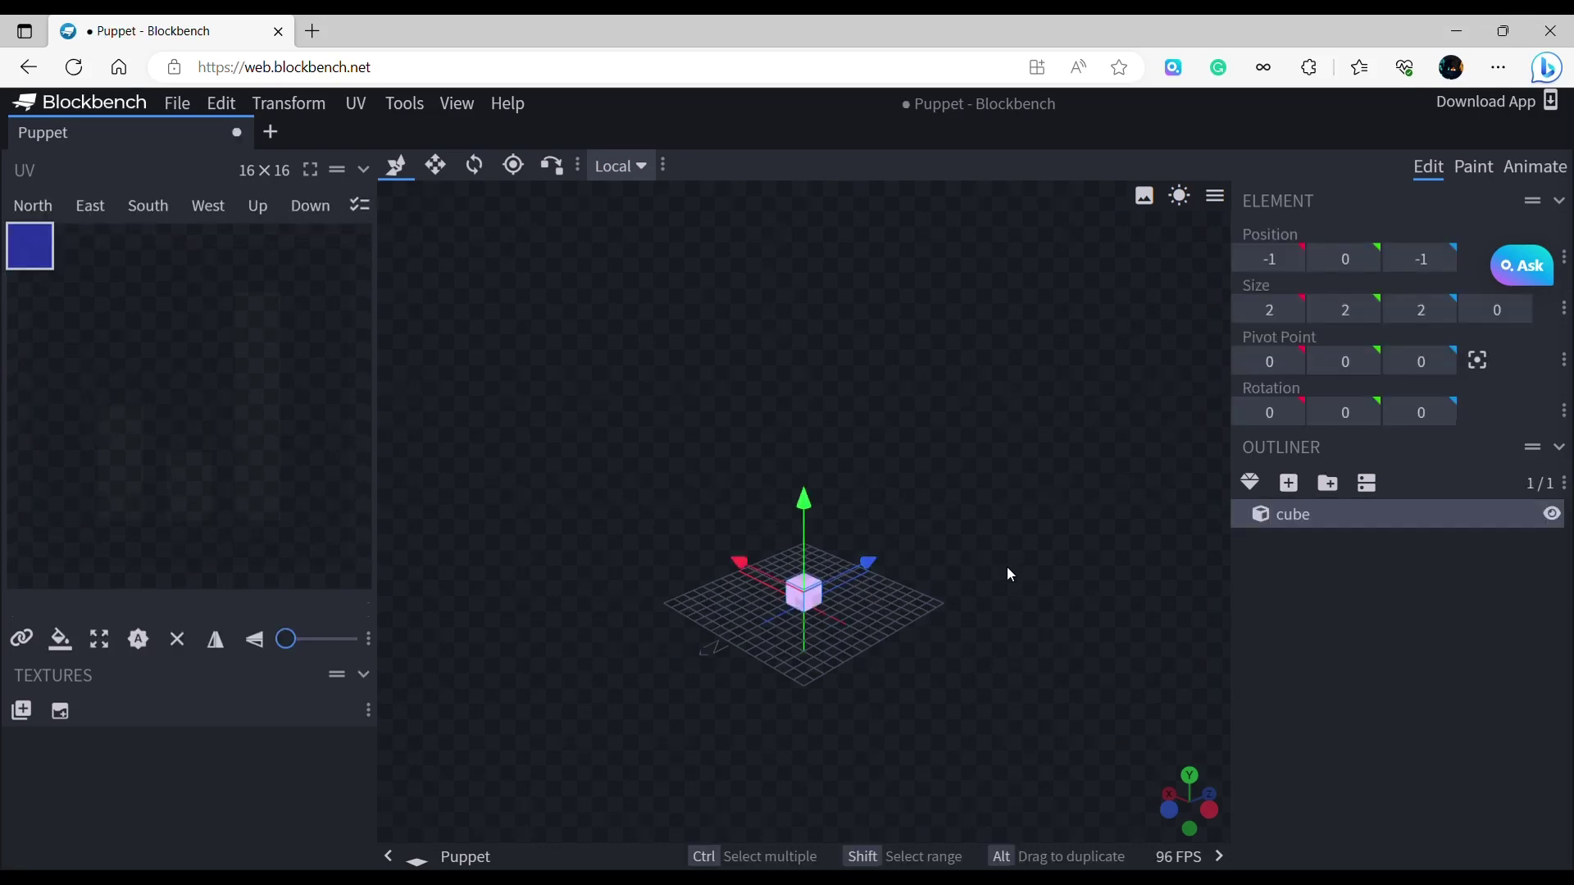
key(Delete)
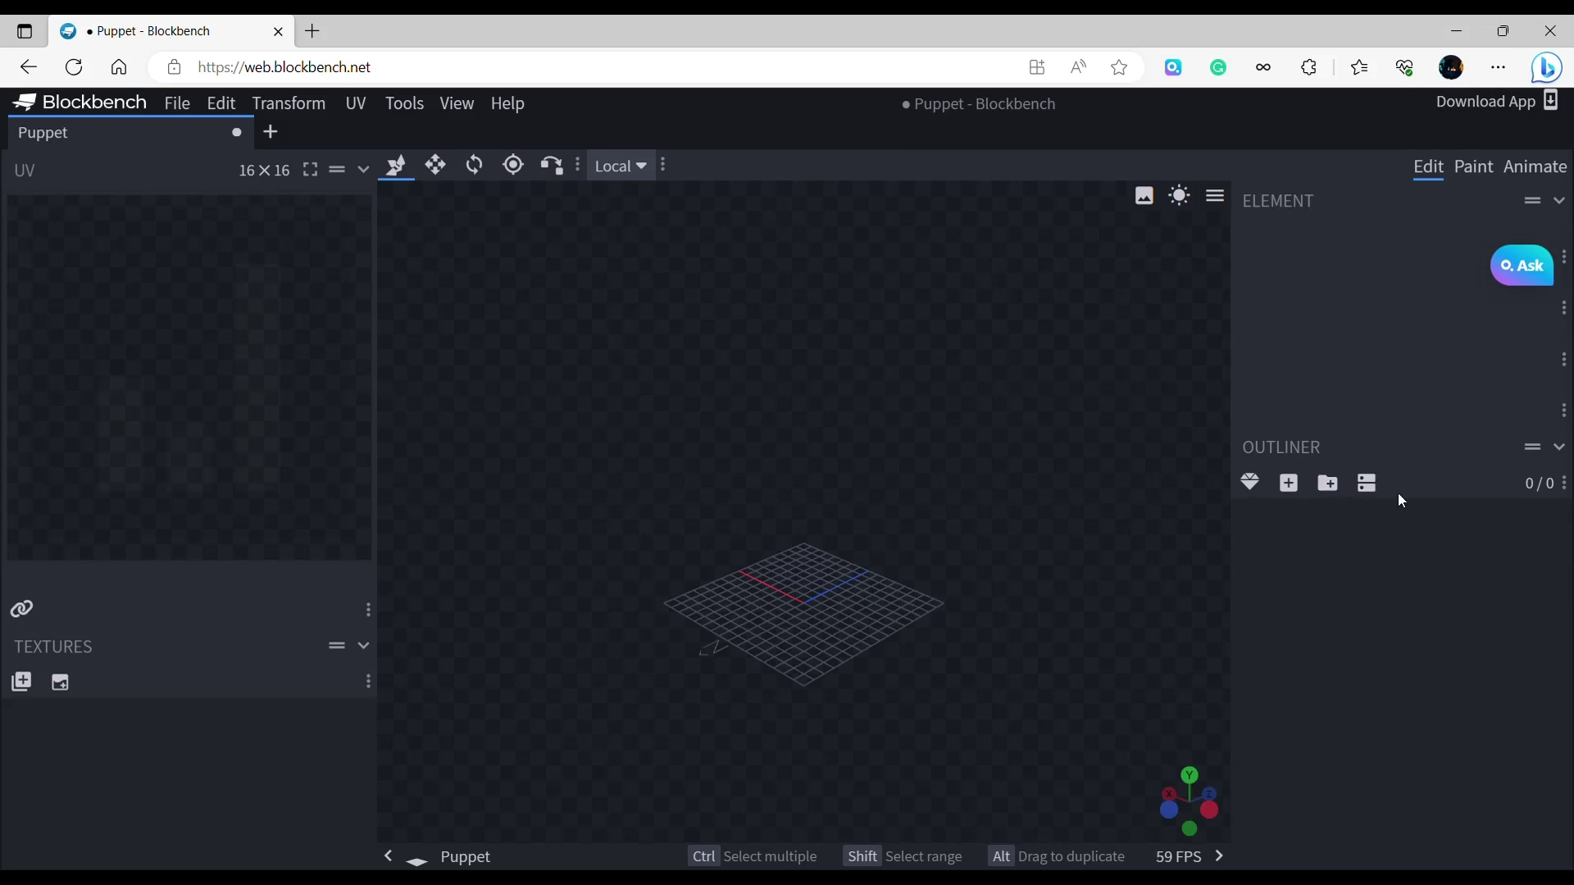
Add two cubes to the model and toggle the outliner's extra options on and off.
click(1289, 483)
click(1358, 754)
click(1289, 483)
click(1315, 648)
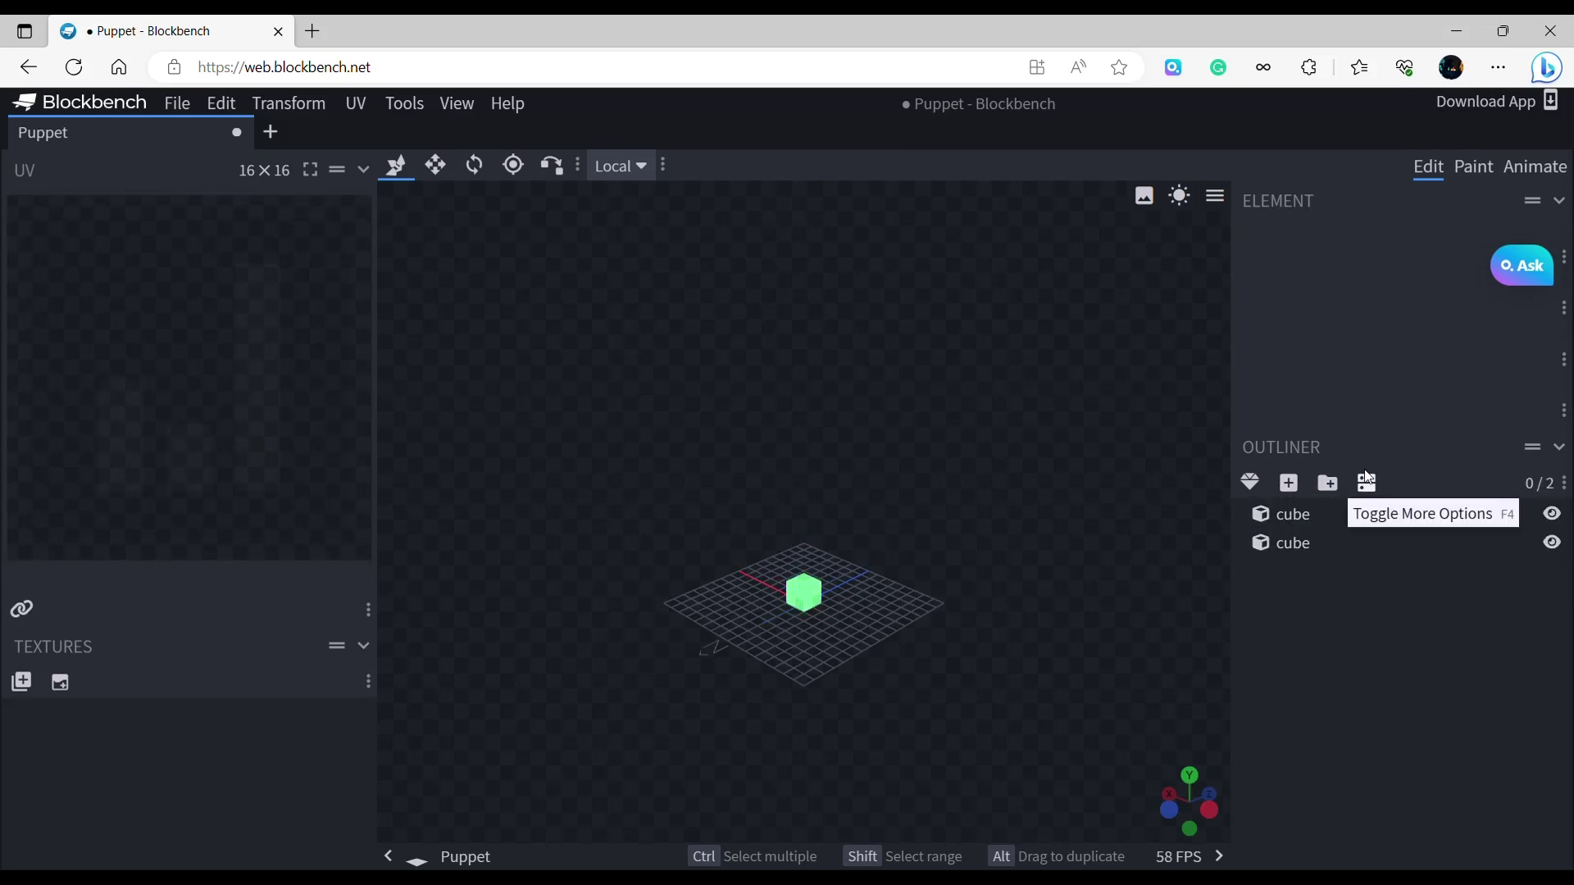
click(1366, 483)
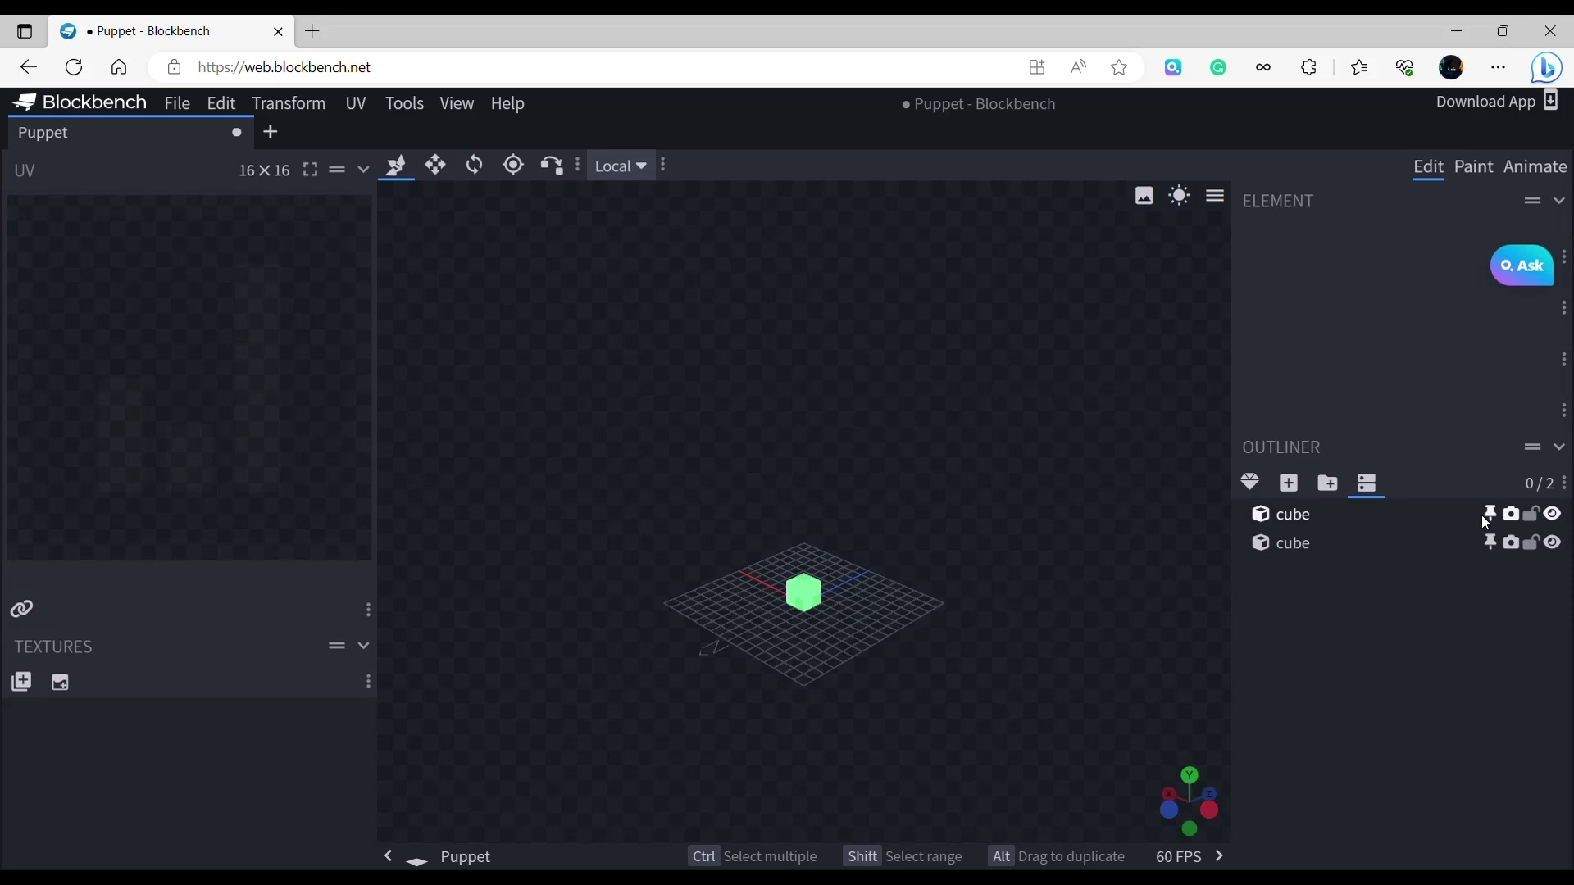
click(1367, 483)
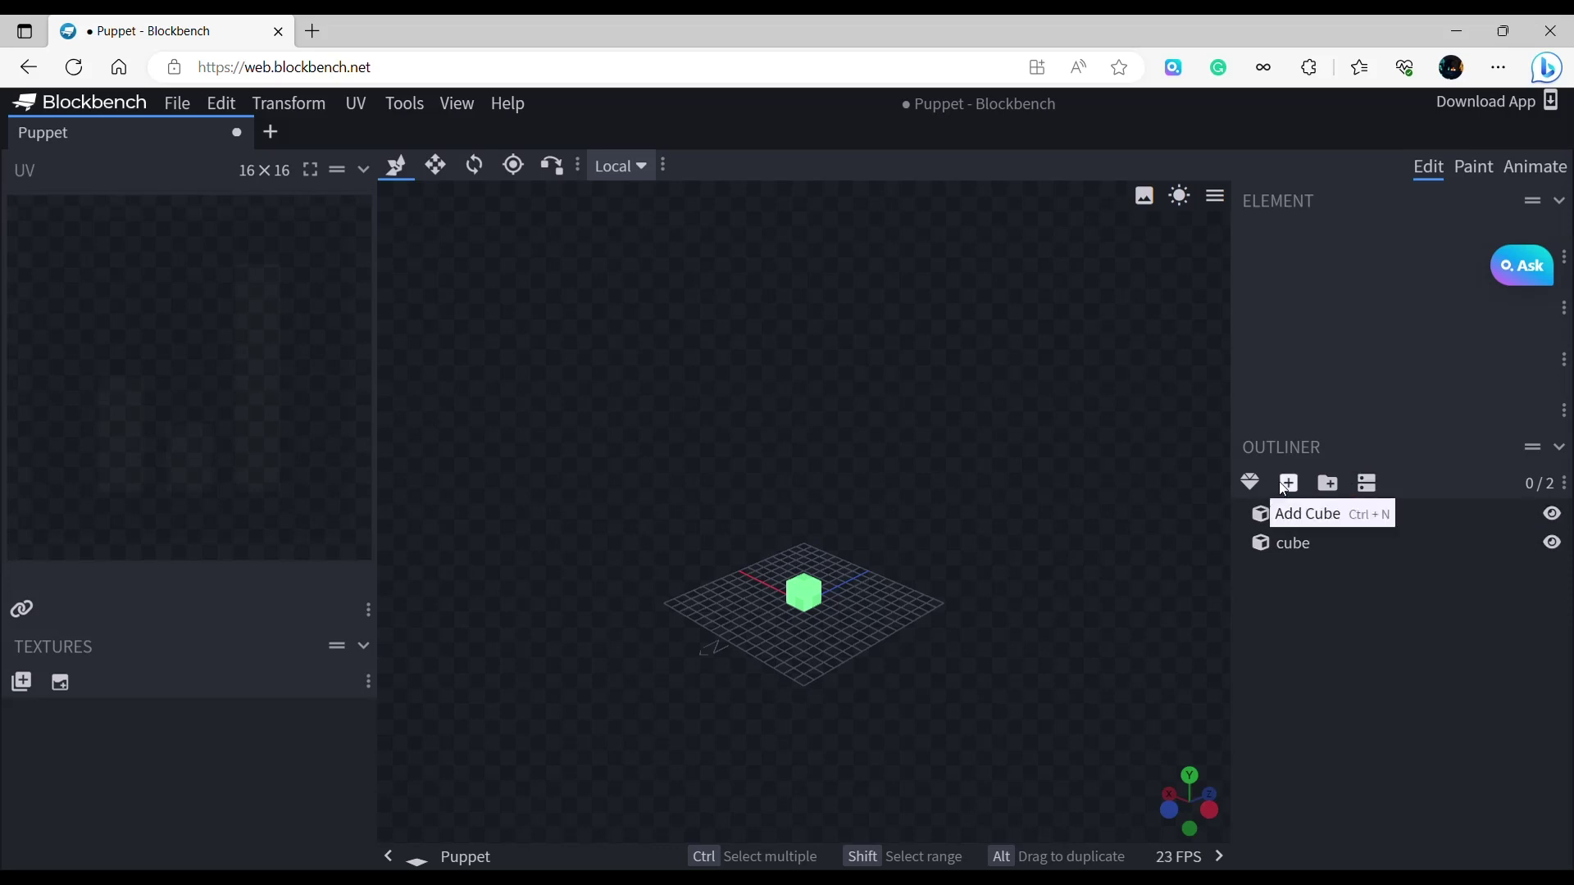
Delete both cubes from the outliner.
click(1287, 523)
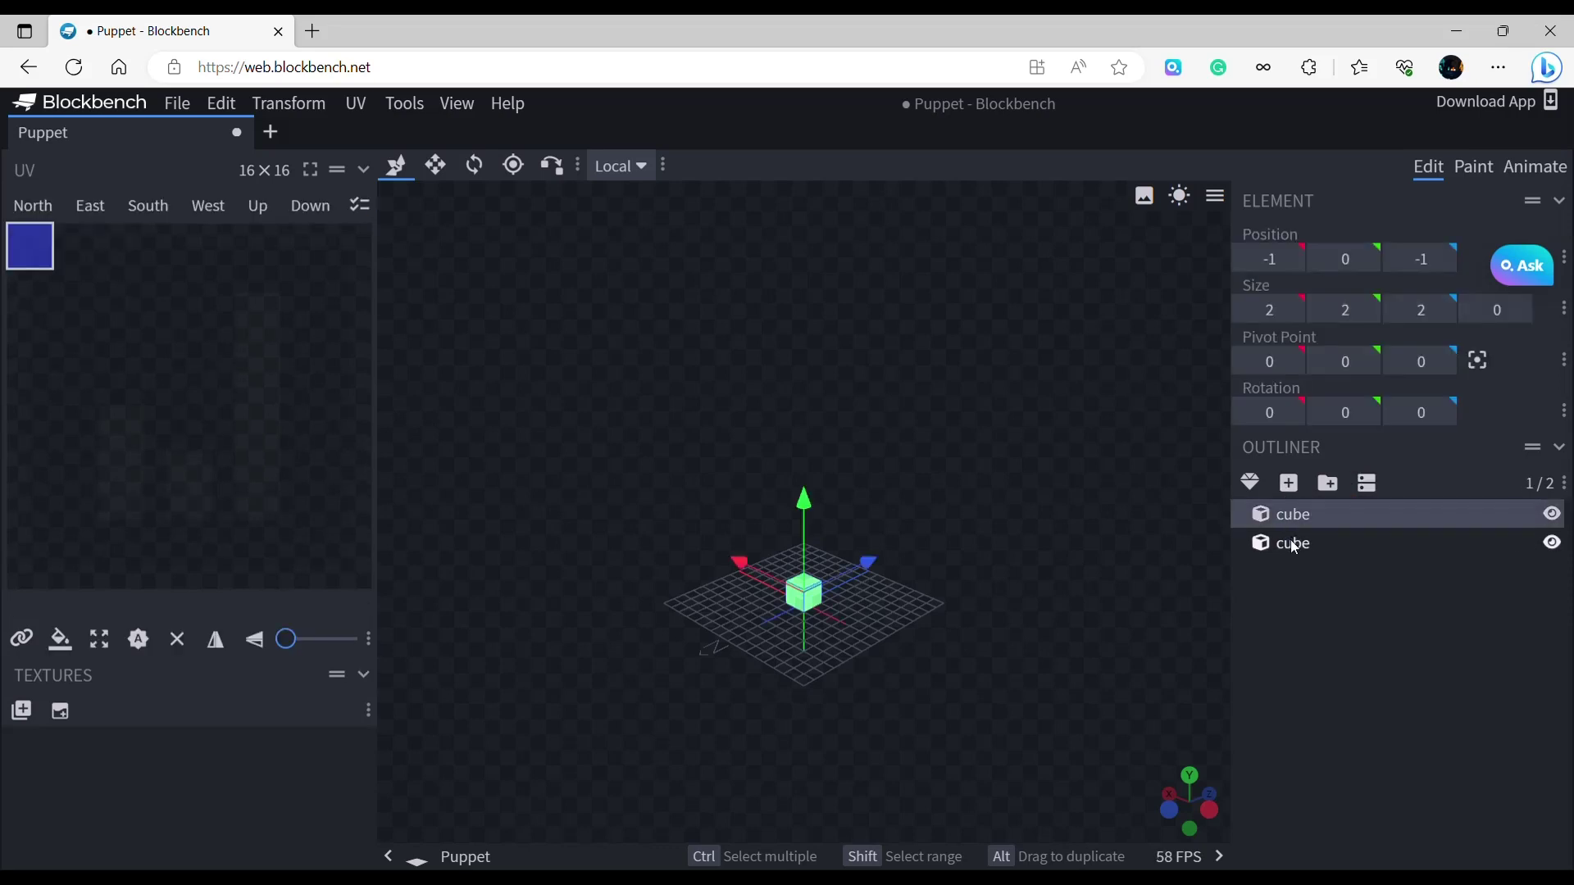
click(1354, 546)
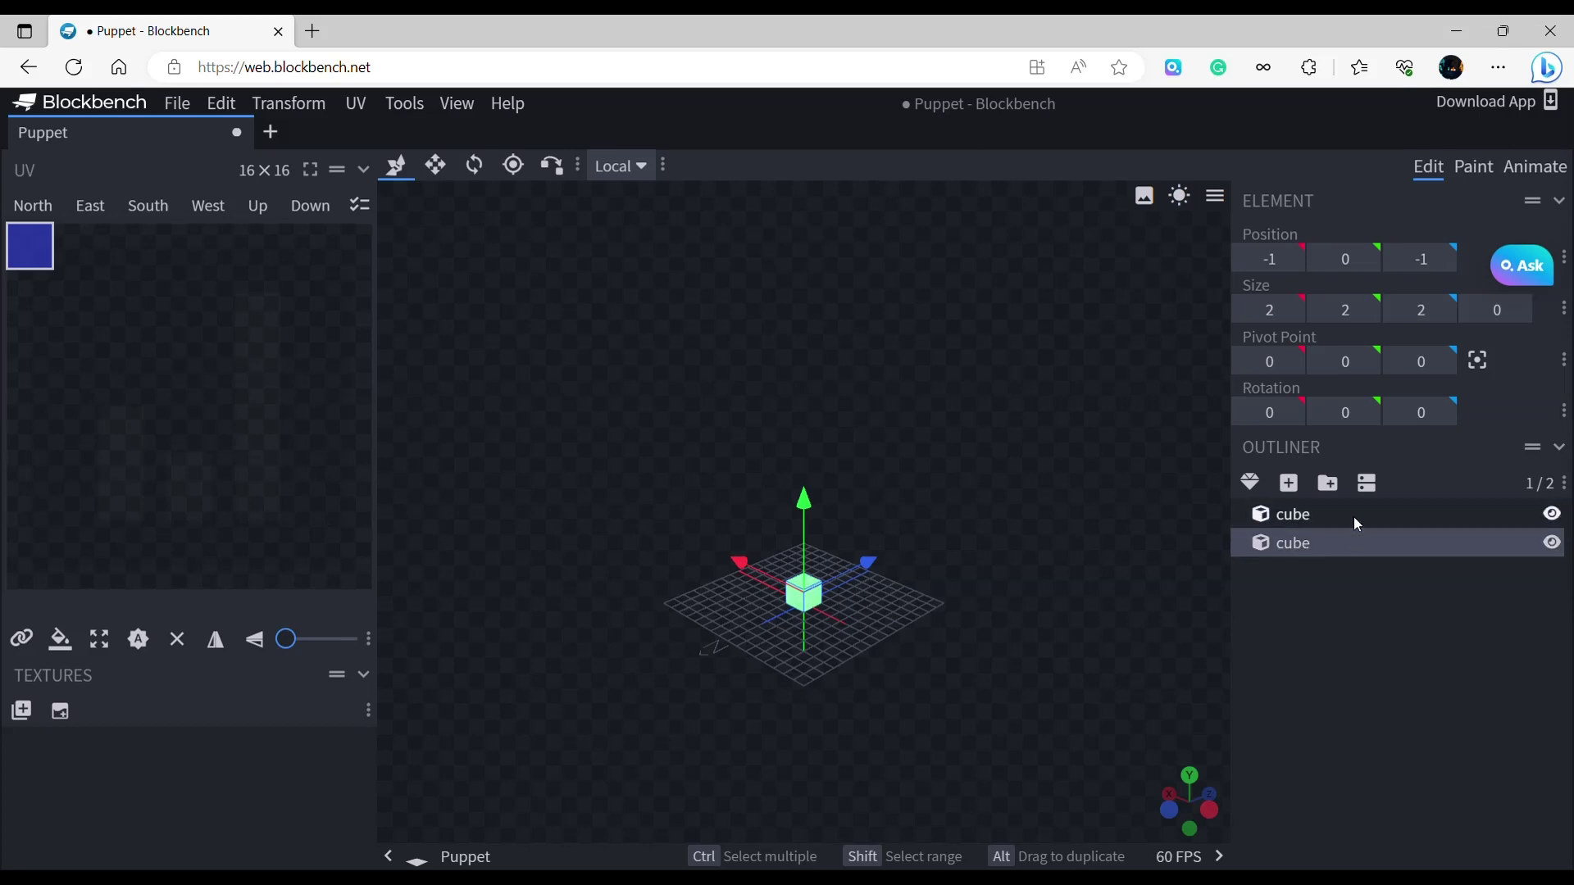
key(Delete)
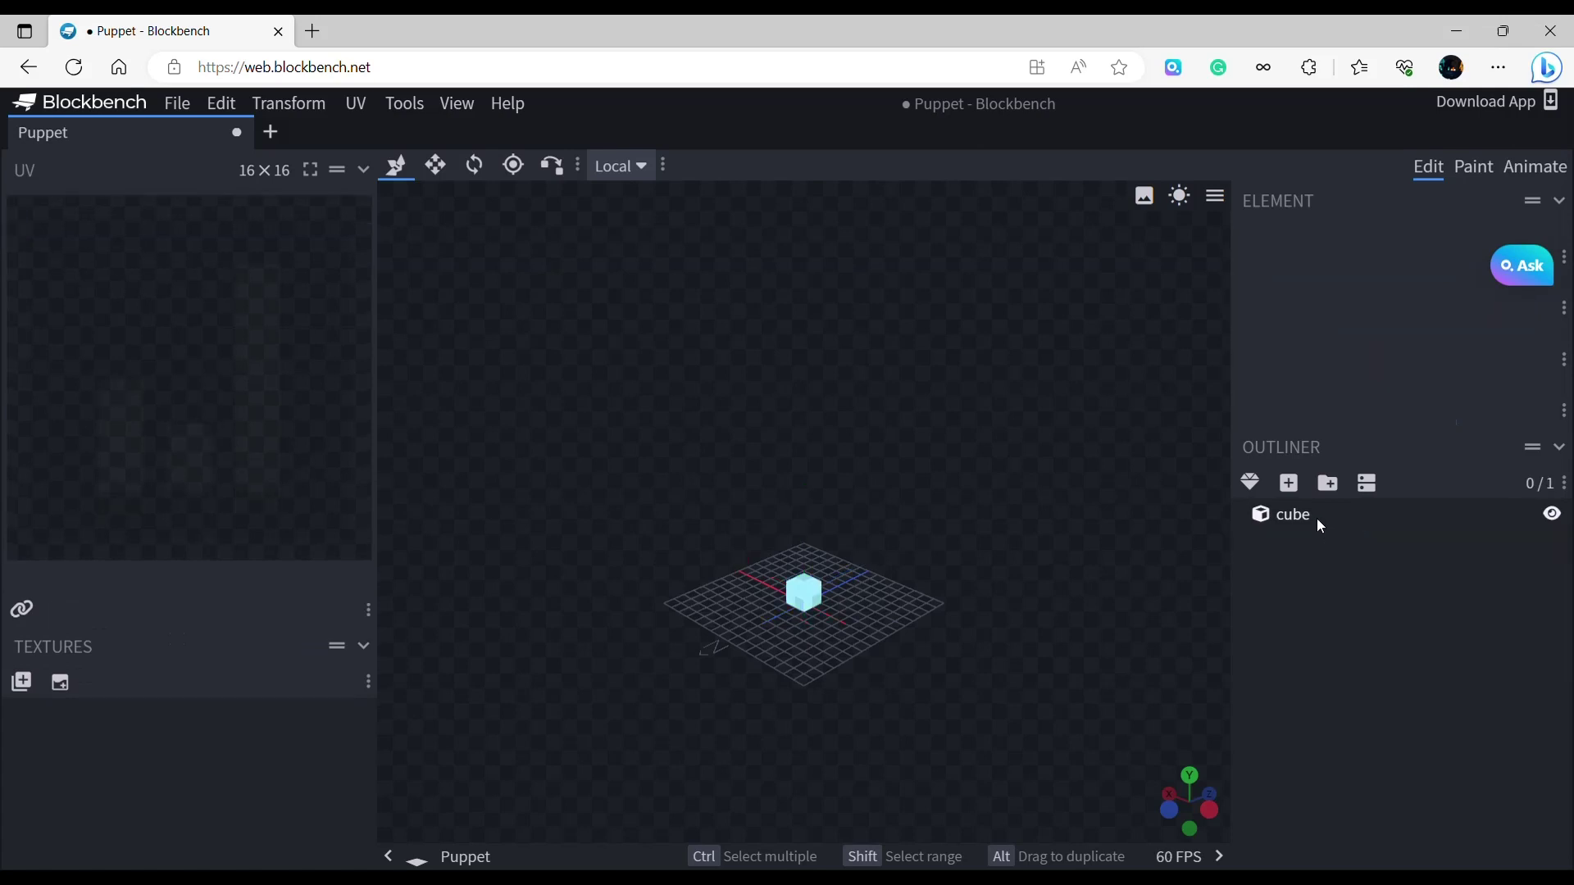
right_click(1331, 518)
click(1410, 513)
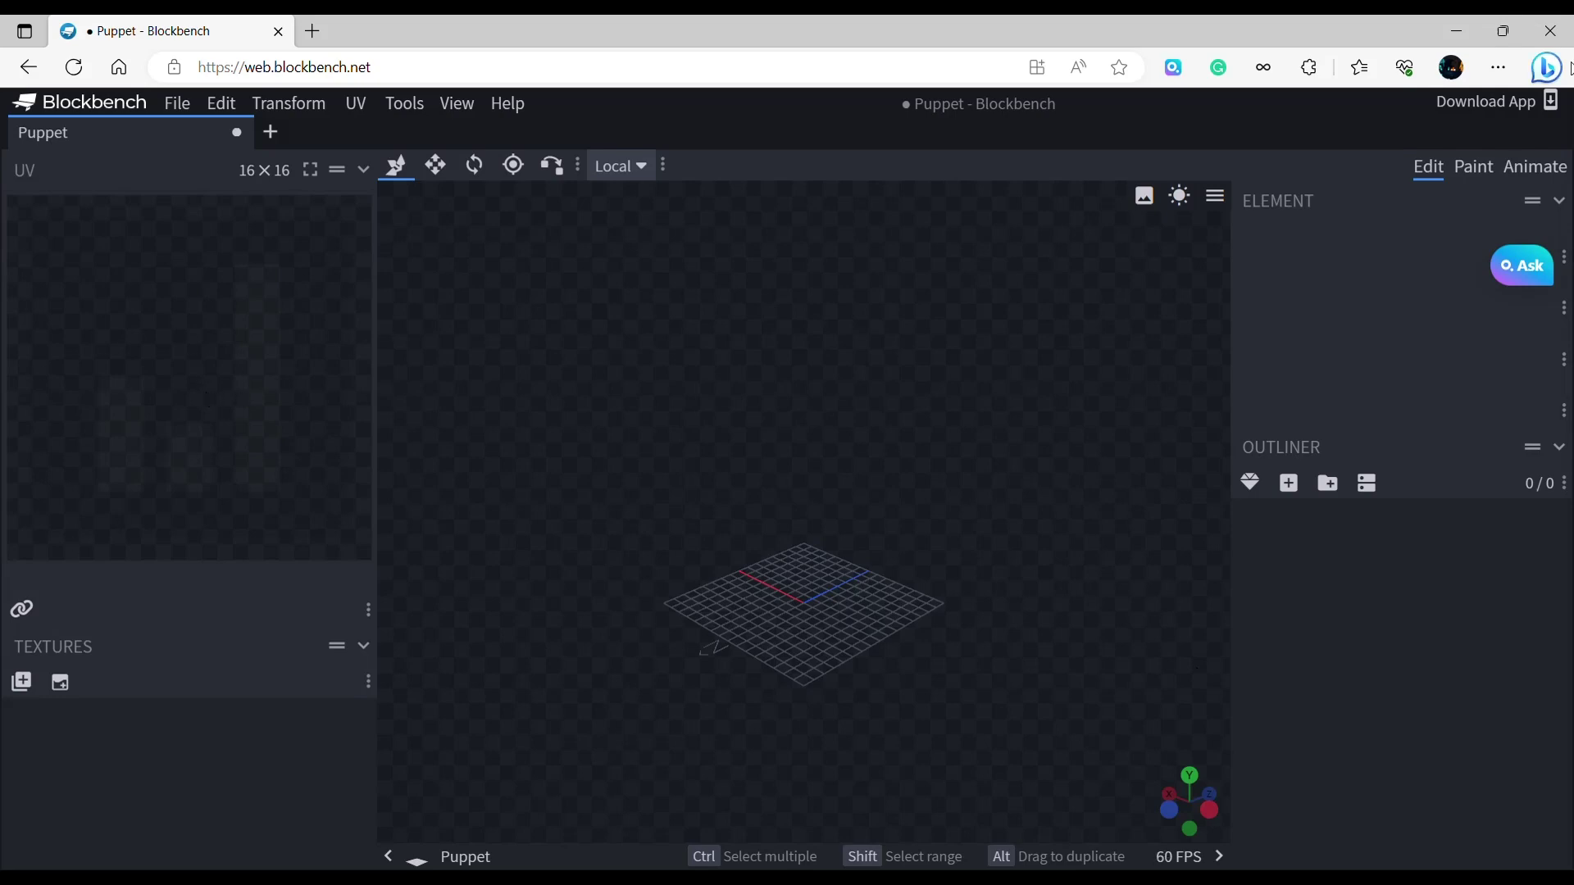
Add a cube to the empty Puppet model and switch to Paint mode.
click(1477, 171)
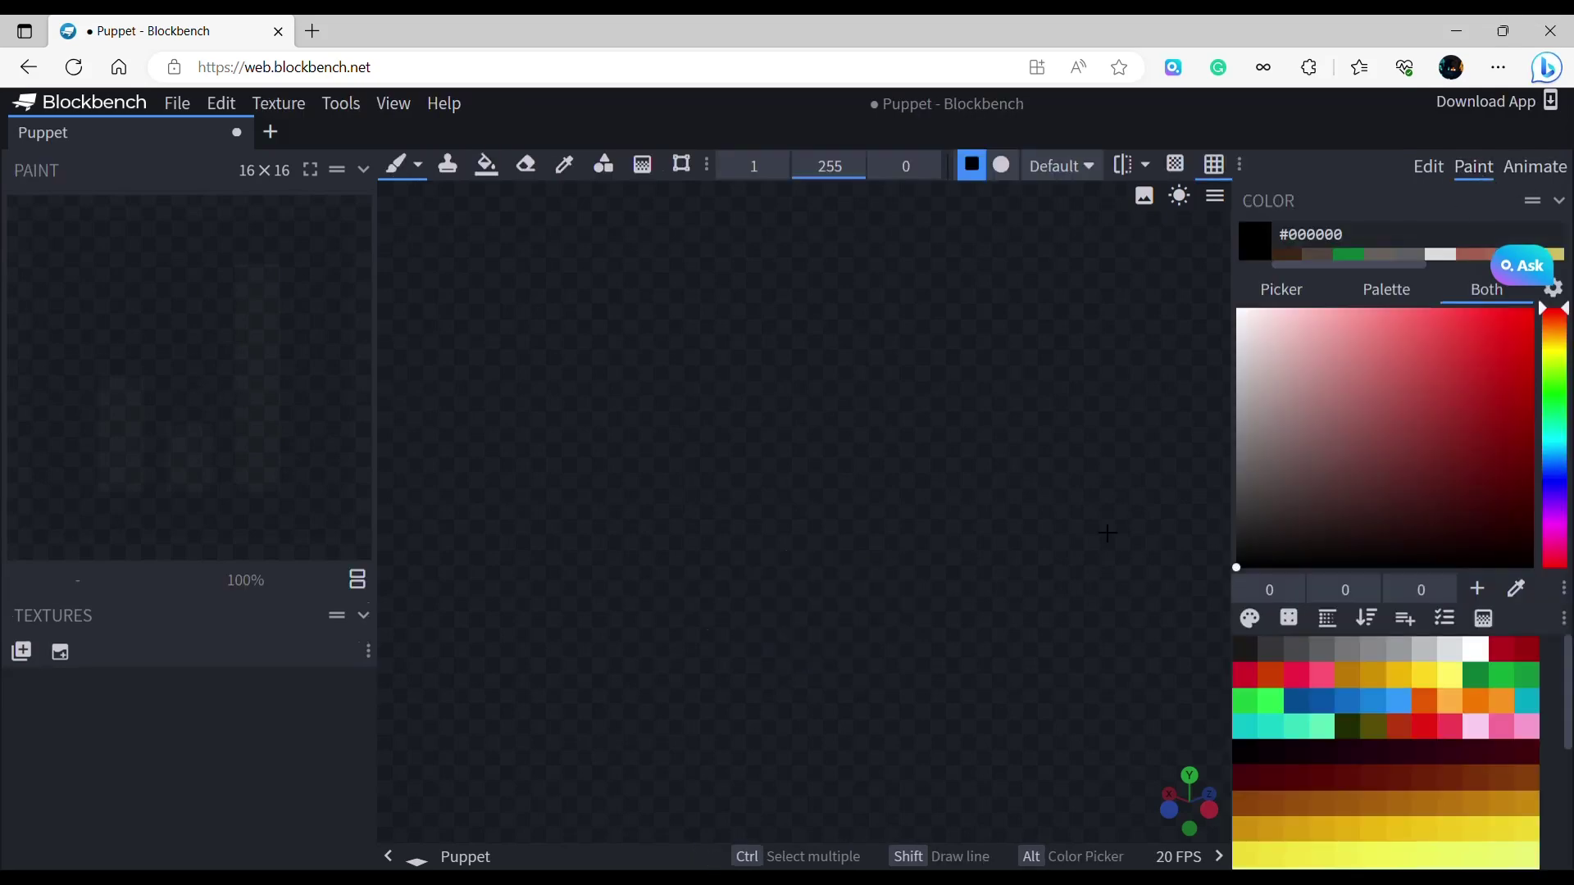
click(1431, 173)
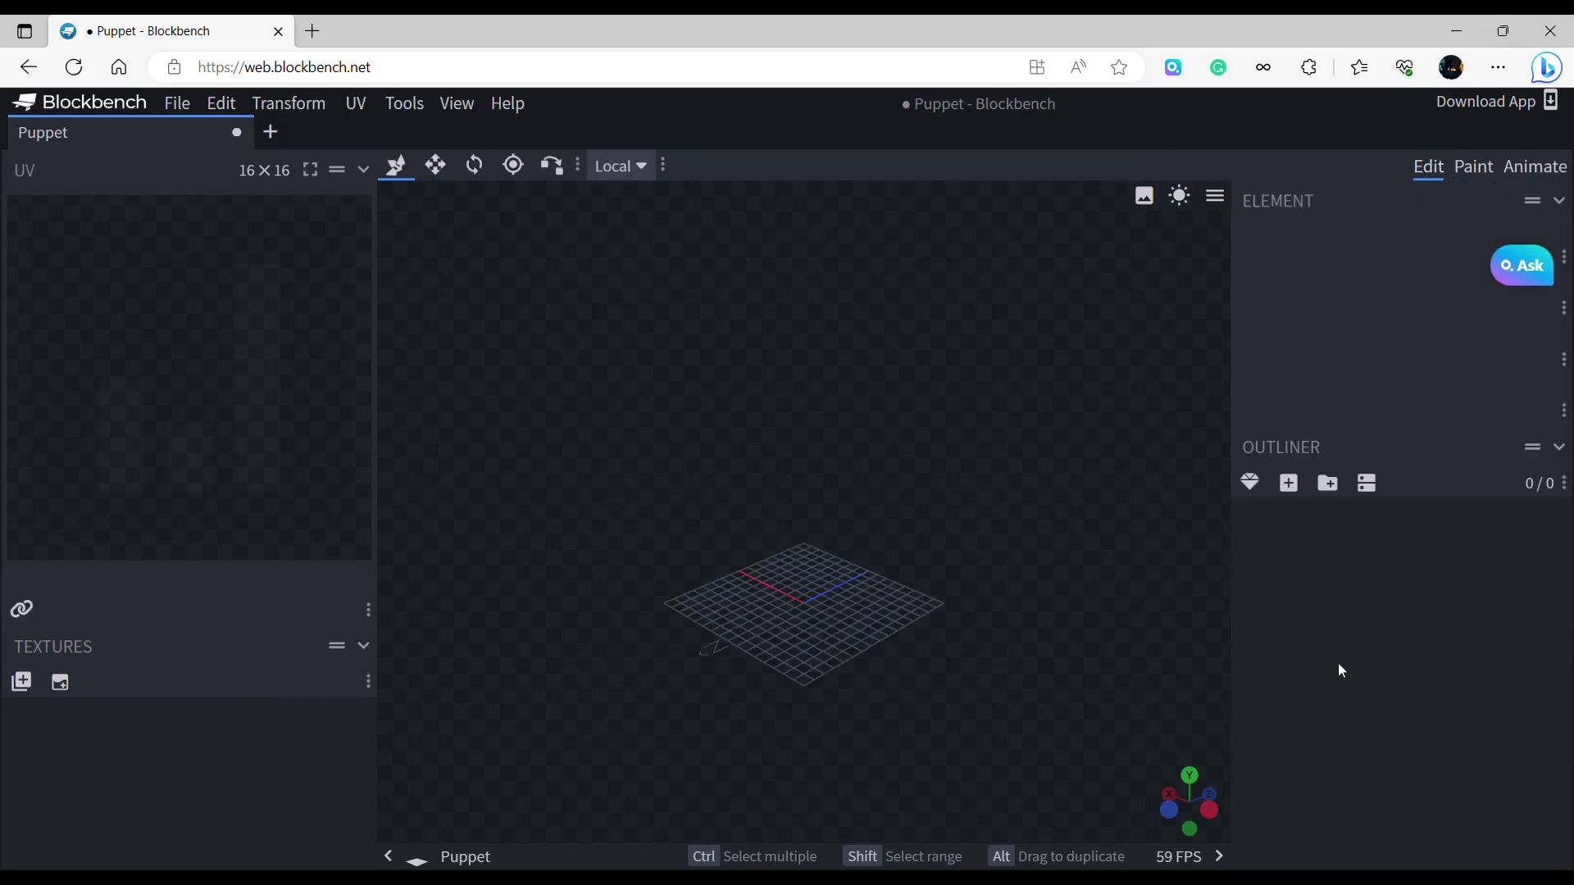
click(1289, 484)
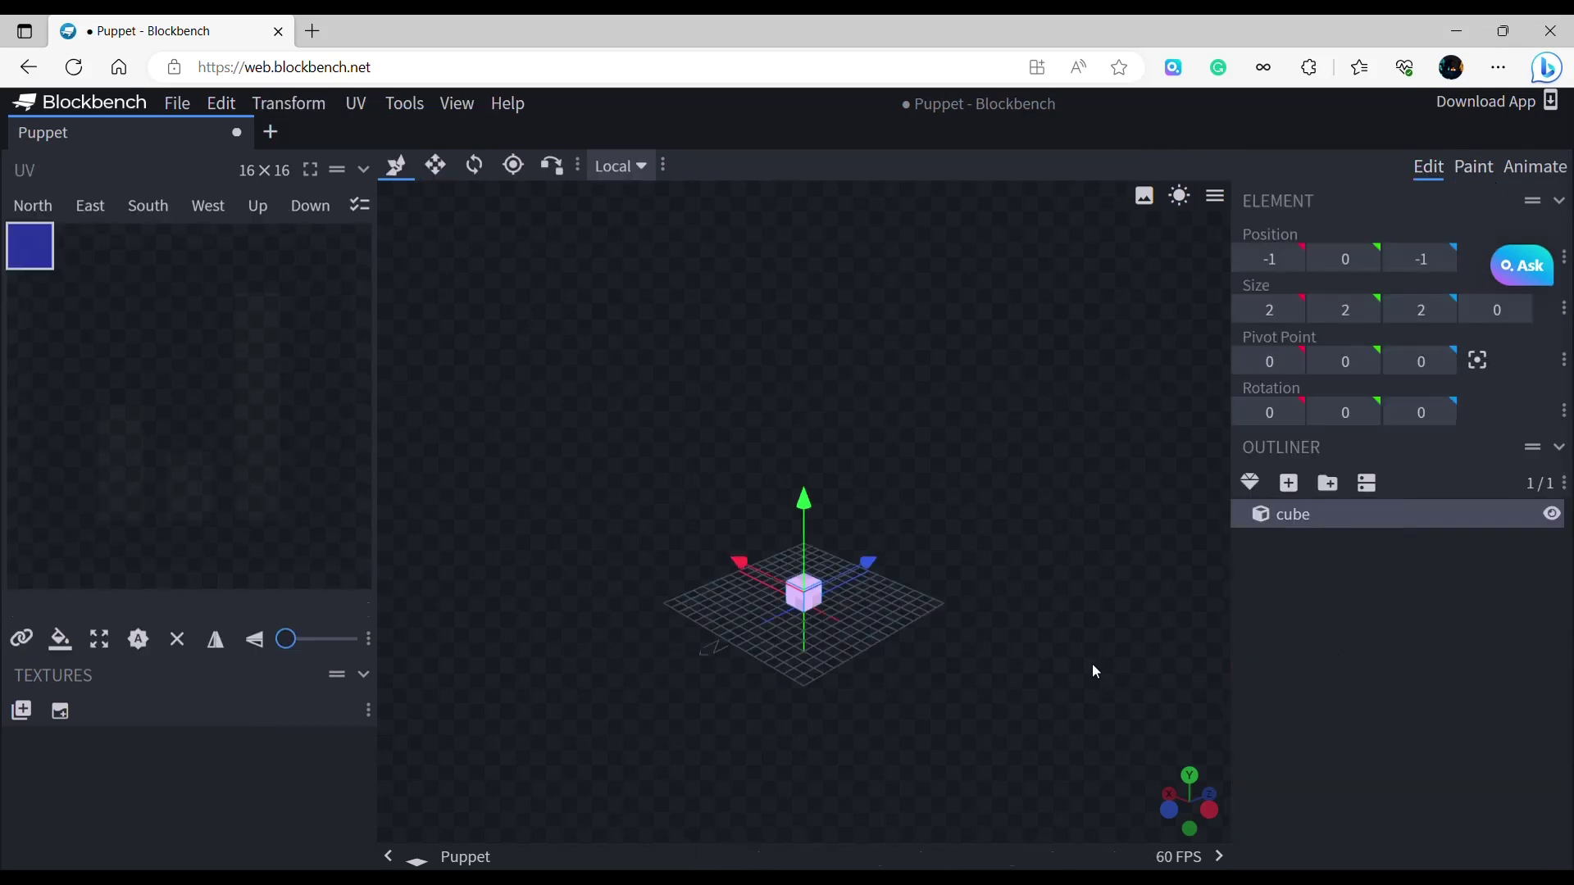
click(1475, 172)
scroll(931, 611, up, 3)
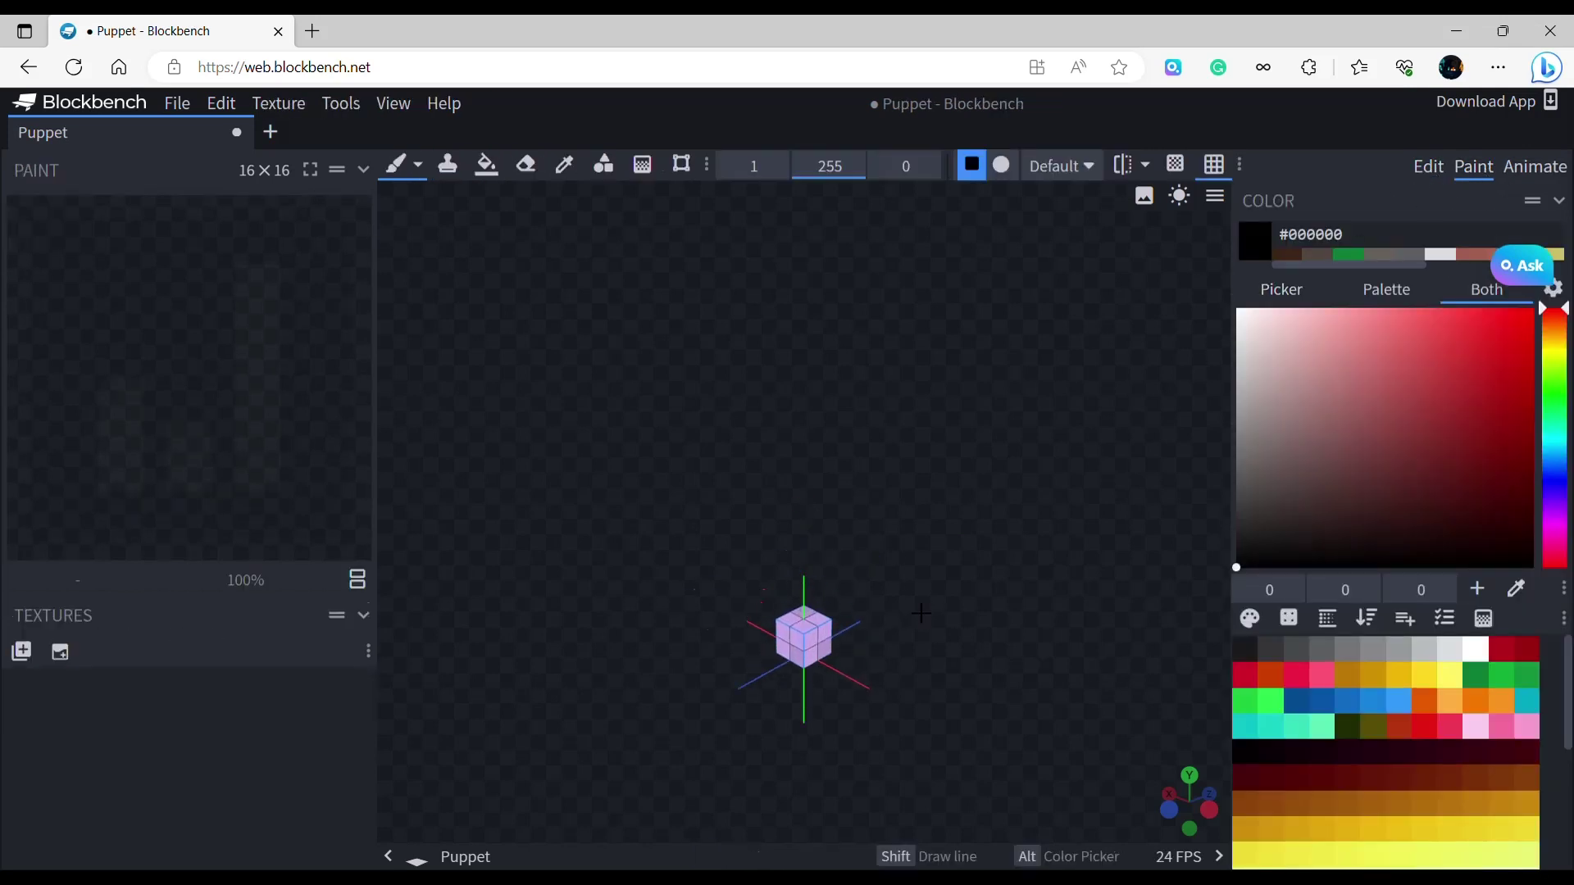
mouse_move(930, 611)
right_down()
mouse_move(954, 378)
mouse_move(932, 303)
mouse_move(932, 591)
right_up()
mouse_move(940, 335)
right_down()
mouse_move(915, 386)
mouse_move(962, 437)
right_up()
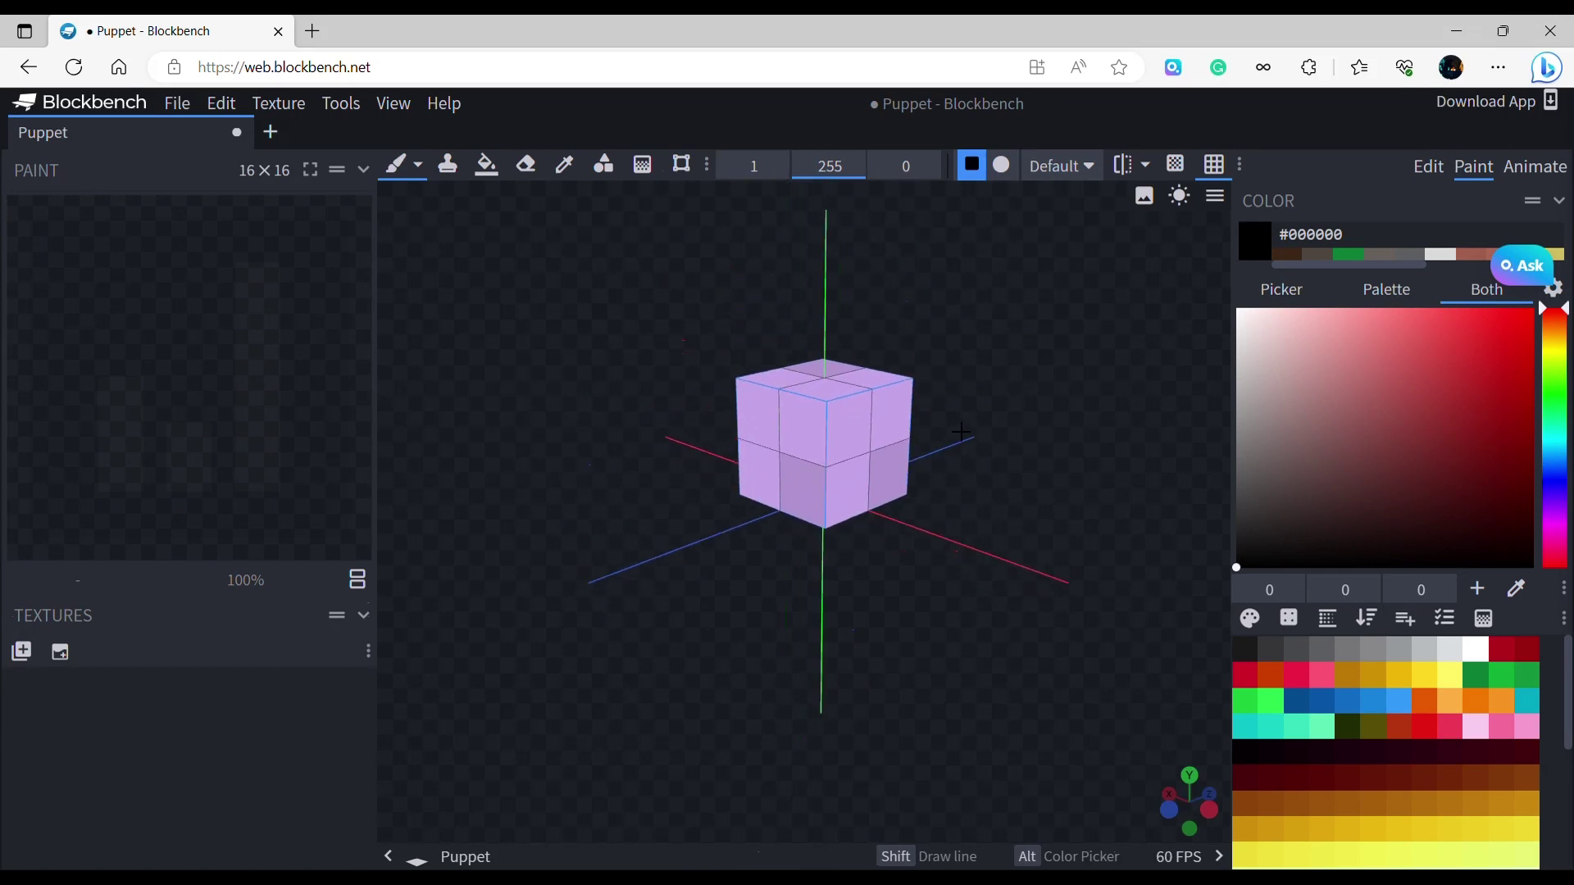
Compare the color panel's Picker and Palette layouts and restore the combined Both layout.
click(1281, 292)
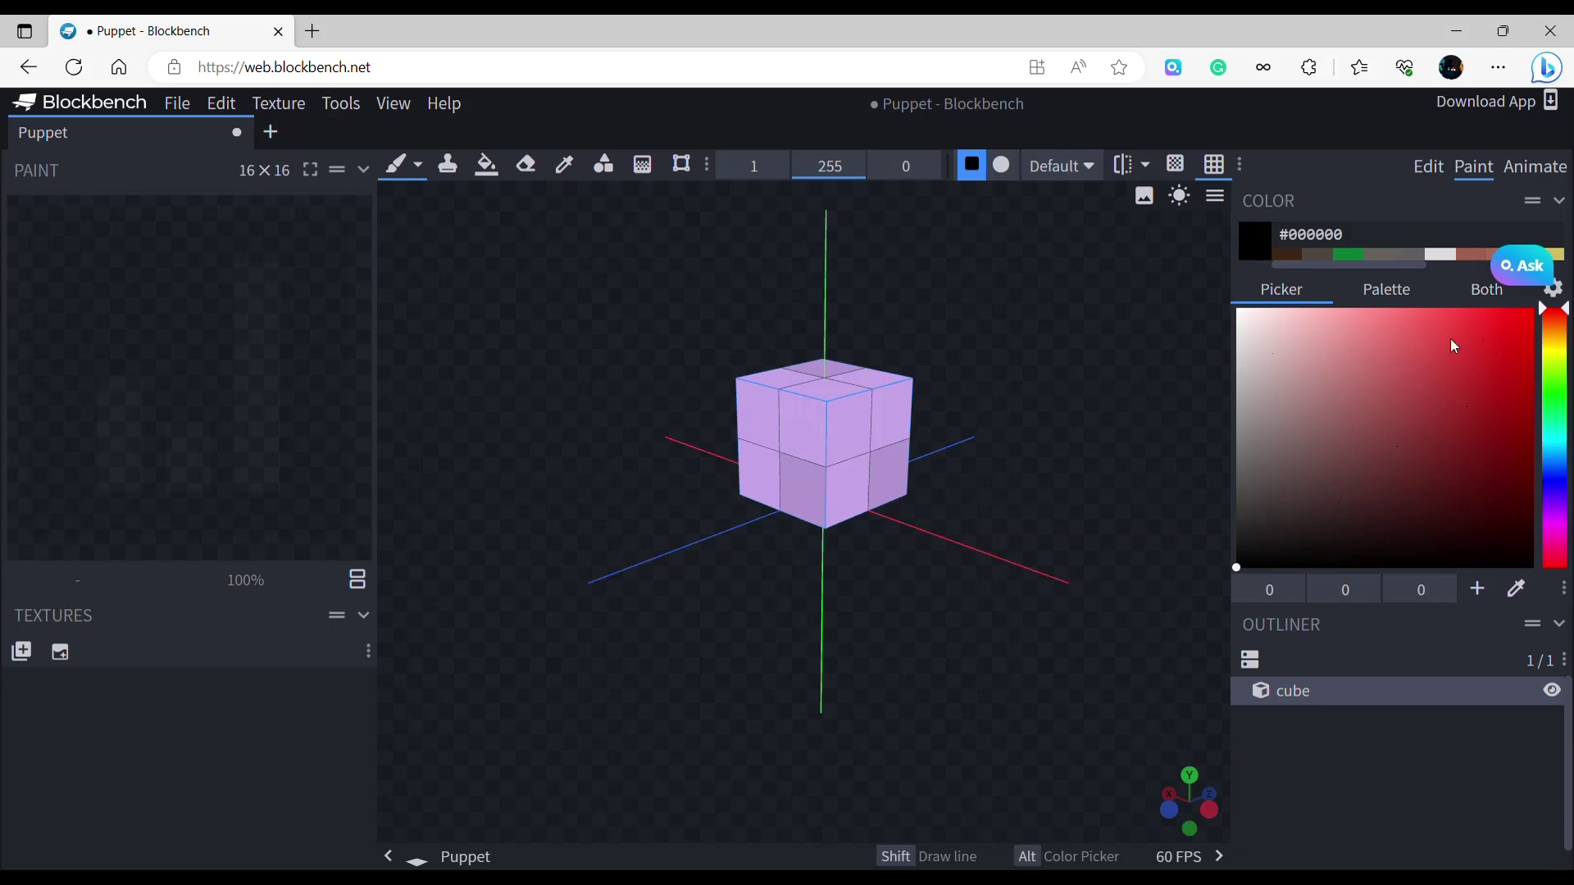
click(1384, 292)
click(1370, 427)
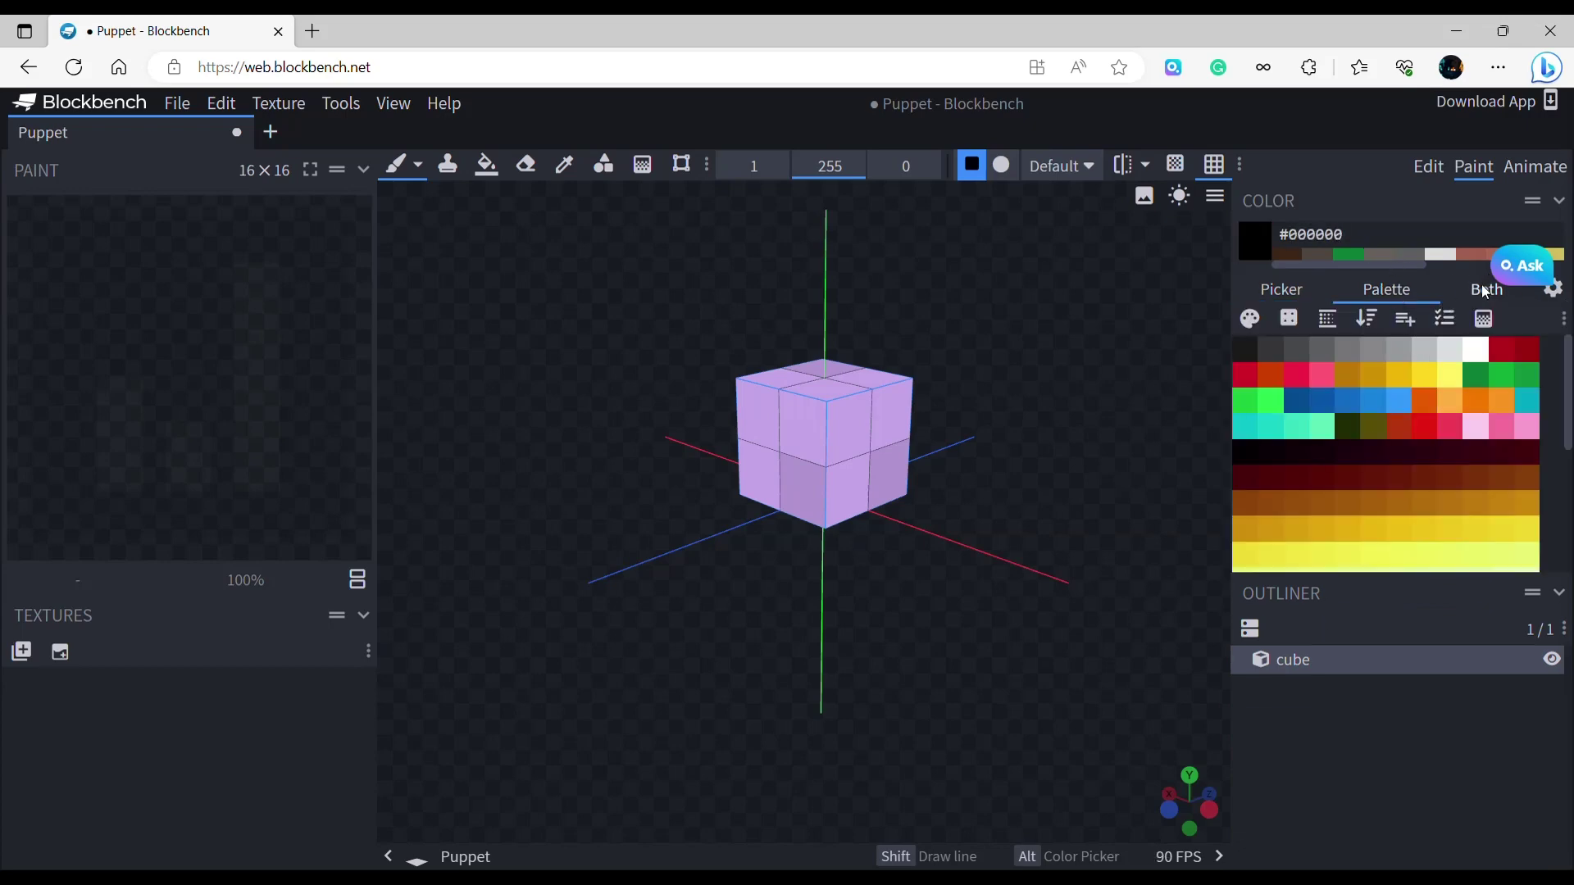
click(1484, 289)
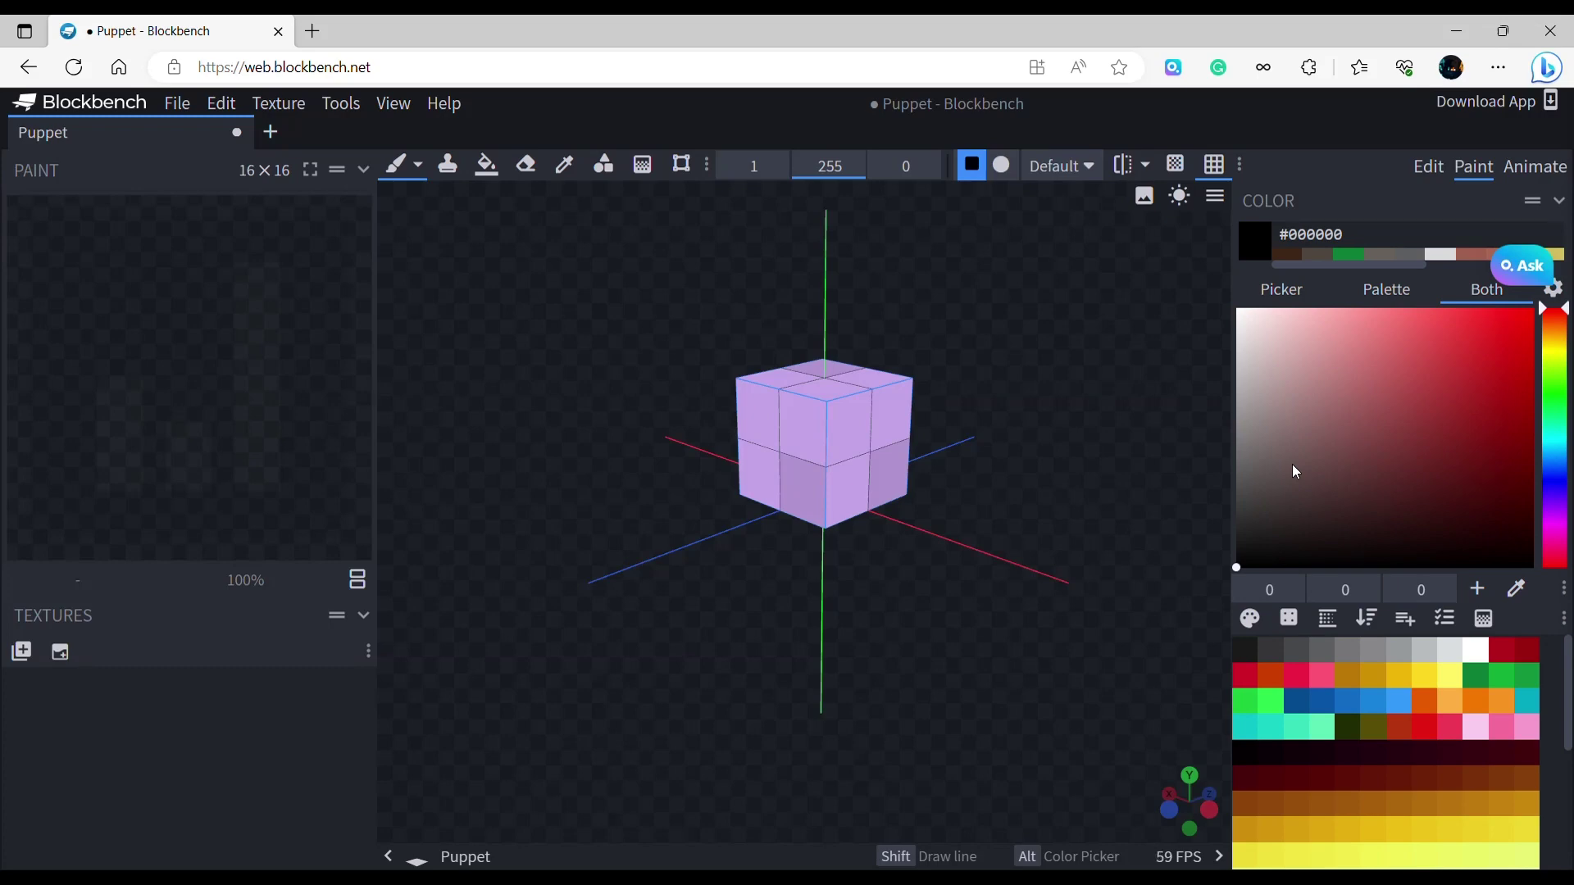
View the cube and timeline in Animate mode and return to Edit mode.
click(1536, 168)
scroll(988, 398, down, 5)
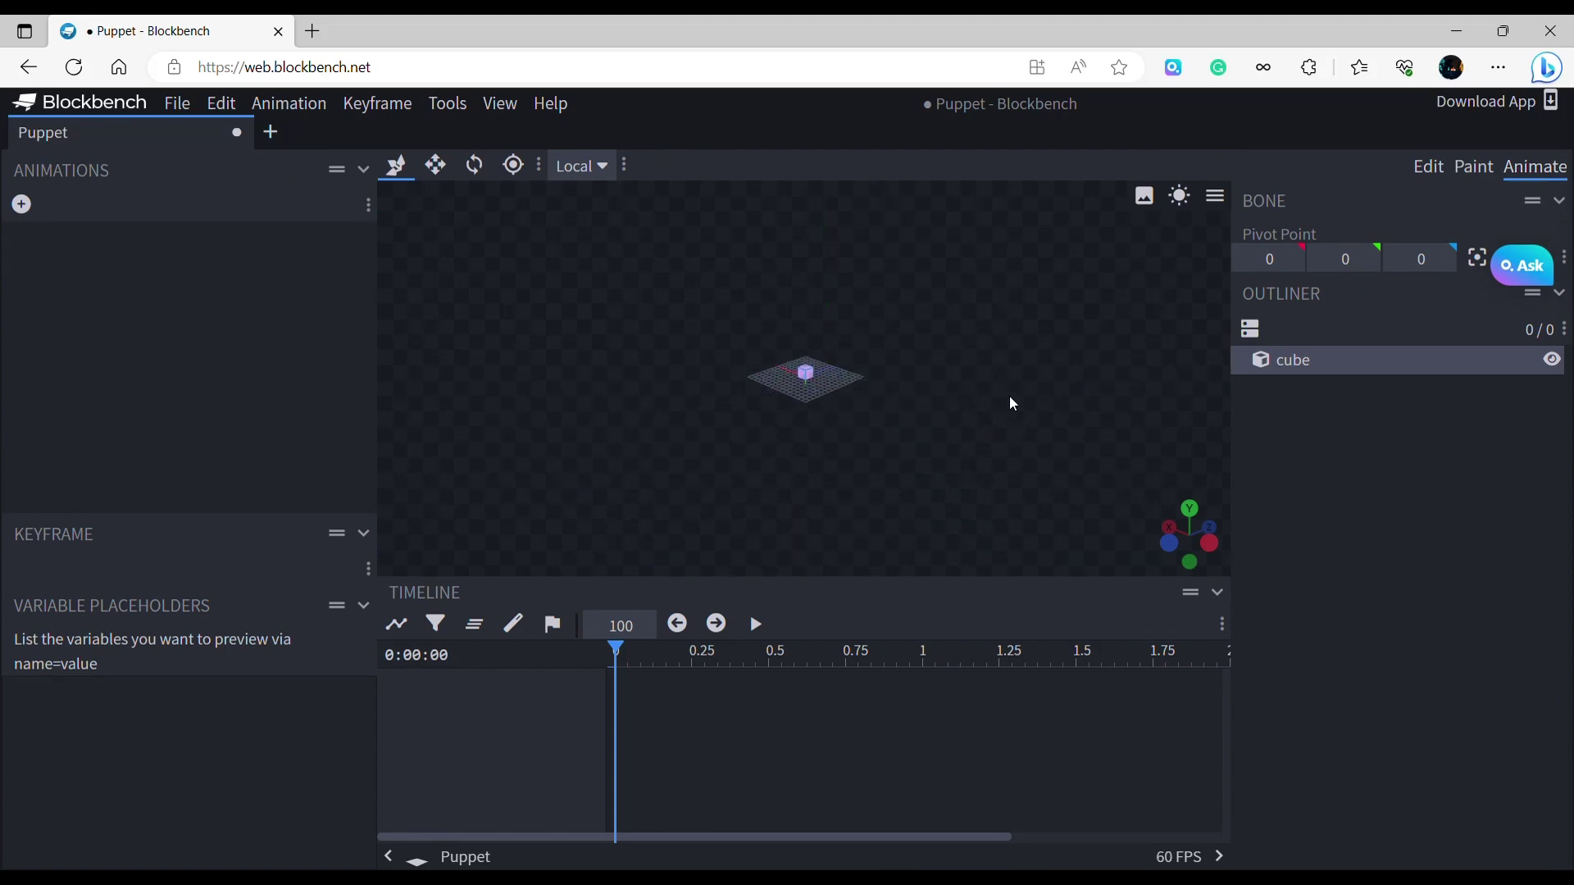
scroll(939, 409, up, 4)
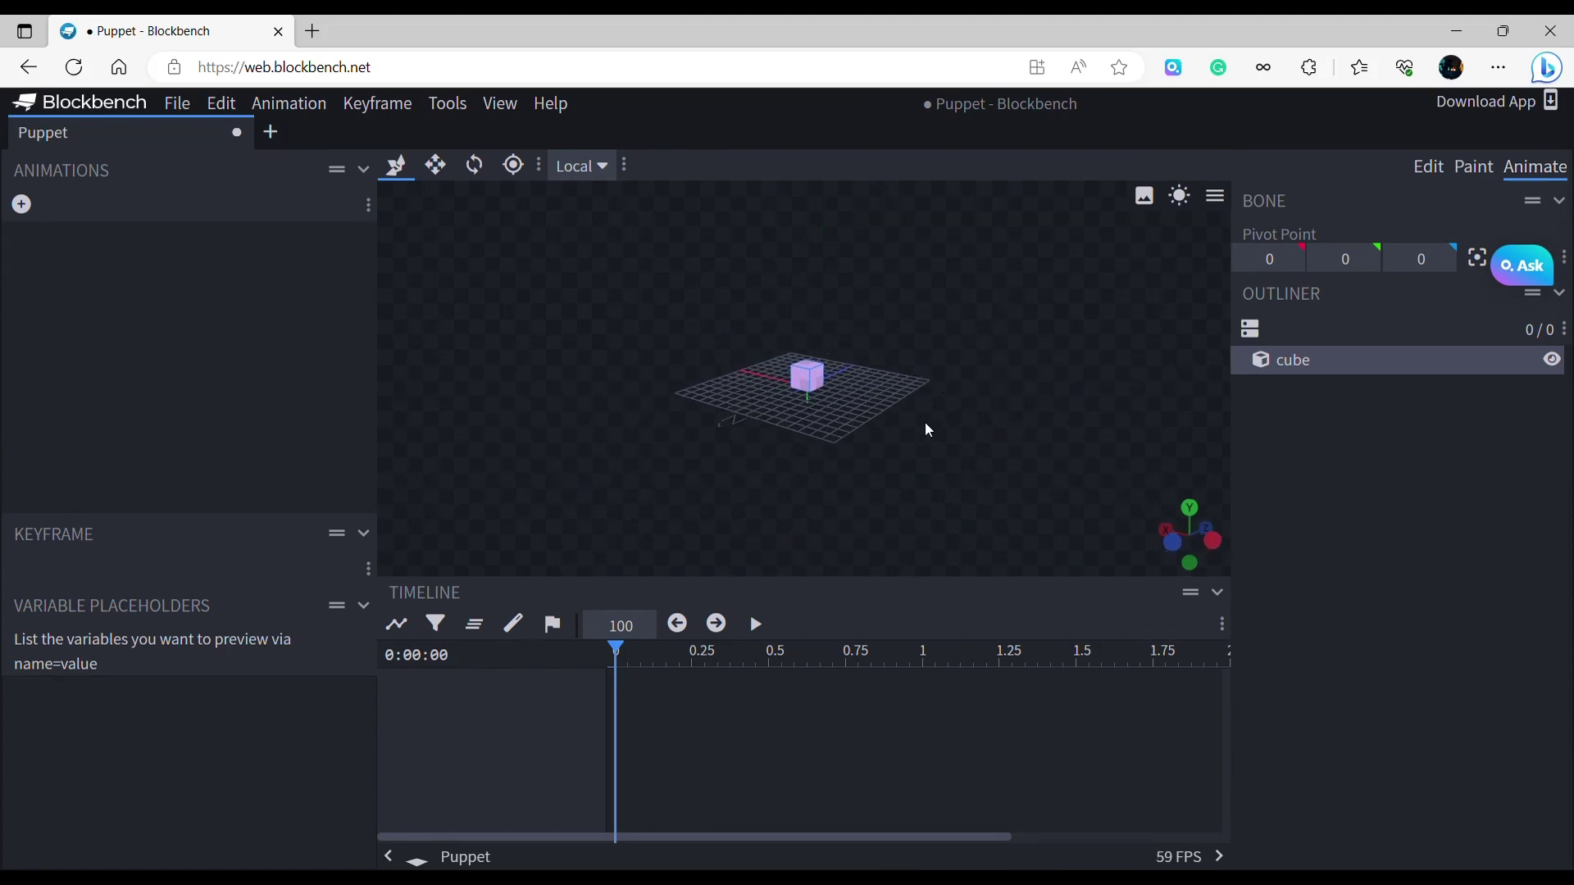
right_drag(925, 424, 940, 462)
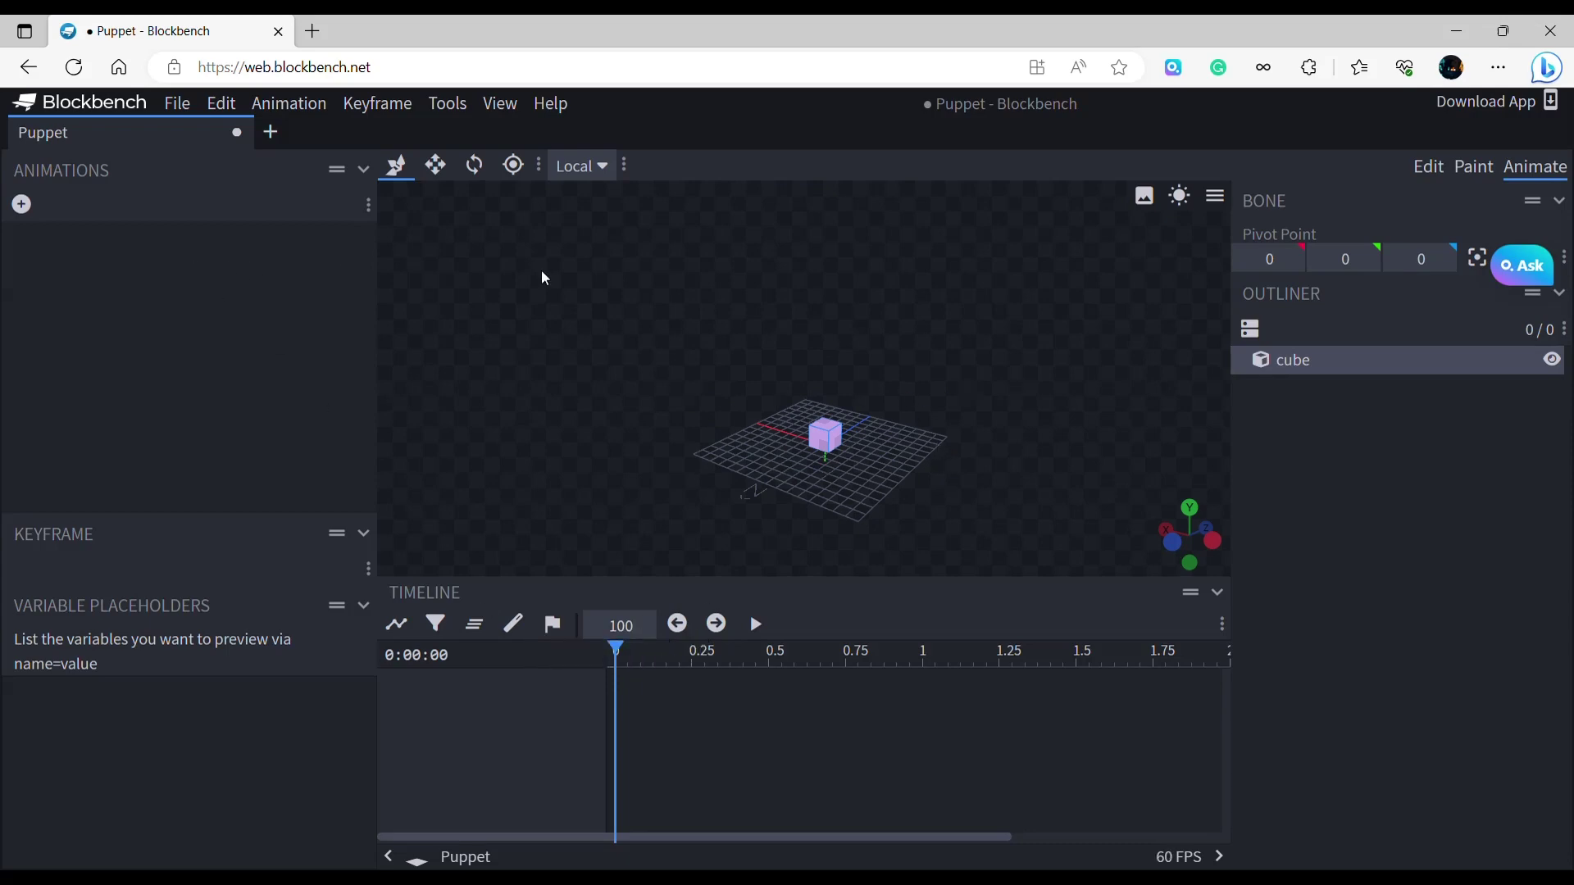
click(1444, 163)
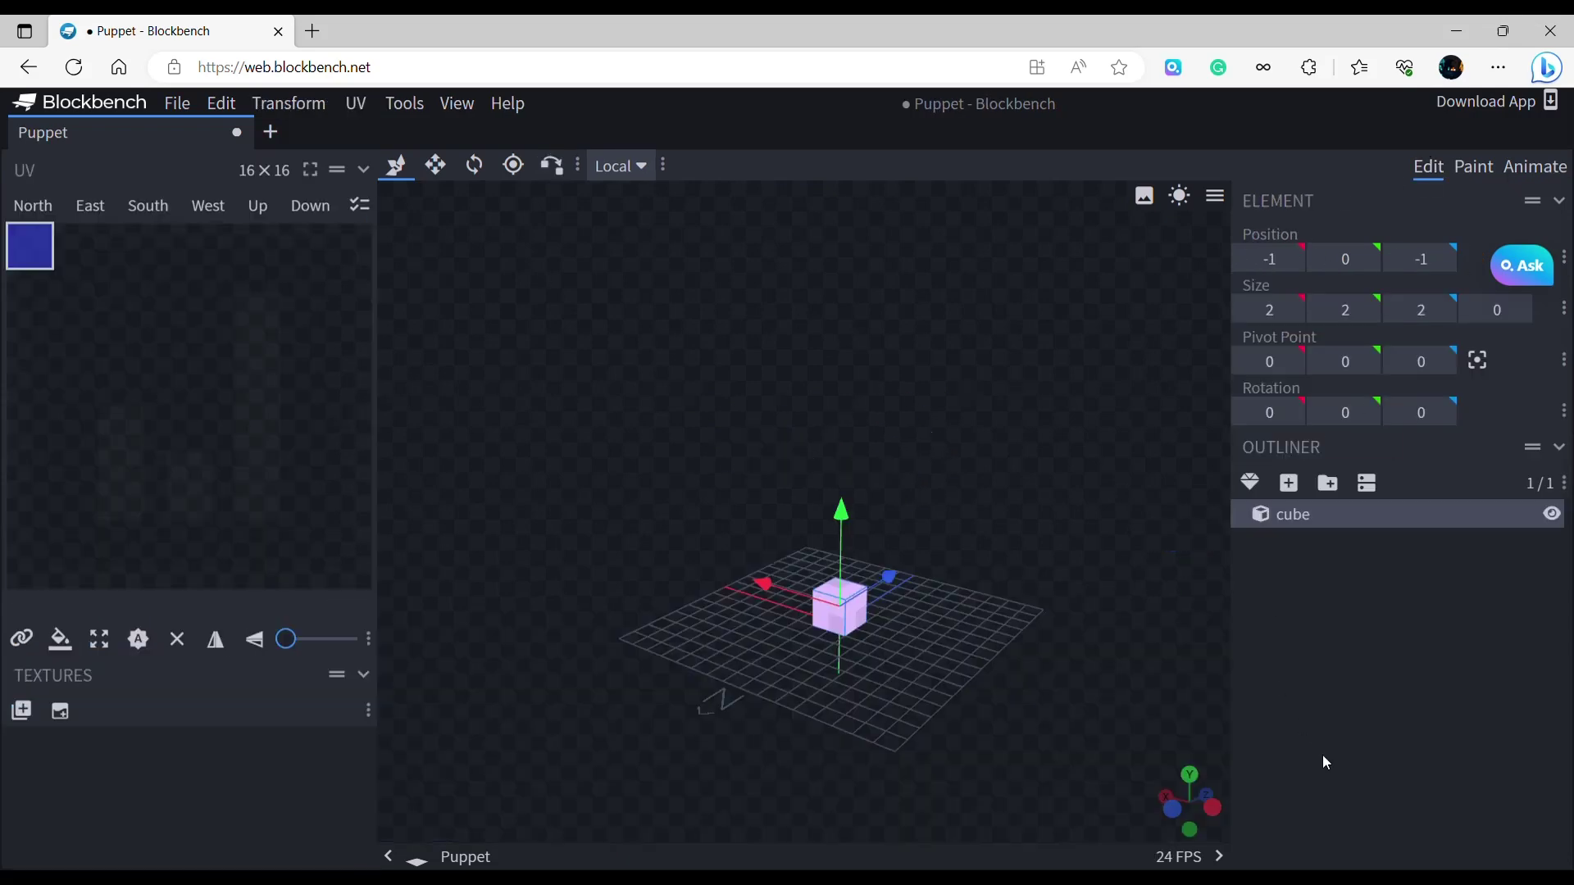
Examine the available file and export commands, plus the editing, transform, UV and tool commands.
click(179, 107)
mouse_move(207, 162)
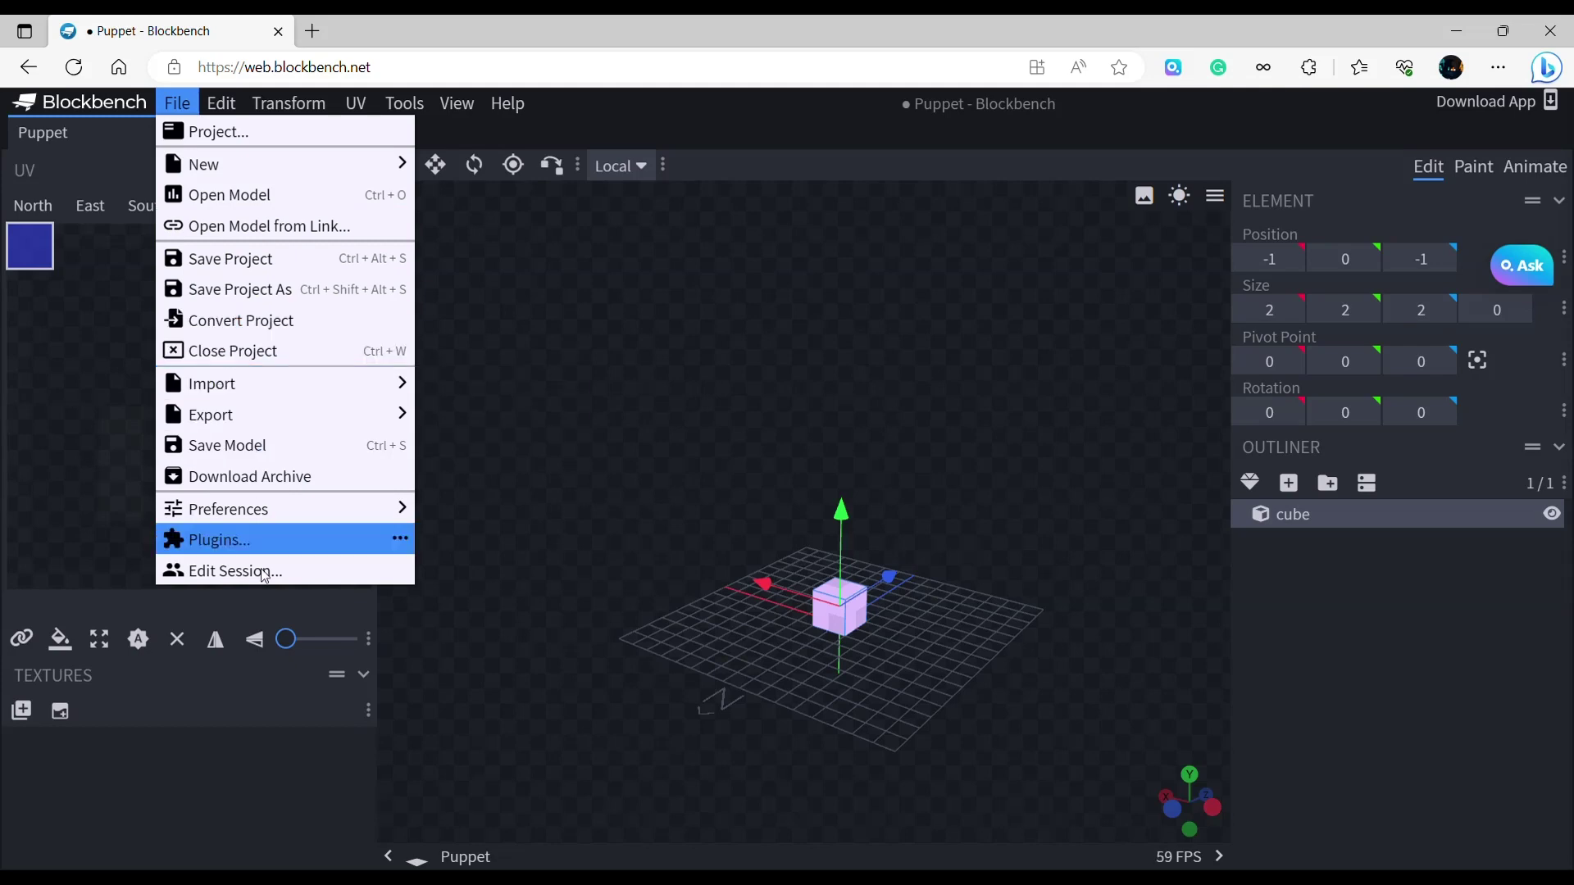
mouse_move(255, 412)
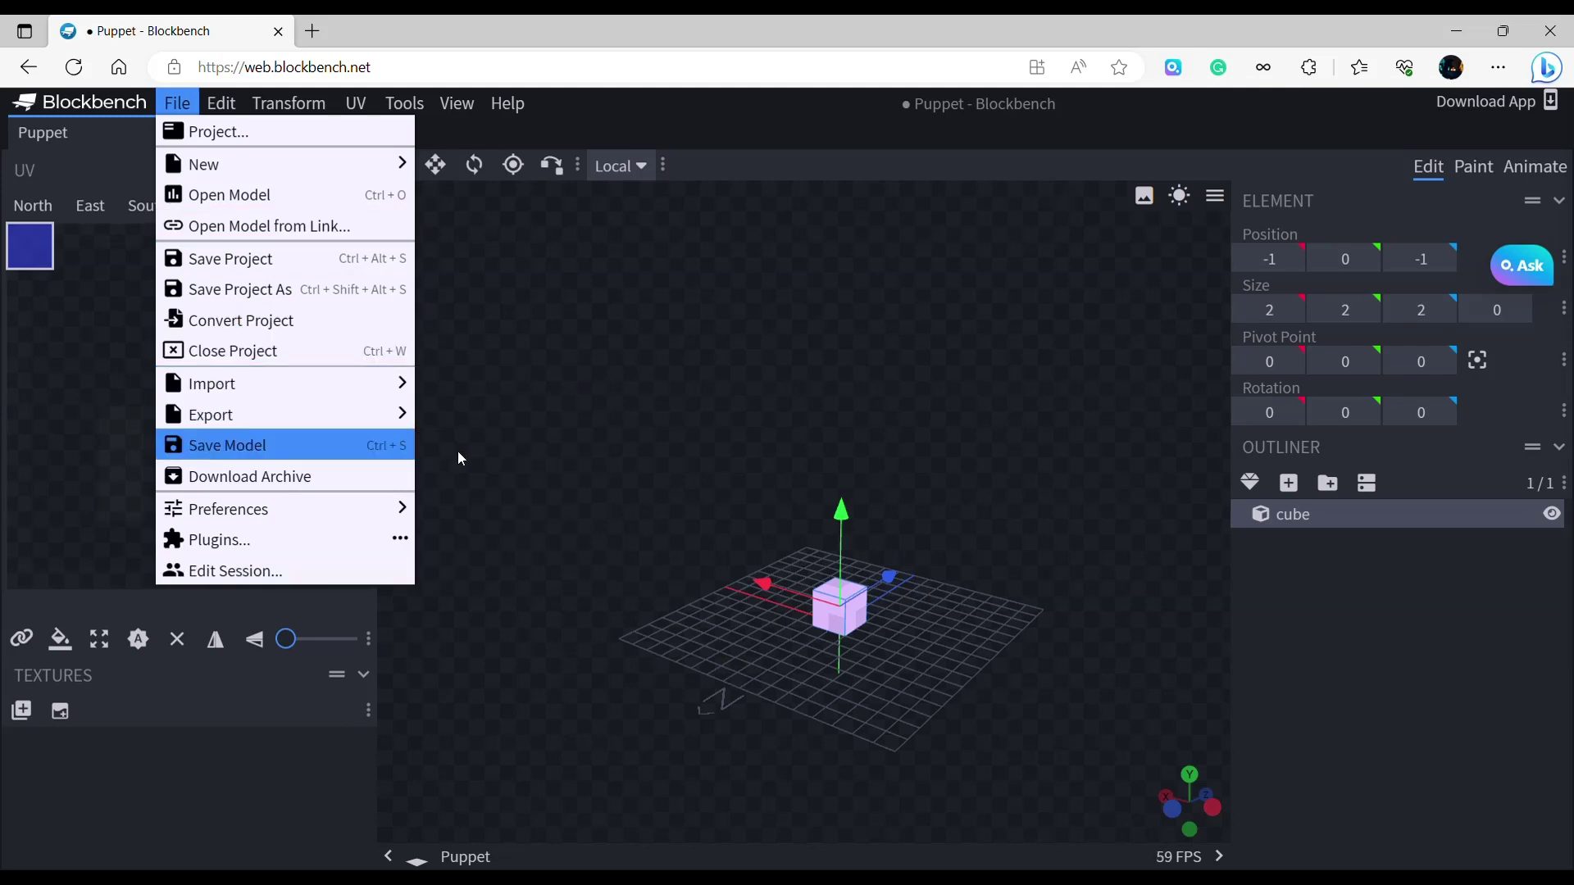
mouse_move(394, 414)
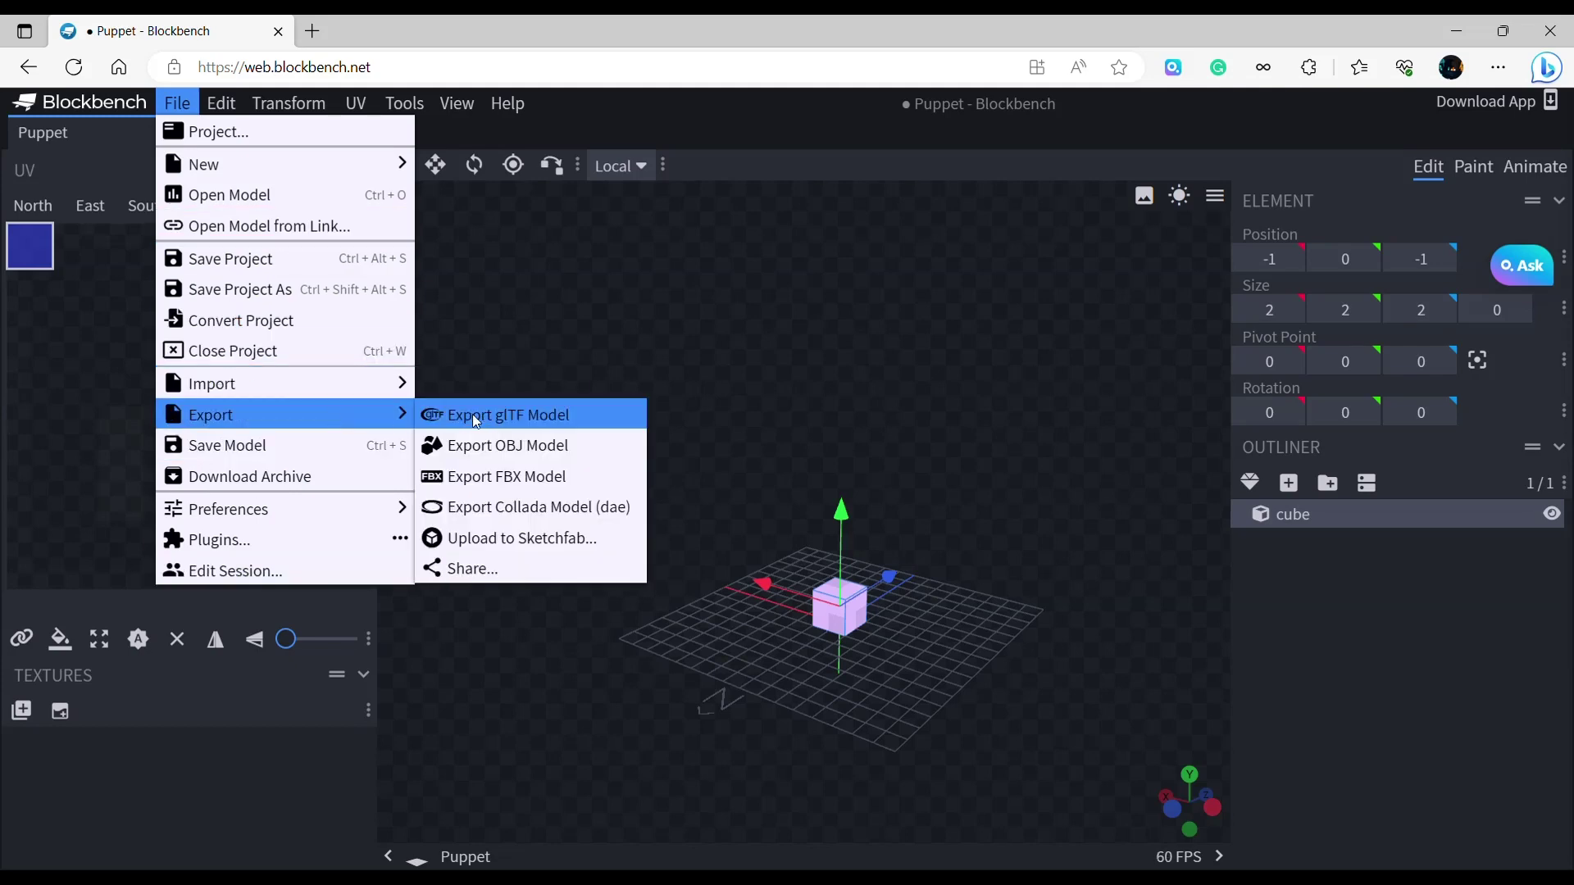
mouse_move(235, 114)
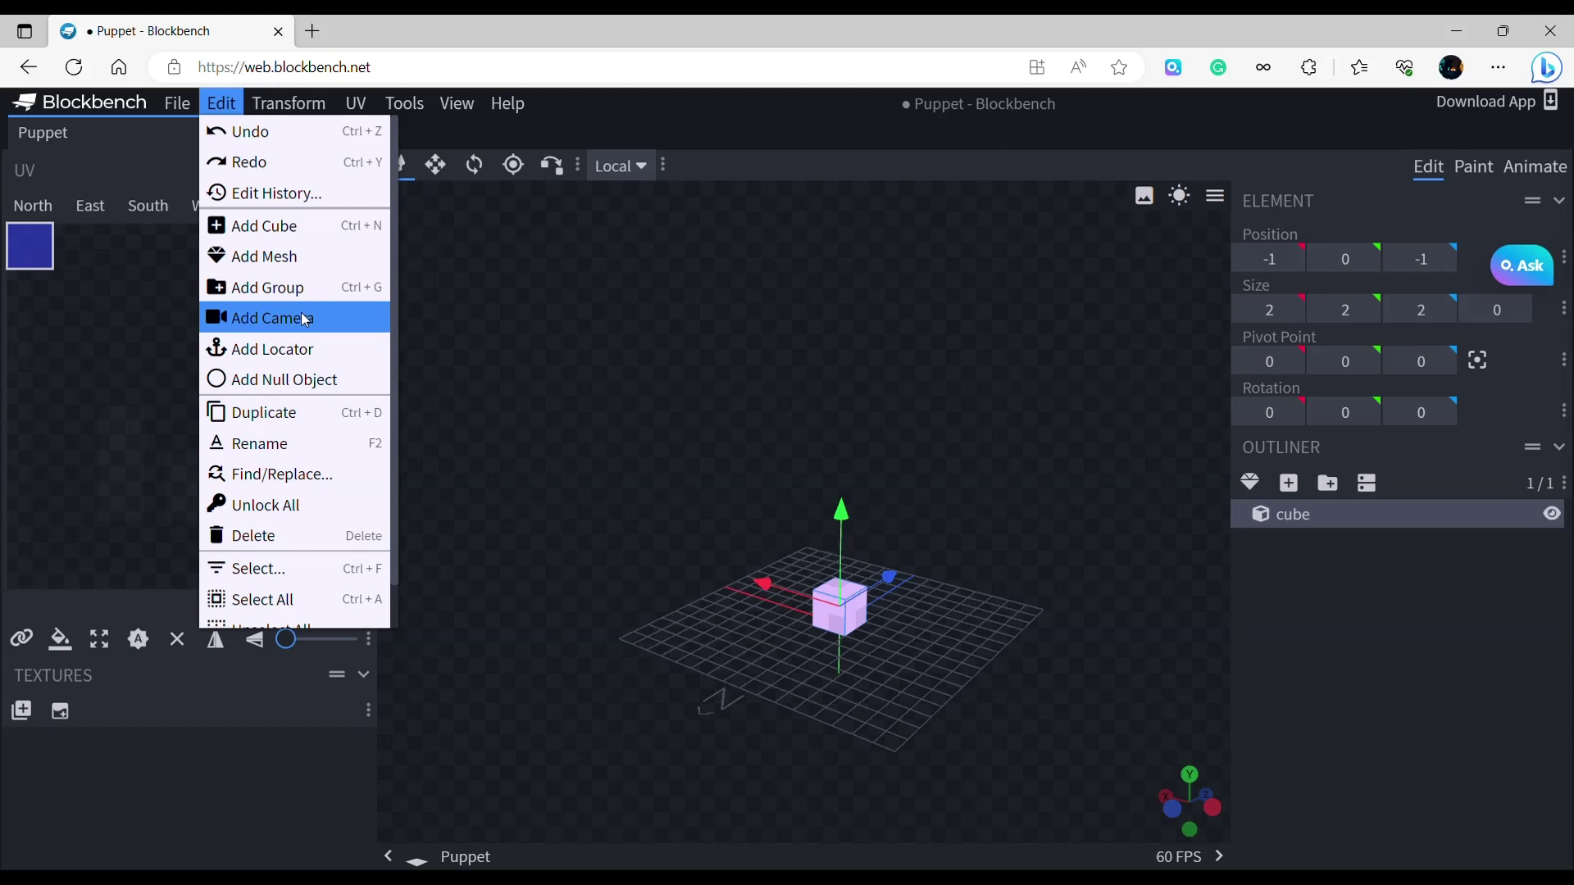
mouse_move(287, 103)
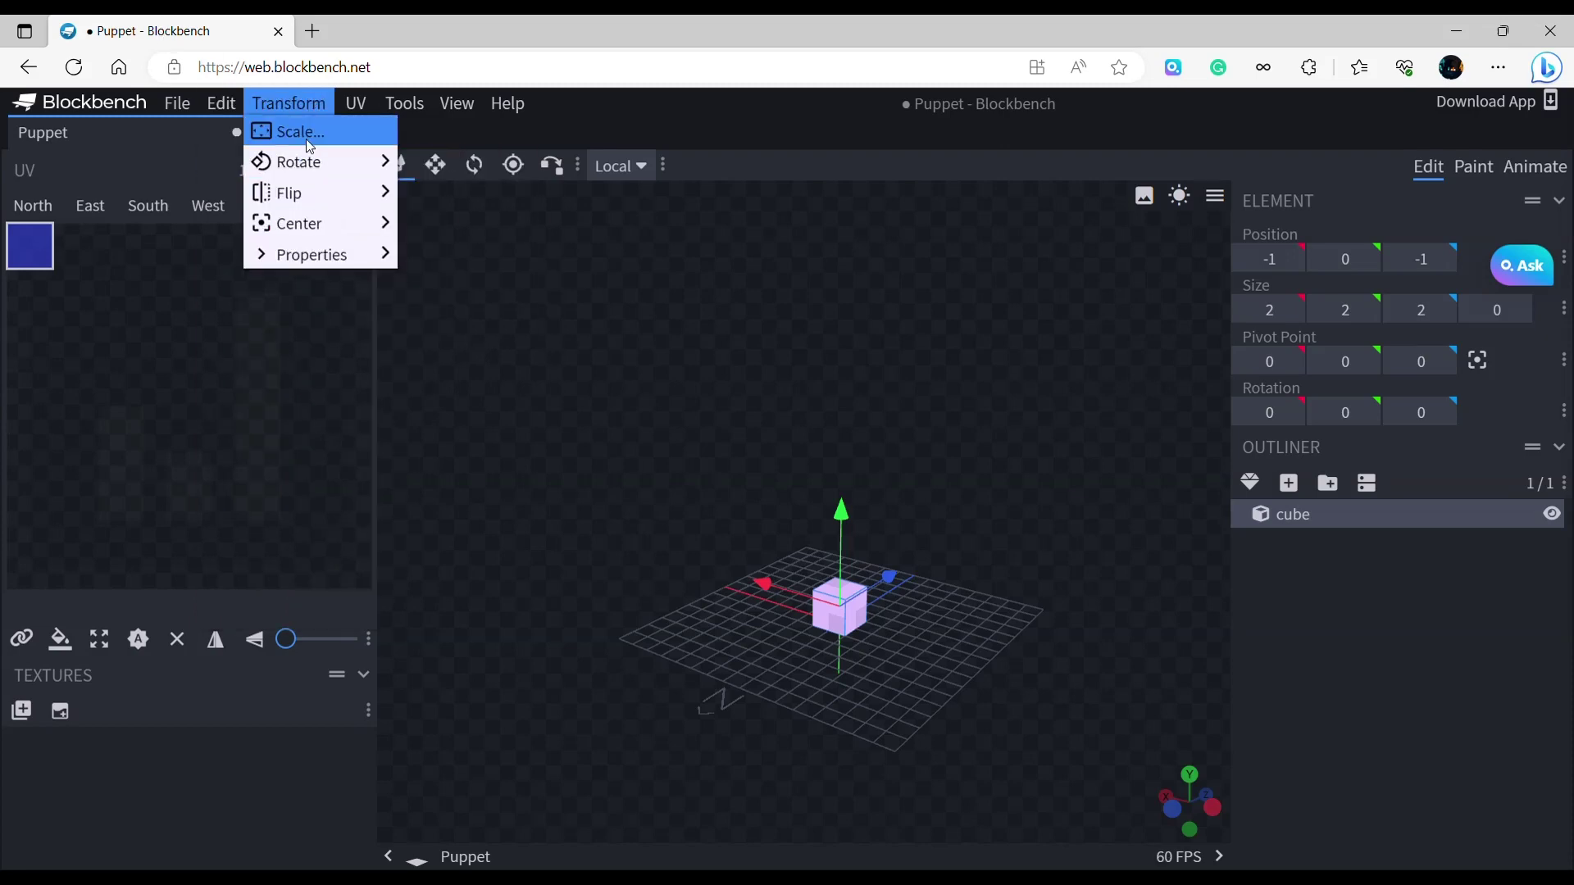
mouse_move(308, 208)
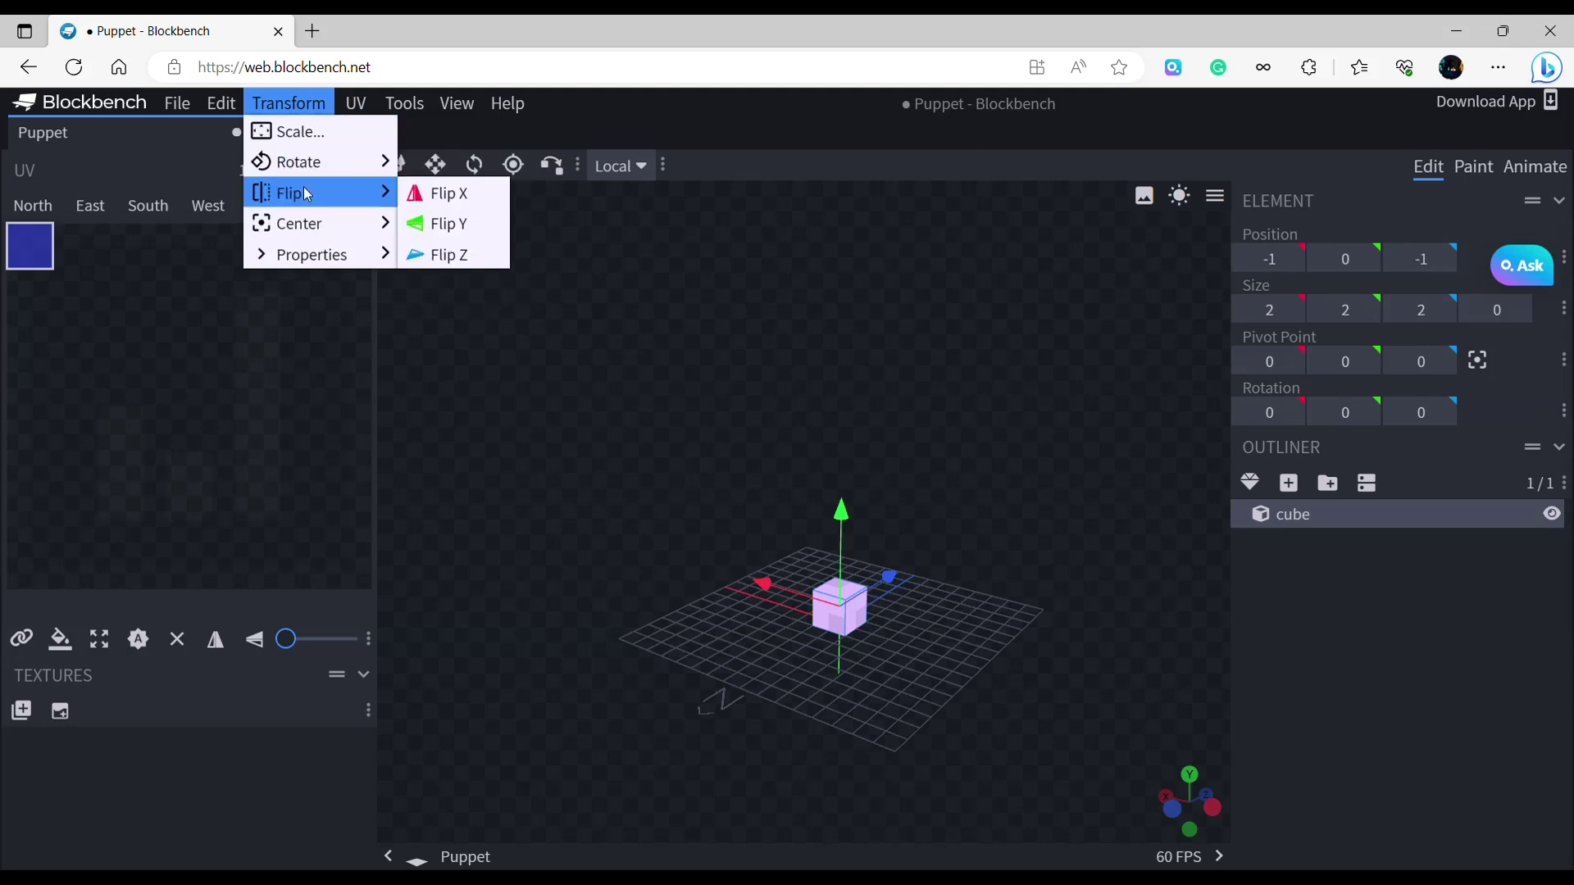
mouse_move(308, 238)
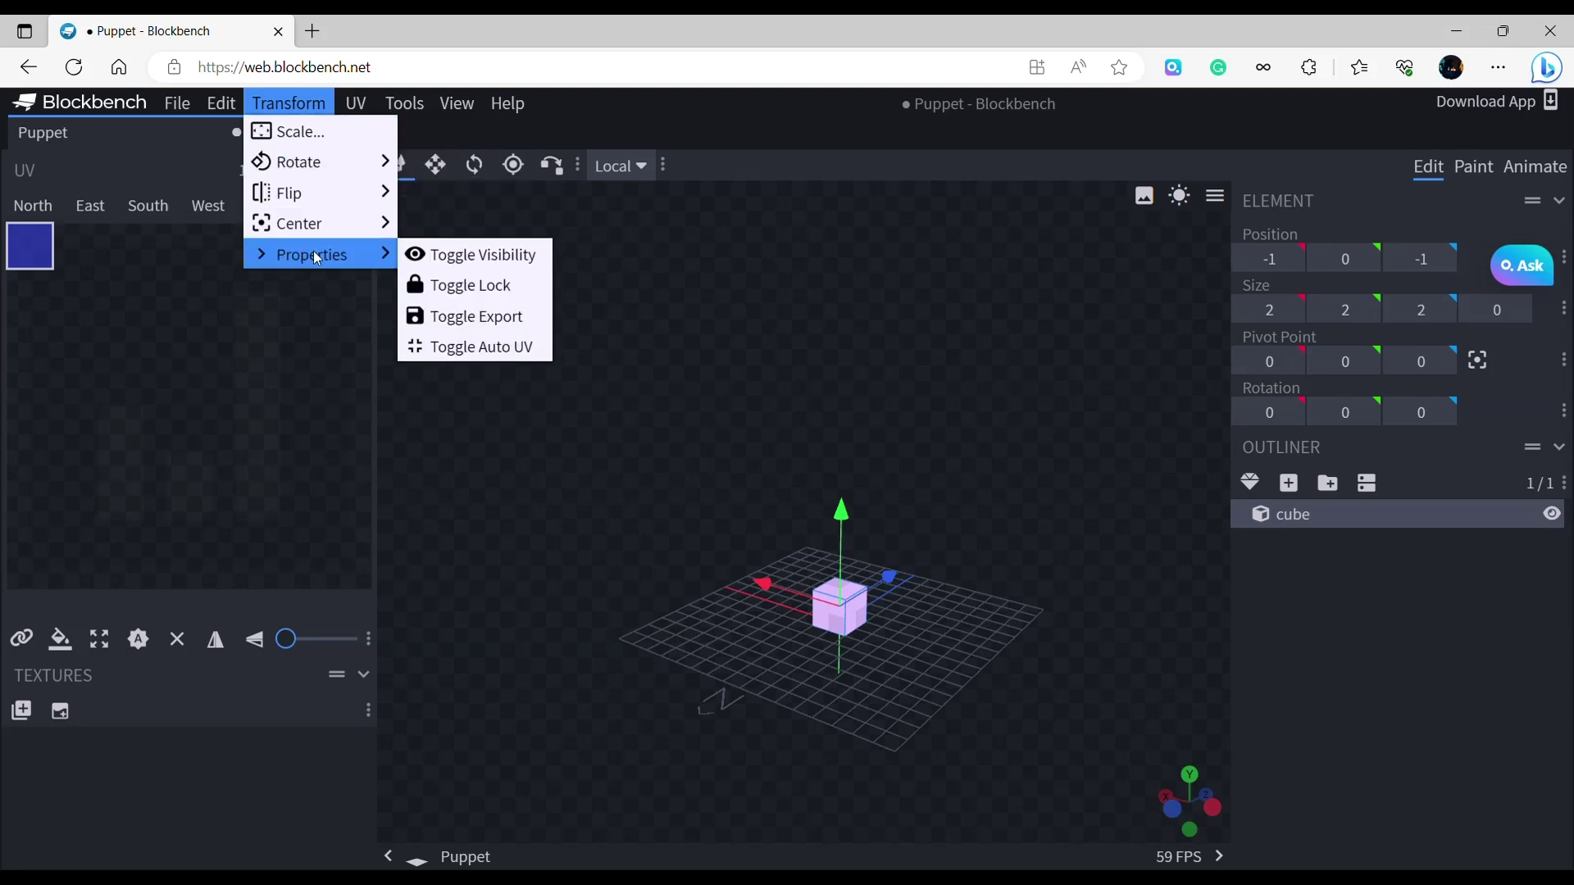
mouse_move(389, 98)
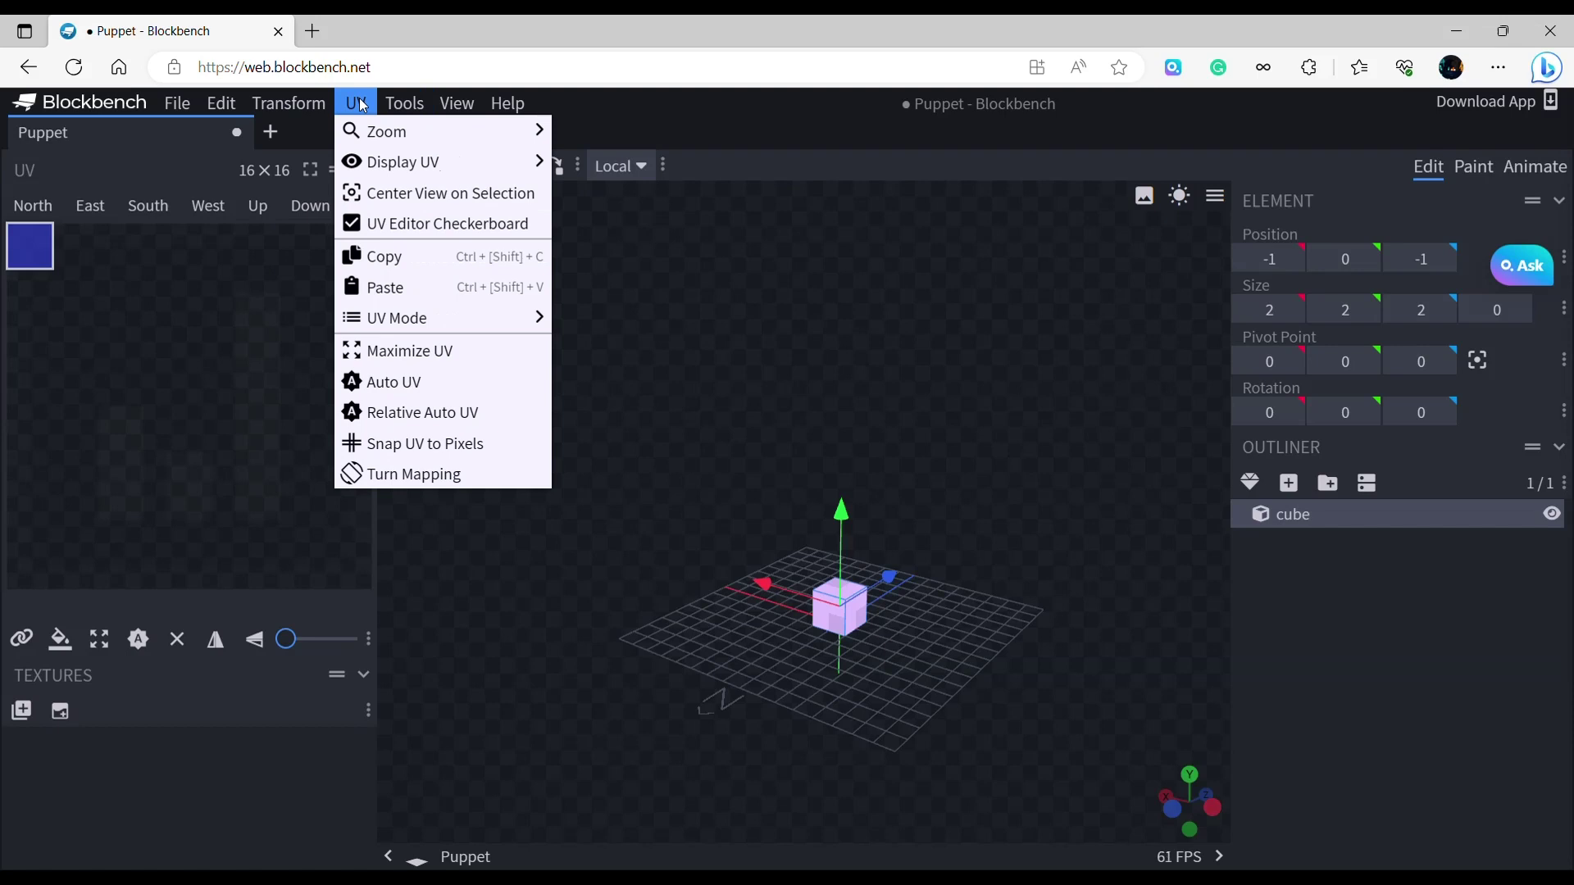
mouse_move(374, 130)
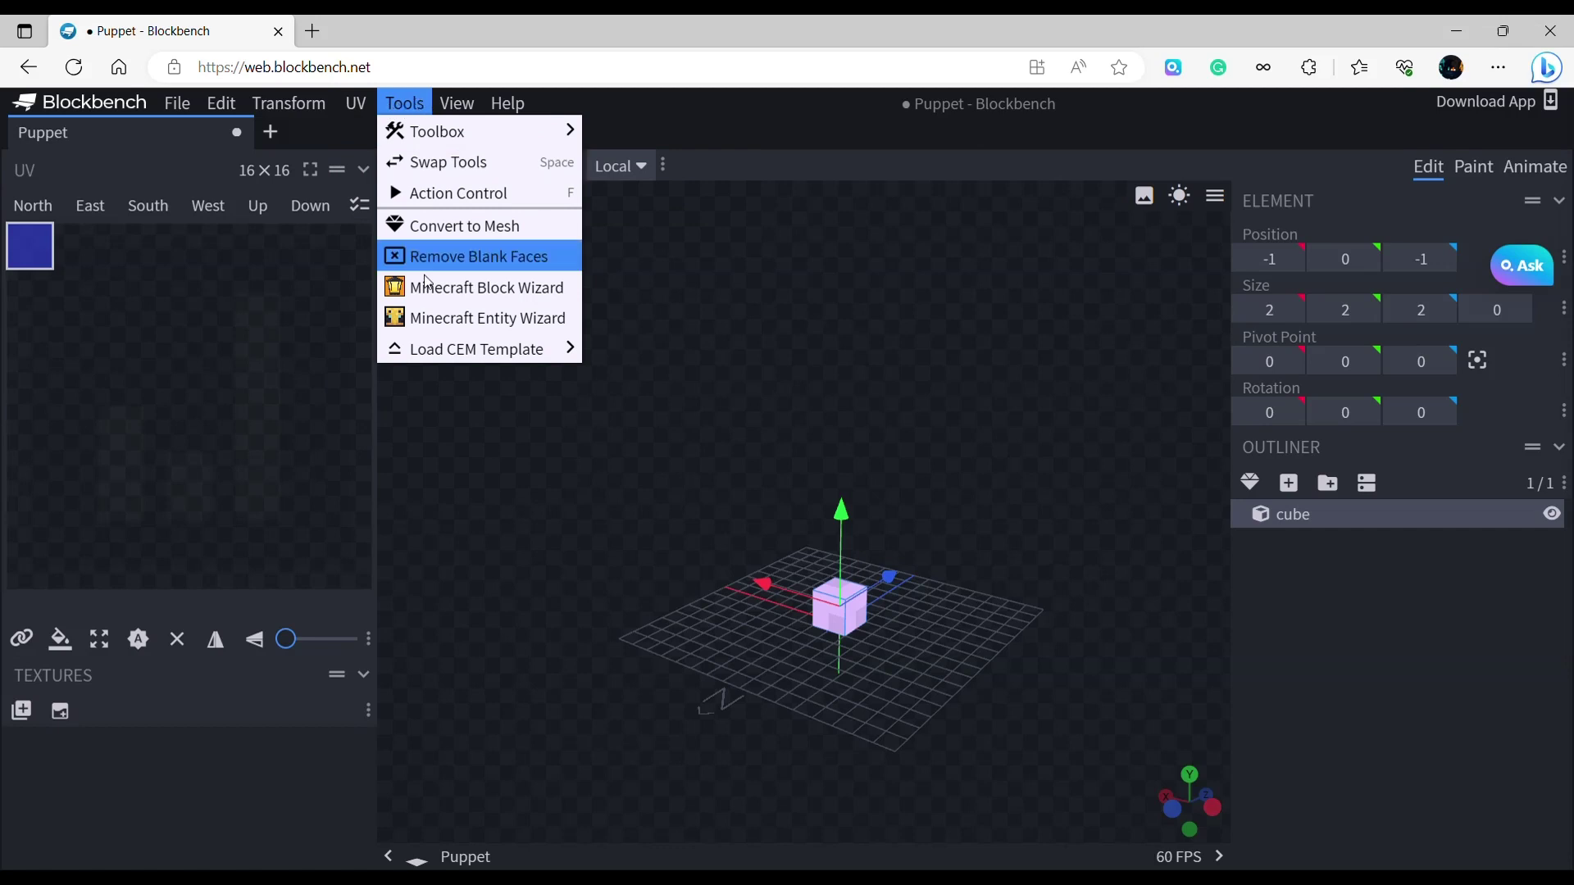
mouse_move(508, 103)
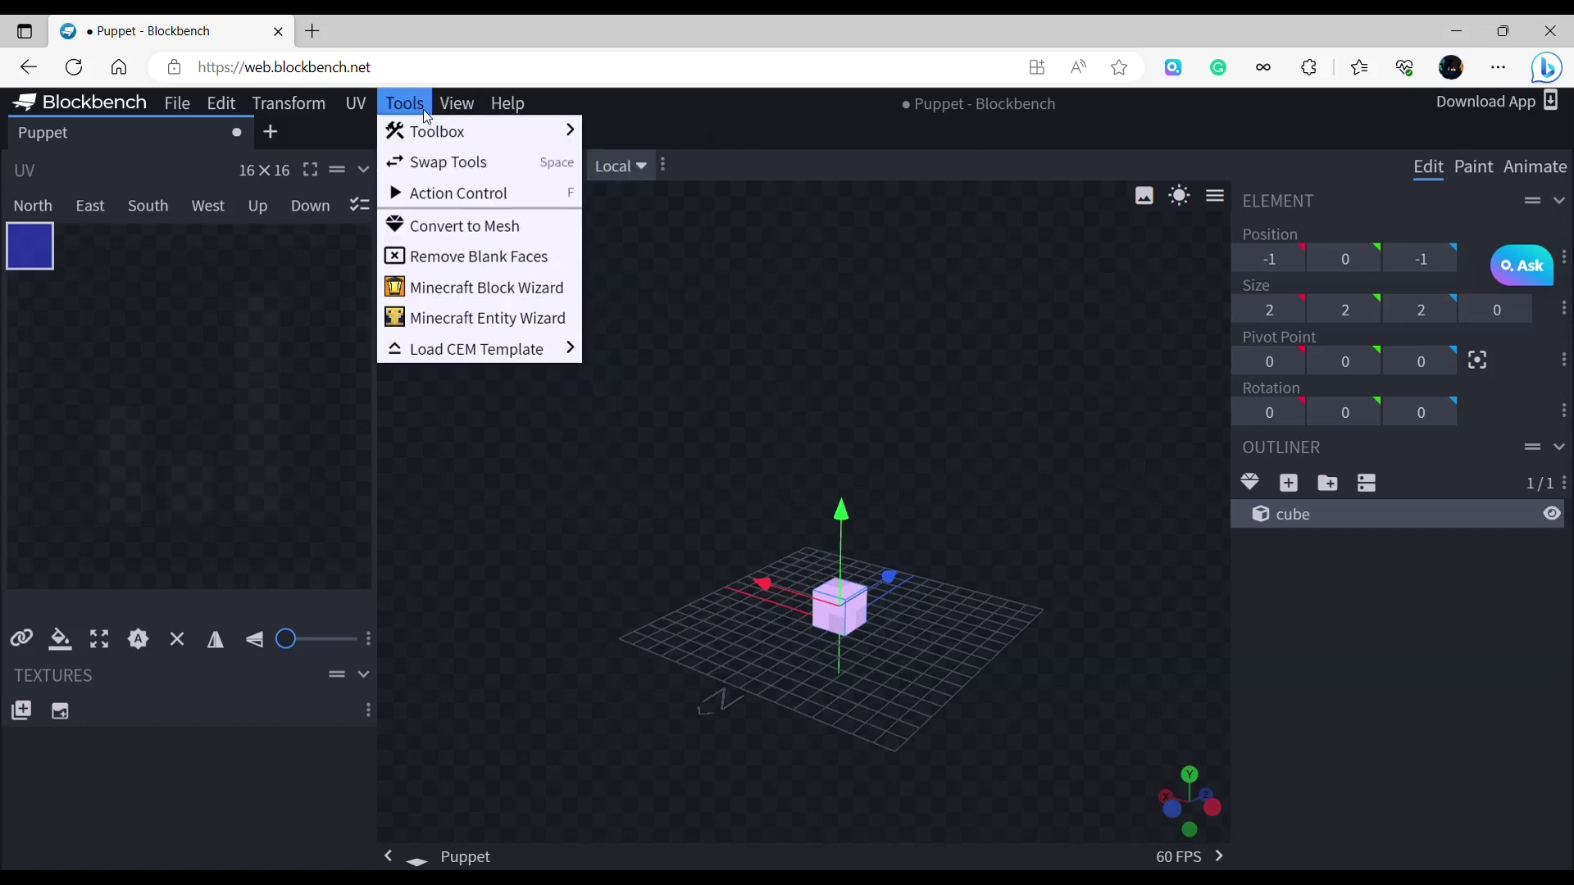
mouse_move(465, 361)
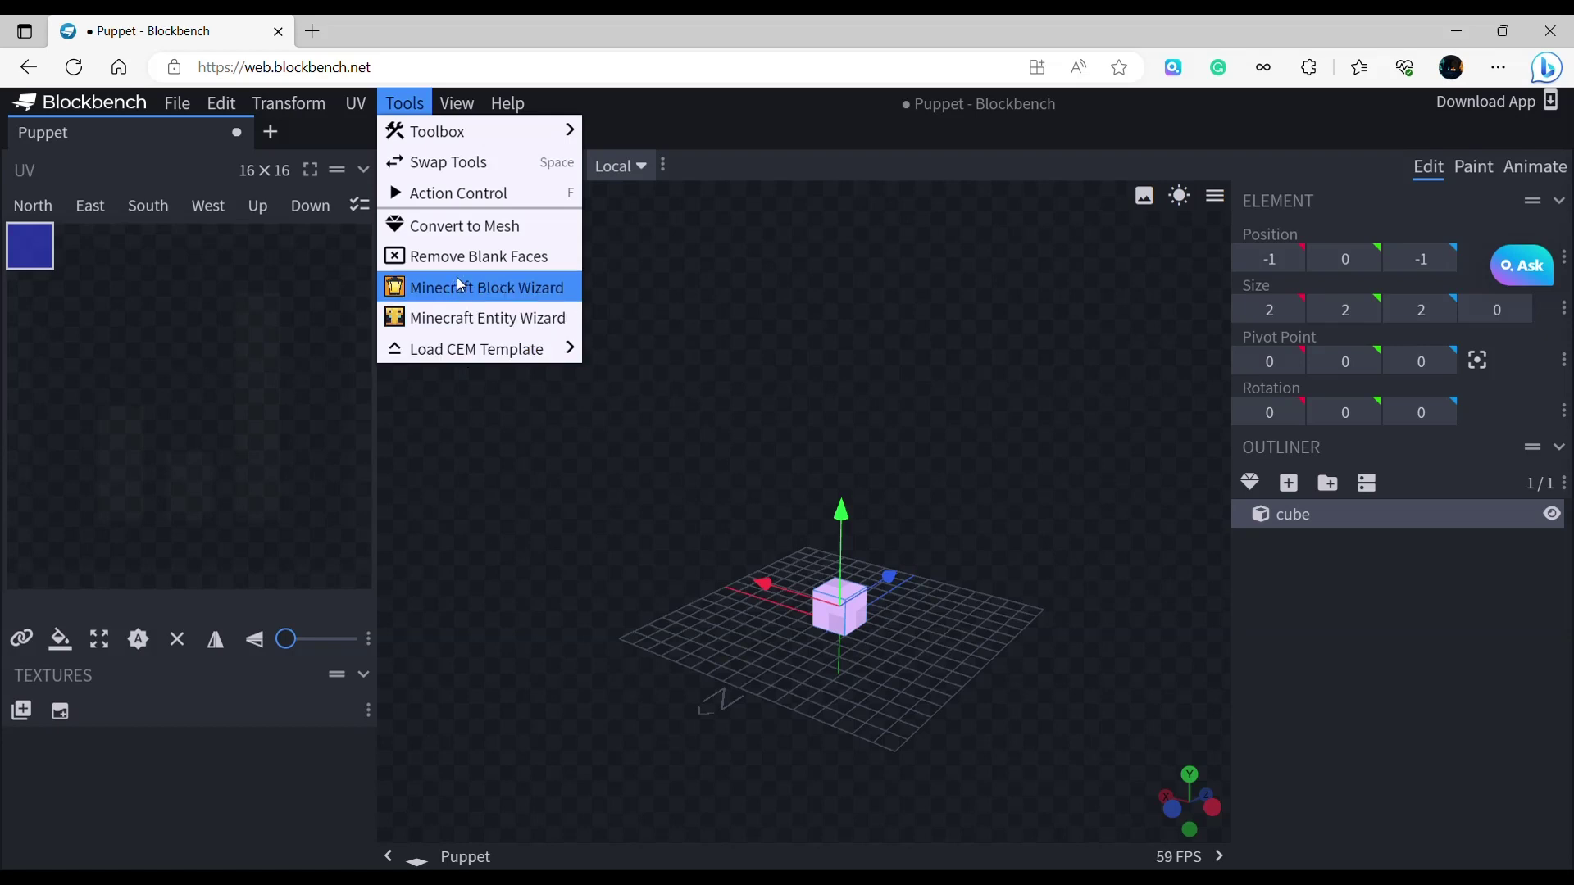
Turn the ground plane on beneath the cube and turn it off again.
mouse_move(457, 105)
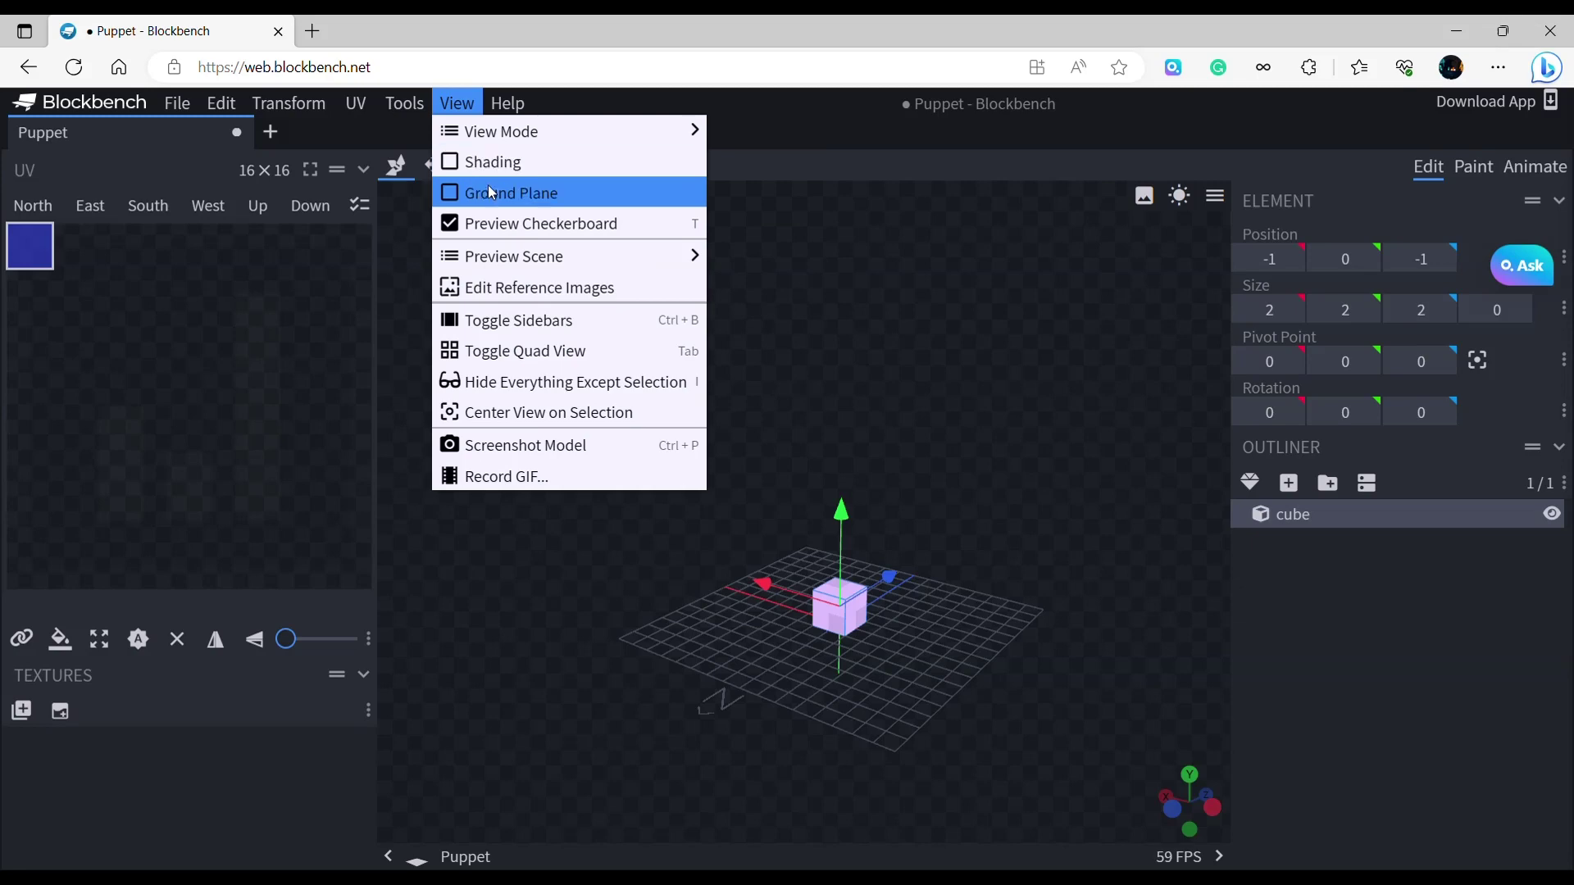
click(525, 194)
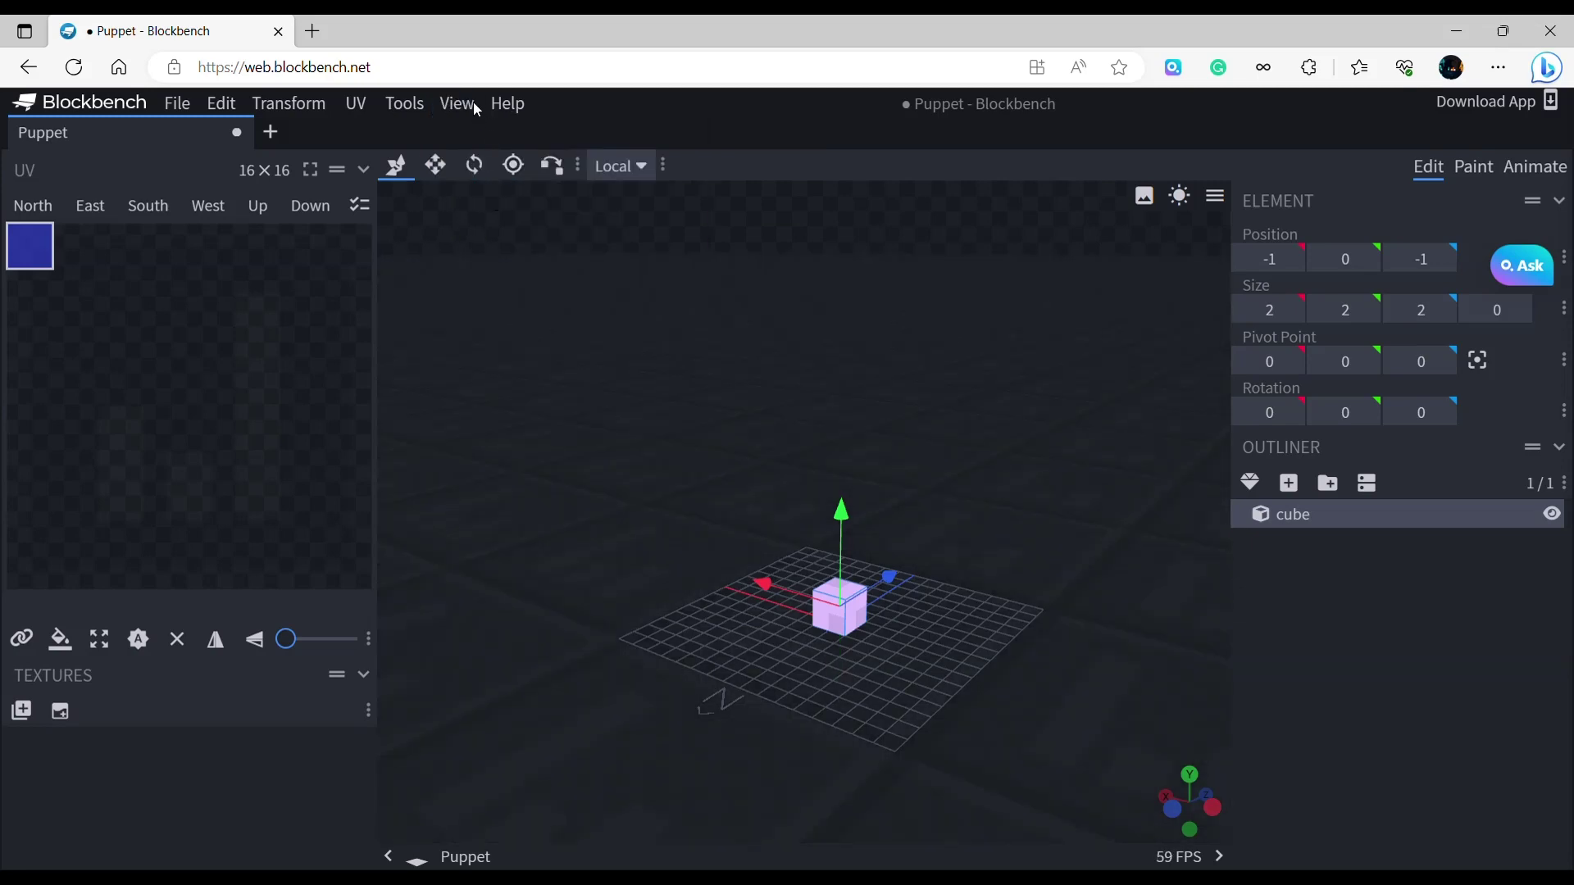
click(474, 102)
click(486, 191)
Preview the cube in the Minecraft Nether scene and set the preview scene back to None.
click(456, 105)
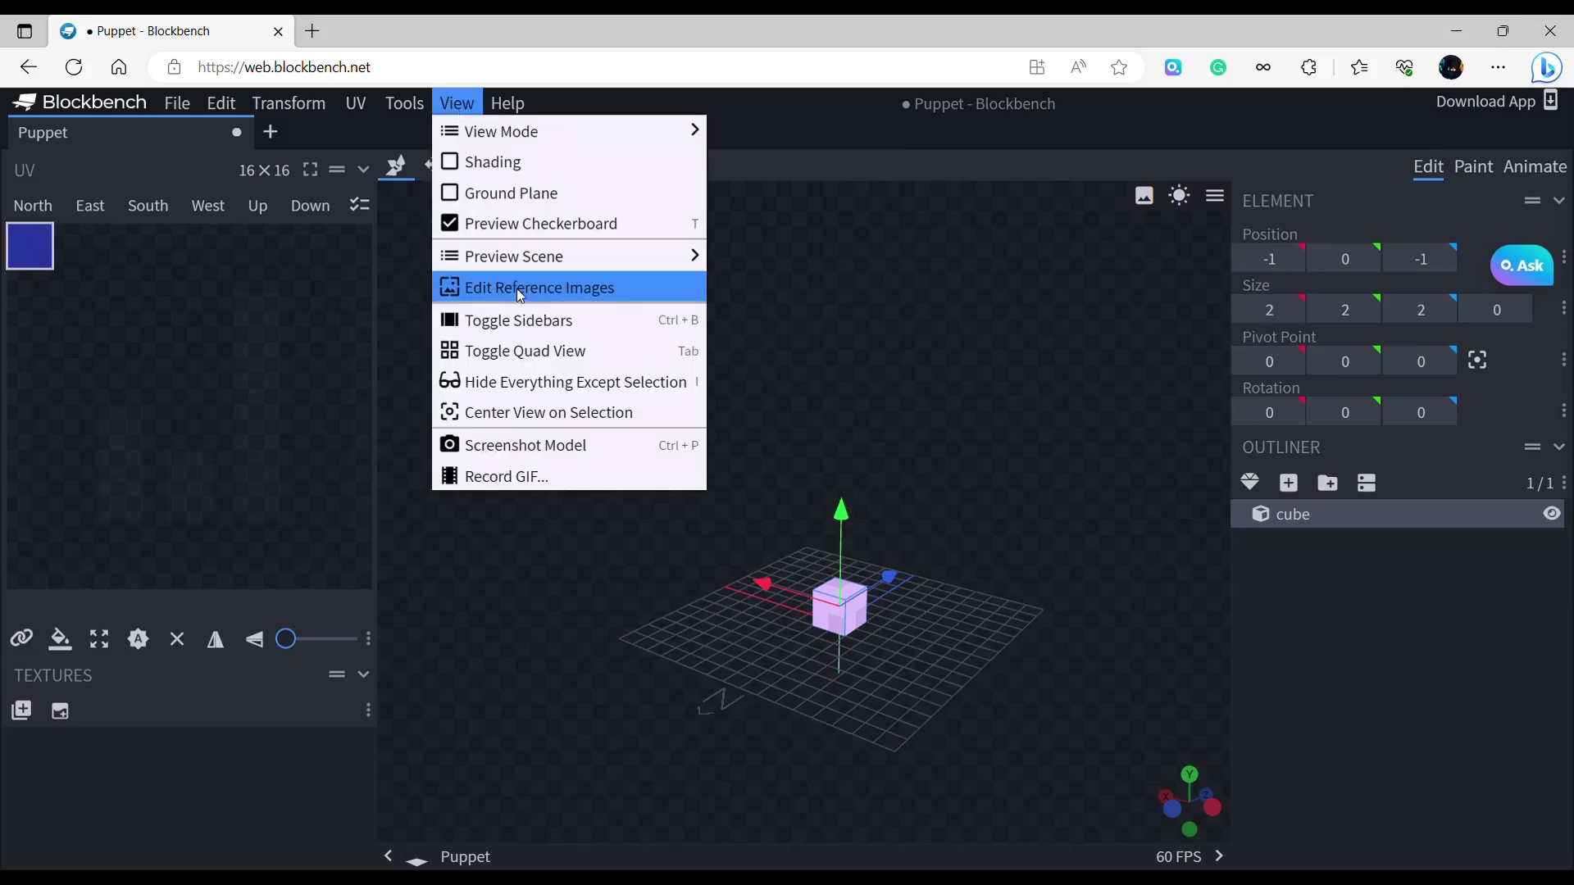
mouse_move(568, 260)
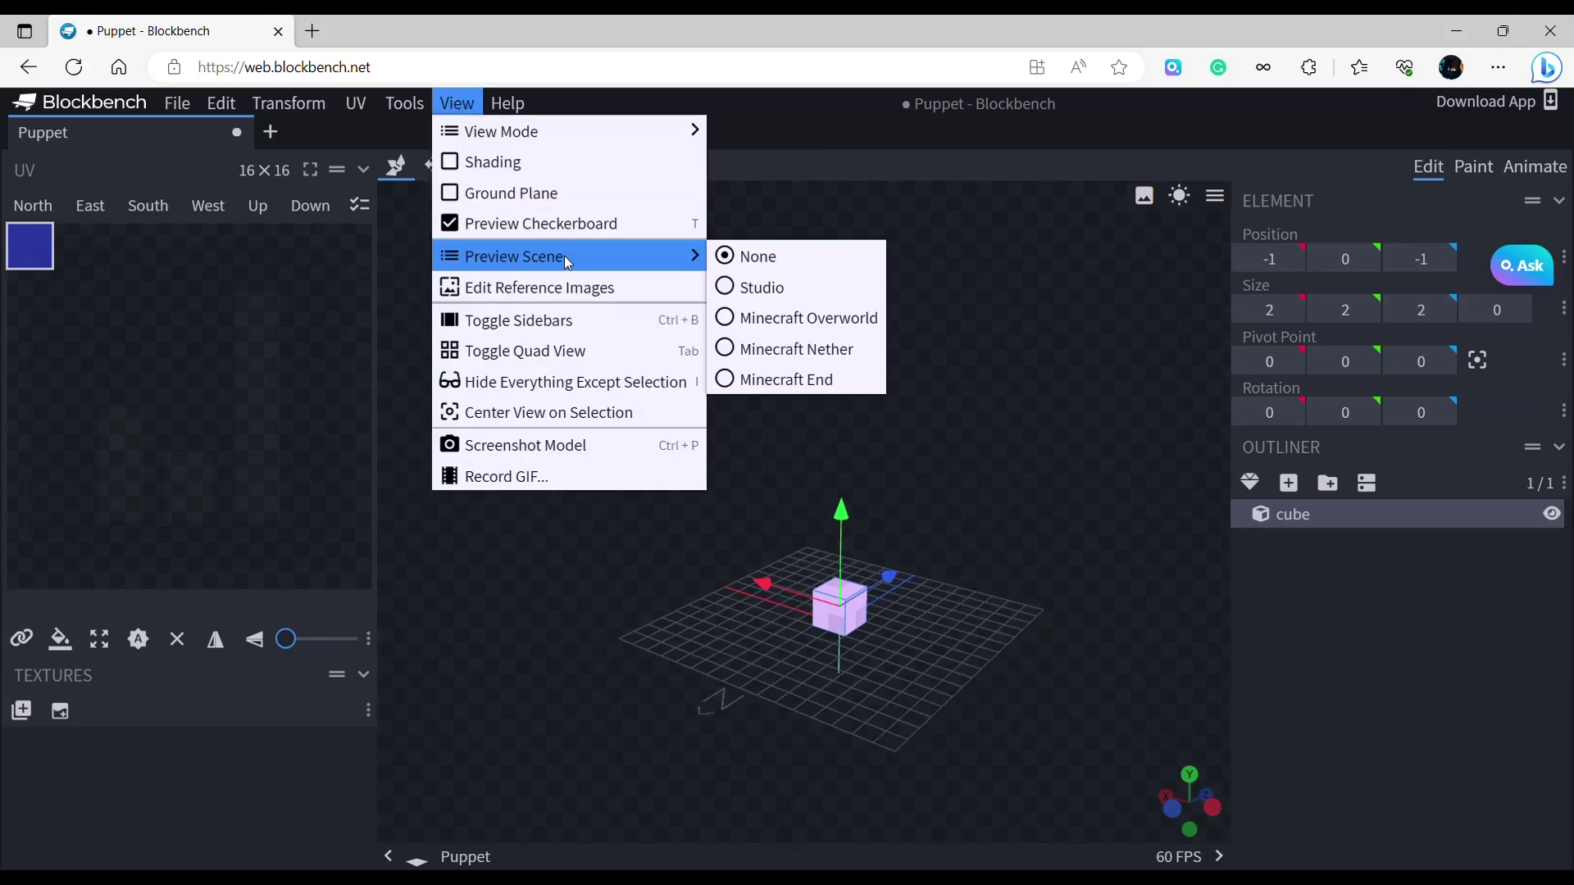
click(819, 344)
scroll(886, 505, down, 10)
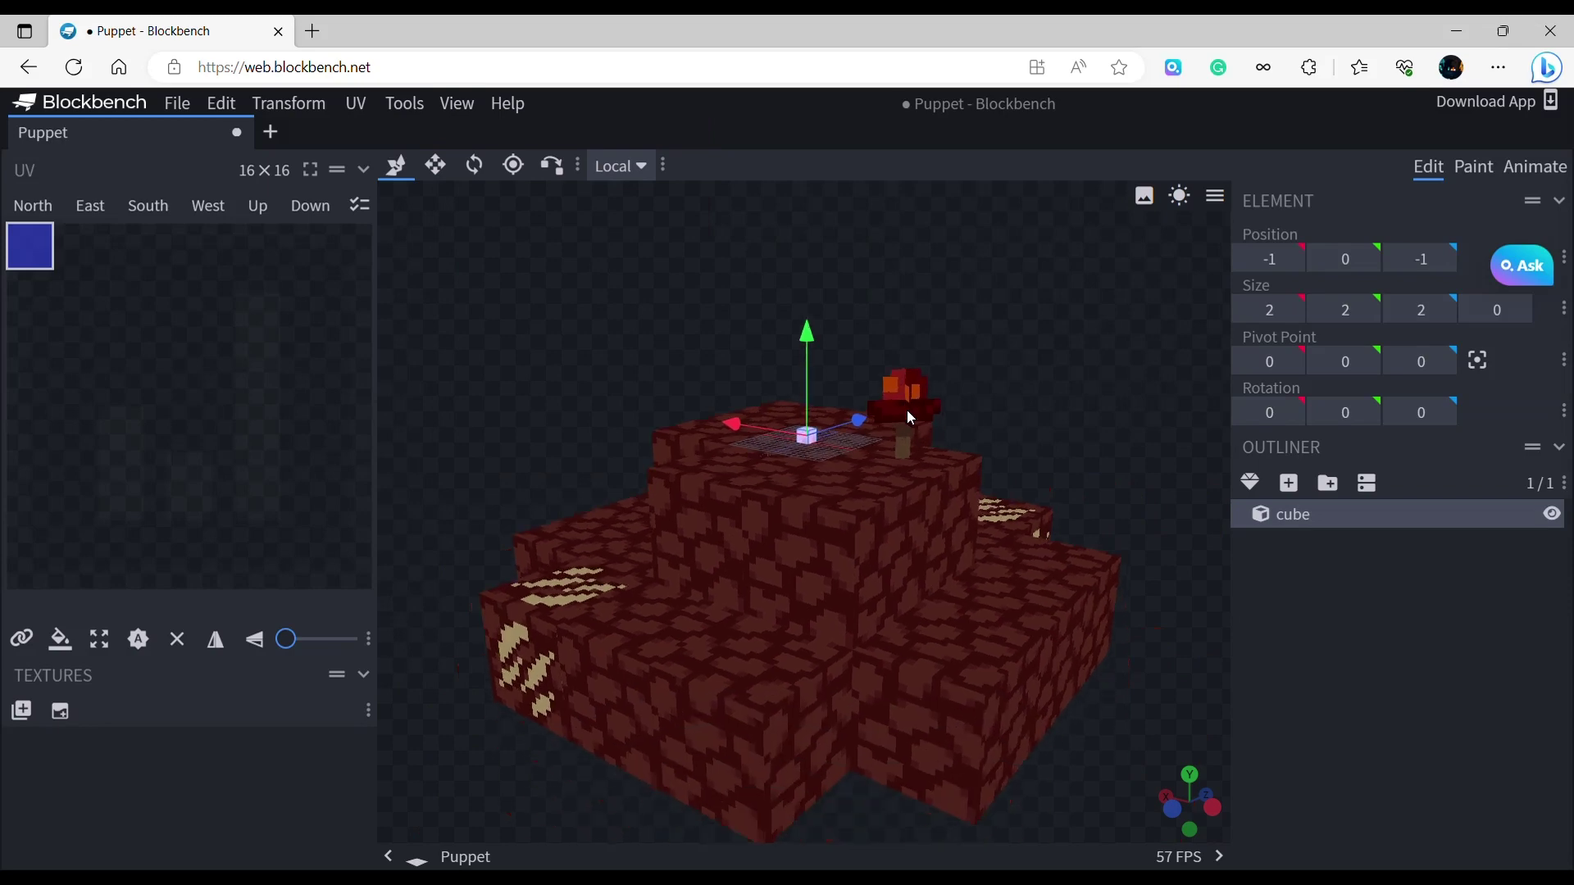
right_drag(853, 395, 908, 424)
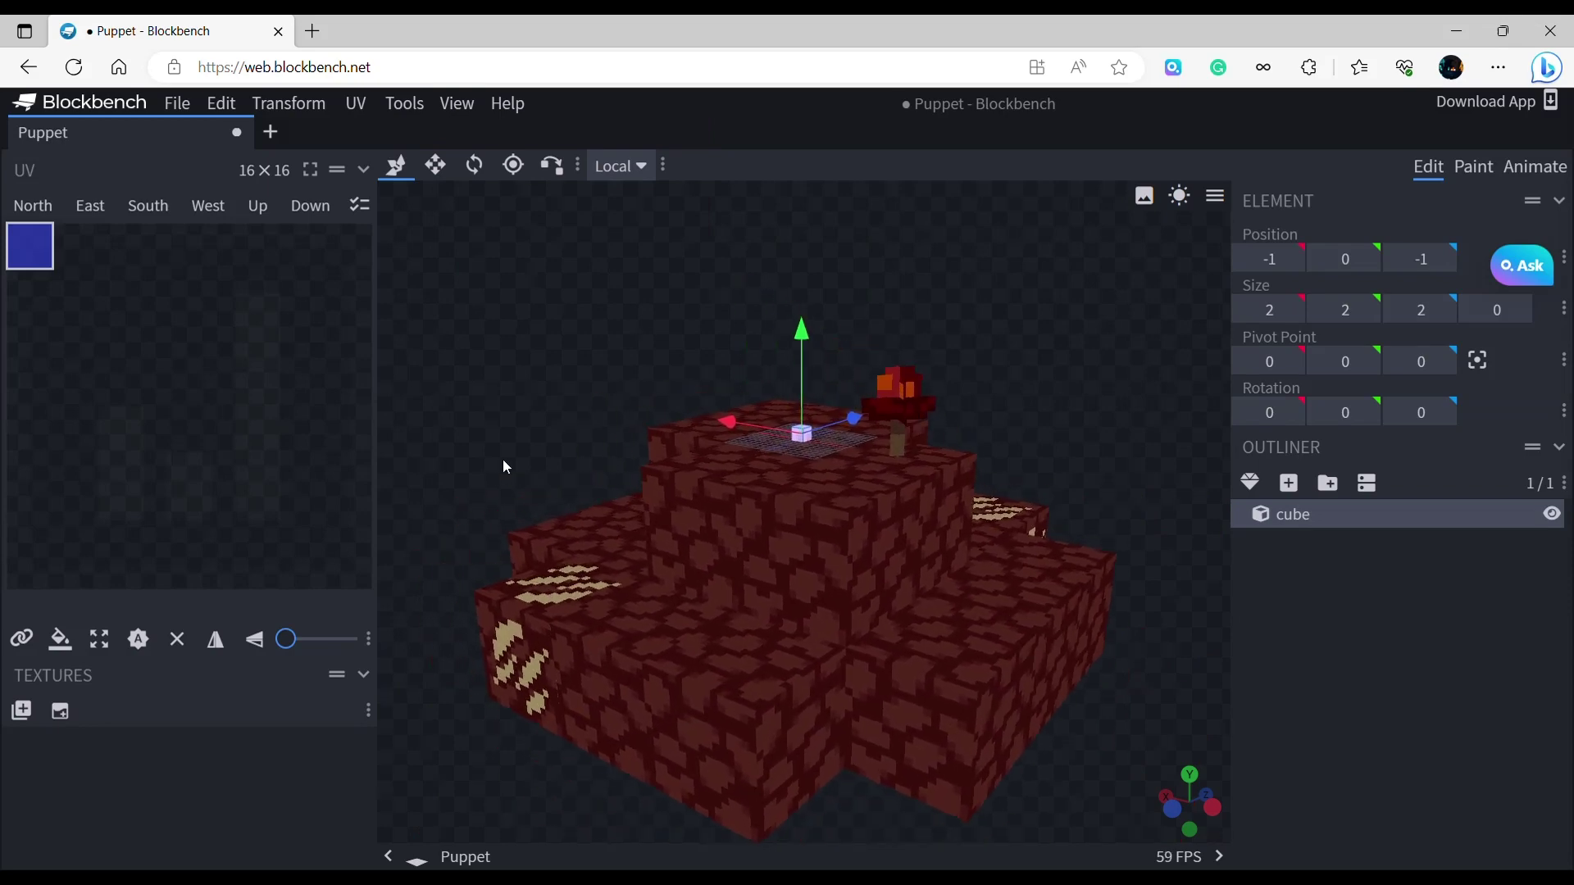
scroll(882, 351, up, 10)
right_drag(854, 300, 877, 564)
scroll(818, 391, down, 3)
scroll(819, 397, down, 3)
right_drag(858, 408, 843, 310)
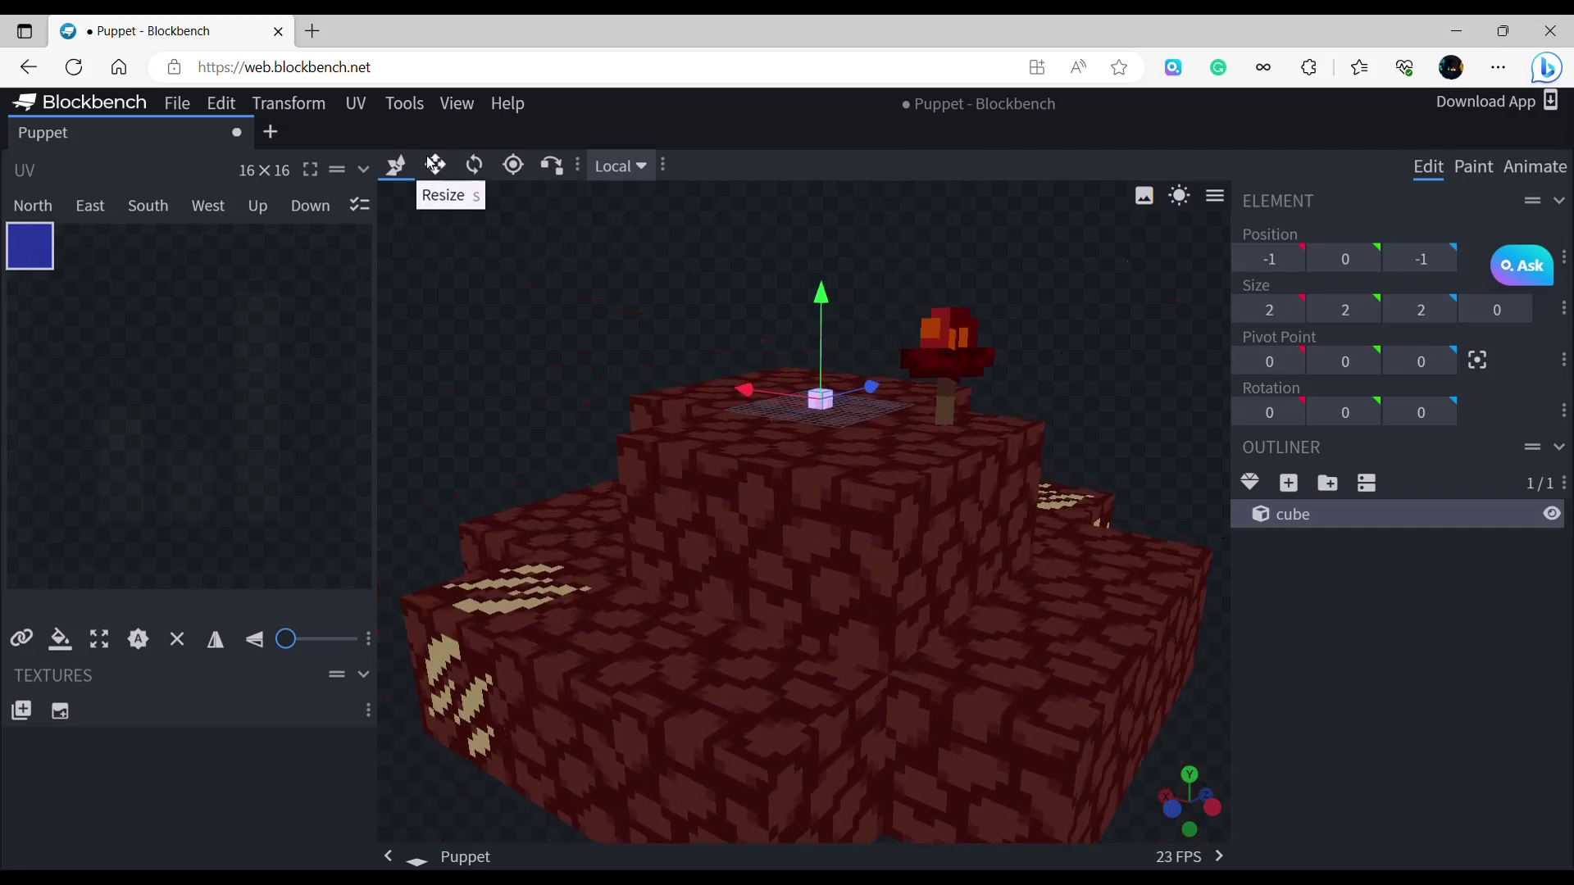
click(456, 103)
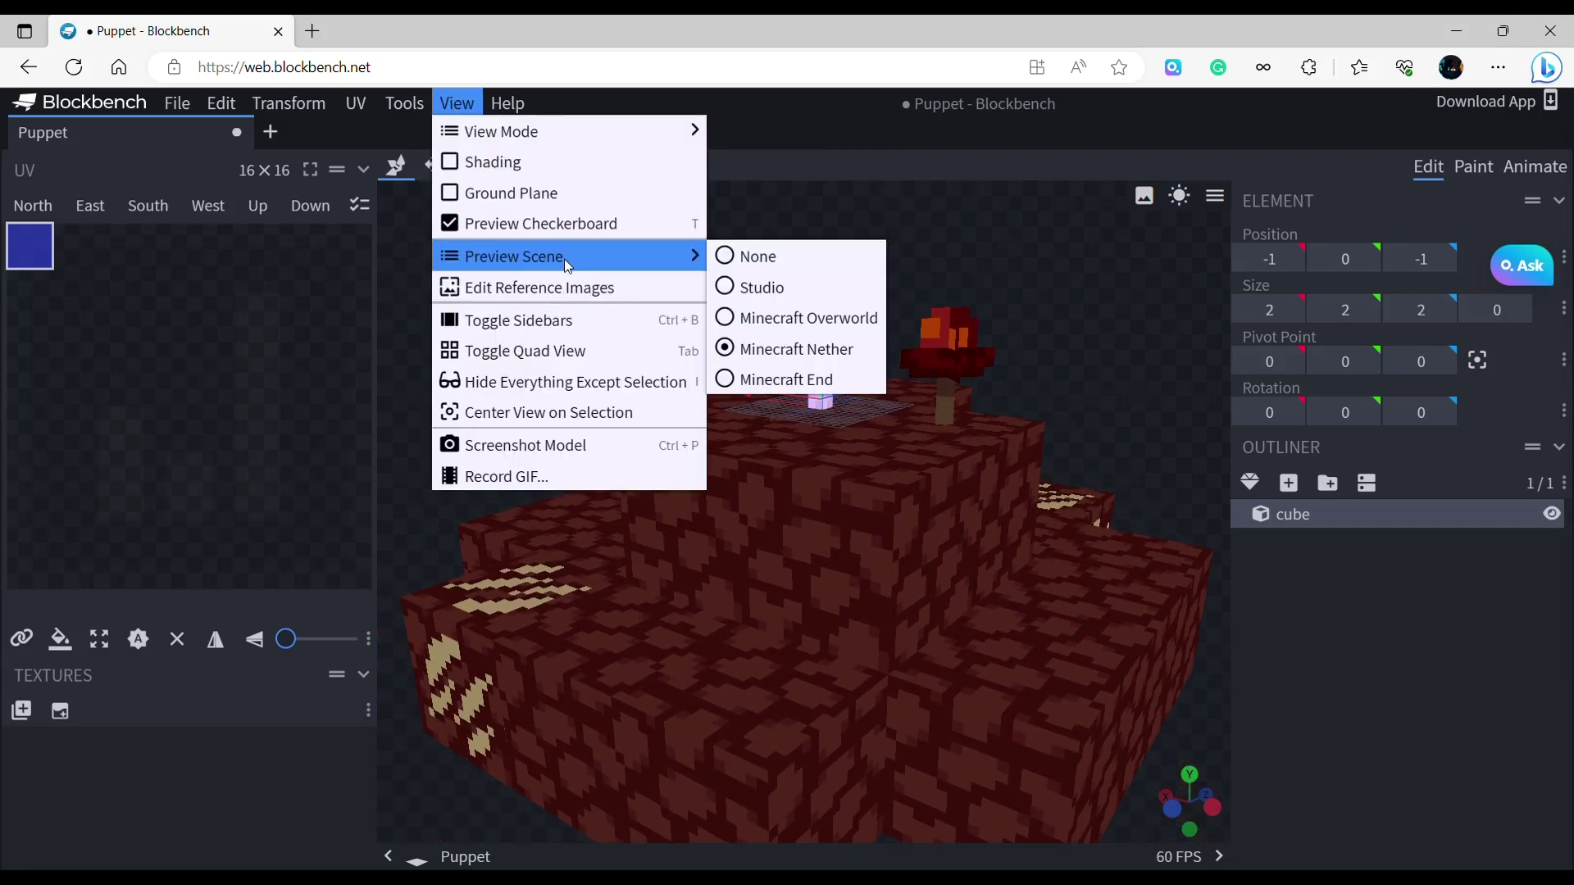
click(799, 255)
Look over the help resources and examine the cube and grid from the front, the side and above.
click(510, 103)
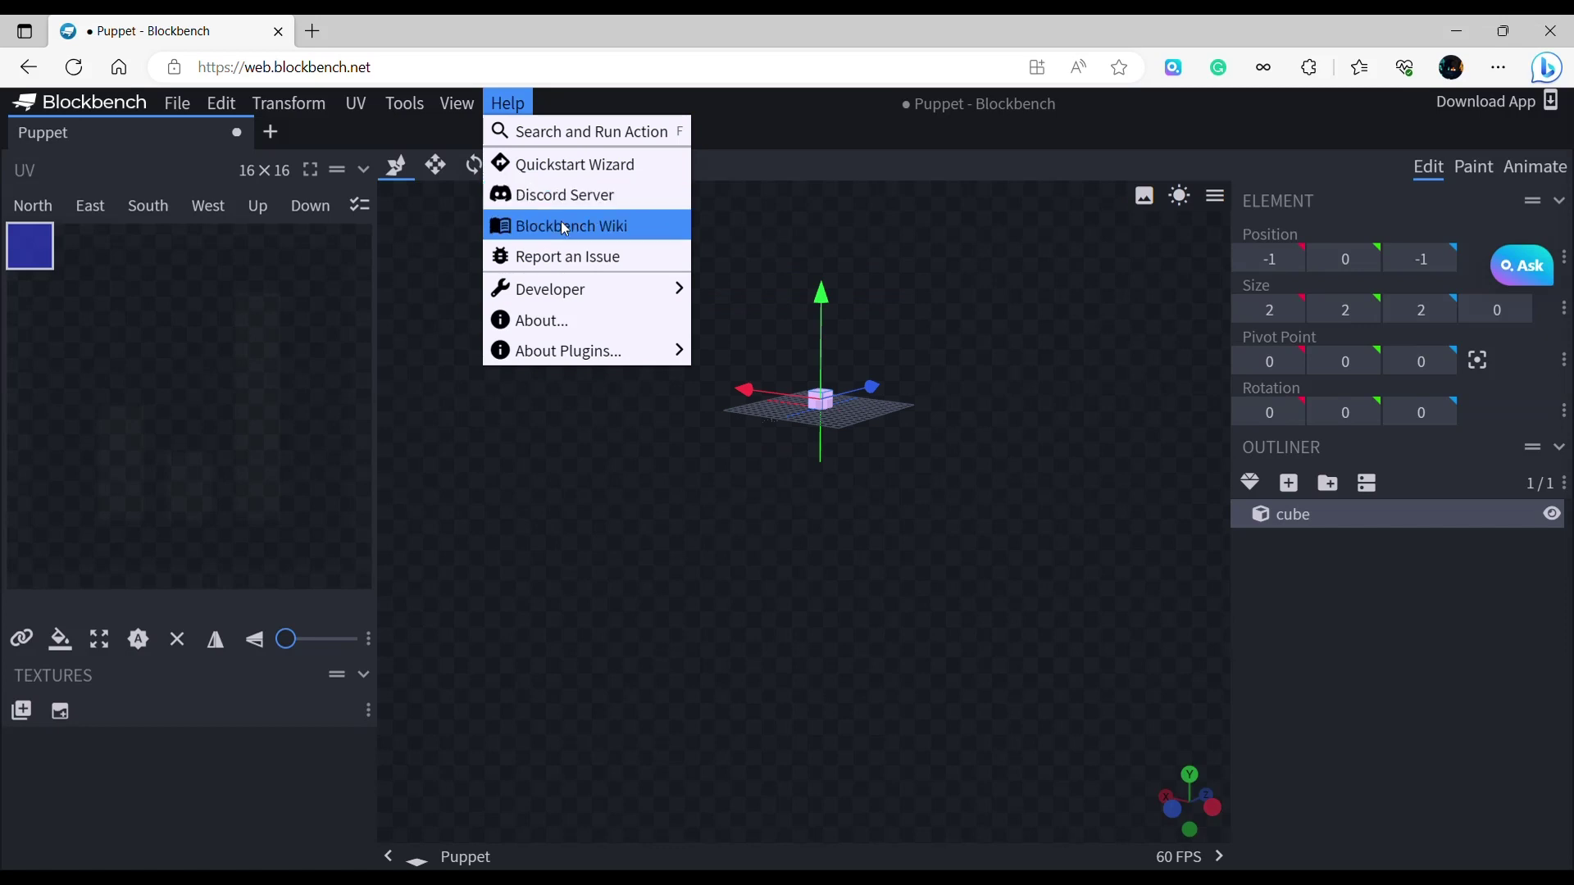
click(754, 612)
scroll(818, 550, up, 5)
right_drag(892, 472, 842, 676)
drag(845, 683, 1003, 652)
drag(1041, 592, 942, 555)
scroll(942, 555, up, 5)
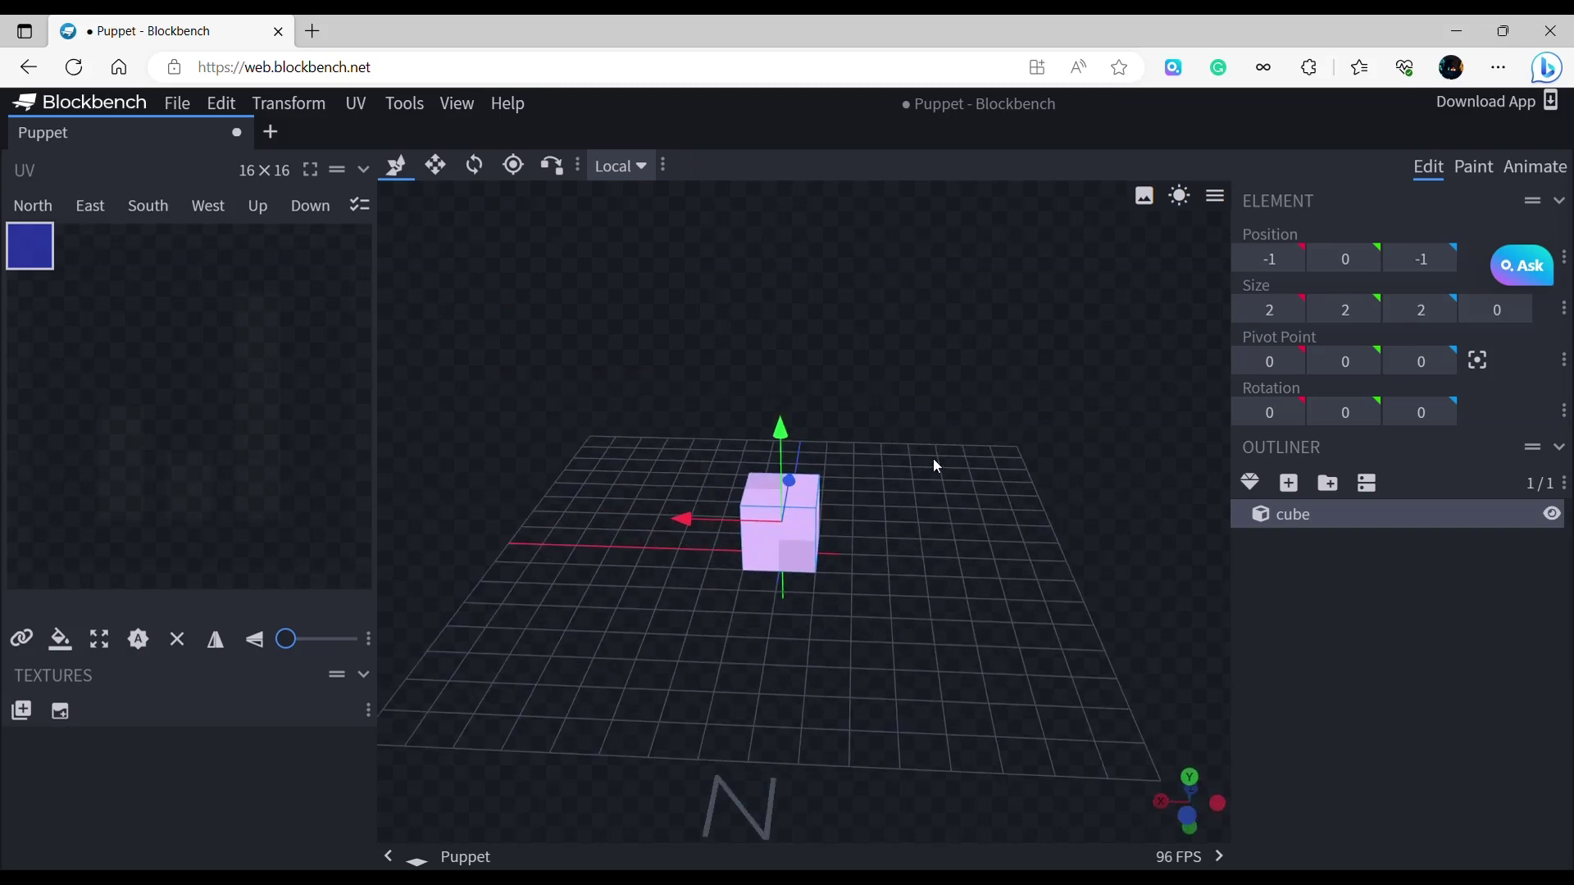
scroll(856, 538, up, 4)
scroll(856, 537, down, 6)
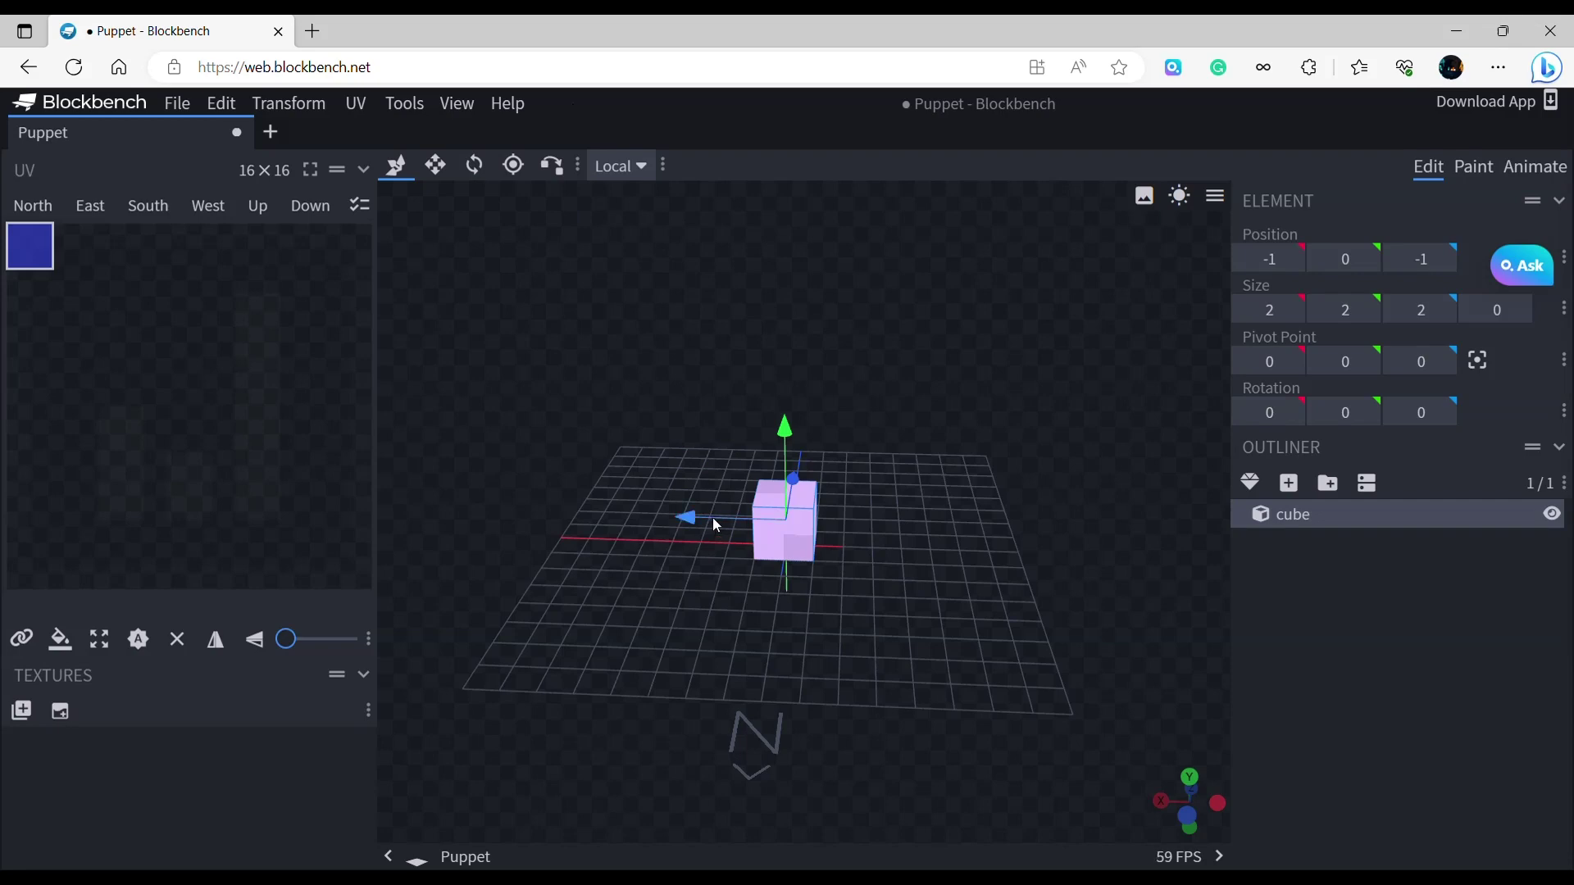
drag(1004, 558, 940, 643)
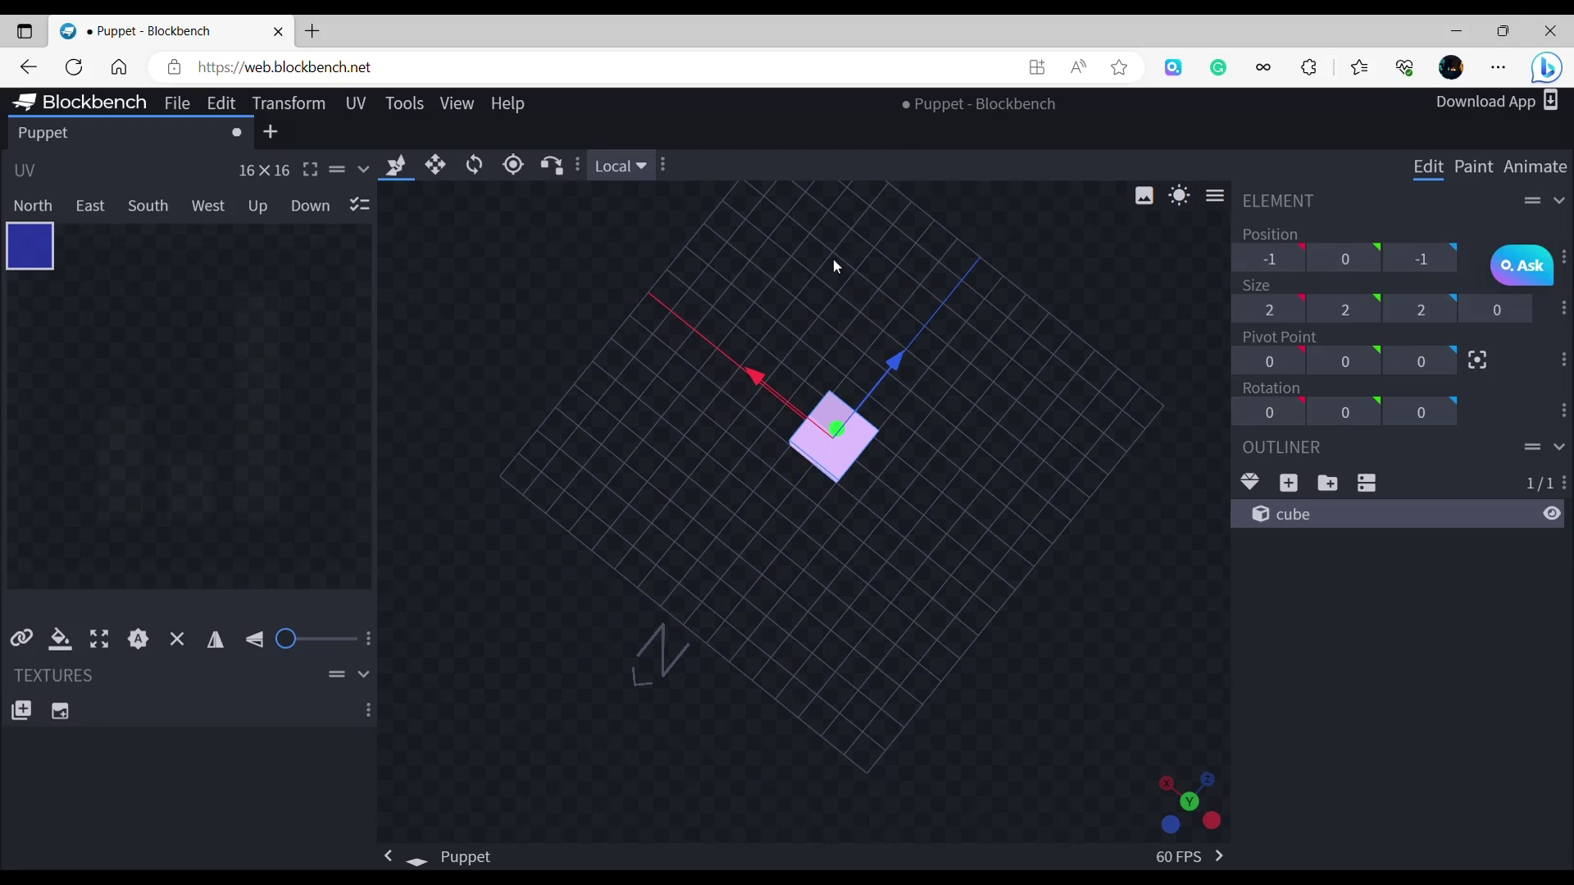
mouse_move(769, 406)
mouse_down()
mouse_move(678, 345)
mouse_move(780, 416)
mouse_up()
drag(939, 309, 906, 443)
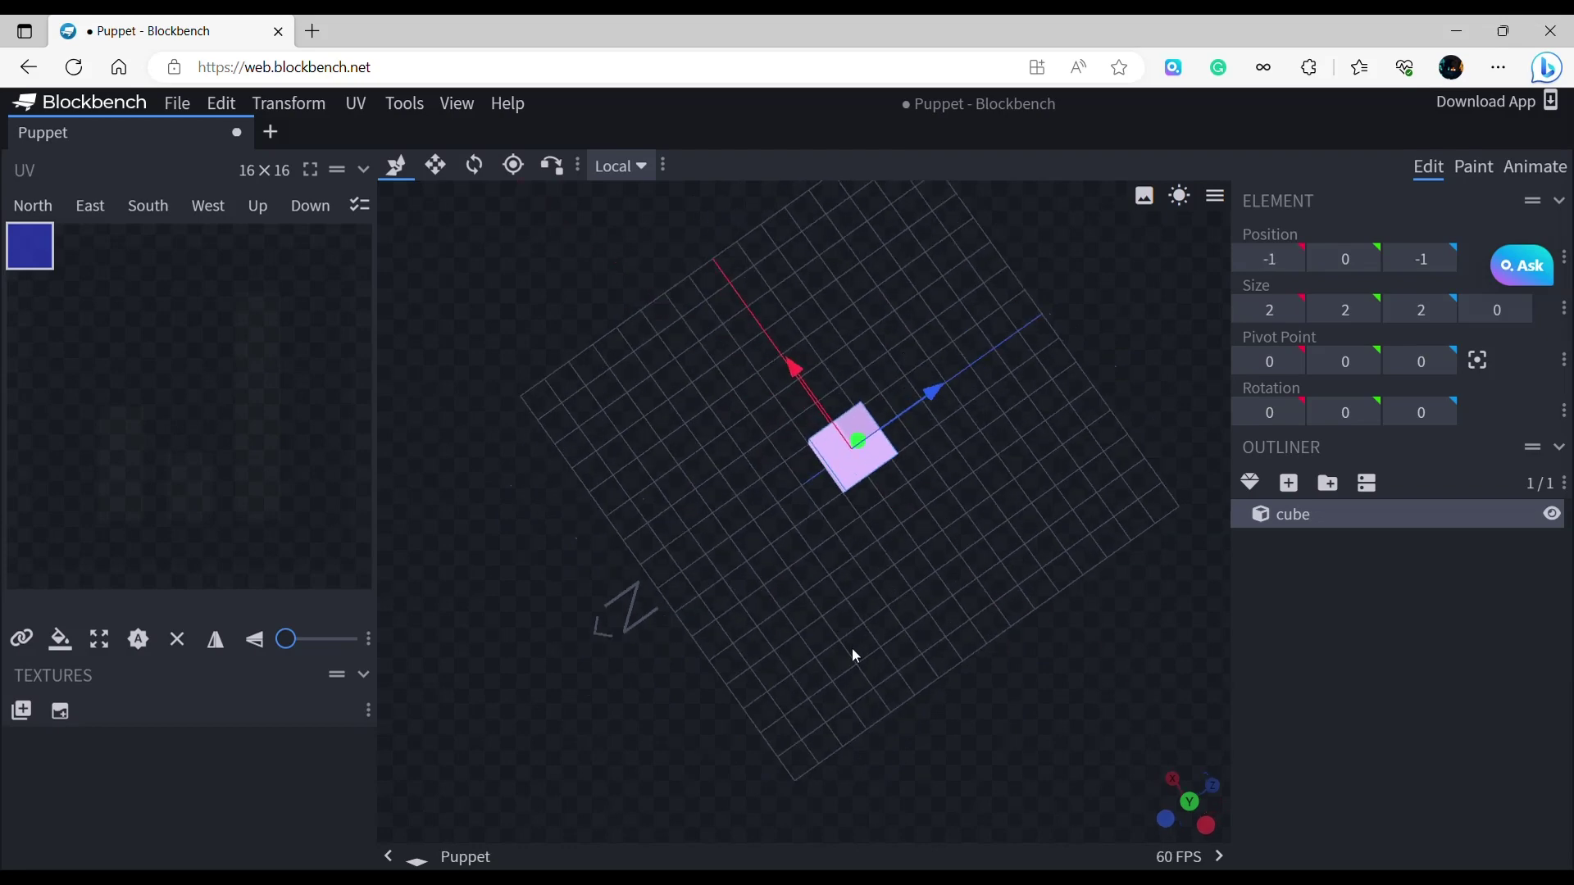
drag(855, 656, 890, 476)
drag(775, 481, 1013, 473)
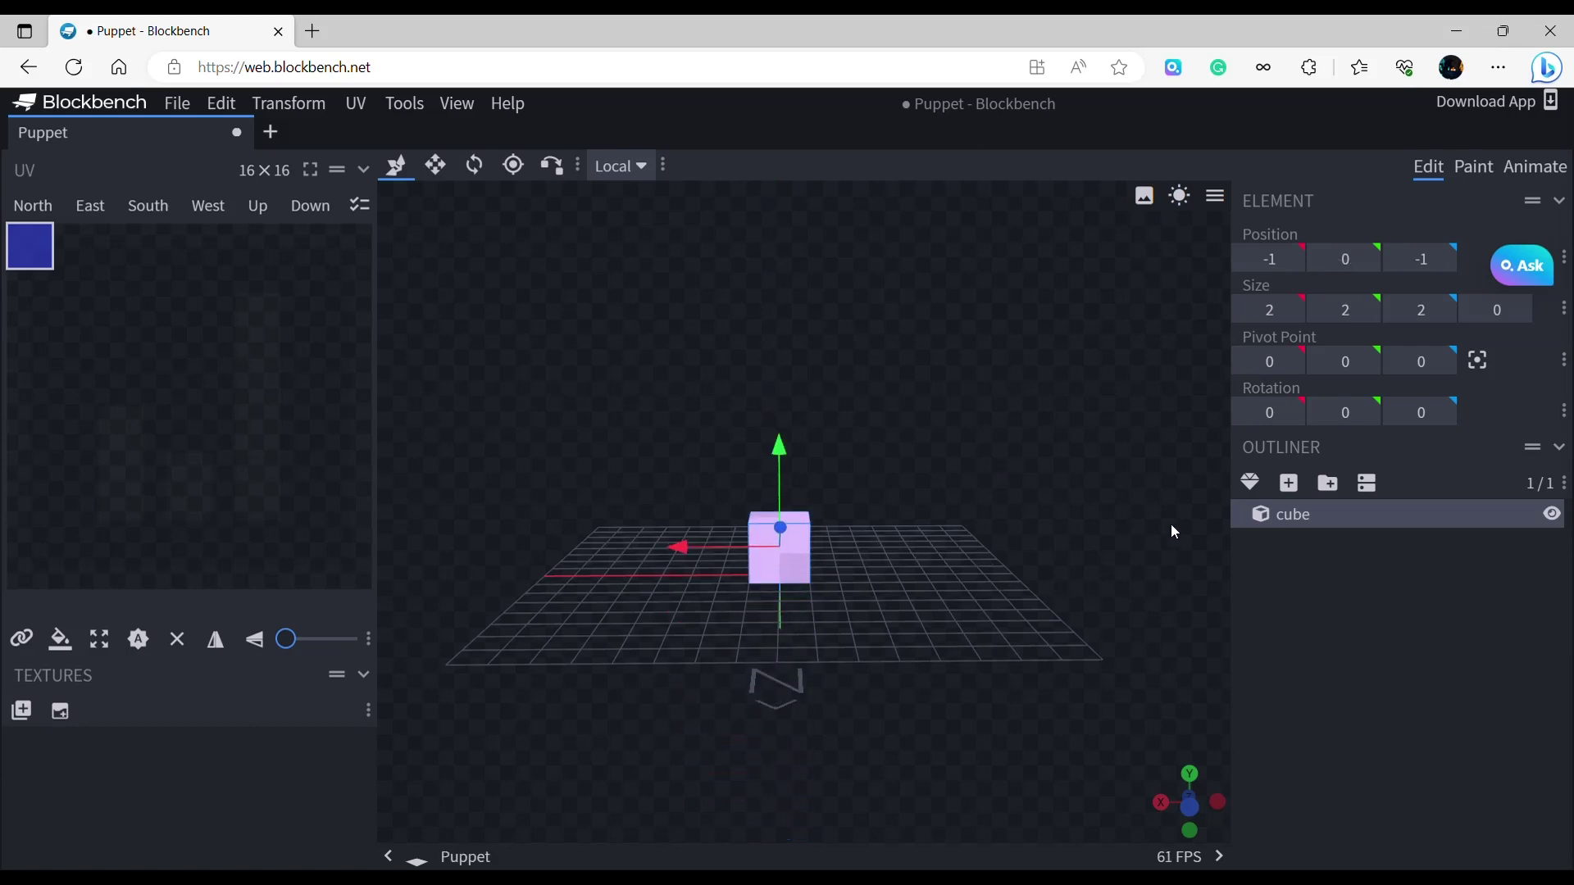
Deselect the cube, reselect it by its north face, and return to Edit mode.
click(1335, 675)
scroll(926, 604, up, 5)
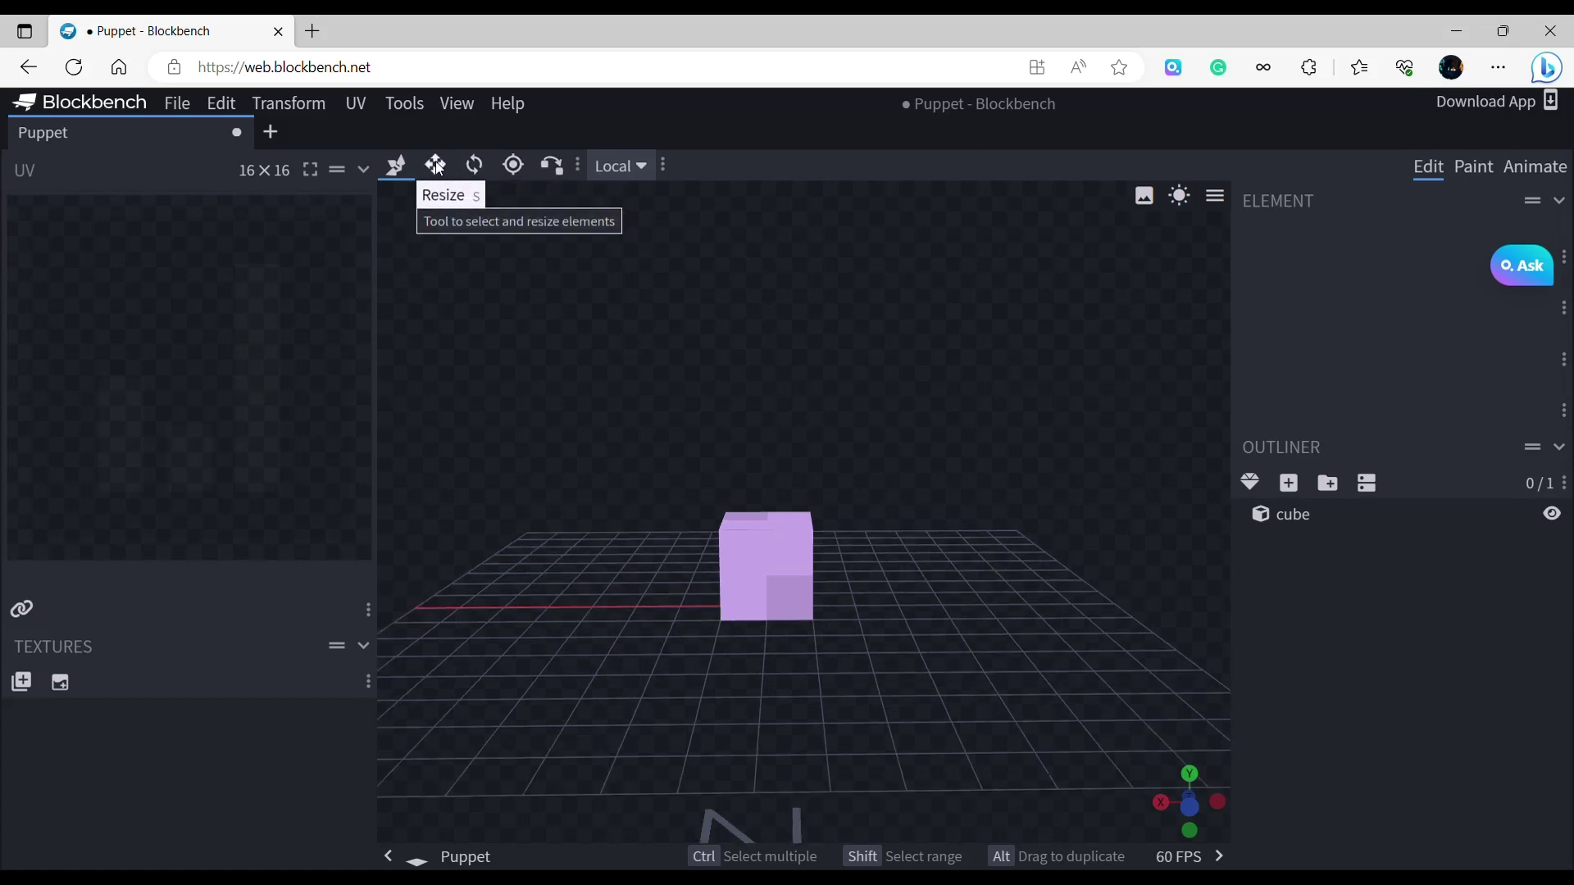
click(779, 580)
key(2)
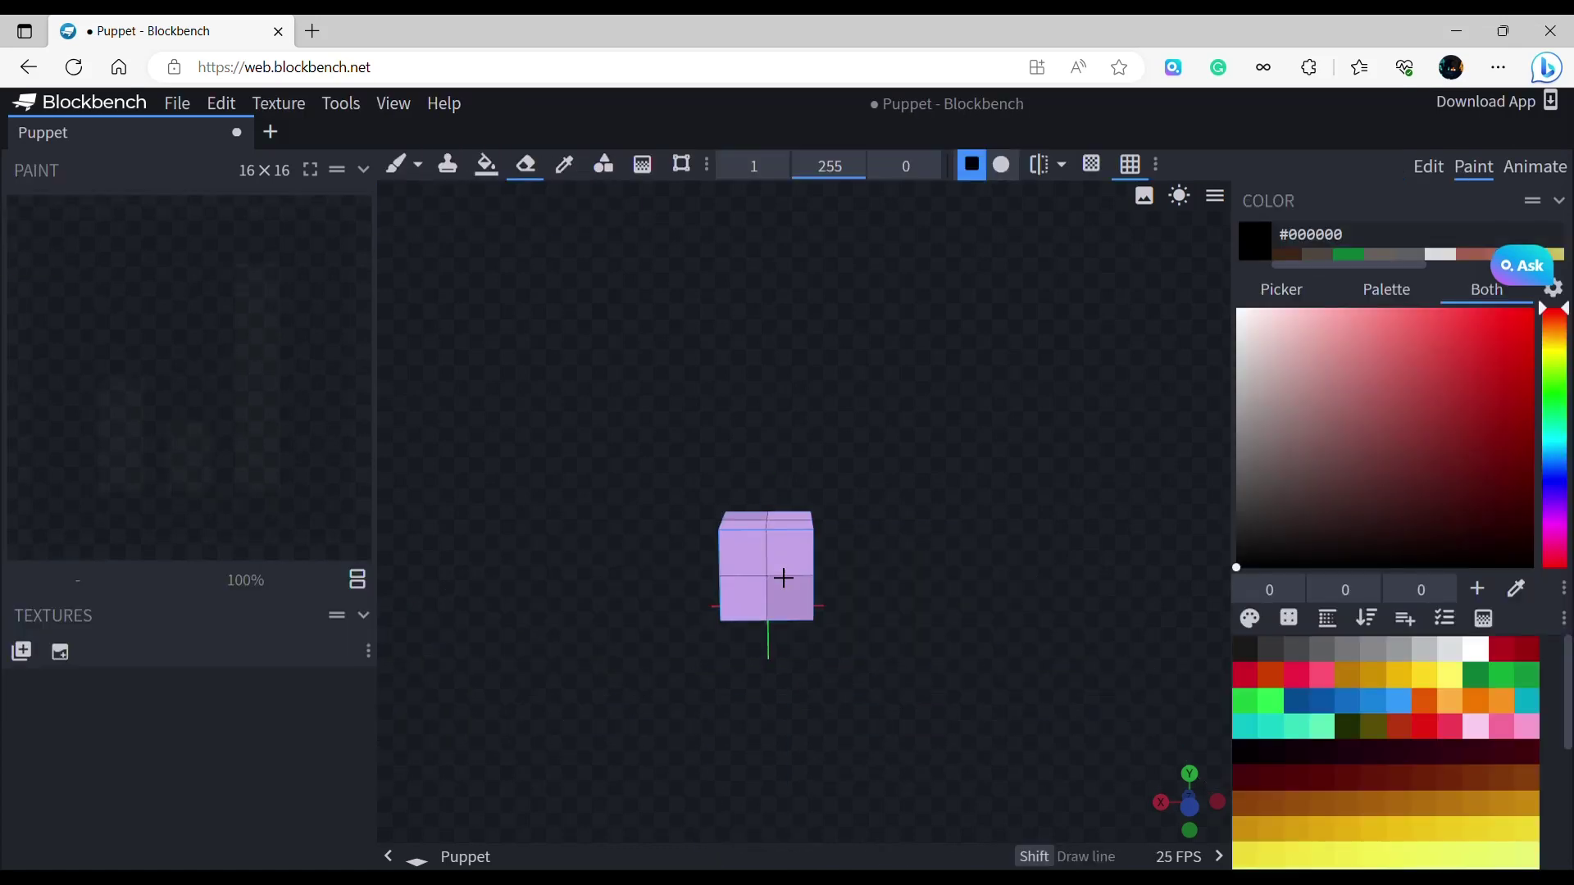
click(1428, 166)
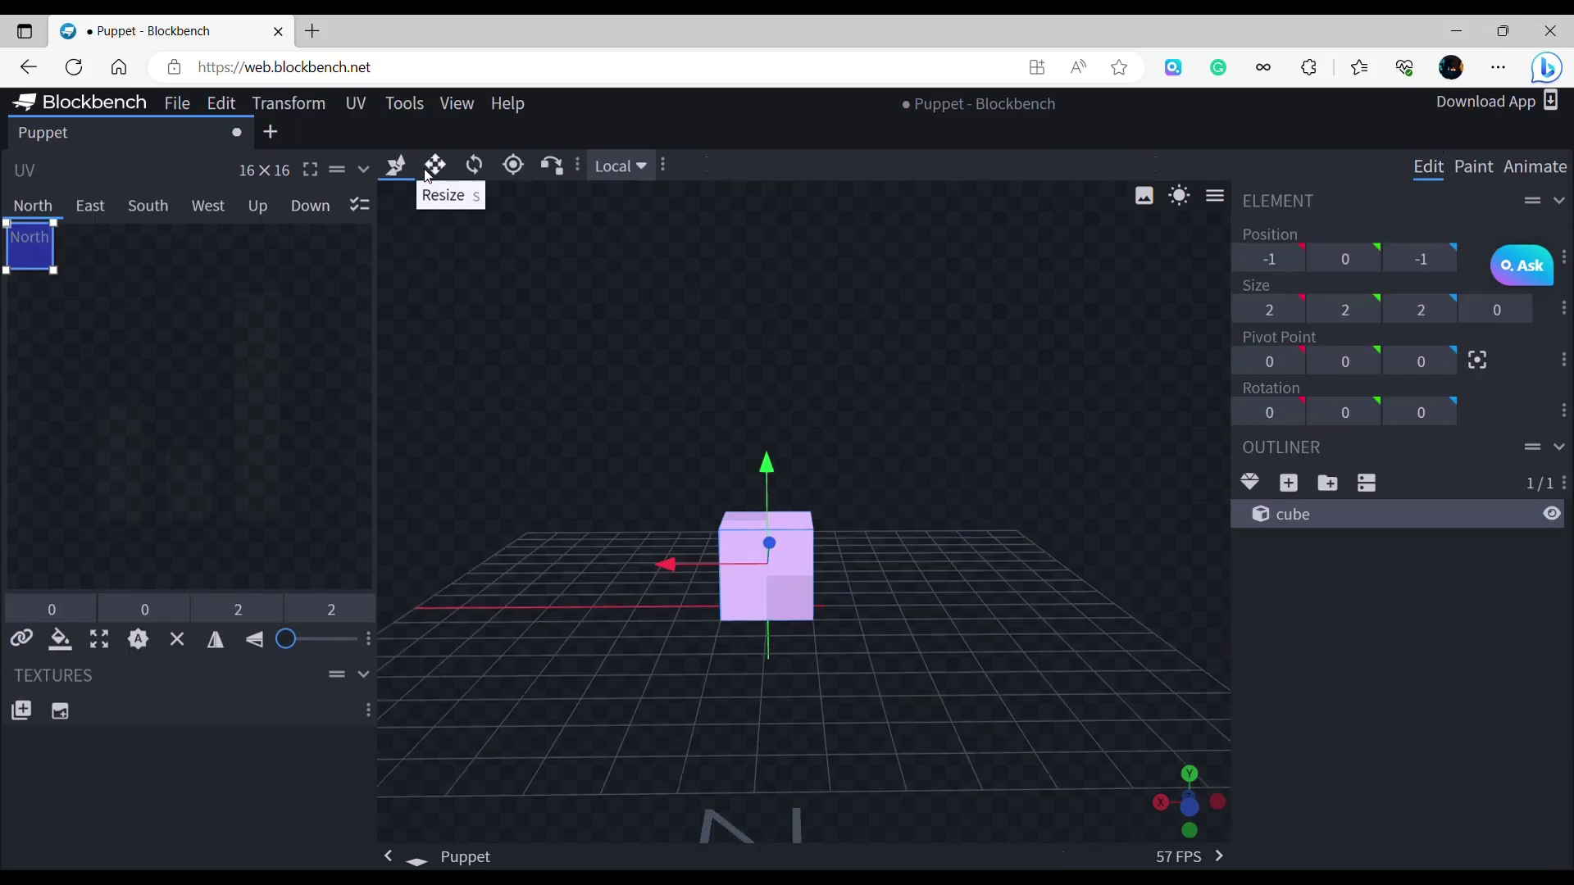
Try resizing the cube with the Resize tool's handles for height, depth and width.
key(s)
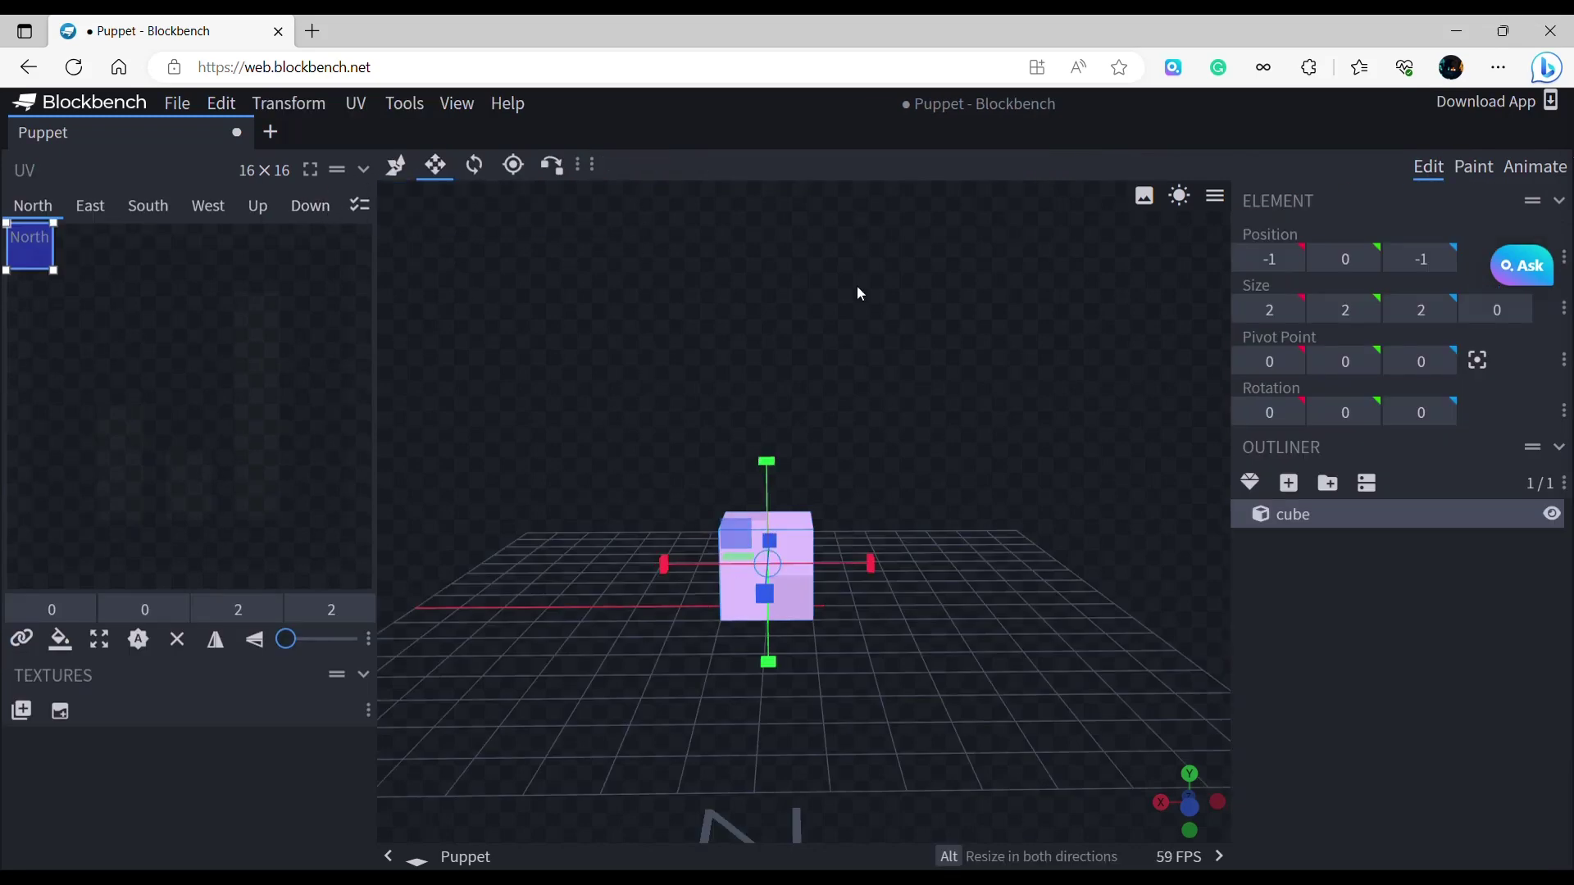
drag(1016, 712, 860, 521)
drag(808, 494, 800, 490)
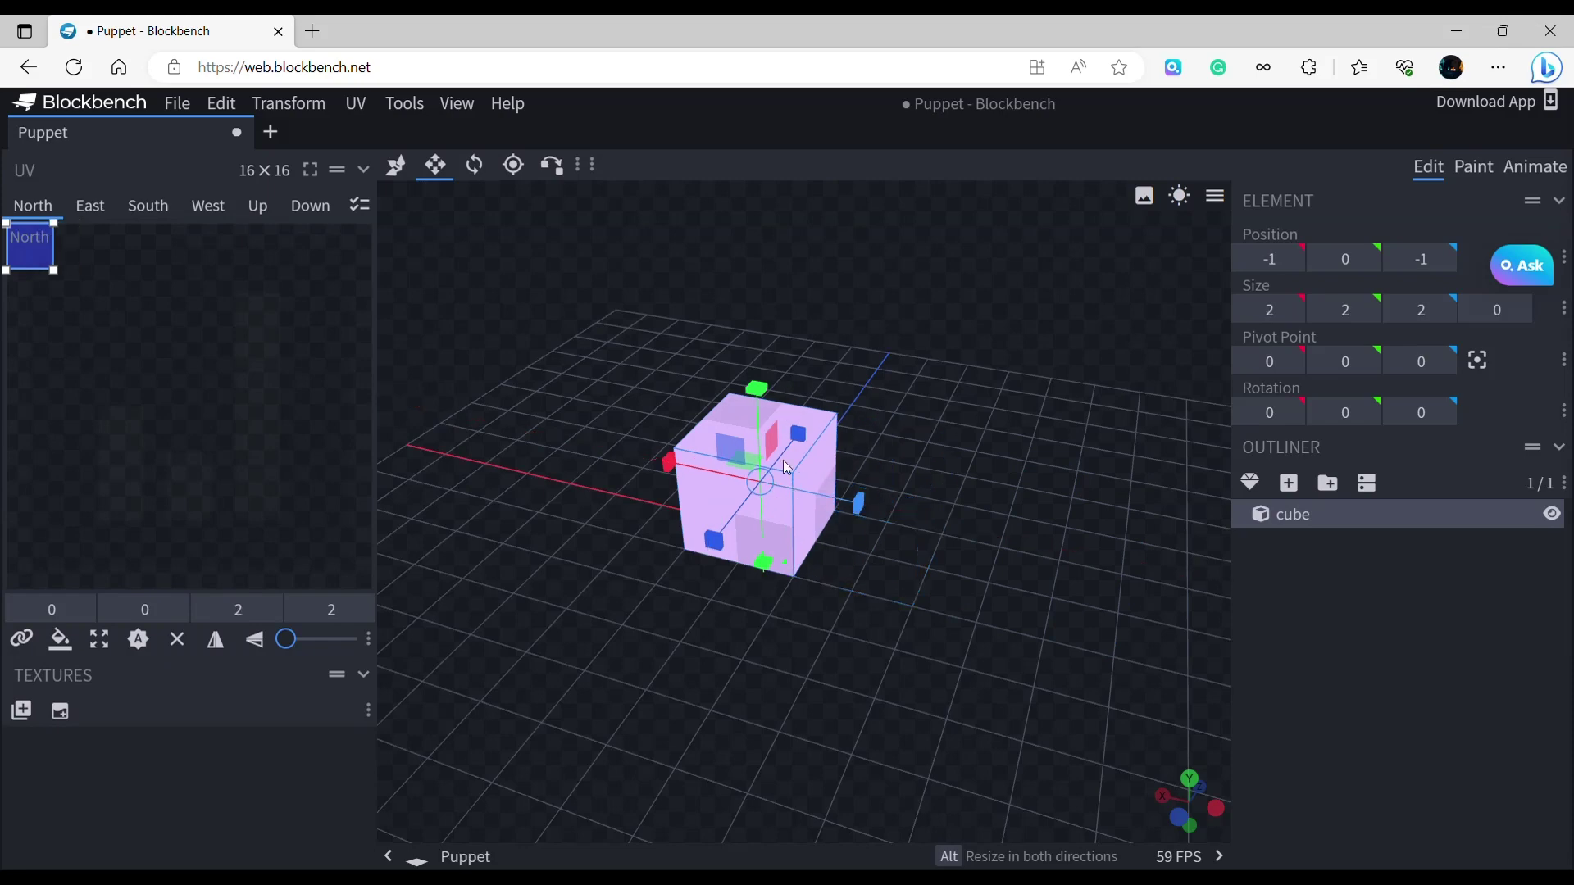
mouse_move(753, 389)
mouse_down()
mouse_move(739, 368)
mouse_move(756, 407)
mouse_up()
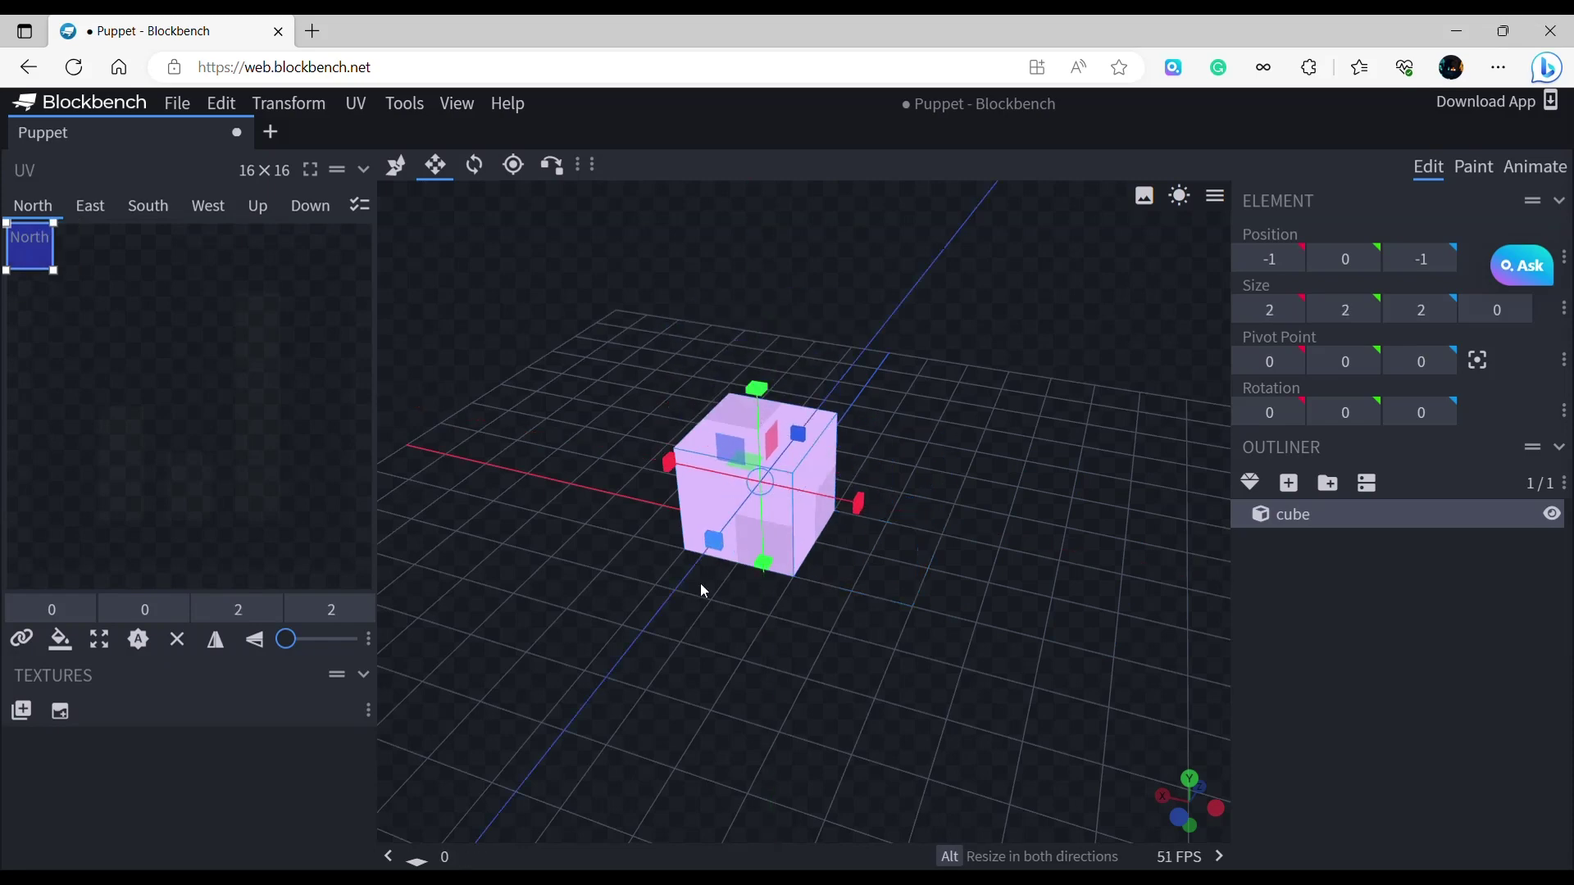
drag(711, 545, 954, 557)
right_drag(638, 561, 855, 502)
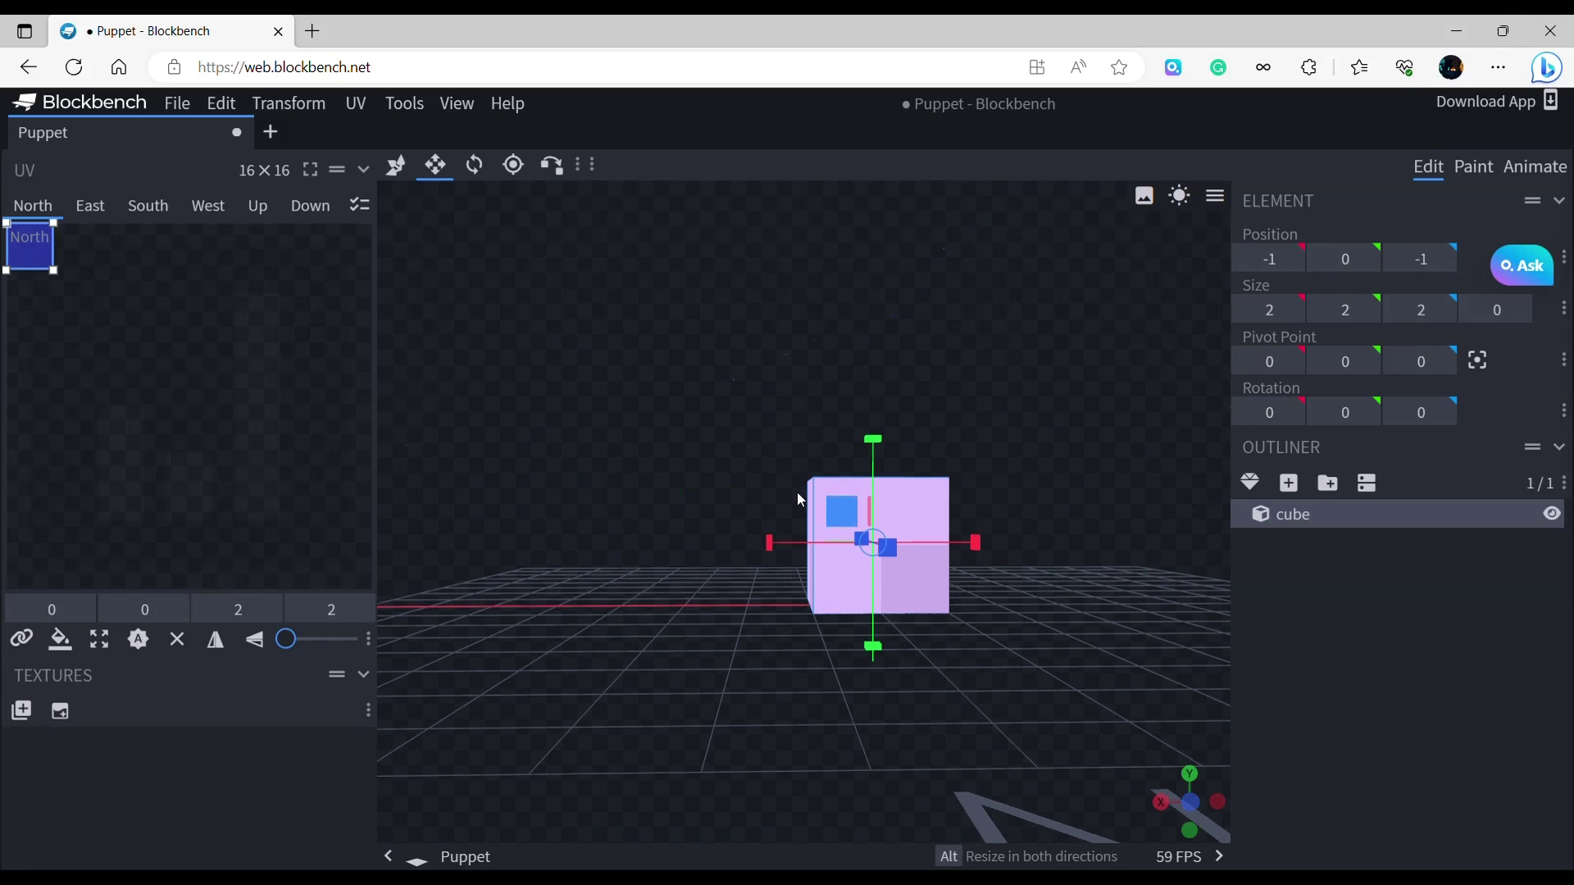
drag(820, 527, 816, 502)
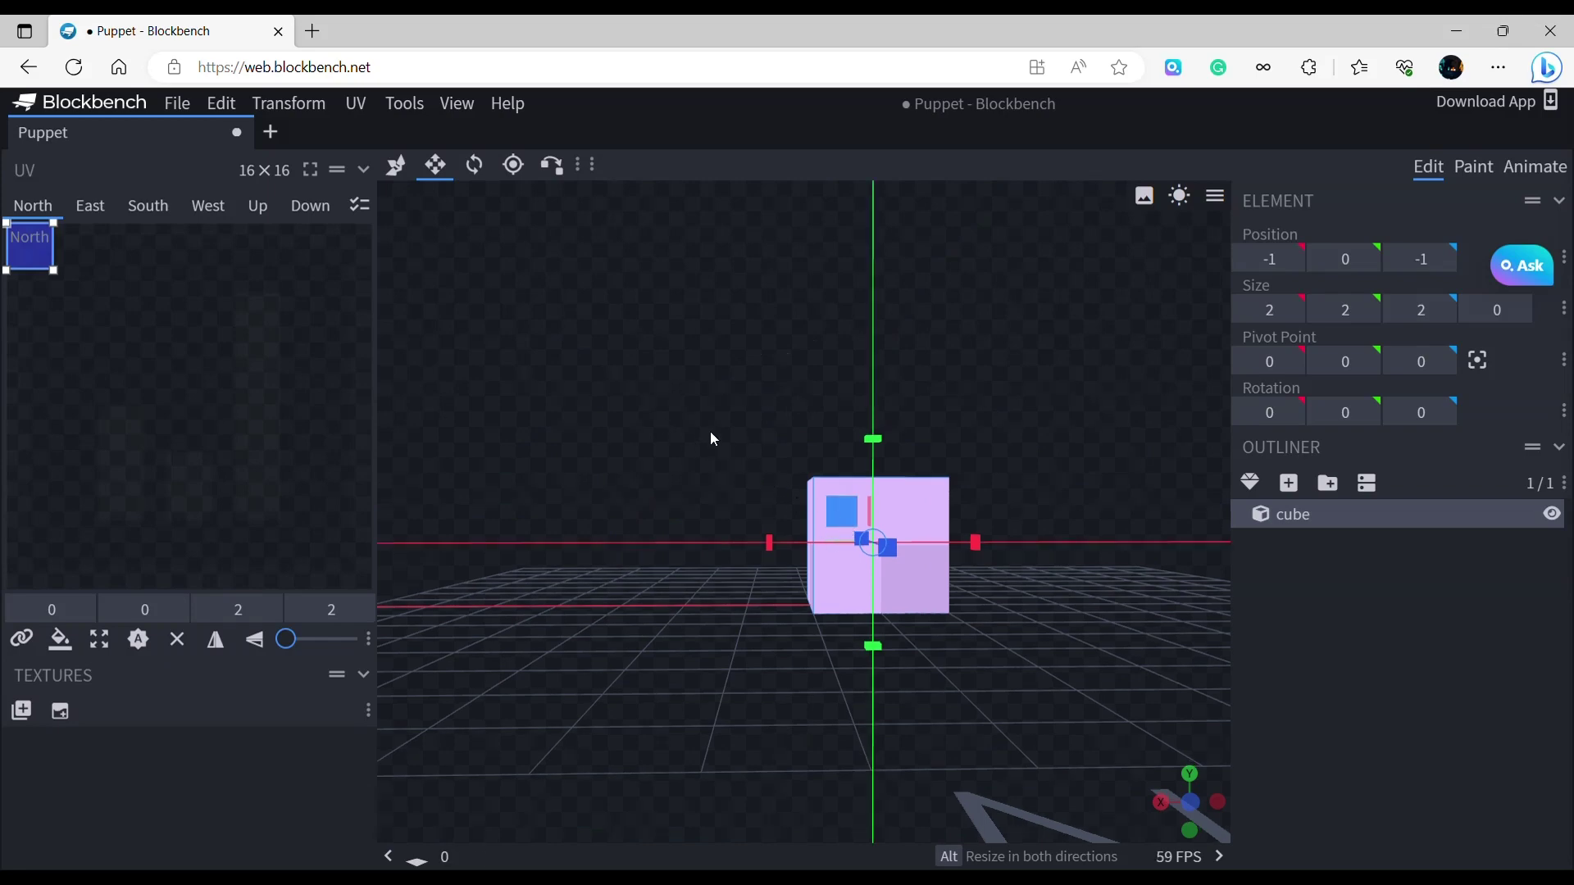
Try resizing the cube in both directions from another side, and deselect the cube.
drag(711, 433, 790, 487)
drag(991, 603, 694, 615)
mouse_move(602, 514)
mouse_down()
mouse_move(505, 471)
mouse_move(592, 505)
mouse_up()
right_drag(800, 616, 933, 628)
scroll(837, 584, down, 4)
alt+drag(740, 509, 754, 561)
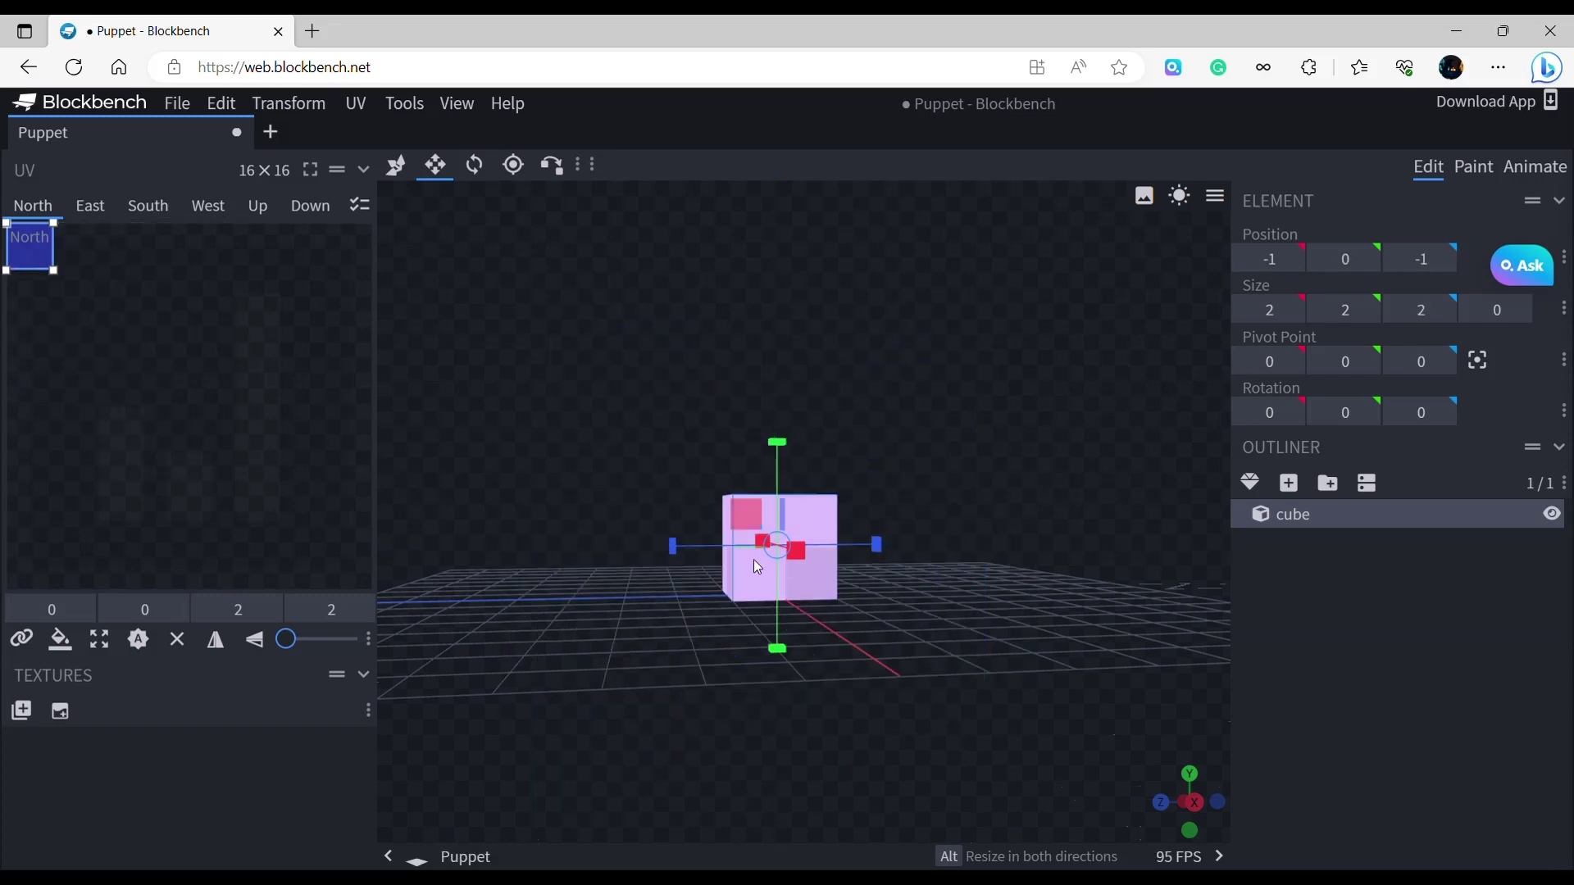
click(1279, 709)
drag(1206, 762, 875, 725)
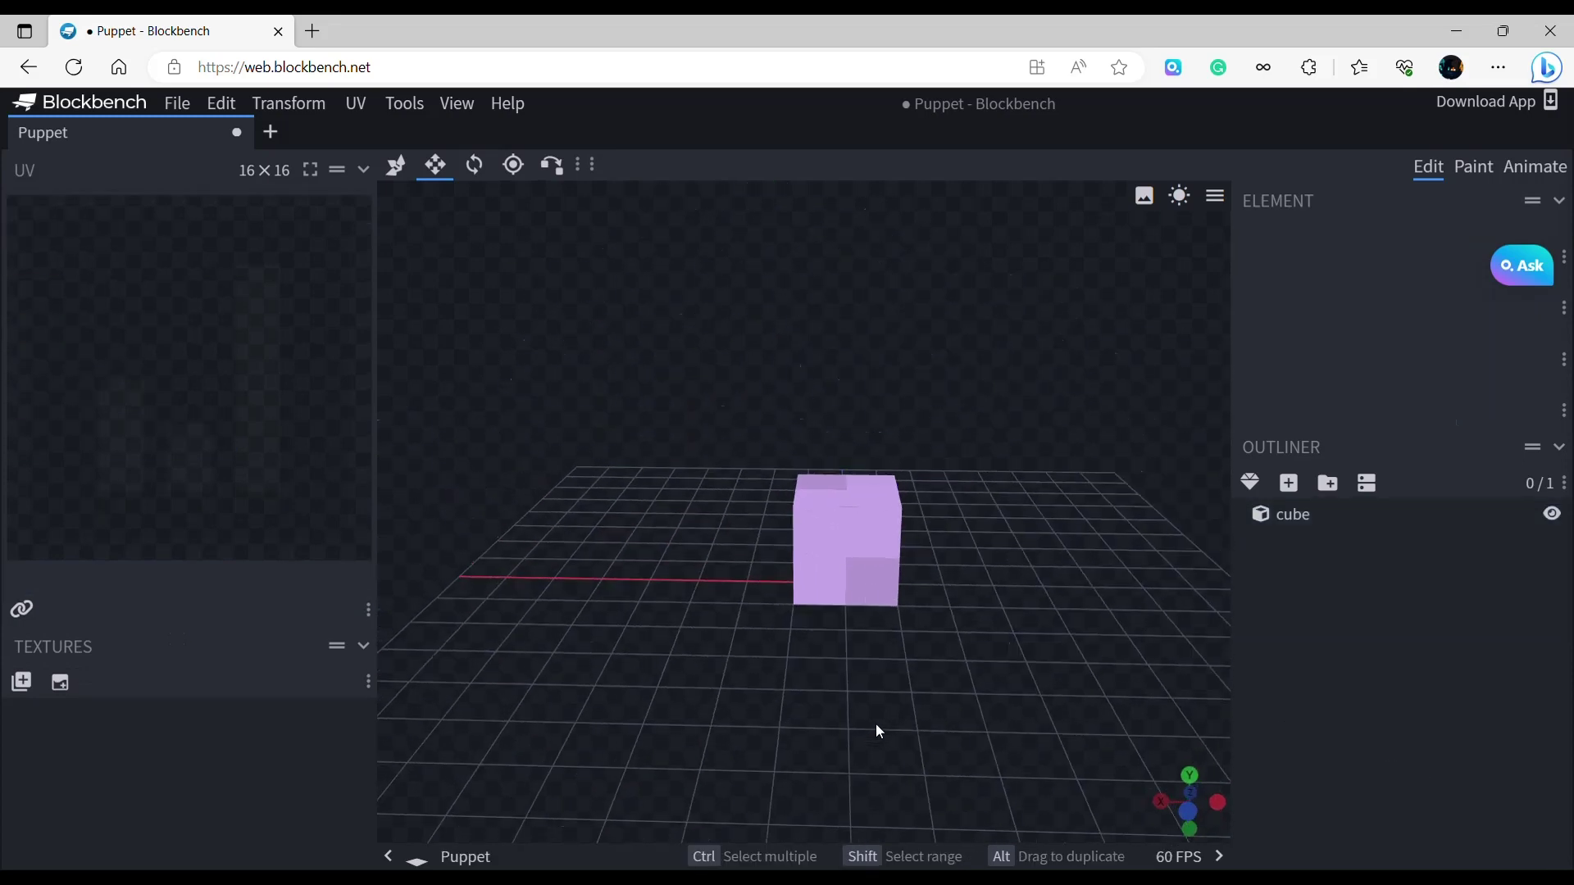
Try rotating the cube freely with the Rotate tool, undo the rotation and deselect the cube.
click(473, 165)
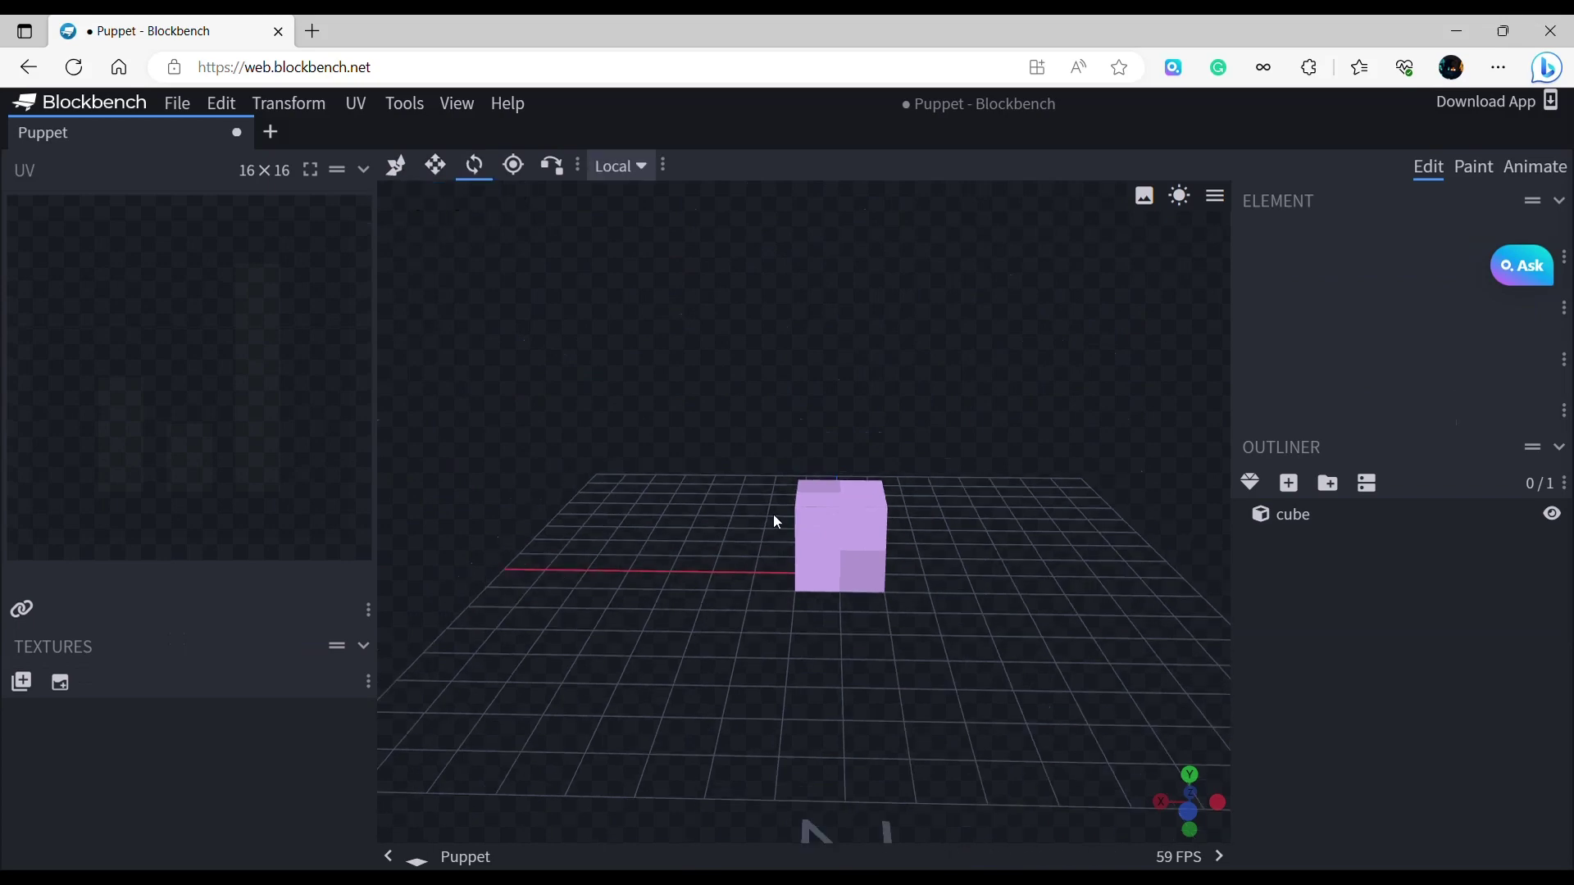
click(834, 540)
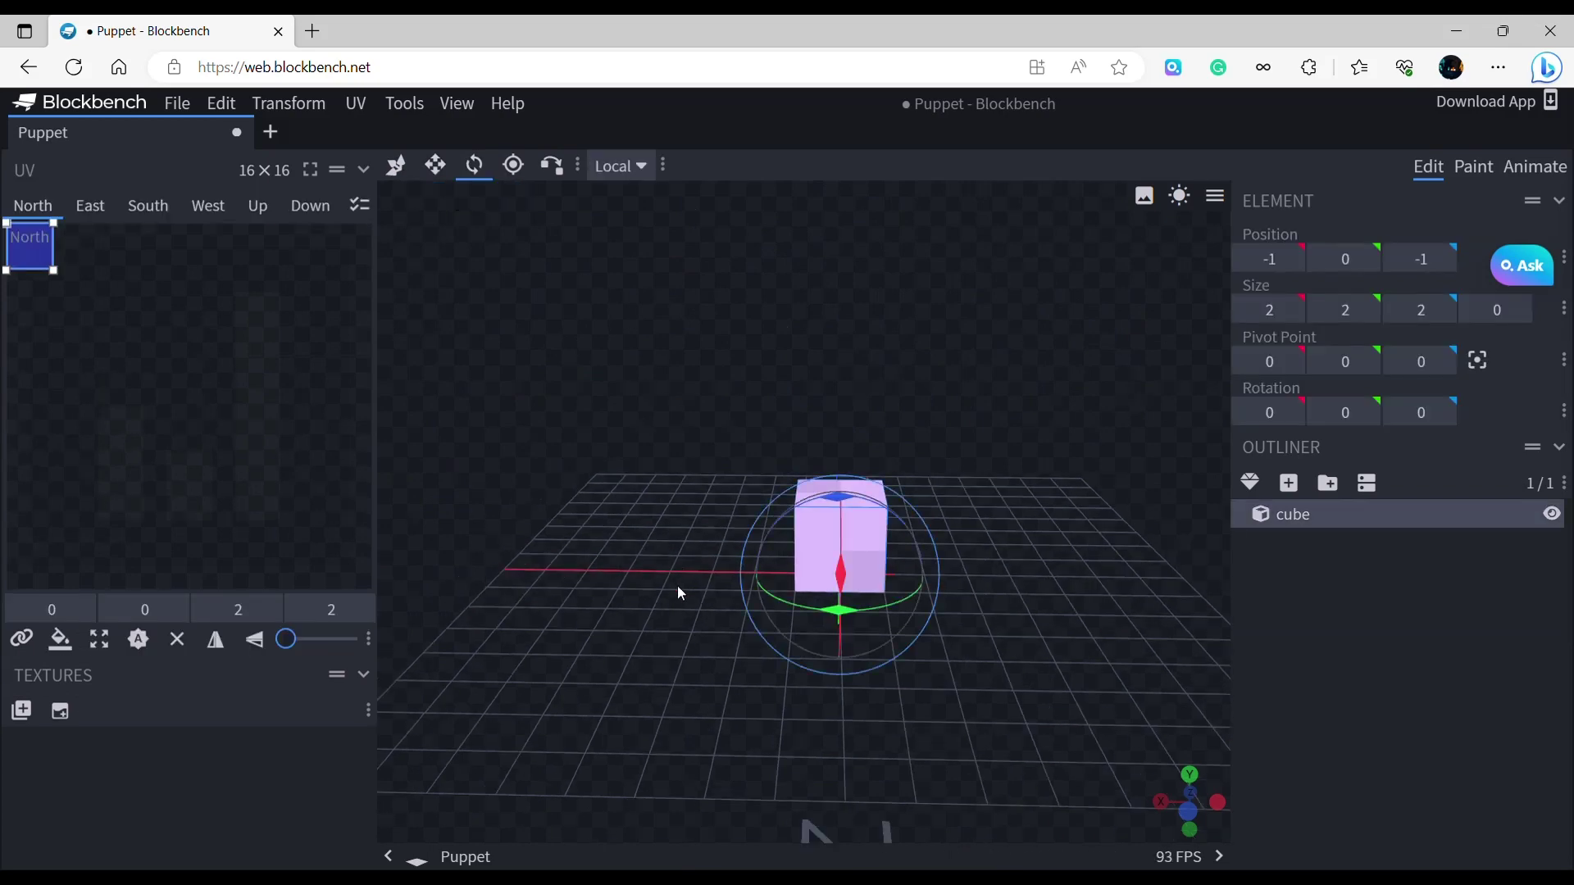
drag(681, 592, 879, 501)
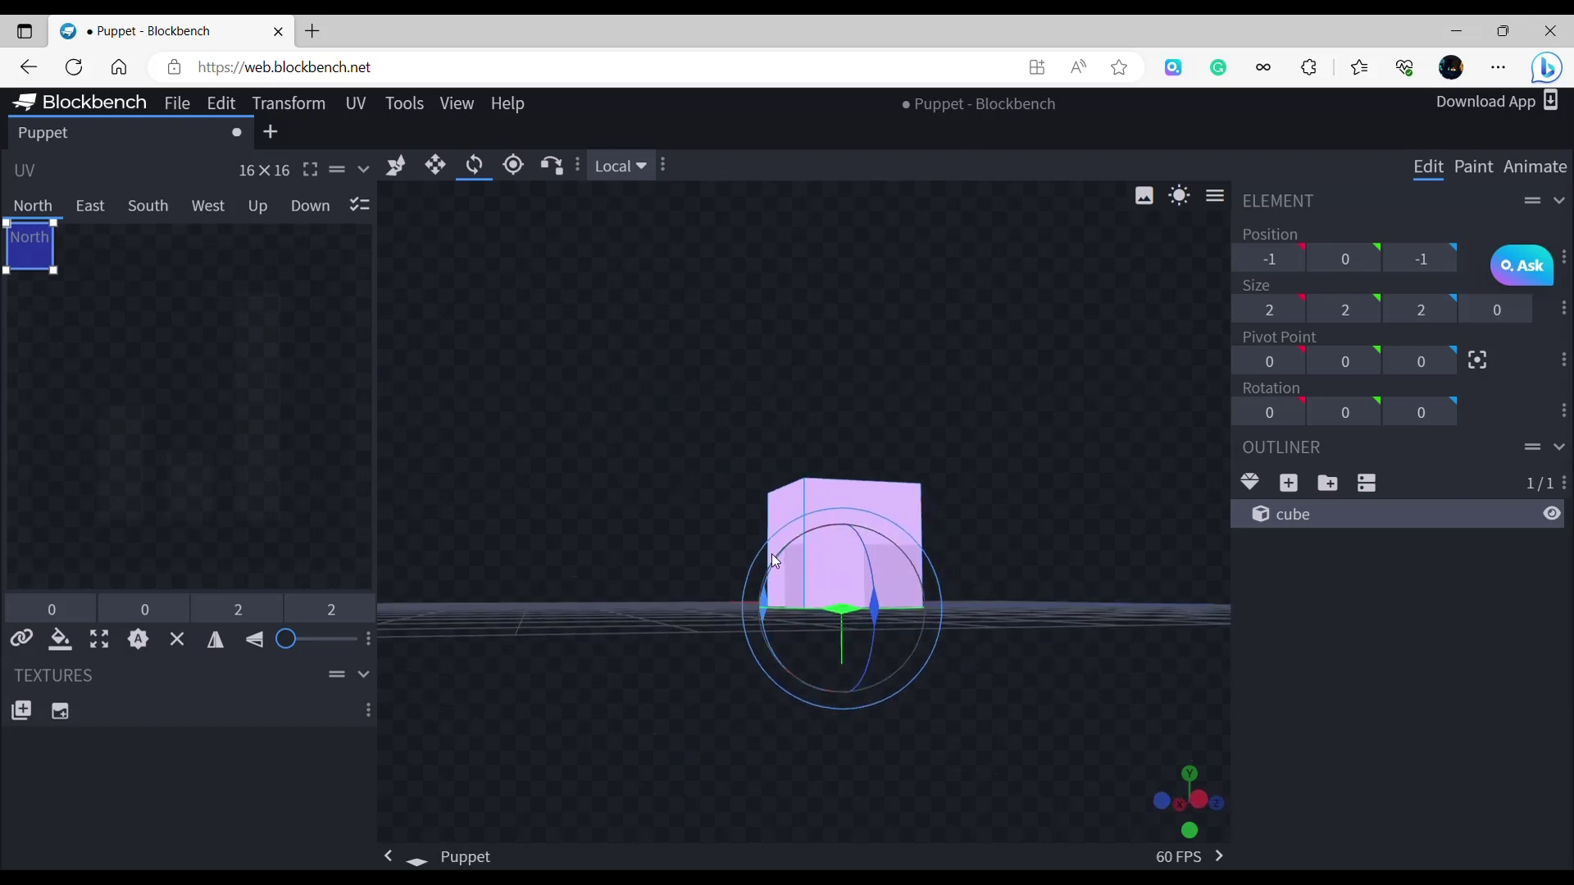
drag(771, 553, 988, 587)
key(ctrl+z)
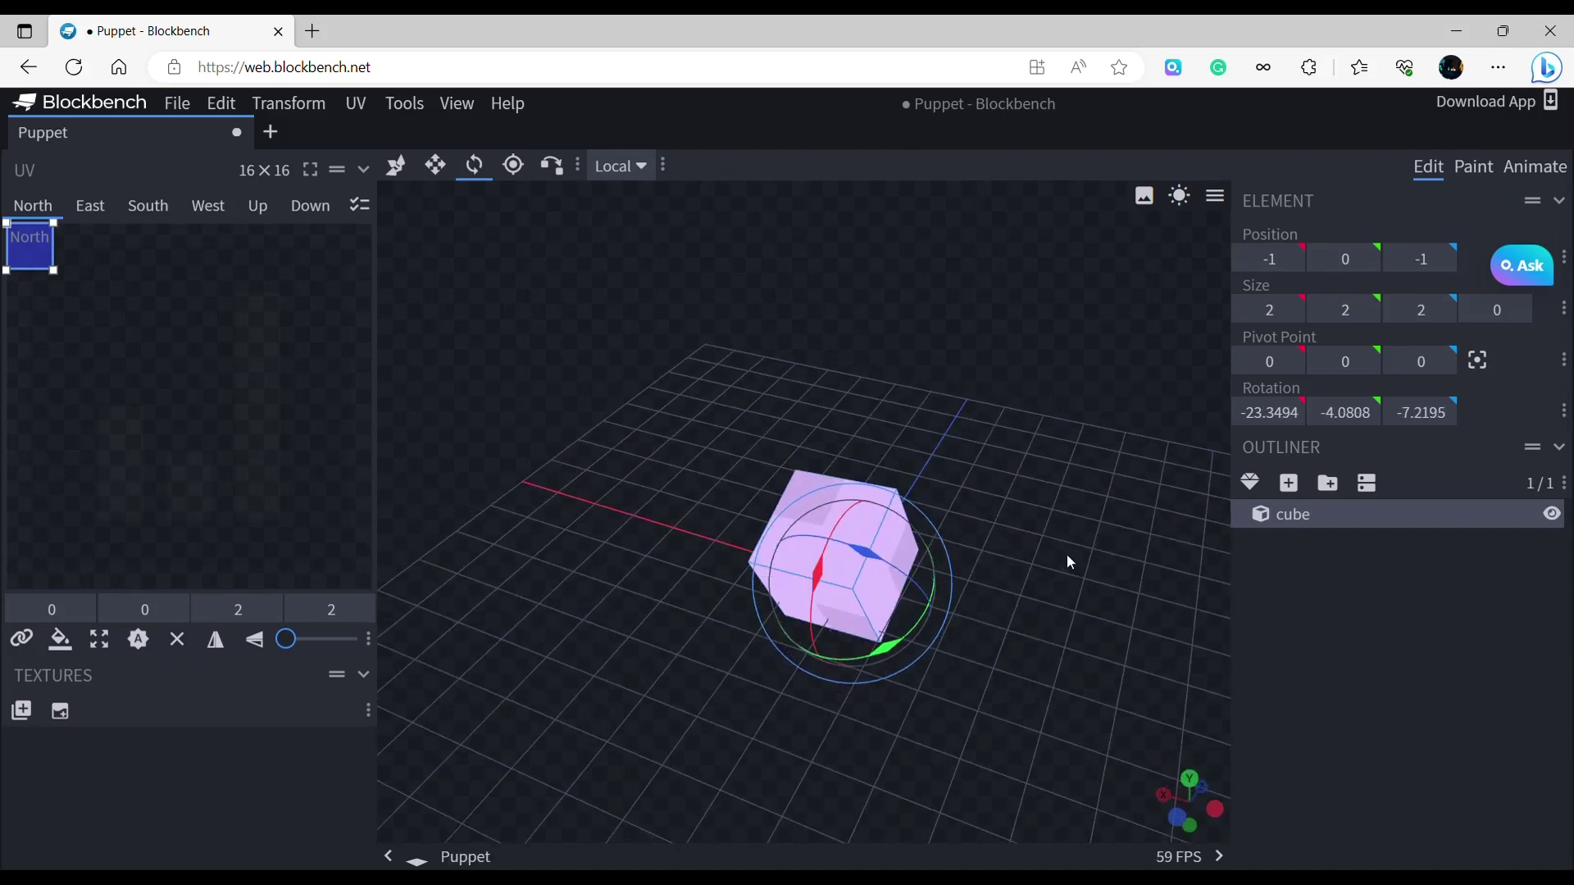
key(ctrl+z)
drag(1084, 600, 971, 583)
click(971, 583)
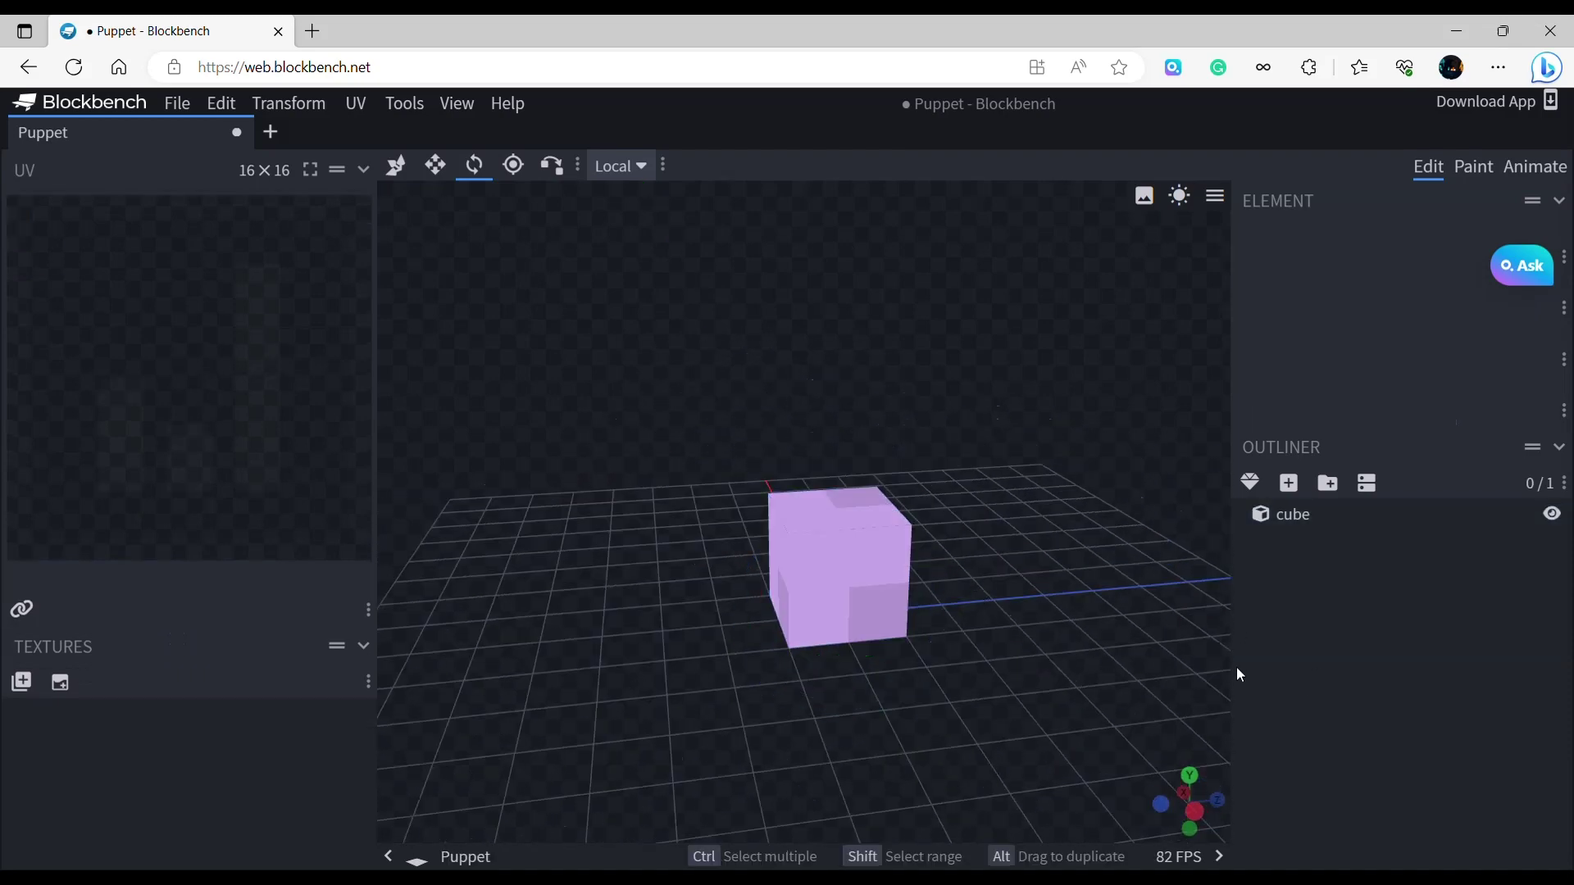
Raise the selected cube's pivot point to 1 on the Y axis with the Pivot tool.
drag(1237, 675, 1017, 586)
click(514, 167)
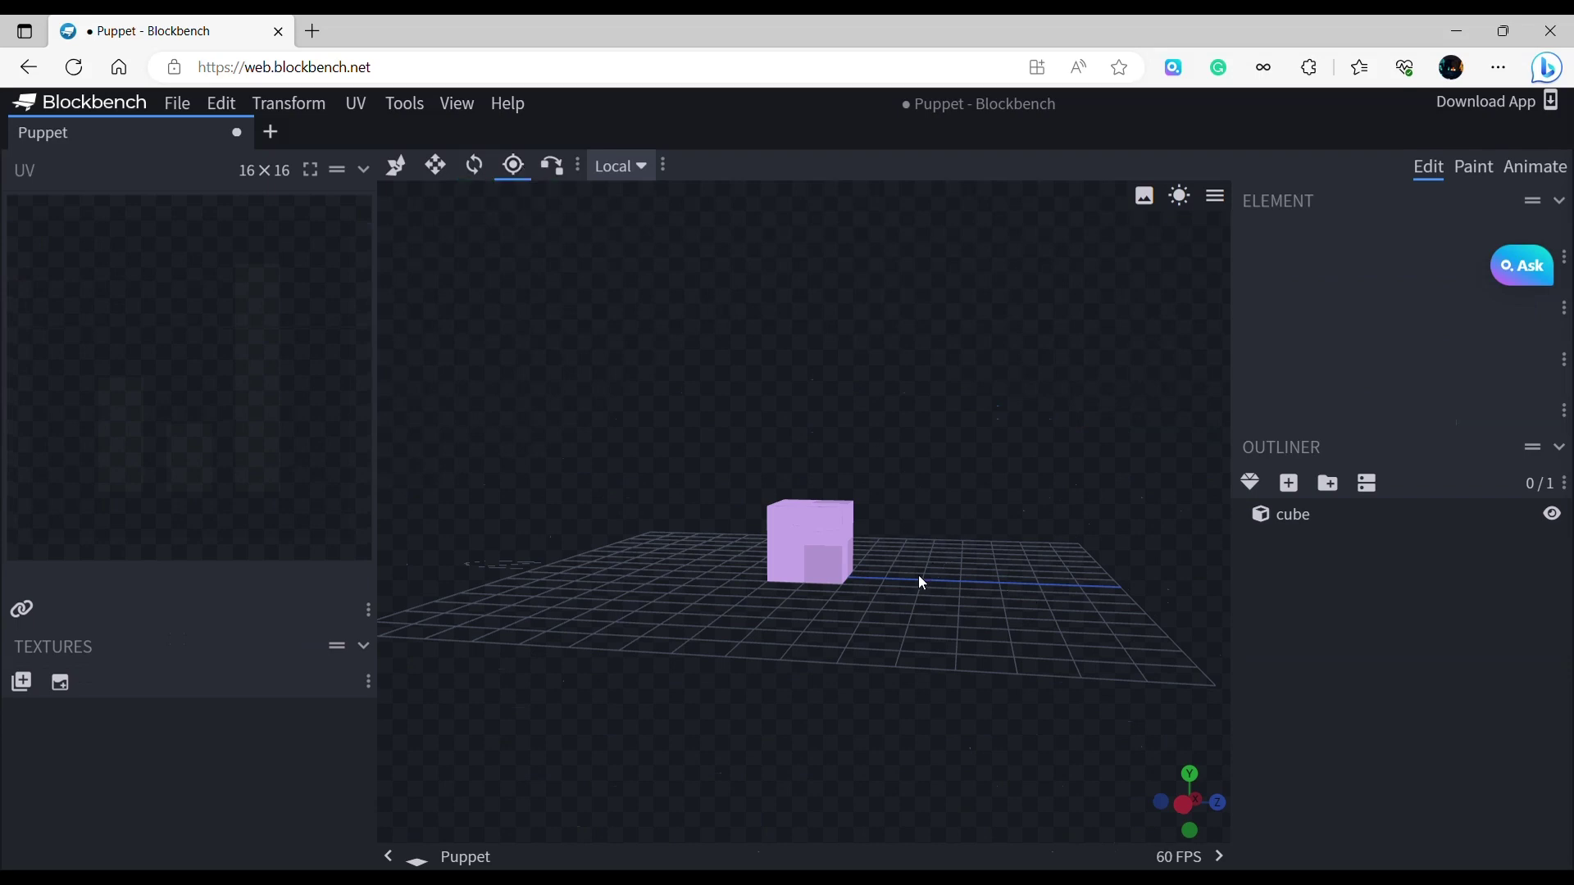
scroll(824, 549, up, 2)
click(824, 549)
drag(937, 663, 875, 667)
drag(842, 539, 819, 461)
drag(918, 681, 615, 356)
Rotate the cube around its raised pivot point on two different axes and deselect it.
click(488, 168)
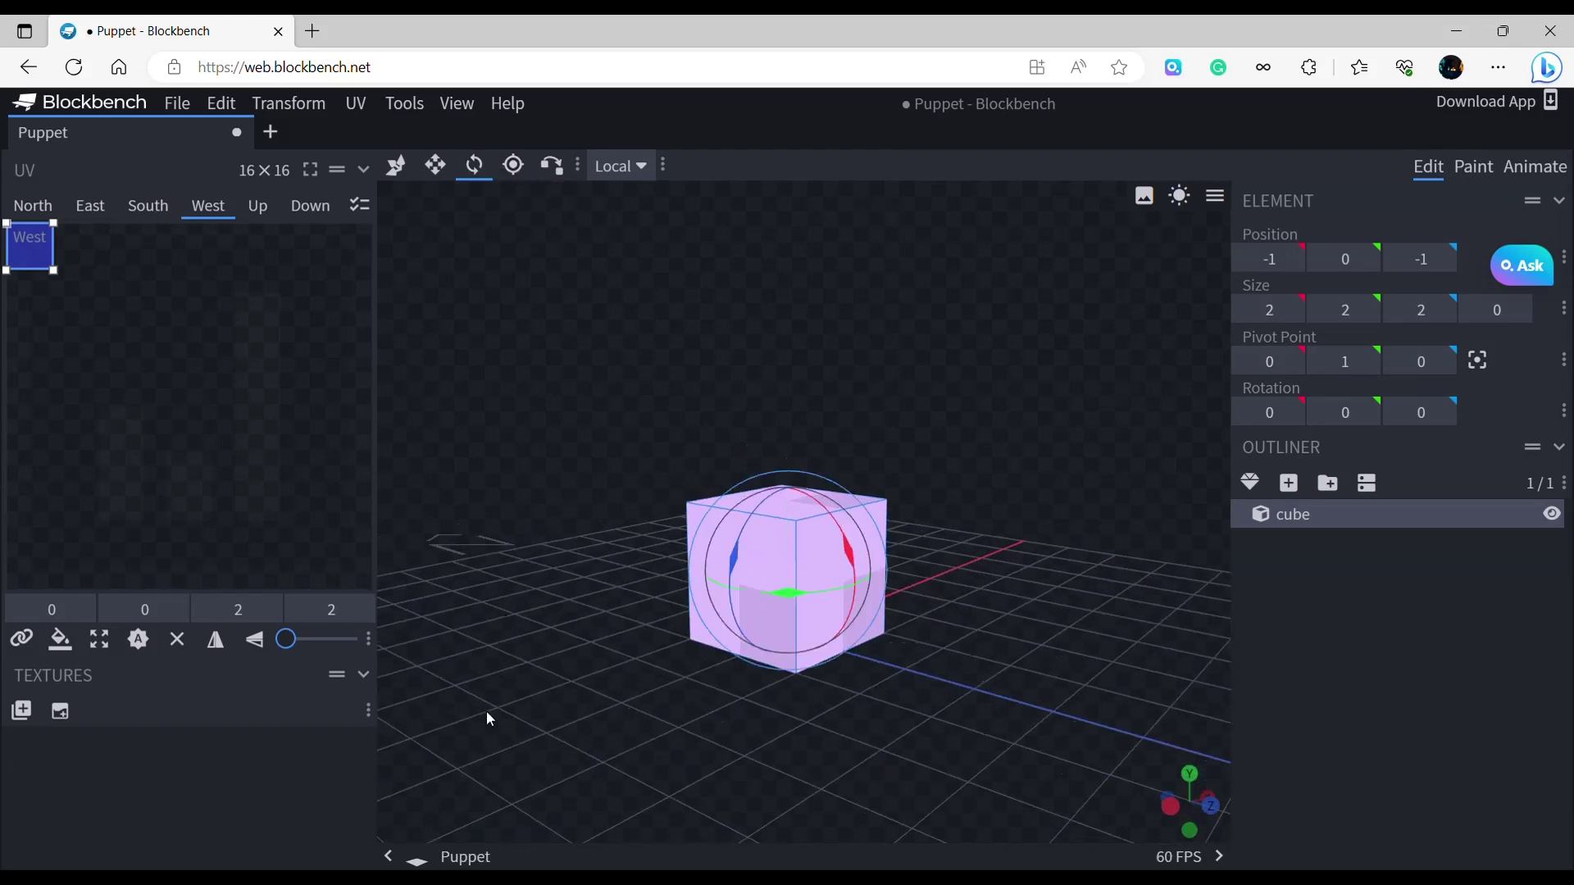
drag(485, 711, 607, 677)
drag(776, 513, 770, 613)
drag(1095, 648, 982, 619)
drag(878, 523, 888, 554)
click(1164, 677)
scroll(858, 654, down, 5)
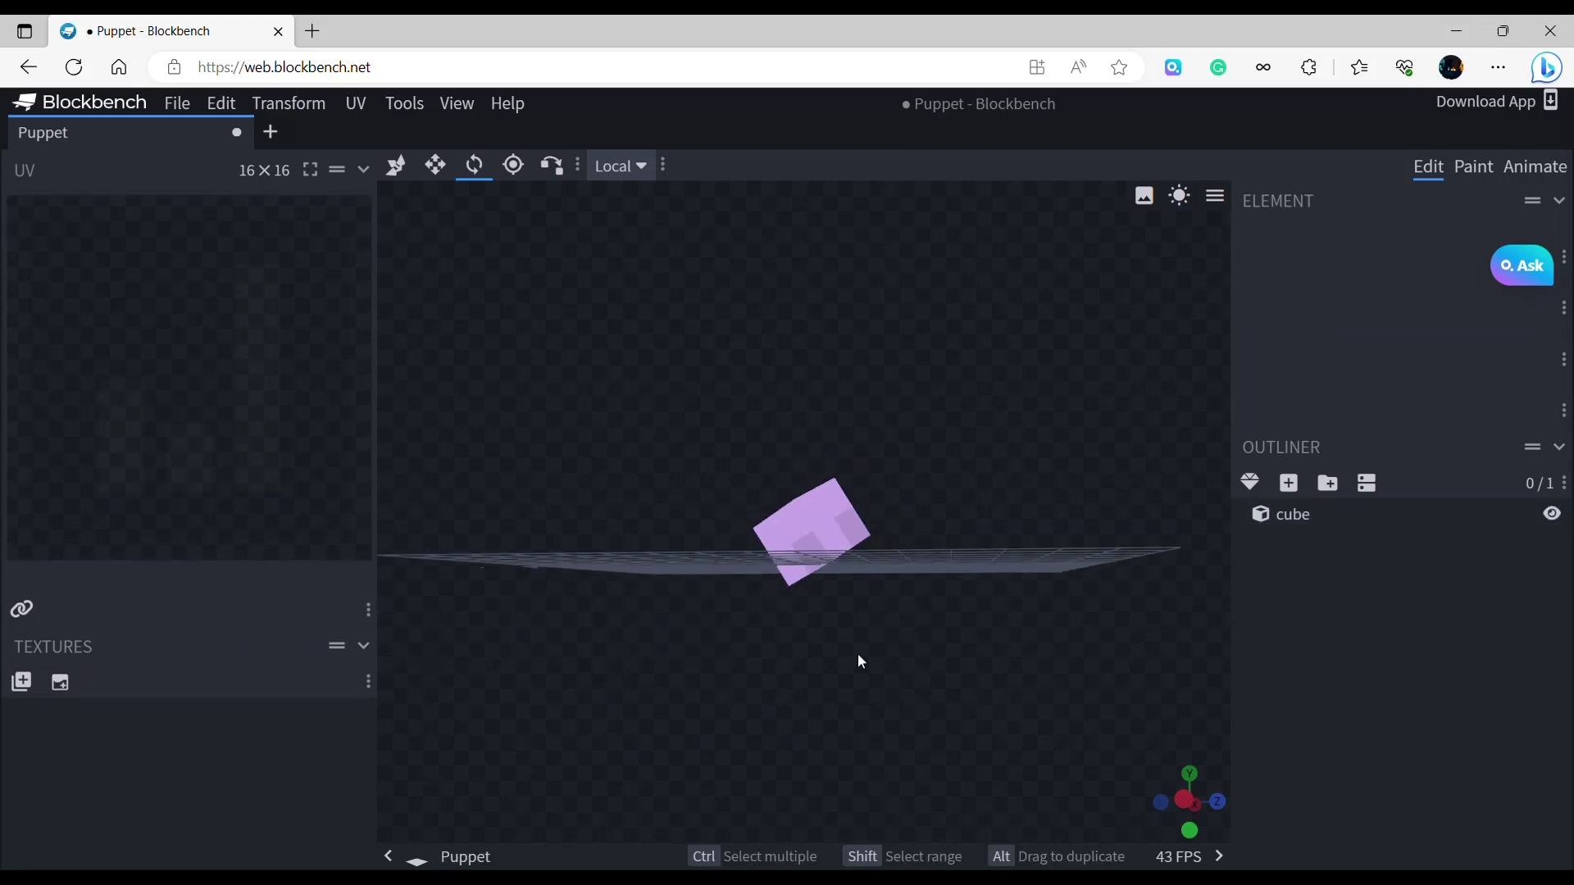
Undo both cube rotations and the pivot point move.
drag(858, 660, 833, 625)
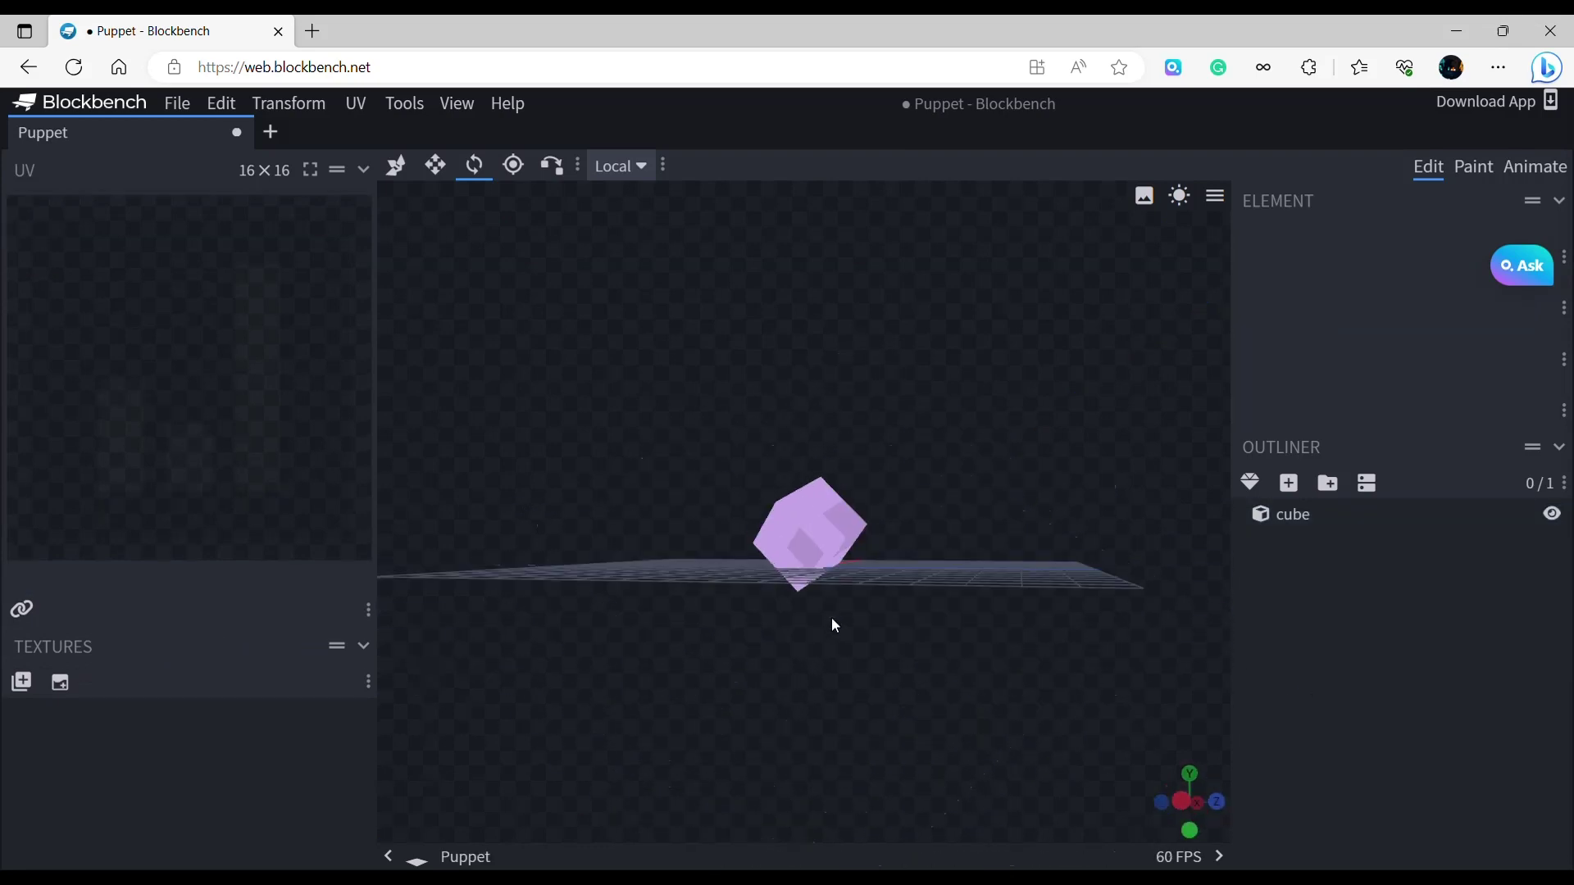
key(ctrl+z)
key(ctrl+z)
key(ctrl+z)
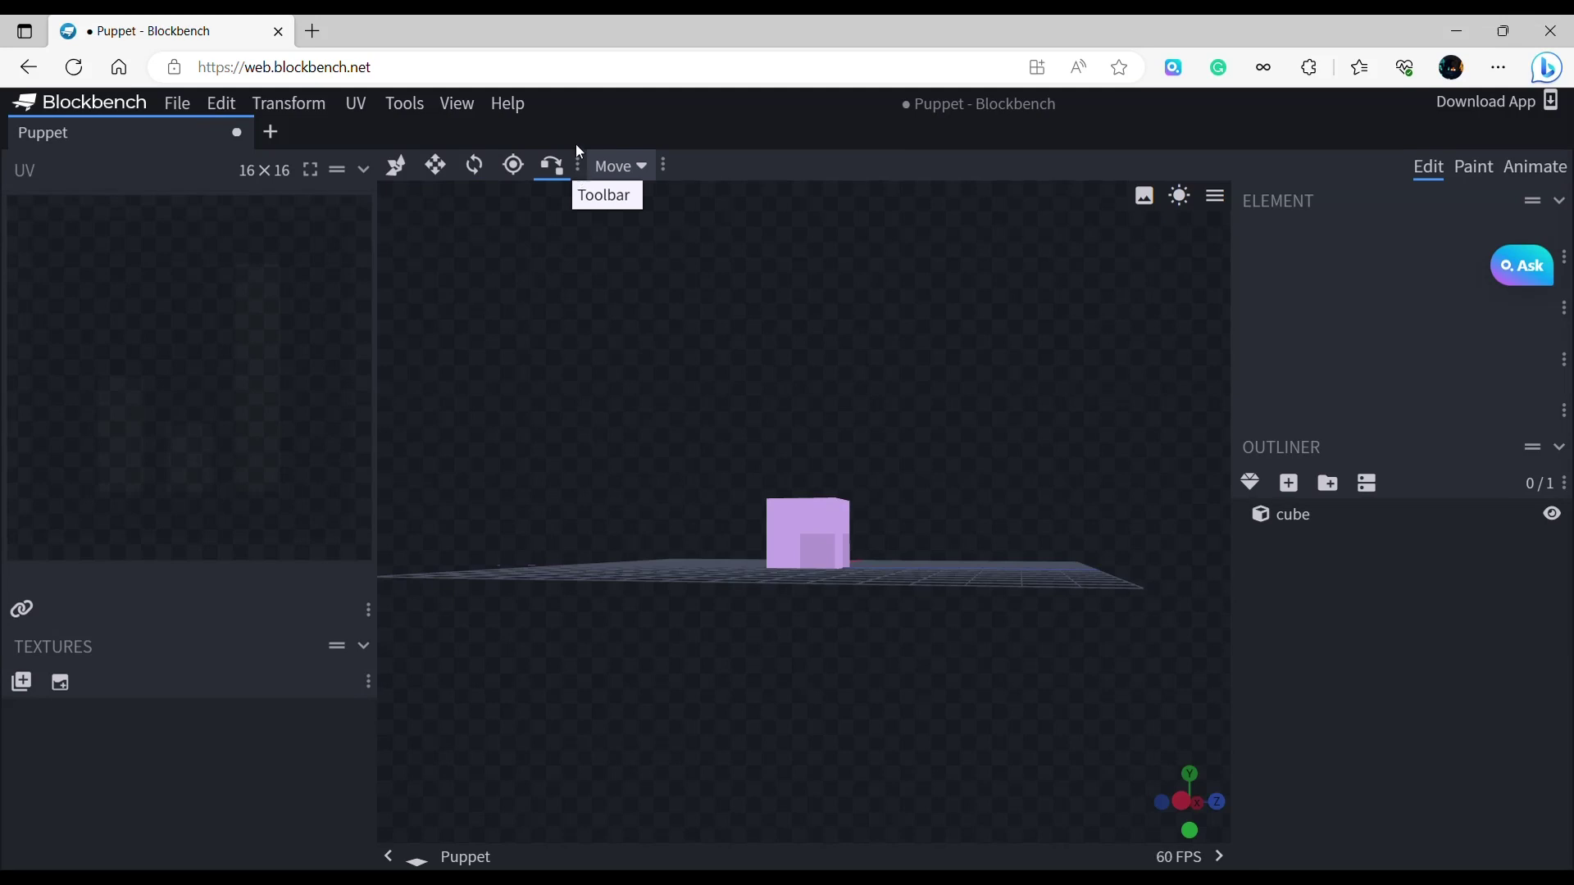
Activate the Move tool on the selected cube, switch to the Resize tool and deselect the cube.
click(410, 162)
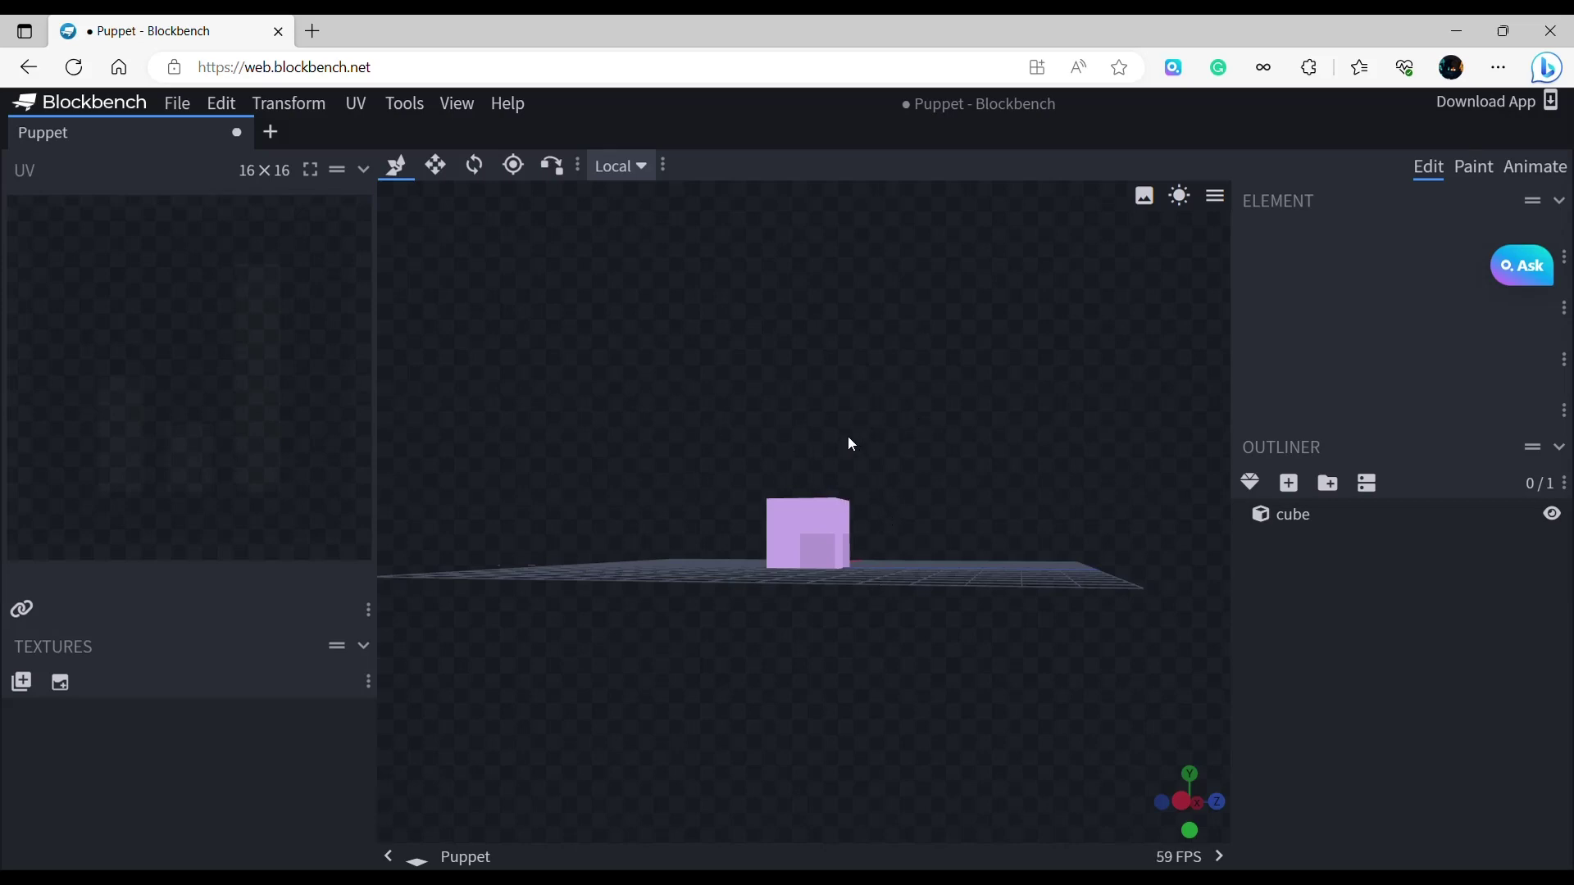
drag(851, 444, 898, 595)
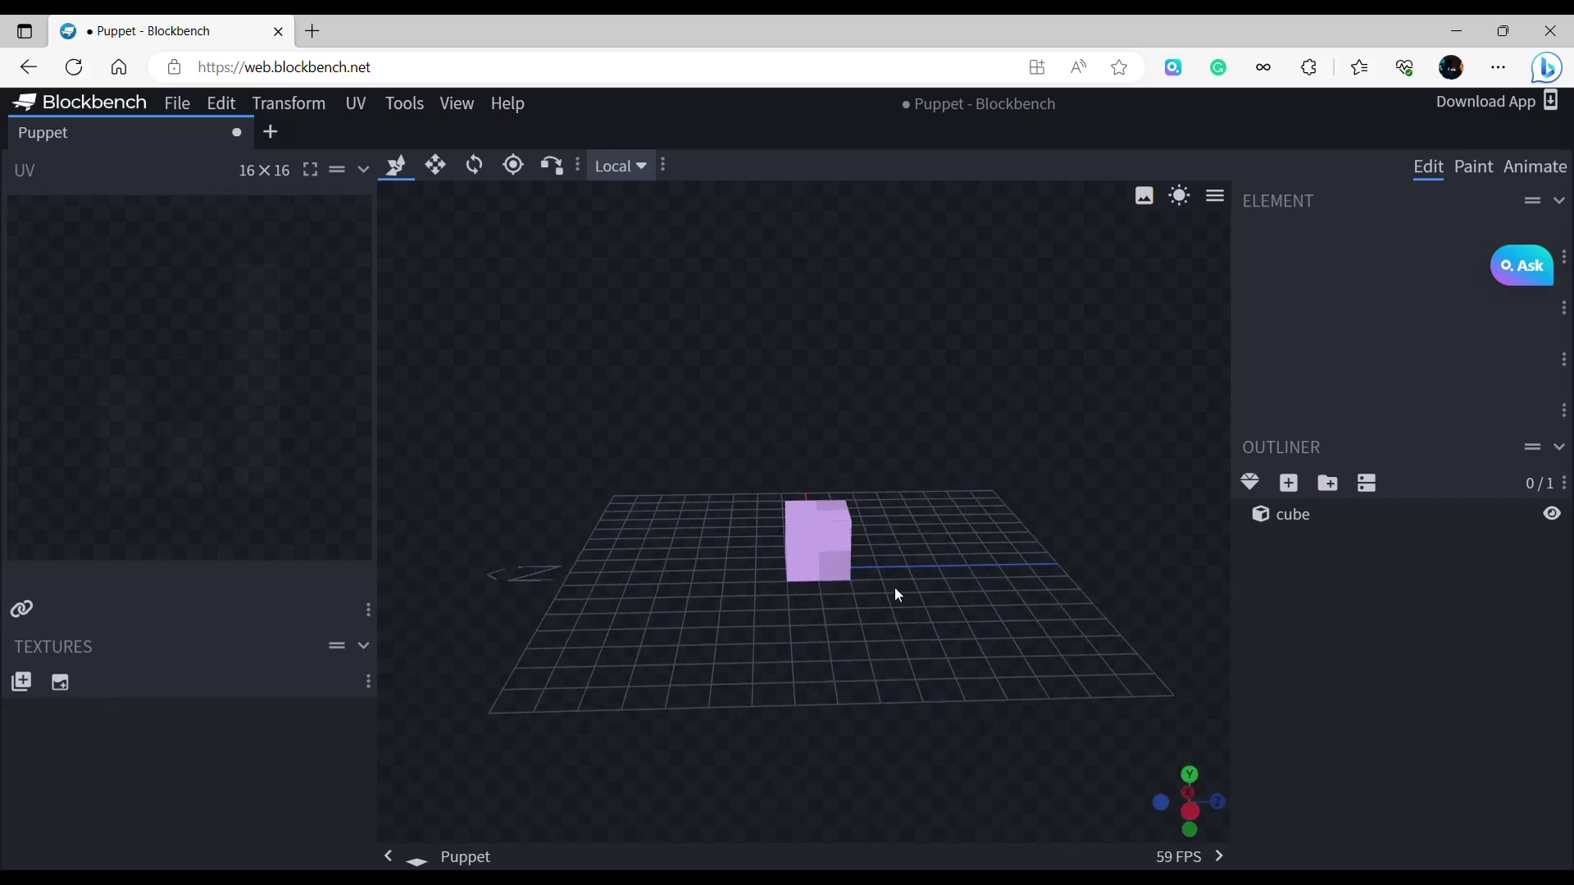
click(799, 544)
key(v)
click(1356, 687)
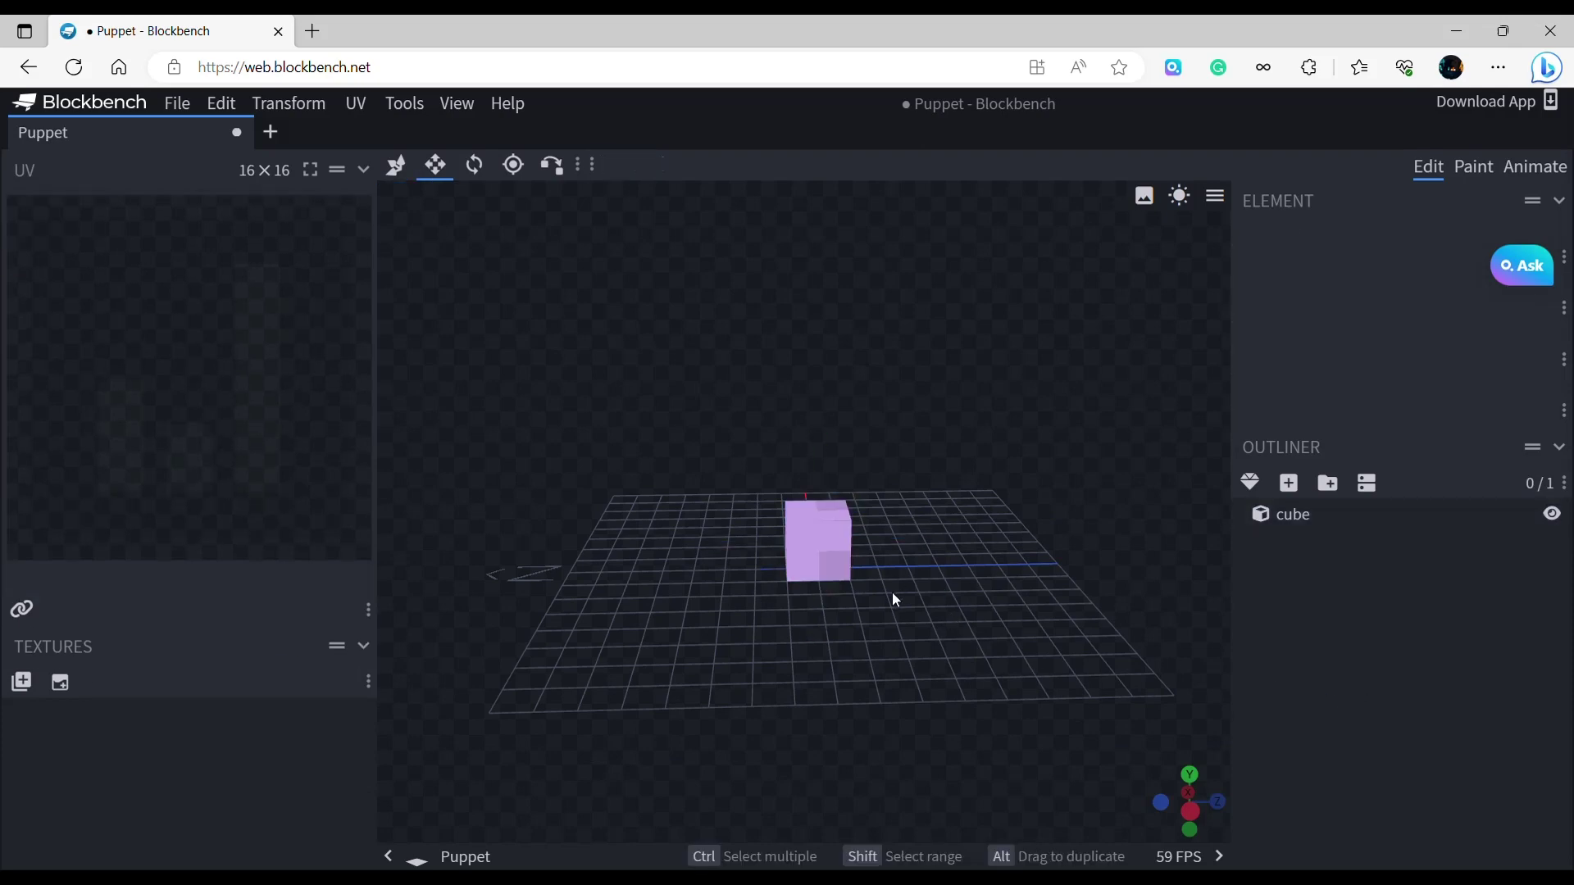
scroll(892, 594, up, 4)
scroll(850, 583, down, 9)
scroll(850, 584, up, 5)
drag(890, 636, 980, 642)
Search the web for pinocchio in a new browser tab and show the image results.
click(323, 22)
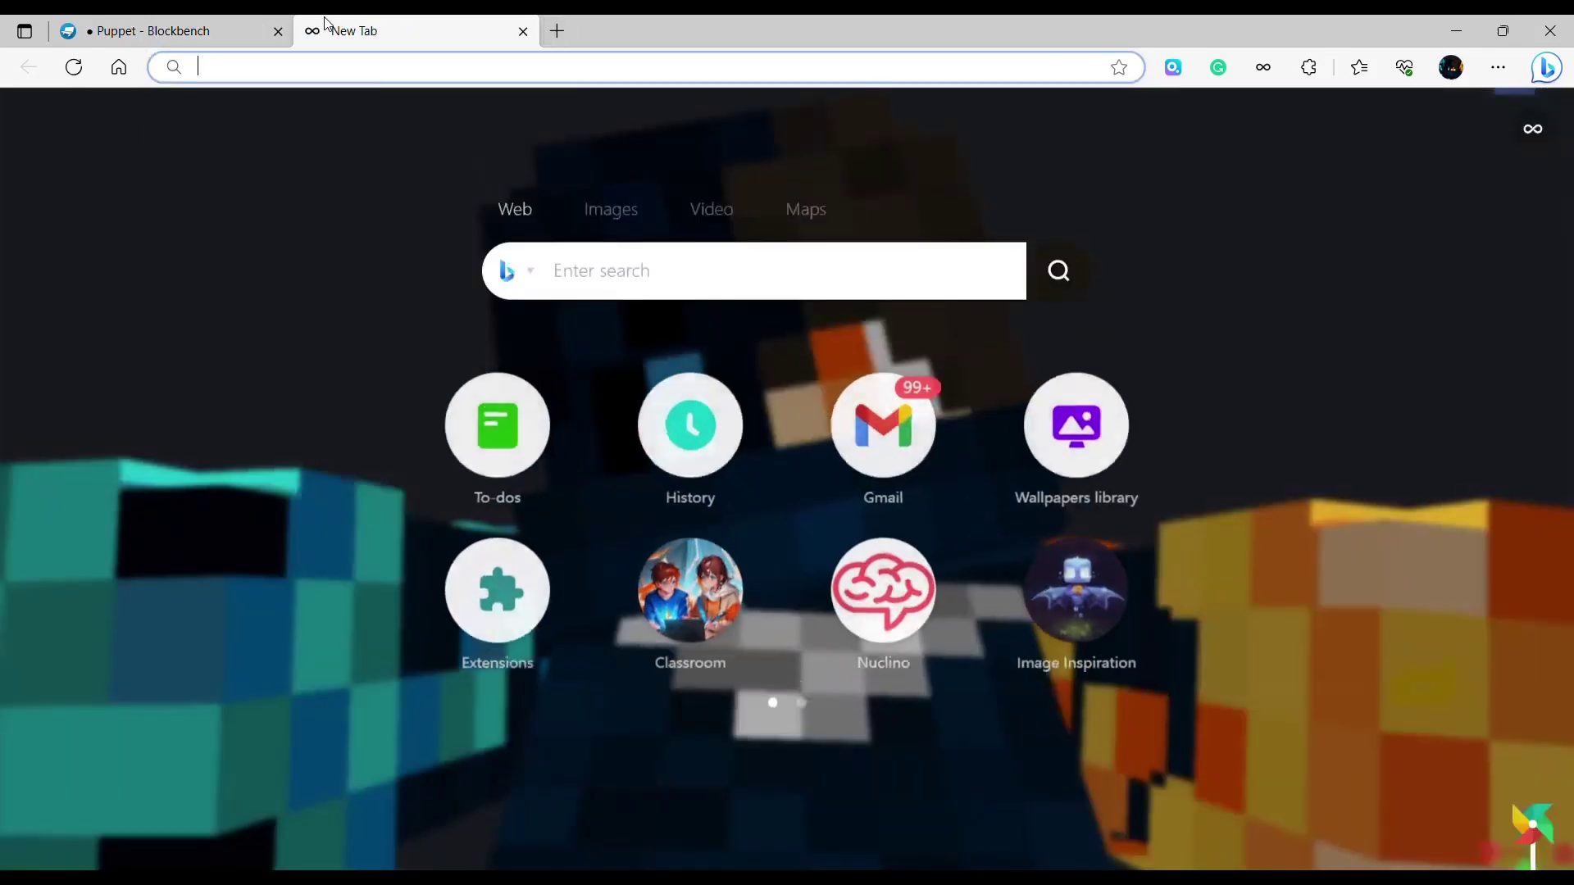
text(pinocchio)
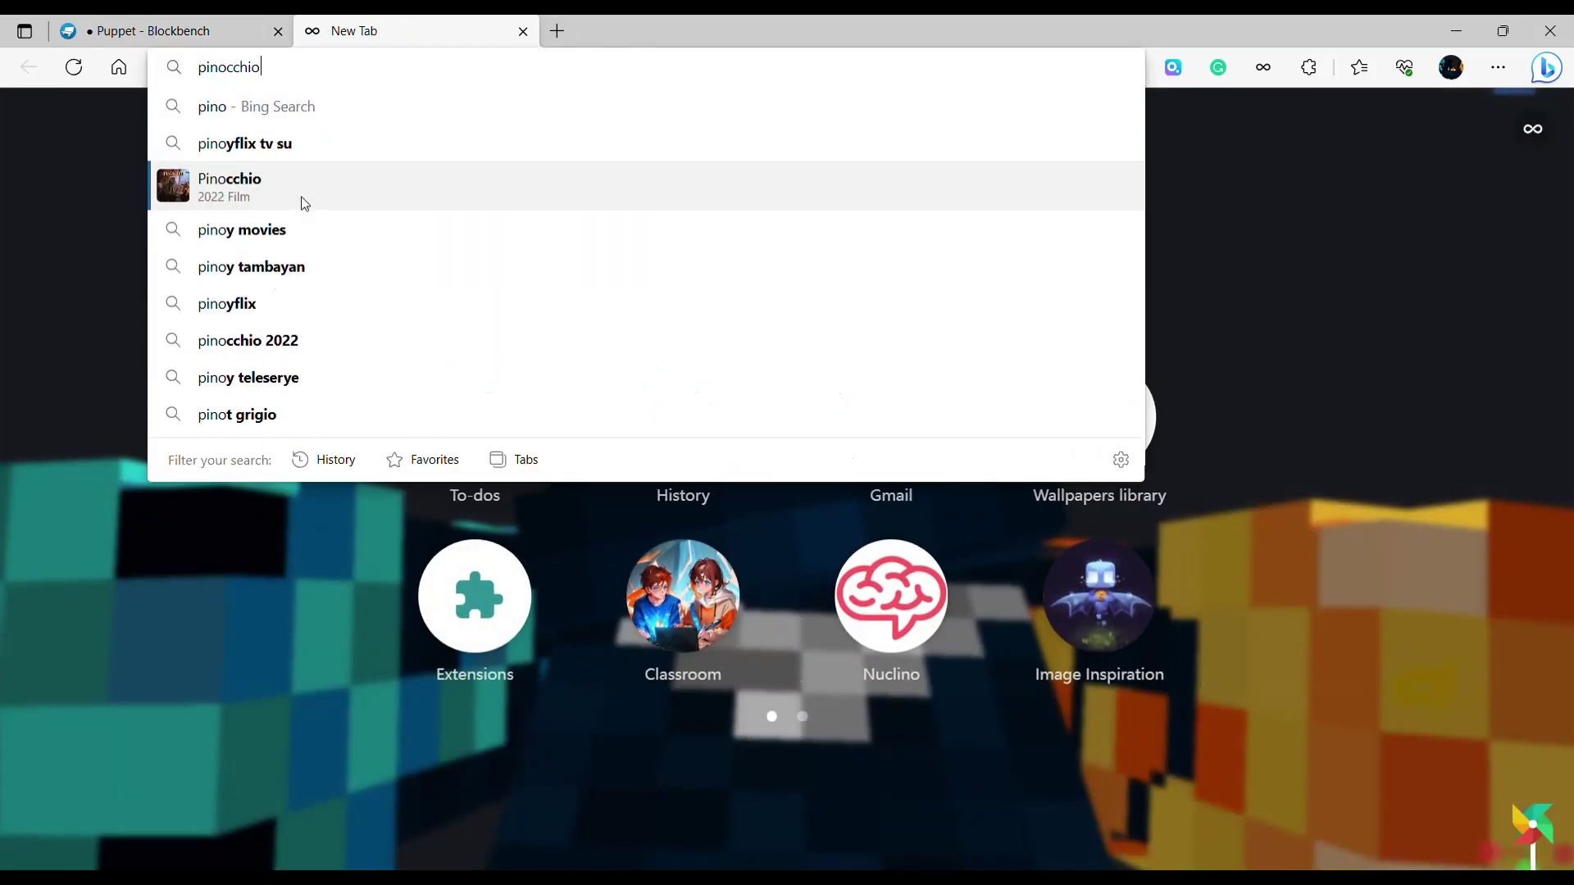
click(303, 200)
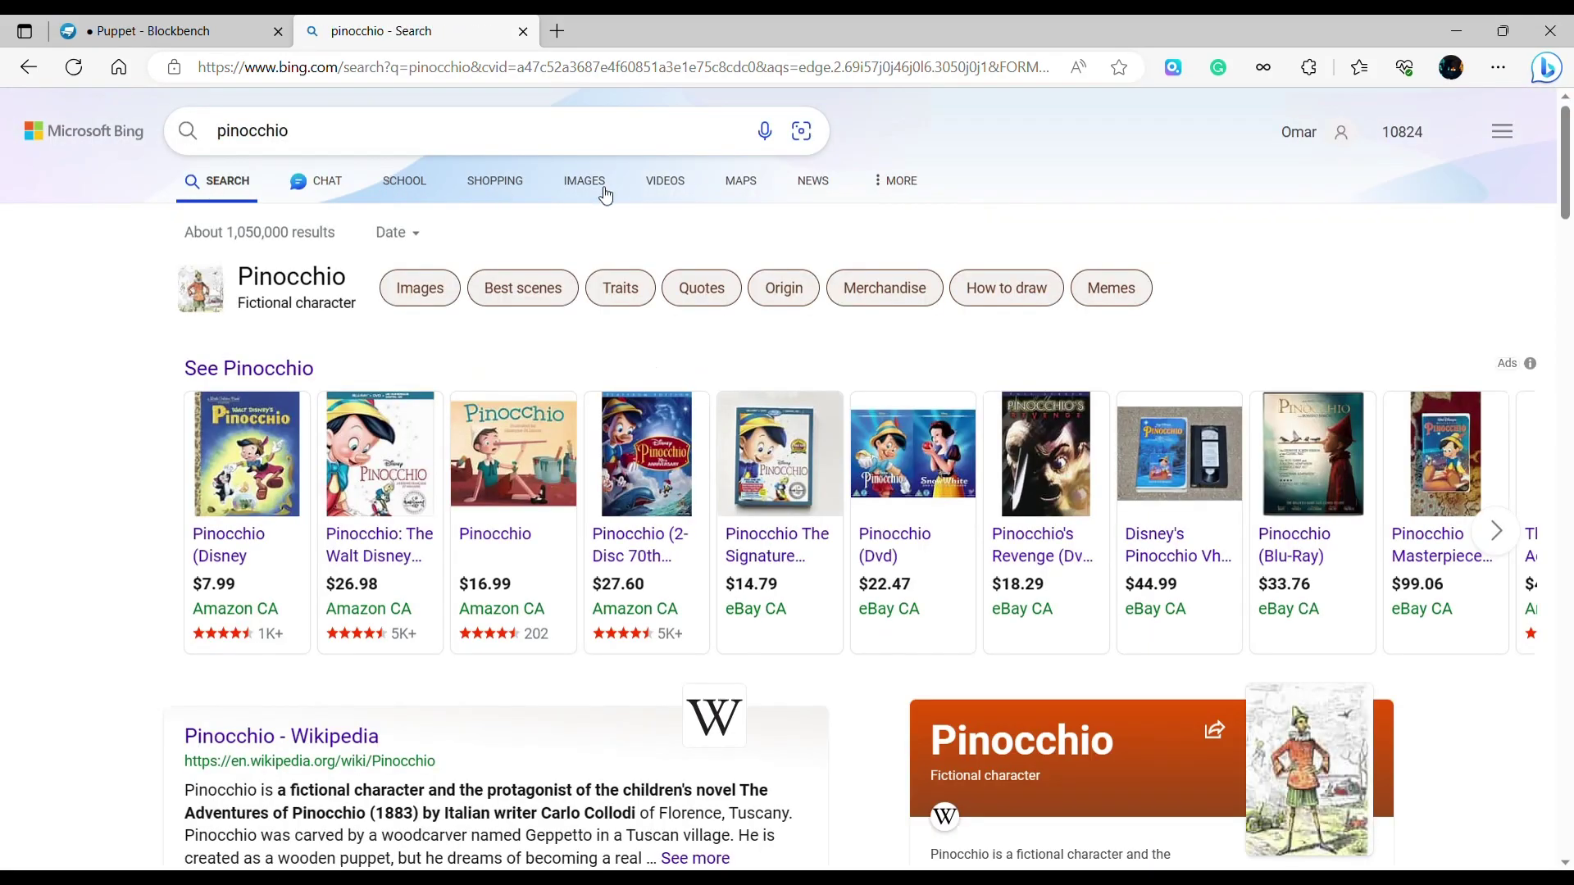
click(599, 190)
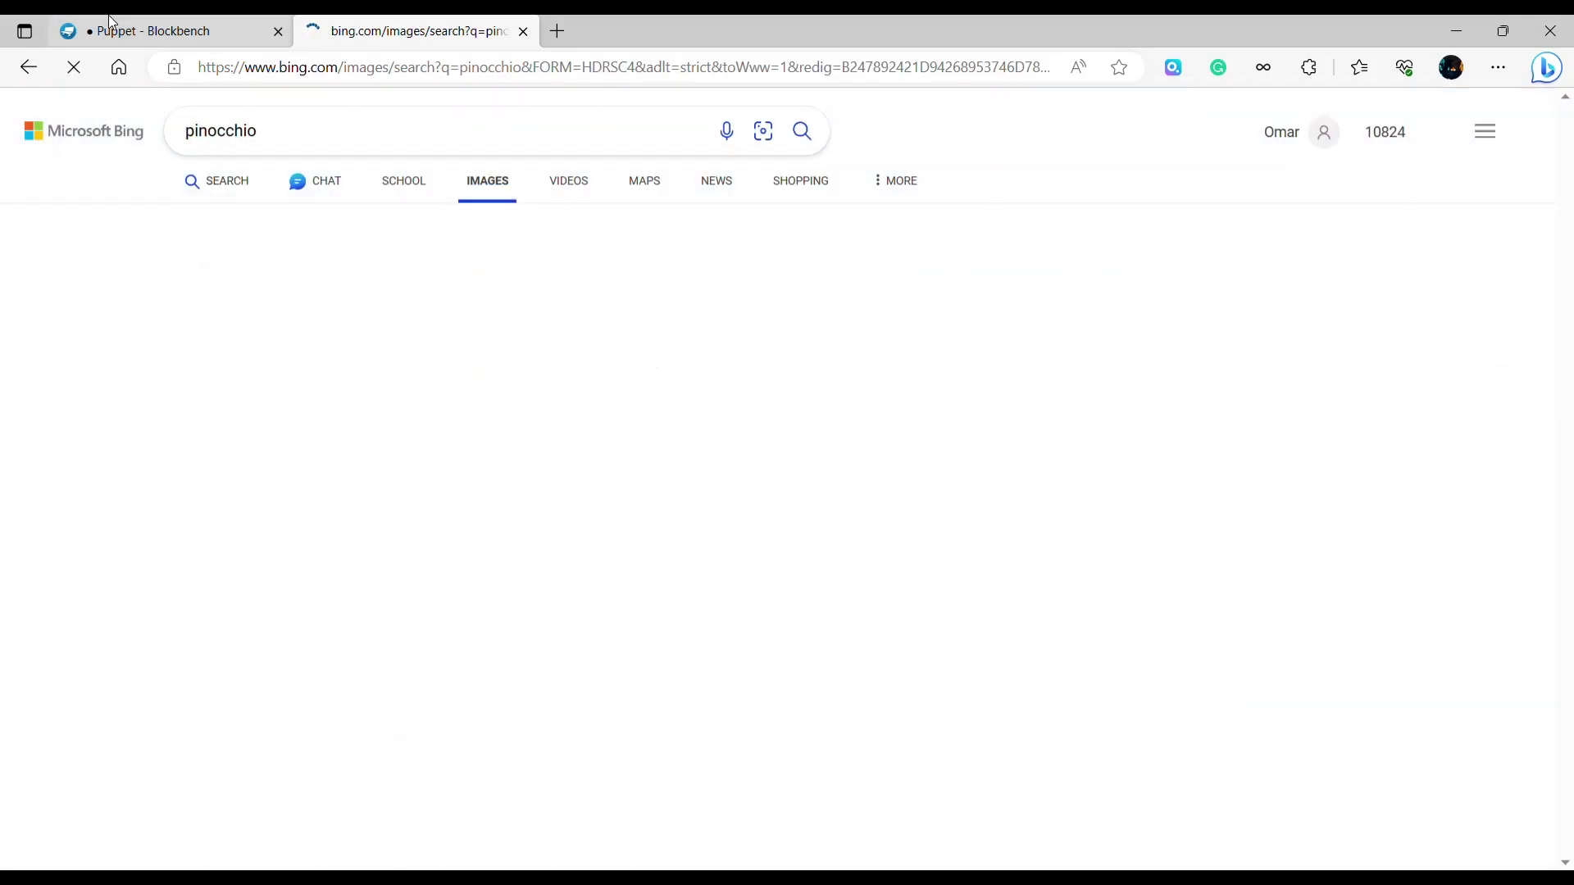
Look through the Pinocchio image results for a reference of the wooden puppet's body and joints.
scroll(381, 350, down, 4)
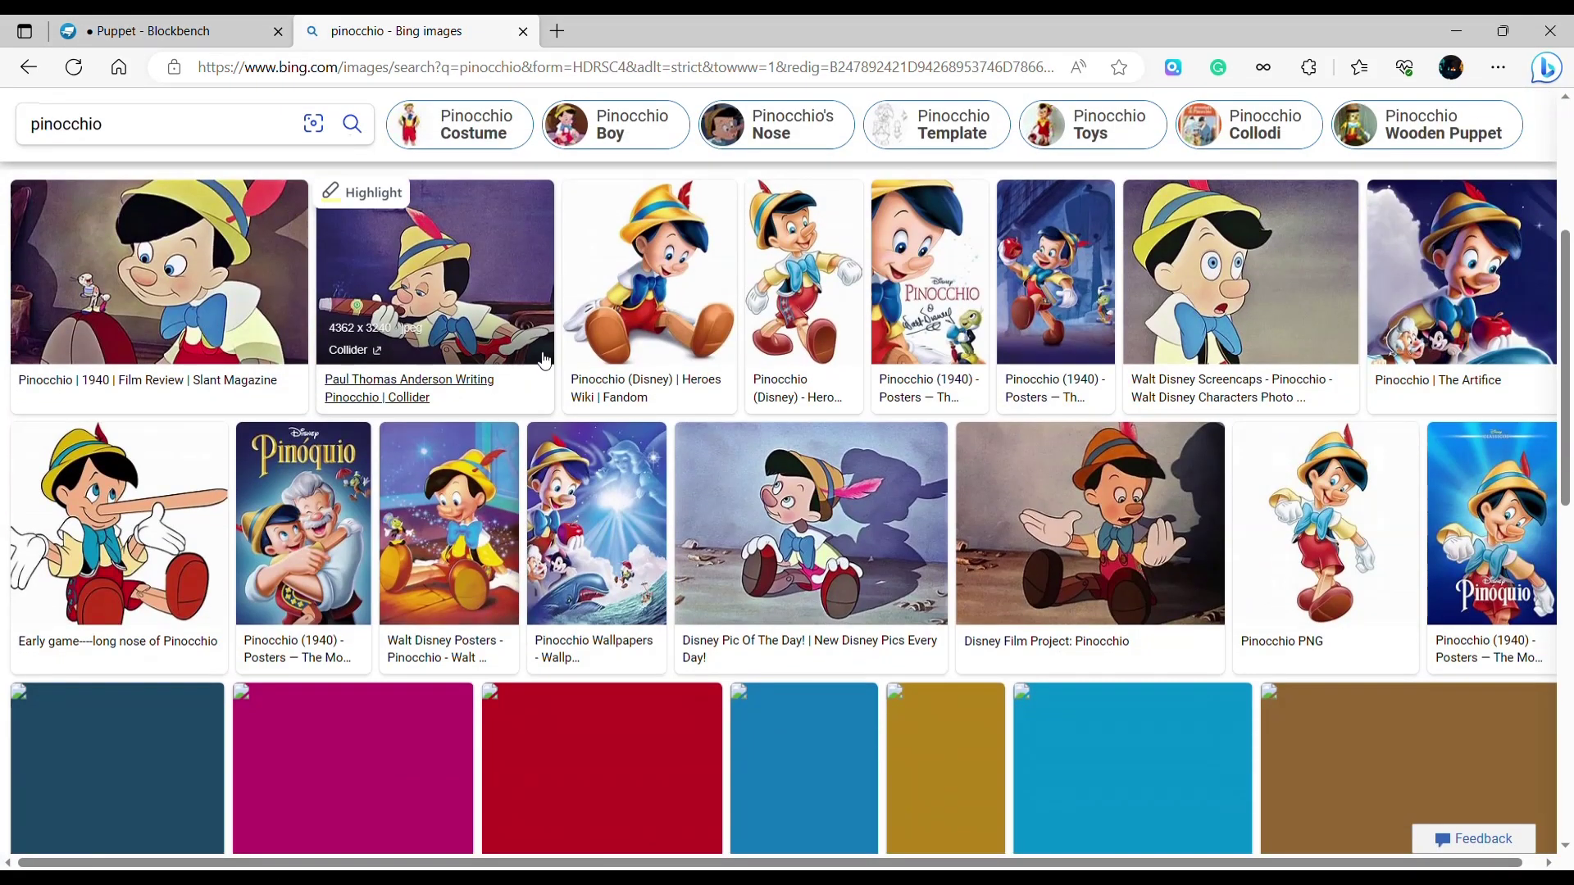
scroll(287, 316, down, 8)
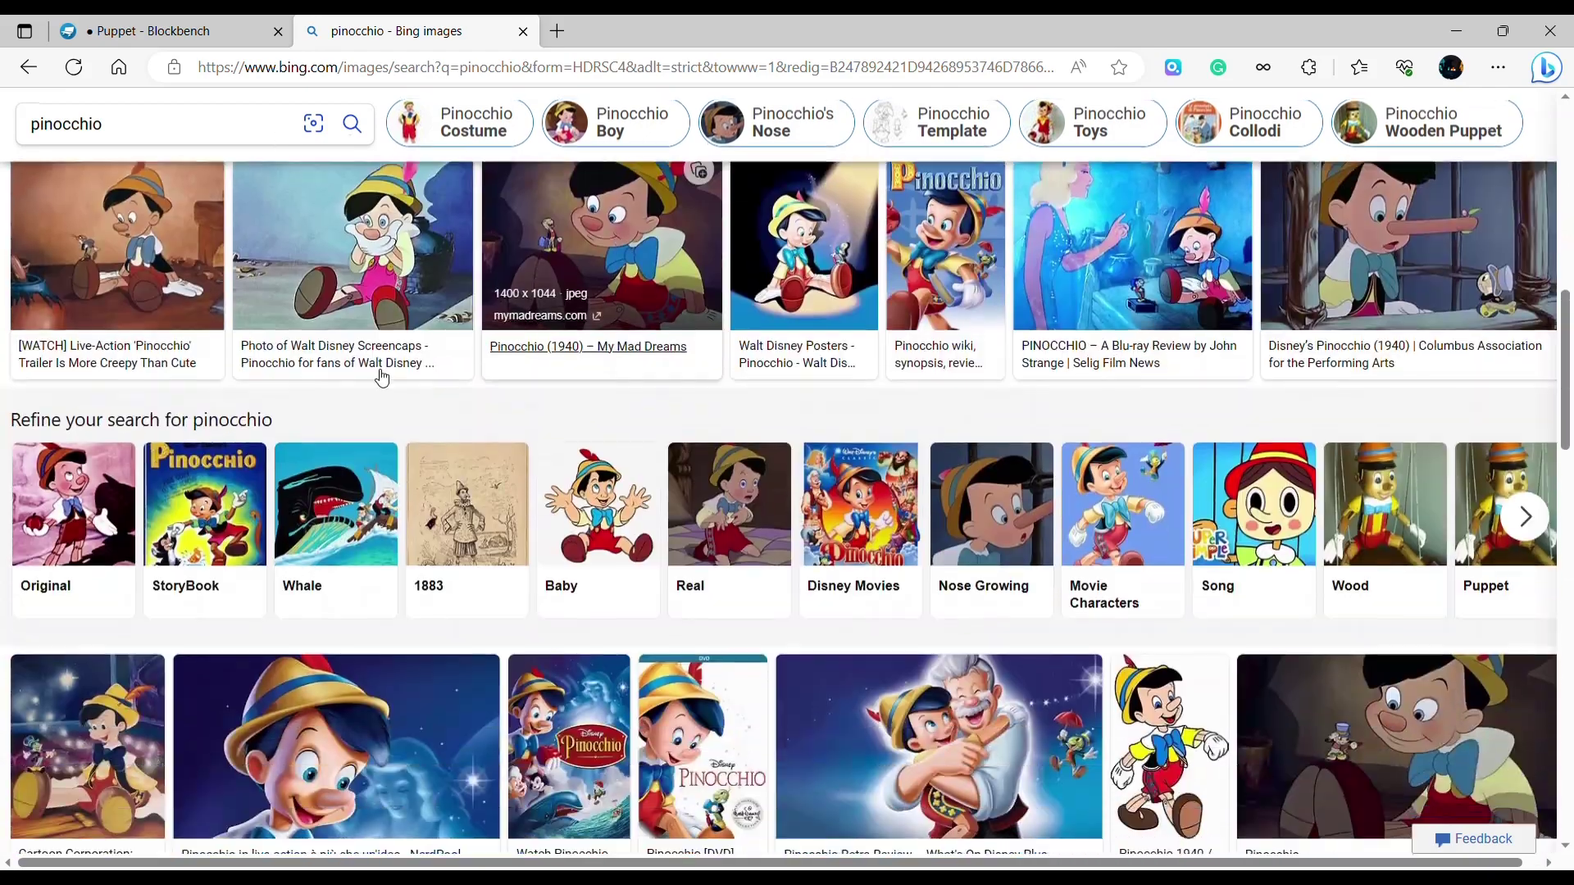
scroll(313, 408, down, 10)
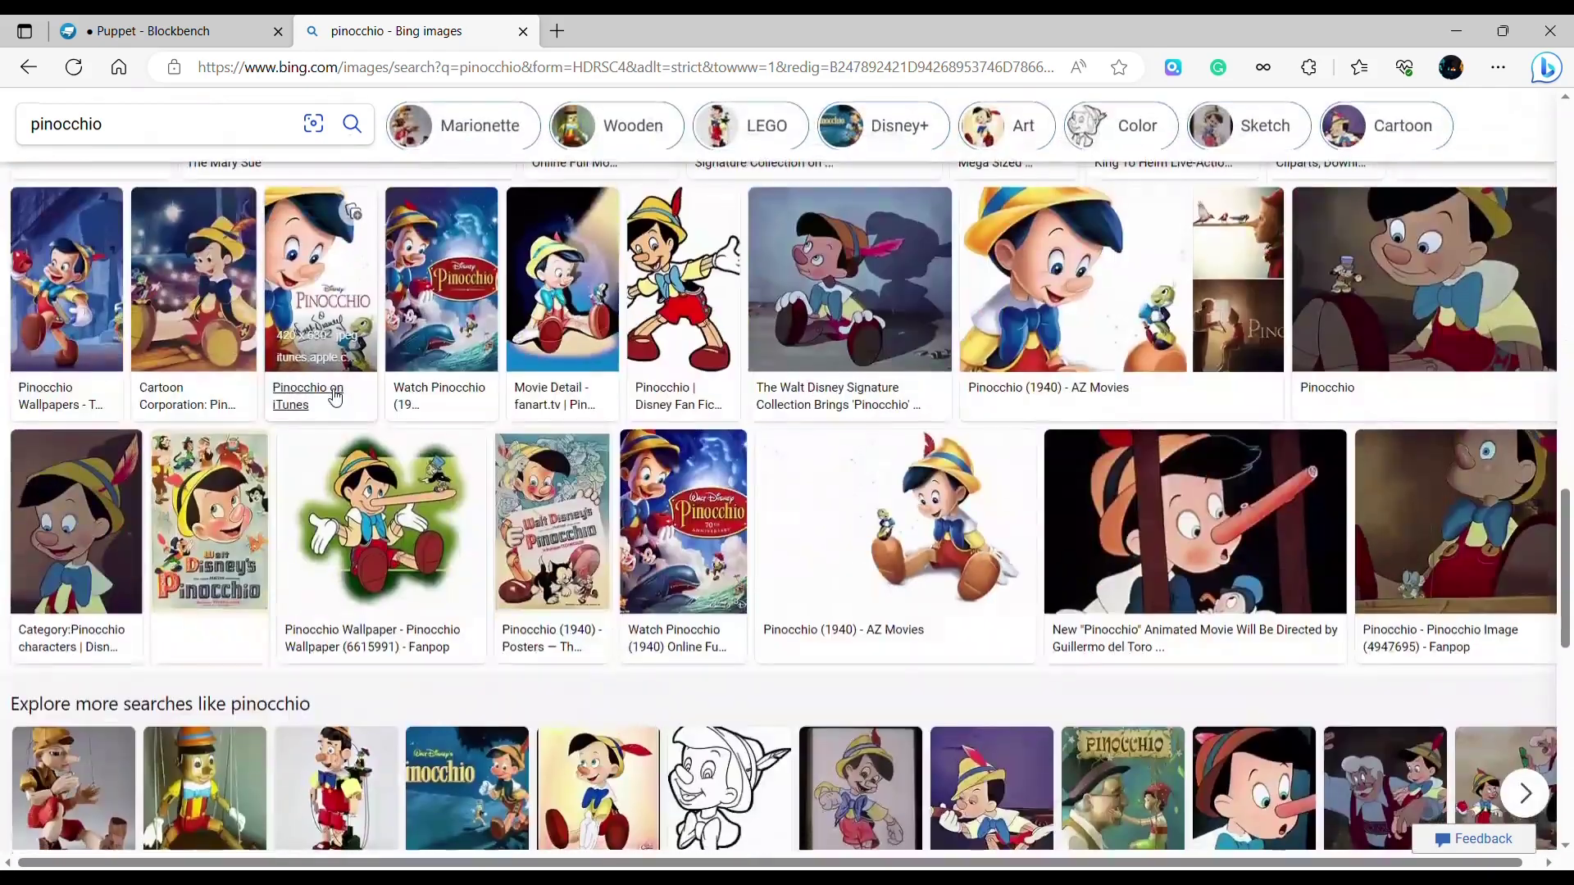
scroll(335, 397, down, 4)
scroll(533, 339, down, 1)
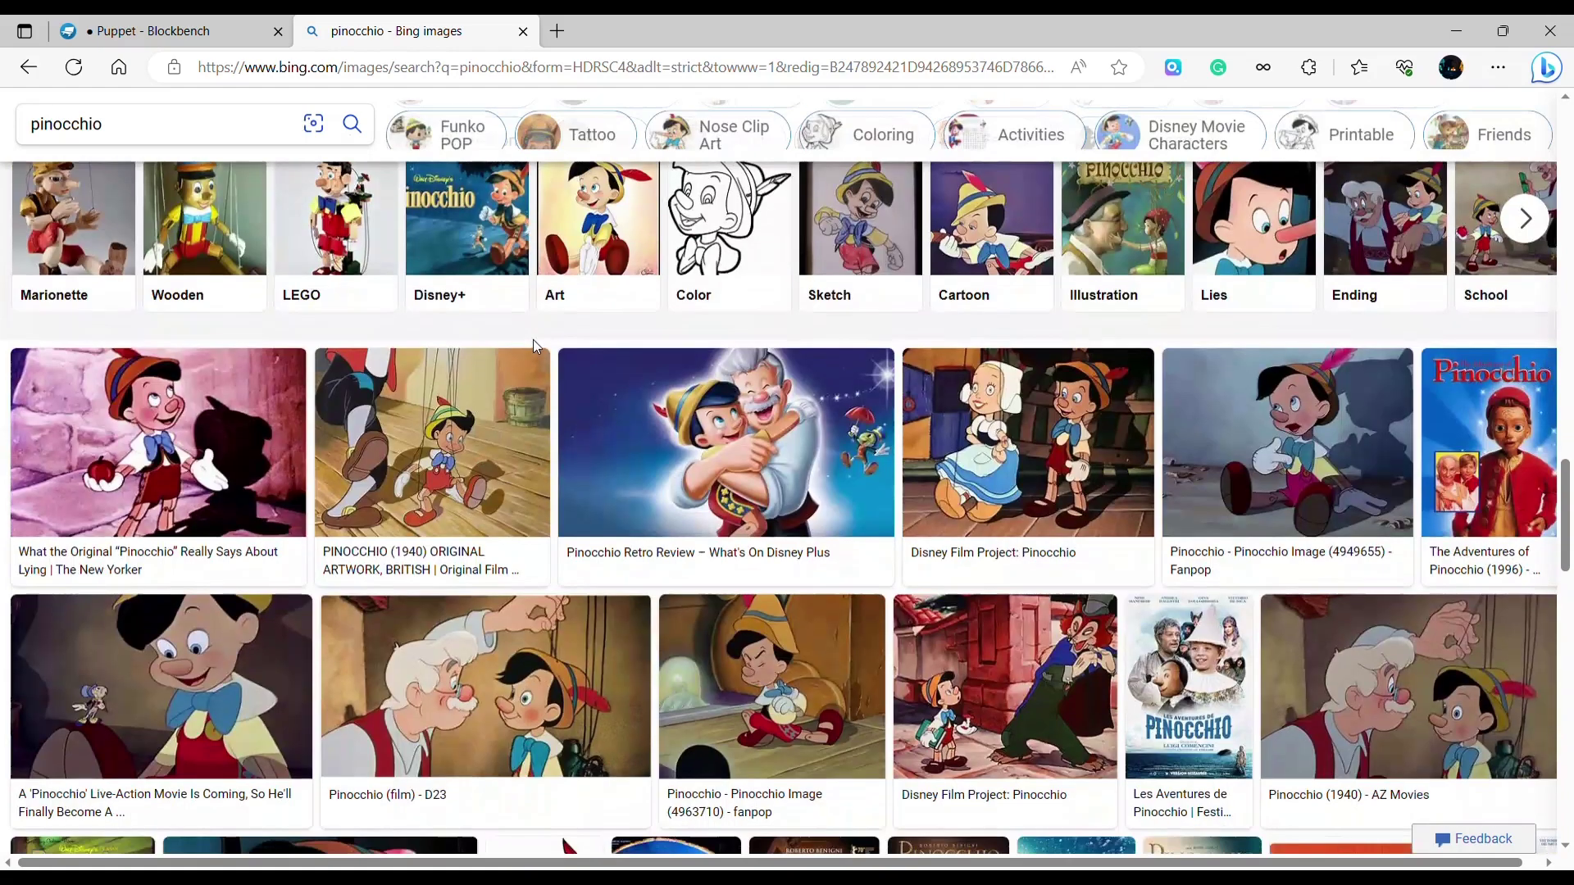
scroll(529, 341, down, 1)
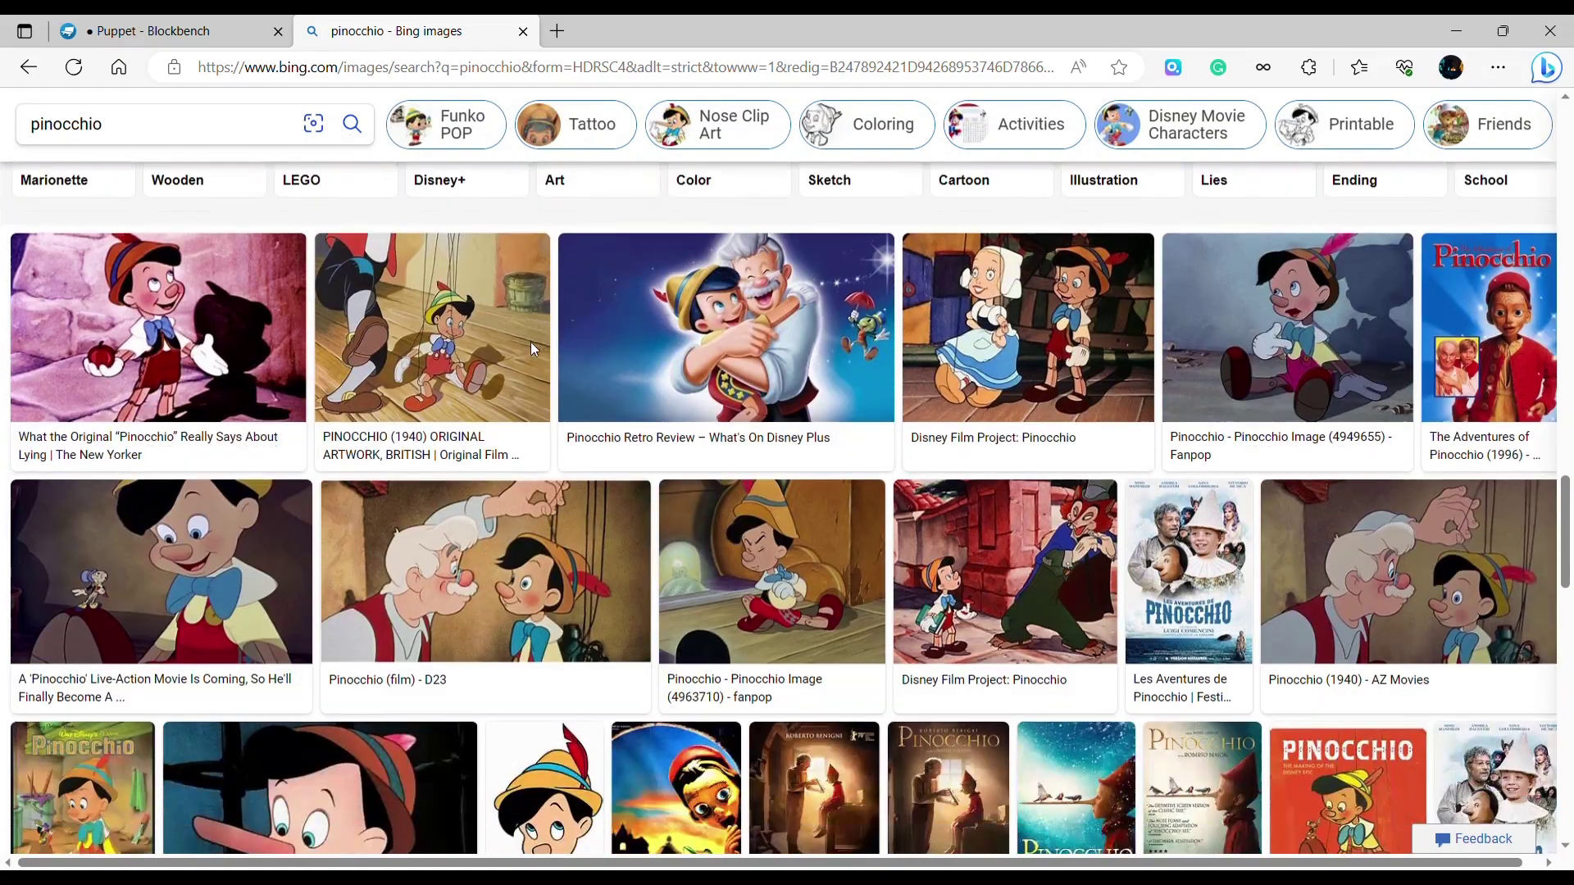
scroll(684, 340, down, 1)
scroll(771, 271, down, 5)
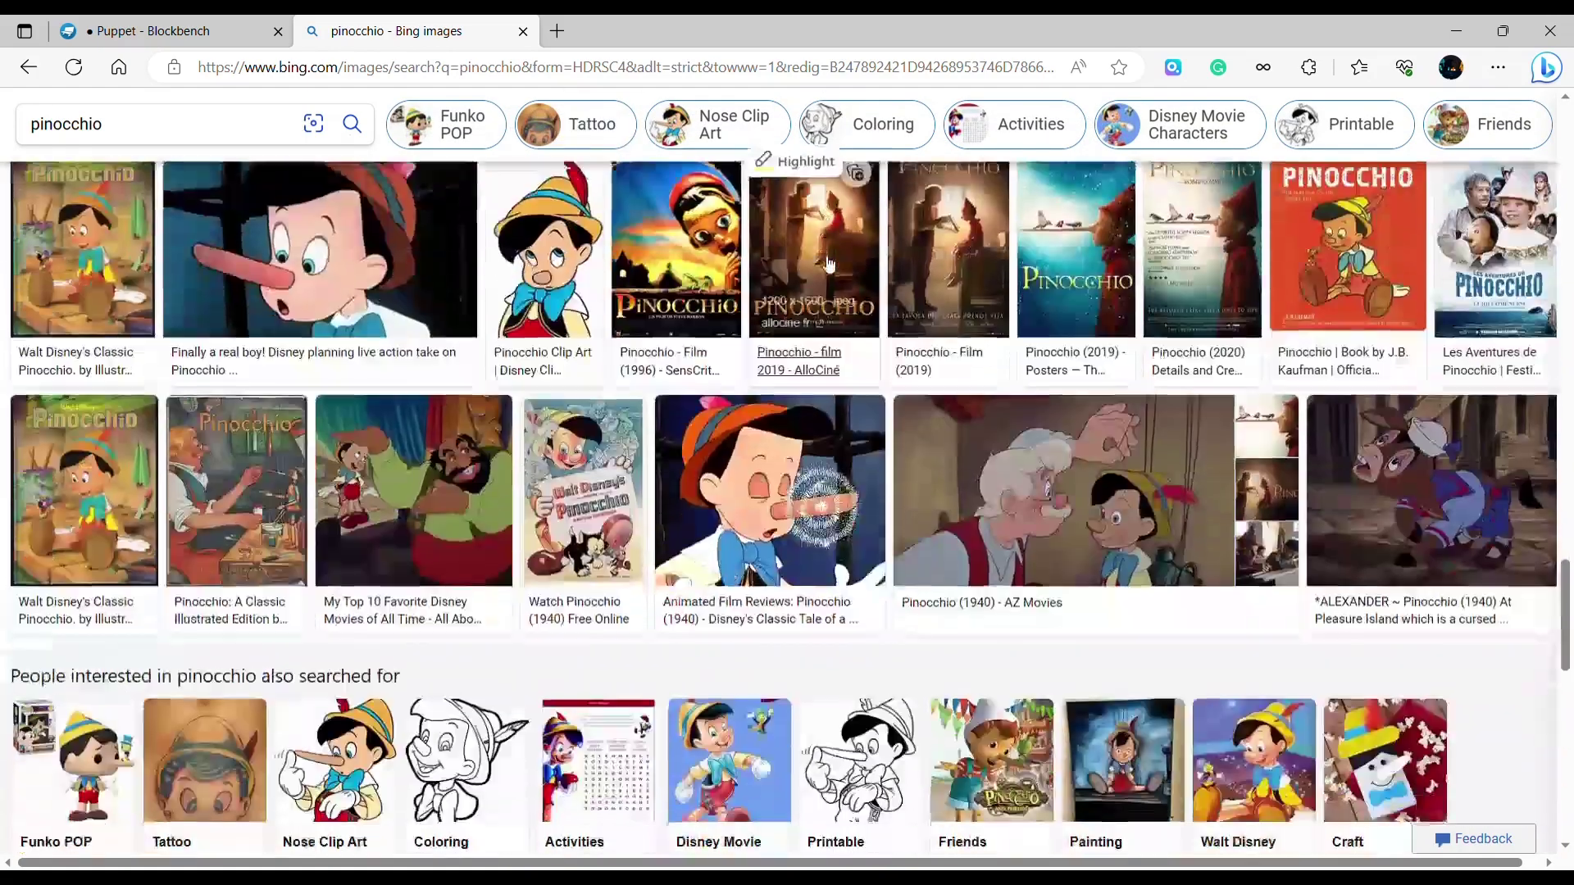
scroll(755, 267, down, 3)
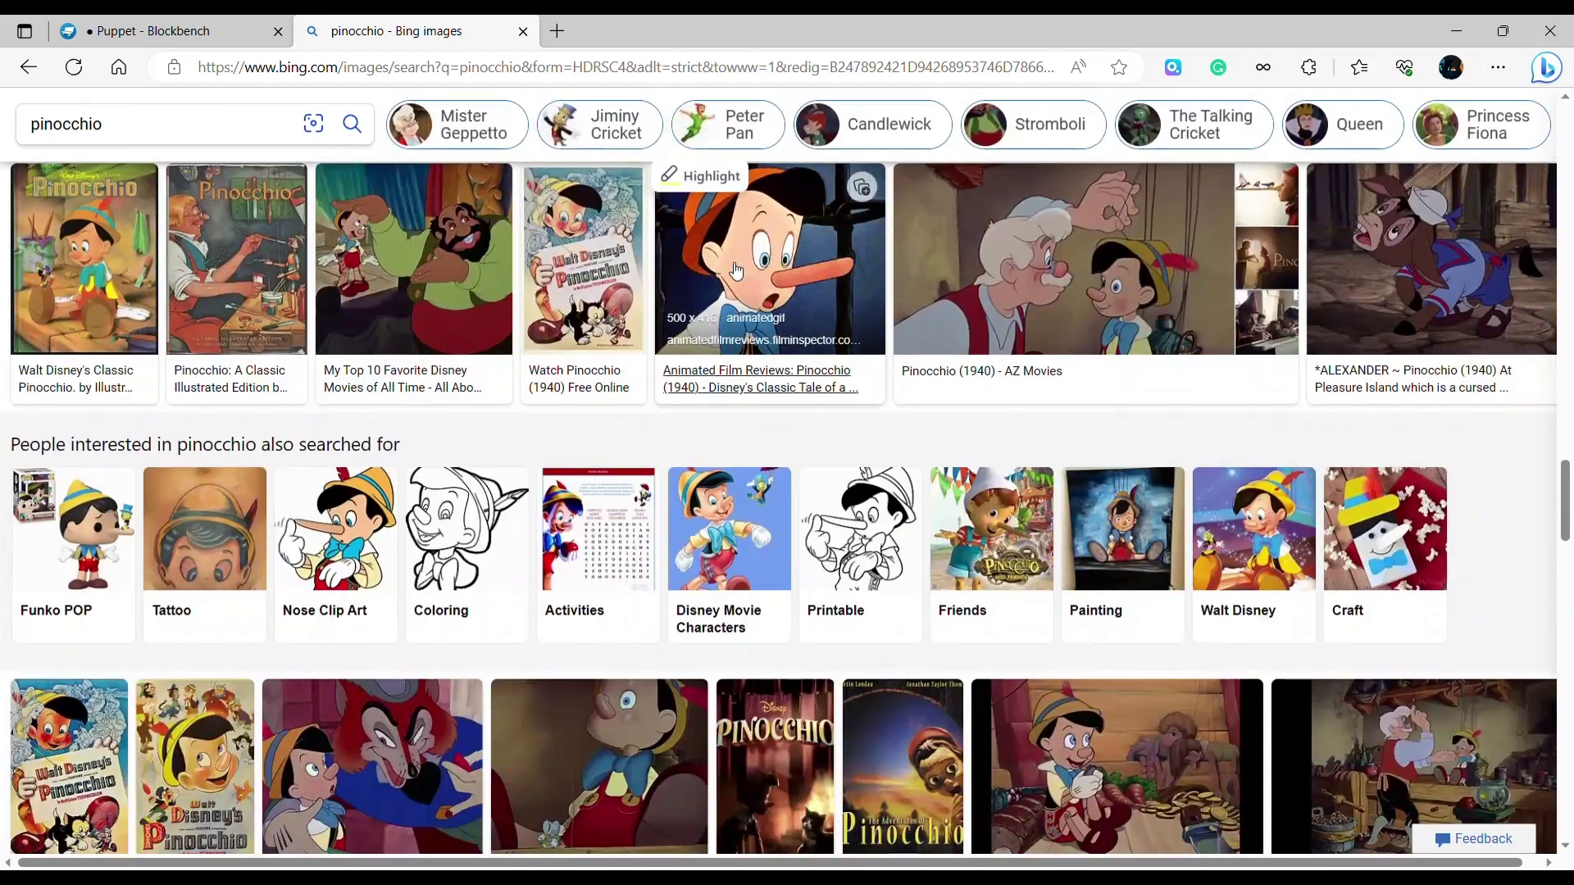
scroll(736, 272, down, 4)
scroll(740, 274, down, 1)
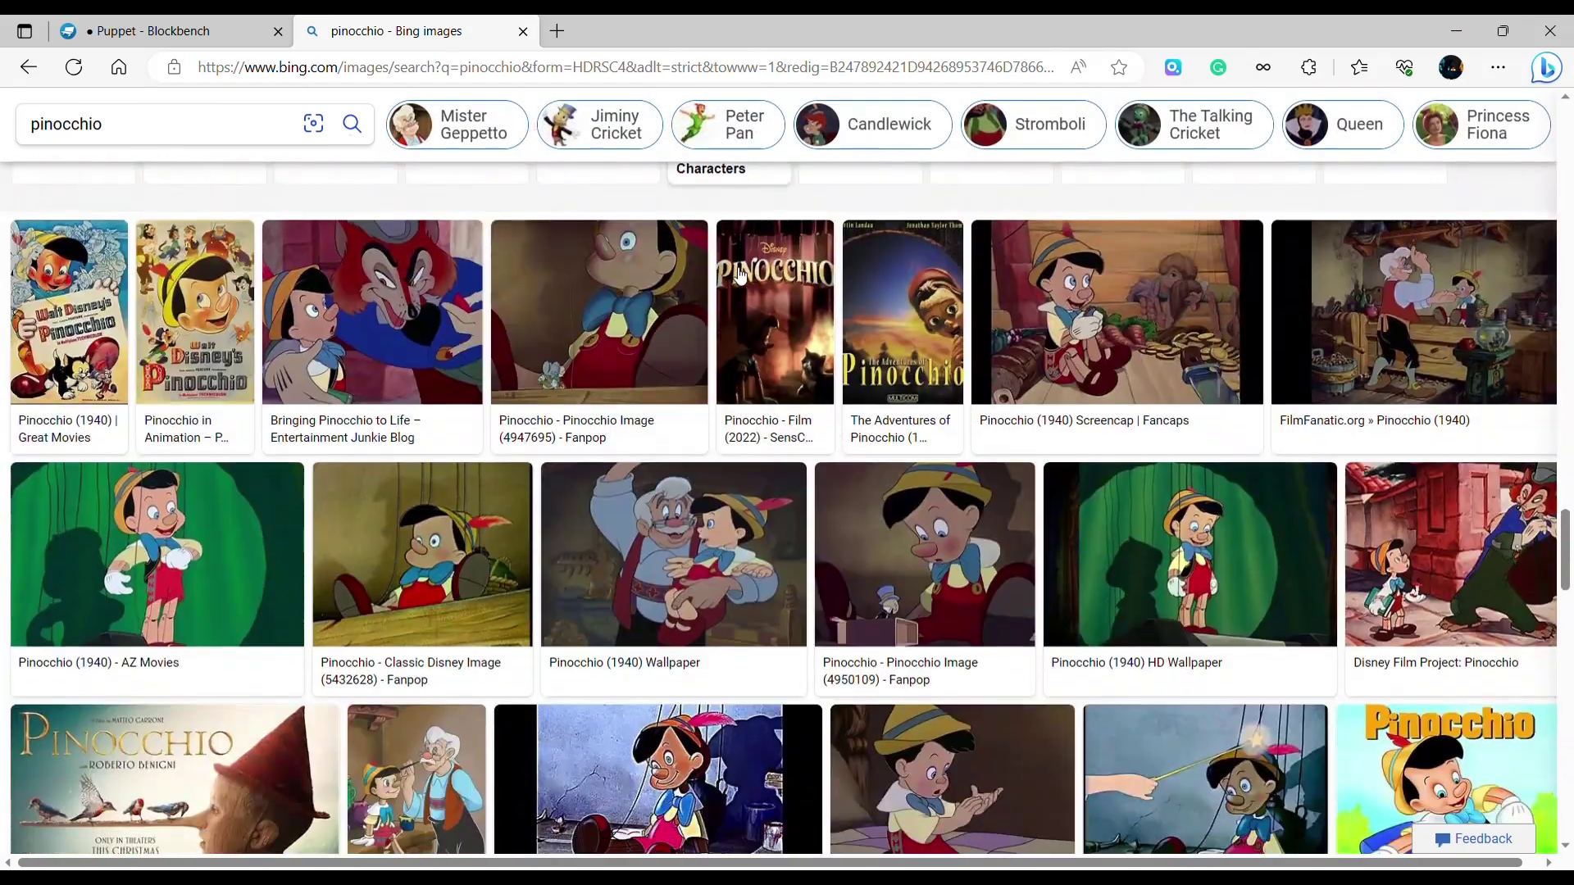
scroll(740, 273, down, 1)
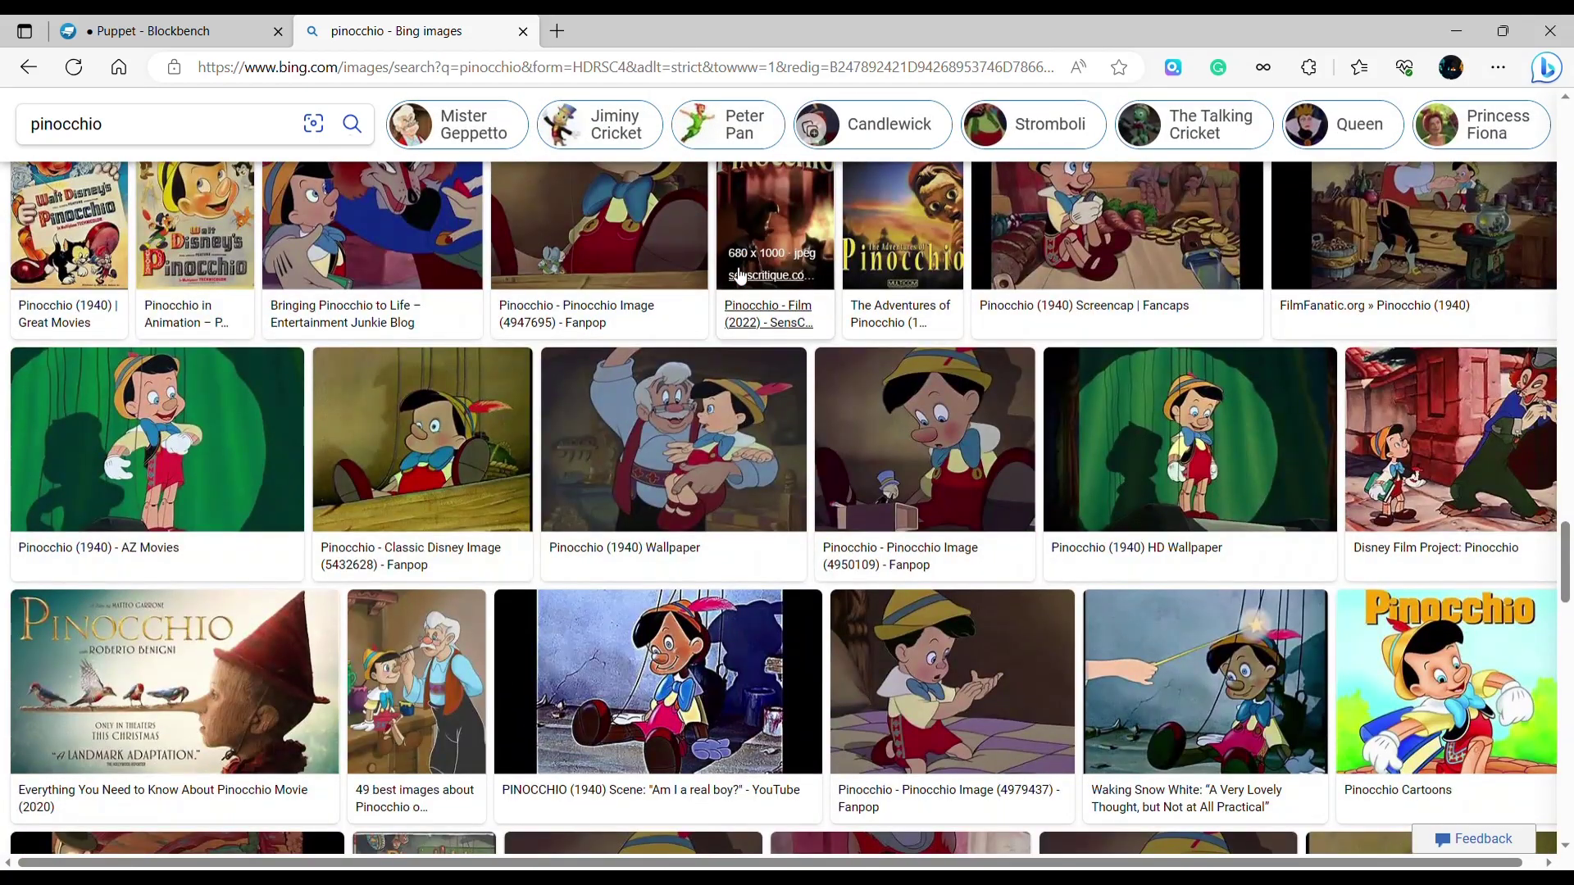
View the Pinocchio (1940) HD Wallpaper image, return to the results and open the picture of Geppetto painting Pinocchio.
click(1249, 428)
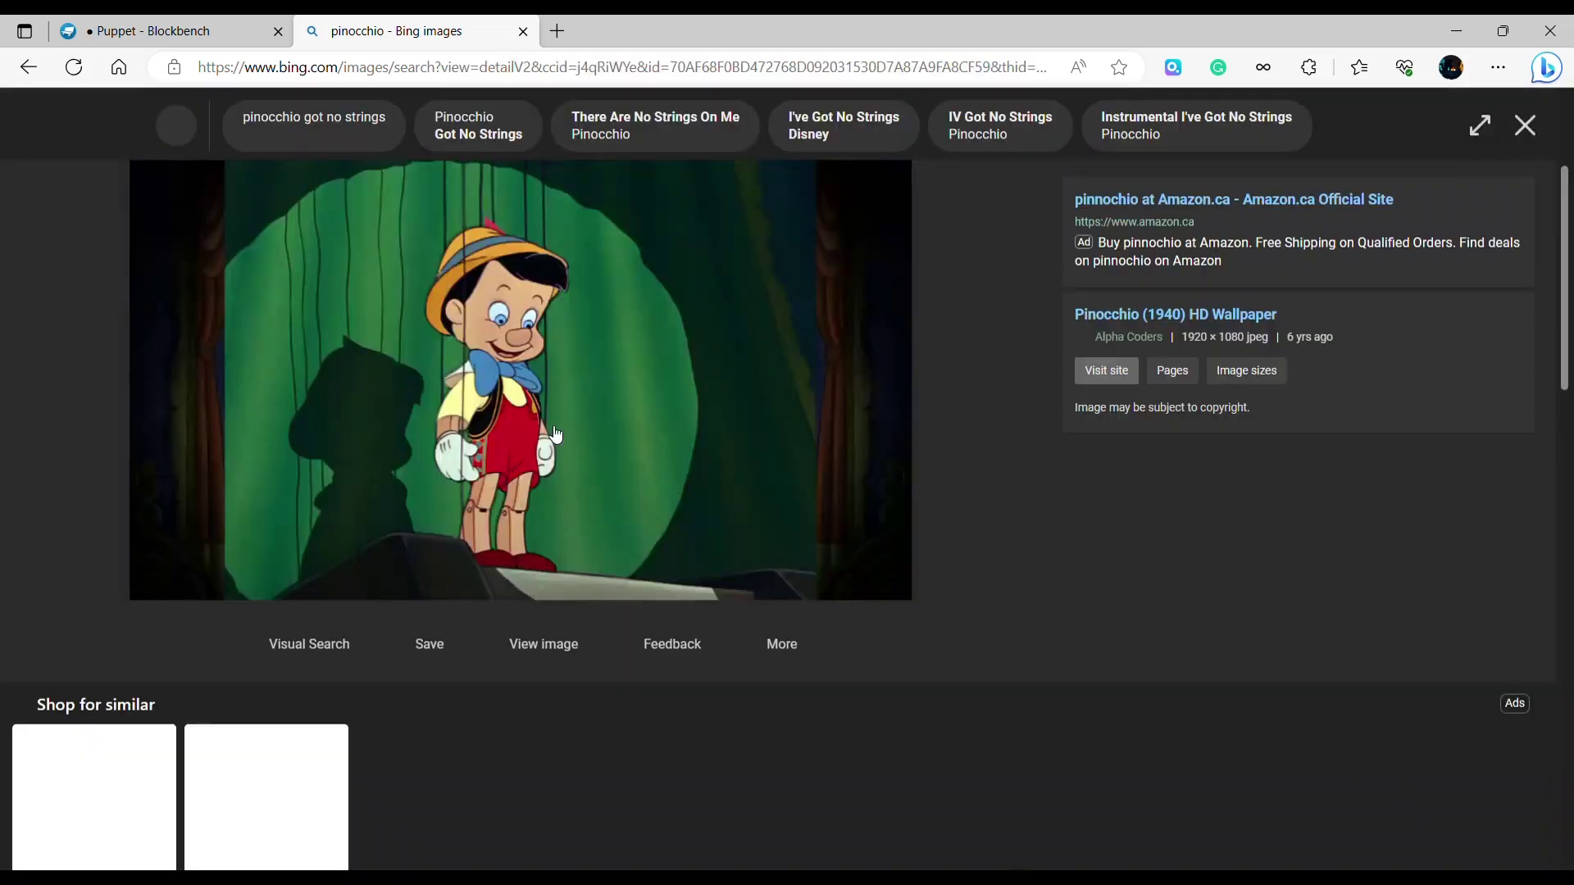
key(alt+Left)
click(446, 718)
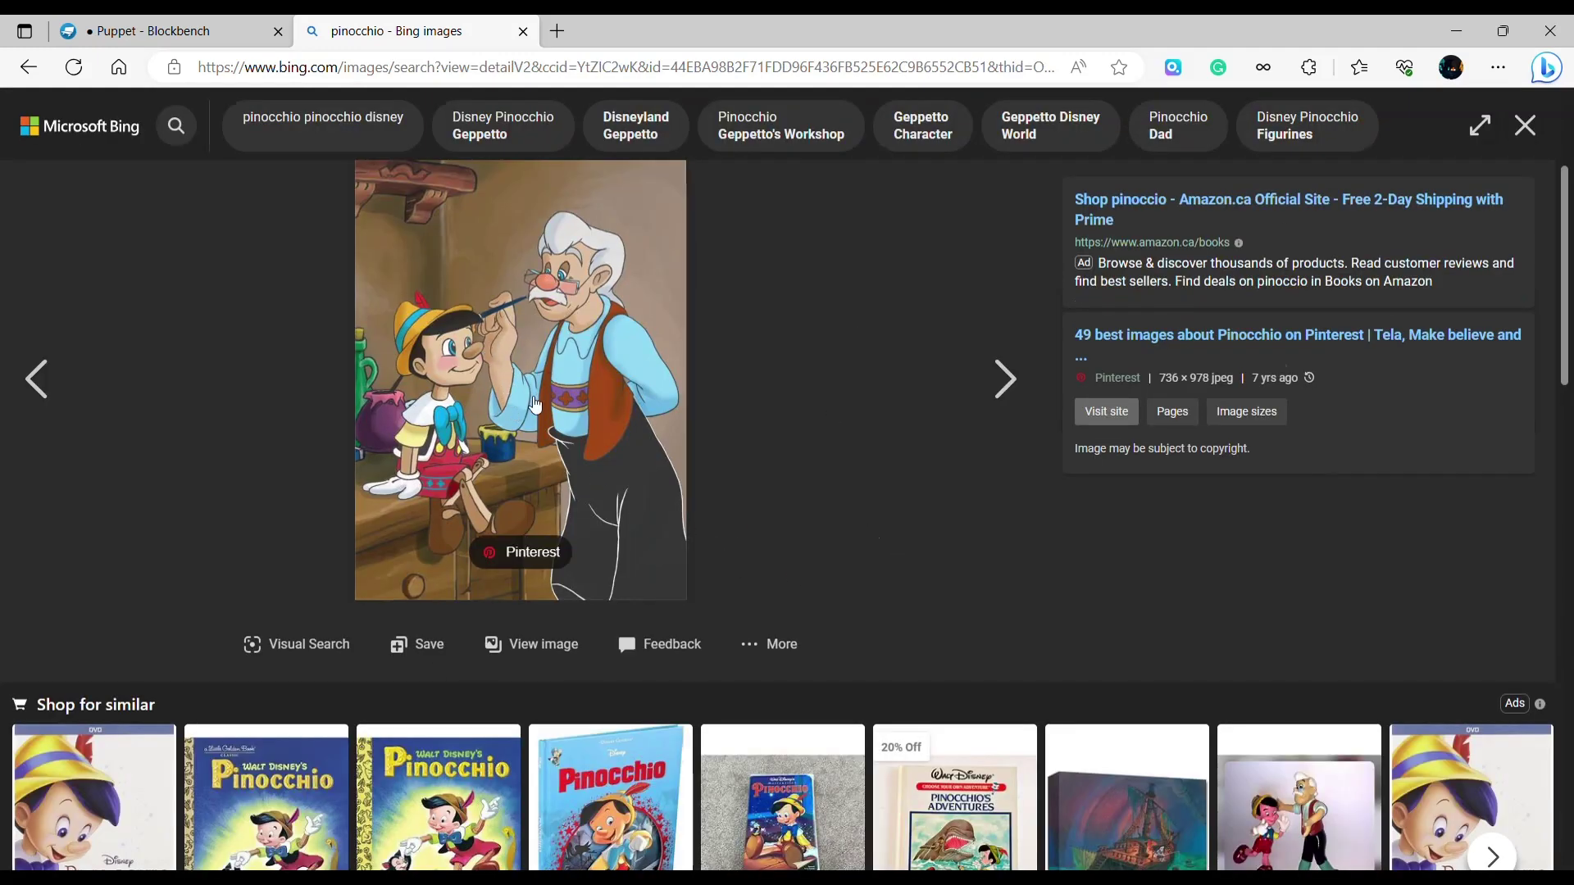
Bring the picture of Geppetto painting Pinocchio from the browser into the Blockbench Puppet project as a reference image.
click(174, 26)
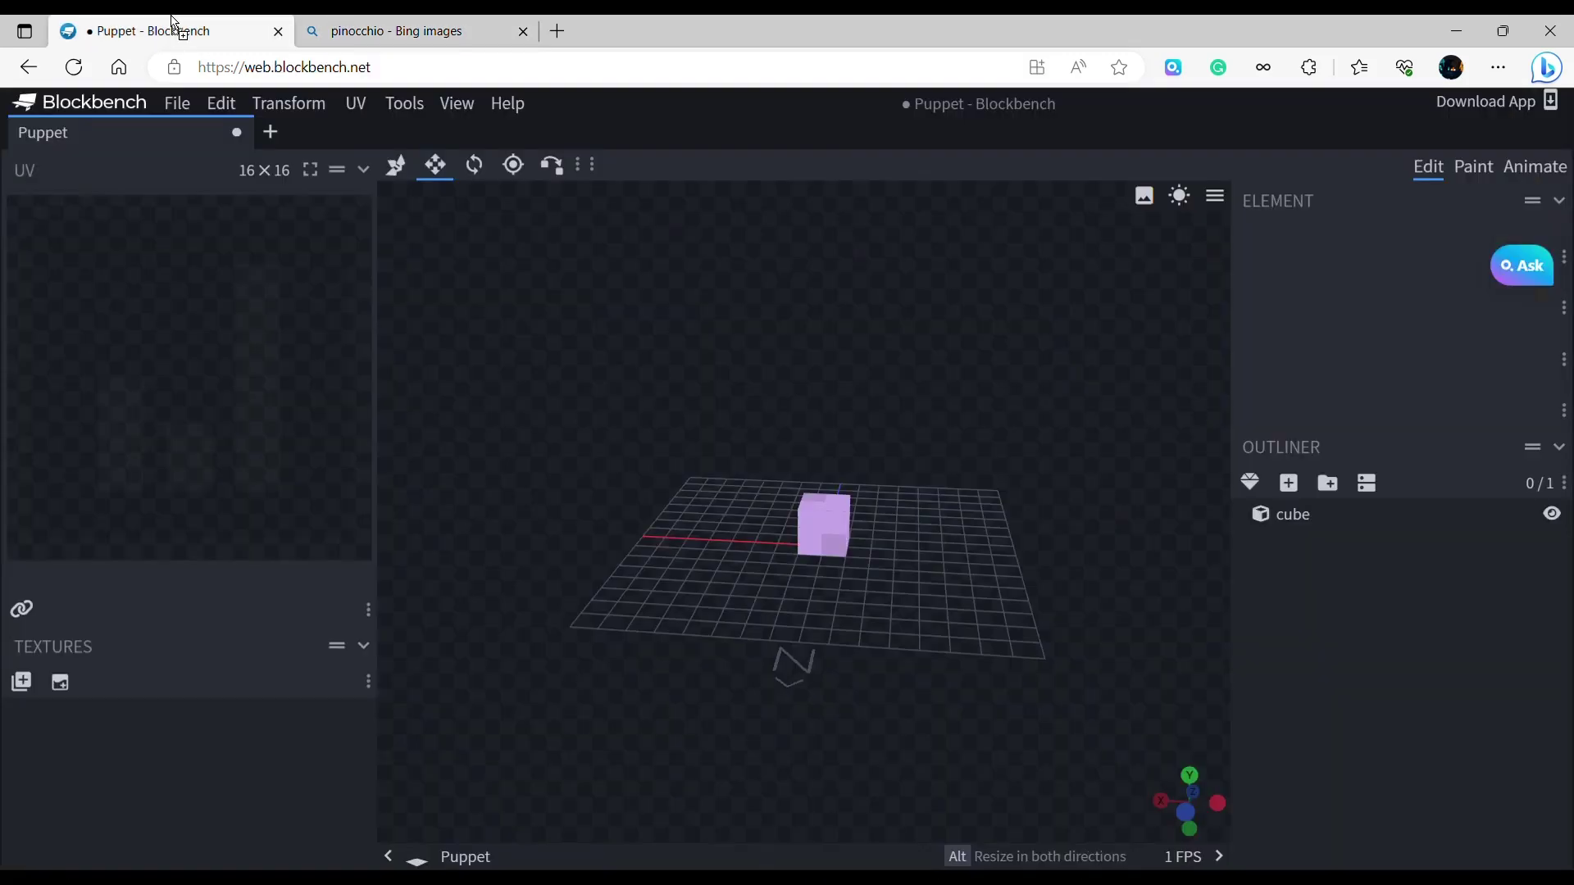
drag(647, 394, 648, 396)
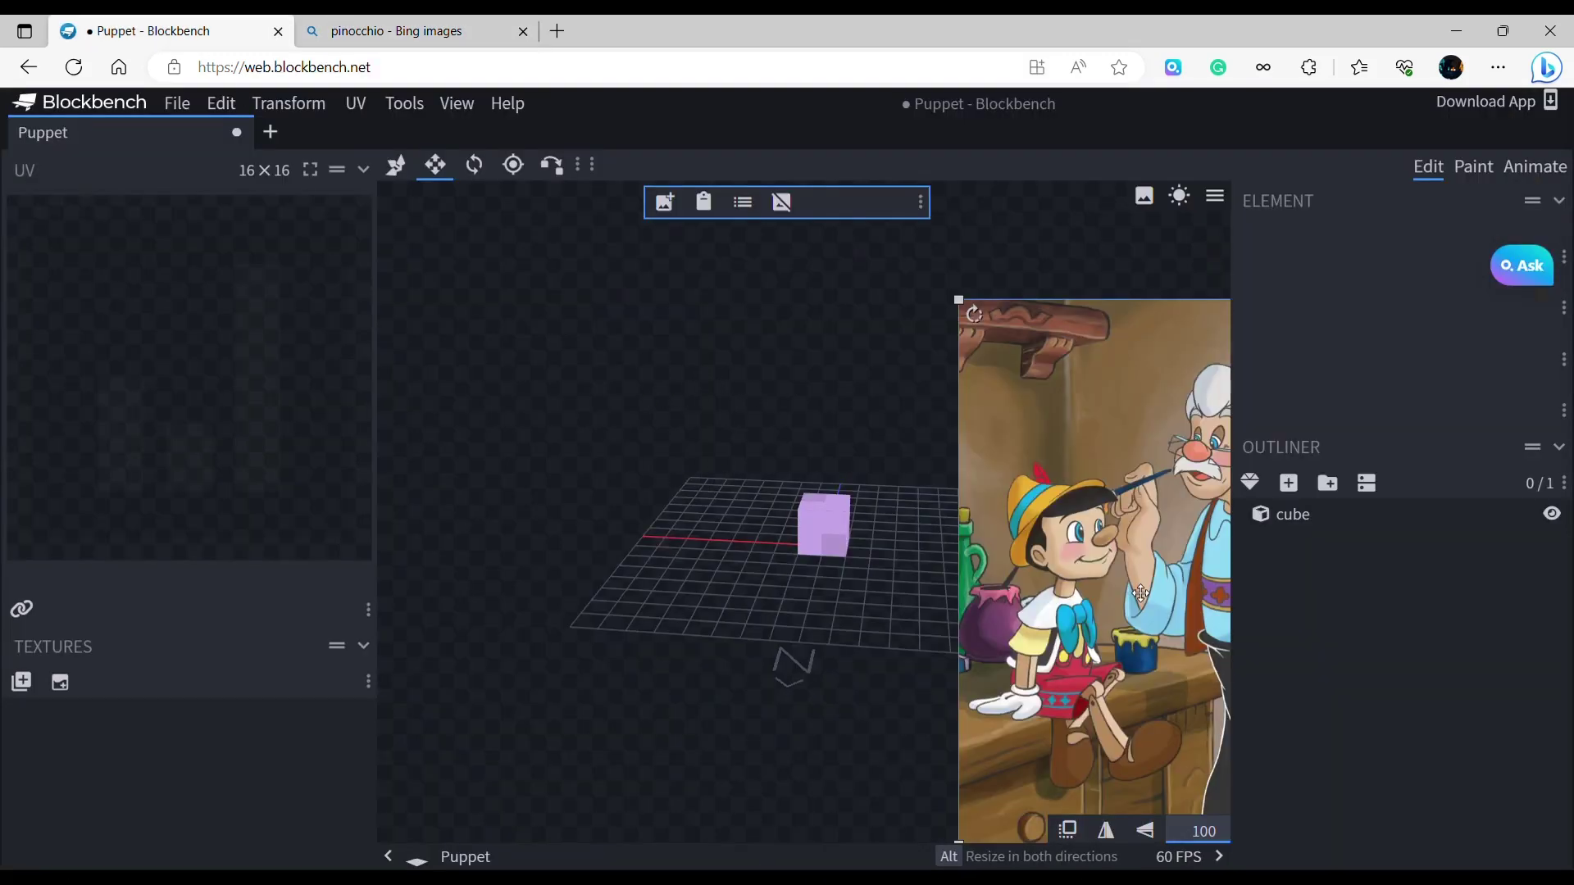
click(720, 341)
click(1068, 475)
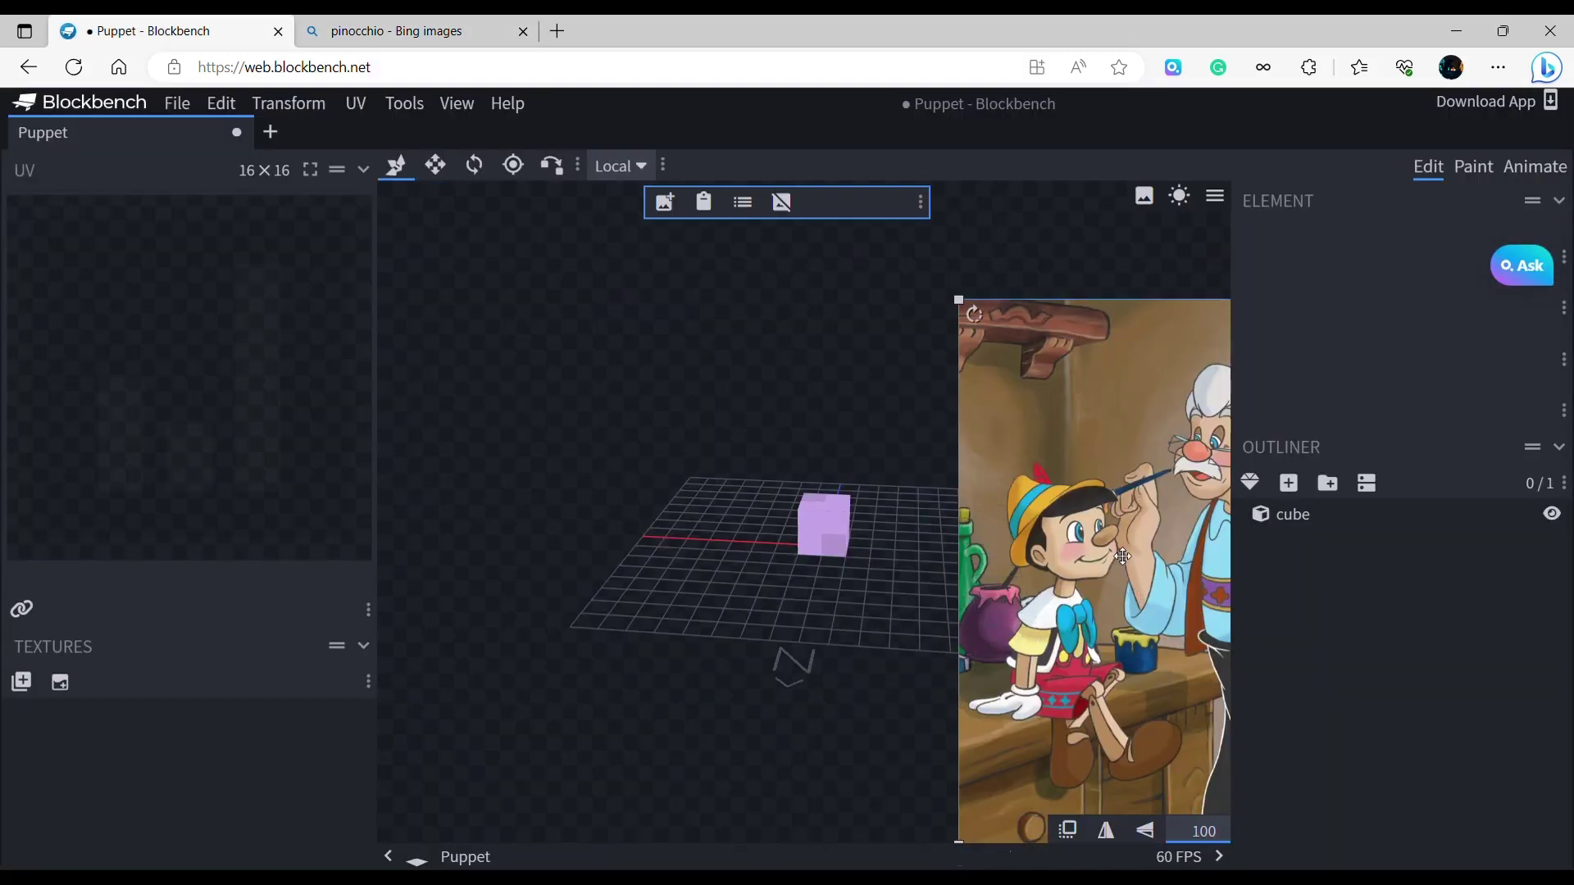
Shrink the reference image to a small thumbnail and place it in the viewport's upper-left area, clear of the cube.
drag(1111, 545, 608, 432)
drag(871, 736, 588, 450)
click(588, 450)
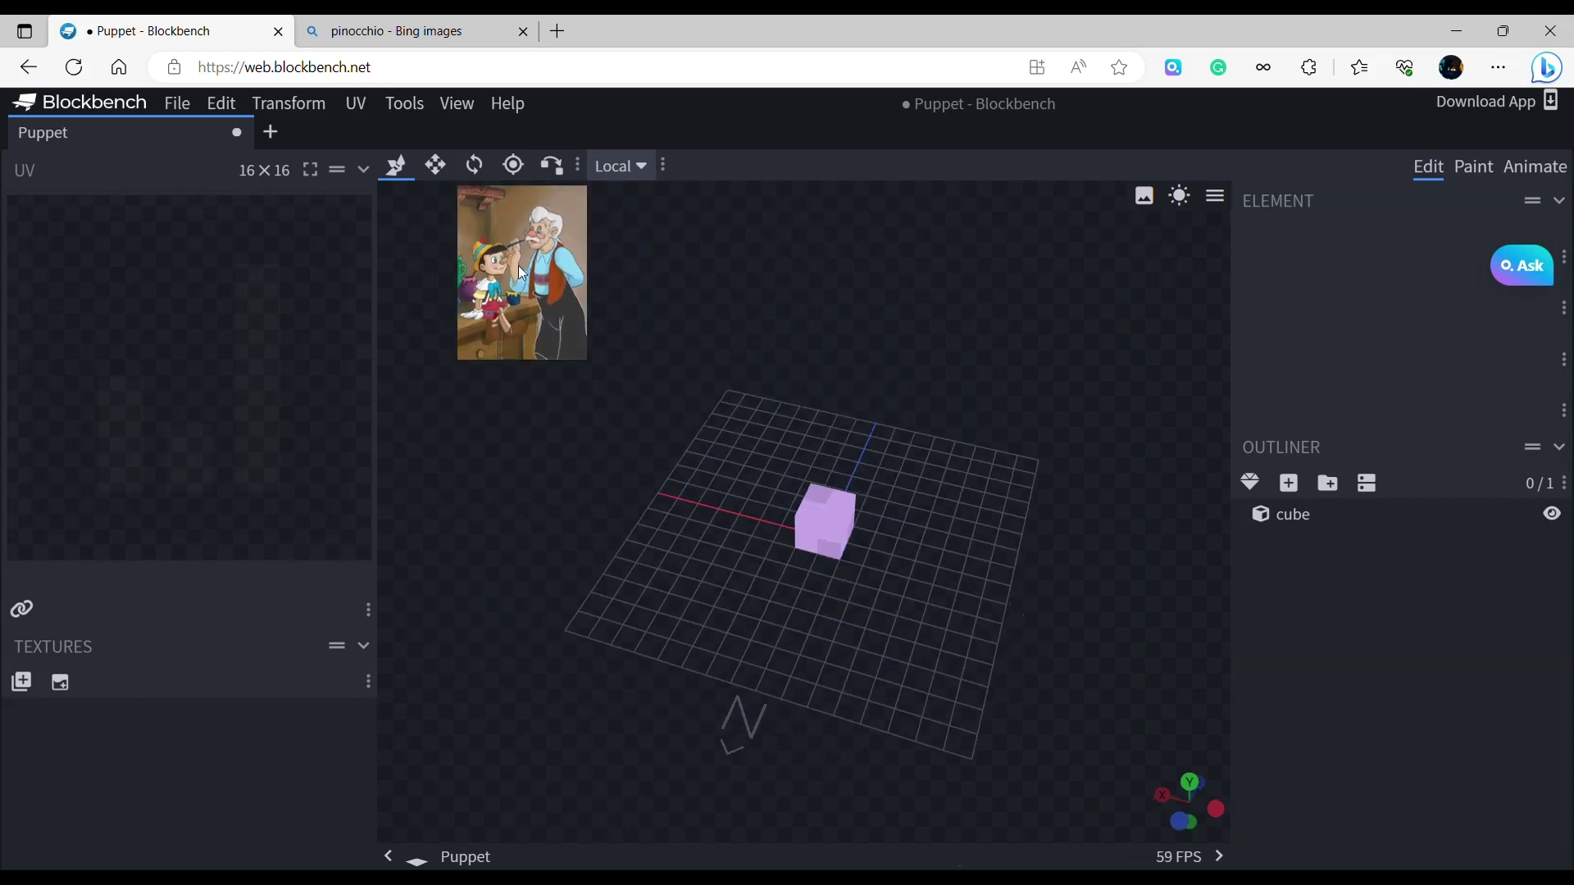
mouse_move(522, 283)
mouse_down()
mouse_move(468, 288)
mouse_move(499, 297)
mouse_up()
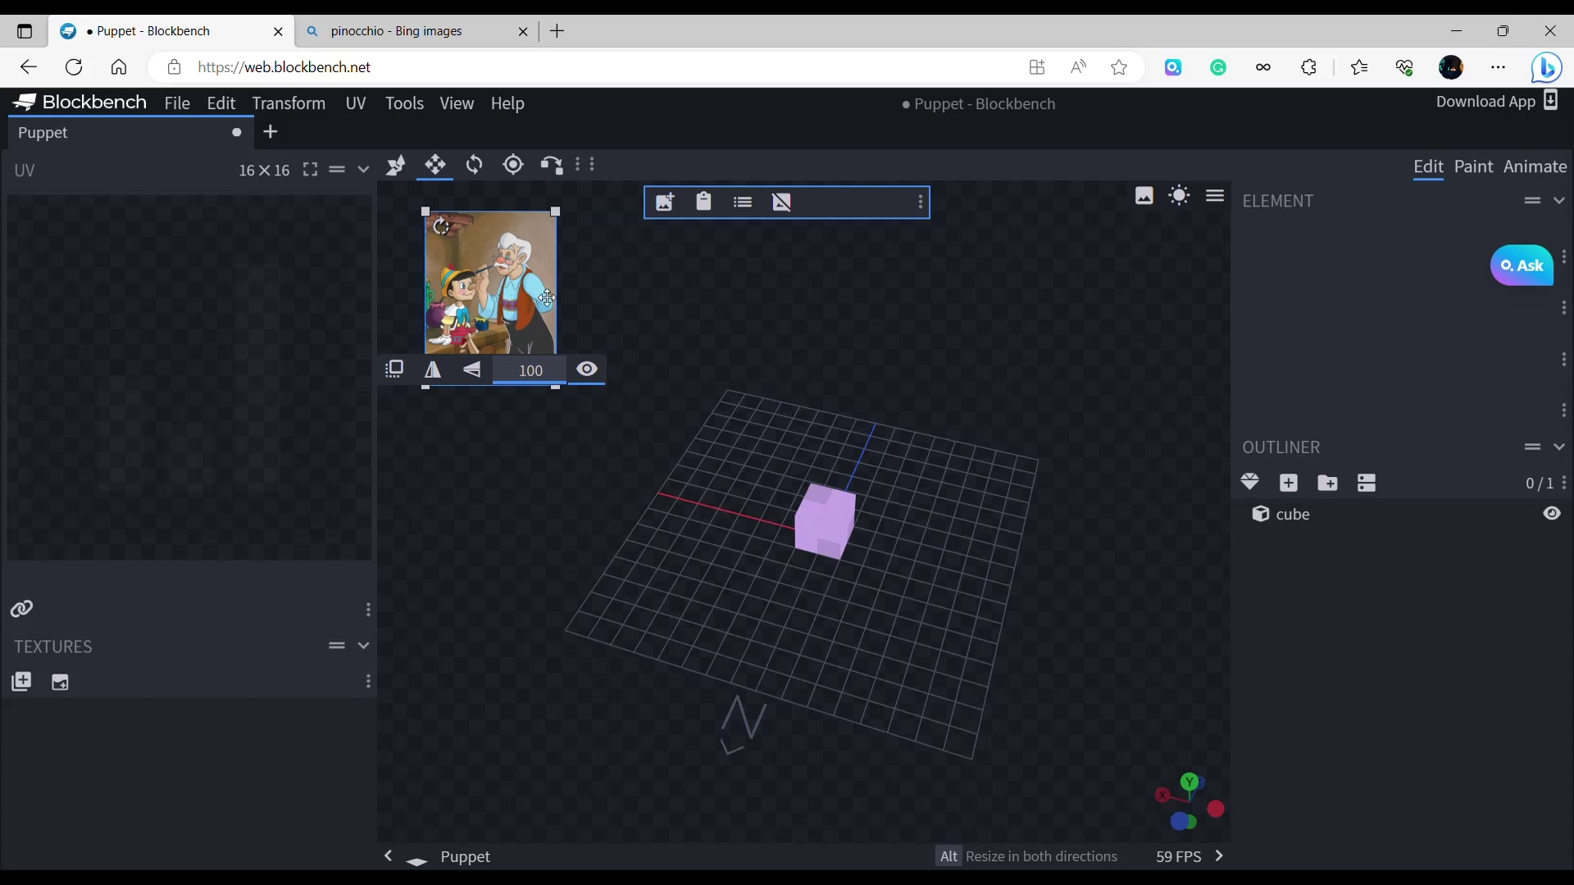
click(578, 294)
Select the cube, try enlarging it evenly to 4 × 4 × 4 and undo the resize.
drag(637, 715, 720, 647)
scroll(869, 689, up, 5)
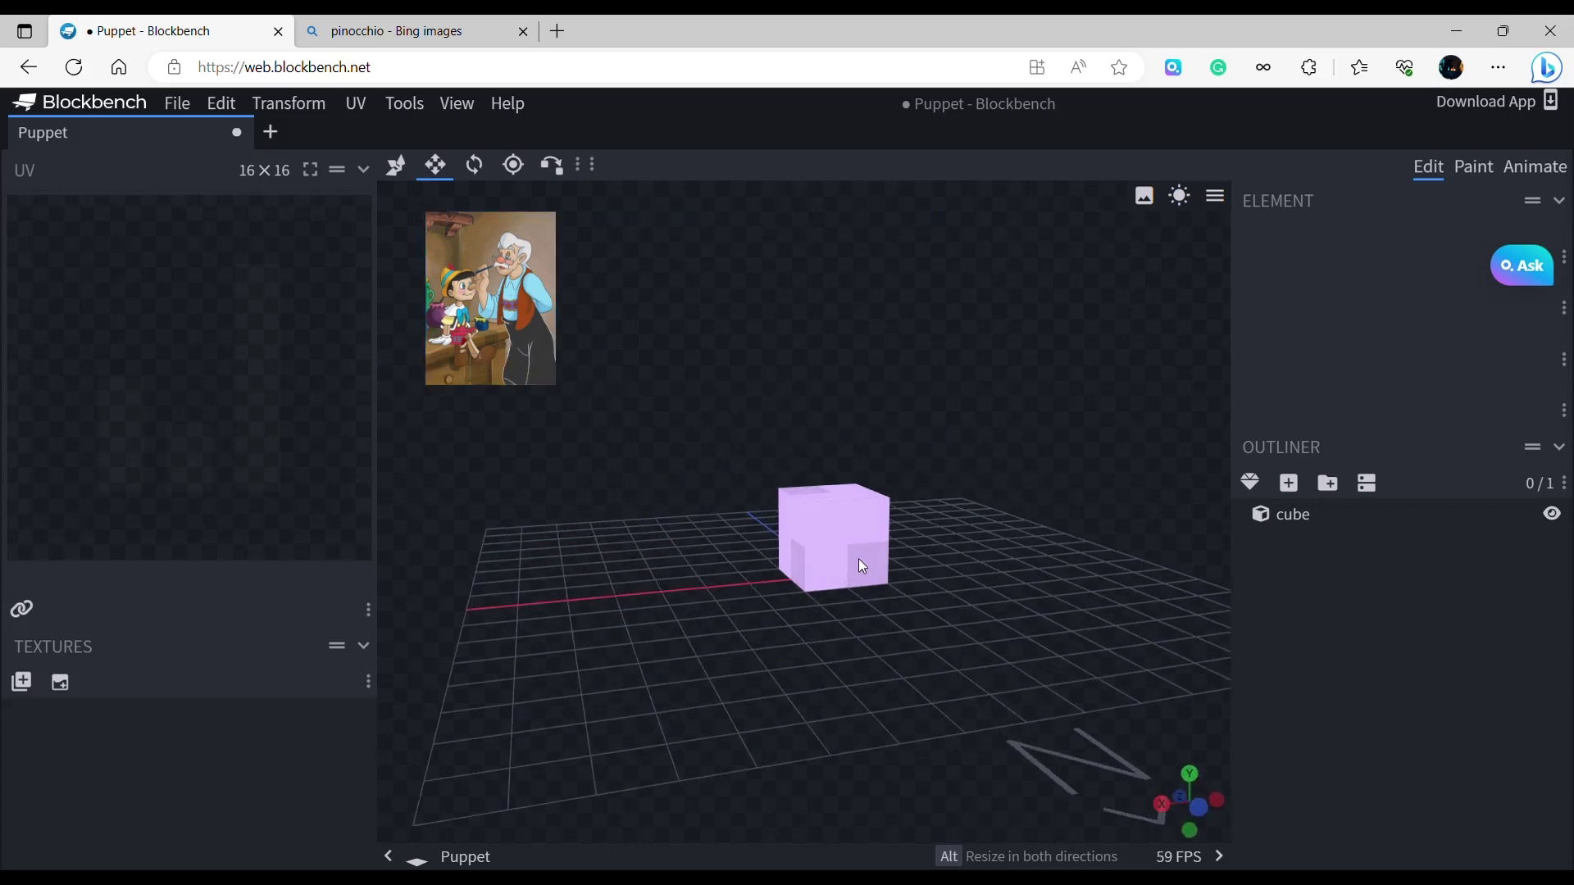
click(837, 529)
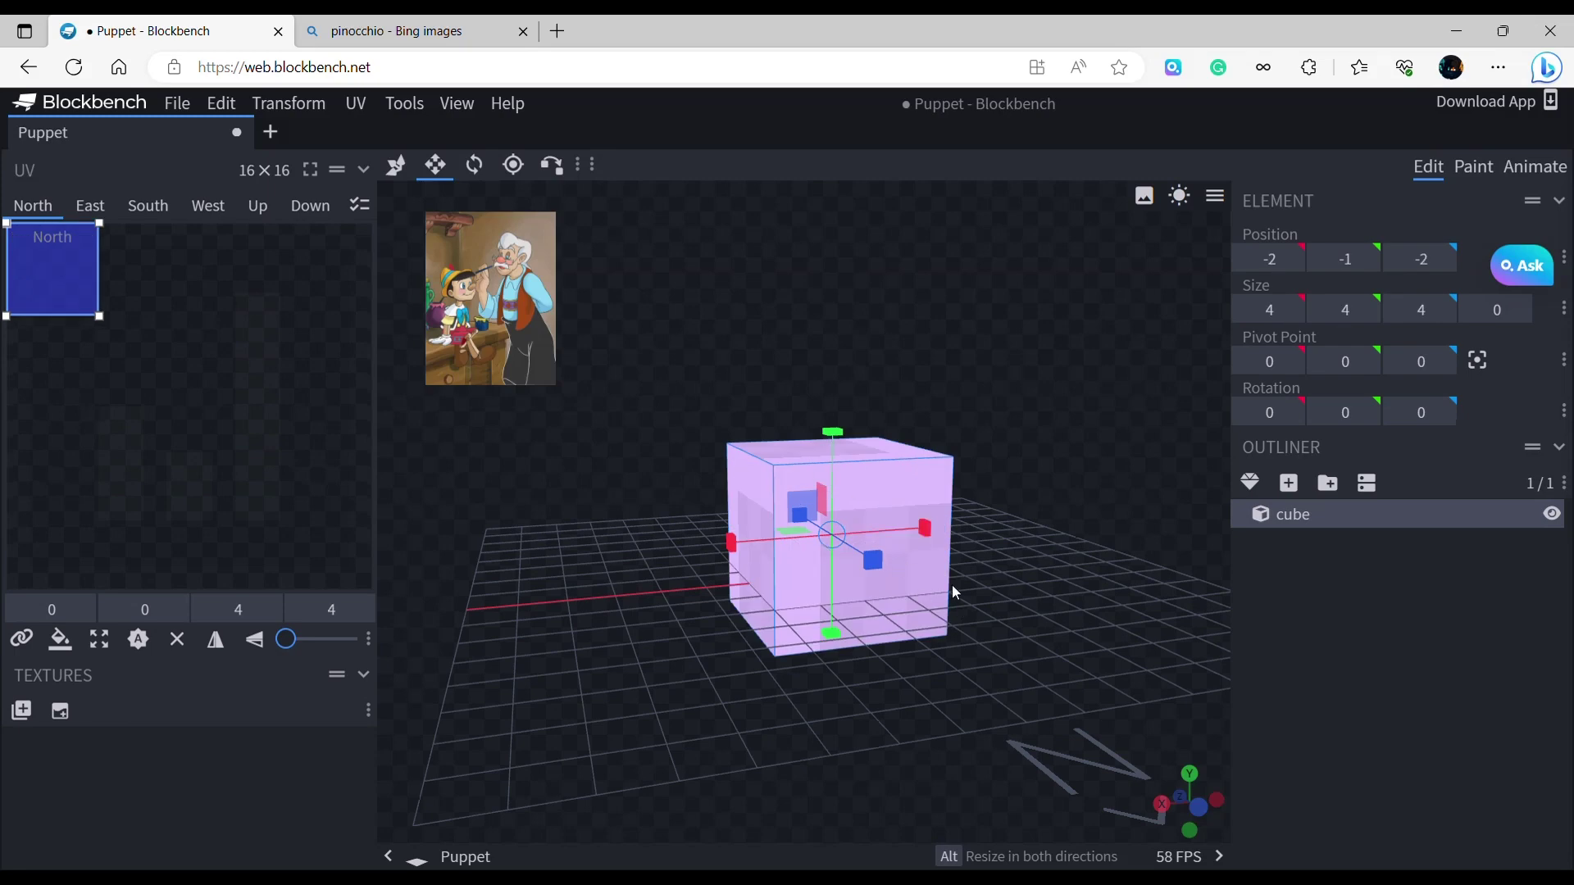
key(ctrl+z)
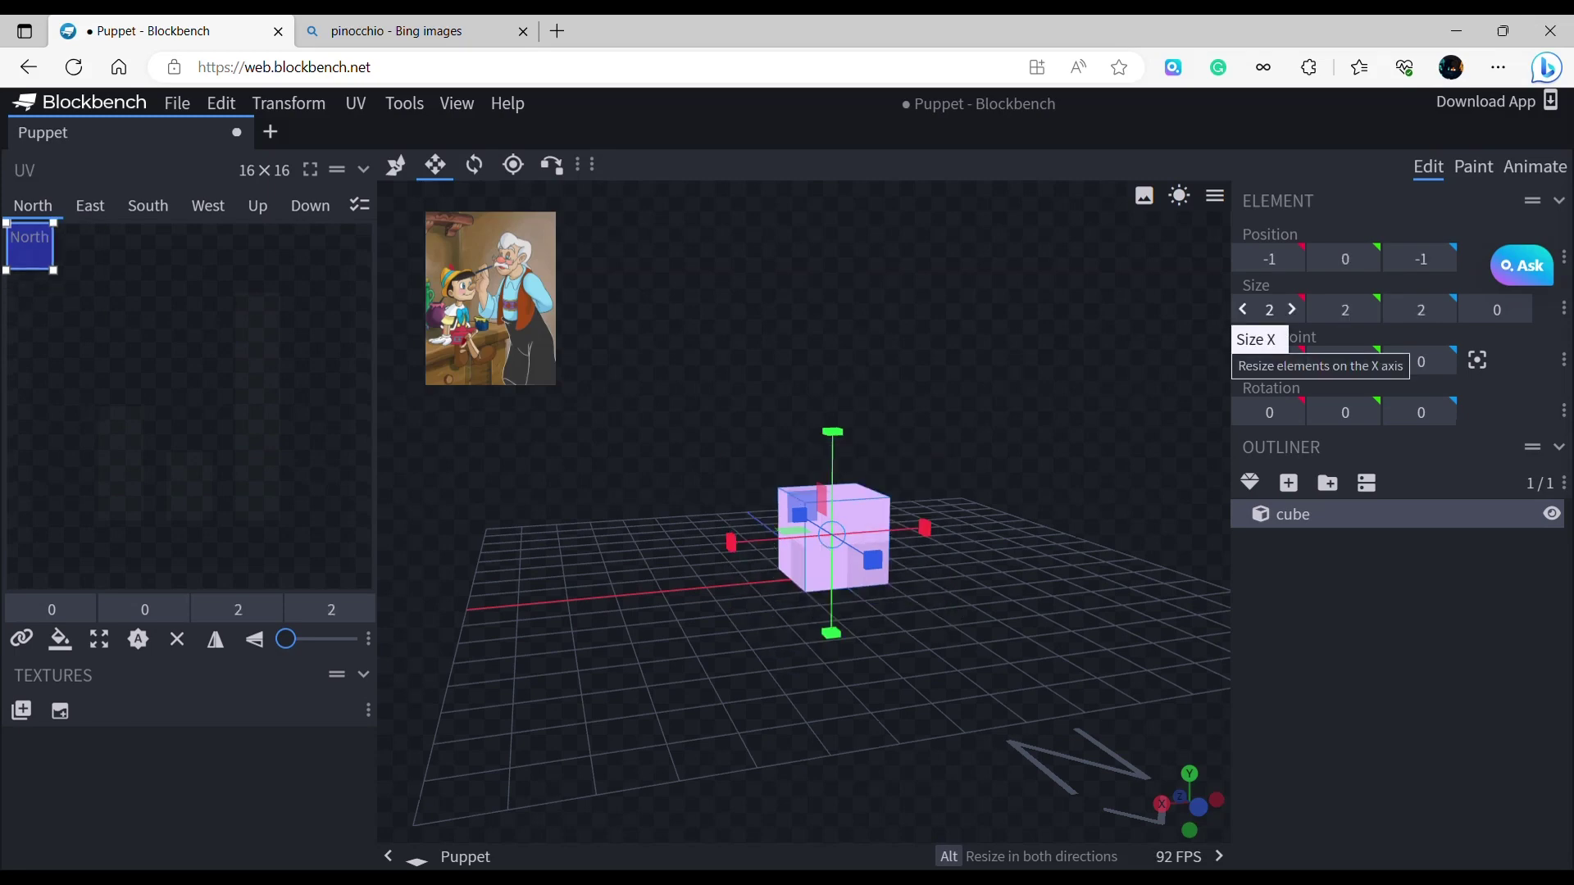
Stretch the cube along each axis to a size of 6 × 6 × 6, keeping its base on the grid.
drag(1039, 641, 963, 647)
drag(917, 545, 1099, 587)
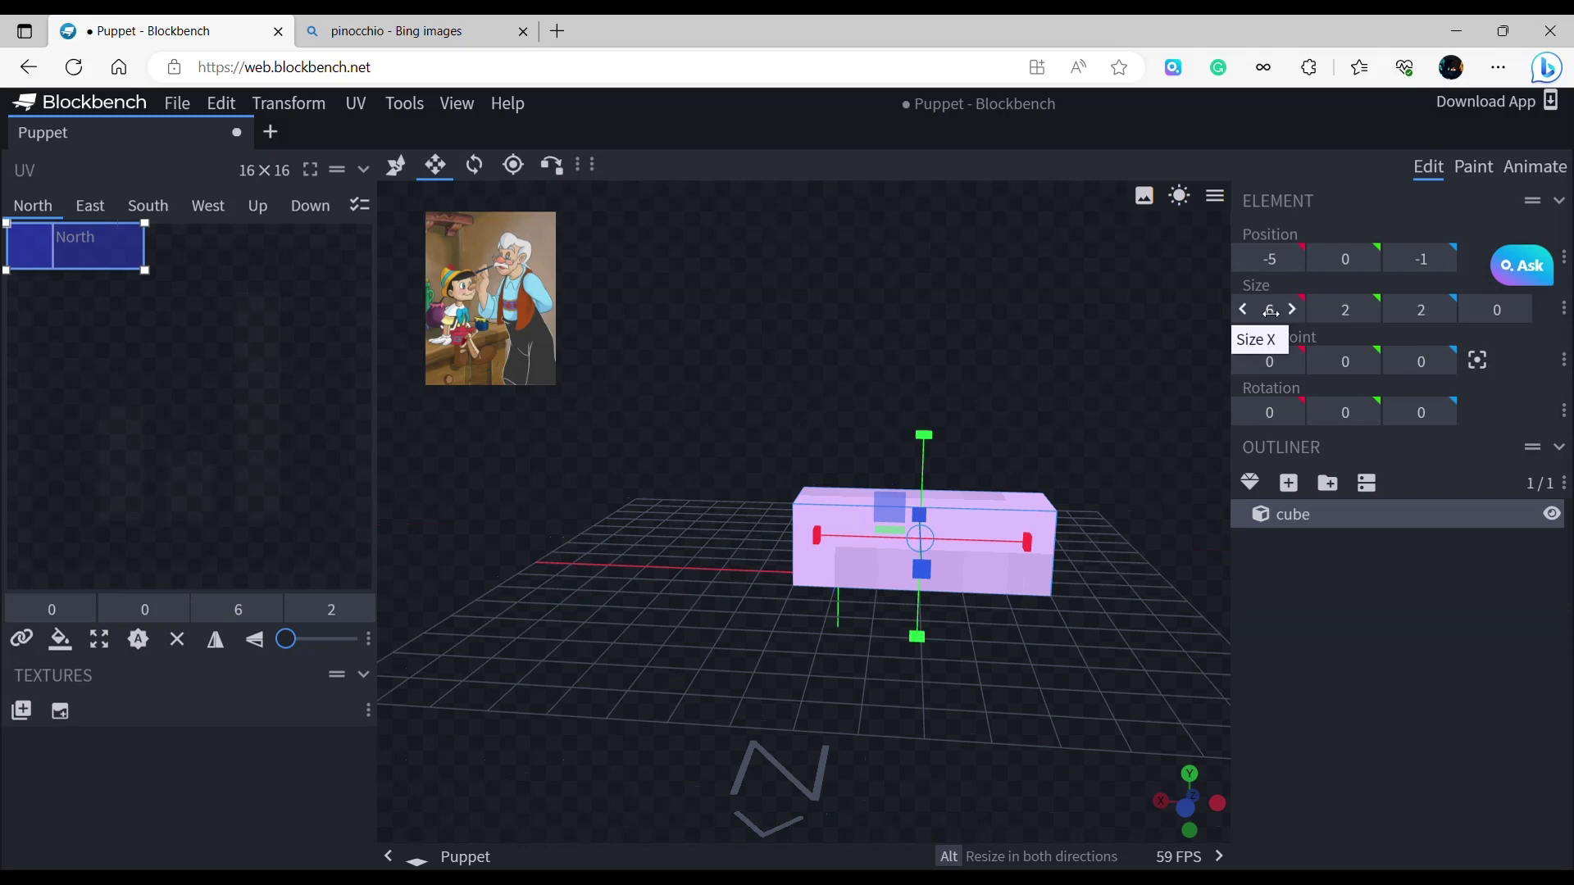
drag(1071, 642, 920, 590)
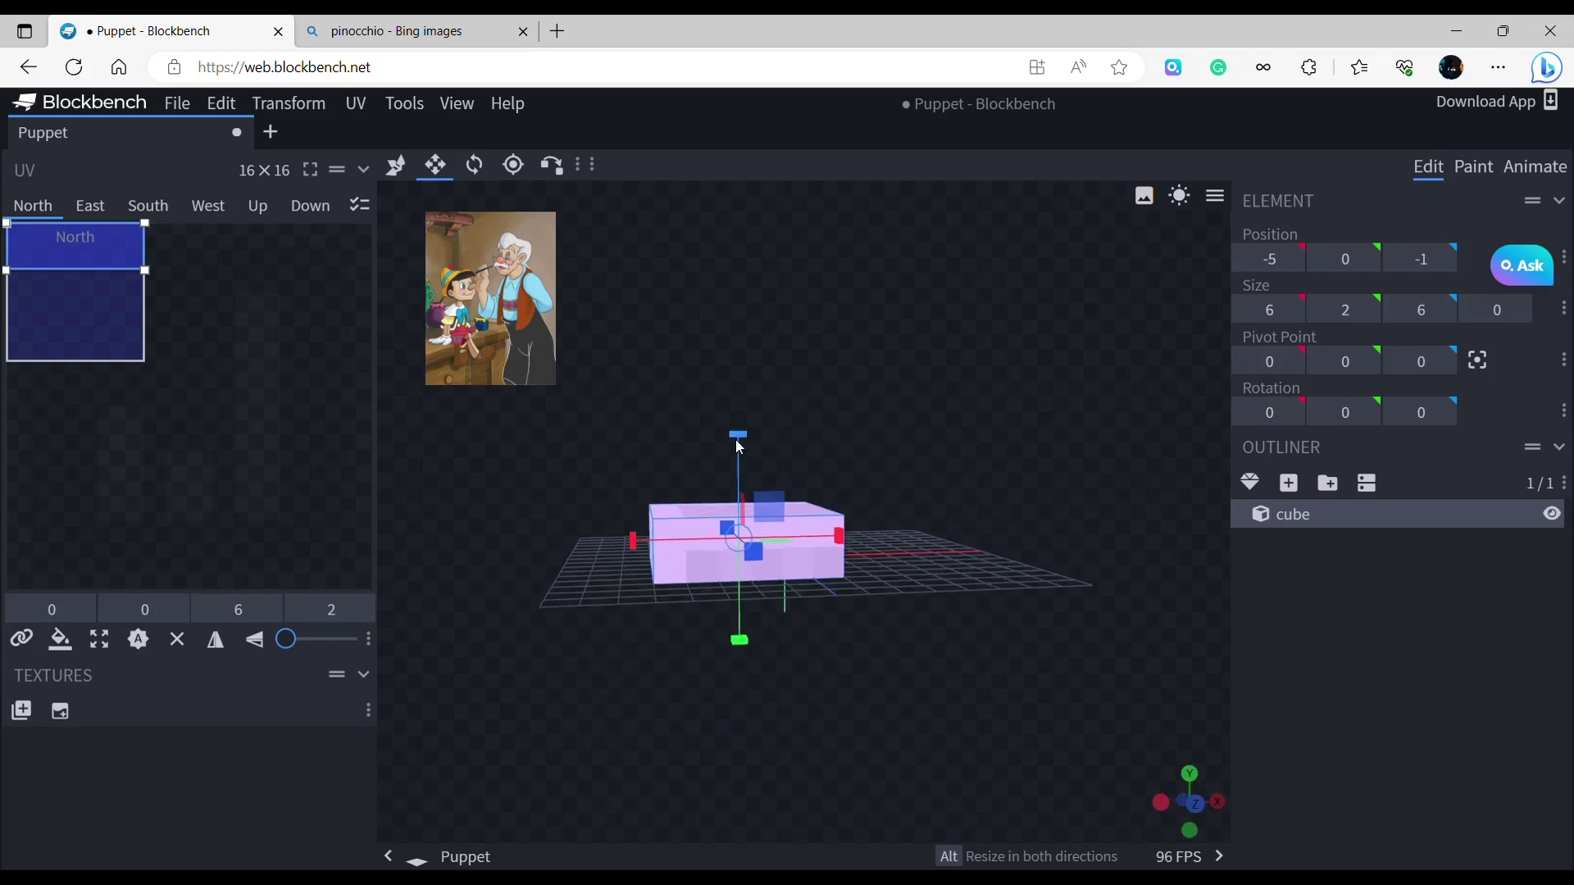
drag(738, 444, 705, 342)
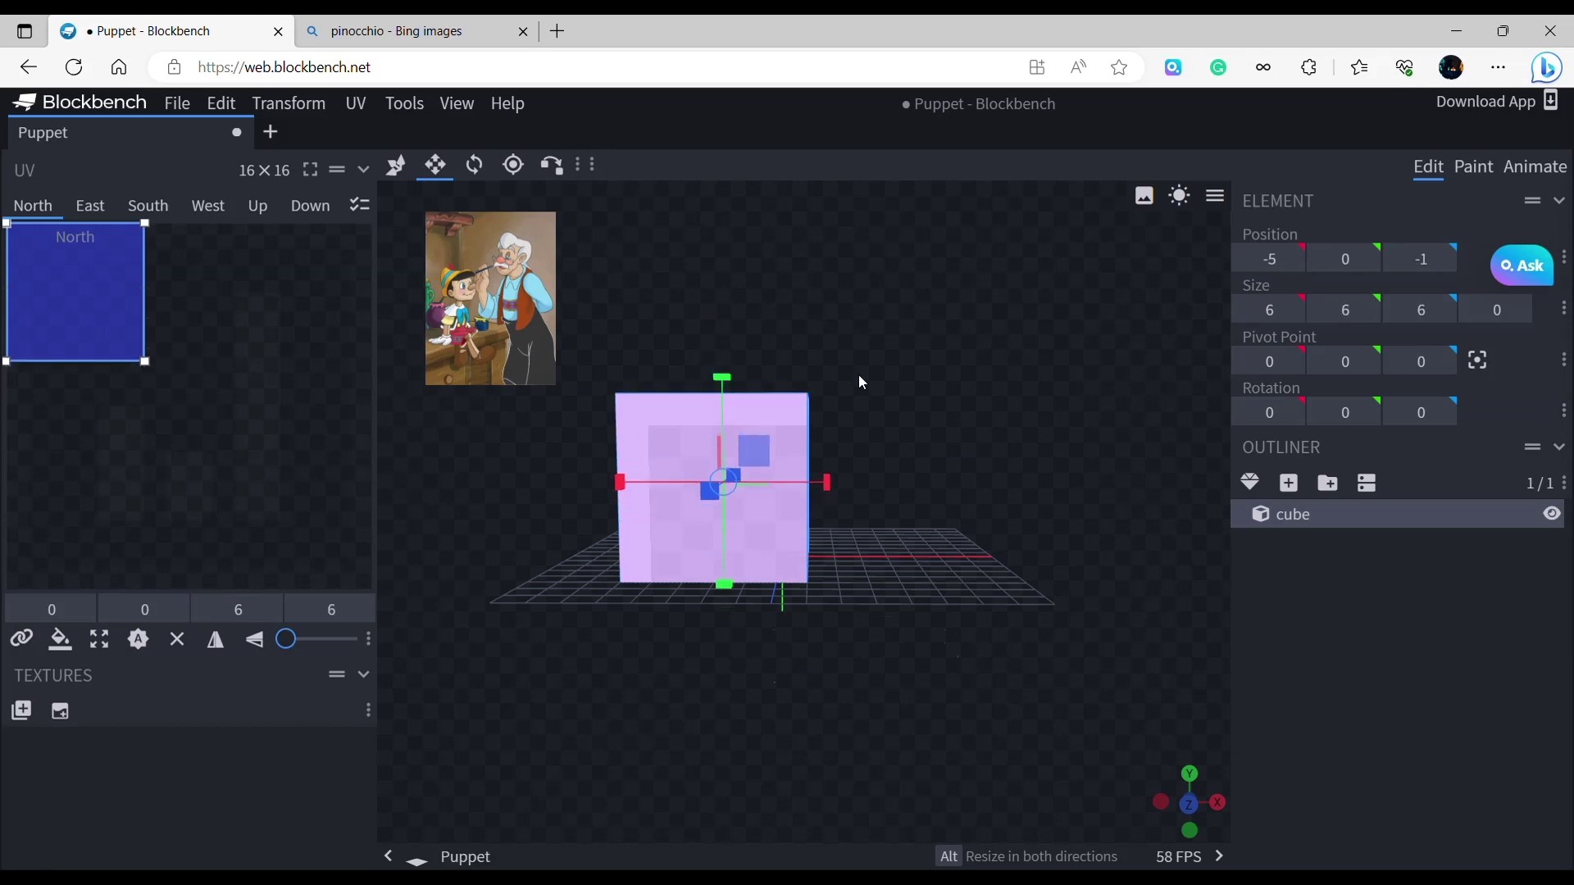
click(1326, 768)
drag(1019, 626, 655, 629)
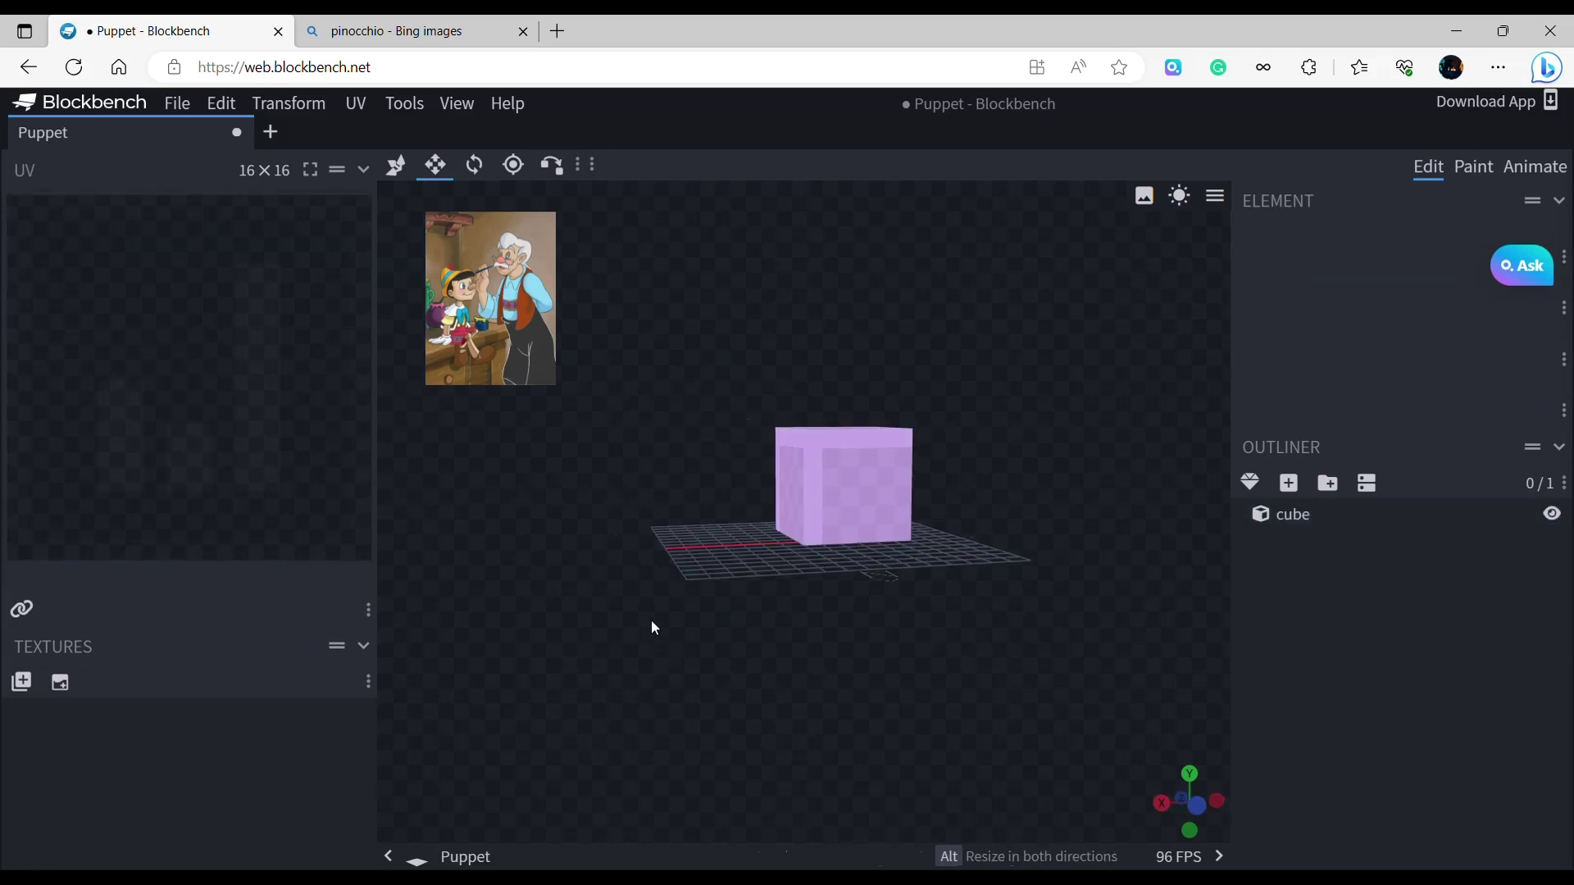
Increase the cube's X, Y and Z size to 7 each for the puppet's head.
scroll(873, 514, up, 3)
click(874, 532)
drag(874, 531, 1263, 704)
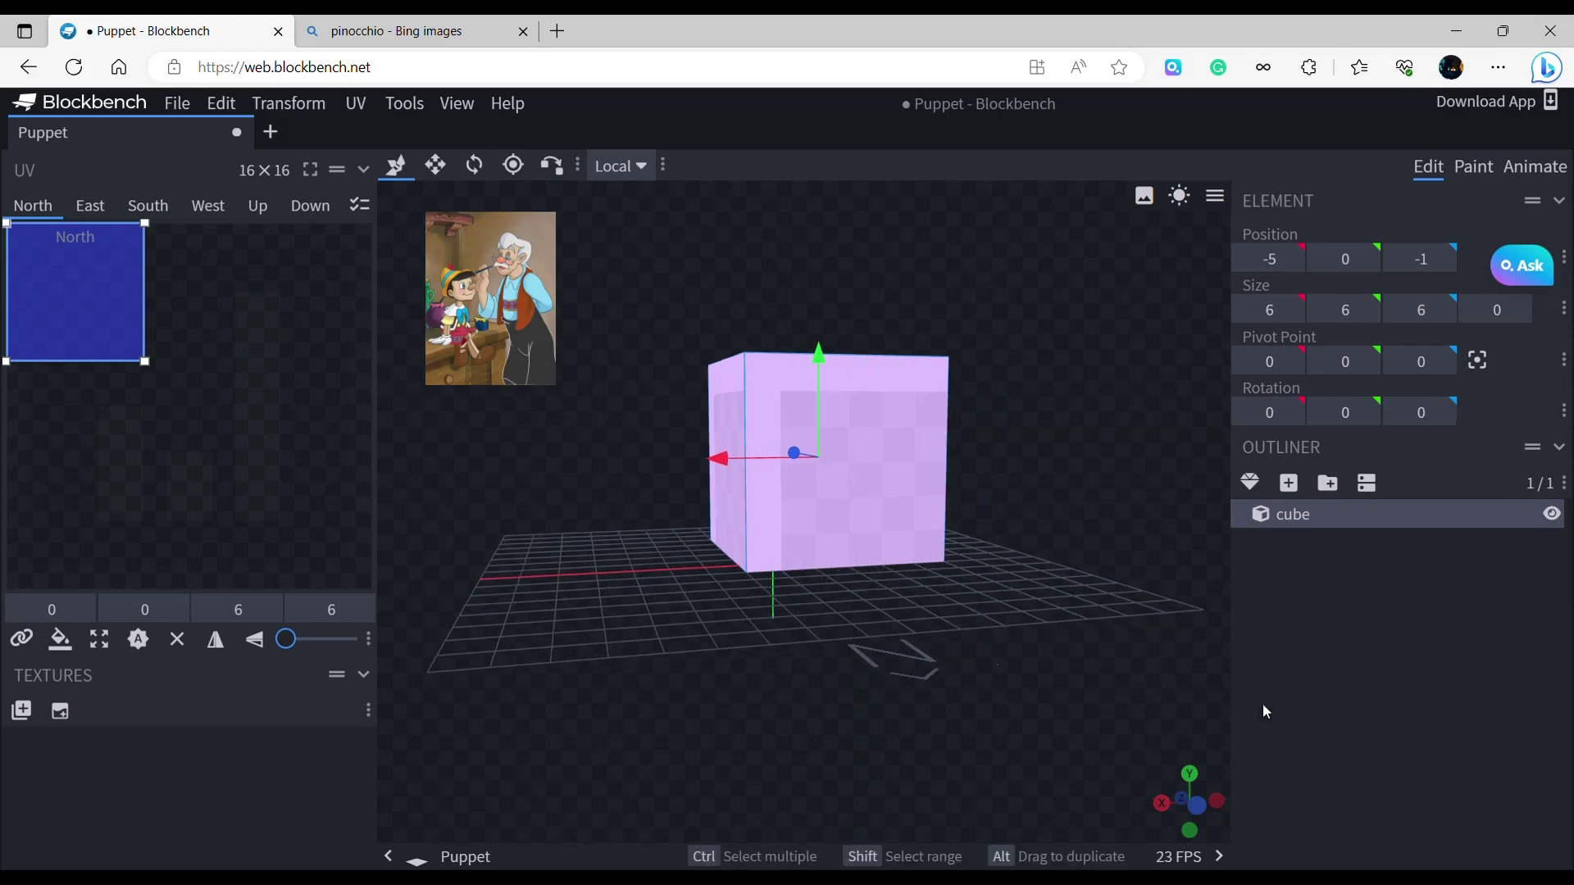
click(1263, 704)
click(853, 510)
drag(981, 508, 934, 556)
click(448, 176)
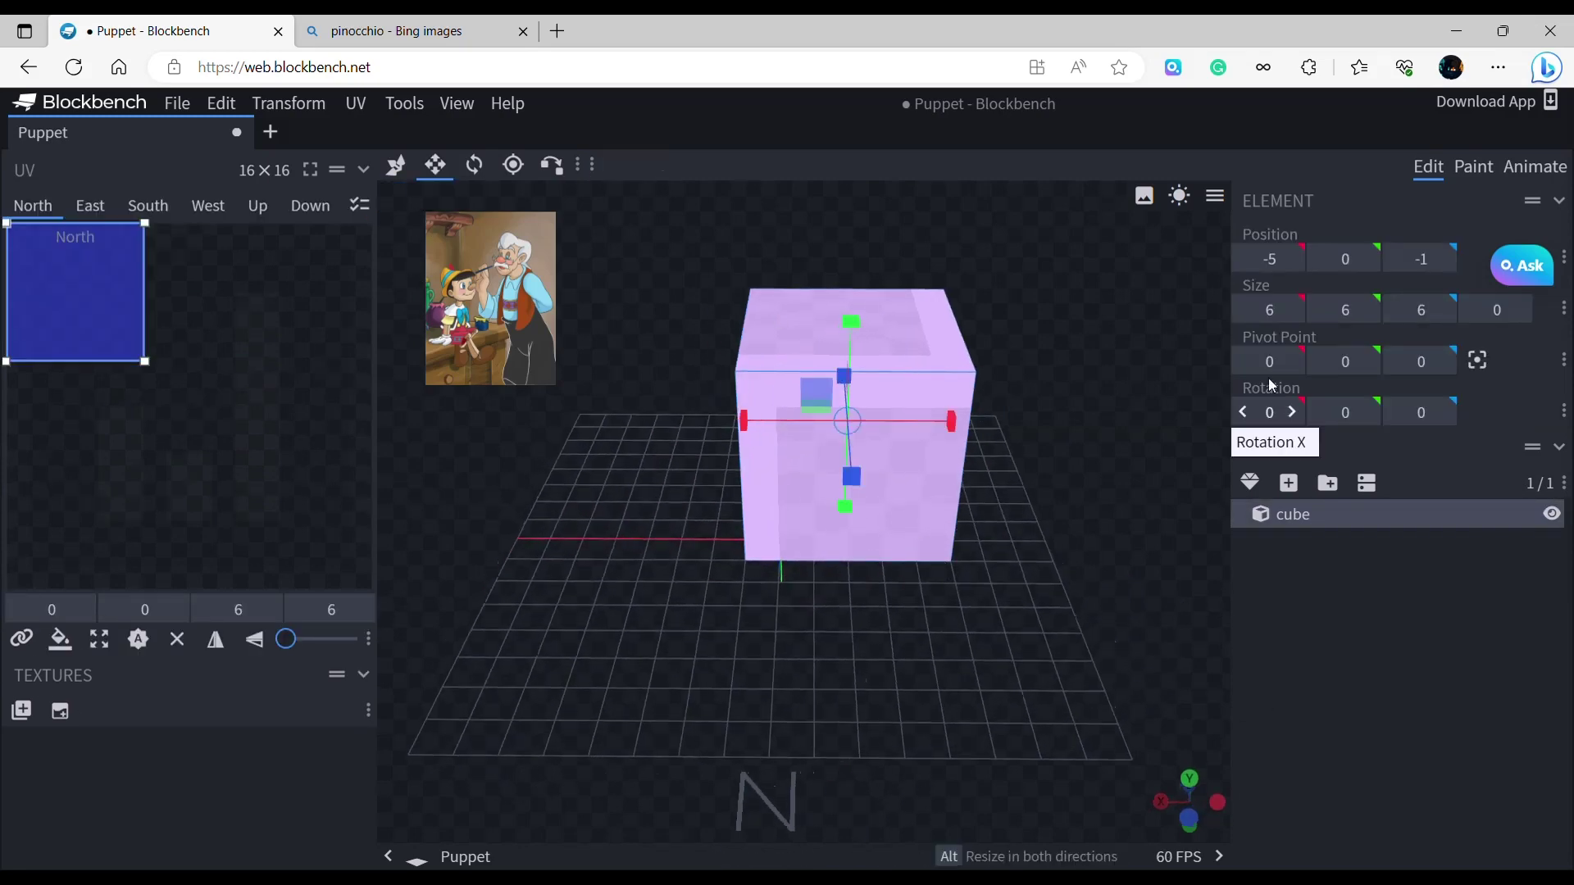
click(1292, 310)
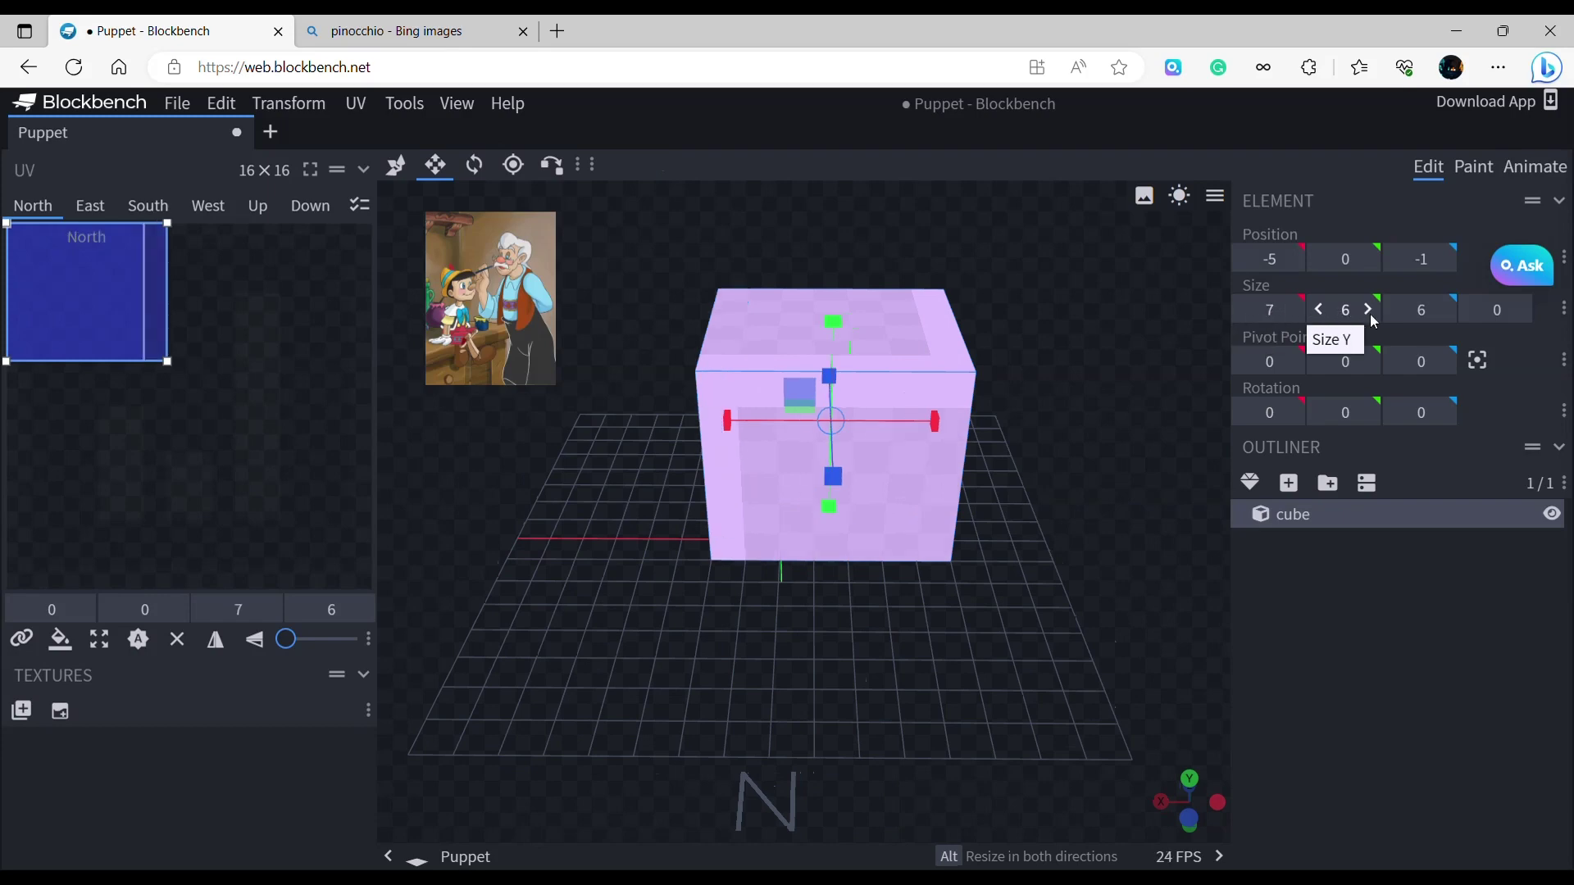
click(1368, 310)
click(1445, 310)
click(1359, 643)
Duplicate the 7 × 7 × 7 head cube in place.
drag(866, 586, 844, 623)
scroll(845, 623, up, 3)
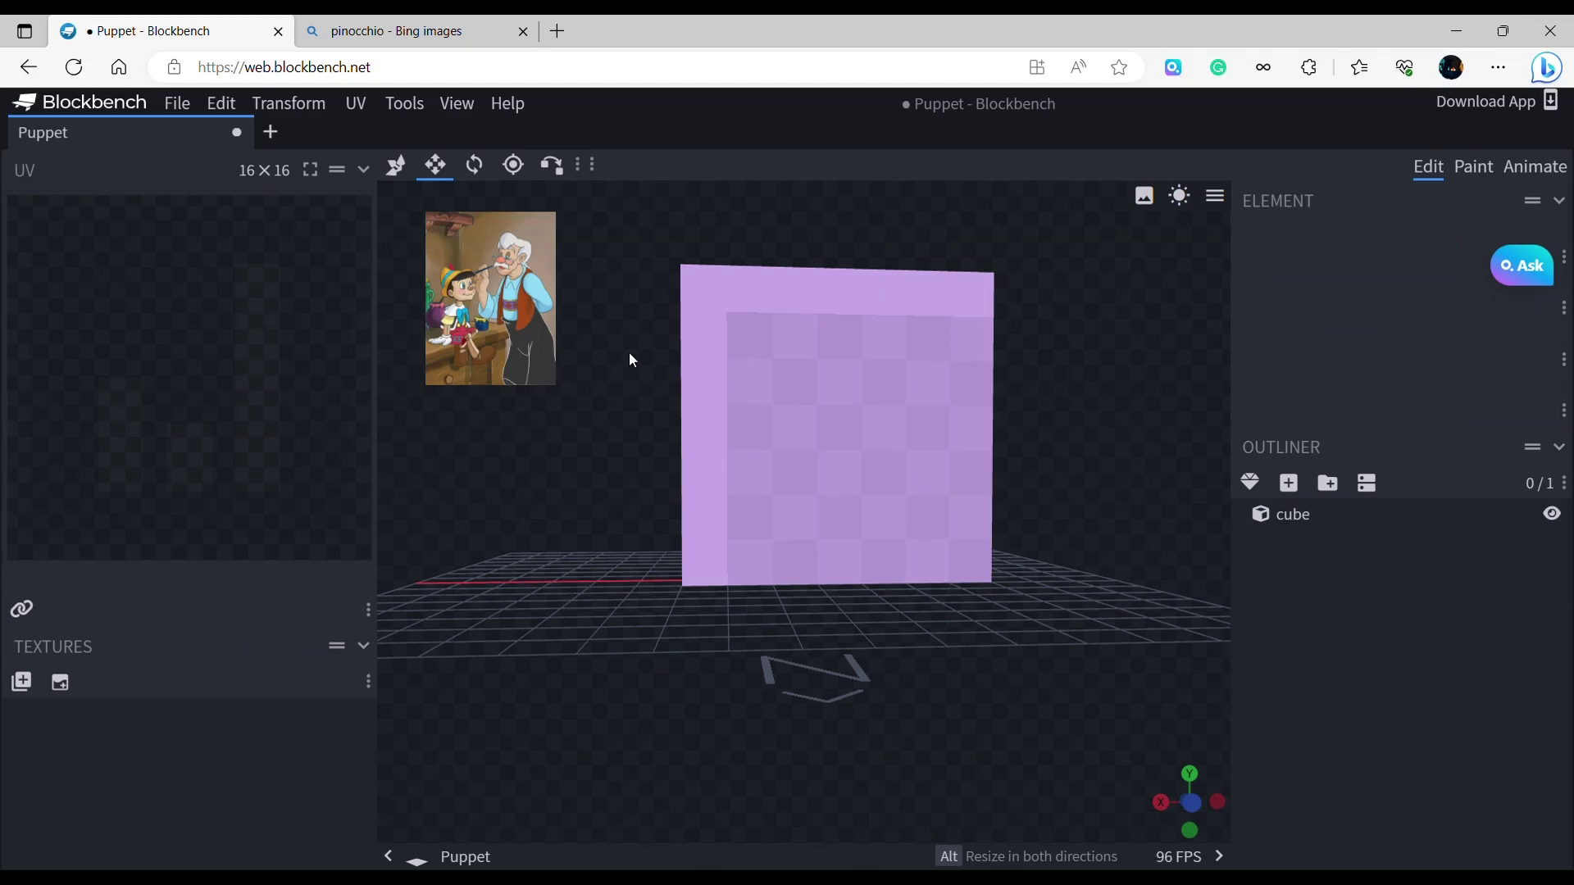
drag(628, 351, 689, 381)
click(795, 479)
drag(1136, 678, 1048, 680)
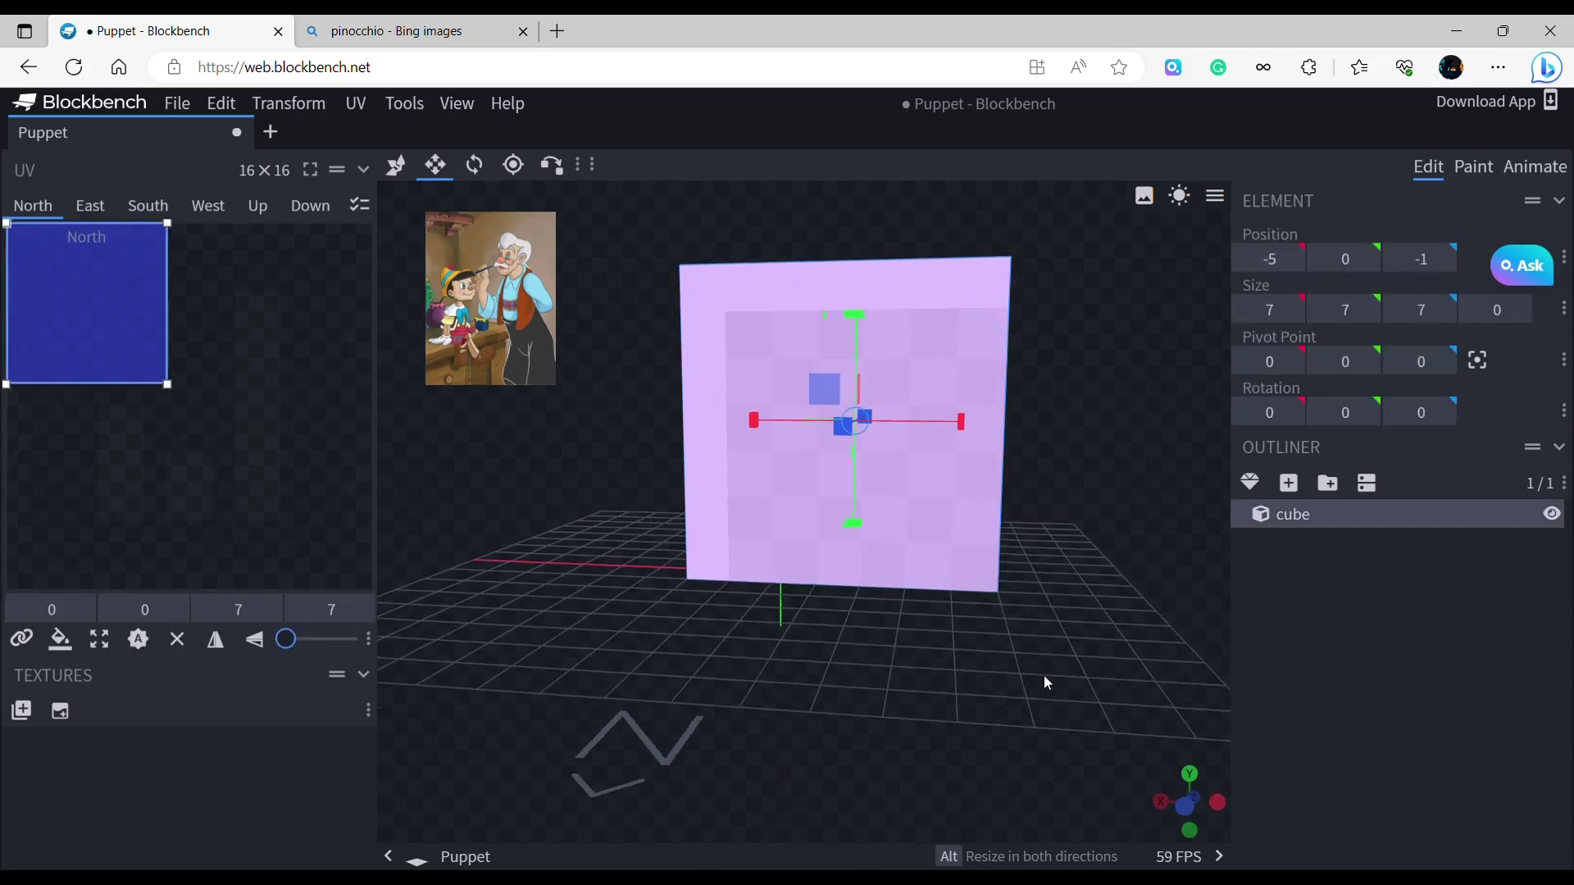
right_click(1045, 677)
click(1074, 680)
scroll(830, 649, down, 3)
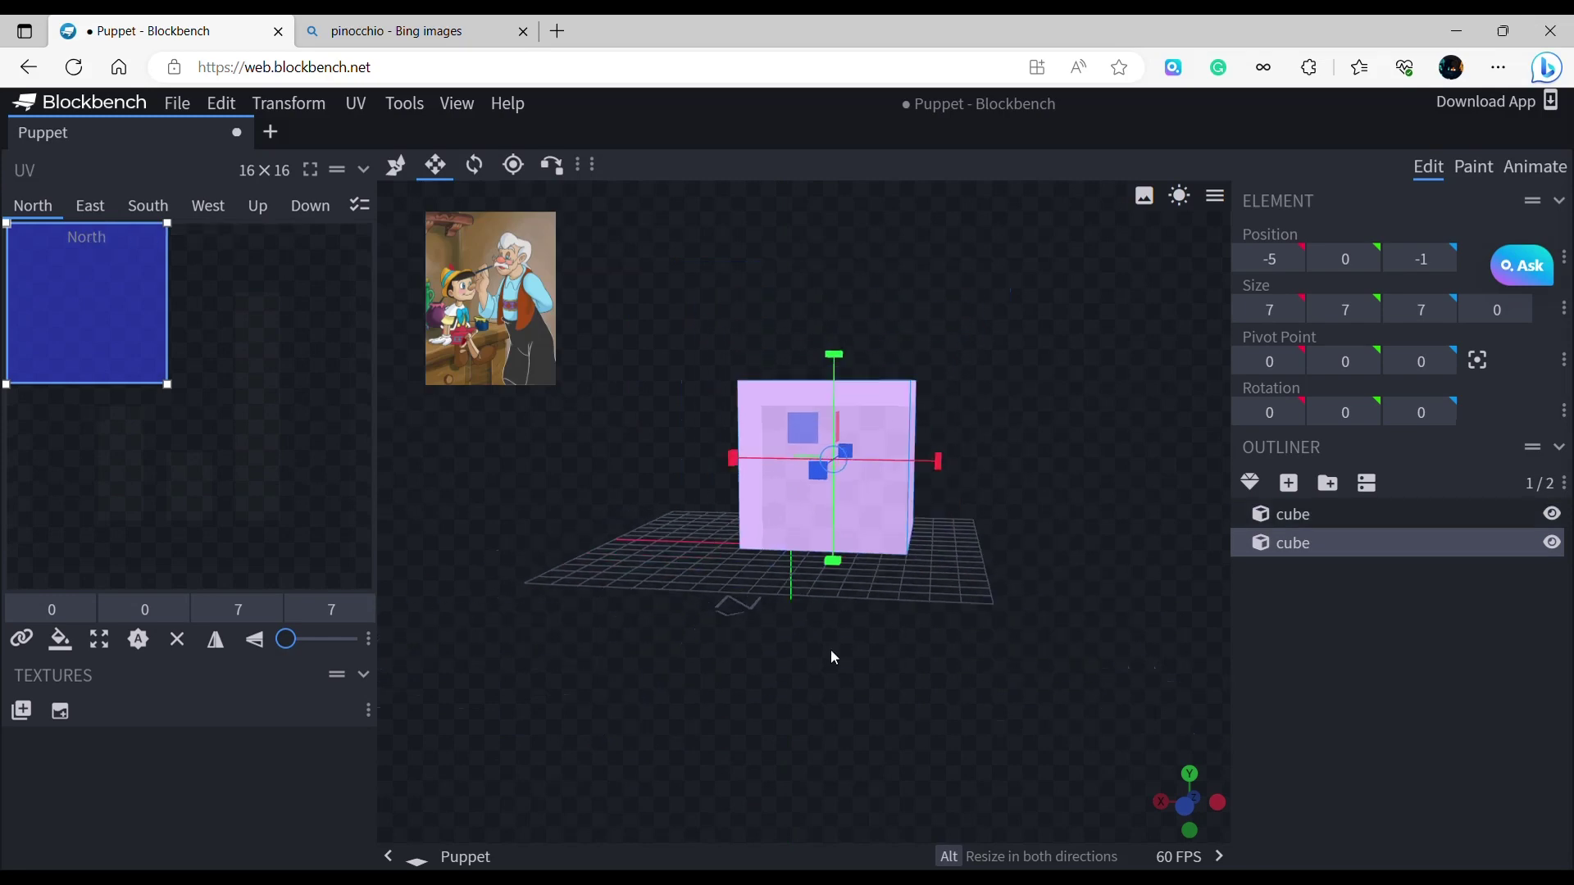
Resize the copied cube to 3 units deep so that it projects from the head's front face at Z -4.
drag(730, 682, 974, 676)
drag(648, 473, 908, 588)
scroll(779, 386, up, 3)
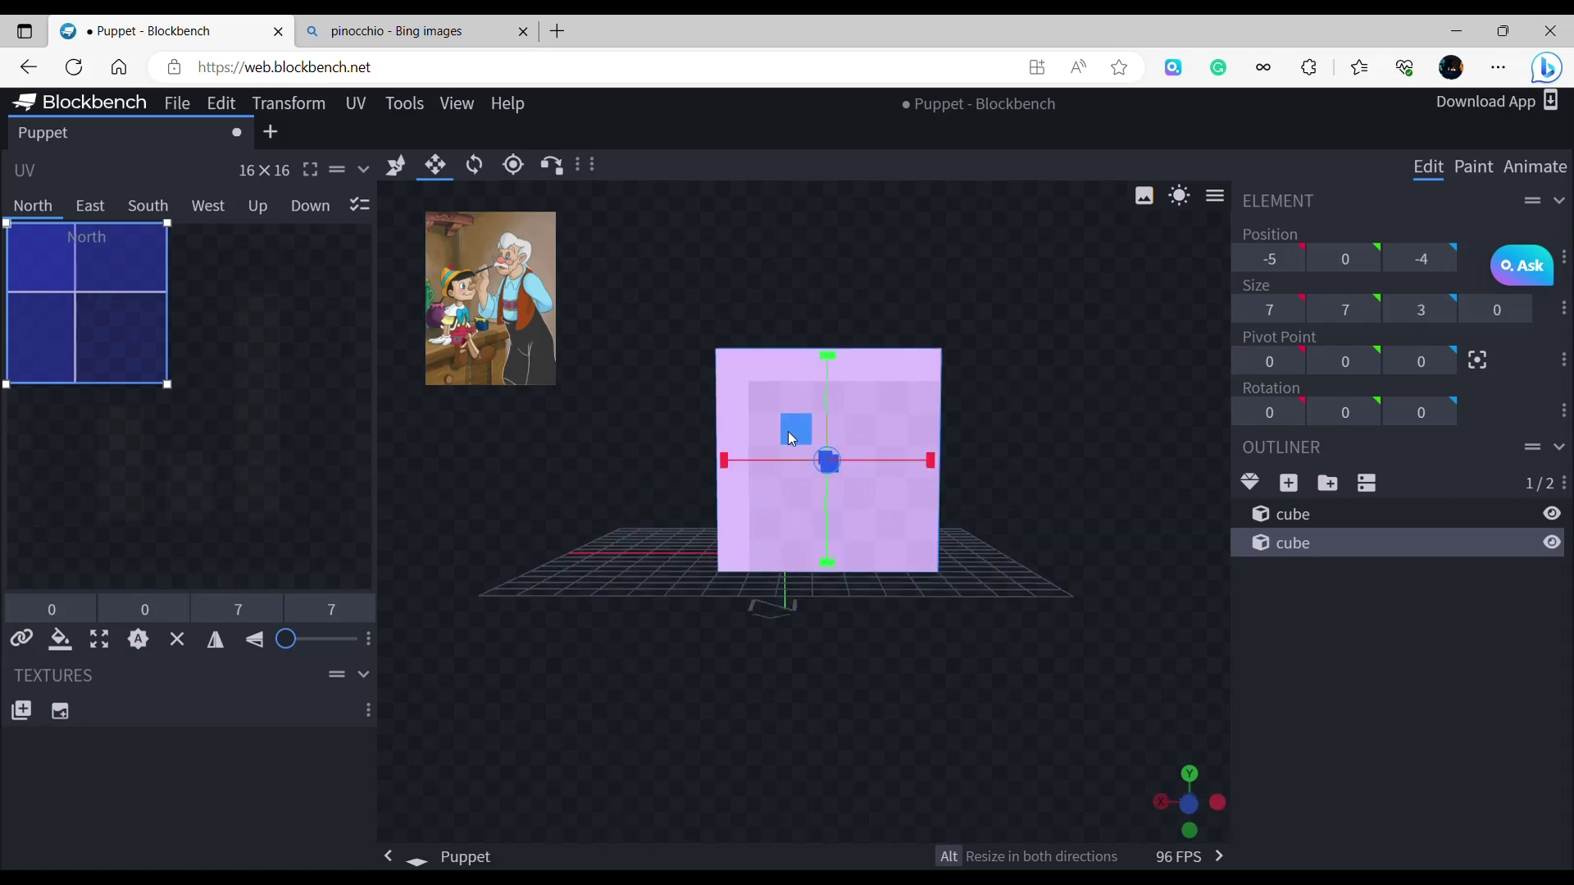
Scale the projecting cube's width and height evenly to 2 × 2, keeping its depth of 3, to form the nose.
drag(789, 431, 859, 454)
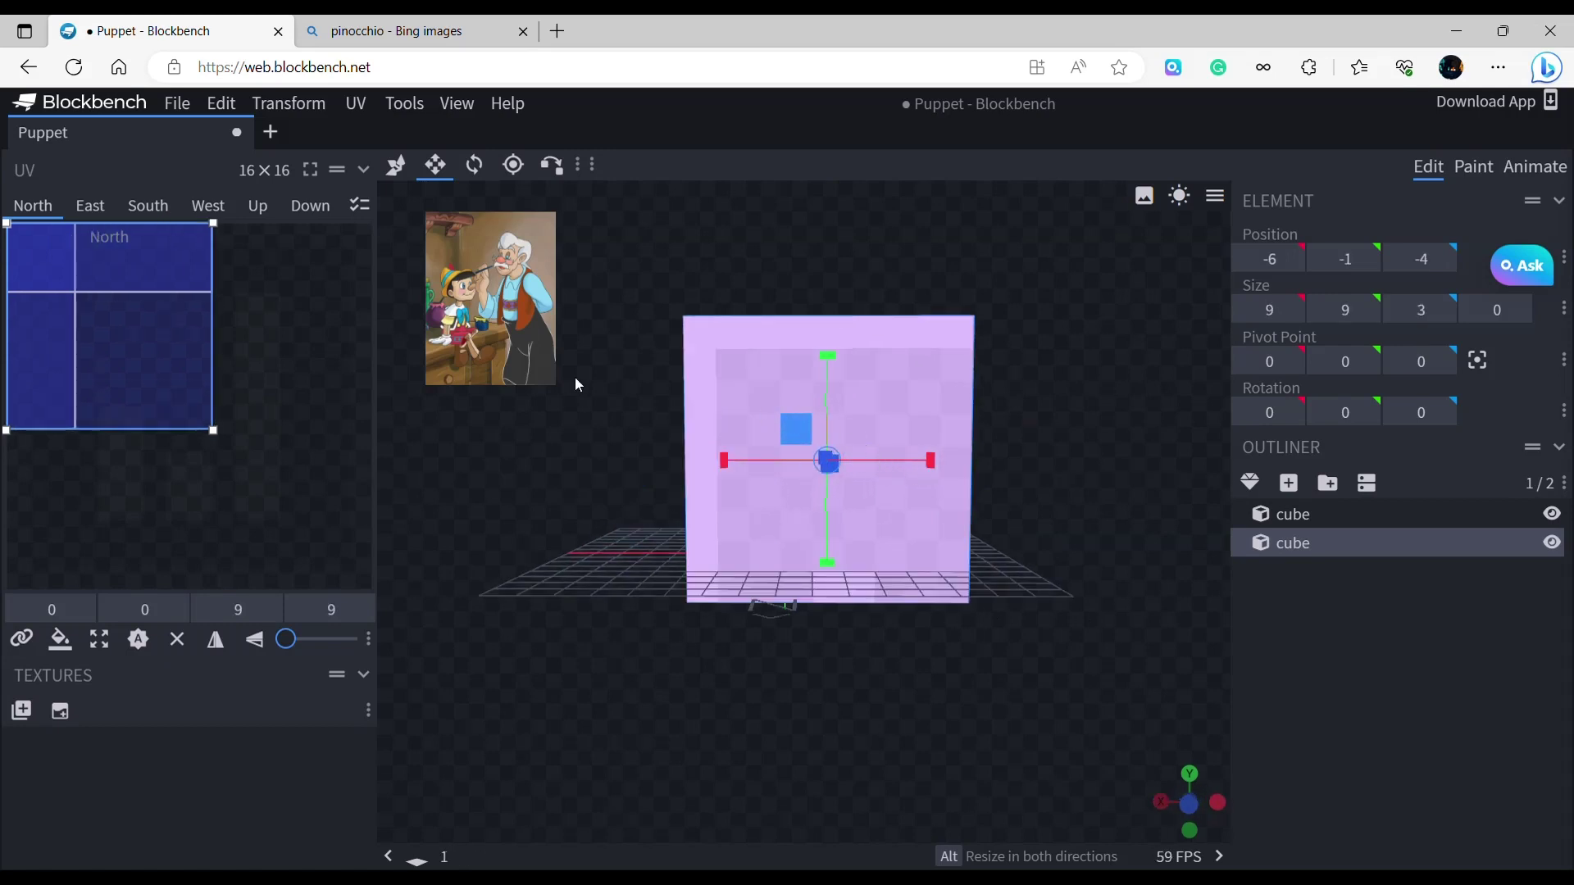
drag(830, 452, 629, 394)
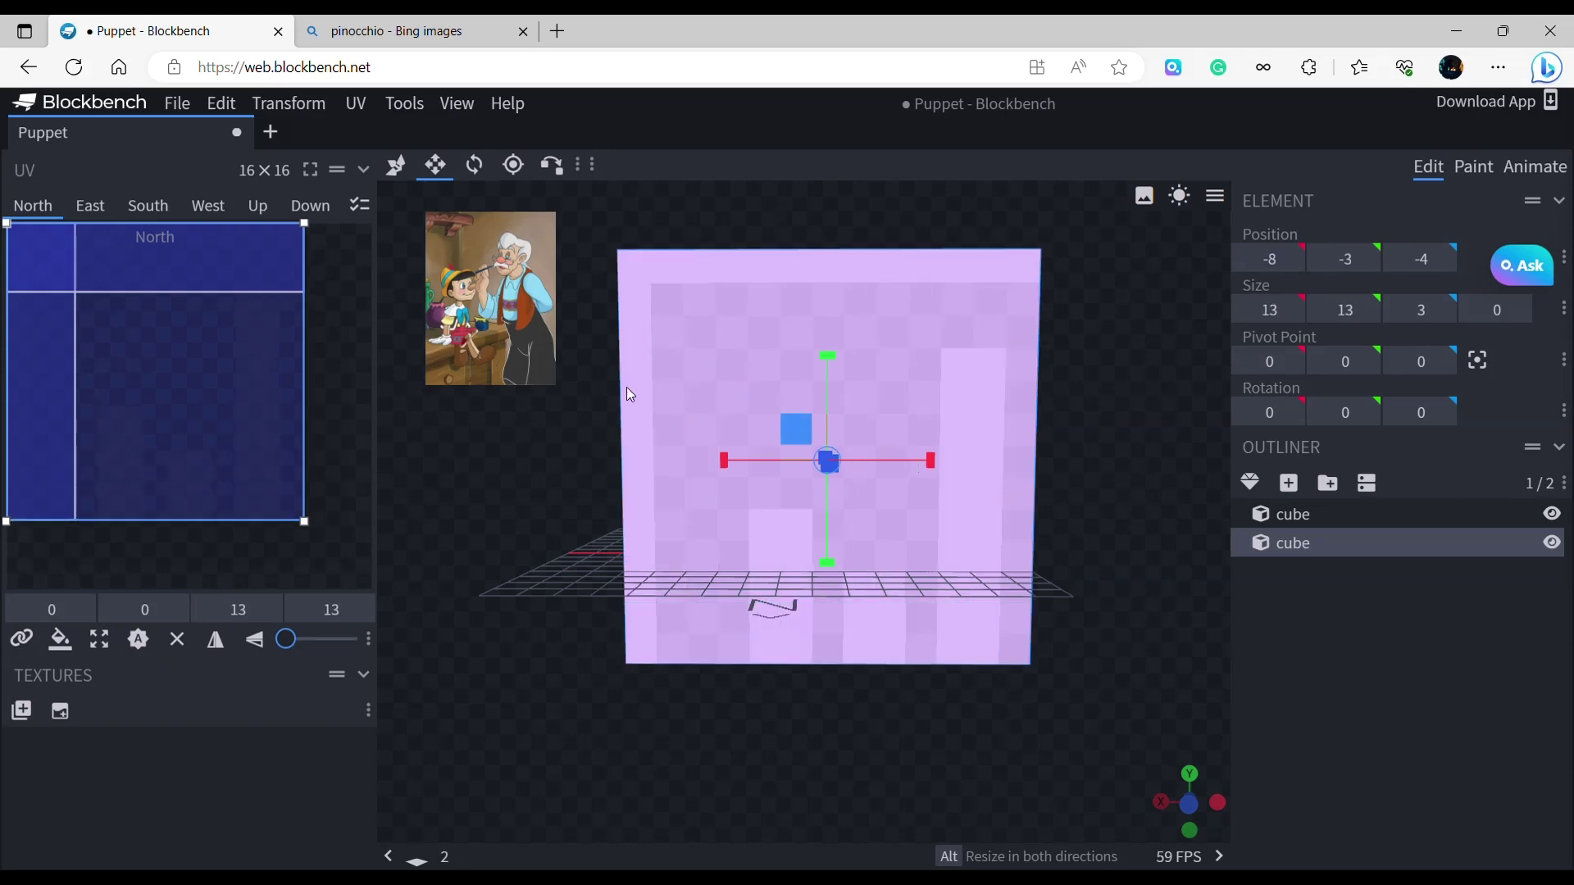
drag(481, 361, 962, 469)
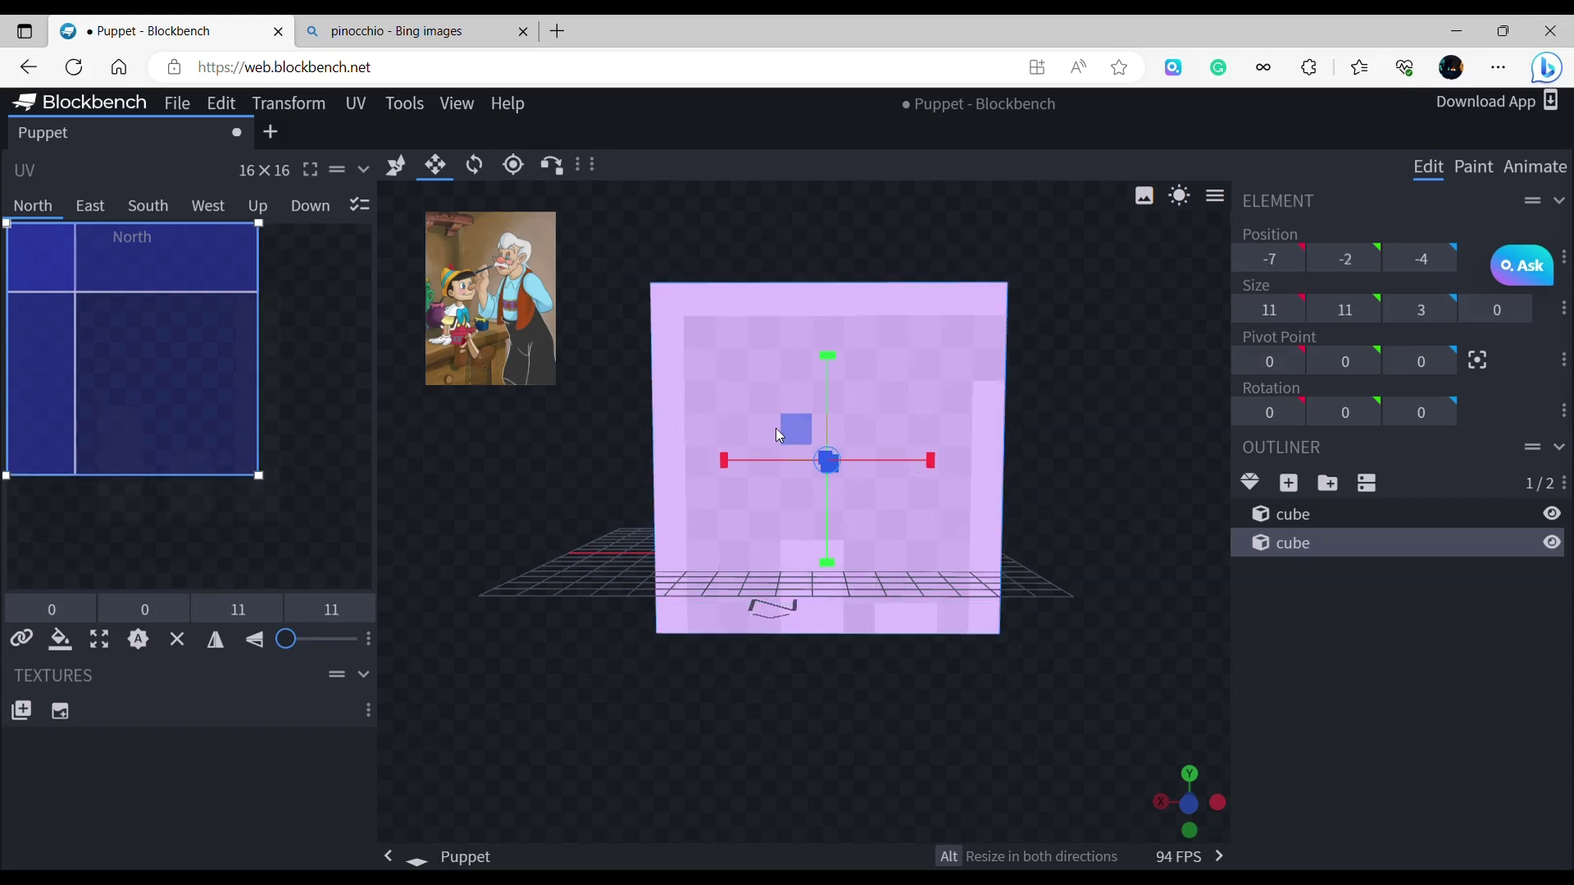
drag(927, 458, 843, 556)
drag(917, 637, 902, 504)
drag(772, 696, 722, 702)
Move the nose cube to X -2.5 and Y 1.7, centring it on the head's front face.
click(396, 165)
scroll(756, 682, up, 5)
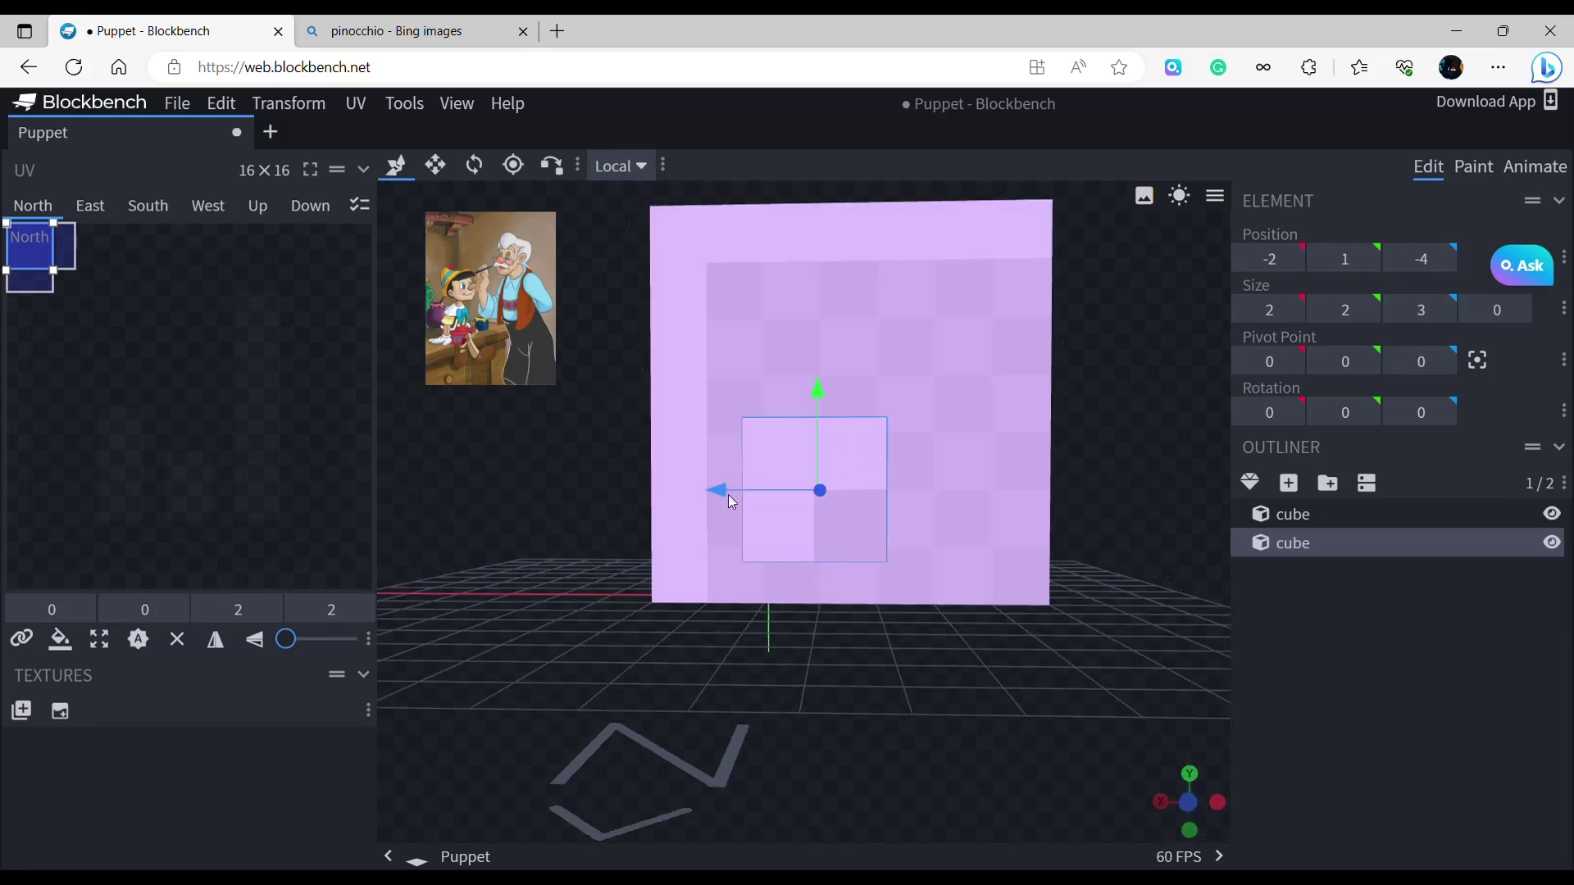
drag(729, 497, 759, 495)
drag(833, 429, 842, 400)
drag(779, 480, 787, 480)
drag(848, 408, 848, 372)
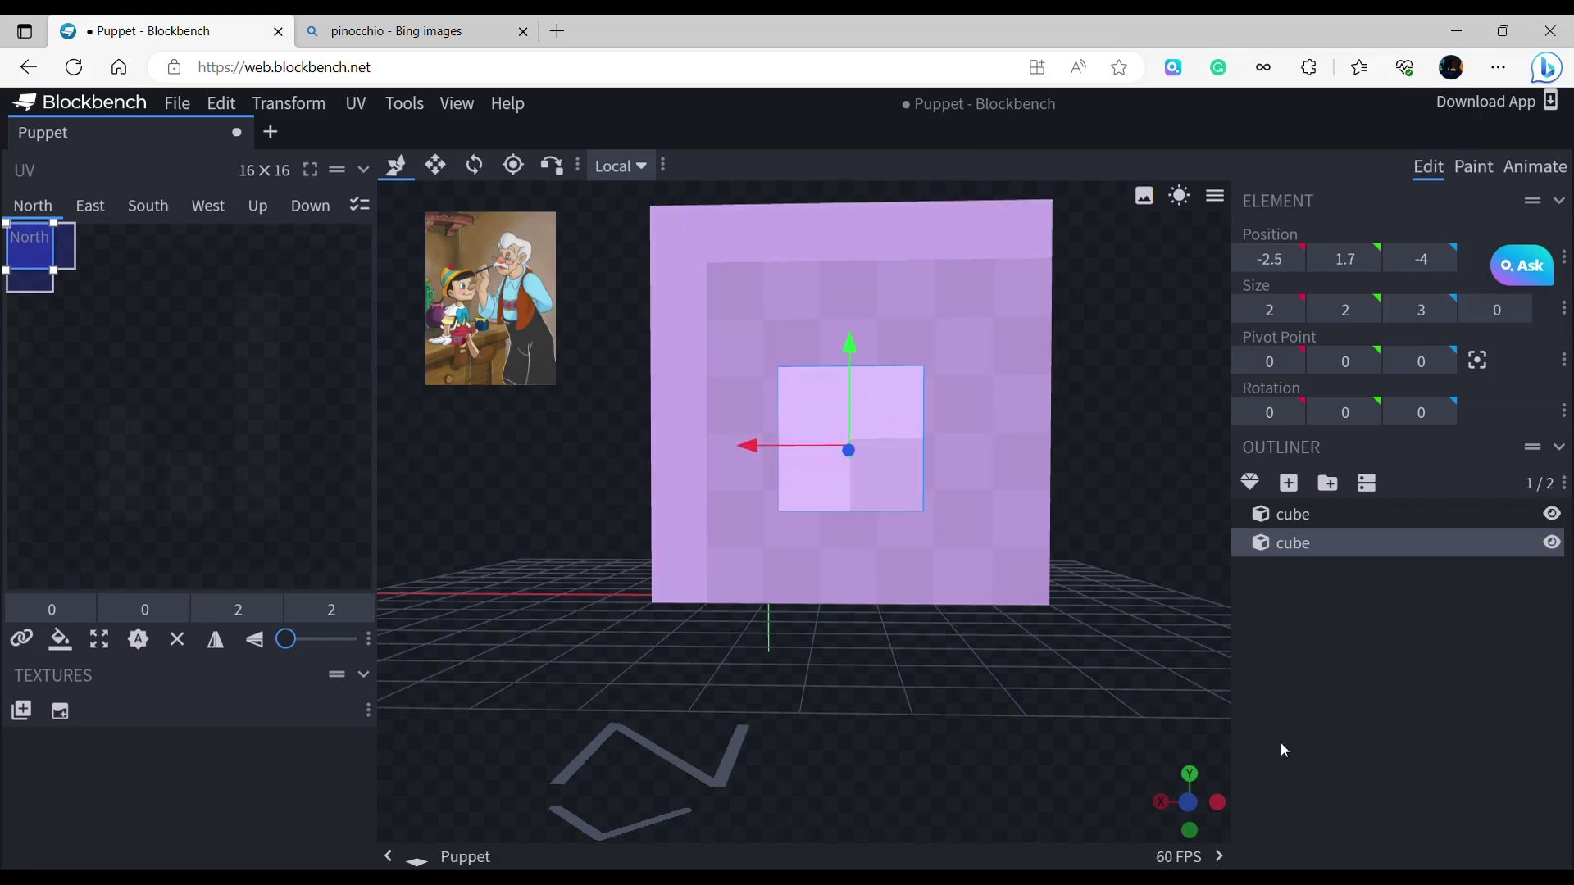
click(1280, 741)
Delete the Pinocchio reference image from the viewport.
scroll(846, 708, down, 5)
drag(849, 715, 967, 661)
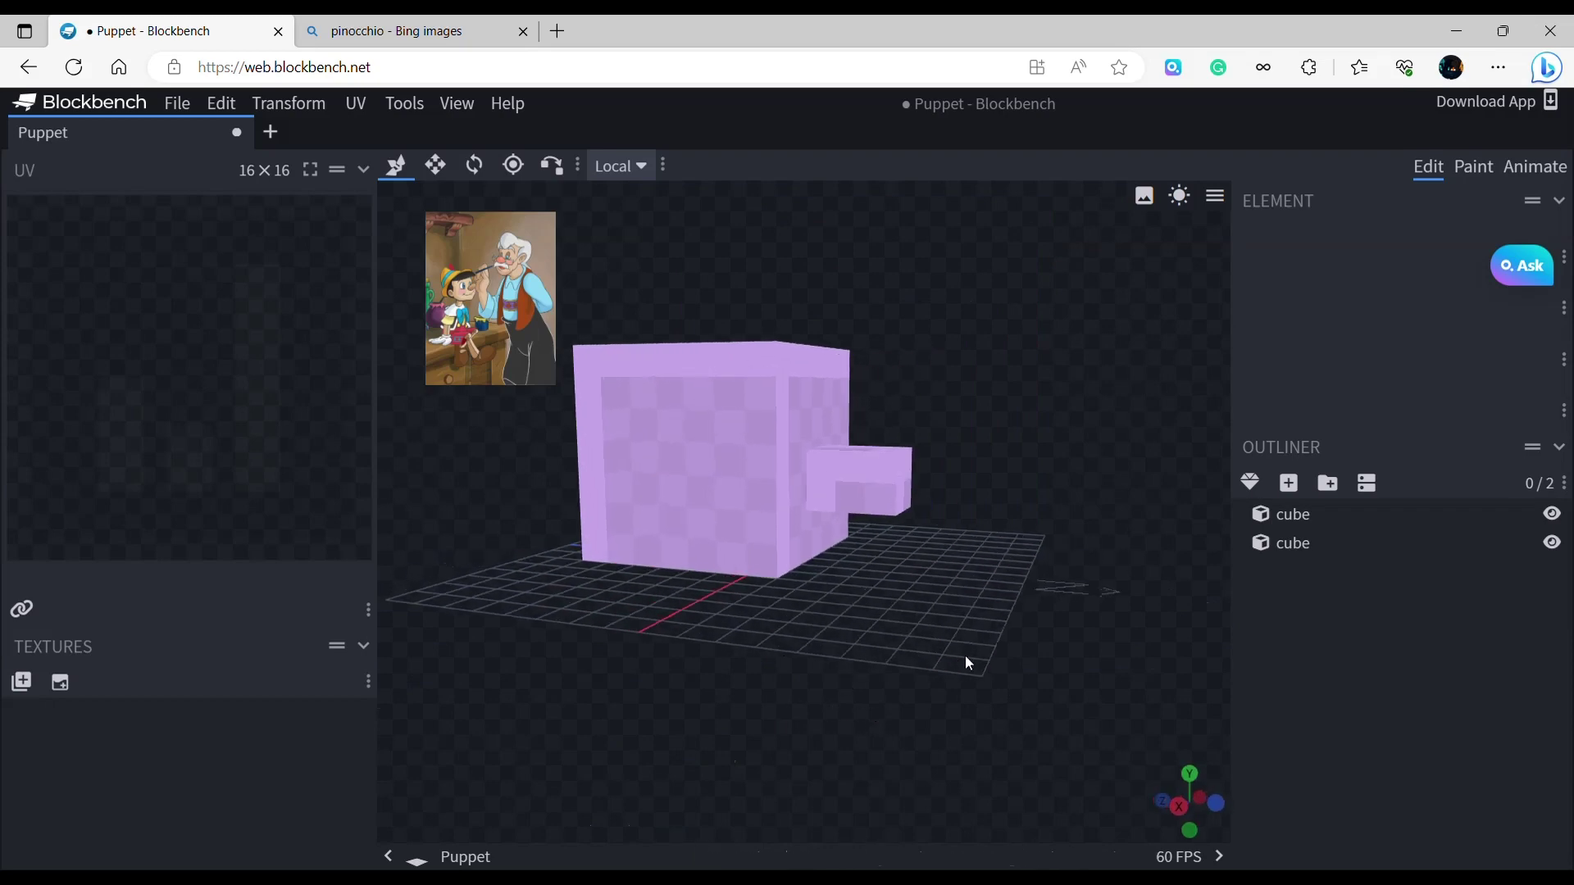
scroll(950, 636, up, 5)
scroll(950, 635, down, 5)
drag(938, 601, 603, 503)
click(523, 325)
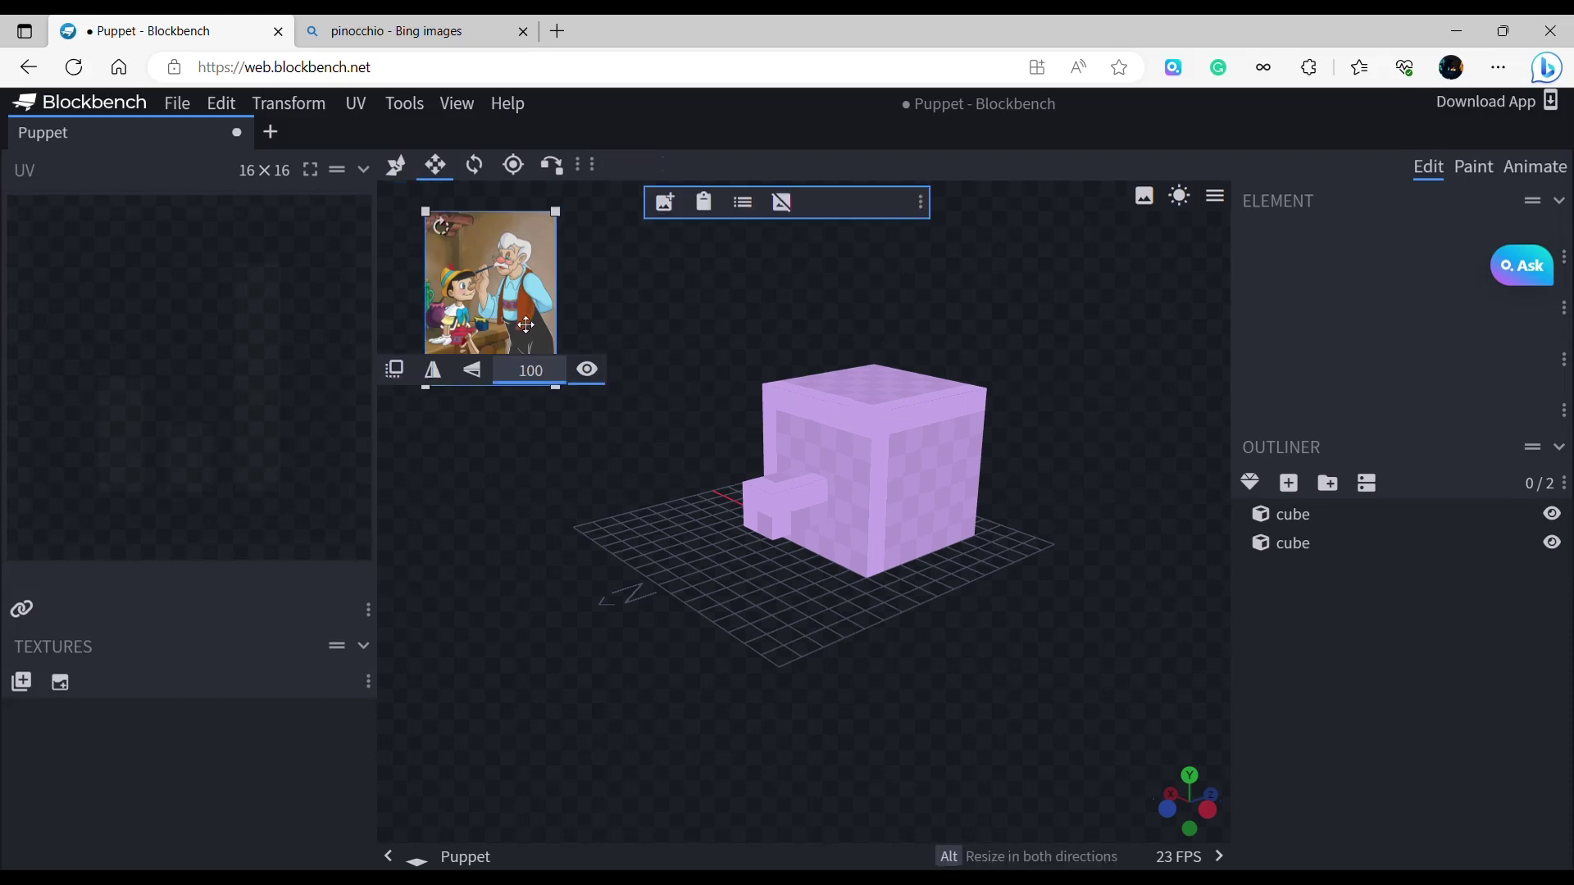
key(Delete)
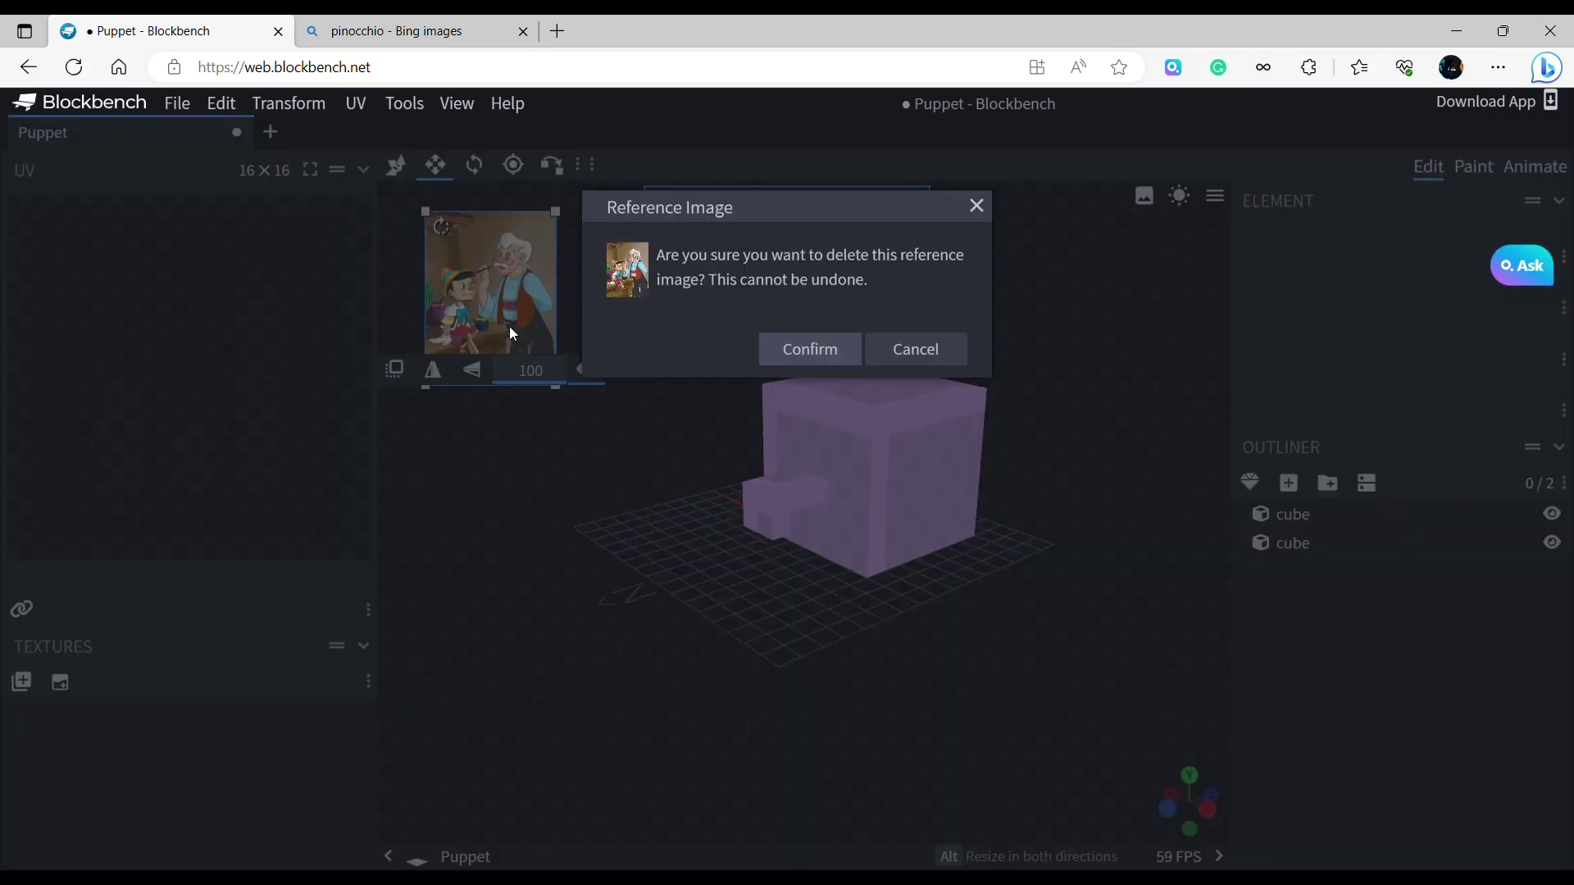
click(789, 353)
Duplicate the head cube as the starting block for a leg.
drag(753, 648, 1045, 432)
click(849, 455)
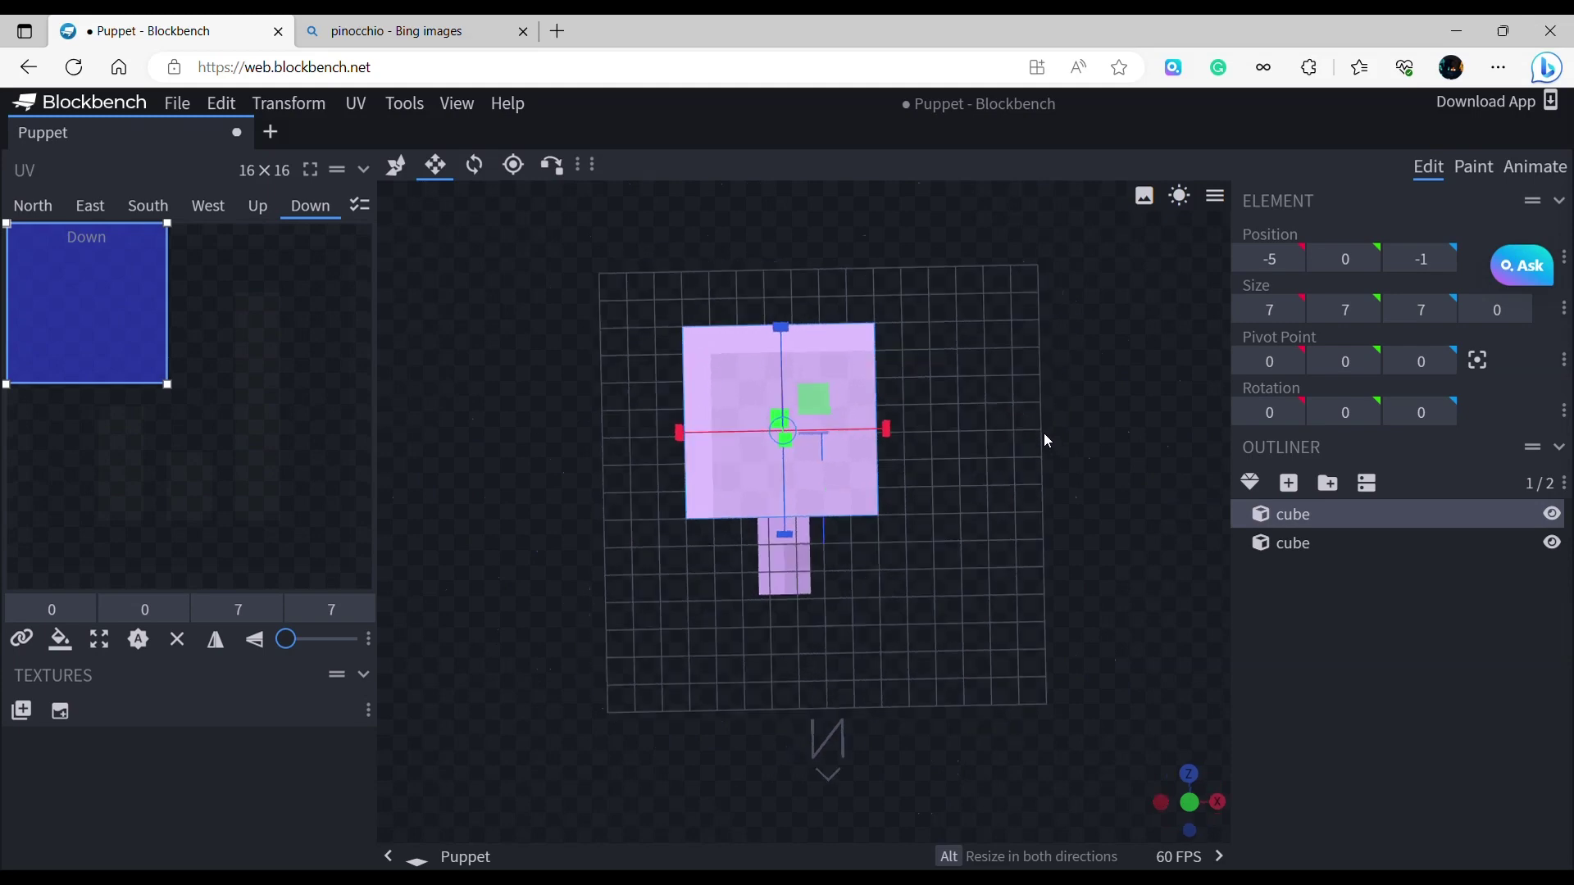
key(ctrl+c)
key(ctrl+v)
click(1057, 458)
Resize the duplicated head cube to 3 × 3 × 3 directly beneath the head, at position -3, -3, 1.
drag(907, 503, 1113, 674)
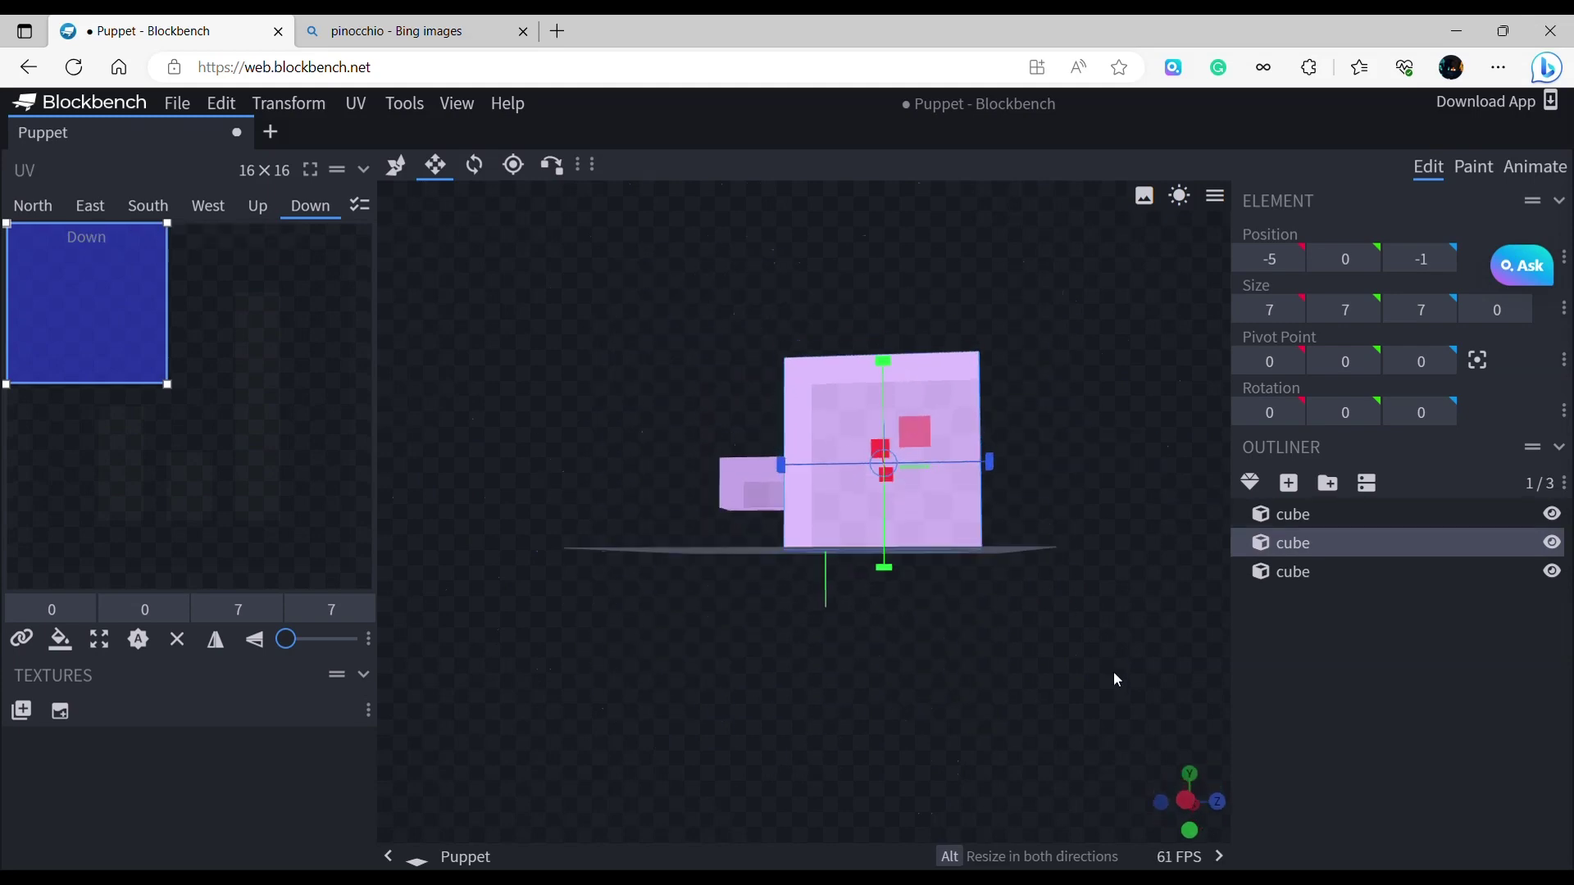
drag(887, 363, 879, 774)
drag(885, 648, 887, 725)
drag(625, 703, 827, 501)
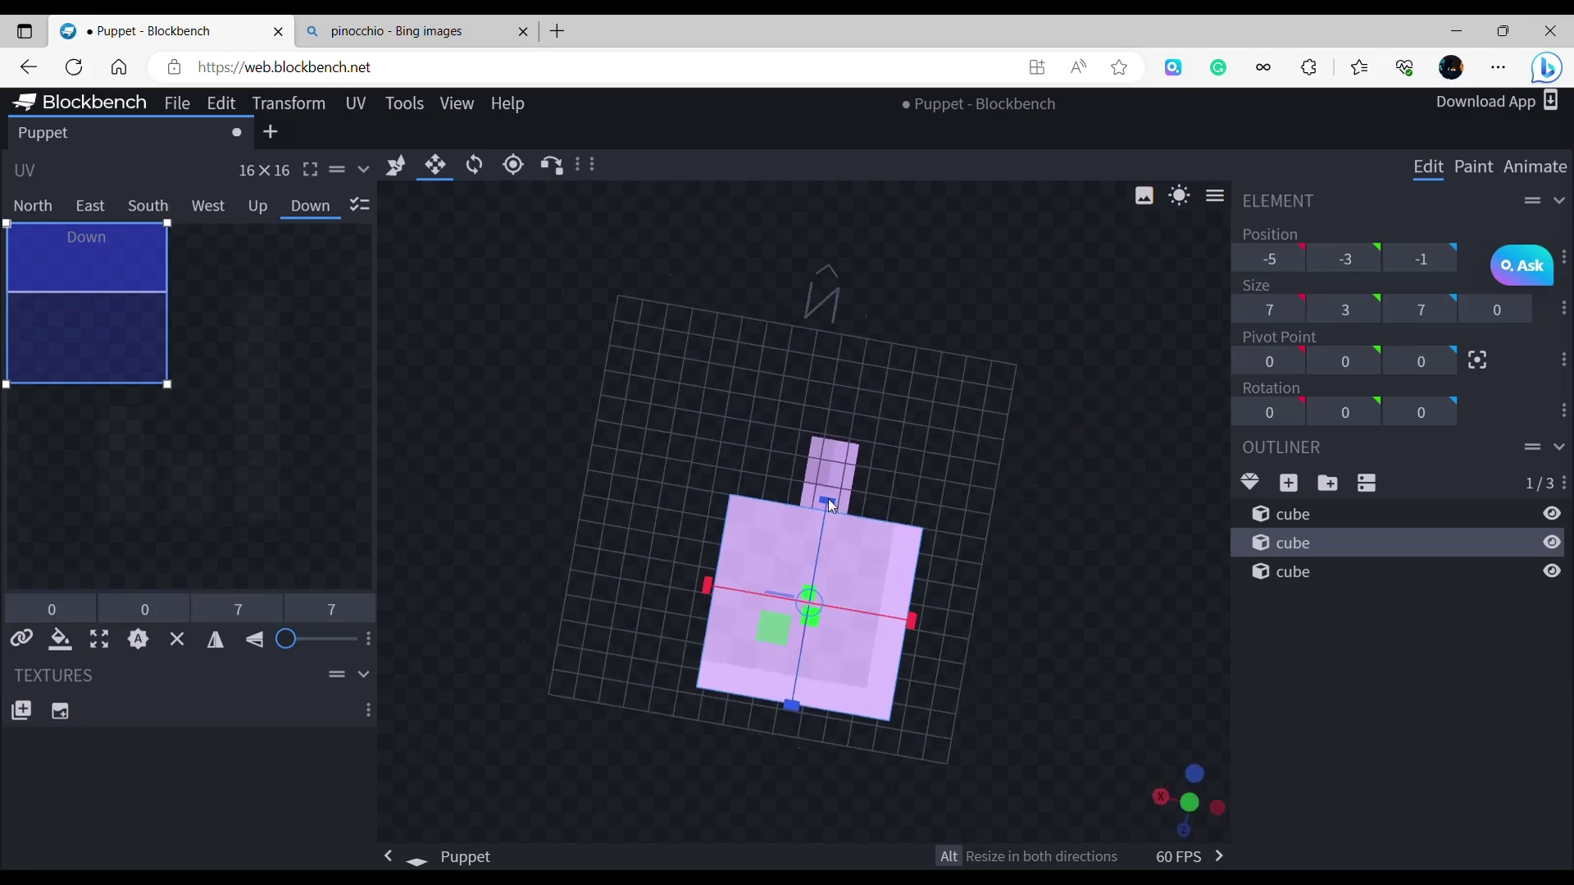
drag(775, 631, 569, 288)
Shift the small leg cube sideways under the head and duplicate it for the second leg.
click(394, 166)
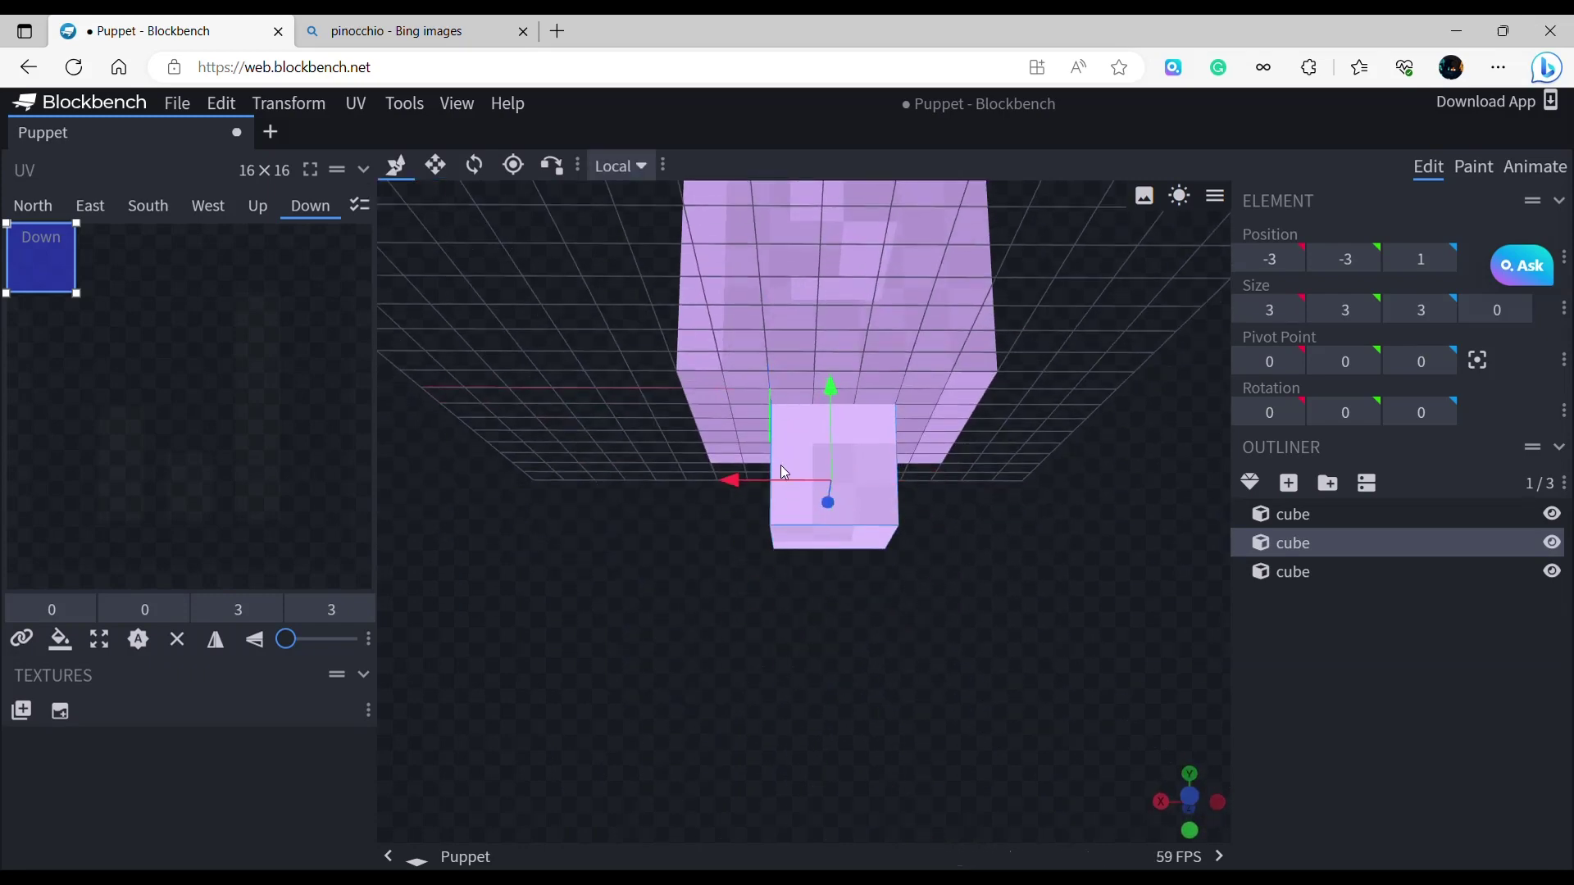
drag(742, 482, 856, 538)
key(ctrl+c)
key(ctrl+v)
click(799, 651)
Move the duplicated leg sideways so both legs sit side by side with a narrow gap beneath the head.
scroll(856, 538, up, 3)
right_drag(1115, 528, 938, 525)
scroll(785, 525, up, 3)
drag(789, 533, 749, 423)
click(518, 410)
mouse_move(519, 415)
mouse_down()
mouse_move(464, 420)
mouse_move(495, 418)
mouse_up()
click(1172, 692)
Select all four cubes and raise the whole model 3 units so the legs stand on the grid.
scroll(1006, 614, down, 8)
drag(1002, 615, 672, 258)
ctrl+drag(652, 319, 1022, 636)
drag(781, 343, 777, 278)
drag(1084, 408, 995, 464)
click(1322, 741)
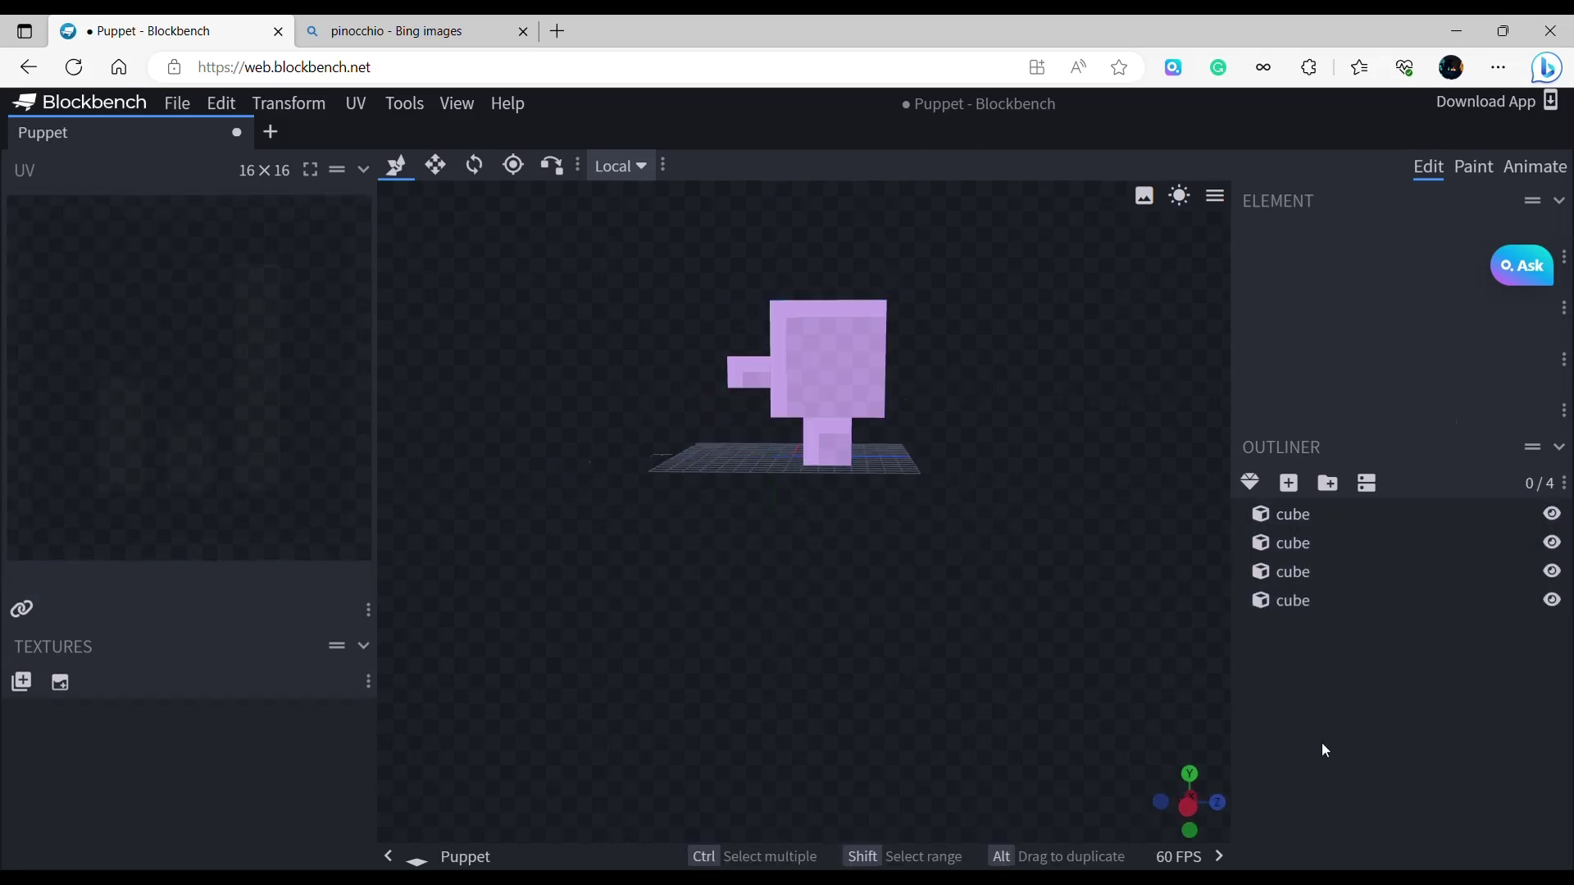
Duplicate the head cube and resize the copy to 7 × 6 × 7 on top of the head, at position -5, 10, -1.
scroll(805, 662, down, 5)
drag(1080, 654, 765, 490)
scroll(756, 564, up, 10)
scroll(764, 489, down, 6)
drag(708, 632, 783, 618)
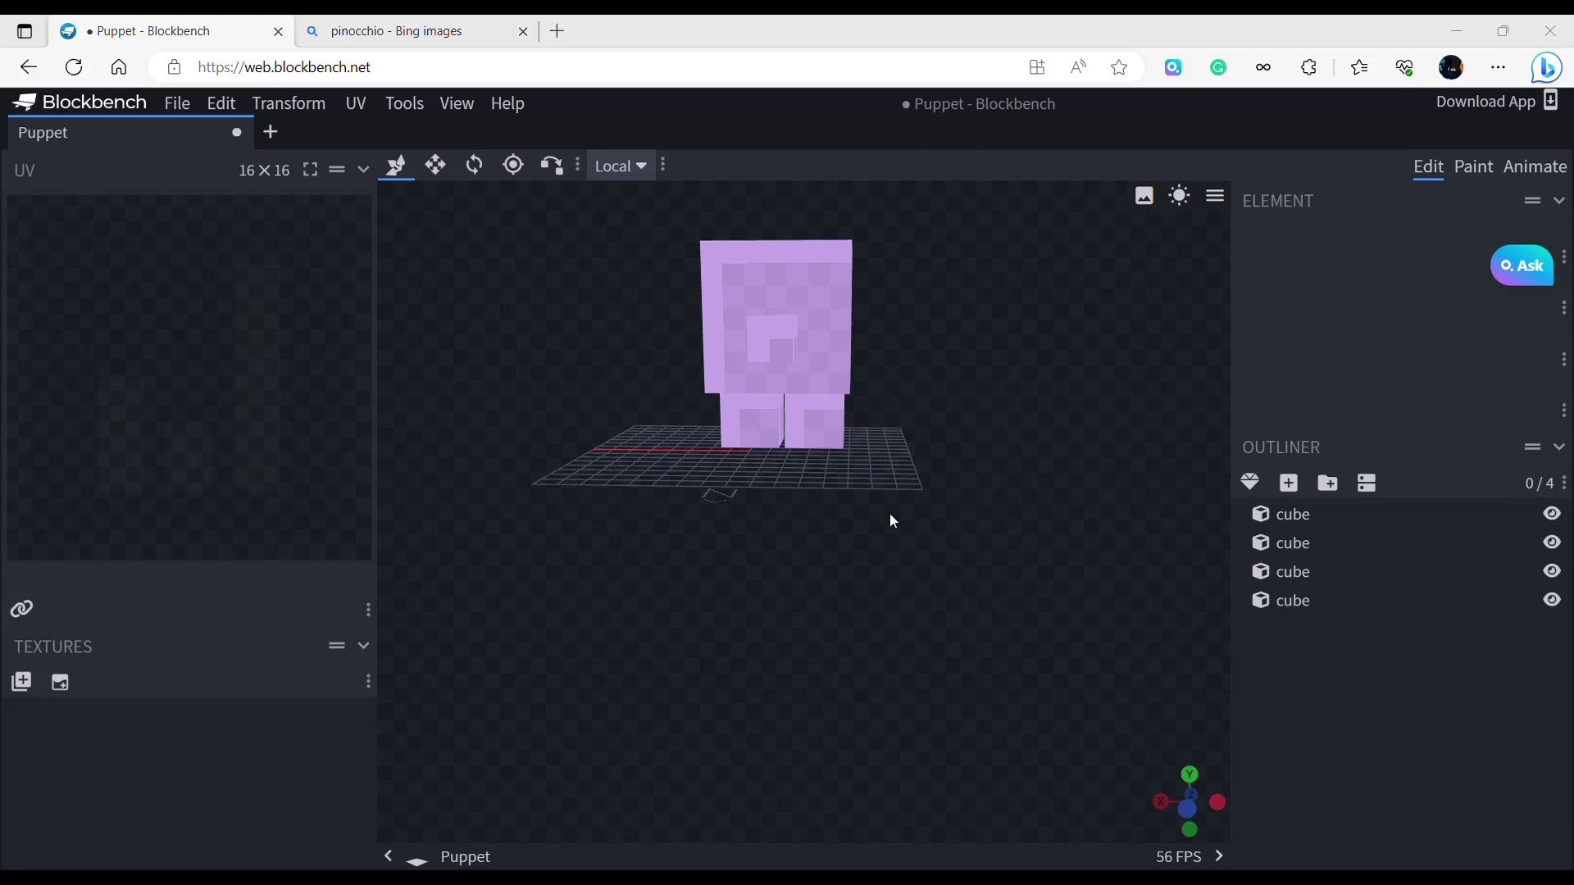
drag(891, 519, 920, 674)
scroll(917, 528, up, 3)
click(780, 436)
key(s)
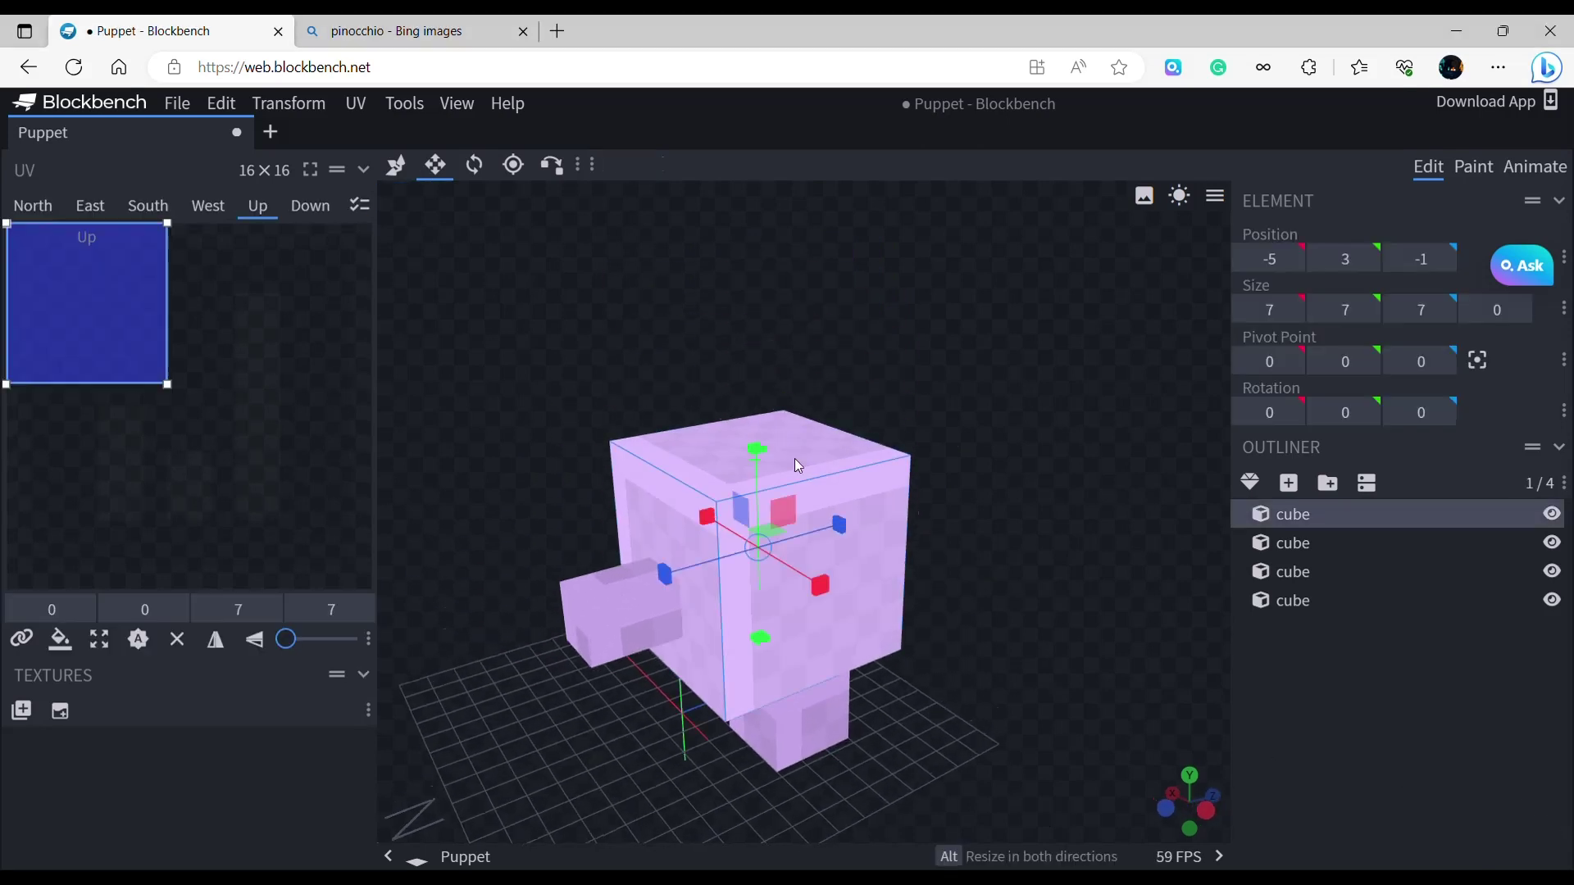
key(ctrl+c)
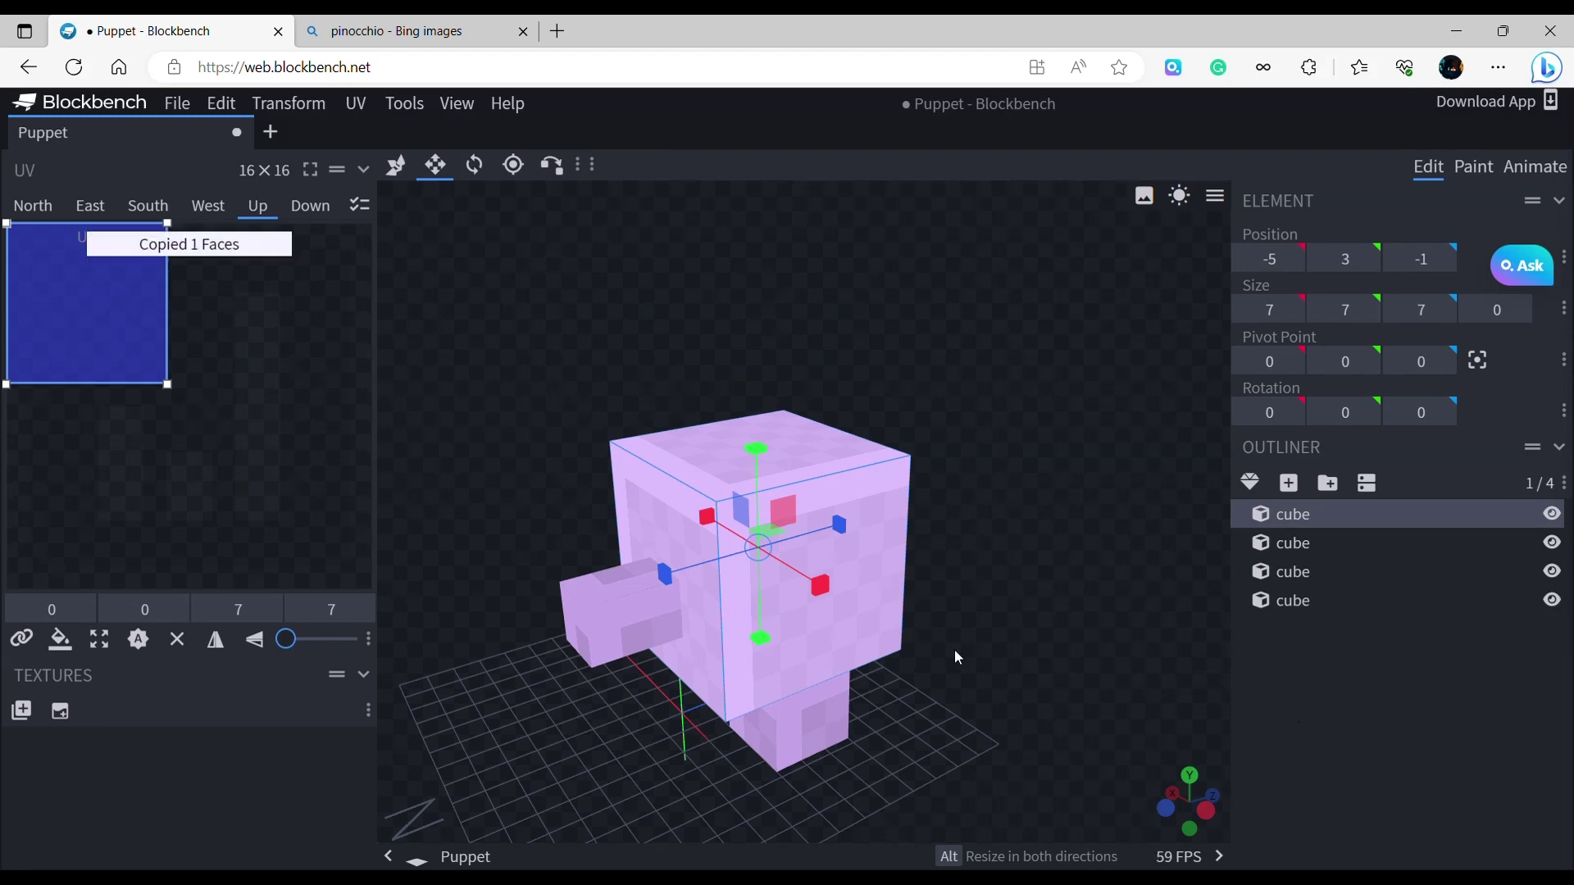
key(ctrl+v)
click(1017, 662)
drag(761, 638, 722, 161)
drag(943, 410, 1065, 399)
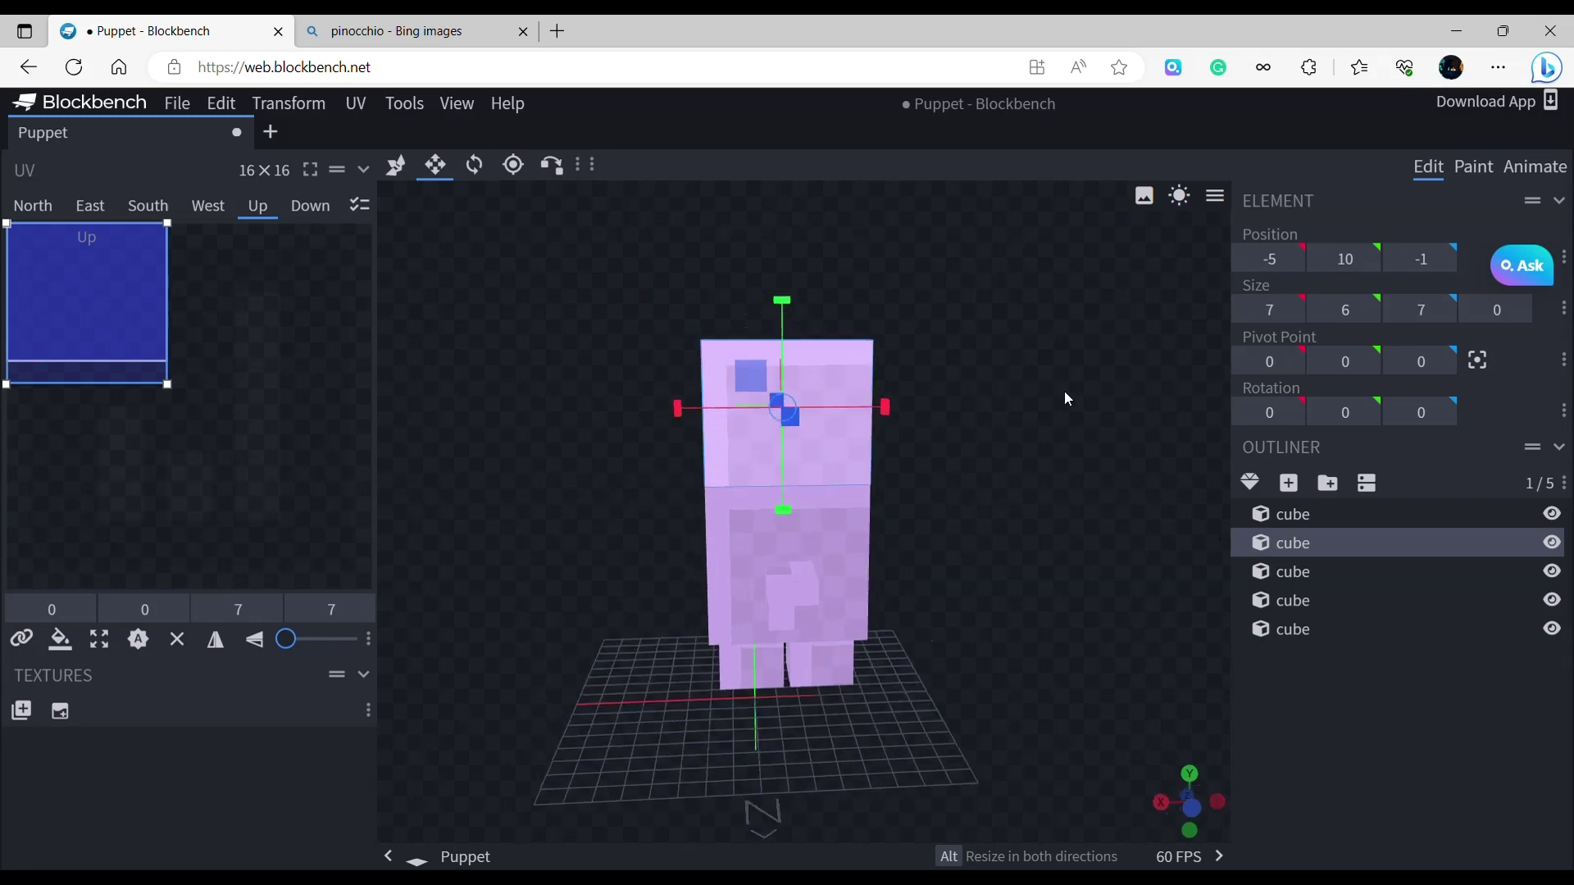
Flatten the upper cube to zero width as a 0 × 6 × 7 plane and move it to X -2 above the head.
drag(886, 408, 578, 549)
scroll(579, 549, up, 5)
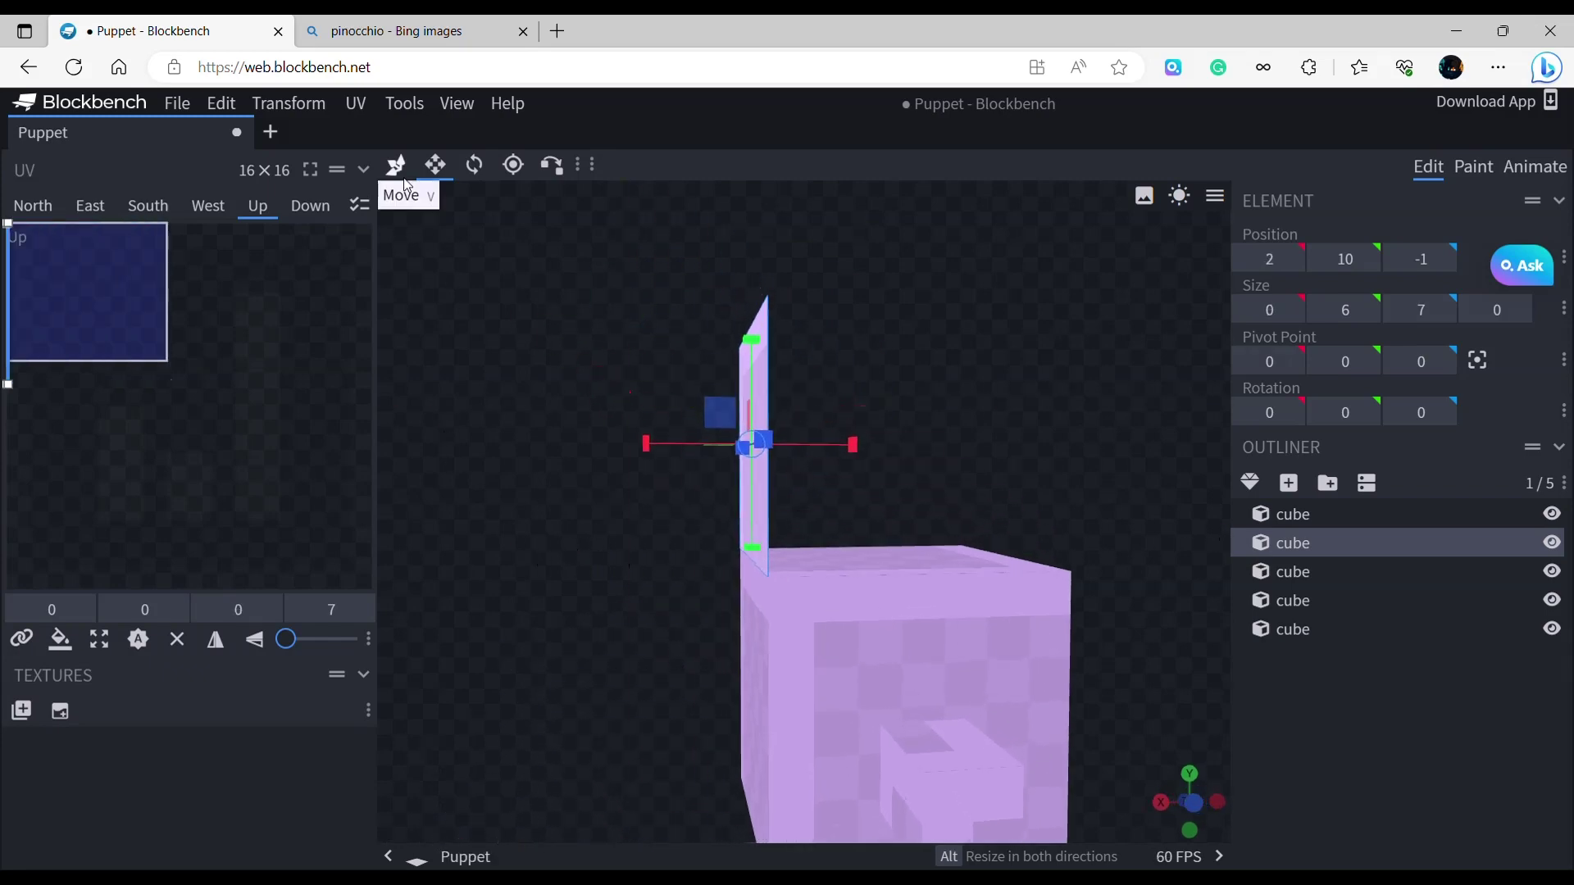
click(401, 174)
drag(660, 459, 805, 447)
drag(805, 447, 593, 410)
Duplicate the upright plane above the head and rotate the copy to -50° about the vertical Y axis.
key(ctrl+c)
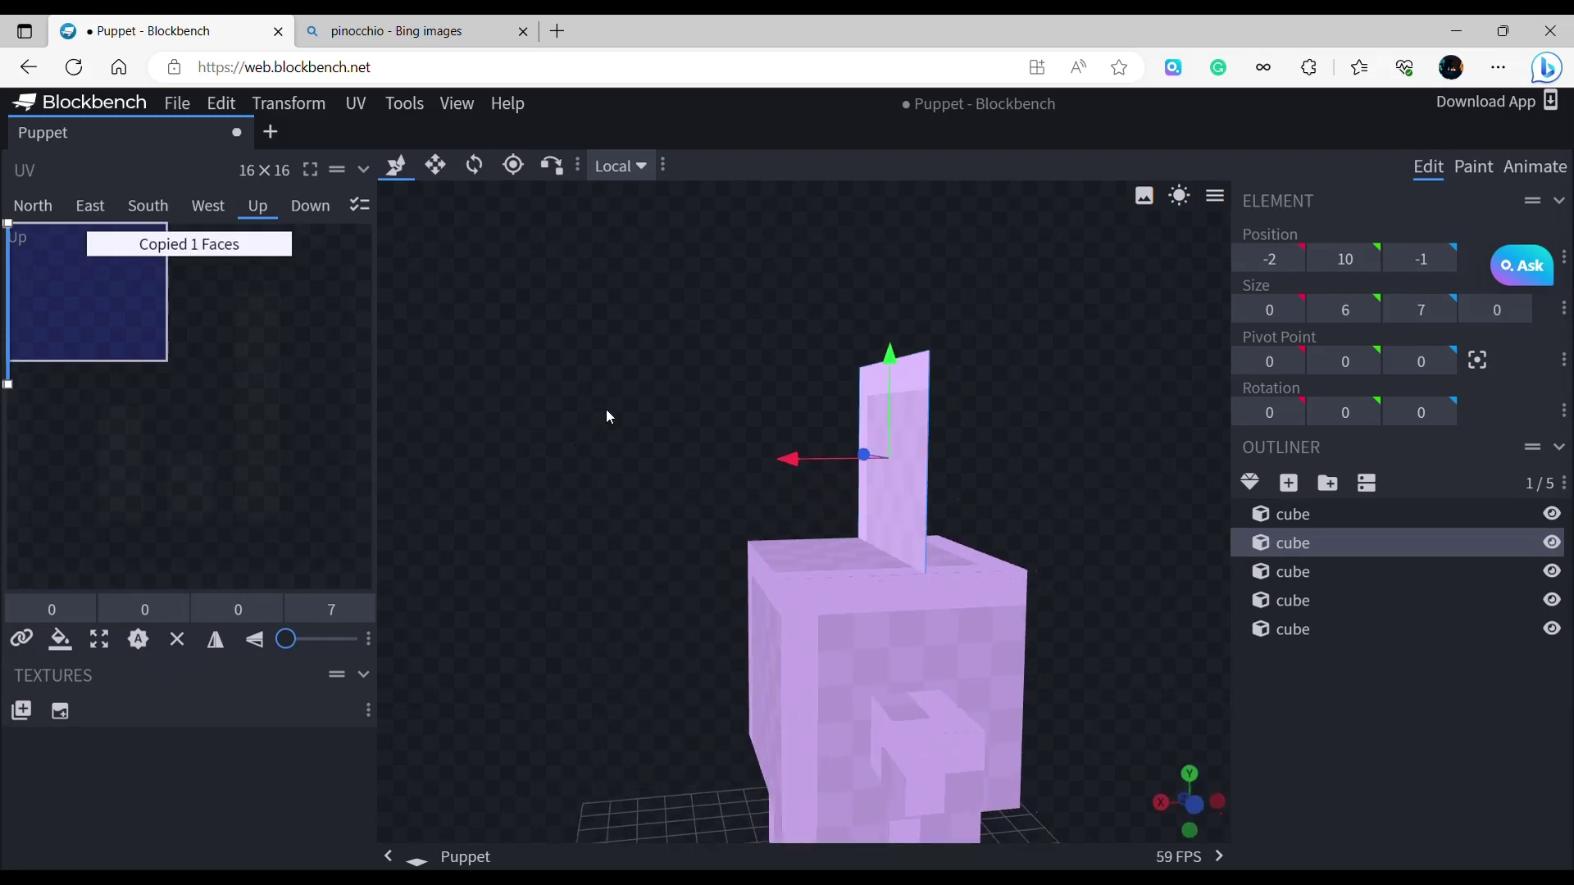
key(ctrl+v)
click(708, 430)
drag(697, 436, 696, 574)
key(r)
drag(725, 640, 796, 554)
drag(778, 497, 937, 546)
Duplicate the rotated plane as a whole element and turn the copy to 85° about the Y axis.
key(ctrl+c)
key(ctrl+v)
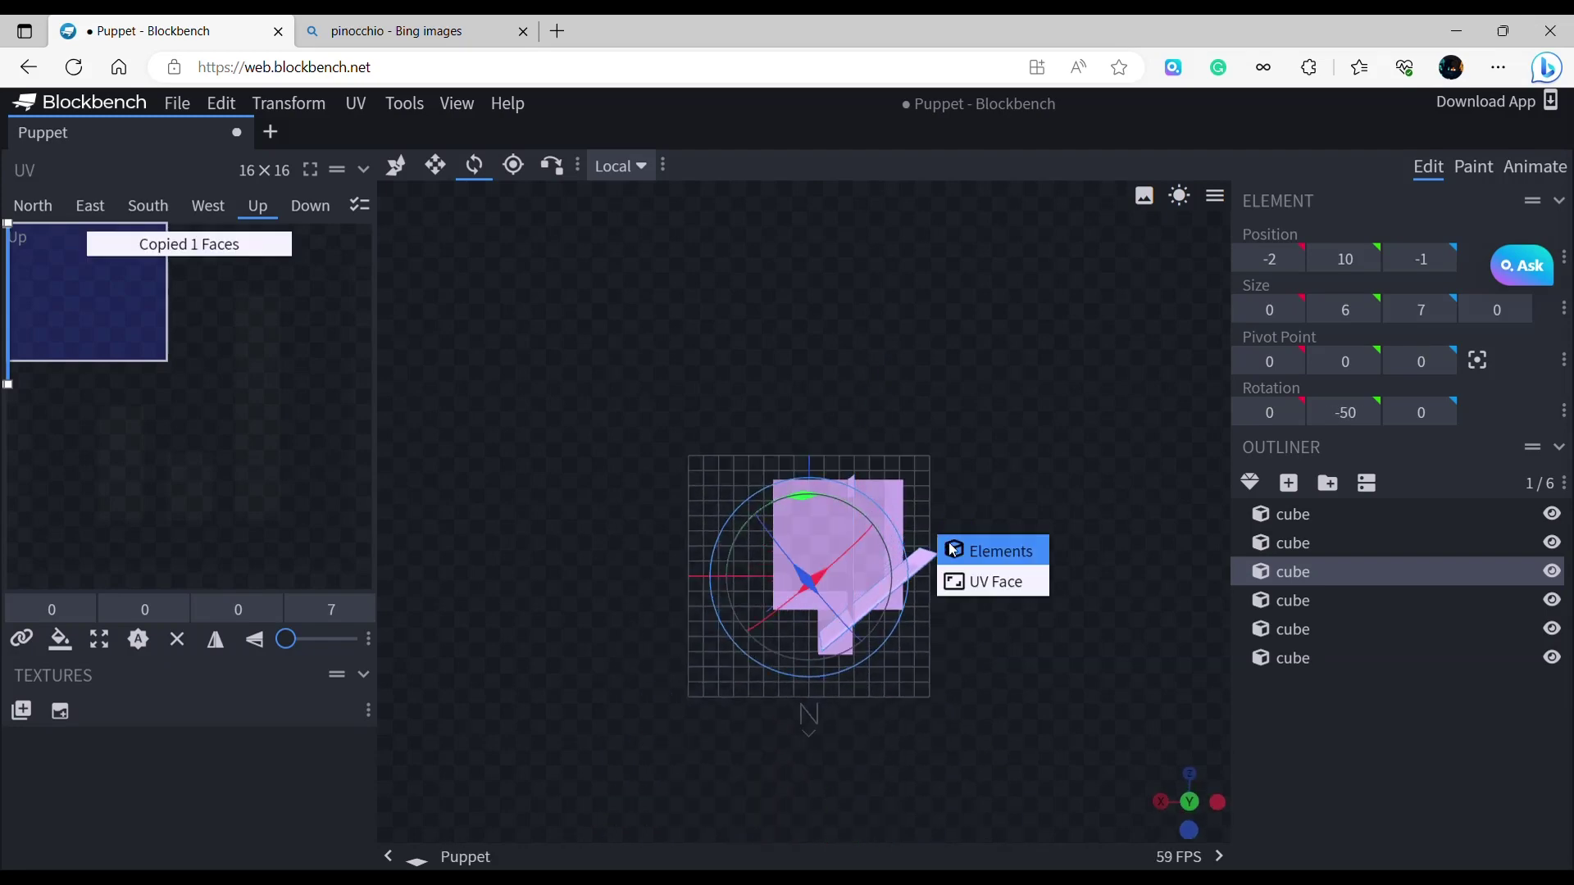
click(963, 549)
drag(844, 520, 764, 641)
Duplicate the 85° plane and turn this fourth plane to -167.5° about the Y axis.
key(ctrl+c)
key(ctrl+v)
click(793, 653)
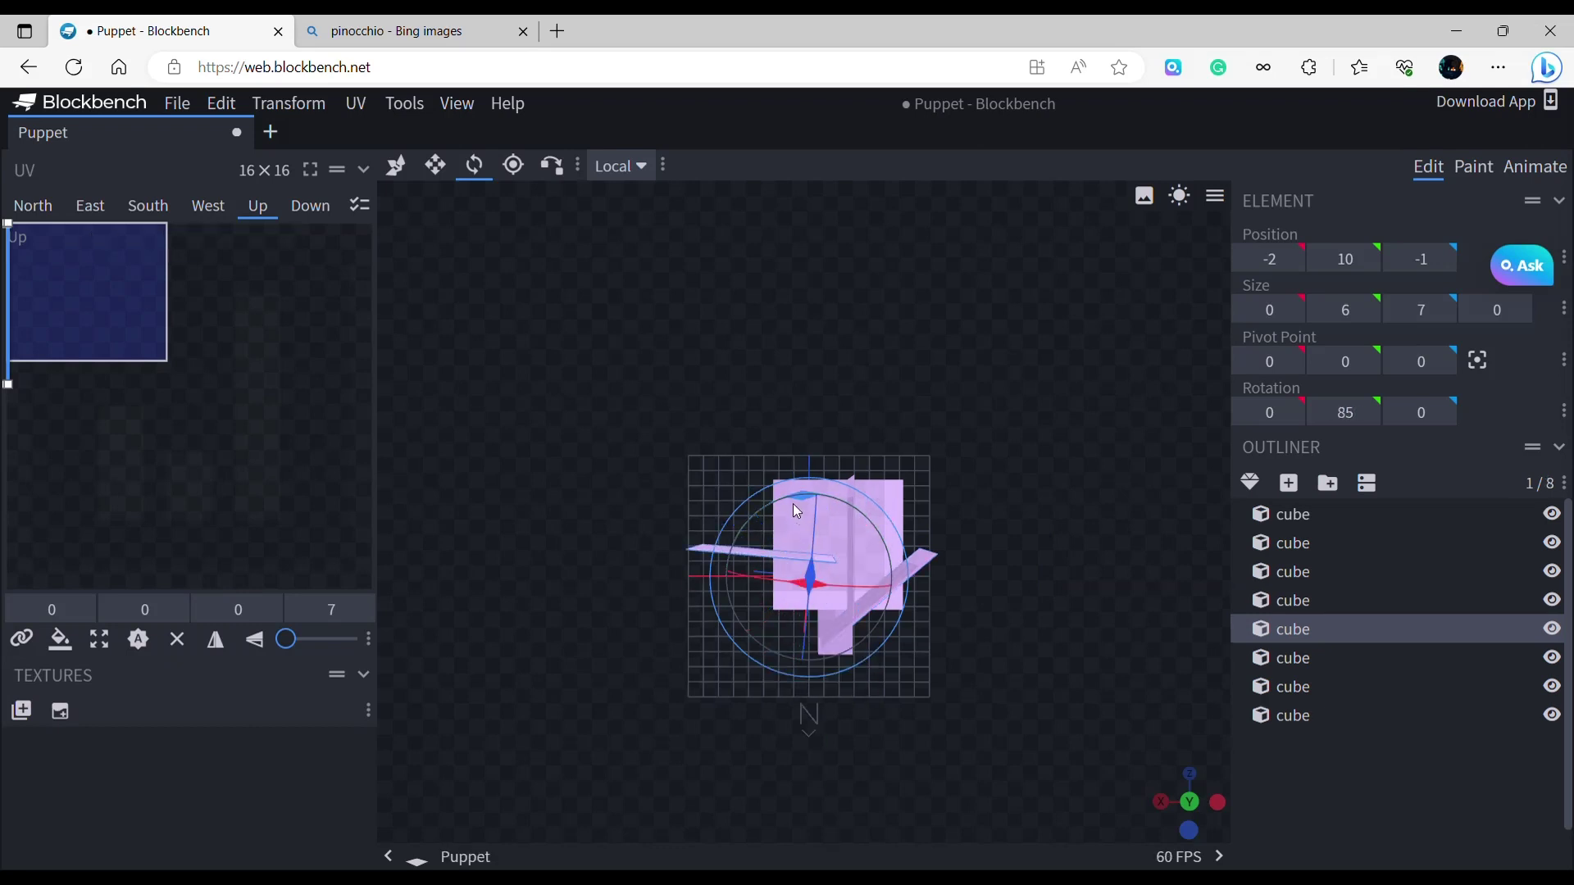
drag(794, 504, 715, 628)
click(1075, 641)
mouse_move(1076, 640)
mouse_down()
mouse_move(1029, 636)
mouse_move(907, 565)
mouse_move(997, 643)
mouse_move(1079, 637)
mouse_up()
scroll(1080, 636, up, 3)
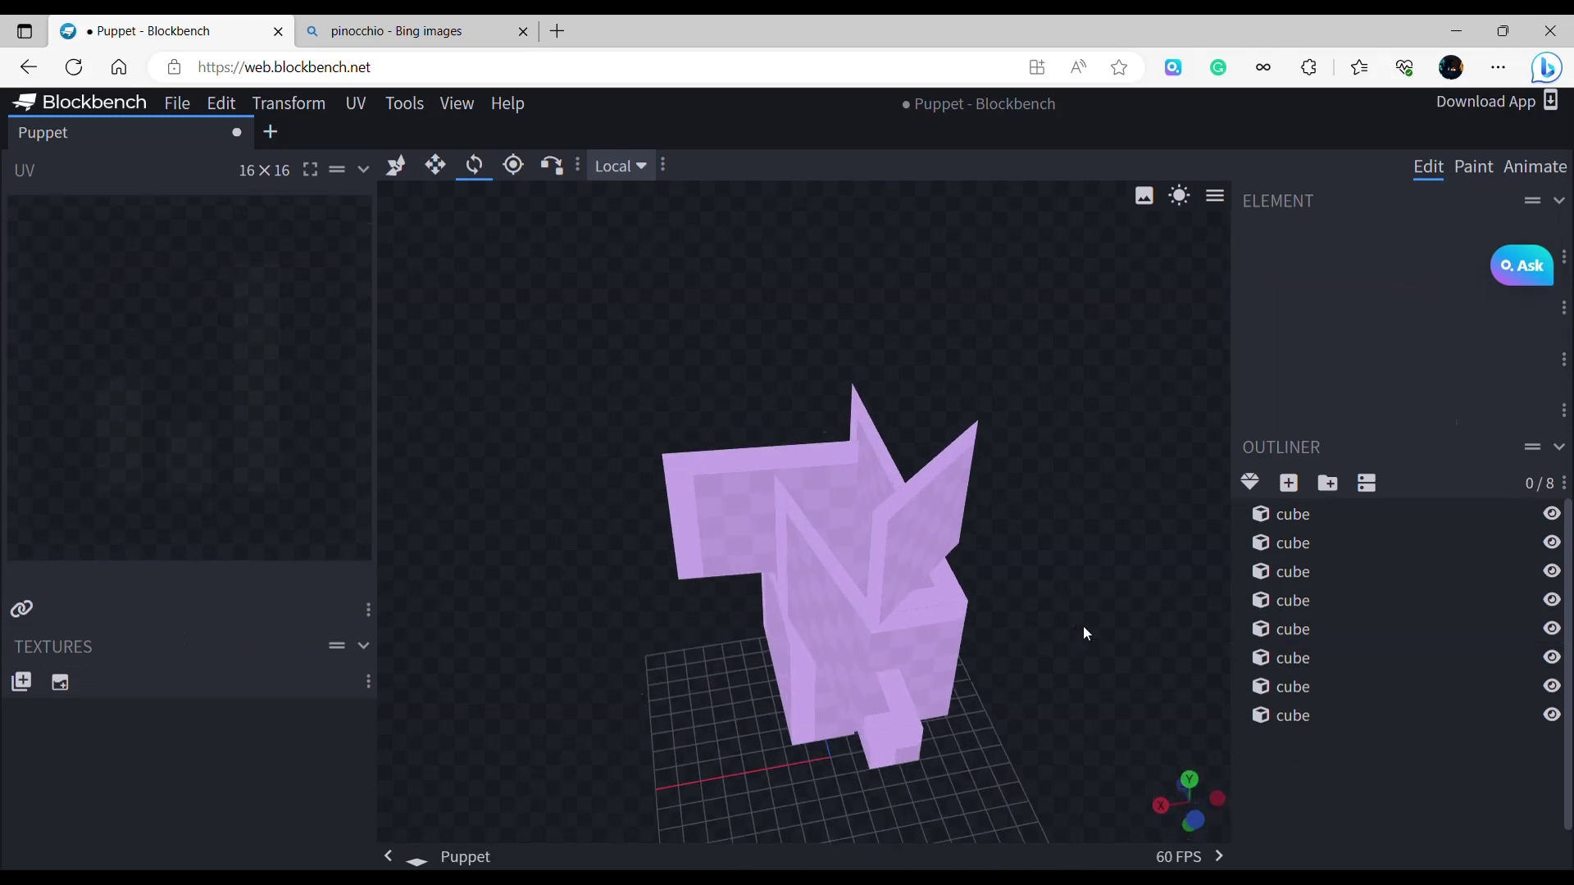
Stretch the plane rotated 85° to a height of 8 and the plane rotated -167.5° to a height of 11.
click(789, 564)
key(s)
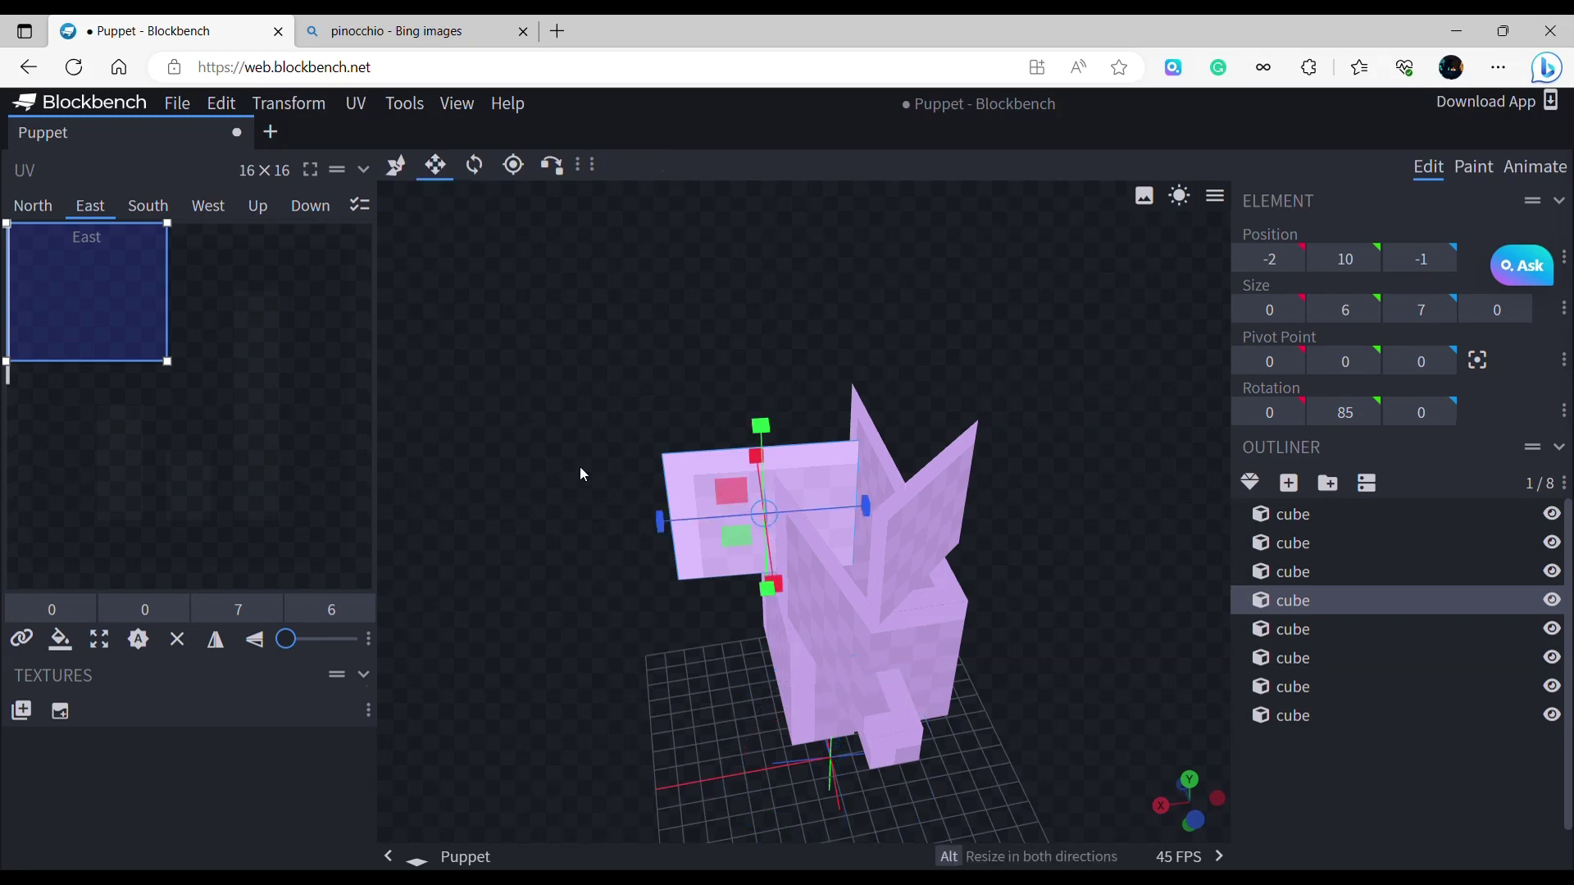
drag(579, 467, 754, 320)
click(949, 469)
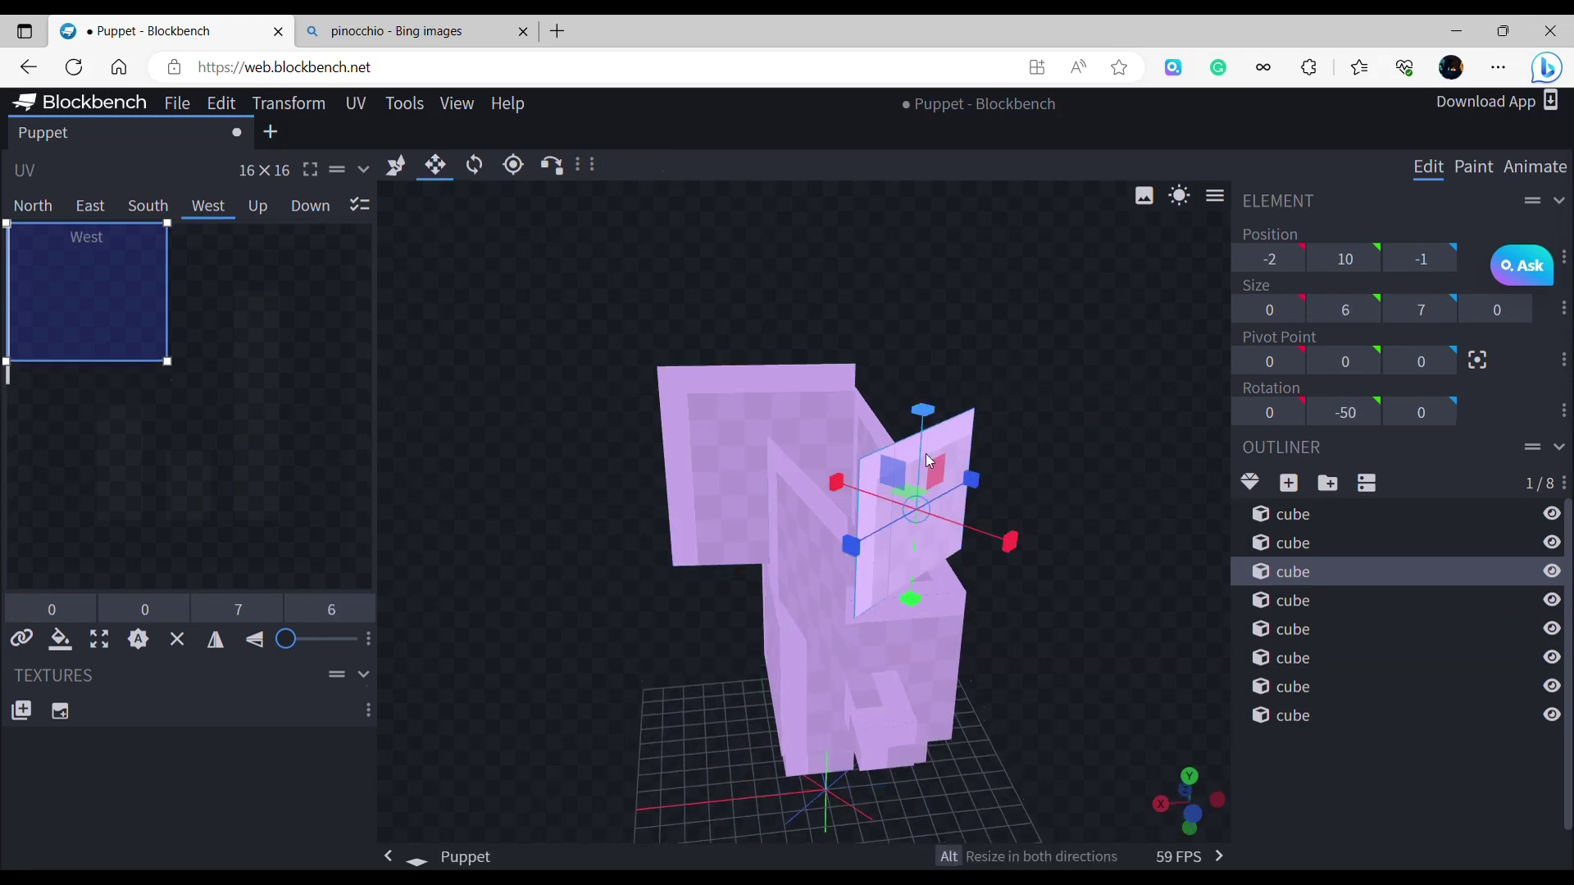
click(806, 504)
drag(806, 466, 778, 313)
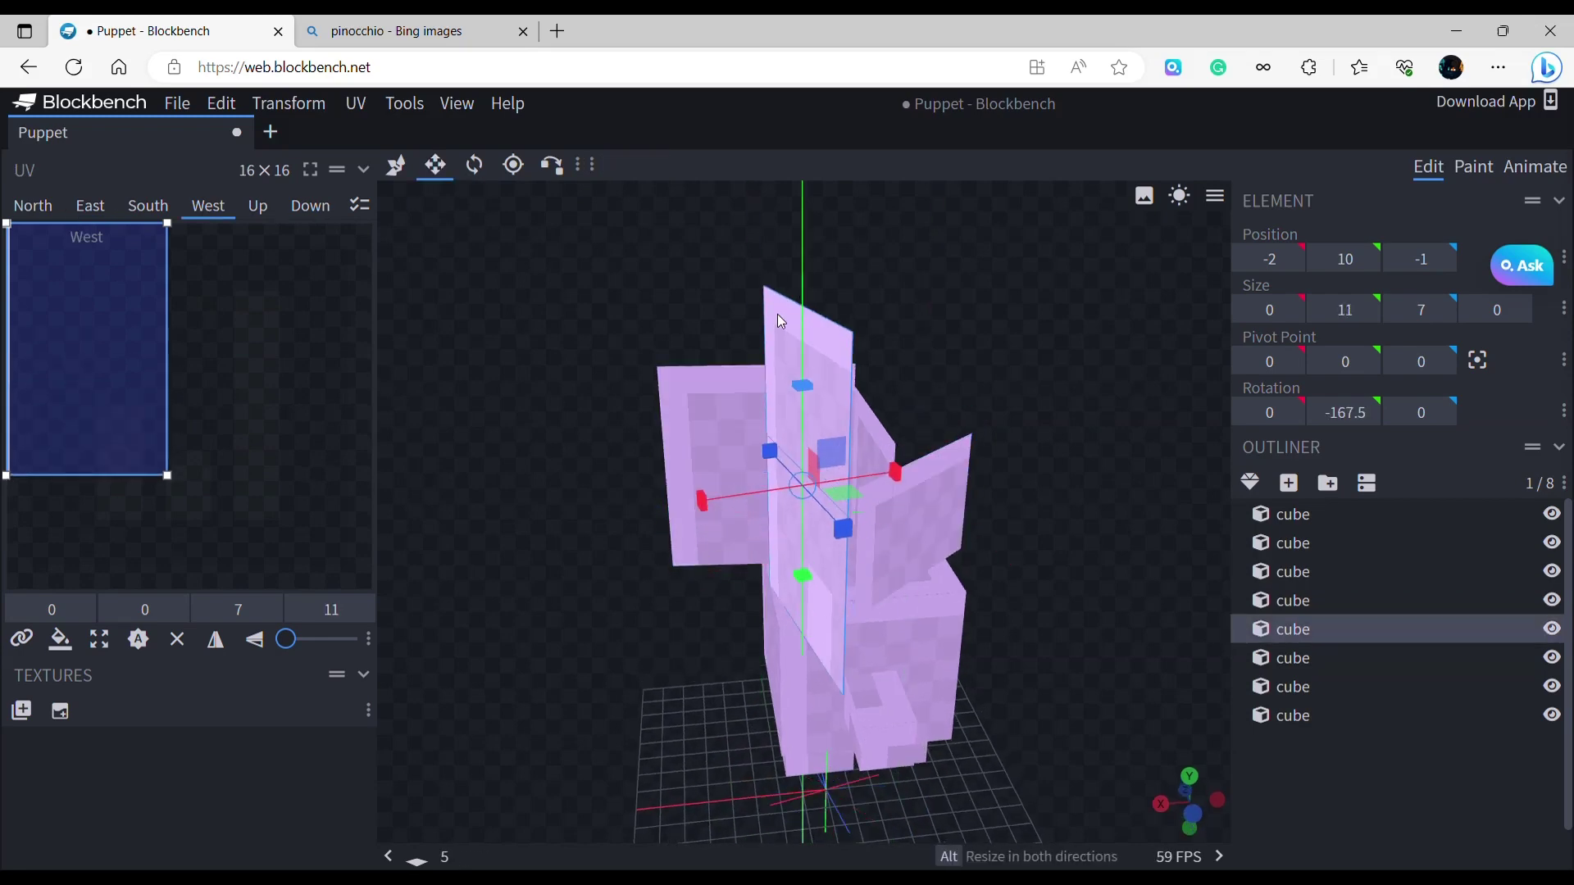
drag(1072, 482, 835, 429)
click(791, 401)
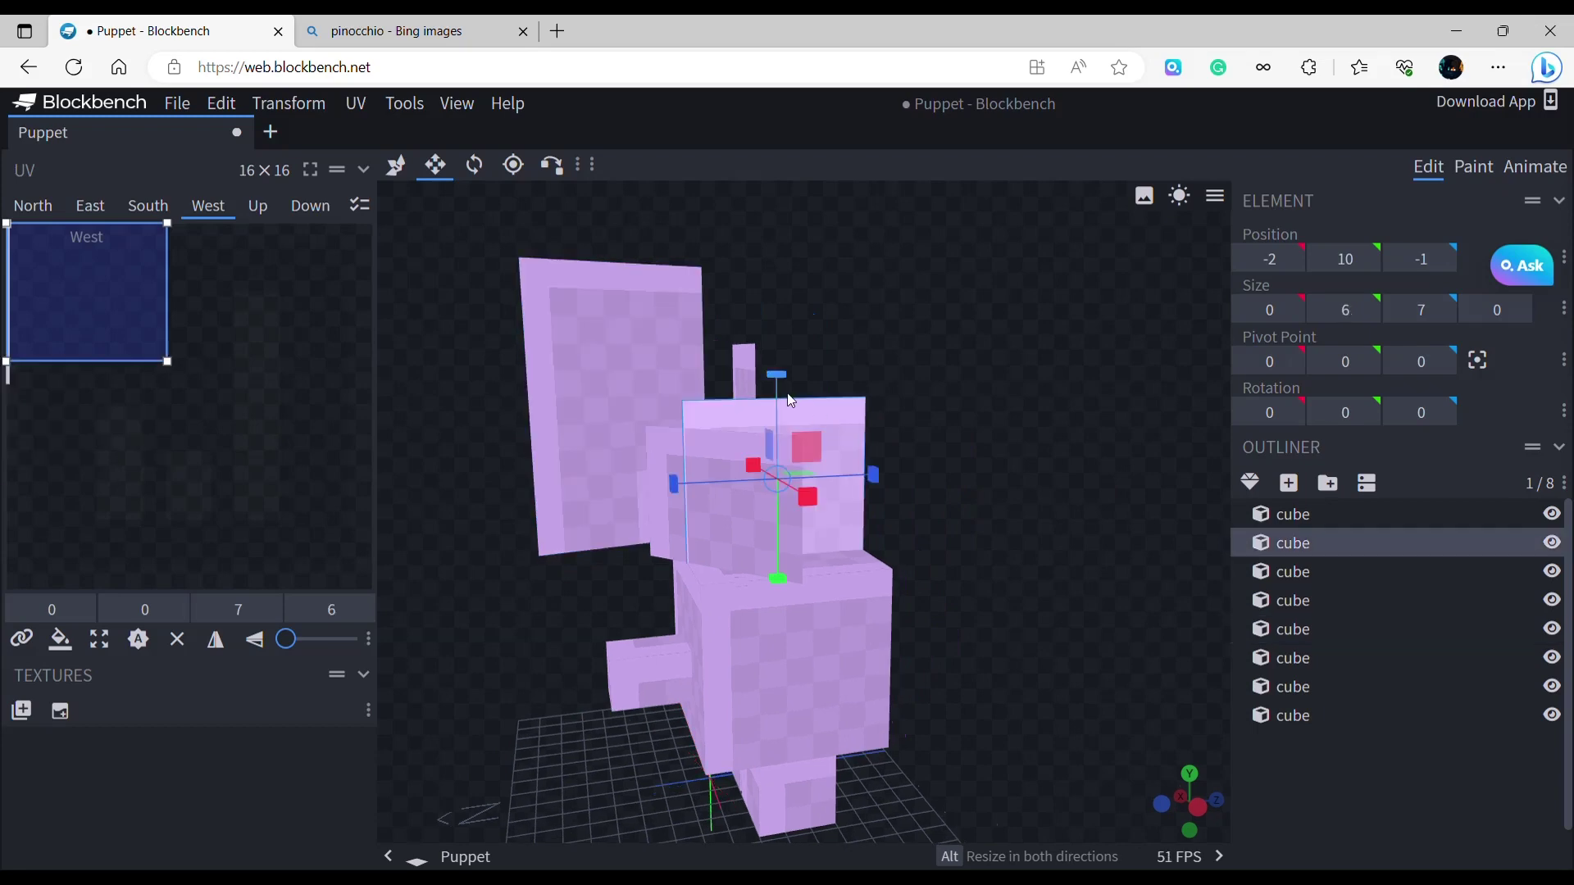
click(1386, 793)
Move the plane rotated 85° to Z -5 so it crosses the middle of the head.
drag(949, 606, 520, 235)
click(397, 164)
scroll(548, 464, up, 5)
drag(548, 464, 902, 328)
click(721, 387)
click(717, 290)
key(s)
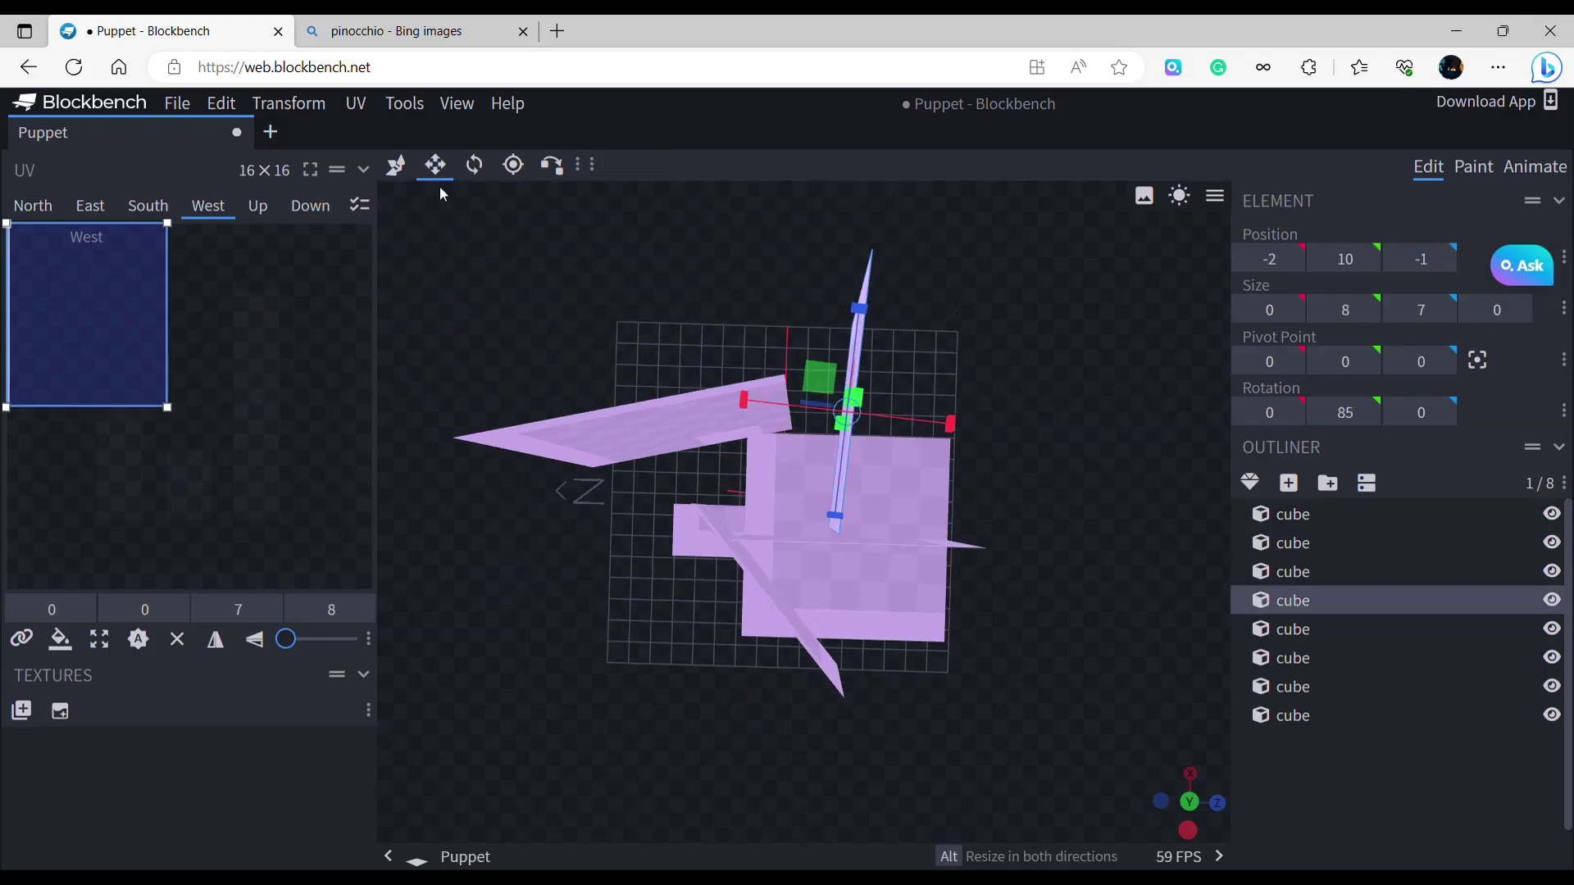
click(363, 170)
click(397, 164)
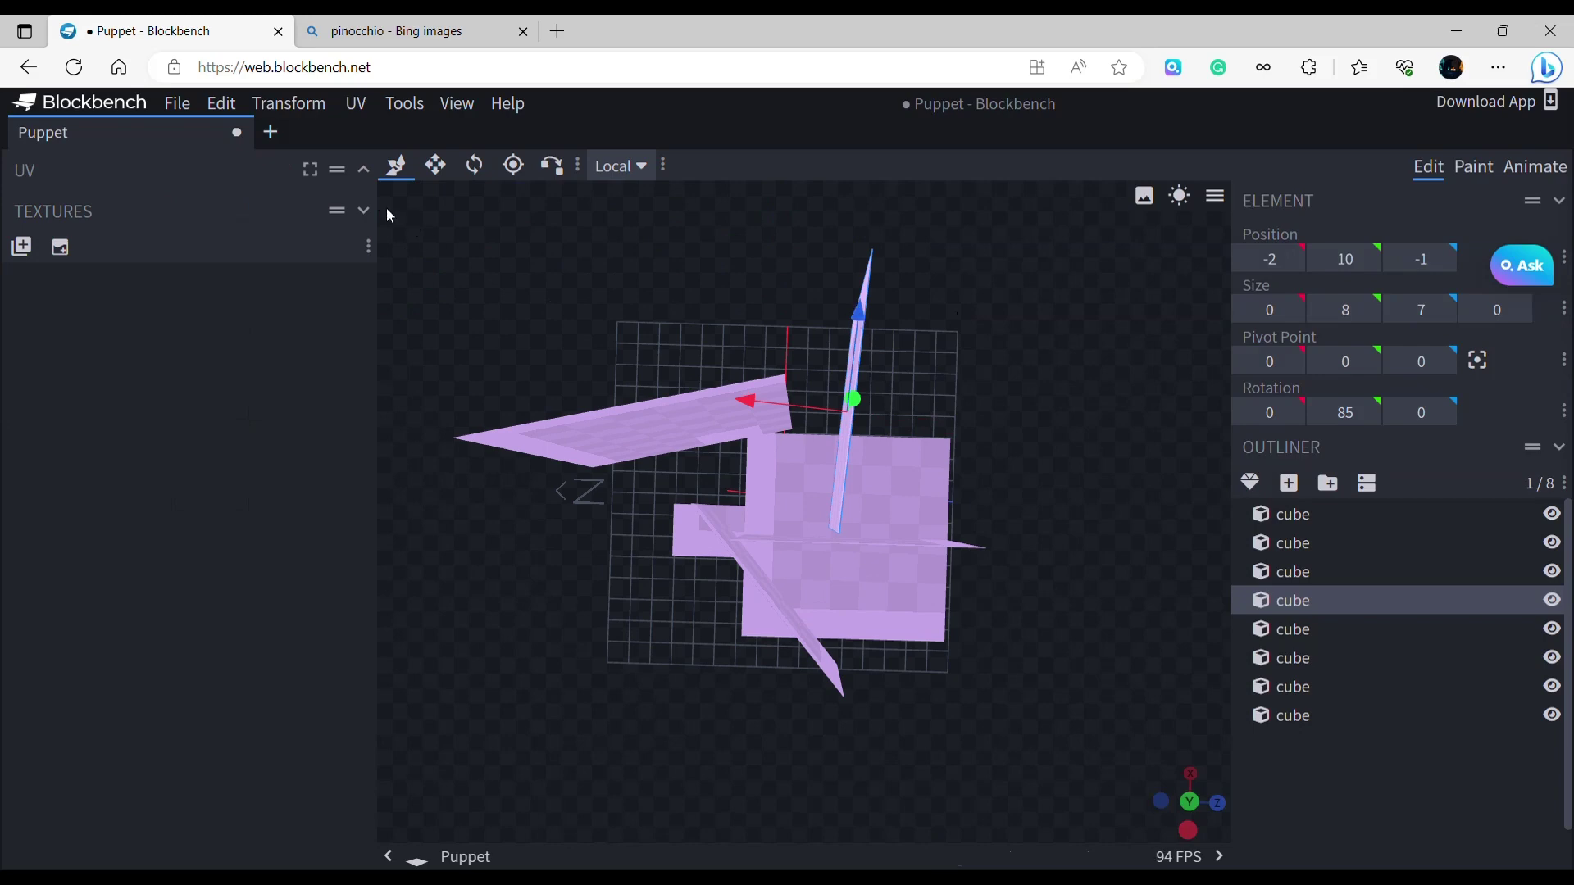
click(363, 169)
drag(842, 353, 825, 460)
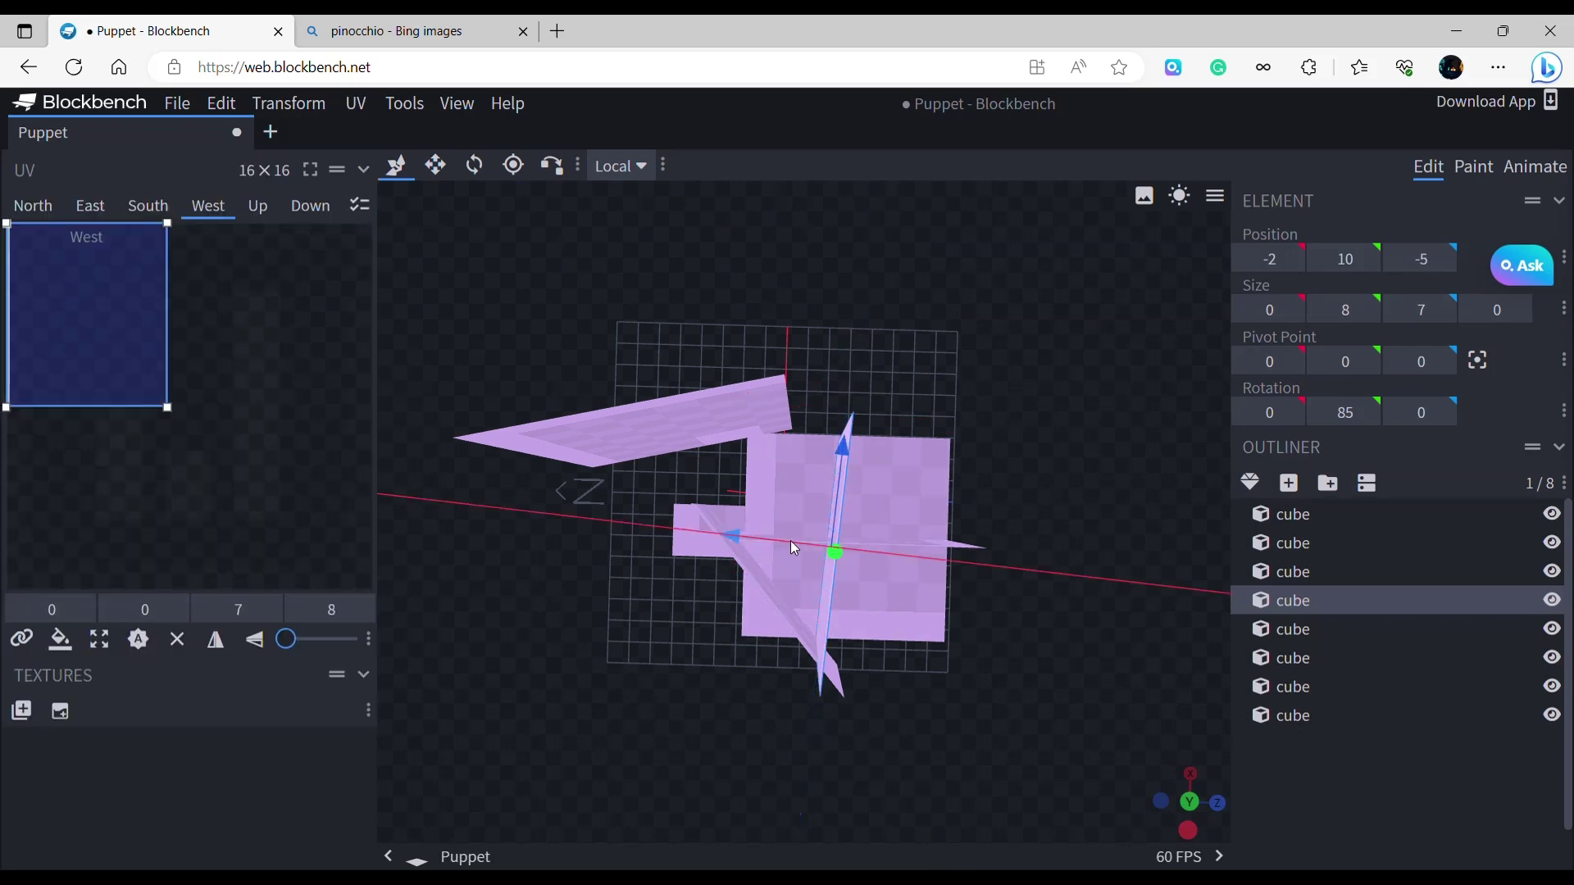
Centre the diagonal plane and the tallest plane over the head, placing the tallest at position 1.7, 10, -4.7.
click(774, 593)
drag(820, 572, 858, 515)
click(707, 433)
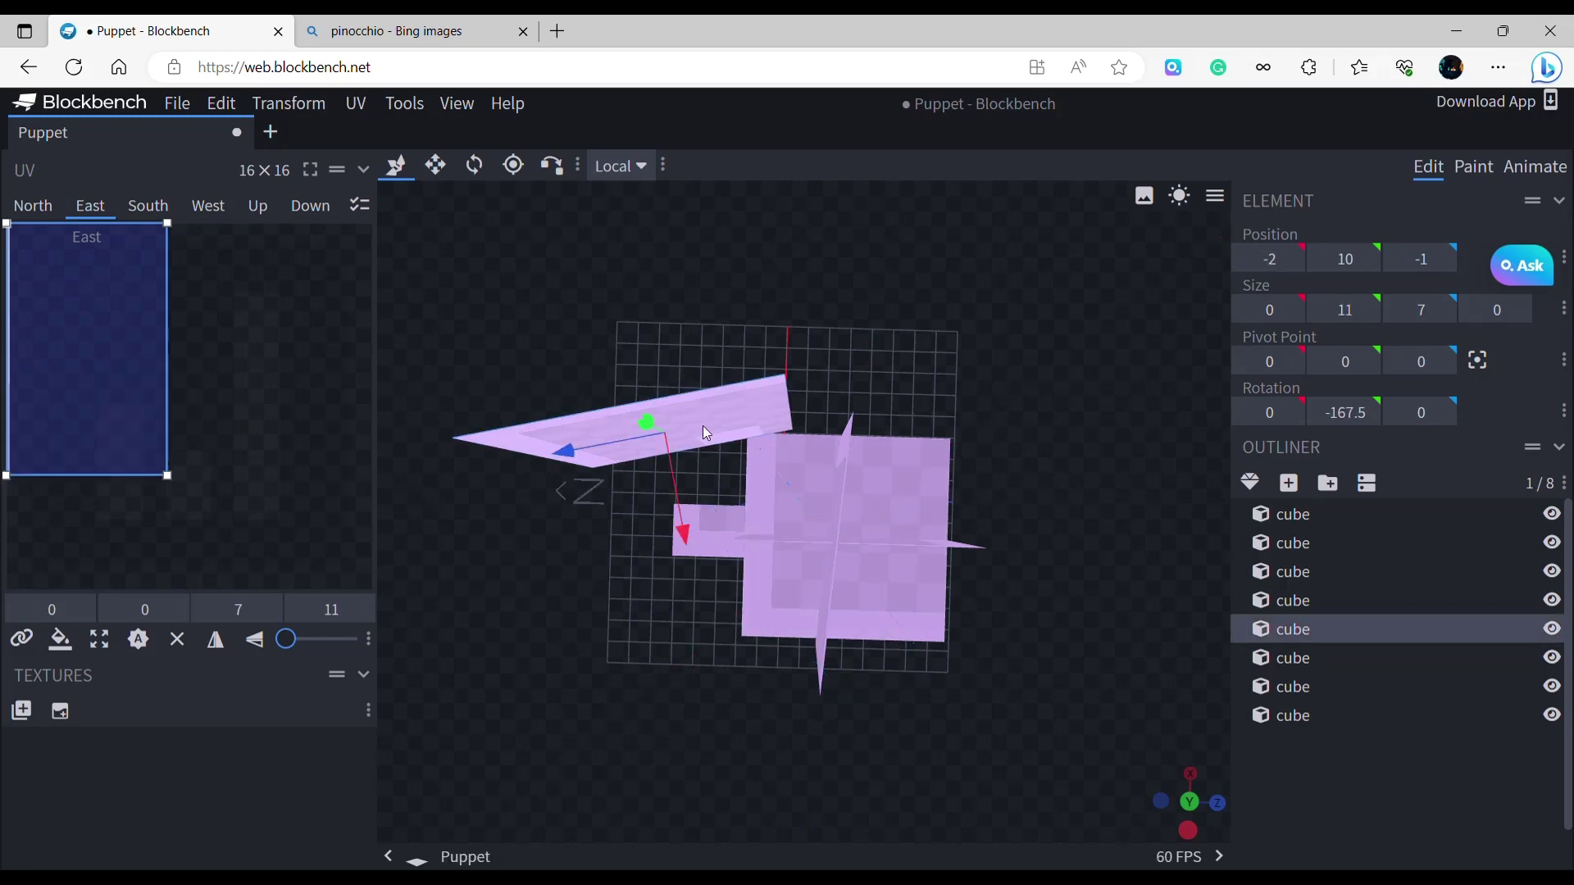
drag(677, 499, 729, 565)
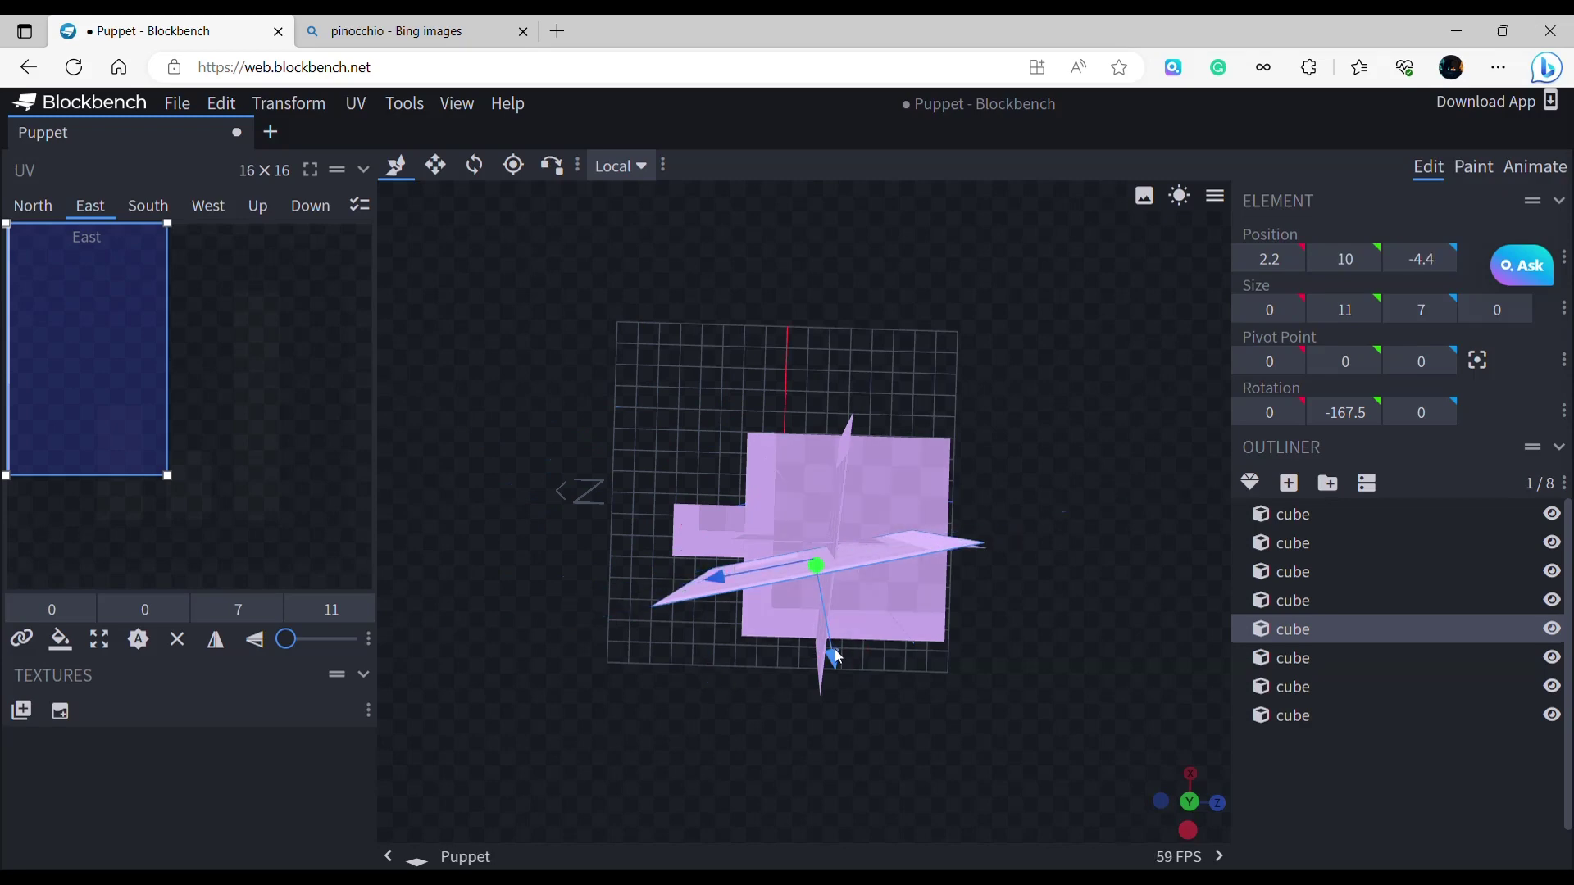
drag(828, 651, 822, 632)
drag(715, 560, 729, 560)
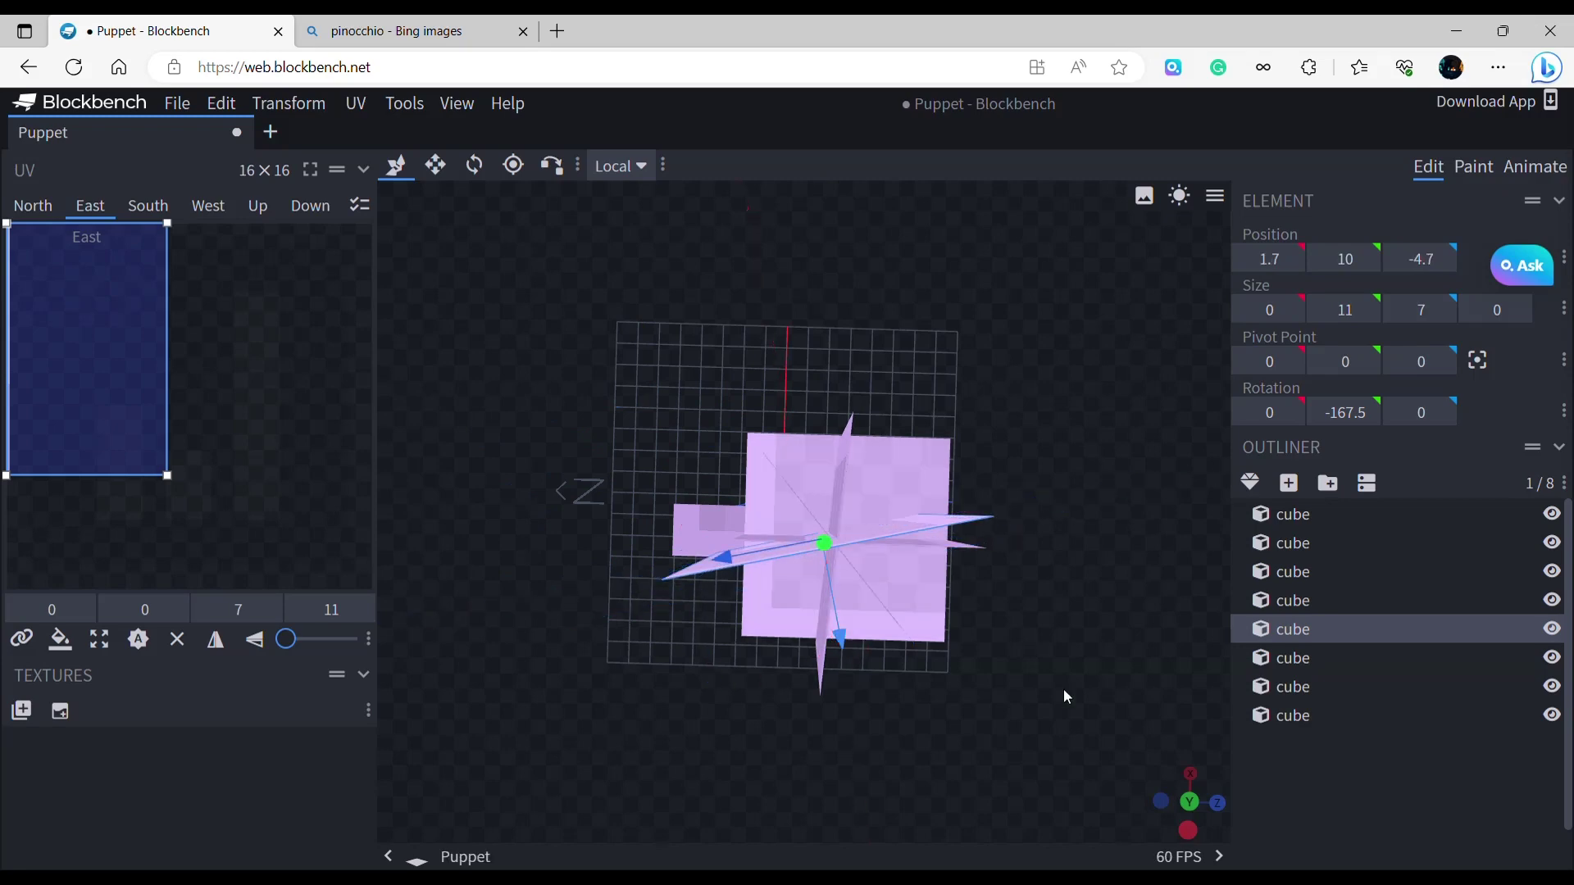
Select all eight cubes and create a texture template named TurretGolemTex with 16x pixel density and Box UV enabled.
click(1118, 739)
drag(1120, 746, 793, 545)
click(794, 545)
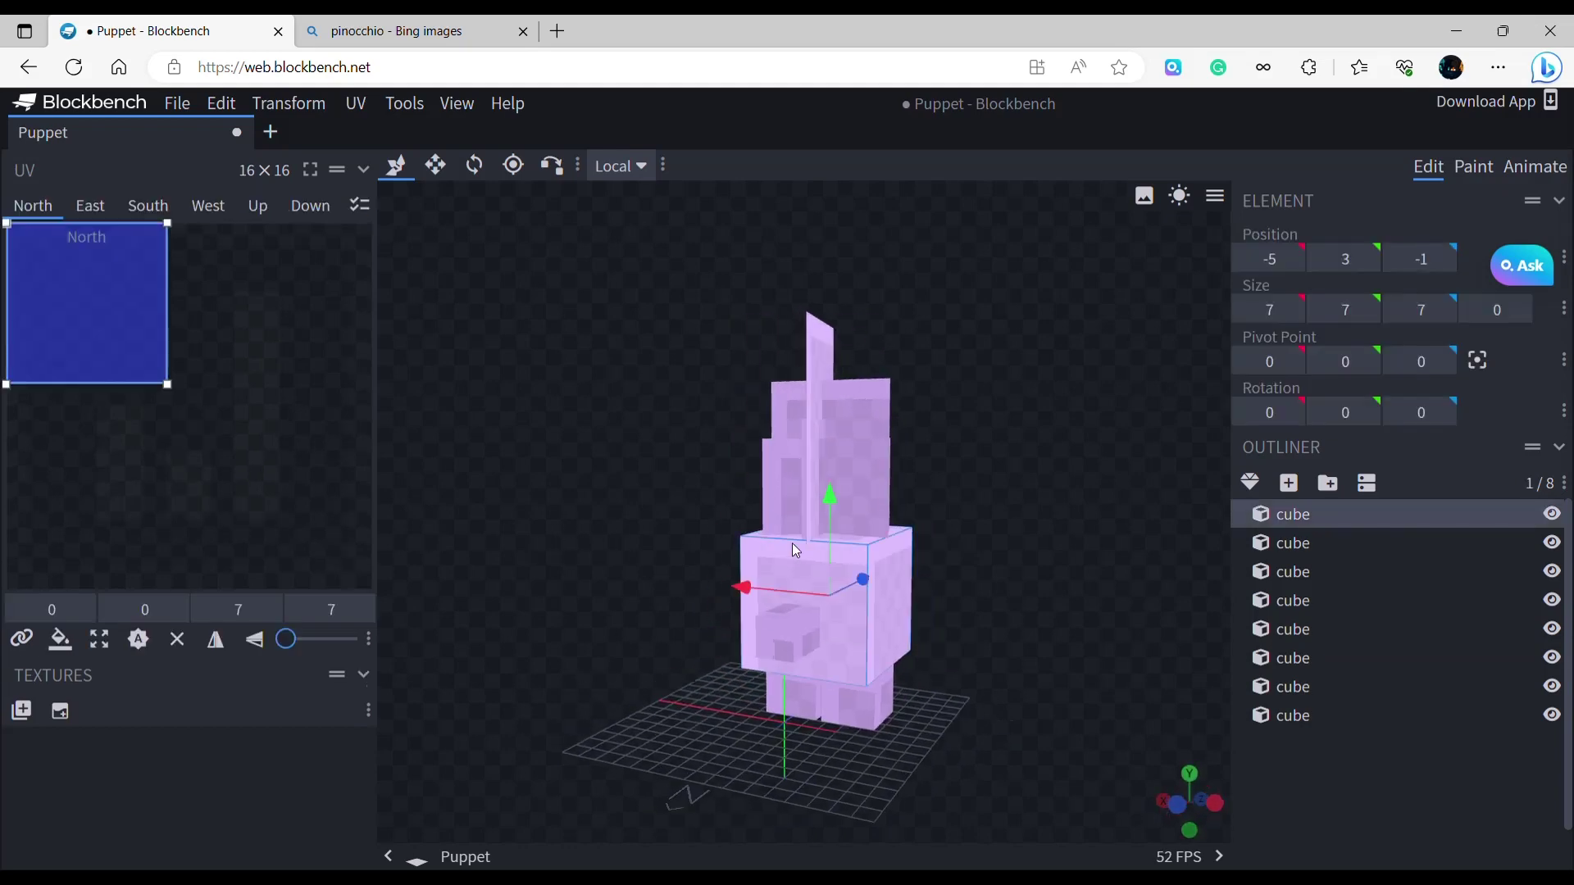
scroll(794, 544, down, 4)
scroll(1162, 651, down, 2)
click(1495, 818)
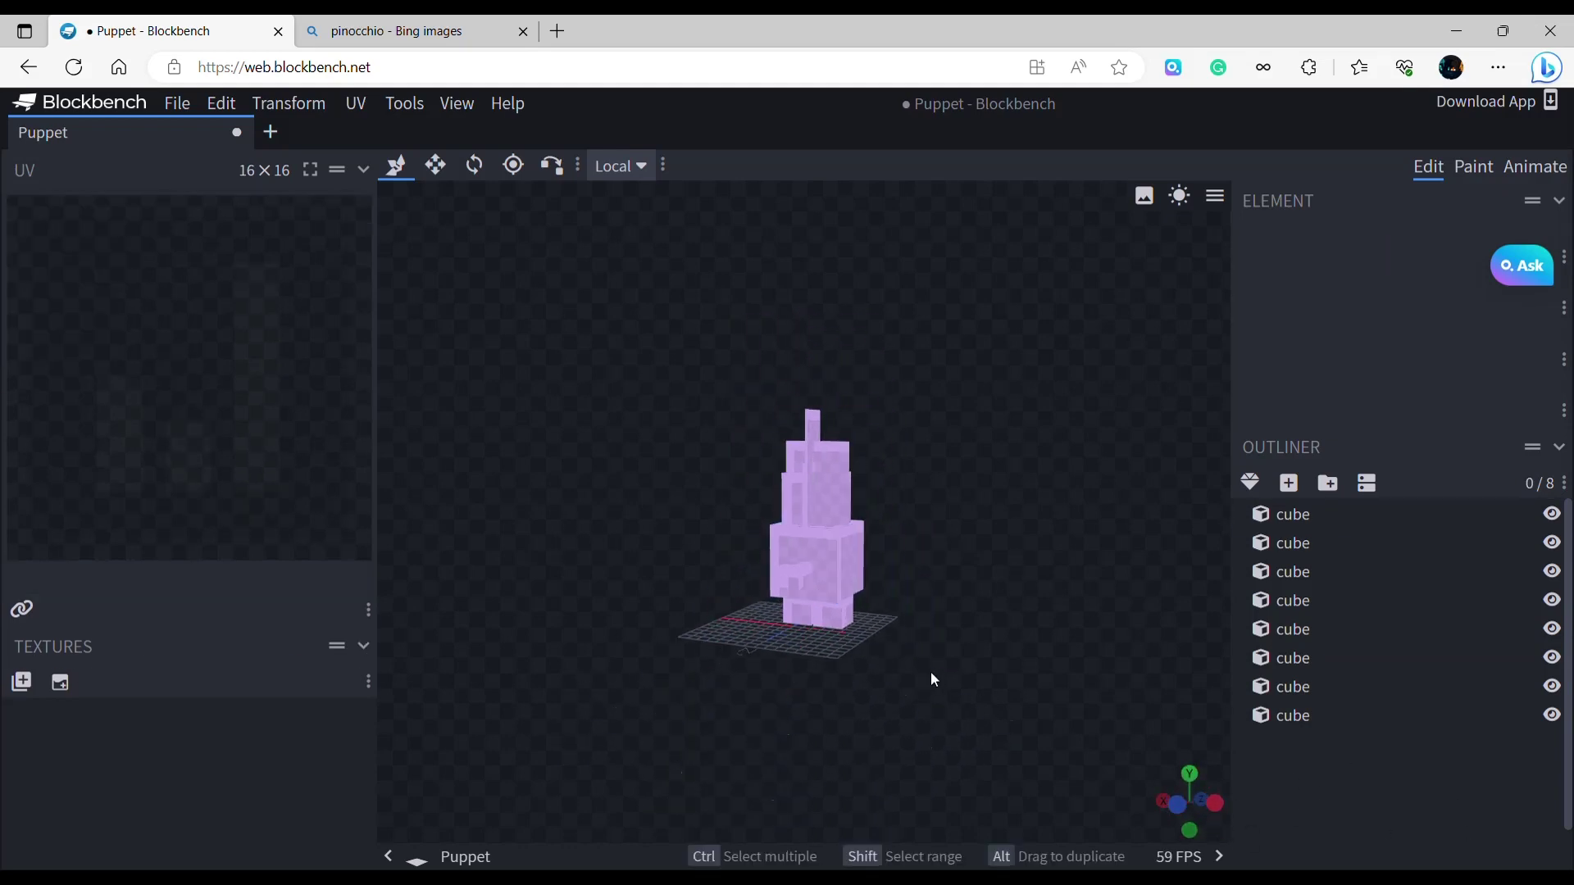
drag(619, 344, 1084, 741)
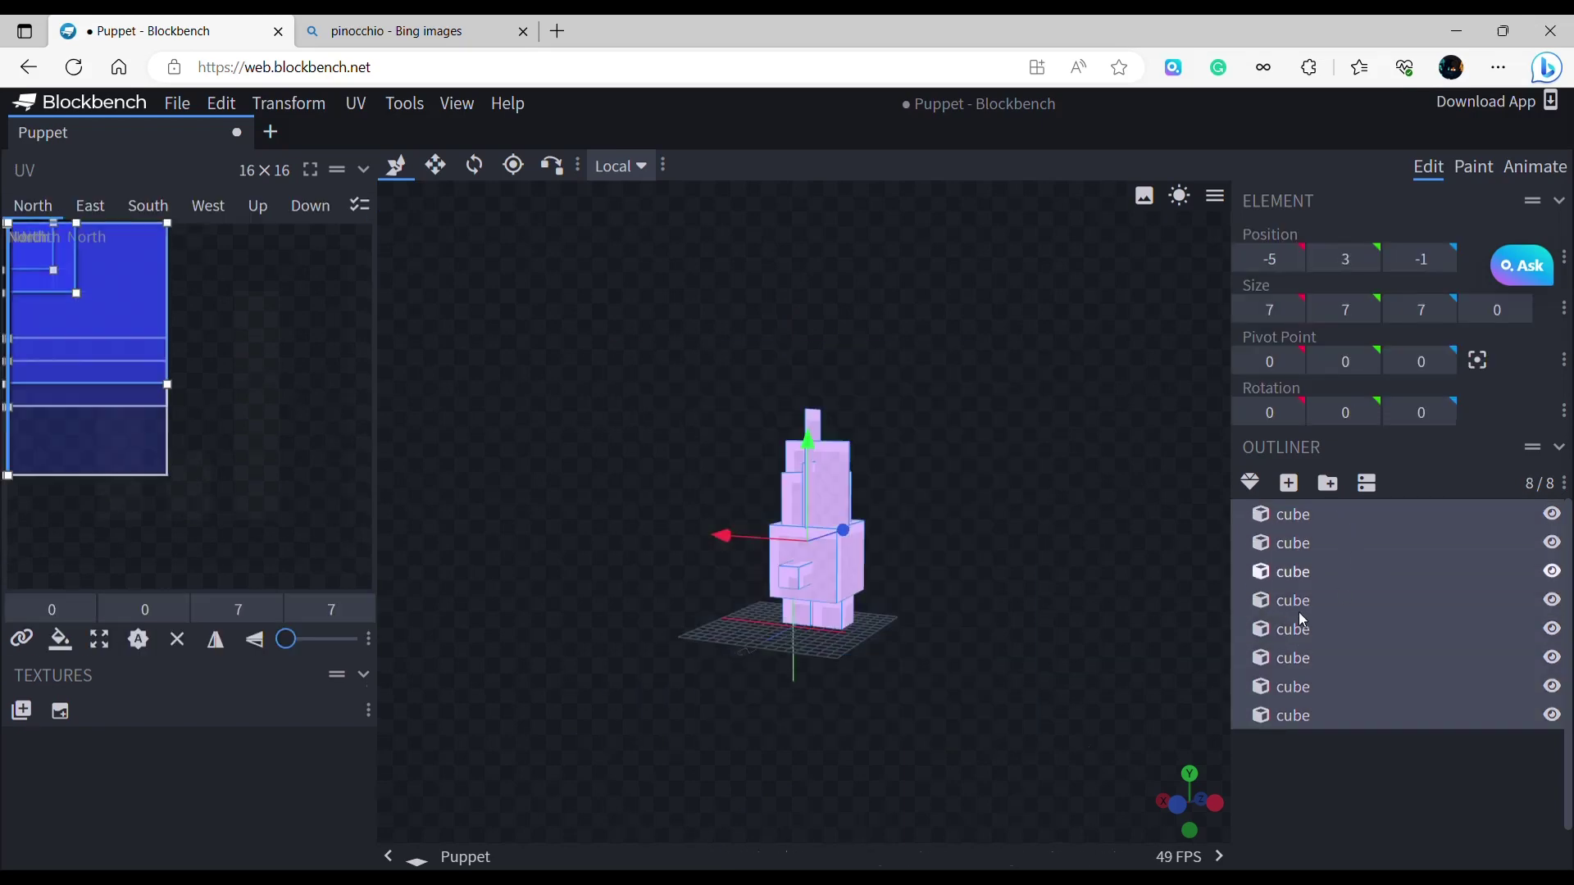
click(66, 710)
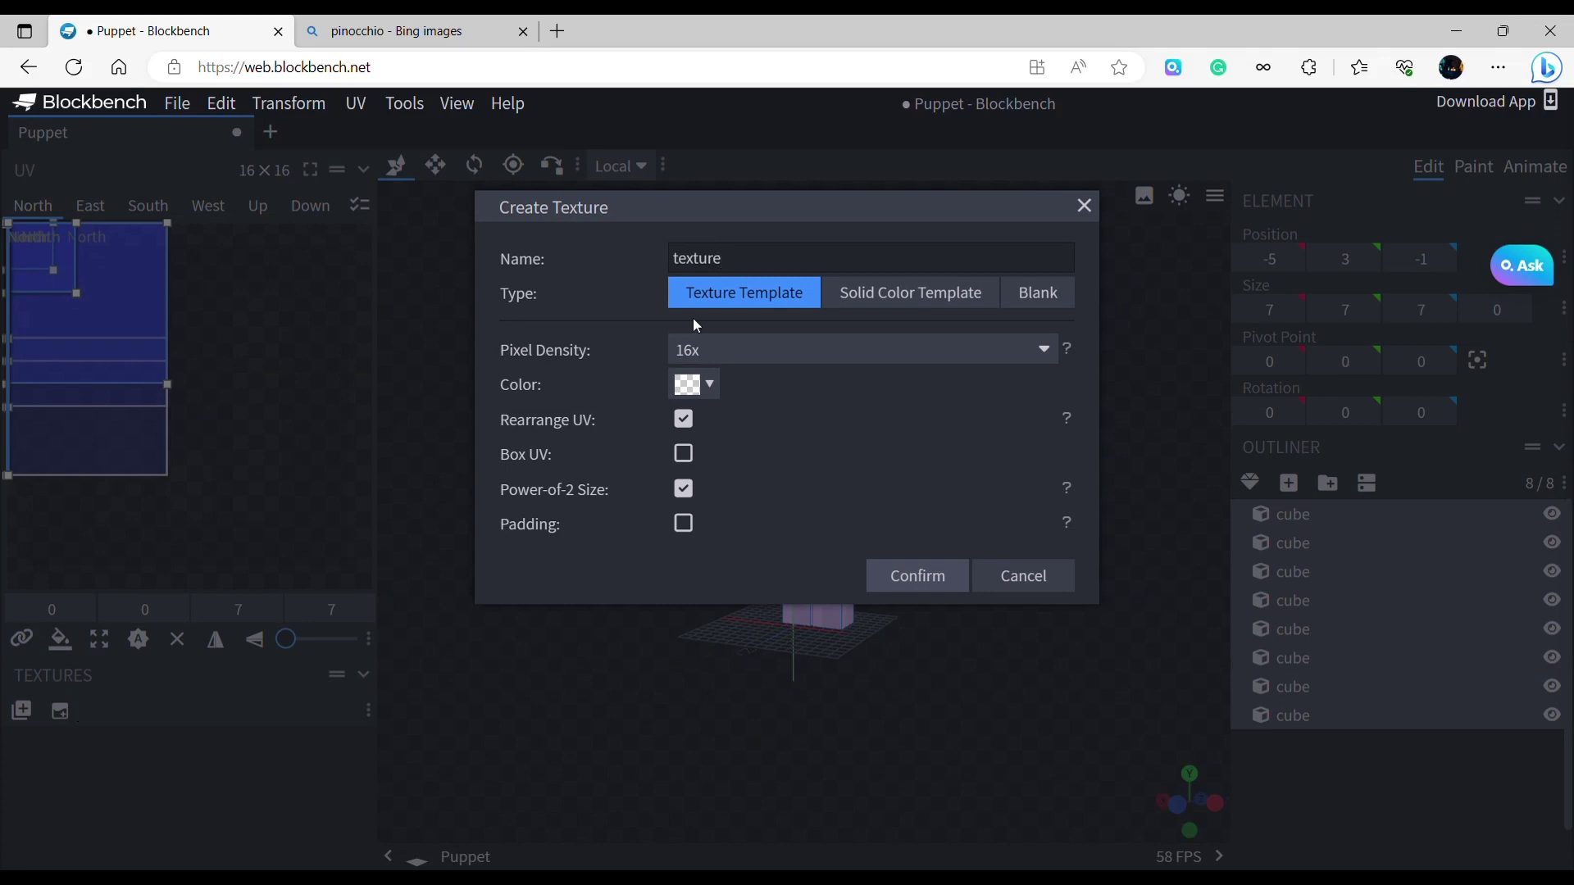
key(BackSpace)
text(TurretGpo)
text(emTex)
click(686, 456)
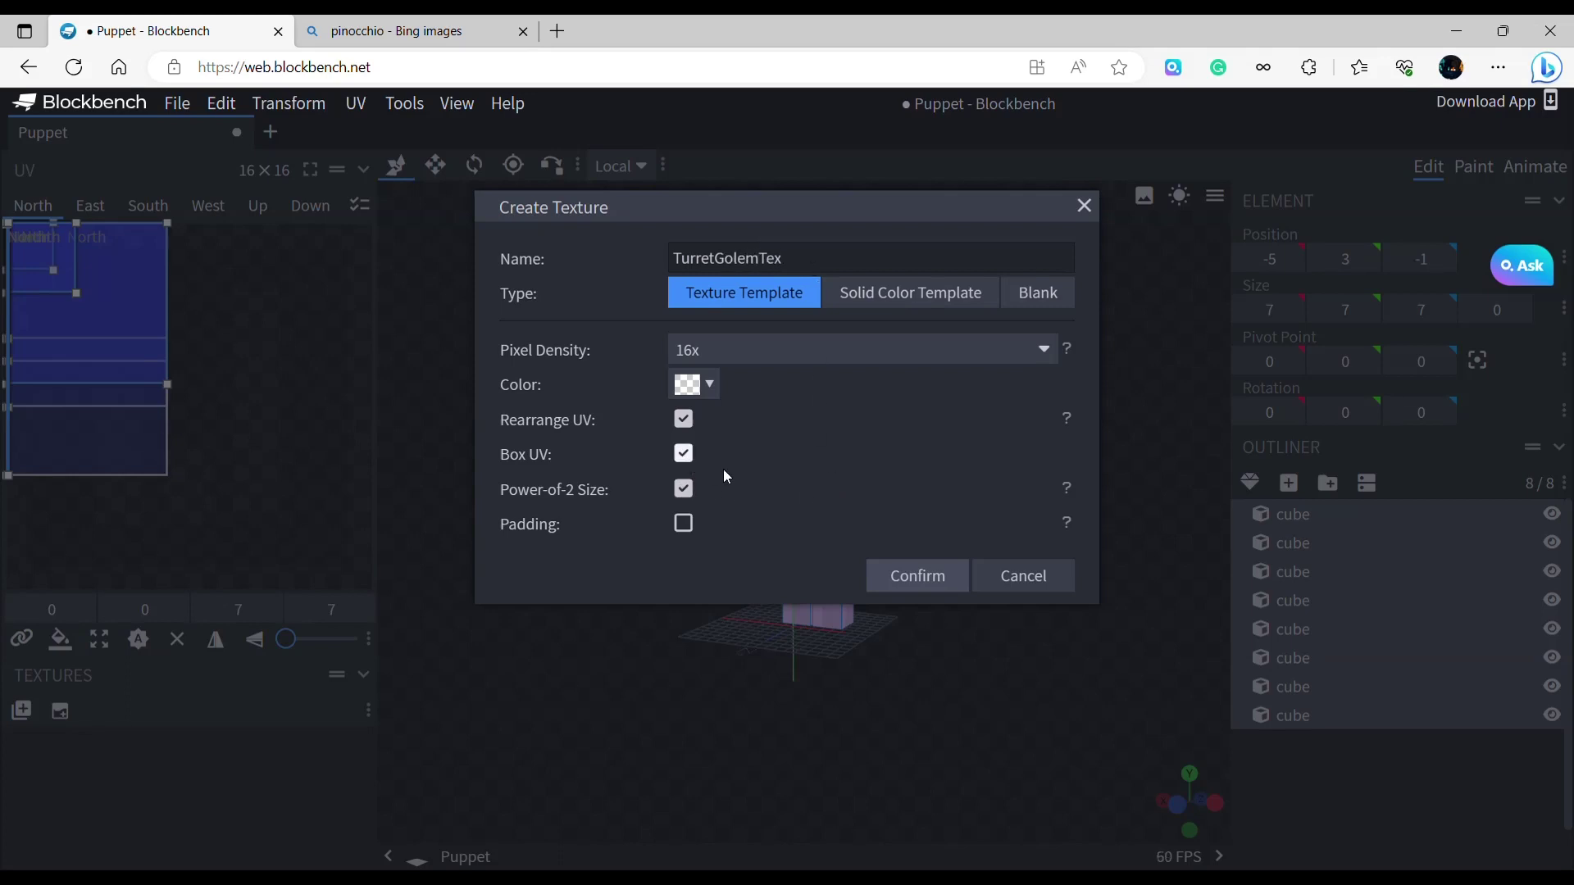
click(915, 576)
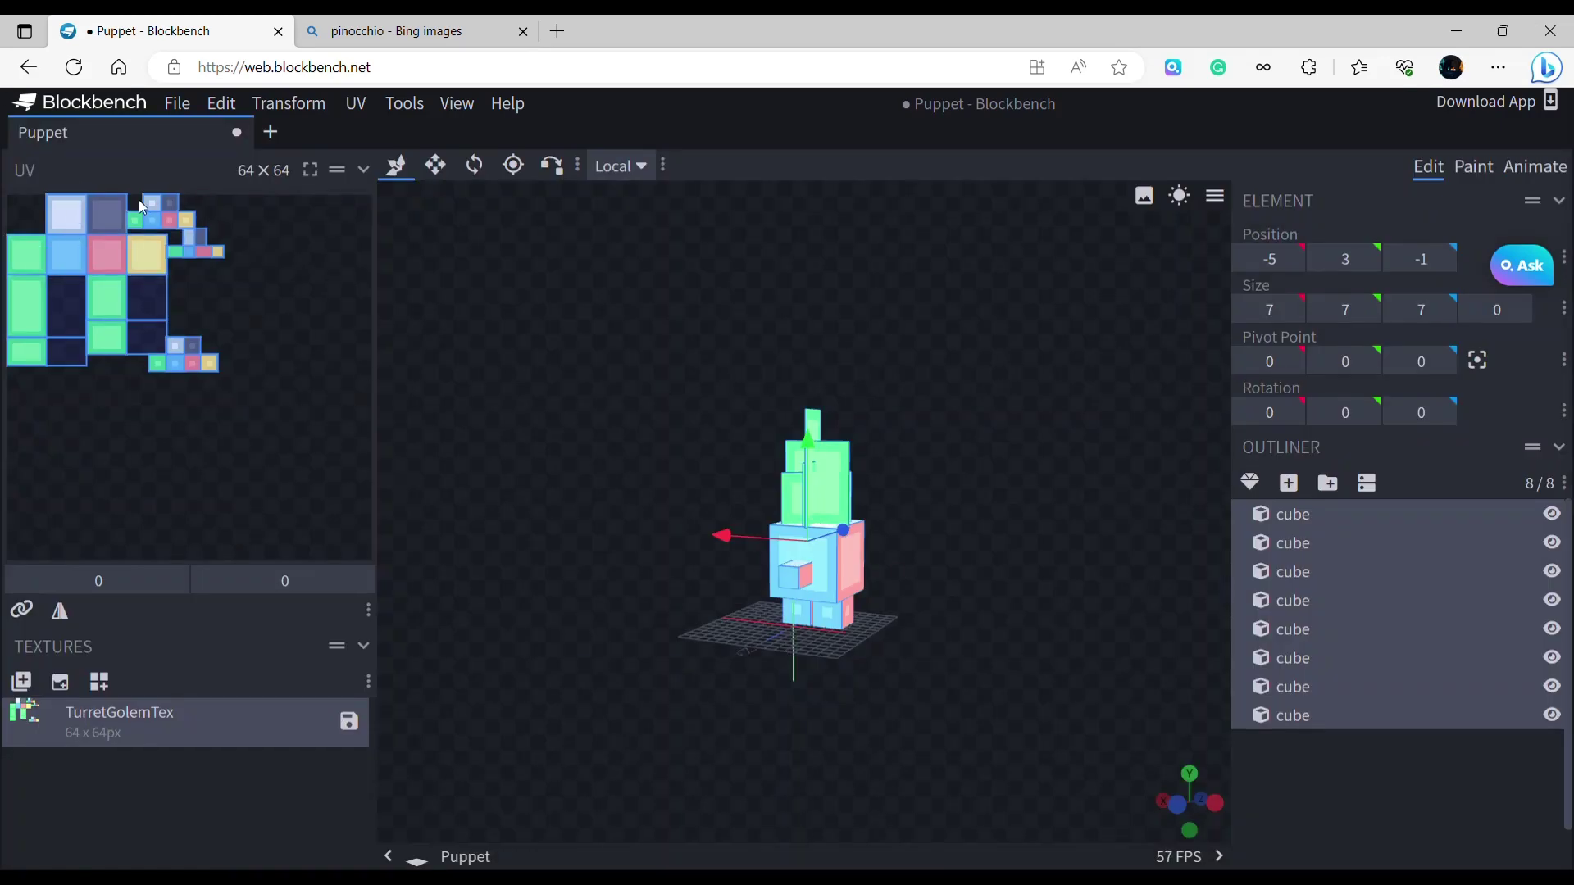
Deselect the model, switch to Paint mode and set the eraser size to 50.
click(1419, 842)
scroll(1035, 540, up, 10)
scroll(1034, 531, down, 5)
drag(1008, 446, 991, 618)
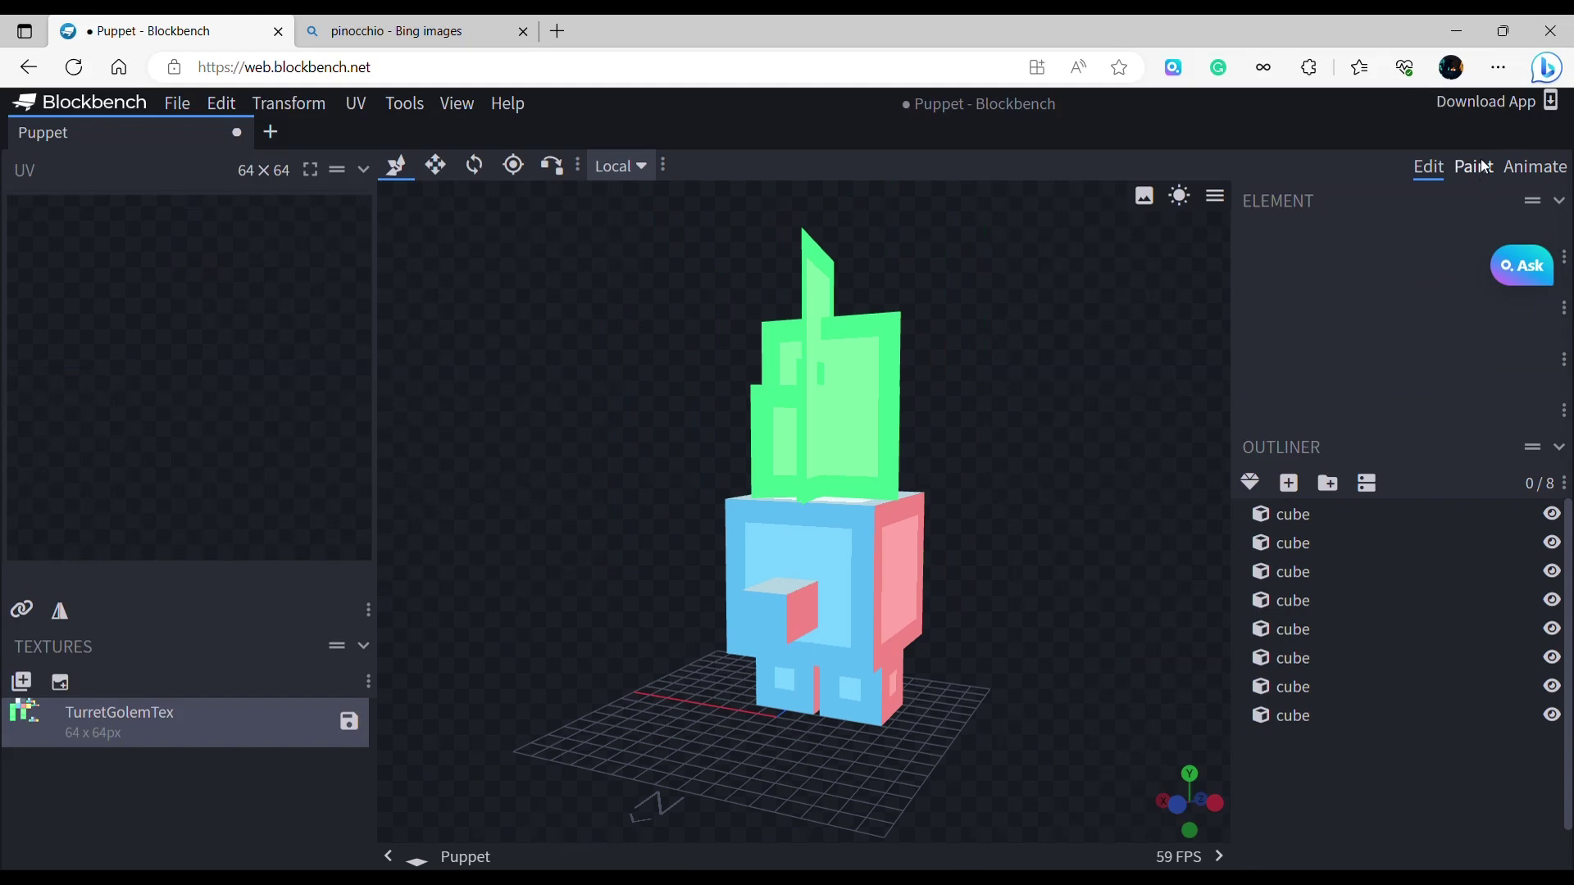
click(1476, 168)
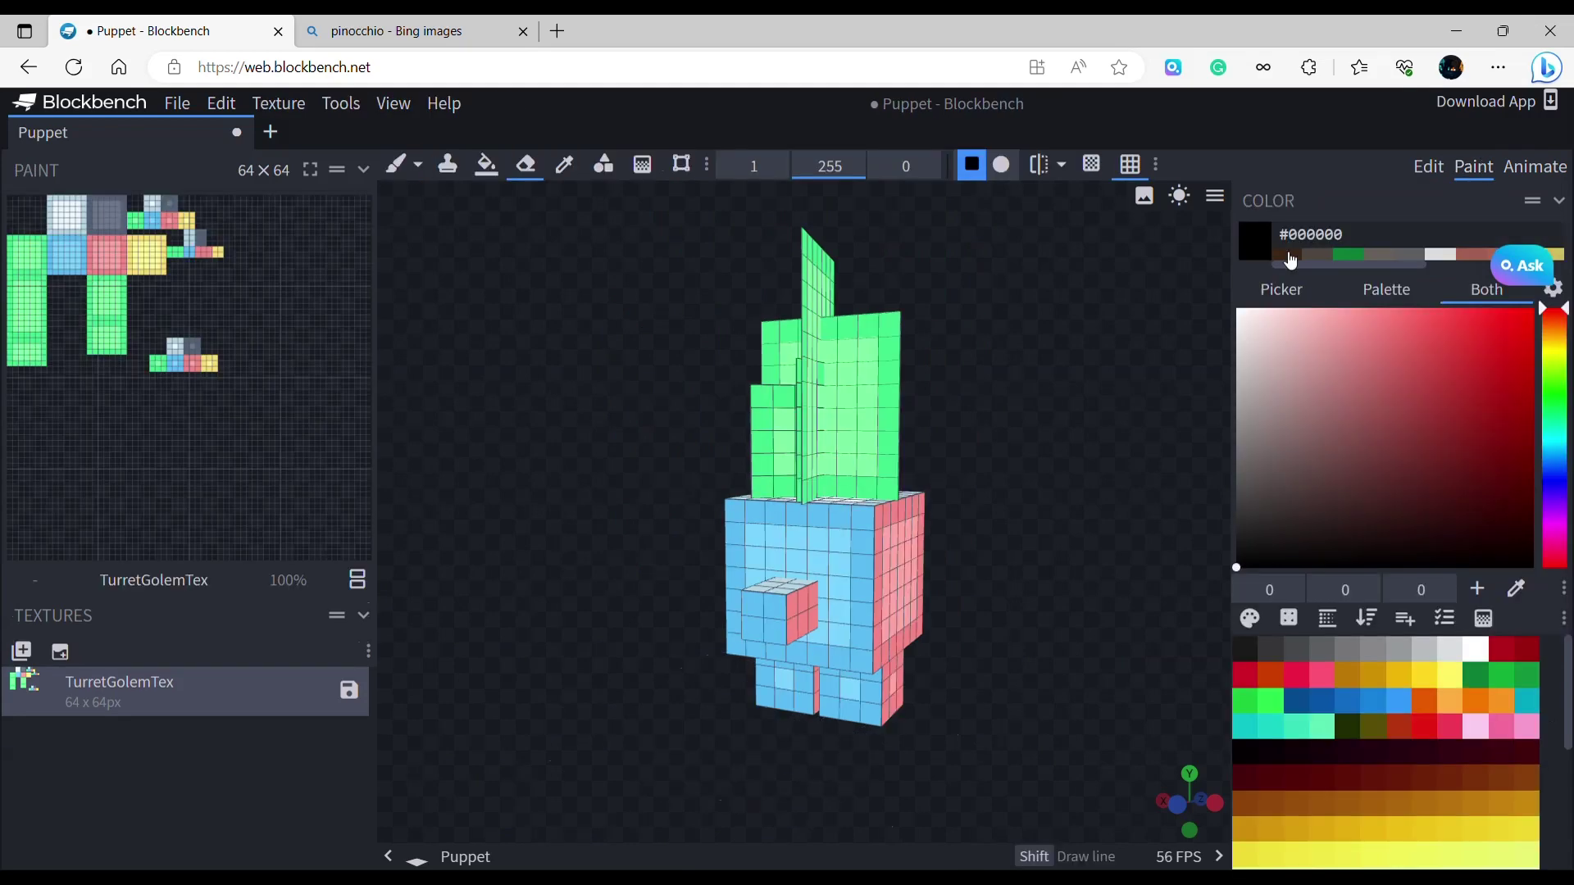
click(752, 166)
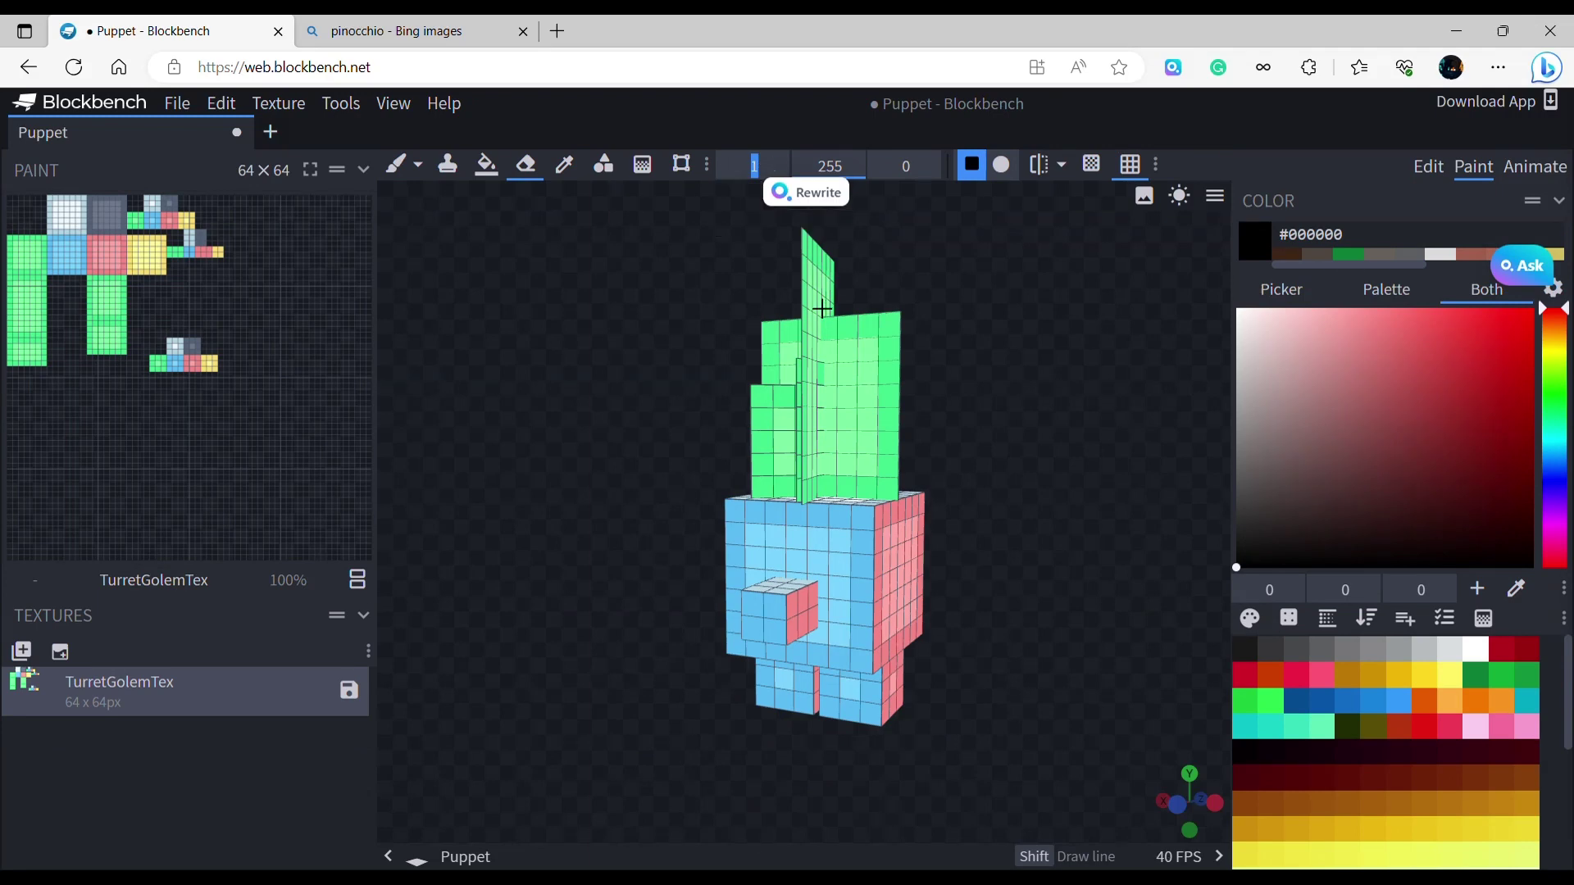
text(50)
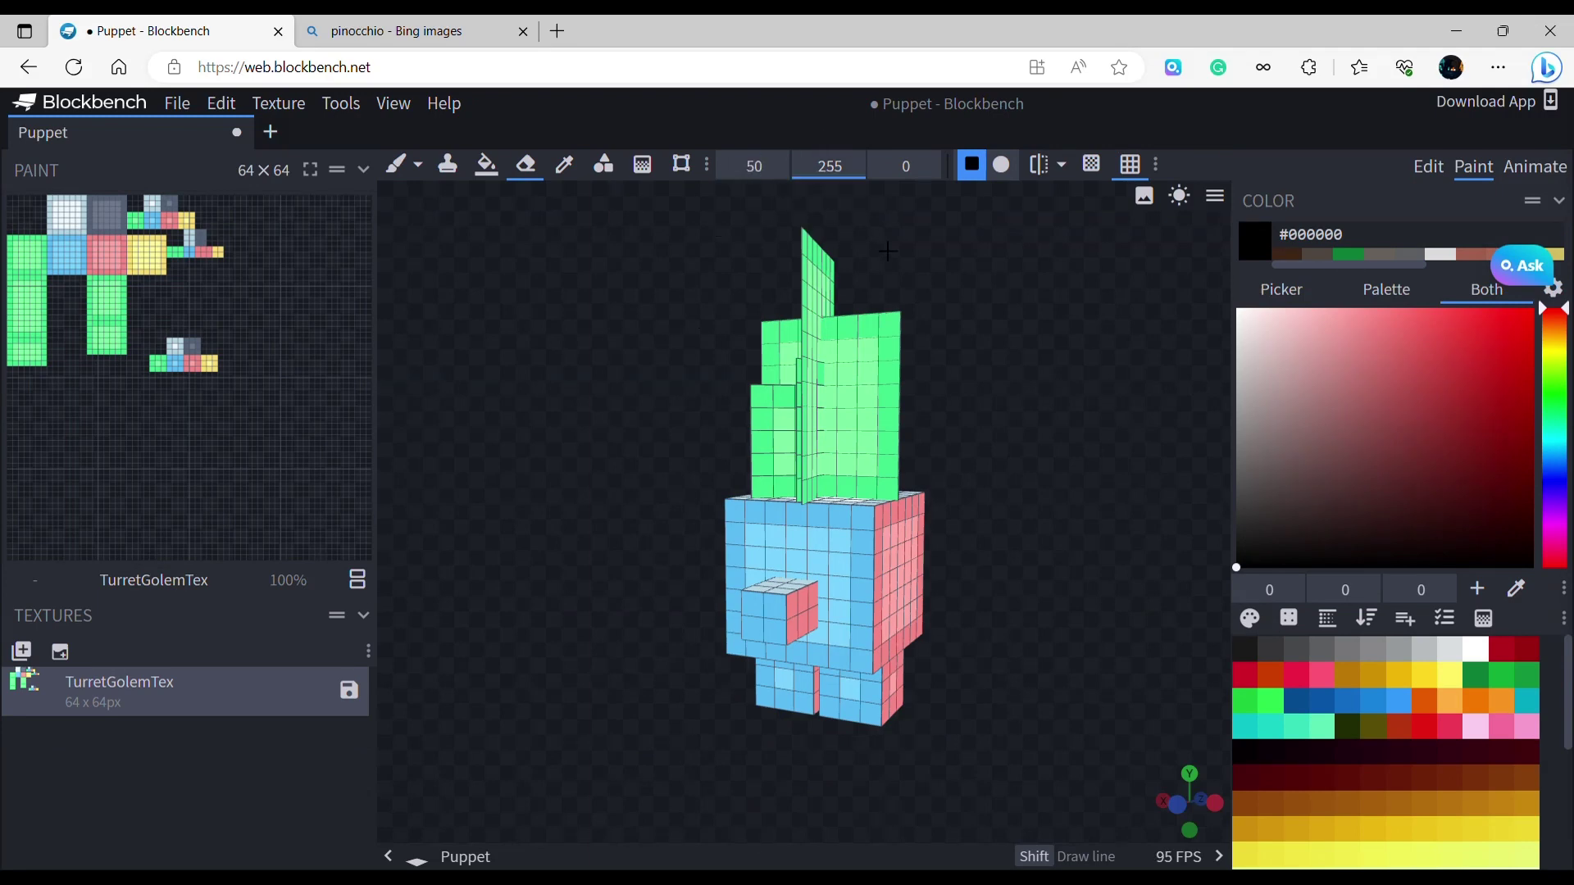
Erase the green texture from all four crossed planes above the head so they are fully transparent.
drag(888, 251, 804, 418)
click(805, 418)
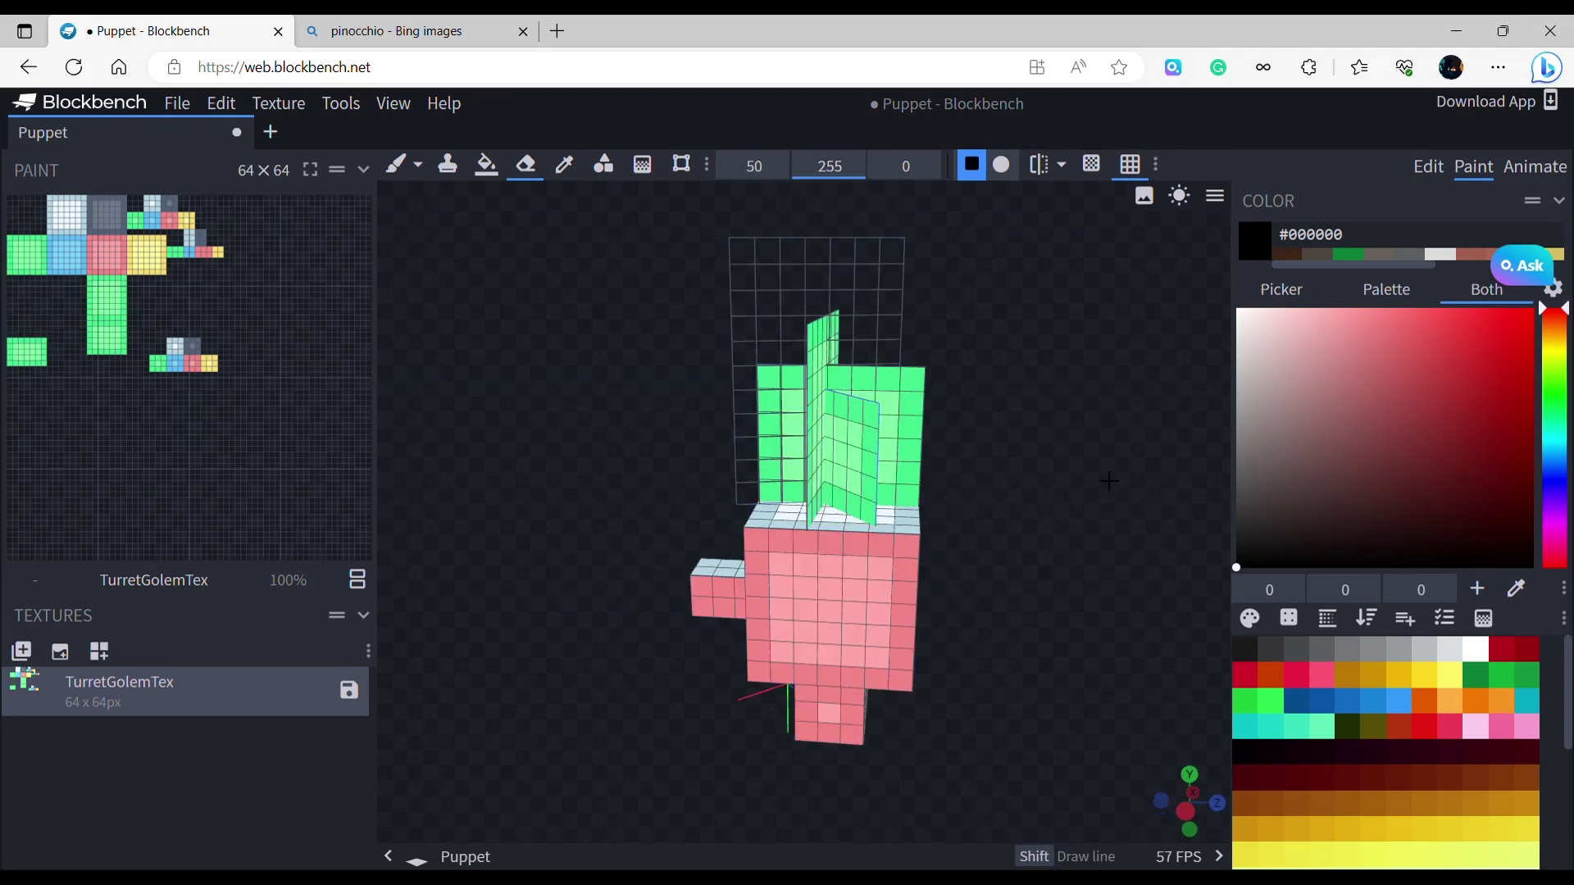
drag(1109, 482, 788, 427)
drag(894, 438, 780, 475)
click(769, 402)
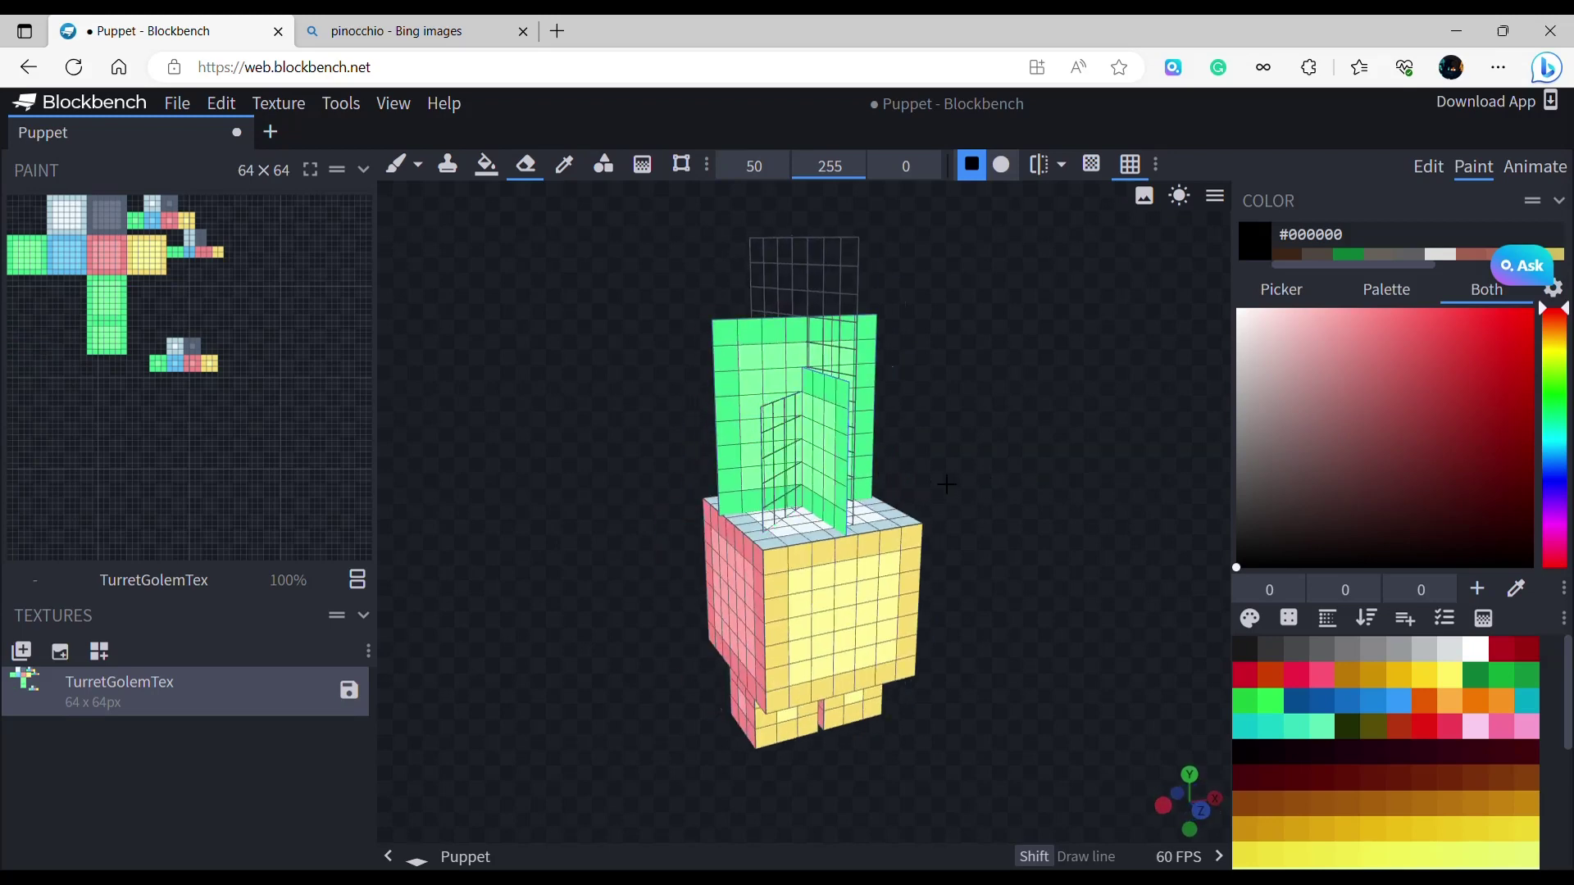
mouse_move(974, 513)
mouse_down()
mouse_move(649, 510)
mouse_move(666, 513)
mouse_up()
click(799, 393)
click(803, 414)
drag(991, 463, 937, 447)
scroll(992, 447, up, 5)
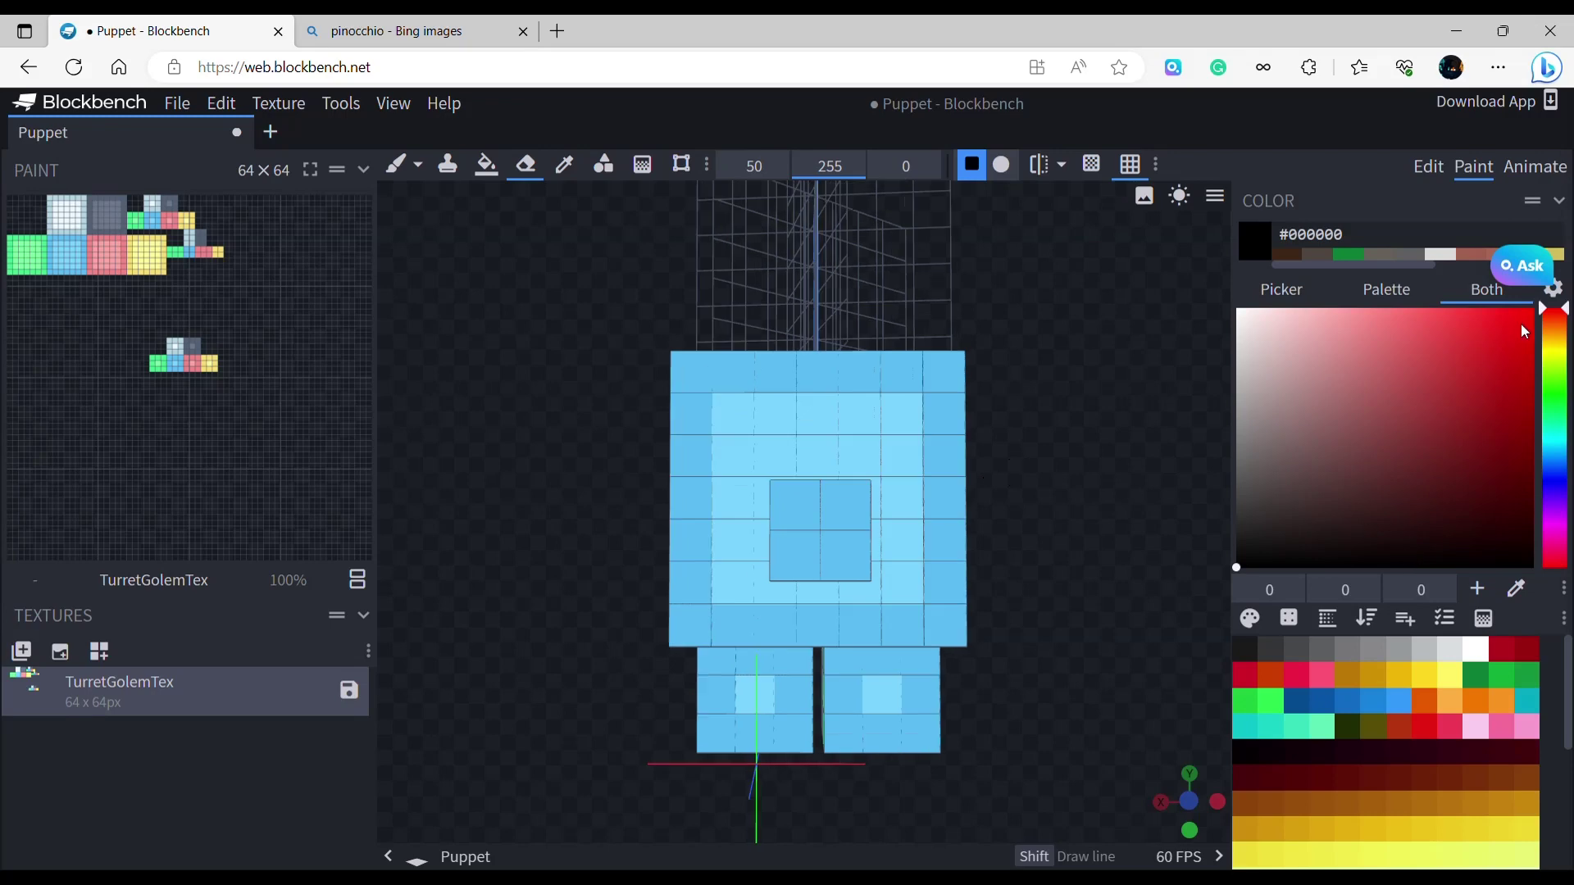
Mix a tan paint colour, #ad9268, in the colour picker.
click(1557, 335)
click(1452, 347)
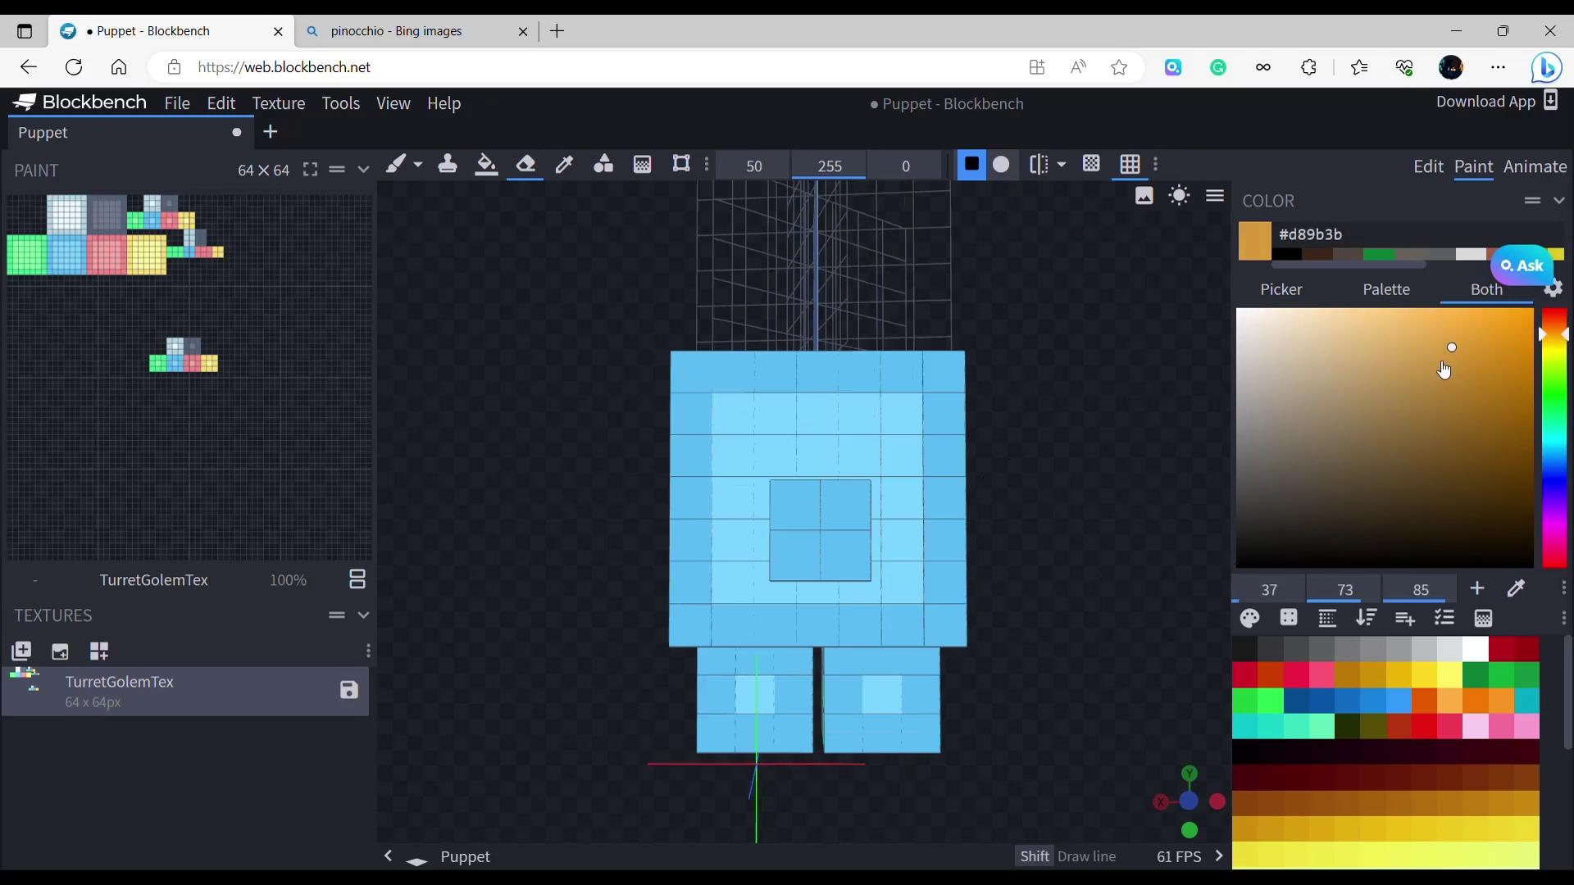
click(1358, 369)
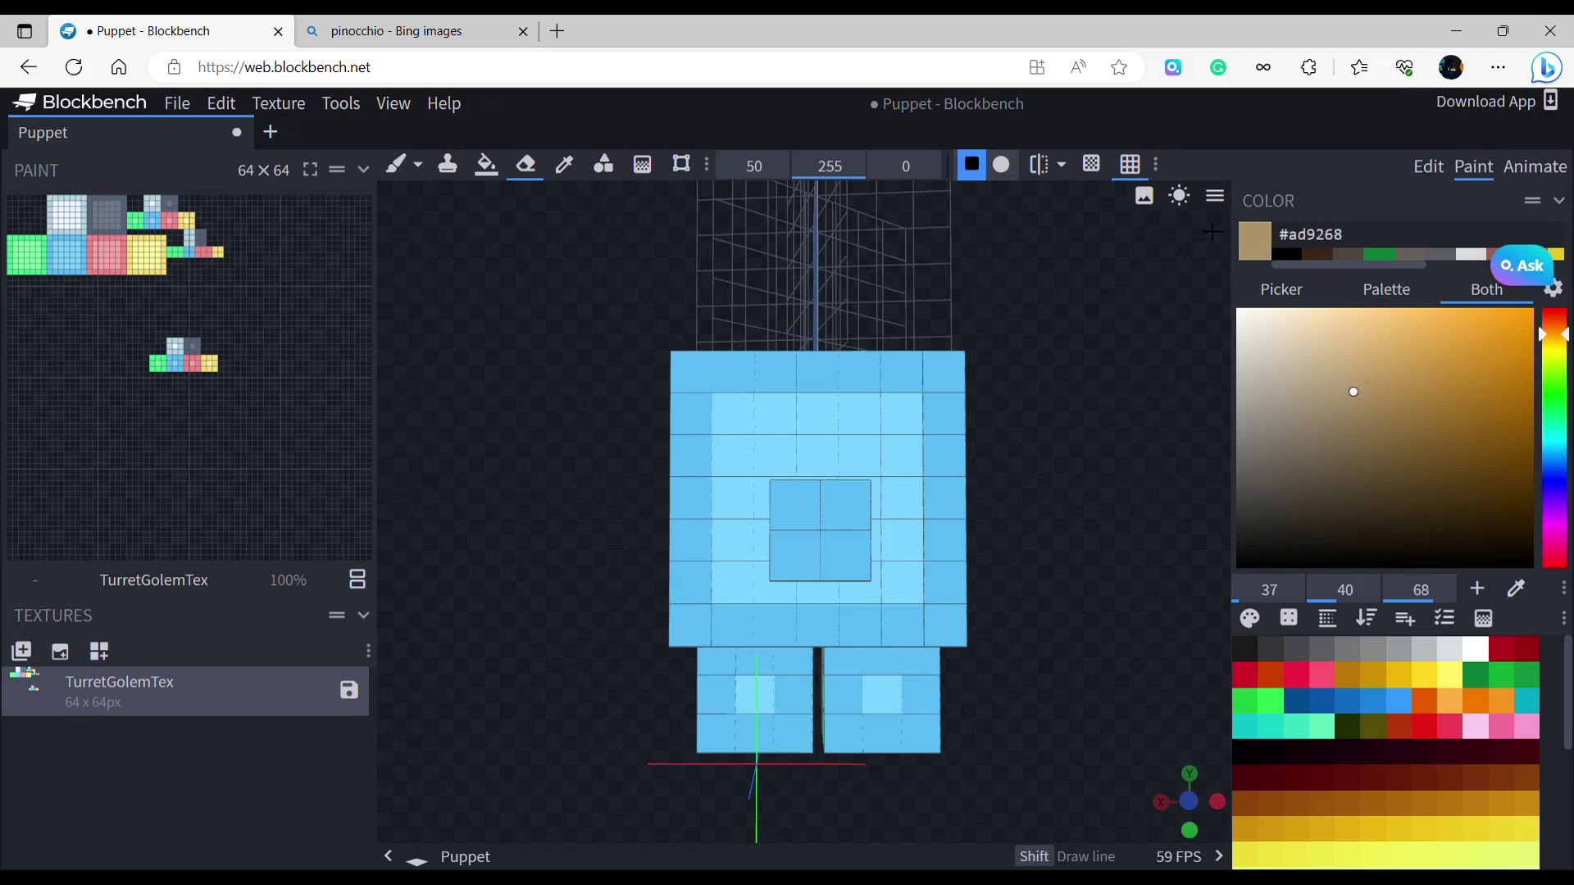
Fill the whole head, both legs and the nose with the tan colour using the Element fill mode.
click(500, 171)
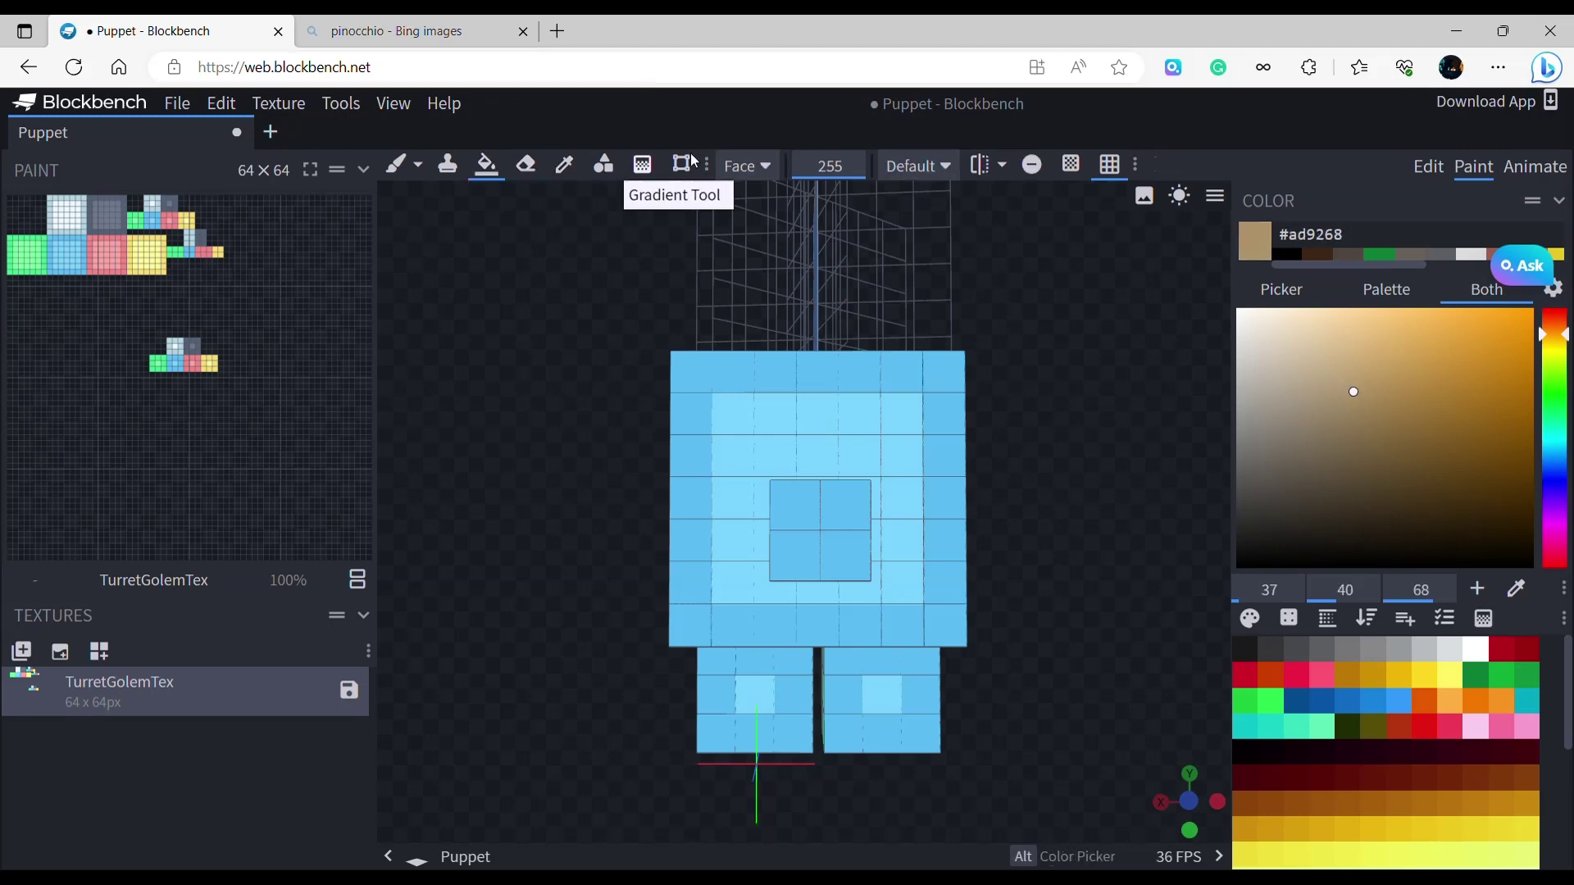
click(747, 165)
click(764, 225)
click(957, 492)
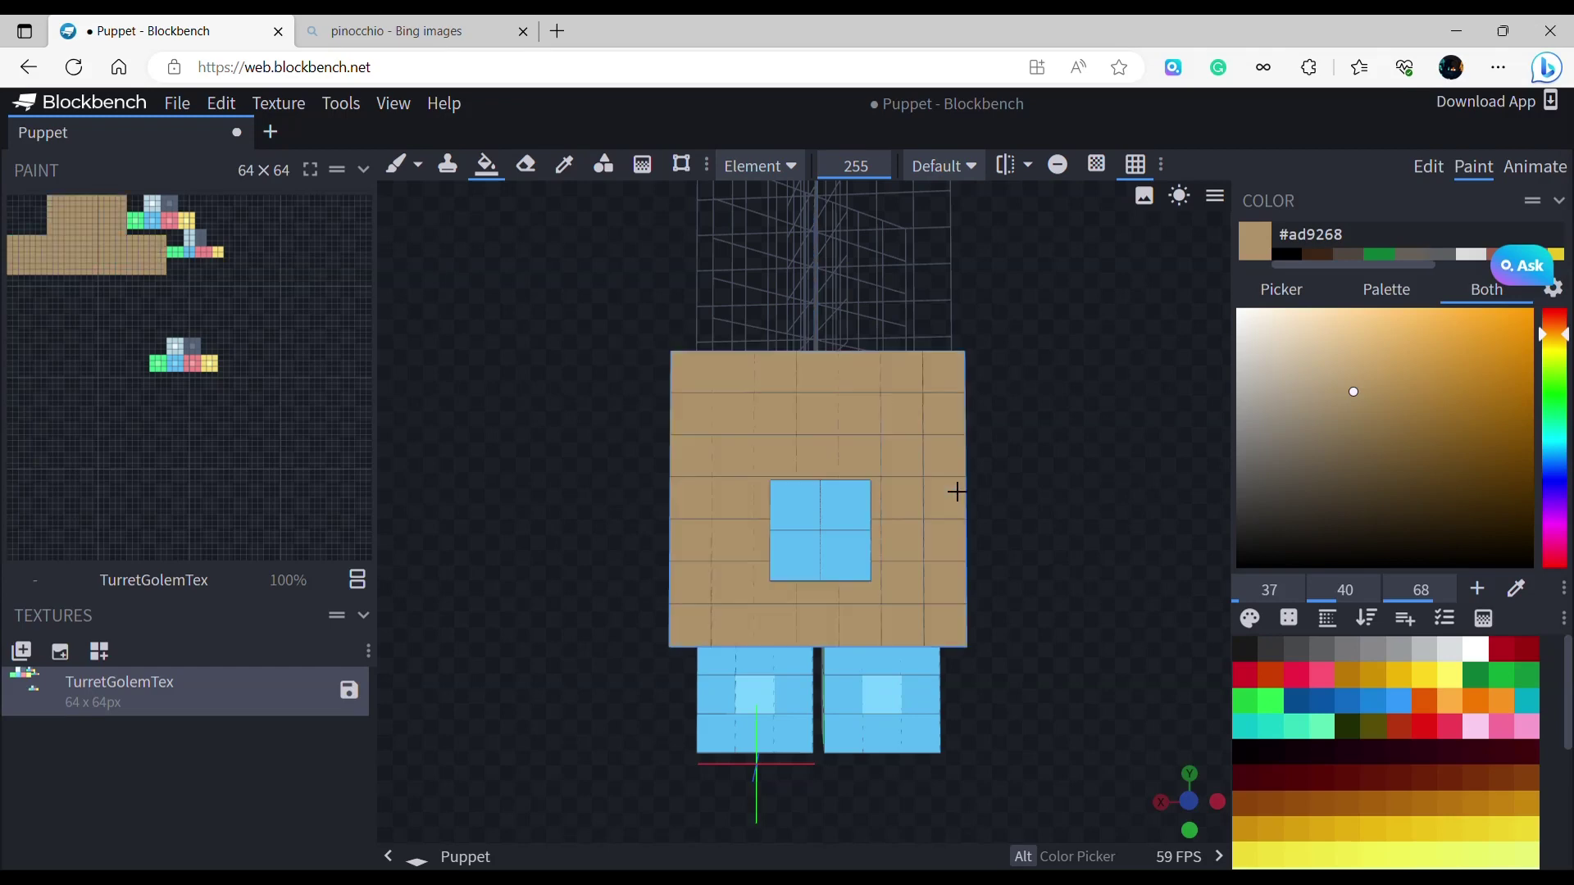
click(889, 703)
middle_drag(798, 678, 805, 696)
click(759, 713)
click(809, 584)
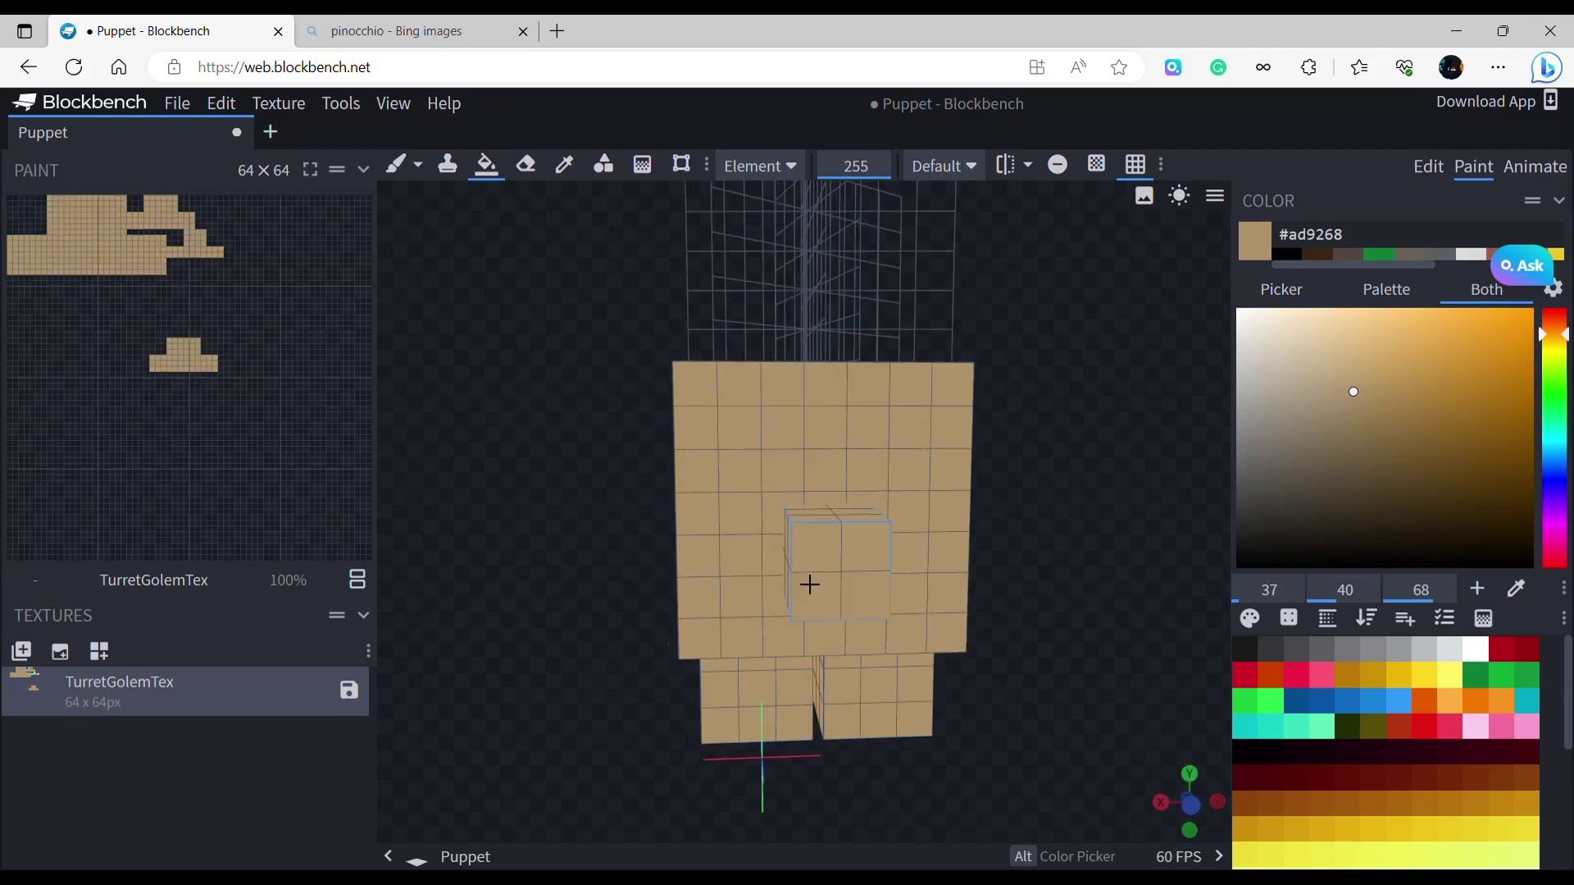
Paint two black #1a1a1b eyes, each 2 by 2 pixels, on the front of the head with the size 1 brush.
scroll(1031, 592, down, 6)
middle_drag(1031, 592, 816, 751)
click(1246, 653)
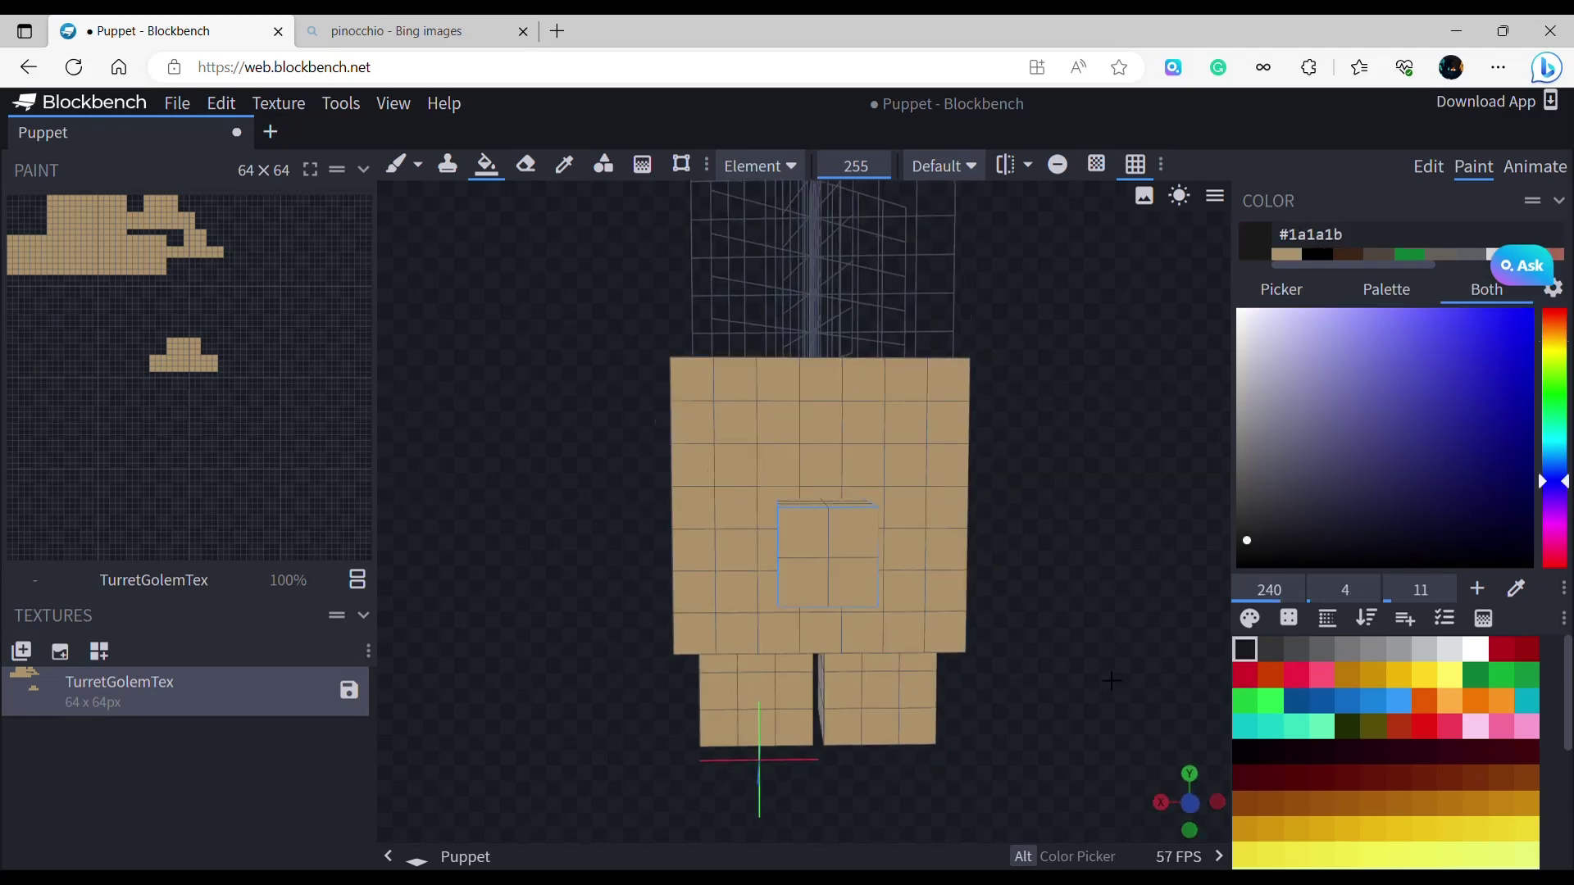
right_drag(1112, 682, 1030, 651)
click(396, 166)
scroll(830, 328, up, 5)
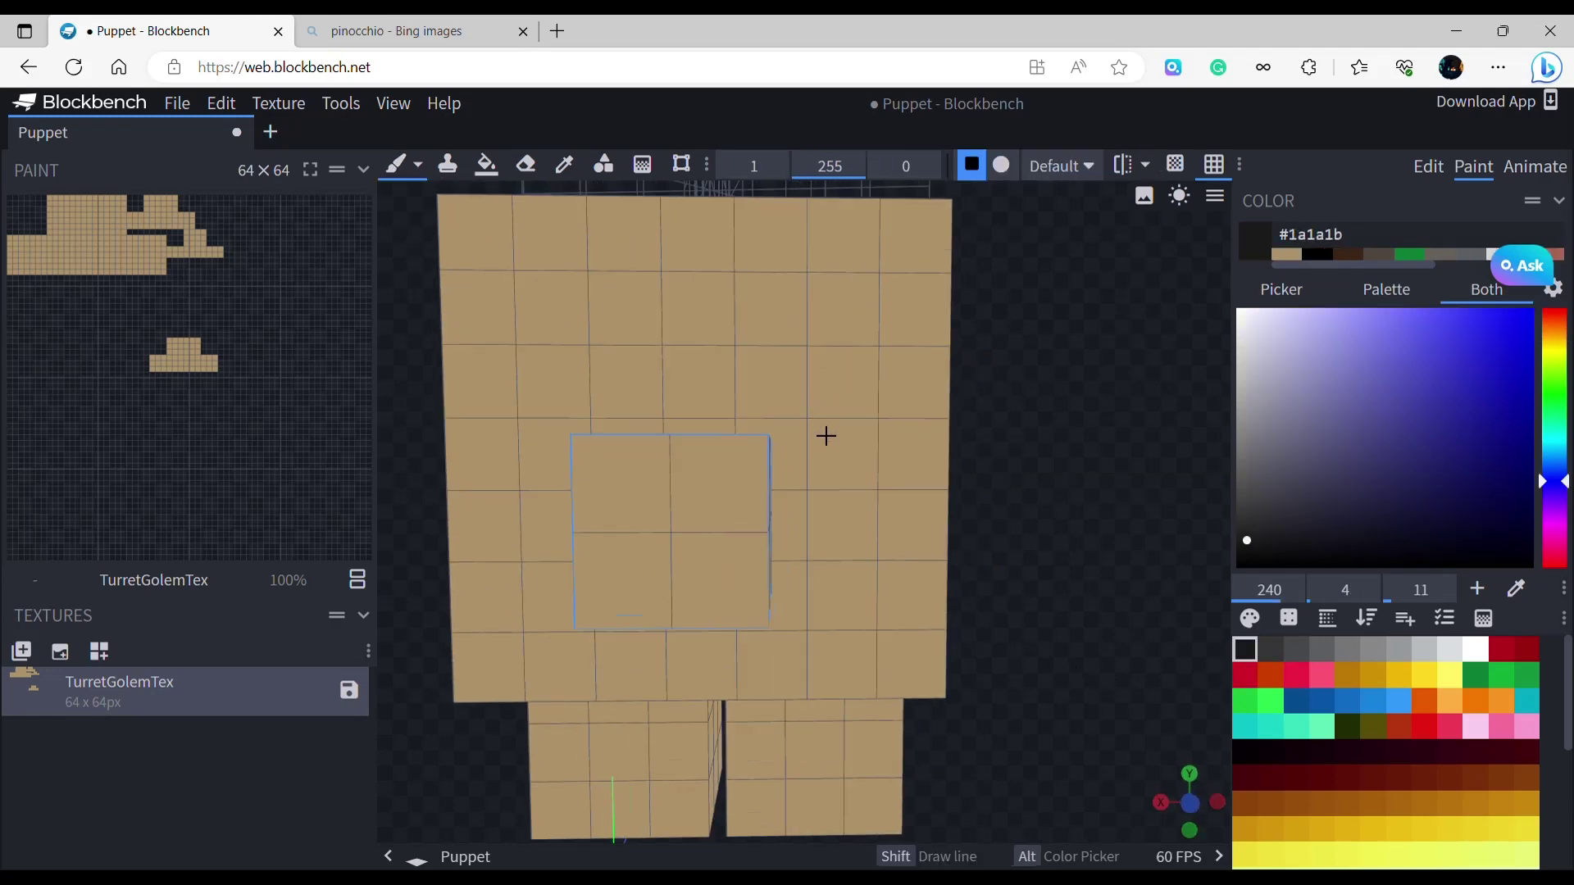
drag(787, 381, 911, 476)
mouse_move(911, 476)
right_down()
mouse_move(1002, 492)
mouse_move(980, 490)
right_up()
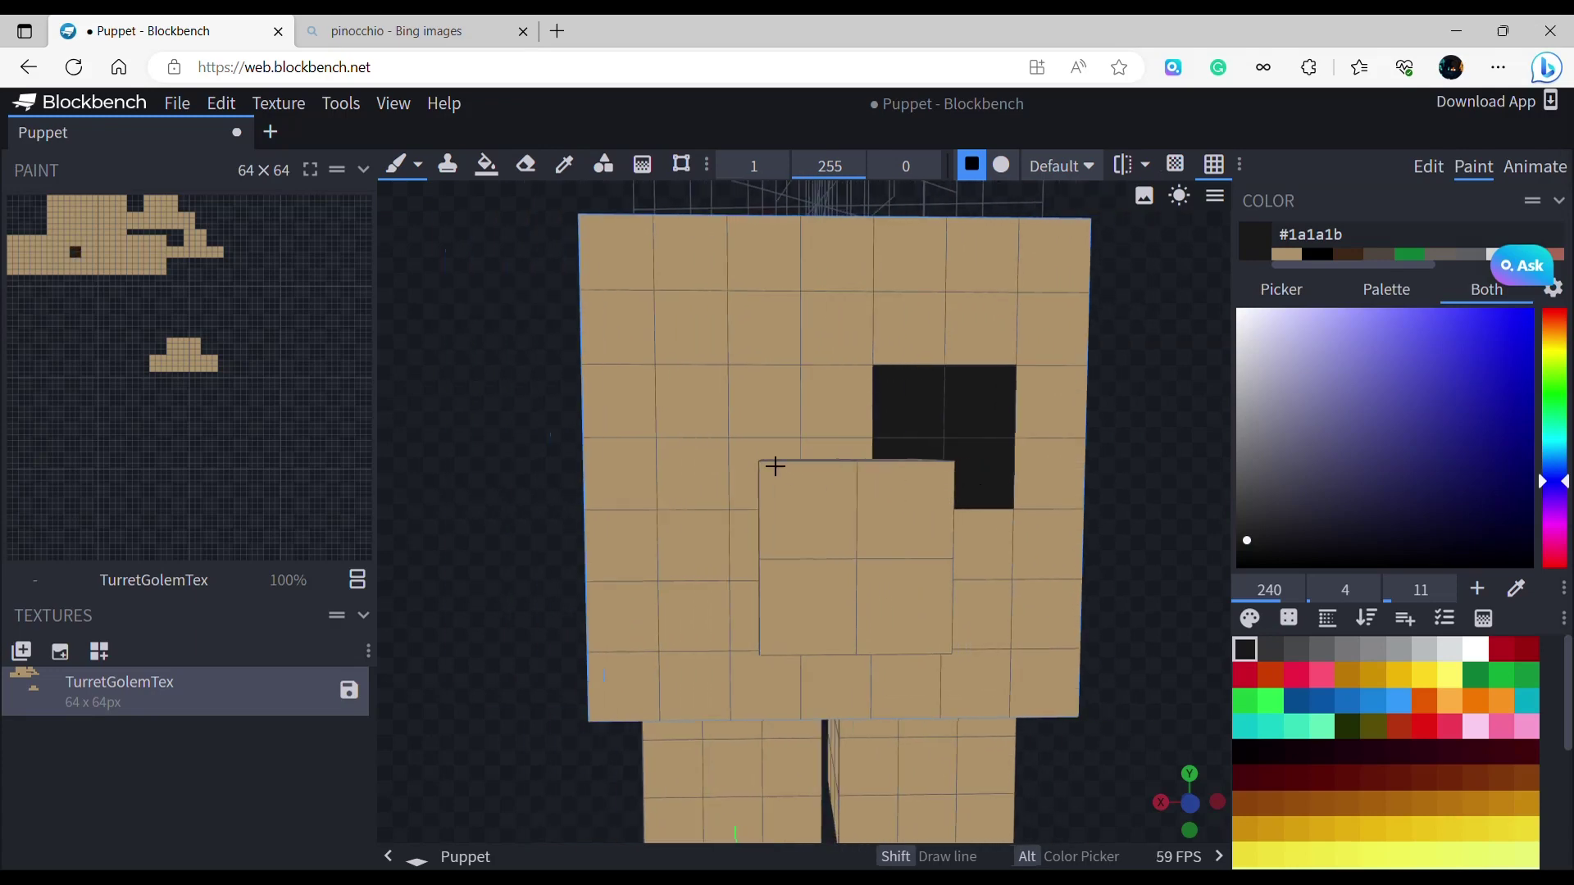
mouse_move(773, 464)
mouse_down()
mouse_move(767, 385)
mouse_move(754, 487)
mouse_up()
Try widening both black eyes by one pixel column out to the head's side edges, and undo it.
scroll(754, 487, down, 5)
mouse_move(1078, 627)
mouse_down()
mouse_move(1001, 647)
mouse_move(1060, 623)
mouse_up()
drag(731, 483, 687, 485)
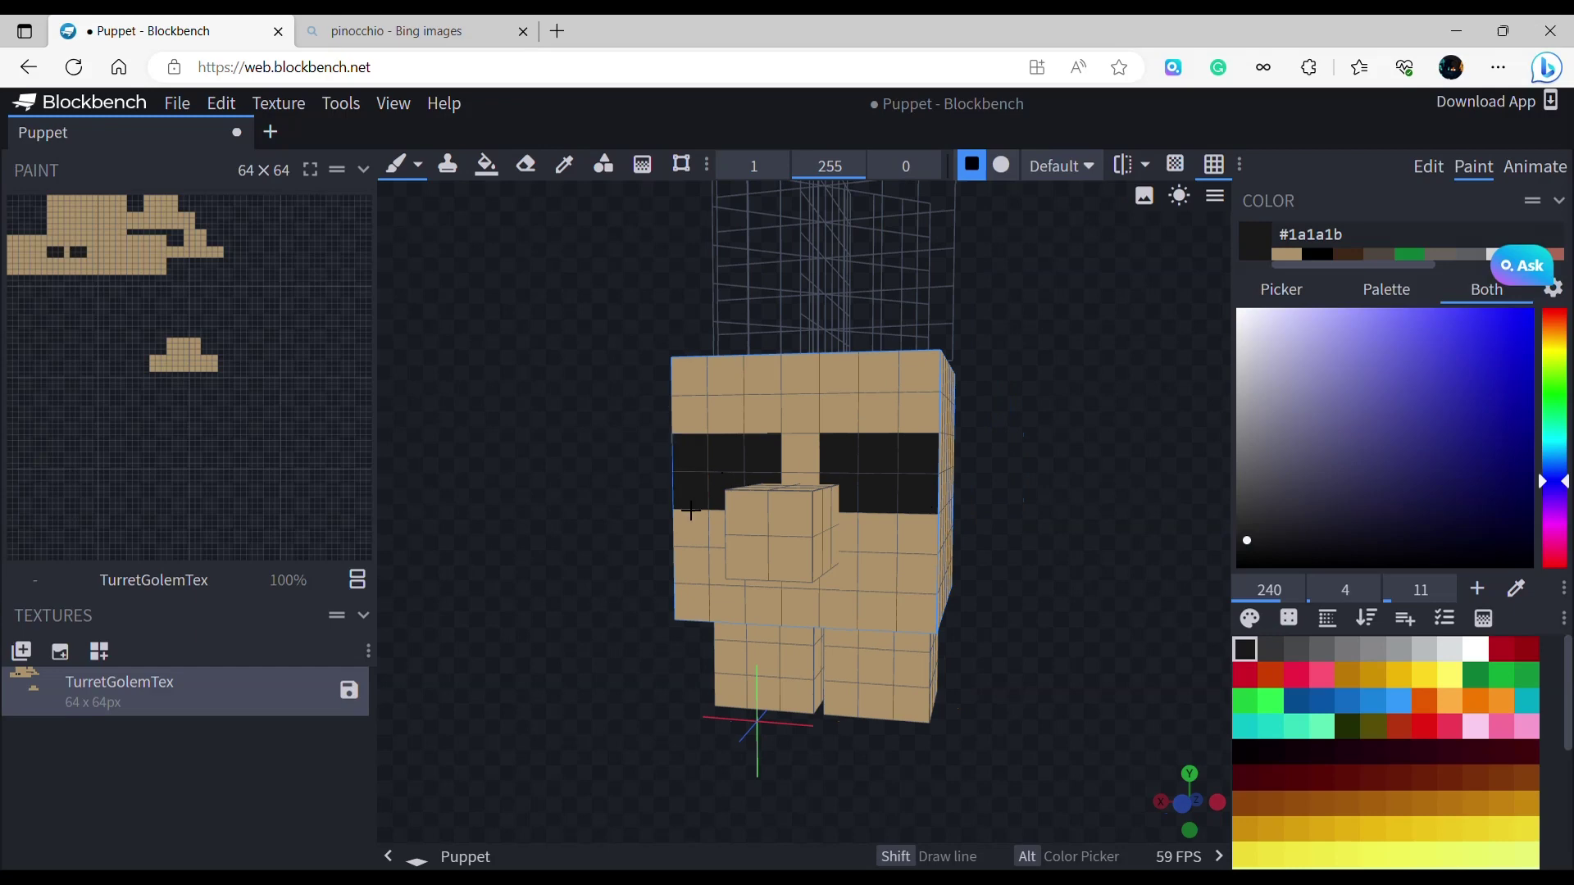
mouse_move(1070, 570)
mouse_down()
mouse_move(1037, 578)
mouse_move(1074, 558)
mouse_up()
key(ctrl+z)
key(ctrl+z)
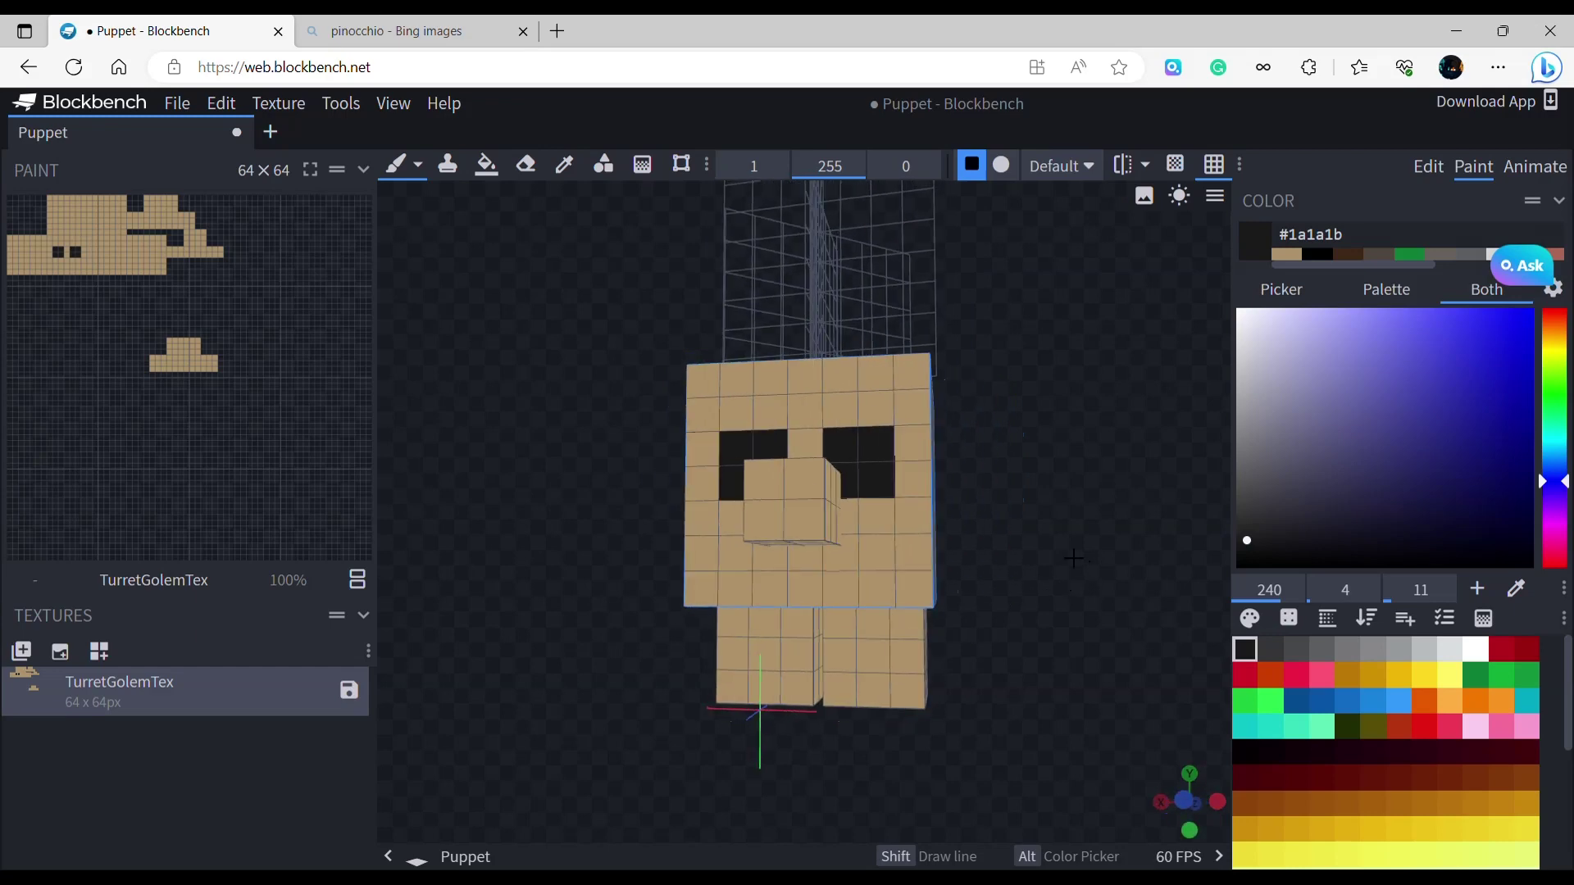
Try joining the two eyes by painting the gap above the nose black, and undo it.
scroll(906, 511, up, 3)
click(846, 457)
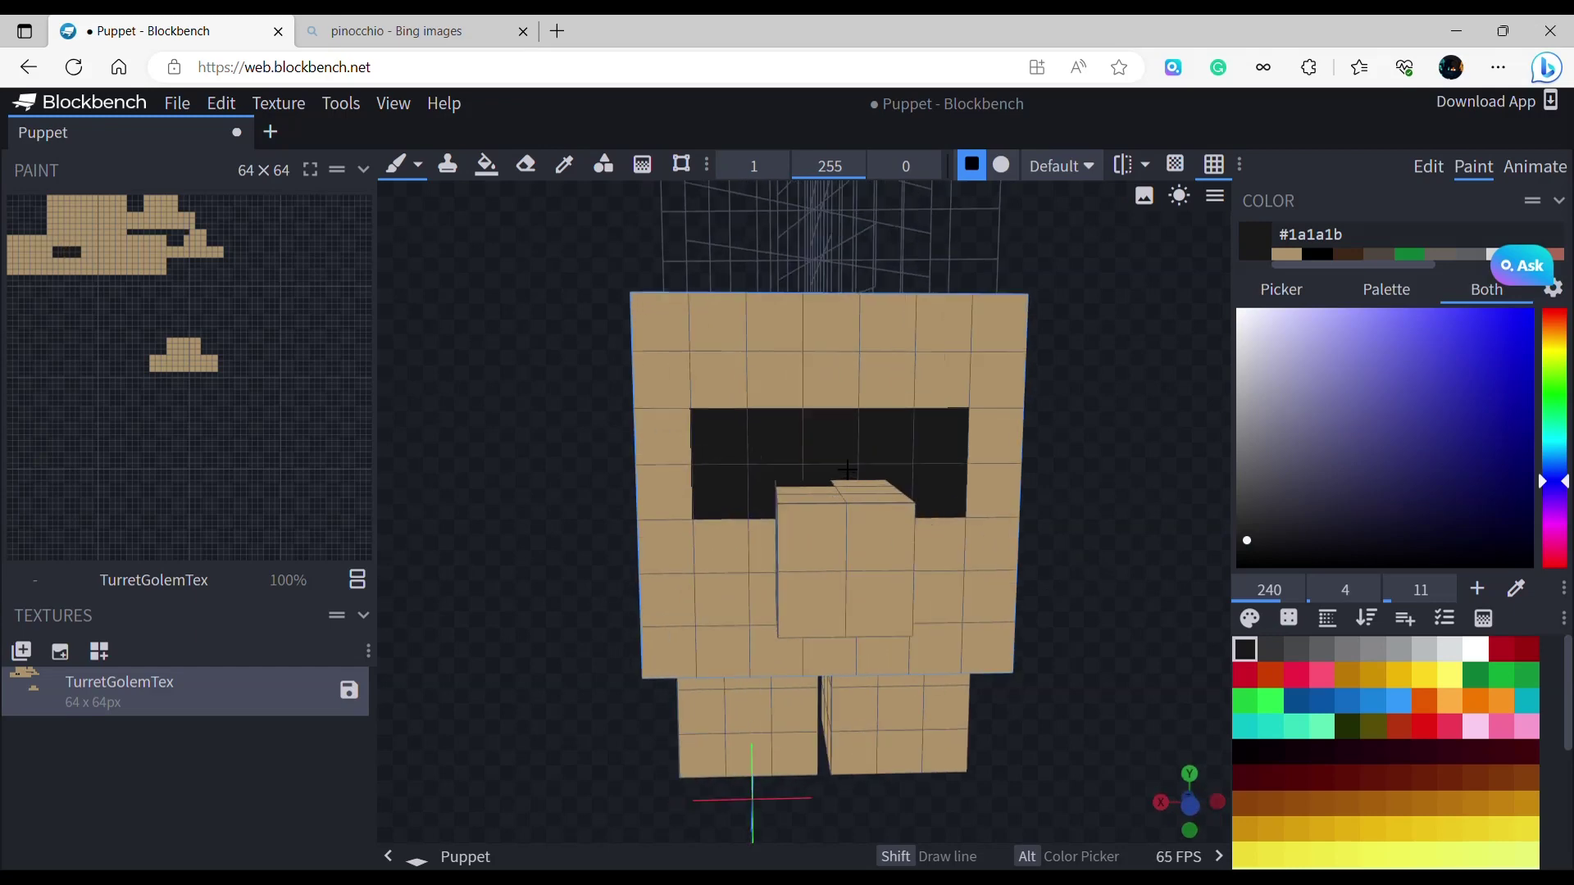
scroll(1098, 532, down, 4)
mouse_move(1163, 545)
mouse_down()
mouse_move(1107, 544)
mouse_move(1137, 579)
mouse_up()
key(ctrl+z)
Switch to Bing and search for images of "turret golem minecraft legends".
click(493, 24)
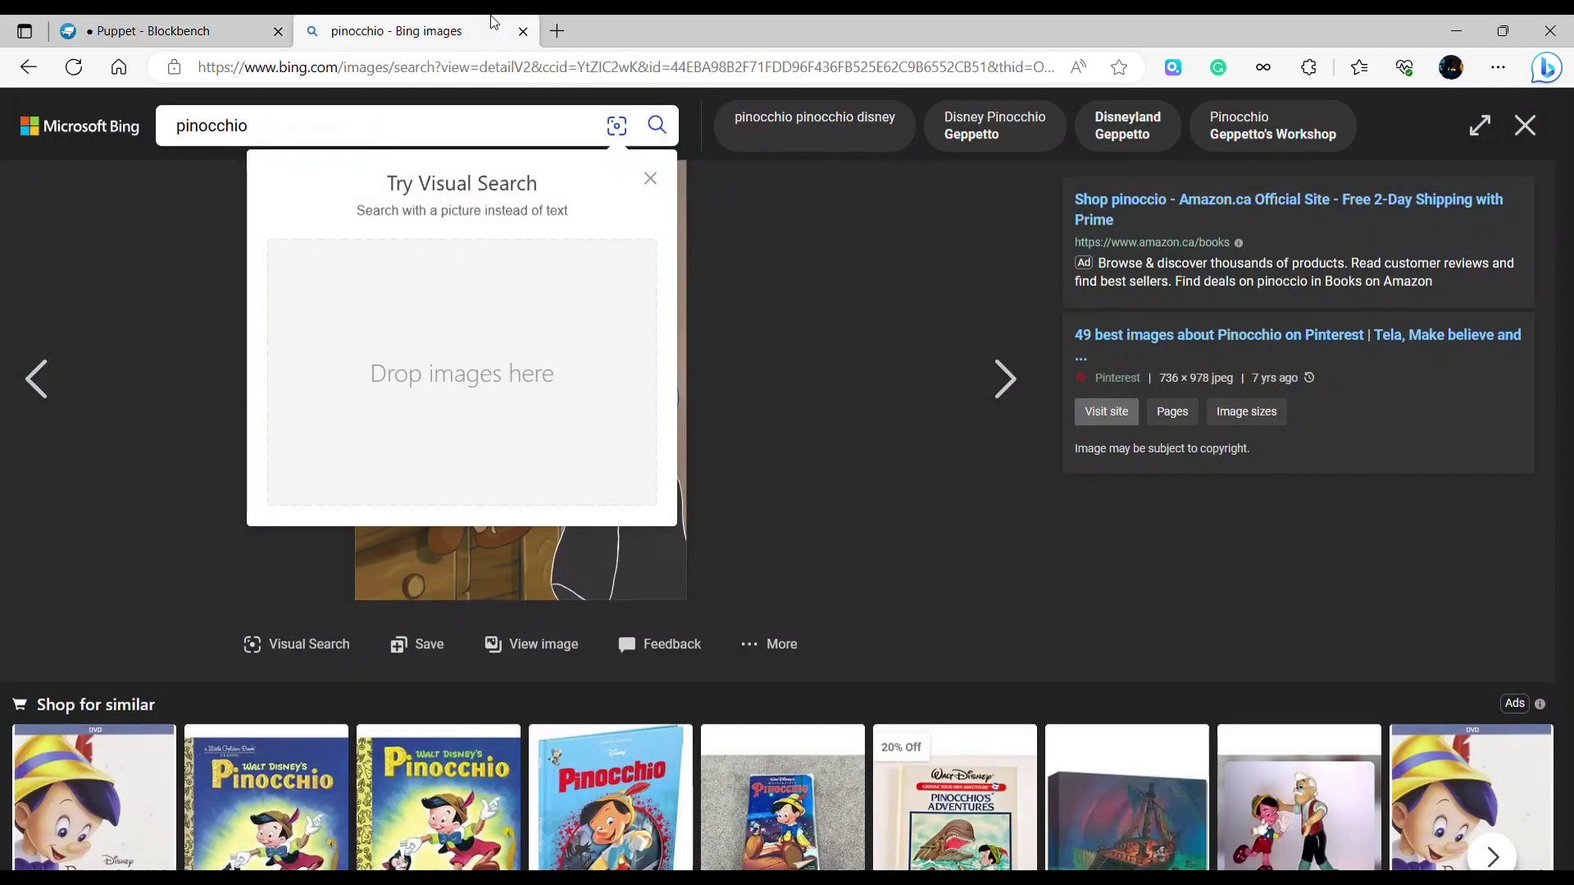
click(292, 68)
text(turret )
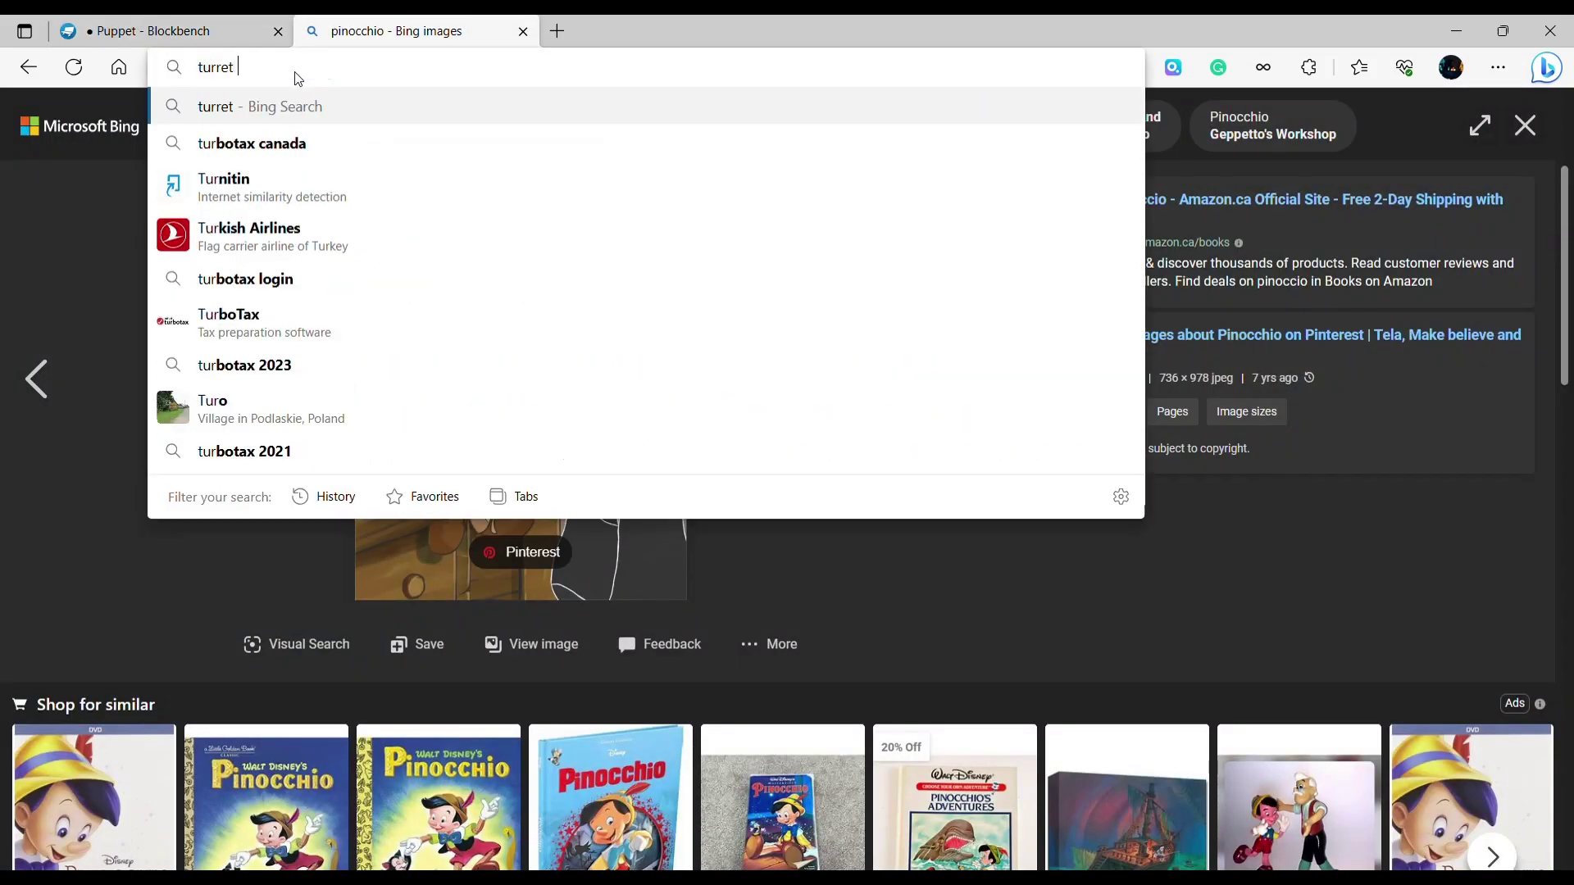
text(golem minec)
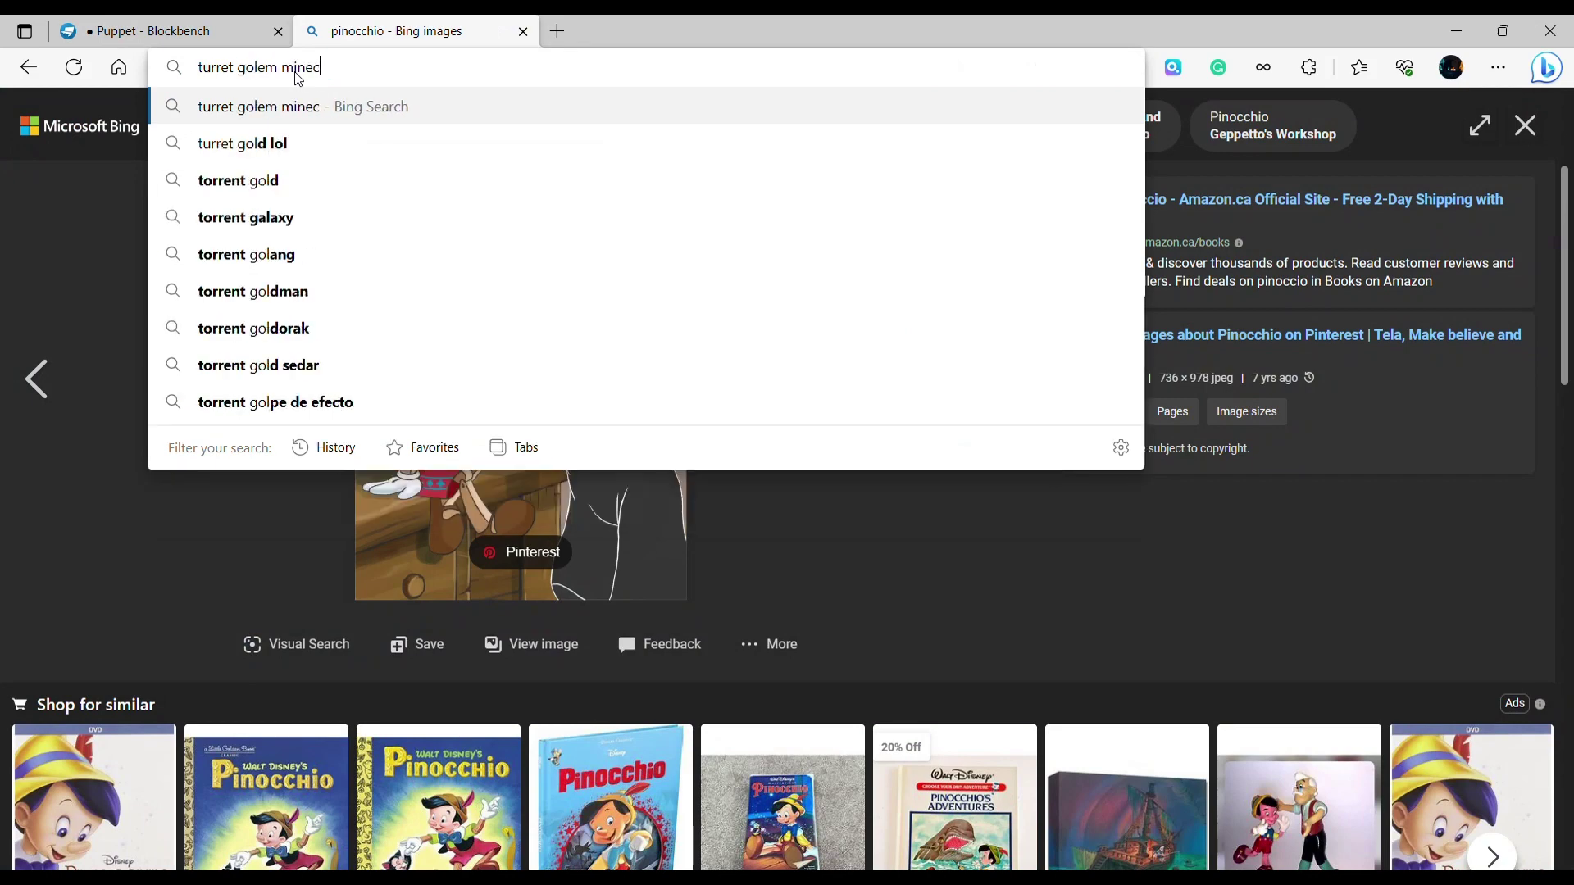
text(raft leg)
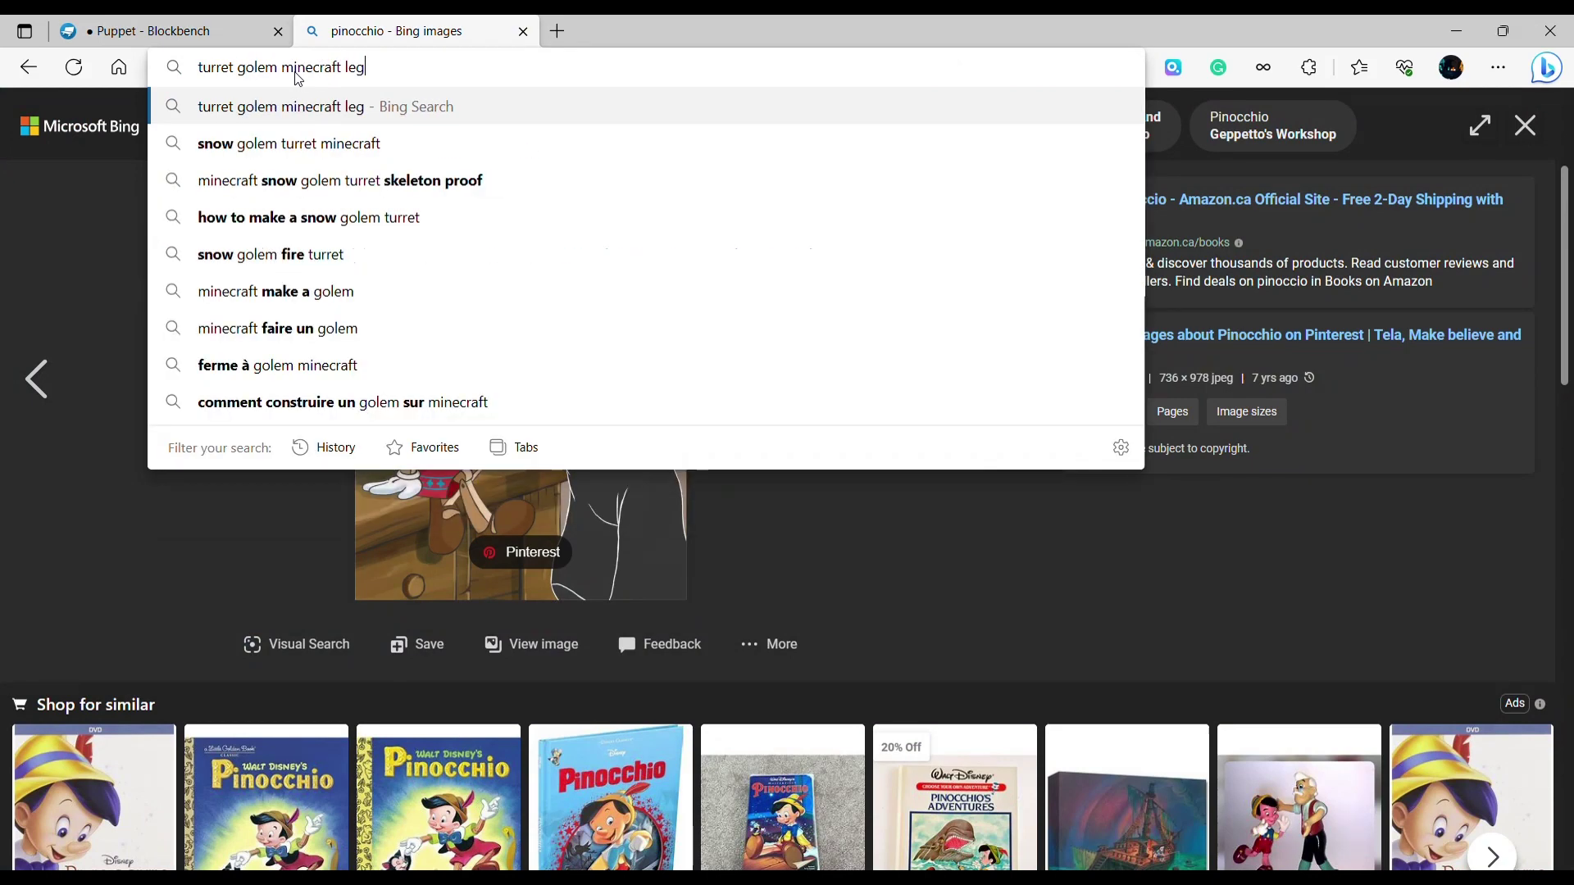
text(ends)
key(Return)
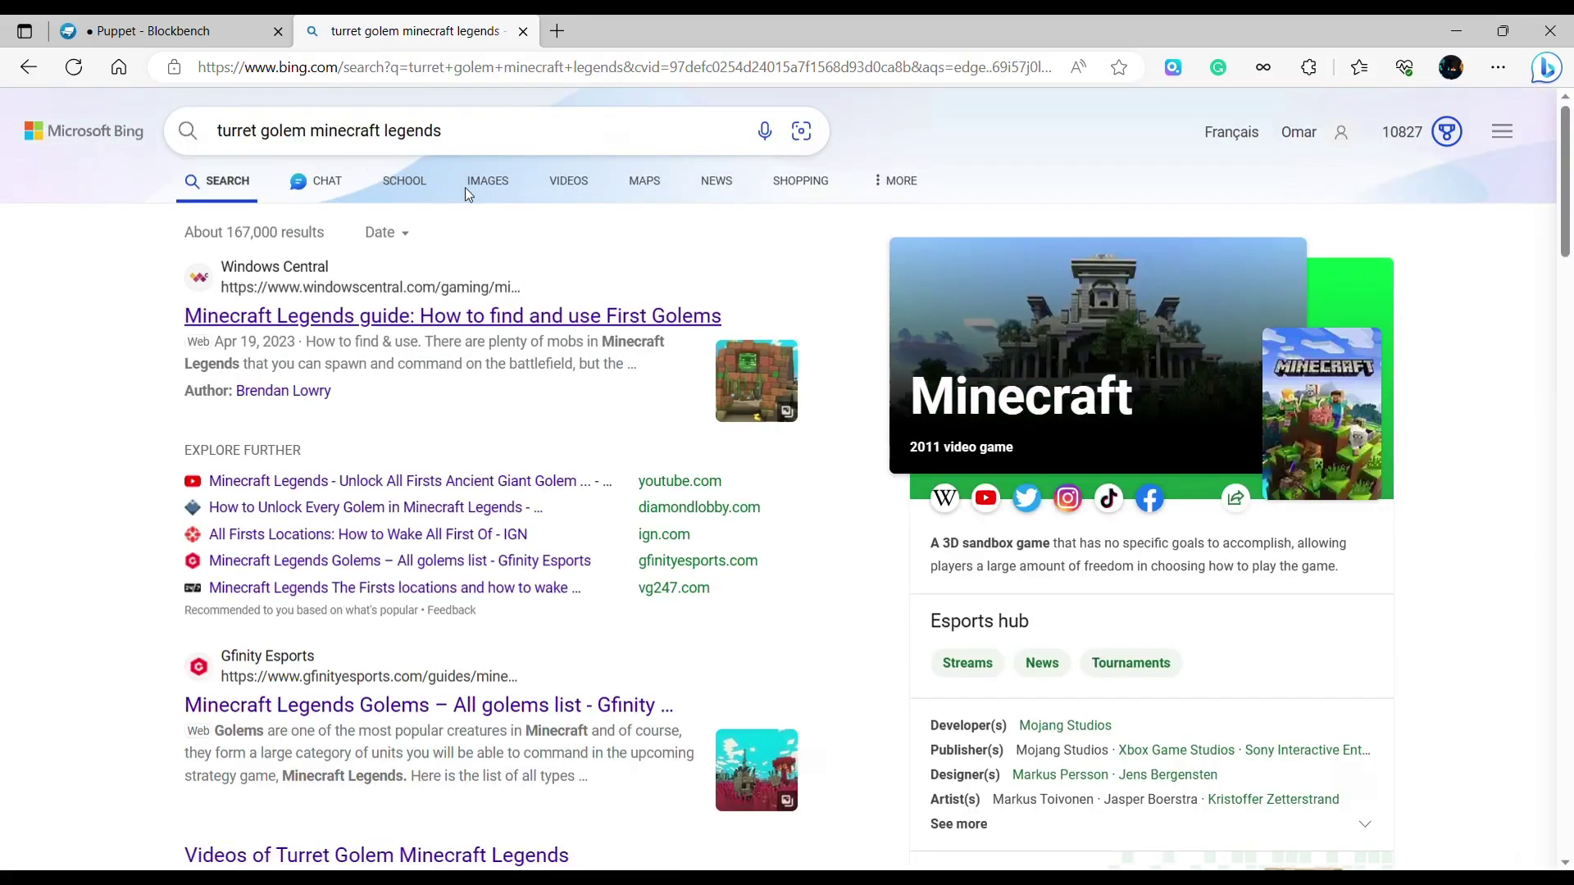
click(508, 195)
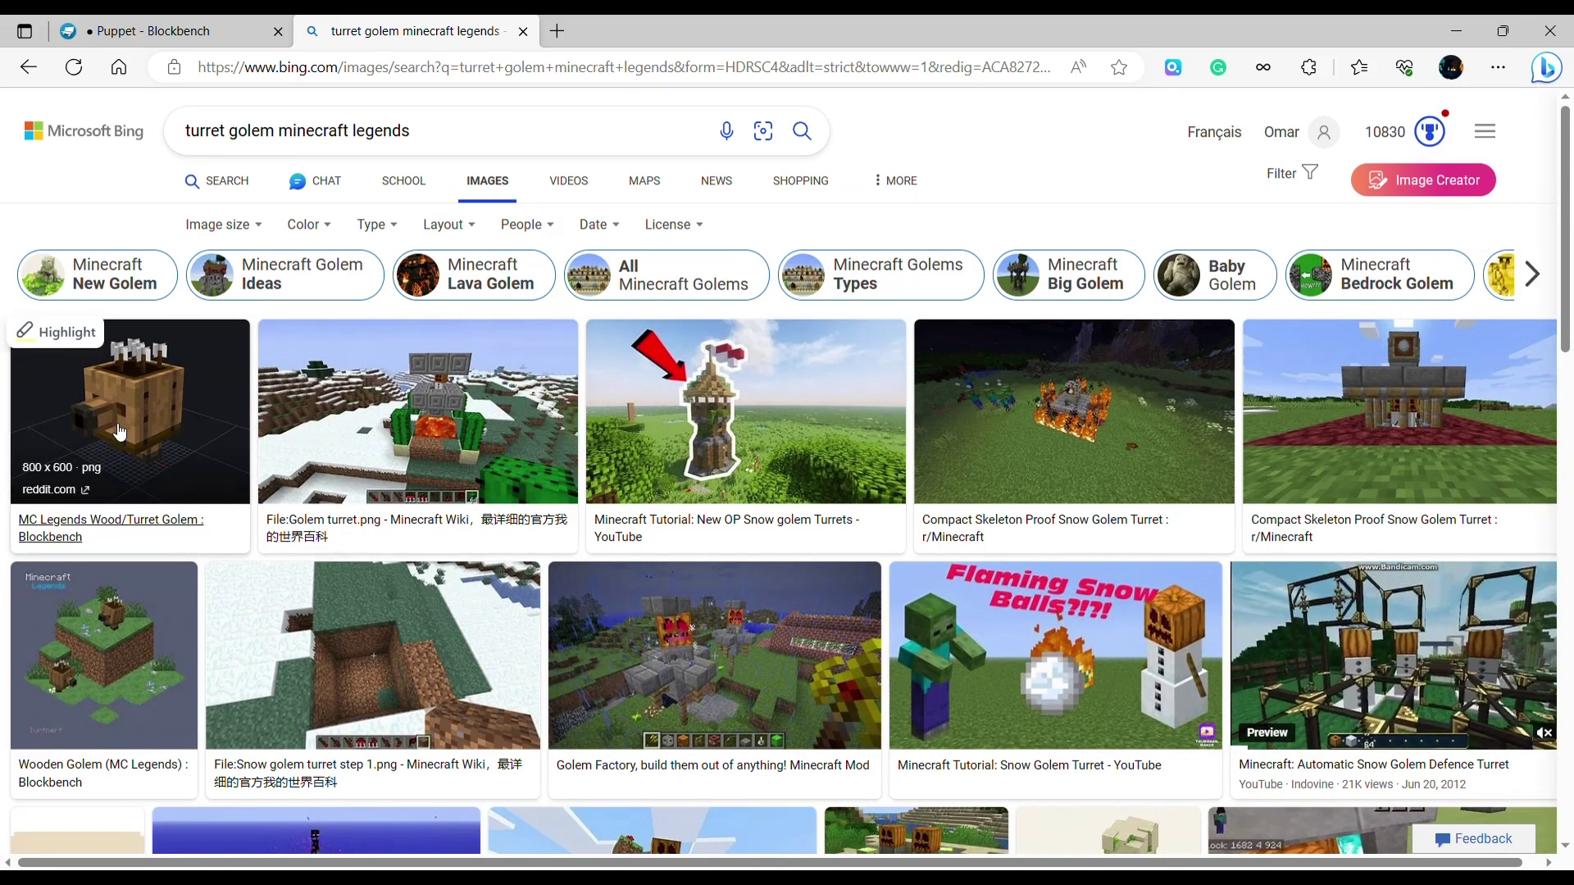
Browse the image results for wooden golem references and enlarge the minecraft.net picture of the golem holding arrows.
click(111, 631)
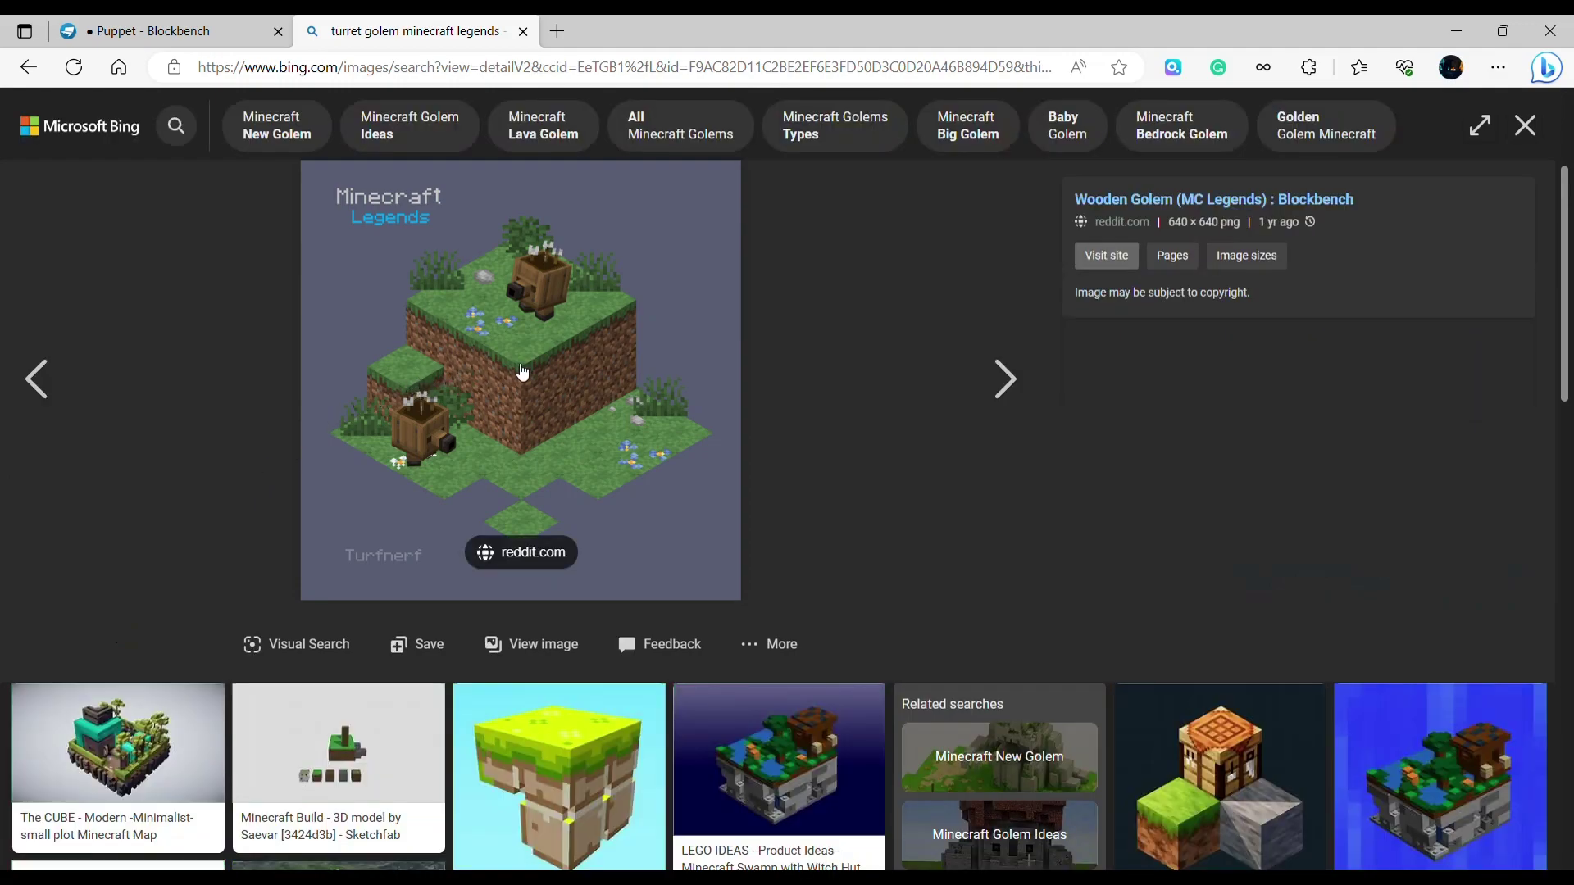
key(alt+Left)
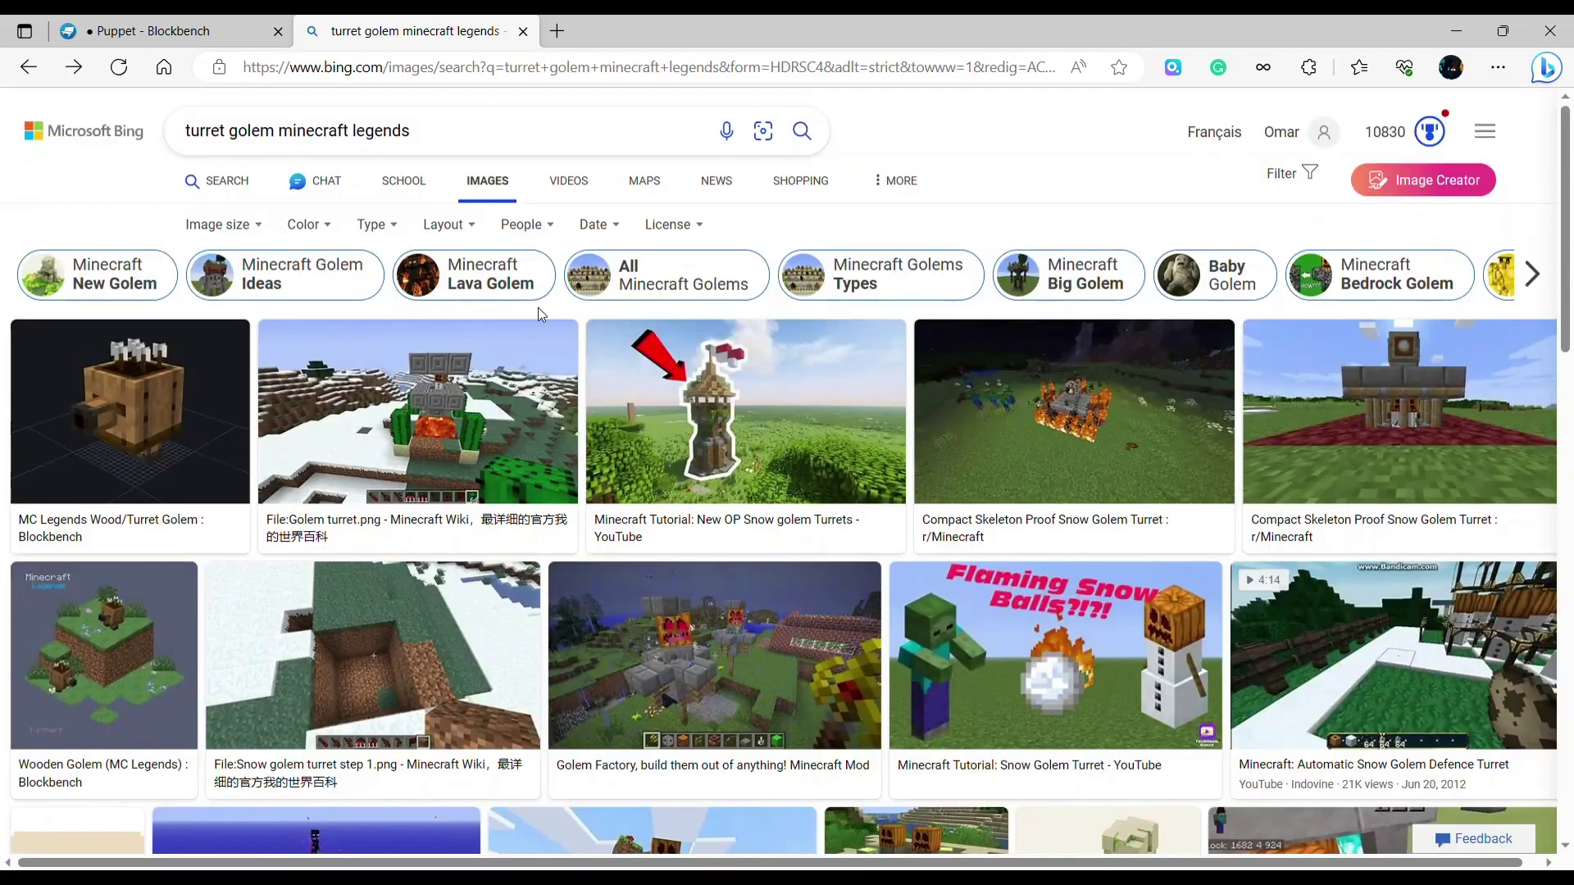
scroll(764, 438, down, 7)
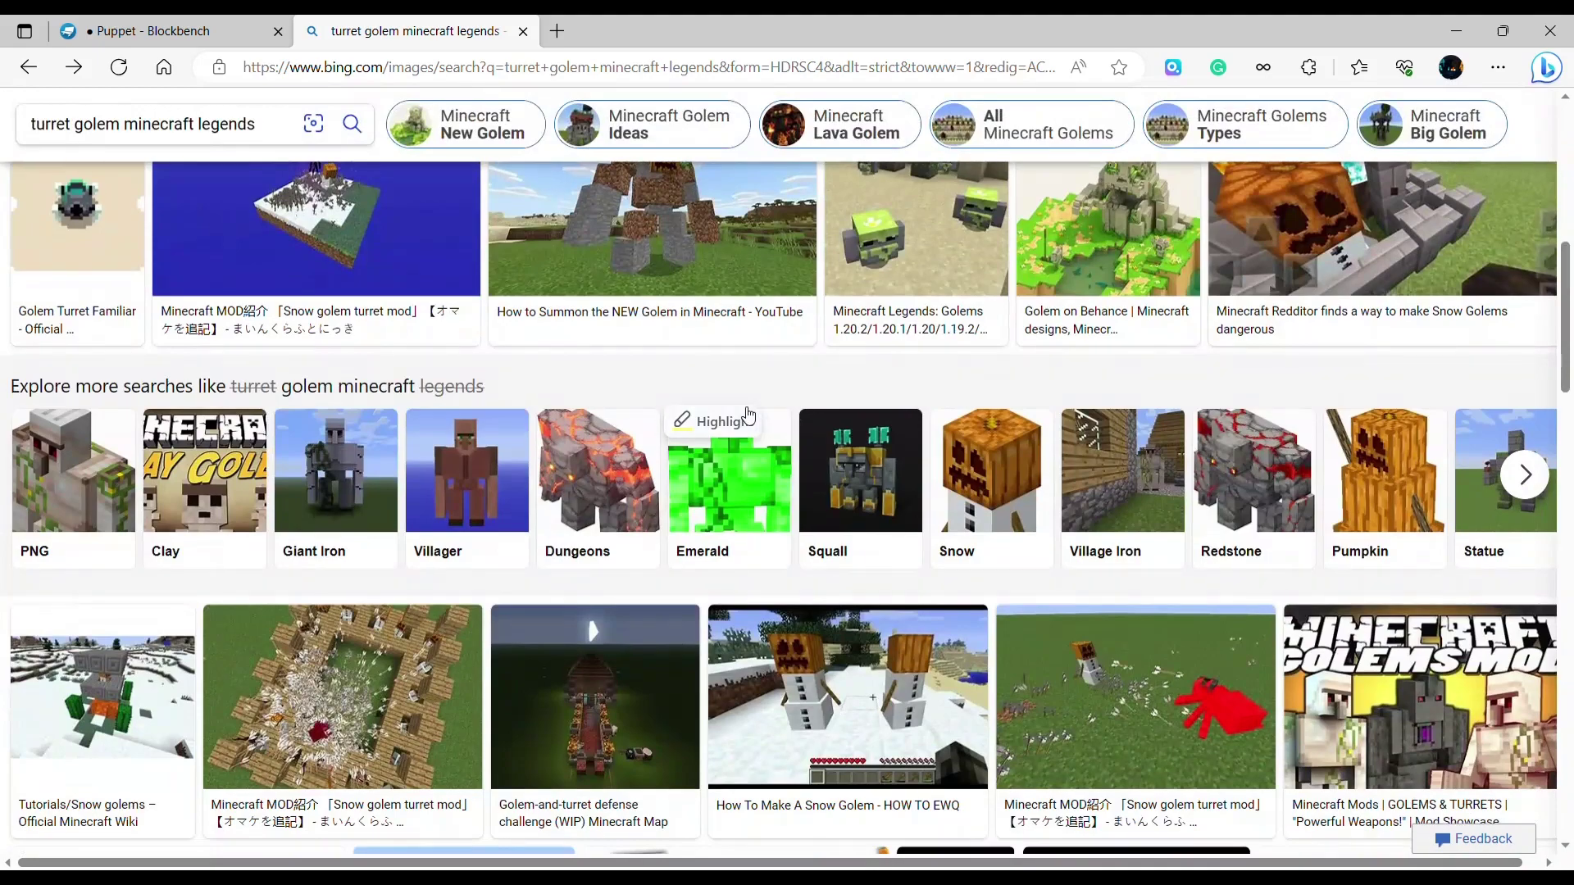
scroll(758, 417, down, 7)
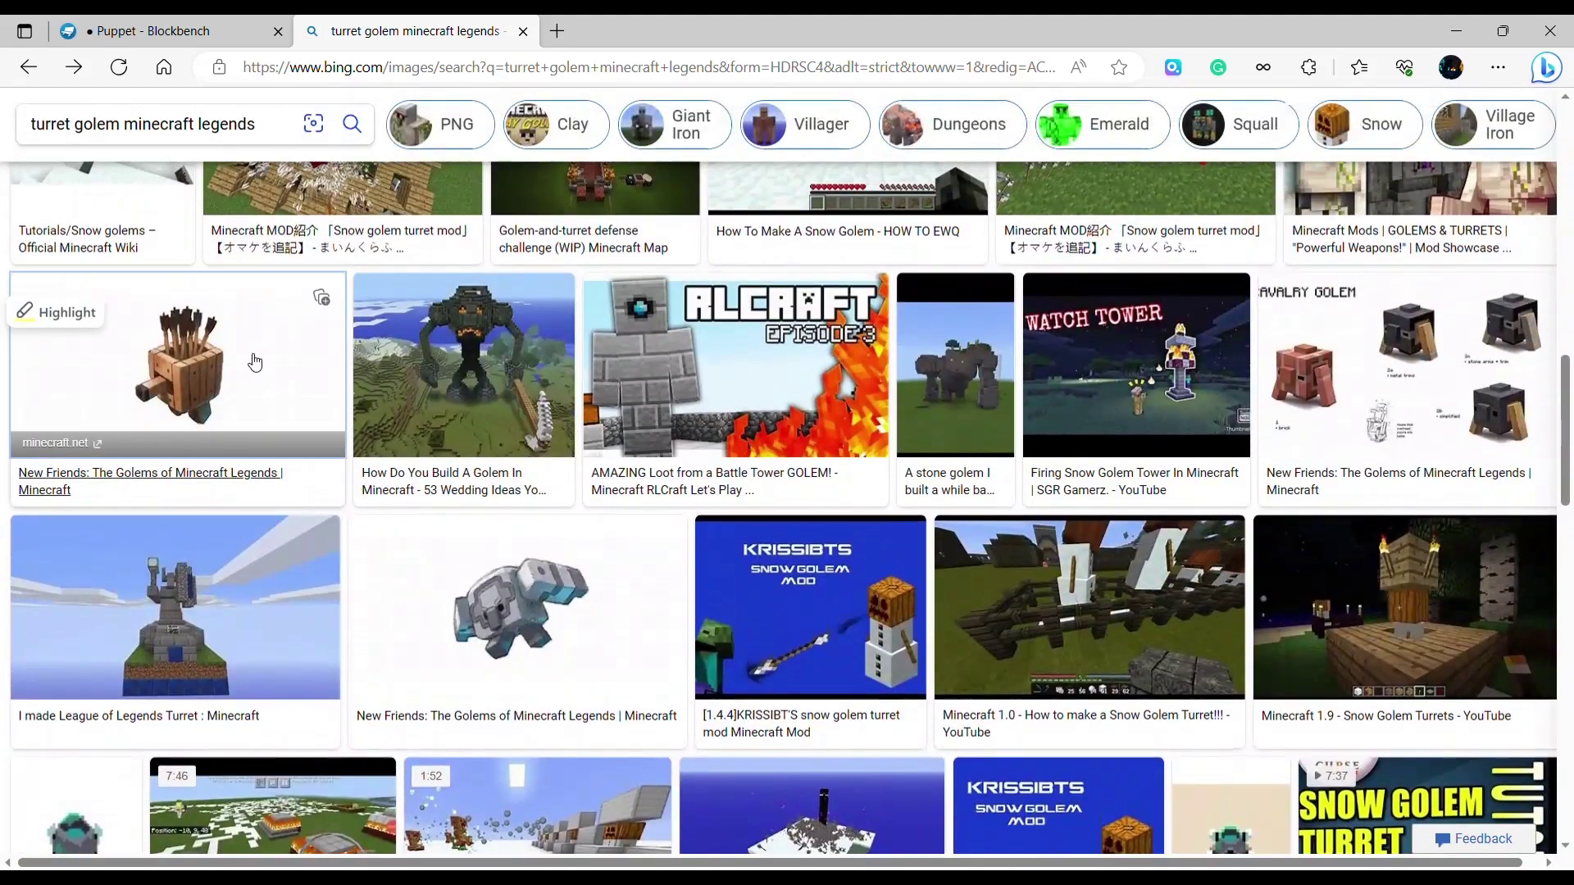
click(253, 361)
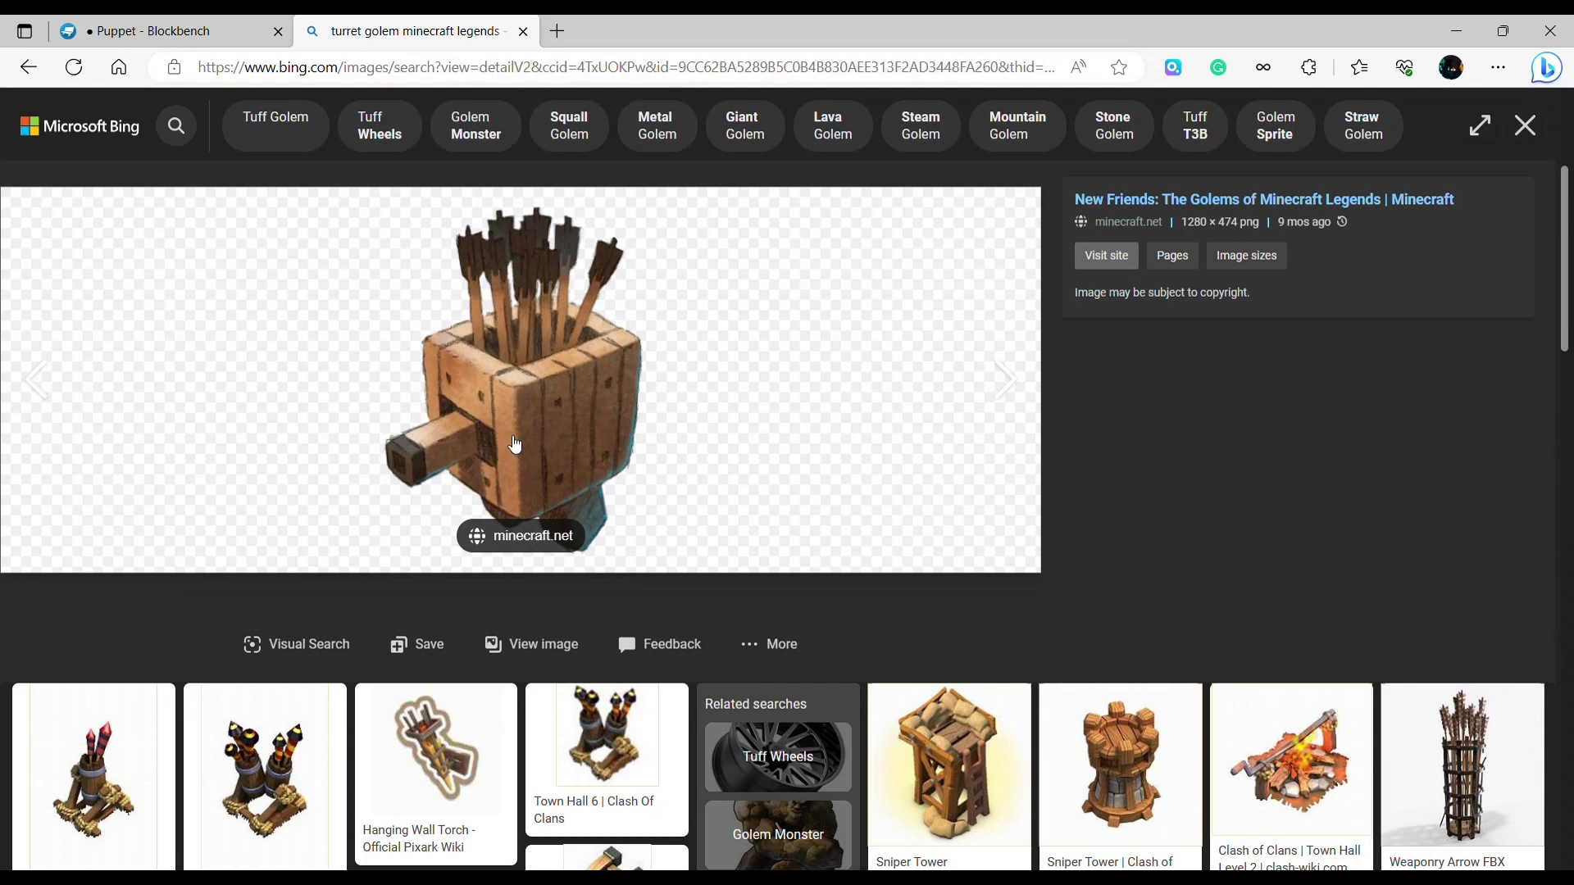
Return to Blockbench and raise the nose cube to vertical position 5 in Edit mode.
click(147, 30)
drag(942, 565, 1074, 663)
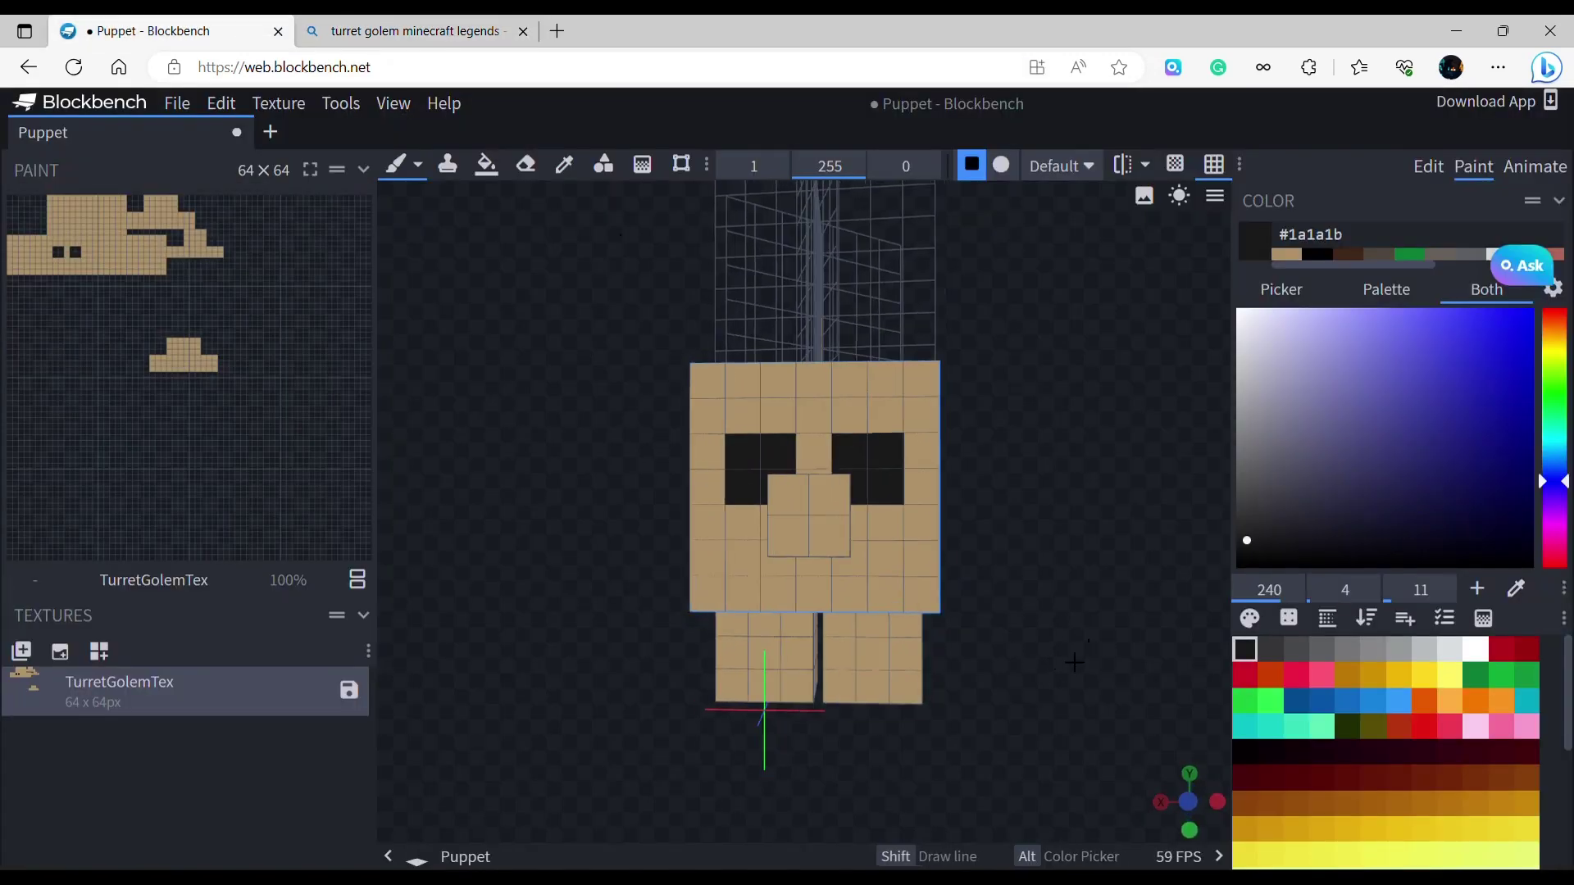
click(1428, 167)
scroll(902, 533, up, 3)
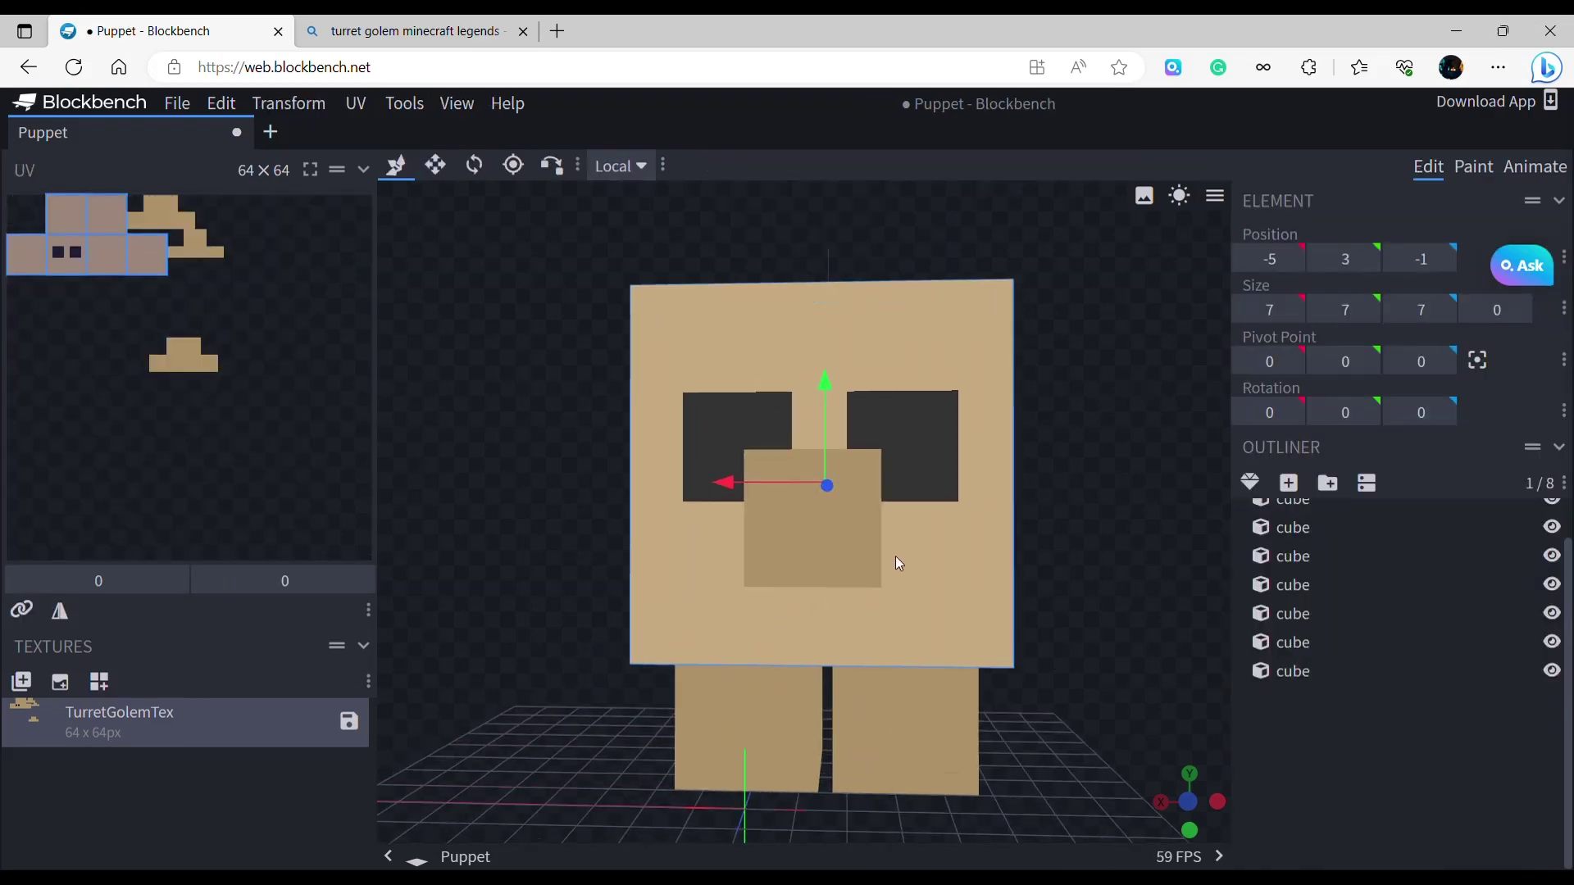
click(838, 557)
drag(804, 462, 810, 454)
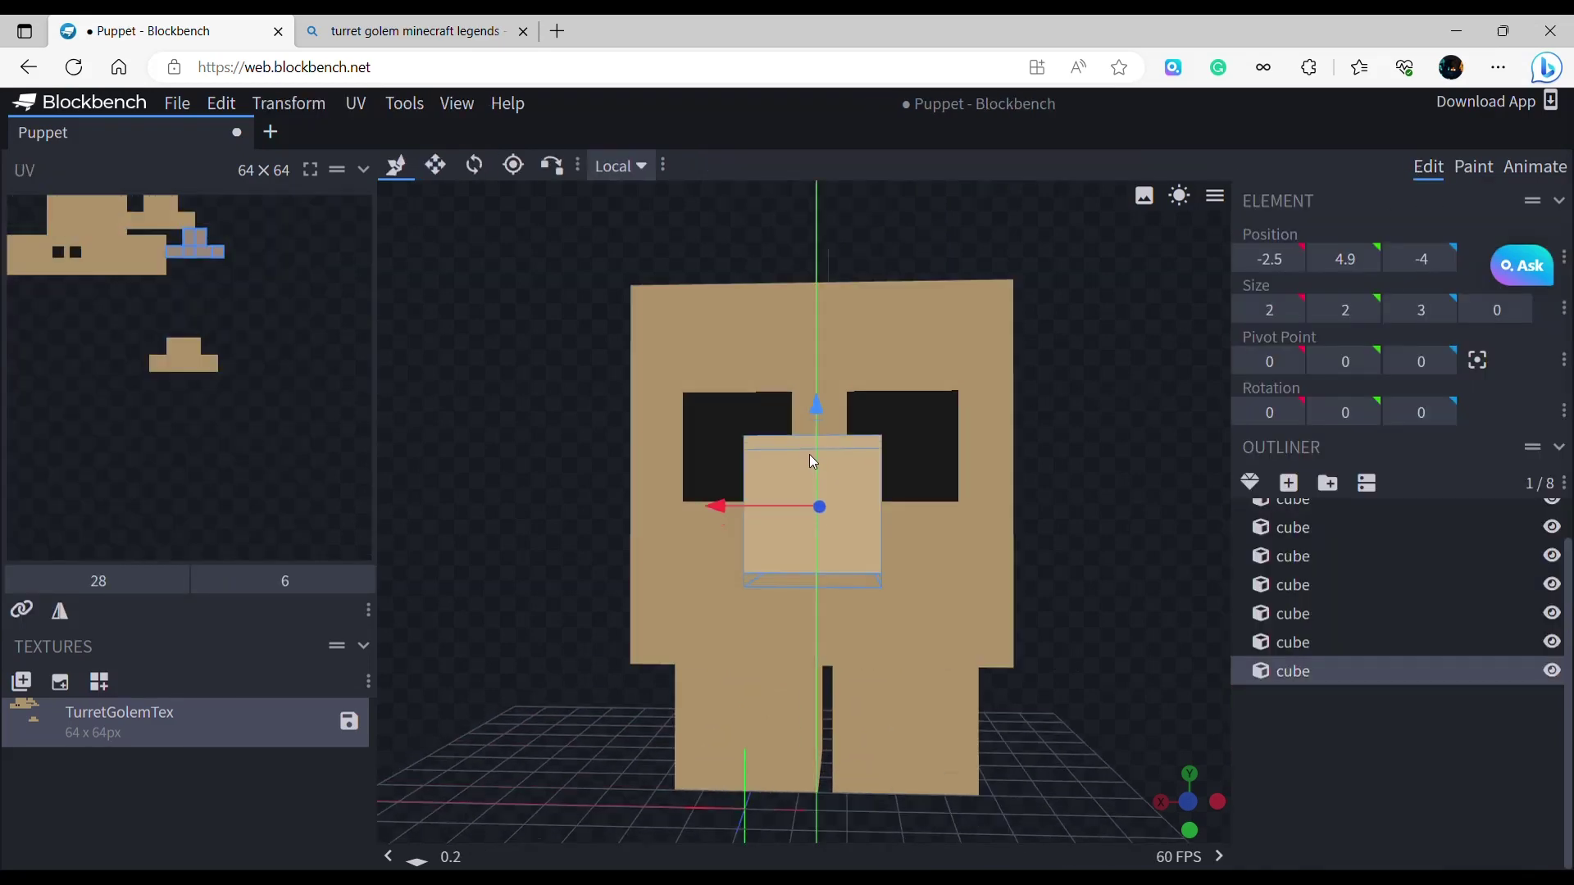
click(1463, 172)
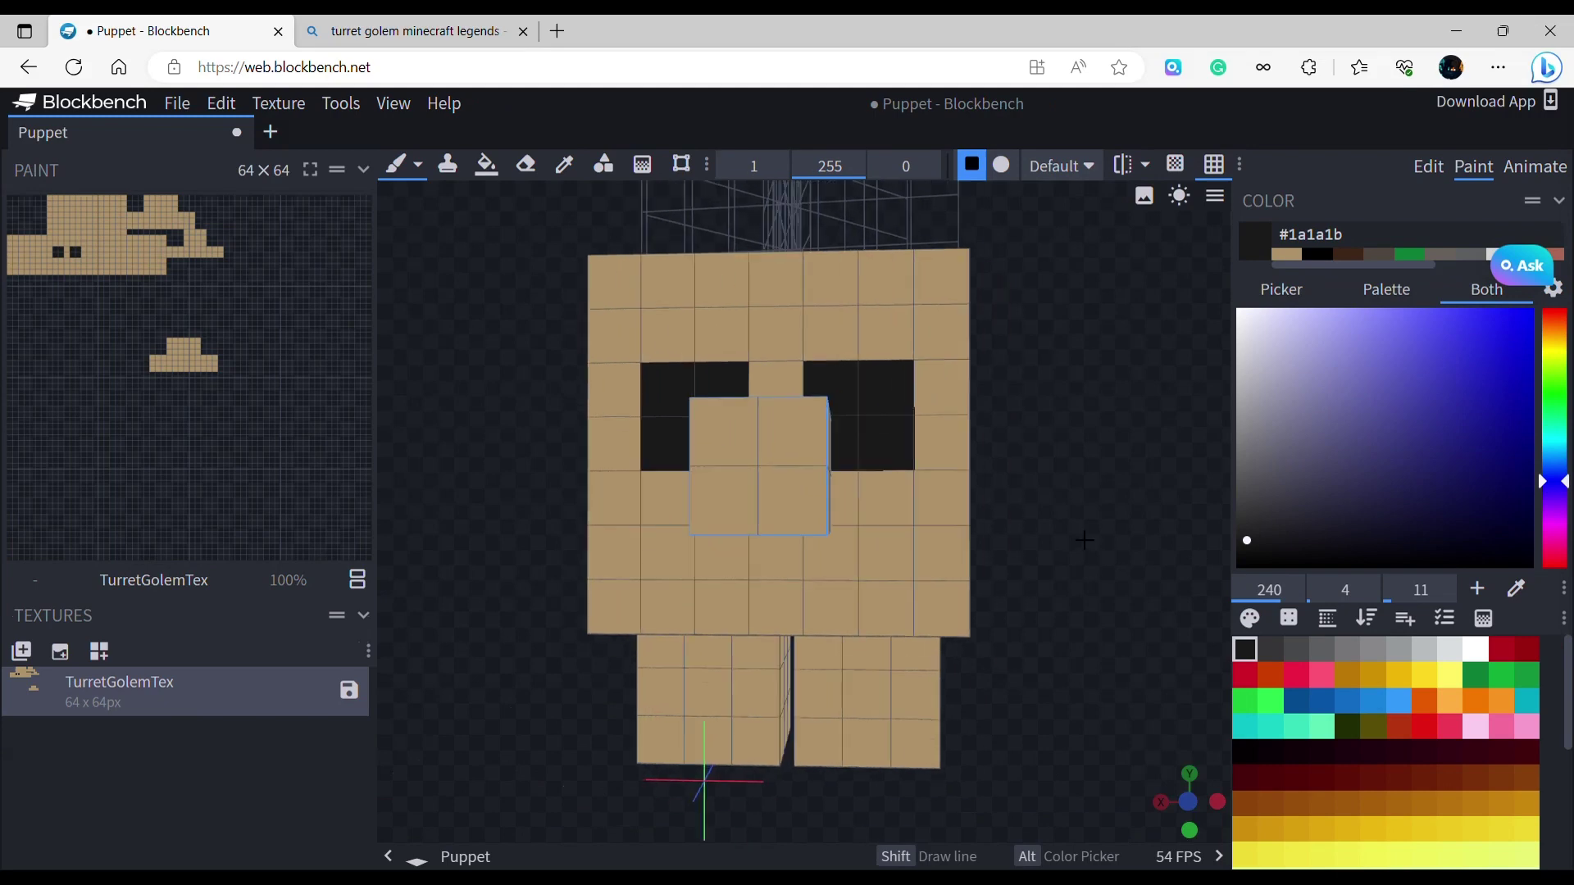
click(1428, 168)
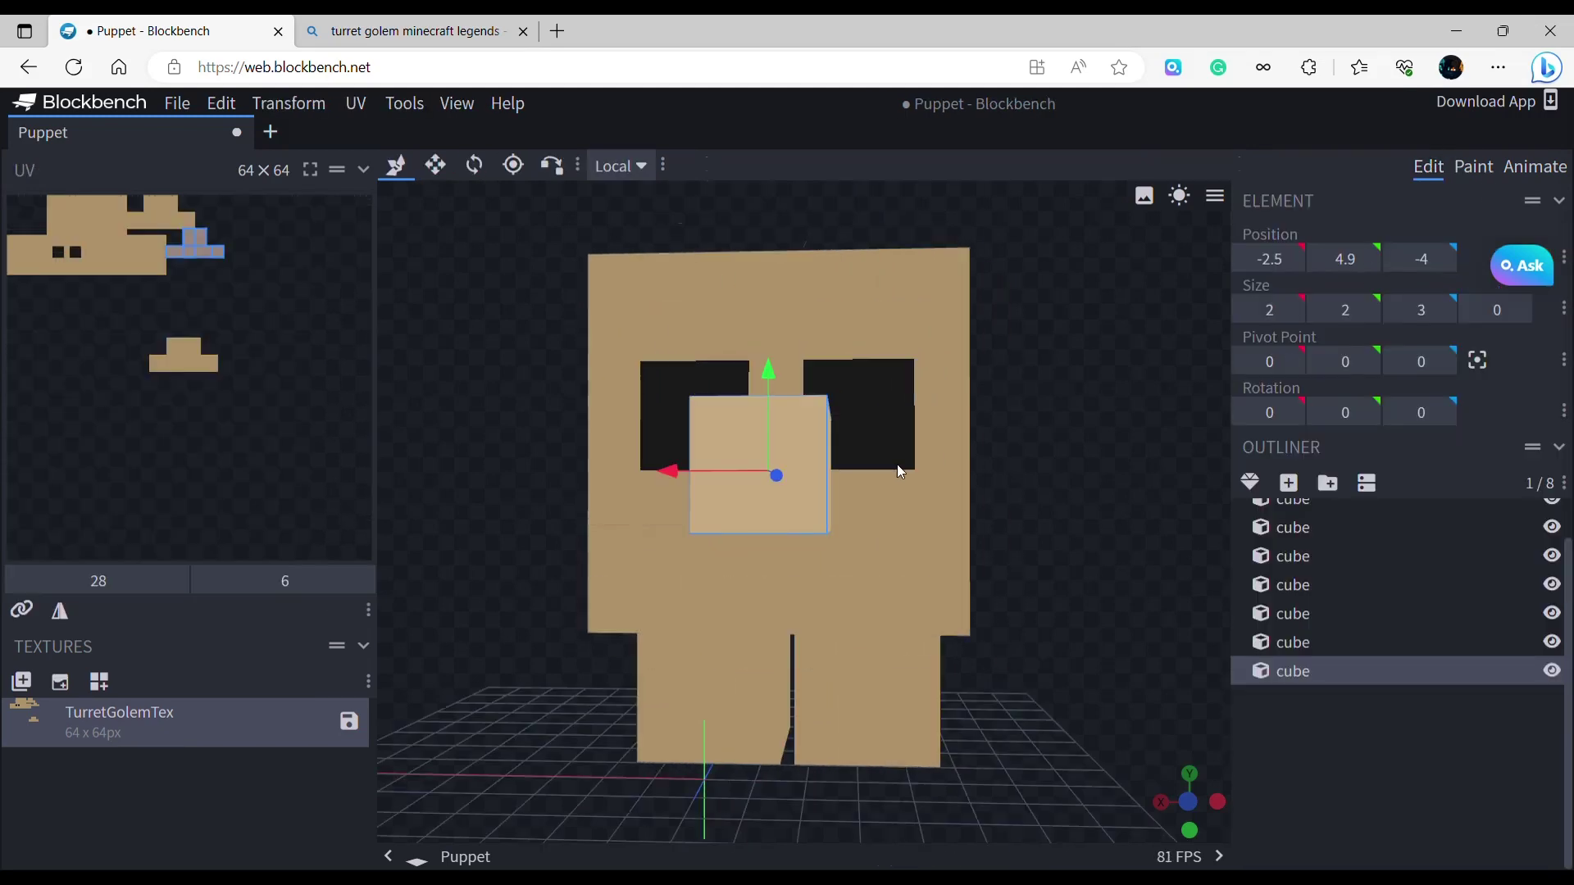
drag(765, 400, 757, 395)
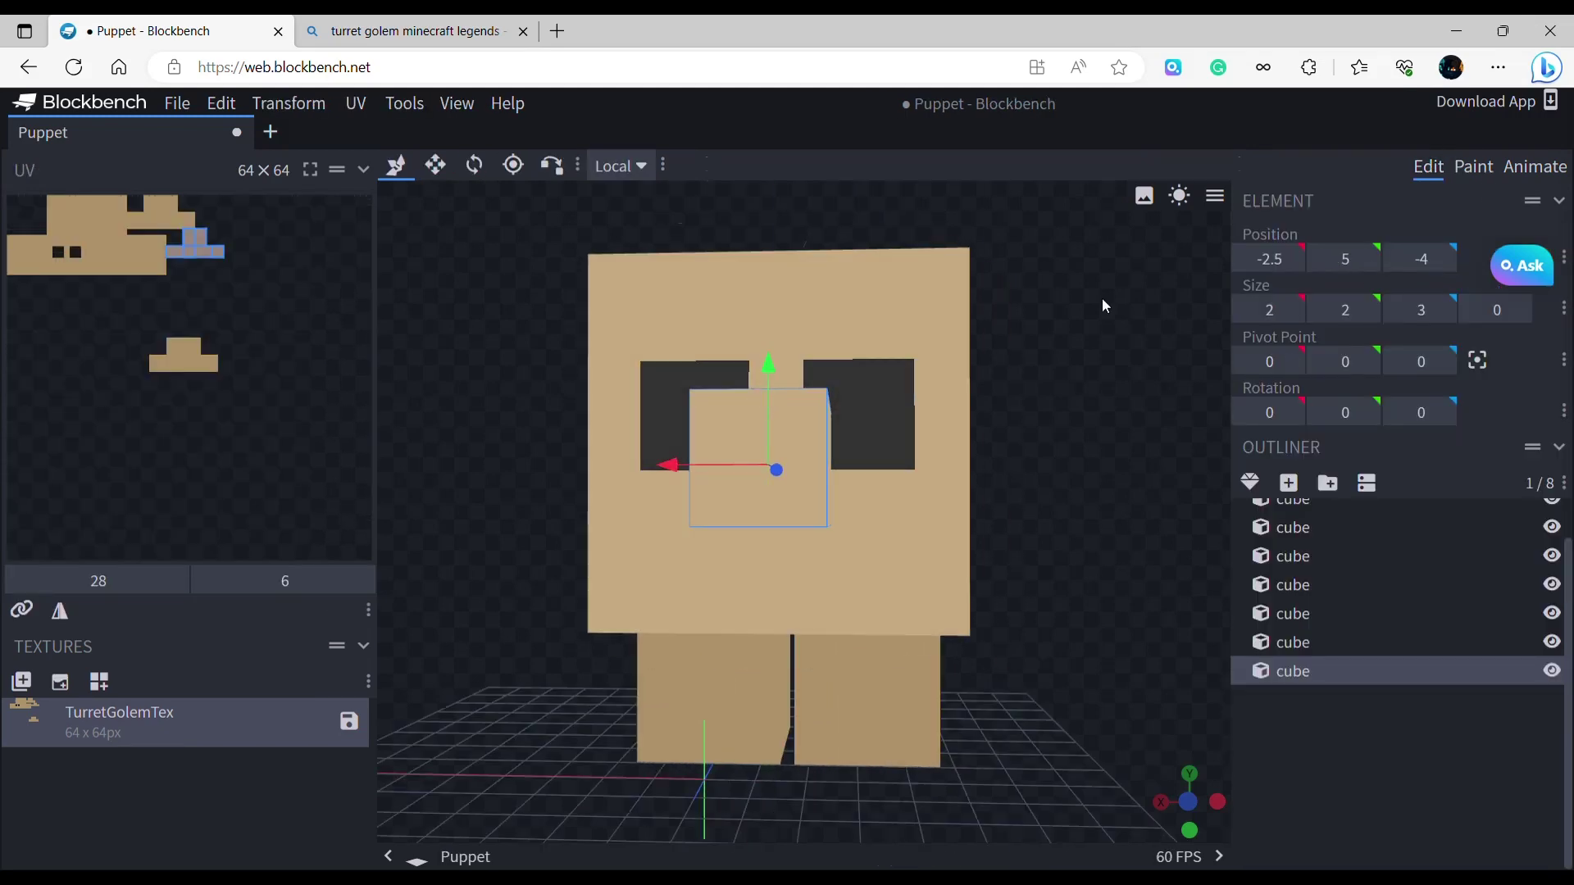
Paint over both black eyes on the head in Paint mode with the tan colour #ad9268.
click(1474, 167)
drag(1087, 574, 984, 539)
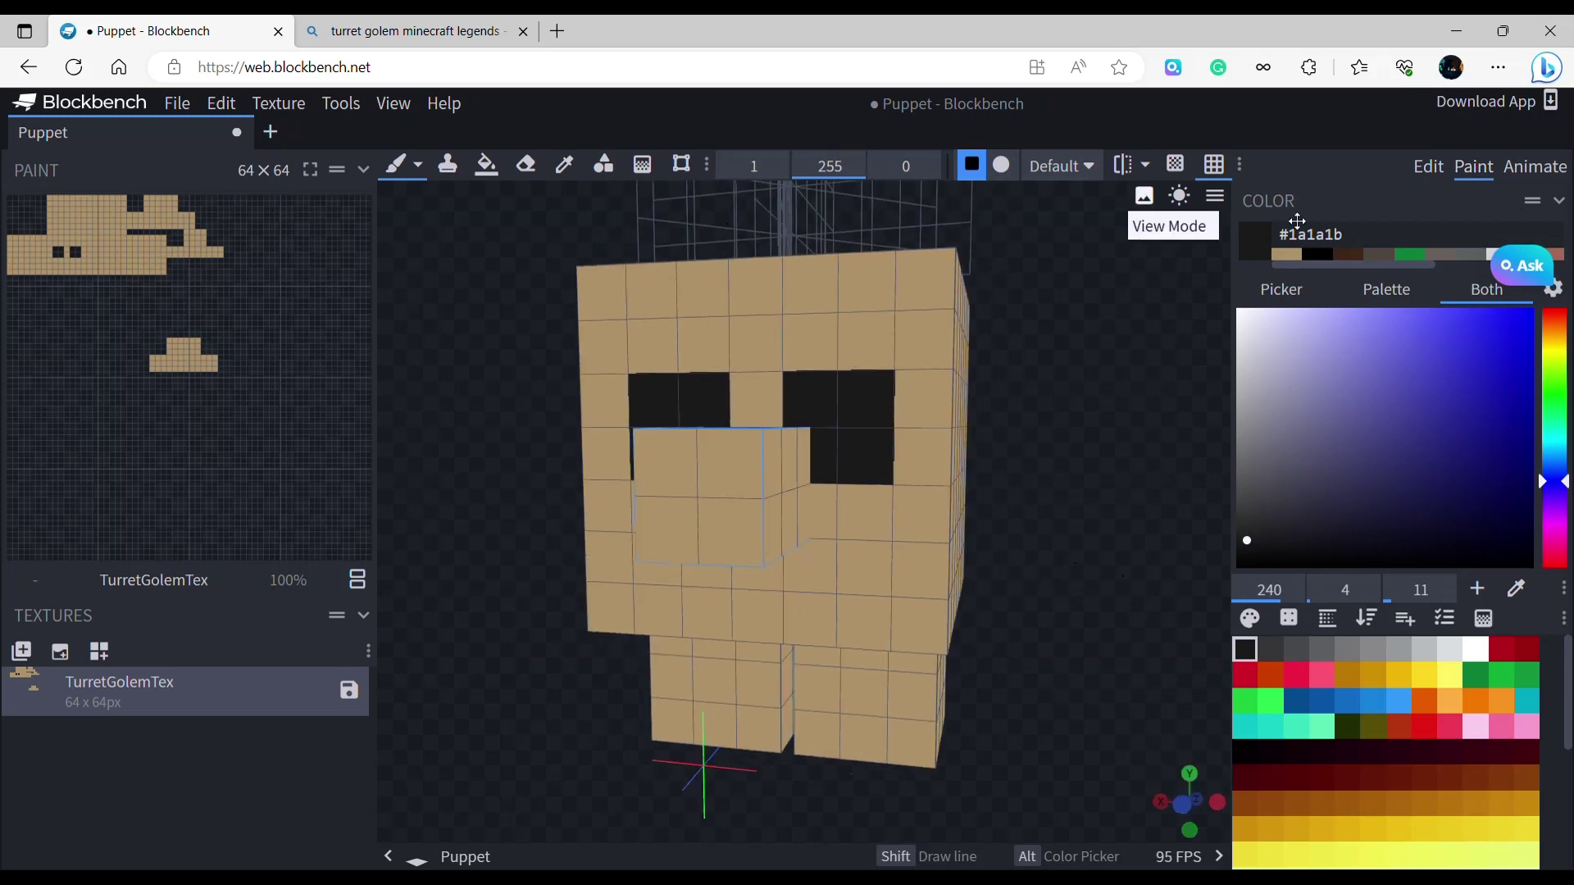
click(1286, 254)
mouse_move(807, 446)
mouse_down()
mouse_move(893, 457)
mouse_move(797, 479)
mouse_up()
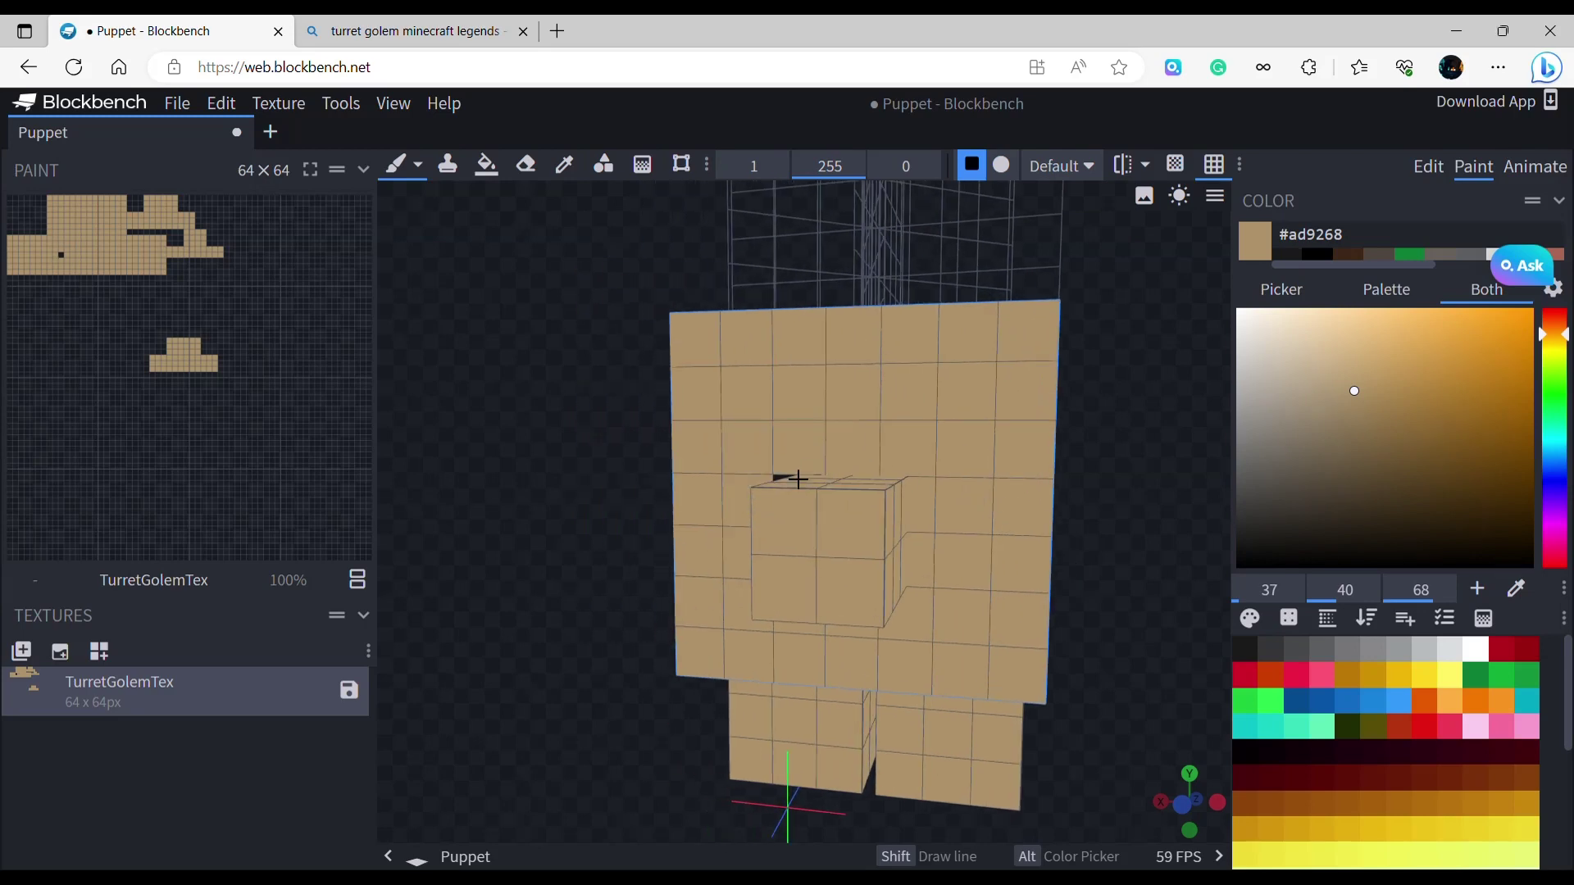
Set the eraser size to 1 and try erasing a single pixel from the front of the head.
click(525, 164)
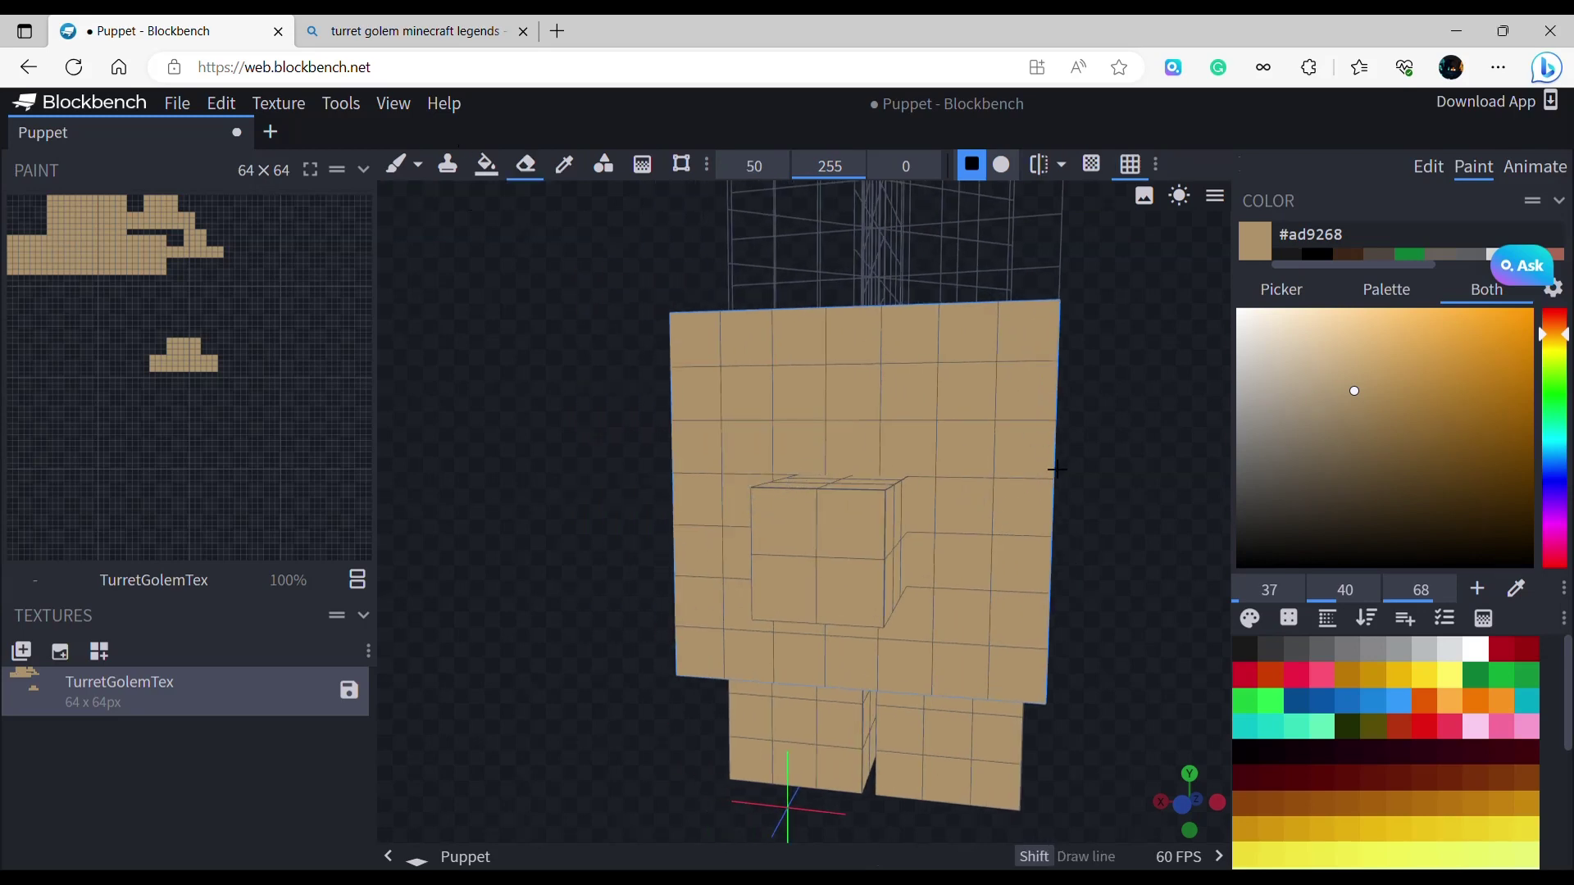
click(756, 166)
text(1)
scroll(1137, 555, up, 10)
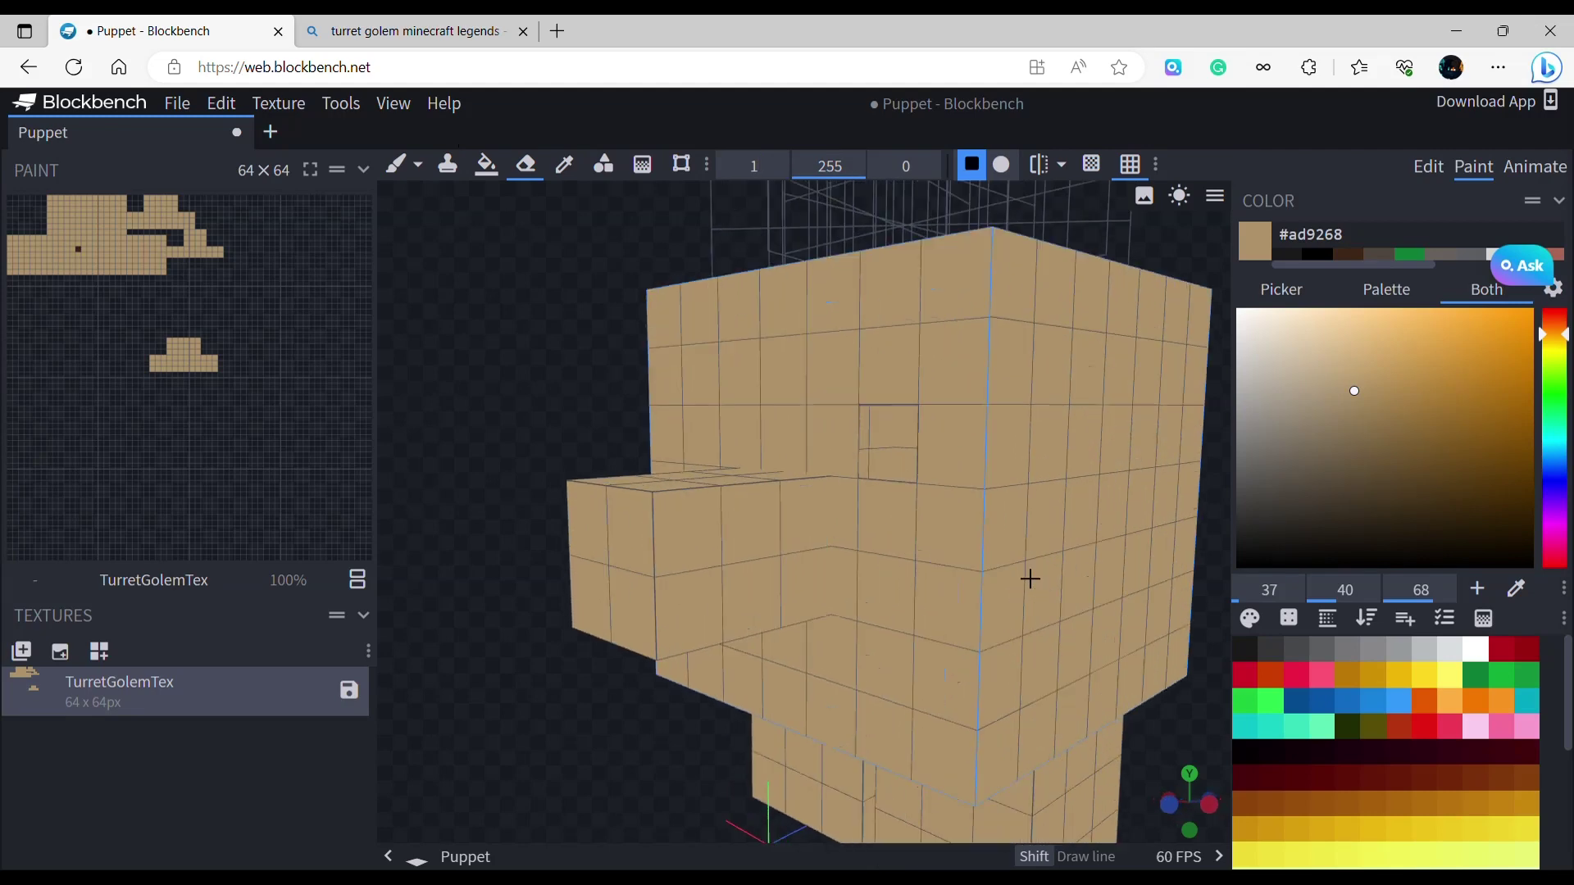
scroll(938, 475, down, 10)
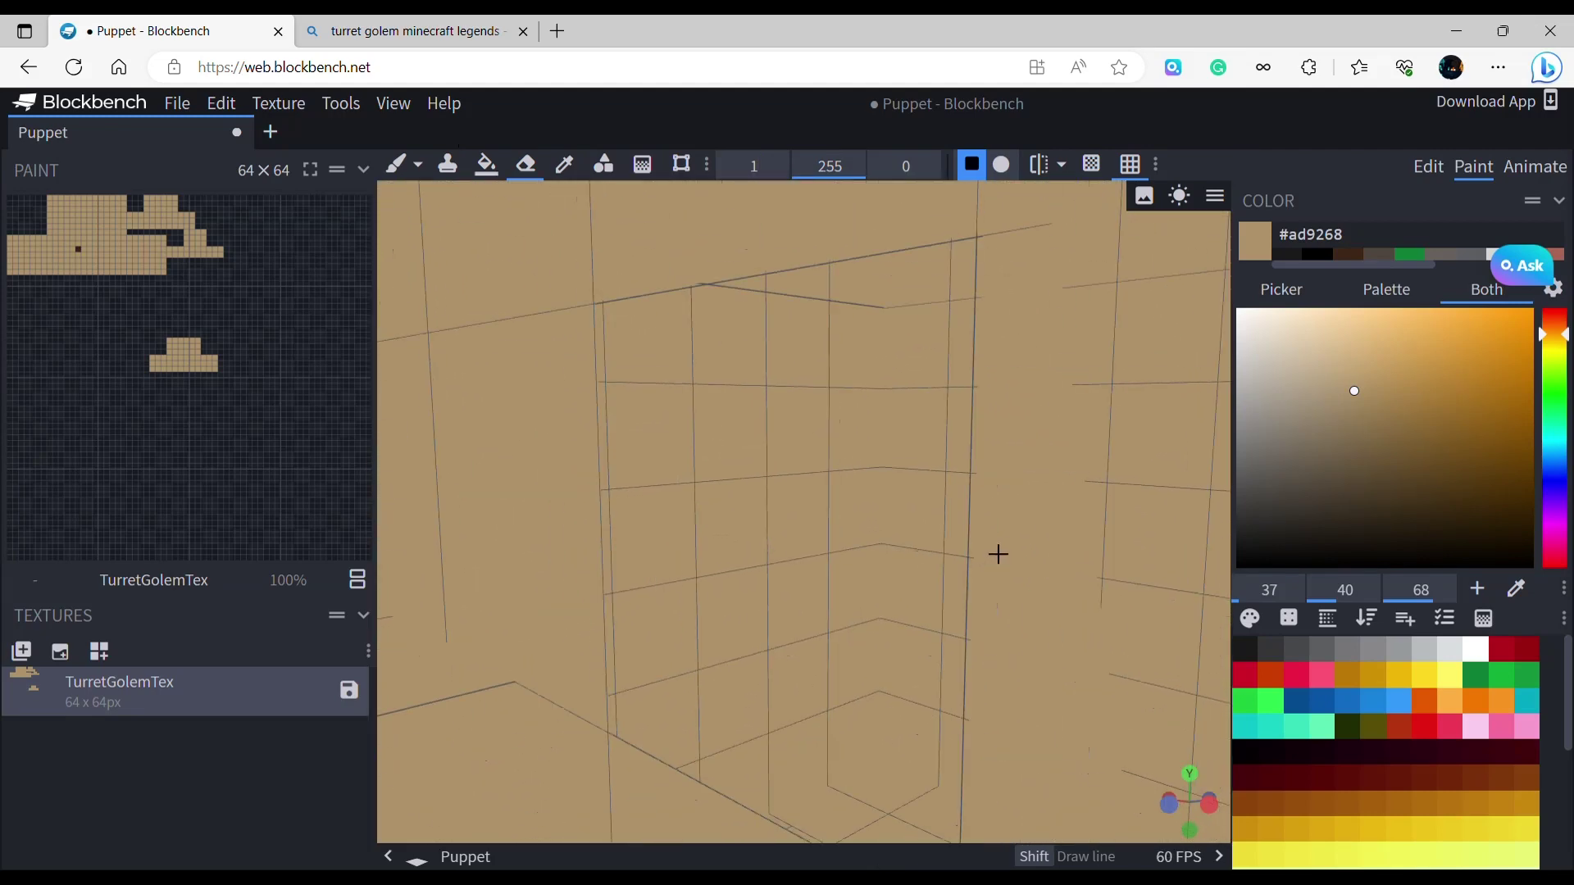
Paint two black eyes in #1a1a1b beside the nose on the front of the head with the brush.
click(395, 164)
scroll(932, 530, up, 5)
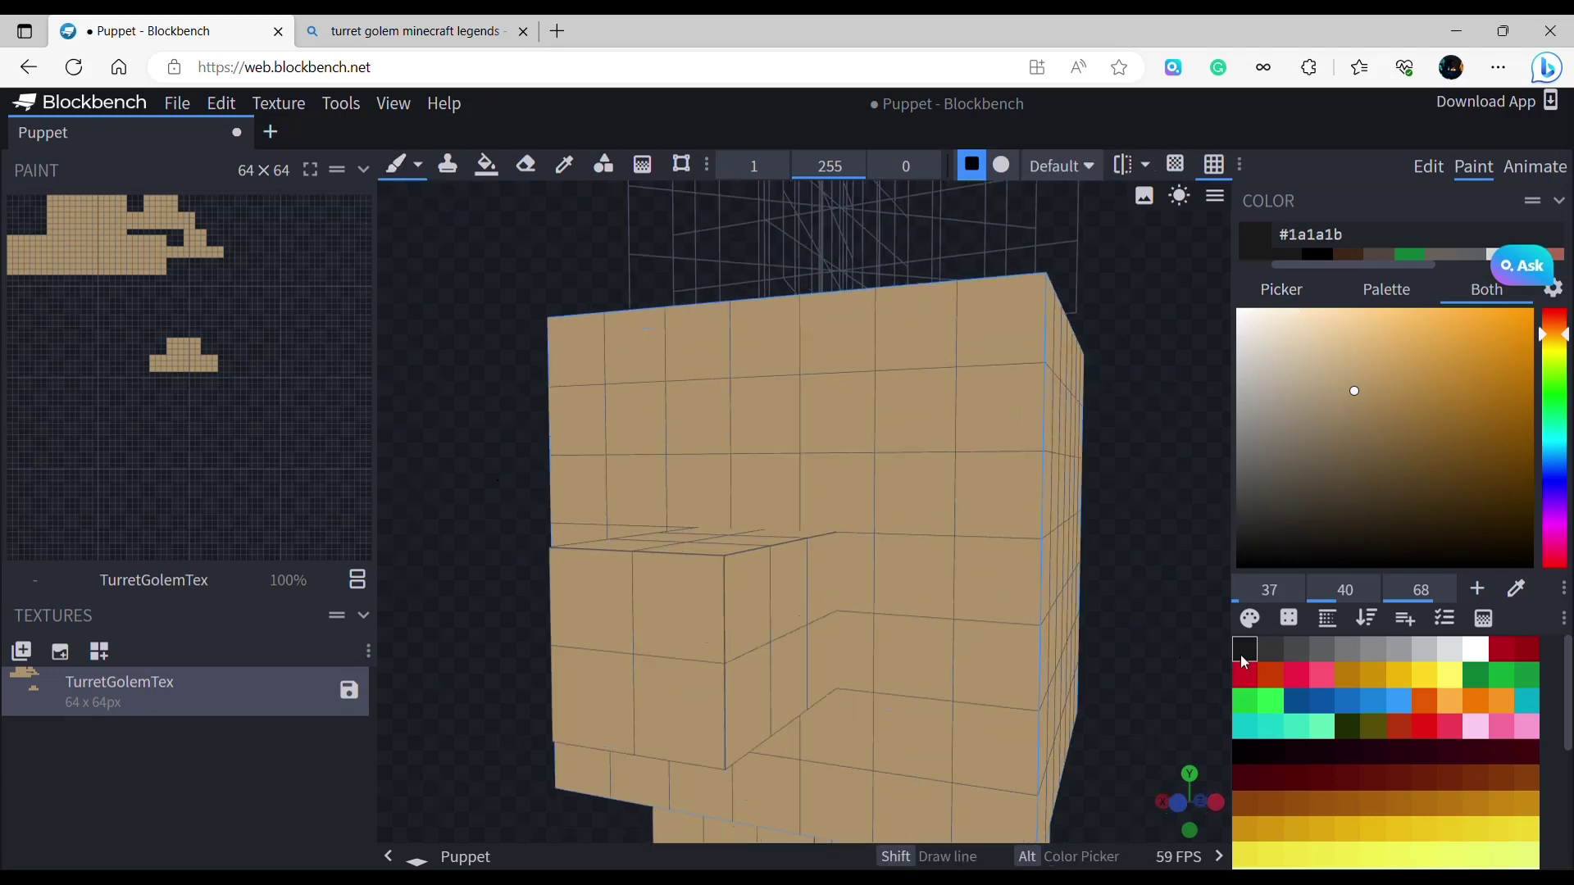
click(1241, 651)
scroll(1017, 515, down, 5)
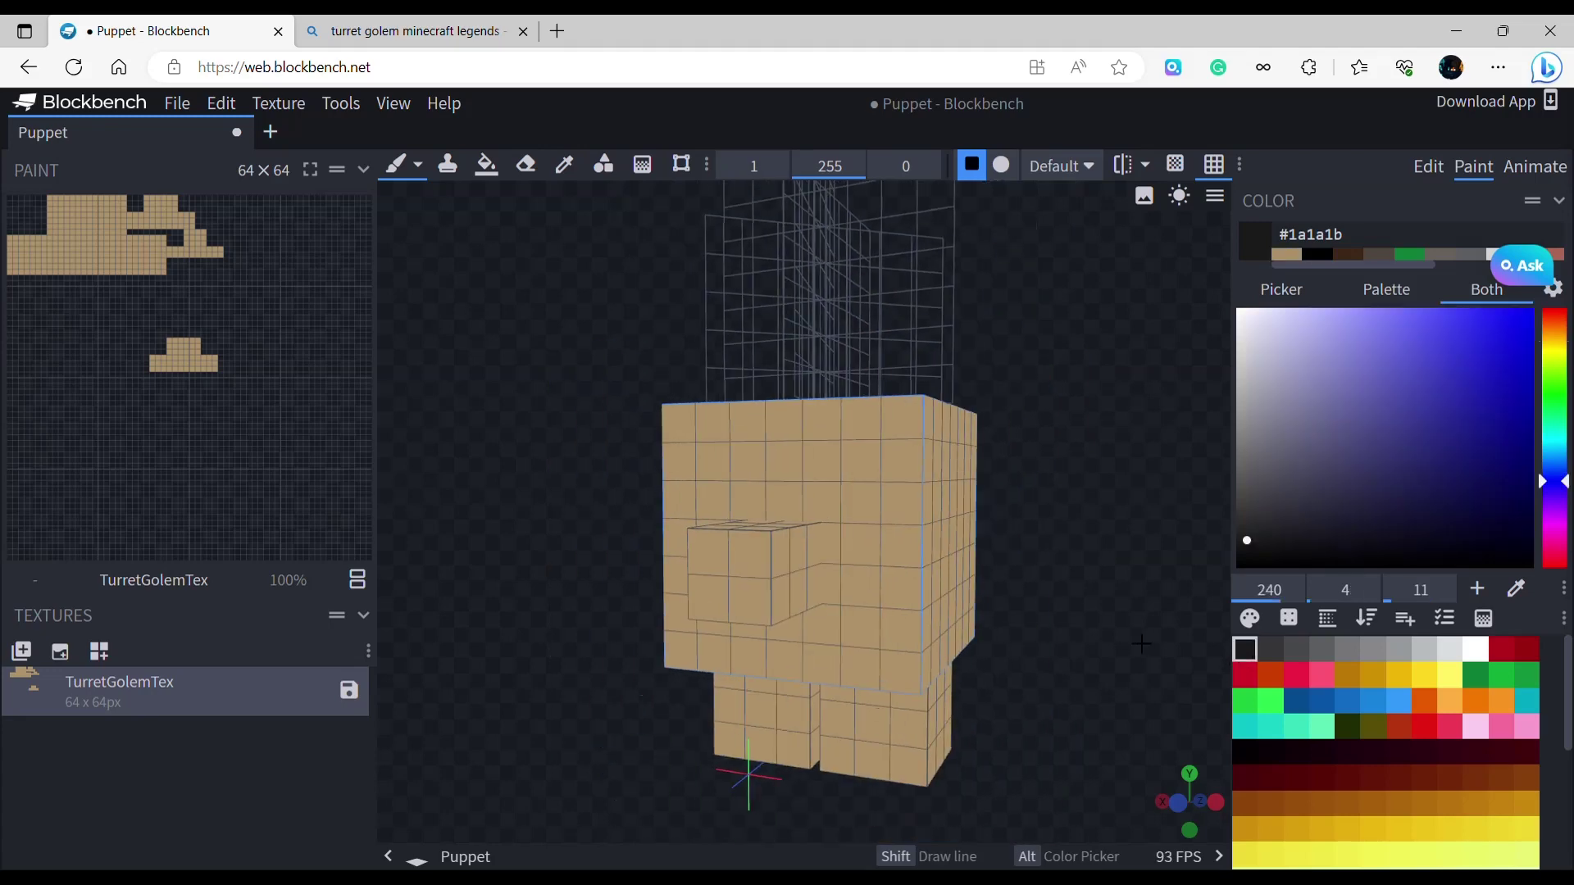
drag(1114, 620, 1171, 636)
right_drag(1171, 635, 1127, 605)
scroll(989, 582, up, 5)
mouse_move(853, 492)
mouse_down()
mouse_move(869, 550)
mouse_move(893, 549)
mouse_move(896, 592)
mouse_up()
scroll(1023, 579, down, 3)
mouse_move(1023, 579)
mouse_down()
mouse_move(1046, 578)
mouse_move(768, 548)
mouse_move(745, 502)
mouse_up()
scroll(824, 549, up, 3)
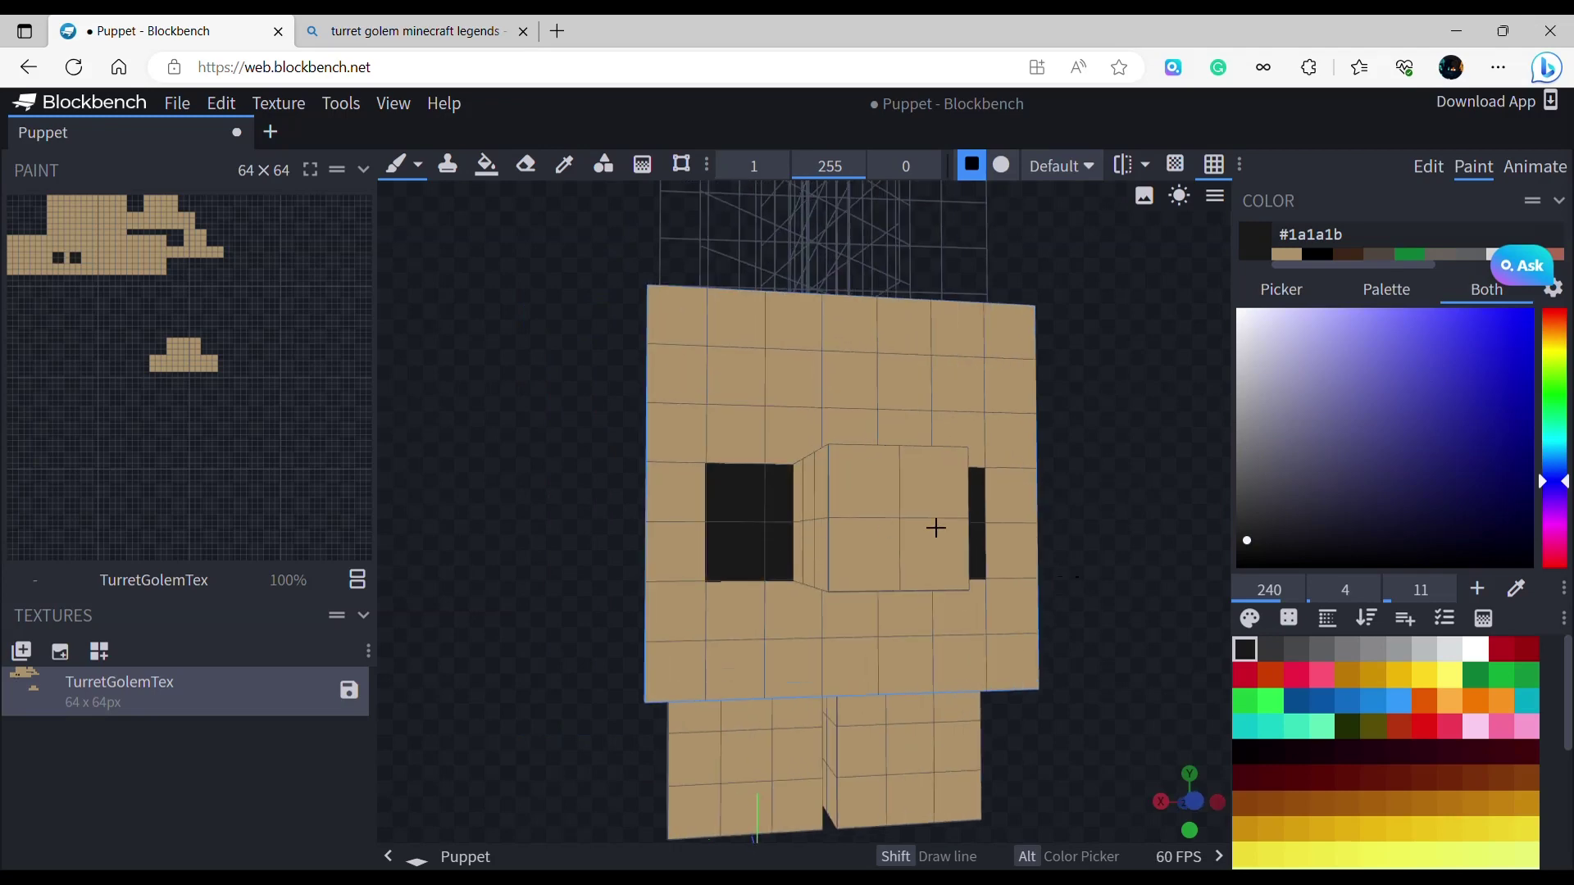
Hide the four arrow planes above the head in Edit mode and clear the selection.
scroll(1111, 561, down, 5)
mouse_move(1111, 572)
mouse_down()
mouse_move(1040, 554)
mouse_move(1095, 575)
mouse_move(1091, 603)
mouse_move(914, 636)
mouse_move(959, 748)
mouse_up()
scroll(1090, 607, up, 3)
click(1427, 167)
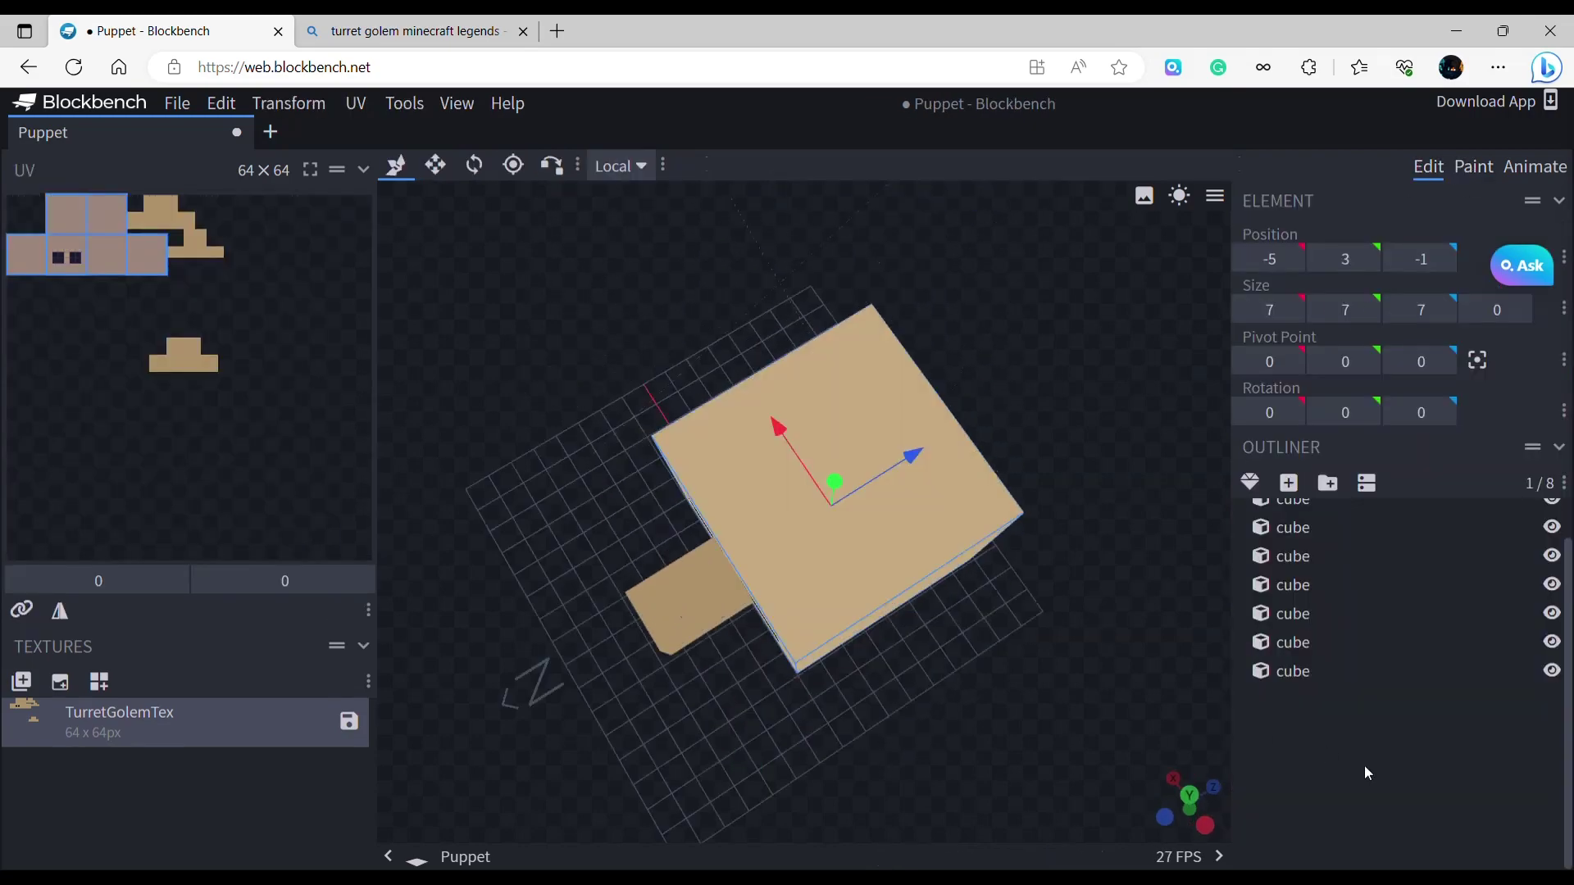
drag(987, 653, 1182, 716)
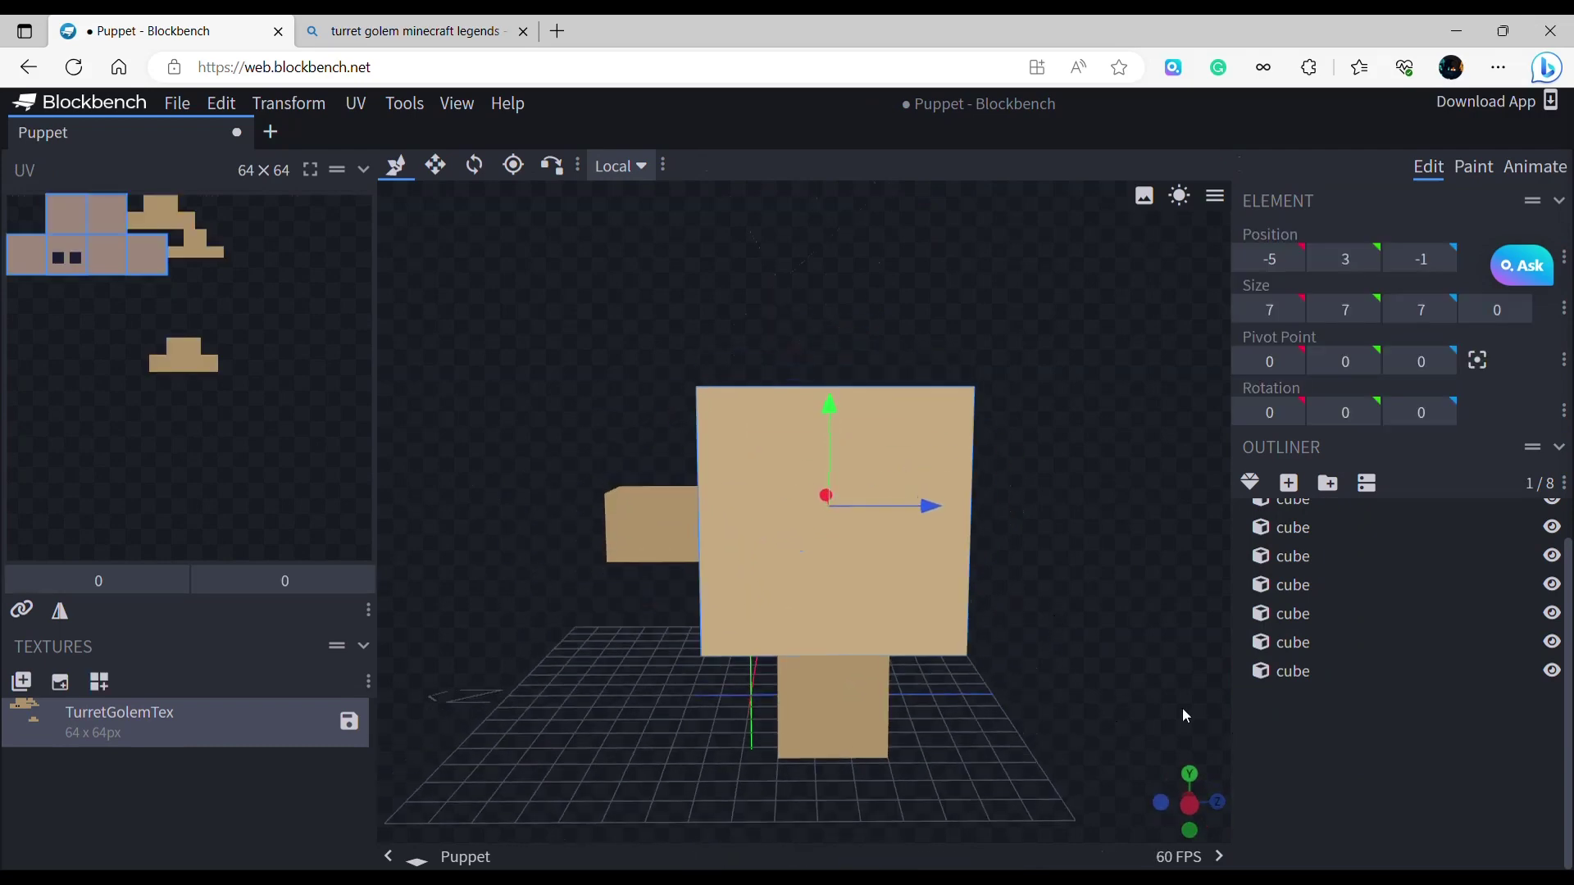
right_drag(1031, 543, 999, 668)
scroll(997, 666, down, 3)
ctrl+drag(613, 361, 1080, 470)
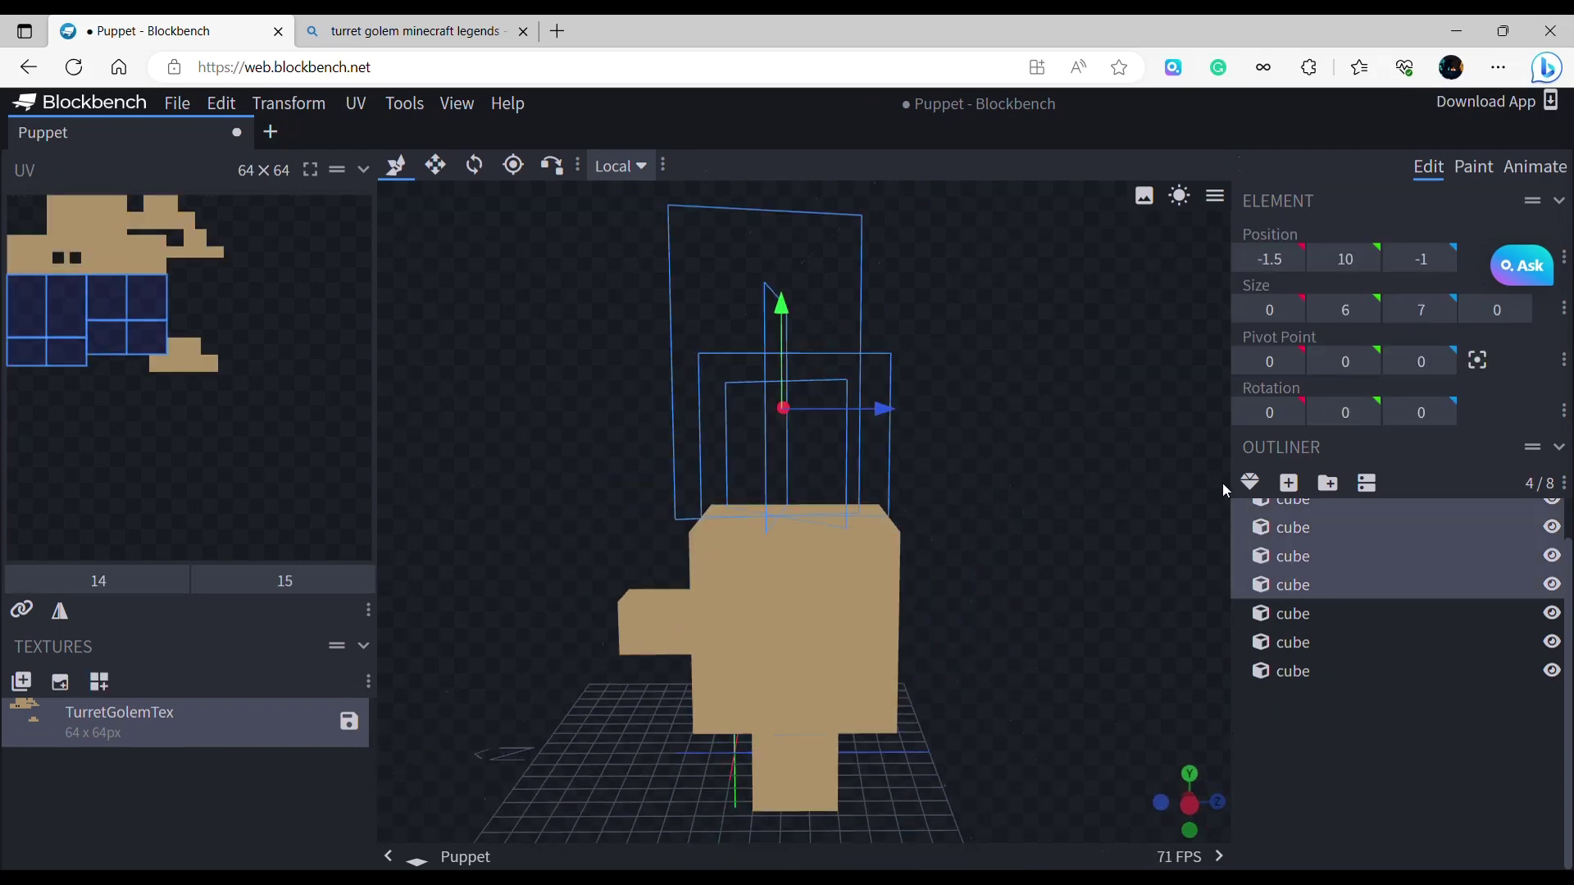
click(1554, 529)
click(1357, 812)
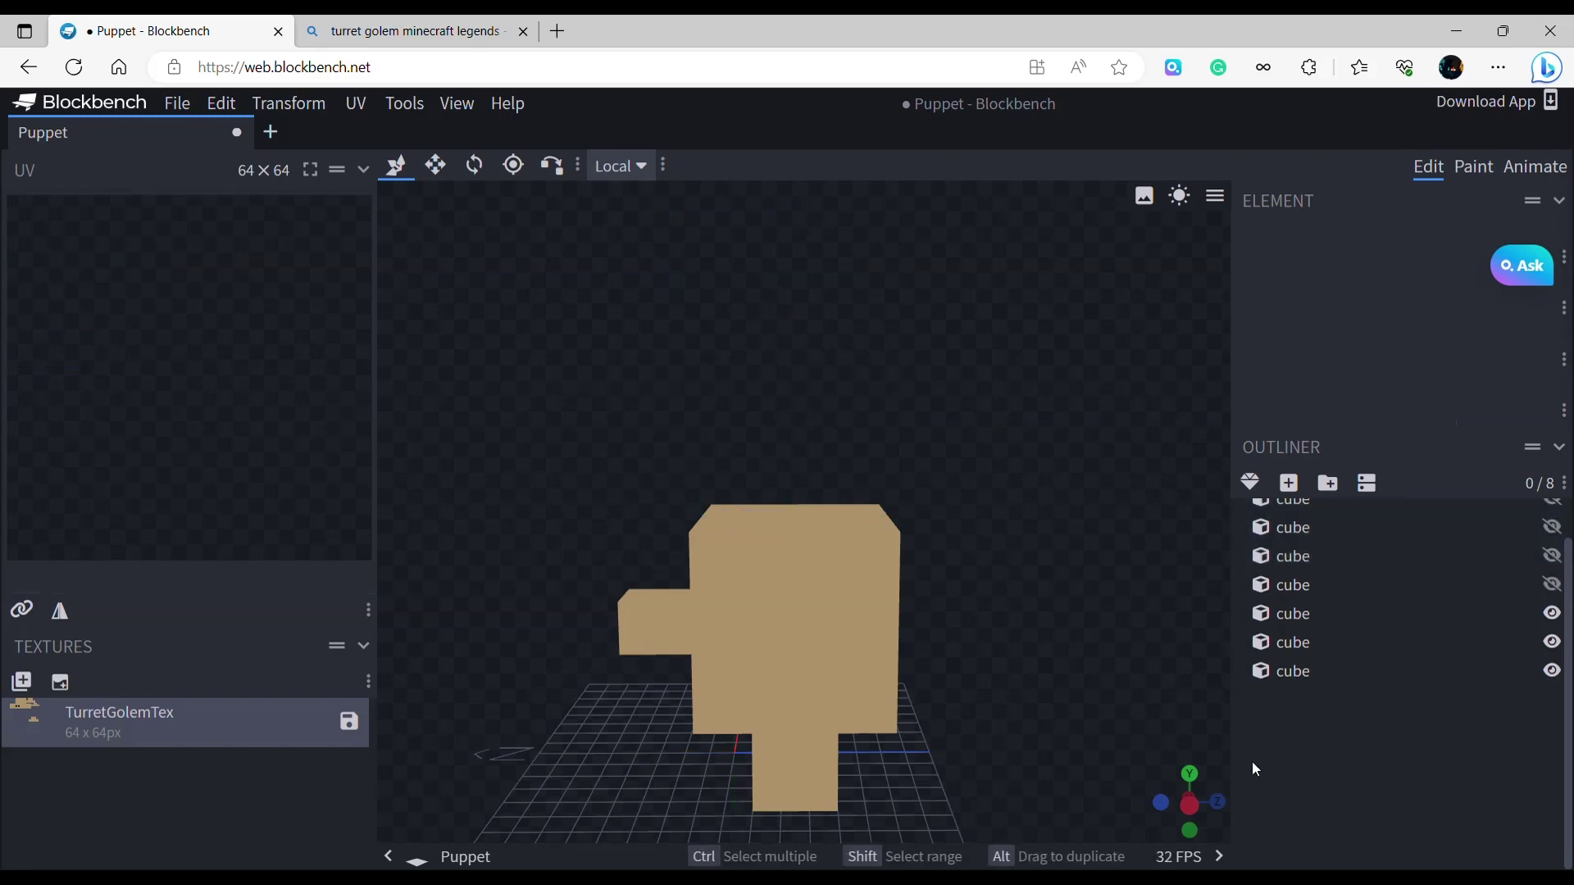
Paint a 5 by 5 pixel #1a1a1b square on the head's top face in Paint mode, leaving a one-pixel border.
click(1495, 168)
scroll(917, 636, up, 5)
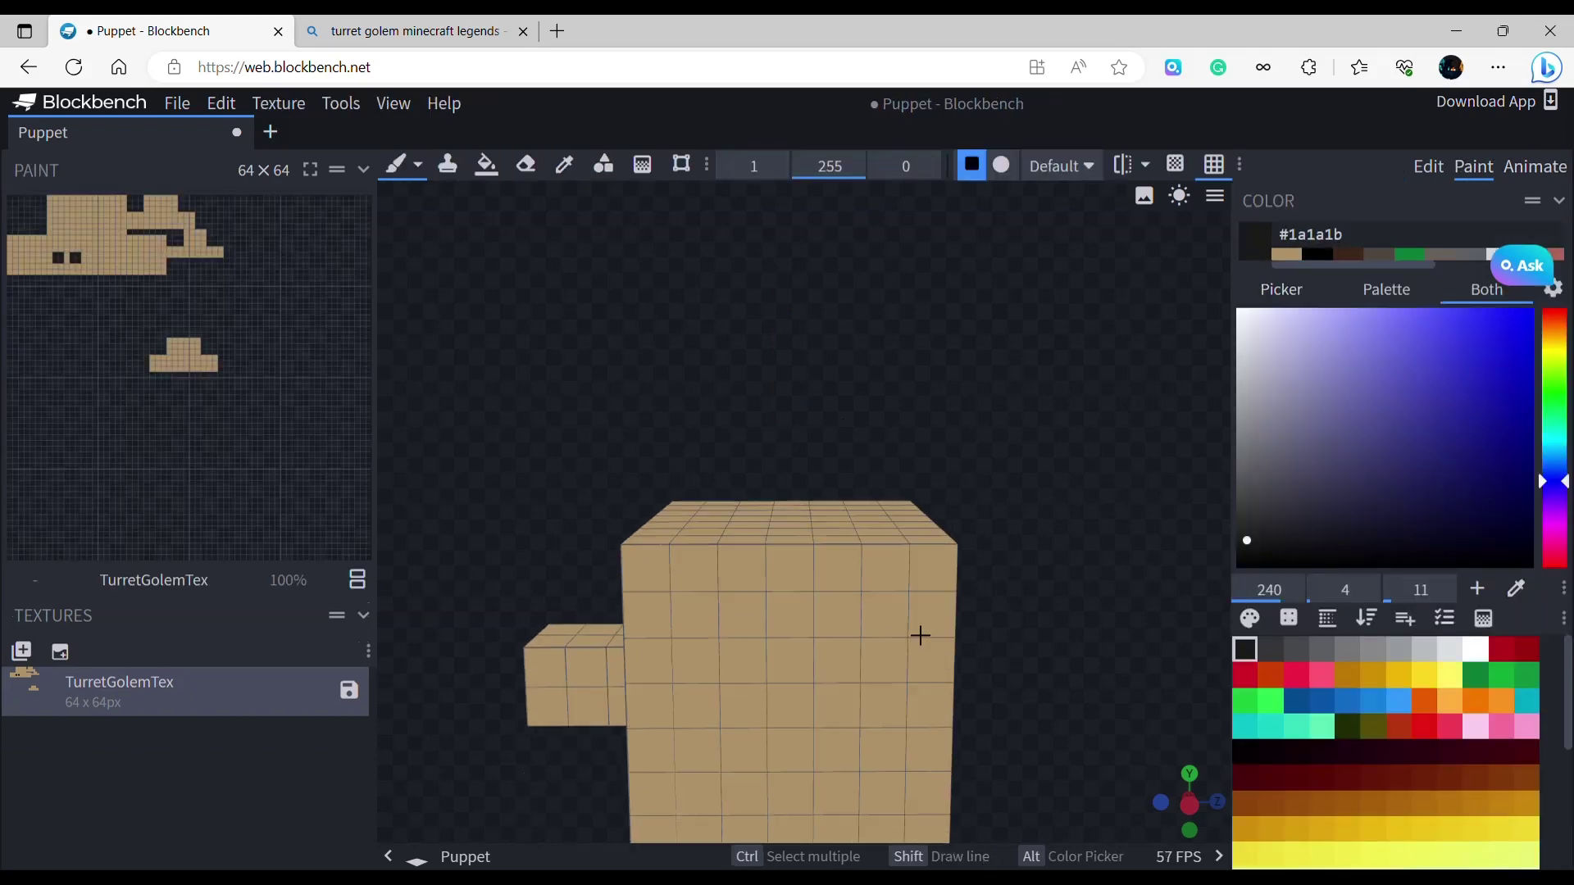
drag(1054, 371, 1036, 558)
scroll(1036, 558, up, 3)
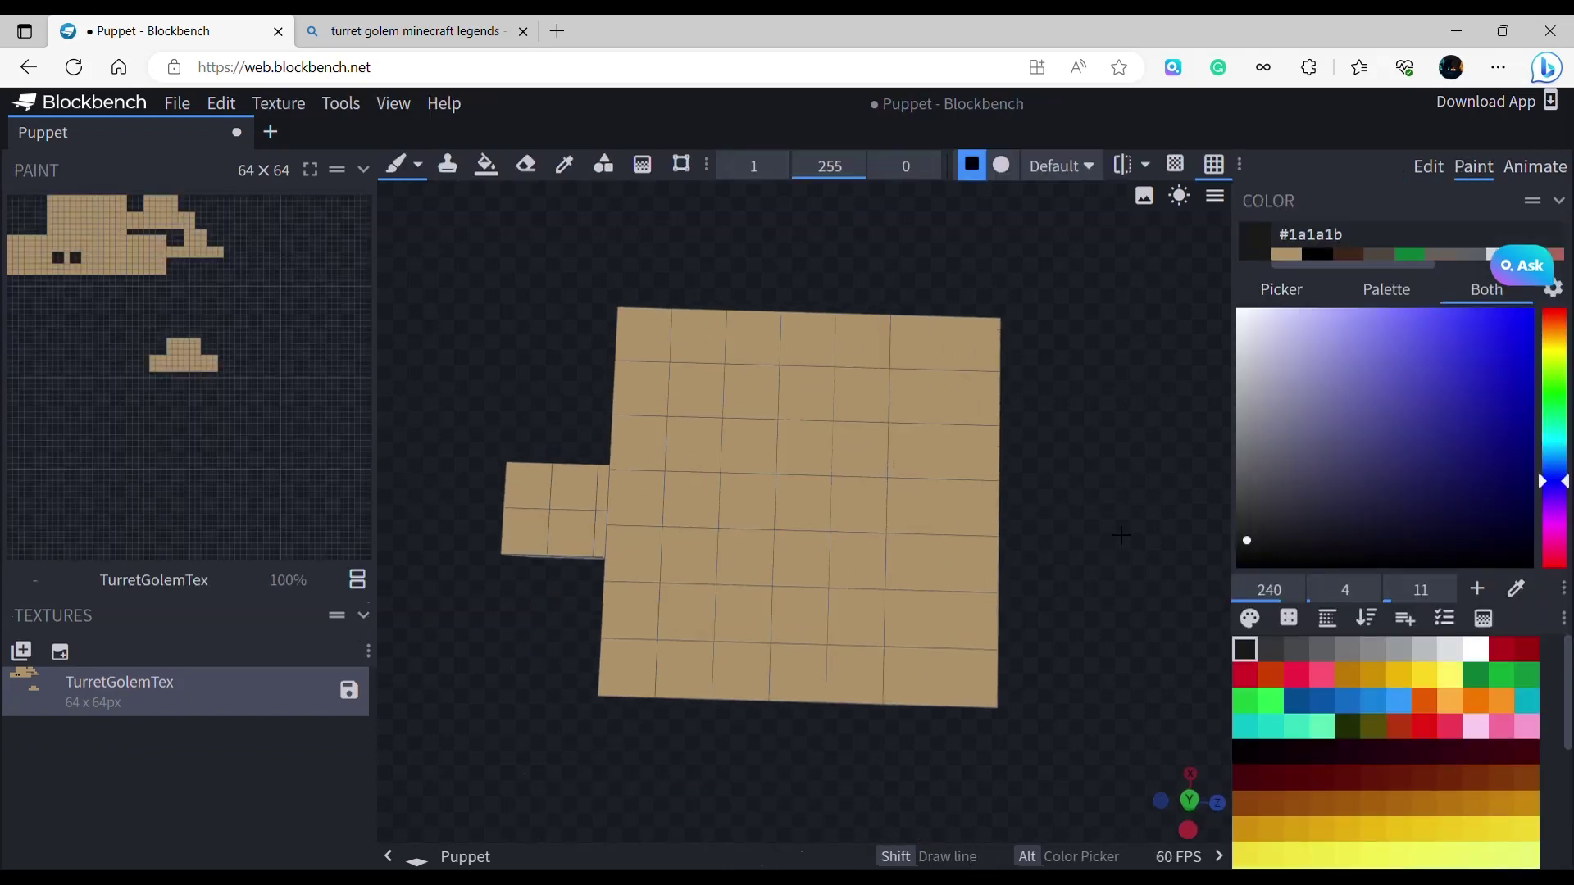
mouse_move(722, 415)
mouse_down()
mouse_move(758, 414)
mouse_move(896, 544)
mouse_move(907, 637)
mouse_move(705, 613)
mouse_move(771, 446)
mouse_move(722, 558)
mouse_move(808, 509)
mouse_up()
scroll(1026, 622, down, 4)
drag(1025, 623, 1114, 509)
scroll(1028, 604, up, 3)
right_click(993, 601)
click(1097, 545)
scroll(1090, 545, down, 3)
scroll(868, 625, up, 3)
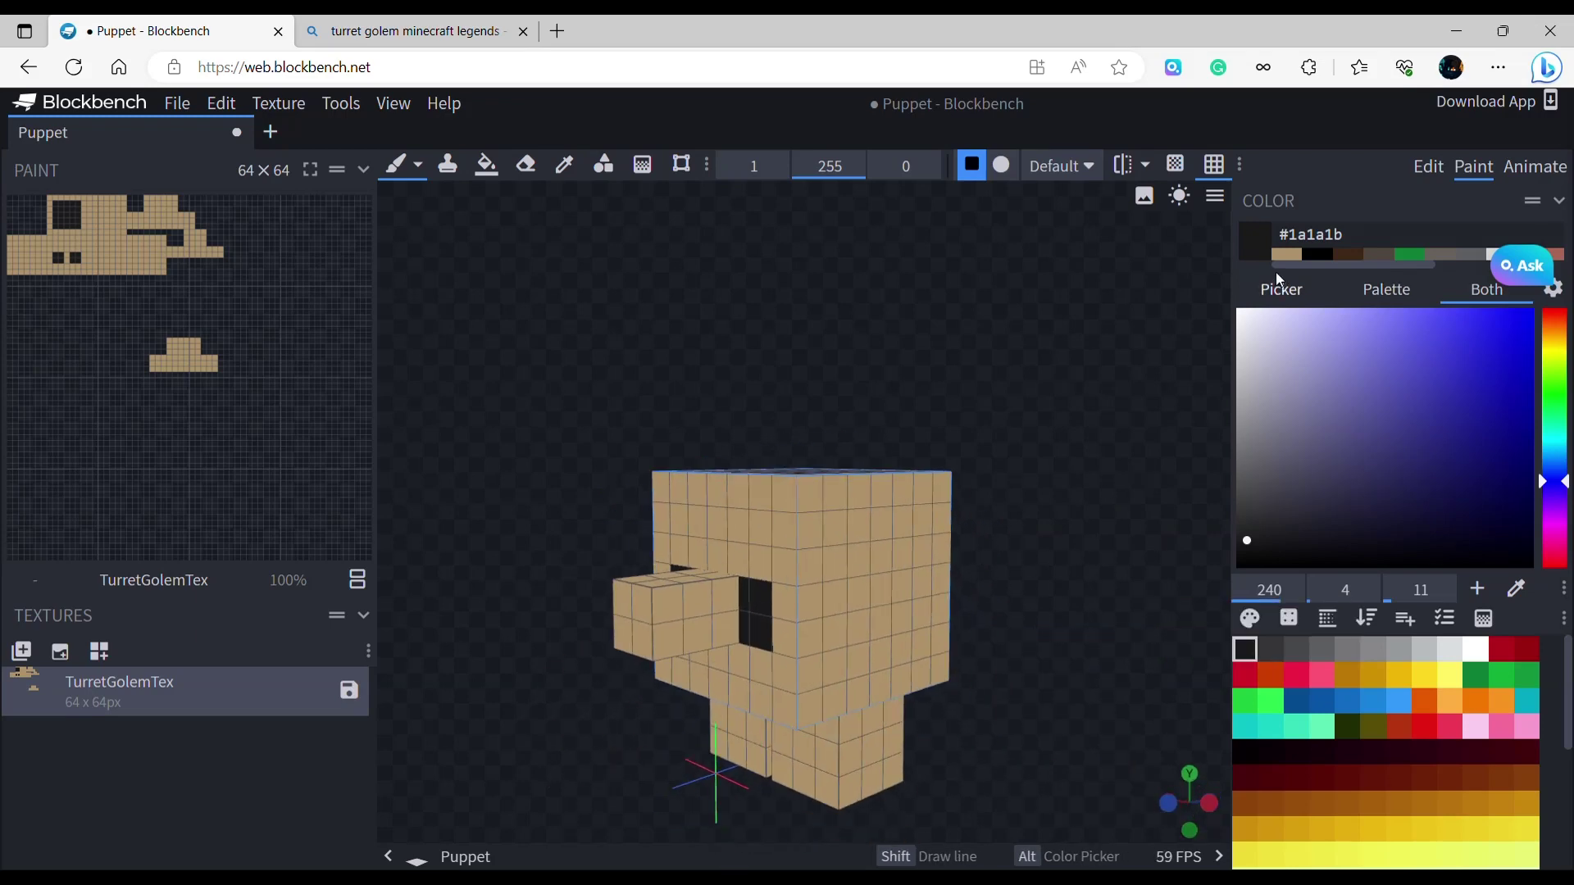
Mix the dark brown #403b2c and paint the head's upper rim along the back and one side edge.
click(1553, 343)
click(1511, 485)
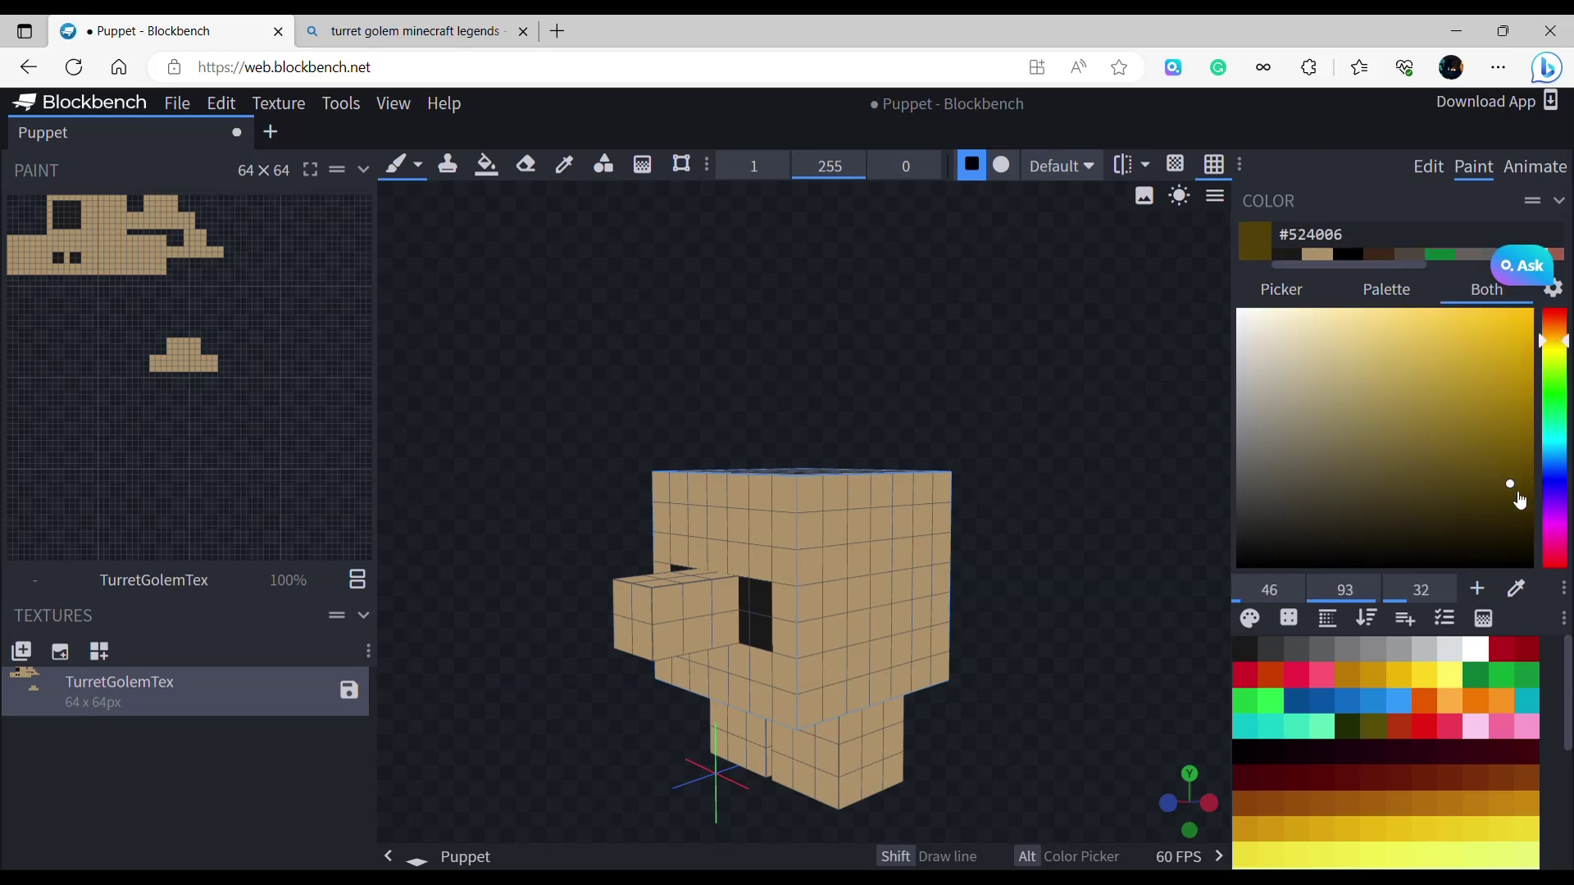
drag(1442, 507, 1399, 484)
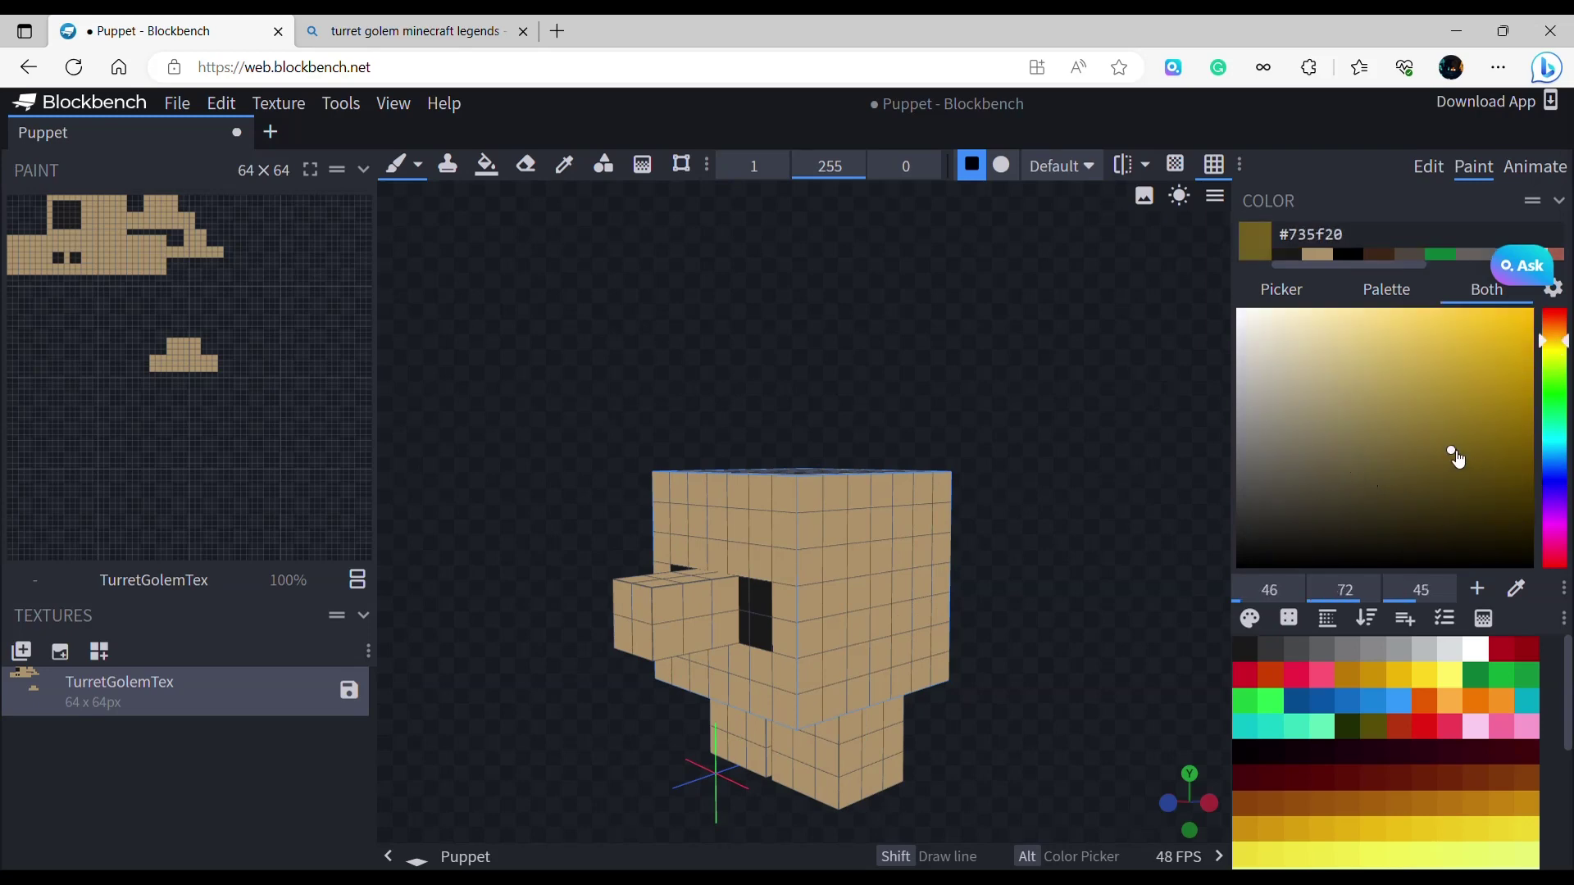
drag(1396, 436, 1284, 443)
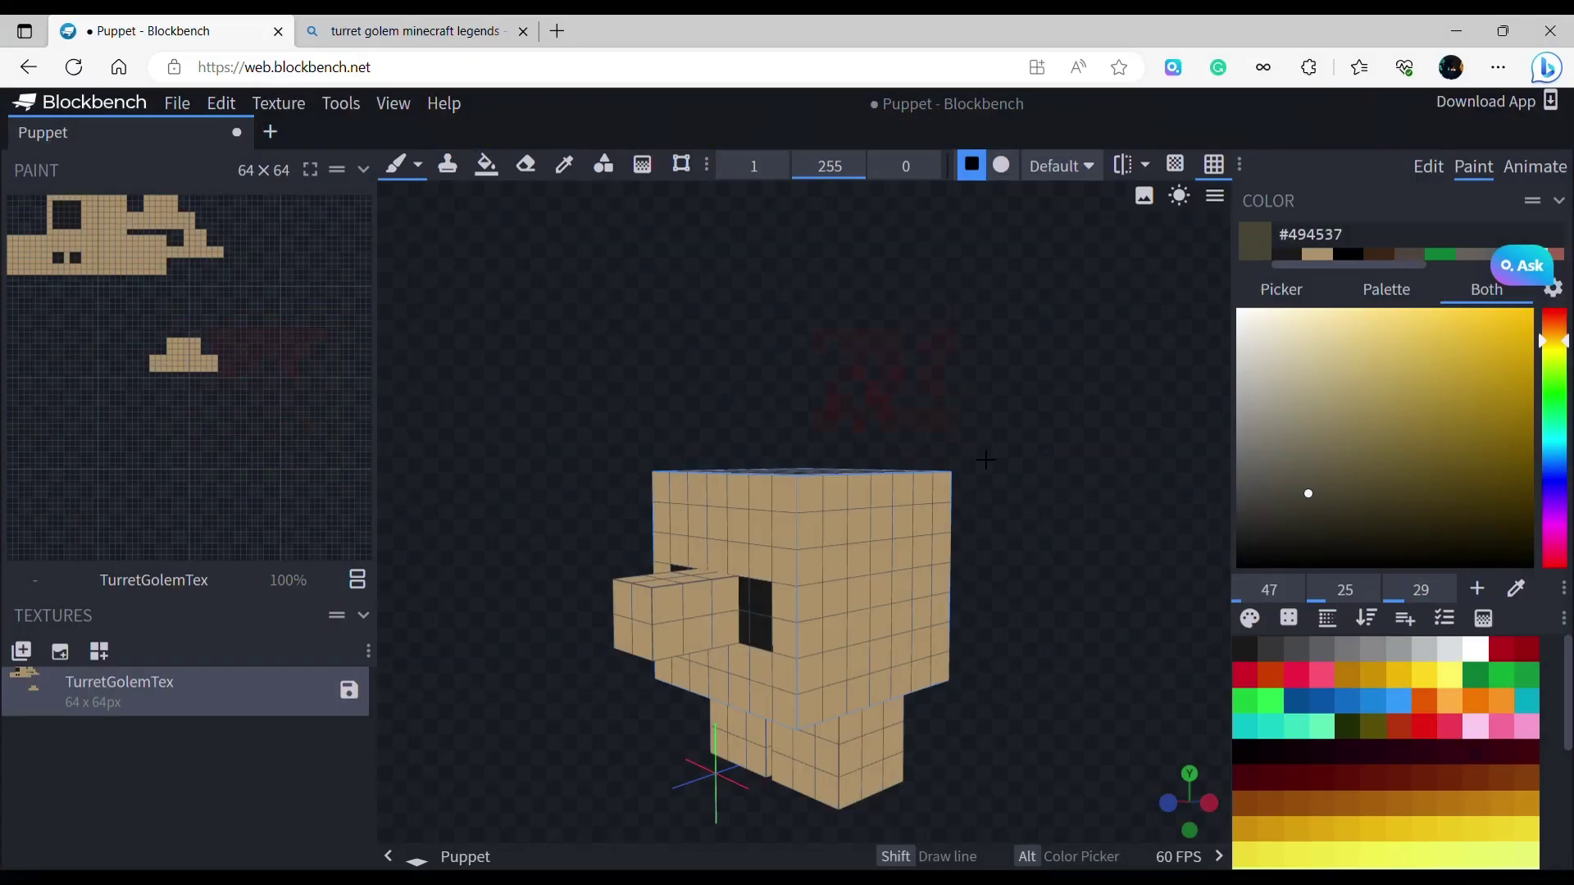
click(896, 495)
middle_drag(896, 495, 808, 514)
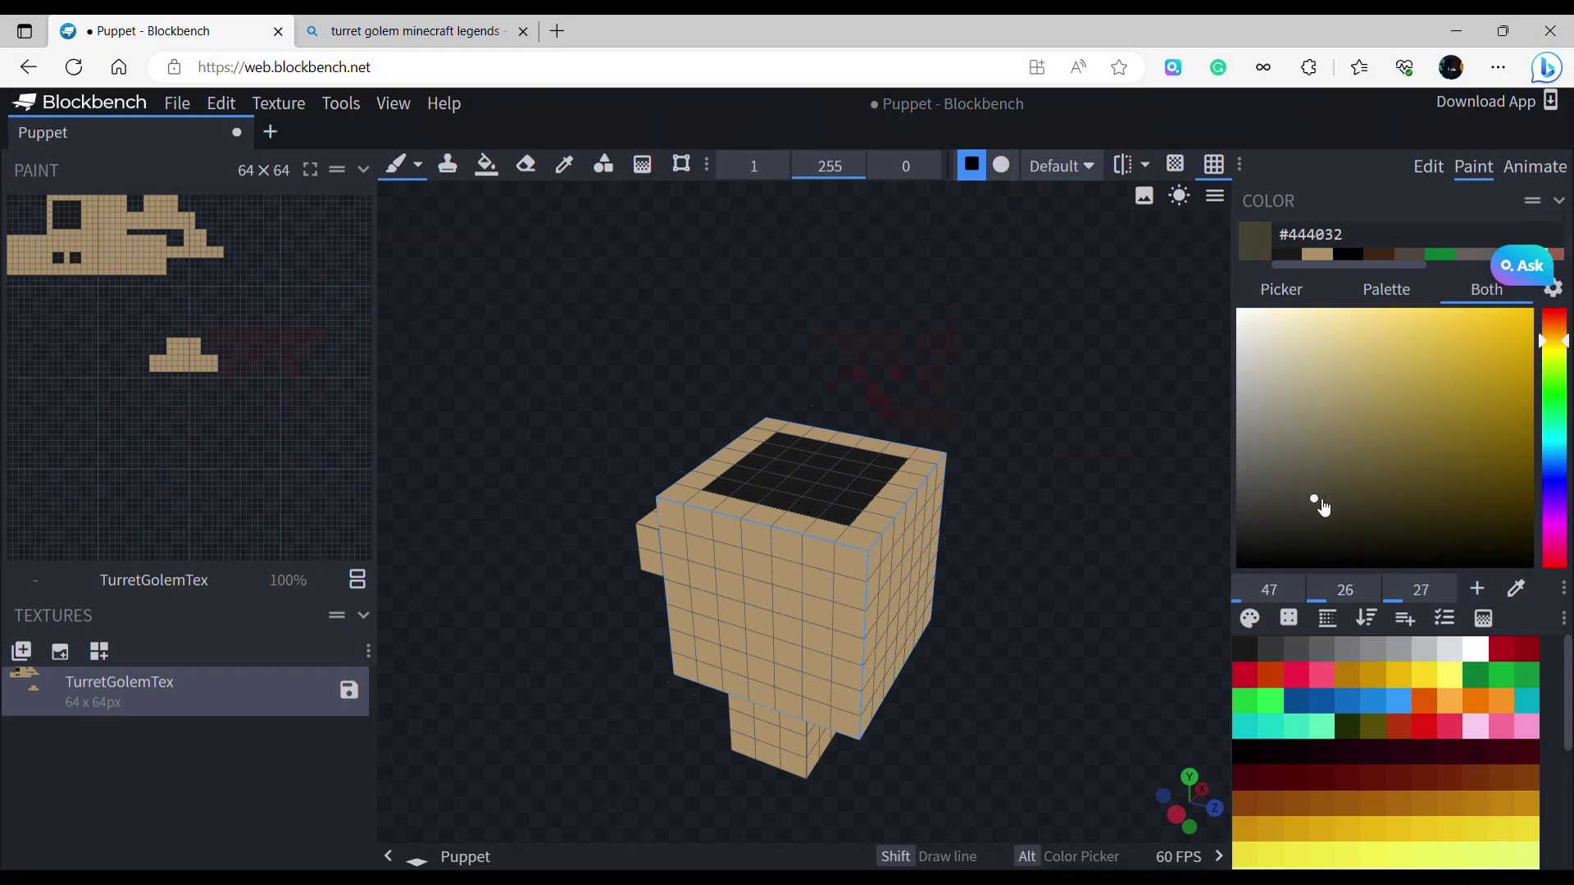
scroll(857, 571, up, 3)
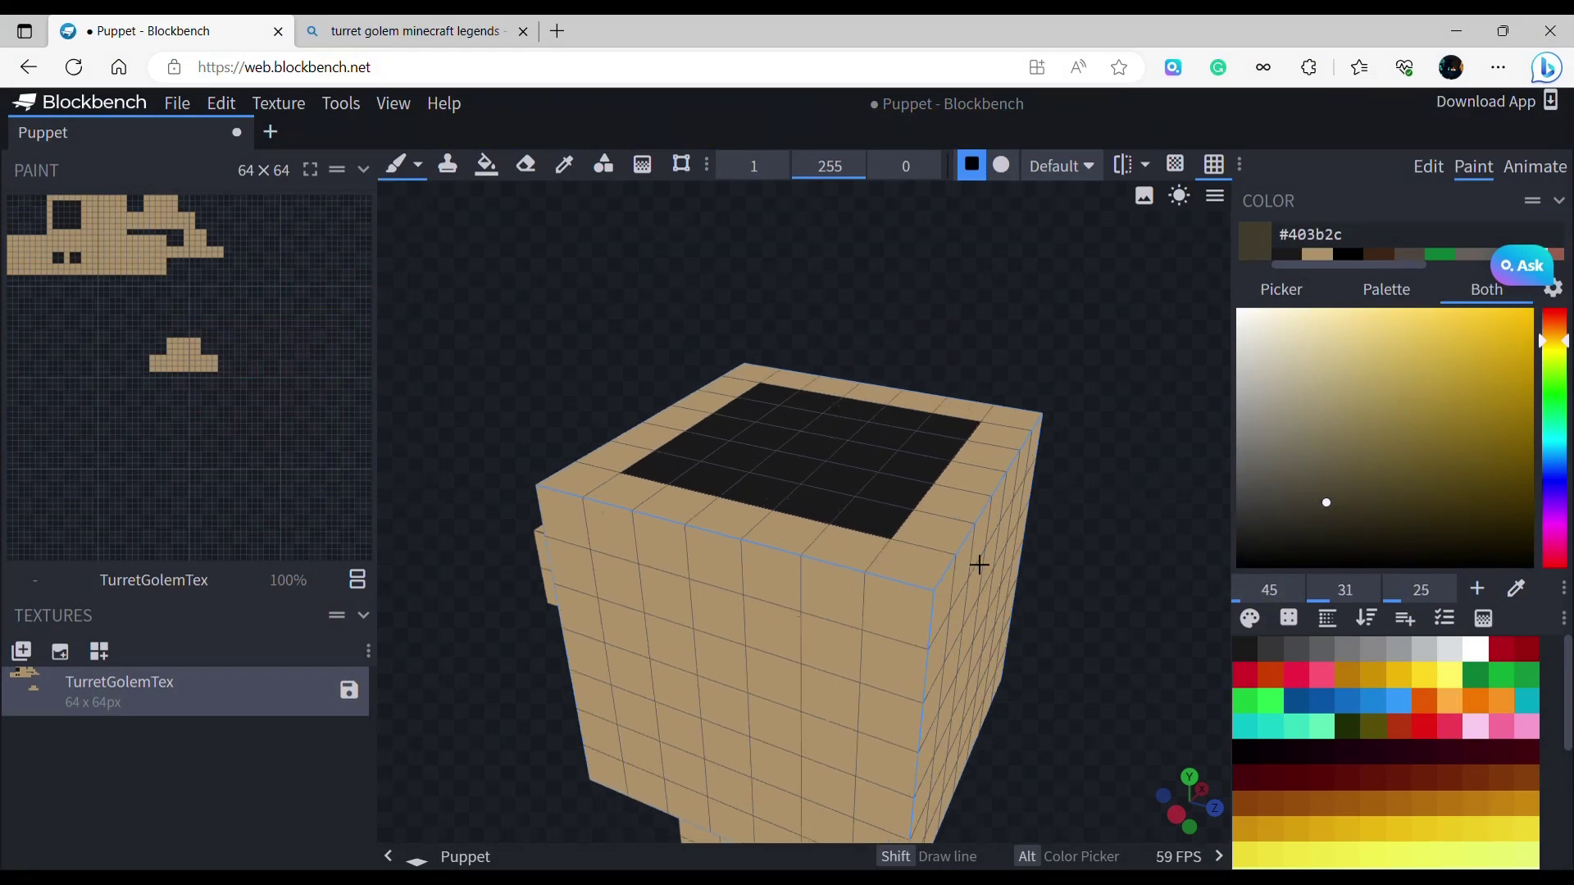
middle_drag(977, 562, 780, 636)
mouse_move(780, 636)
mouse_down()
mouse_move(892, 615)
mouse_move(1066, 525)
mouse_move(1055, 484)
mouse_move(783, 607)
mouse_up()
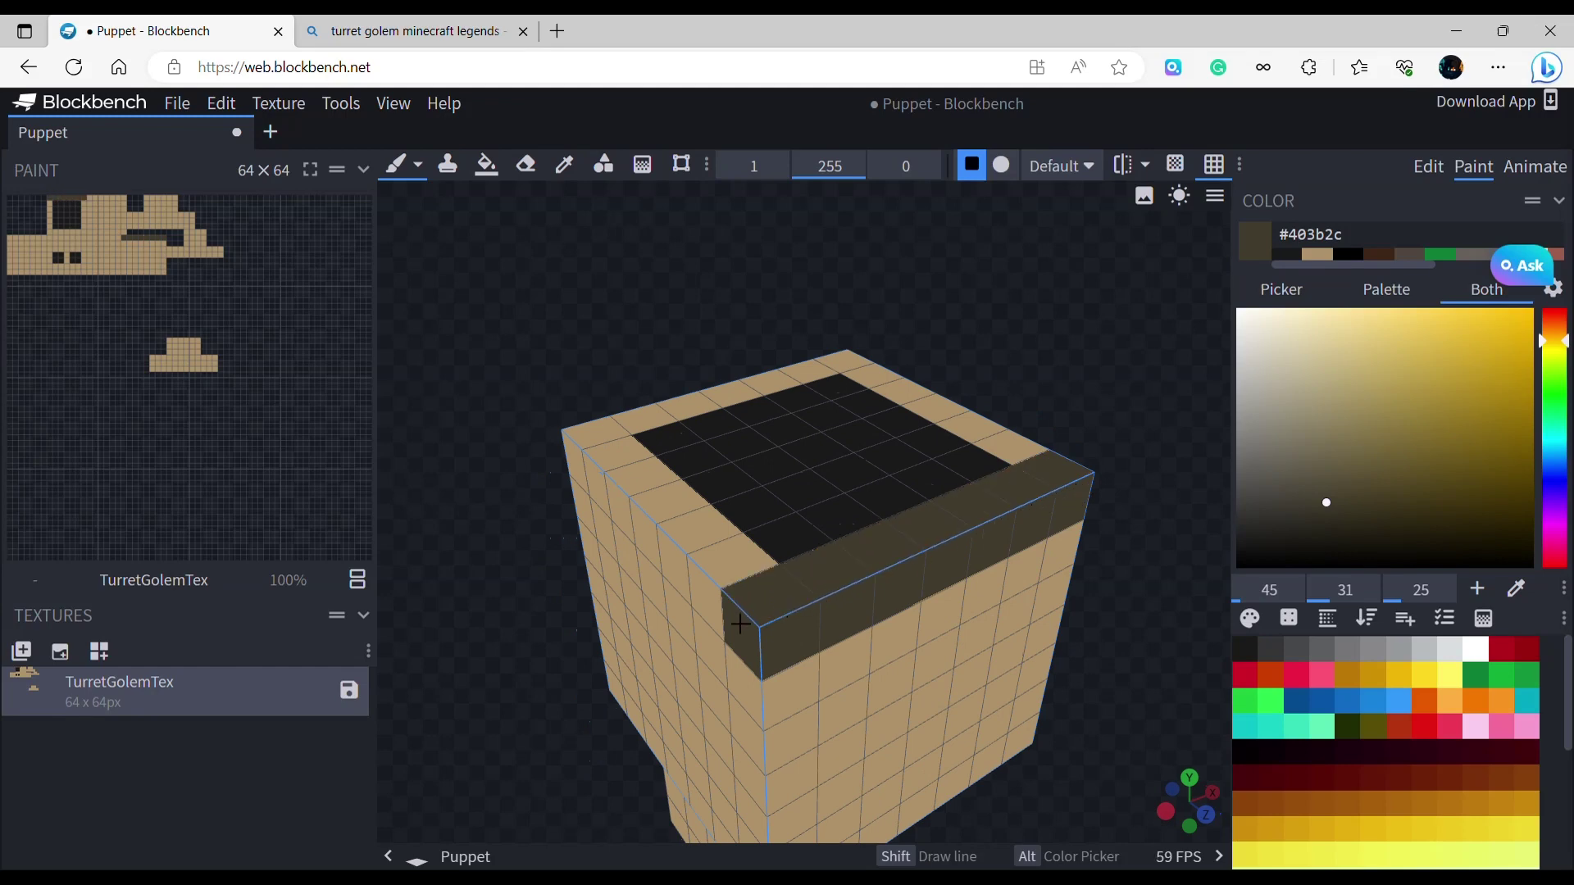
mouse_move(664, 553)
mouse_down()
mouse_move(586, 469)
mouse_move(721, 591)
mouse_move(704, 597)
mouse_up()
scroll(681, 632, down, 6)
Paint the remaining top-face border and the uppermost pixel row of the face in #403b2c.
drag(625, 685, 990, 687)
scroll(990, 687, up, 6)
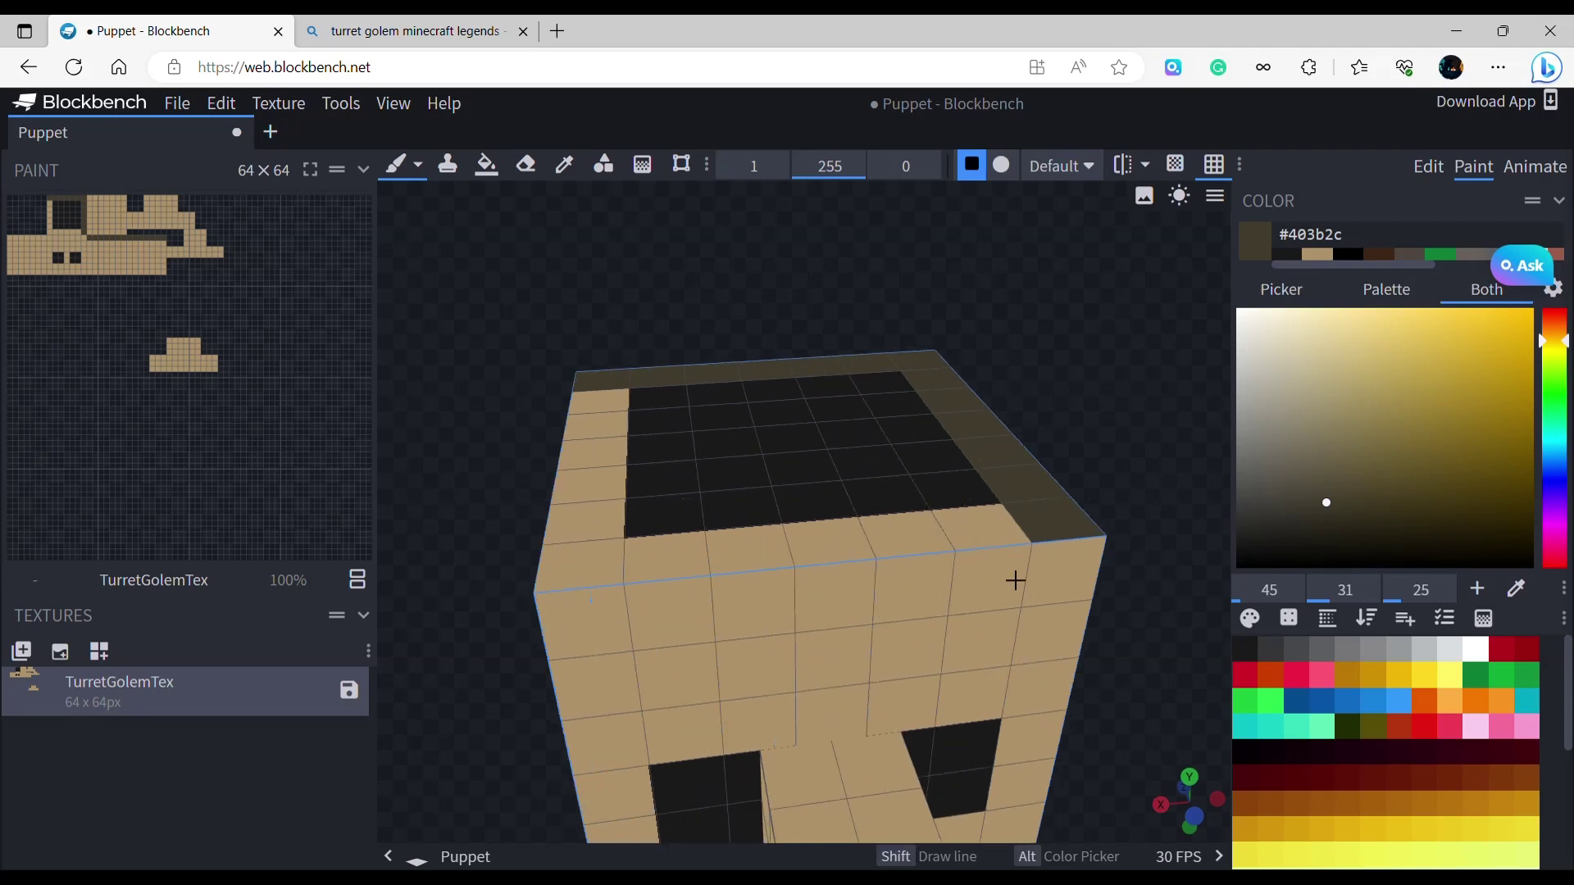
mouse_move(1078, 577)
mouse_down()
mouse_move(665, 632)
mouse_move(586, 469)
mouse_move(631, 562)
mouse_up()
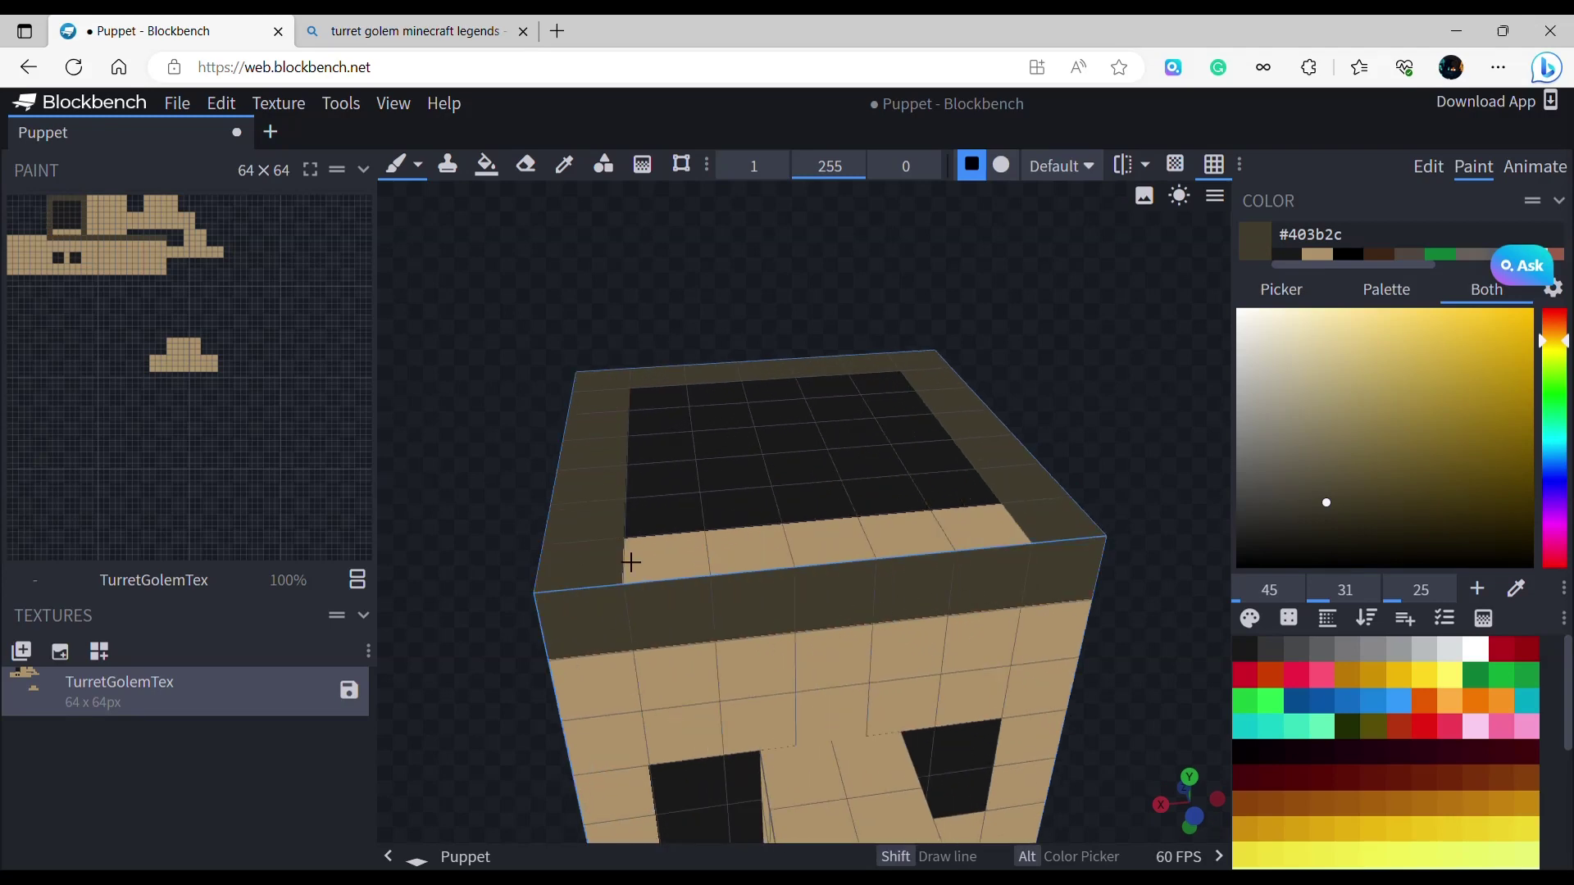
click(822, 546)
drag(1018, 539, 632, 583)
scroll(566, 644, down, 5)
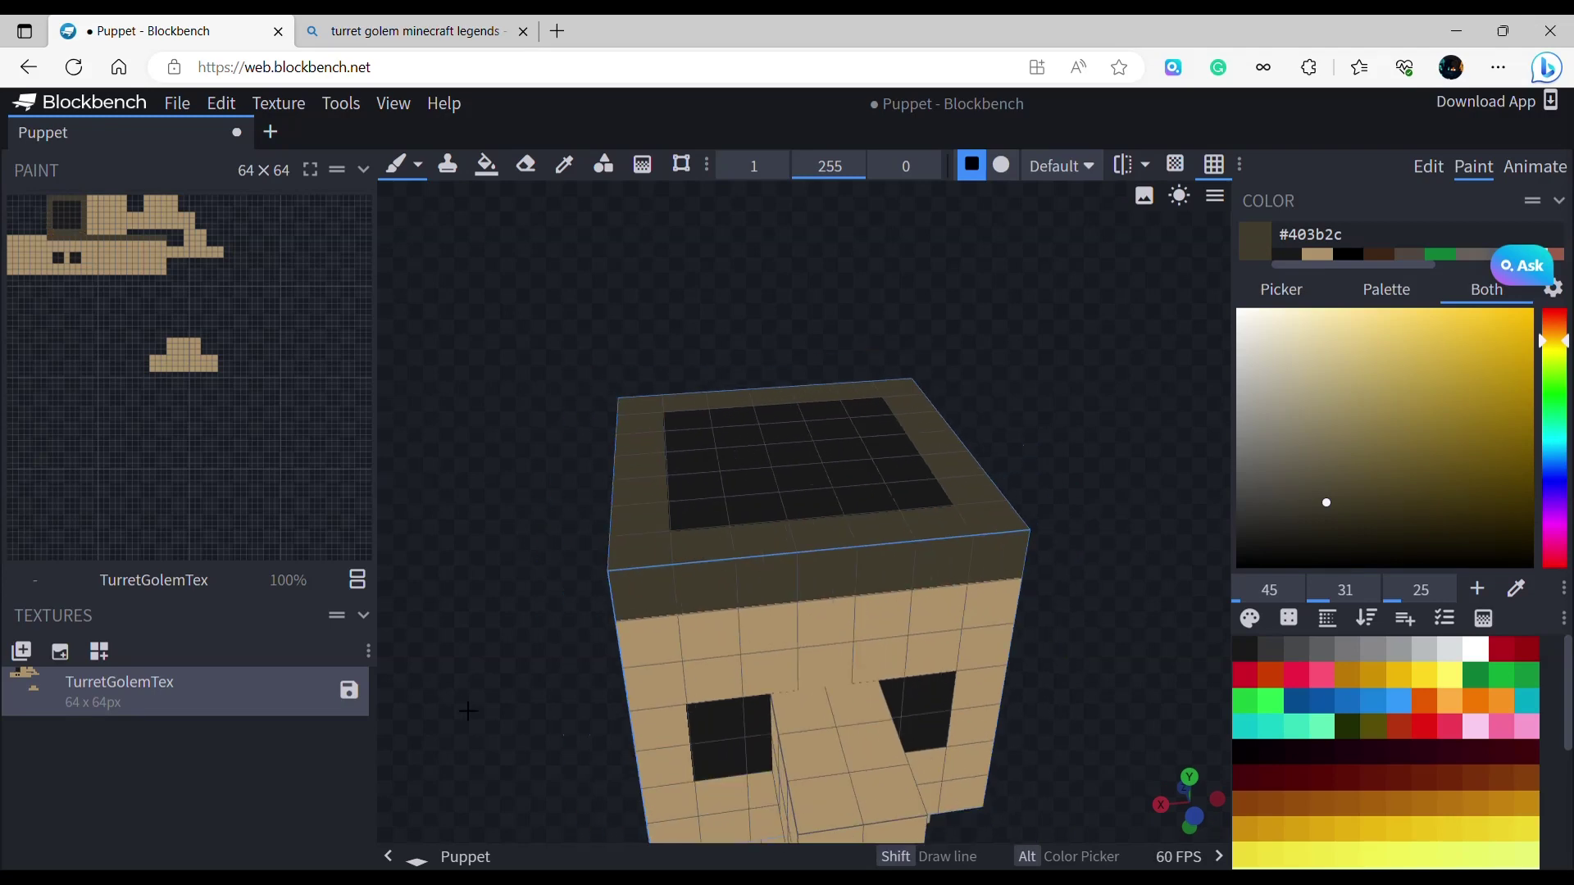
Extend the #403b2c band across the head's remaining sides and repair the stray pixel on the face with #ad9268.
drag(471, 710, 644, 670)
drag(576, 510, 943, 533)
drag(1073, 533, 914, 512)
drag(826, 523, 809, 517)
drag(1046, 570, 922, 587)
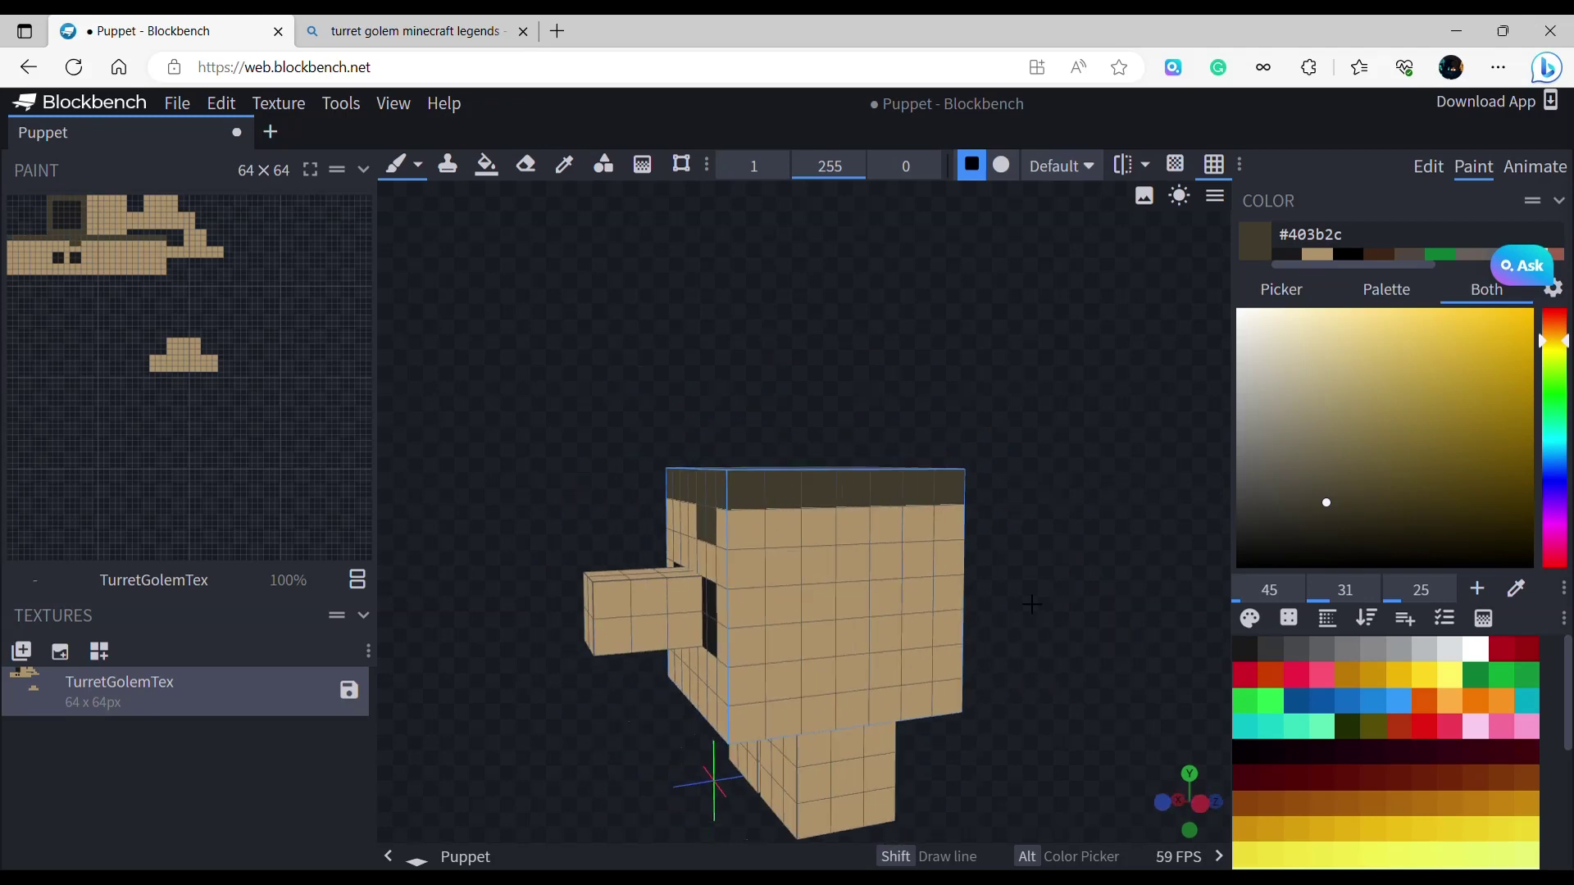
click(1318, 255)
scroll(1027, 475, up, 5)
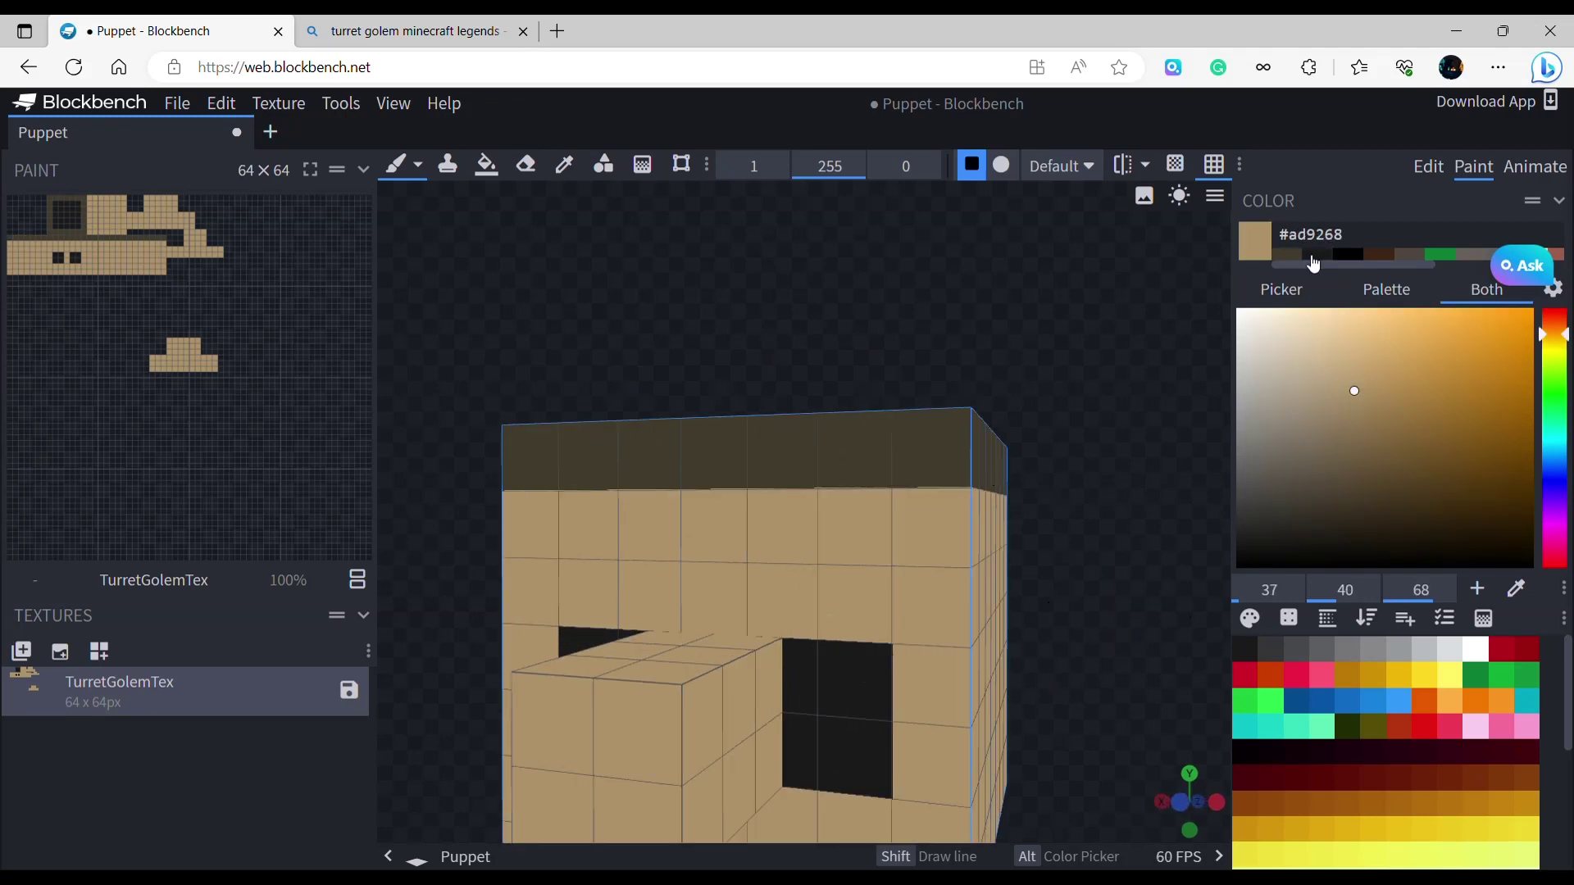
Try the lighter shades #696351 and #675d3e on the band along the front and side of the head.
click(1288, 255)
scroll(1025, 574, down, 5)
drag(1025, 574, 1074, 733)
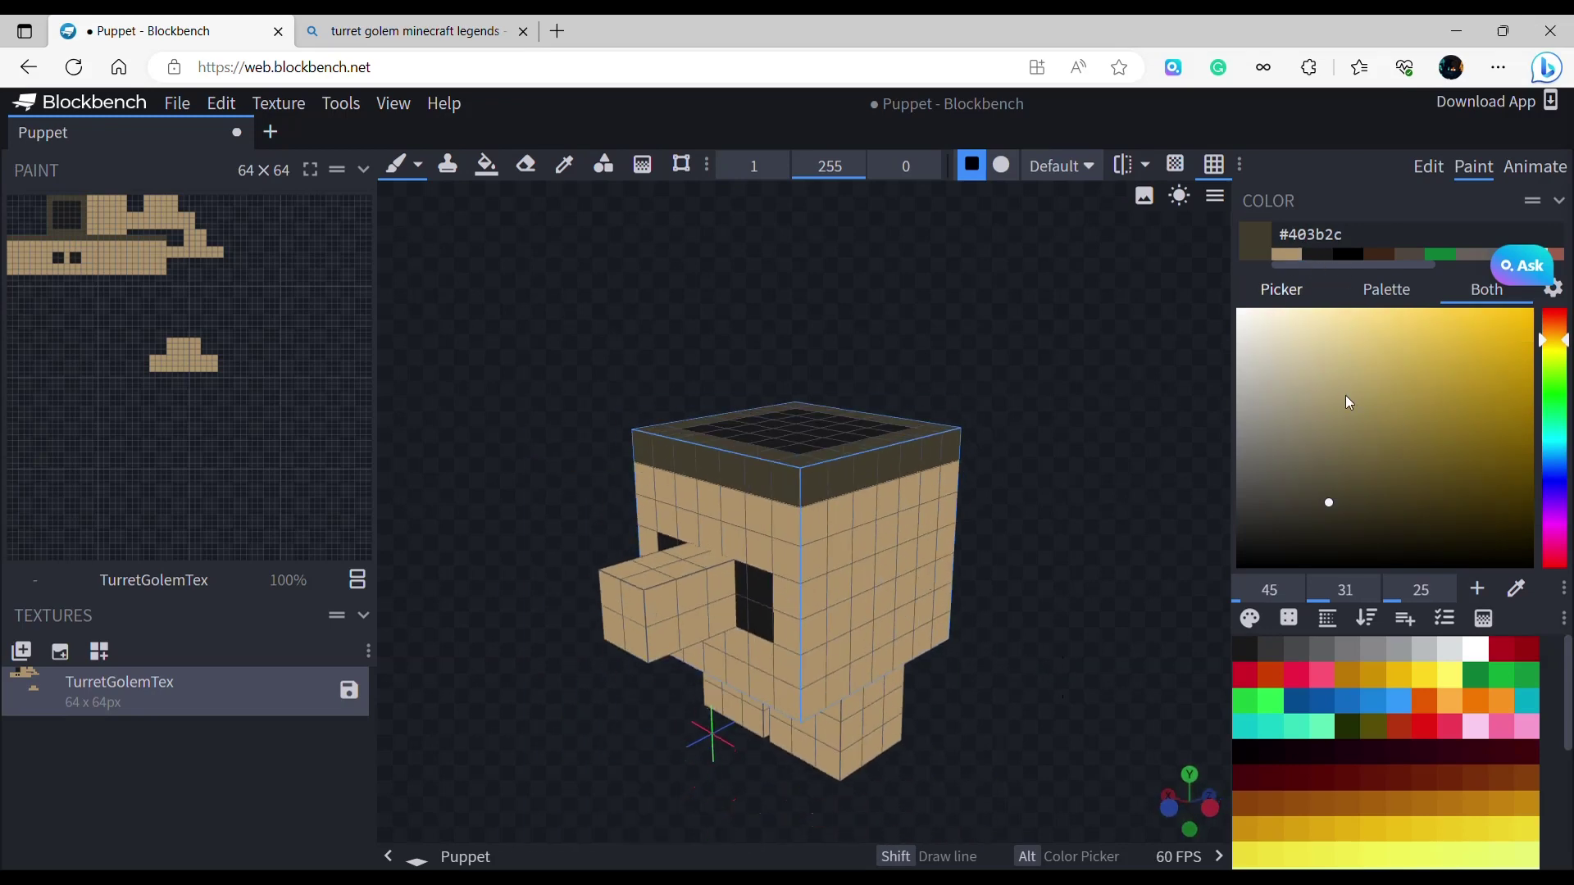
drag(1333, 498, 1303, 460)
scroll(1106, 618, up, 3)
mouse_move(759, 463)
mouse_down()
mouse_move(849, 467)
mouse_move(1065, 413)
mouse_move(710, 456)
mouse_move(540, 425)
mouse_up()
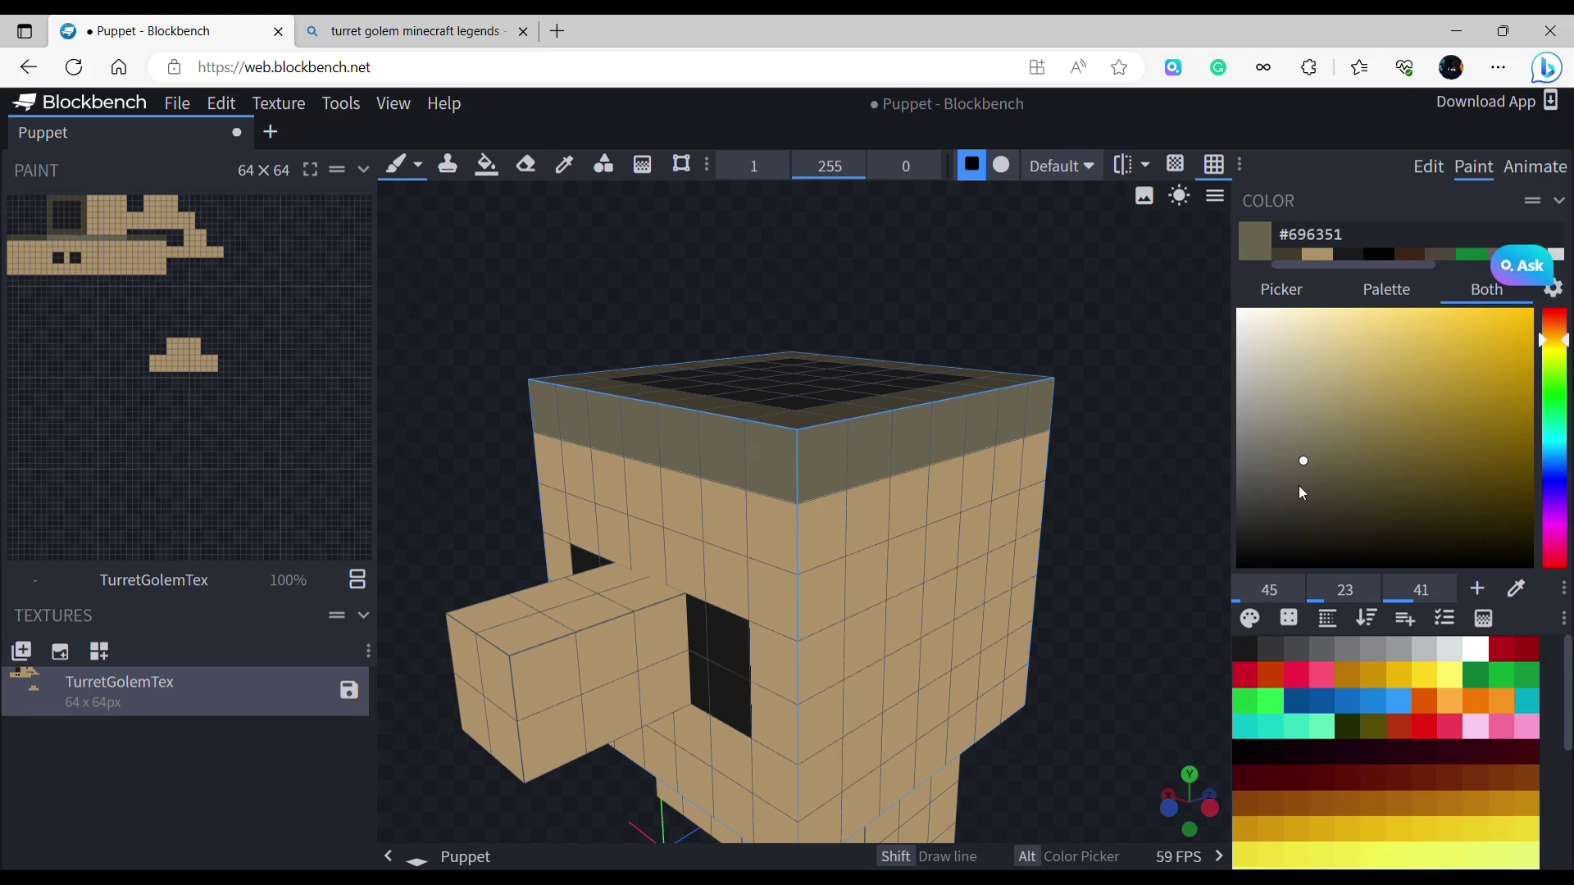
drag(1303, 457, 1356, 463)
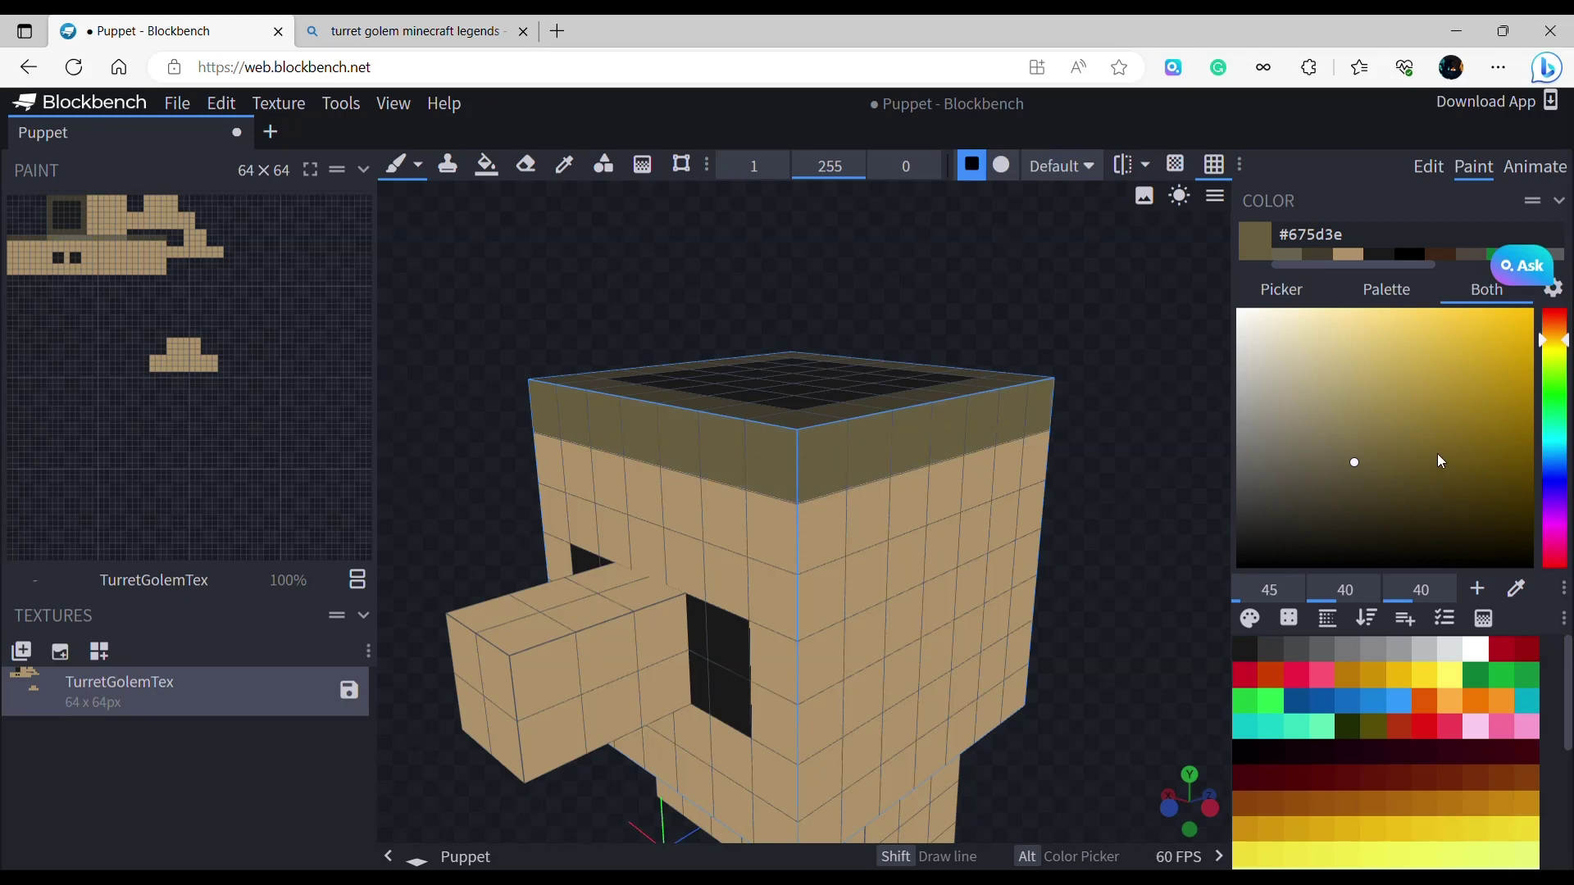
Mix the olive tone #7b6f4b and repaint the whole band around the head's upper edge and top-face border.
drag(1355, 463, 1353, 443)
mouse_move(572, 420)
mouse_down()
mouse_move(714, 459)
mouse_move(1066, 416)
mouse_up()
mouse_move(1151, 478)
mouse_down()
mouse_move(1097, 518)
mouse_move(1069, 517)
mouse_up()
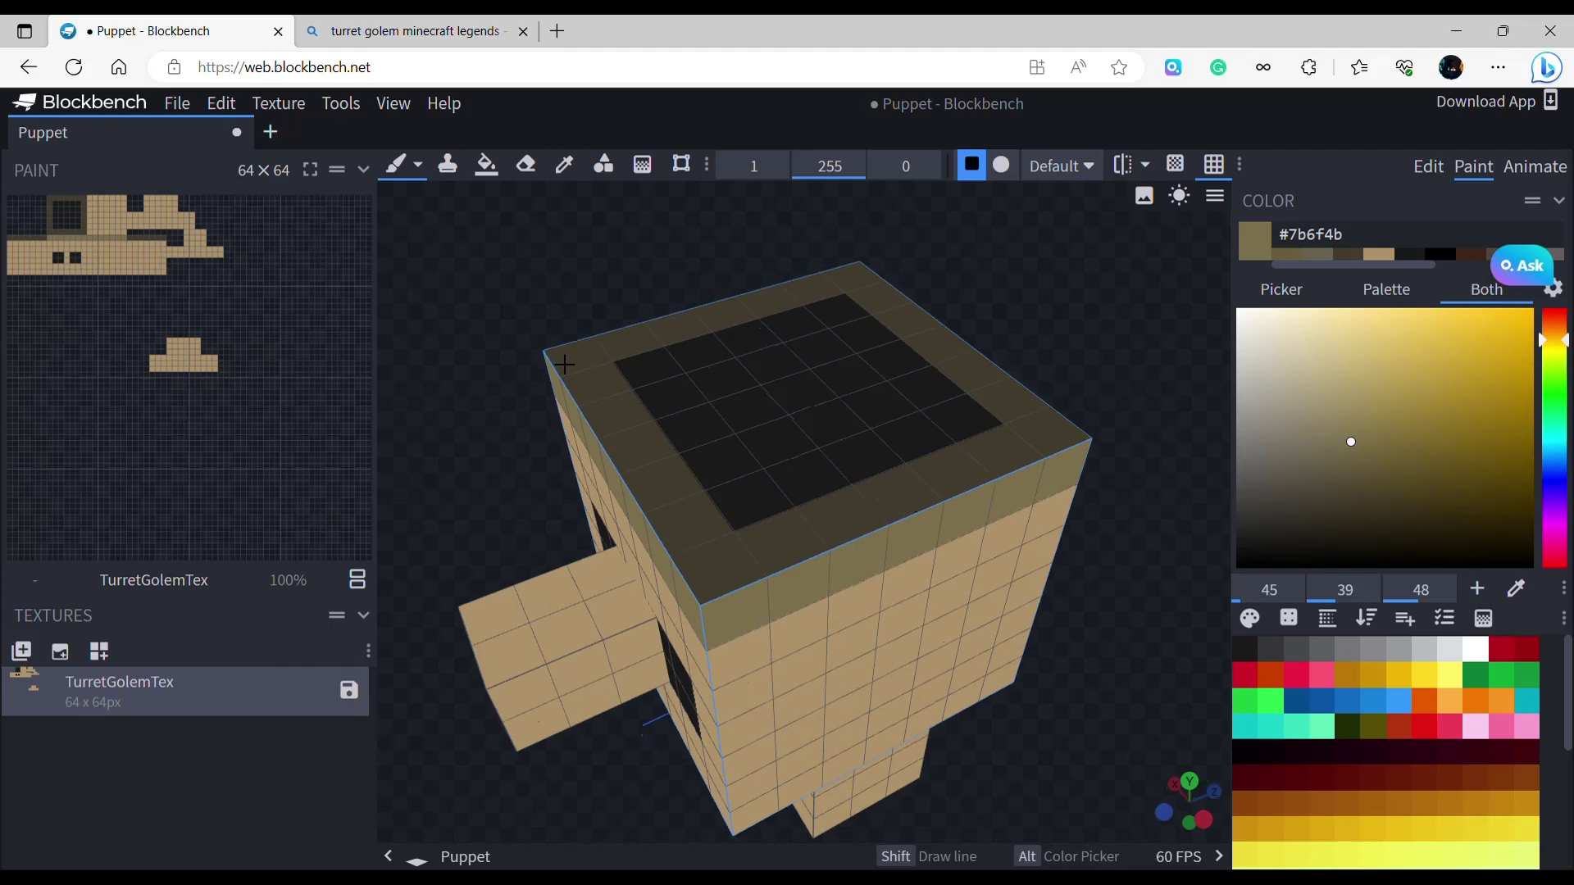
mouse_move(565, 364)
mouse_down()
mouse_move(675, 528)
mouse_move(752, 567)
mouse_move(1032, 452)
mouse_move(956, 366)
mouse_move(705, 305)
mouse_move(592, 336)
mouse_up()
scroll(523, 392, down, 4)
drag(522, 392, 590, 395)
mouse_move(727, 482)
mouse_down()
mouse_move(977, 457)
mouse_move(935, 485)
mouse_move(744, 516)
mouse_move(632, 451)
mouse_up()
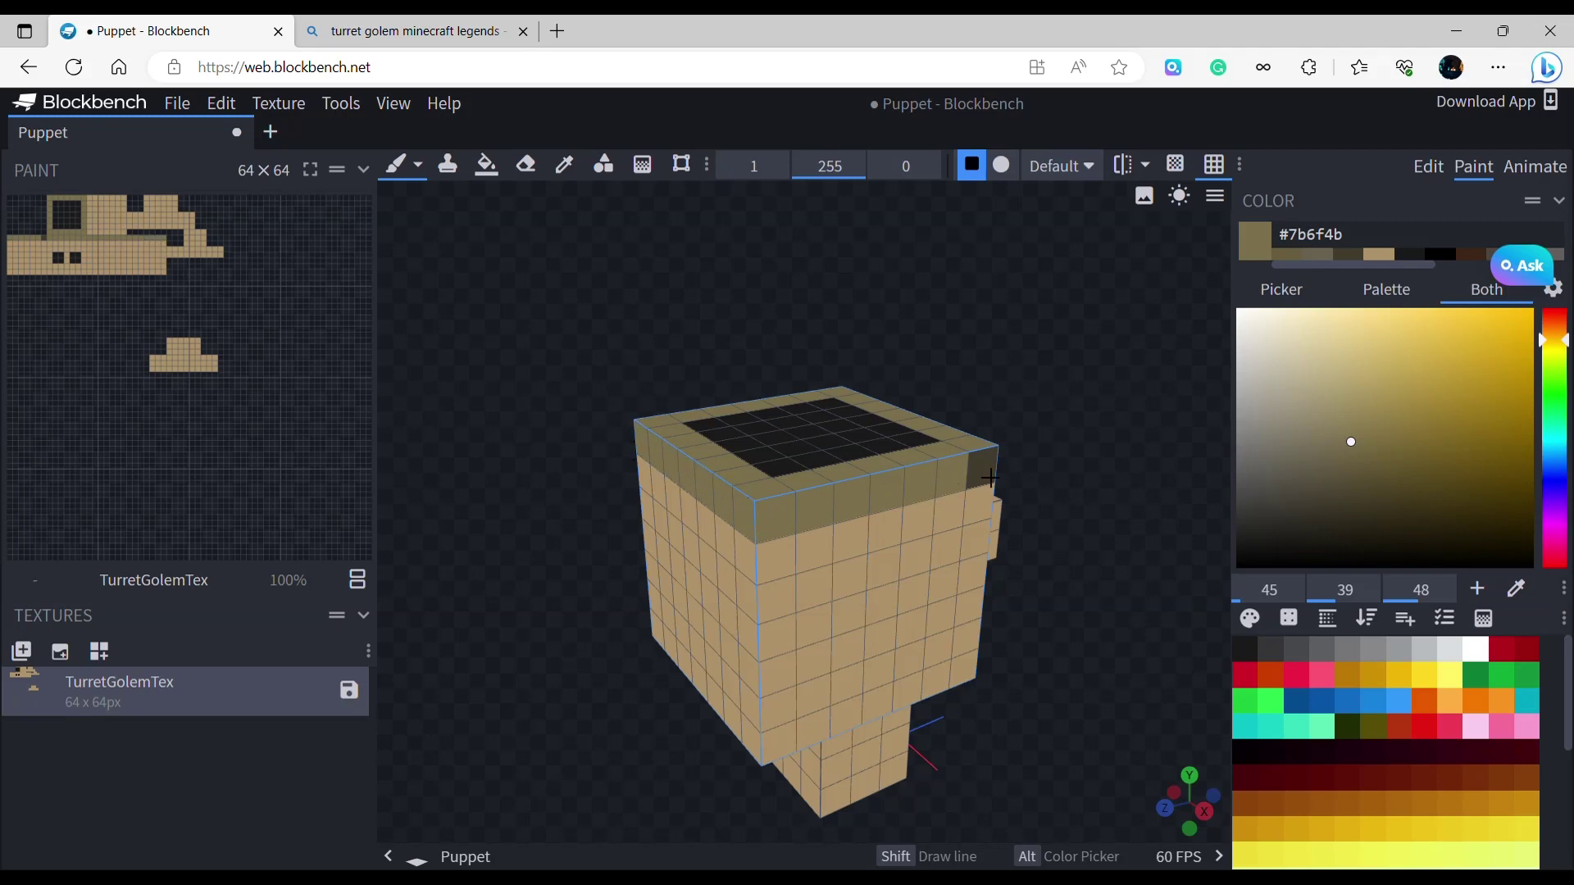
click(991, 478)
Paint a one-pixel #7b6f4b band around the head level with the lower row of the eyes, leaving the eyes black.
mouse_move(1093, 632)
mouse_down()
mouse_move(1023, 596)
mouse_move(699, 638)
mouse_up()
drag(551, 643, 872, 631)
mouse_move(613, 634)
mouse_down()
mouse_move(794, 631)
mouse_move(665, 606)
mouse_up()
drag(549, 753, 876, 708)
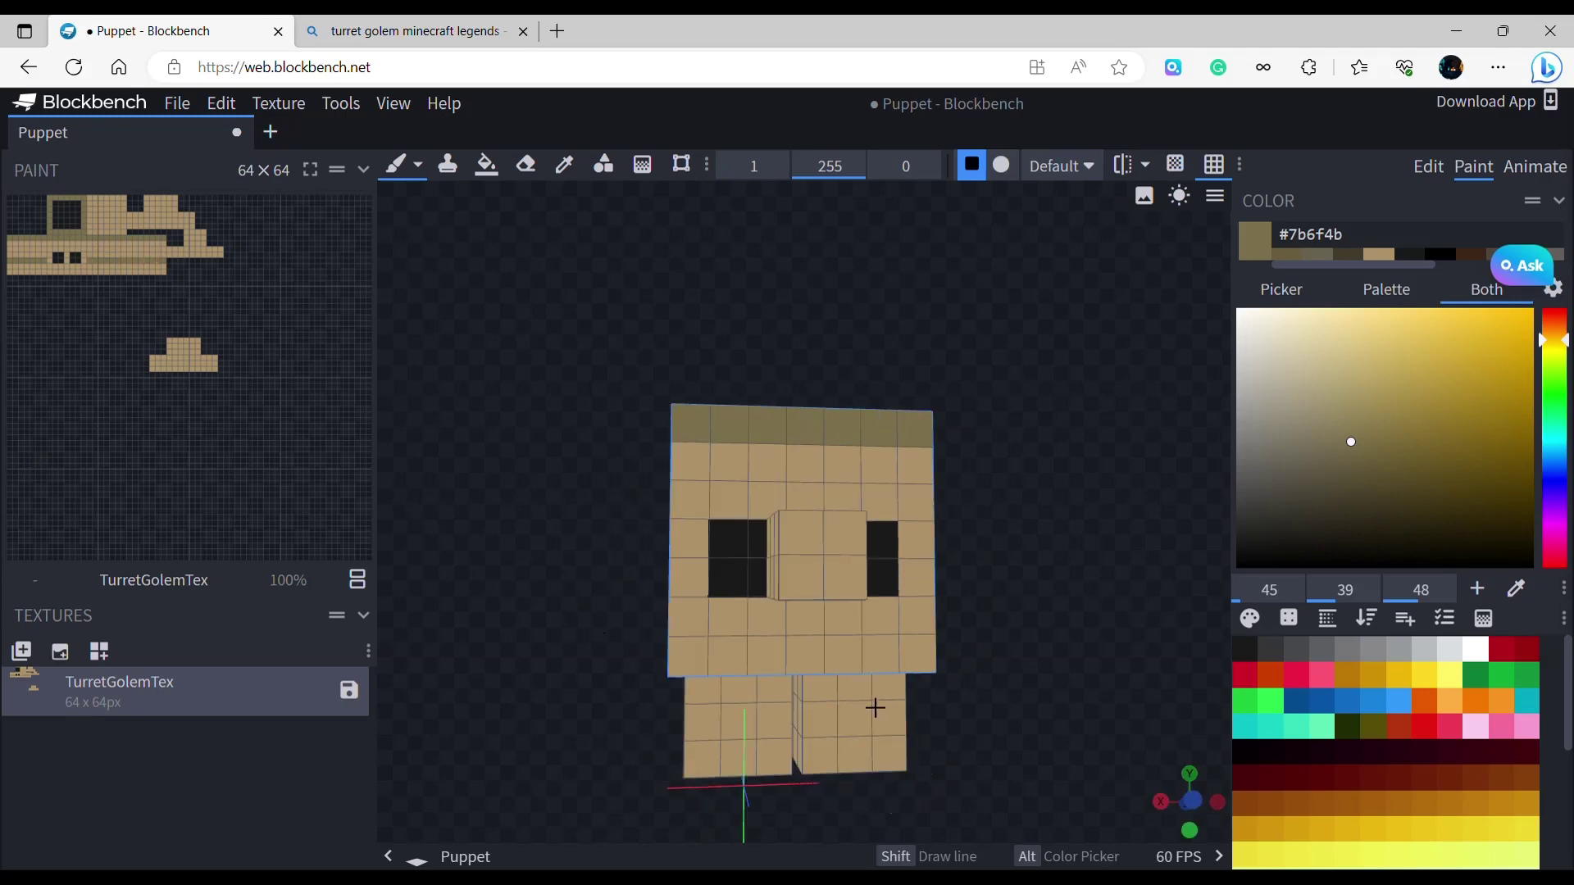
click(931, 595)
mouse_move(1016, 629)
mouse_down()
mouse_move(976, 642)
mouse_move(1040, 646)
mouse_up()
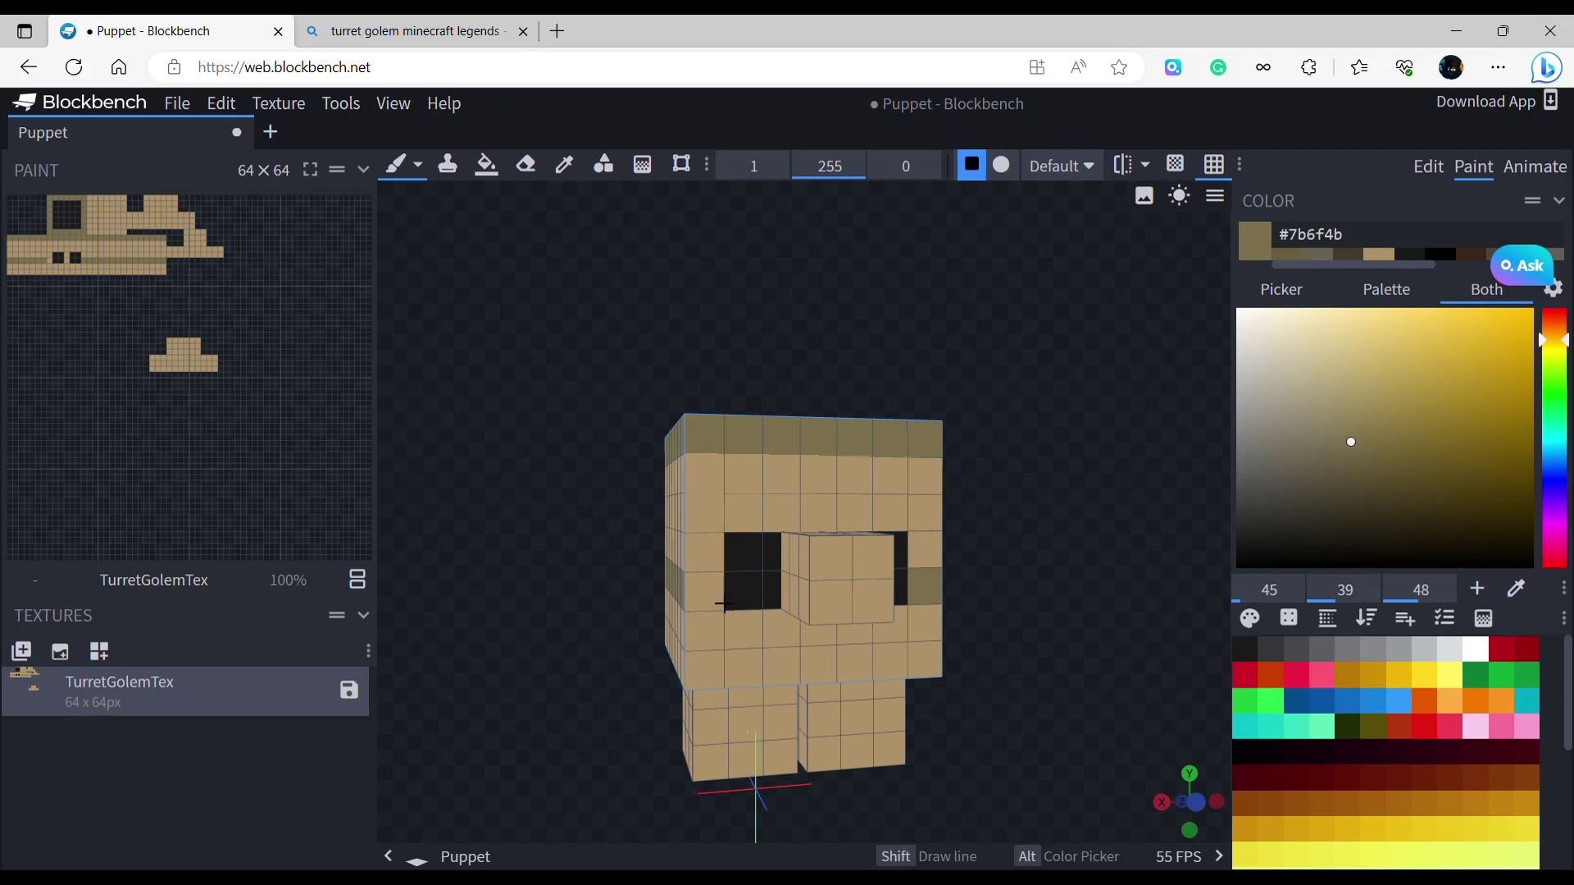
click(724, 604)
Paint the lowest pixel row and the underside of both legs in #7b6f4b.
mouse_move(1109, 595)
mouse_down()
mouse_move(1090, 453)
mouse_move(1082, 623)
mouse_move(1042, 591)
mouse_move(1015, 618)
mouse_move(844, 608)
mouse_move(662, 504)
mouse_move(885, 524)
mouse_move(773, 564)
mouse_move(773, 548)
mouse_move(802, 543)
mouse_up()
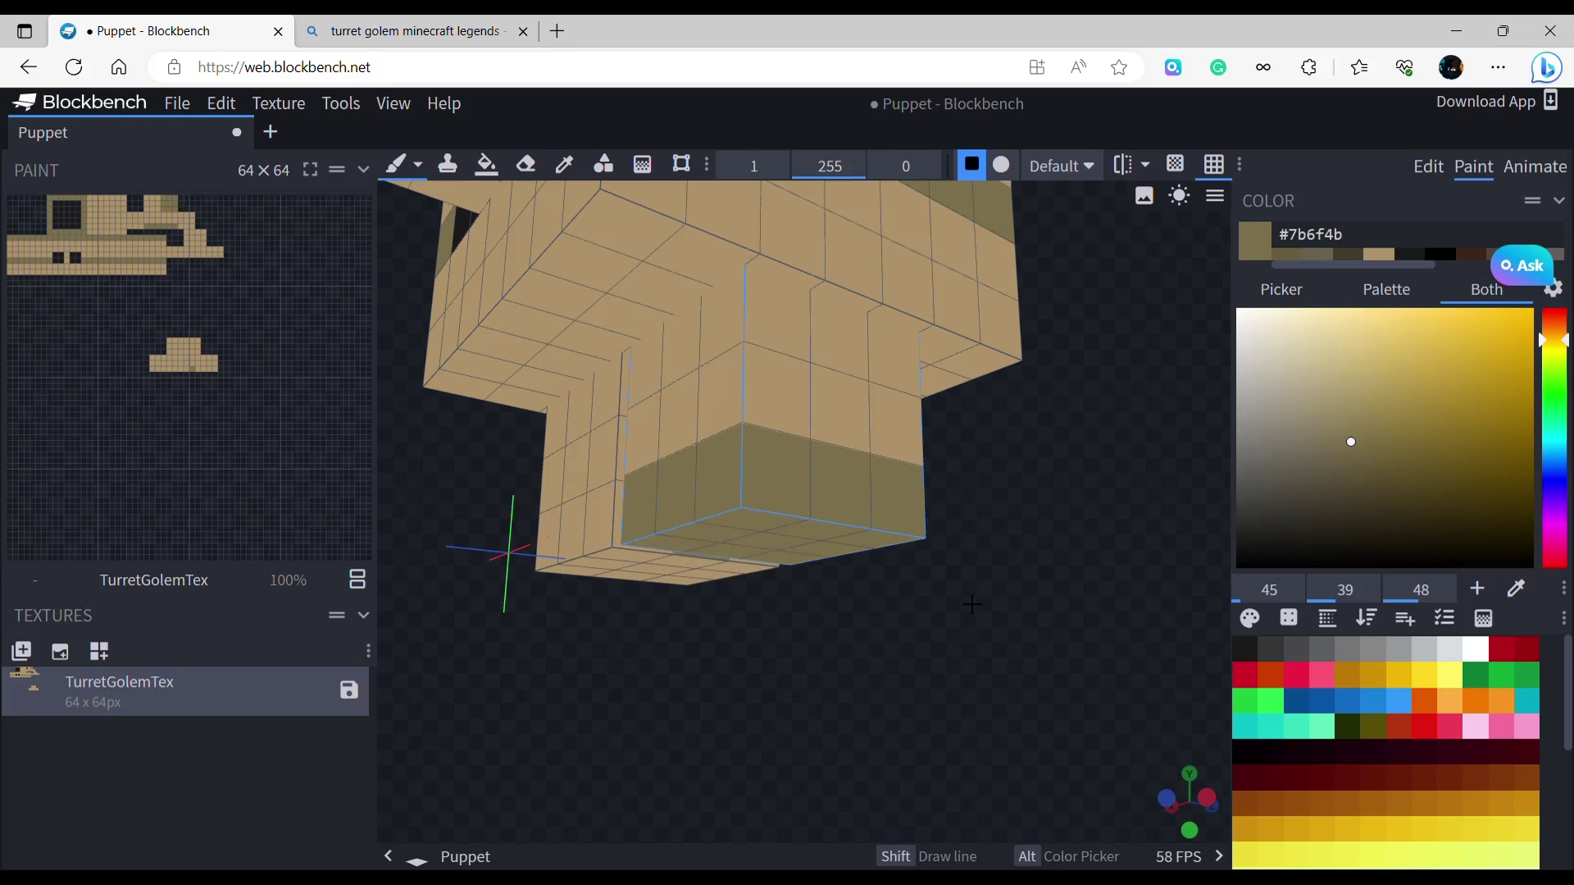
mouse_move(972, 604)
mouse_down()
mouse_move(773, 530)
mouse_move(815, 495)
mouse_move(1213, 475)
mouse_move(1084, 564)
mouse_move(864, 594)
mouse_move(945, 477)
mouse_up()
drag(994, 604, 727, 751)
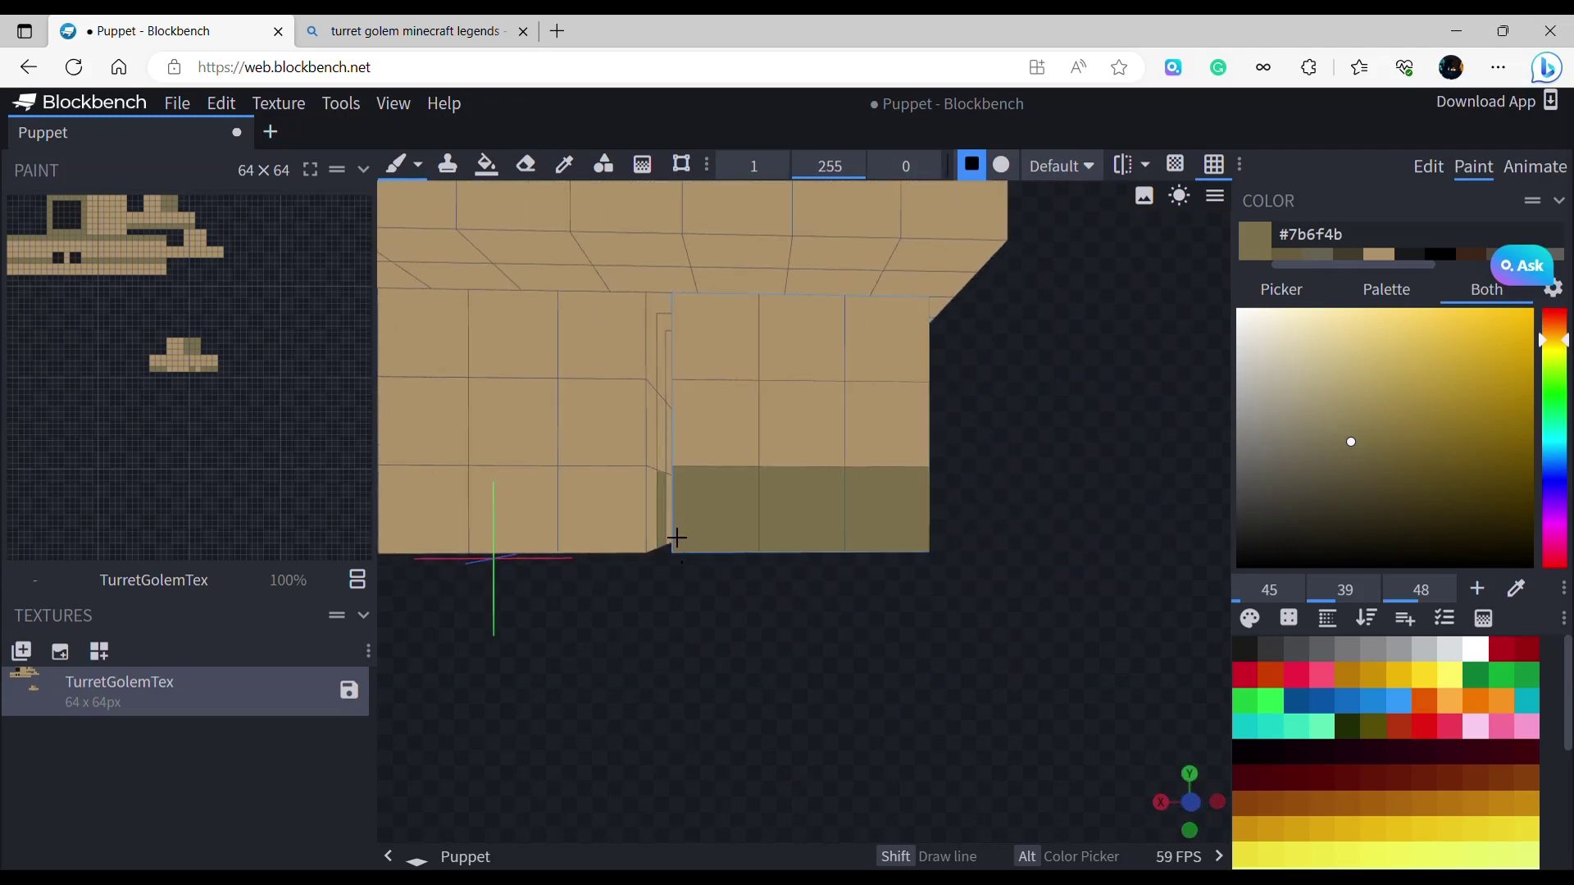
drag(662, 545, 595, 541)
right_drag(584, 551, 942, 570)
drag(890, 546, 775, 537)
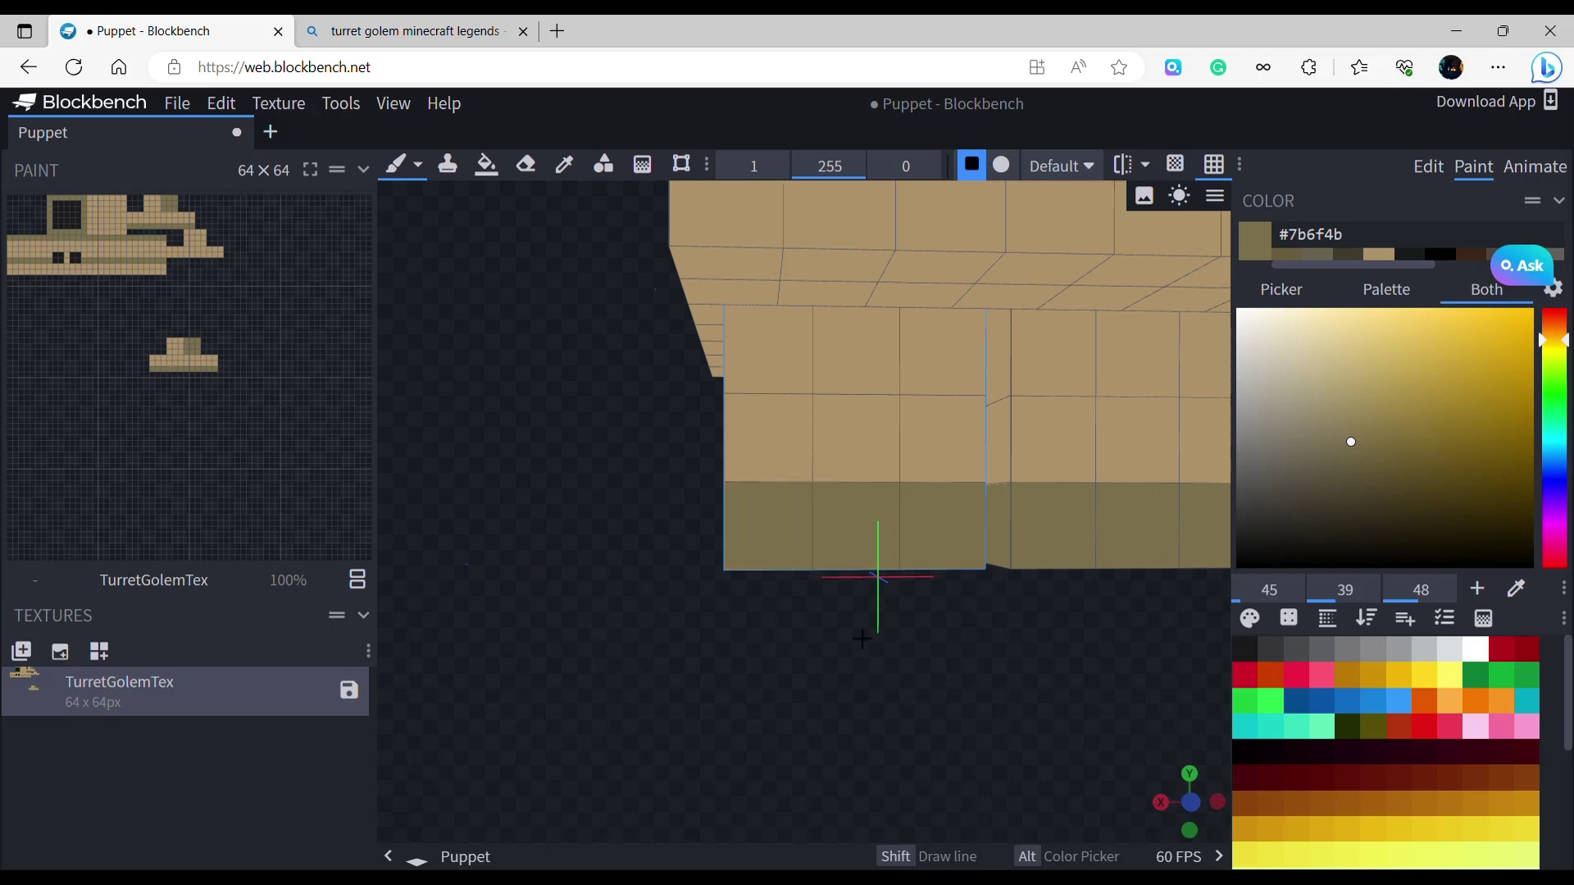
Paint short horizontal and vertical #7b6f4b plank seams above the middle band on one side and the back of the head.
drag(863, 639, 1033, 607)
scroll(980, 616, down, 5)
scroll(942, 625, up, 5)
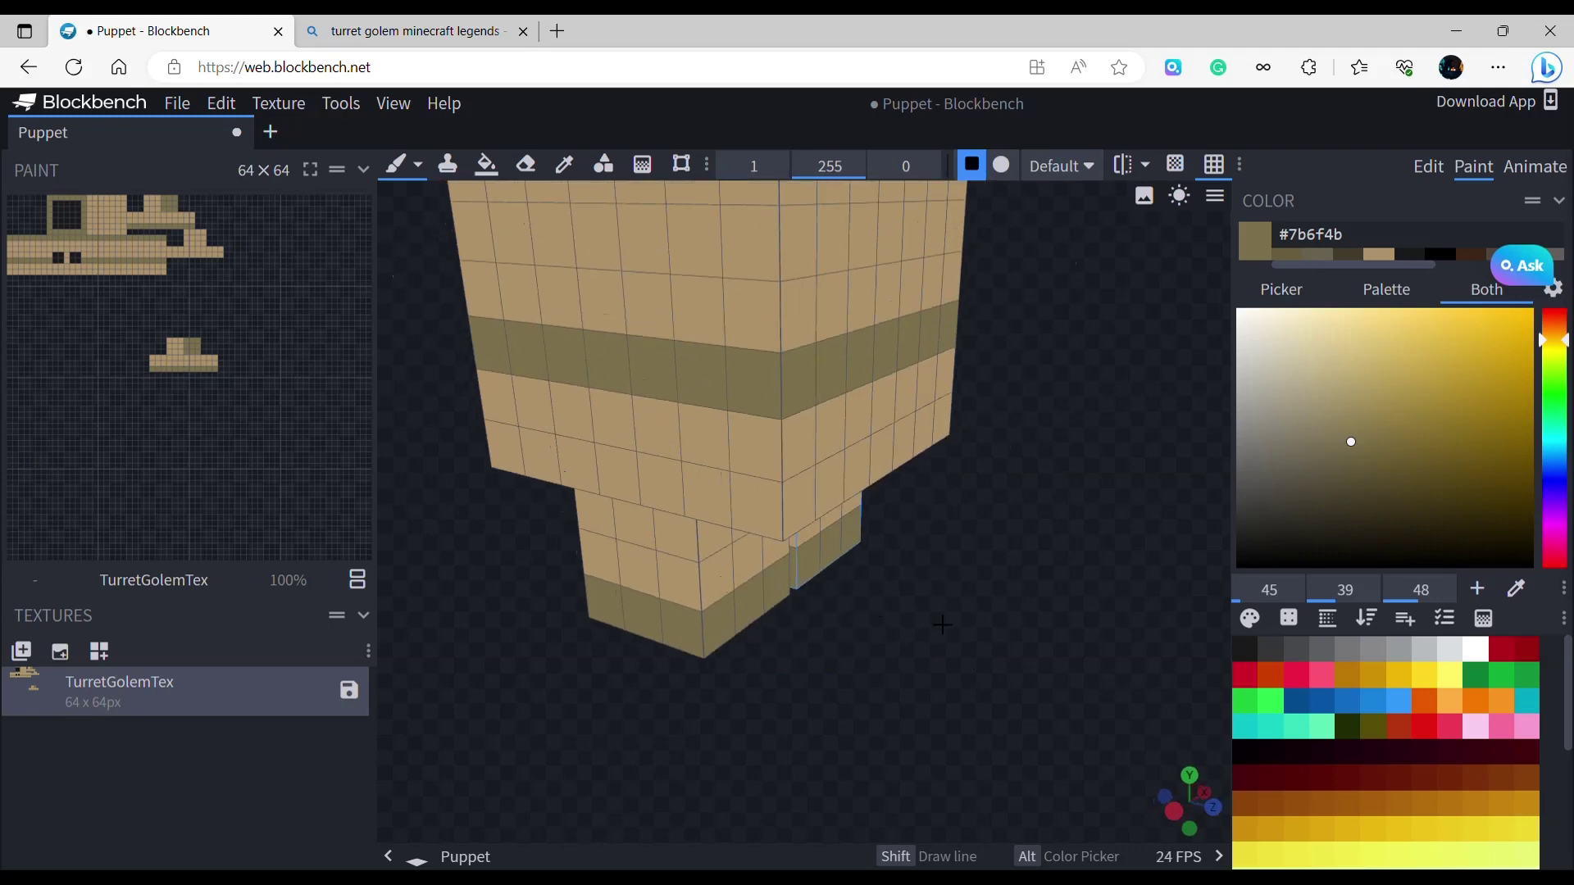
drag(942, 624, 1058, 612)
mouse_move(779, 427)
mouse_down()
mouse_move(809, 366)
mouse_move(998, 397)
mouse_move(1002, 433)
mouse_up()
scroll(1093, 558, down, 4)
mouse_move(1093, 558)
mouse_down()
mouse_move(956, 604)
mouse_move(739, 399)
mouse_up()
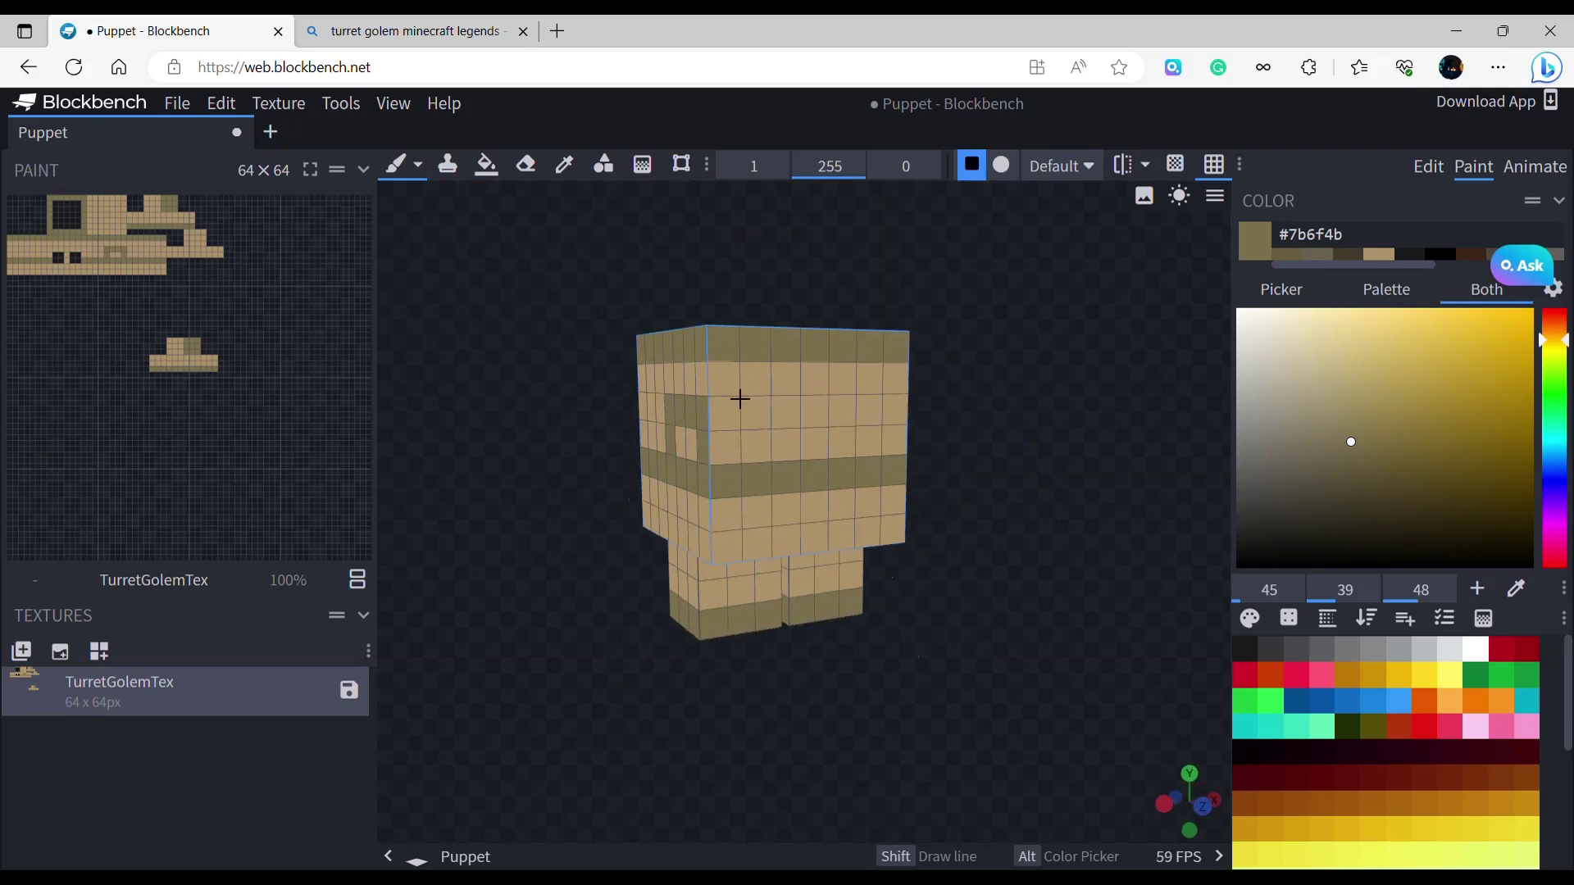
drag(1005, 539, 990, 550)
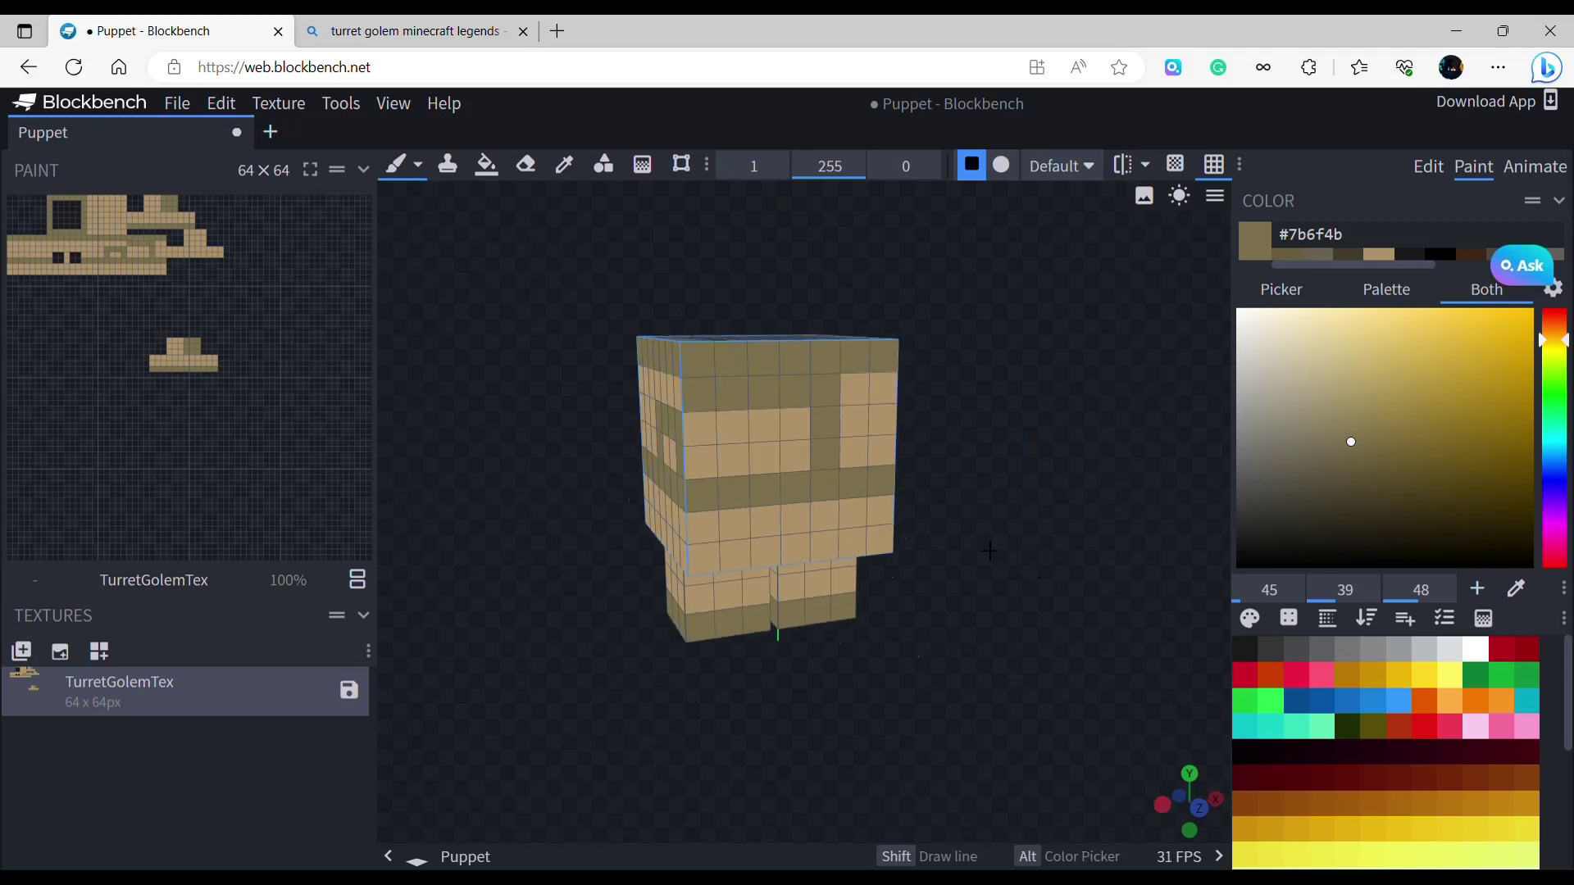
click(678, 394)
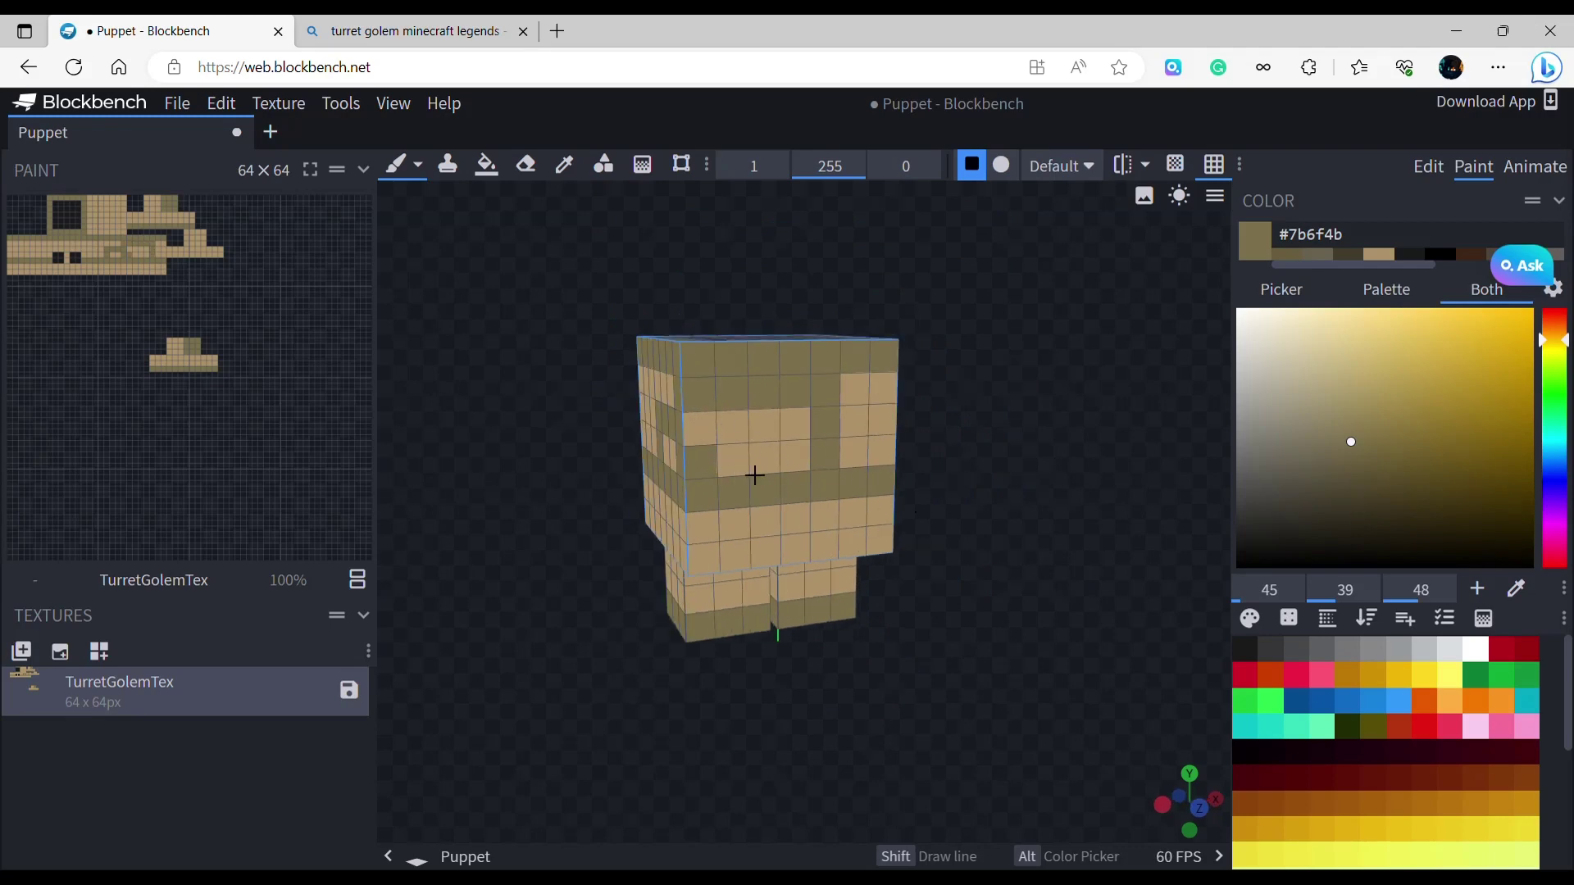
drag(750, 469, 967, 510)
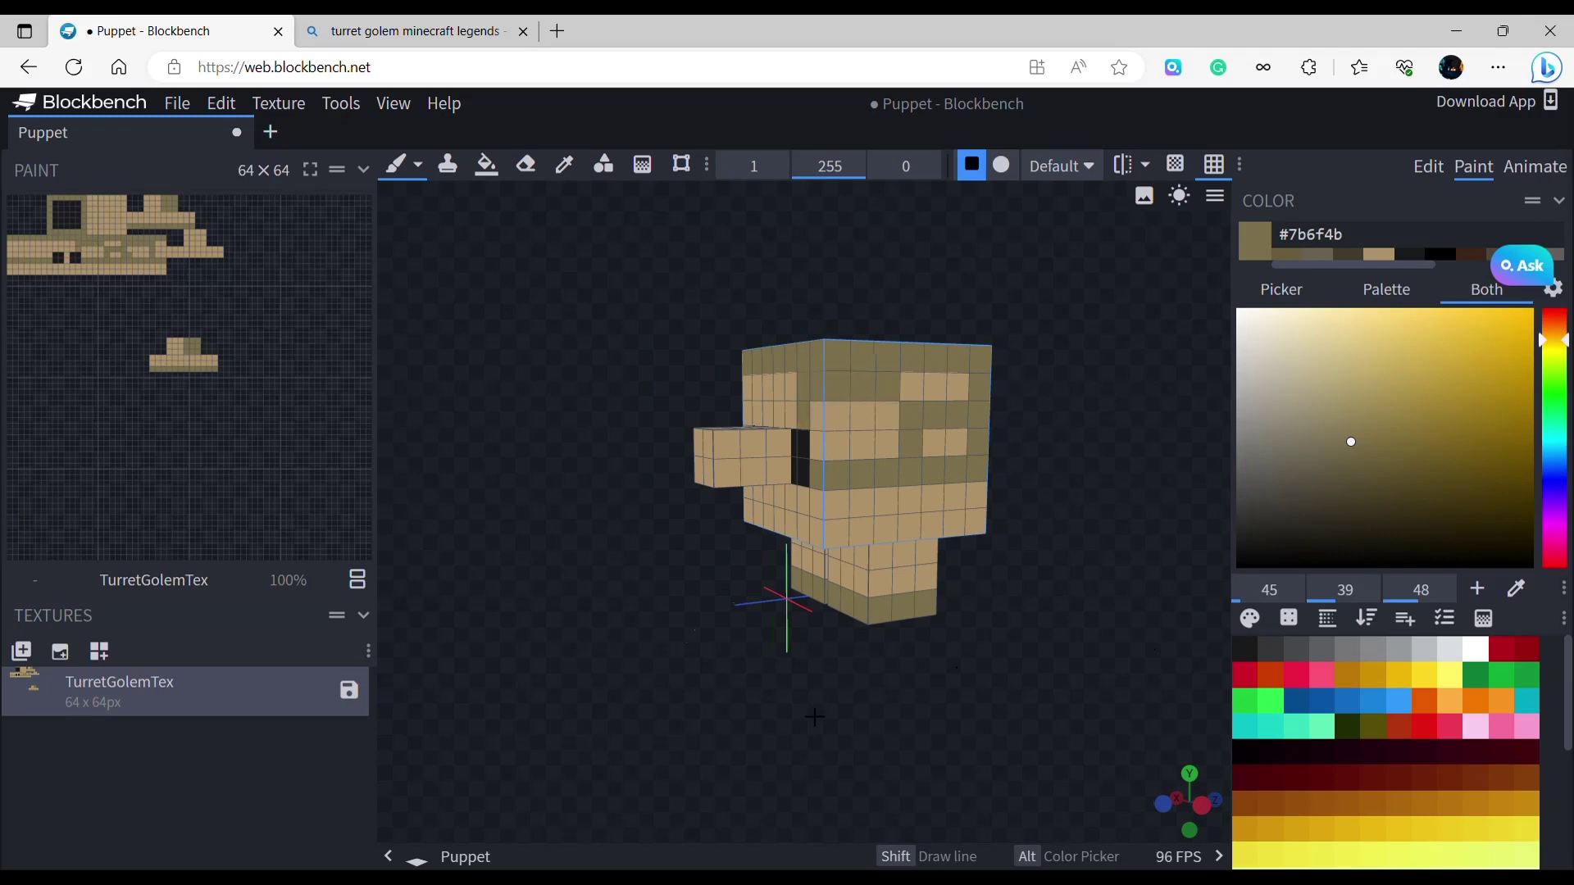
Paint #7b6f4b seams down both edges of the golem's front face, beside and above the eyes.
drag(815, 717, 976, 709)
scroll(971, 461, up, 2)
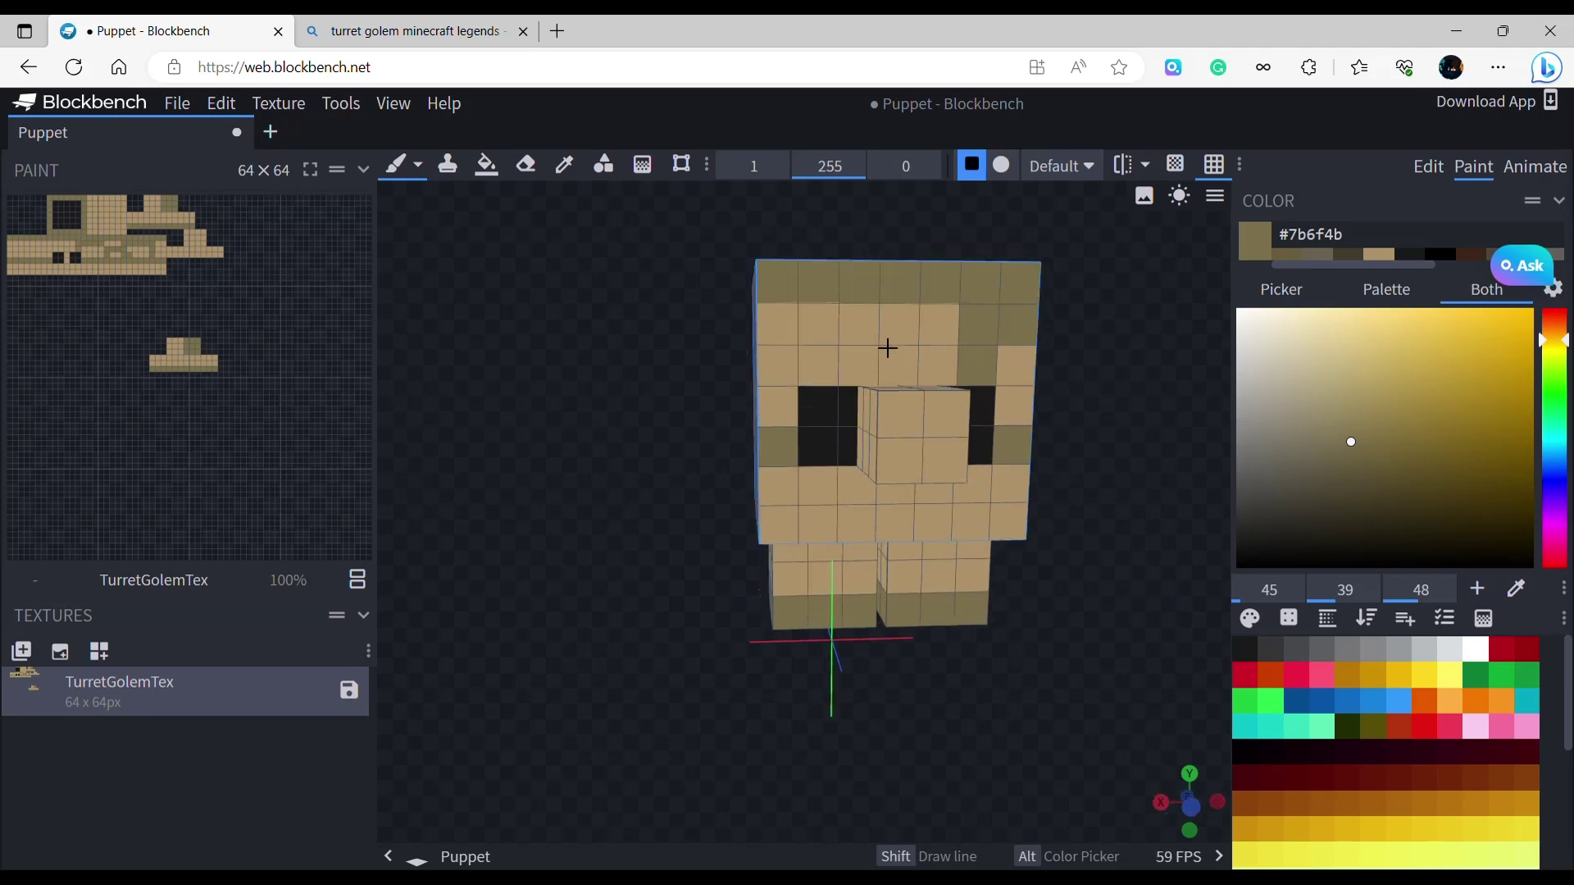
drag(781, 330, 790, 423)
drag(663, 499, 870, 500)
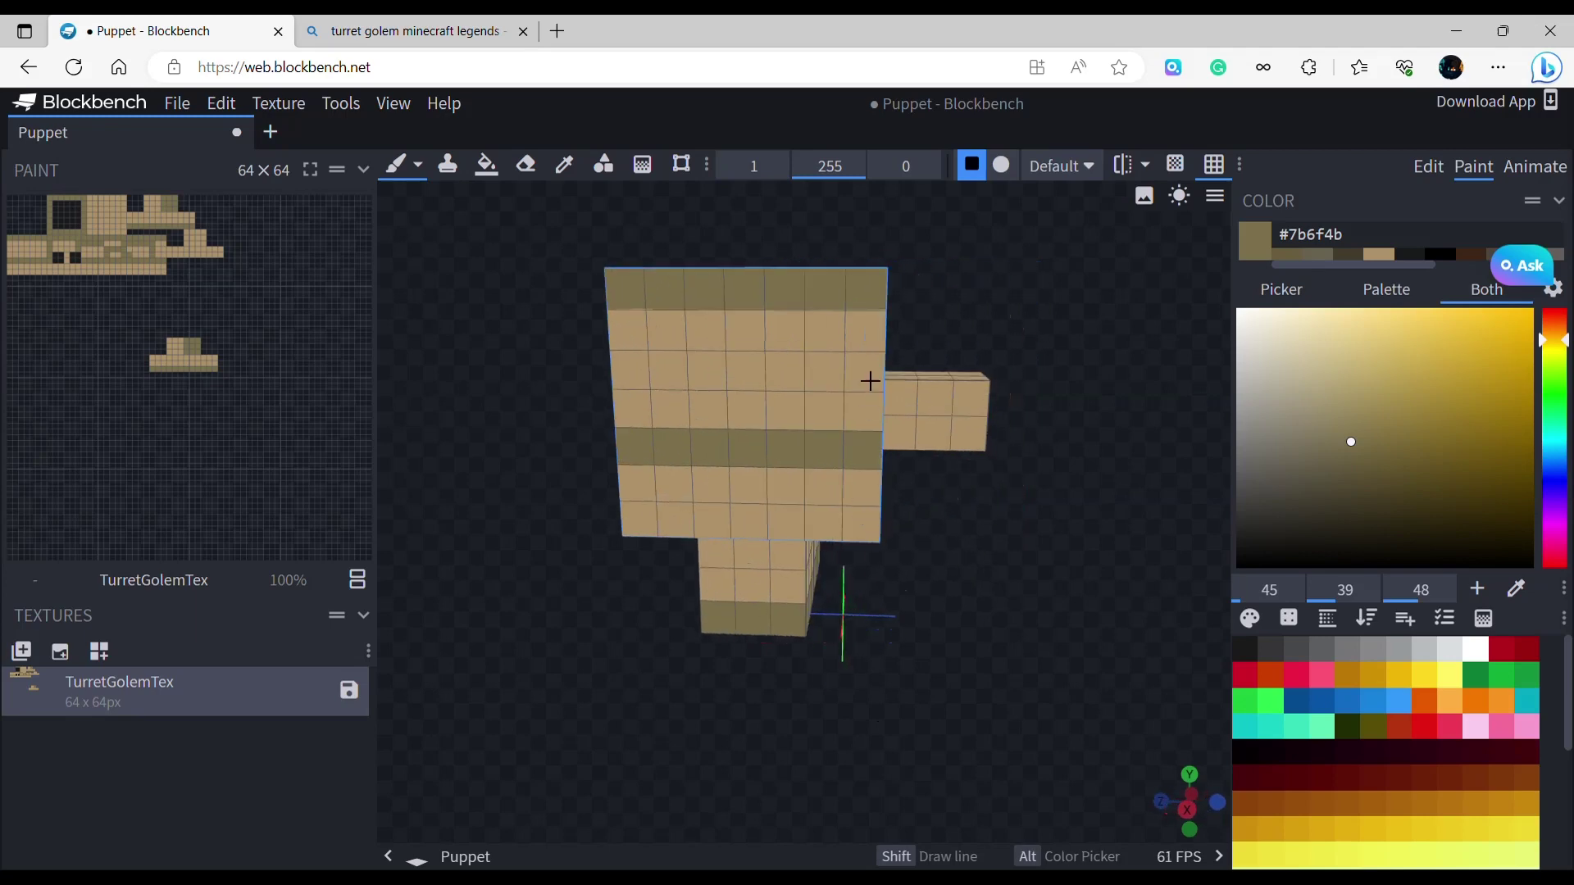
Add a #7b6f4b row and one-pixel vertical seams above the middle band on the opposite side of the head.
mouse_move(869, 382)
mouse_down()
mouse_move(783, 382)
mouse_move(762, 434)
mouse_up()
mouse_move(653, 376)
mouse_down()
mouse_move(721, 348)
mouse_move(685, 400)
mouse_up()
mouse_move(820, 611)
mouse_down()
mouse_move(837, 626)
mouse_move(765, 618)
mouse_move(794, 536)
mouse_move(752, 386)
mouse_up()
Paint #7b6f4b along the lower edge of the head, with one-pixel vertical seams in the row above.
mouse_move(869, 525)
mouse_down()
mouse_move(939, 564)
mouse_move(910, 645)
mouse_move(973, 693)
mouse_up()
scroll(972, 694, up, 3)
mouse_move(767, 531)
mouse_down()
mouse_move(1015, 512)
mouse_move(999, 459)
mouse_move(994, 580)
mouse_move(840, 568)
mouse_move(931, 534)
mouse_move(1054, 529)
mouse_move(1049, 484)
mouse_up()
mouse_move(1091, 509)
mouse_down()
mouse_move(1020, 583)
mouse_move(969, 573)
mouse_up()
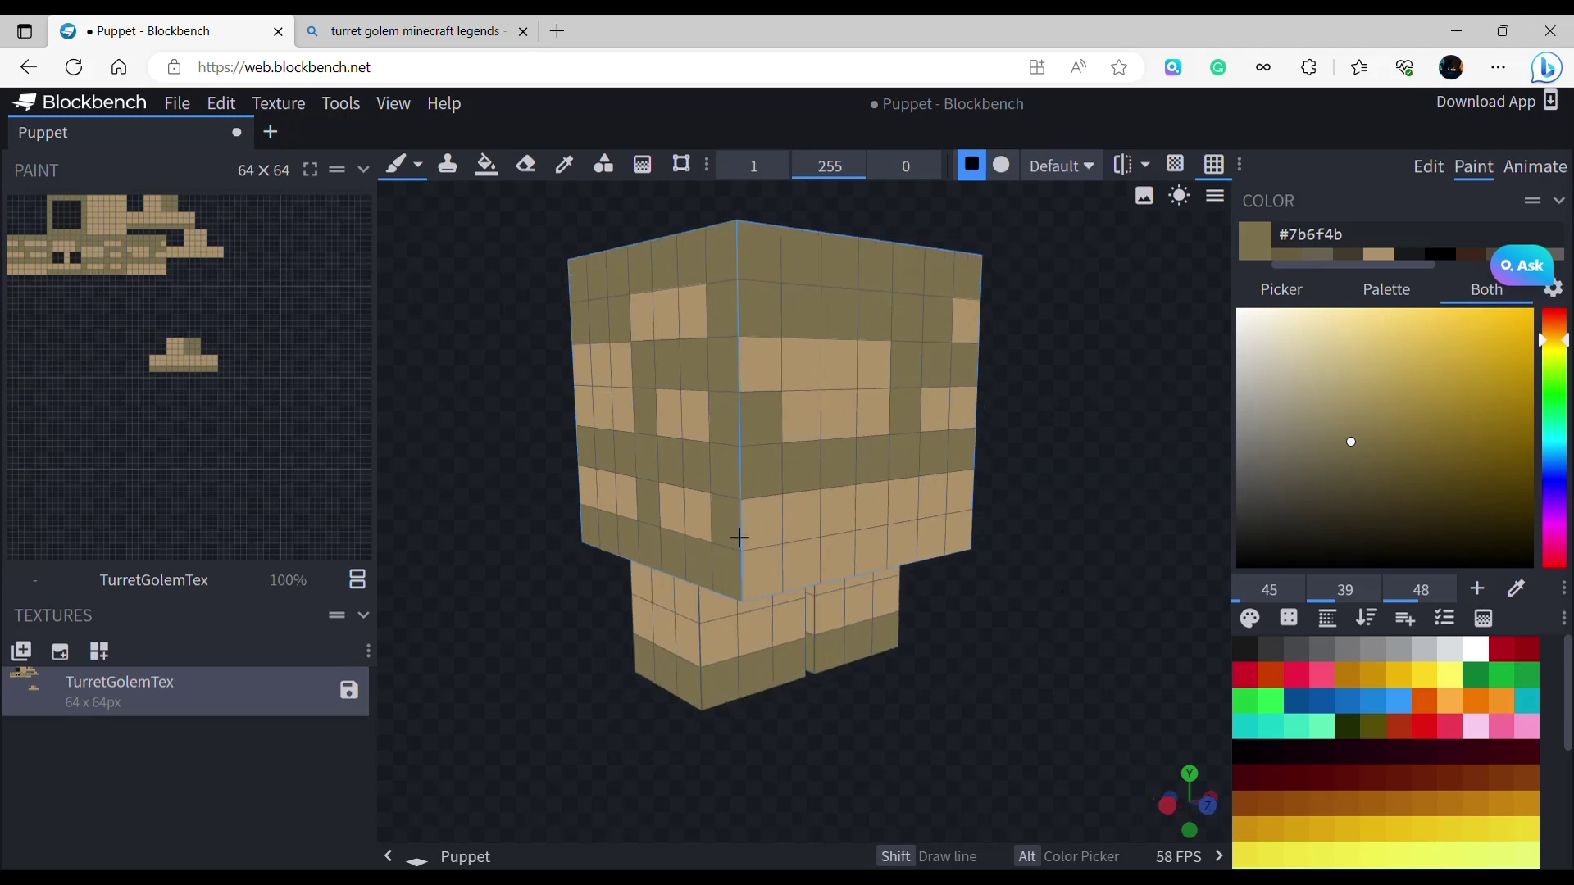
mouse_move(812, 534)
mouse_down()
mouse_move(819, 569)
mouse_move(980, 562)
mouse_move(1077, 607)
mouse_move(726, 601)
mouse_up()
drag(713, 533, 792, 490)
mouse_move(995, 591)
mouse_down()
mouse_move(1097, 598)
mouse_move(1053, 601)
mouse_up()
scroll(1052, 602, up, 5)
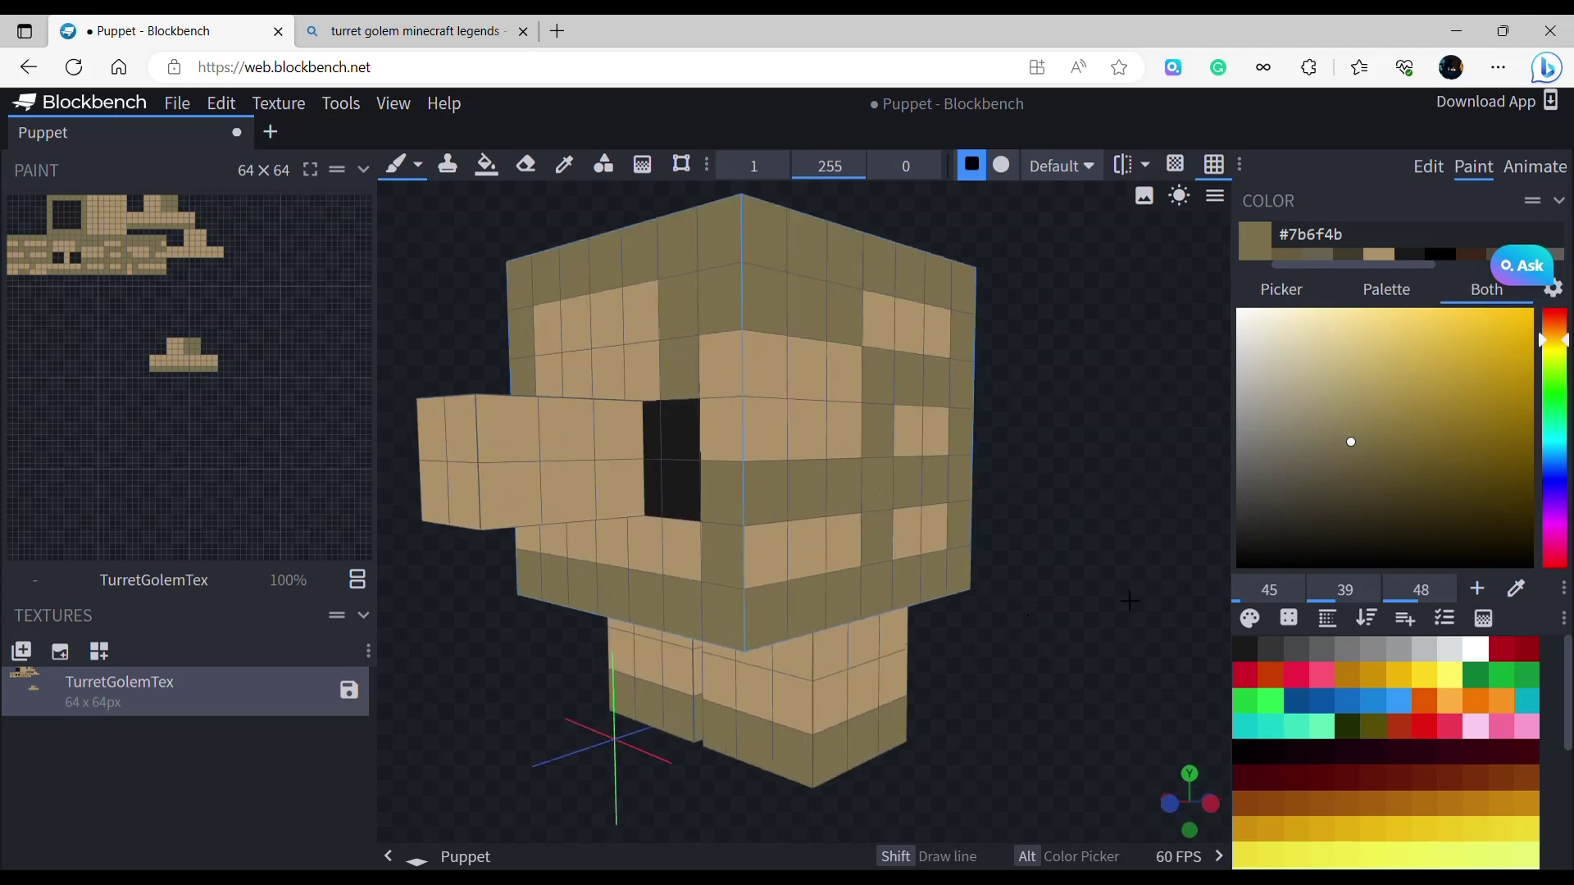
Sample the tan wood colour, darken it to #a28351 and set the paint brush opacity to 71.
click(564, 164)
click(679, 413)
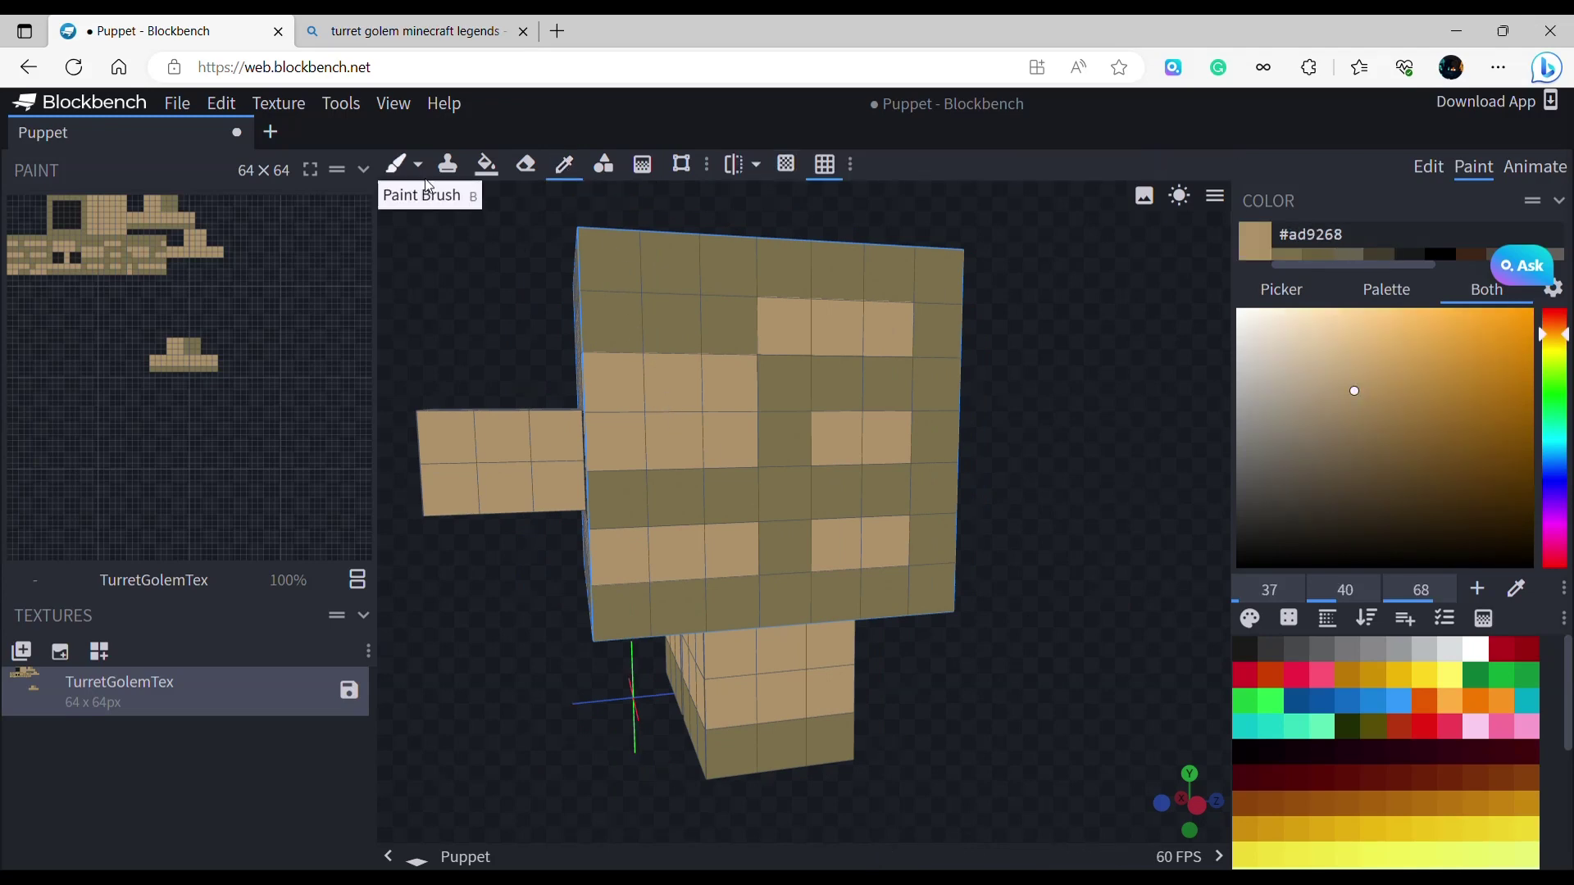
click(396, 164)
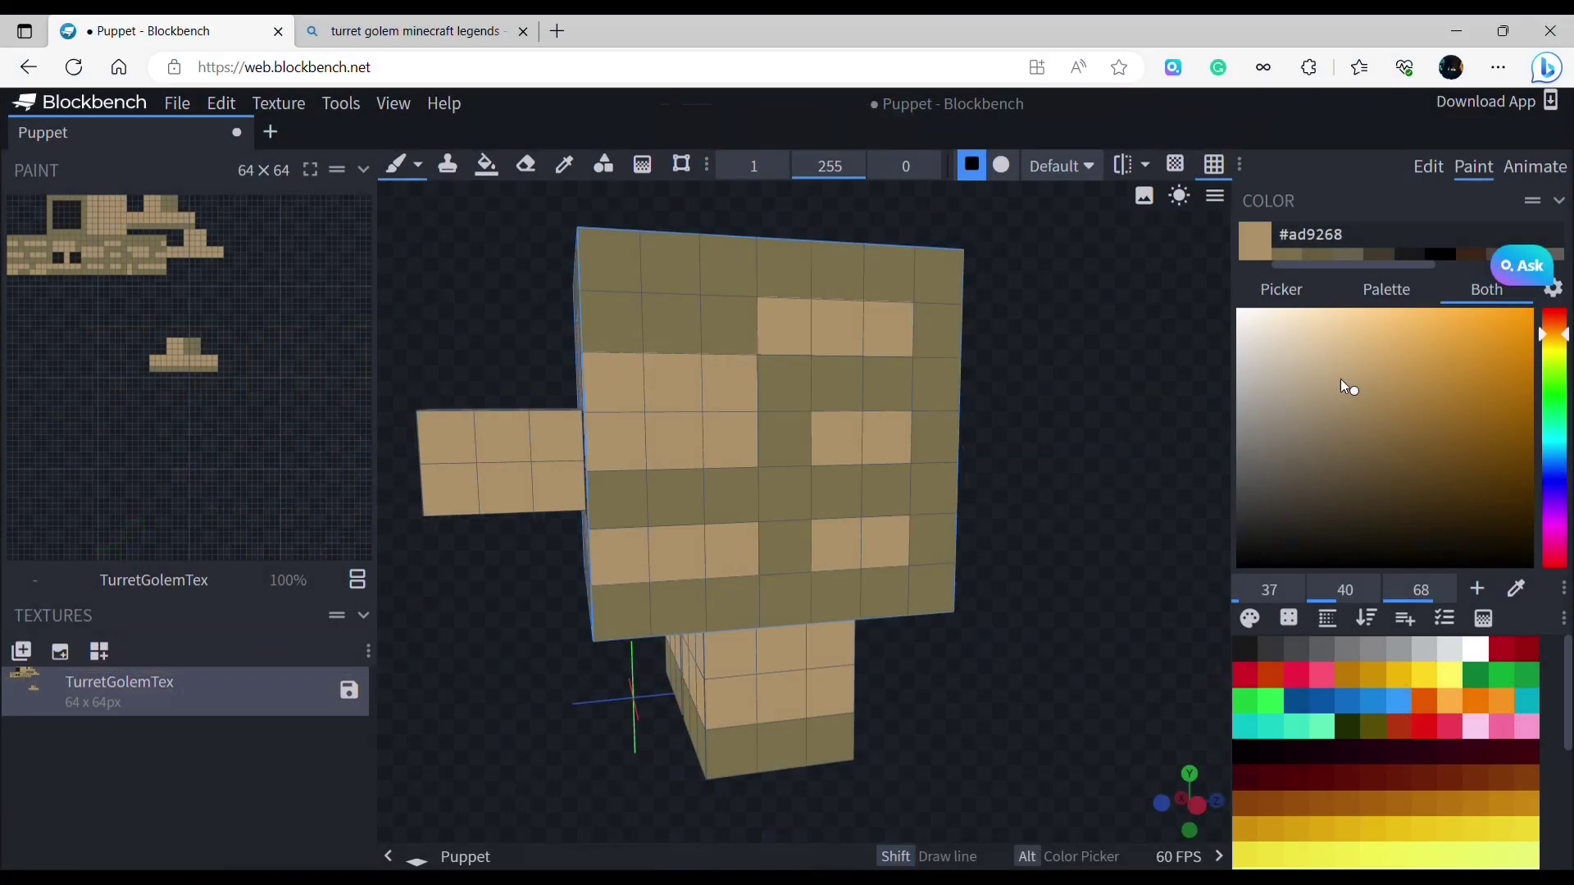
drag(1355, 391, 1386, 402)
click(835, 166)
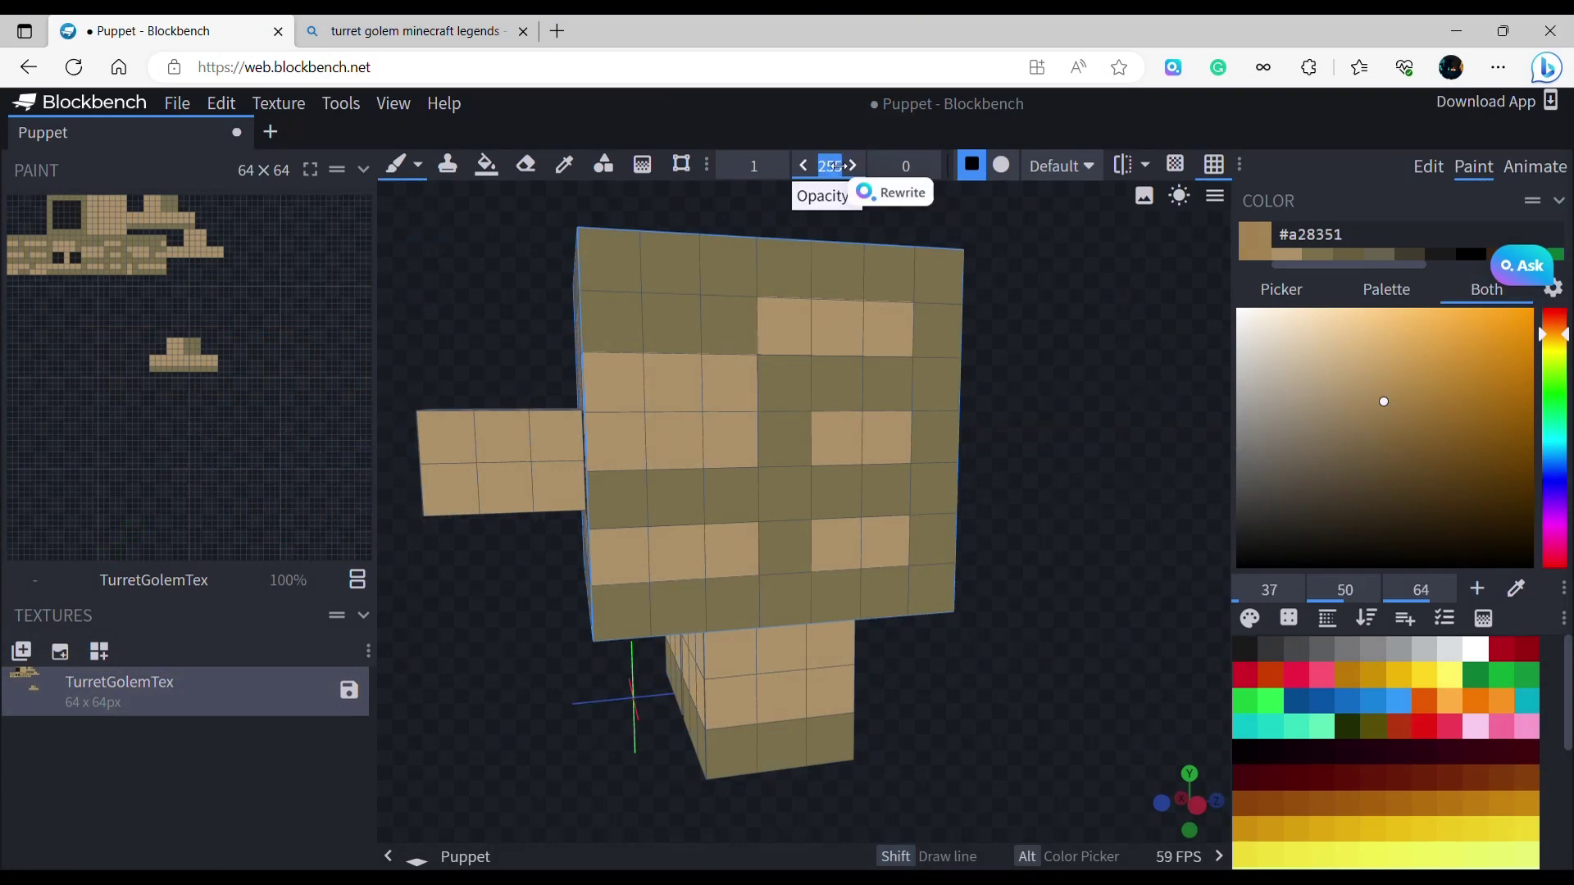
click(809, 171)
click(830, 166)
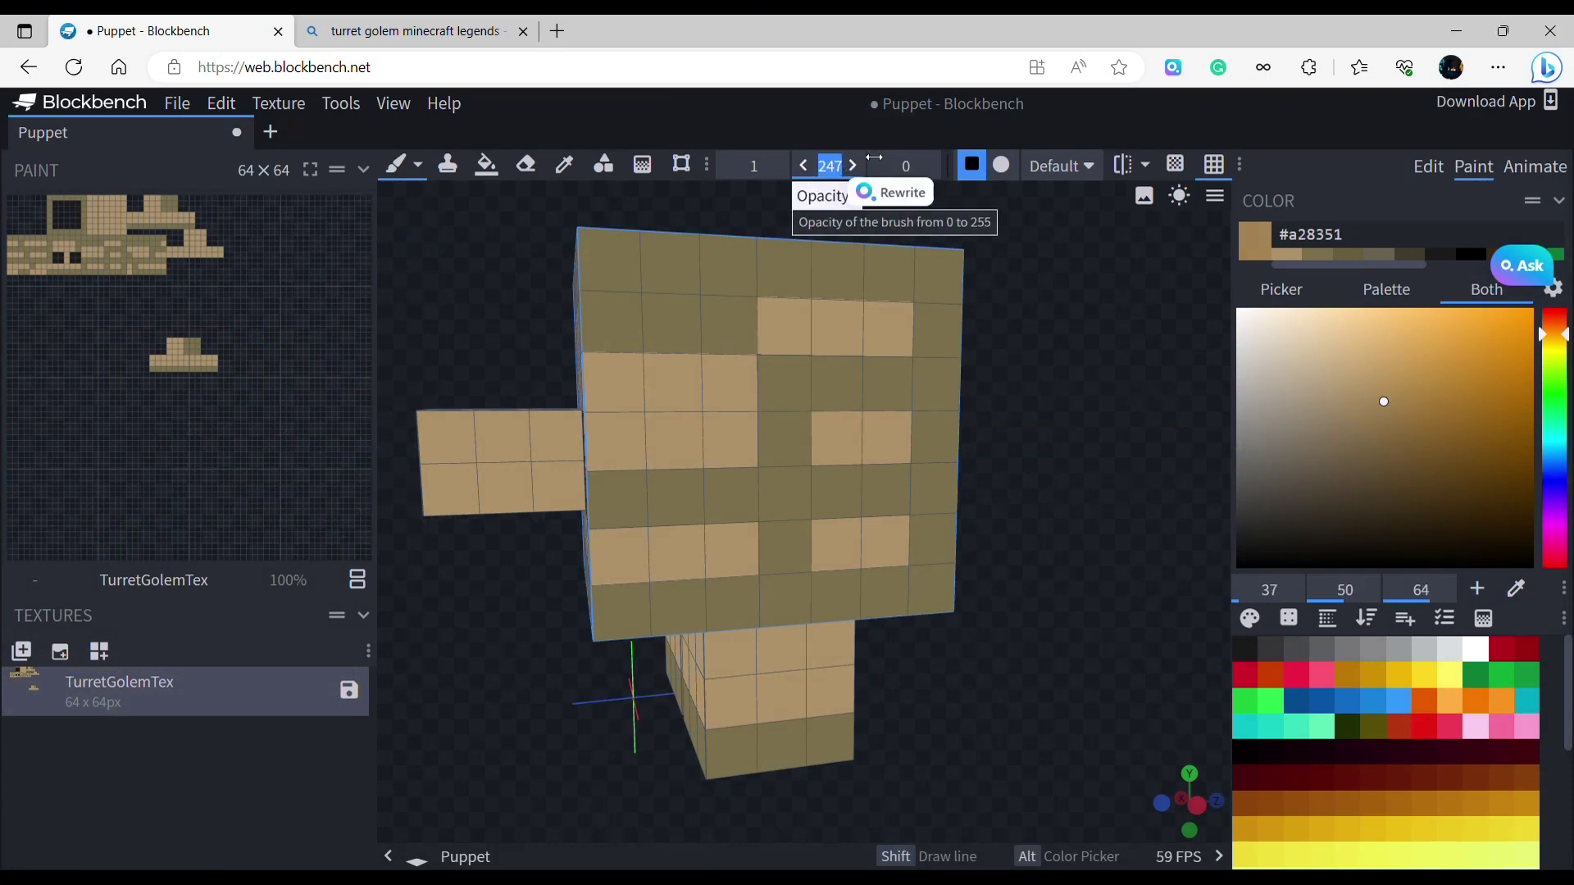
text(71)
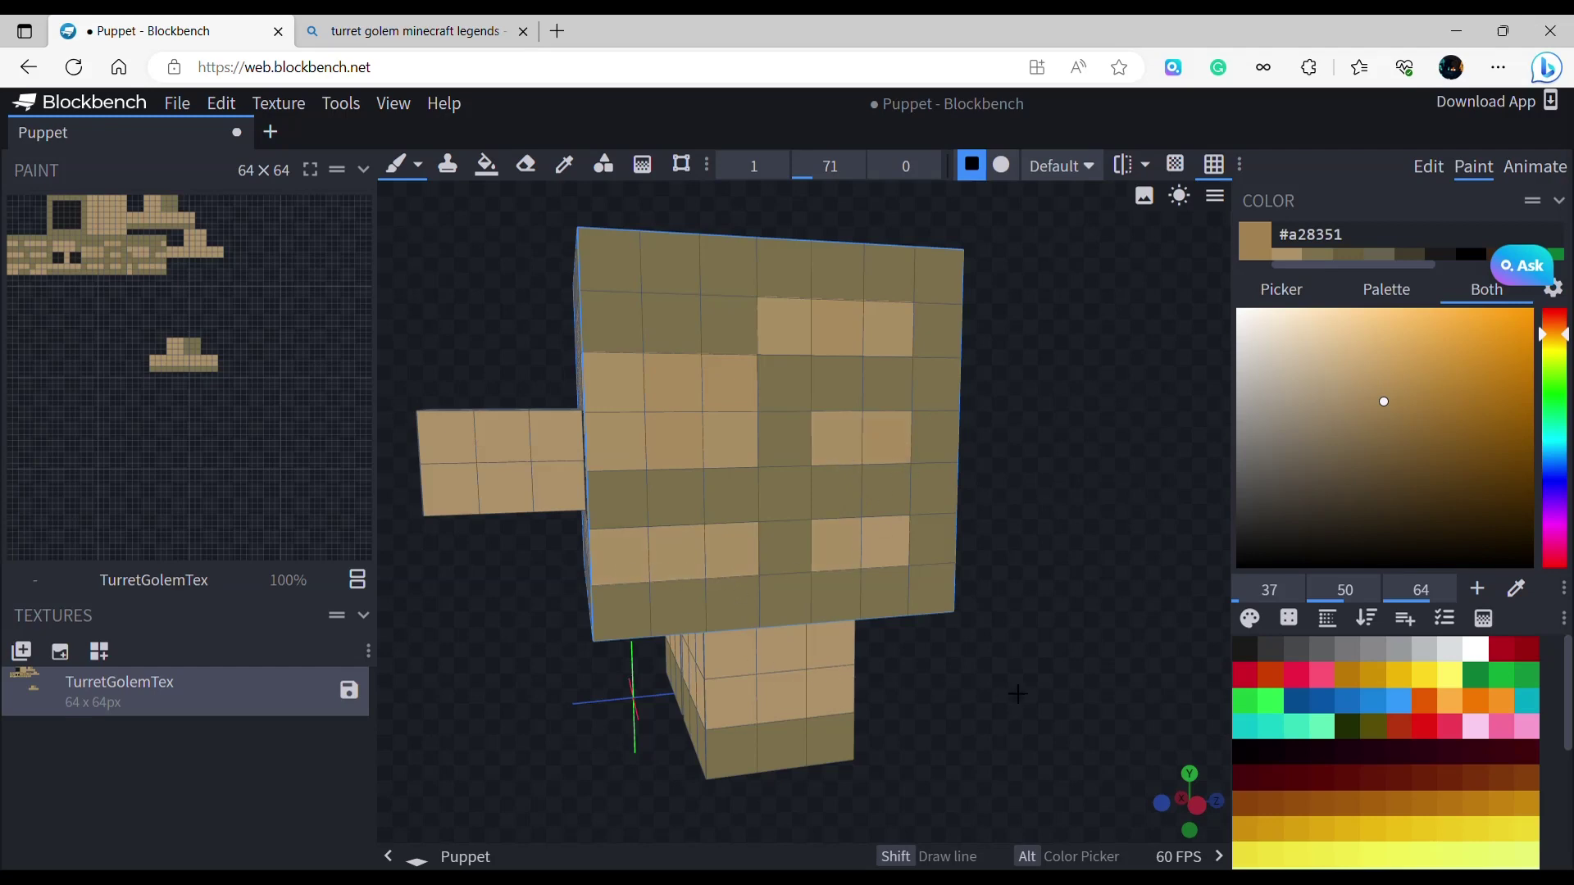
Shade the tan pixels on the legs and on the sides and back of the head with translucent #a28351.
drag(1017, 695, 745, 523)
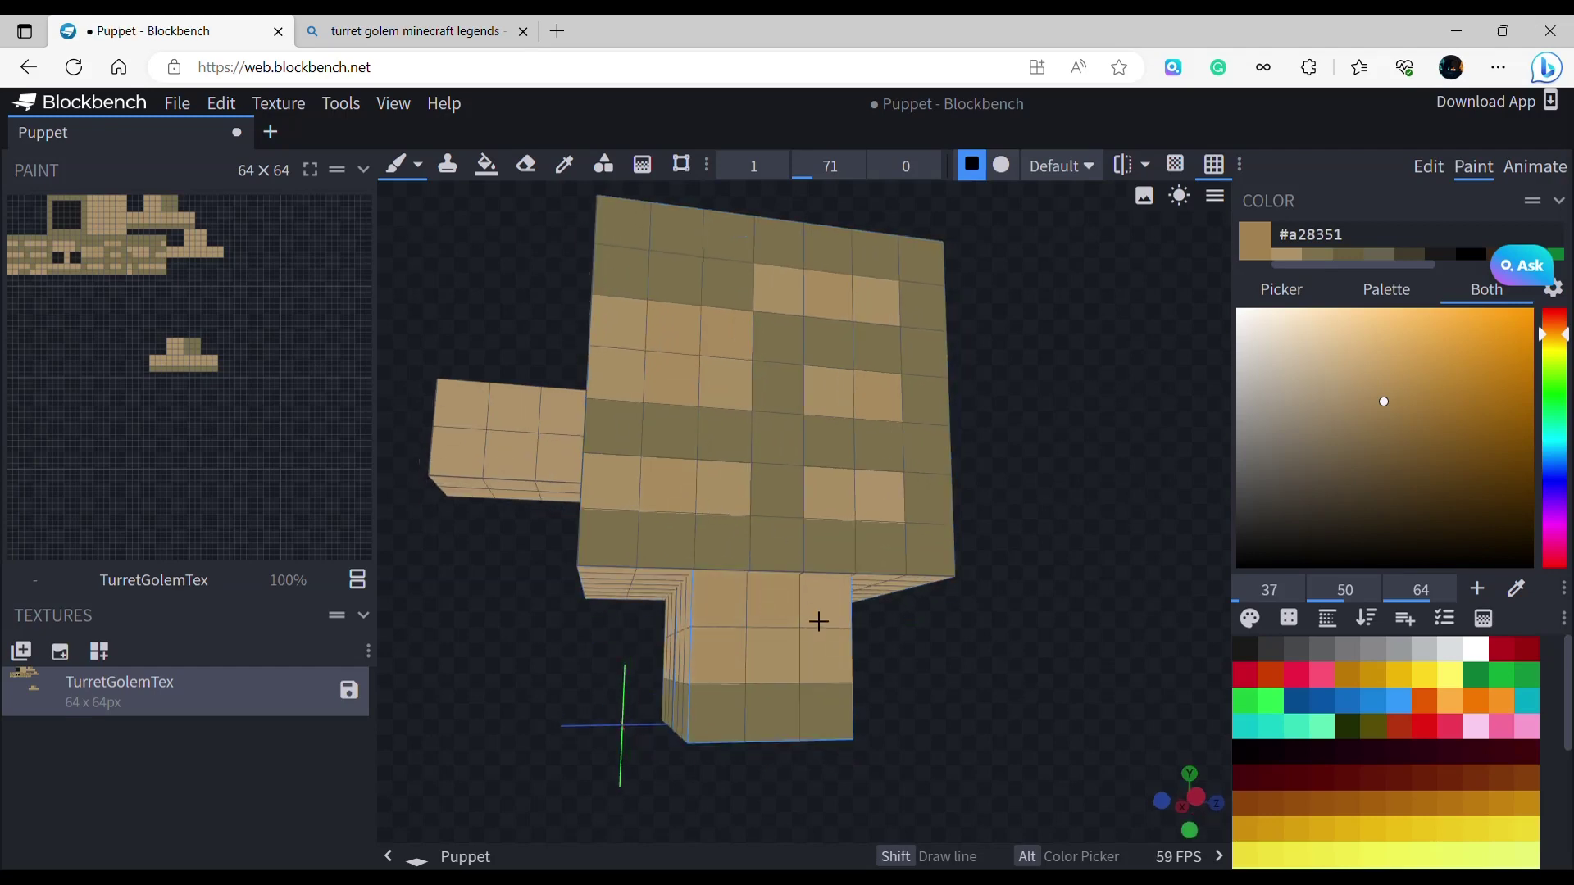
drag(927, 637, 1027, 648)
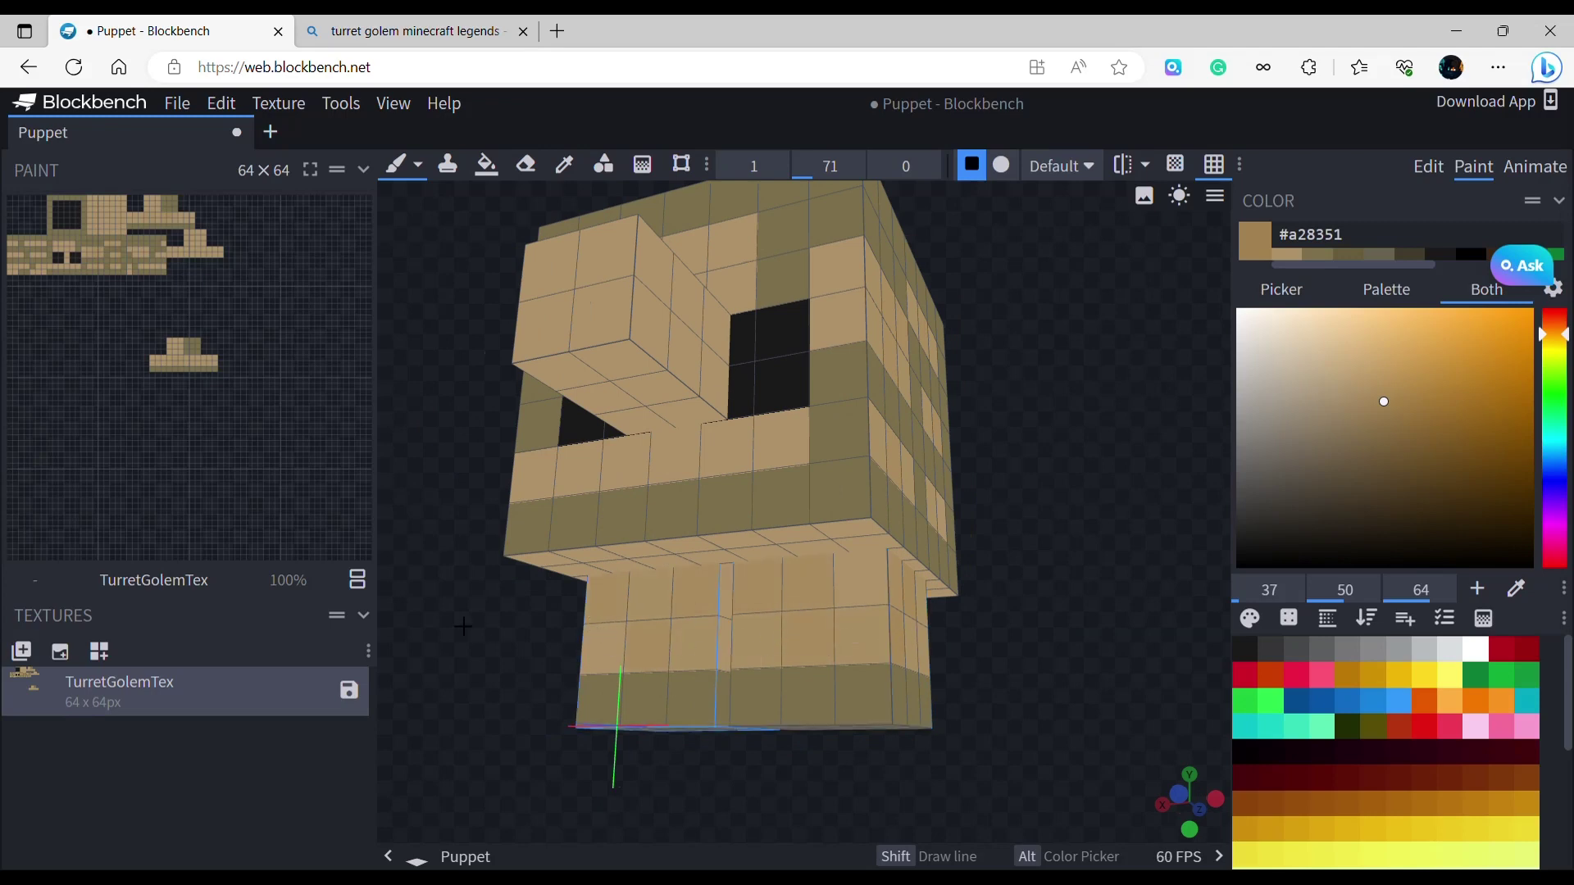
drag(463, 625, 903, 612)
middle_drag(863, 630, 869, 632)
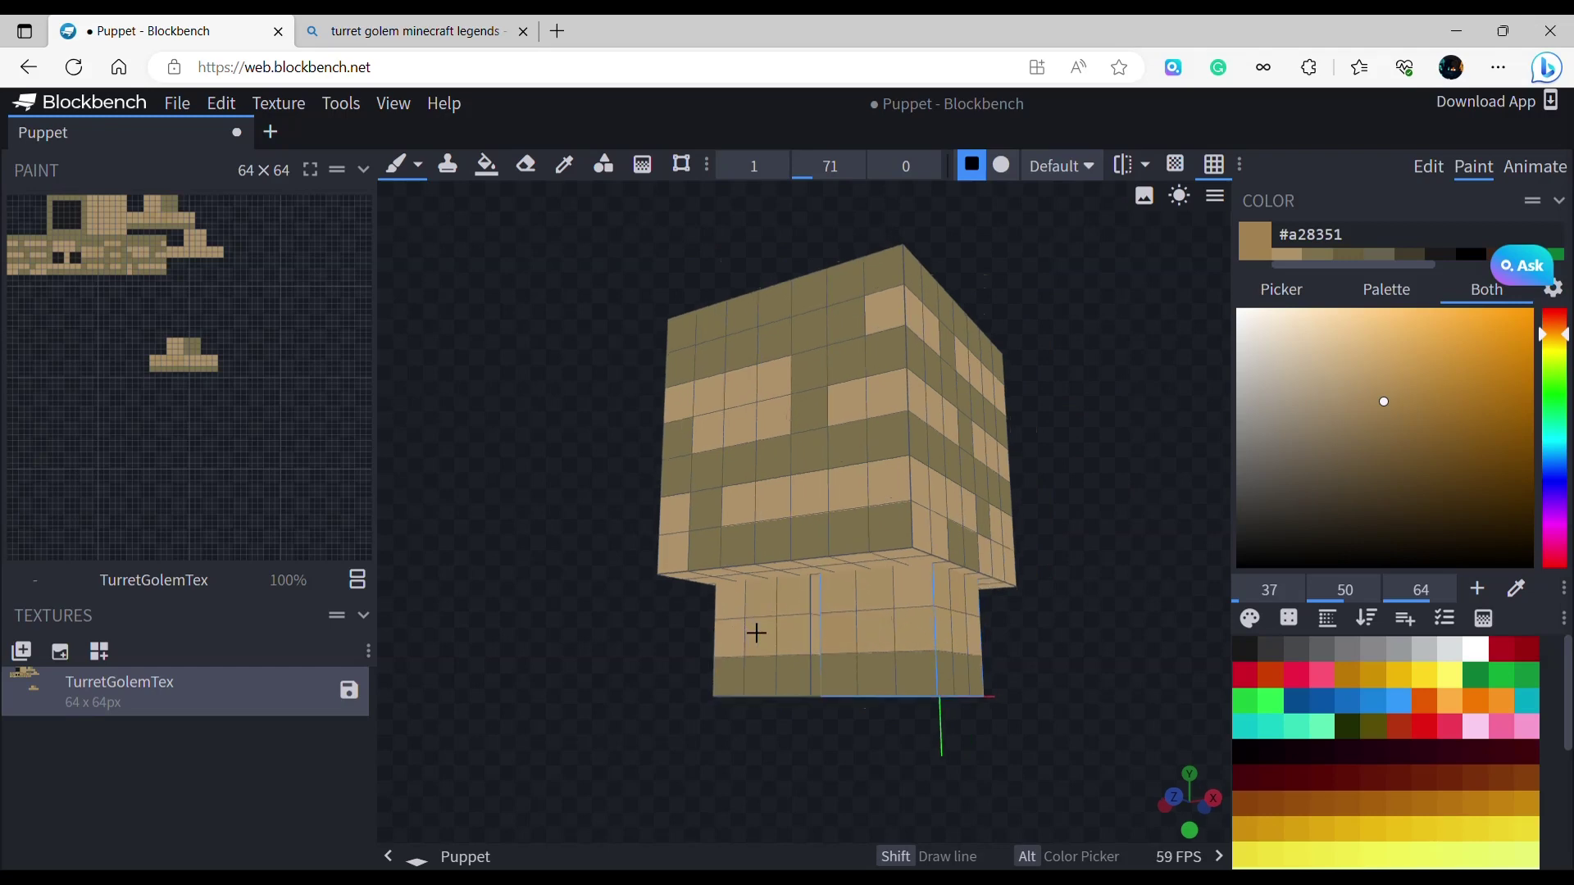
middle_drag(838, 509, 745, 527)
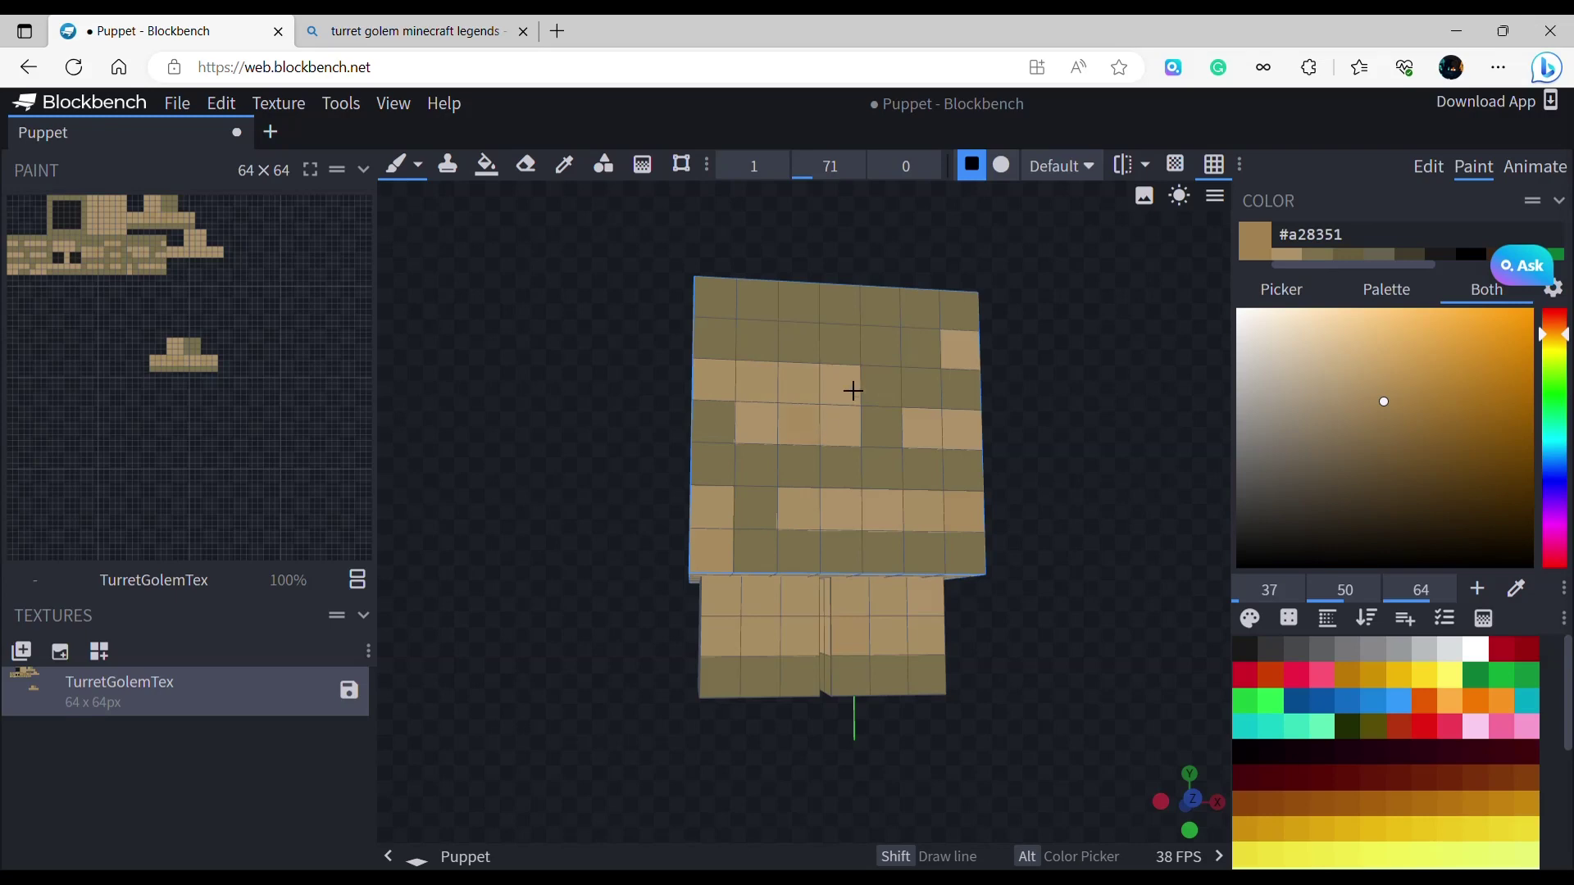
drag(1067, 468, 781, 445)
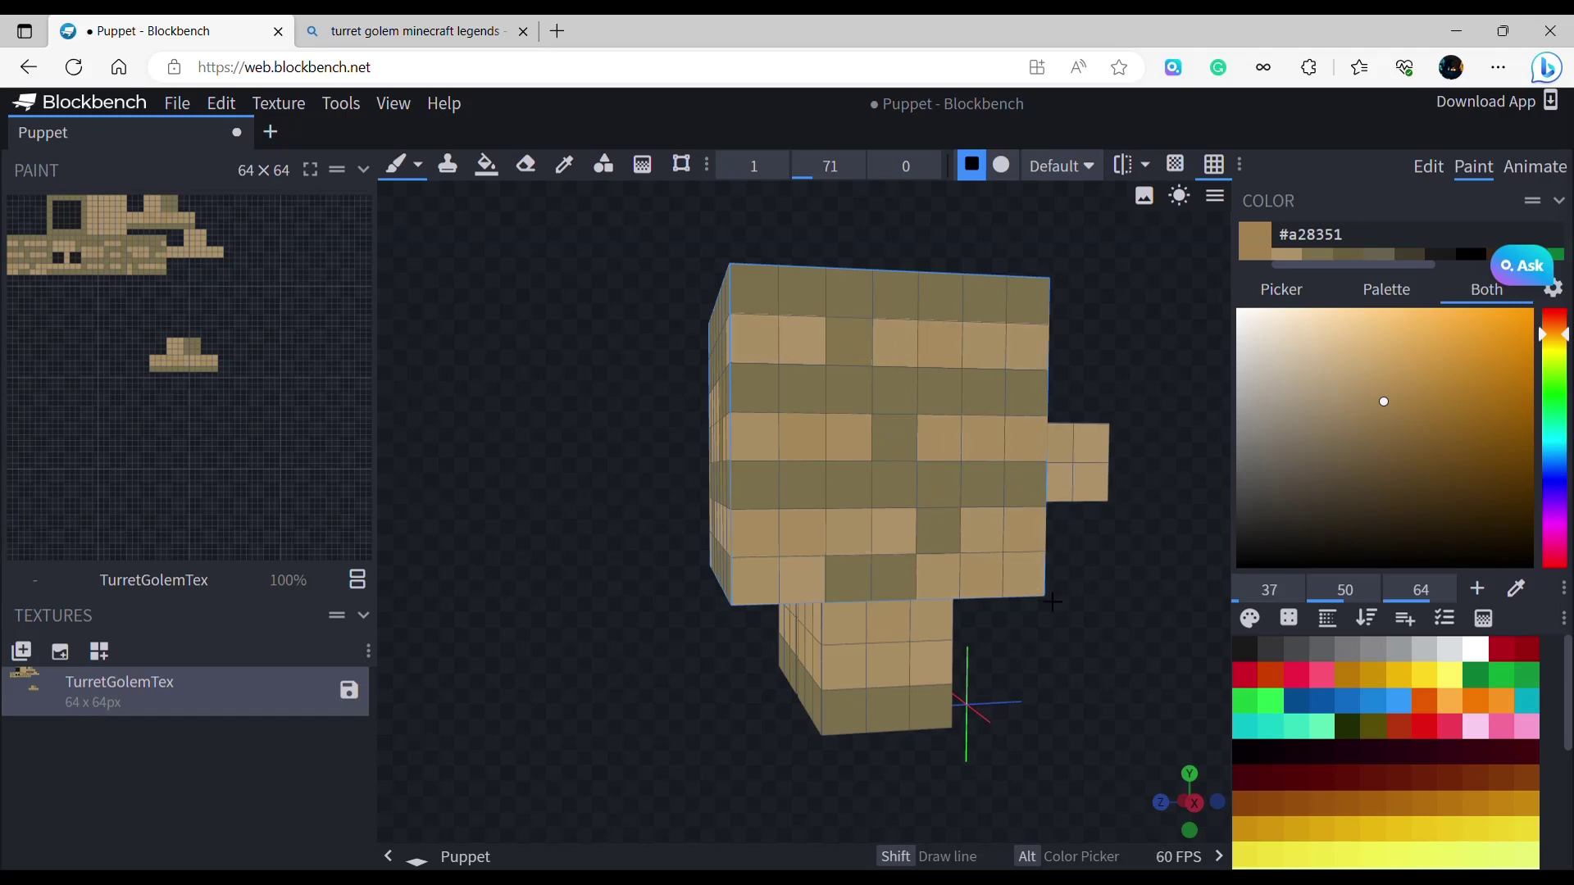
Shade the tan pixels of the front face and the snout with #a28351 at opacity 71.
drag(1053, 602, 738, 597)
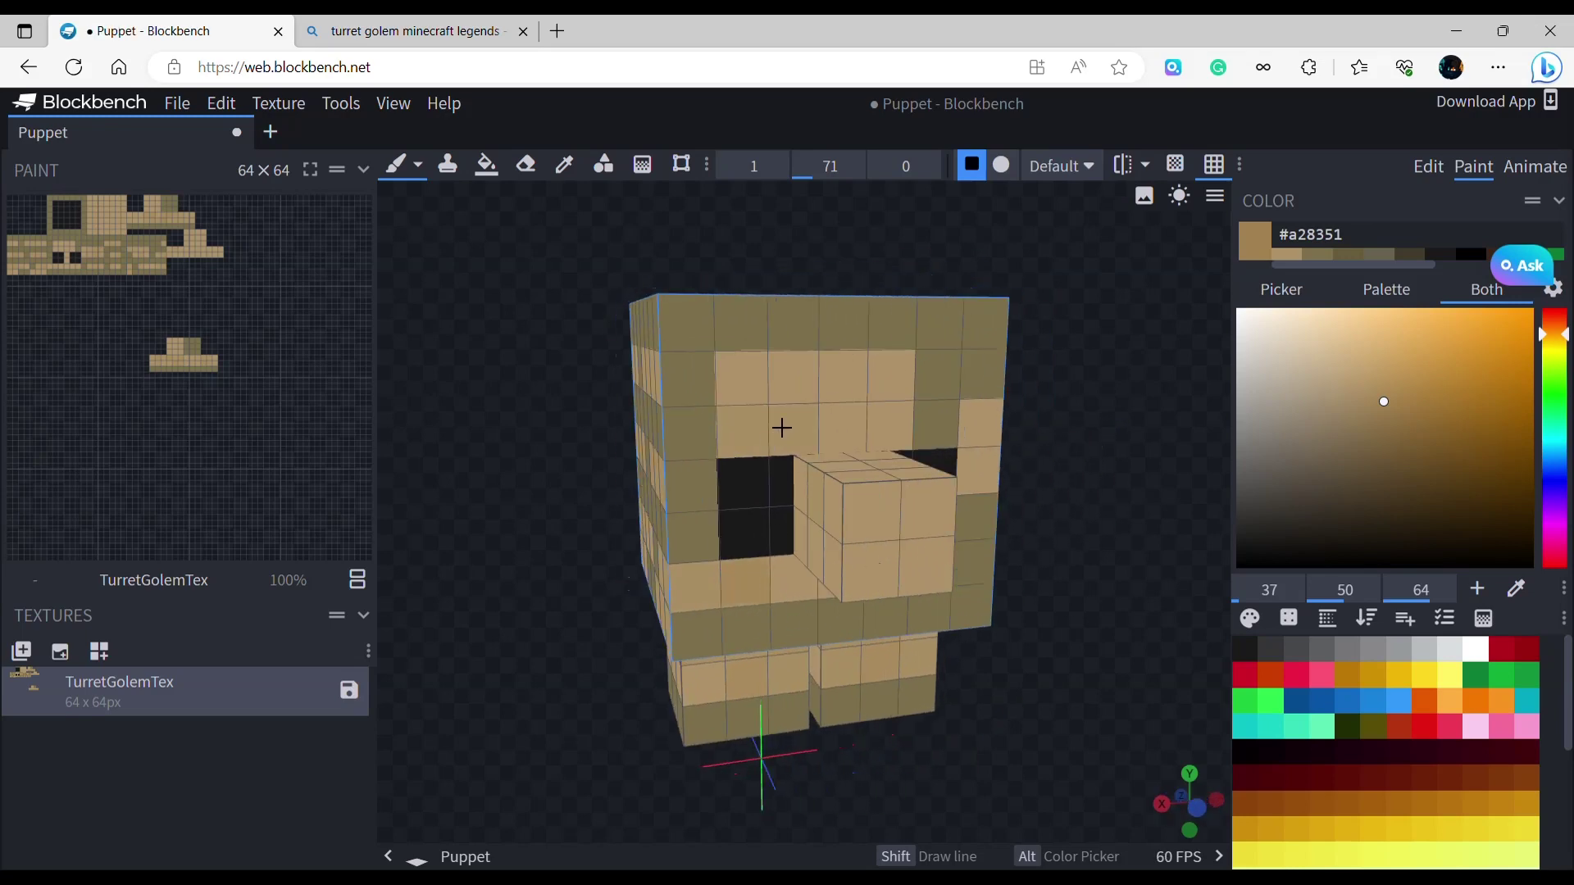
mouse_move(782, 427)
mouse_down()
mouse_move(927, 421)
mouse_move(873, 400)
mouse_up()
mouse_move(1122, 521)
mouse_down()
mouse_move(1007, 486)
mouse_move(1117, 512)
mouse_up()
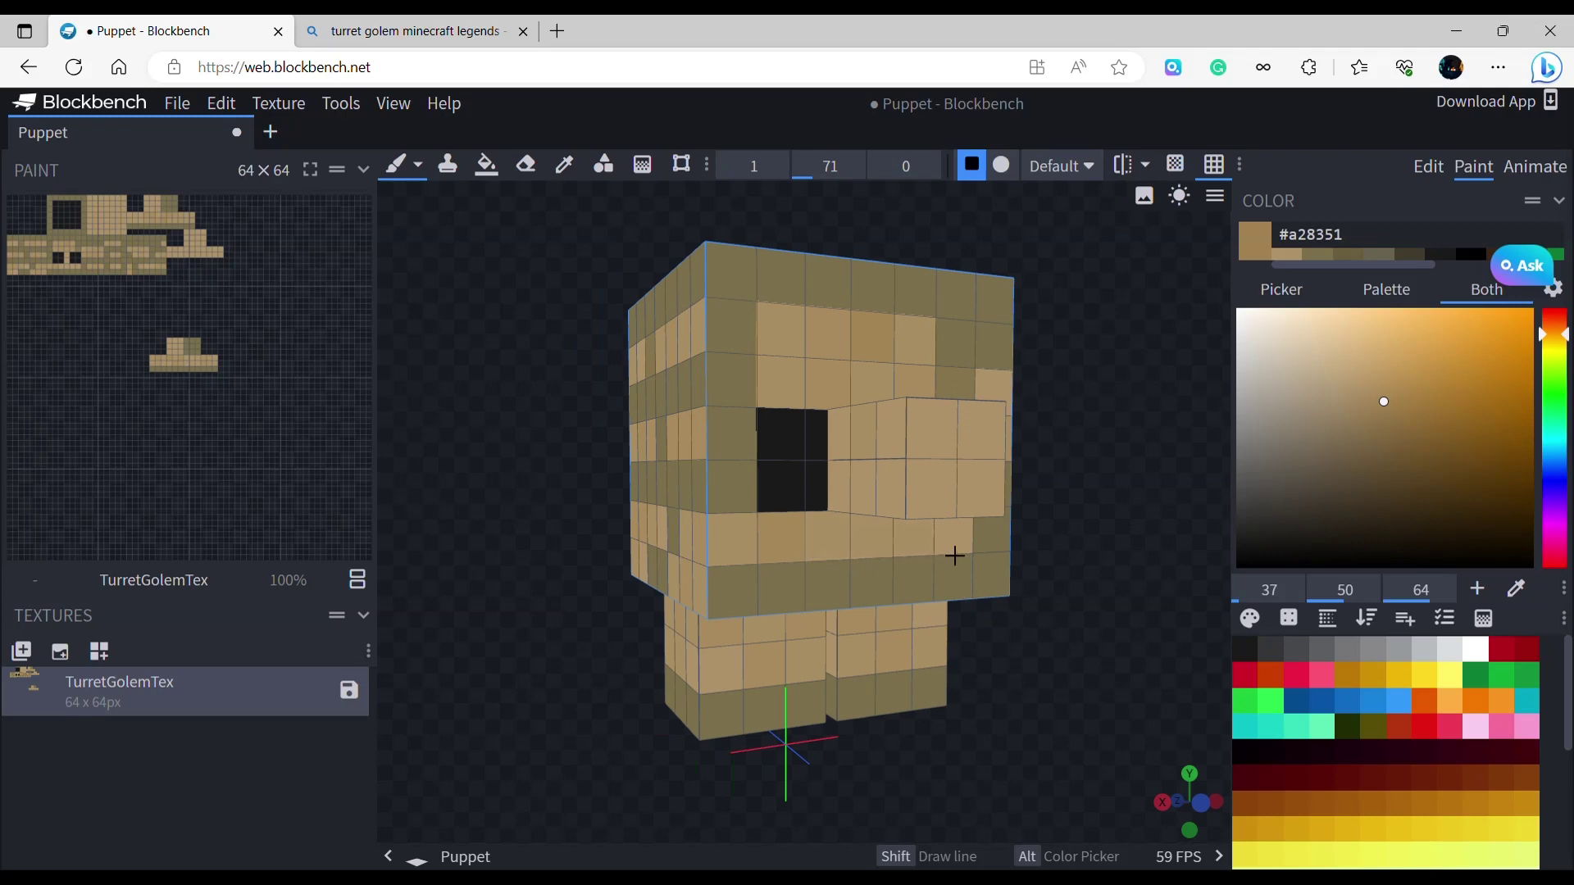
drag(954, 556, 728, 534)
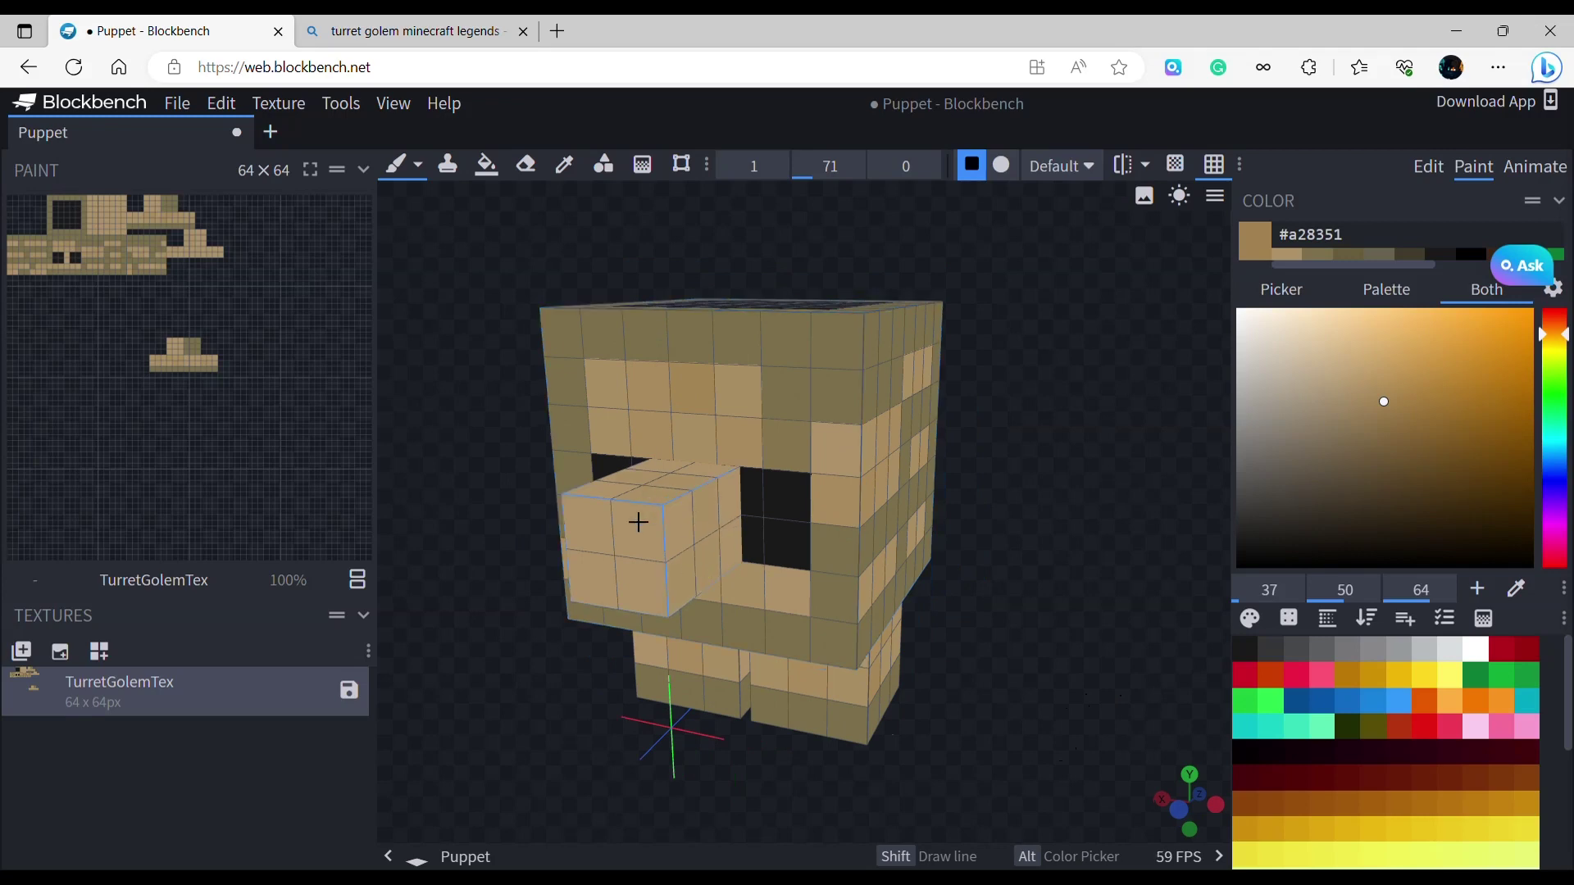
drag(723, 825, 933, 769)
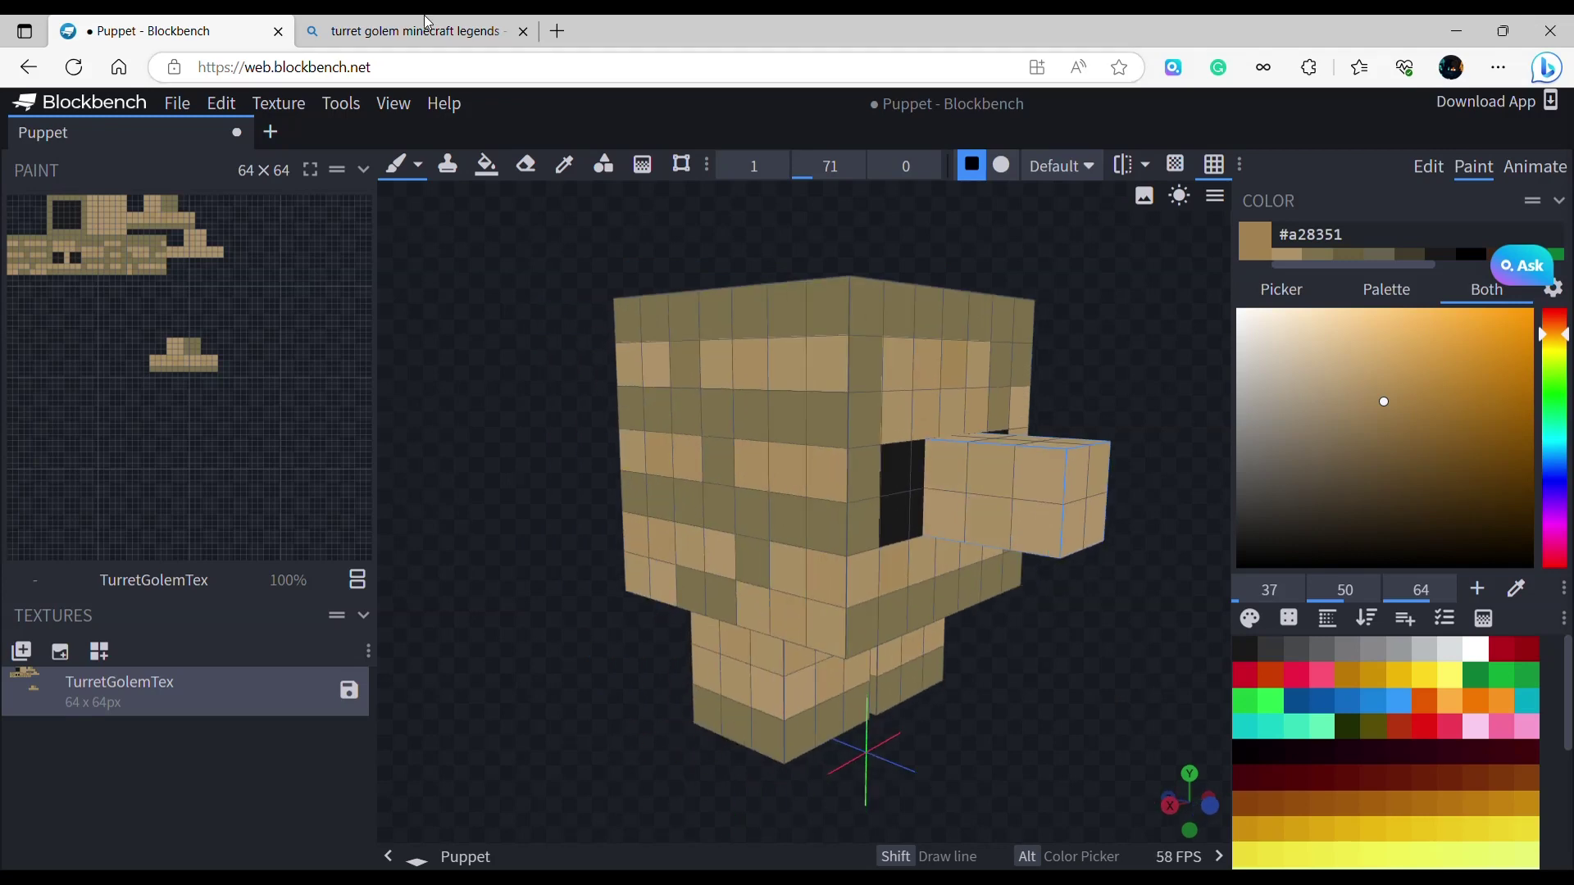
Check the turret golem reference image, try #1a1a1b on the snout's front face, and set the brush opacity to 255.
click(377, 26)
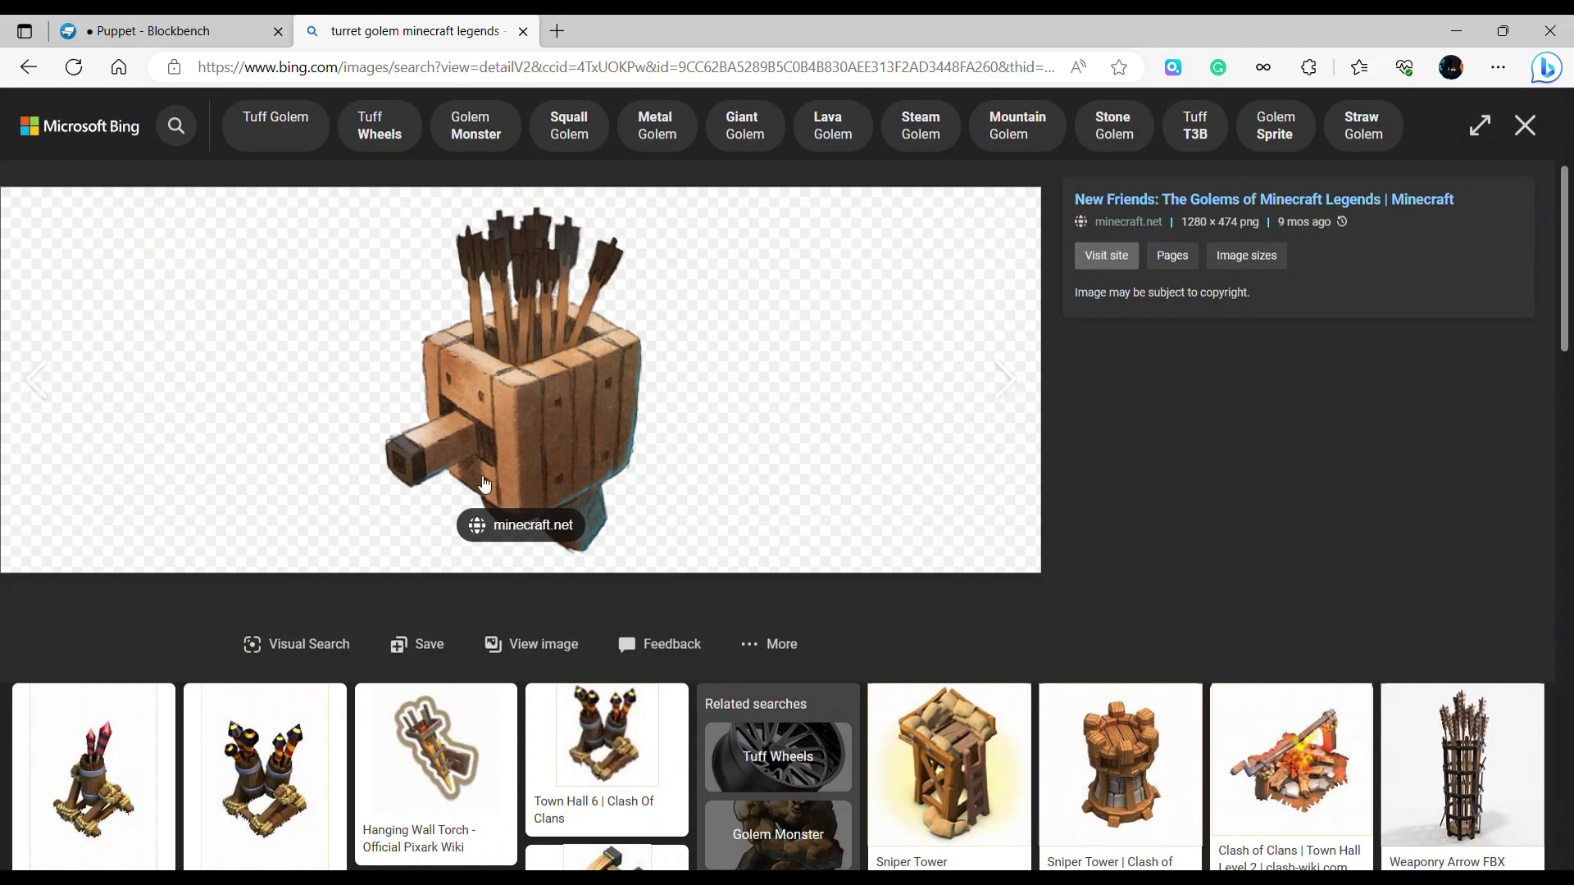
click(164, 30)
click(1246, 649)
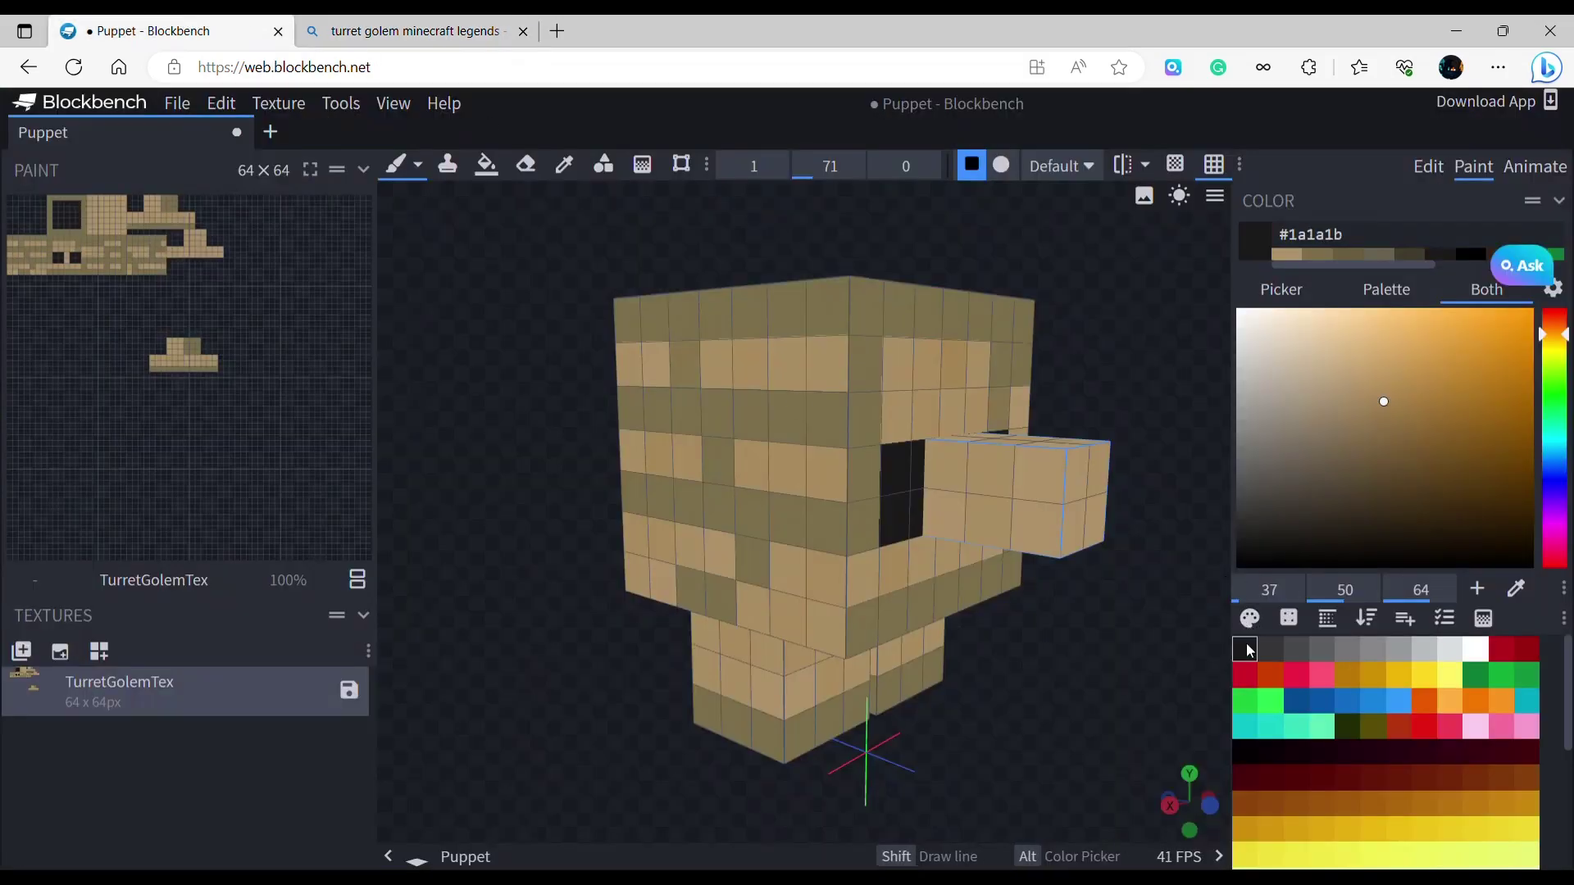
drag(1091, 722, 1012, 722)
drag(795, 525, 832, 520)
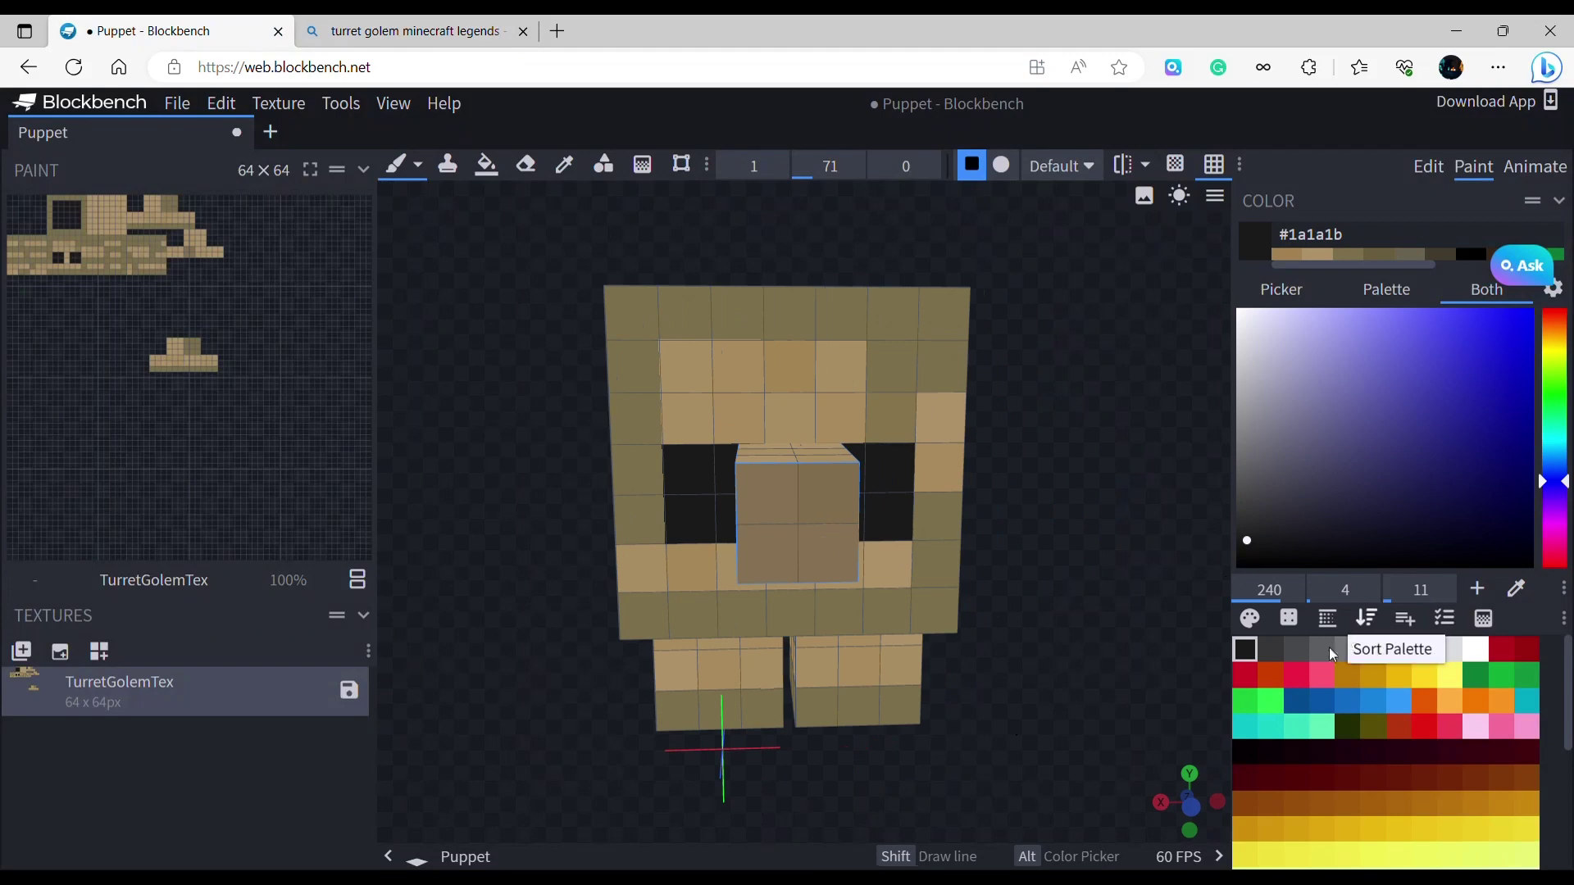
click(841, 174)
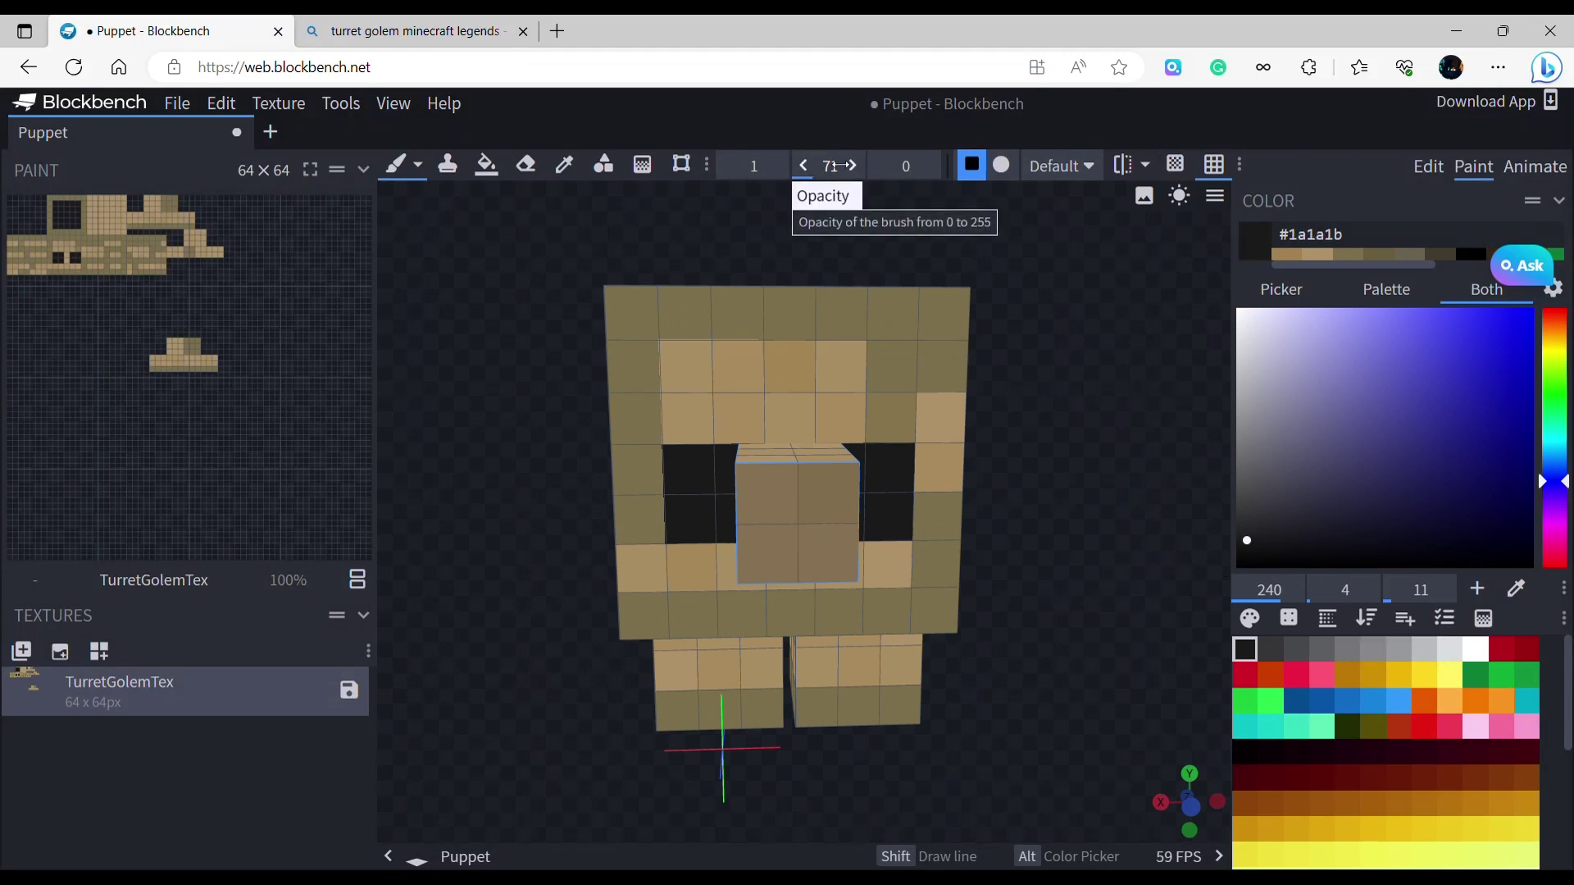
text(255)
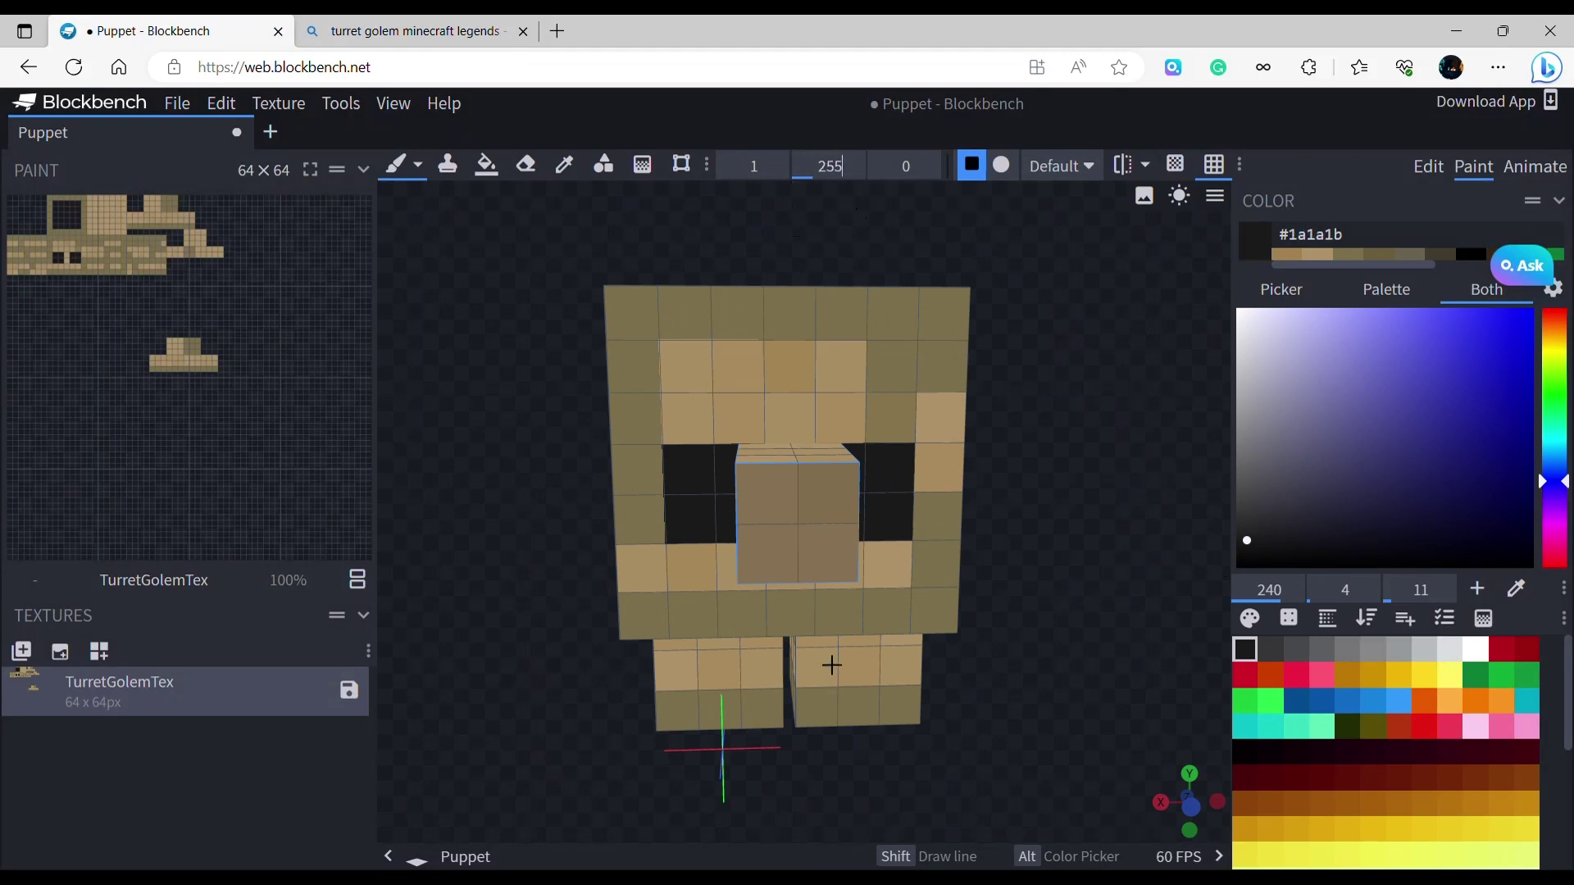
Paint the snout's front face and the outermost pixels around its sides in solid #1a1a1b.
drag(796, 525, 841, 522)
scroll(1130, 585, down, 5)
mouse_move(1129, 586)
mouse_down()
mouse_move(1029, 605)
mouse_move(1024, 623)
mouse_up()
scroll(1024, 623, up, 5)
mouse_move(450, 446)
mouse_down()
mouse_move(434, 524)
mouse_move(500, 606)
mouse_up()
mouse_move(523, 745)
mouse_down()
mouse_move(737, 672)
mouse_move(758, 615)
mouse_up()
drag(1135, 288, 1194, 408)
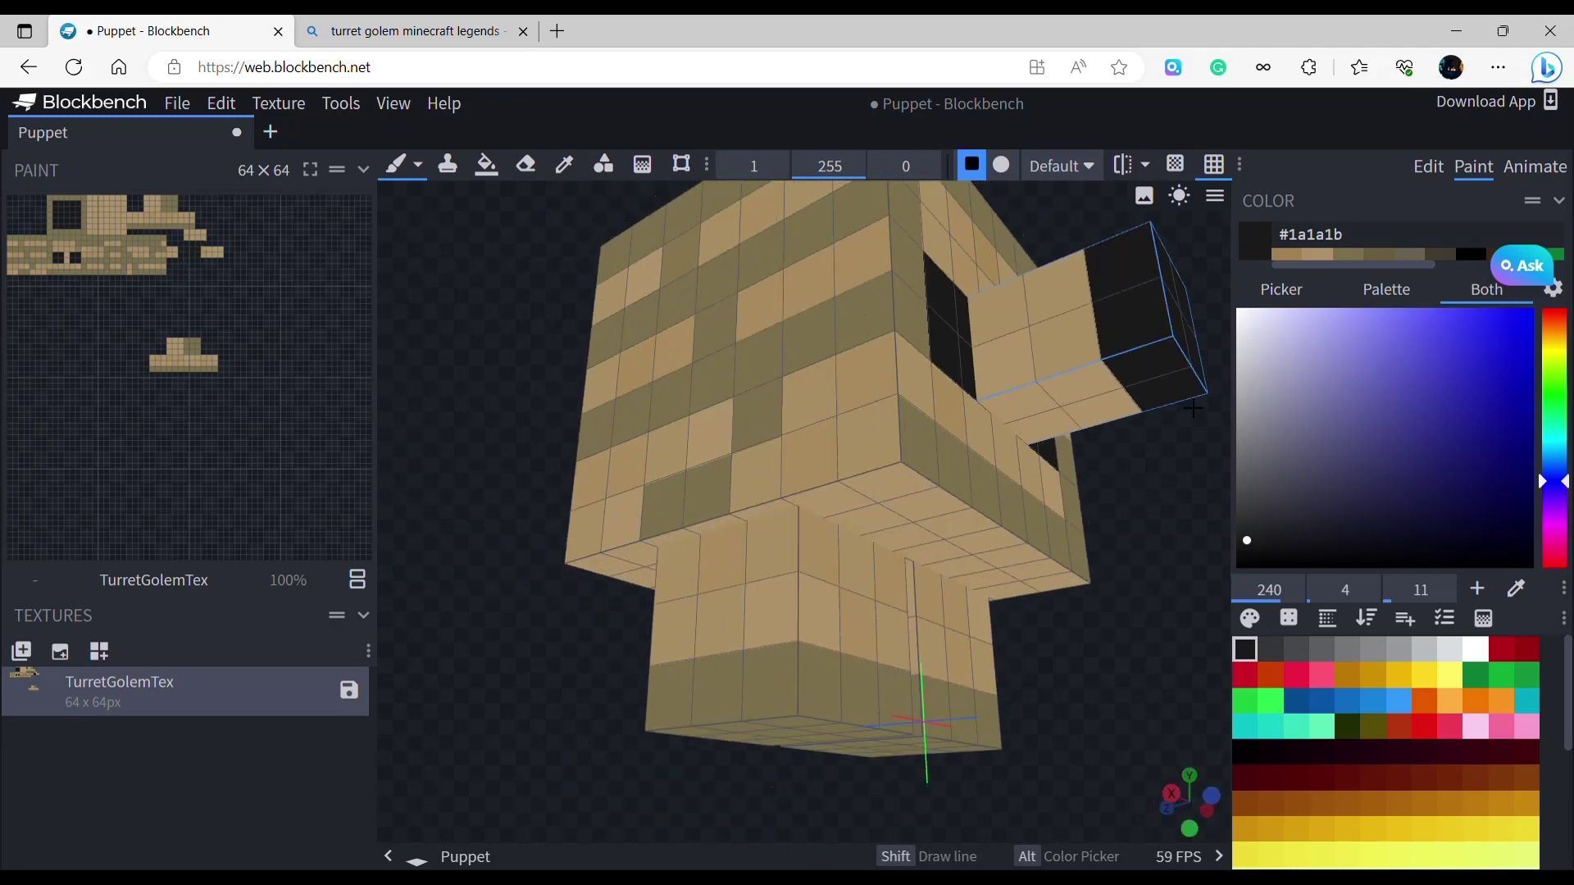
scroll(1168, 522, down, 5)
scroll(1168, 522, down, 5)
drag(1168, 522, 988, 578)
Return to Edit mode, make the four hidden arrow-plane cubes visible again and clear the selection.
click(1427, 168)
drag(1198, 756, 944, 670)
scroll(944, 671, up, 3)
drag(1075, 548, 833, 427)
scroll(1389, 672, up, 2)
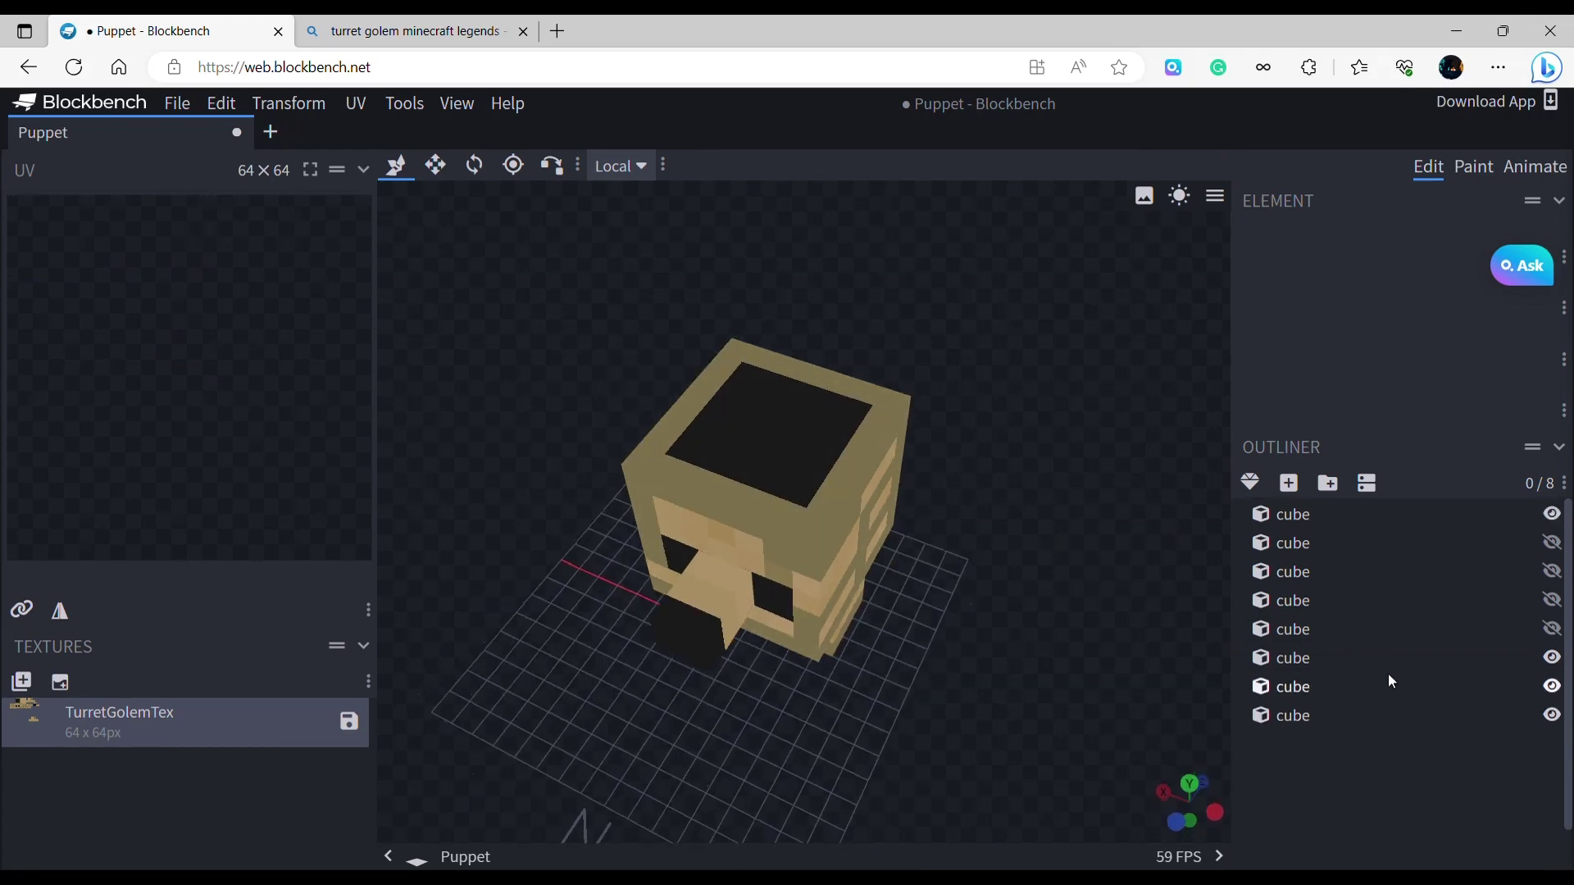
click(1552, 629)
click(1552, 600)
click(1552, 556)
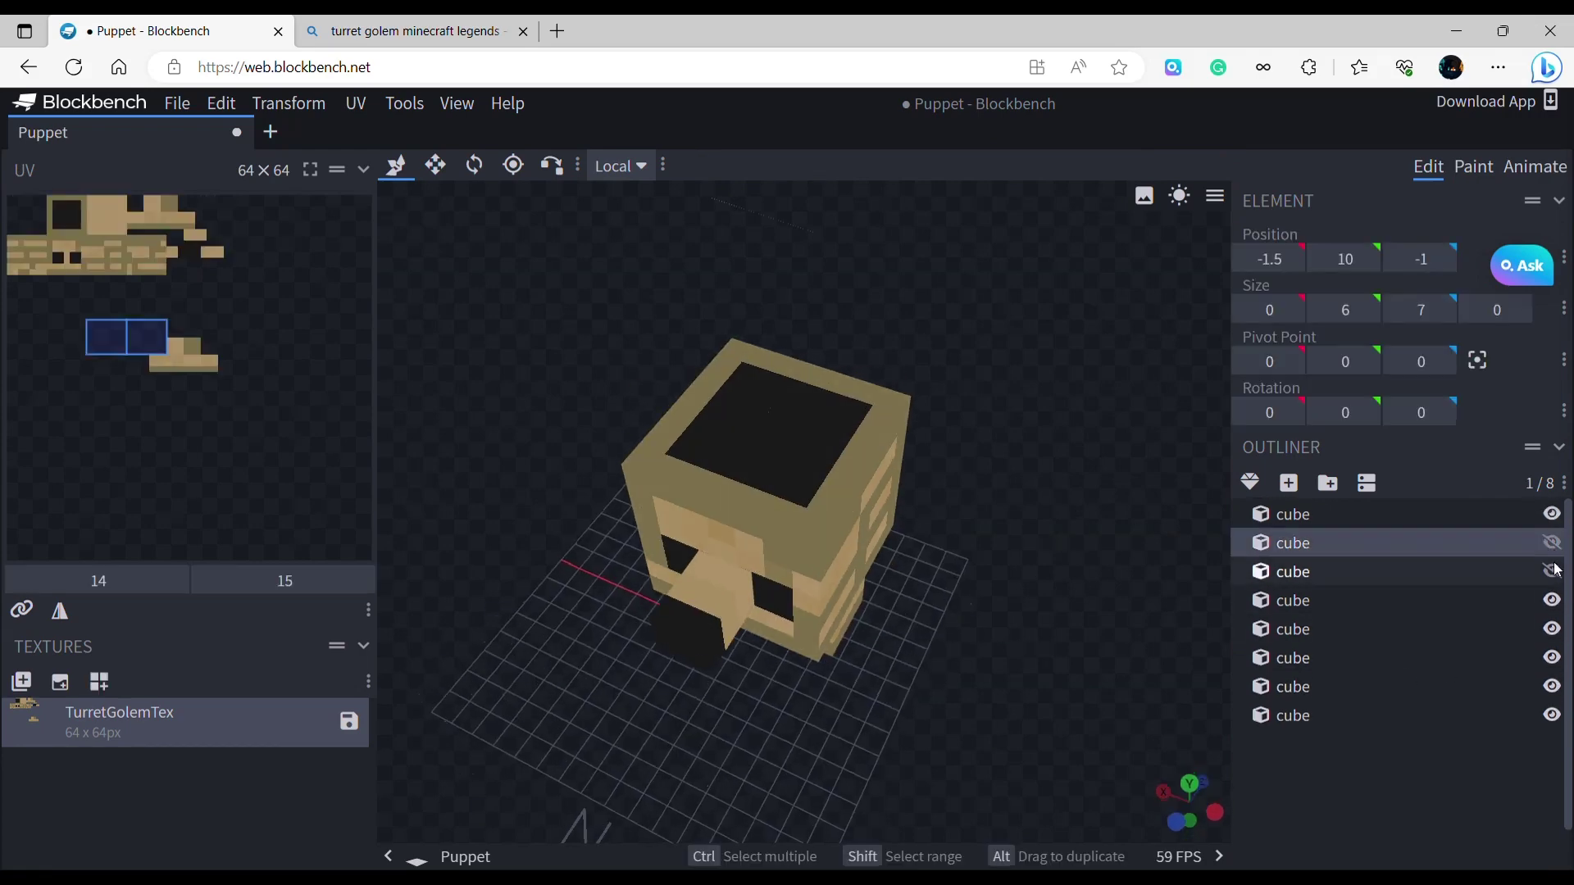
click(1552, 564)
click(1552, 544)
click(1550, 573)
click(1181, 738)
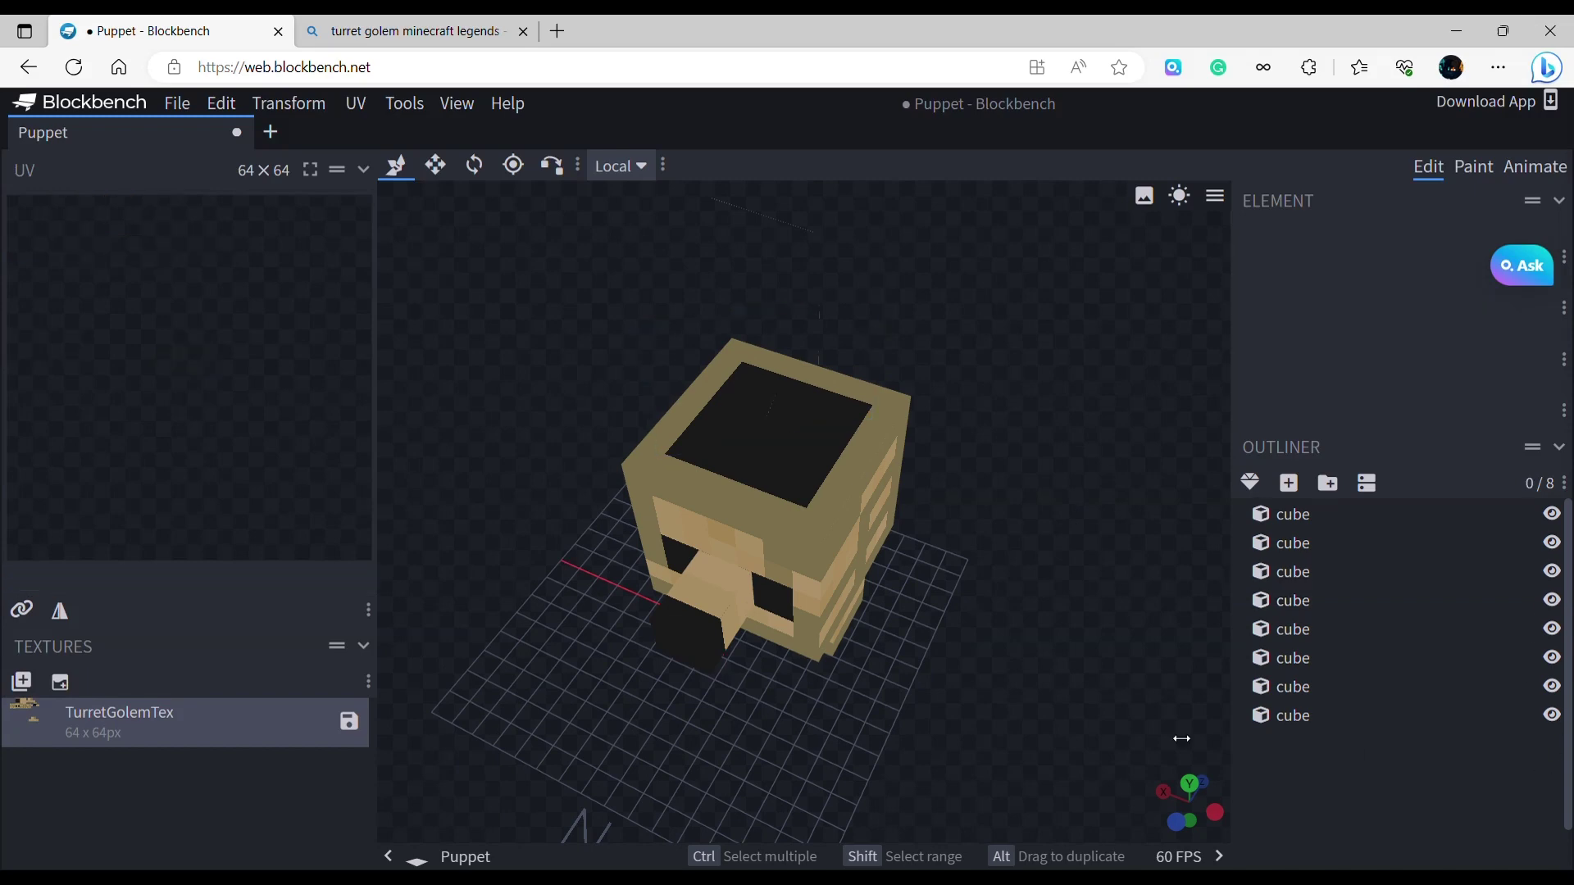
Select the golem's body, nose and two legs together and hide these four cubes.
drag(1181, 738, 1043, 640)
drag(588, 457, 1061, 725)
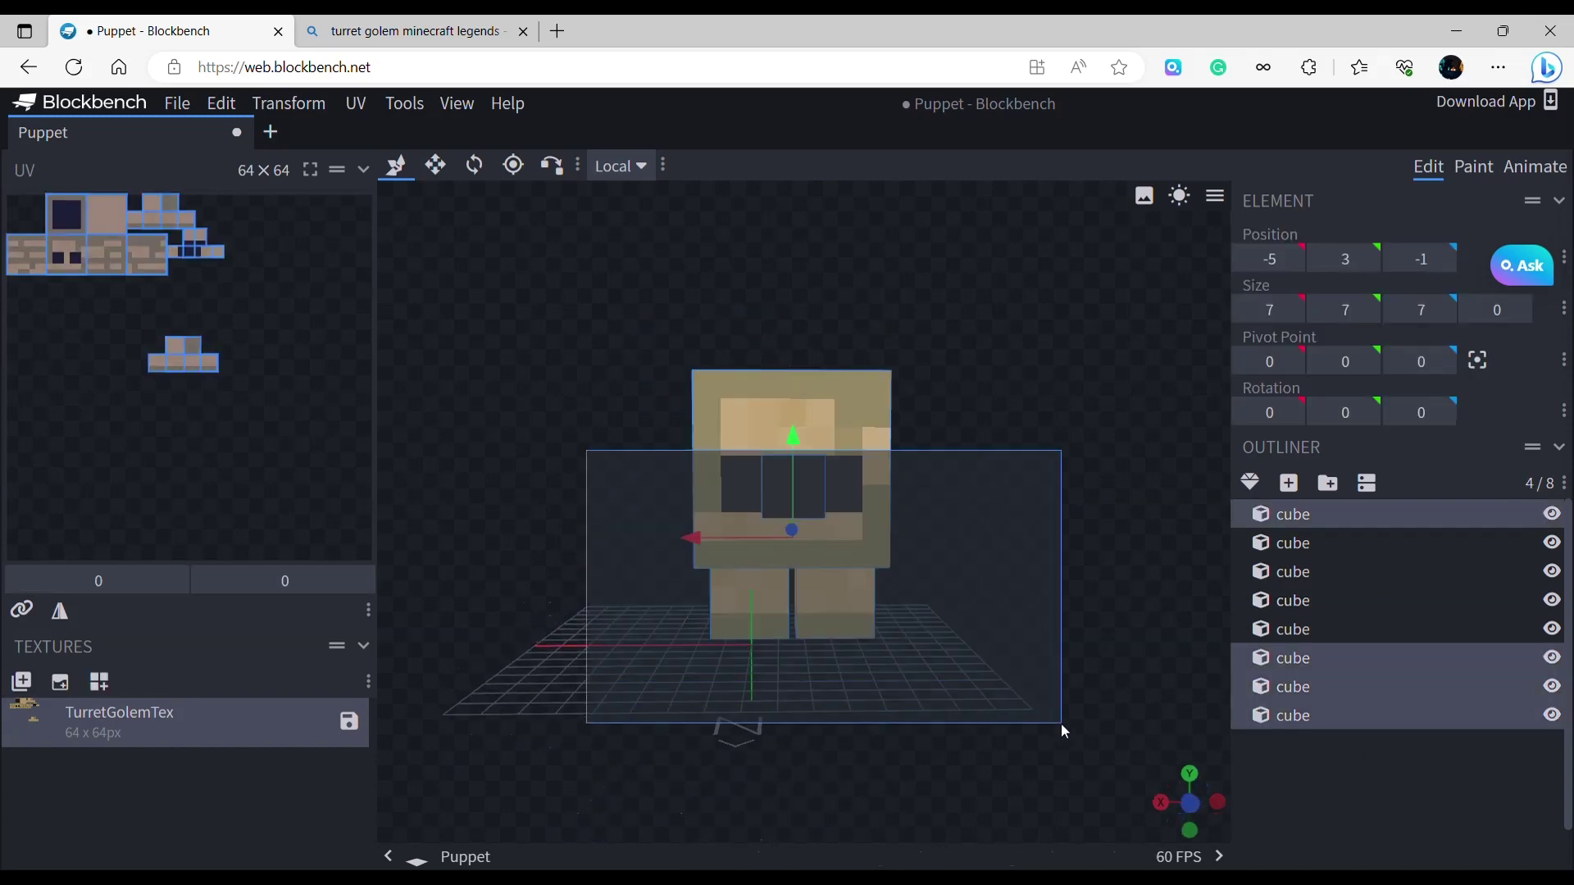
click(1552, 657)
click(1355, 733)
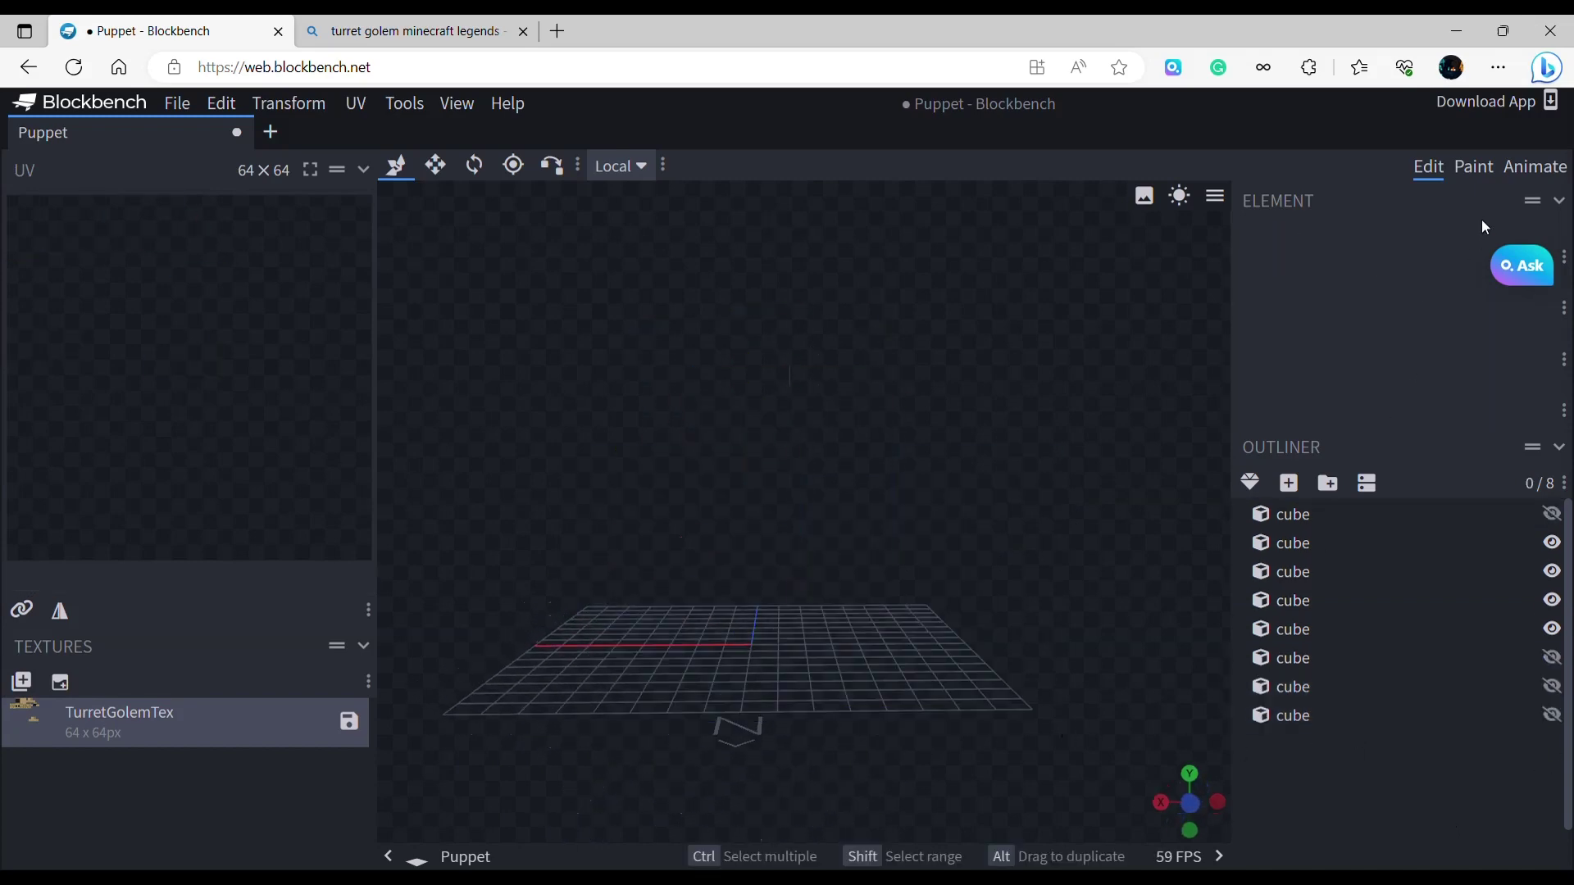
Hide the remaining planes except the shortest one, 7 pixels wide and 5 high, and switch to painting mode.
drag(1189, 345, 1296, 256)
click(1492, 169)
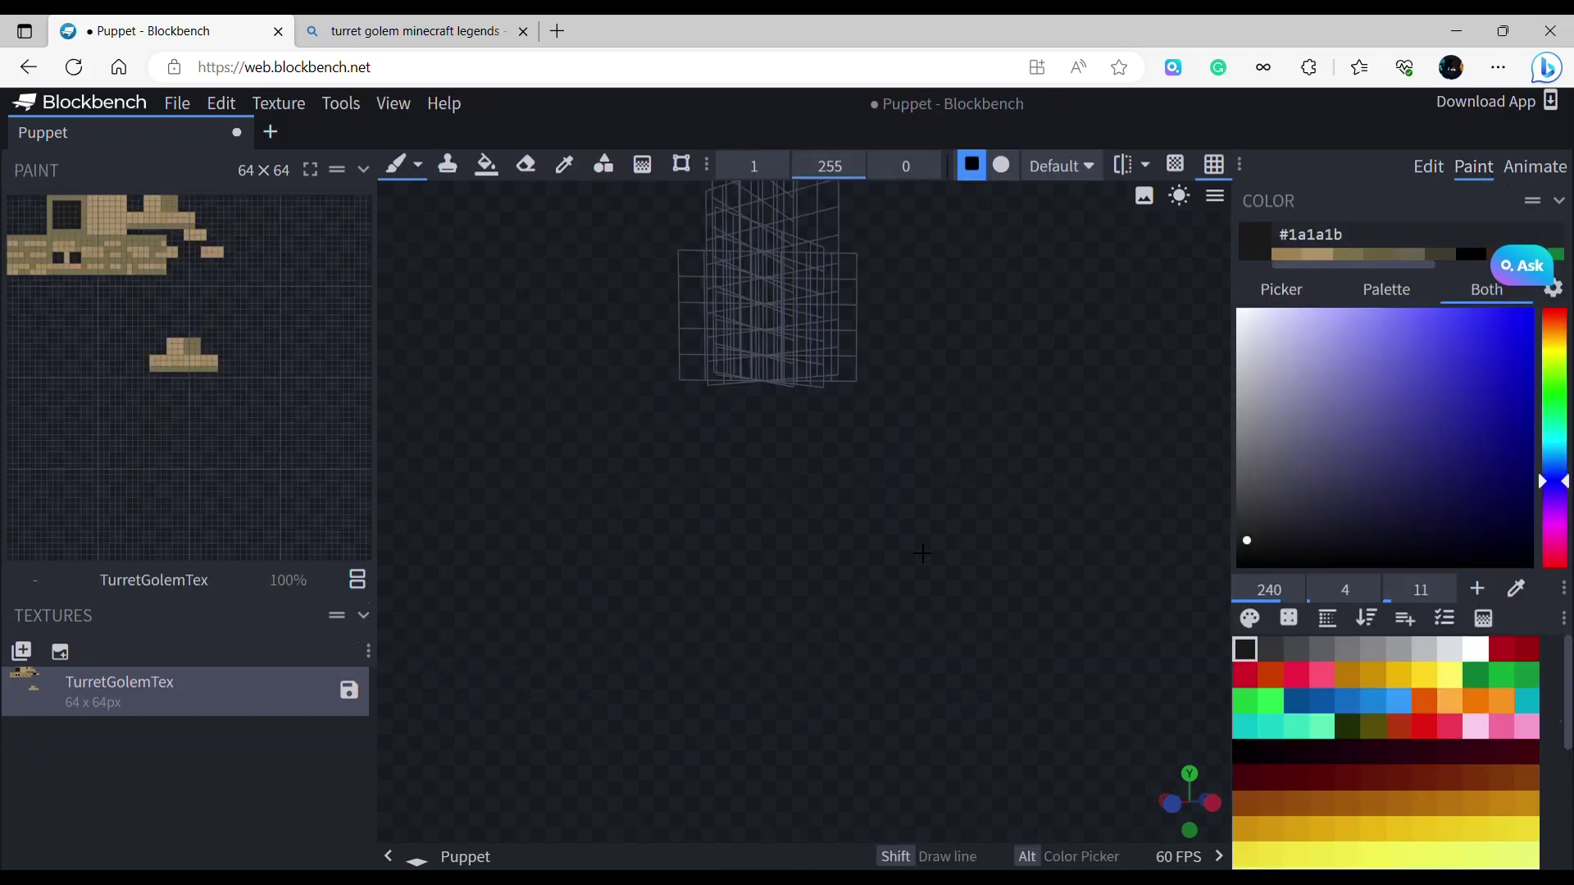
right_drag(922, 545, 948, 787)
mouse_move(861, 705)
mouse_down()
mouse_move(773, 694)
mouse_move(718, 705)
mouse_move(717, 721)
mouse_up()
click(1424, 179)
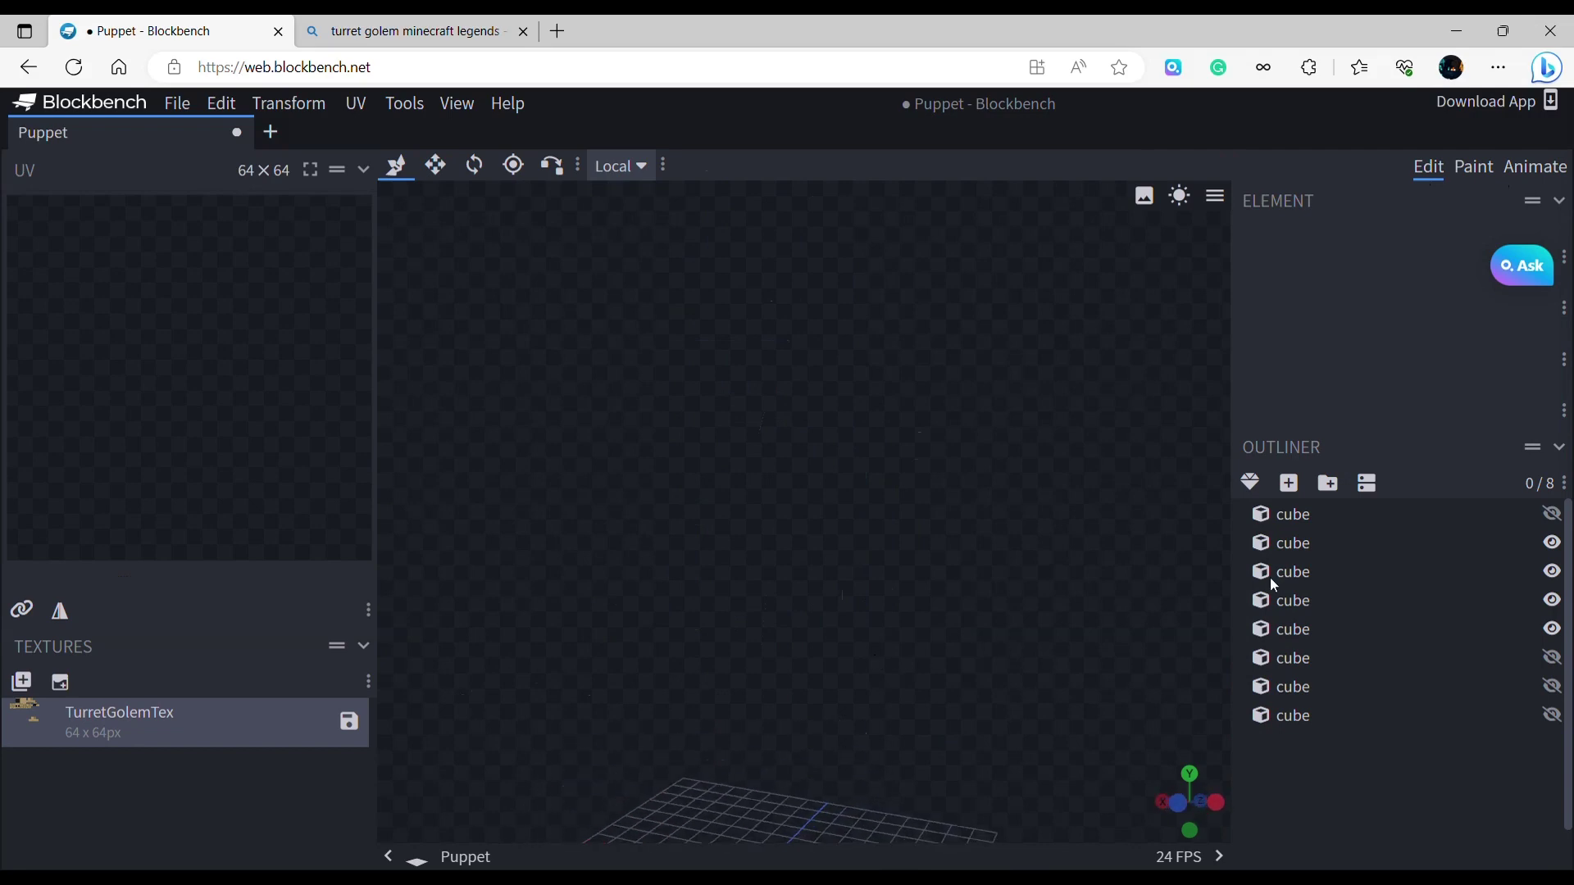
drag(1559, 571, 1552, 630)
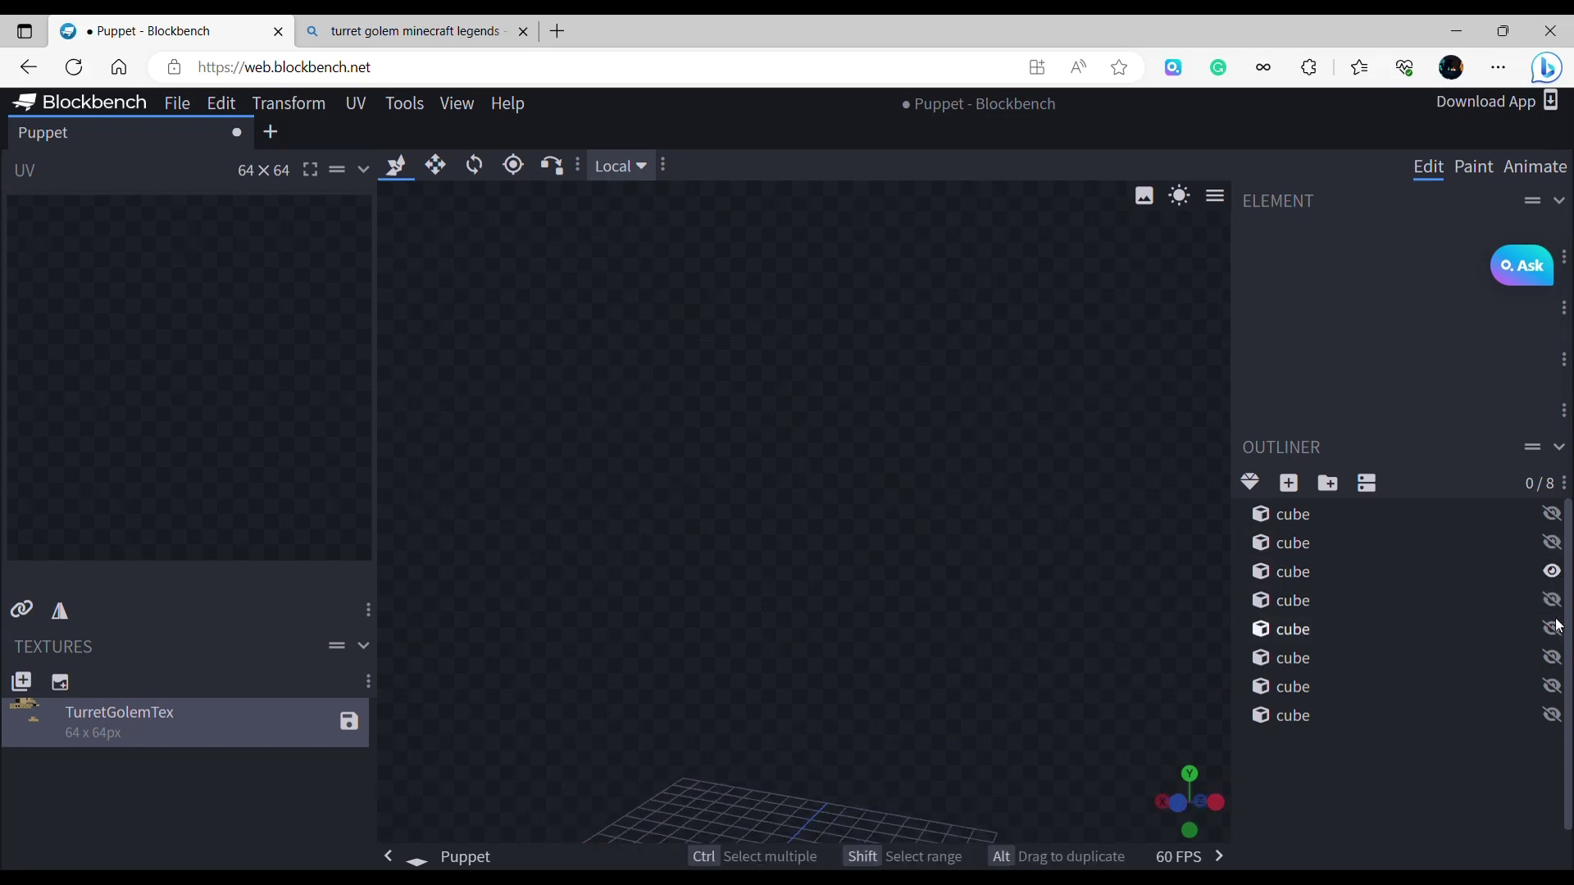
click(1476, 167)
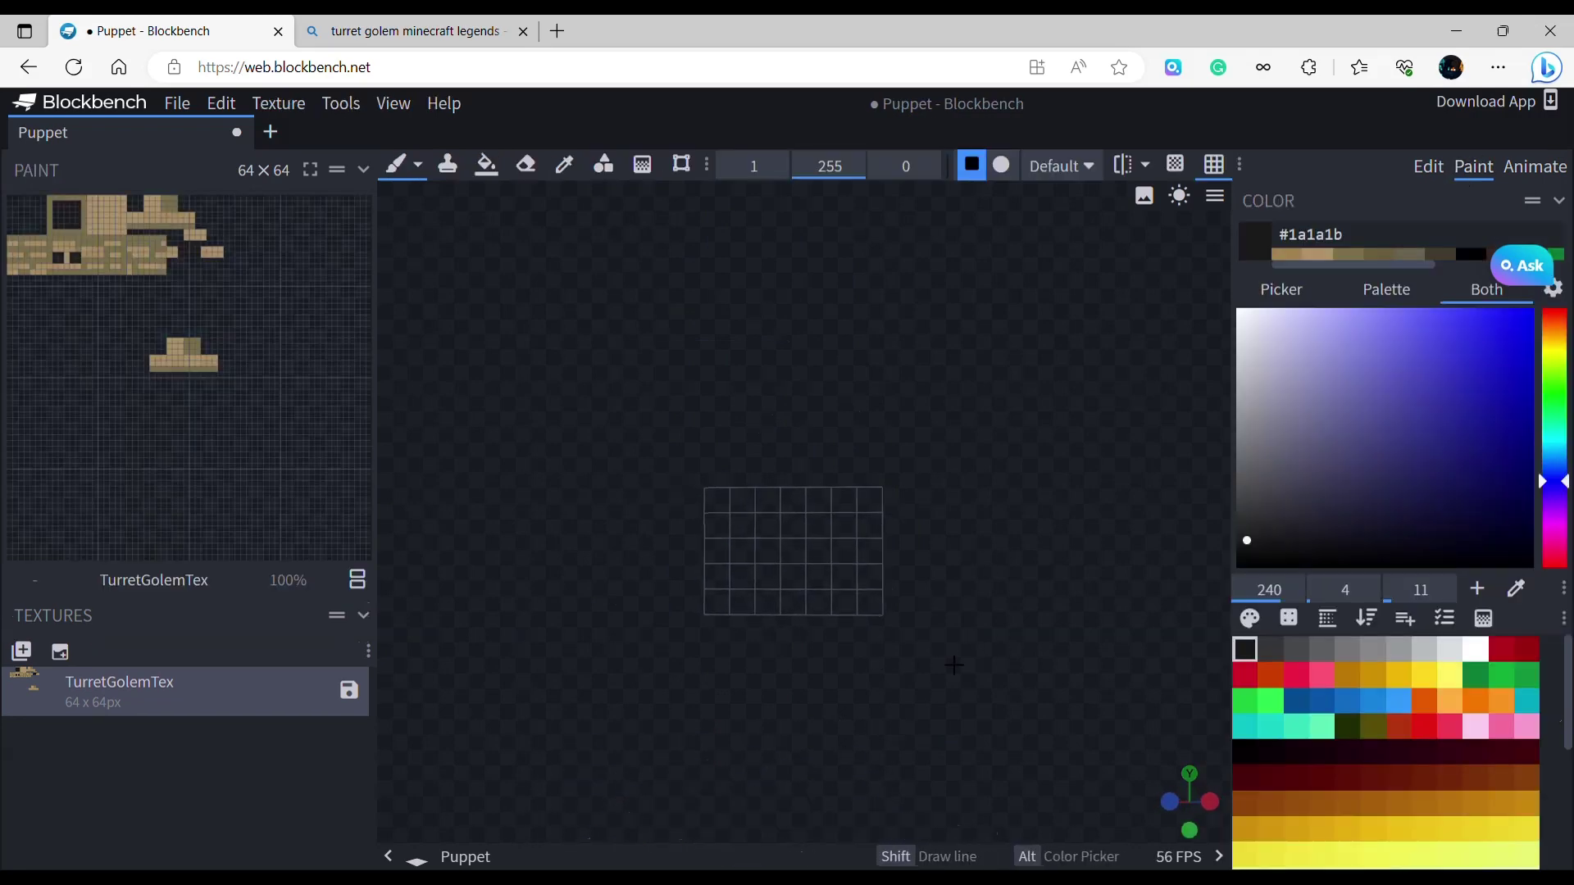
Check the turret golem reference image, then paint a three-pixel #a28351 arrow shaft in the plane's second column.
click(348, 31)
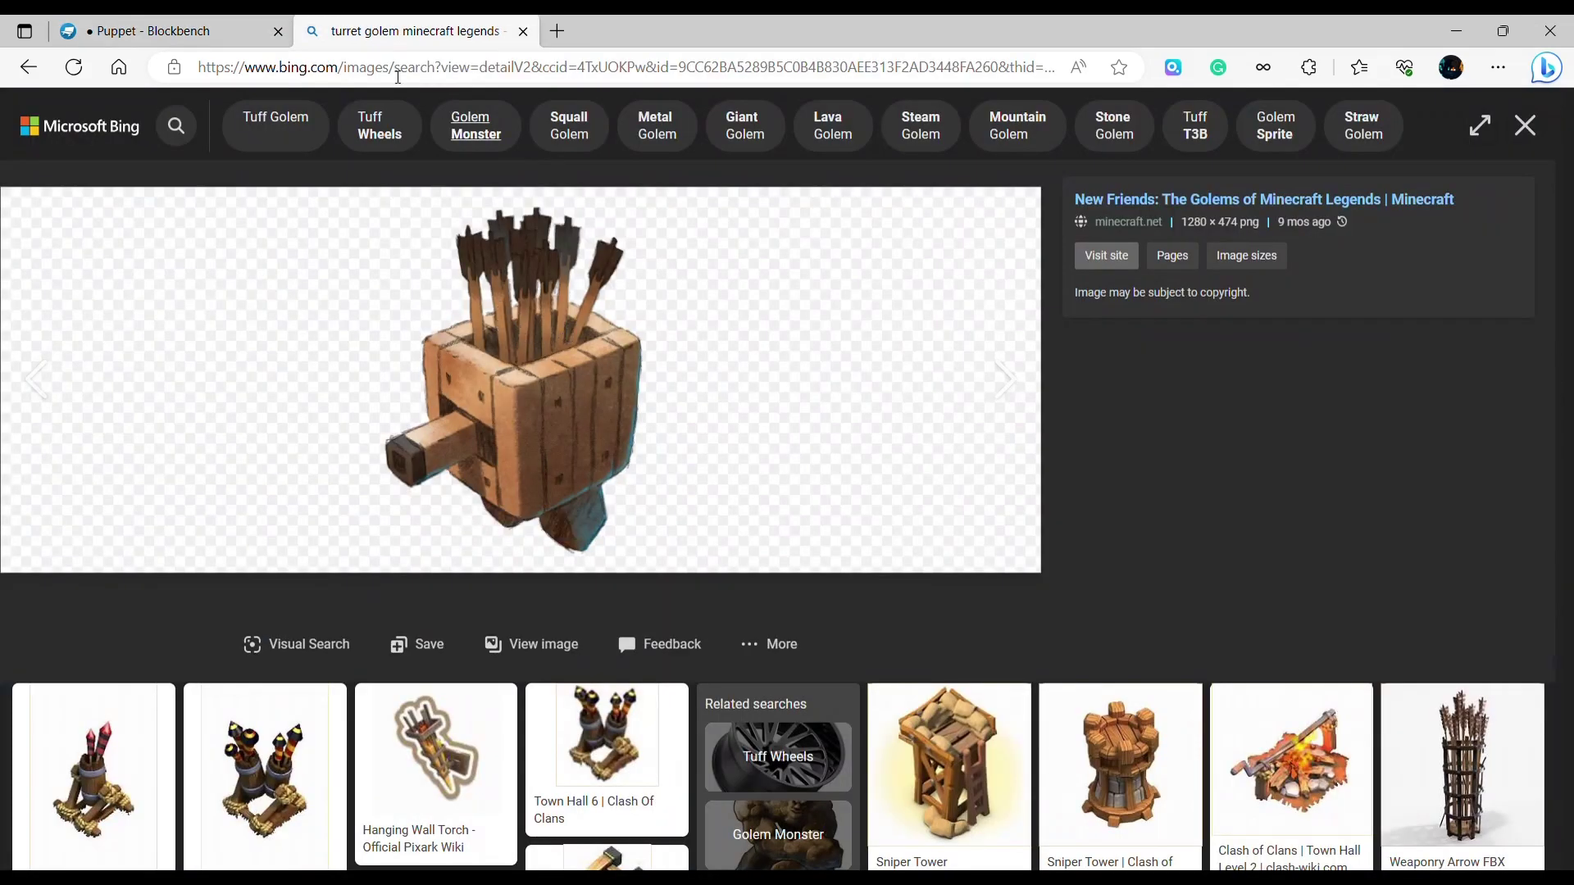
click(129, 25)
click(1284, 251)
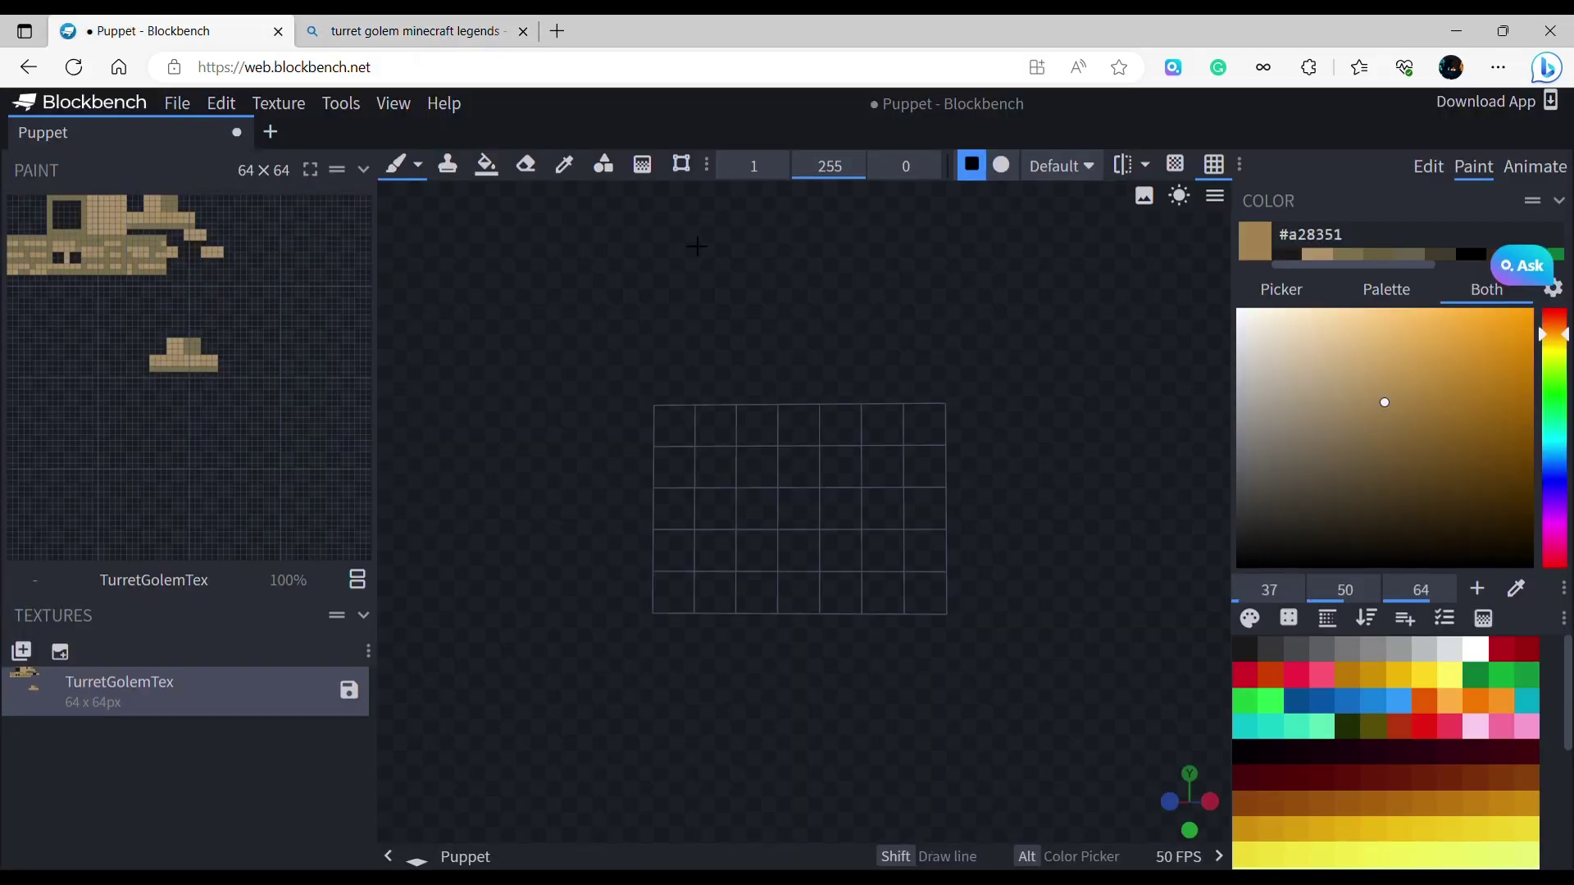
scroll(746, 647, up, 2)
drag(722, 638, 719, 517)
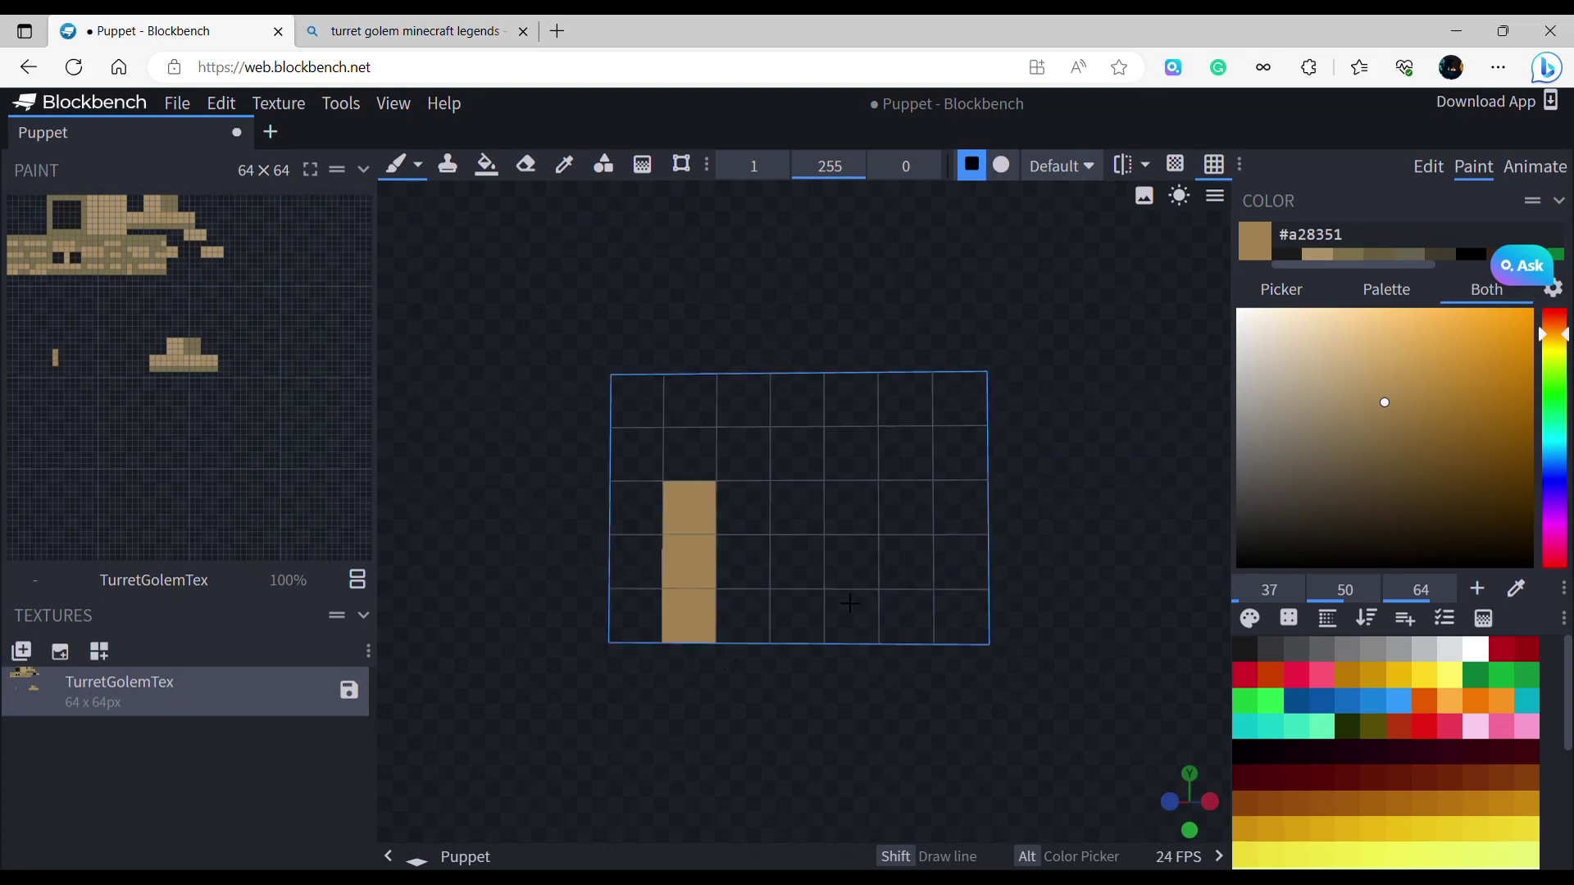
Consult the reference image again and paint forked #1a1a1b fletching around the top of the first arrow shaft.
click(1294, 255)
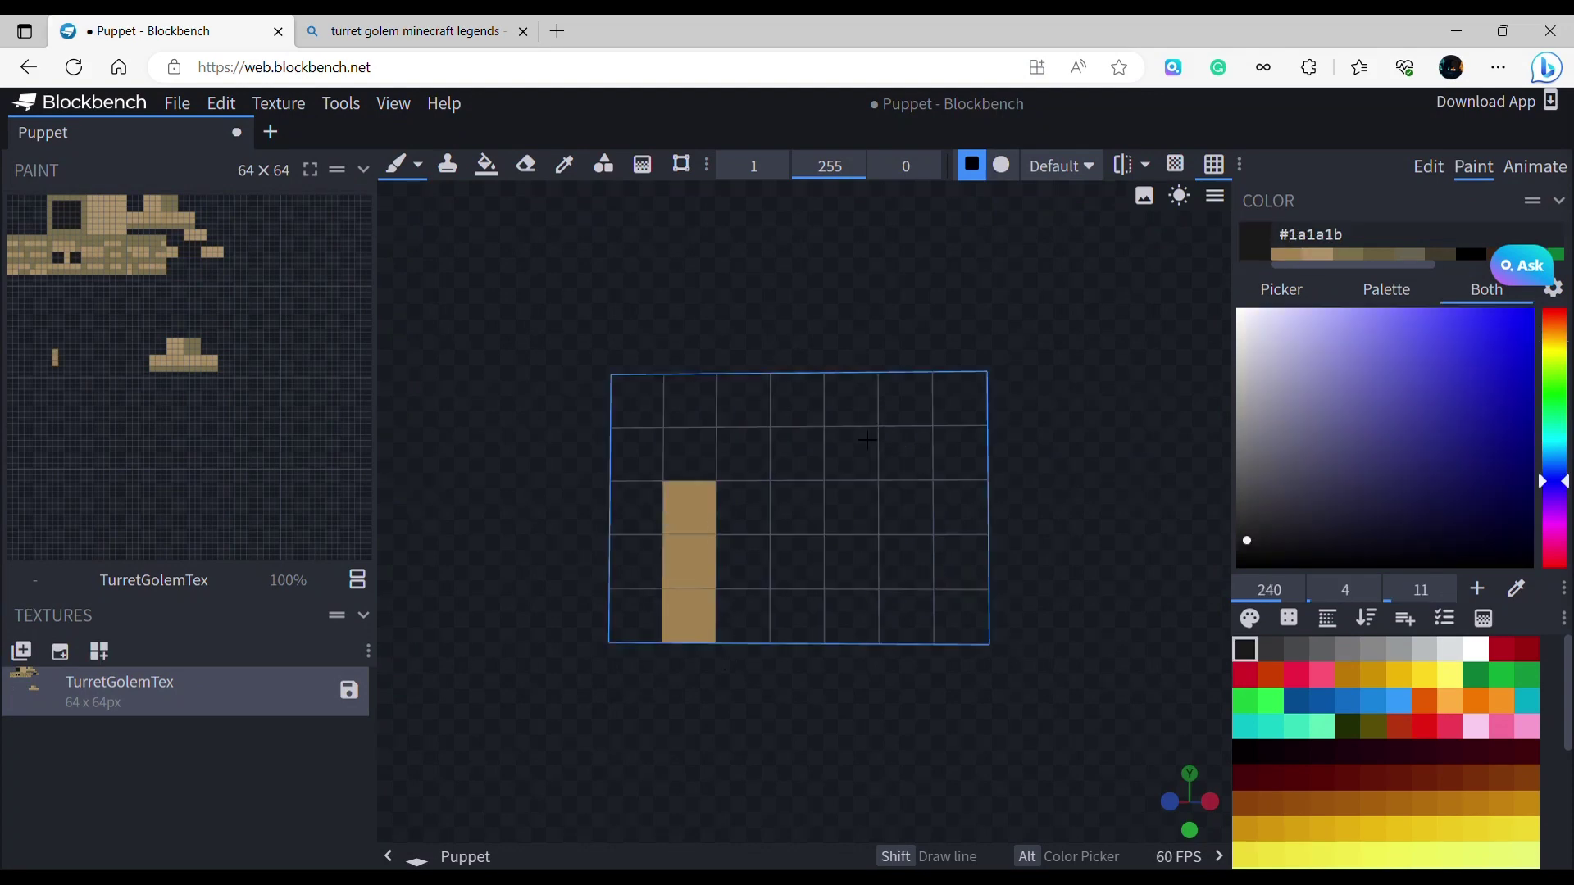
click(387, 22)
click(222, 22)
drag(755, 477, 712, 486)
scroll(712, 486, down, 1)
scroll(709, 485, up, 2)
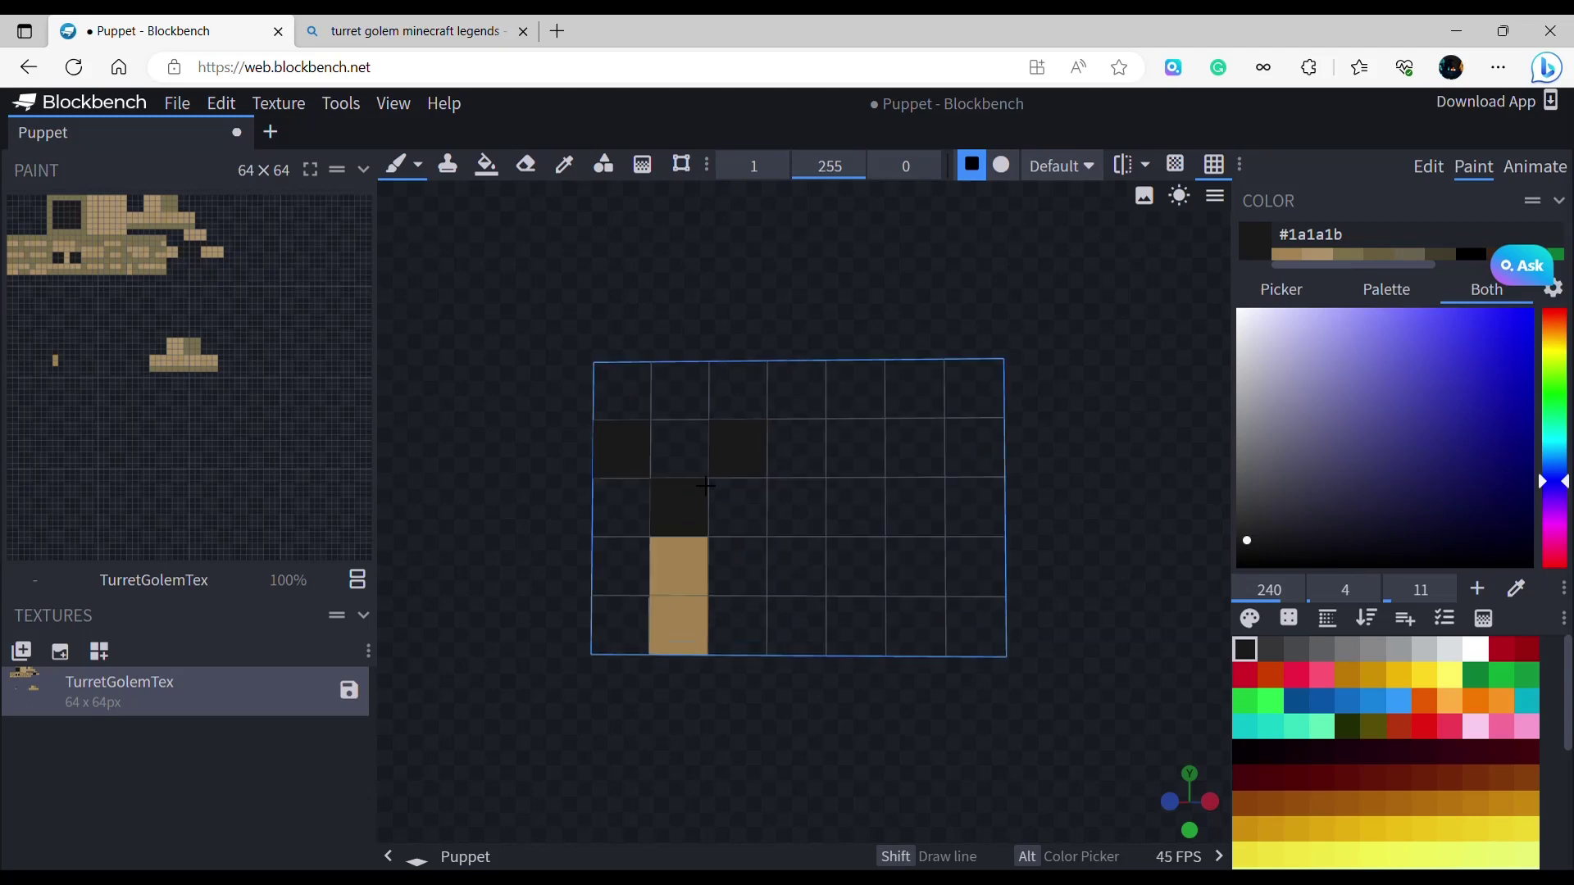
drag(703, 470, 751, 406)
right_drag(984, 694, 887, 627)
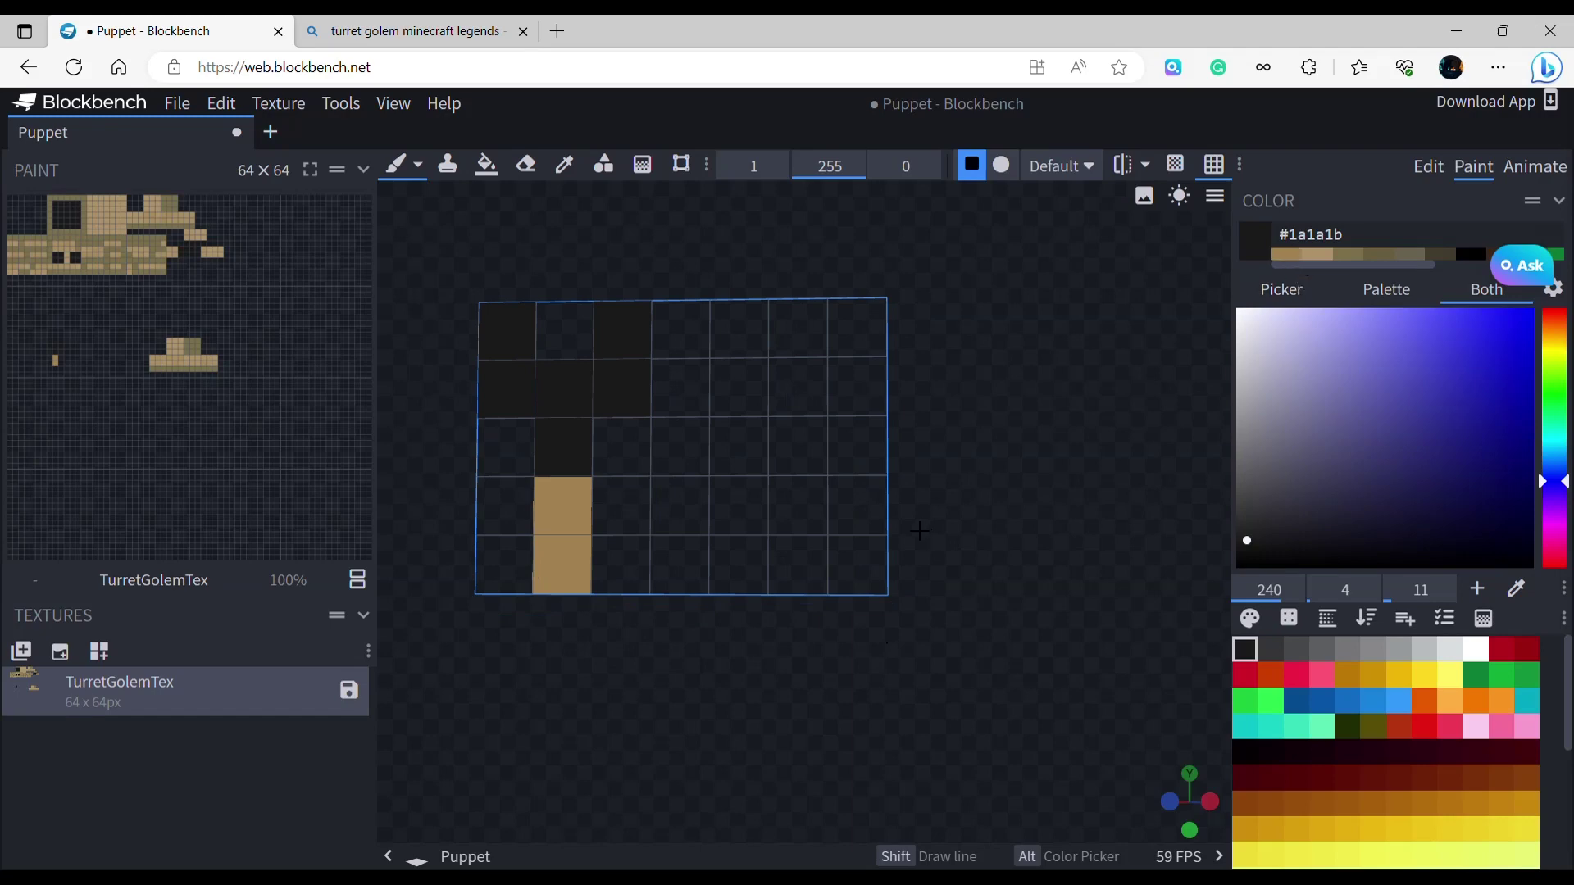
Paint a second arrow on the same plane with a one-pixel #a28351 shaft and forked #1a1a1b fletching.
click(1287, 256)
click(824, 541)
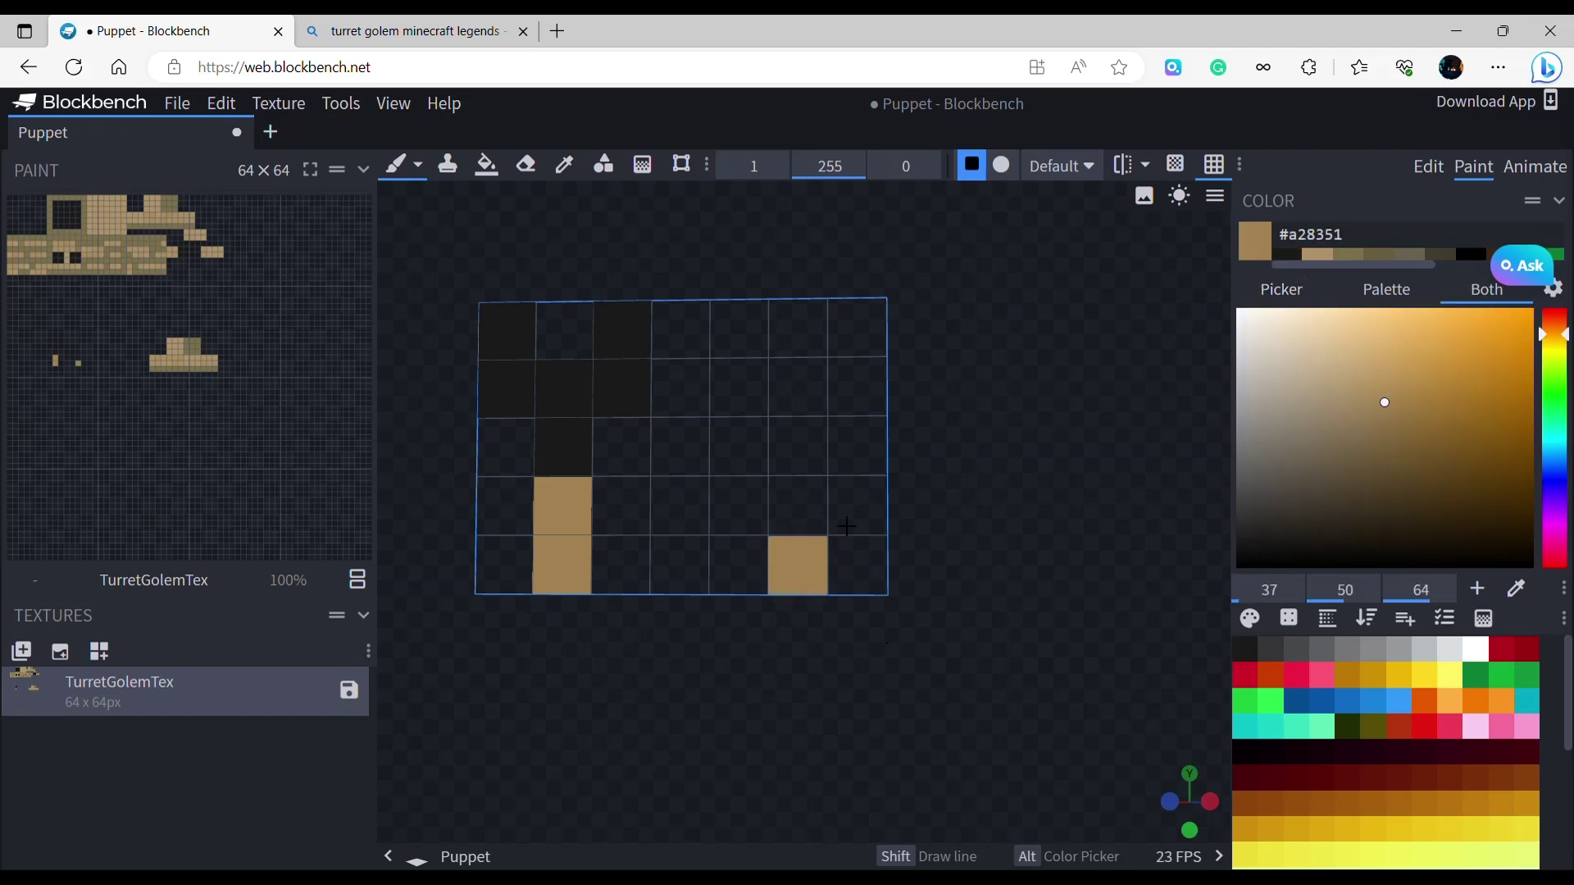
click(1286, 255)
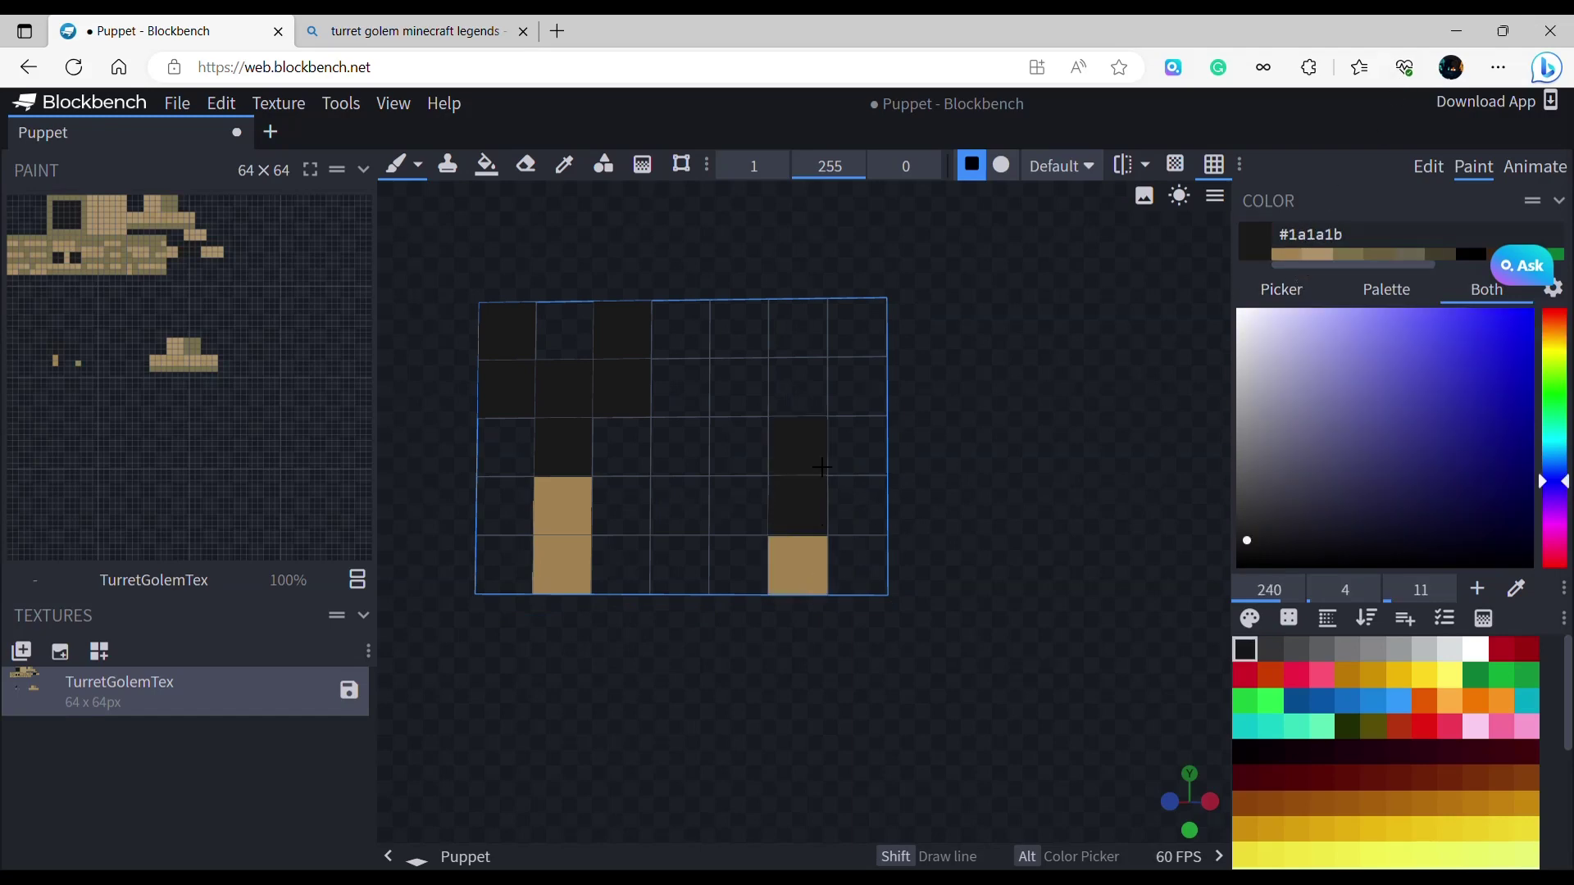
drag(738, 398, 778, 407)
key(ctrl+z)
scroll(874, 494, down, 2)
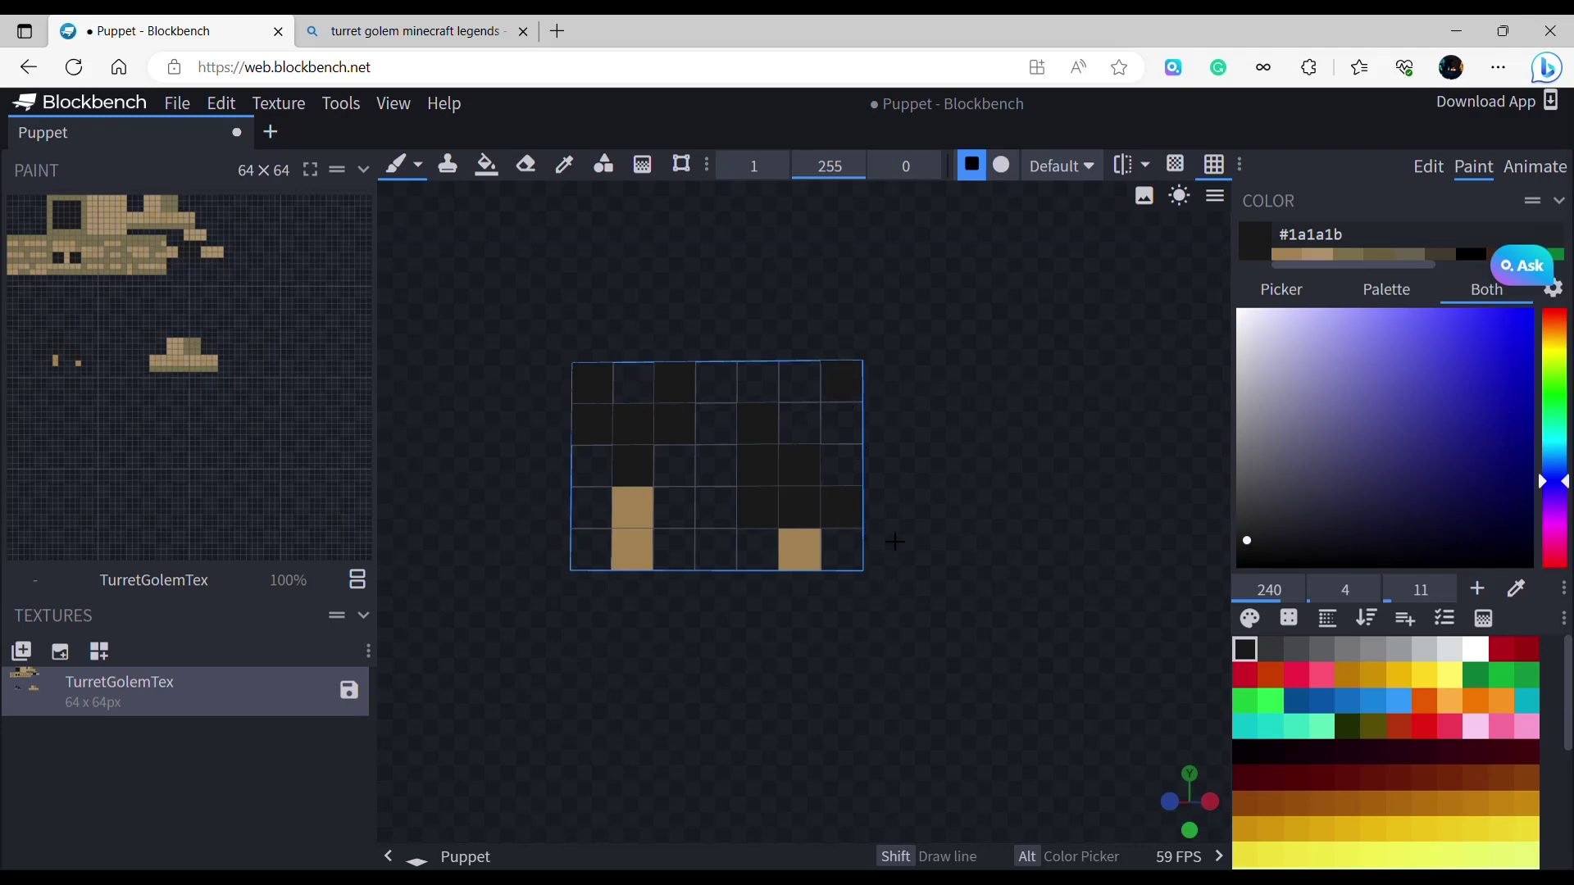
Hide the painted plane, show the 8-pixel-high plane instead, and return to painting facing it.
drag(865, 497, 1060, 598)
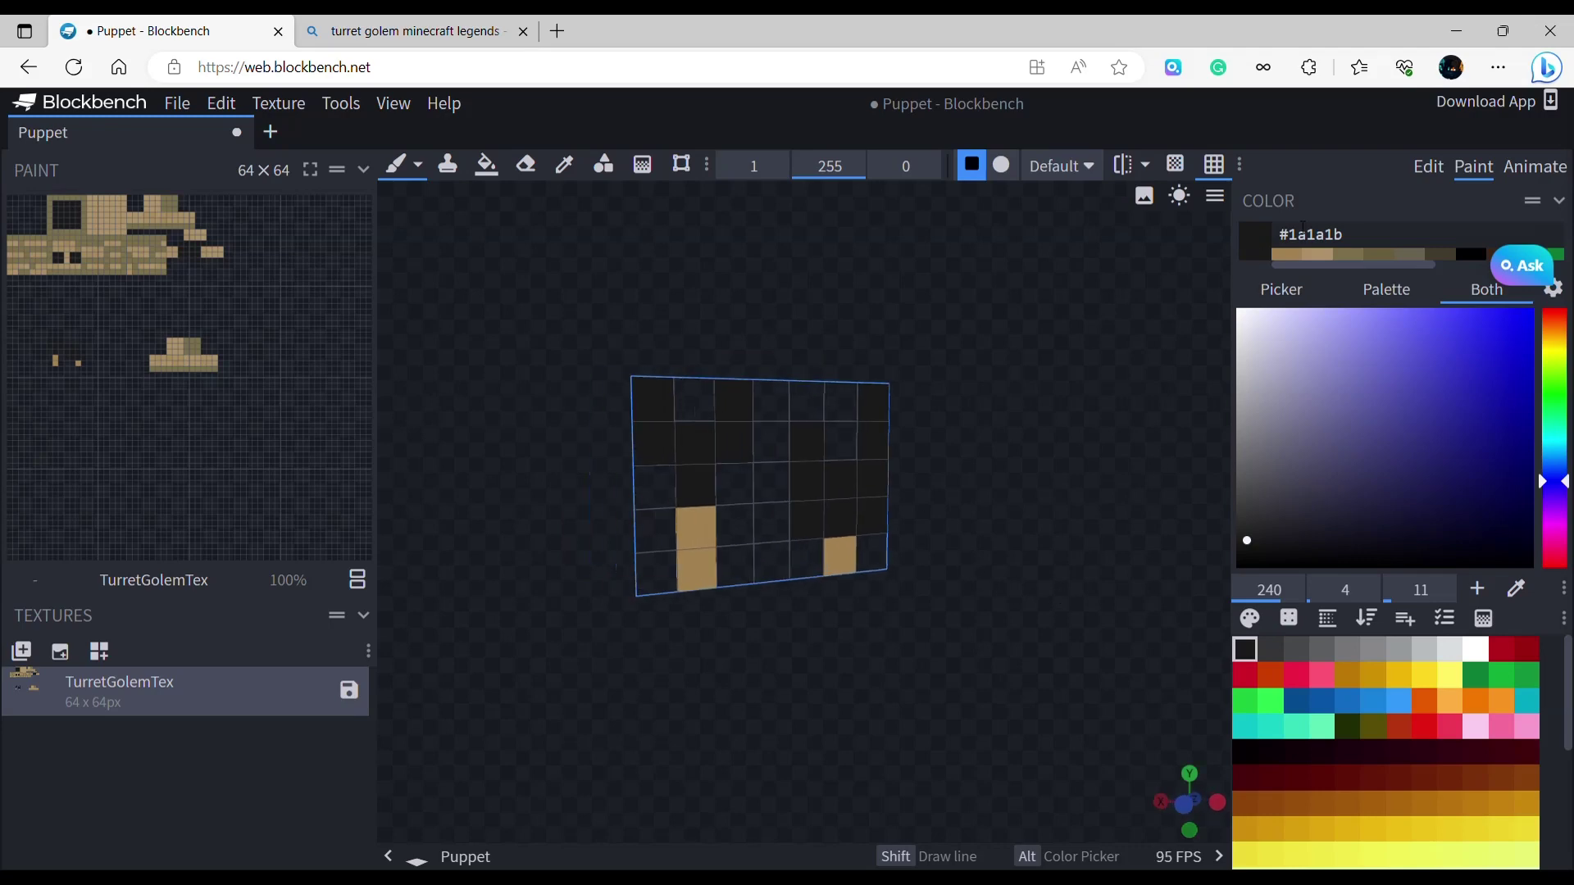
click(1429, 168)
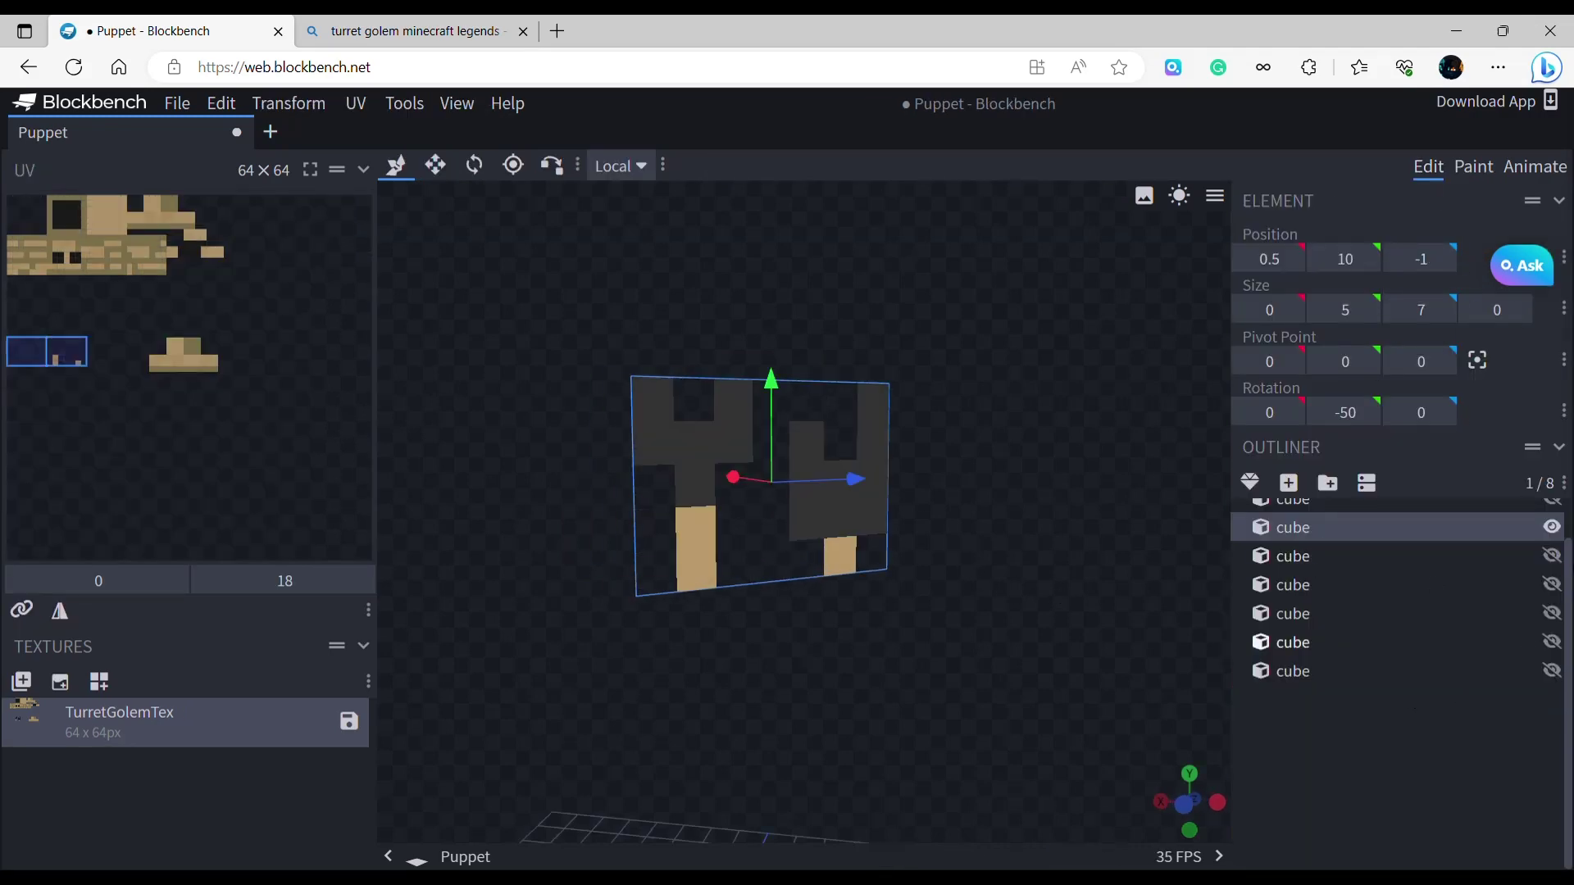
click(1552, 527)
click(1473, 168)
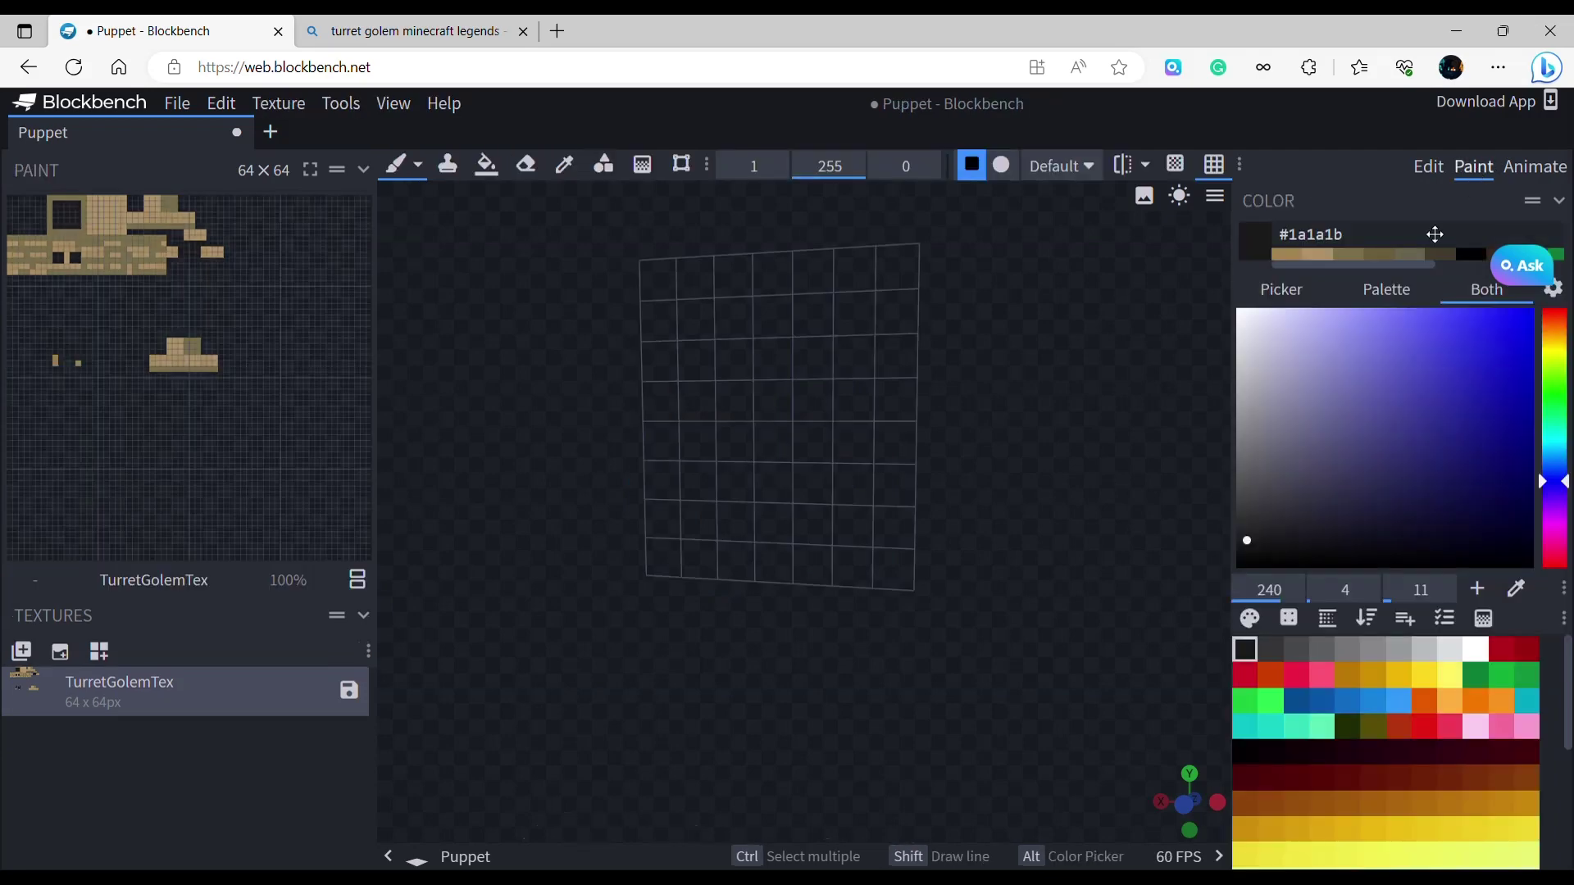
drag(982, 566, 1008, 558)
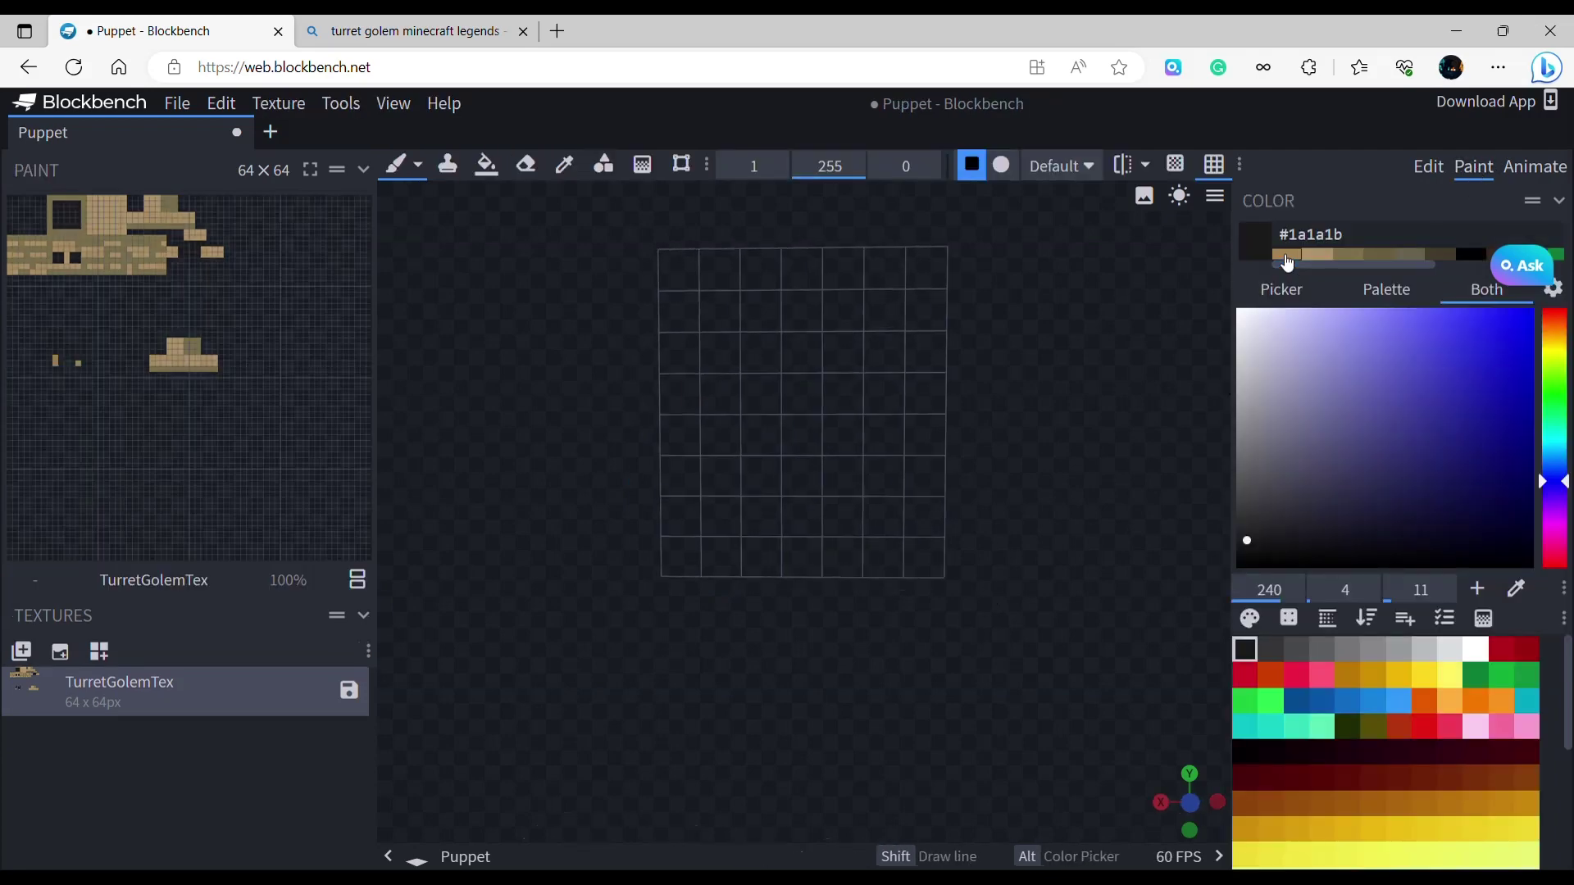
Paint two #a28351 arrow shafts up from the plane's bottom edge, six pixels tall and four pixels tall.
click(1289, 255)
drag(727, 381, 723, 567)
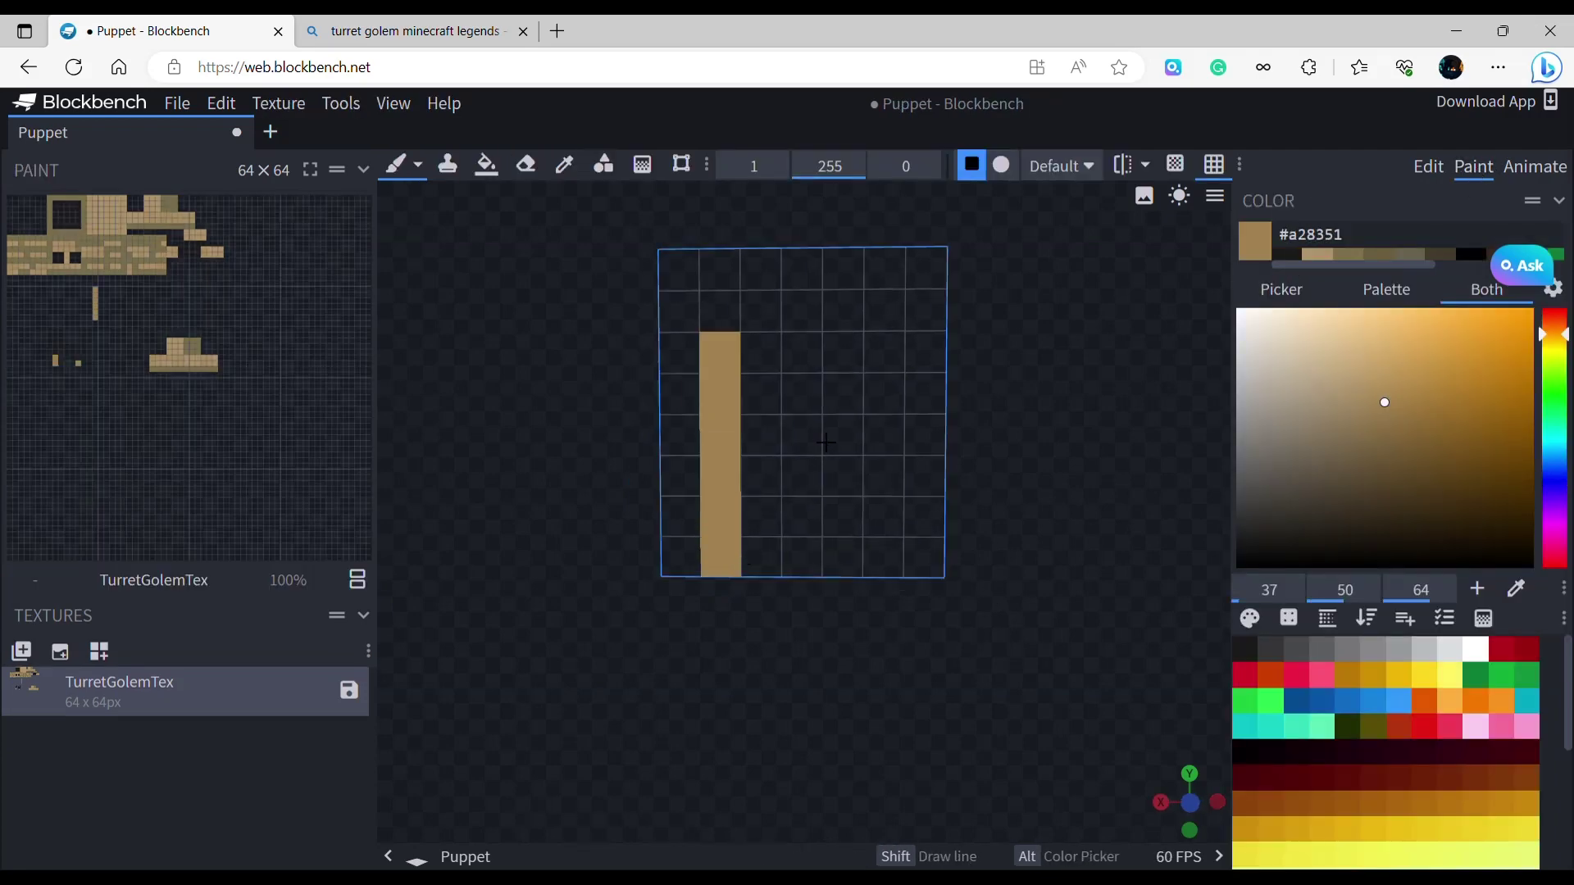
drag(898, 439, 897, 572)
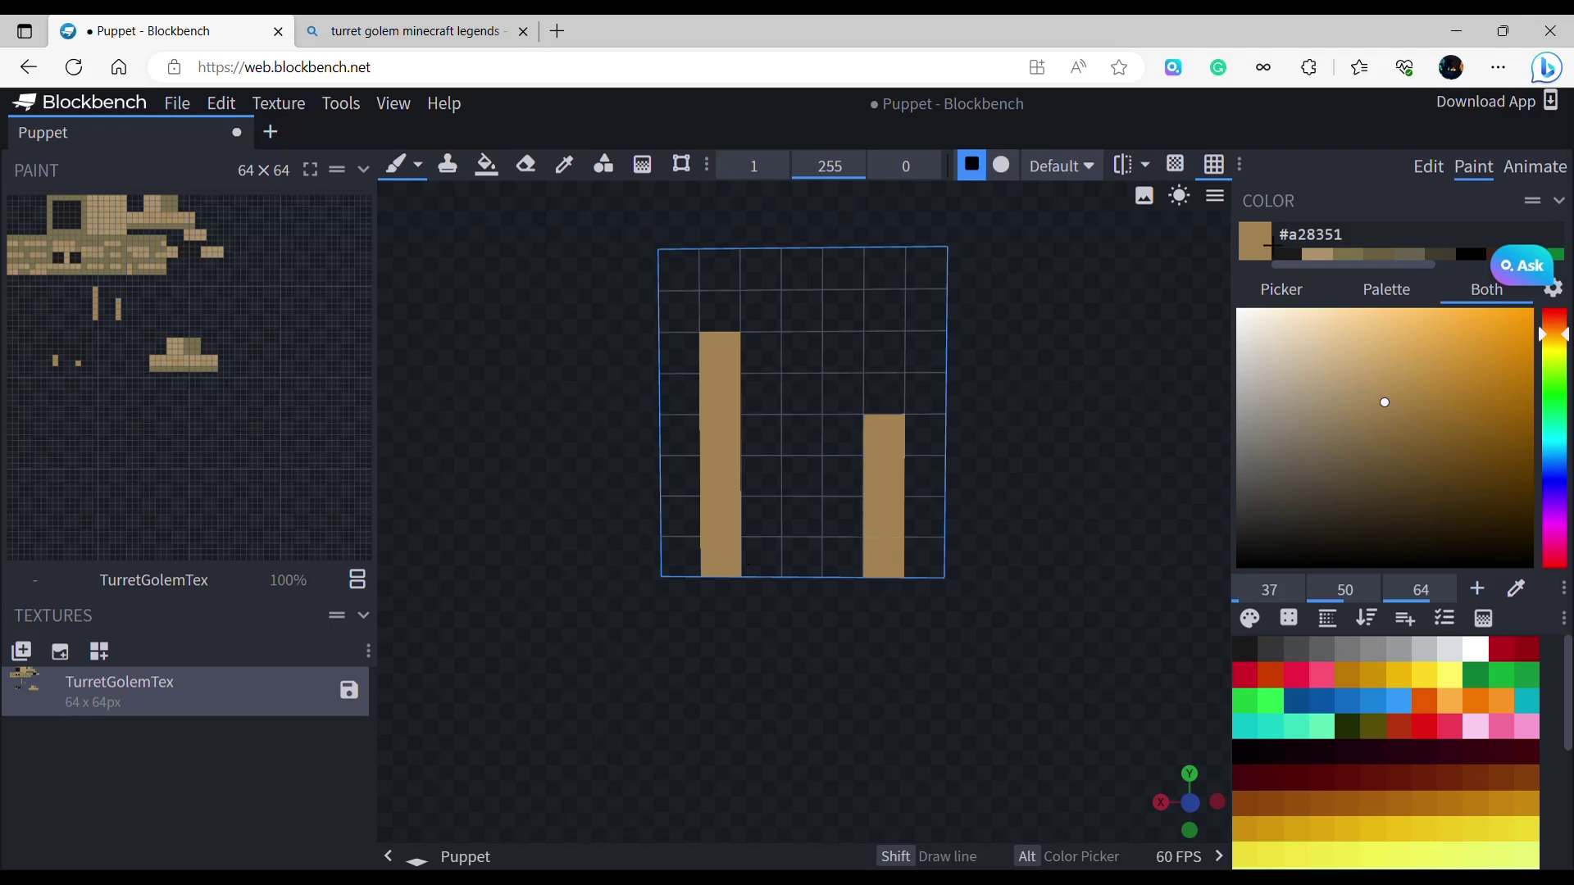
Paint forked #1a1a1b fletching over the tops of both arrow shafts on the 8-pixel-high plane.
click(1282, 255)
drag(853, 443, 853, 341)
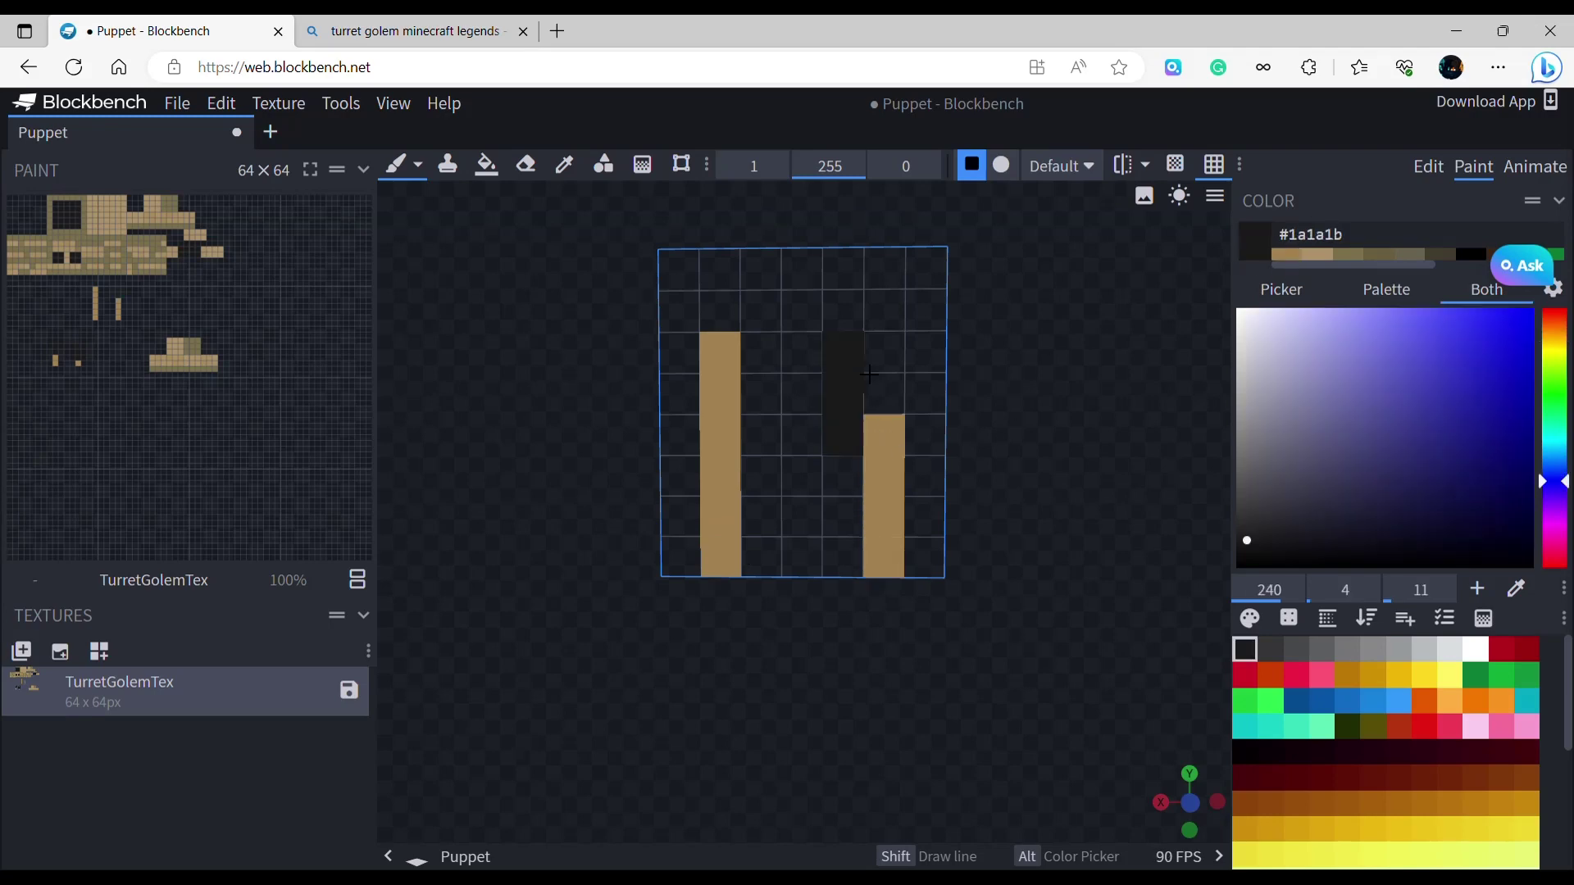
drag(893, 419, 901, 454)
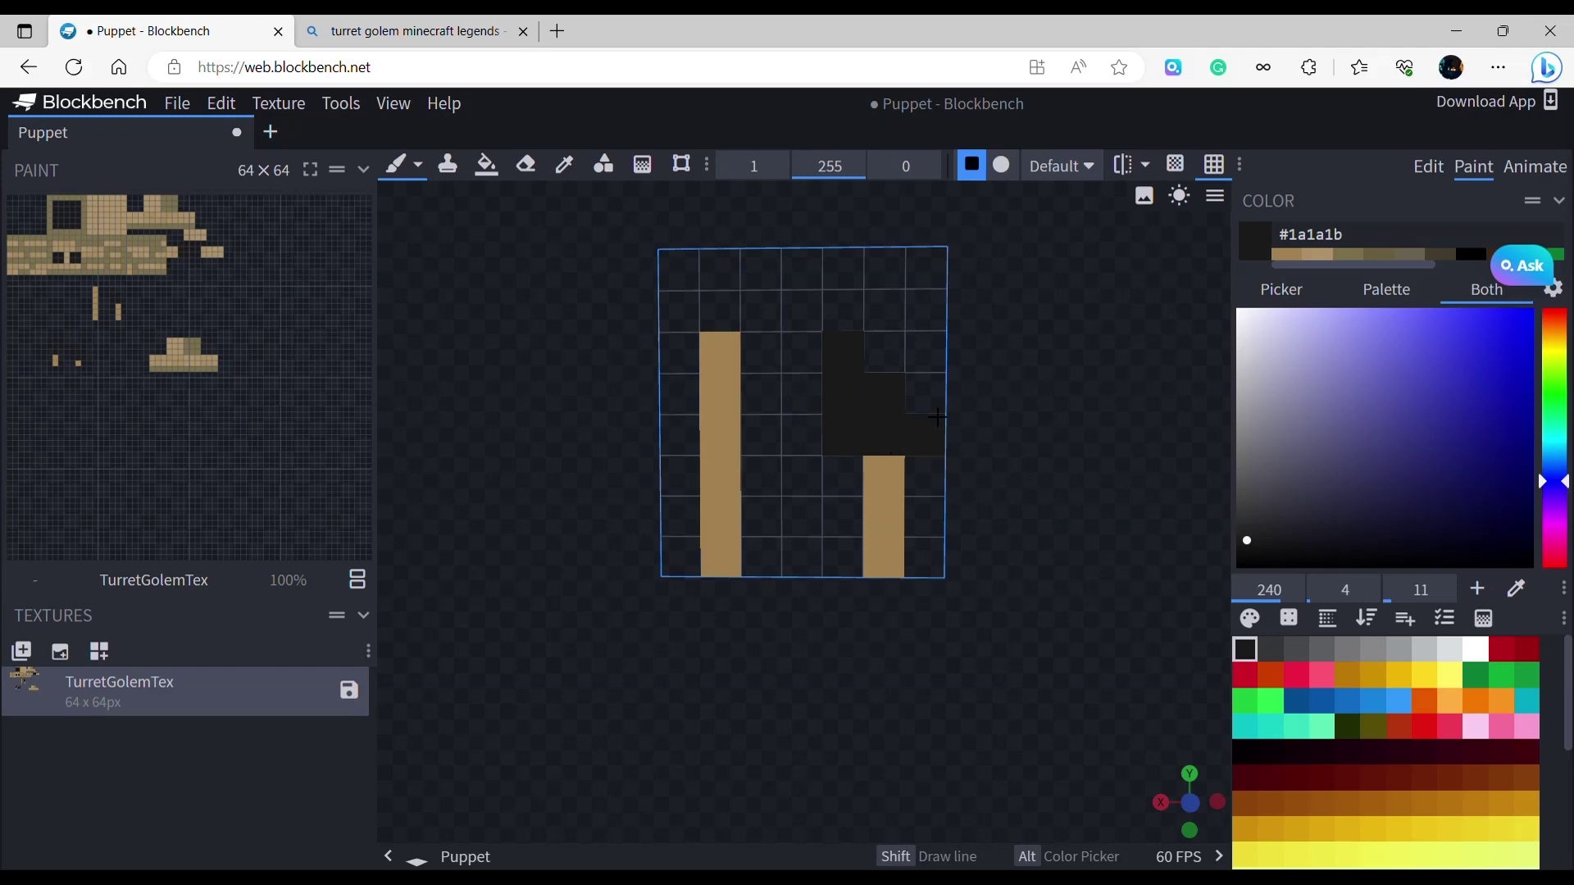
drag(681, 311, 681, 364)
drag(761, 312, 765, 369)
click(738, 398)
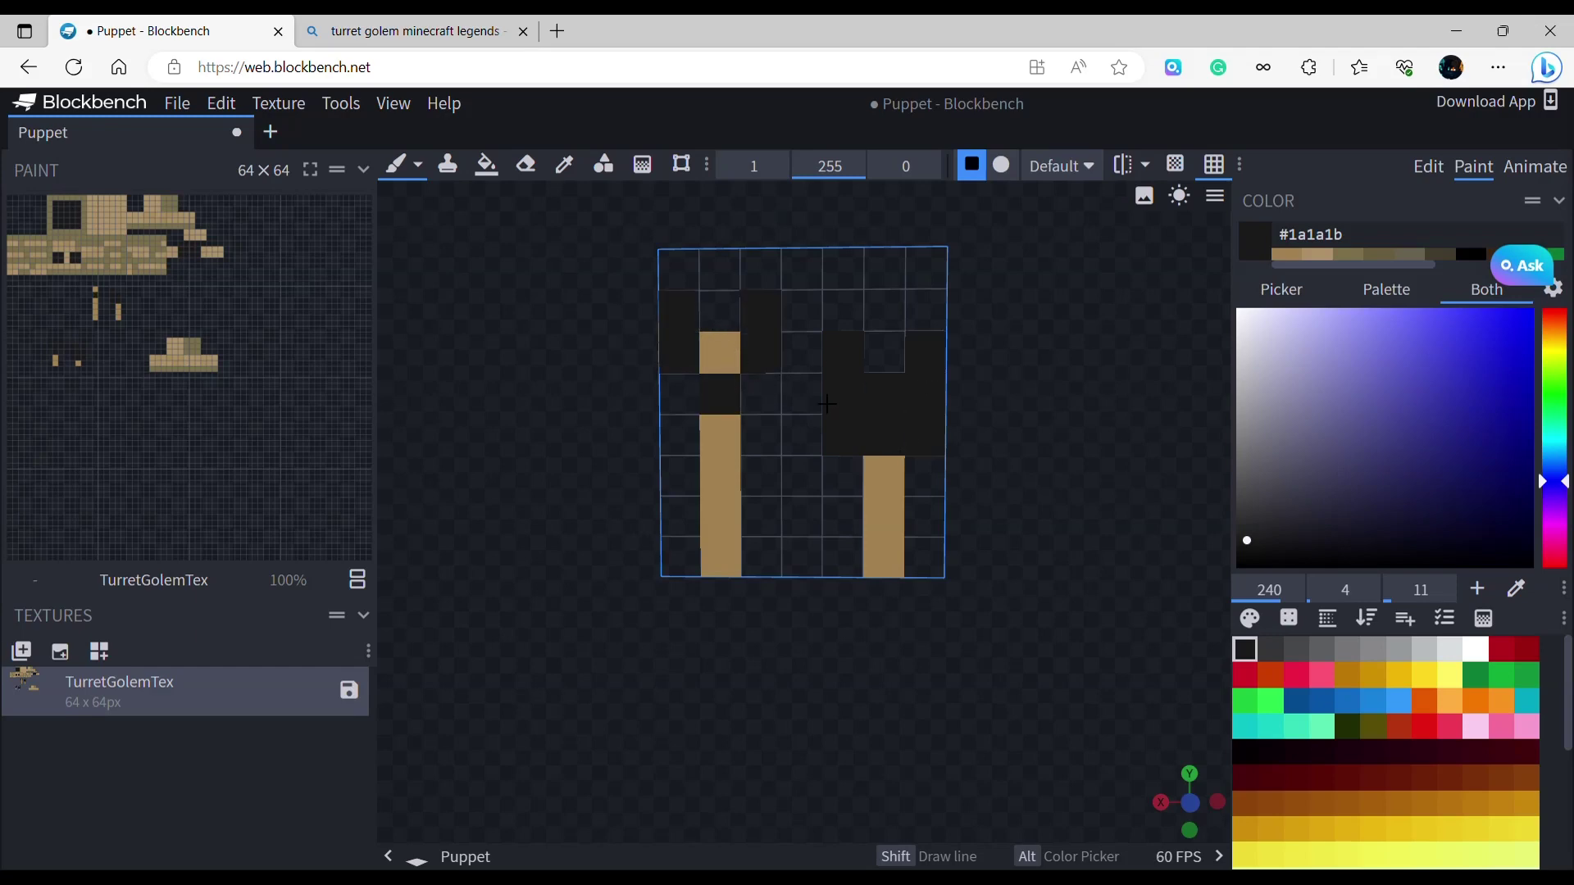
click(728, 365)
Hide the finished 8-pixel-high plane, show the 11-pixel-high plane, and return to painting facing it.
mouse_move(1117, 571)
mouse_down()
mouse_move(1011, 590)
mouse_move(1093, 589)
mouse_move(1018, 512)
mouse_move(853, 521)
mouse_move(902, 516)
mouse_up()
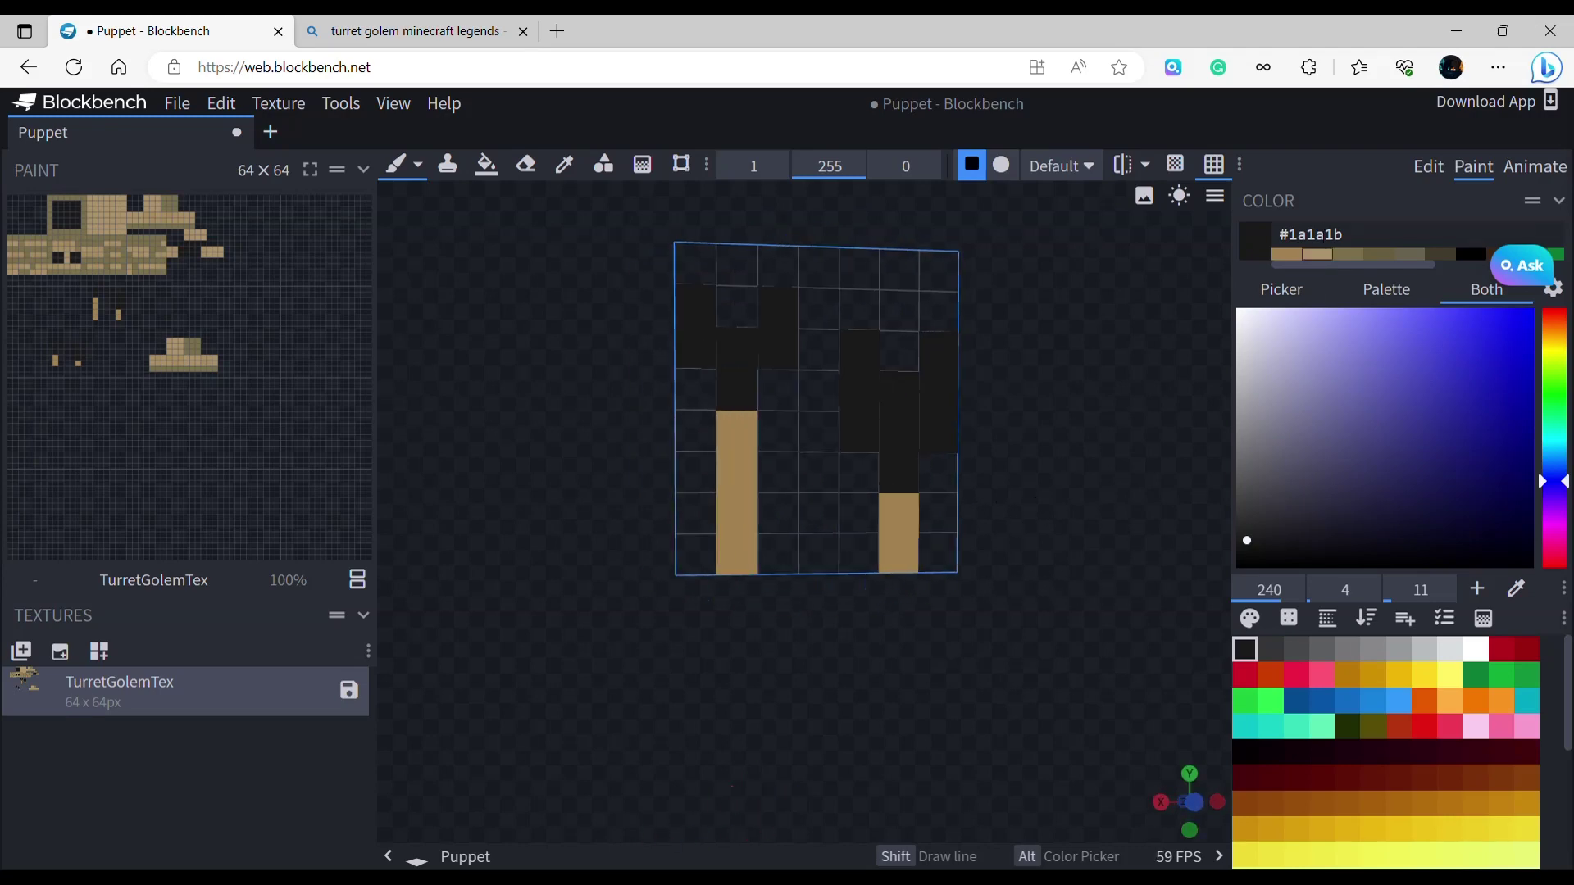
click(1433, 174)
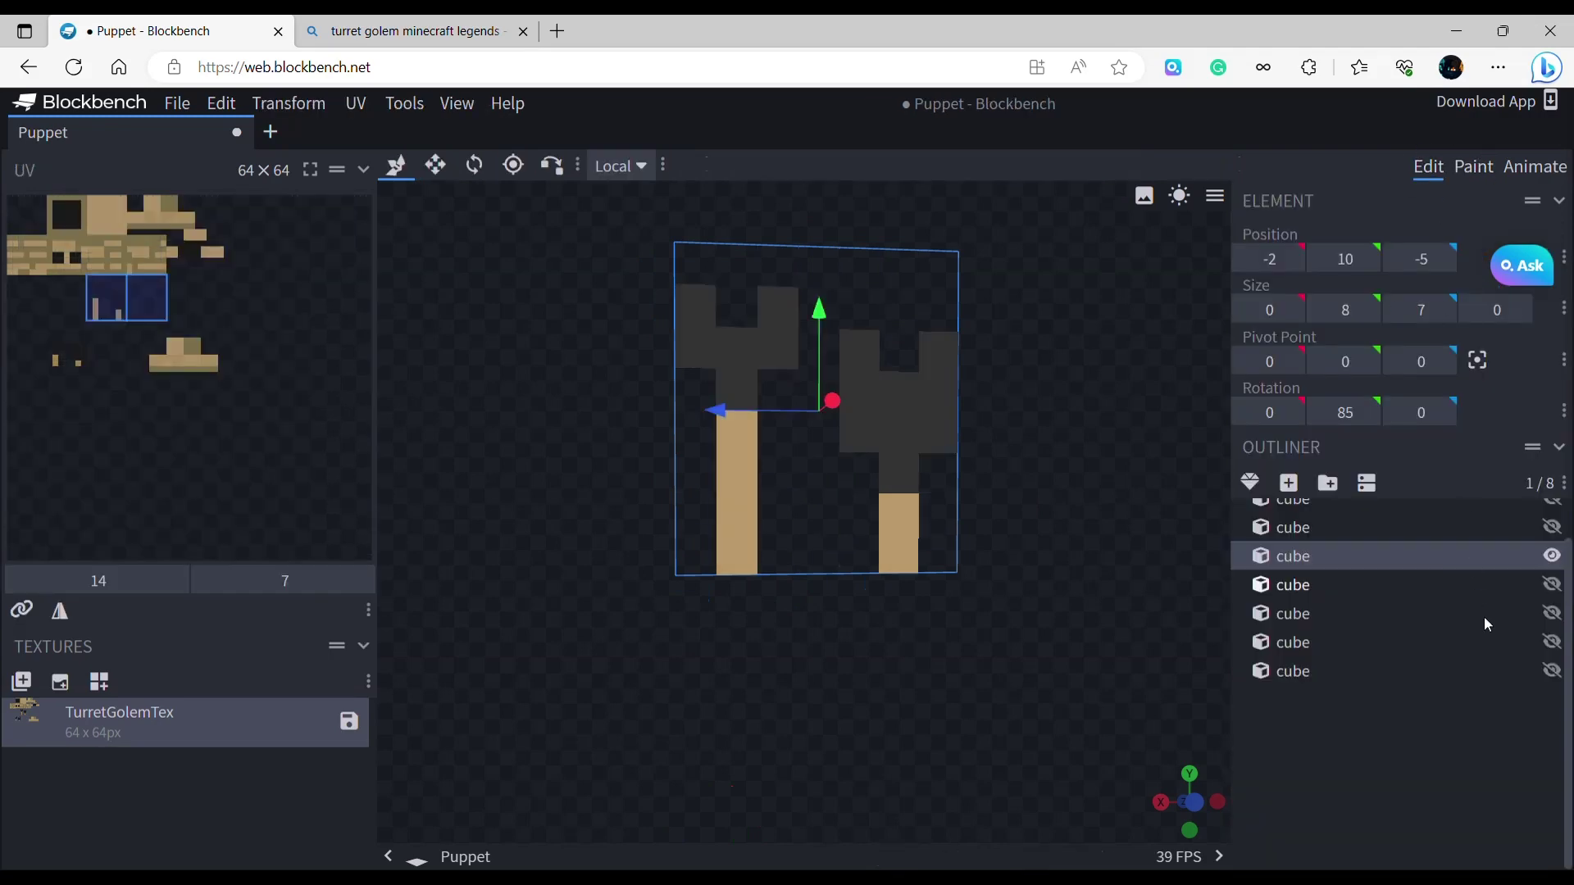
click(1553, 556)
click(1474, 170)
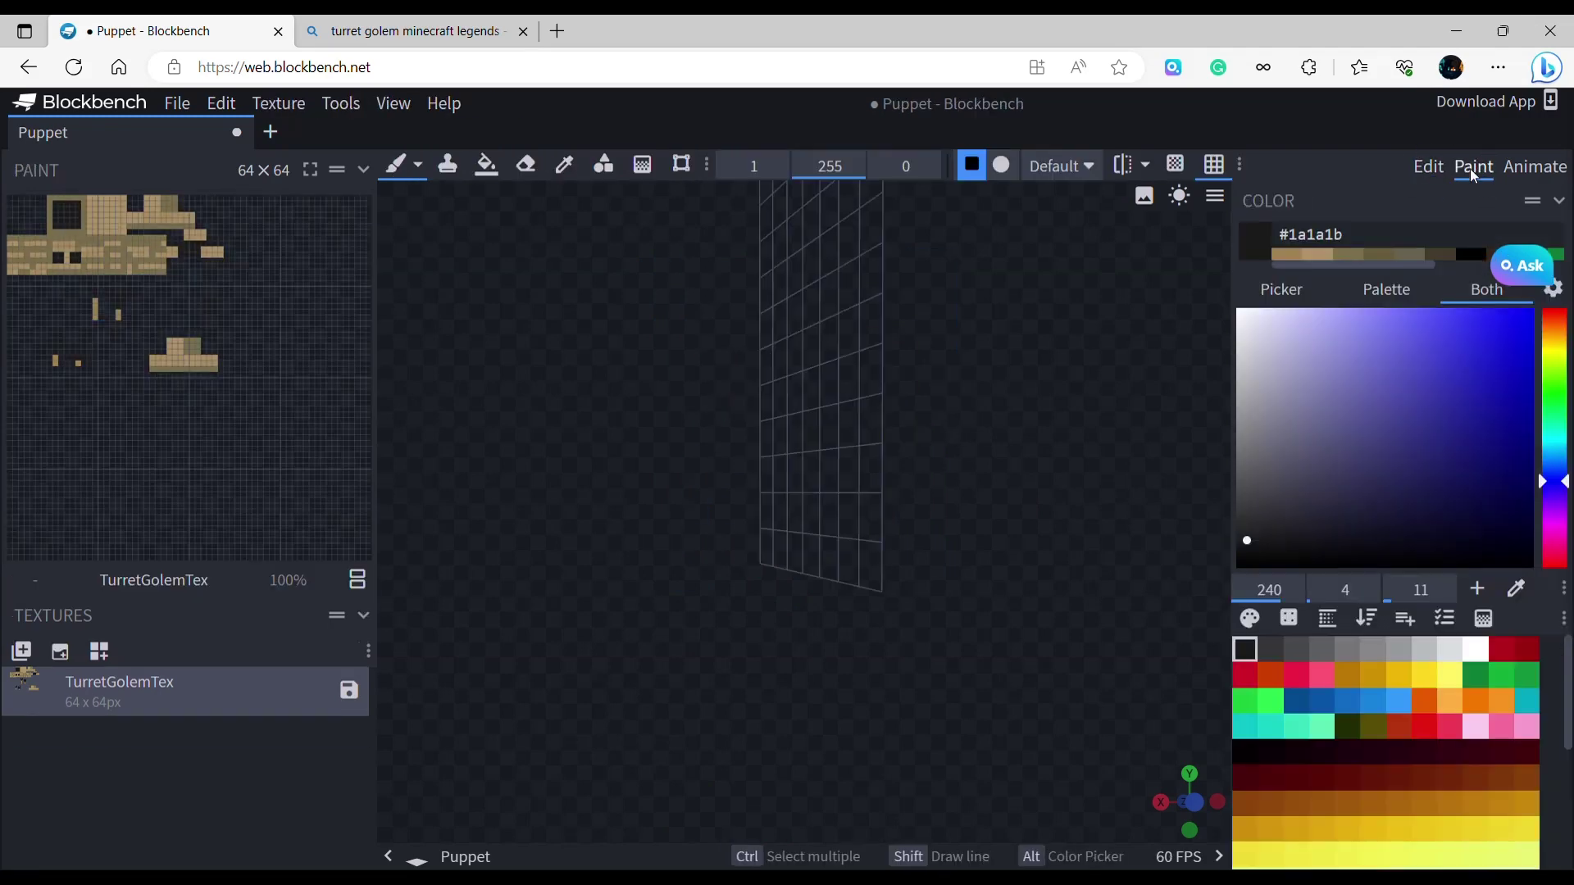
drag(1023, 553, 1193, 559)
scroll(1193, 559, down, 3)
right_drag(1158, 551, 1087, 590)
scroll(1088, 590, up, 4)
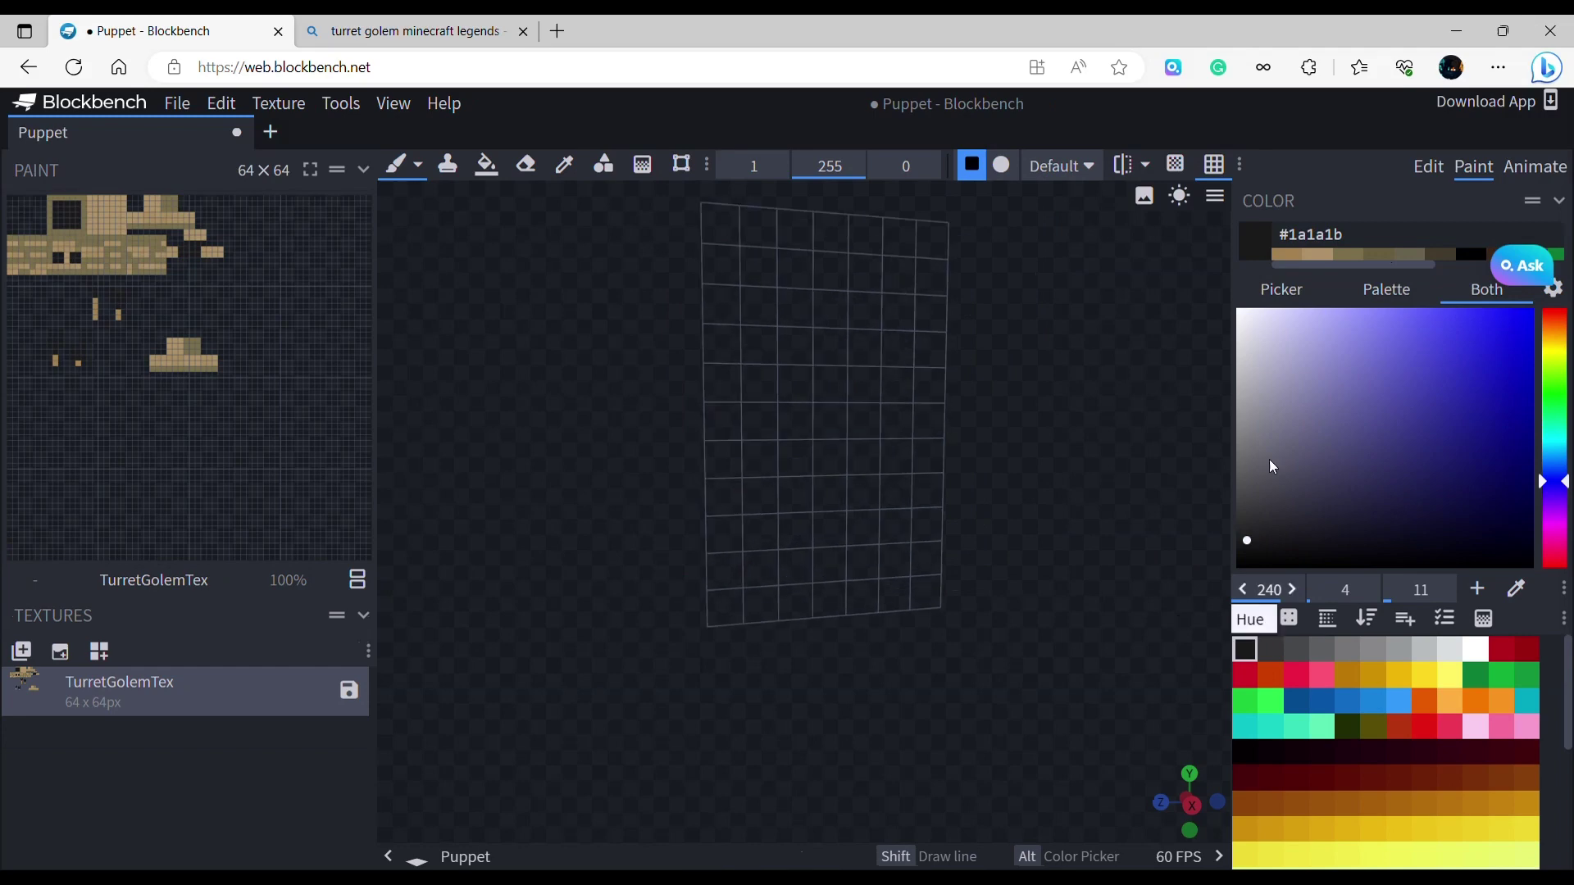
Paint two #a28351 arrow shafts on the tallest plane, eight pixels and five pixels tall from its bottom edge.
click(1286, 257)
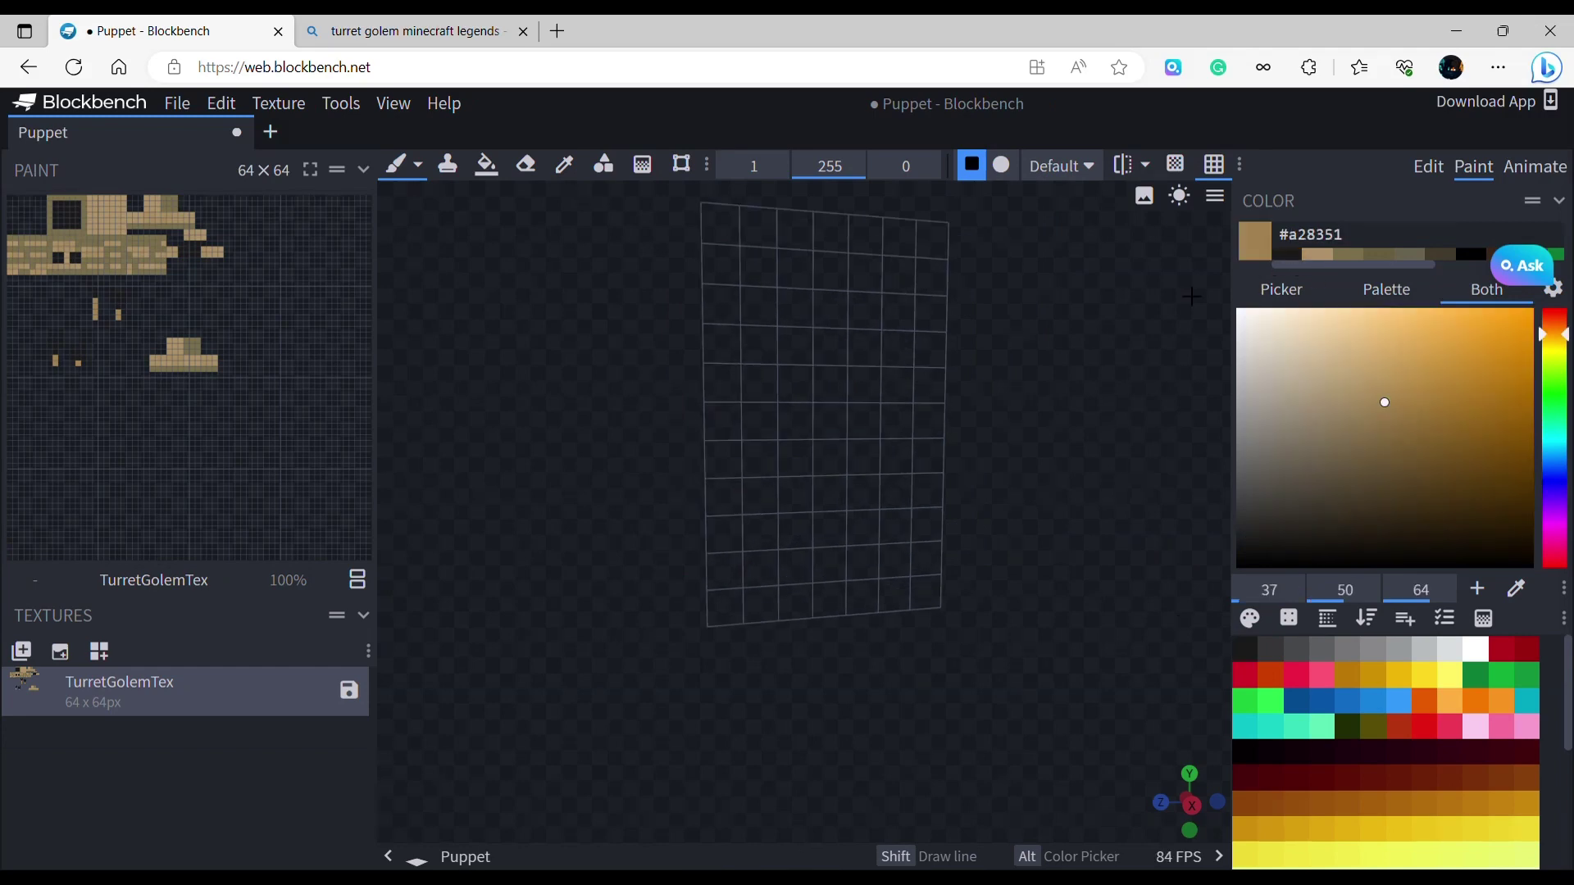
drag(759, 341, 767, 617)
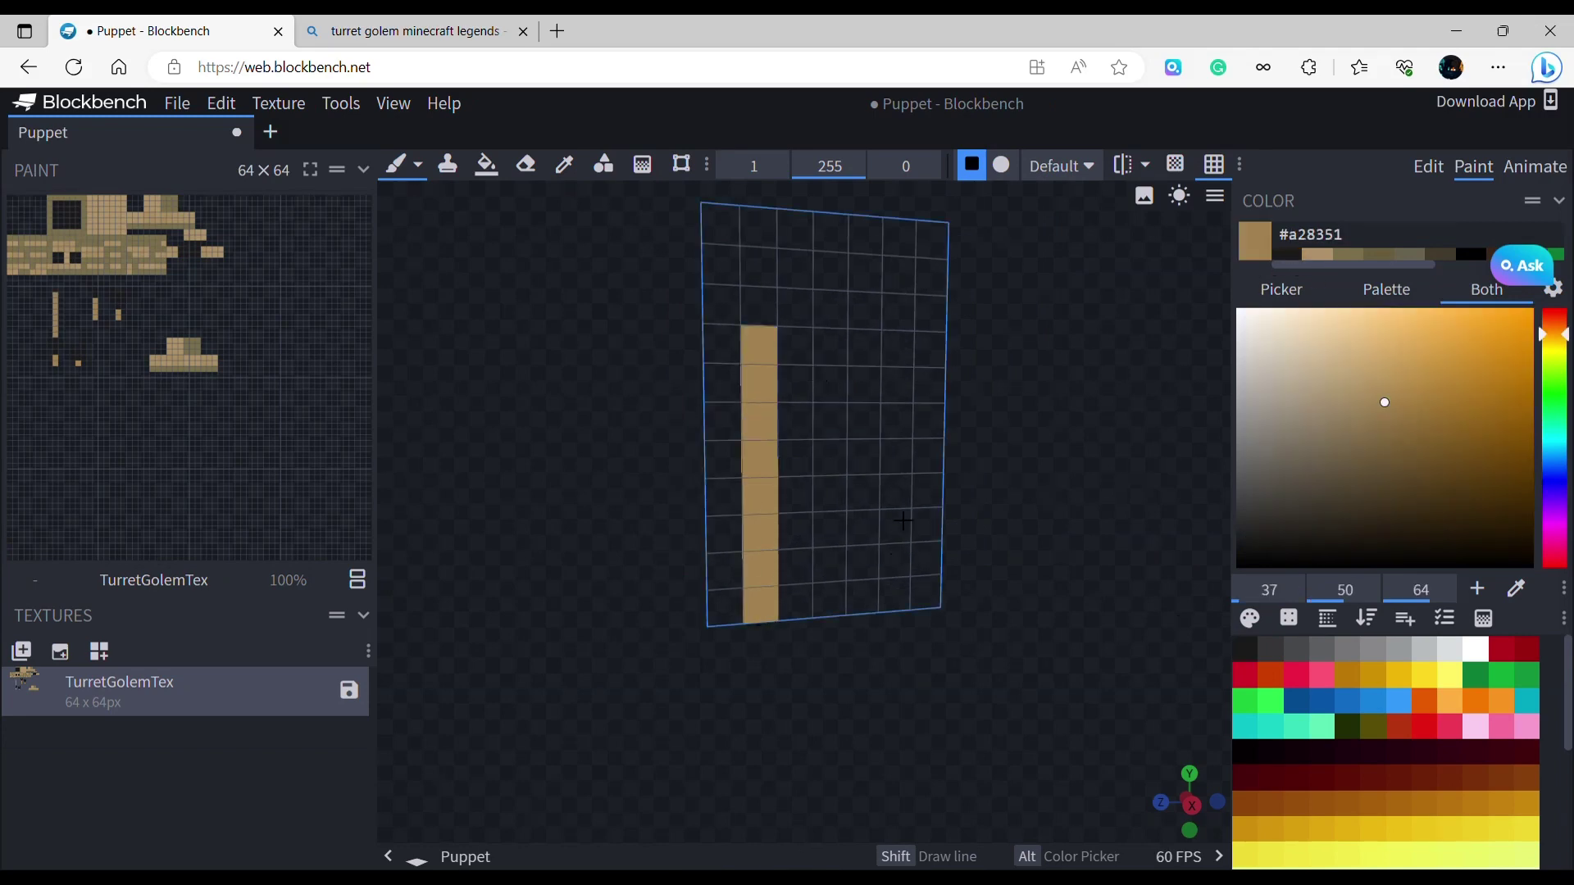
drag(897, 443, 903, 622)
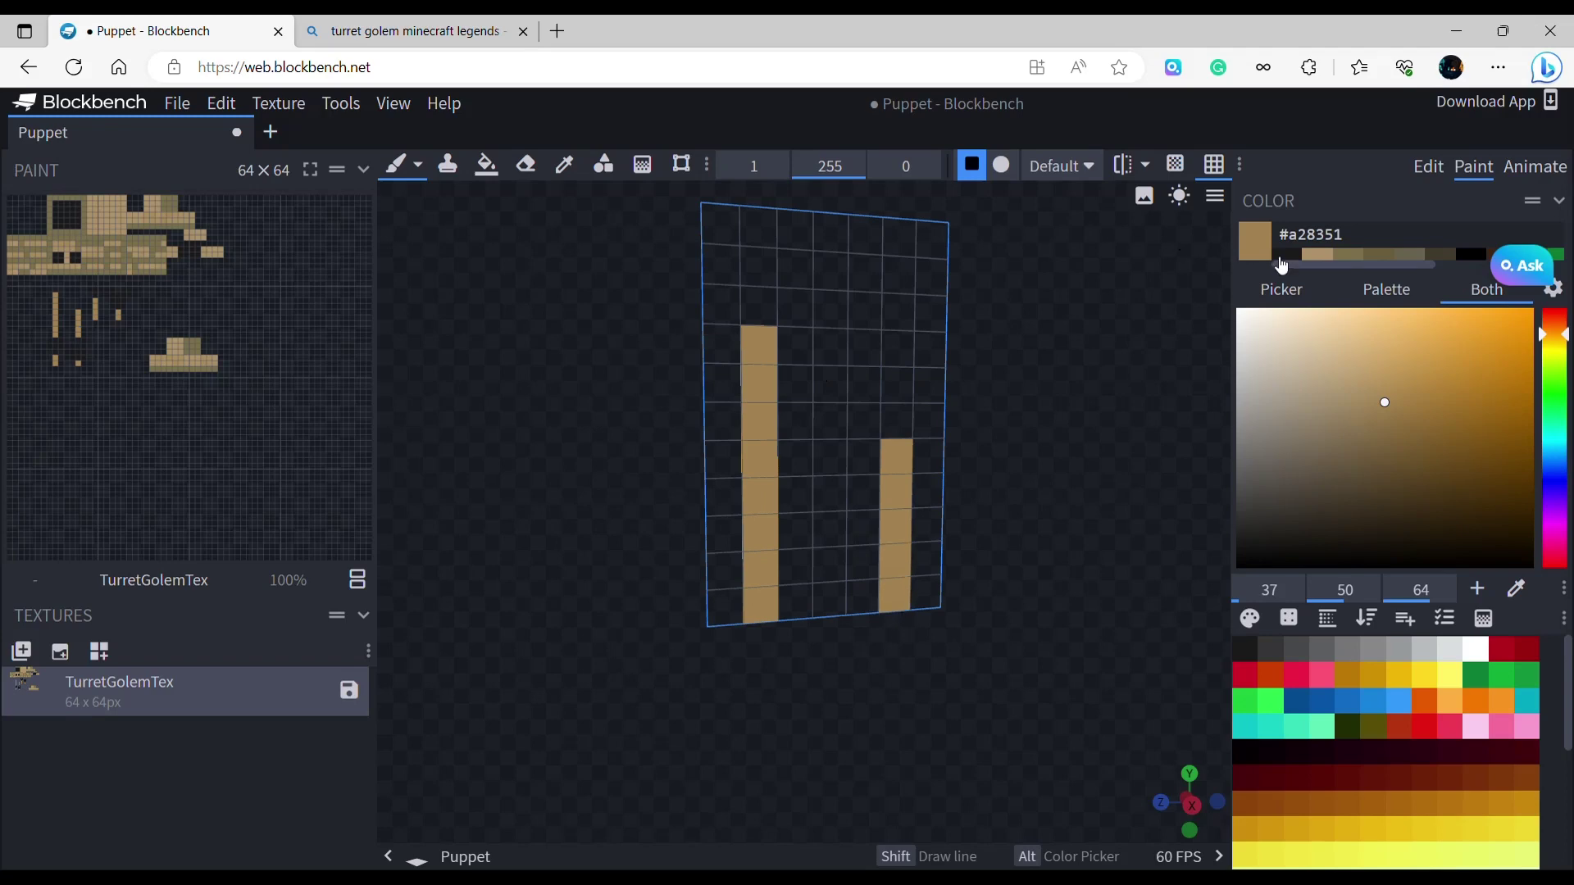
Paint #1a1a1b fletching over the tops of both arrow shafts on the tallest plane.
click(1287, 256)
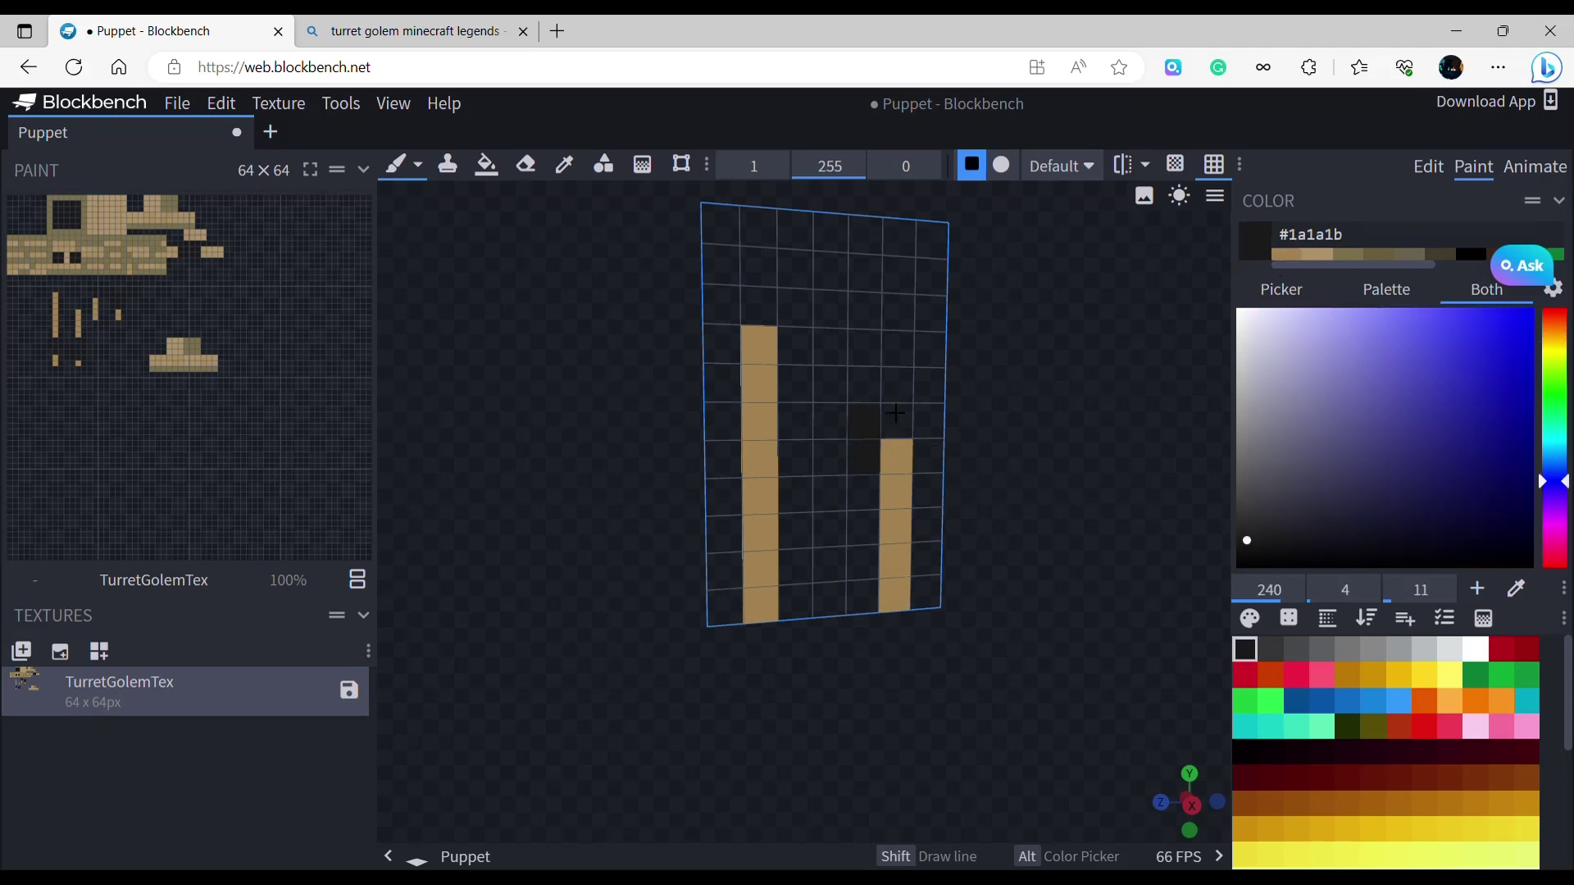
click(911, 452)
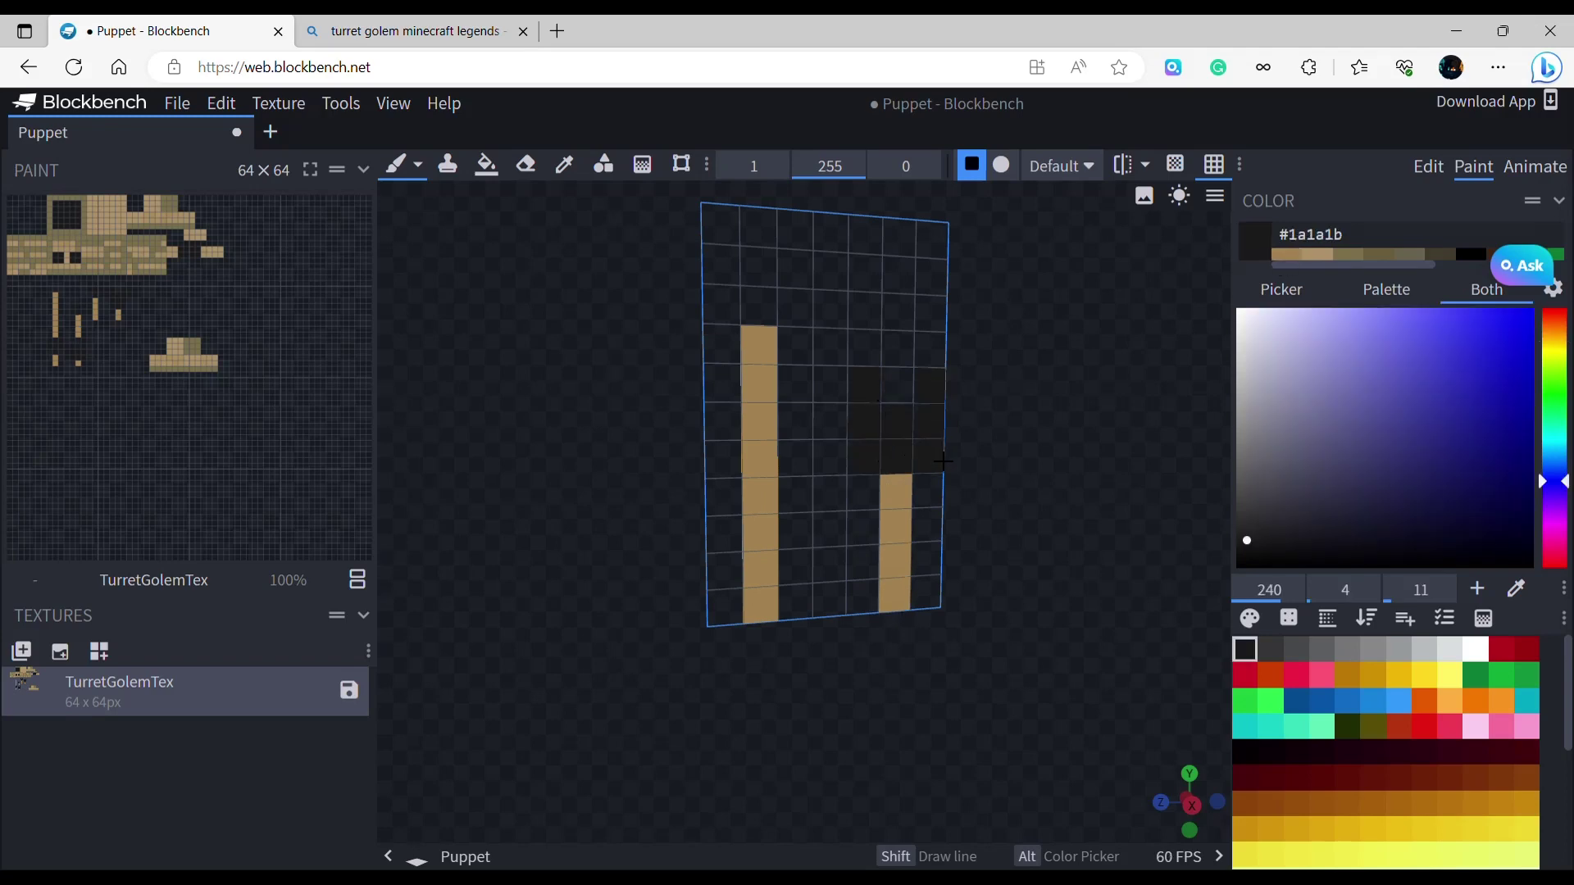
click(917, 494)
click(736, 280)
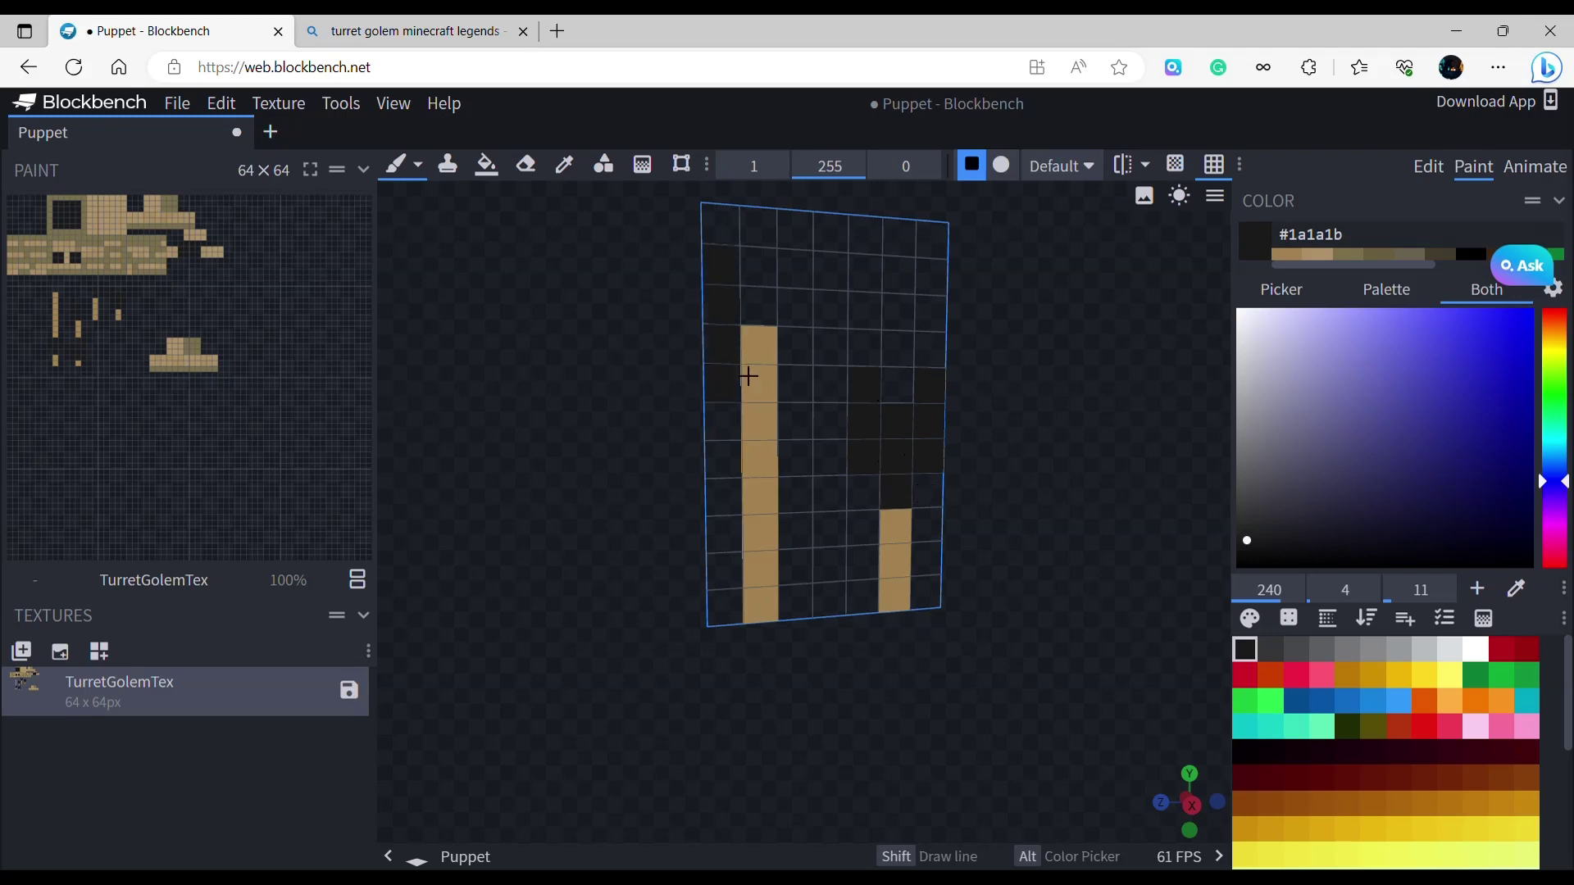
click(766, 344)
click(769, 382)
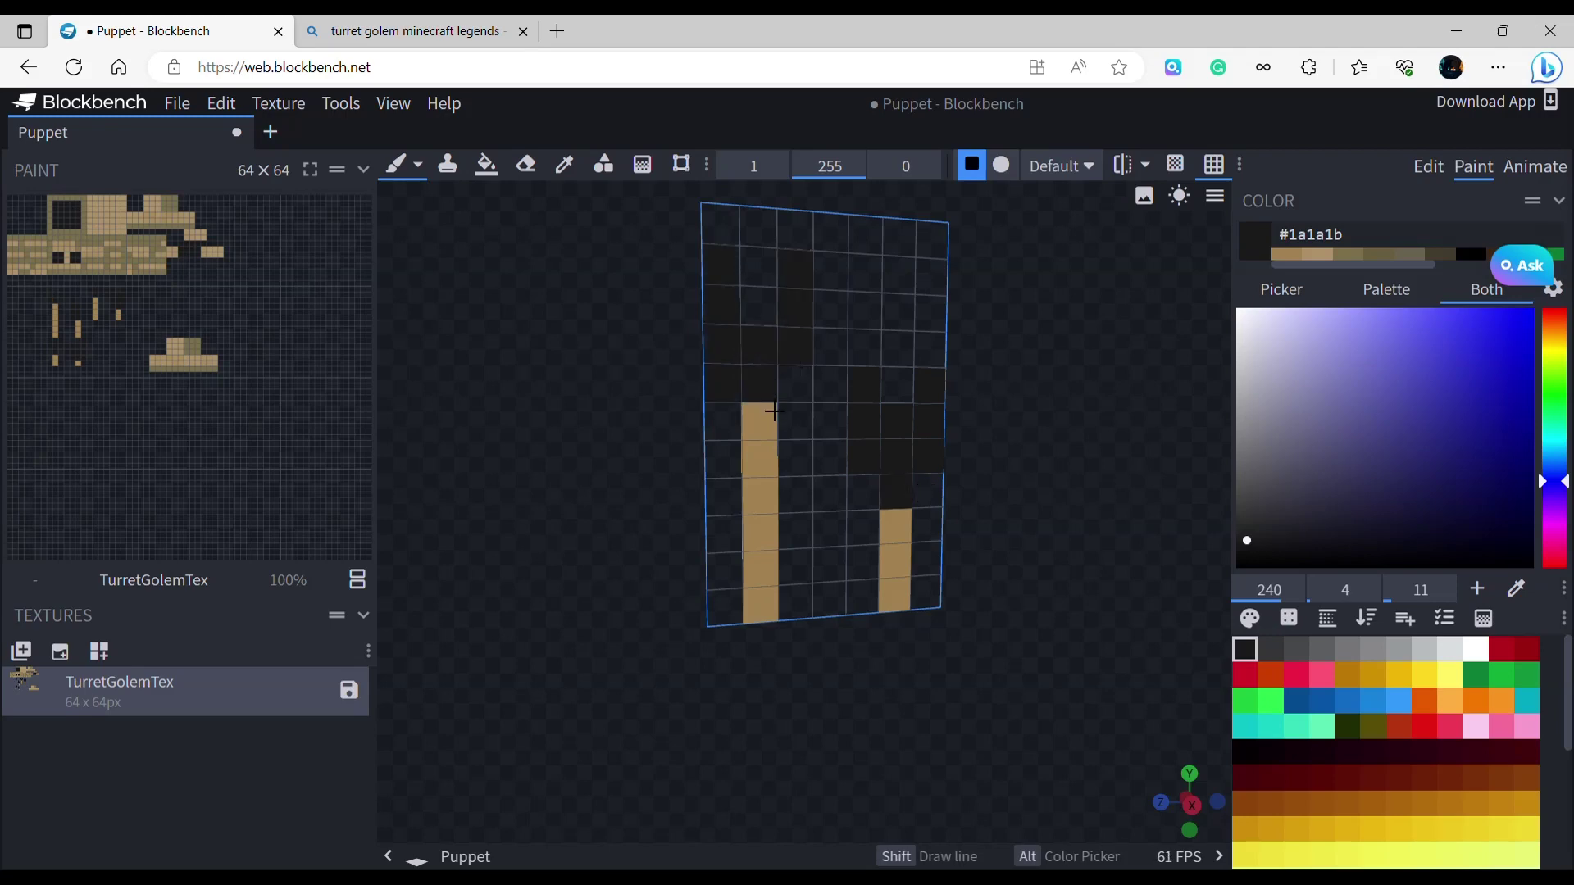
Hide the finished tallest plane, show only the 6-pixel-high plane, and return to painting.
click(774, 435)
drag(1017, 534, 1013, 413)
click(1428, 167)
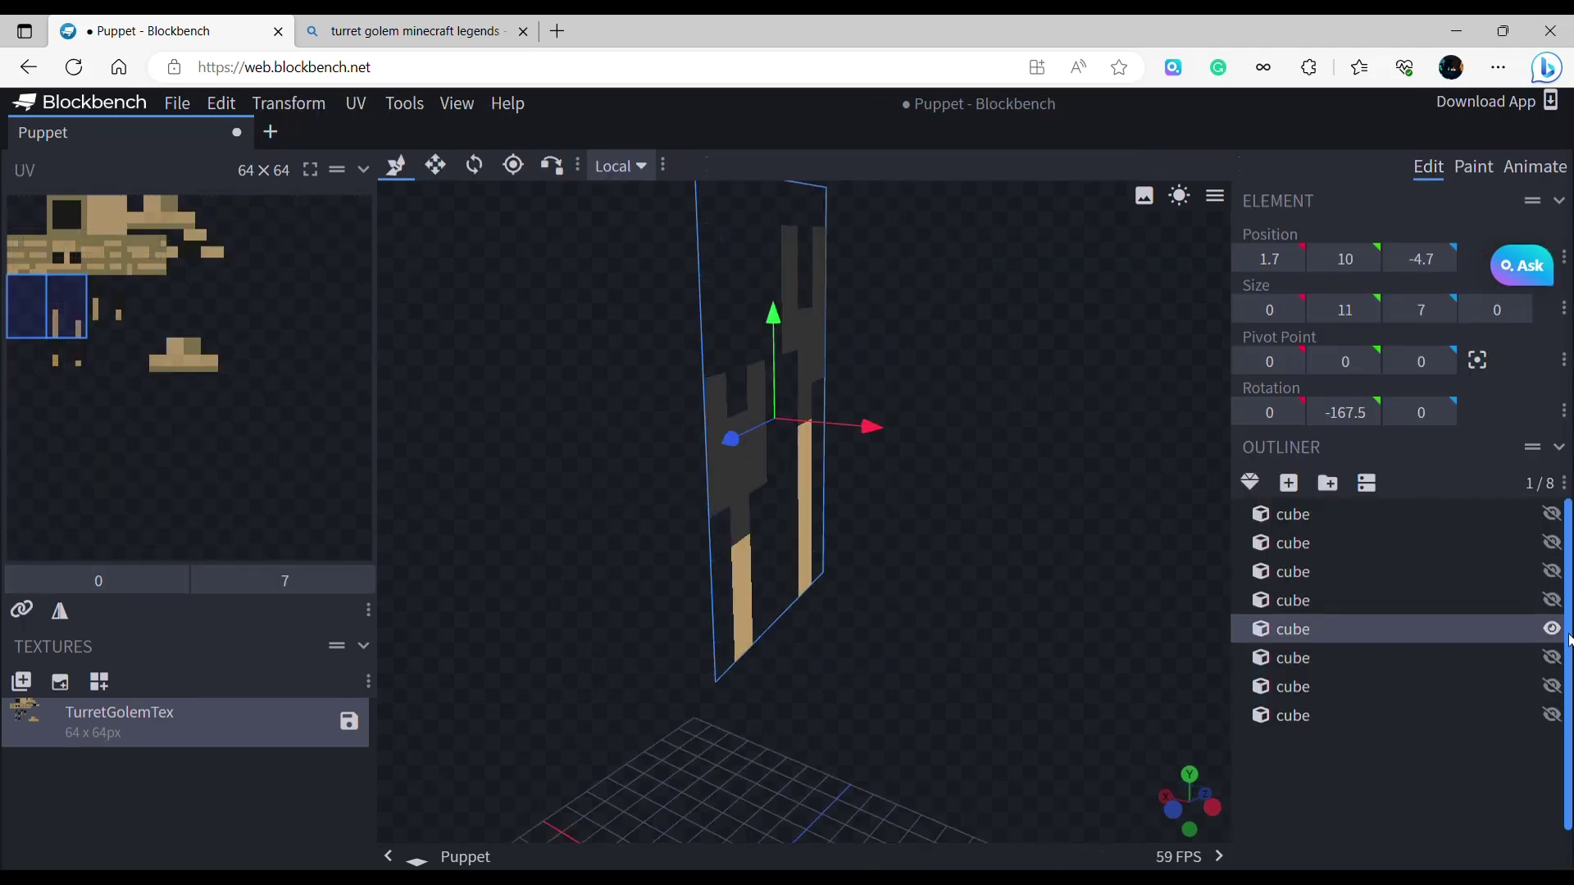
click(1557, 615)
click(1552, 600)
click(1552, 571)
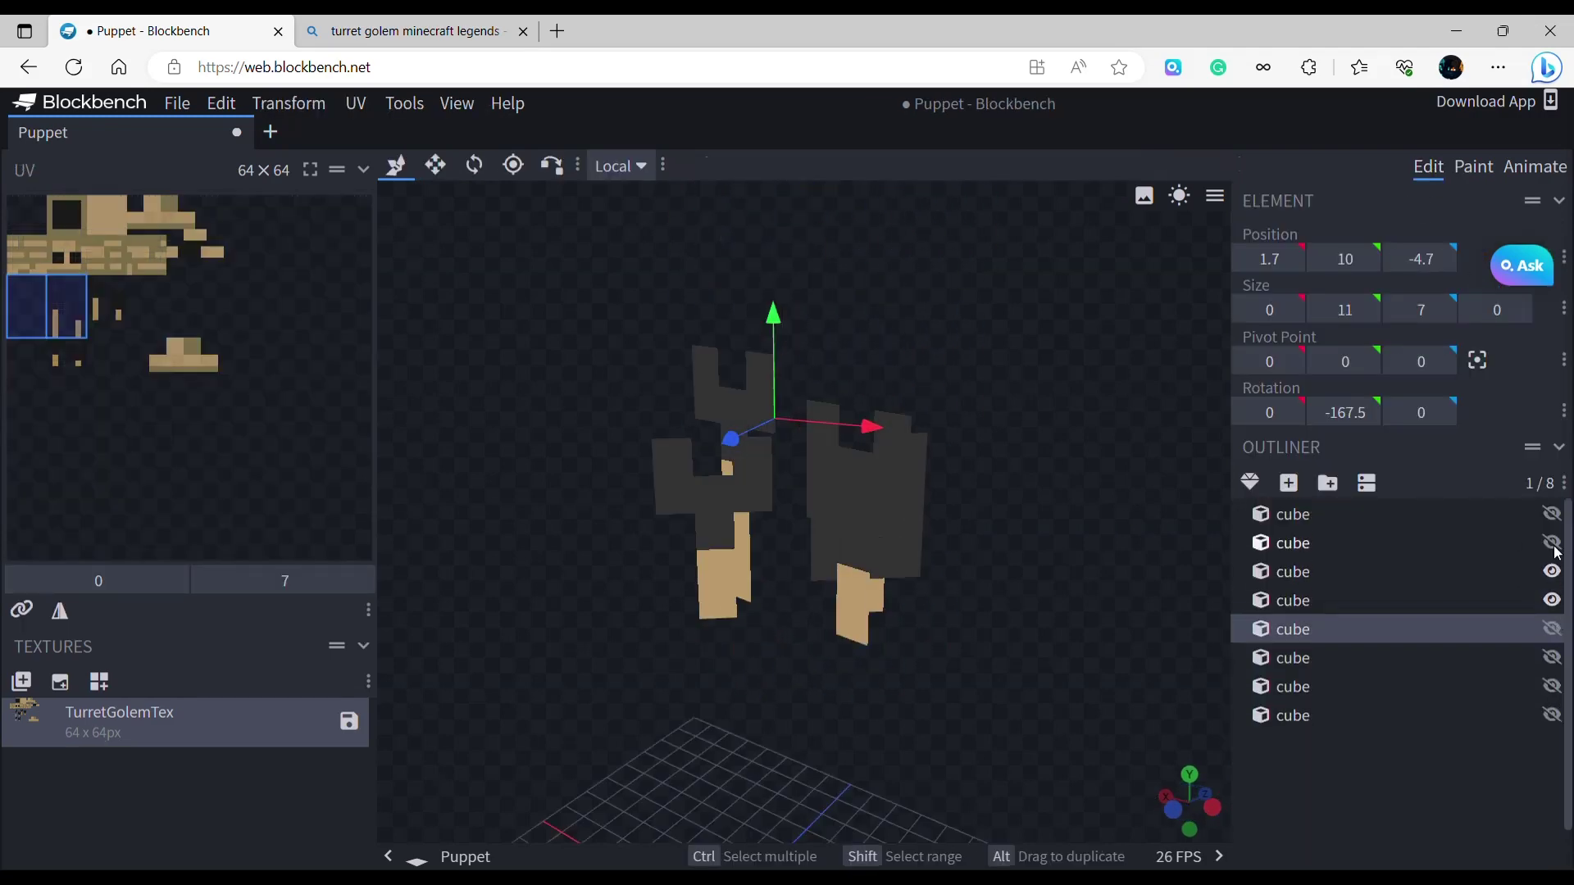
click(1552, 543)
click(1552, 571)
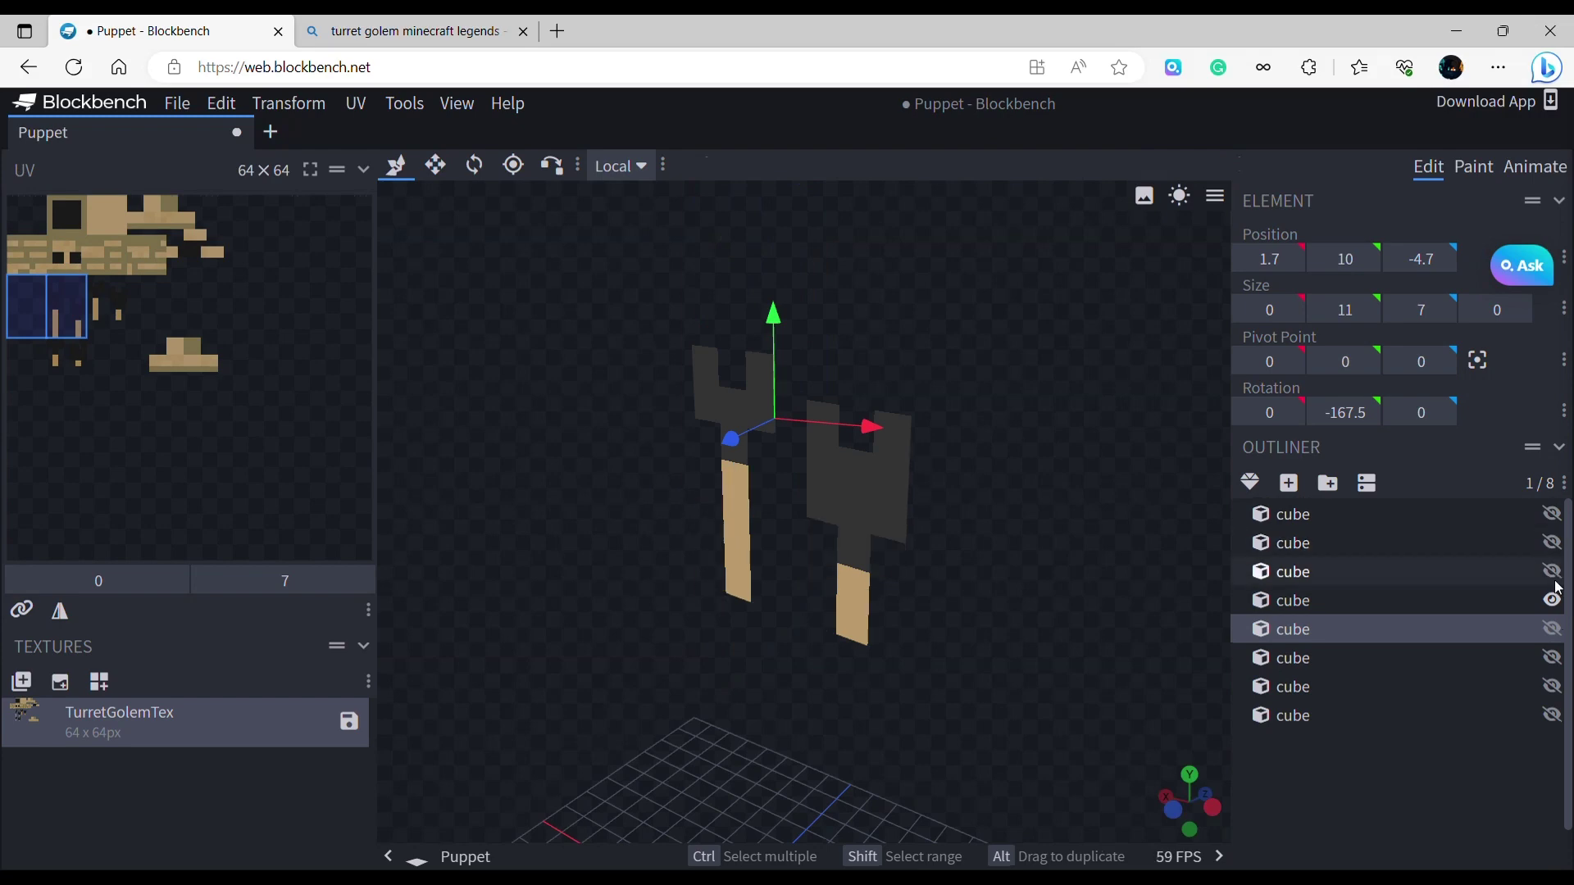
click(1552, 600)
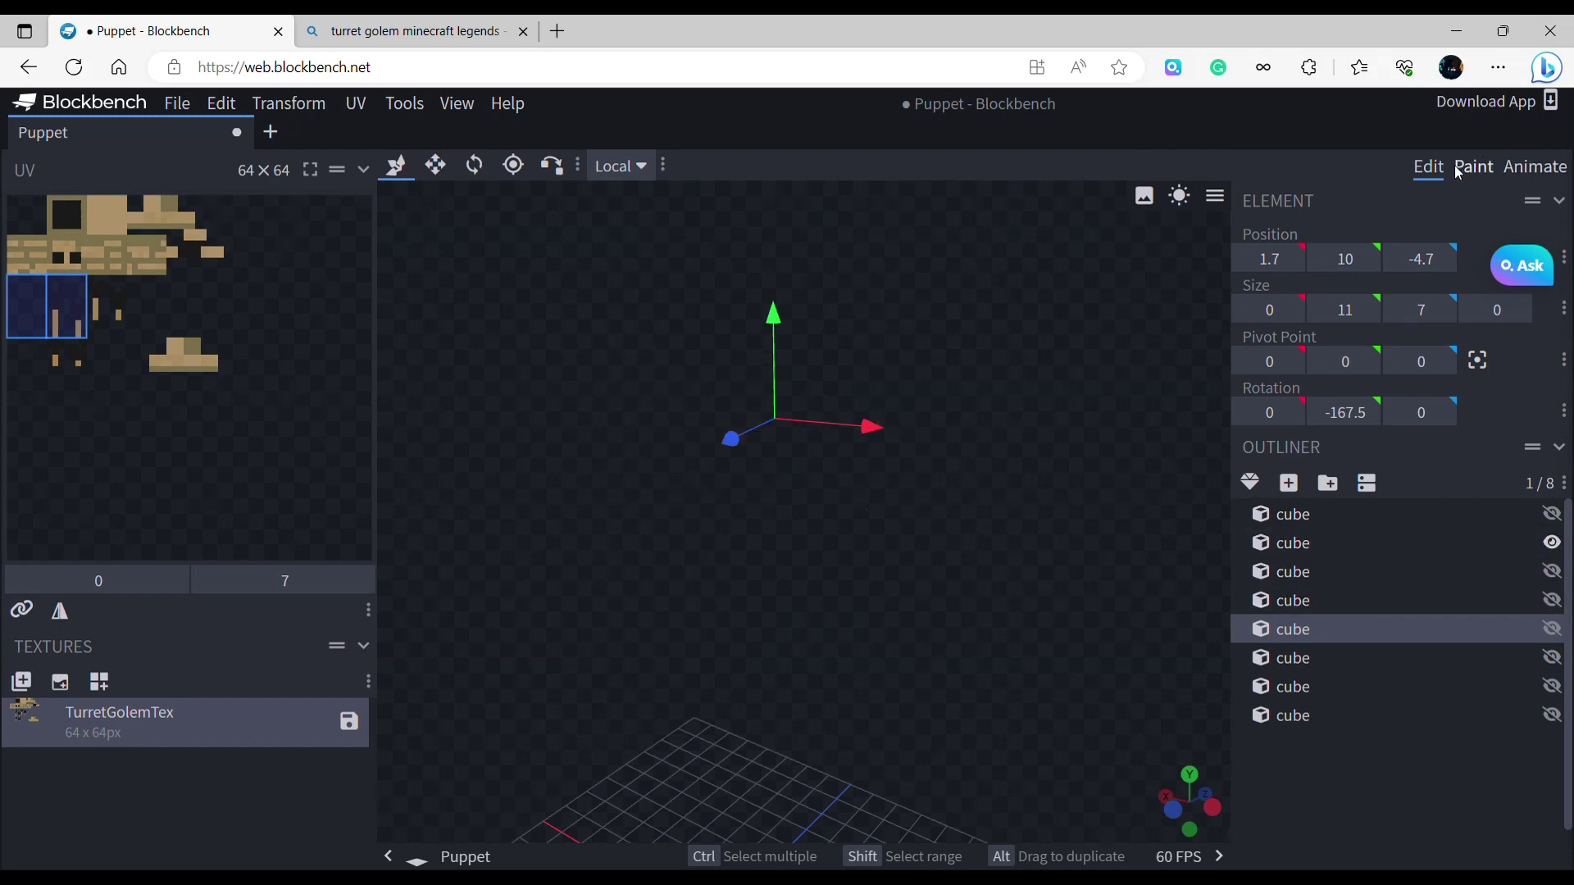
click(1474, 167)
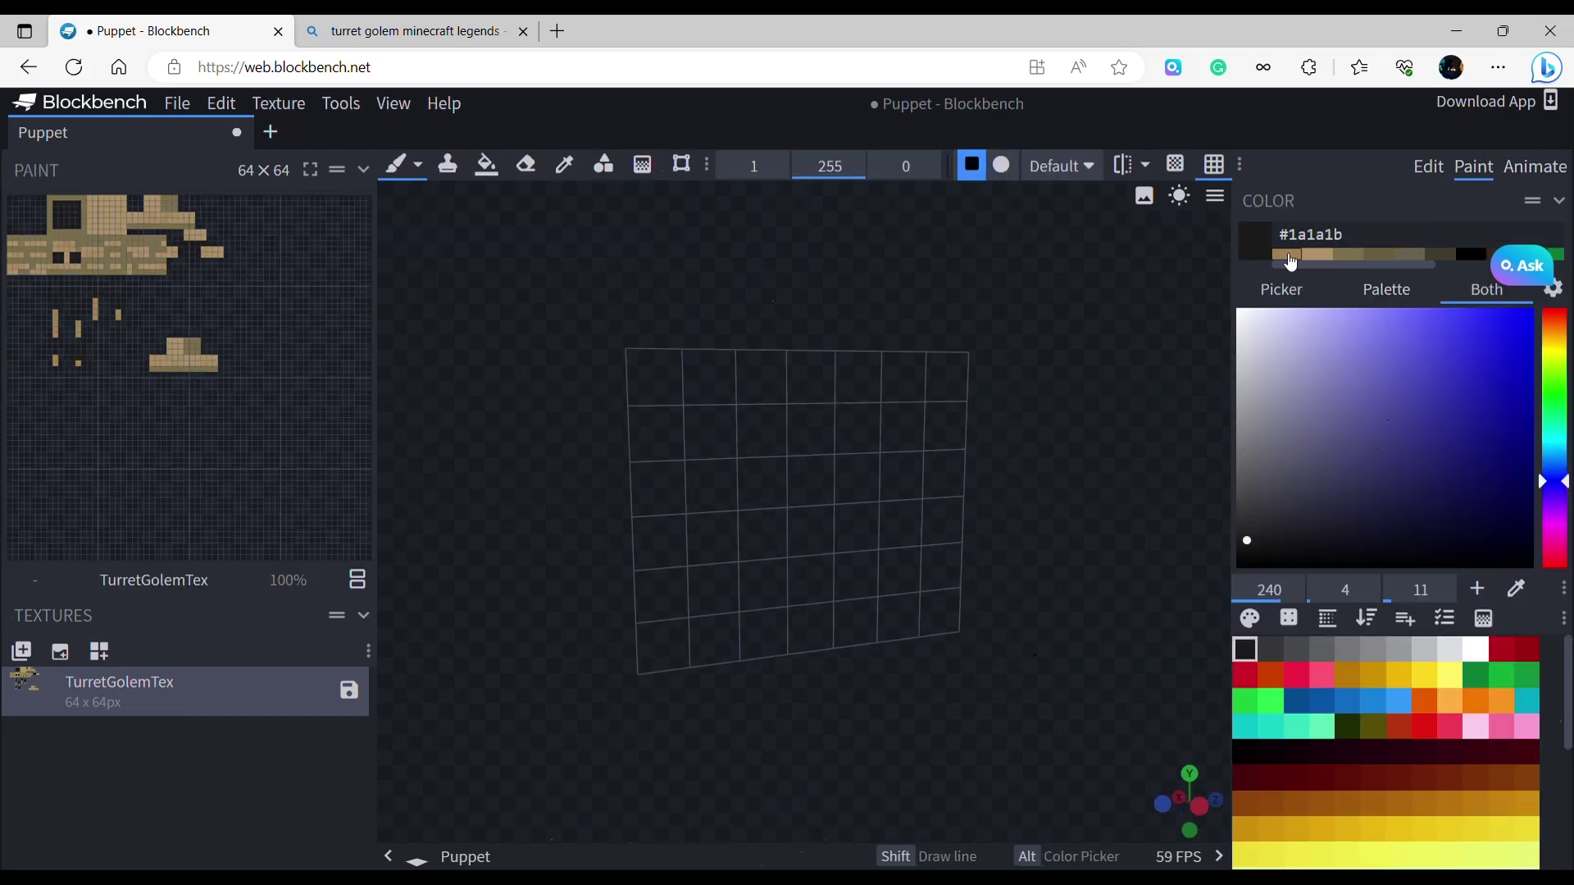
Paint two tan arrow shafts on the 6-pixel-high plane, three pixels and two pixels tall from its bottom edge.
click(1291, 256)
drag(712, 540, 713, 647)
drag(900, 570, 900, 623)
Paint forked #1a1a1b fletching over the tops of both arrow shafts on the 6-pixel-high plane, undoing the stray stroke.
click(1292, 259)
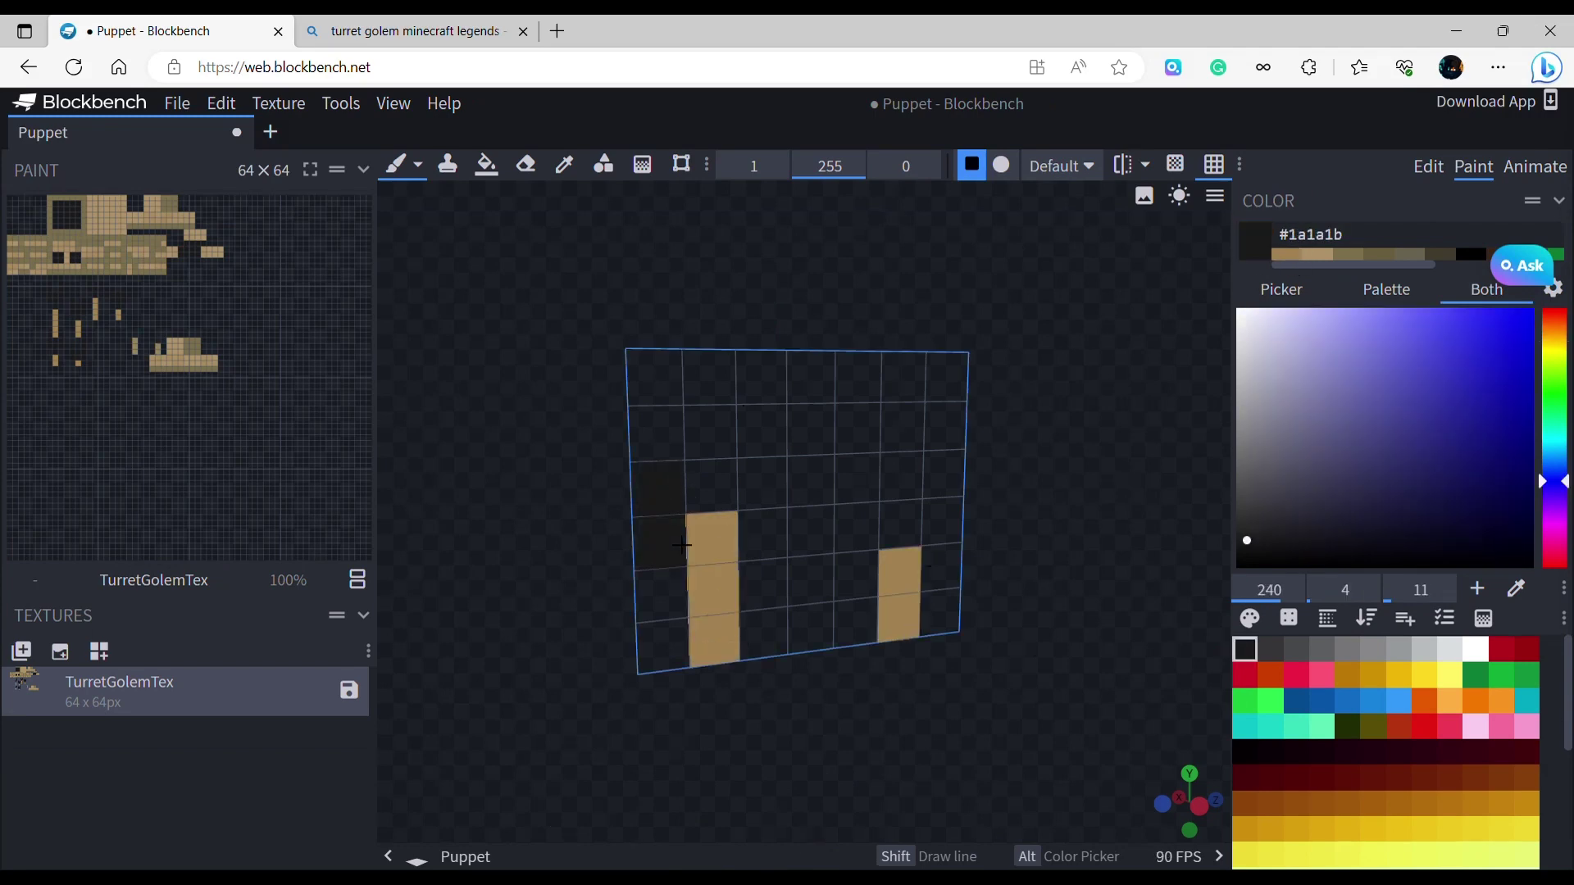
drag(732, 568, 715, 533)
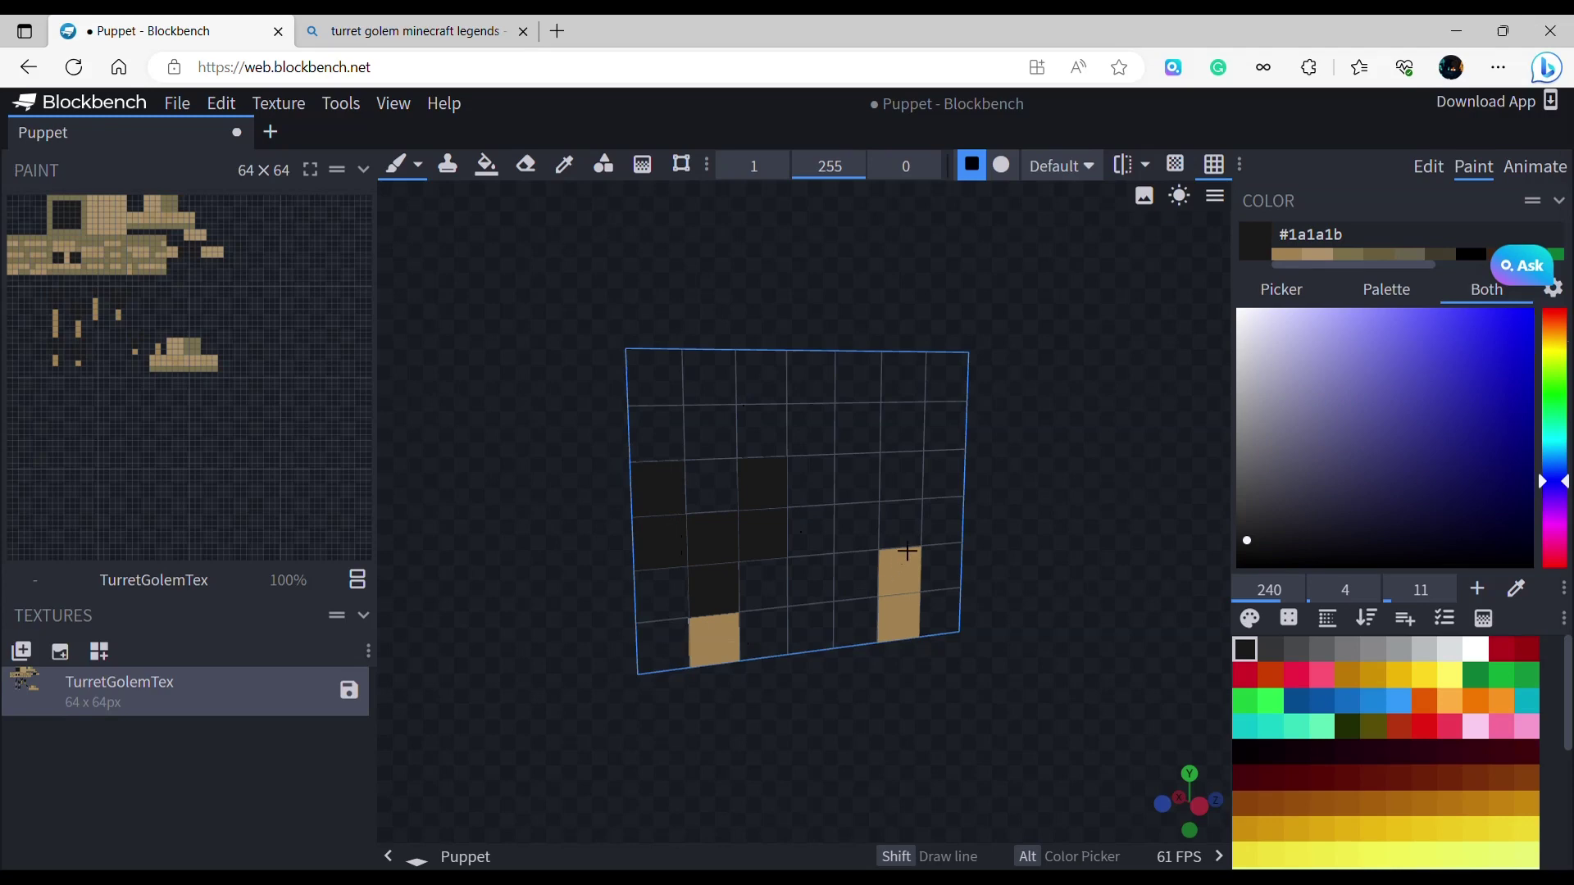
click(910, 534)
drag(876, 527, 876, 455)
key(ctrl+z)
Return to edit mode and make all the hidden cubes of the golem model visible again.
click(1425, 168)
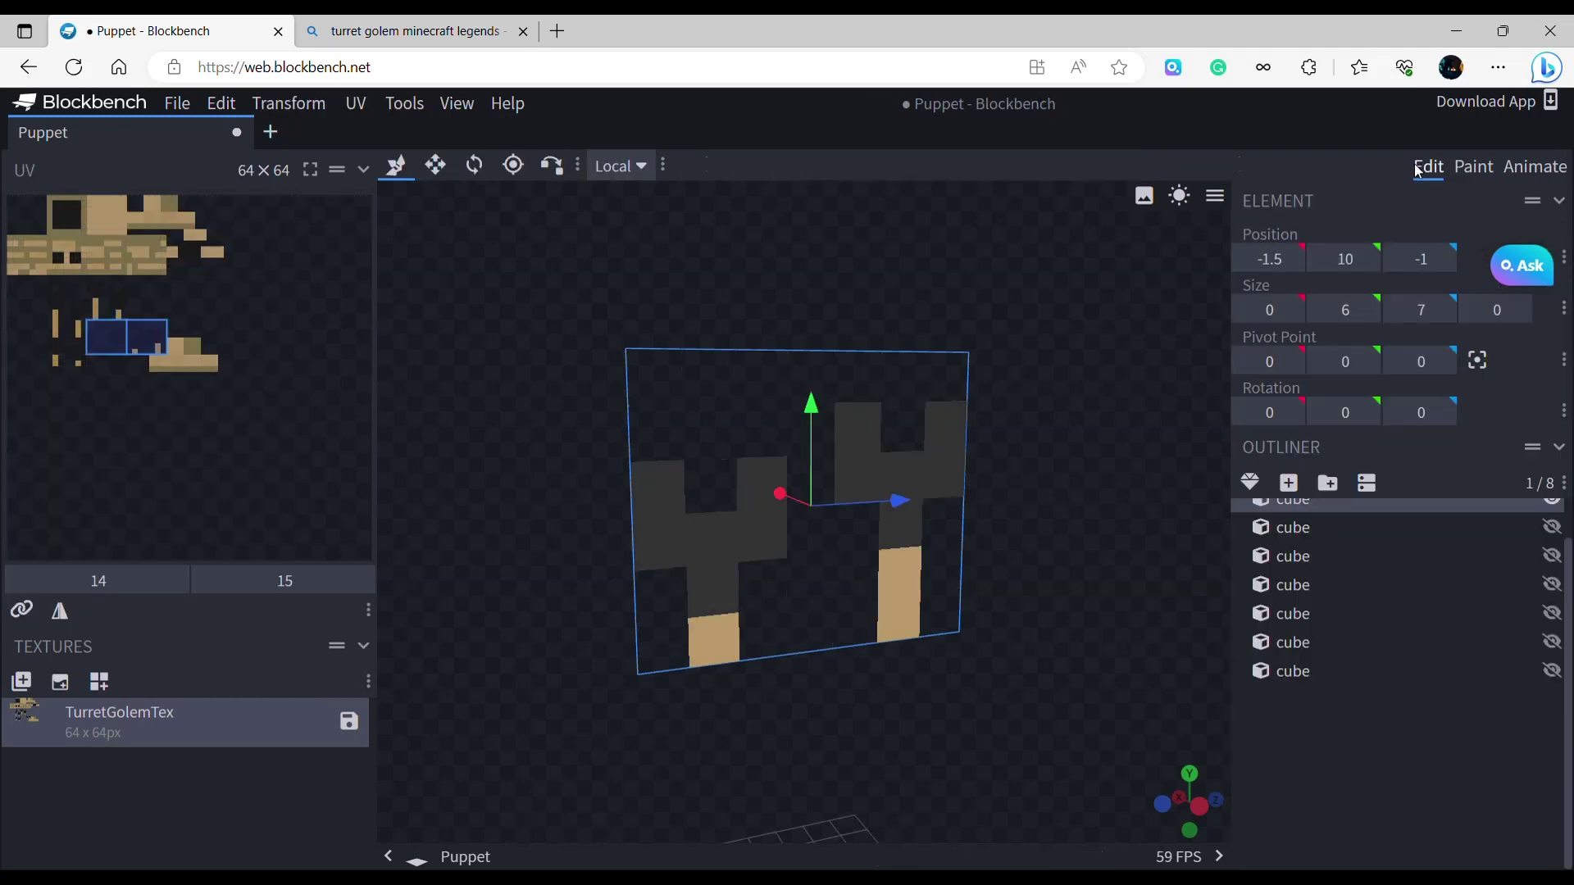
click(1511, 722)
scroll(1541, 699, up, 1)
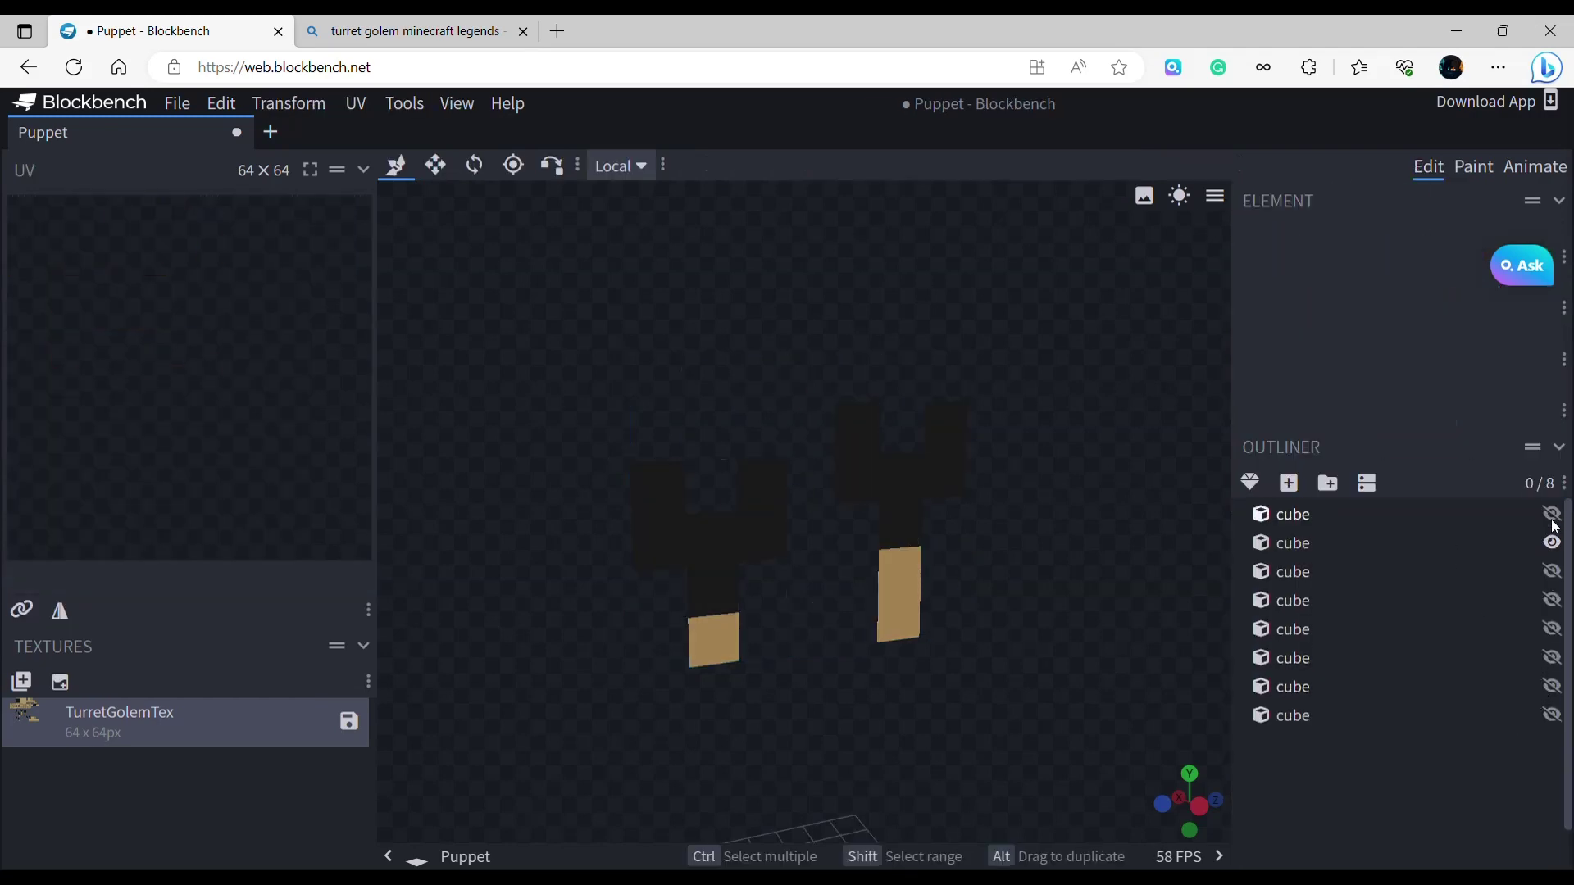
click(1552, 512)
click(1552, 572)
click(1552, 600)
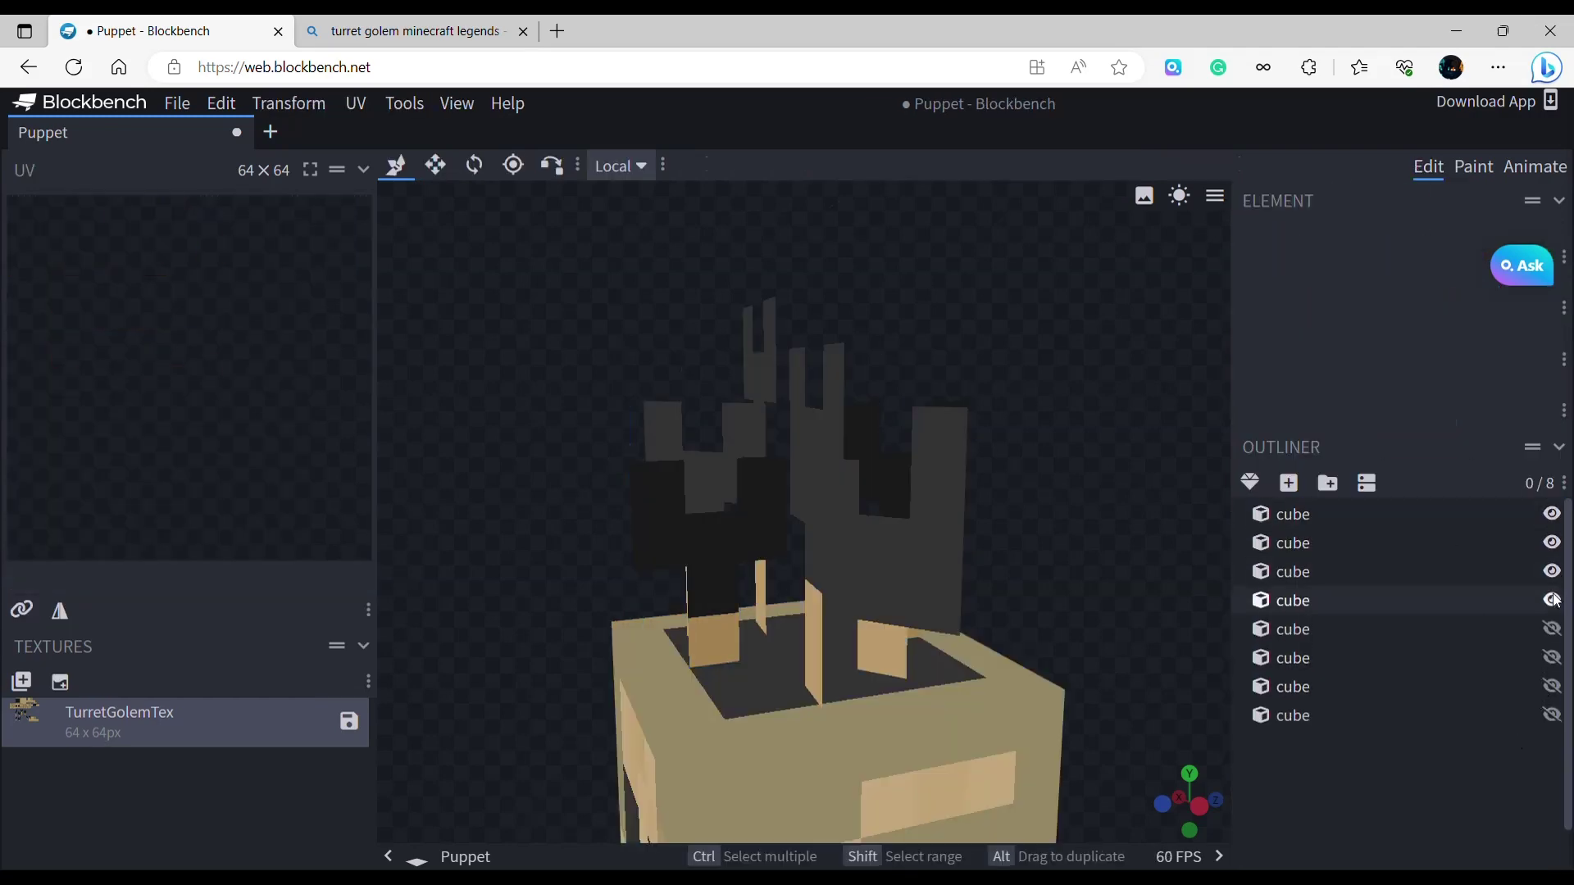
click(1552, 637)
click(1558, 627)
click(1552, 657)
click(1552, 686)
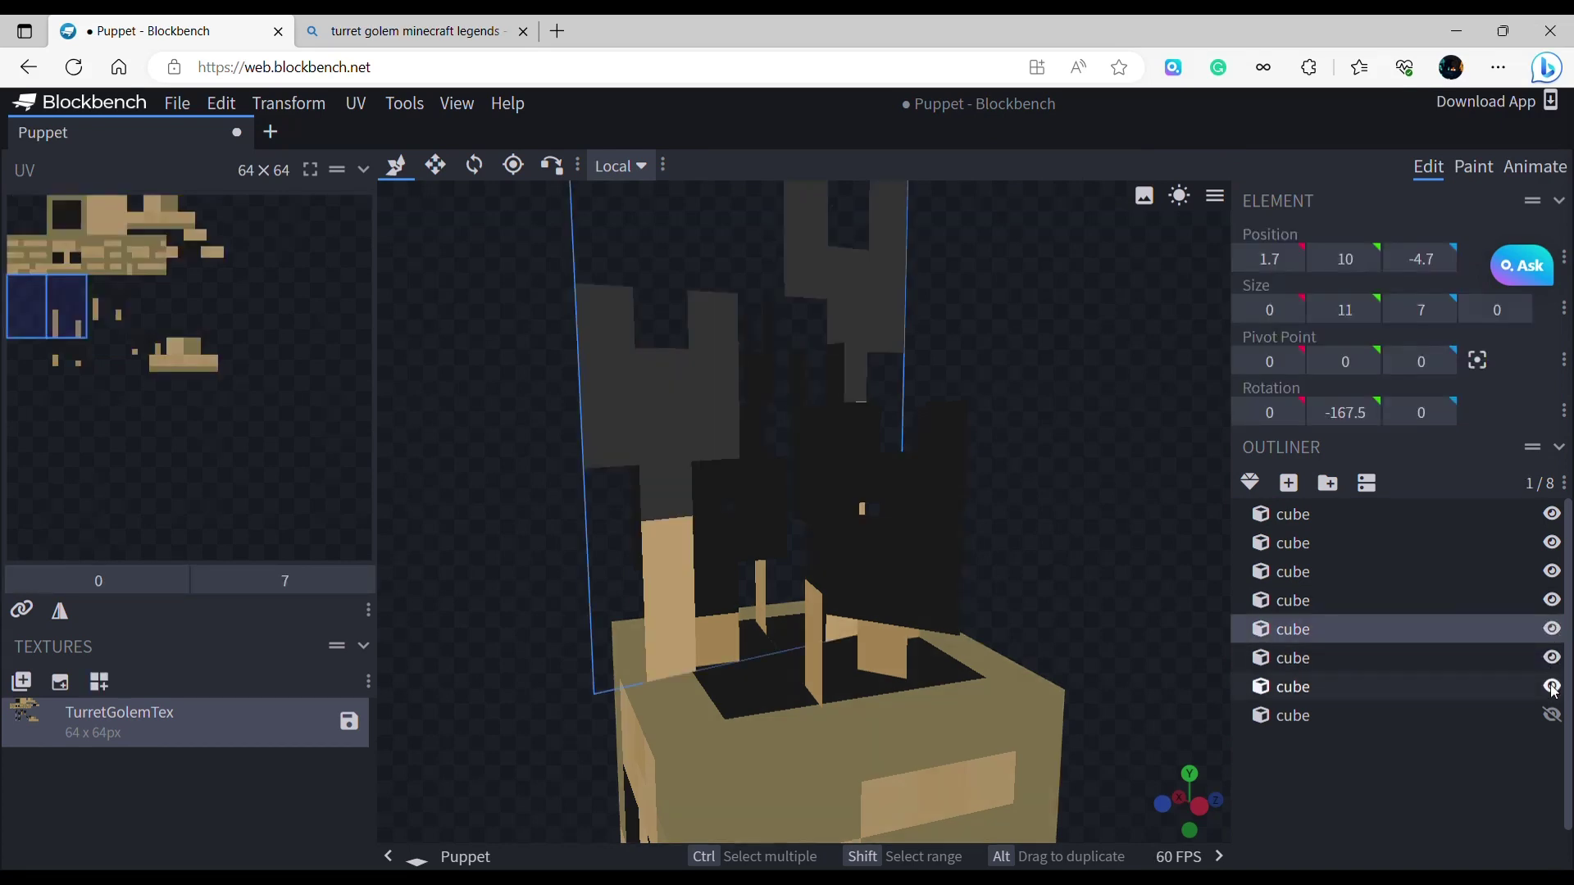
click(1552, 715)
click(1513, 776)
Examine the whole textured golem from several angles, with preview shading switched on and off again.
scroll(852, 666, down, 10)
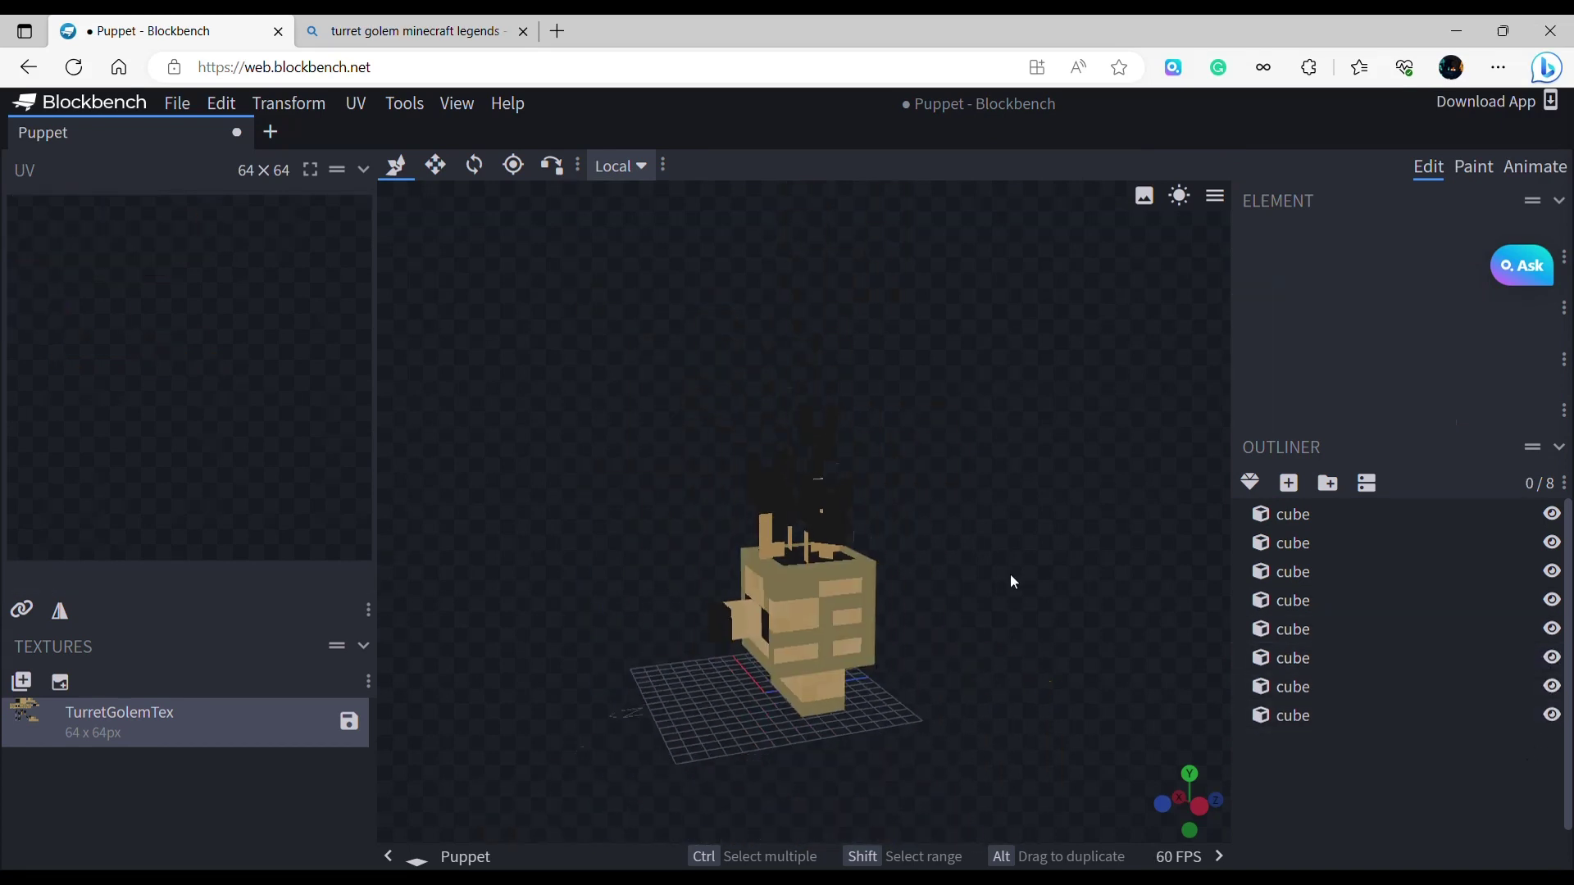
drag(1010, 576, 1176, 558)
mouse_move(932, 607)
mouse_down()
mouse_move(741, 625)
mouse_move(756, 614)
mouse_move(753, 638)
mouse_move(910, 632)
mouse_move(513, 543)
mouse_move(998, 617)
mouse_move(959, 615)
mouse_up()
click(838, 621)
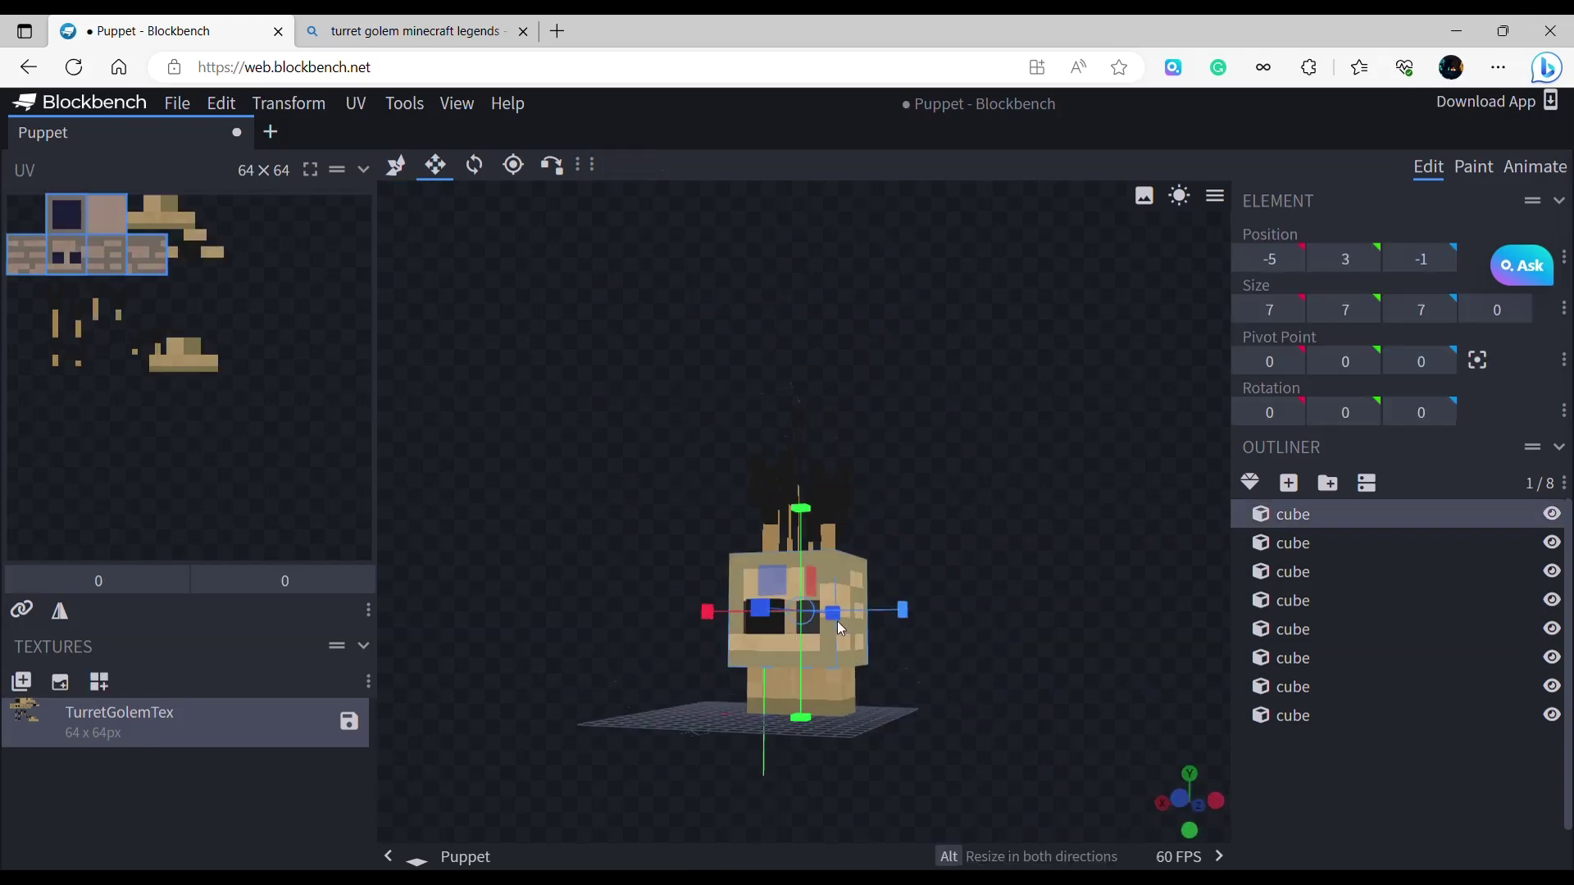
key(s)
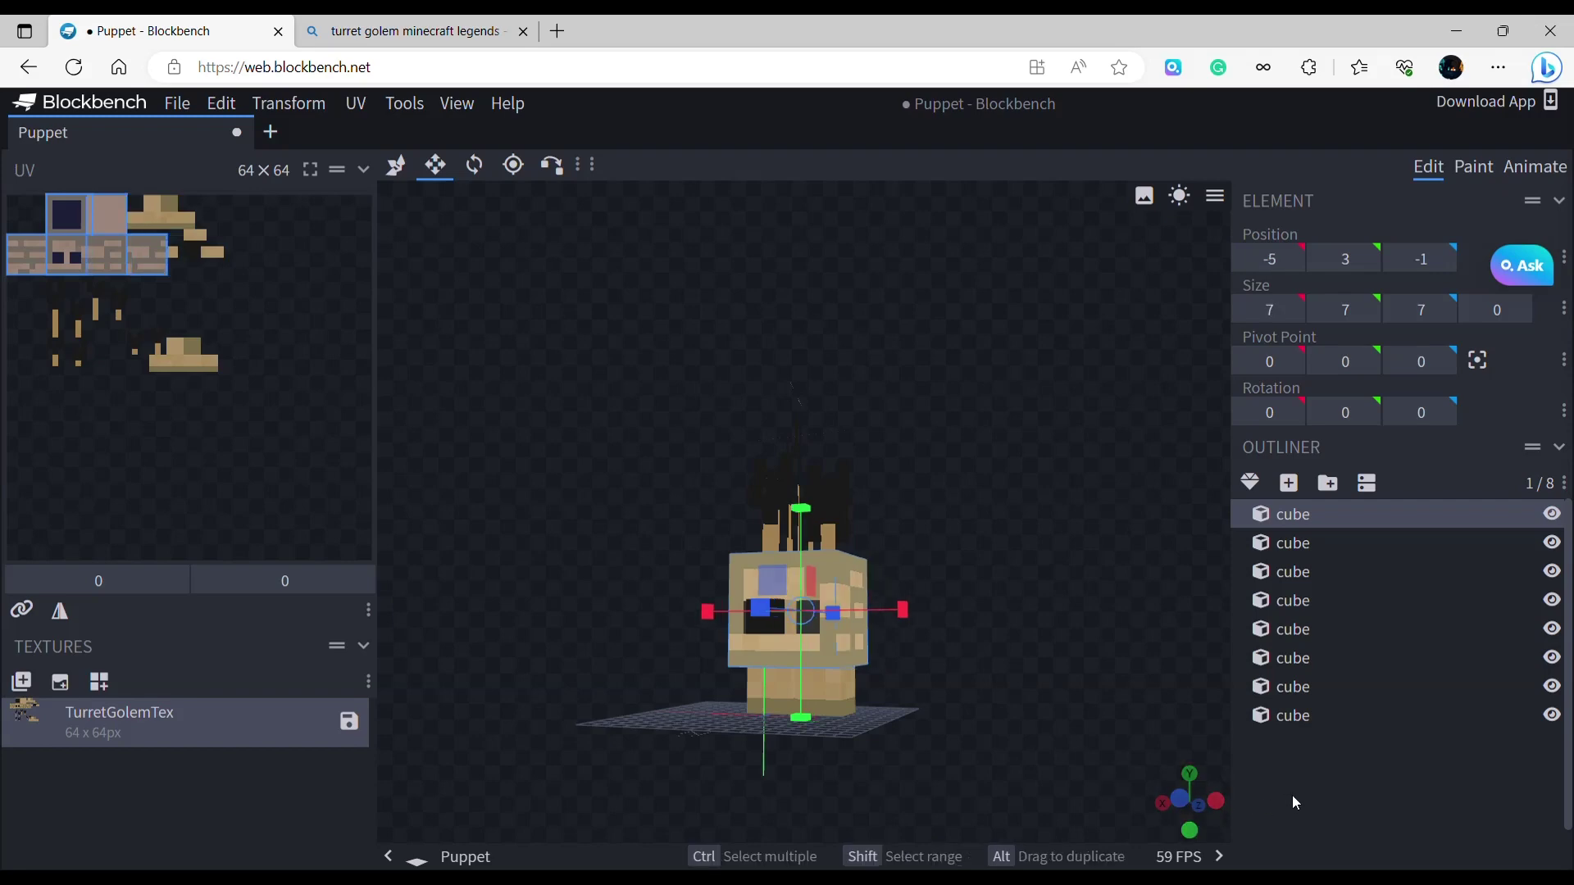
click(1019, 515)
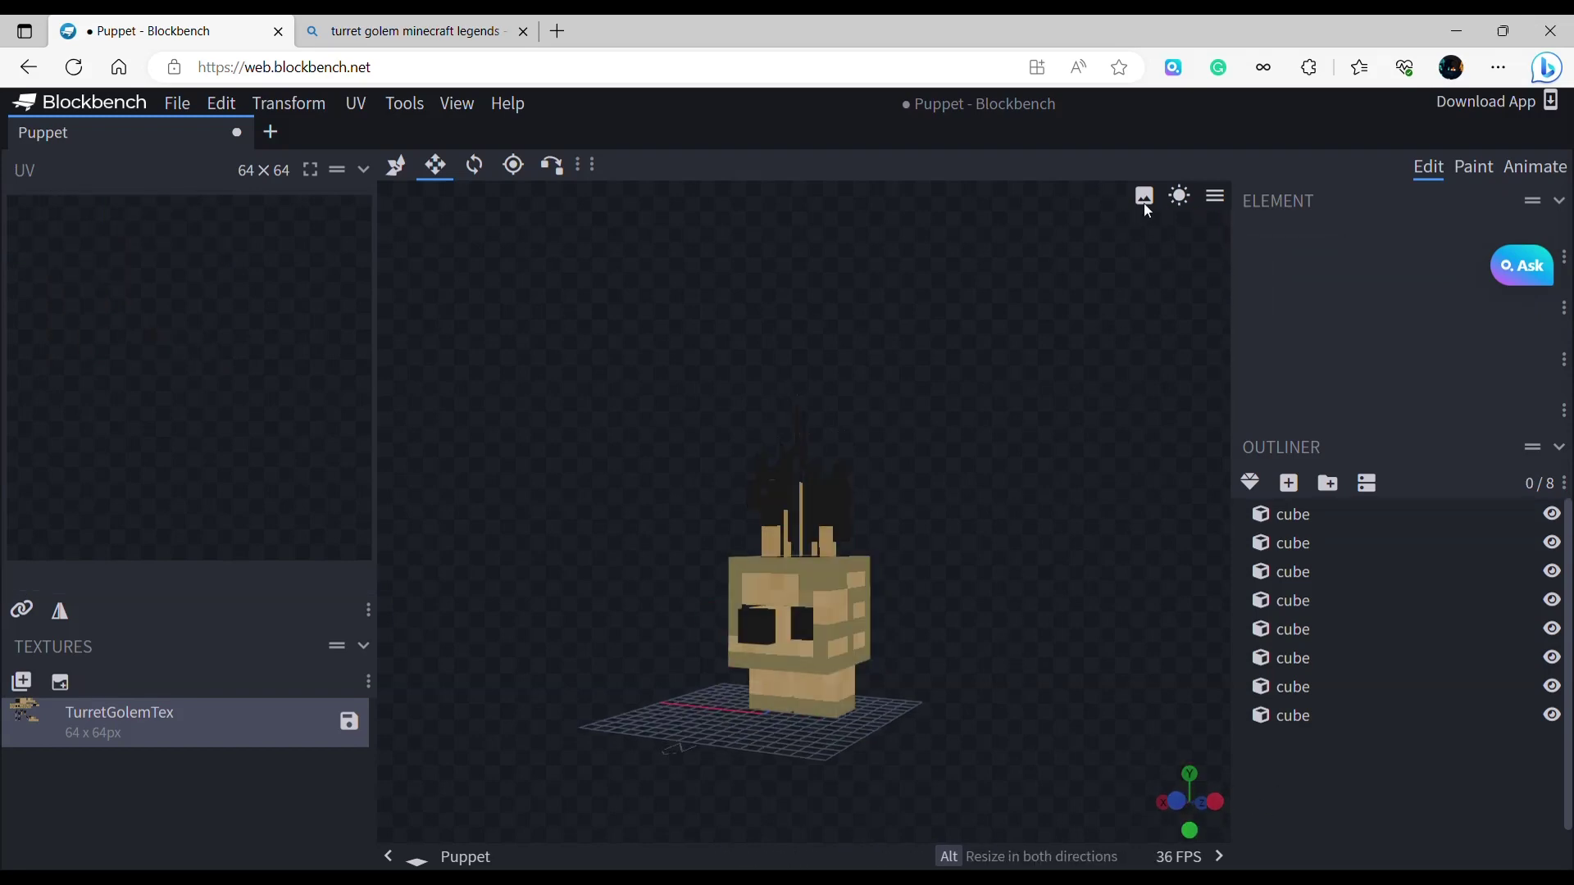
click(1179, 197)
scroll(1012, 692, up, 3)
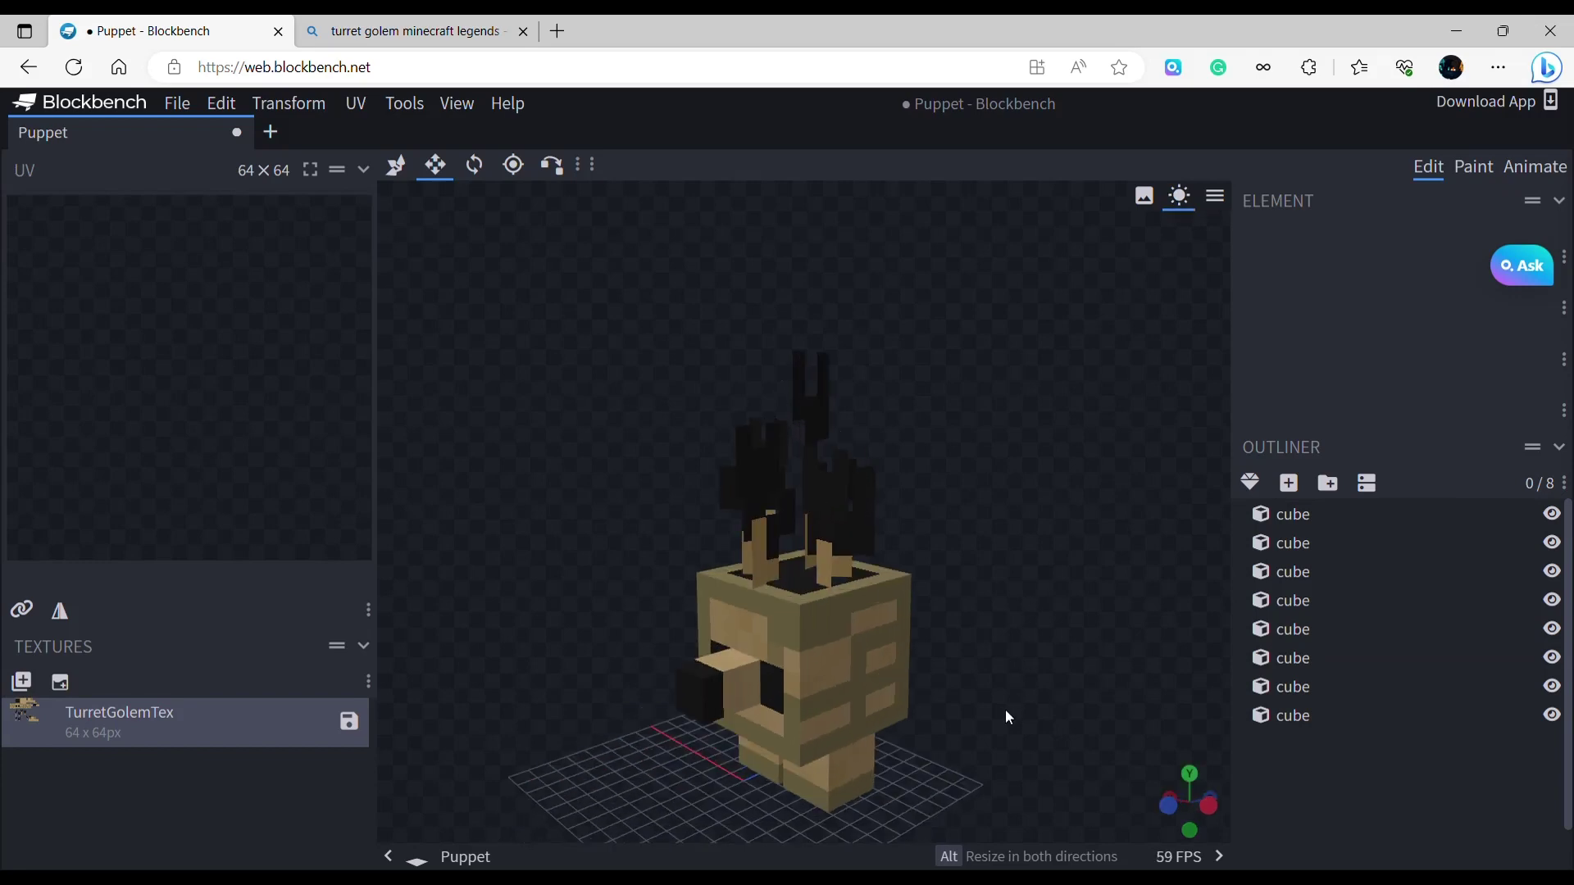
mouse_move(1009, 718)
mouse_down()
mouse_move(1026, 702)
mouse_move(1022, 674)
mouse_up()
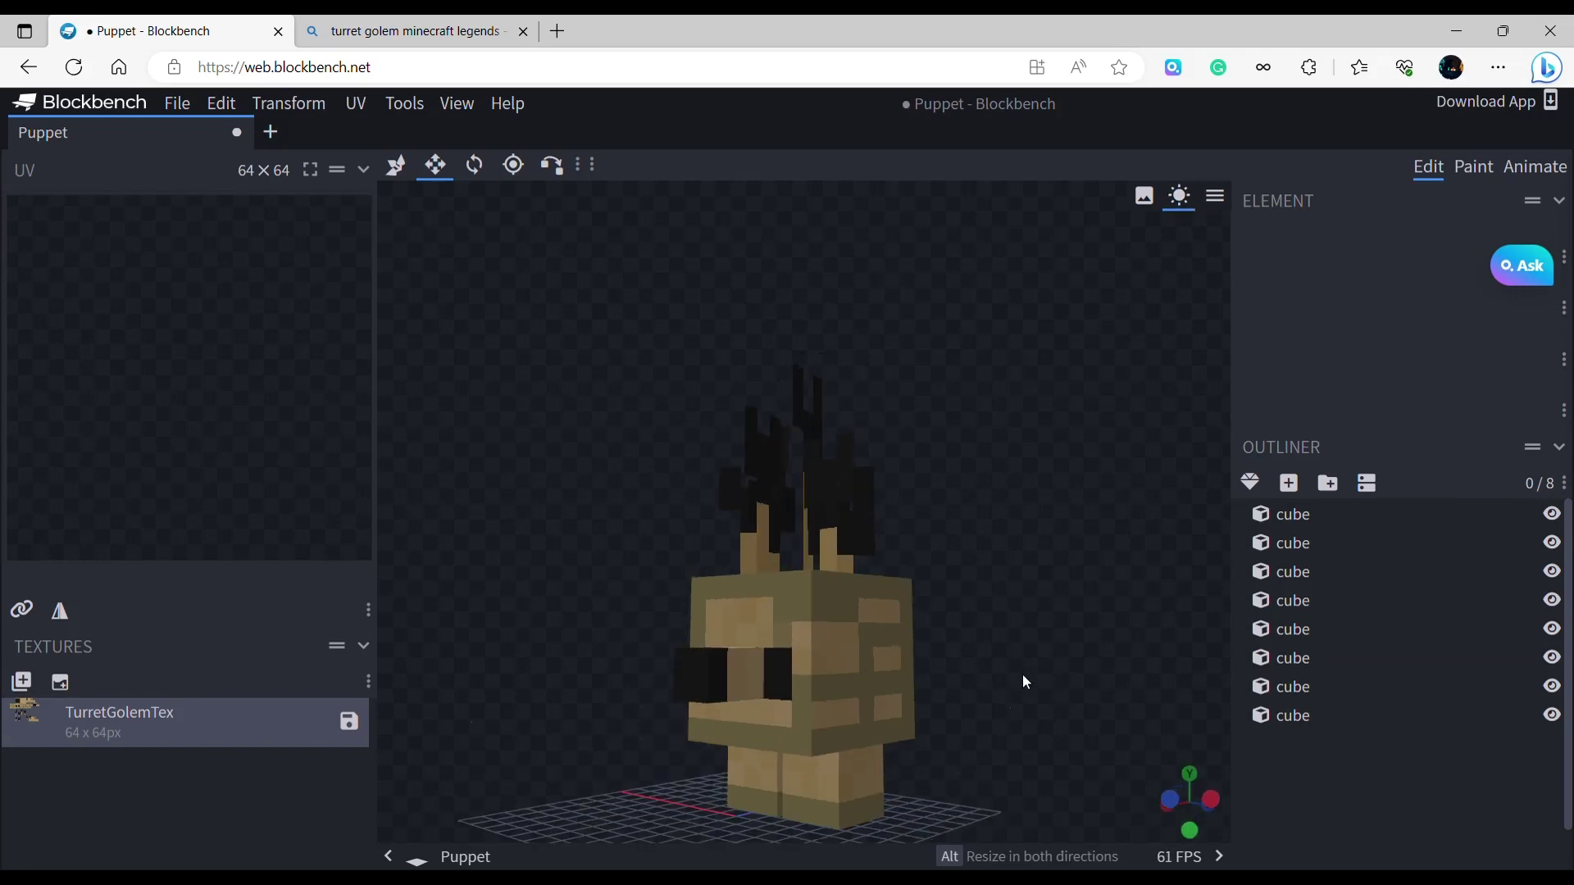
click(1185, 196)
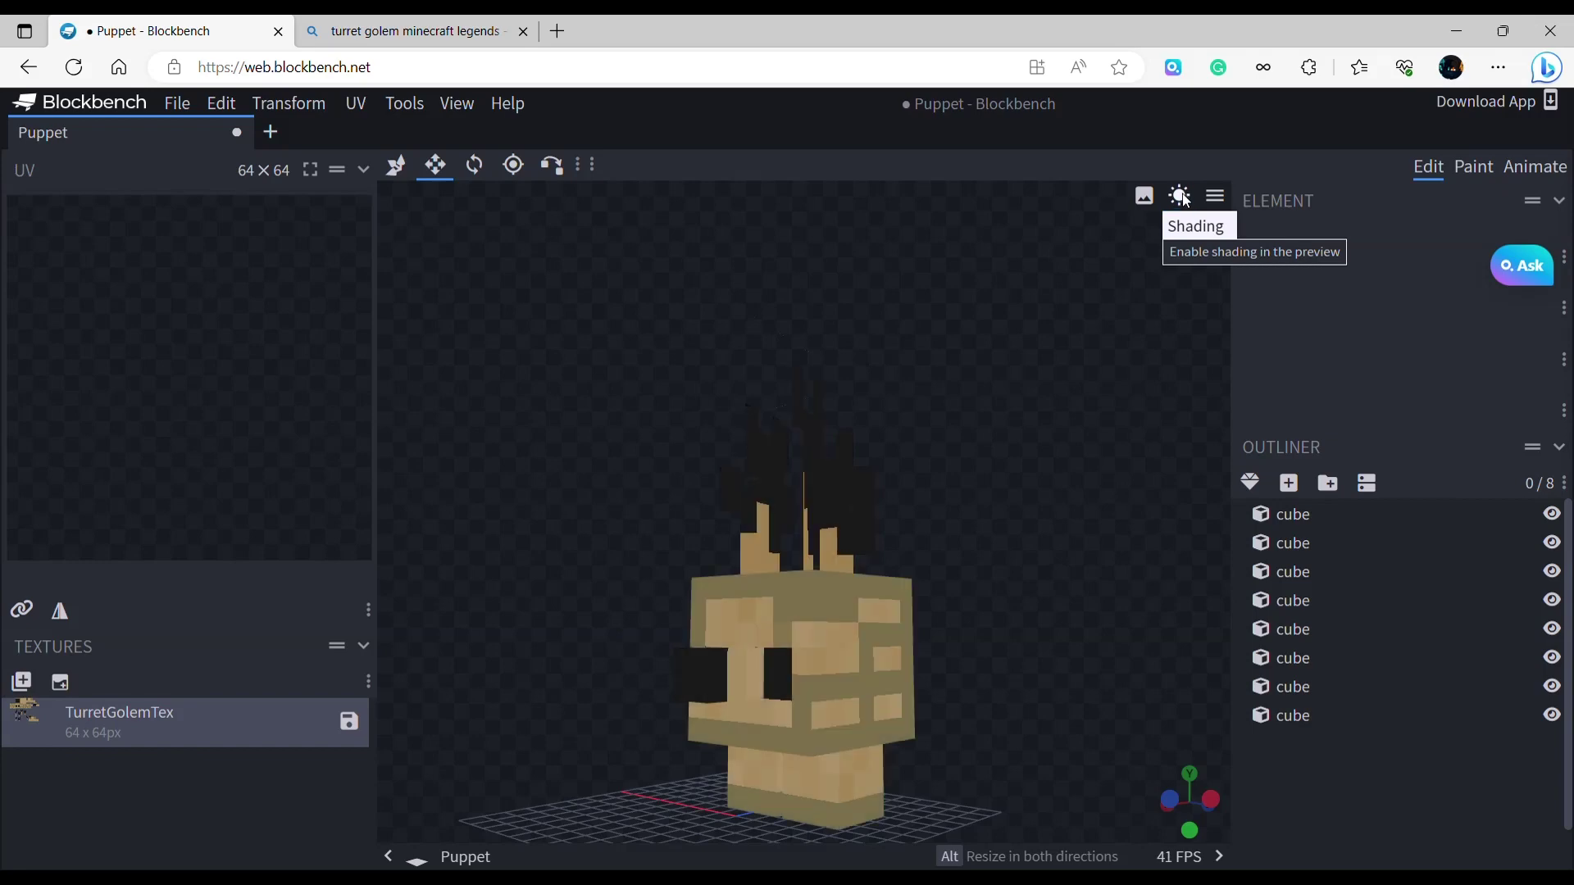
mouse_move(1108, 697)
mouse_down()
mouse_move(1074, 583)
mouse_move(1031, 613)
mouse_move(1065, 615)
mouse_move(530, 622)
mouse_move(1123, 595)
mouse_up()
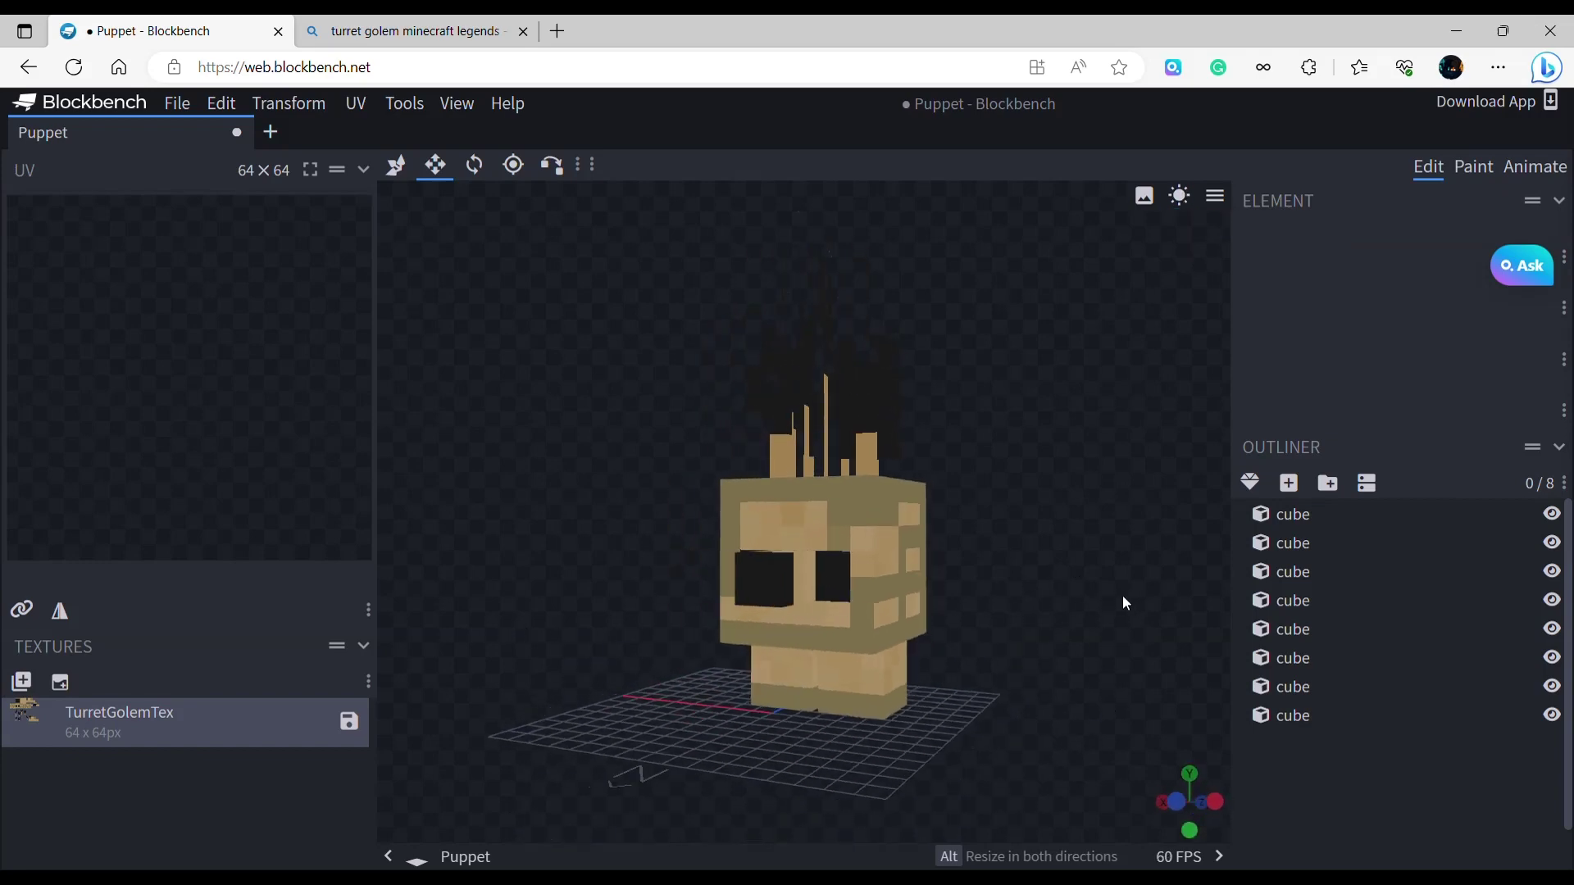
scroll(1120, 677, up, 3)
drag(1118, 679, 1104, 608)
scroll(1099, 666, down, 4)
Compare the textured golem and its arrows with the turret golem reference image in the browser.
click(402, 31)
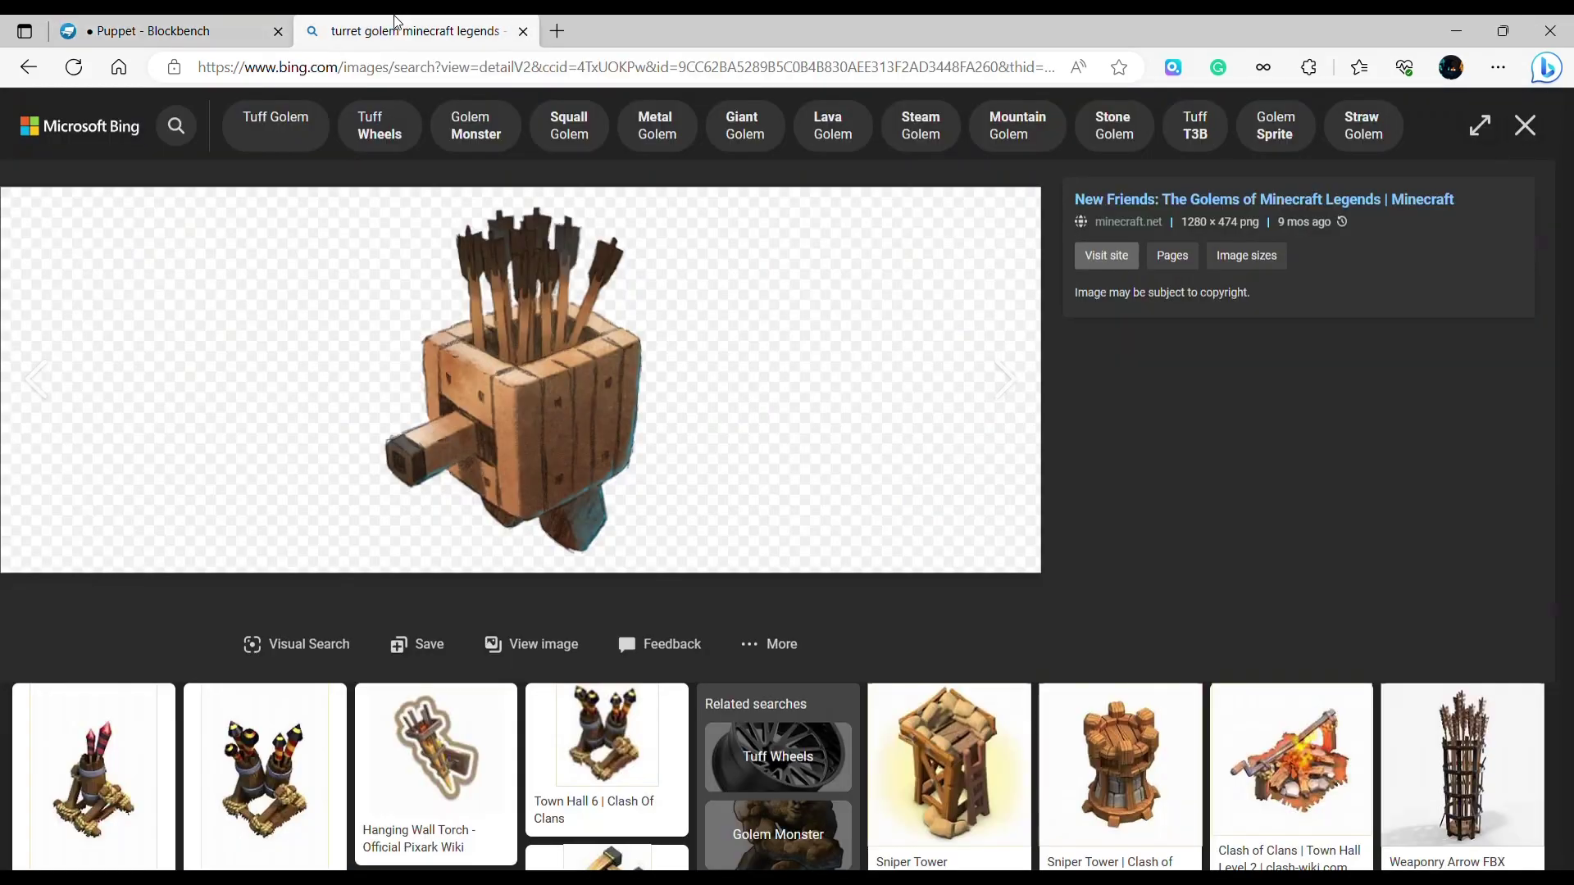
click(209, 29)
scroll(1098, 704, up, 2)
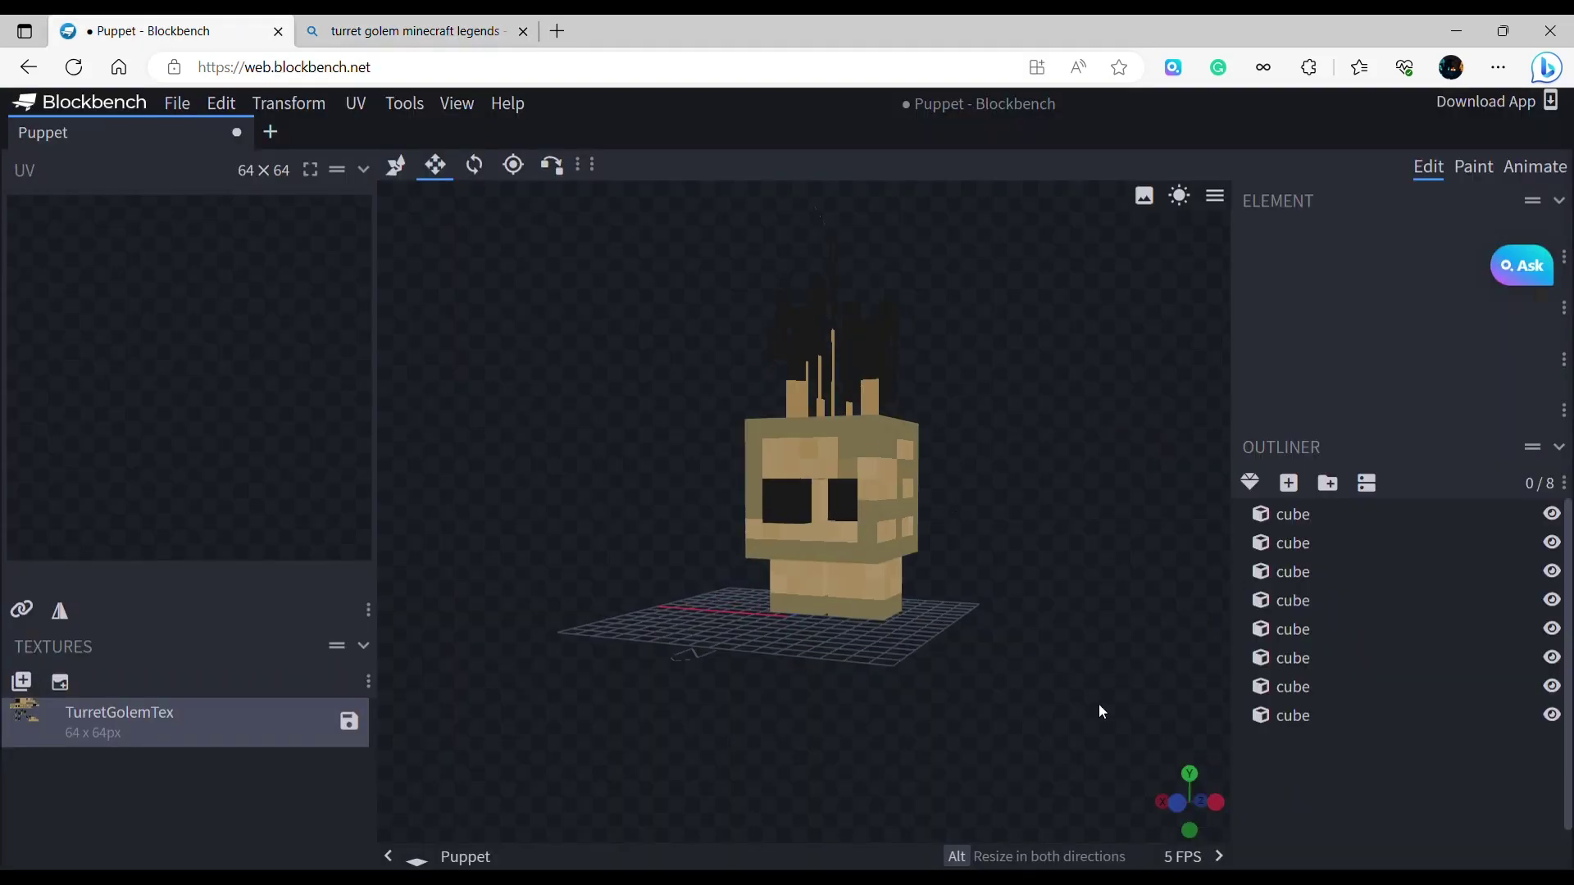
right_drag(1084, 539, 1058, 615)
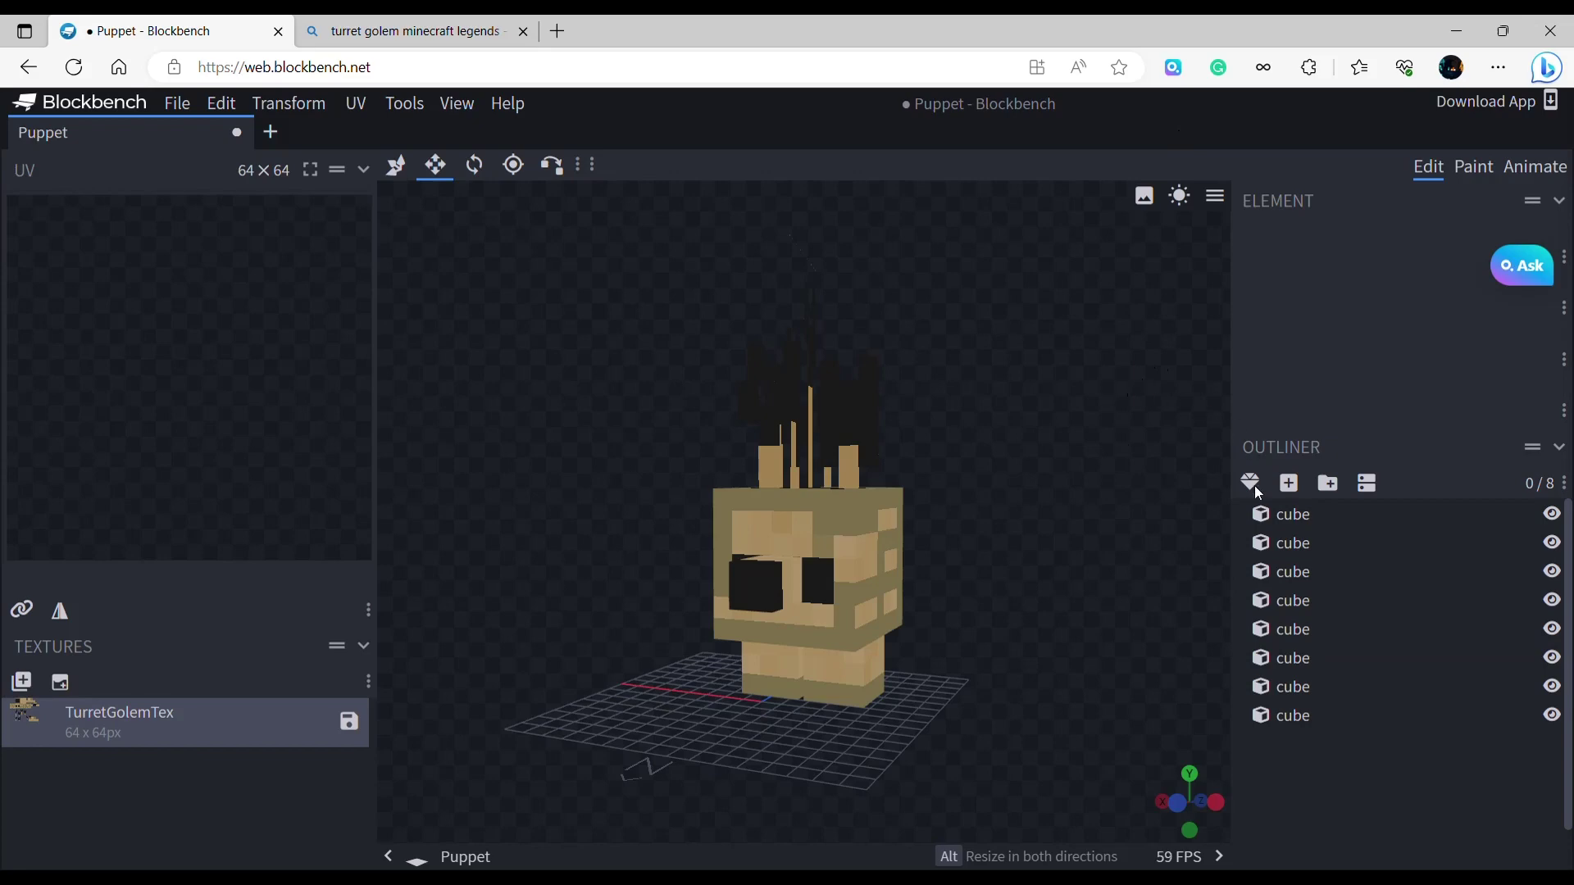
scroll(1066, 544, up, 3)
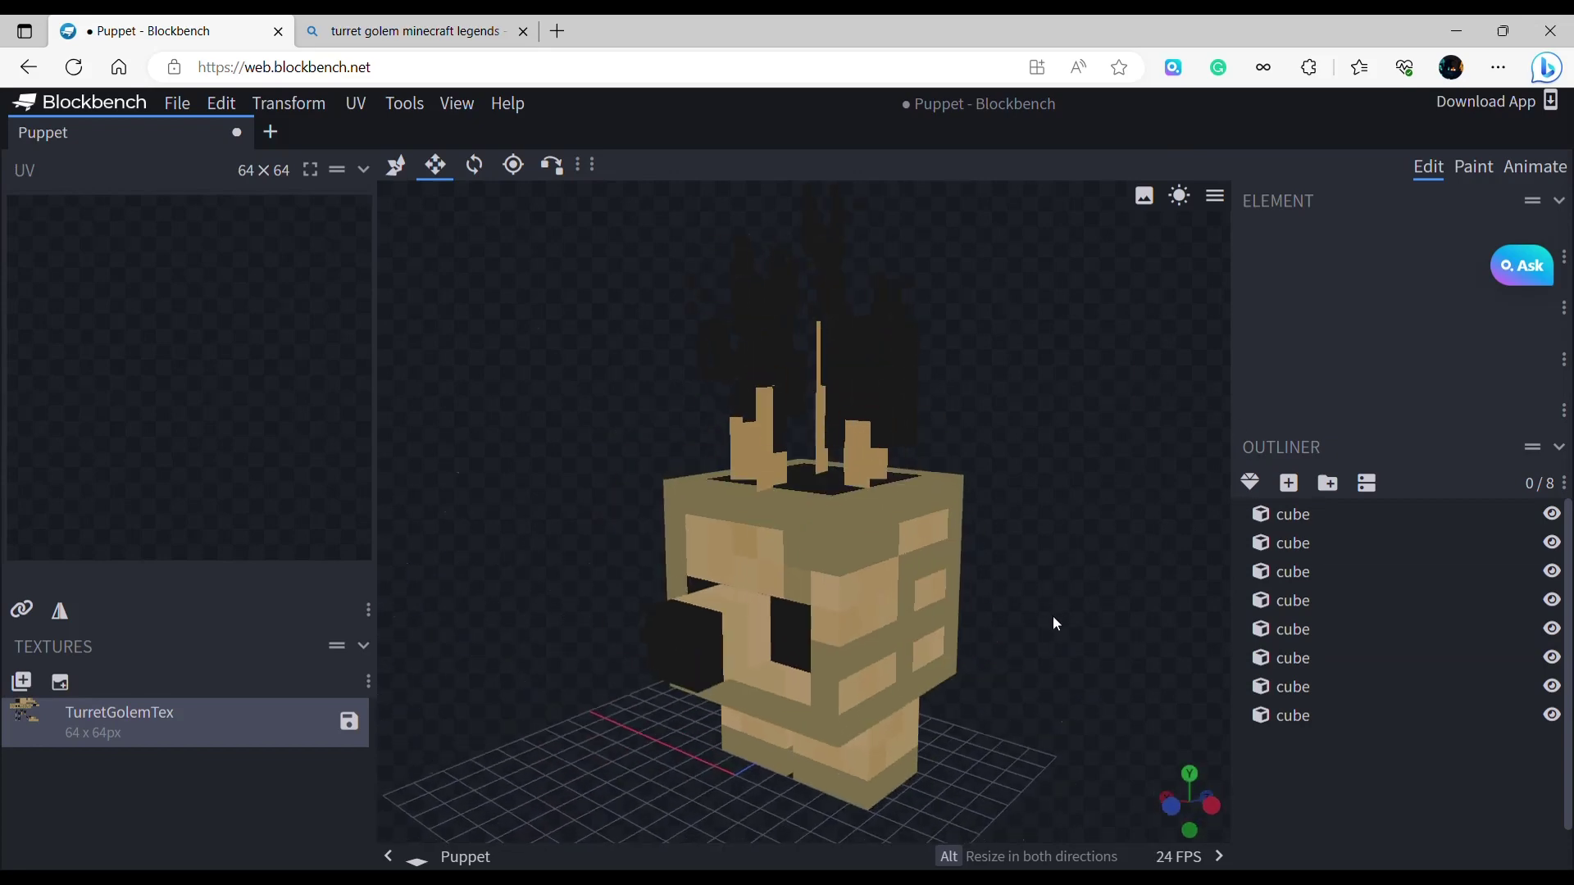
scroll(1082, 605, up, 2)
drag(1096, 597, 1093, 643)
scroll(1087, 608, down, 5)
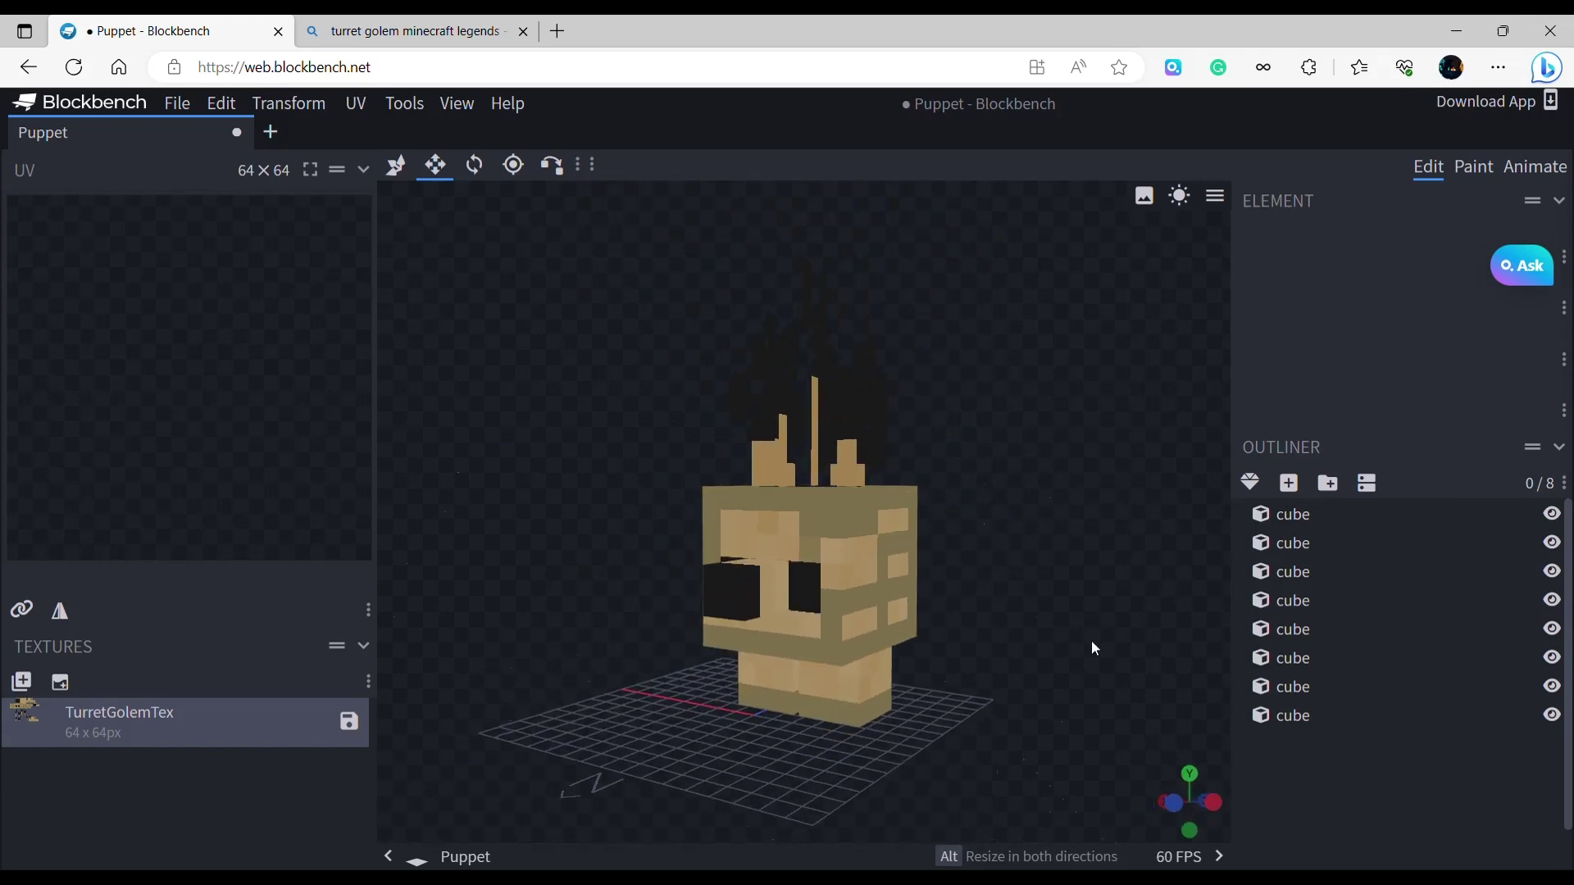
scroll(1093, 645, up, 3)
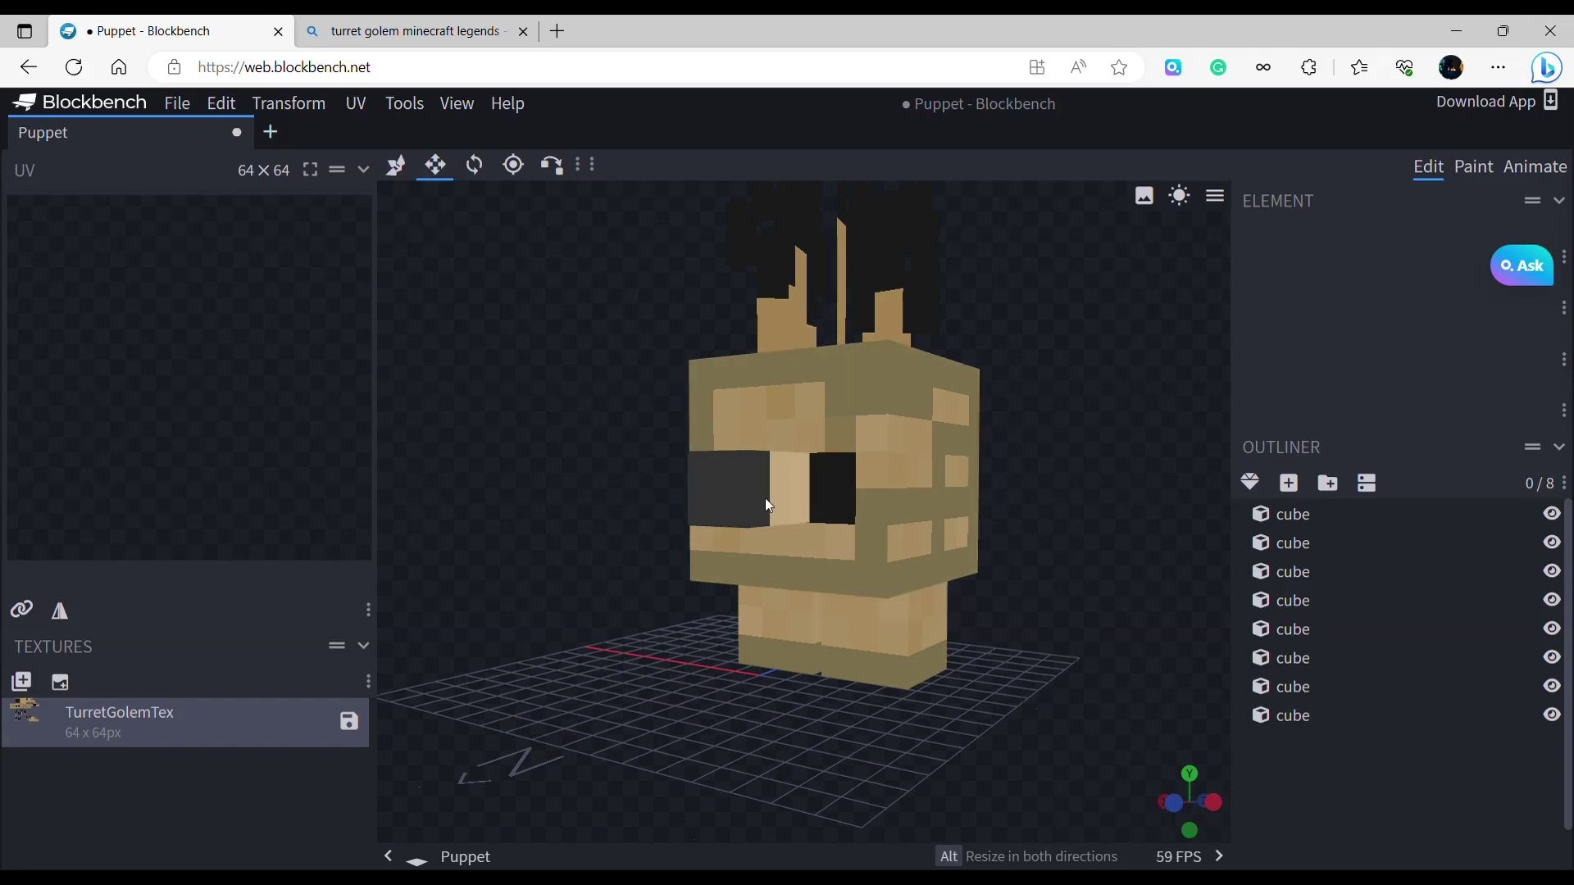
Identify the two leg cubes and add two new empty groups to the outliner.
click(779, 628)
click(935, 668)
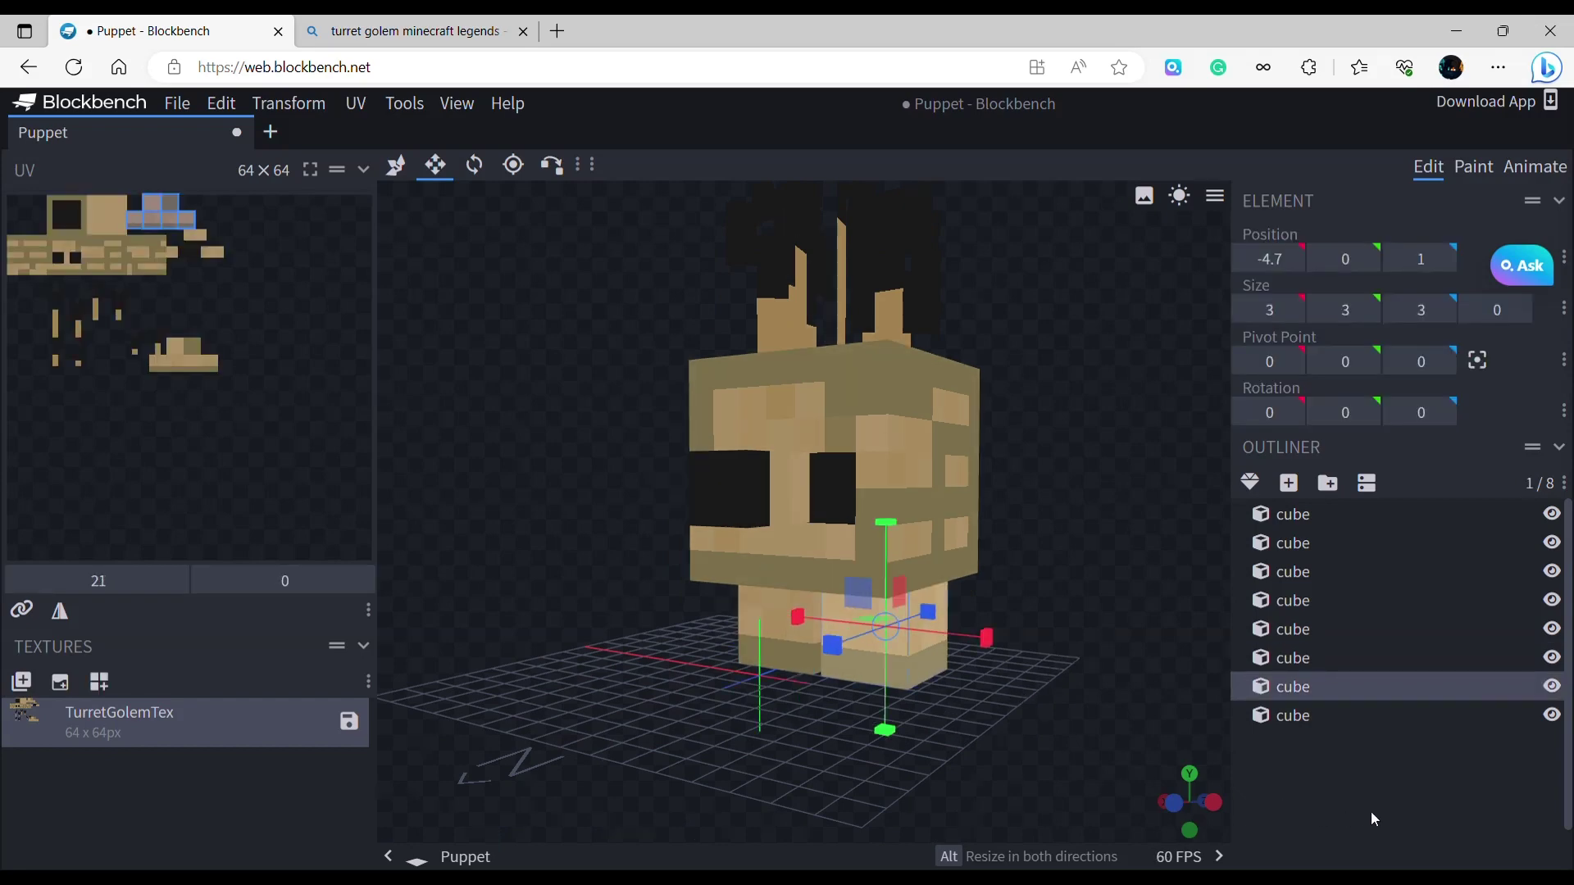
click(1371, 813)
click(1318, 687)
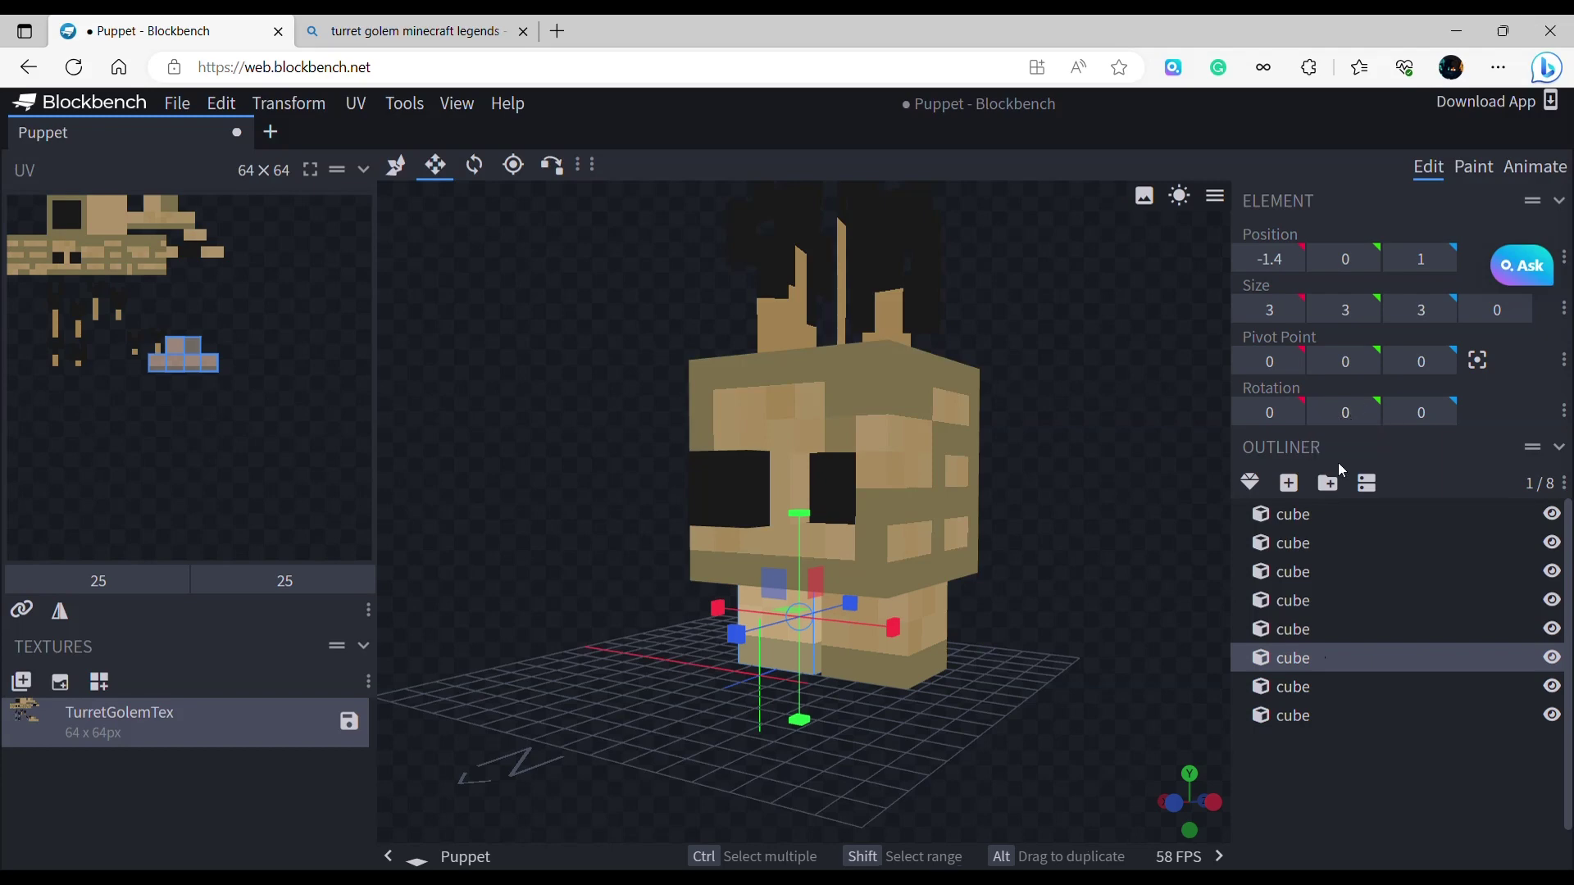
click(1329, 483)
click(1324, 779)
click(1329, 483)
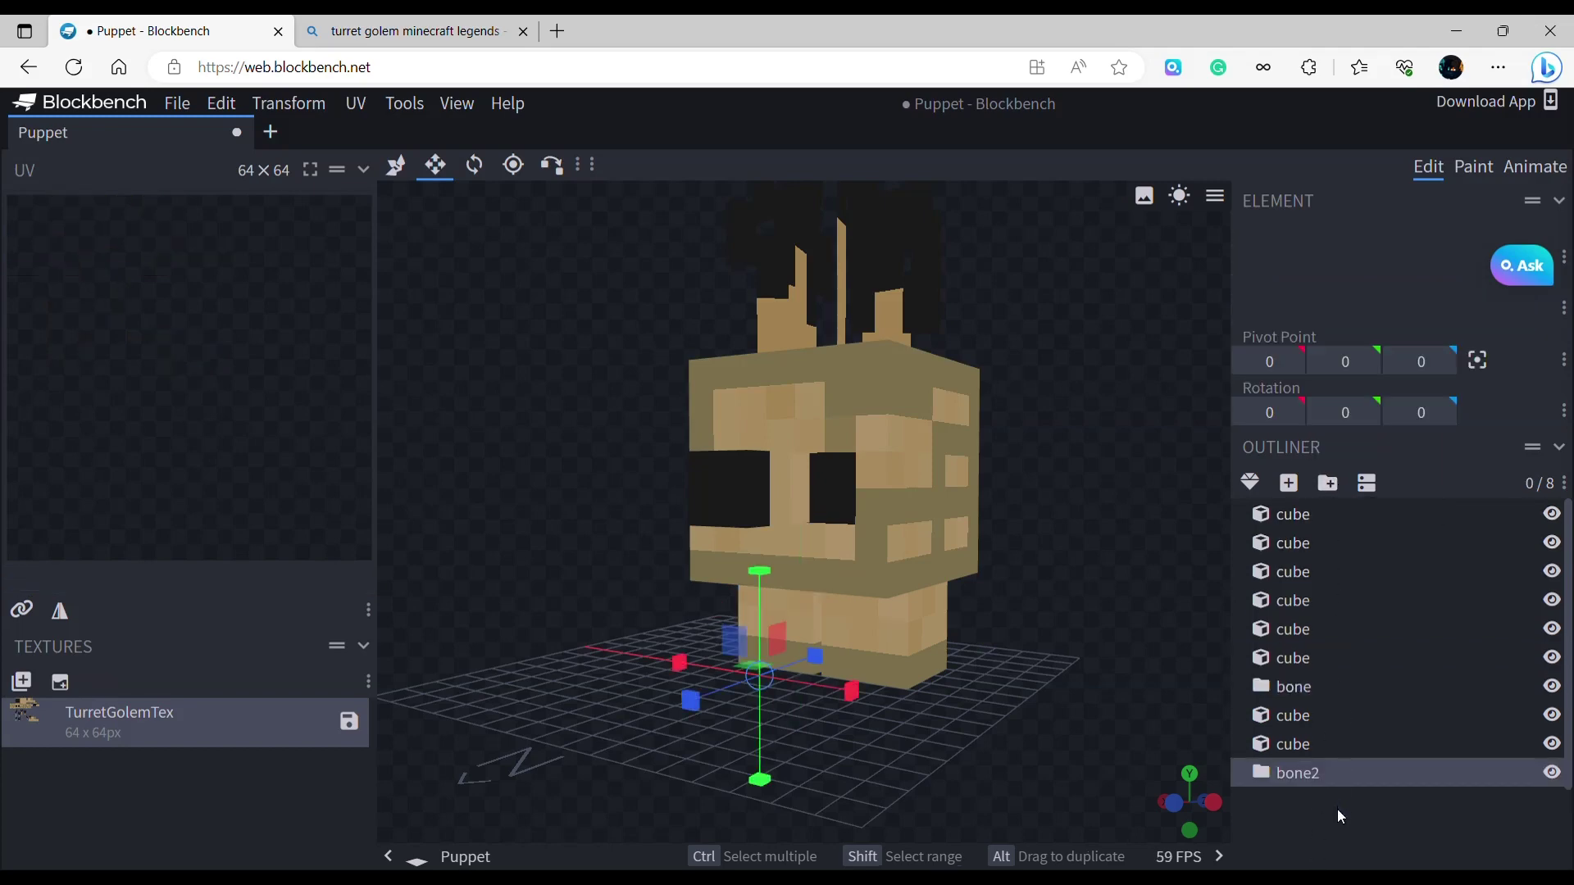
click(1345, 807)
Move the right leg cube into the first new group and rename that group RightLeg.
click(1296, 715)
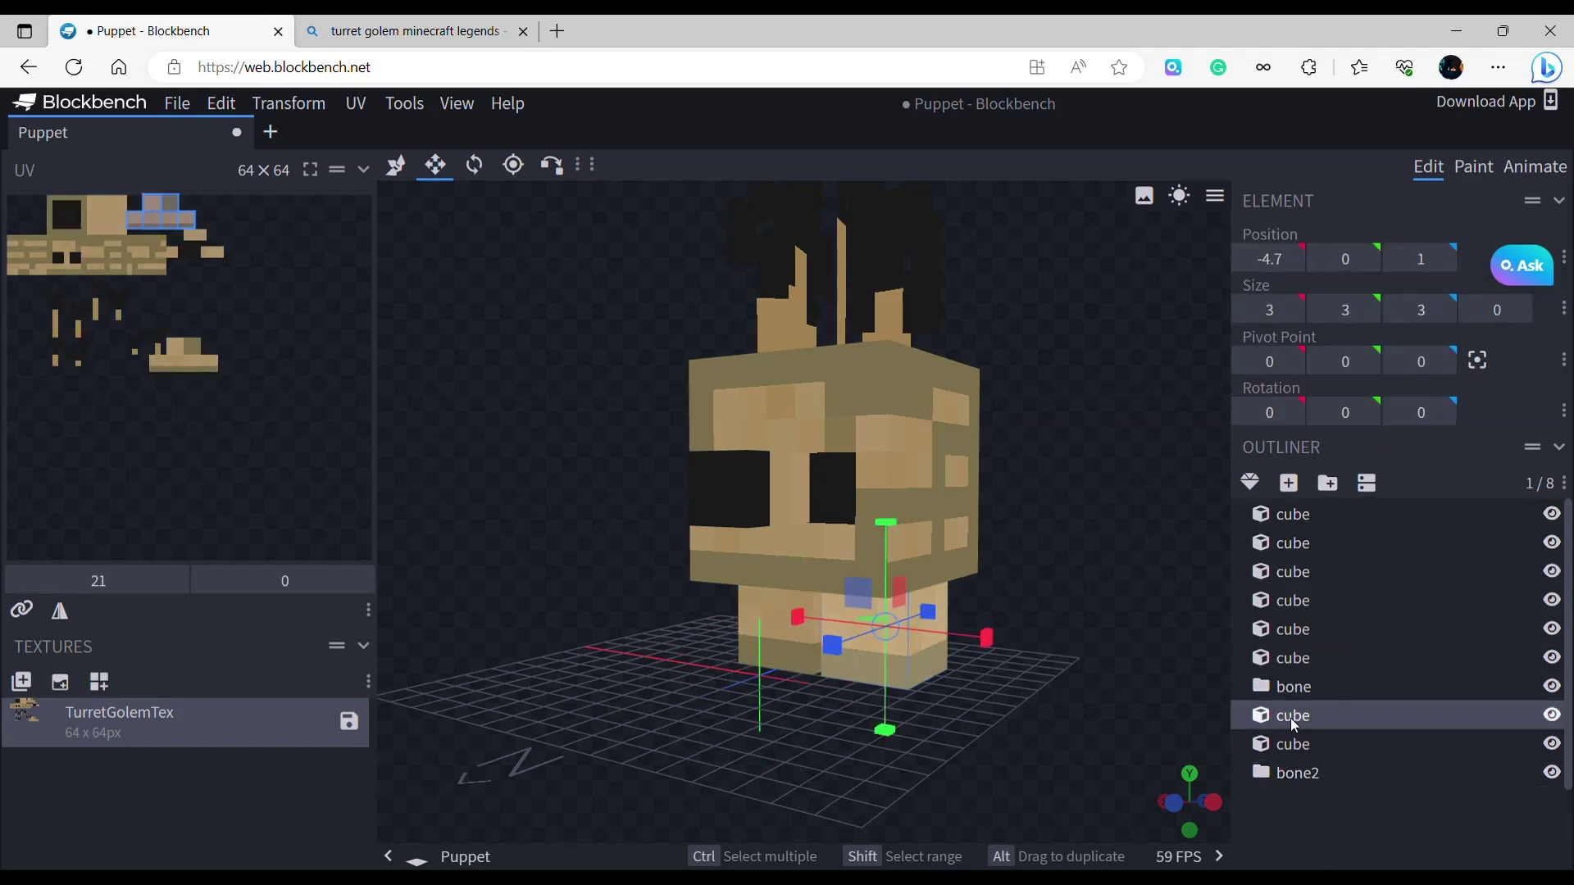
drag(1293, 717, 1301, 695)
click(1302, 695)
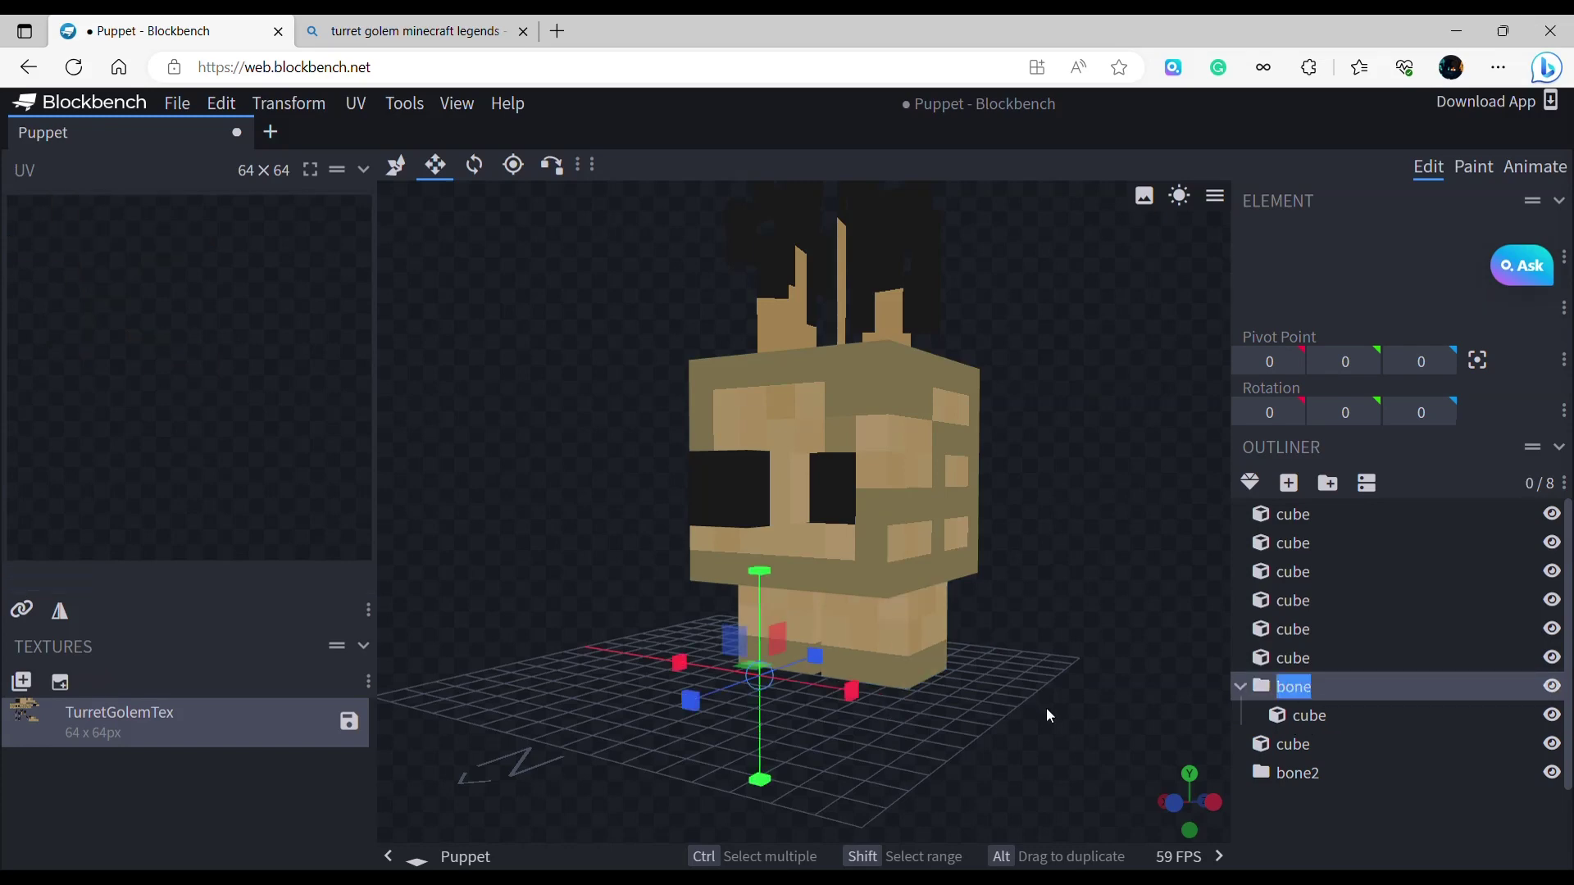
drag(1047, 707, 1114, 705)
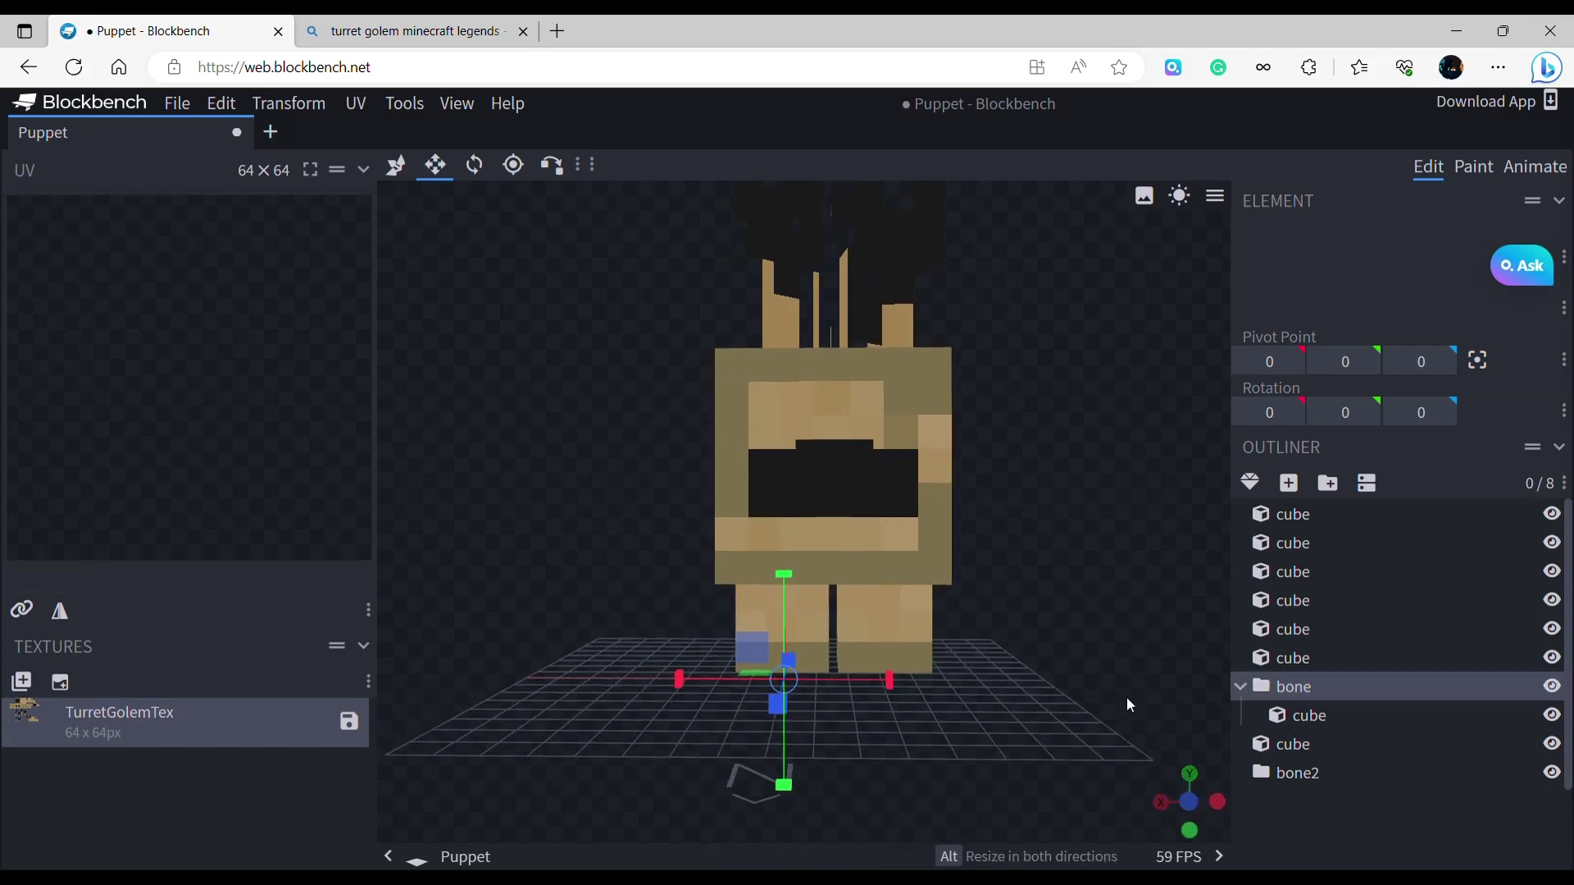
click(1289, 688)
click(1289, 687)
double_click(1292, 691)
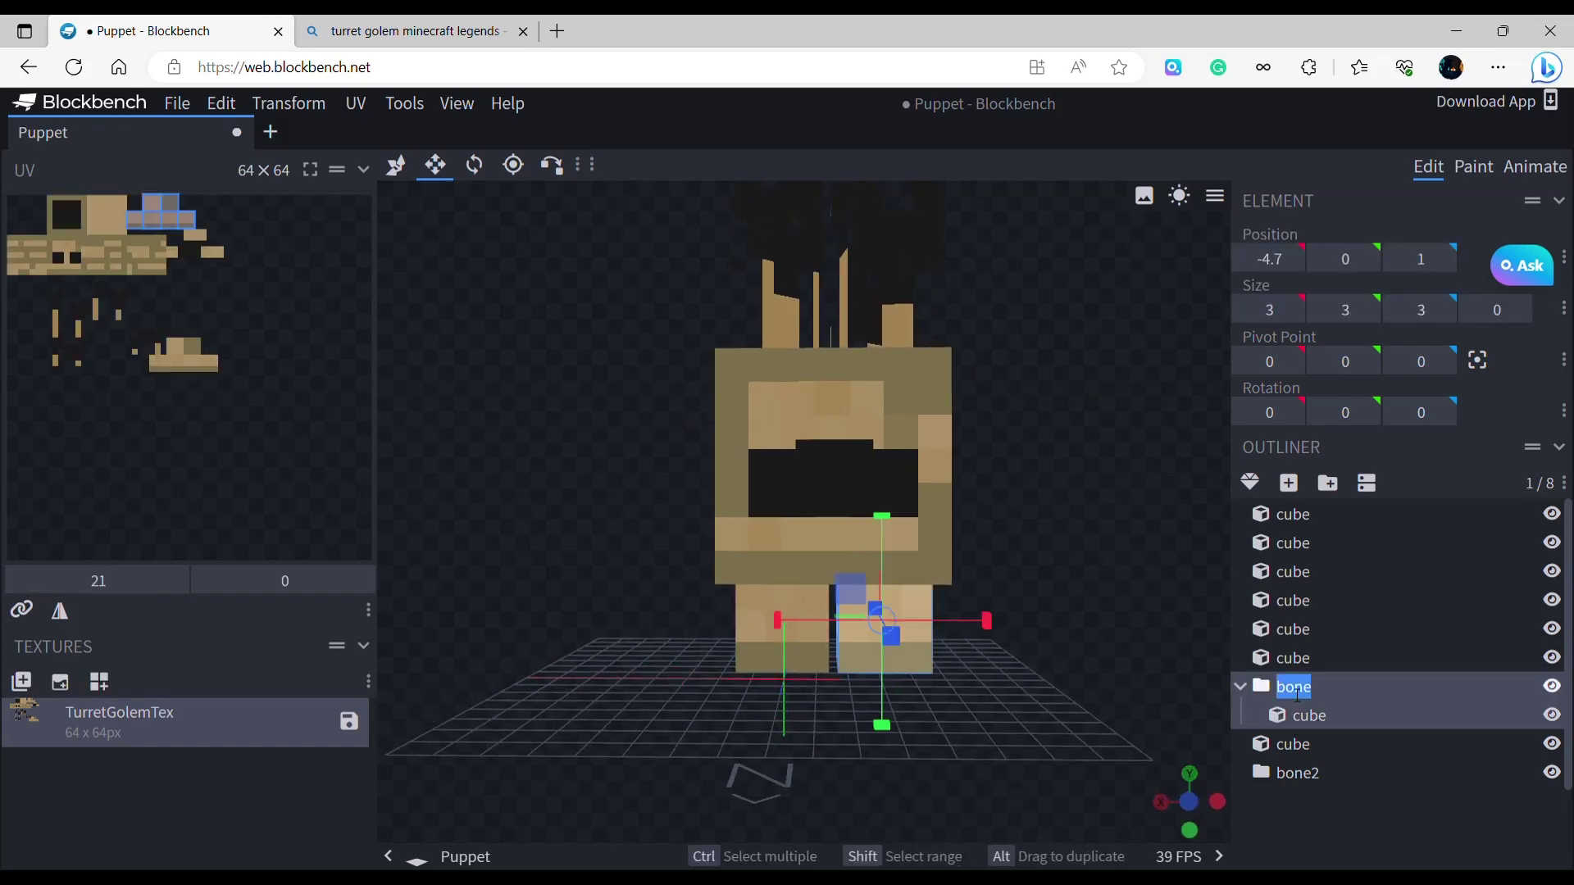
text(RightLeg)
Rename the second, empty group LeftLeg.
double_click(1312, 777)
text(LeftLeg)
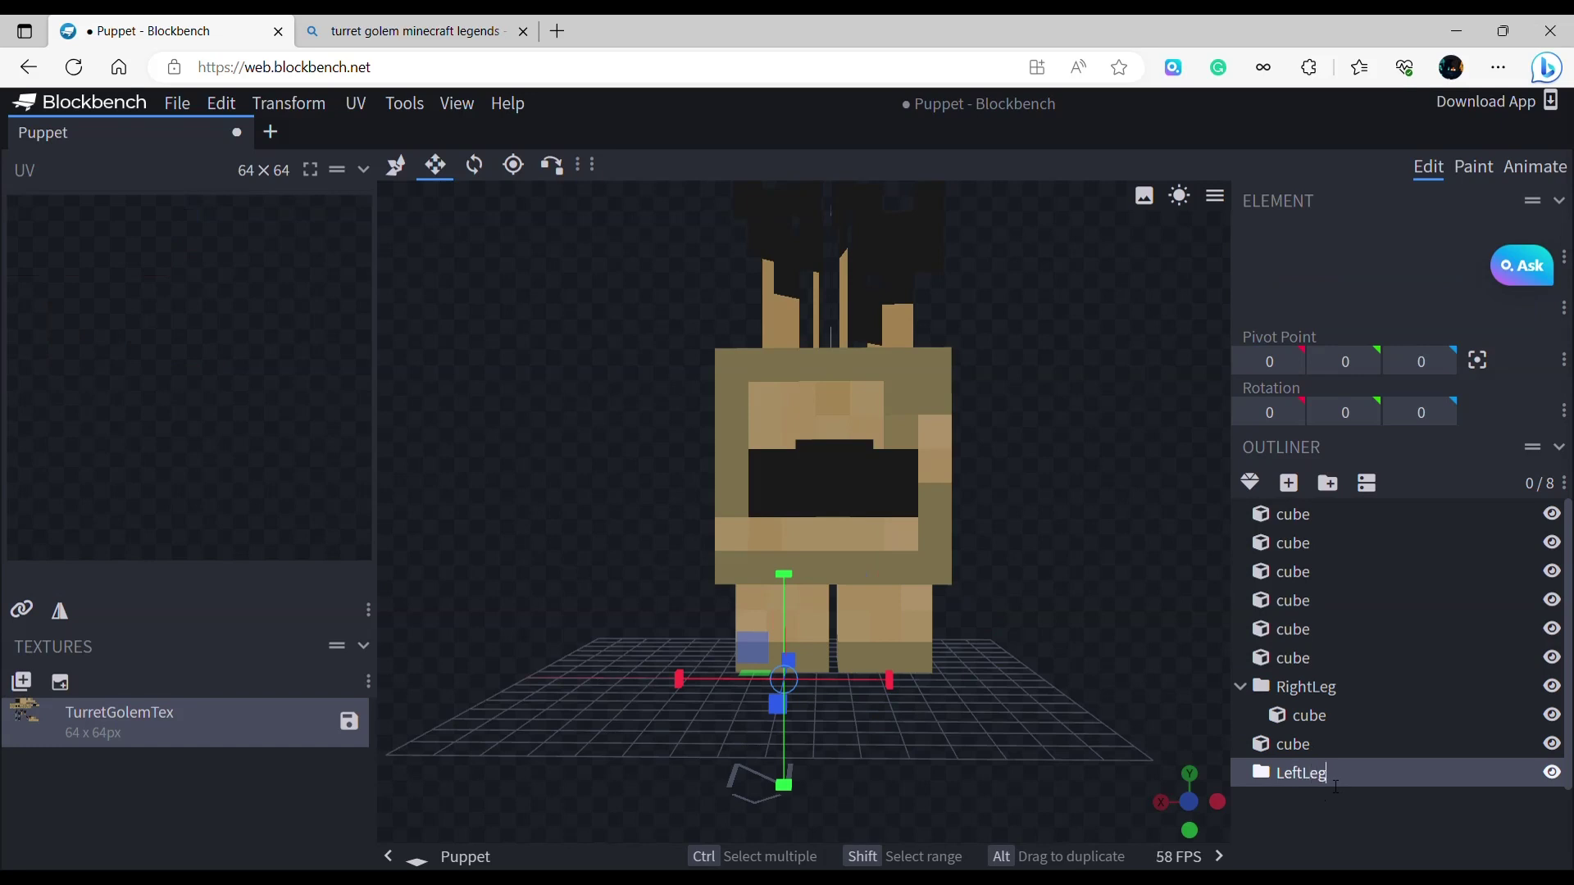
key(Return)
Move the left leg cube into the LeftLeg group and place that group directly below RightLeg.
click(823, 623)
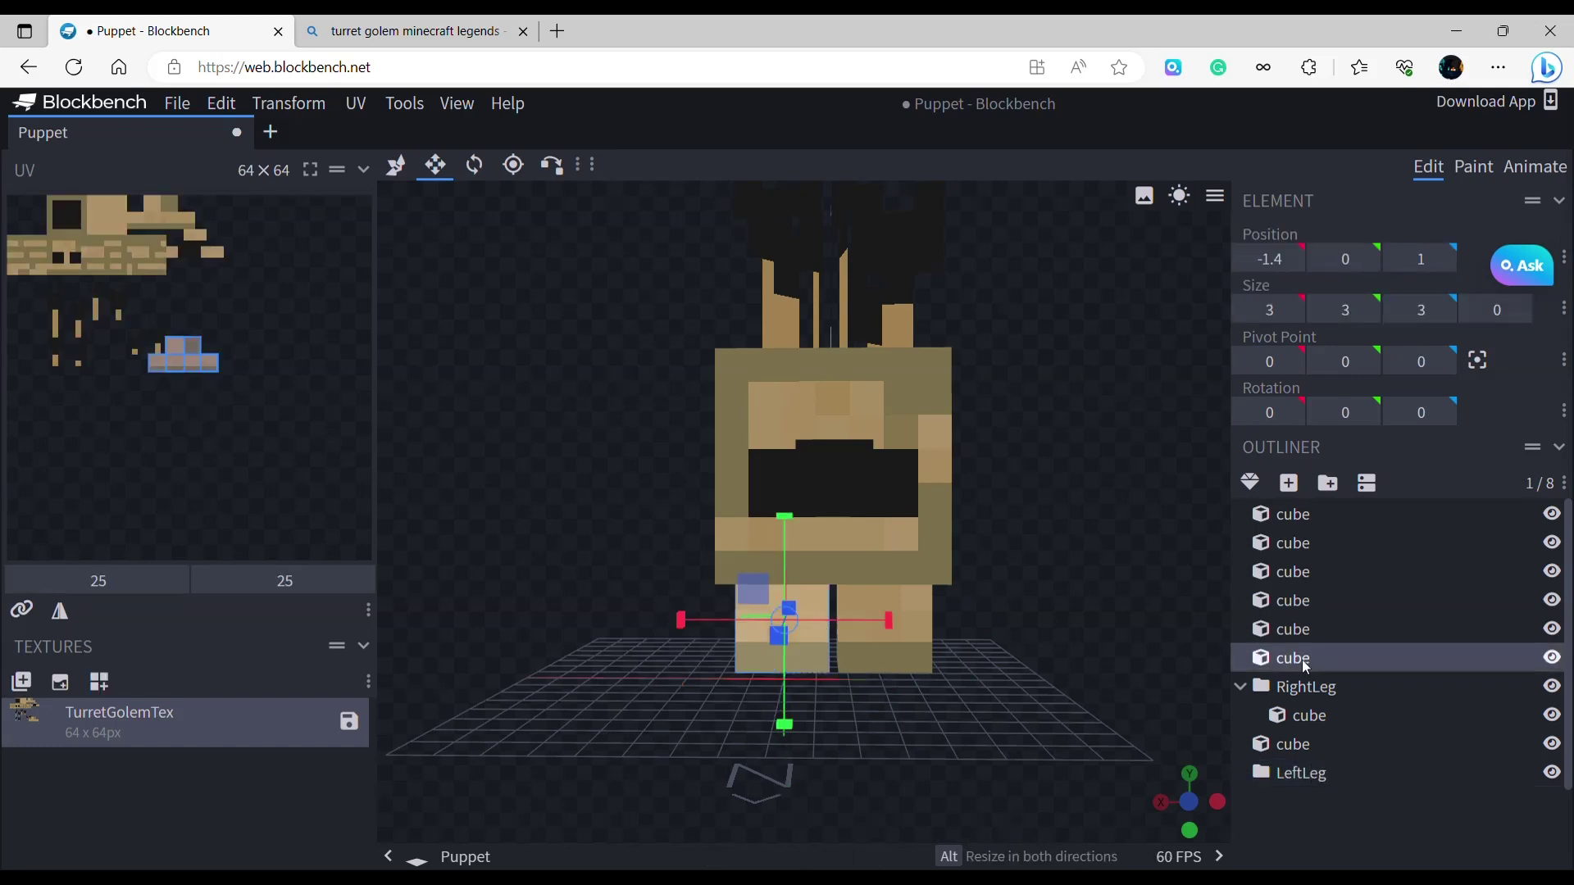
drag(1302, 661, 1307, 784)
drag(1243, 743, 1248, 672)
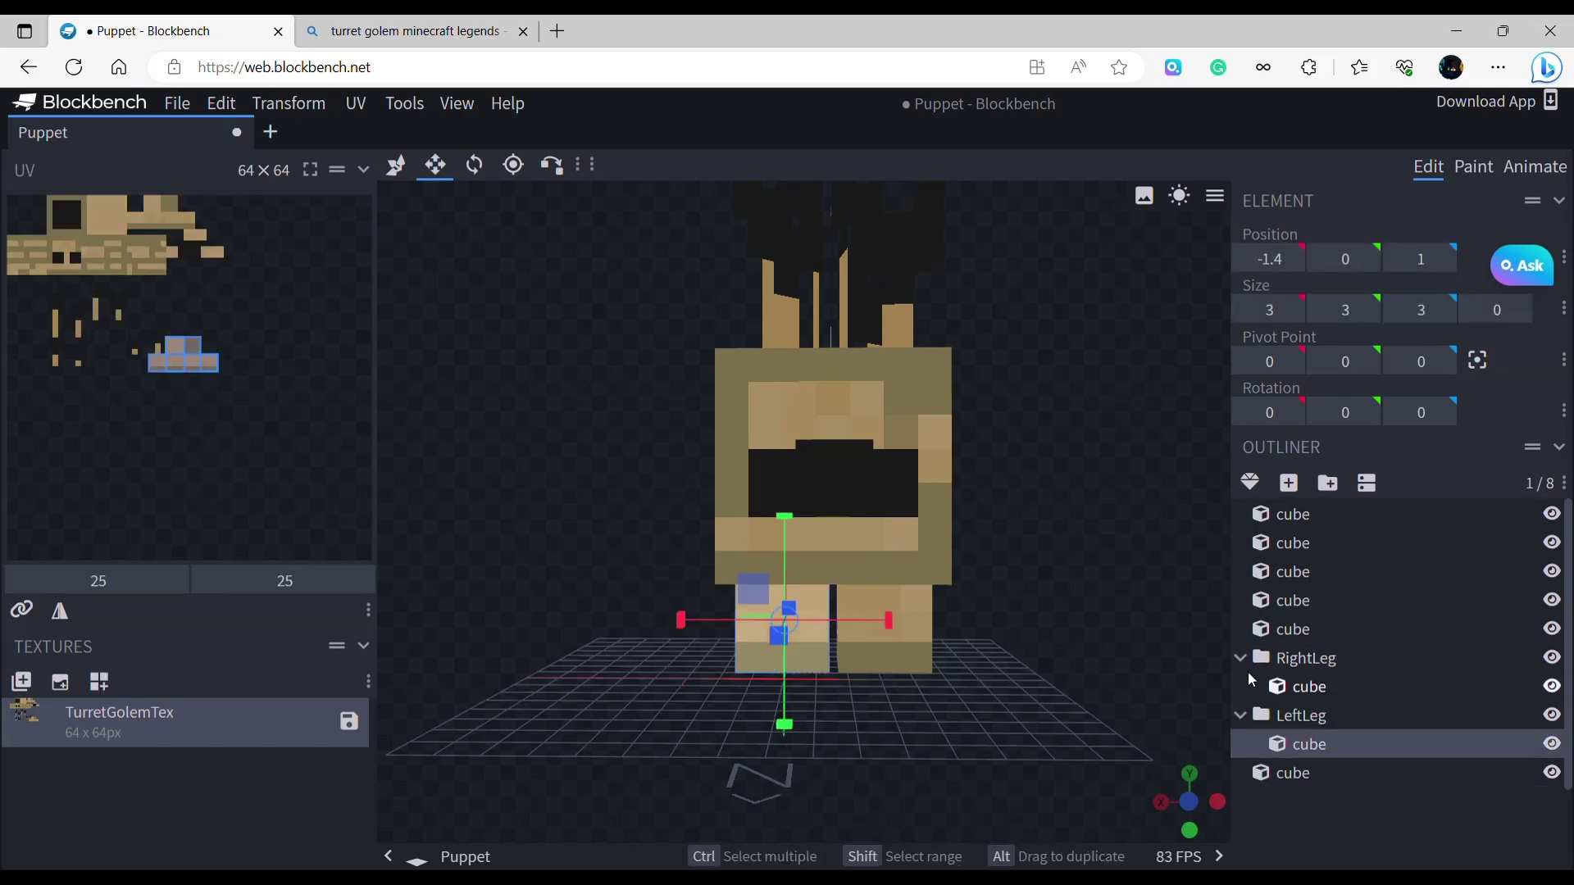
Collapse the two leg groups, add a new group, and move the nose cube into it.
click(1242, 660)
click(1241, 687)
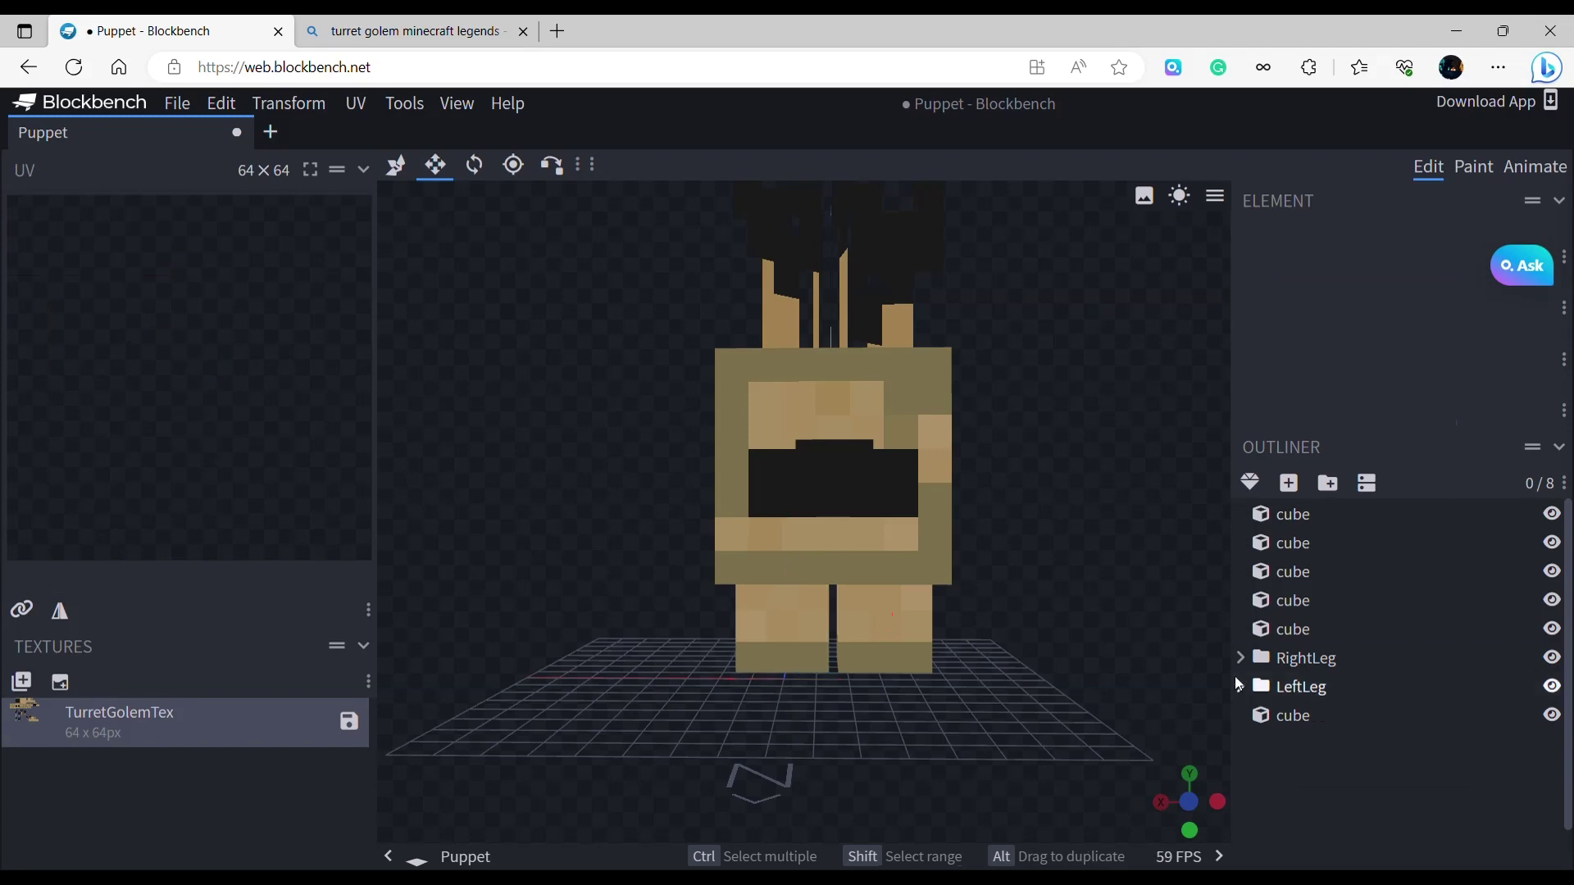
click(1294, 716)
drag(1044, 696, 1015, 687)
click(1328, 483)
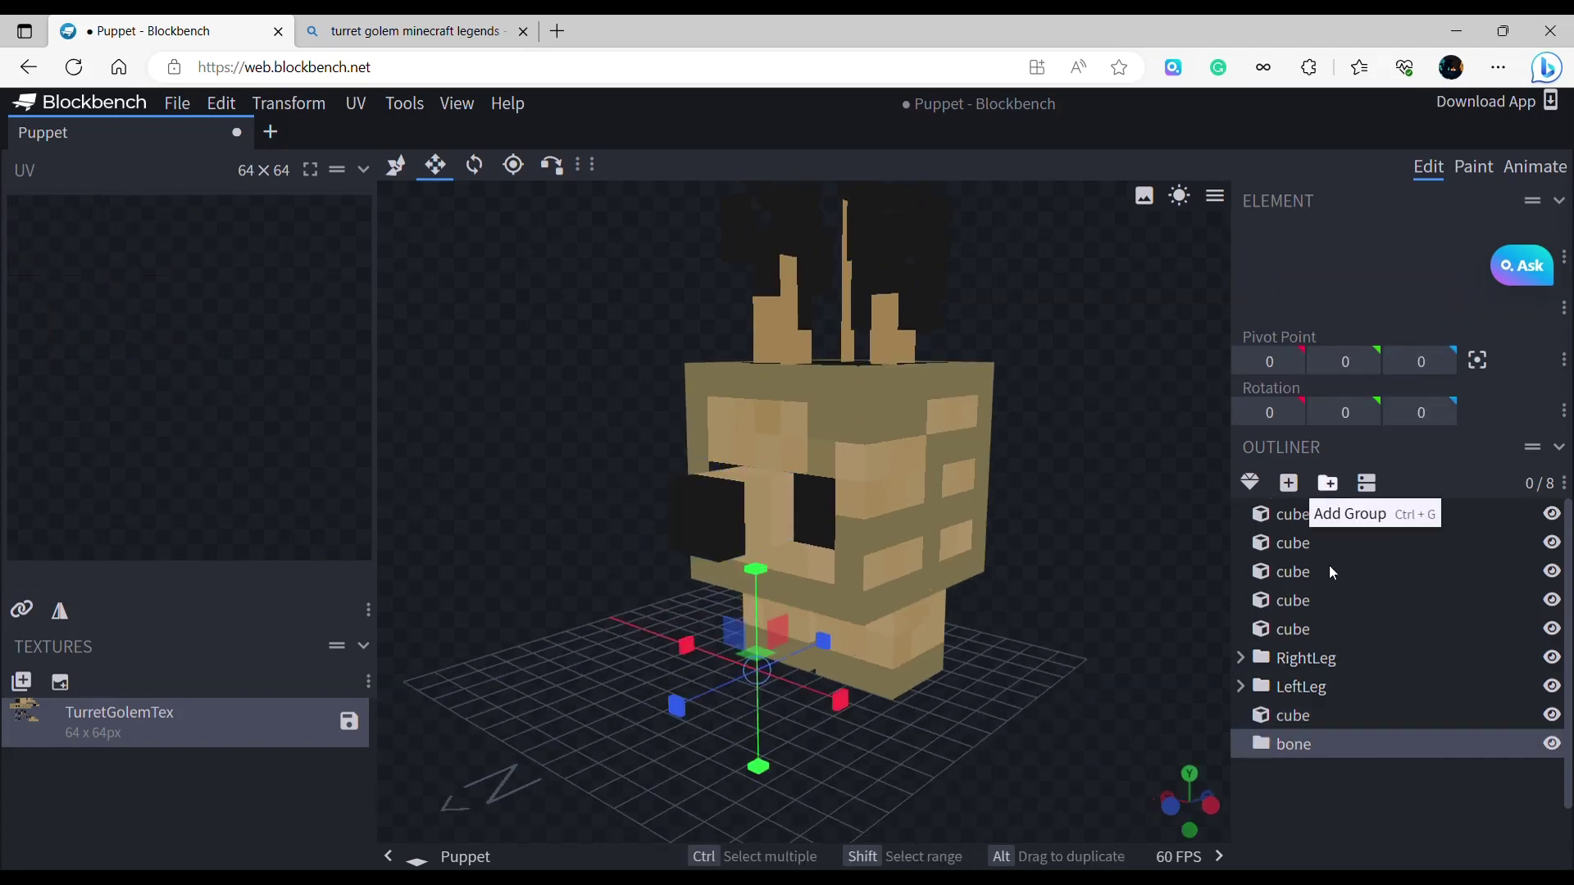
drag(1295, 717, 1289, 746)
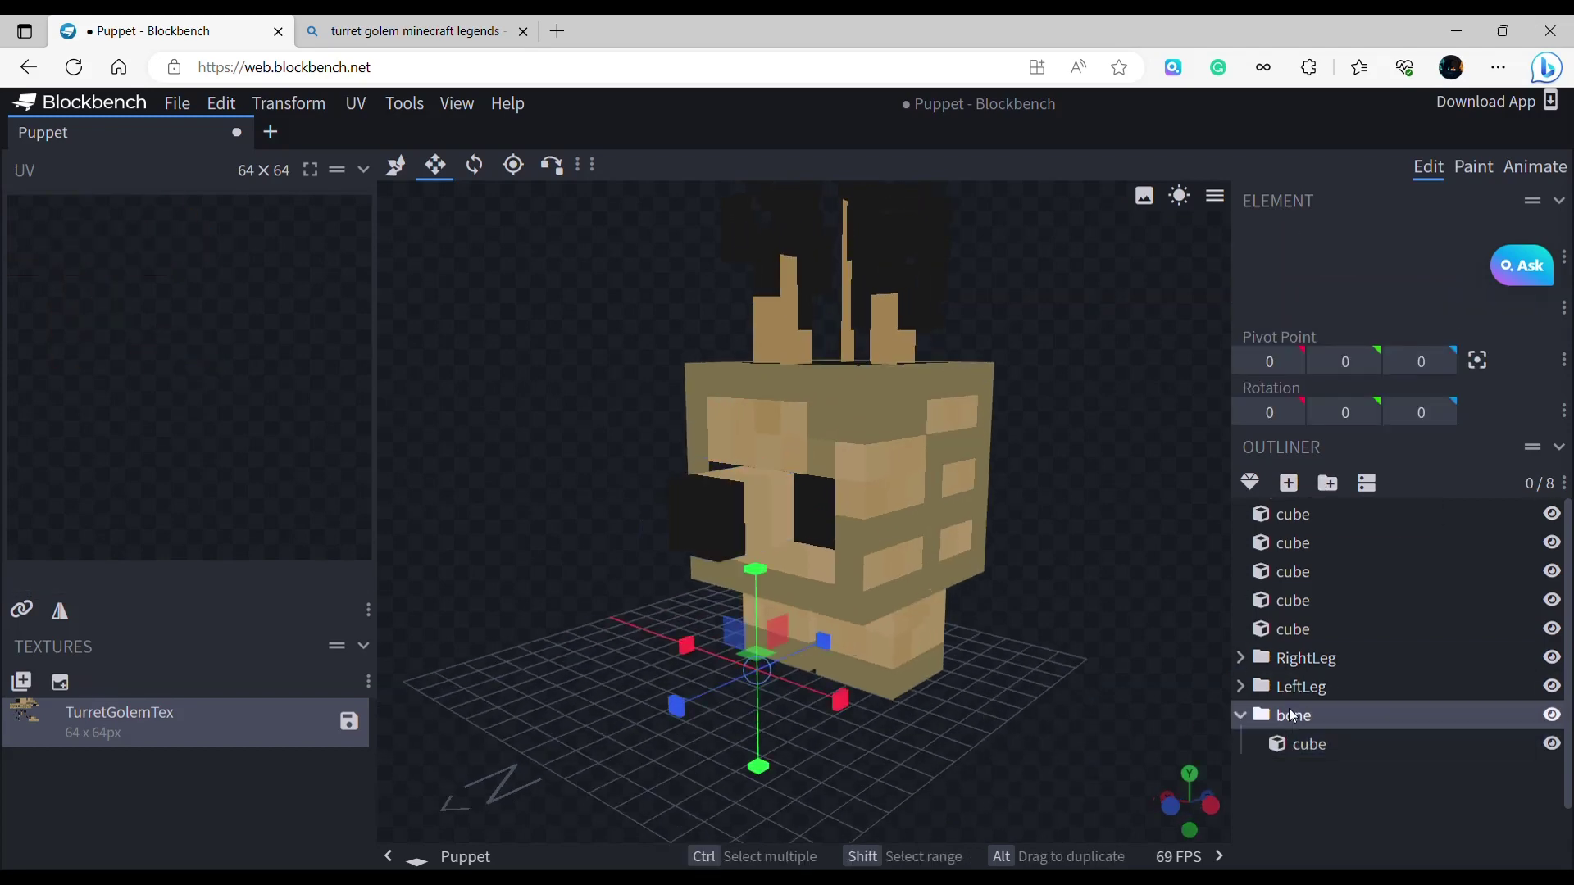
Rename the group holding the nose cube as Nose and collapse it.
double_click(1294, 718)
key(Return)
click(1241, 720)
Identify the large body cube and add a new empty group placed after Nose in the outliner.
drag(1025, 623, 904, 580)
click(903, 581)
drag(1014, 607, 1001, 648)
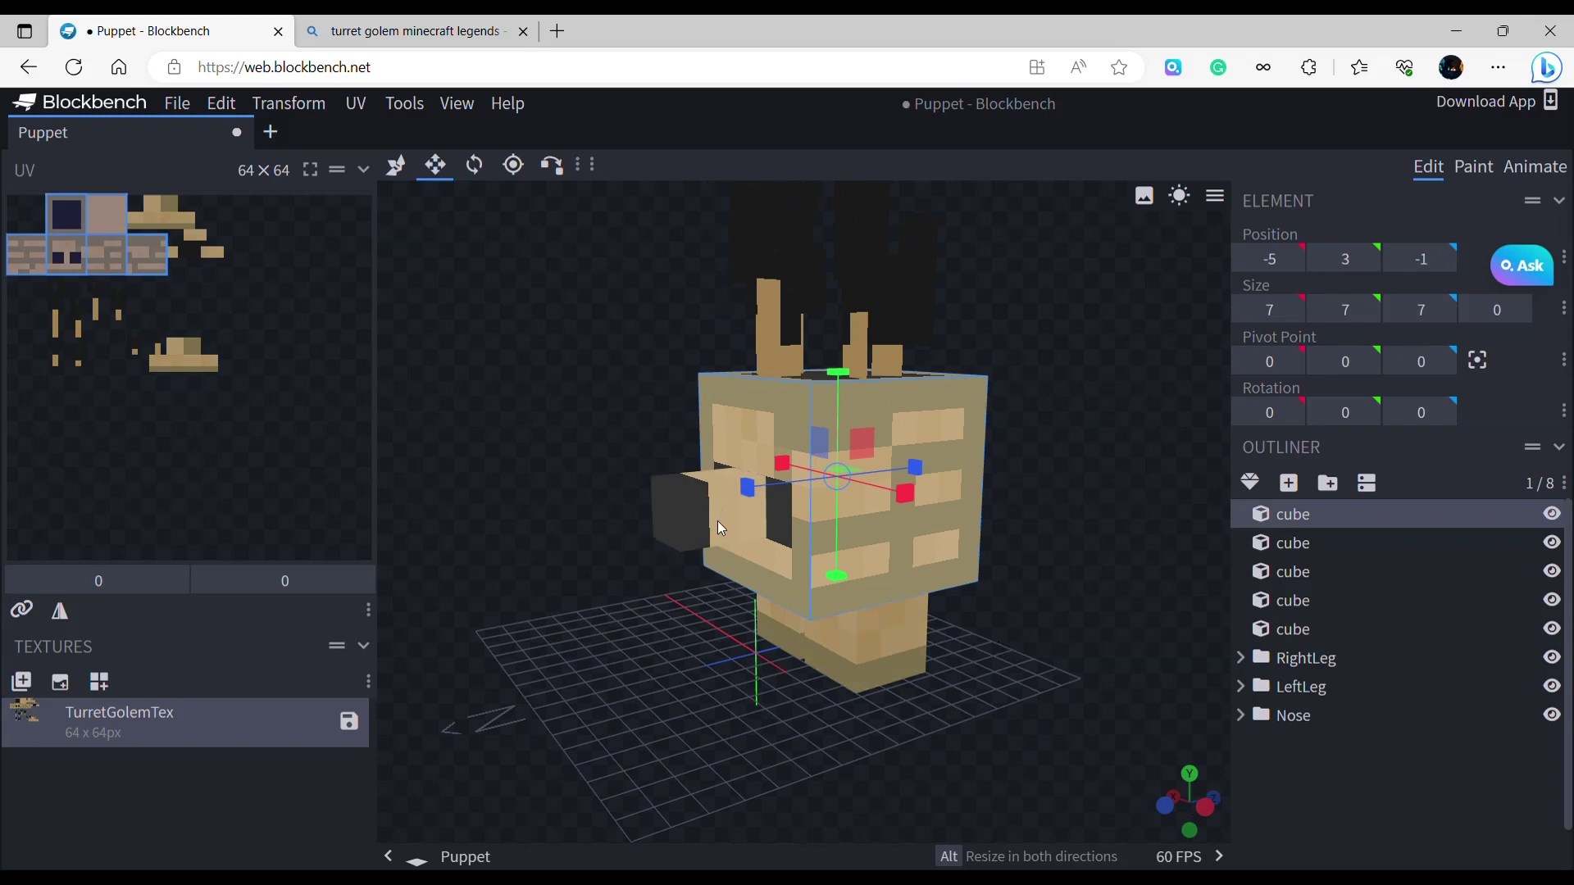
drag(717, 520, 872, 583)
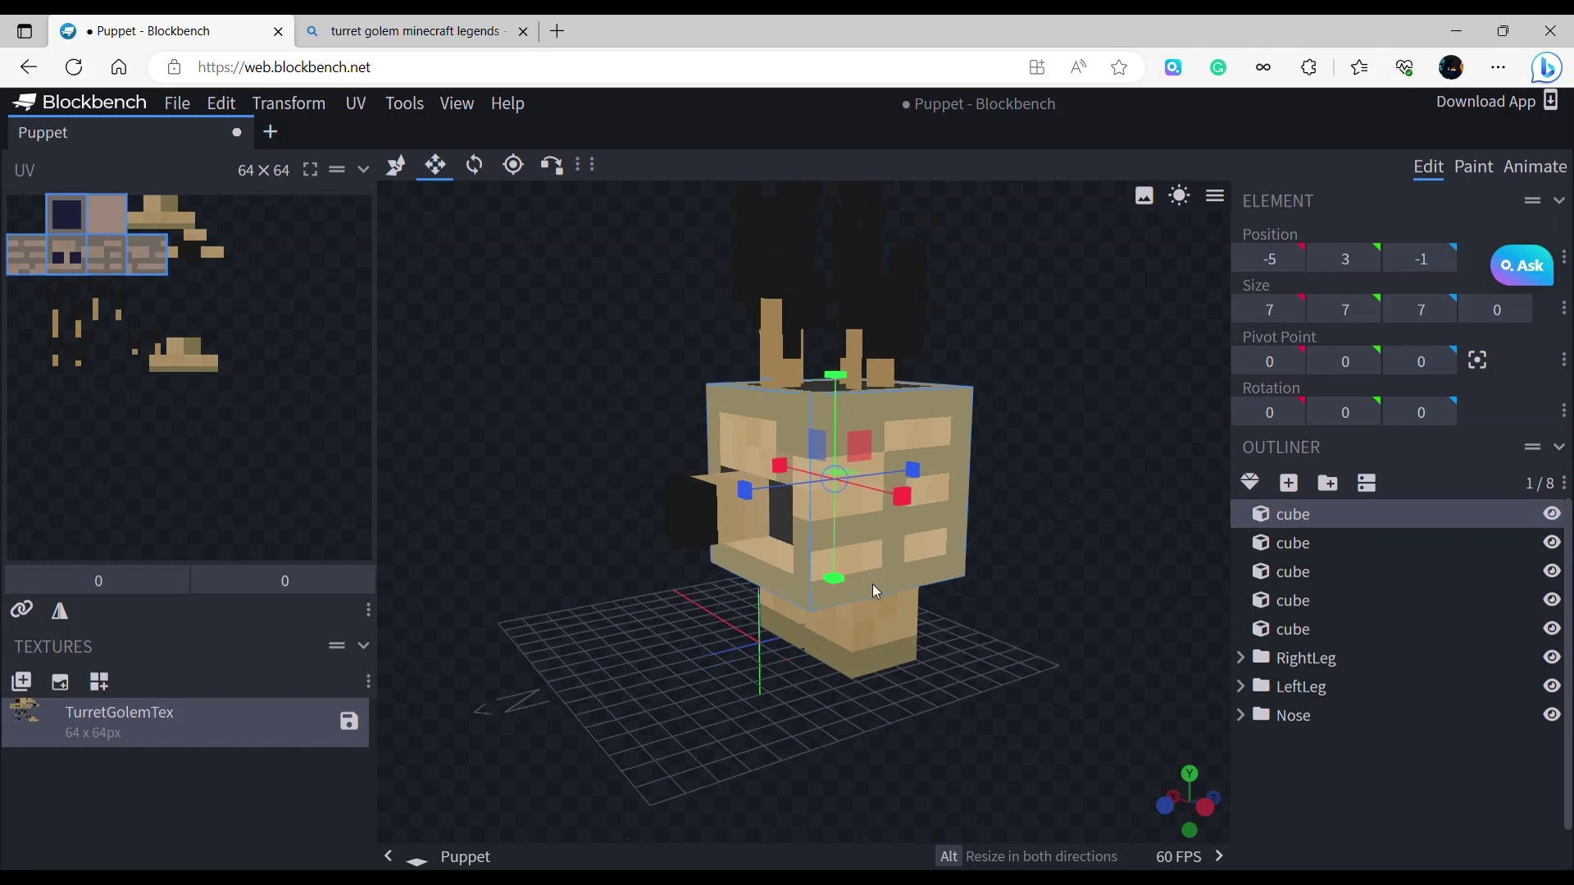
click(1328, 483)
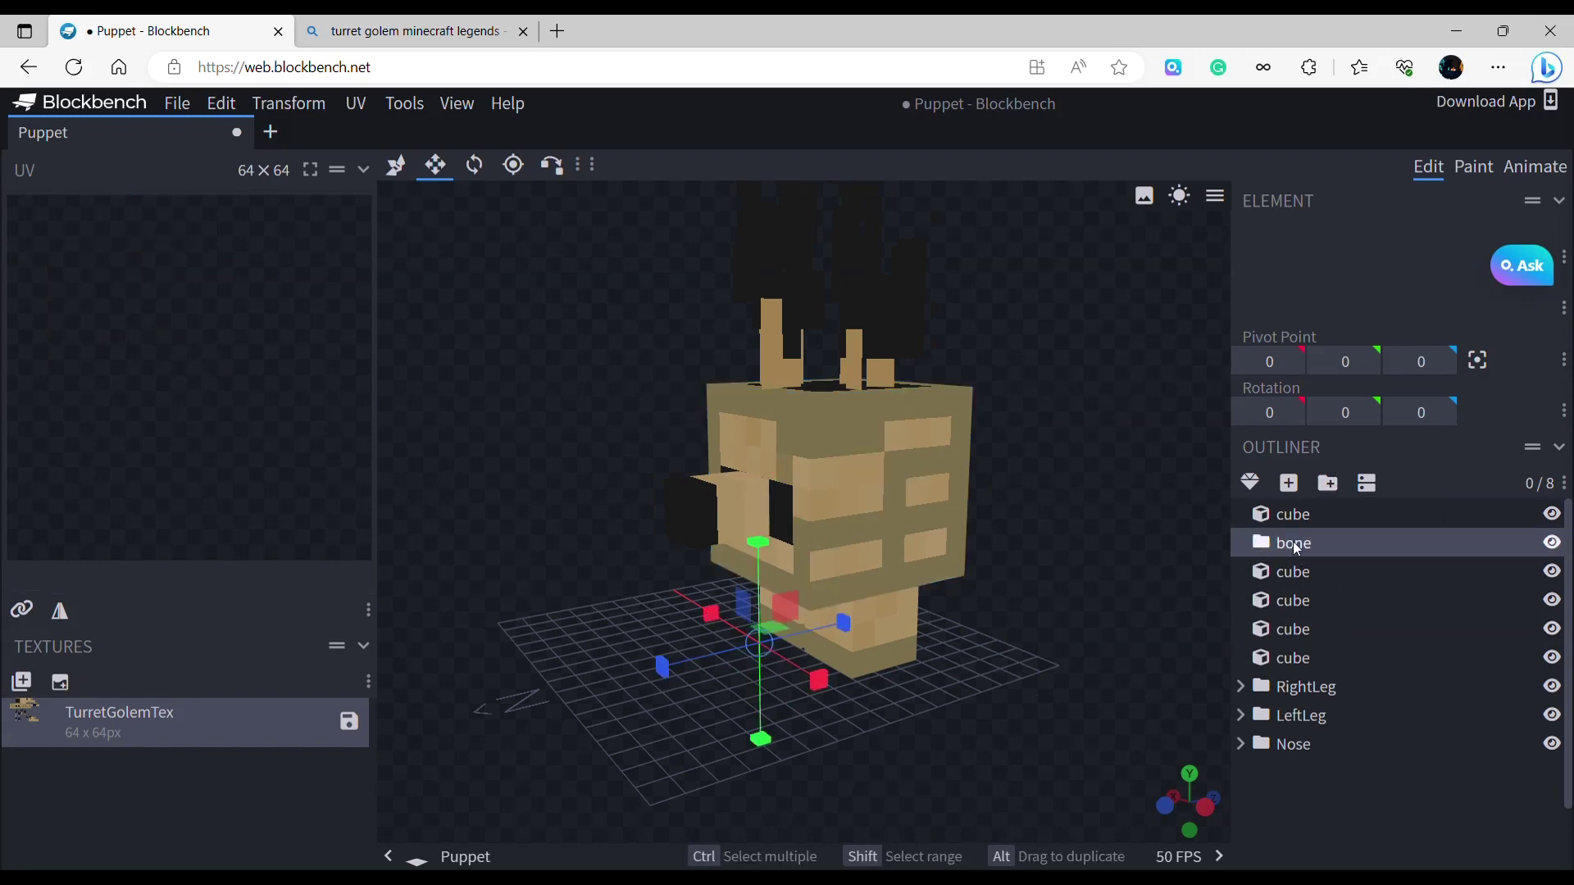
drag(1293, 542, 1315, 759)
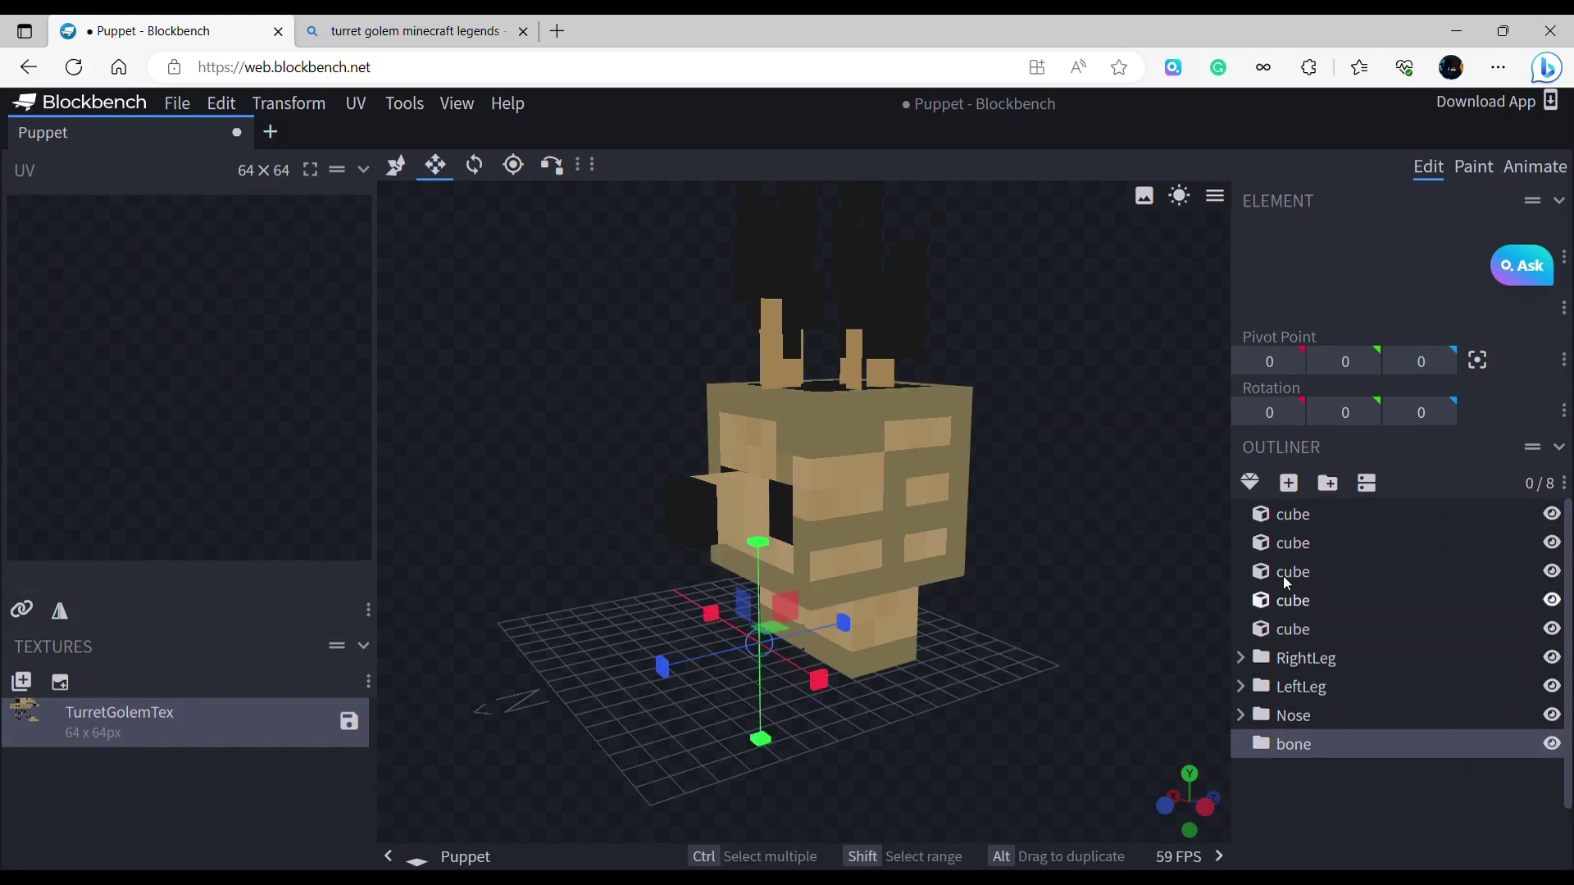
Move the body cube into the new empty group and rename that group Body.
drag(1292, 514, 1283, 744)
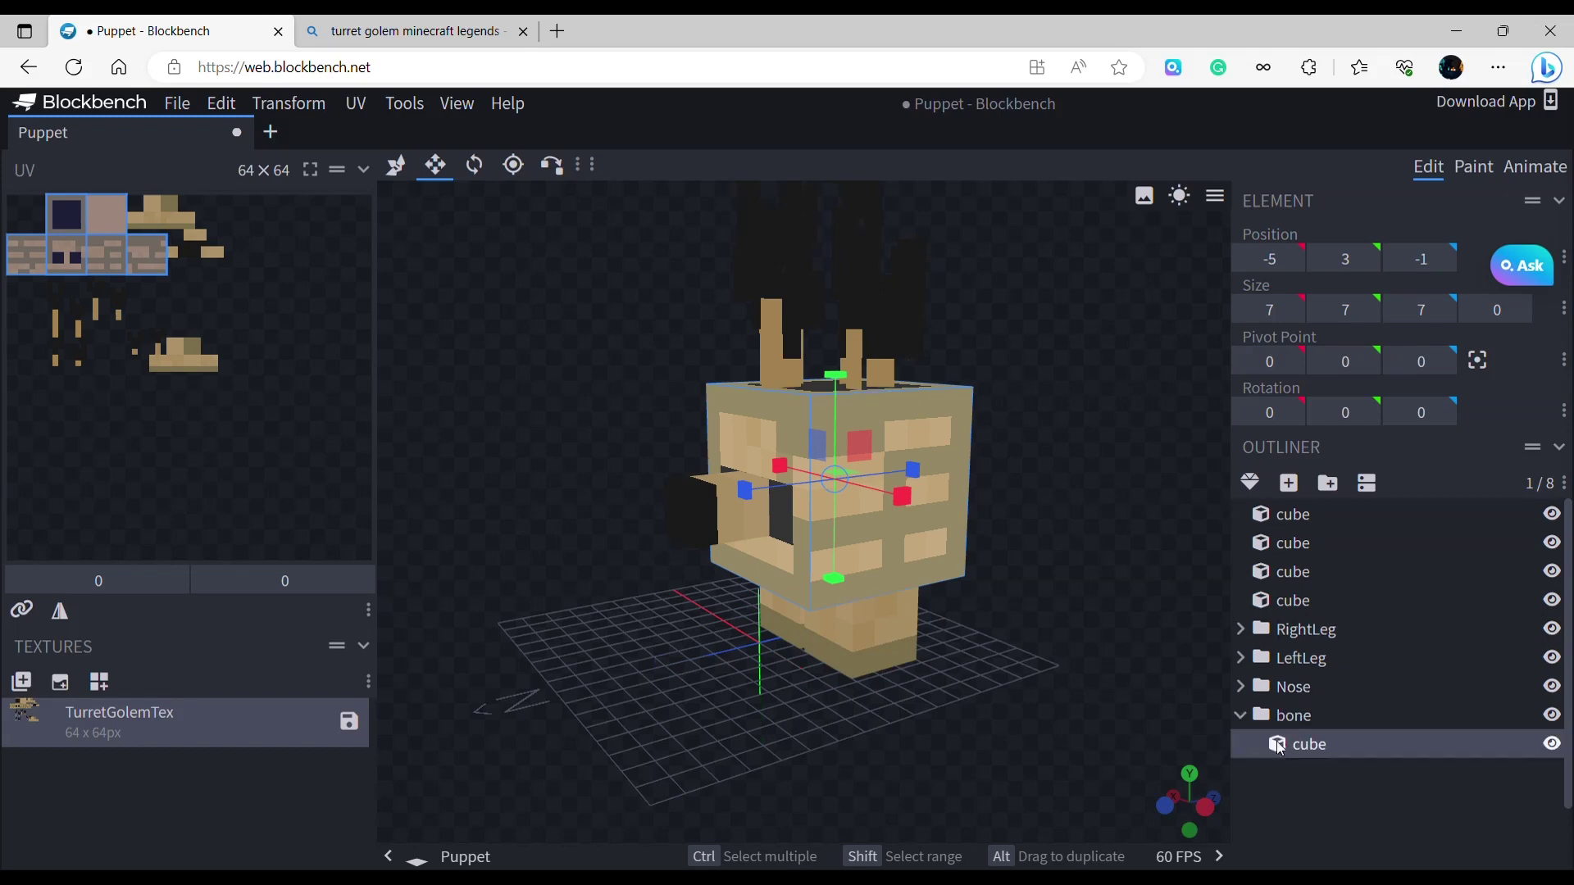
double_click(1290, 715)
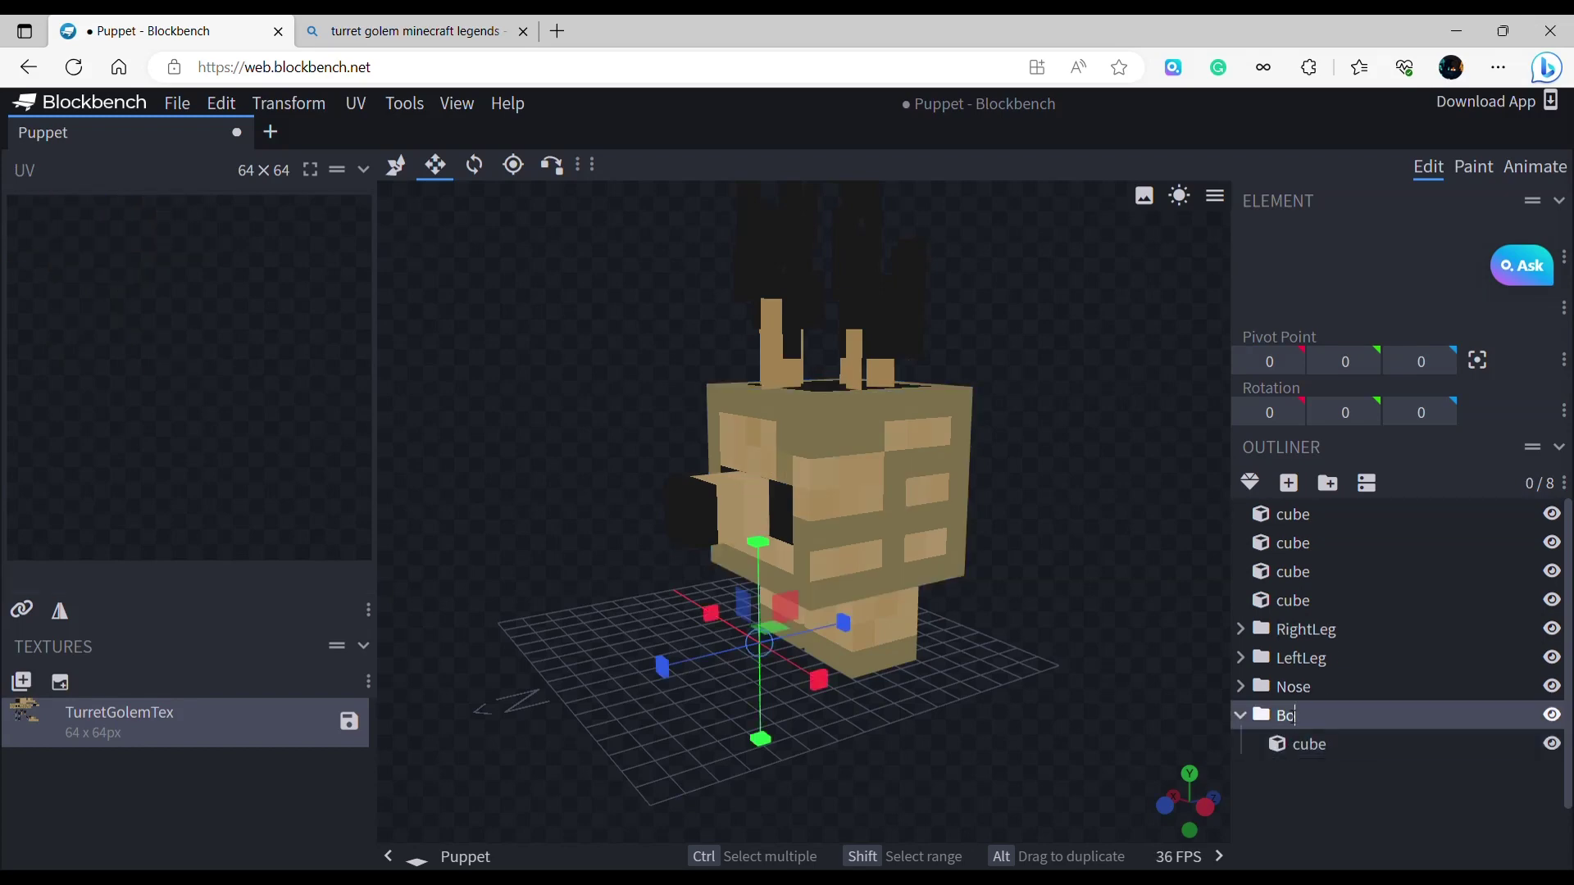
click(1266, 791)
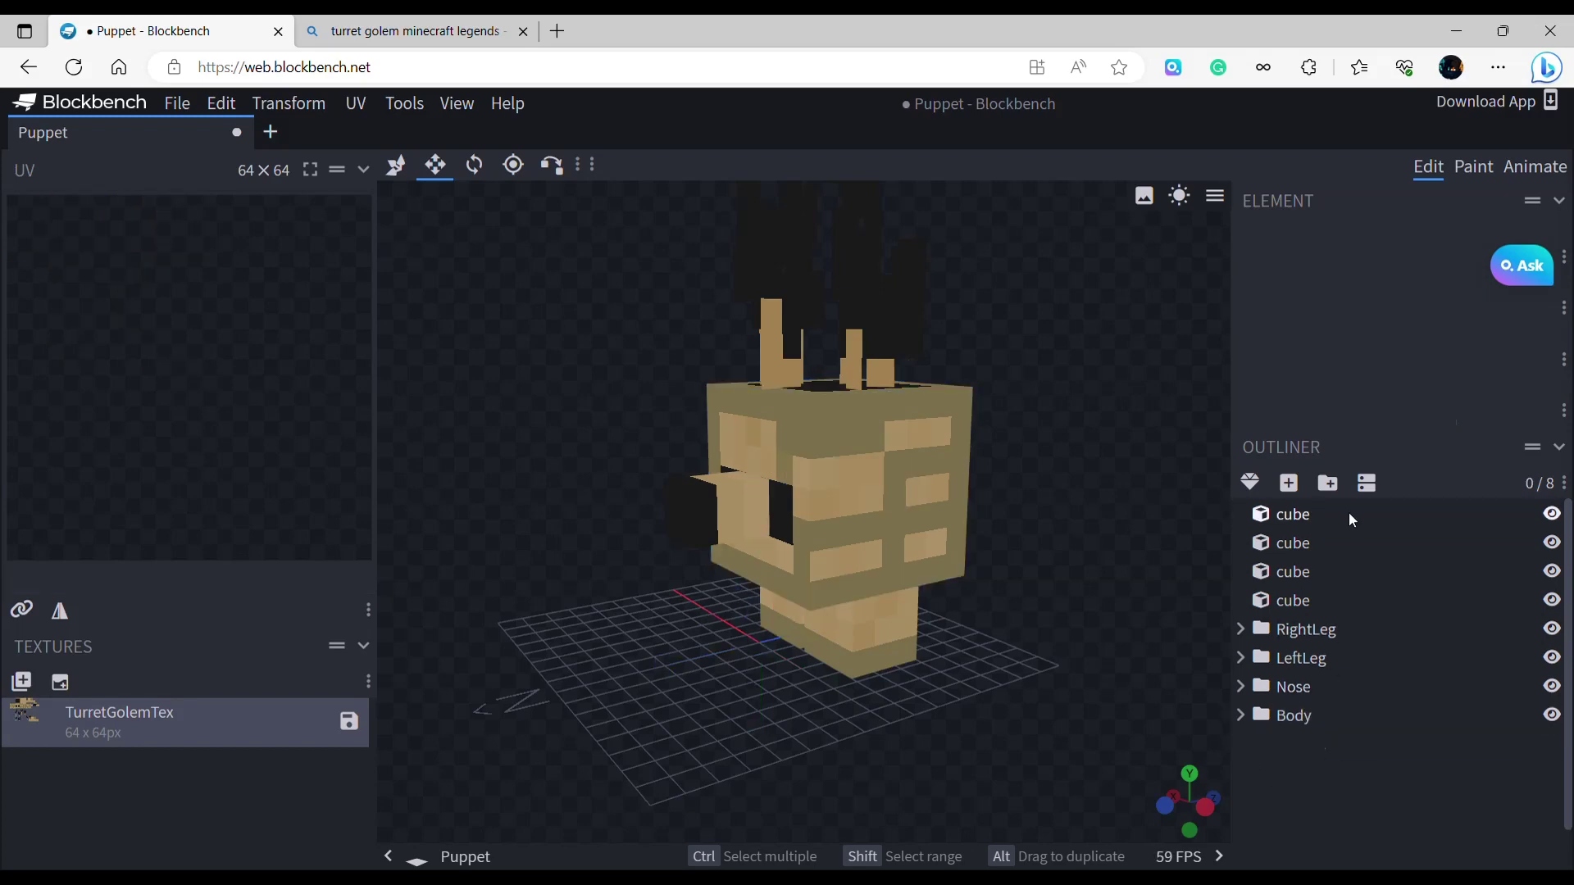
Group the four remaining ungrouped cubes under the name Arrow and collapse the group.
click(1343, 513)
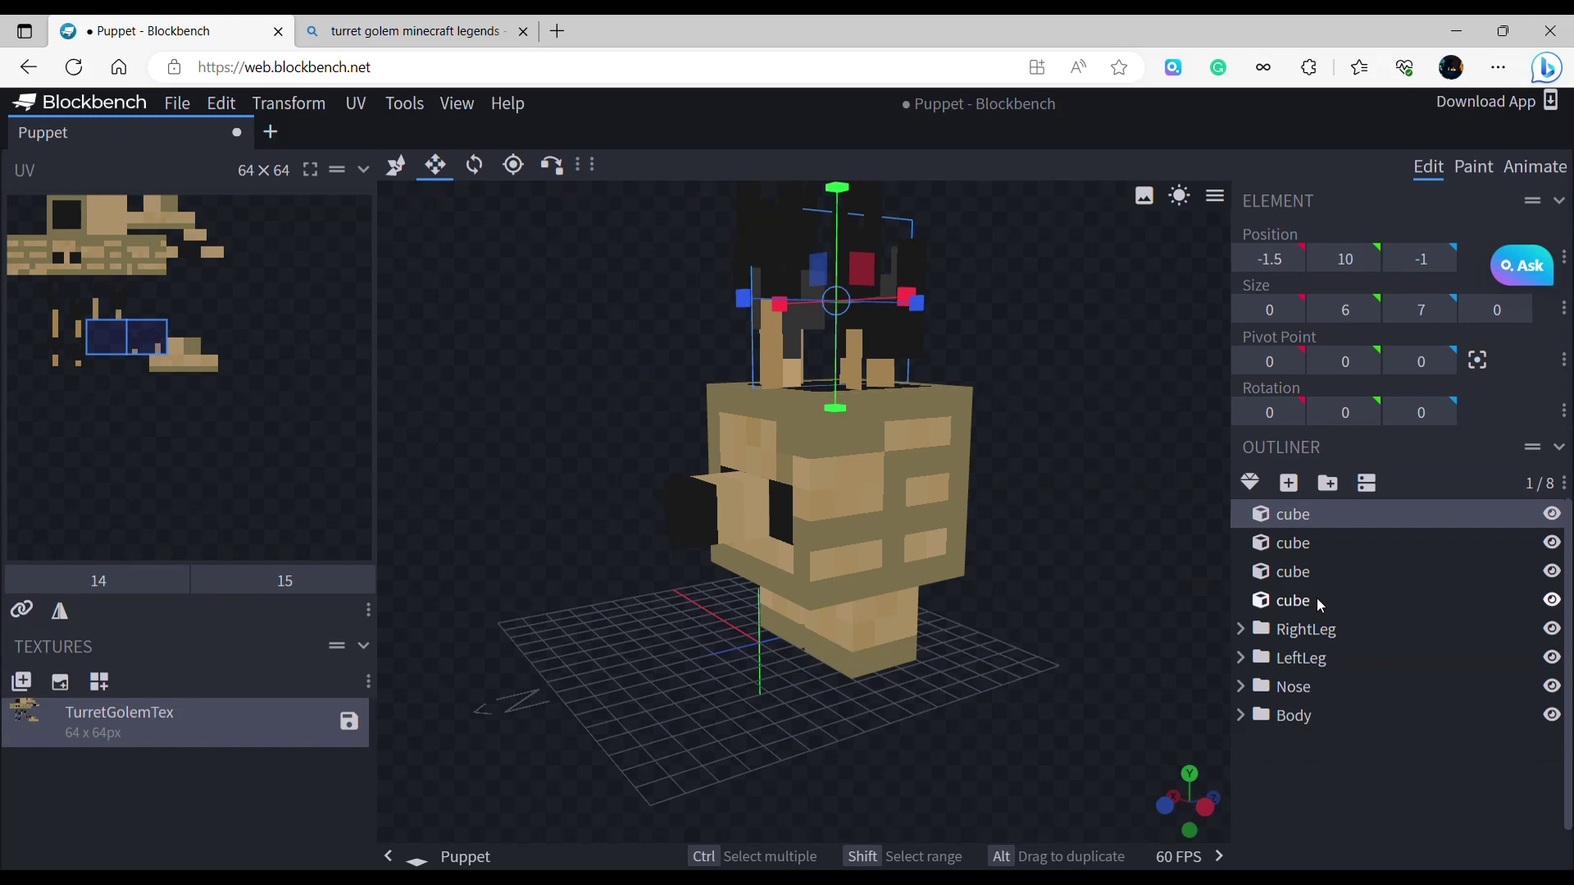
shift+click(1317, 600)
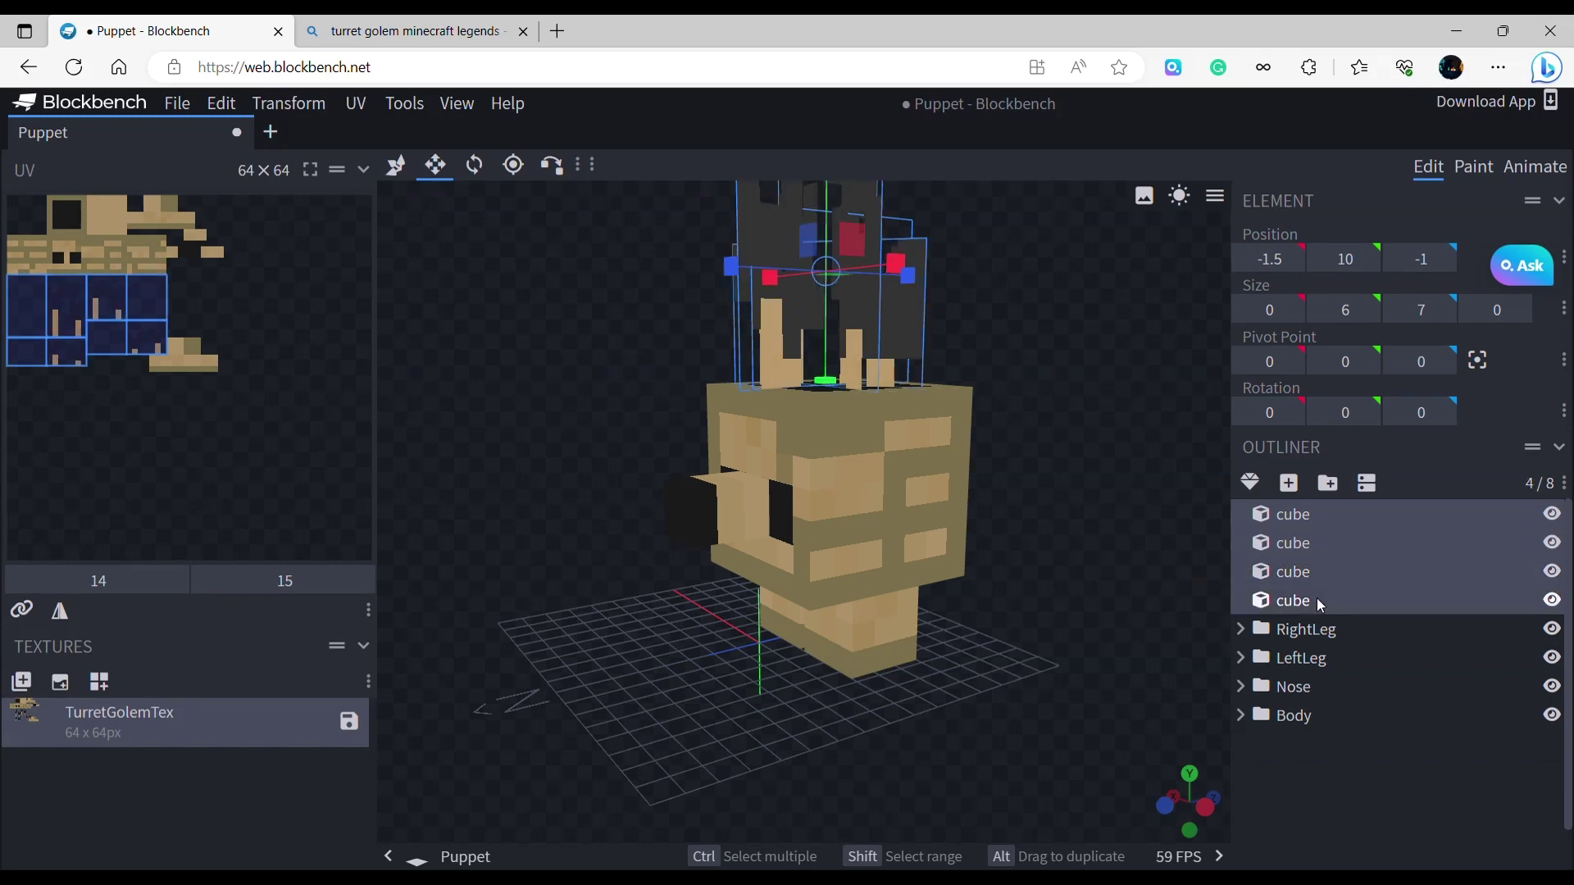
click(1328, 484)
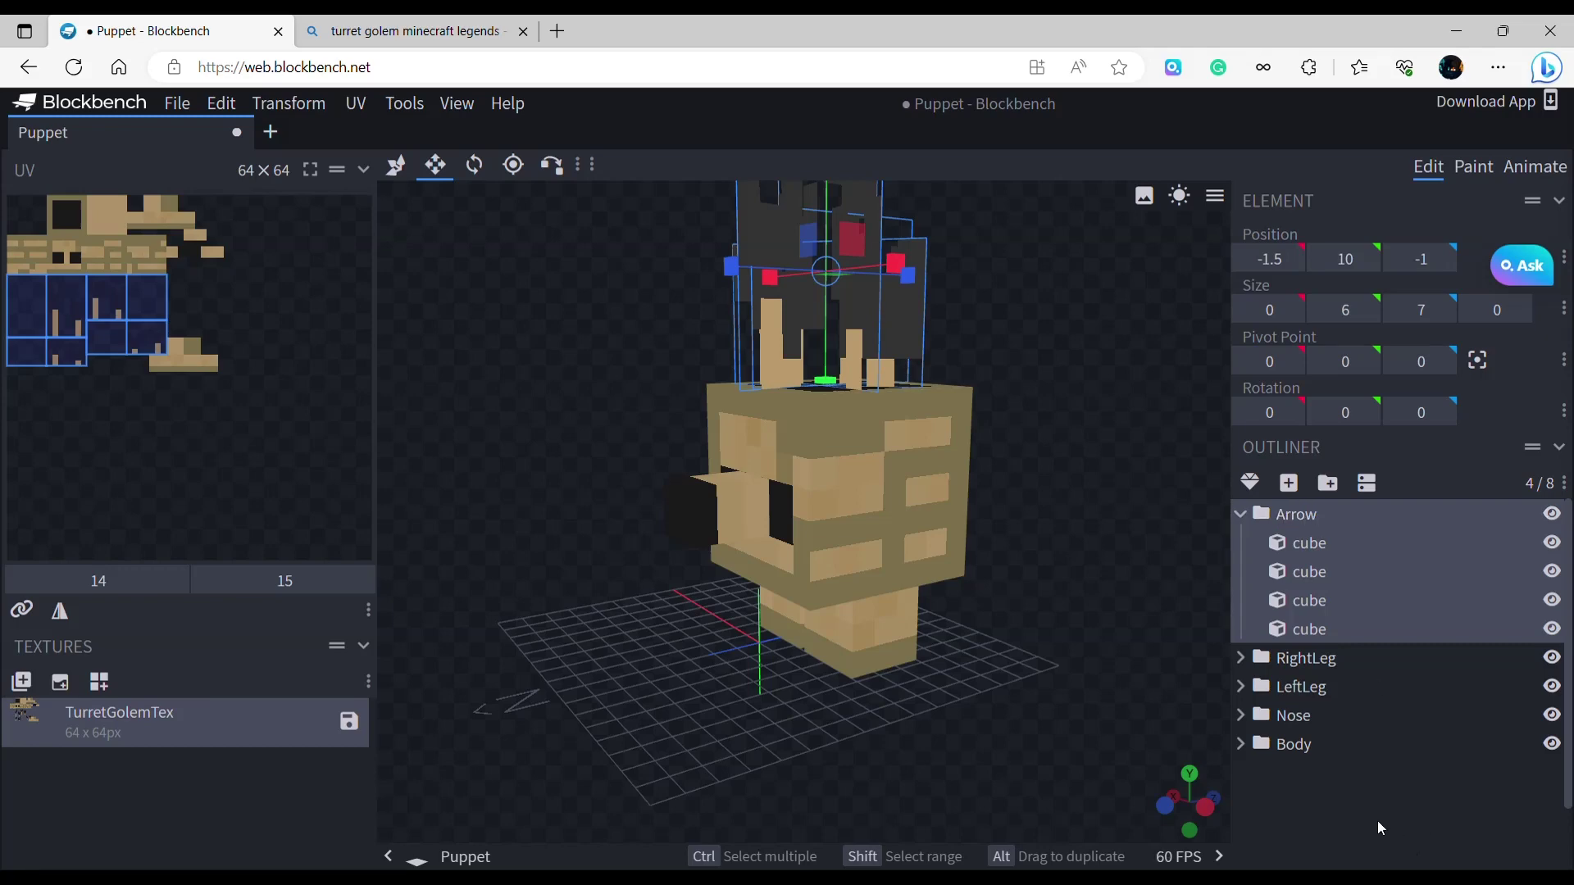
click(1252, 513)
click(1279, 676)
Switch to animation mode and create an animation named Idle with its loop mode set to Loop.
scroll(776, 608, down, 5)
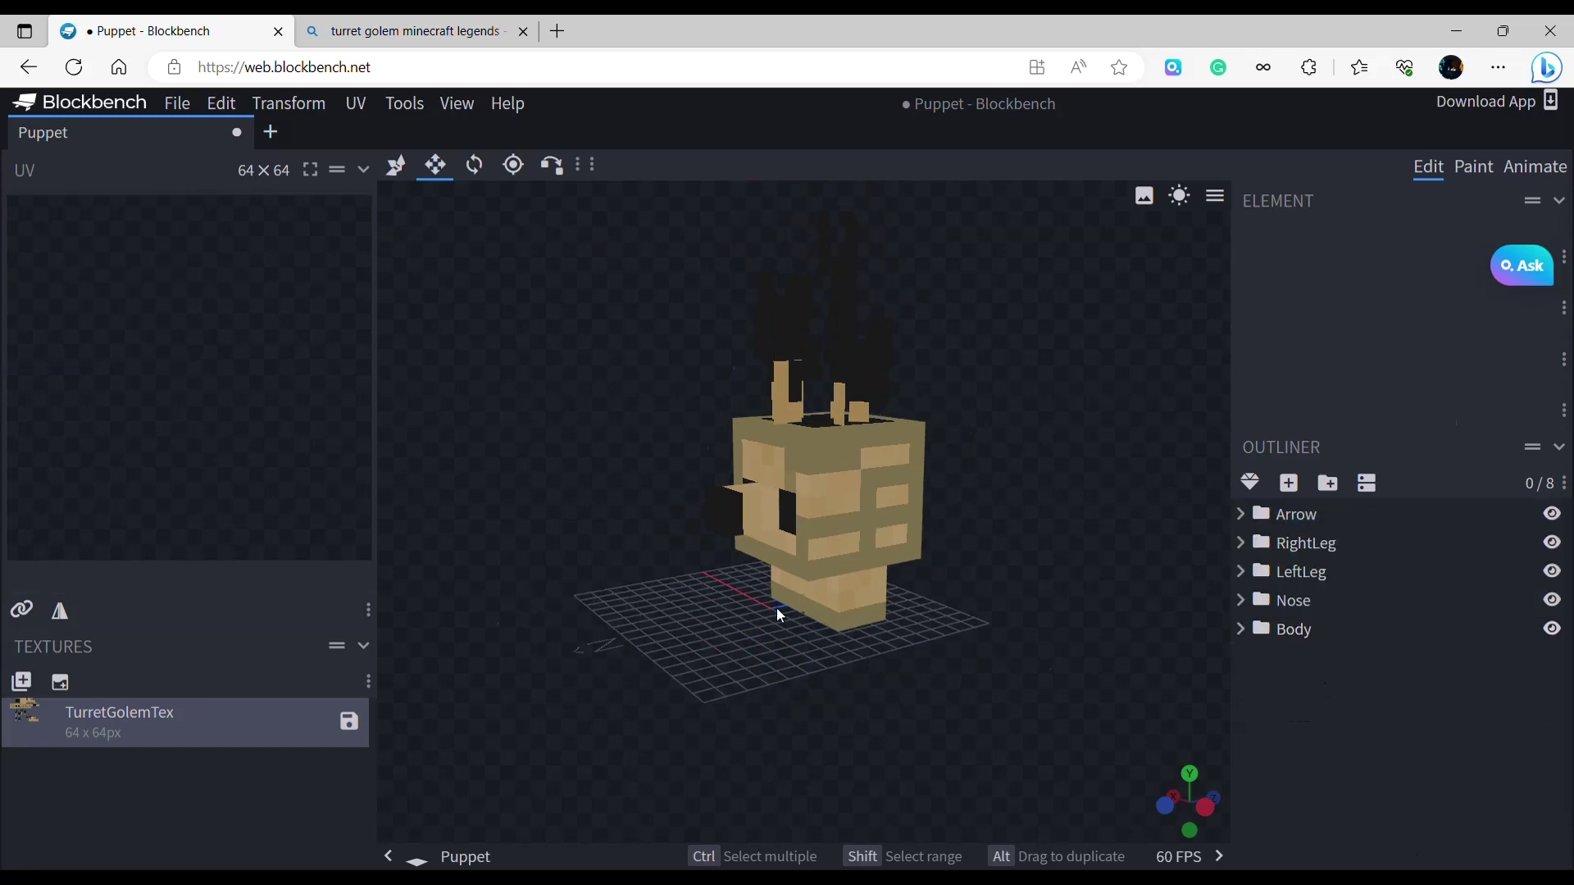
drag(898, 593, 994, 638)
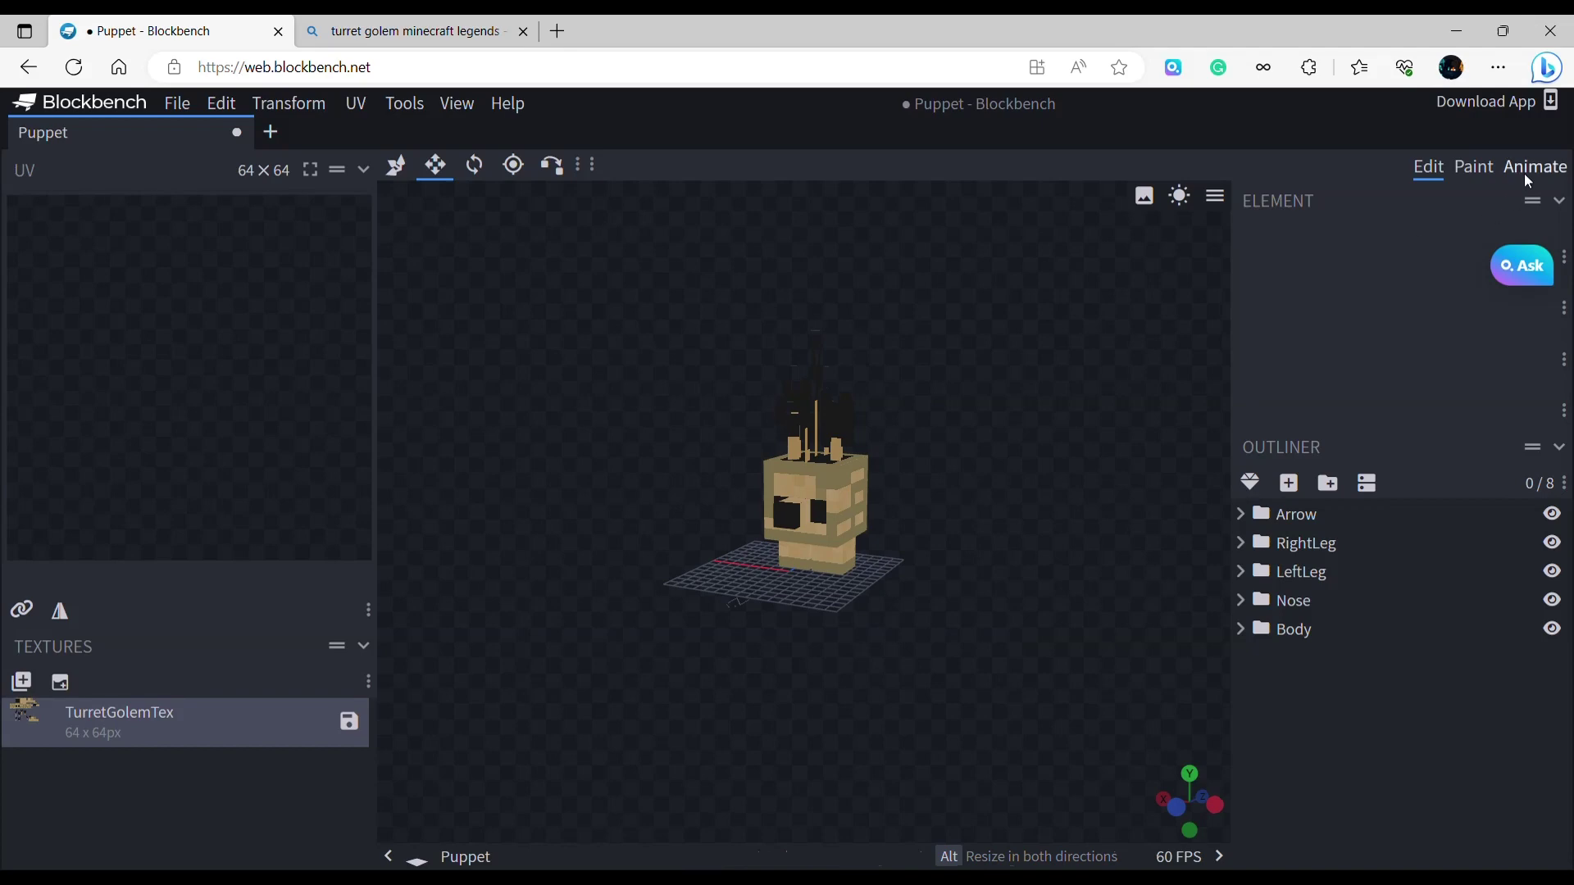
click(1528, 172)
click(22, 204)
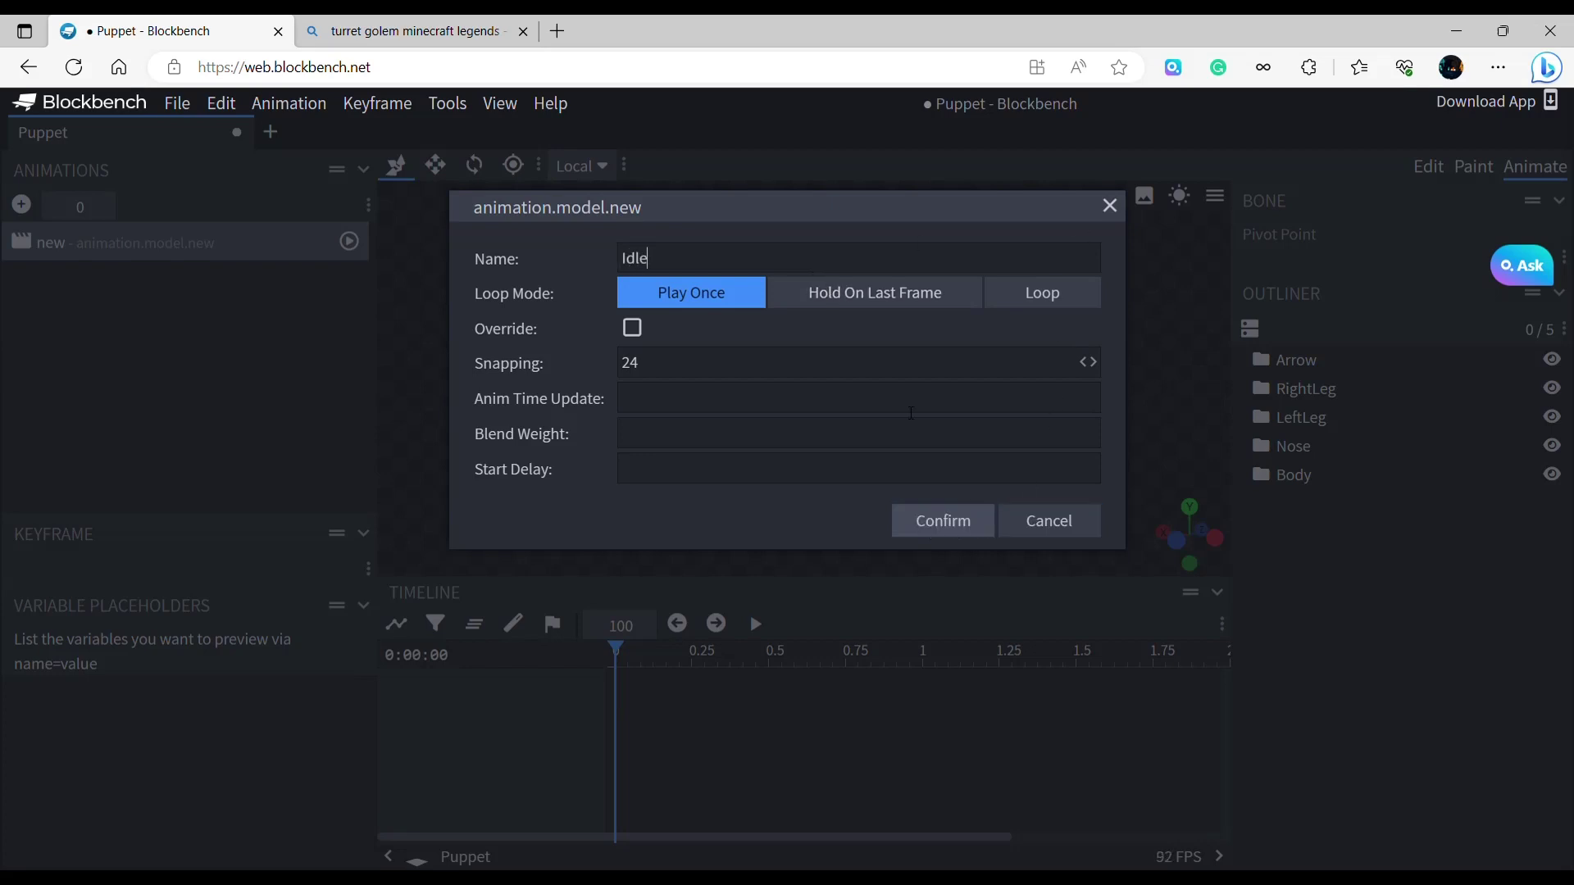
click(1060, 293)
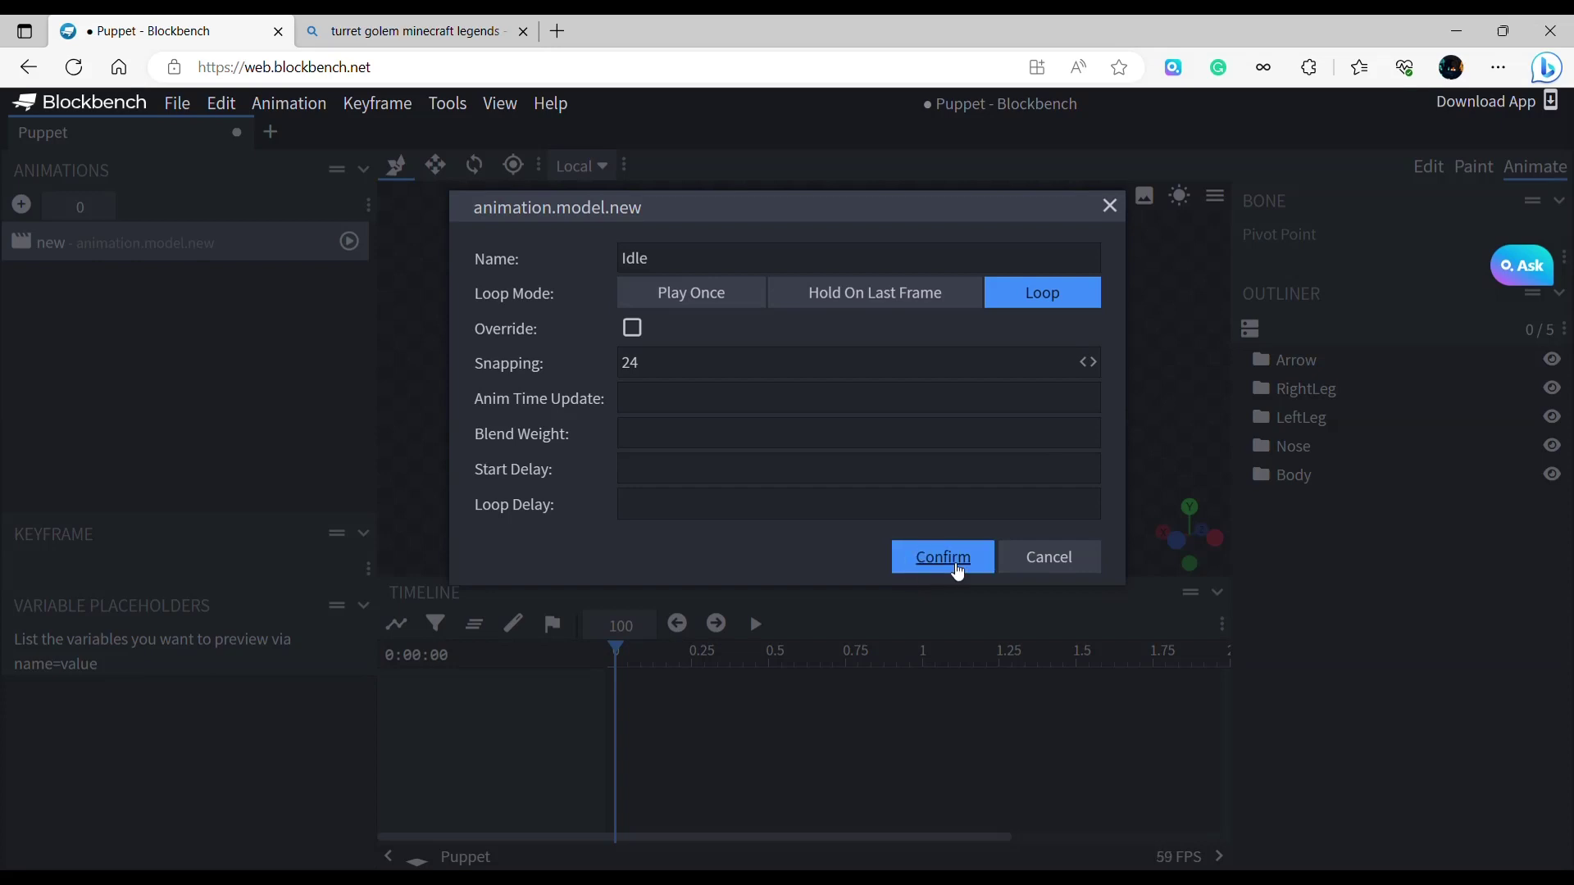
click(942, 558)
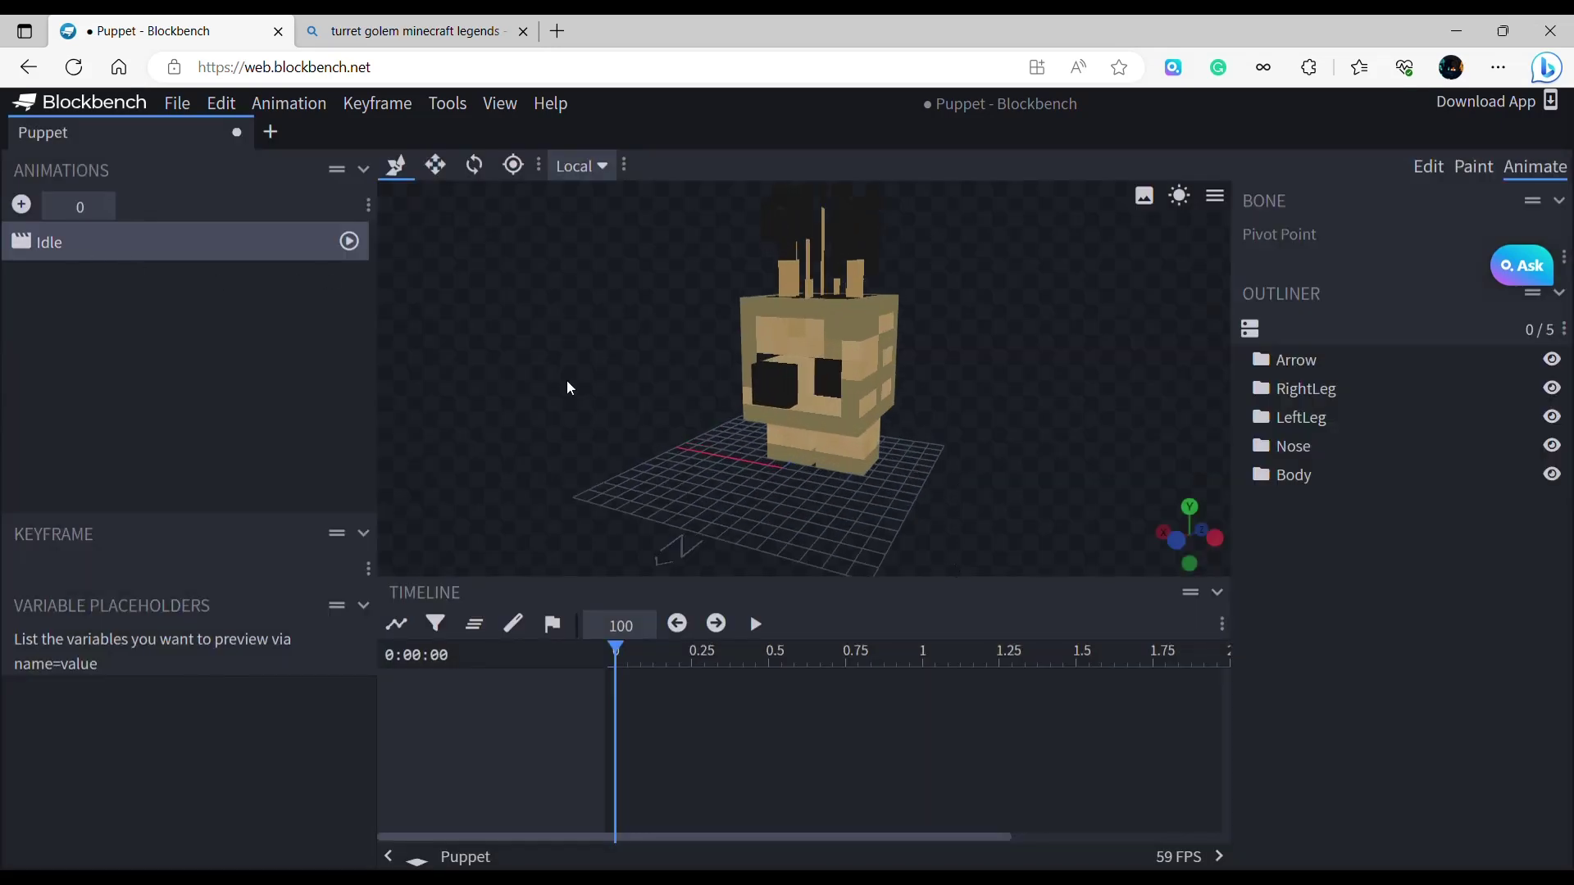
At time 0, key the Body position at Y -0.3 and the Nose position at Y -0.4.
drag(571, 388, 738, 431)
scroll(838, 428, up, 2)
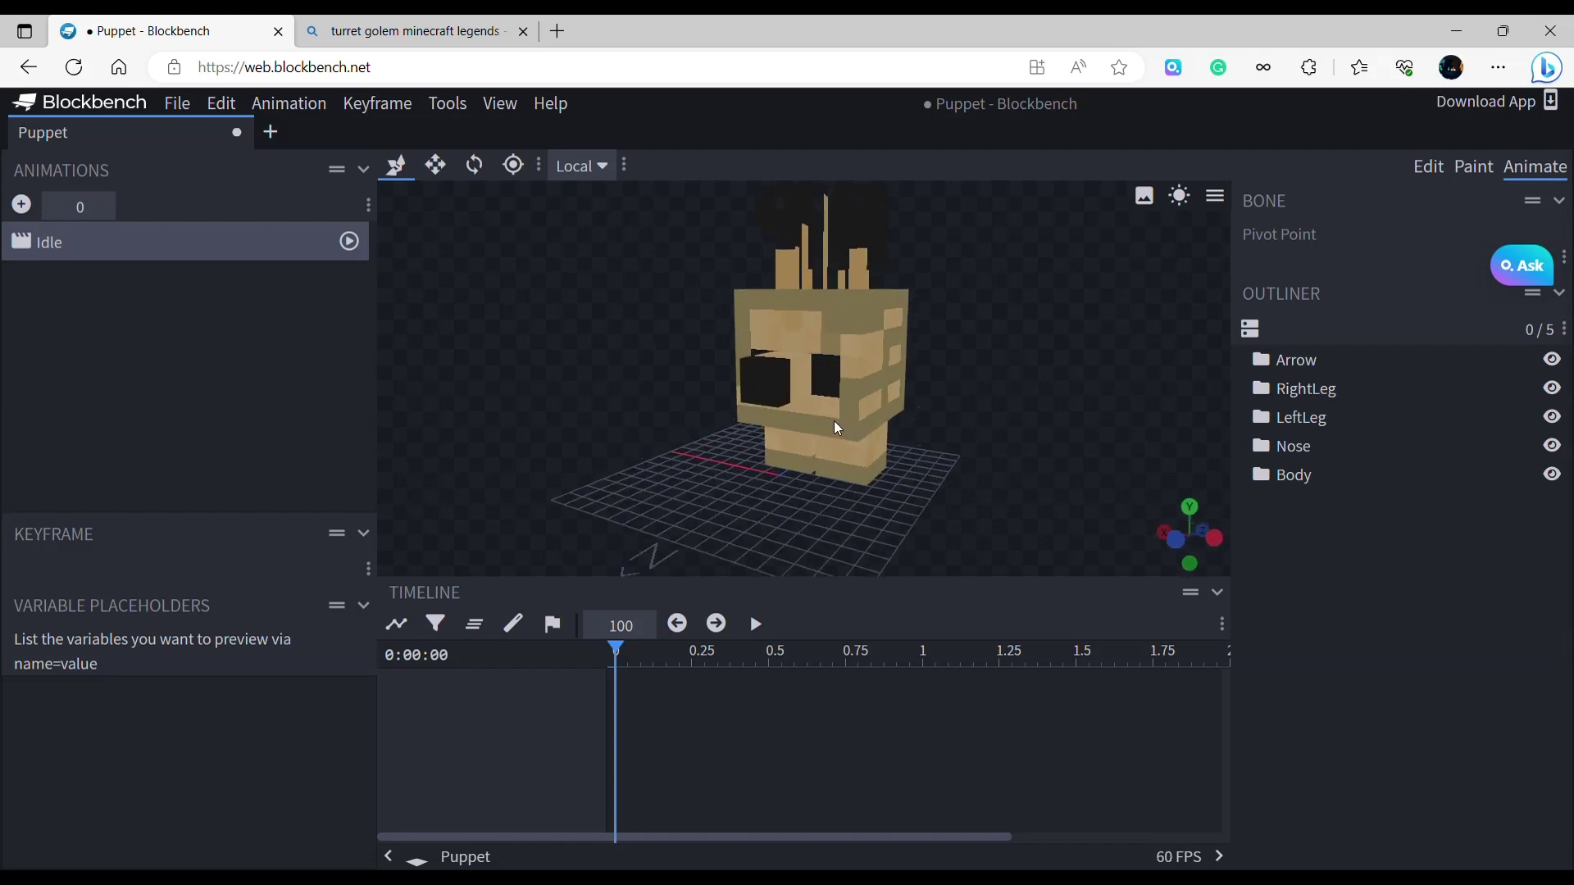
drag(838, 428, 913, 482)
click(896, 446)
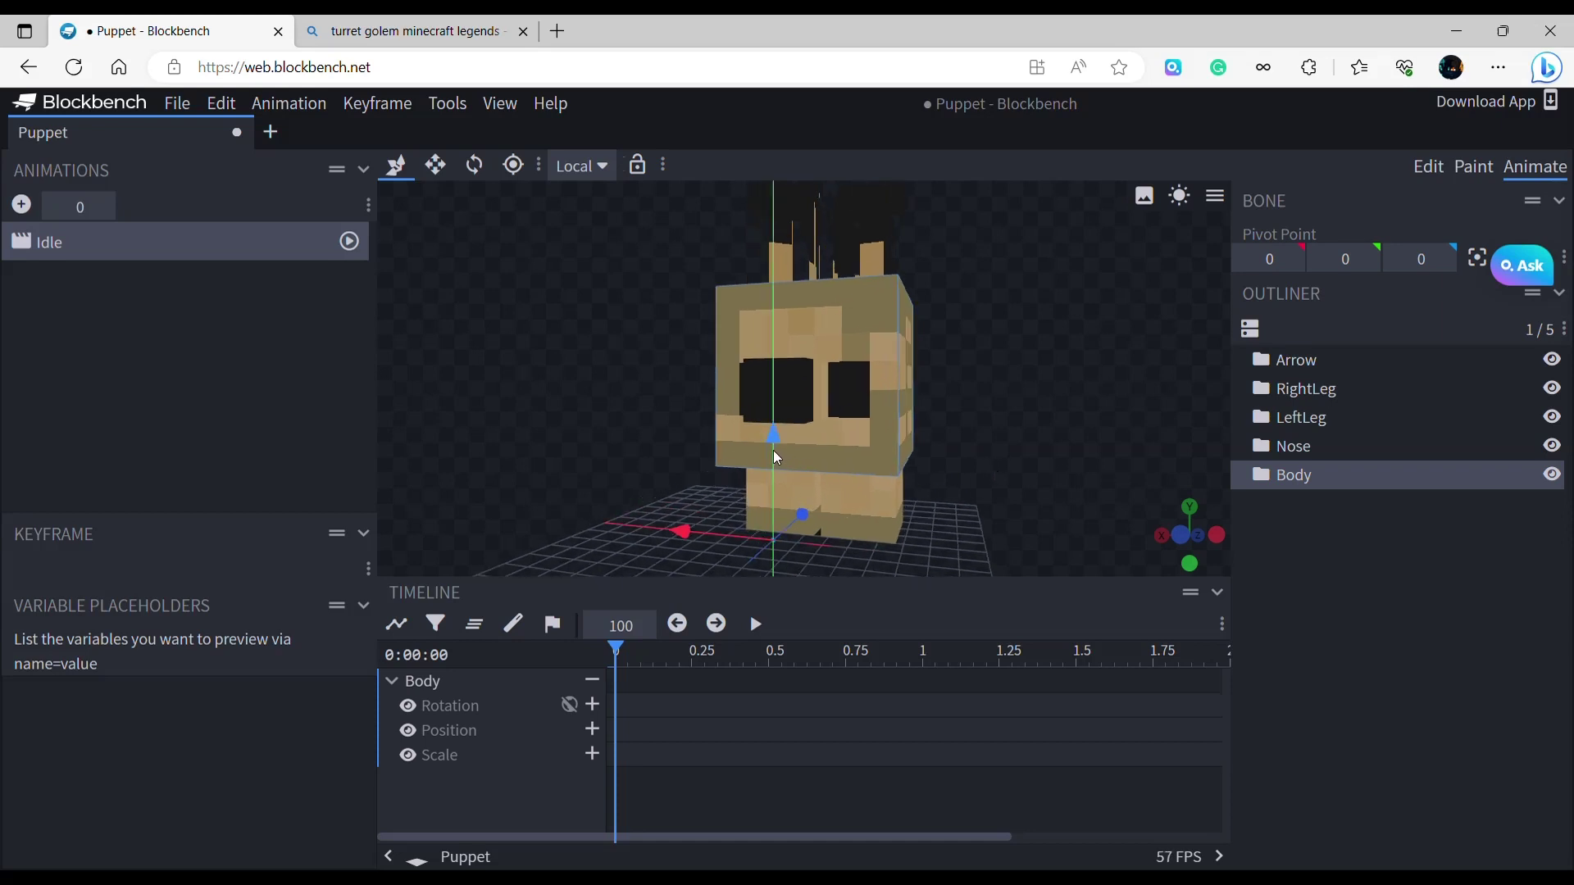
drag(776, 458, 779, 460)
click(799, 393)
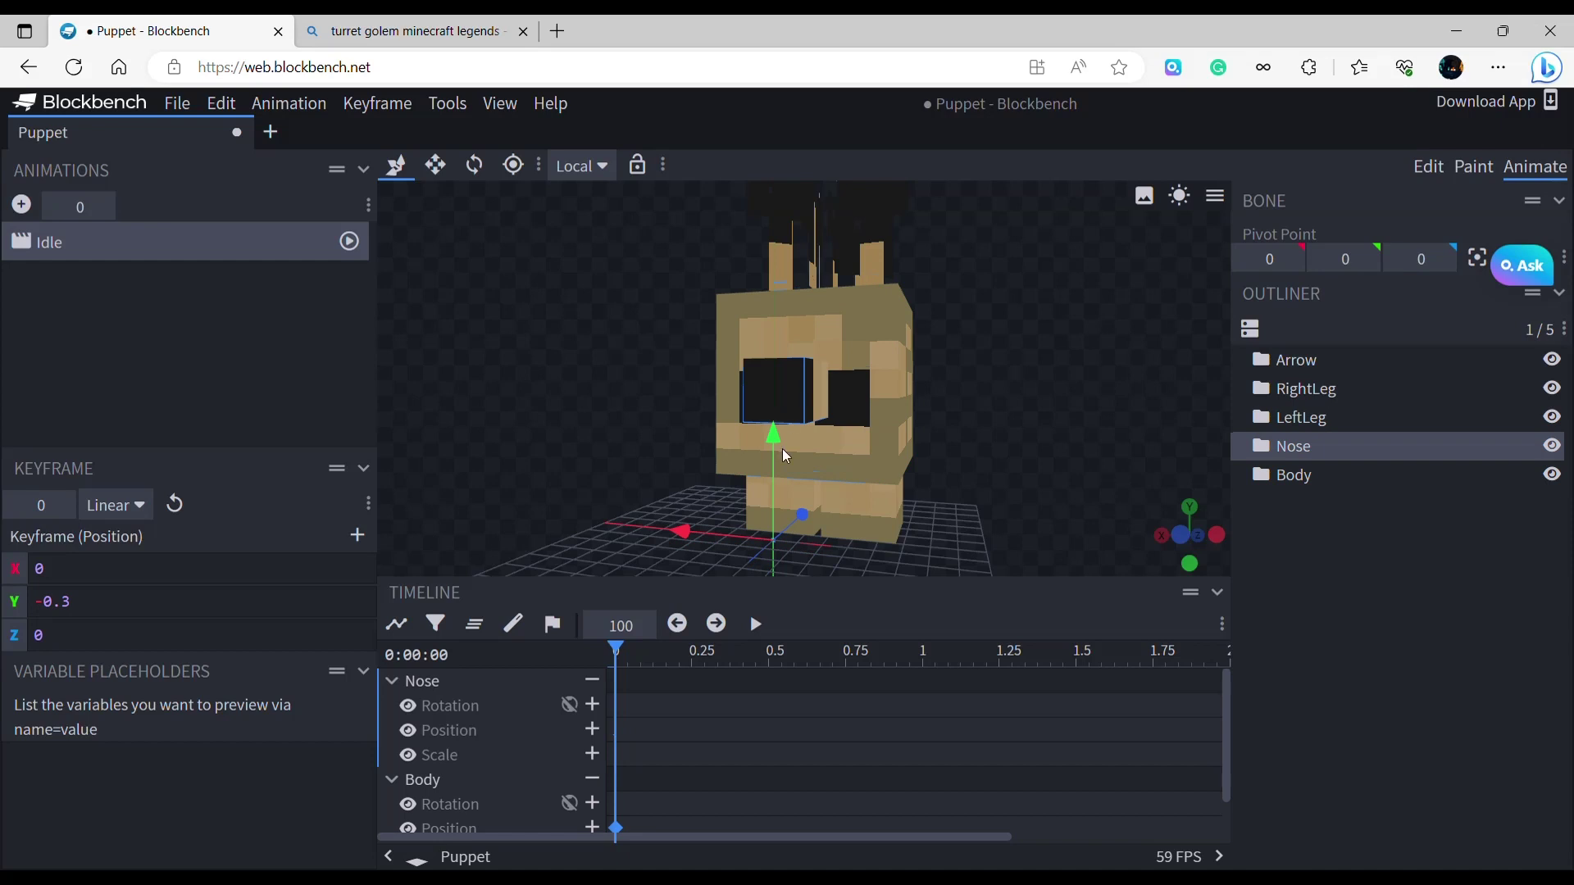
Key the Arrow group's position at Y 7.8 at time 0 and deselect it.
right_drag(944, 427, 984, 502)
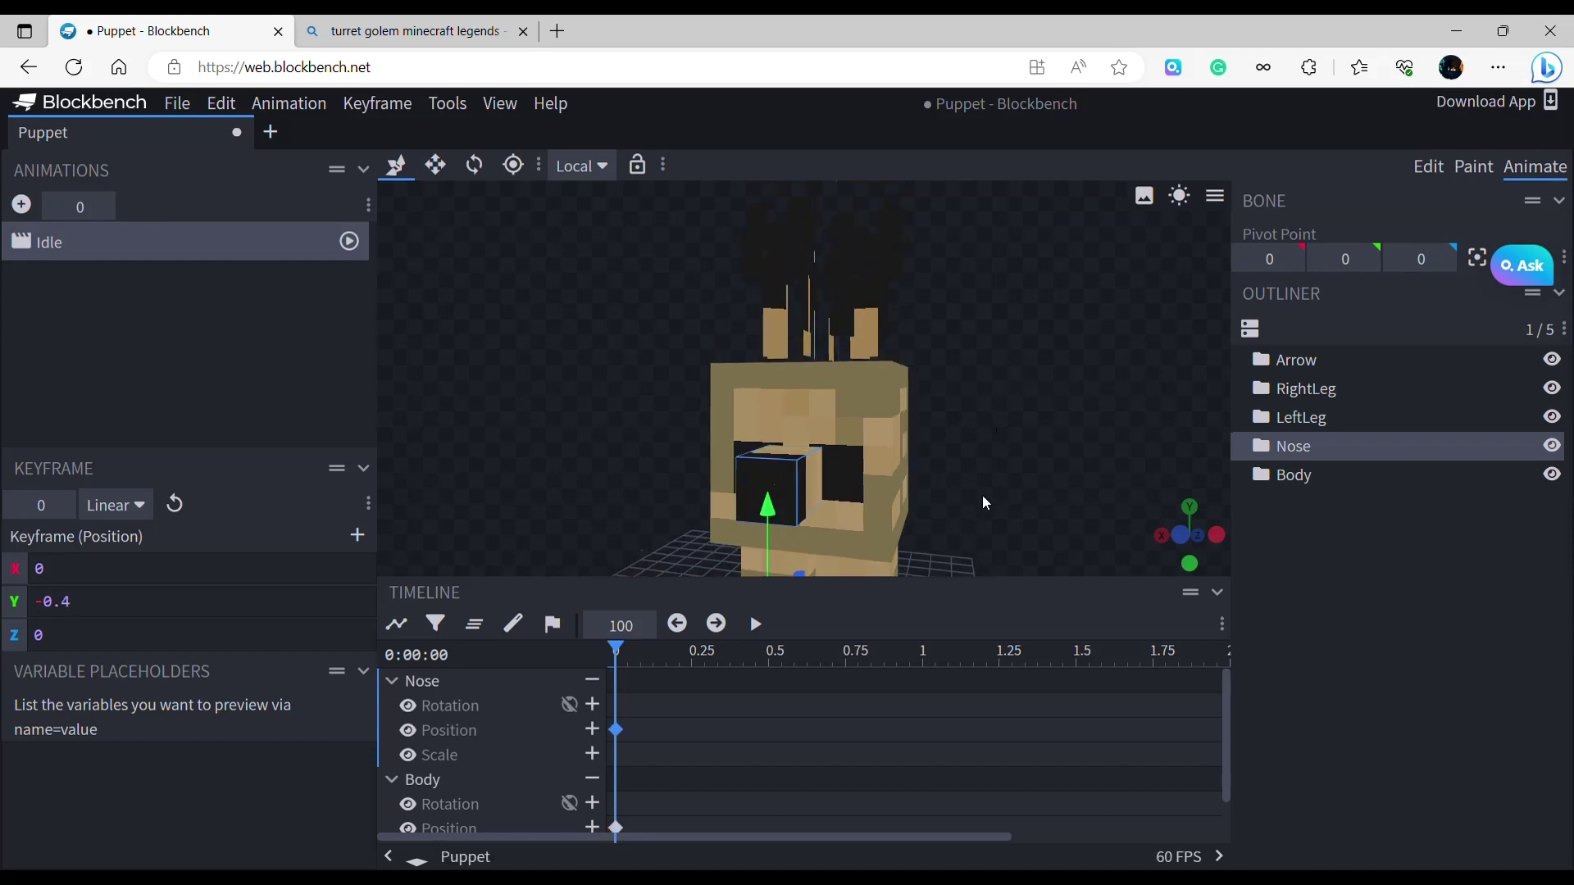
click(830, 295)
scroll(968, 355, down, 3)
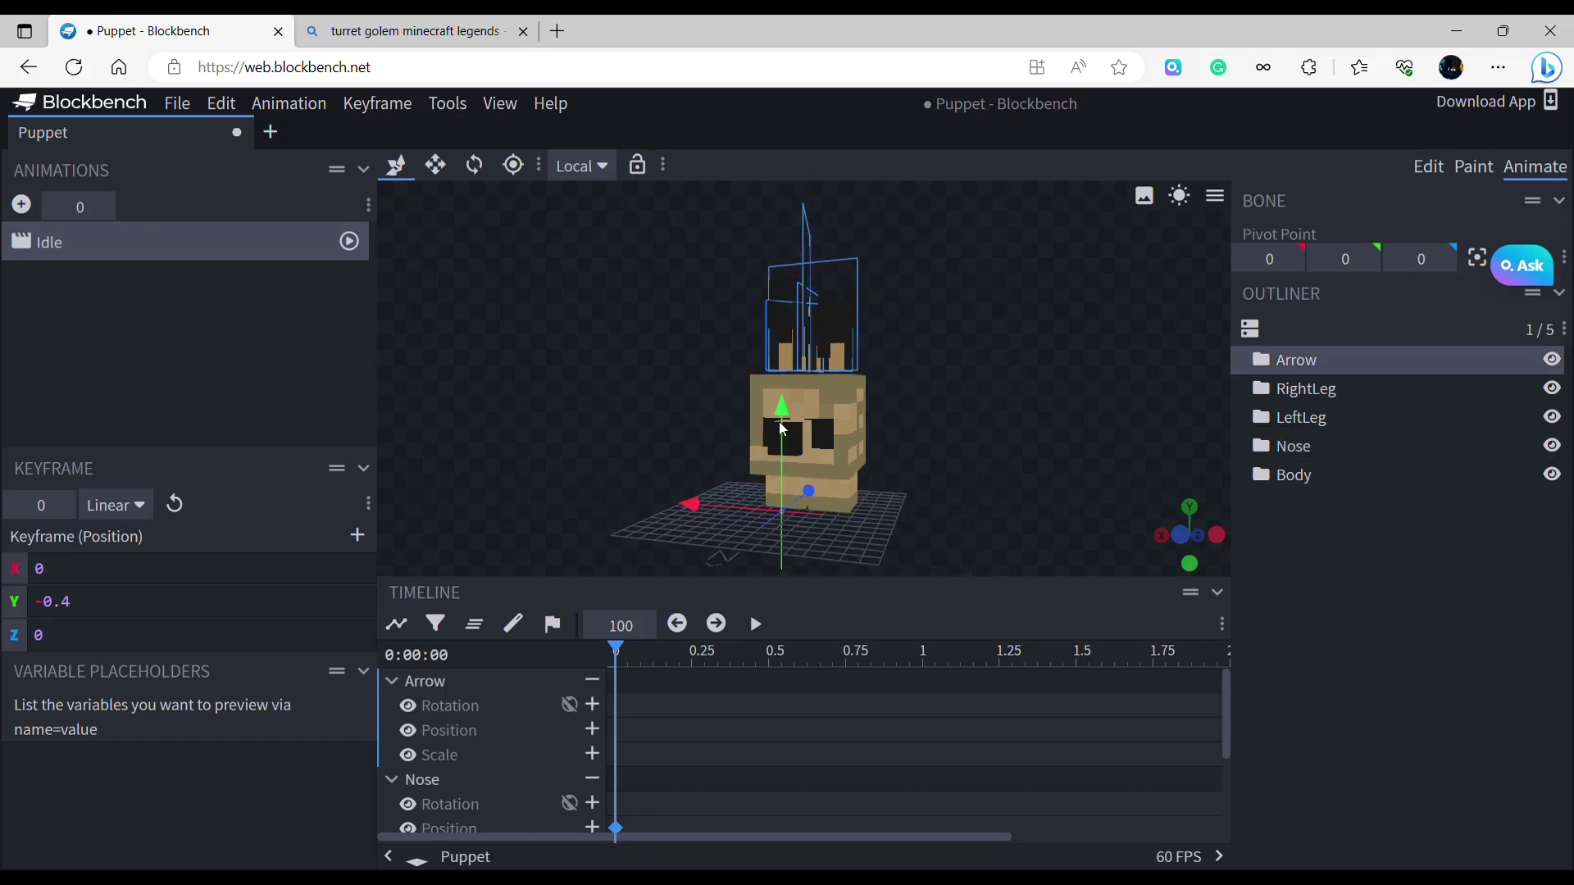
drag(783, 430, 785, 437)
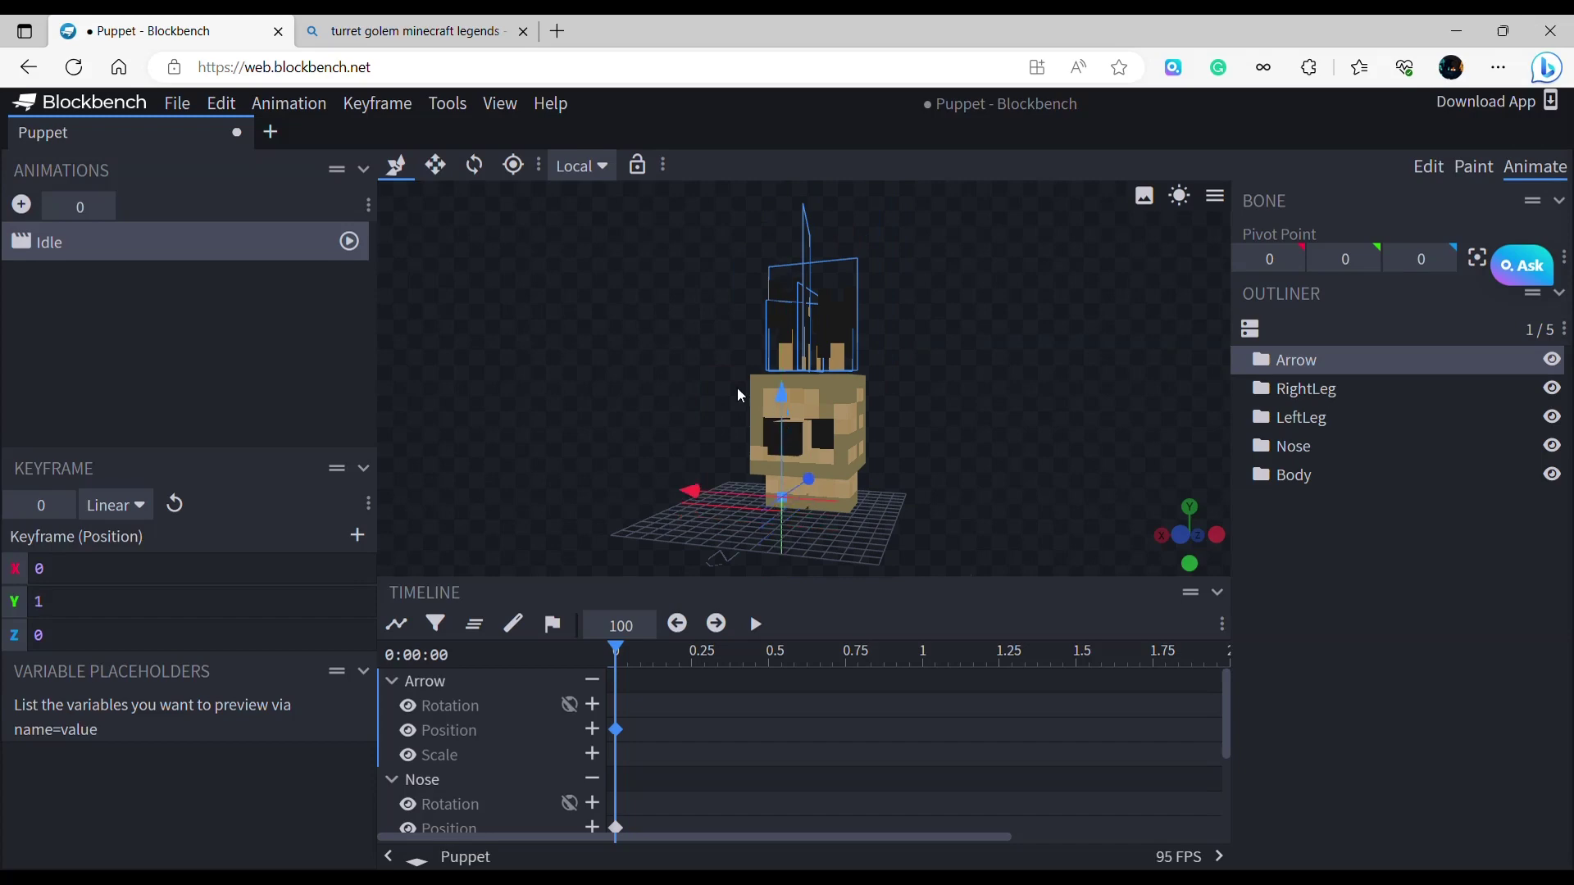
drag(782, 397, 900, 378)
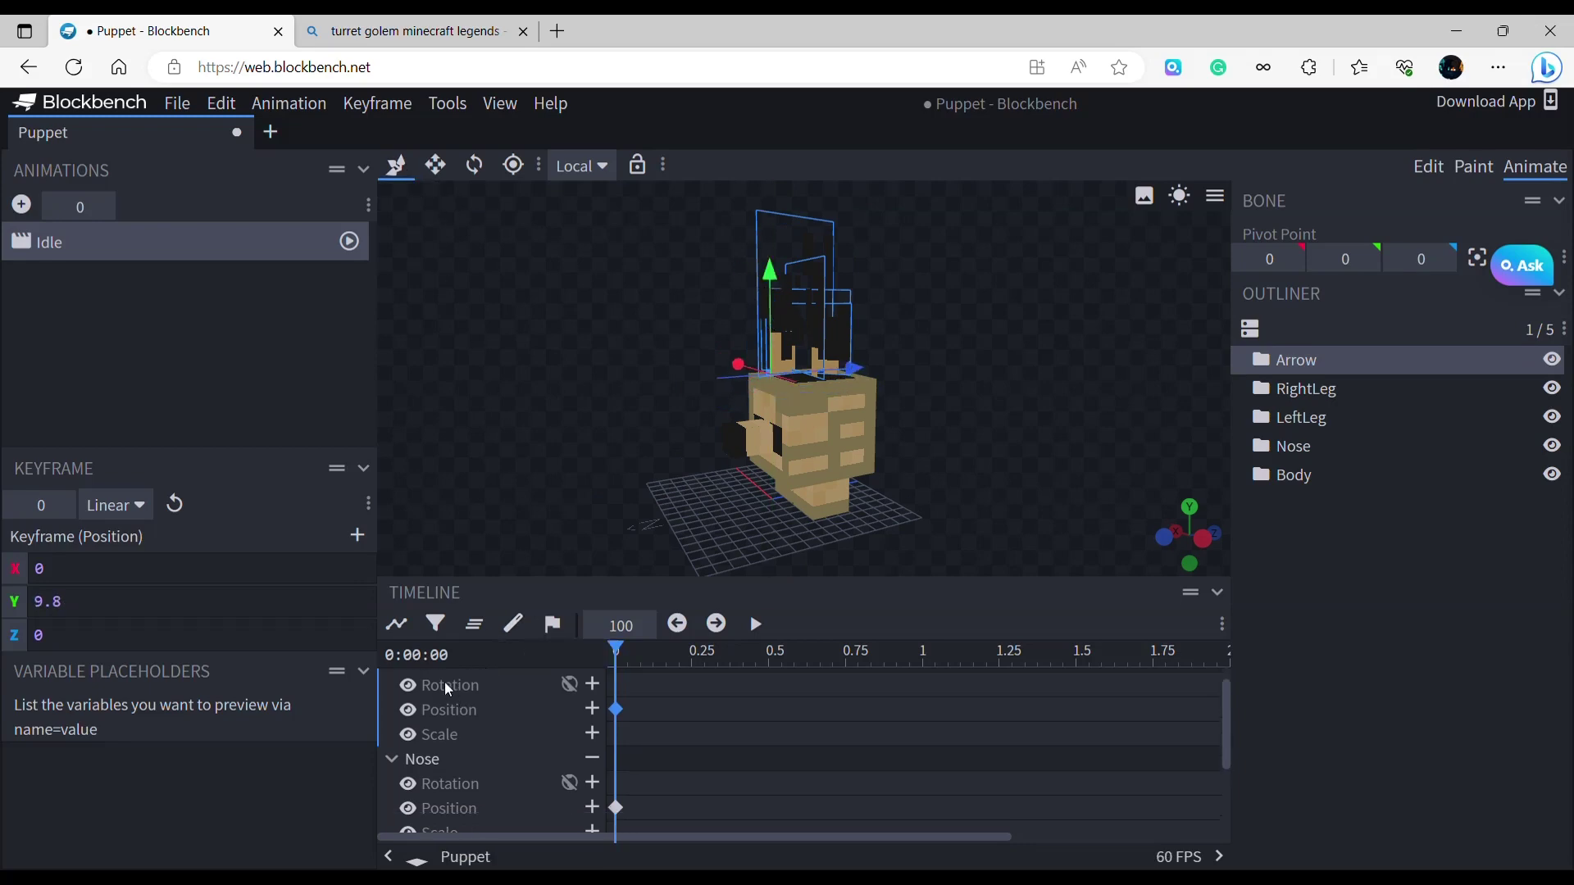
drag(769, 272, 770, 297)
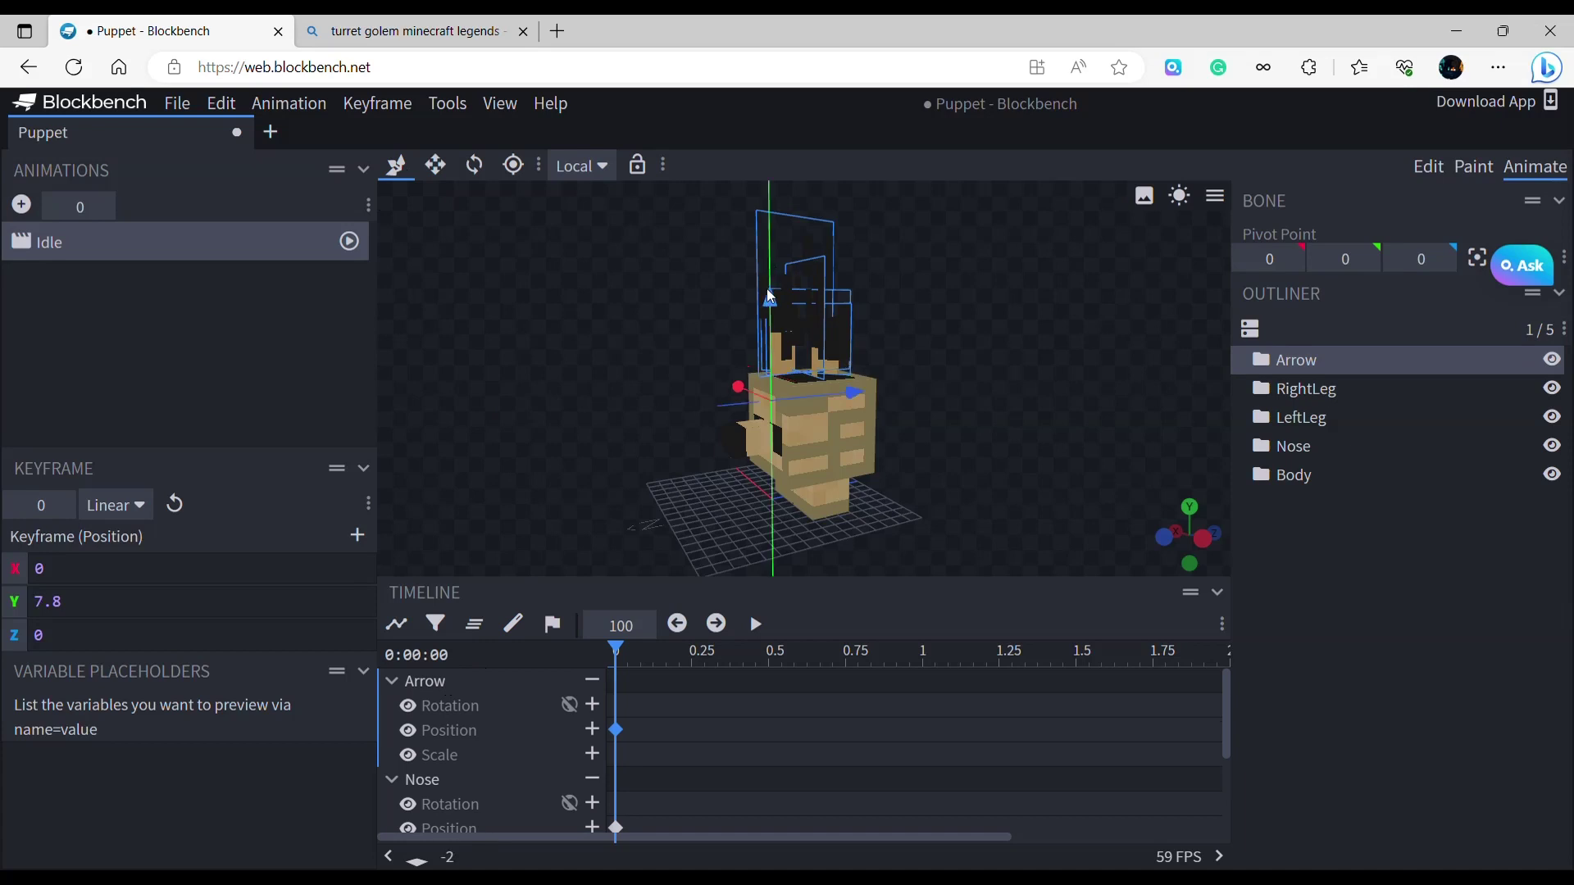
click(1408, 610)
Advance the timeline to 0:00:04 and key the Arrow group's position at X 1, Y 10.8.
drag(909, 461, 867, 474)
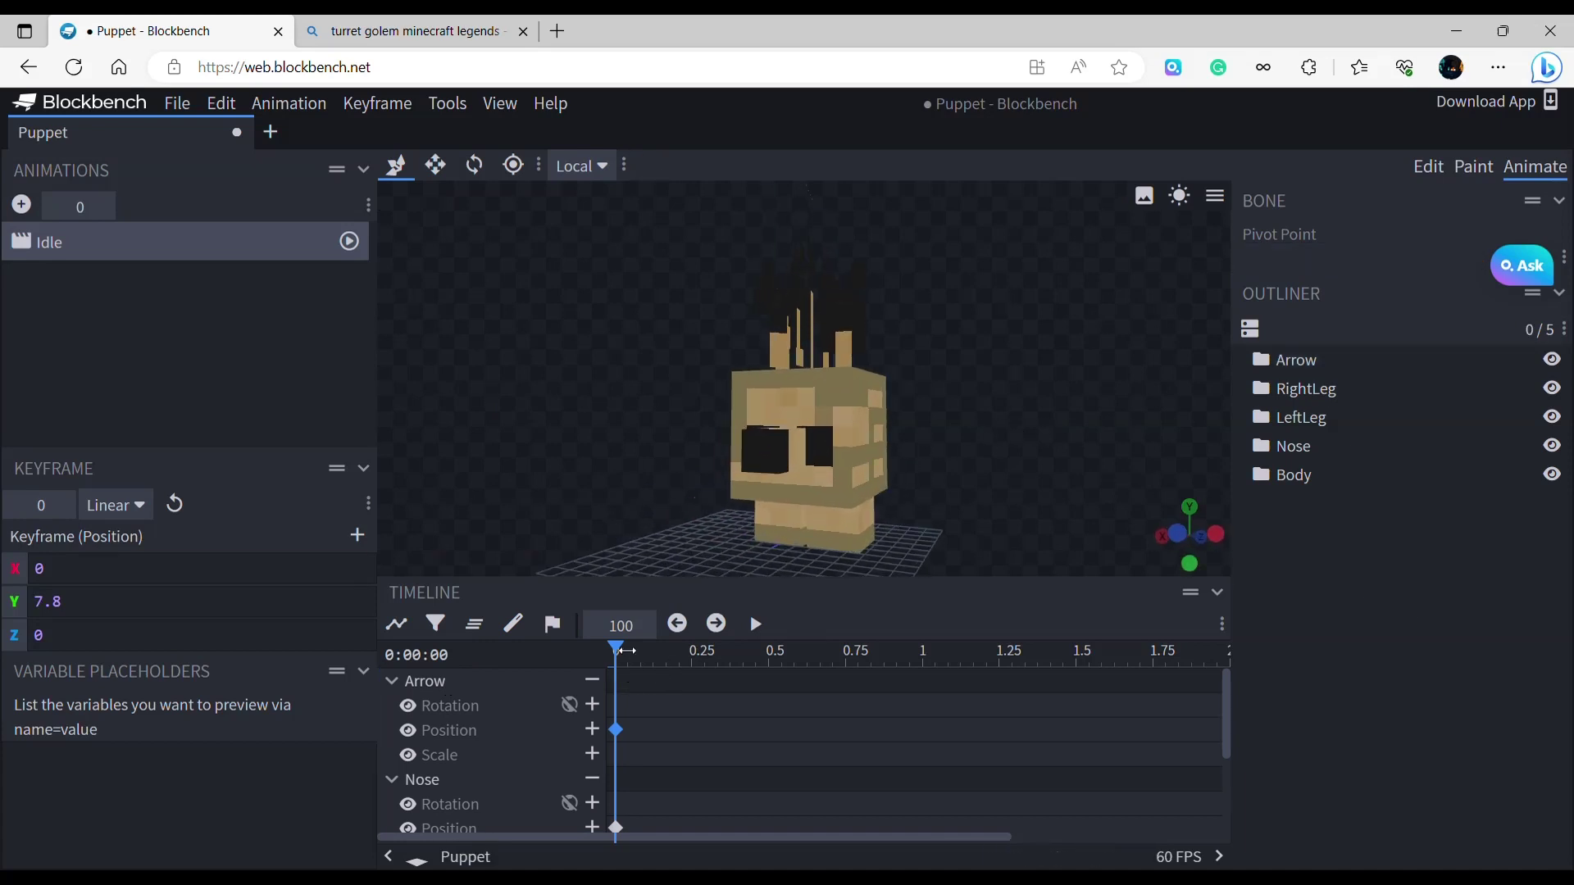
drag(626, 651, 634, 651)
click(818, 330)
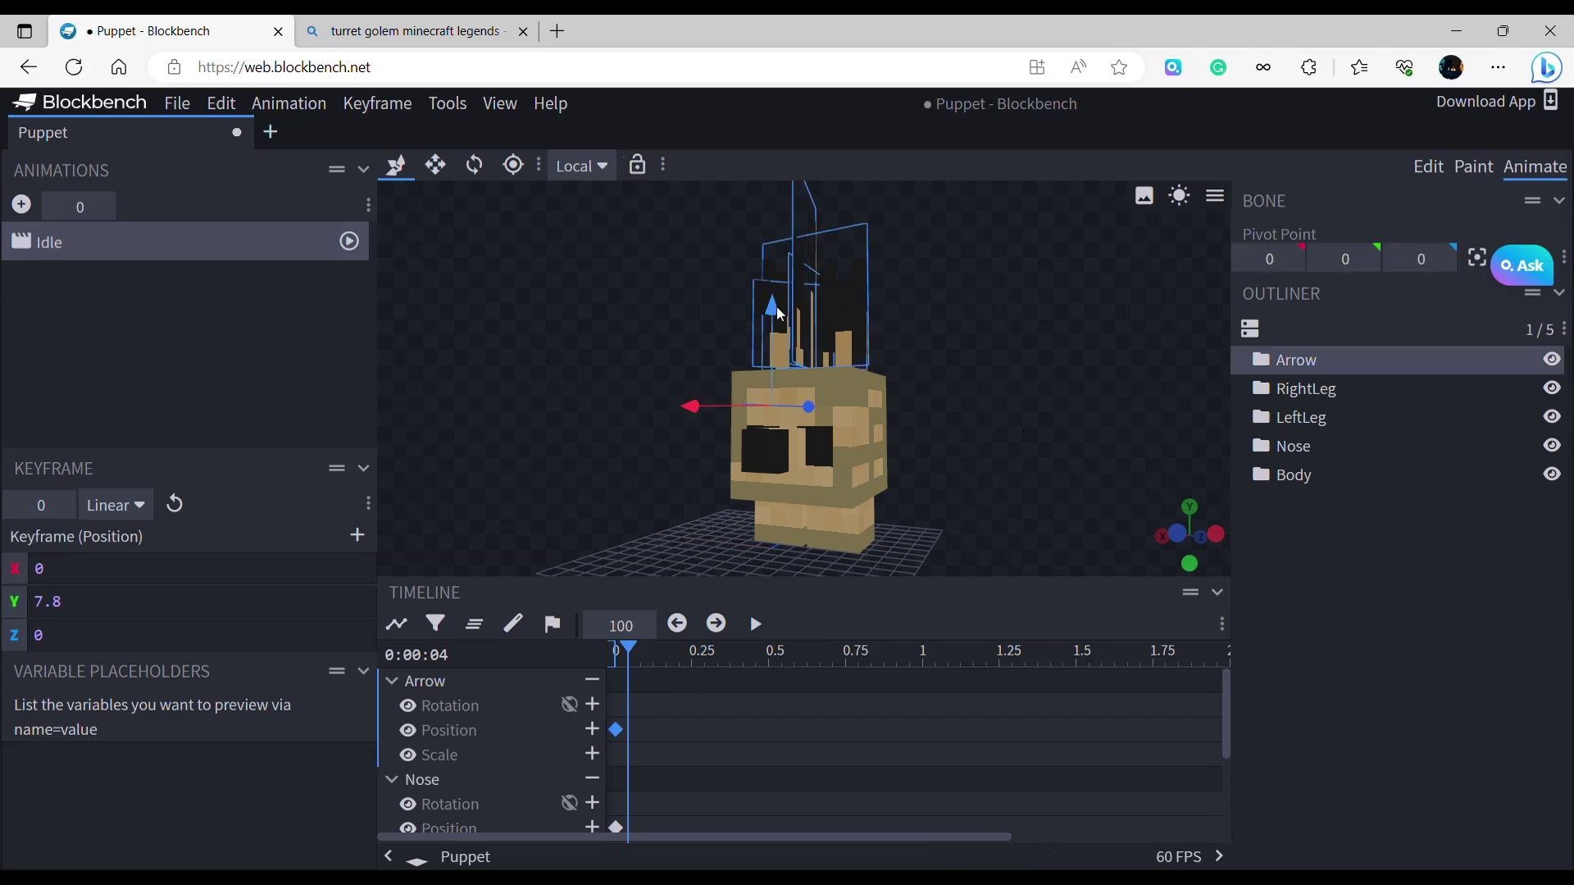
drag(780, 314, 769, 261)
drag(1027, 413, 1051, 422)
drag(709, 352, 755, 383)
At 0:00:04, add a Body position keyframe and key the Nose position at Y -0.9.
click(795, 465)
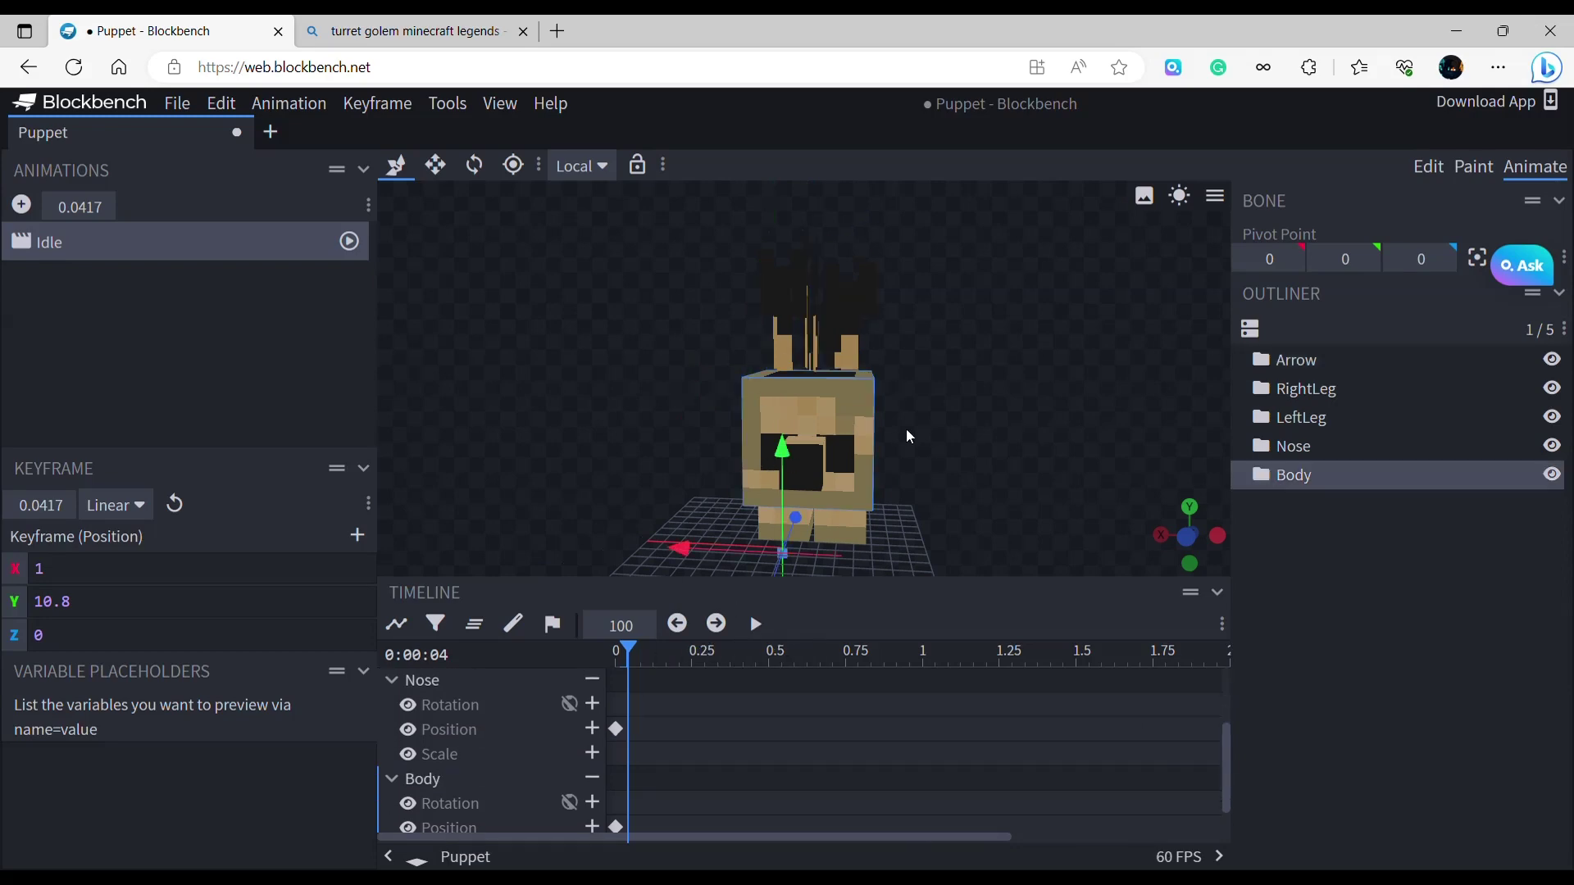
drag(907, 436, 767, 486)
click(736, 450)
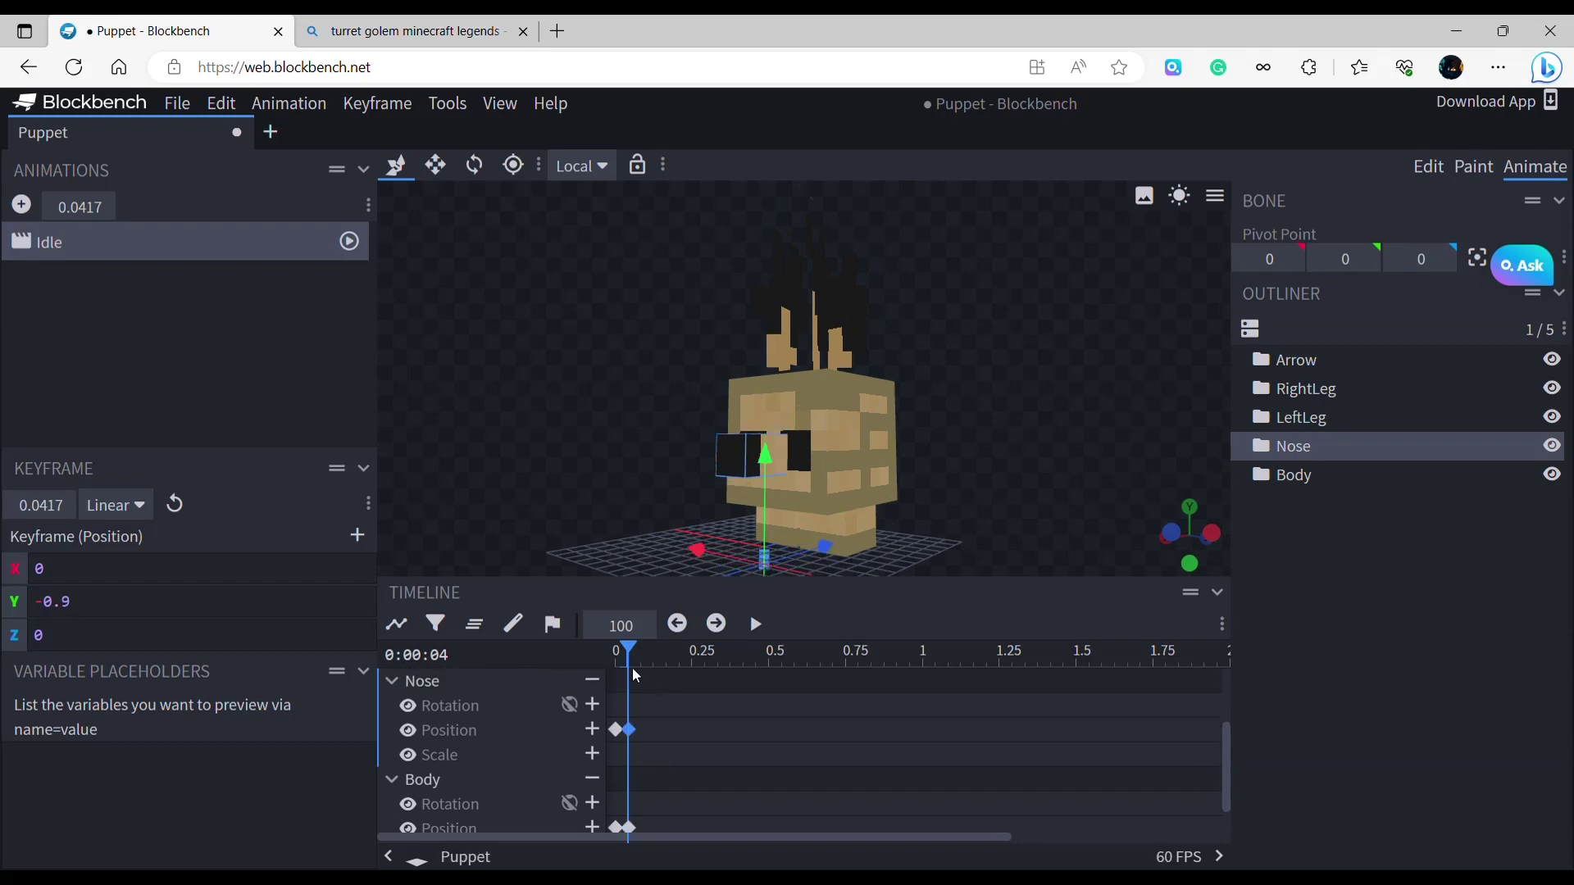
At 0:00:08, add a Body position keyframe and key the Nose position at Y -1.6.
click(641, 648)
click(808, 487)
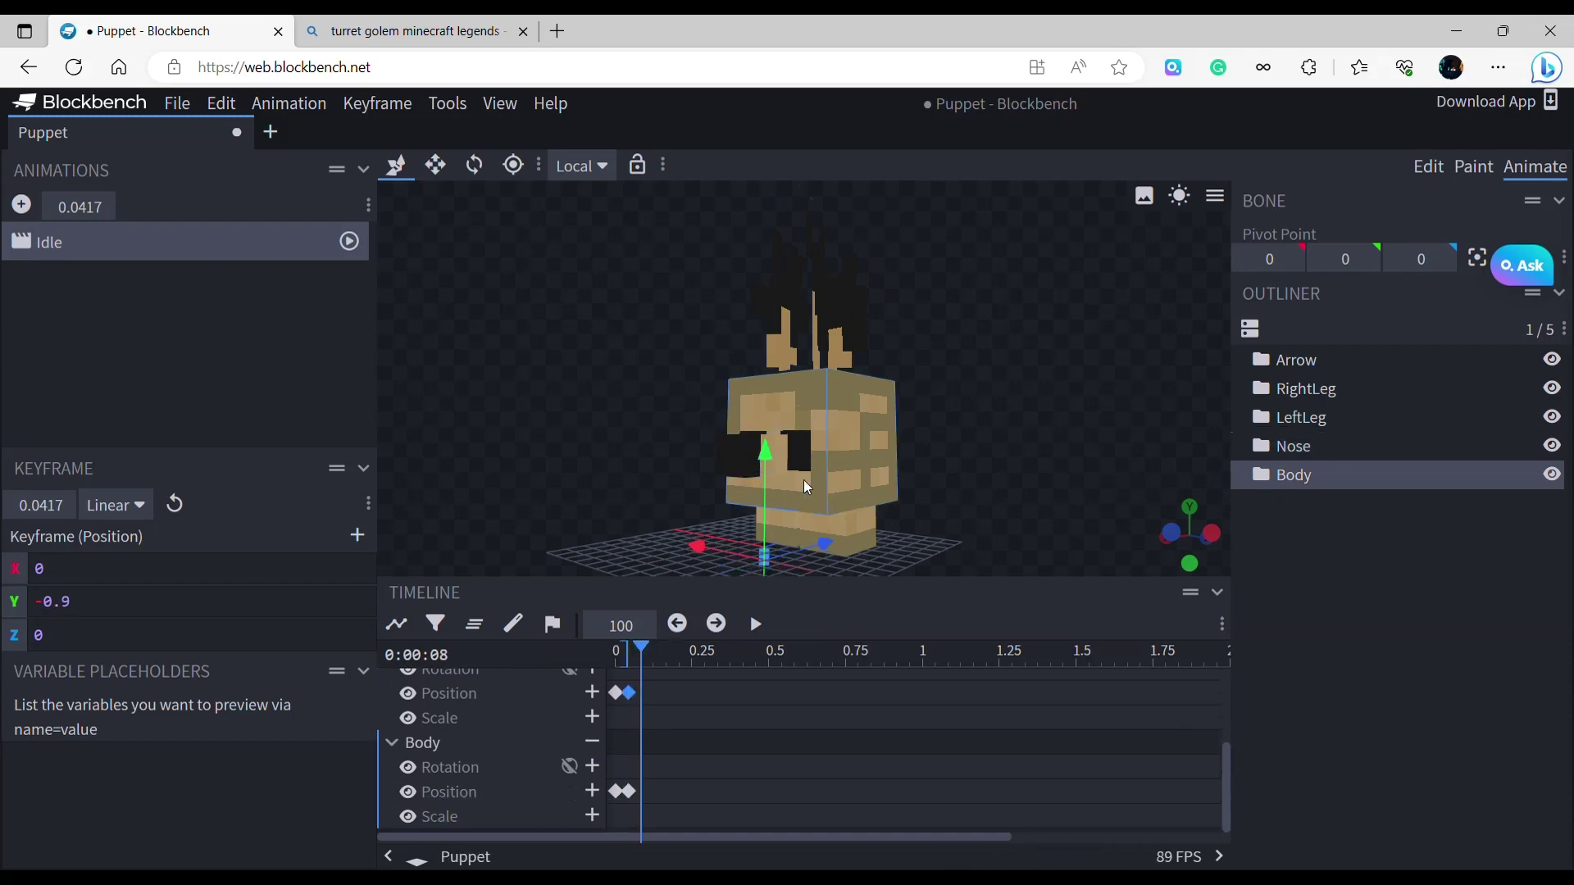
drag(767, 483, 769, 483)
click(768, 484)
drag(990, 510, 978, 480)
At 0:00:12, add a Body position keyframe and key the Nose position at Y -0.8.
drag(643, 651, 653, 651)
drag(902, 498, 1019, 506)
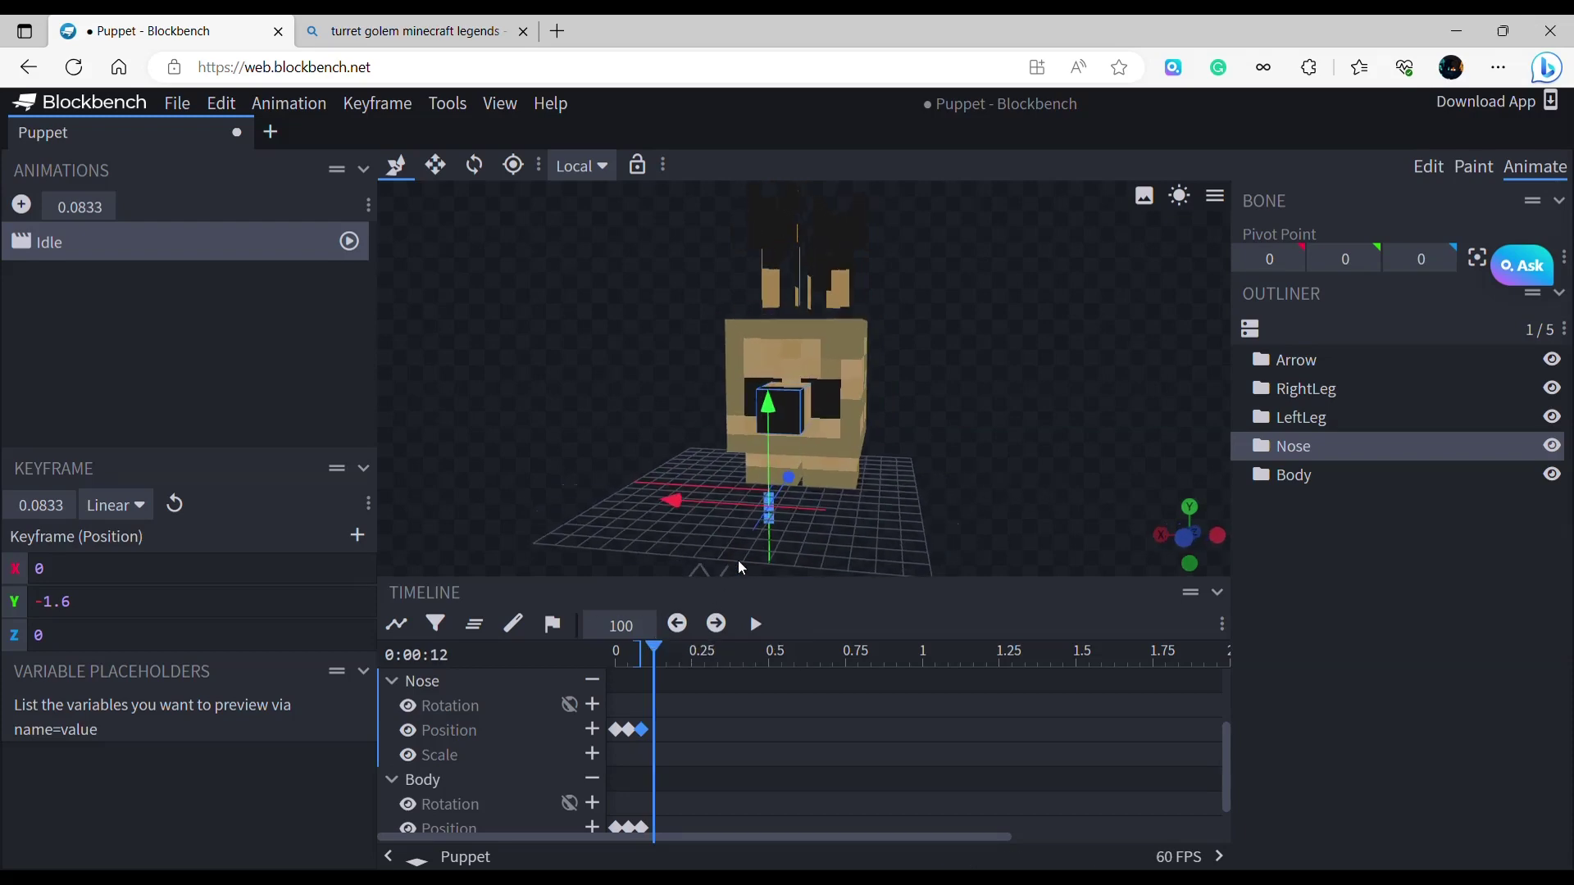
drag(942, 469, 879, 458)
click(814, 383)
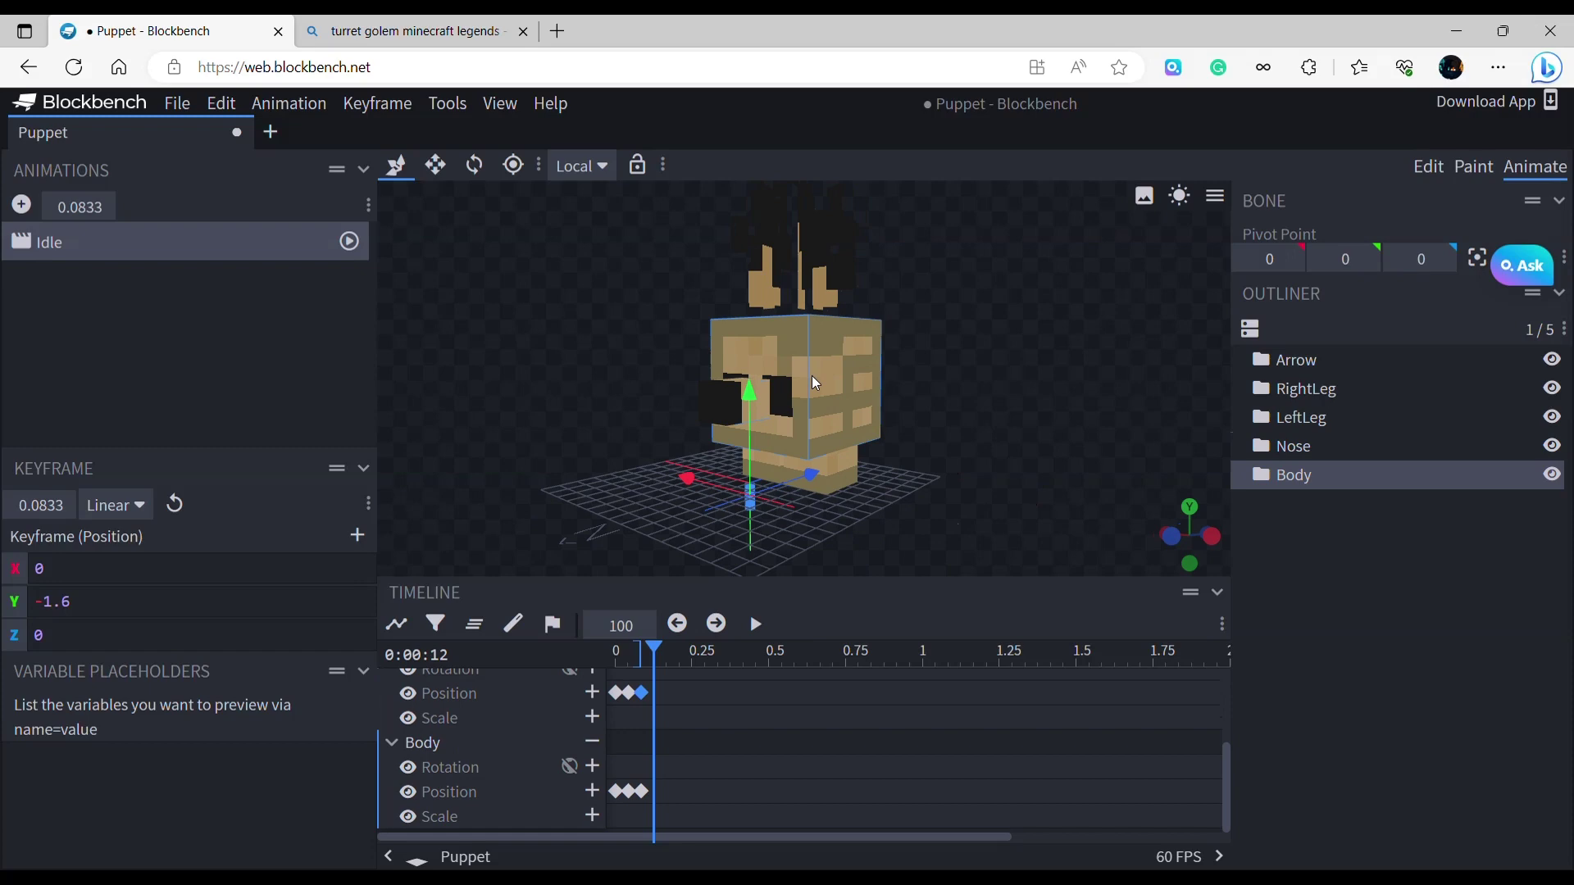
drag(751, 412, 750, 413)
click(755, 412)
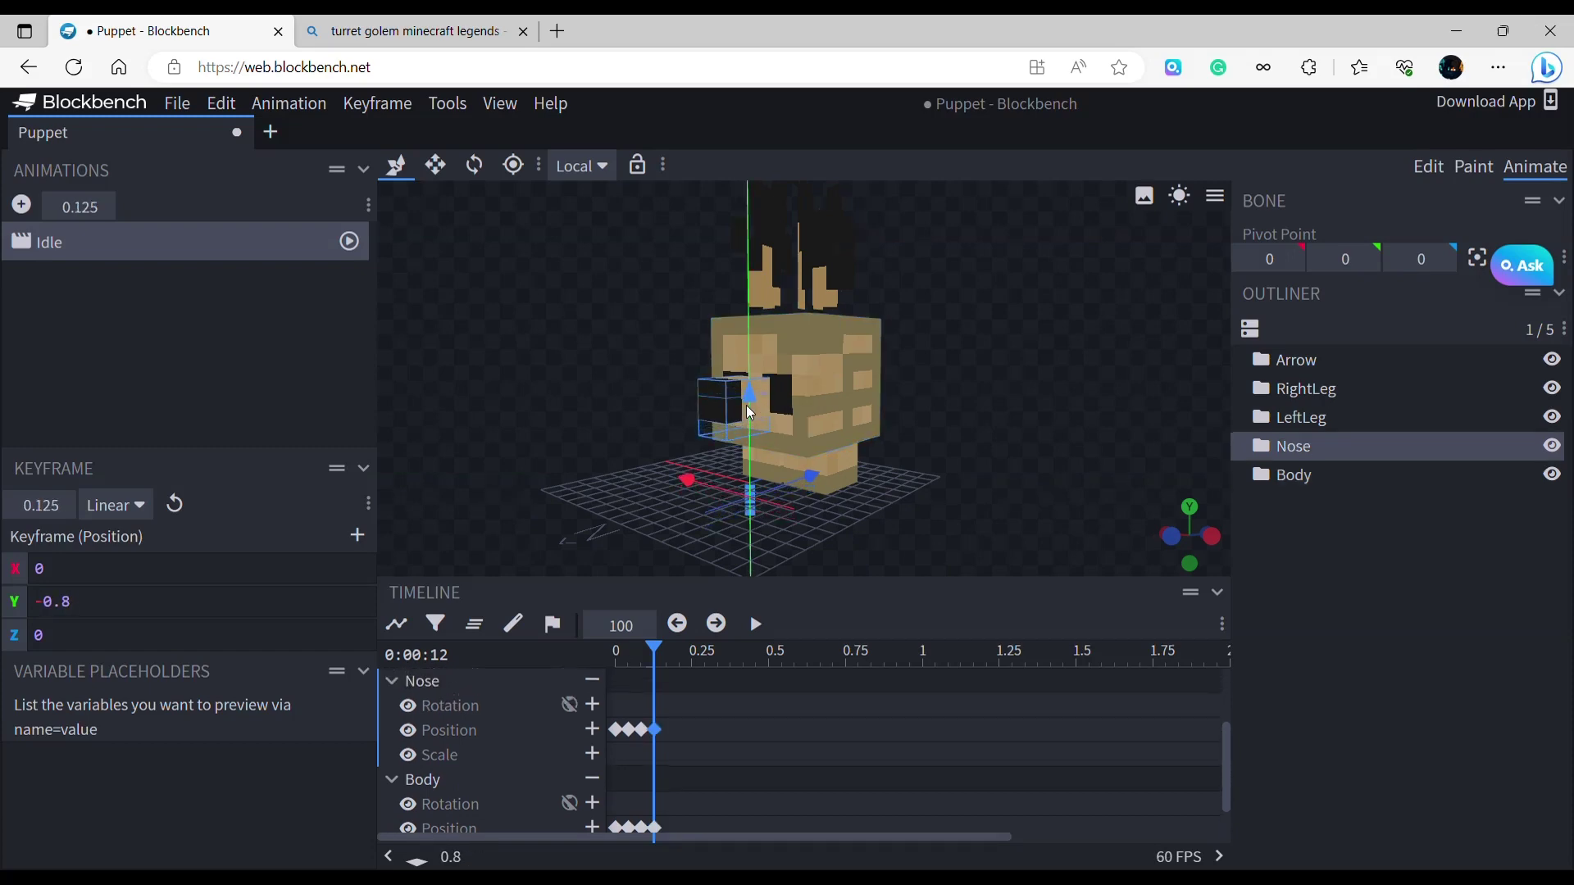
At 0:00:16, add a Nose position keyframe and key the Body position at Y 0.4.
click(665, 652)
drag(670, 653, 678, 654)
drag(754, 431, 748, 390)
click(749, 411)
drag(974, 466, 862, 447)
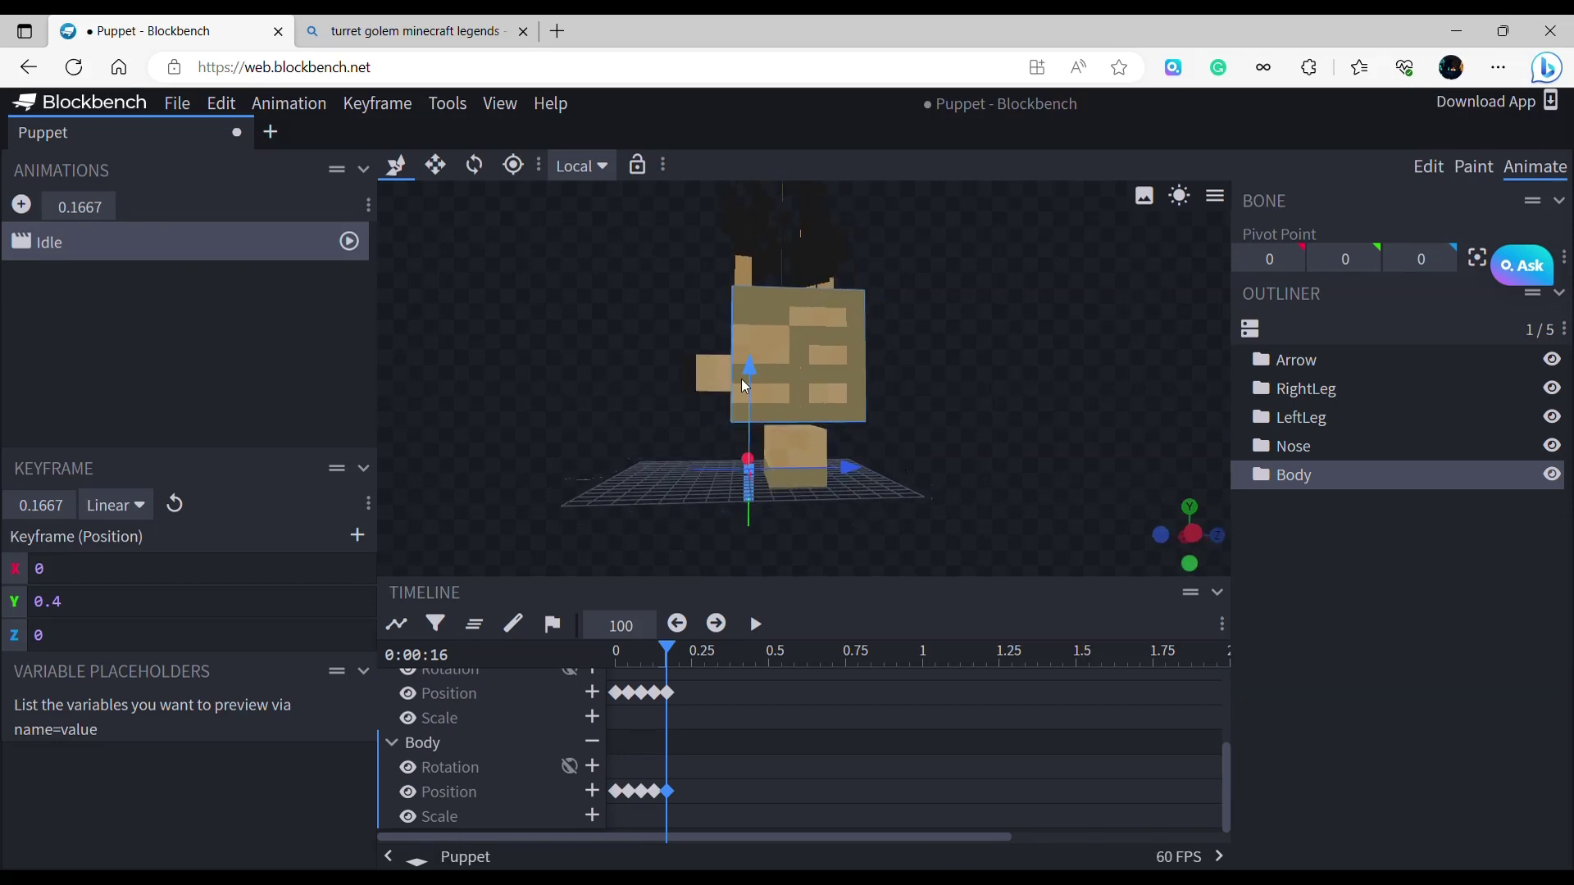
Lower the Body position keyframe at 0:00:16 to Y -0.1 and key the Body at Y 0 at 0:00:20.
drag(744, 376, 743, 390)
drag(963, 483, 1115, 487)
drag(659, 665, 687, 651)
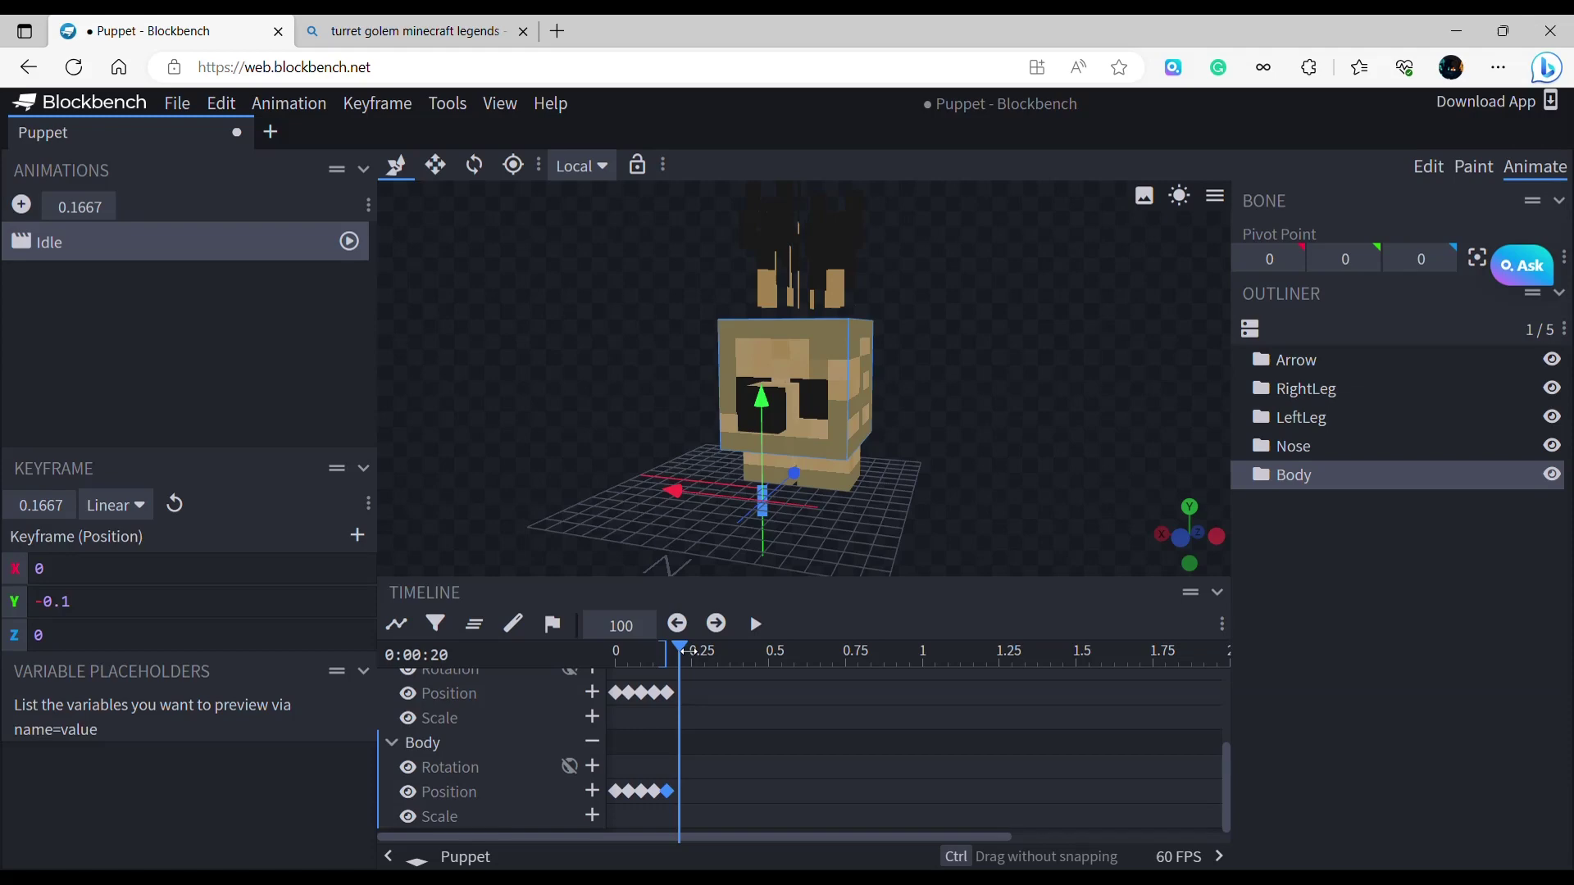
drag(1021, 443, 742, 378)
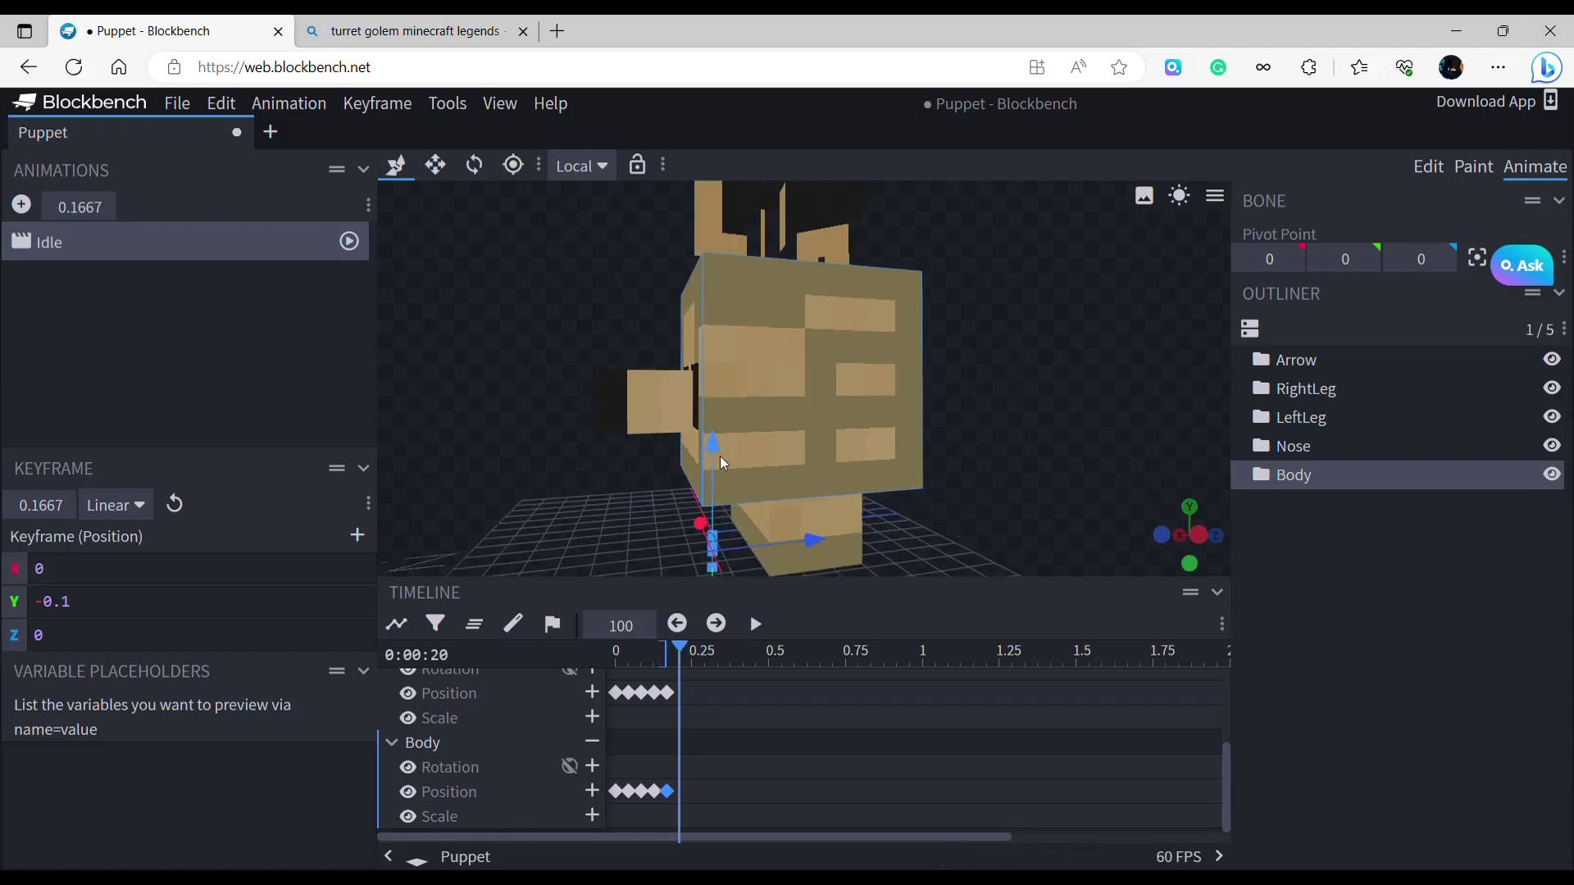
drag(714, 450, 704, 456)
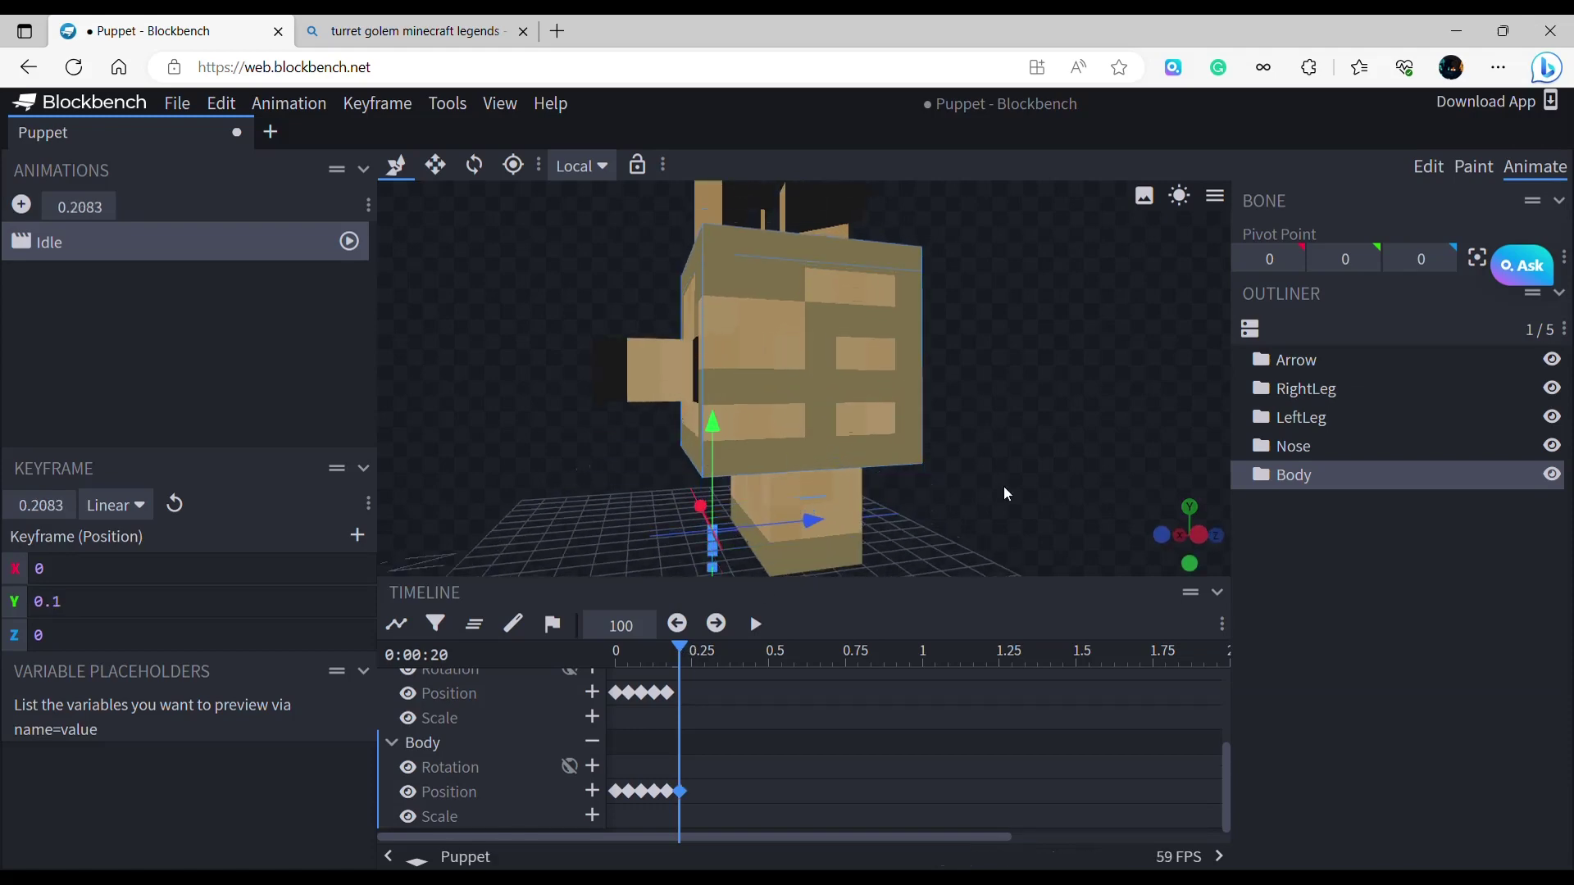
drag(1005, 489, 724, 443)
Key the Nose position at Y 0 at 0:00:20 in the Idle animation.
drag(621, 513, 713, 528)
click(702, 413)
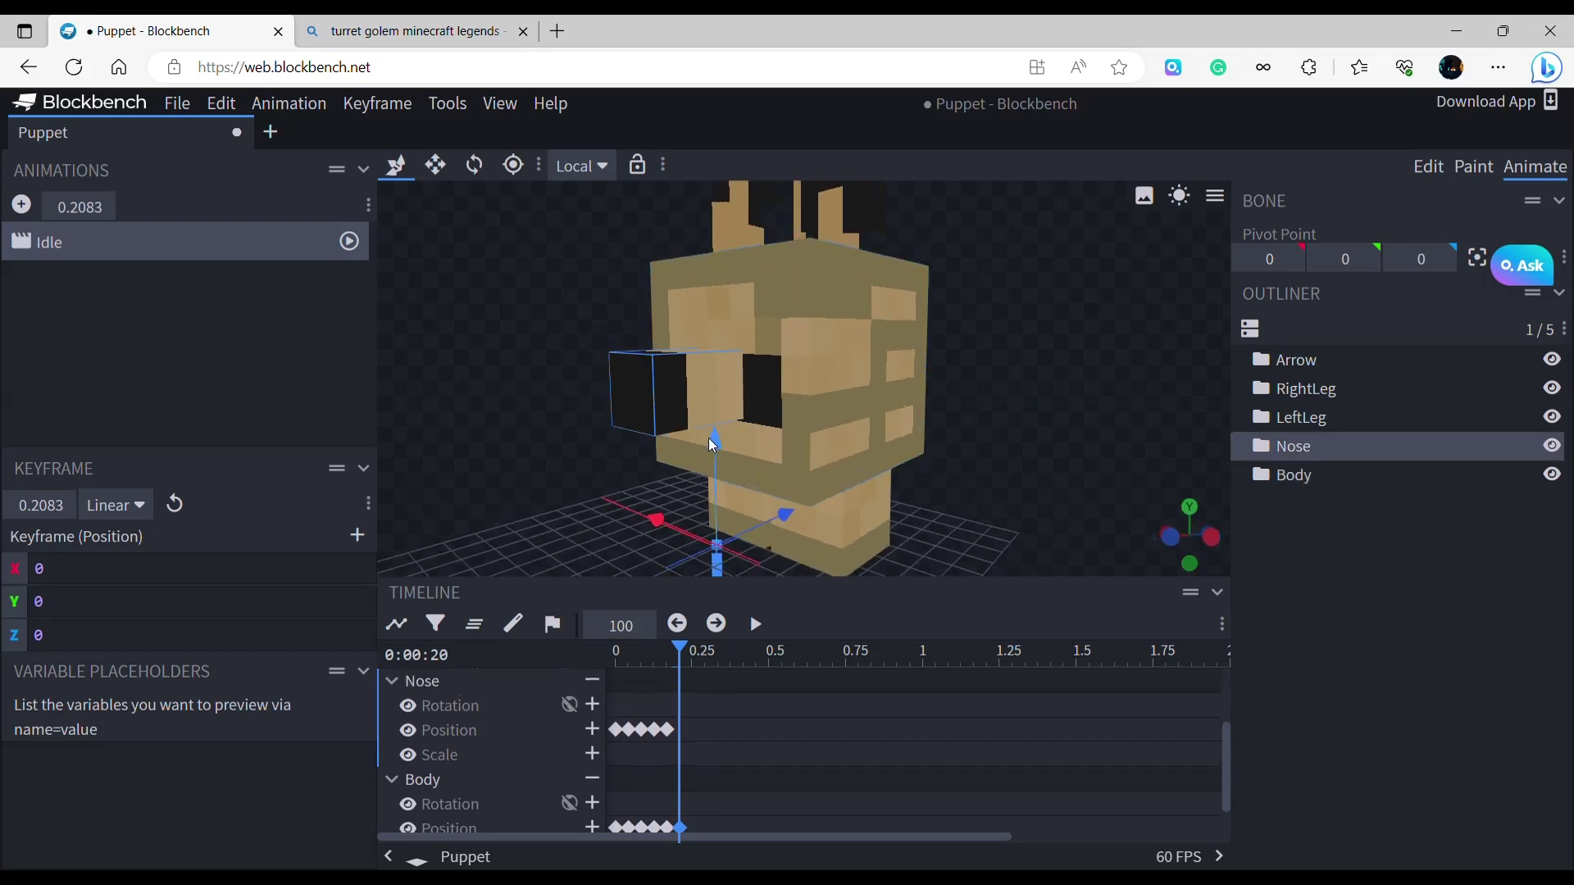
drag(712, 440, 716, 450)
click(1045, 499)
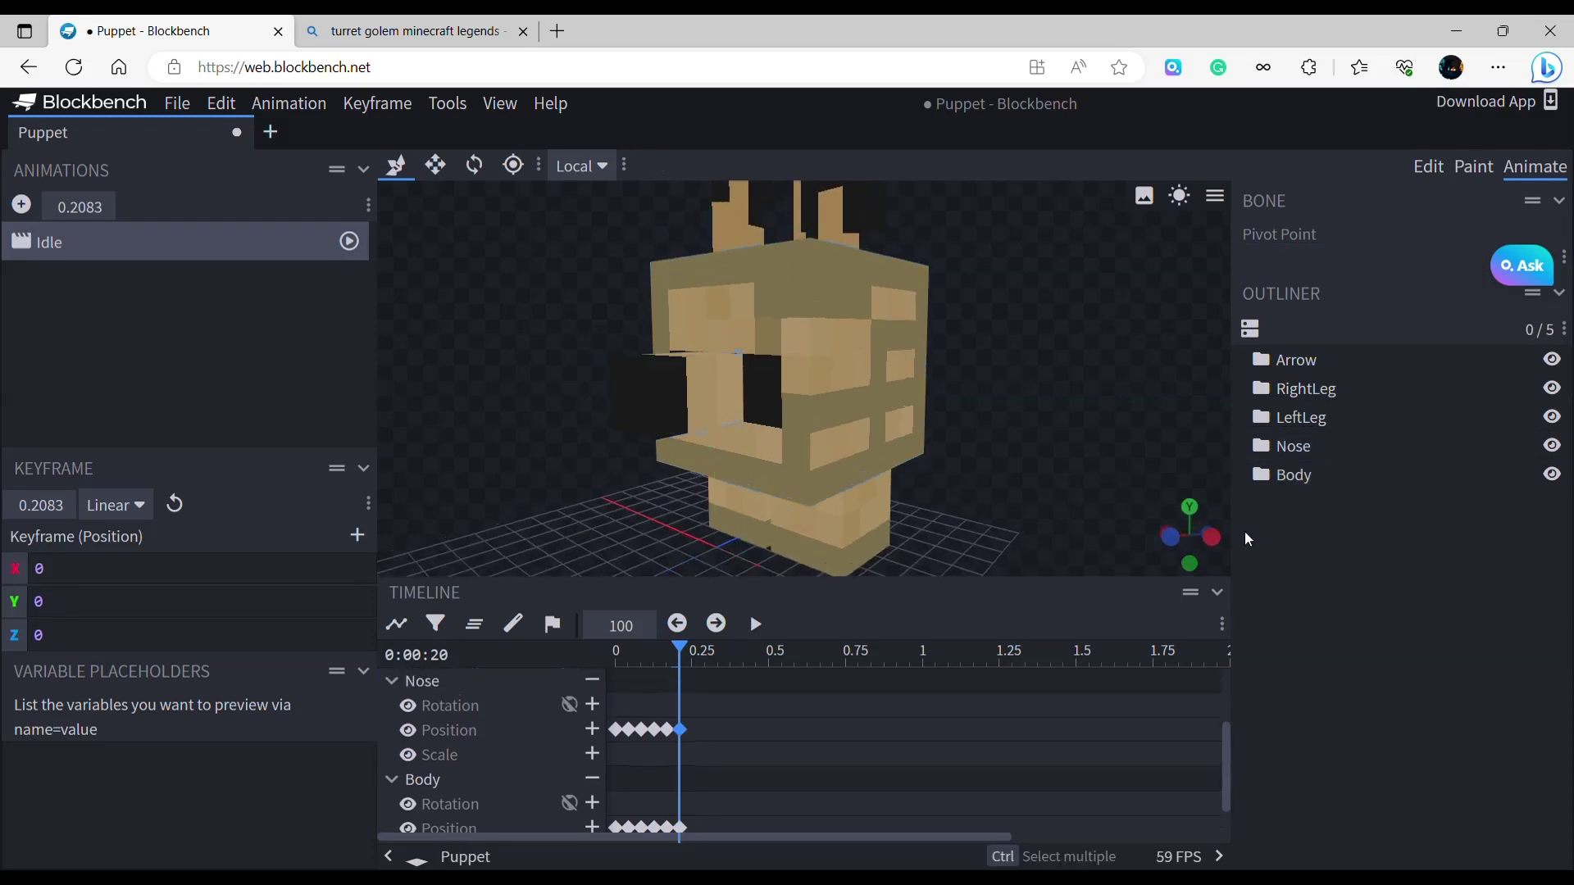
Play the Idle animation from the start, examine the golem's motion from several angles, and stop playback.
scroll(1001, 468, down, 5)
drag(703, 484, 814, 479)
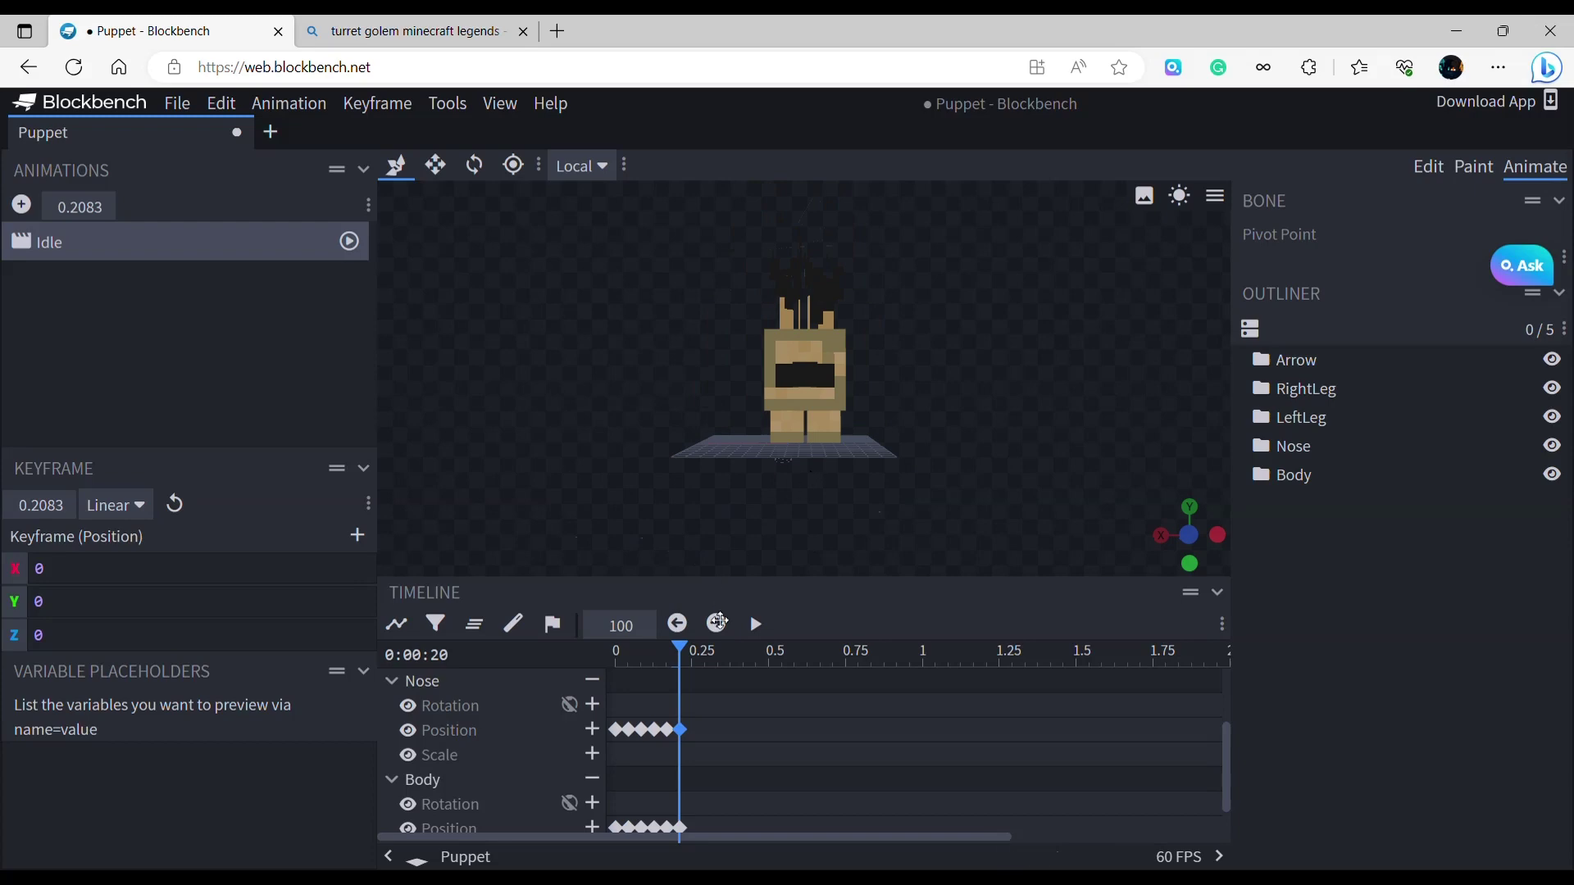
drag(682, 653, 581, 678)
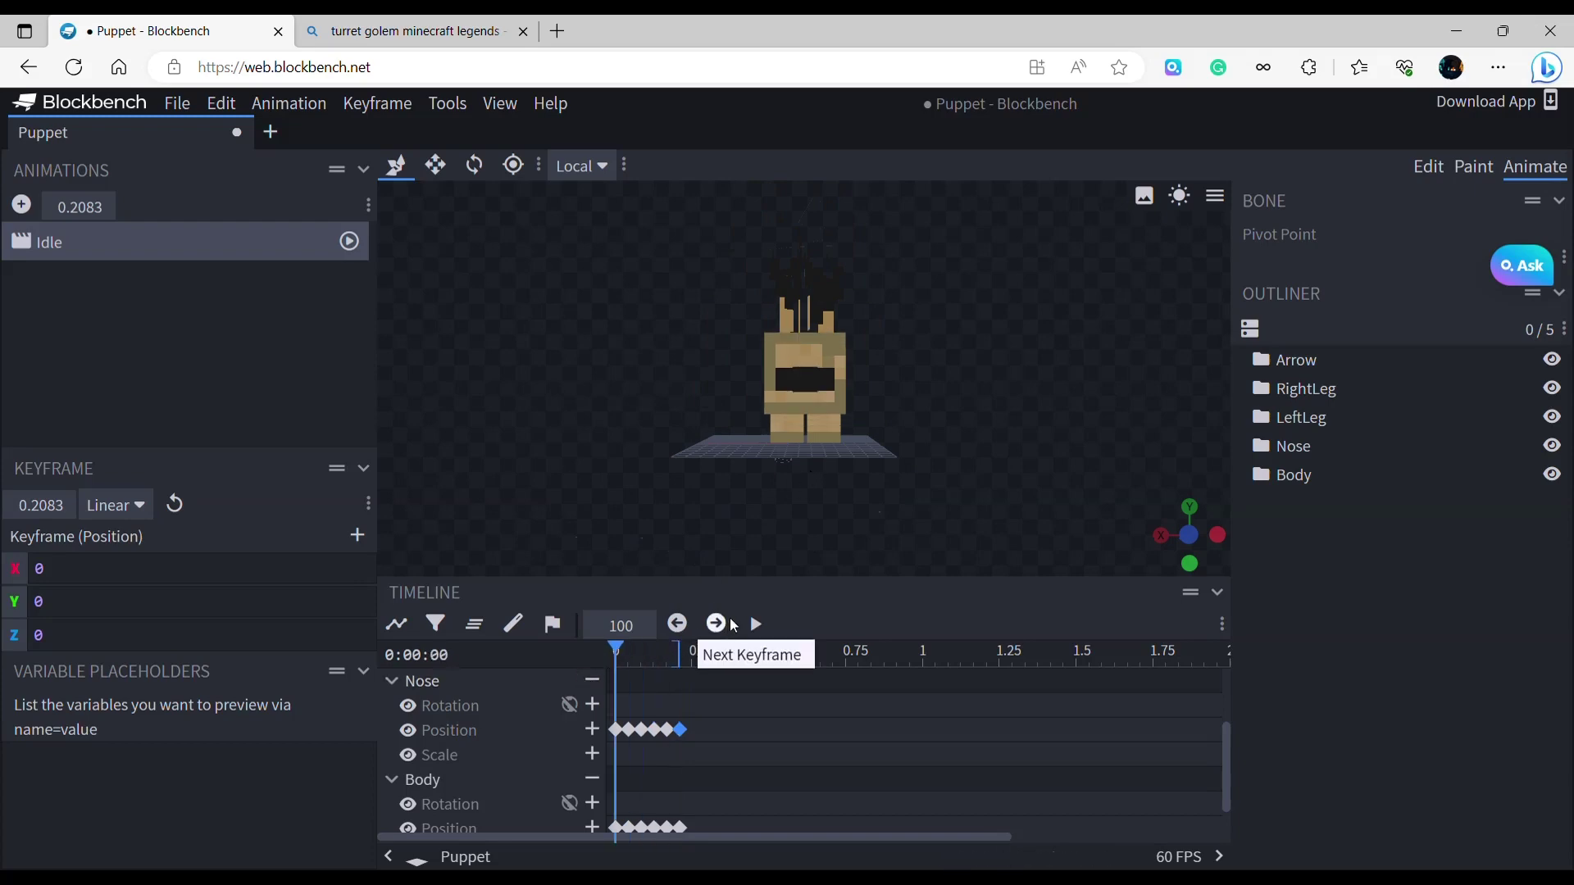
click(756, 625)
drag(811, 525, 952, 482)
scroll(930, 518, up, 5)
scroll(930, 517, down, 5)
scroll(930, 517, up, 5)
scroll(929, 517, down, 5)
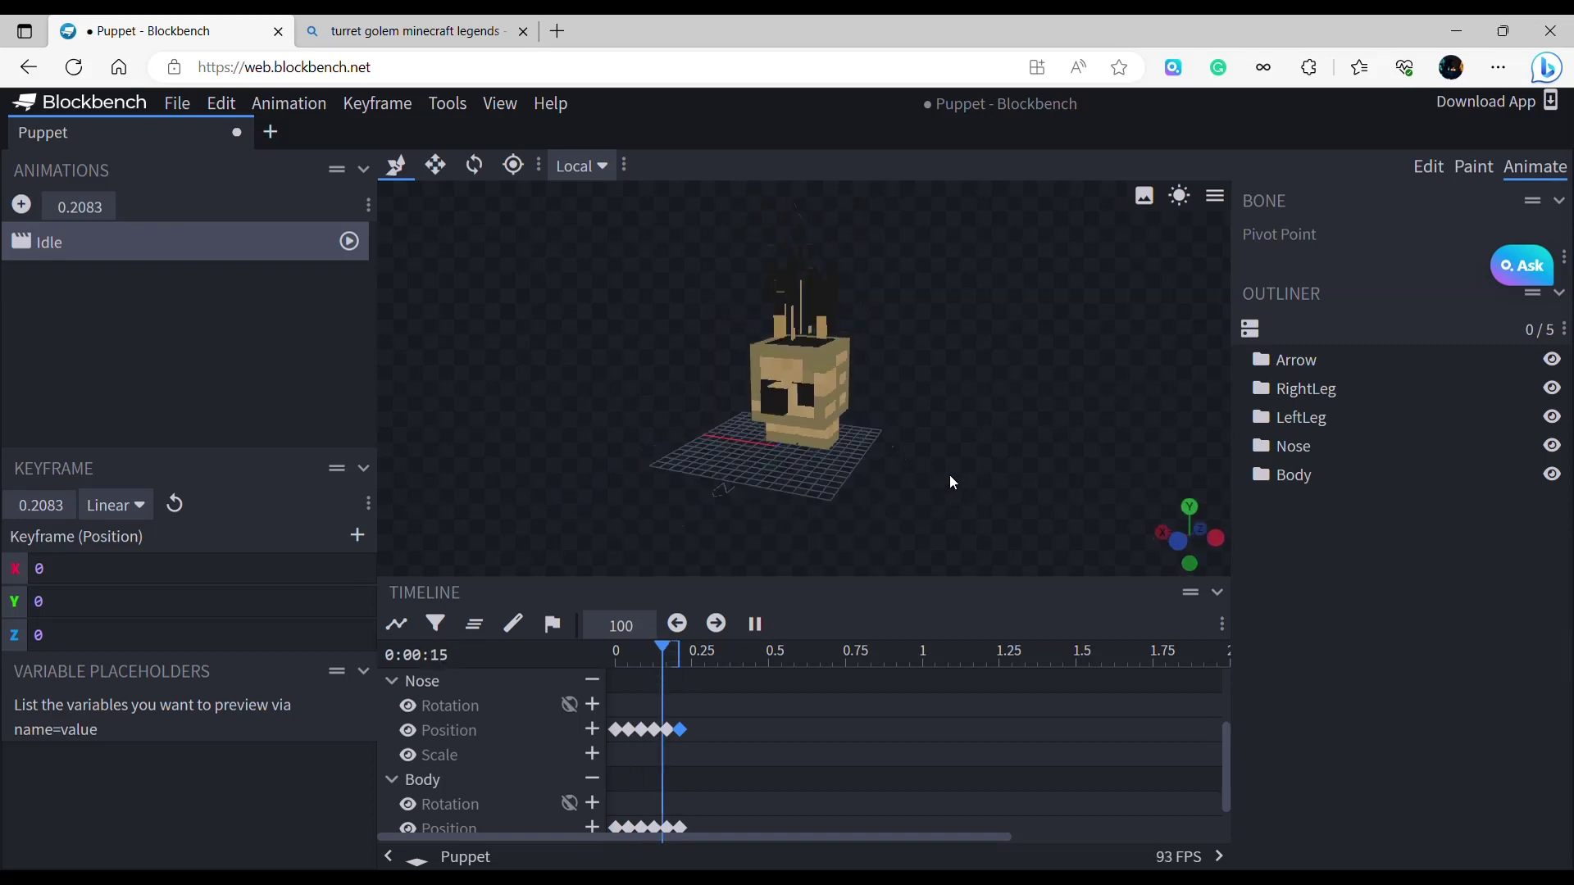
drag(887, 368, 960, 392)
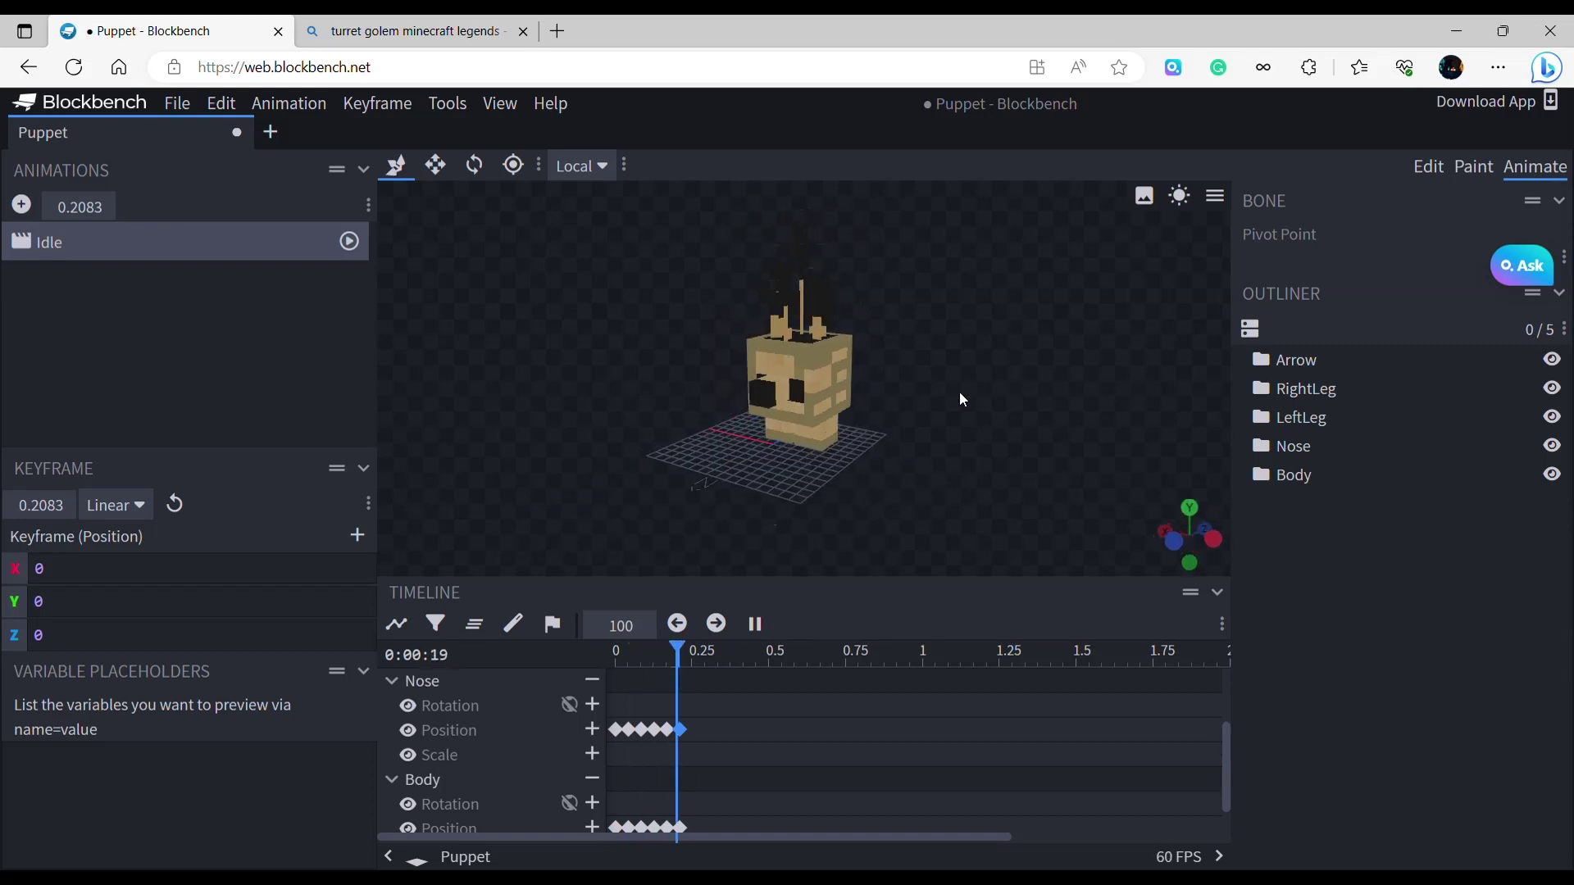
click(756, 625)
Reduce the playback speed to 15 and examine the Idle animation in slow motion.
click(595, 626)
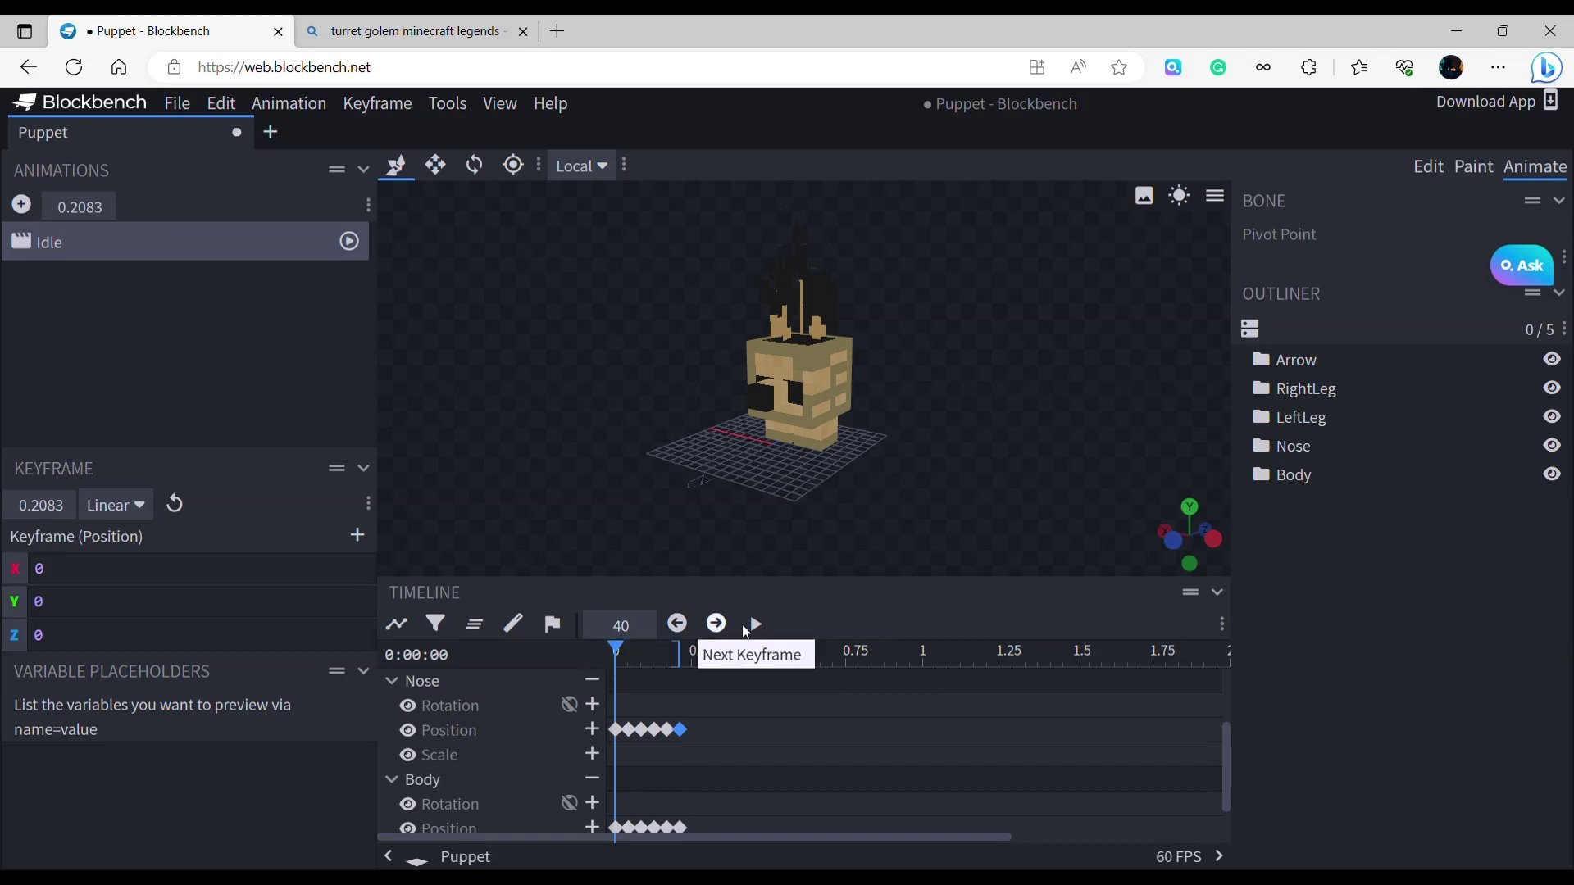
click(756, 625)
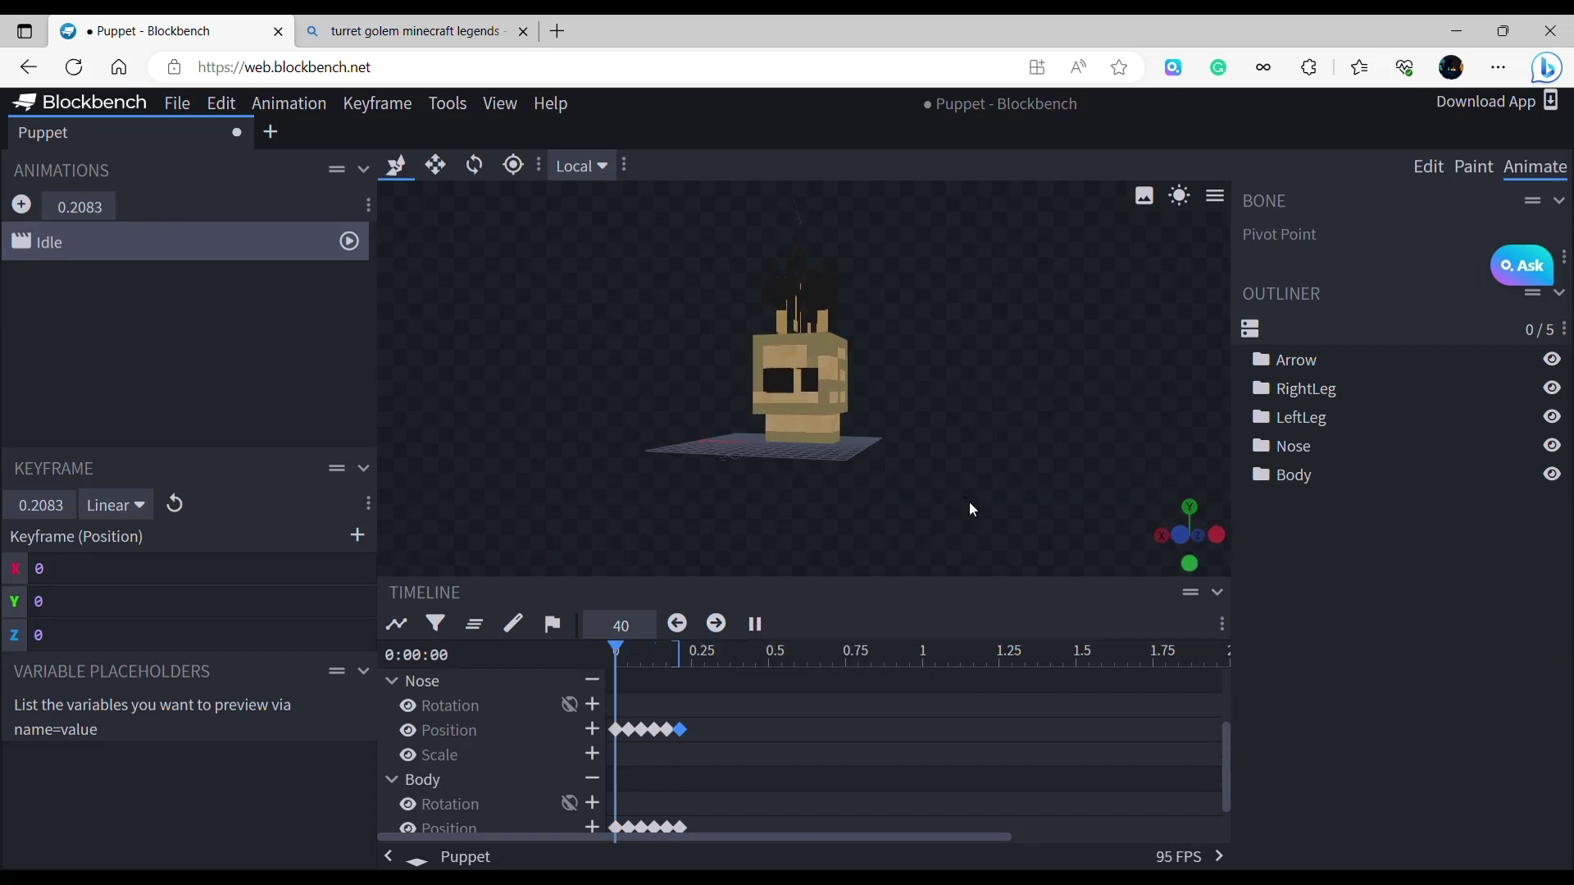
mouse_move(969, 502)
mouse_down()
mouse_move(879, 511)
mouse_move(953, 520)
mouse_up()
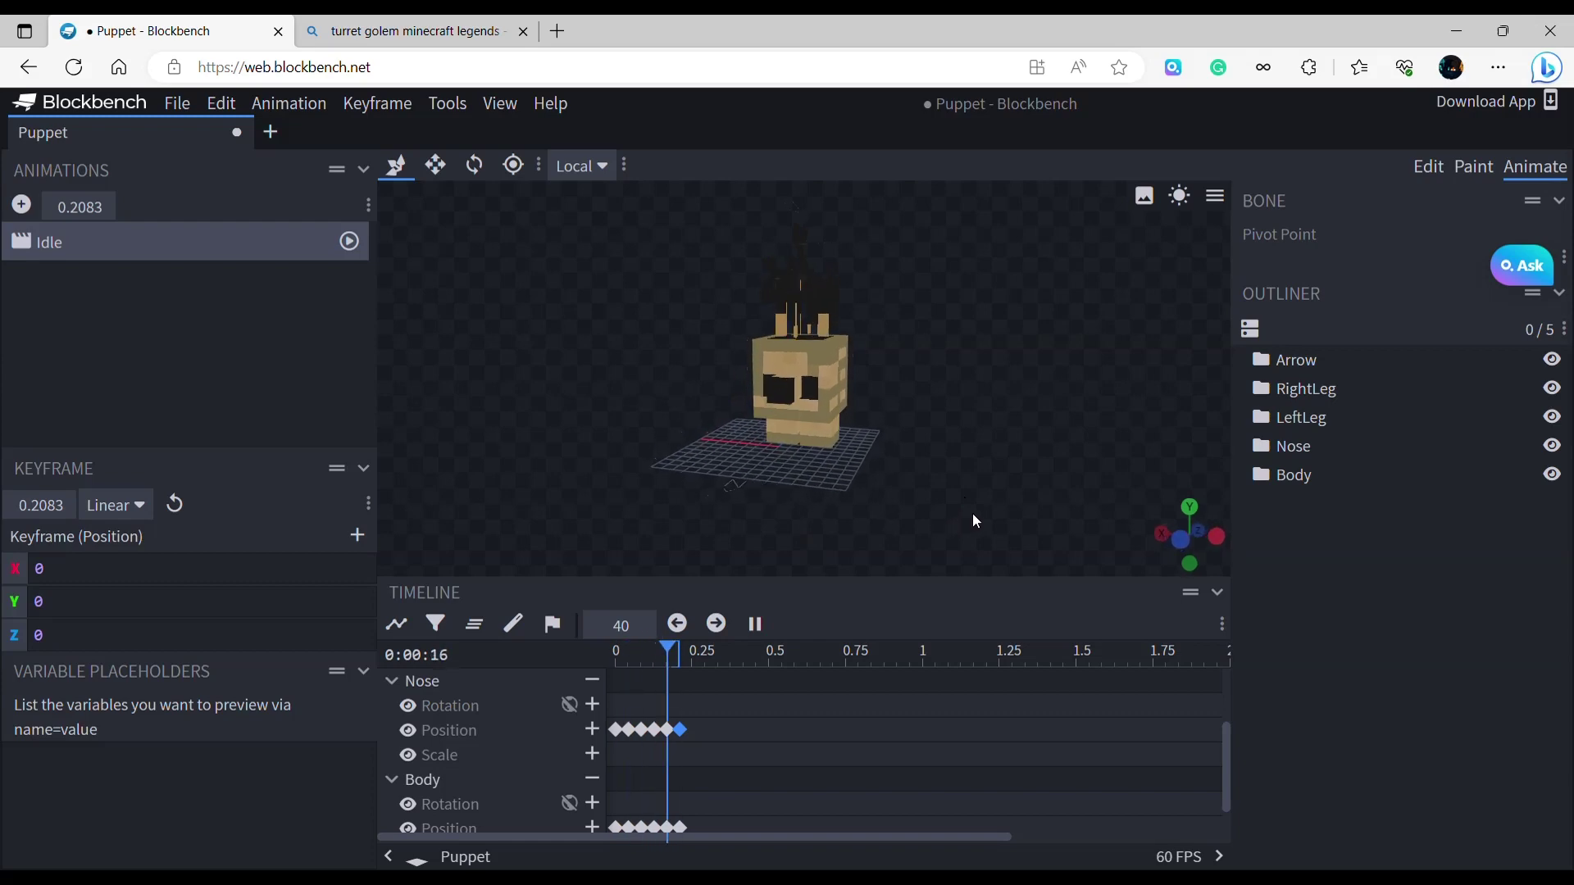
click(596, 626)
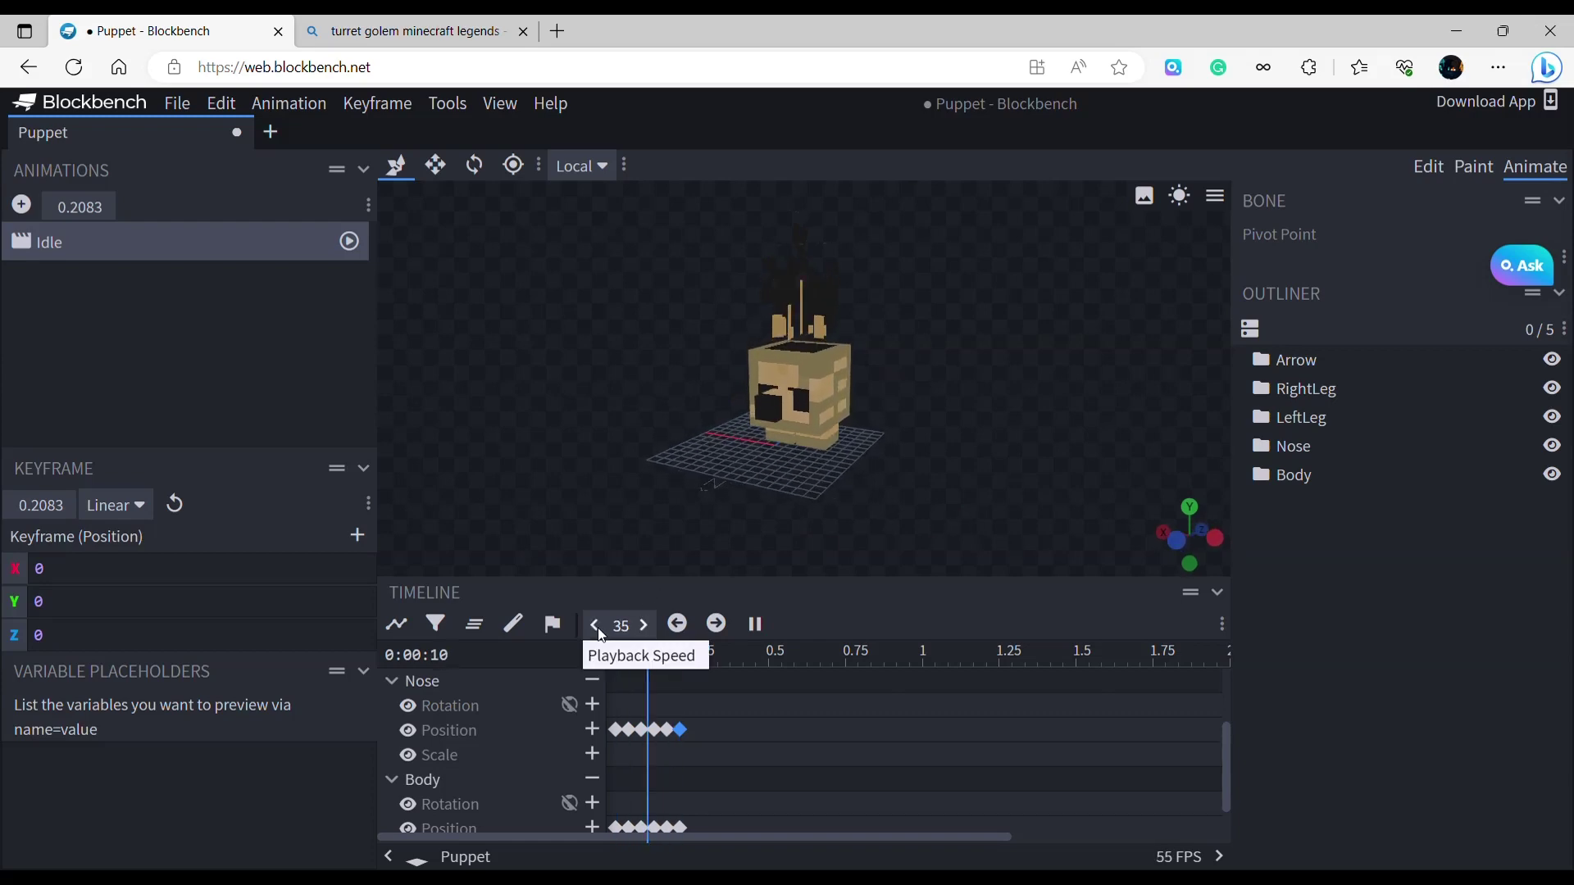
drag(928, 497, 927, 473)
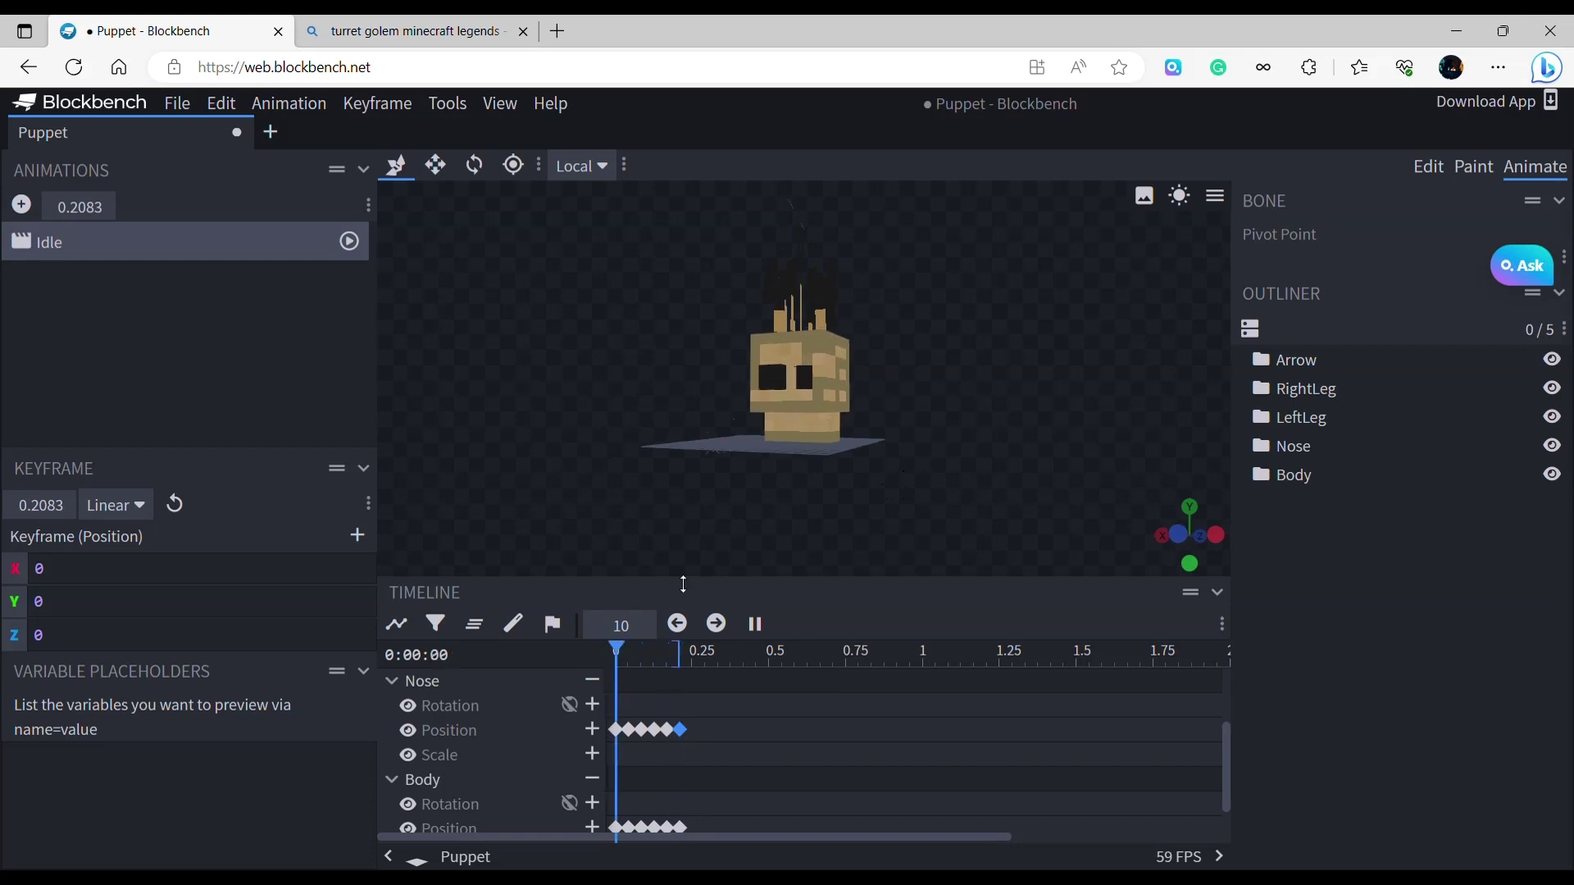
click(646, 627)
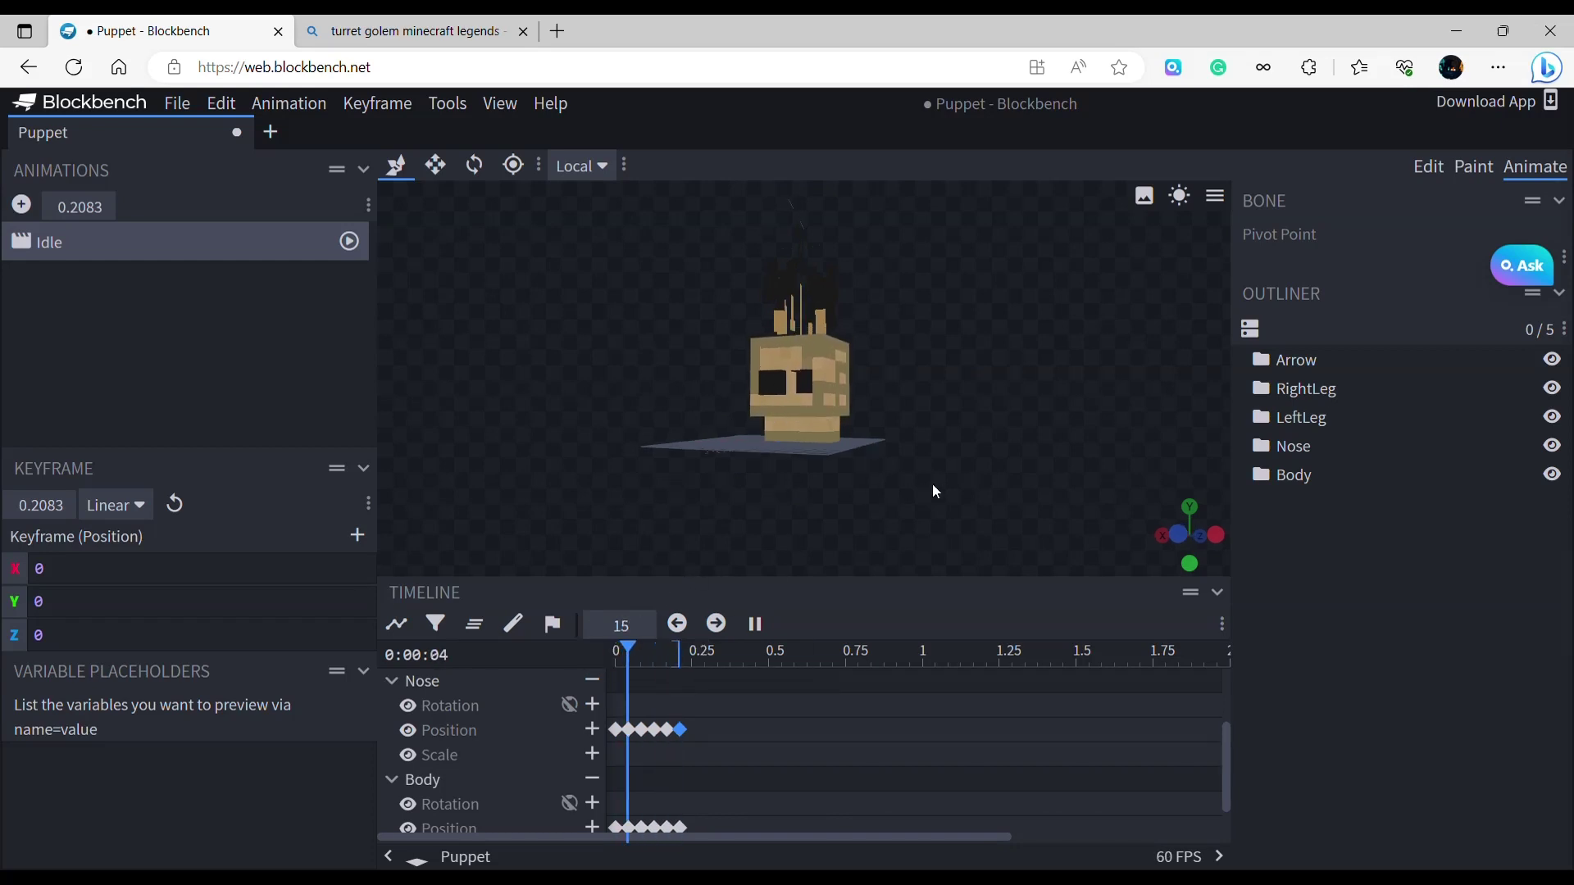
drag(933, 484, 896, 410)
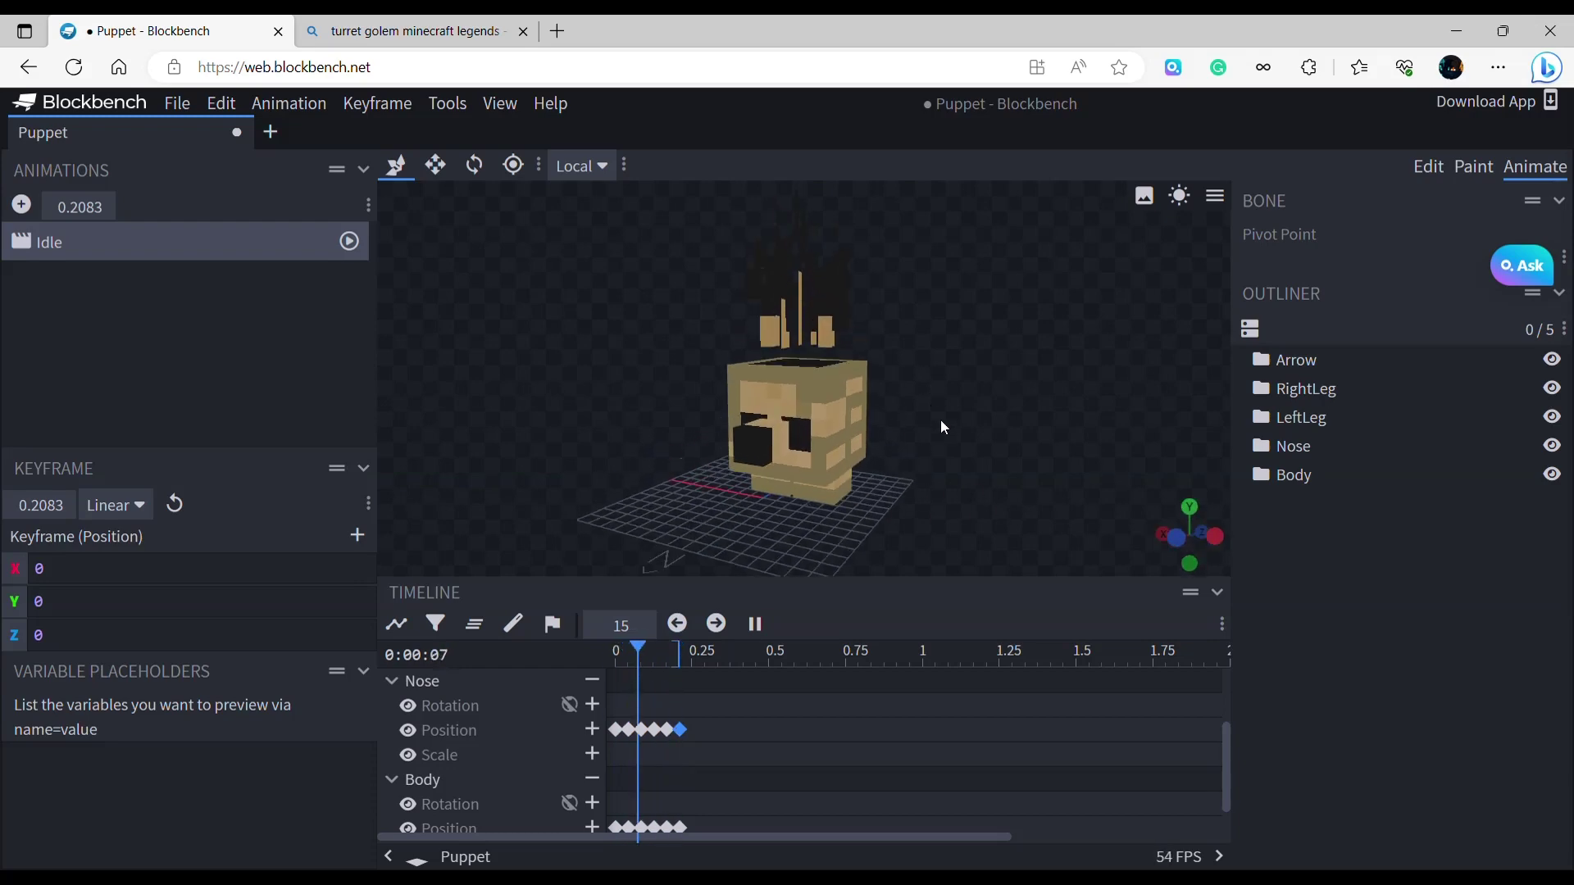
Select the Arrow group in Edit mode, return to Animate mode and key its position at X 1, Y 10.8 at 0.1667 s.
key(1)
click(1242, 514)
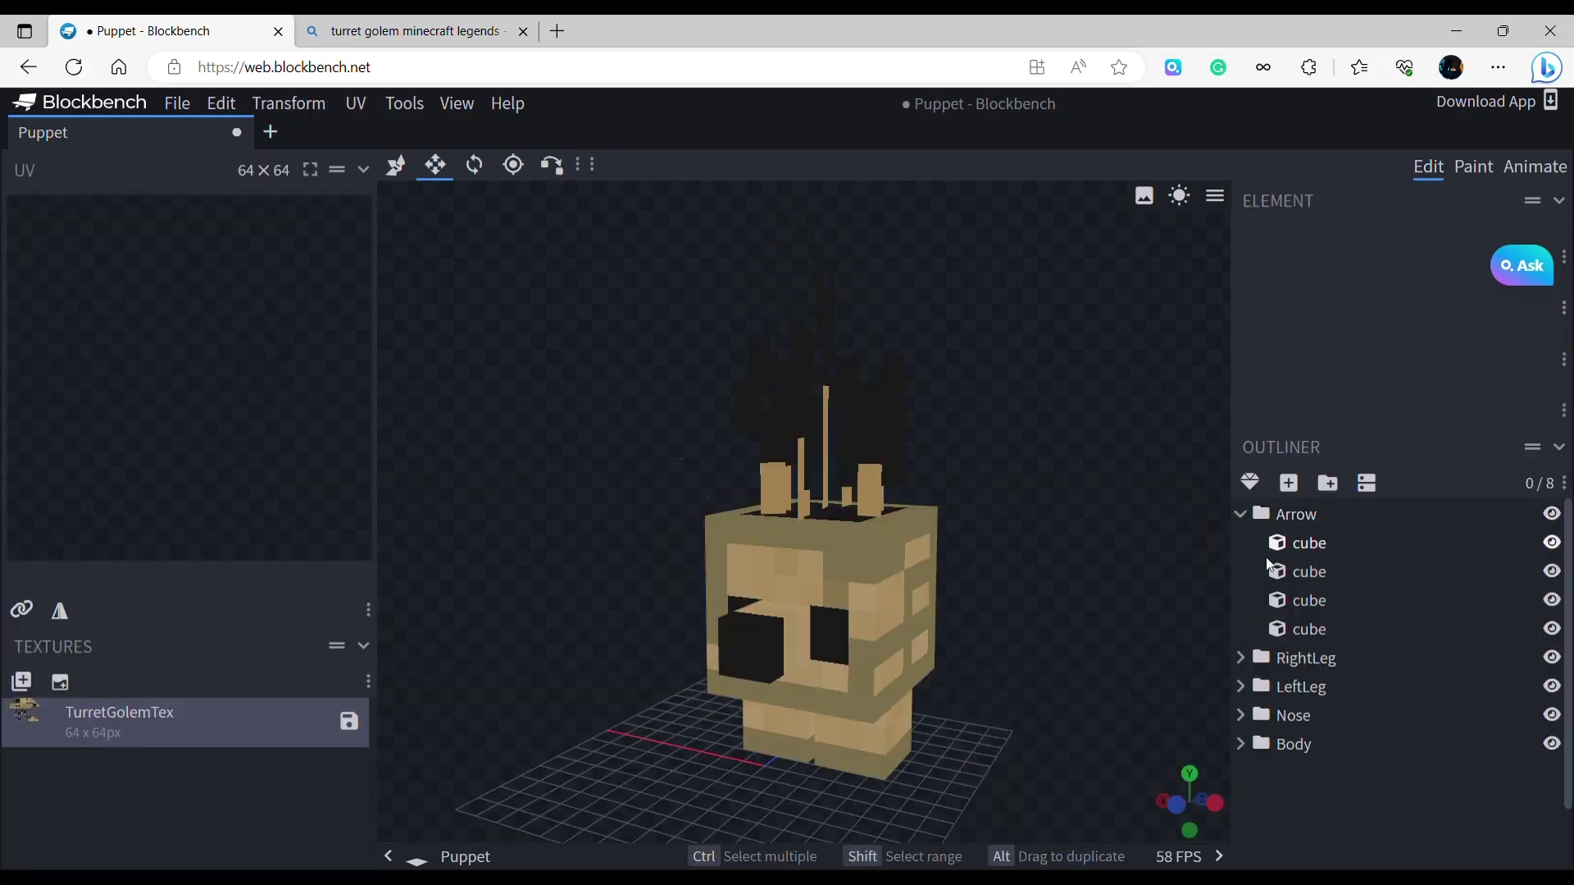
click(1306, 513)
drag(1143, 519, 943, 537)
click(396, 165)
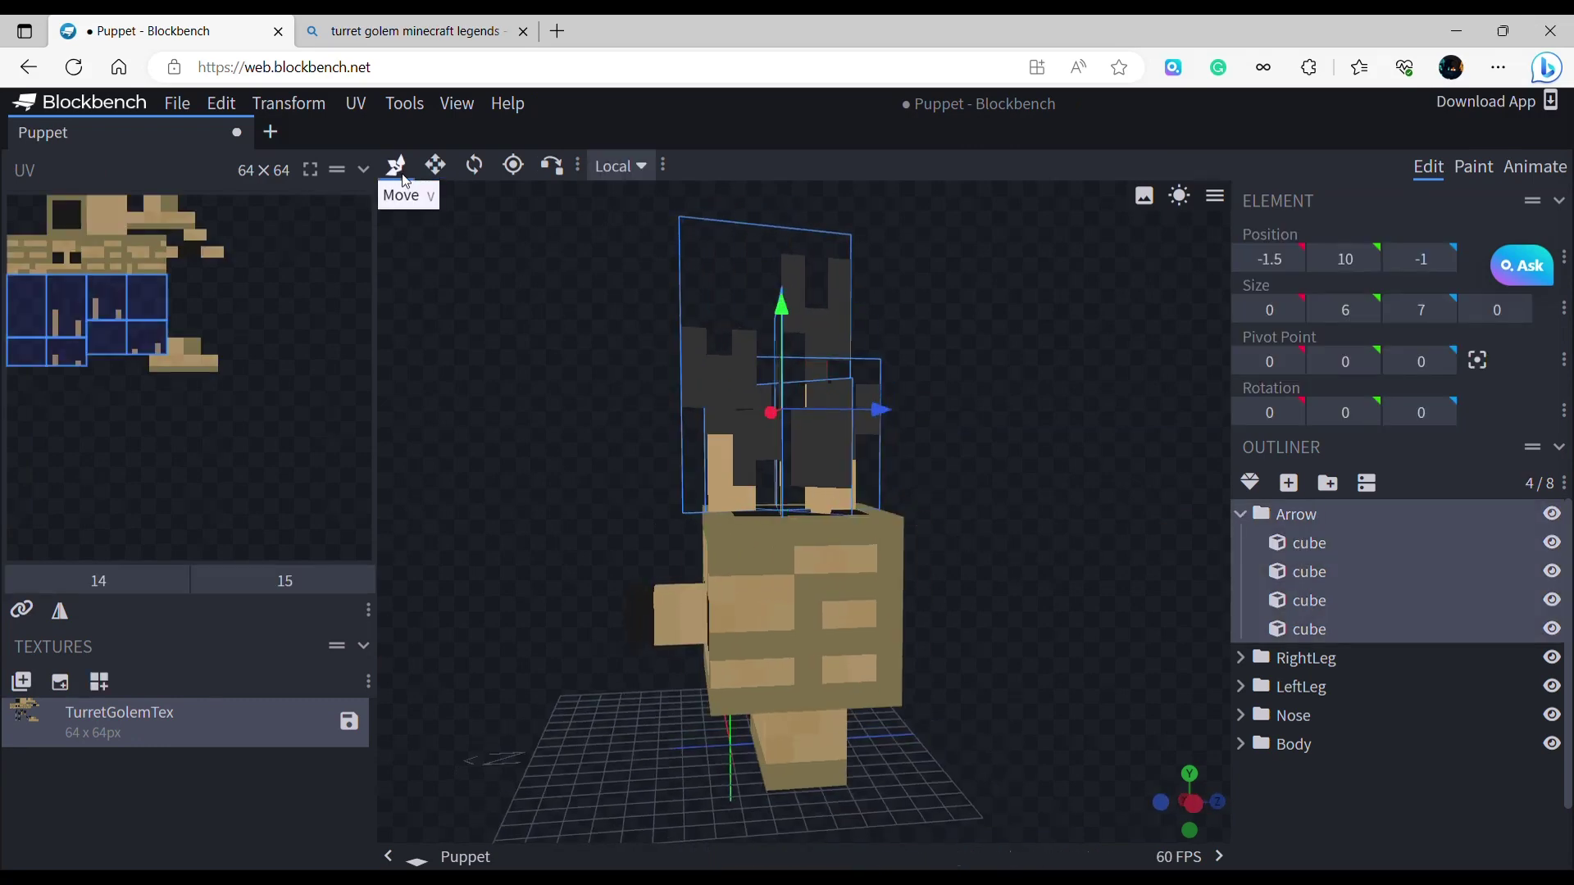
click(1519, 166)
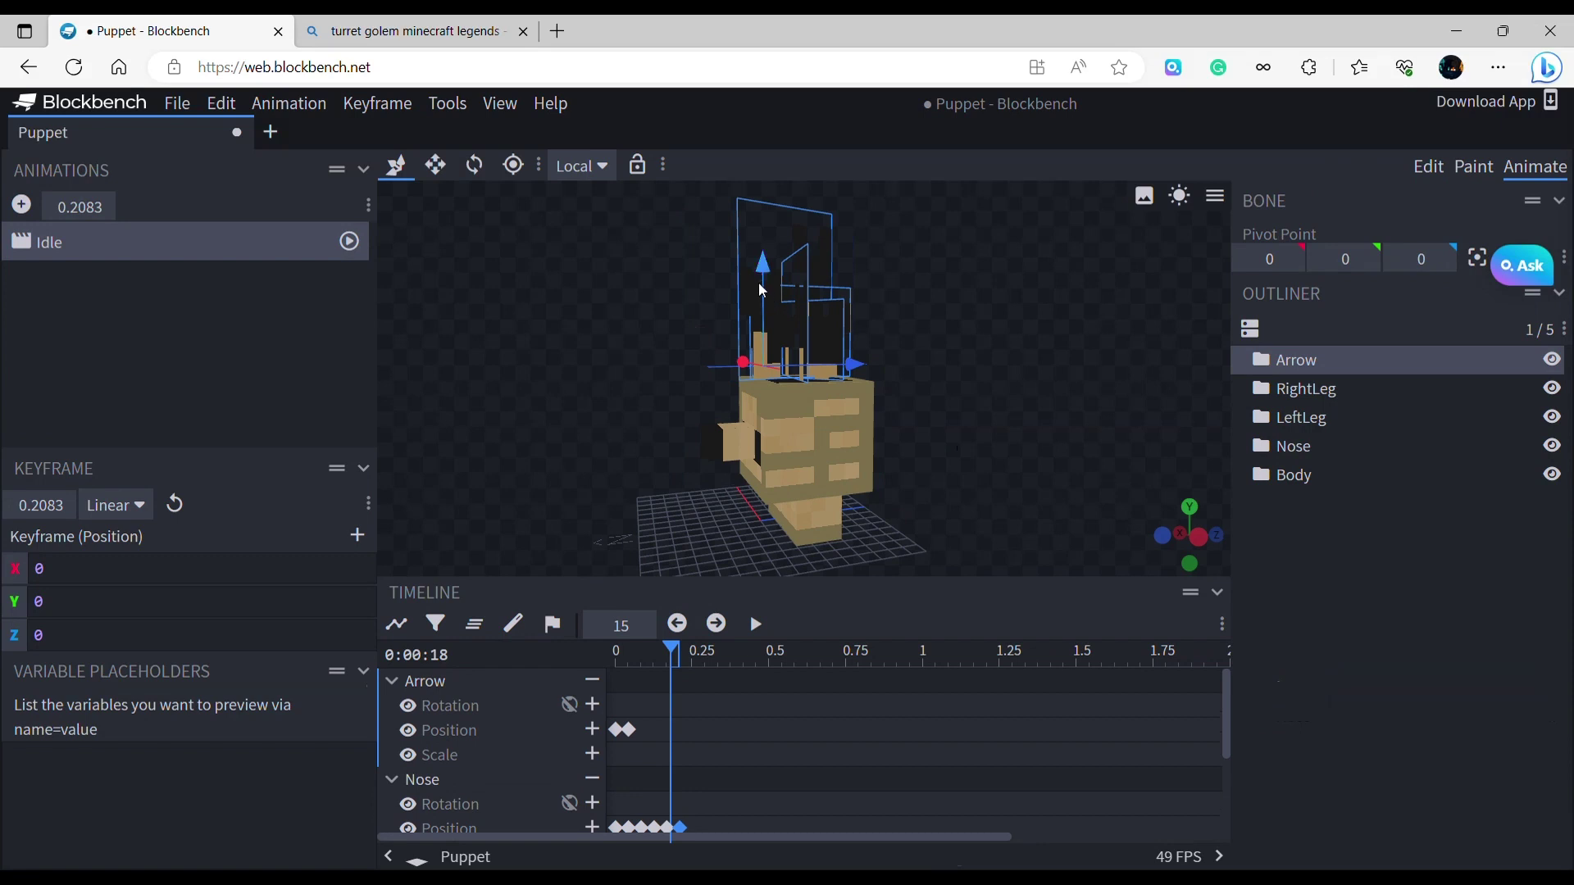
drag(762, 291, 762, 286)
click(1441, 652)
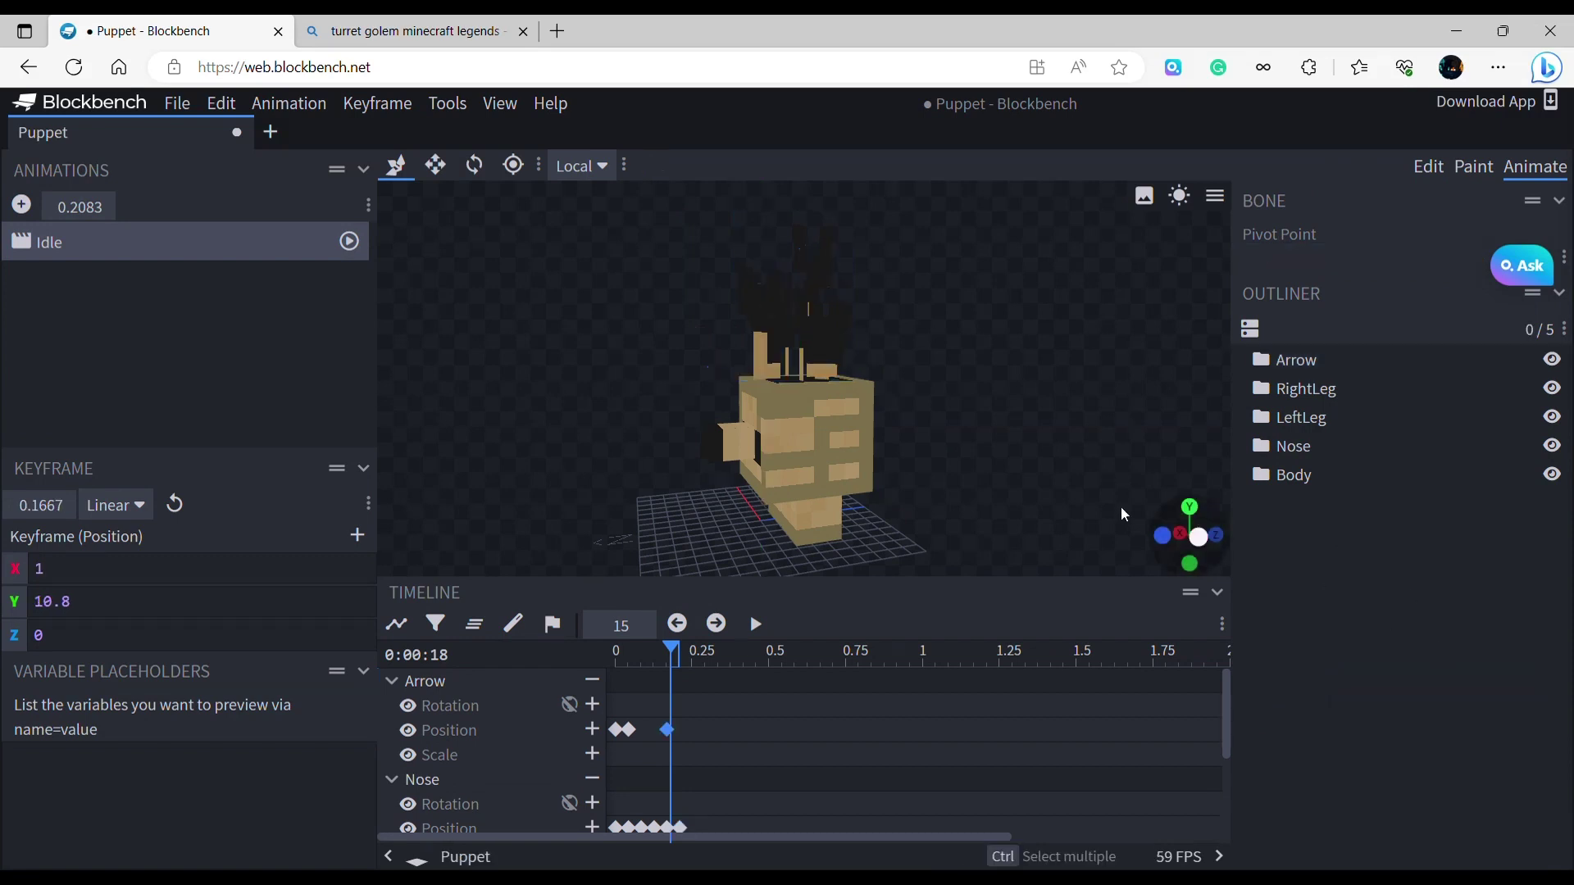
Return to the start of the timeline and add a Play Once animation named Shoot.
scroll(1066, 509, down, 8)
drag(1015, 503, 1066, 504)
drag(671, 656, 495, 713)
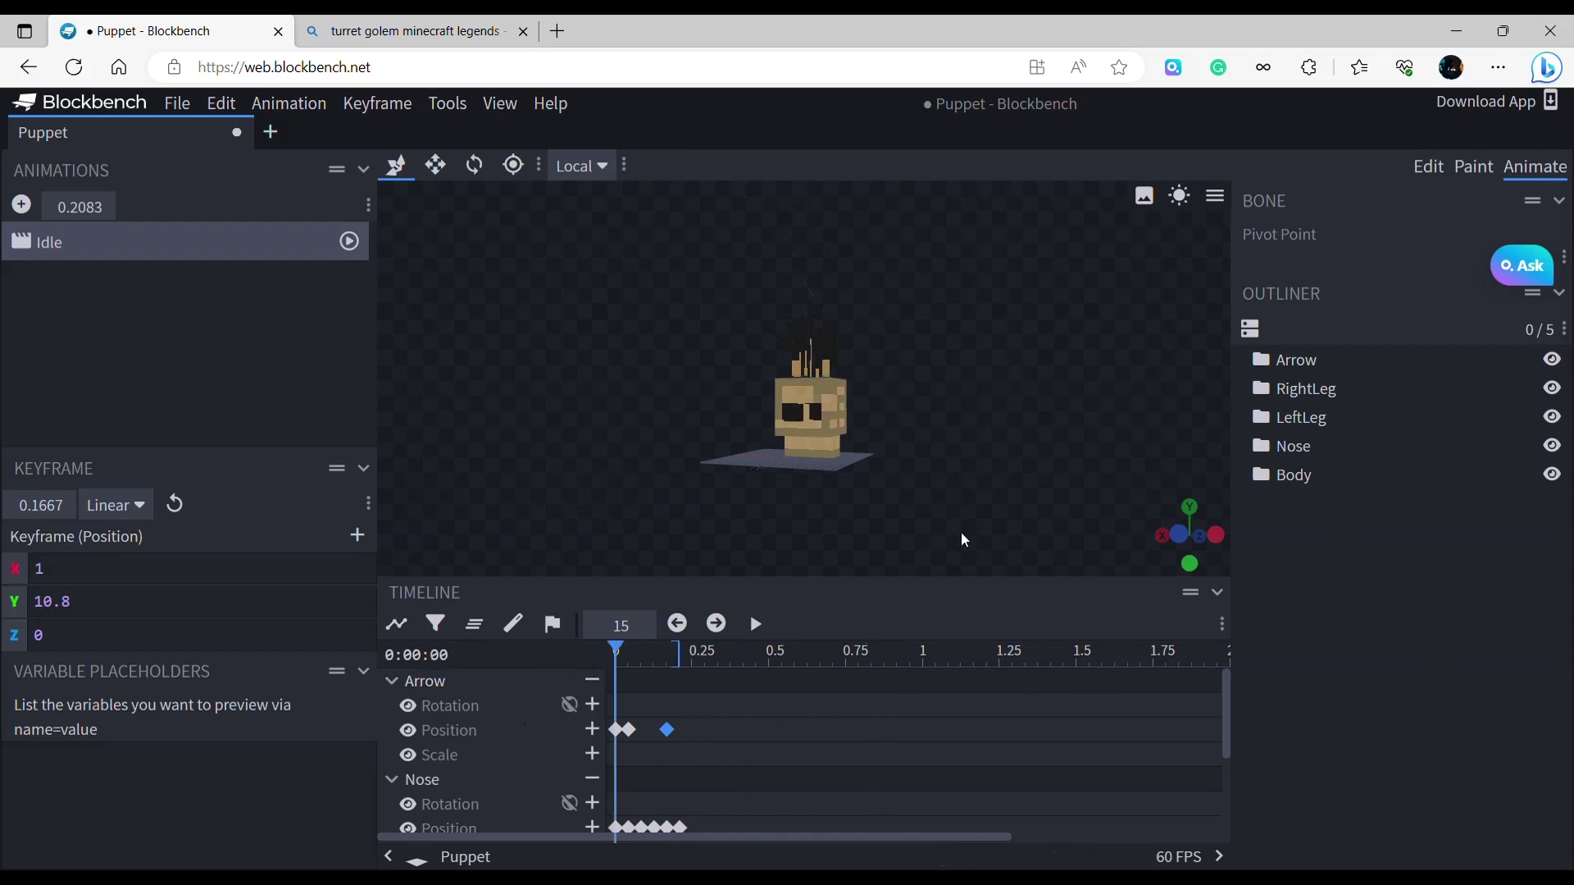
scroll(870, 474, up, 5)
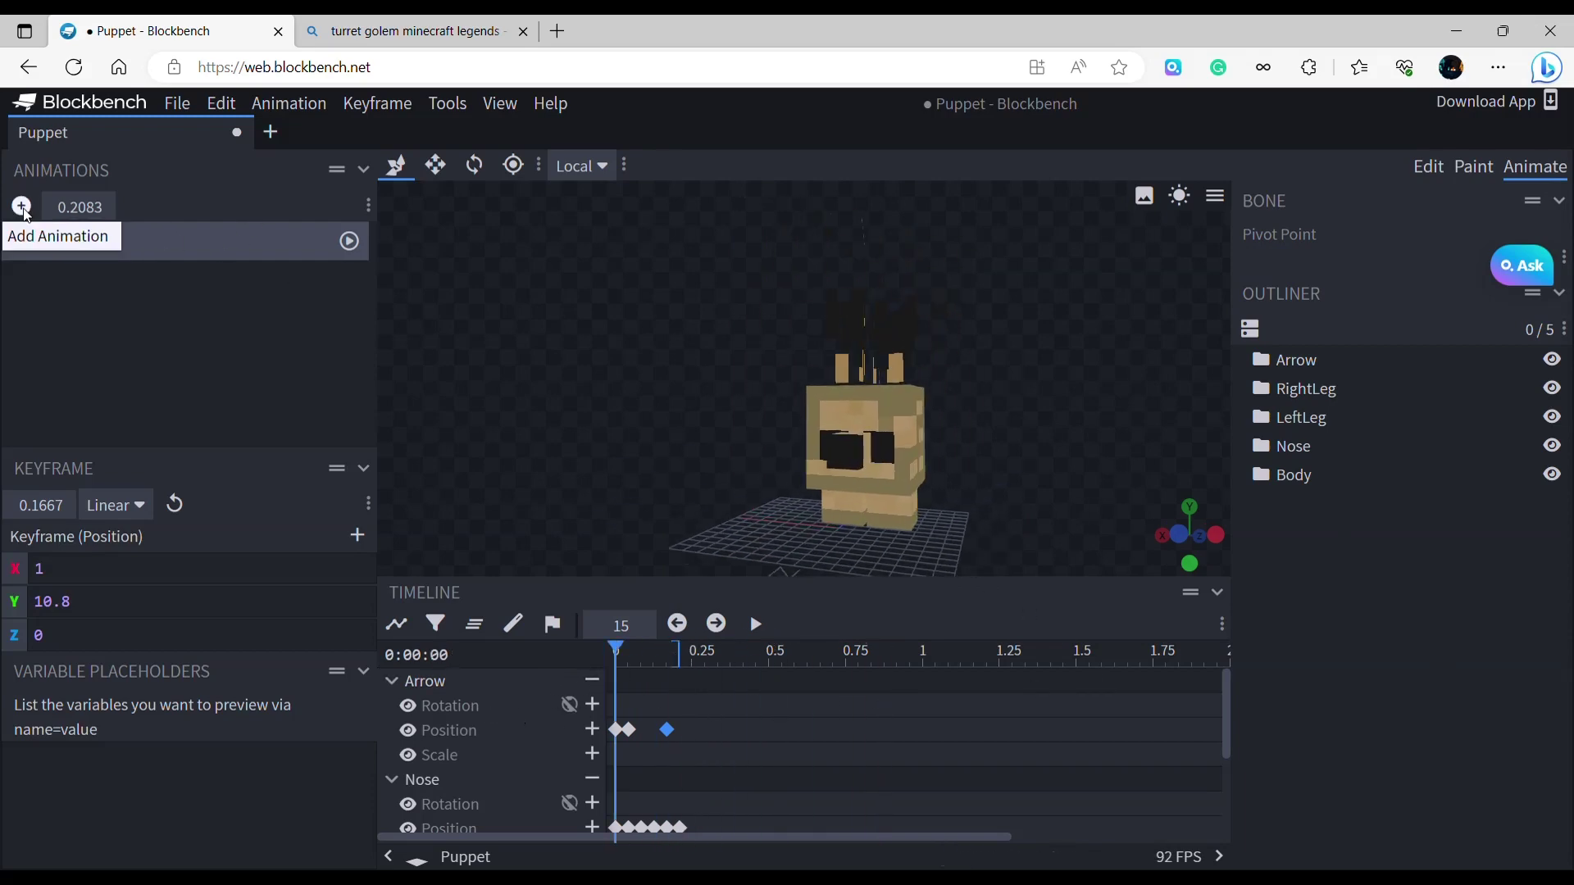
click(21, 204)
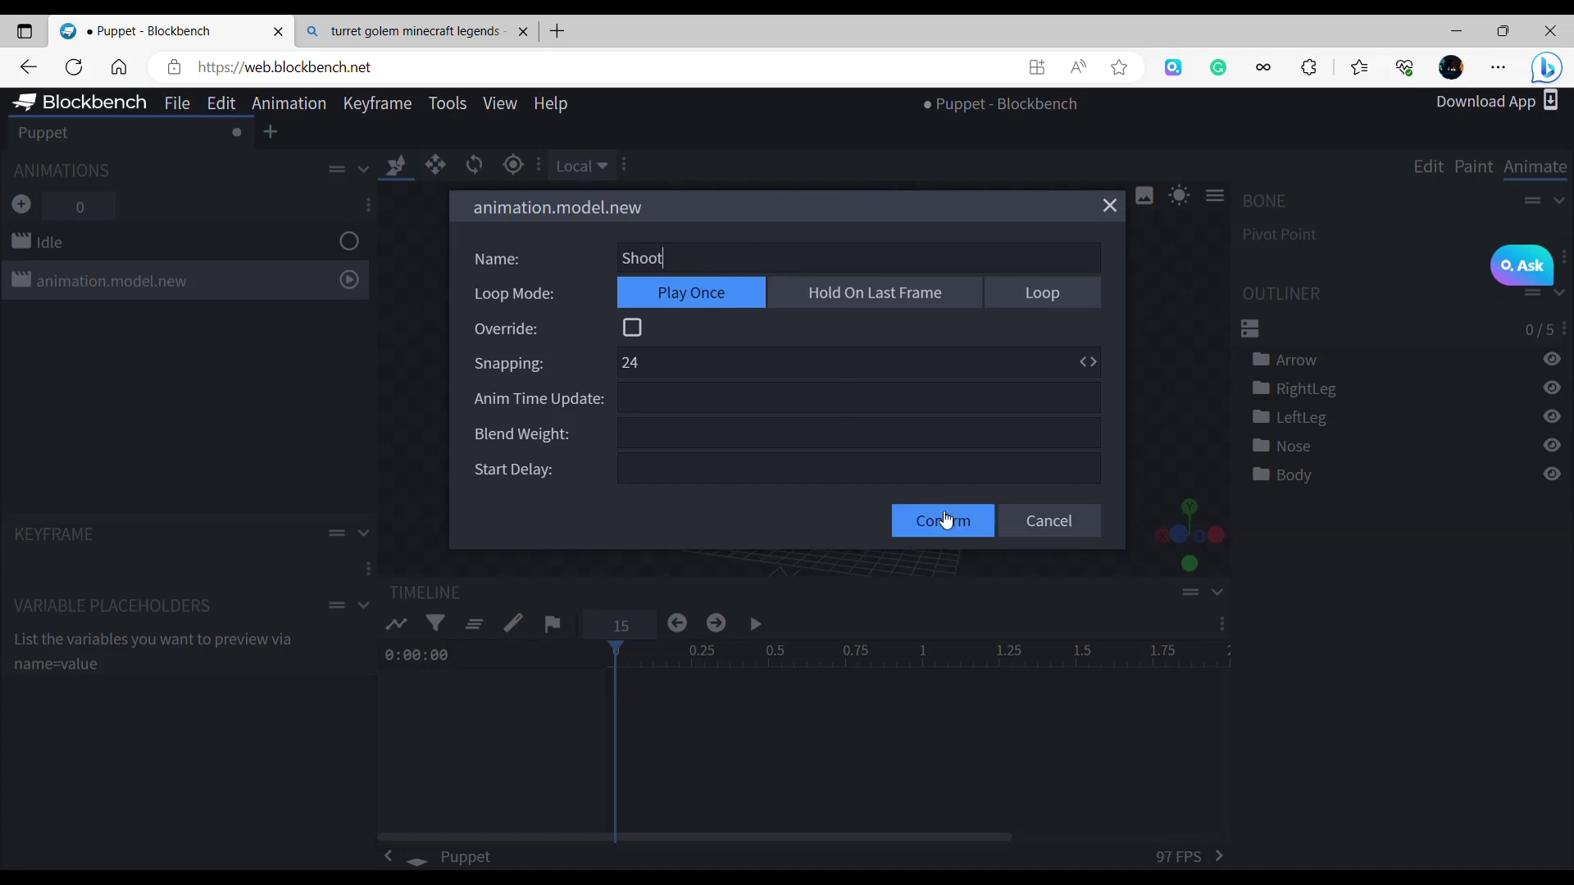
click(958, 525)
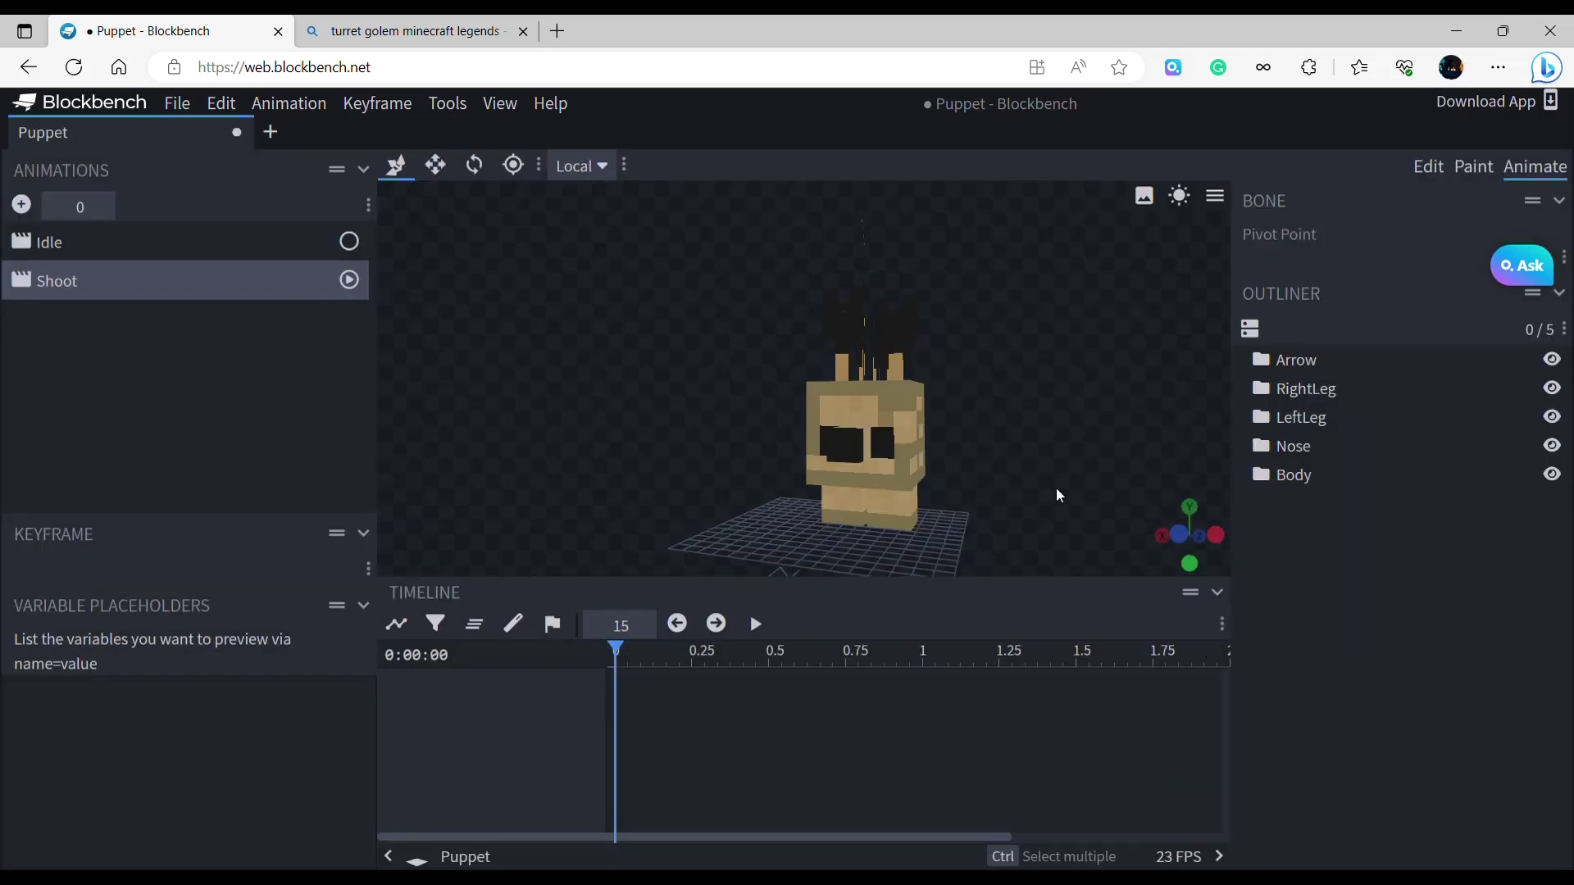
In the Shoot animation, key the Arrow group's position at Y 11 at 0:00:00.
drag(976, 399, 960, 332)
scroll(1023, 415, up, 5)
drag(1022, 415, 941, 411)
scroll(1040, 327, down, 3)
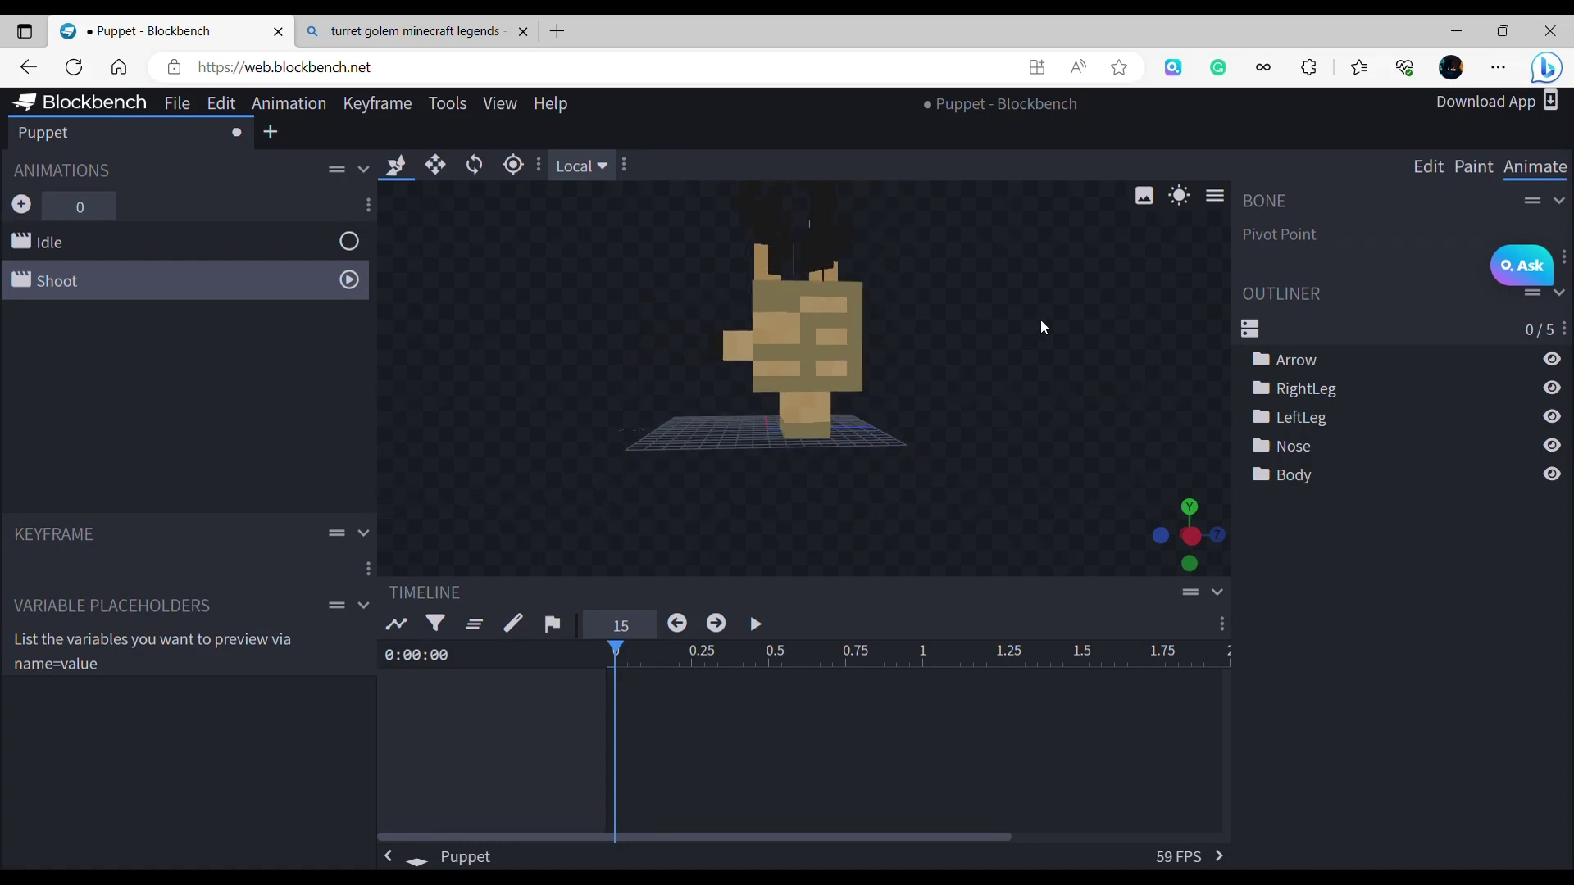
drag(1041, 328, 804, 341)
click(802, 330)
drag(773, 431, 808, 381)
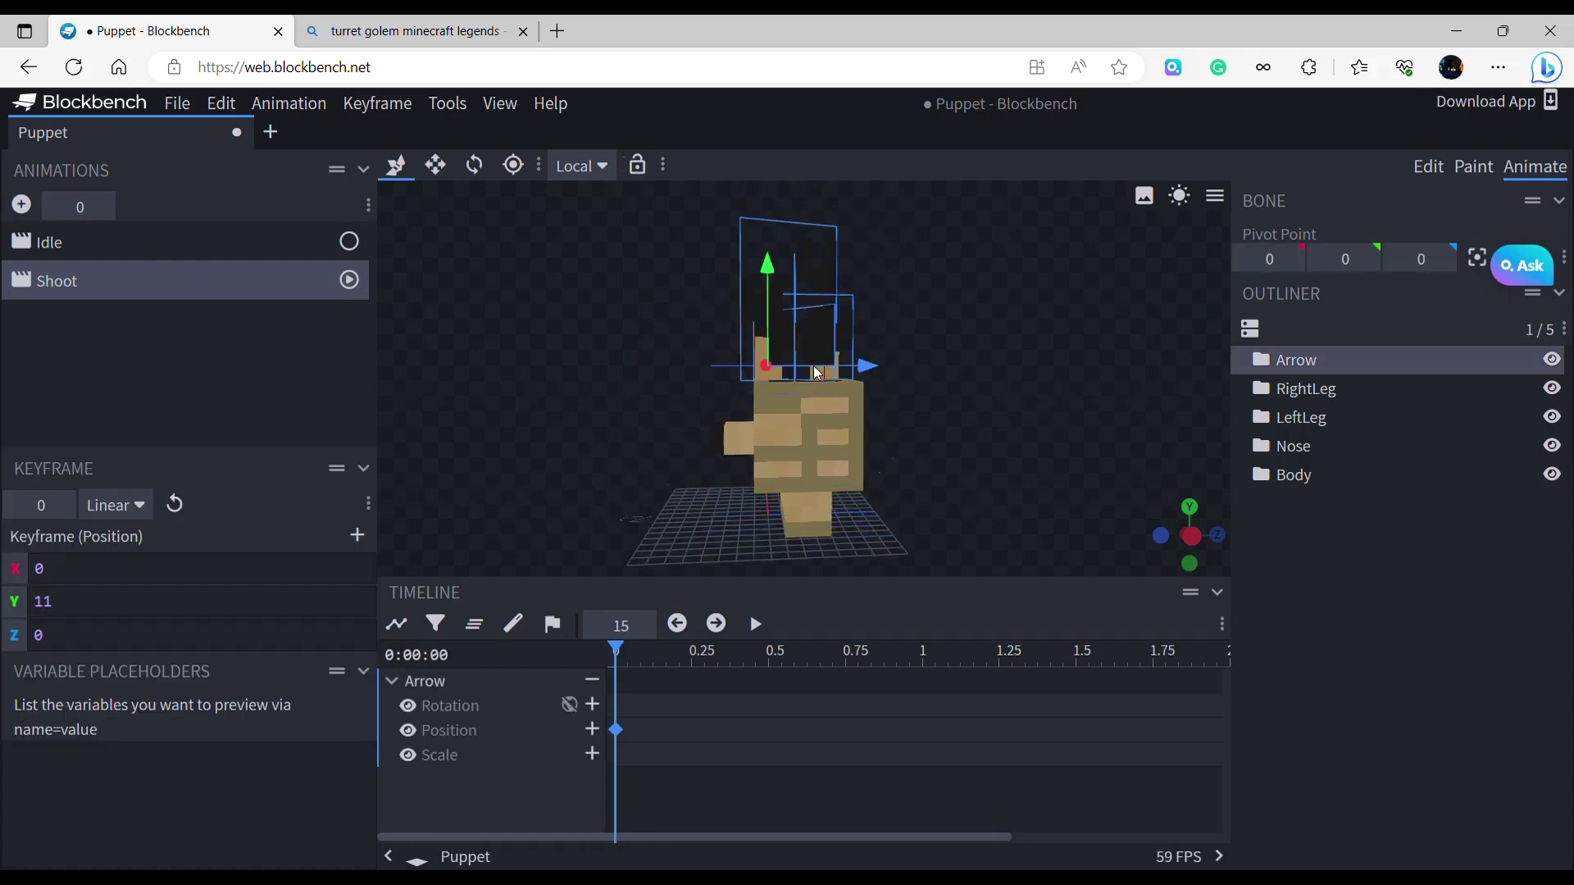
Key the Arrow group's scale at Y 1.2 at 0:00:00.
click(436, 165)
drag(768, 282, 769, 342)
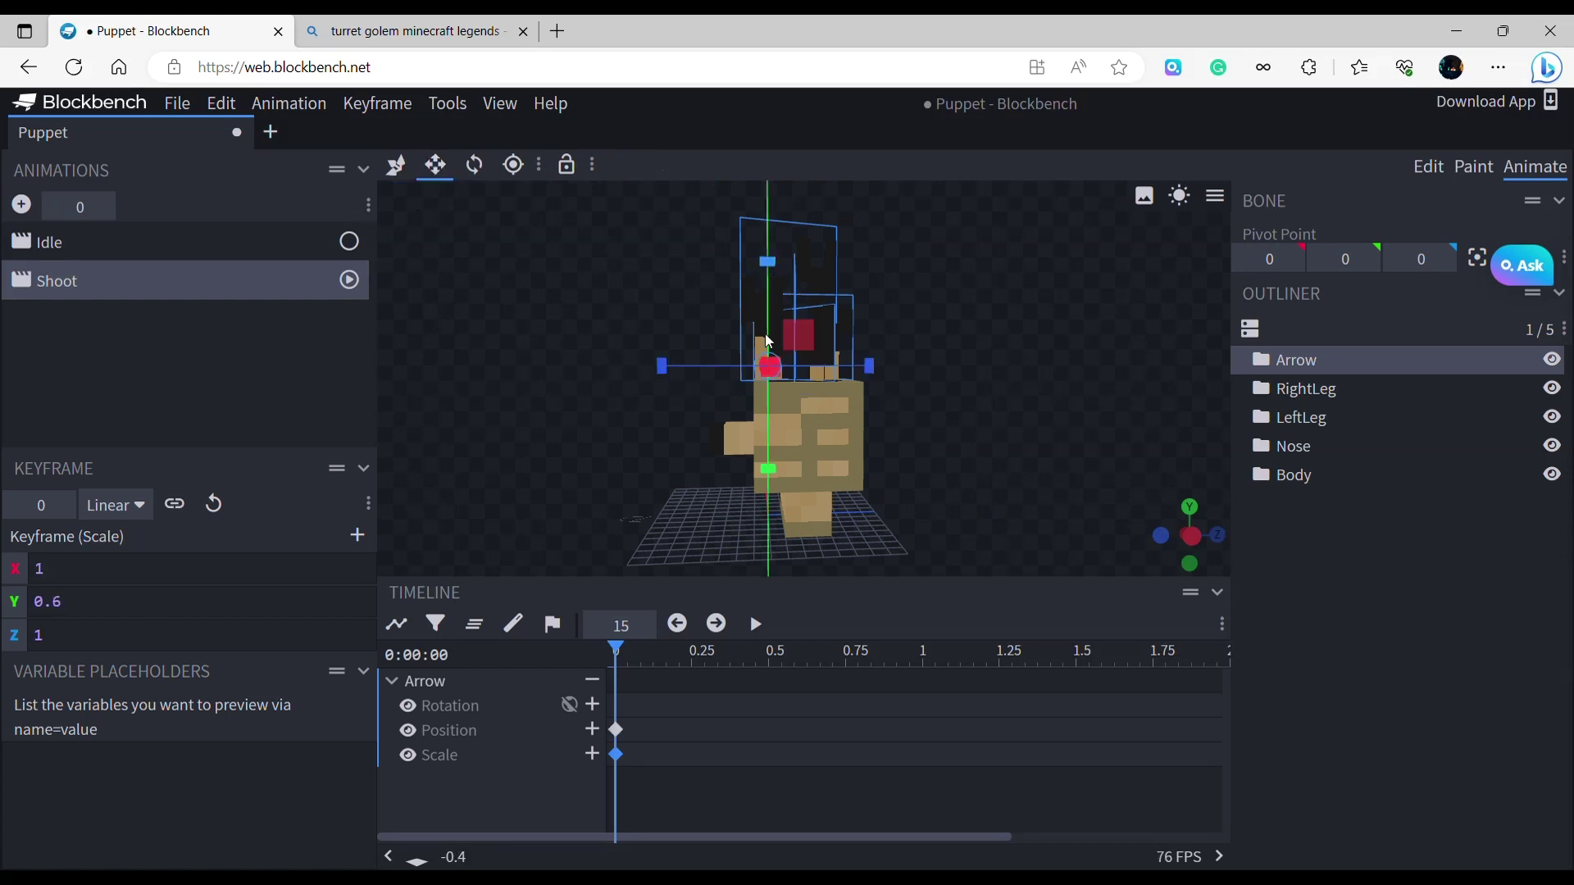
click(396, 165)
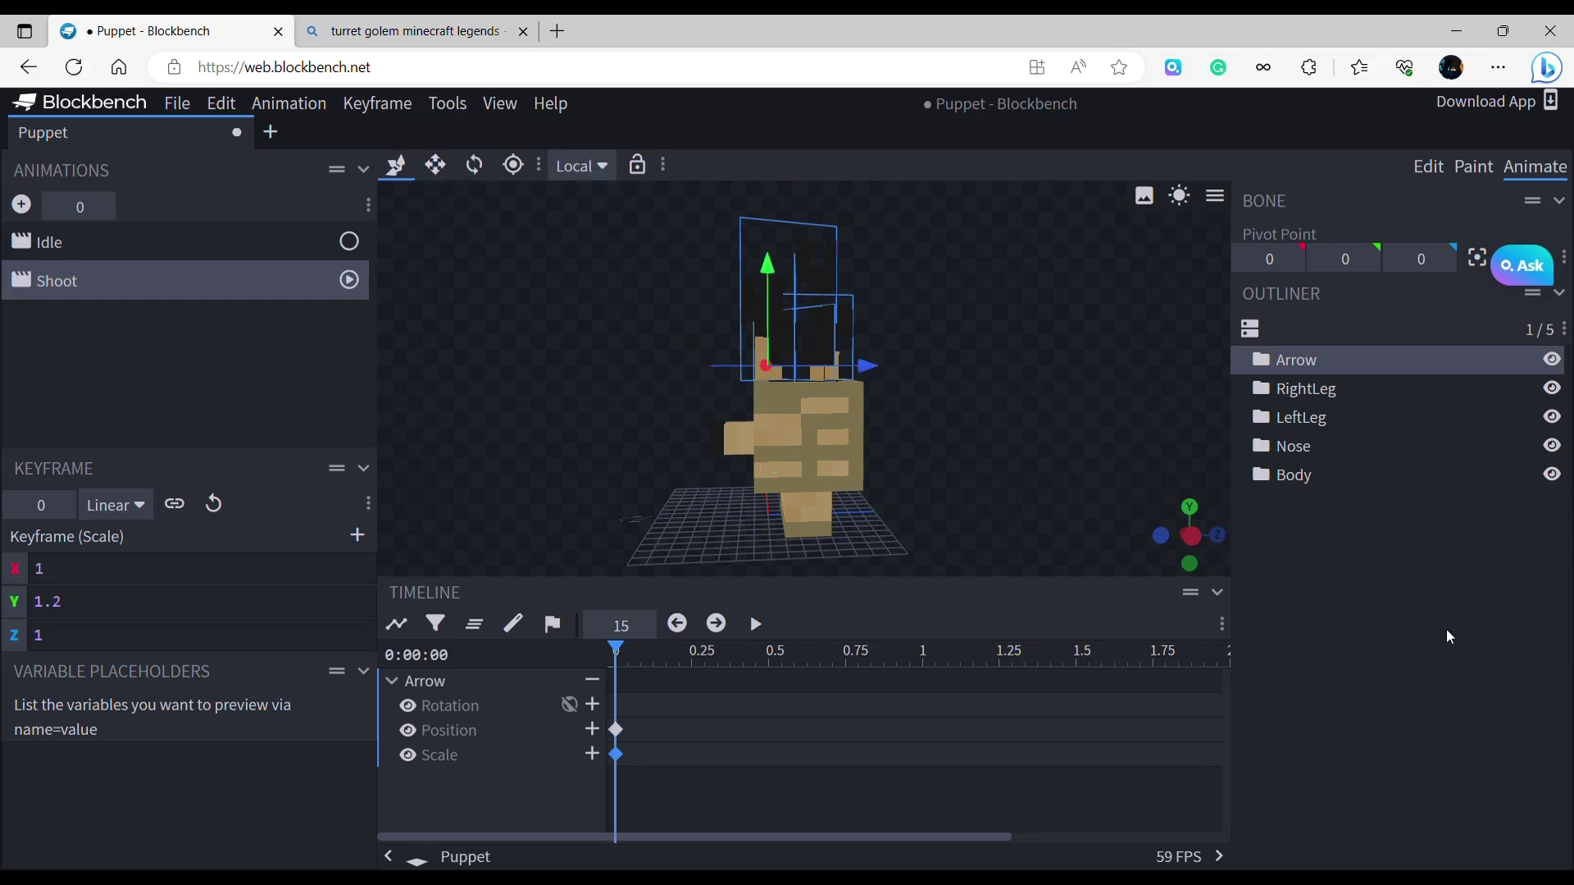
click(1448, 636)
click(844, 427)
scroll(943, 480, up, 3)
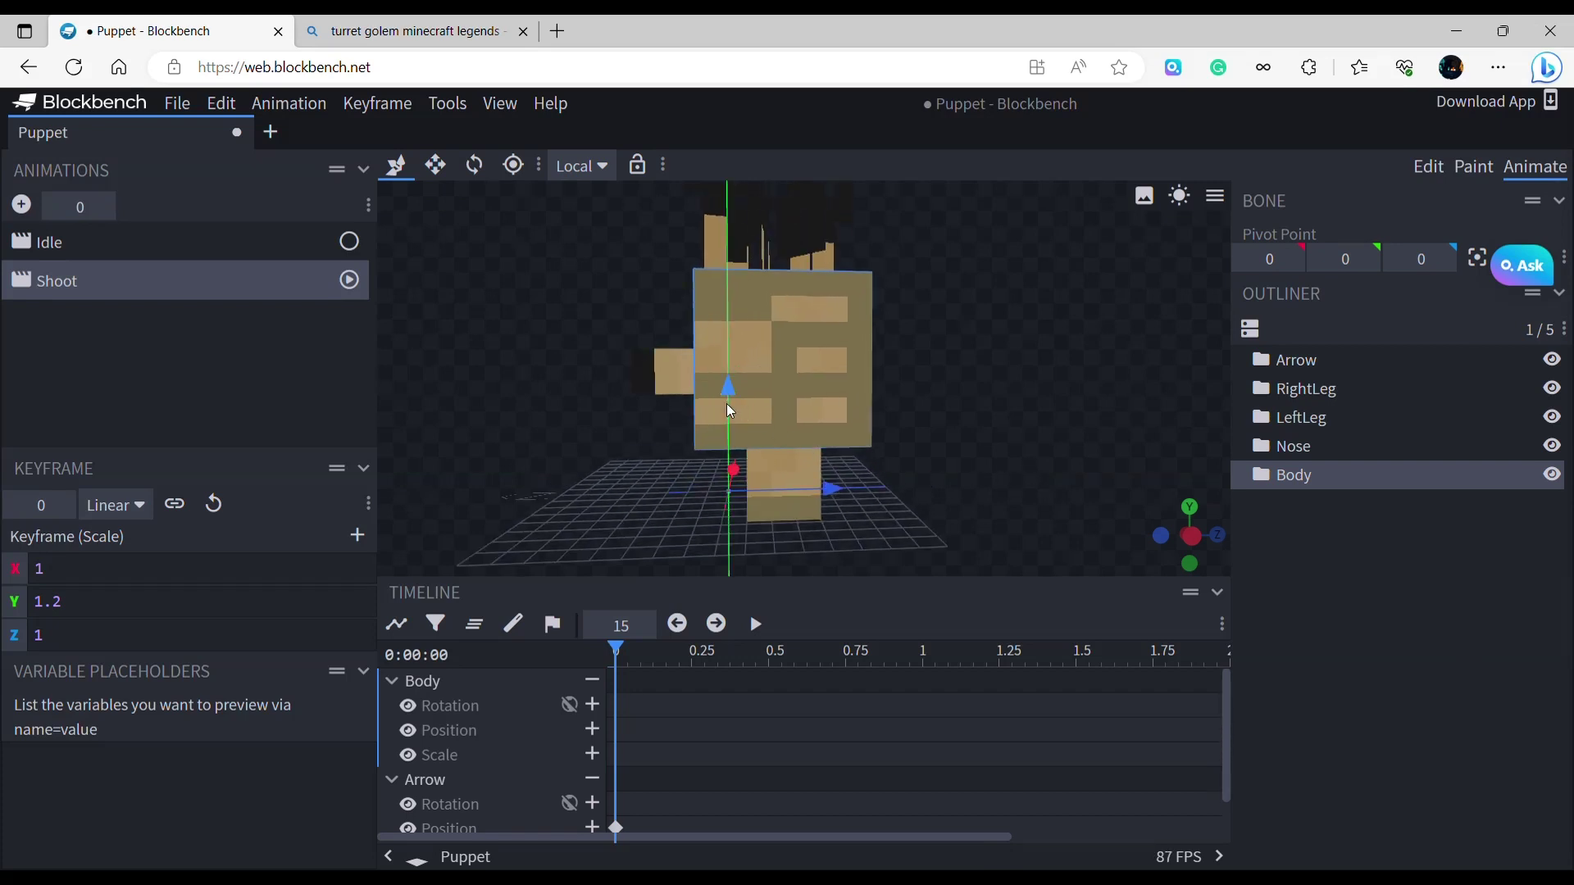
drag(729, 413, 729, 423)
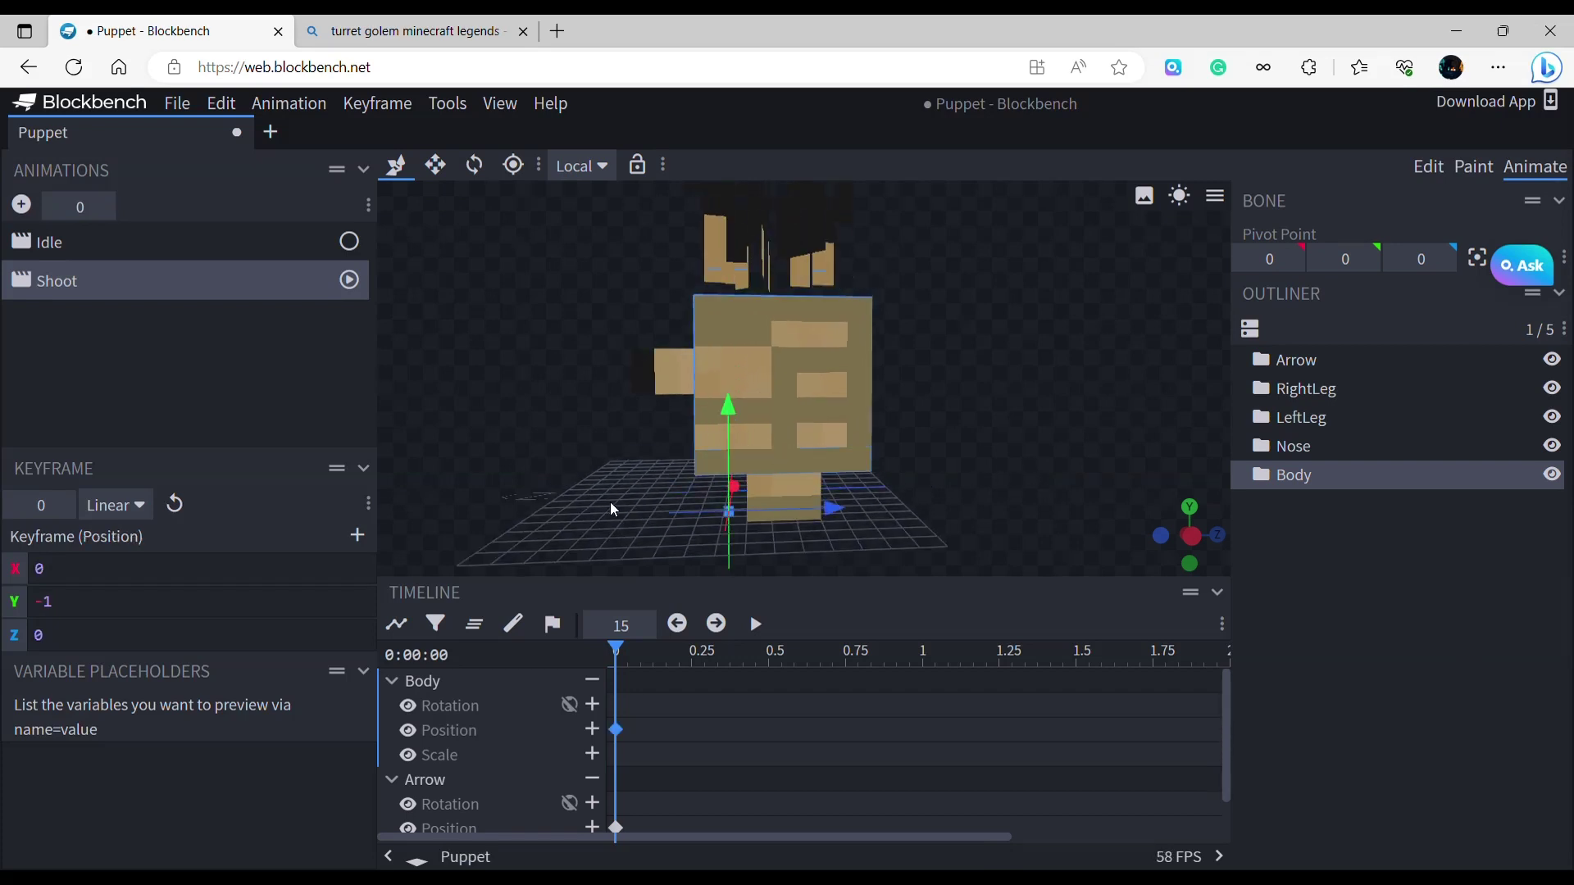
drag(614, 508, 674, 502)
key(ctrl+z)
drag(741, 415, 741, 422)
key(ctrl+z)
At 0:00:04, add a lowered Body position keyframe and key the Nose position at Y -0.4.
drag(630, 651, 644, 653)
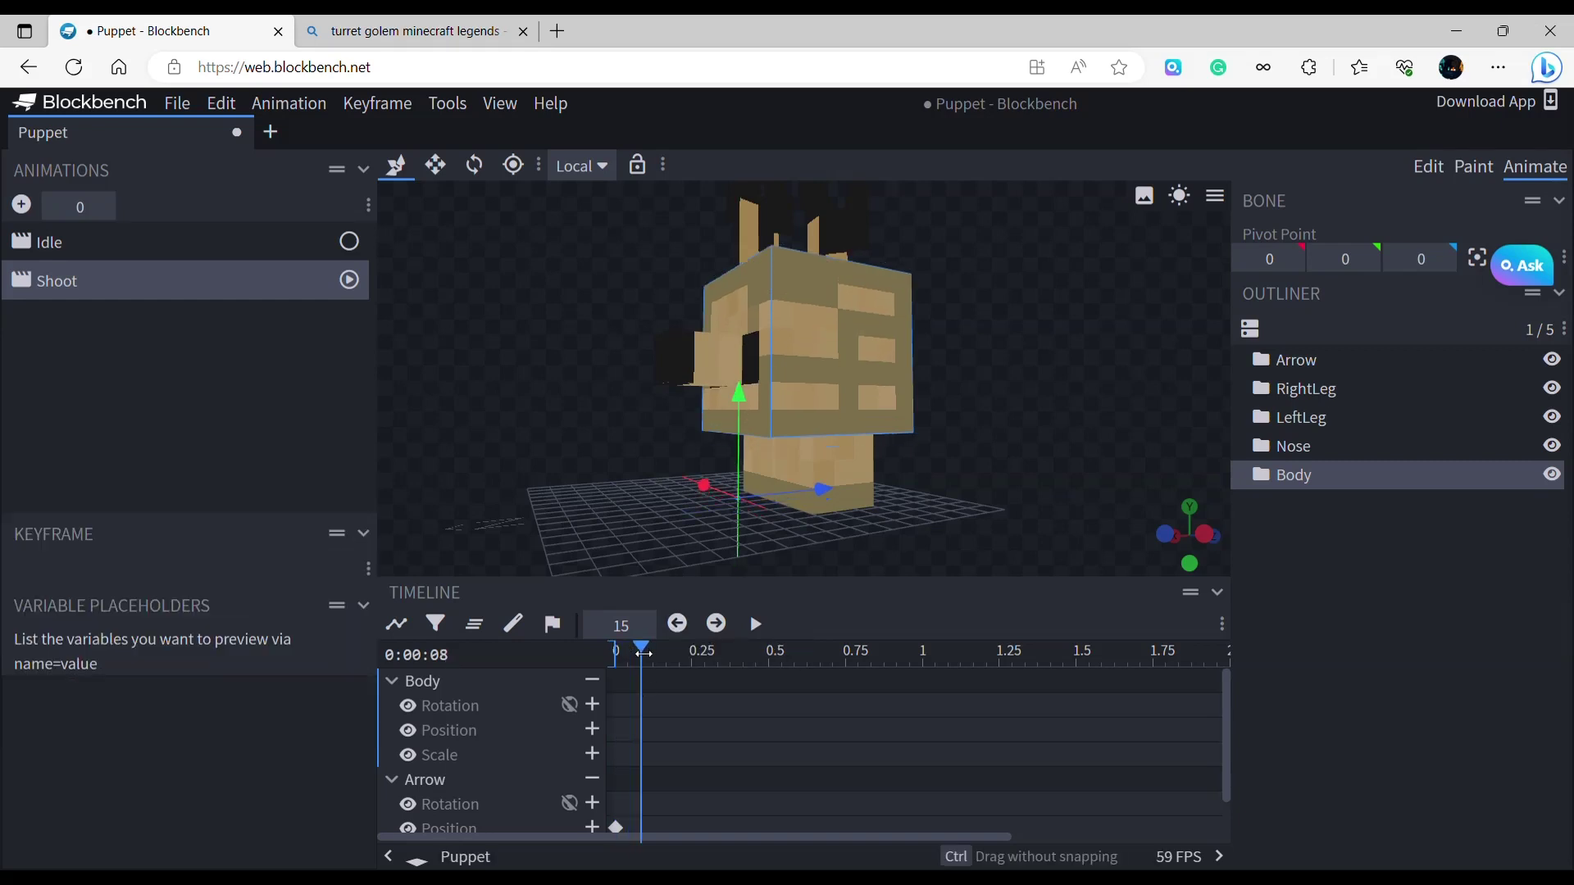
drag(737, 431, 741, 420)
click(701, 367)
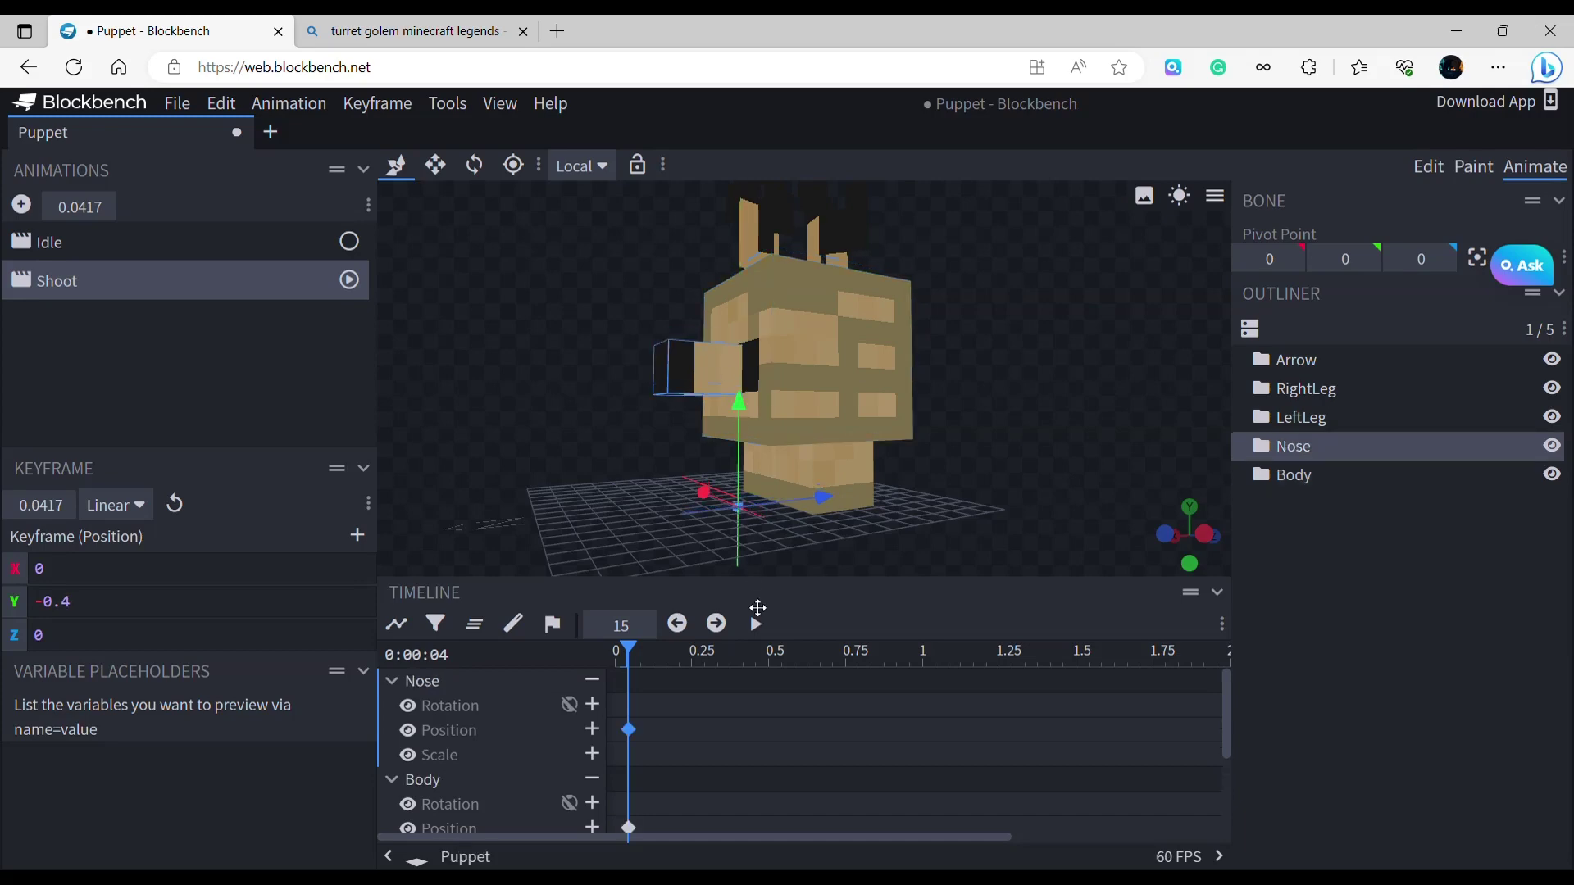
At 0:01:50, key the Body position at Y -0.3 and Z 0.3.
click(640, 659)
scroll(998, 465, down, 4)
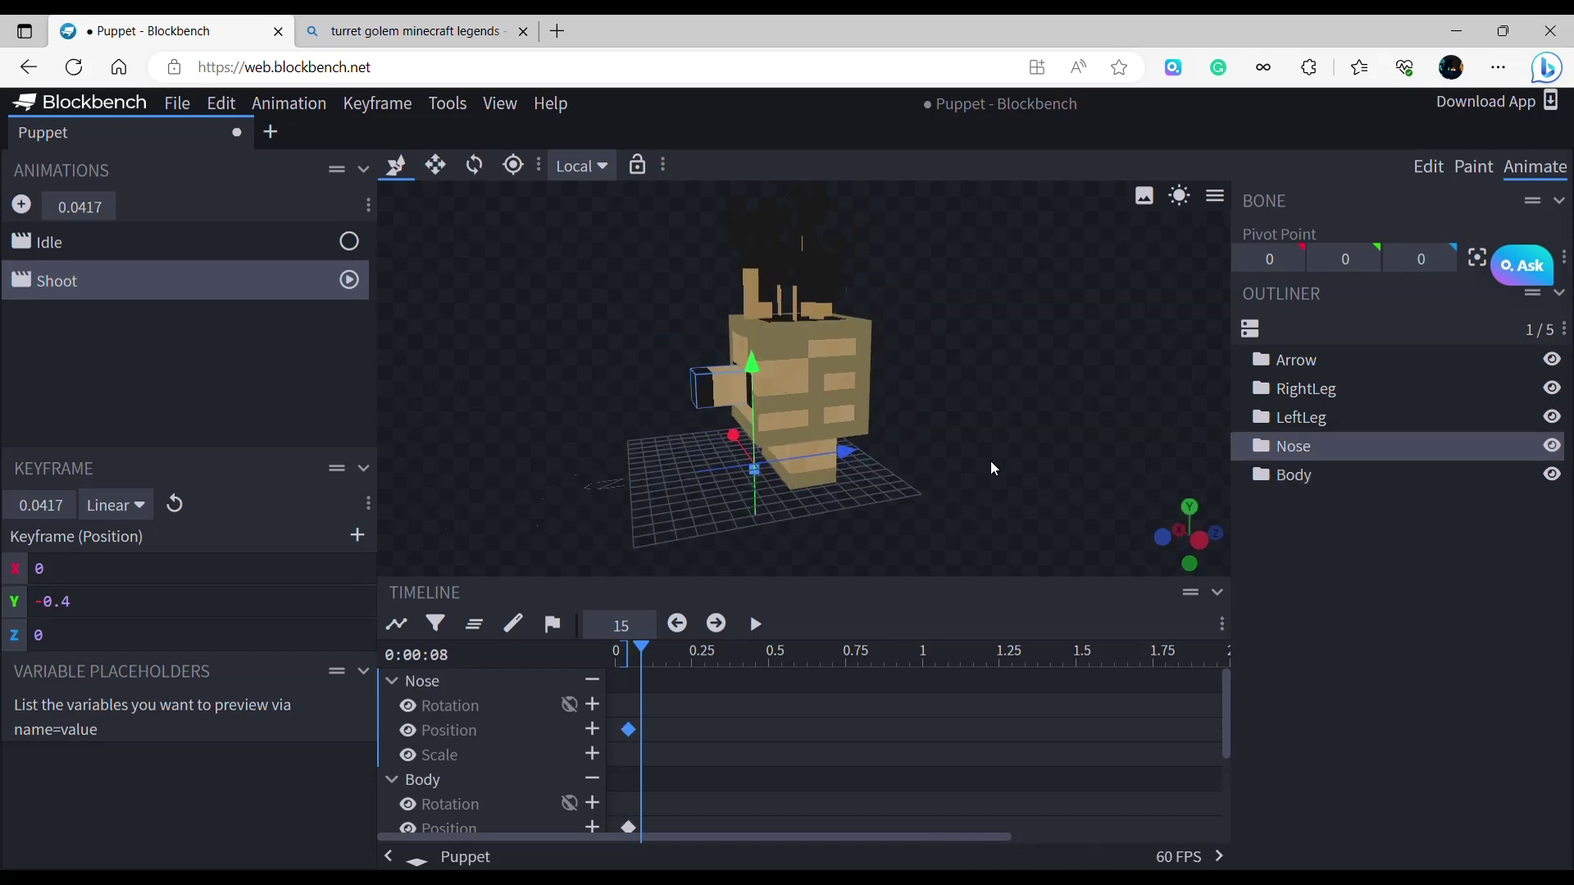
drag(650, 660, 837, 450)
scroll(832, 414, up, 3)
click(815, 425)
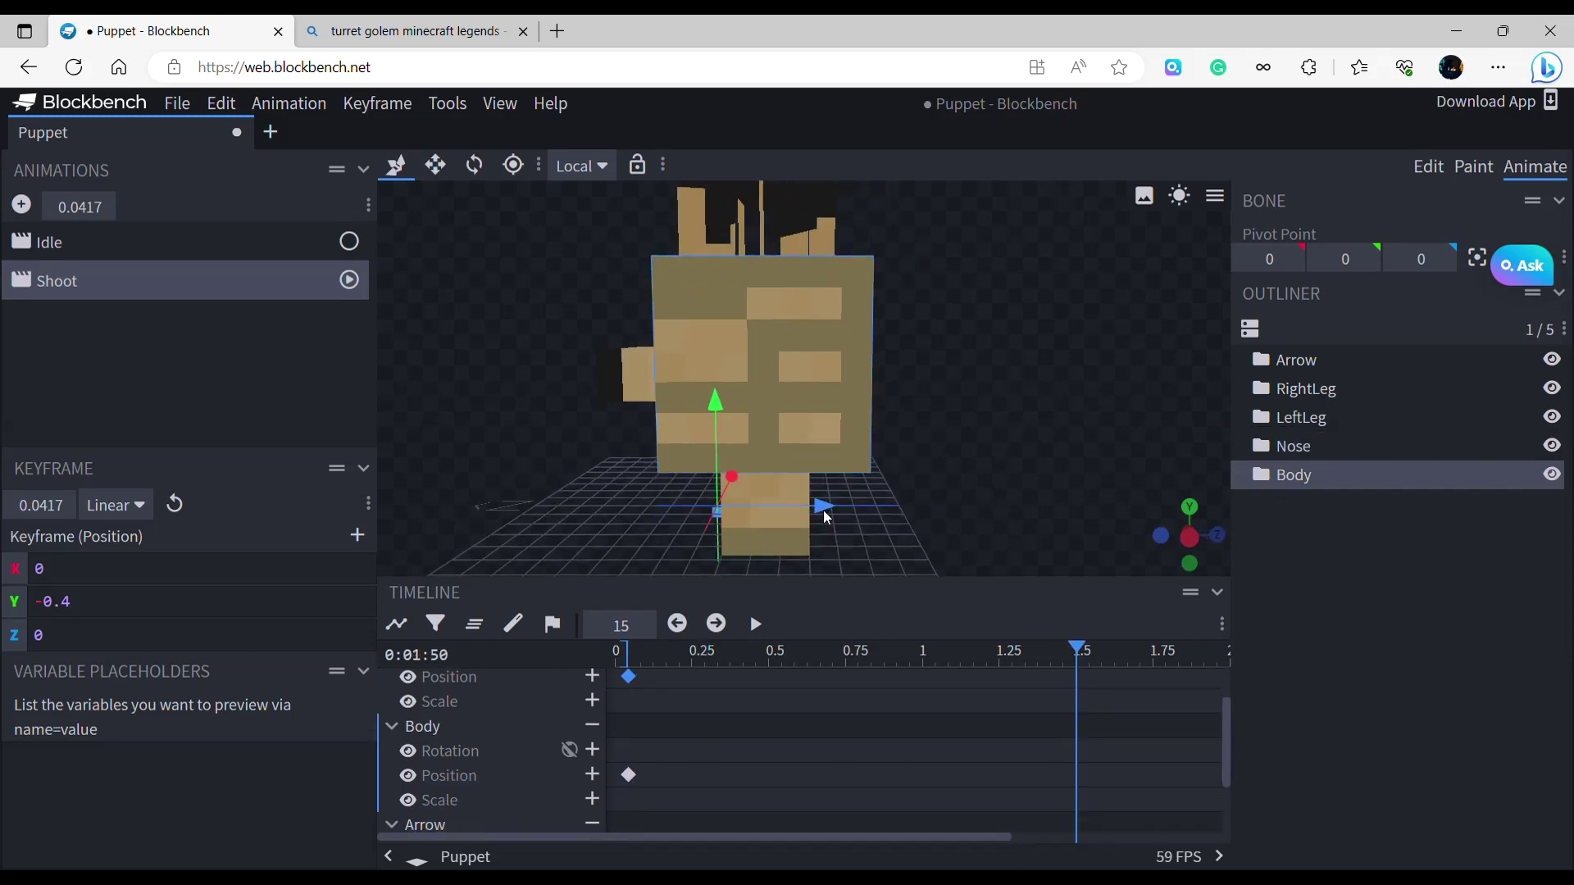
drag(826, 517, 869, 515)
drag(966, 502, 679, 434)
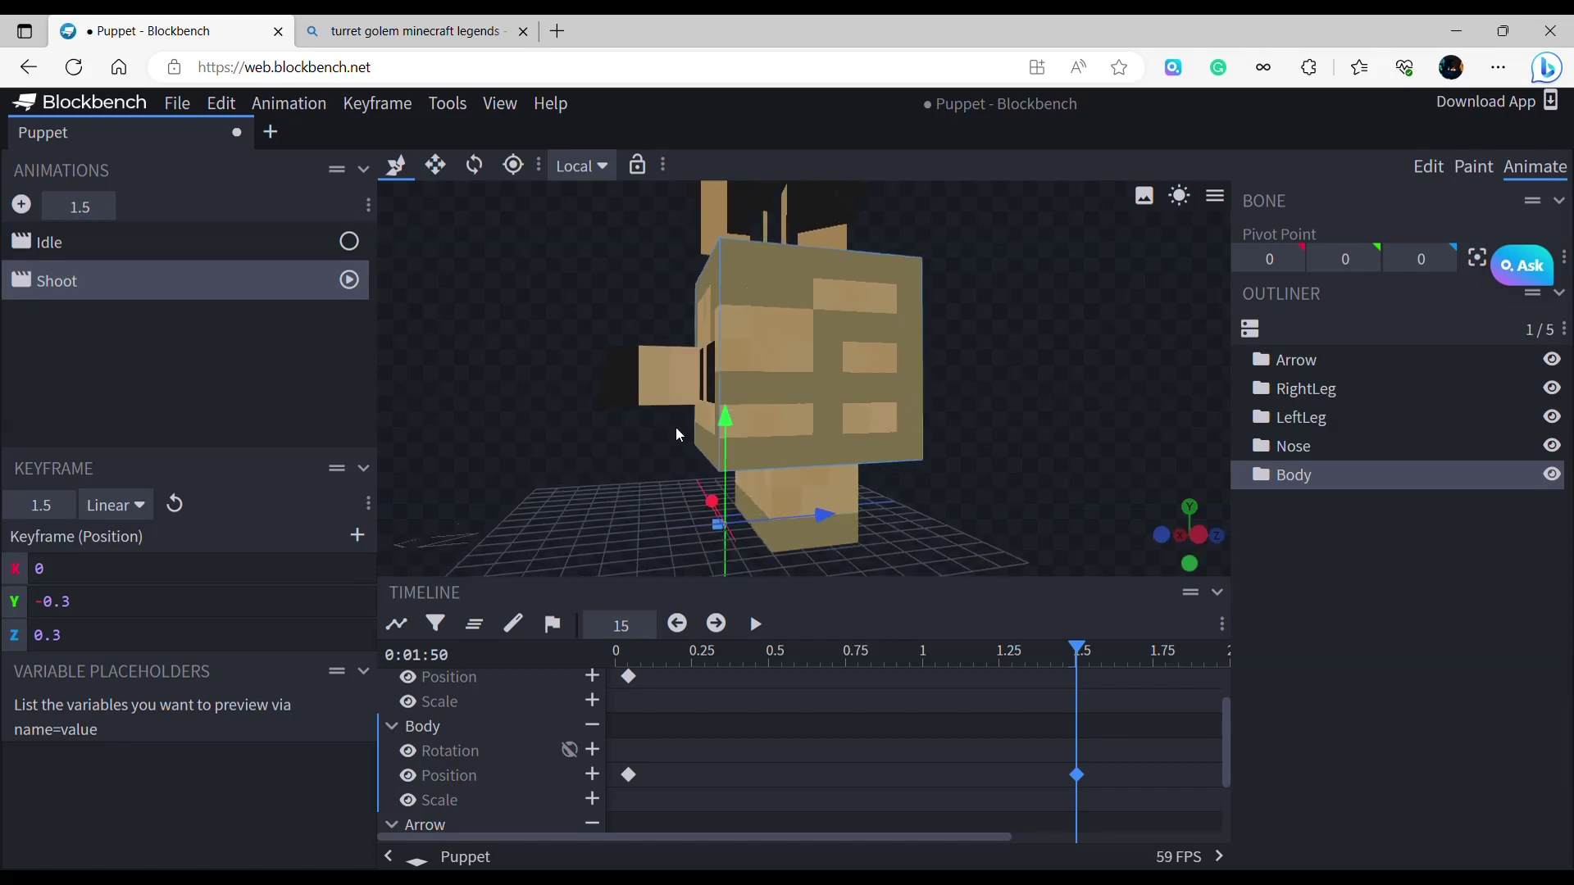
In the Shoot animation, key the Nose group's scale at Z 1.17 at 0:01:50.
click(650, 398)
click(435, 165)
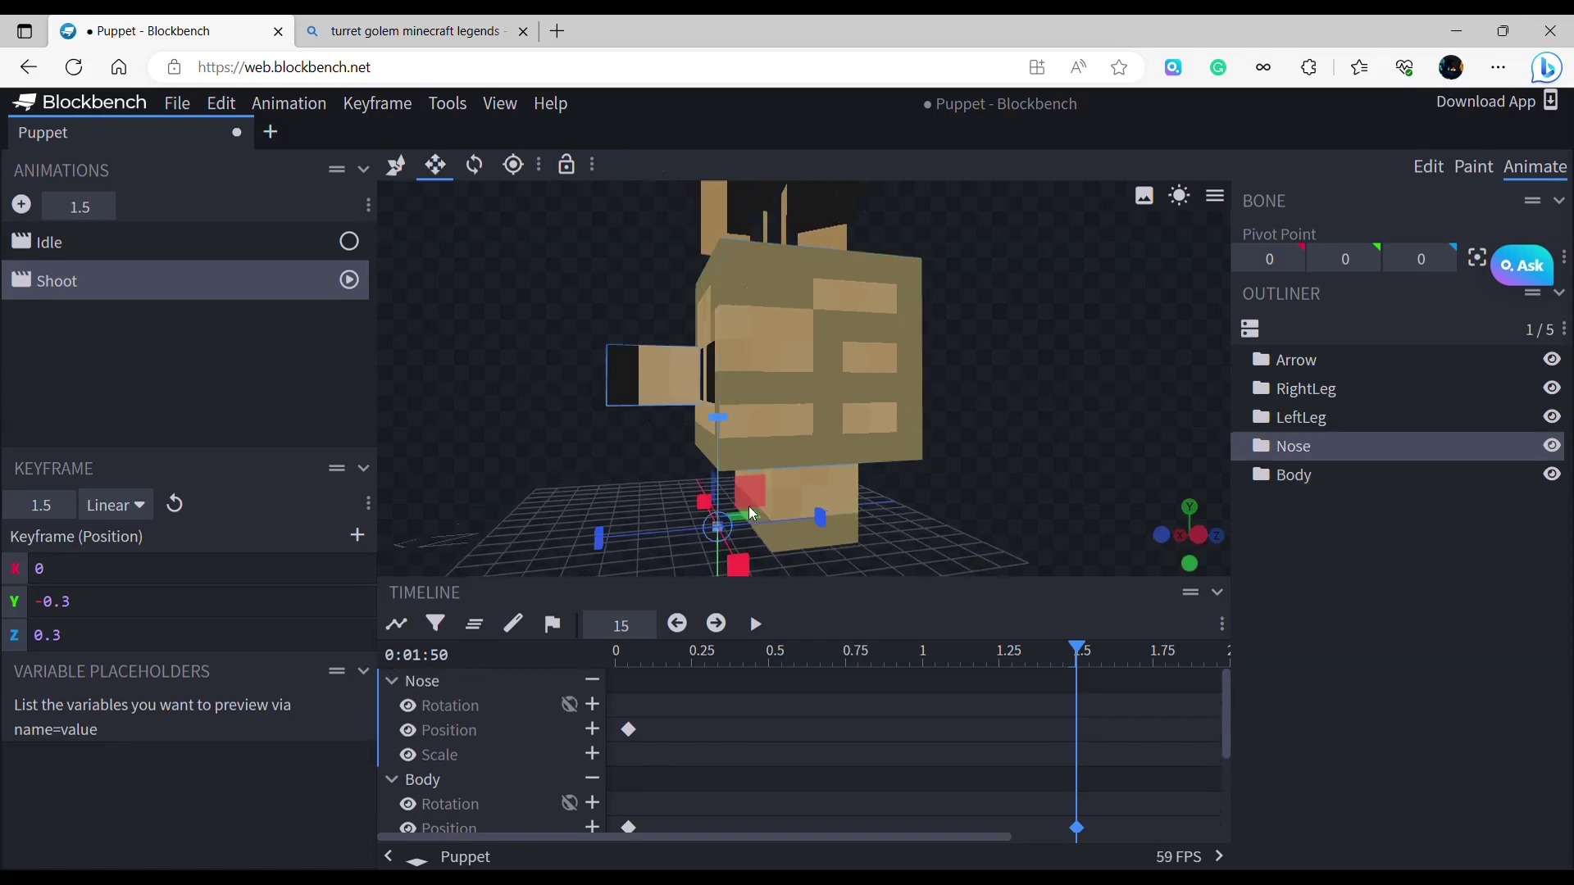
drag(791, 529, 806, 526)
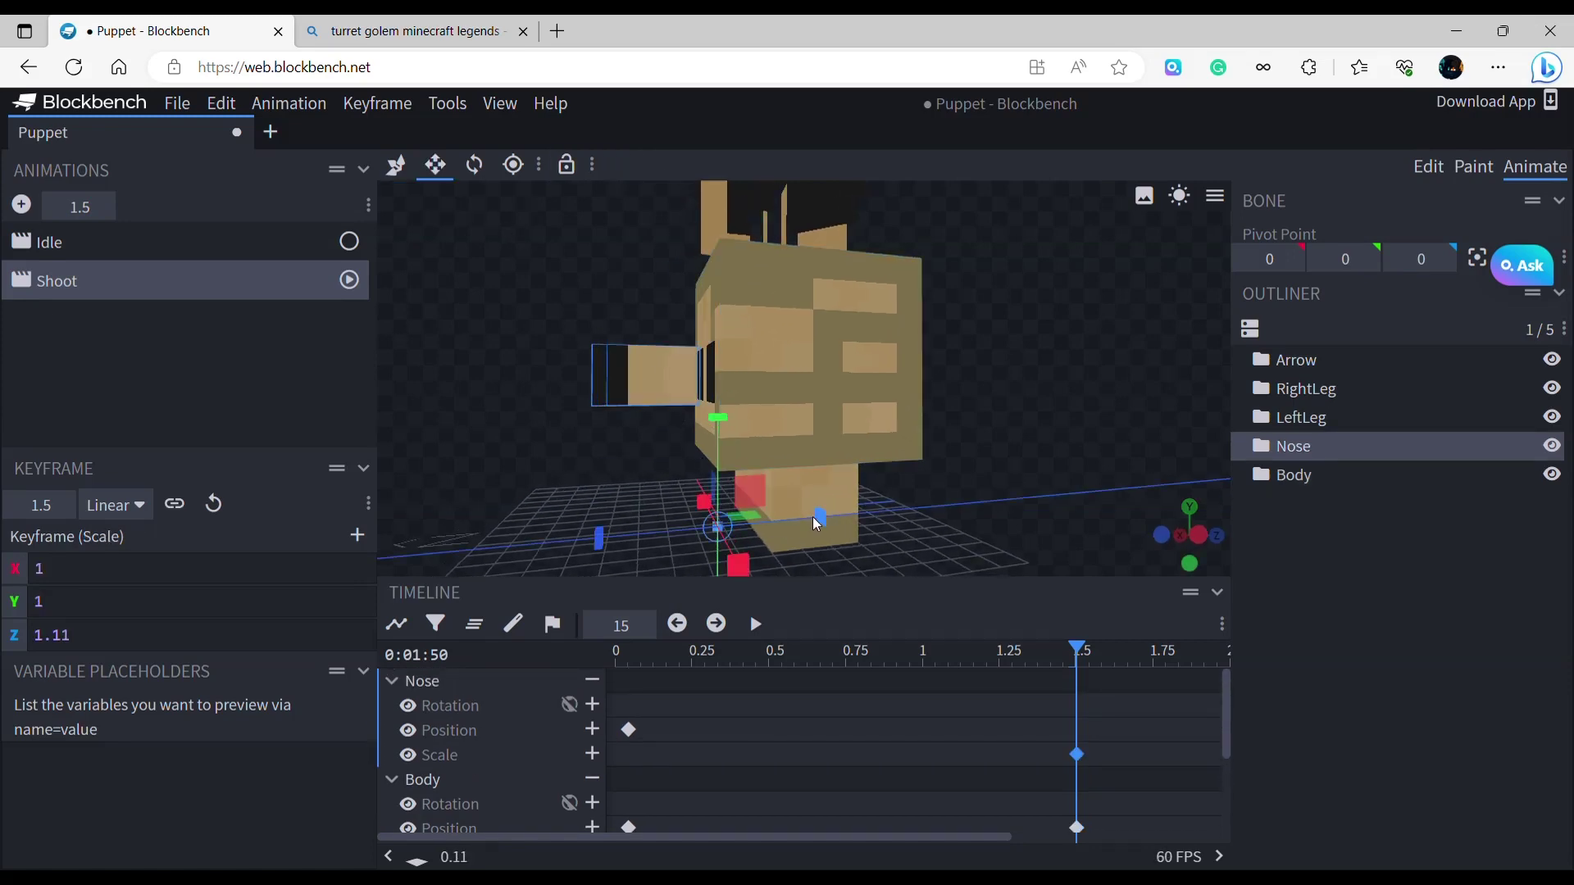
Key the Nose group's position at Y -0.4 and Z 0.6 at 0:01:50.
key(v)
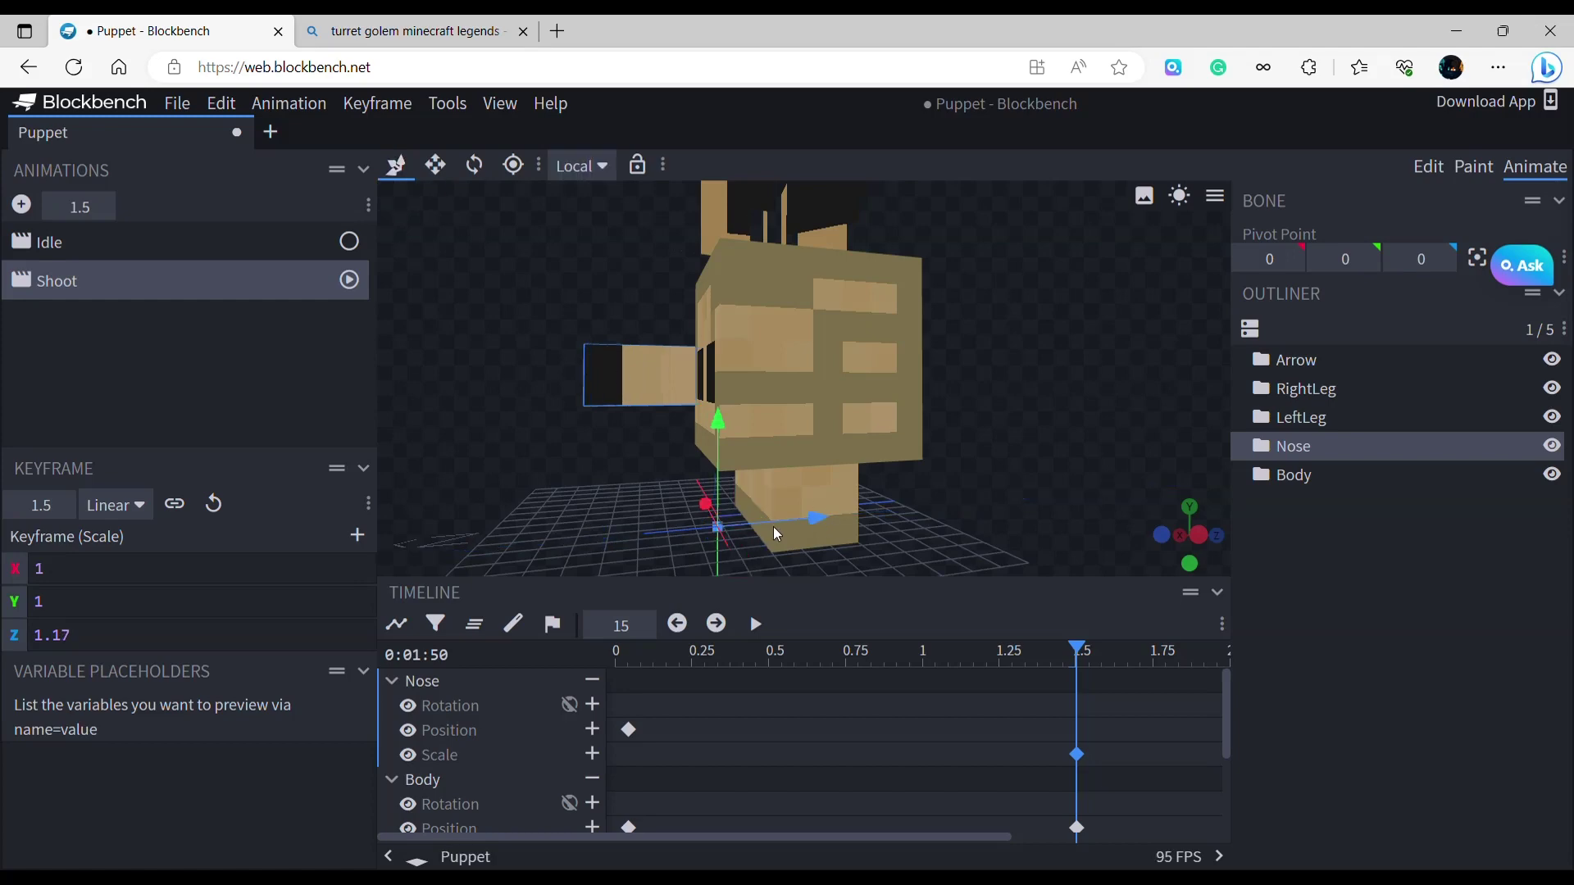
drag(777, 535, 918, 525)
drag(841, 478, 855, 489)
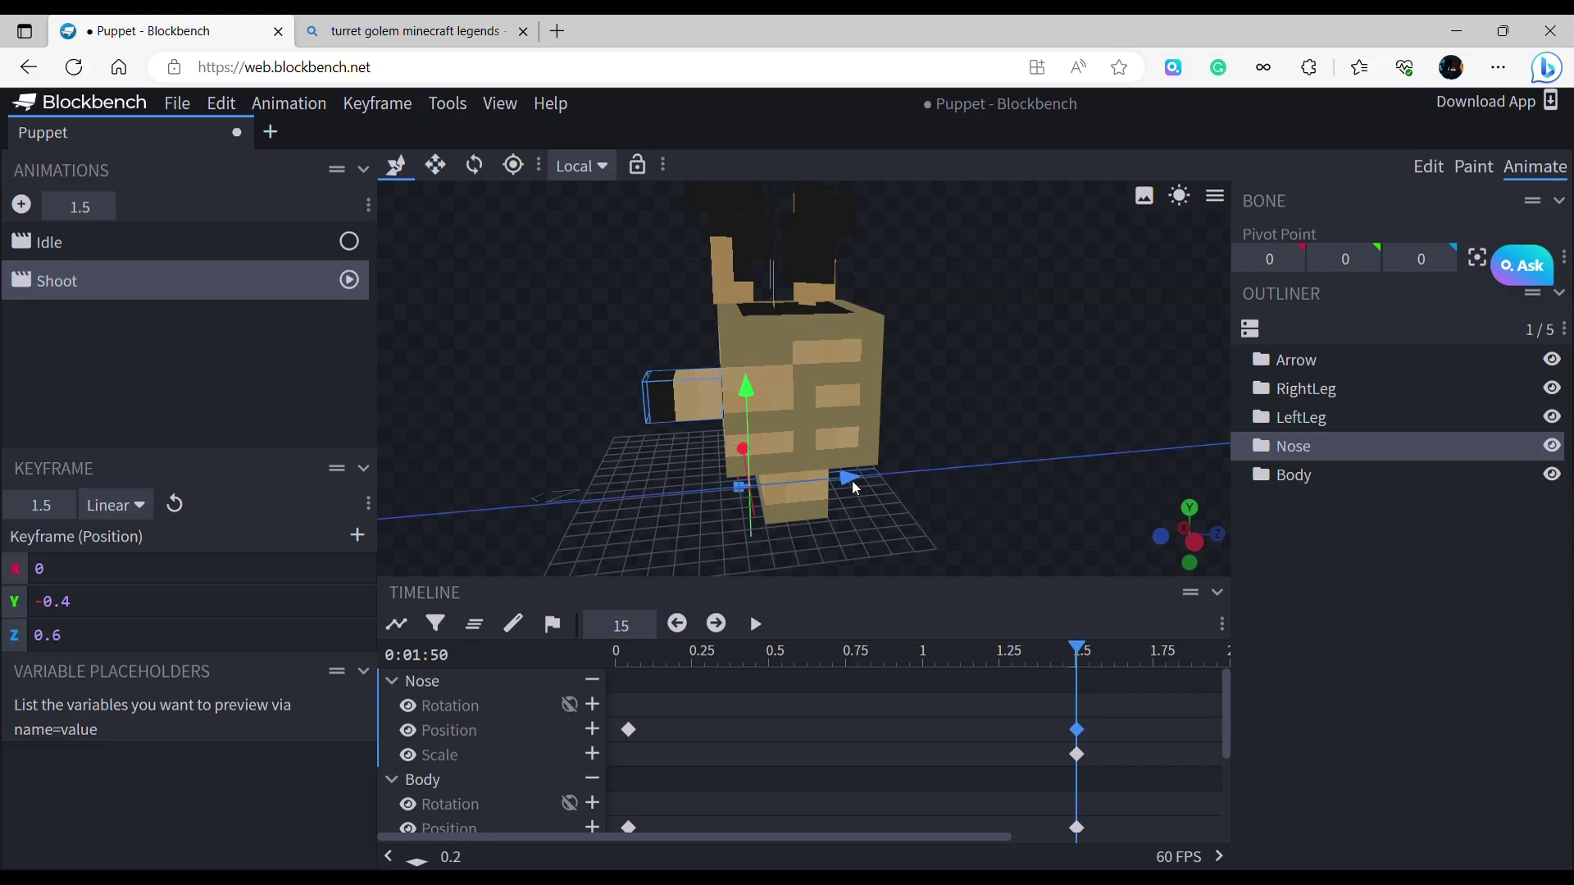
drag(950, 545, 974, 525)
Play back the Shoot animation from 0:00:00 and check the golem's movement from the side.
scroll(822, 741, down, 2)
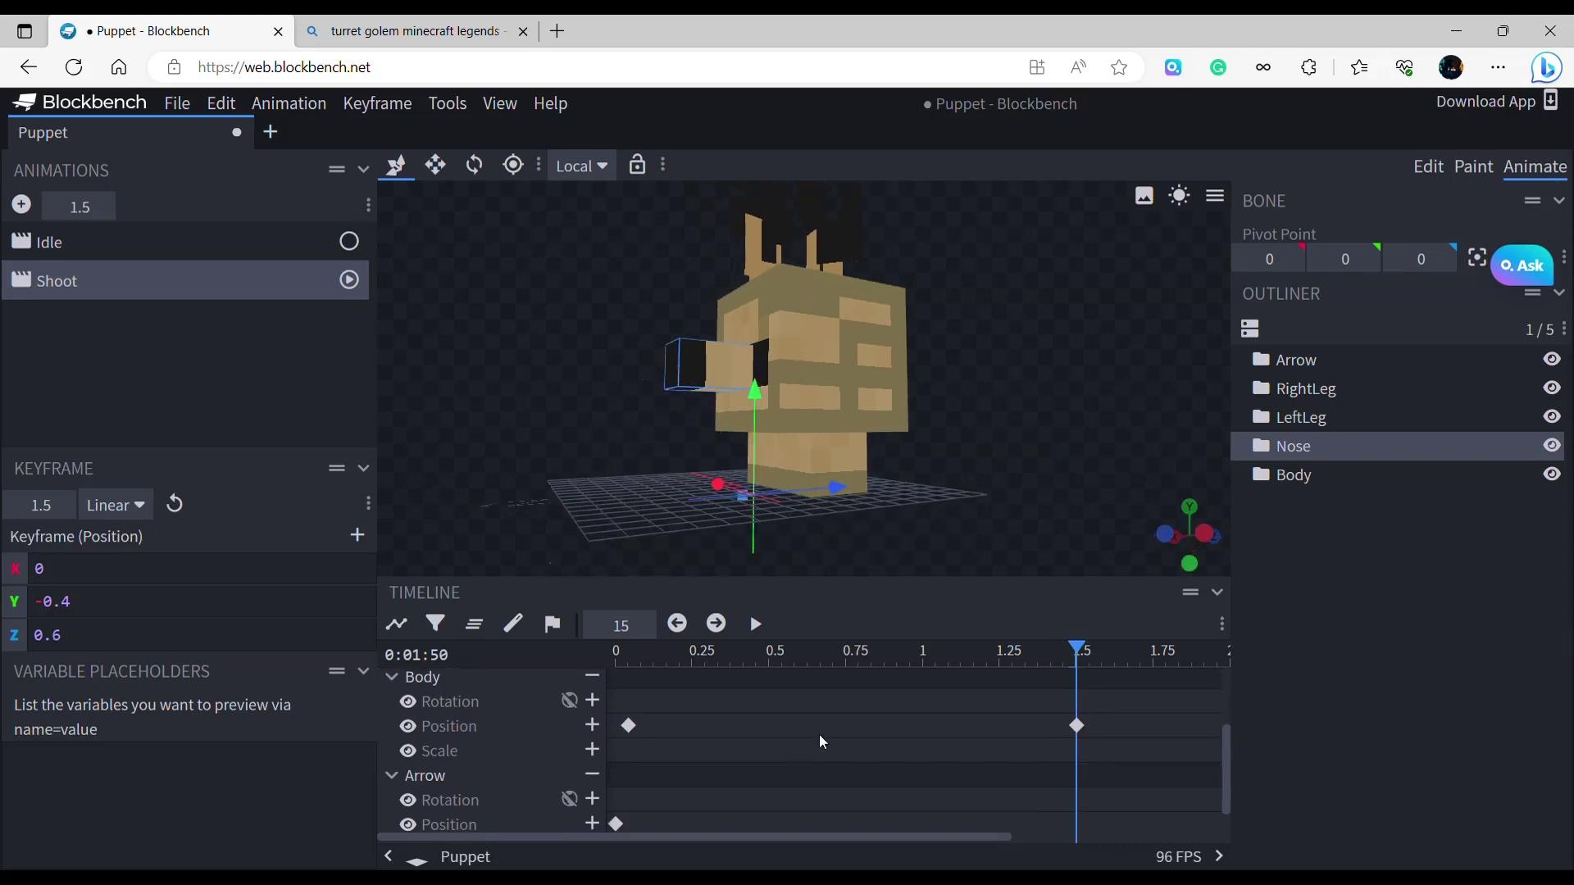
scroll(1031, 741, up, 2)
drag(1089, 650, 616, 652)
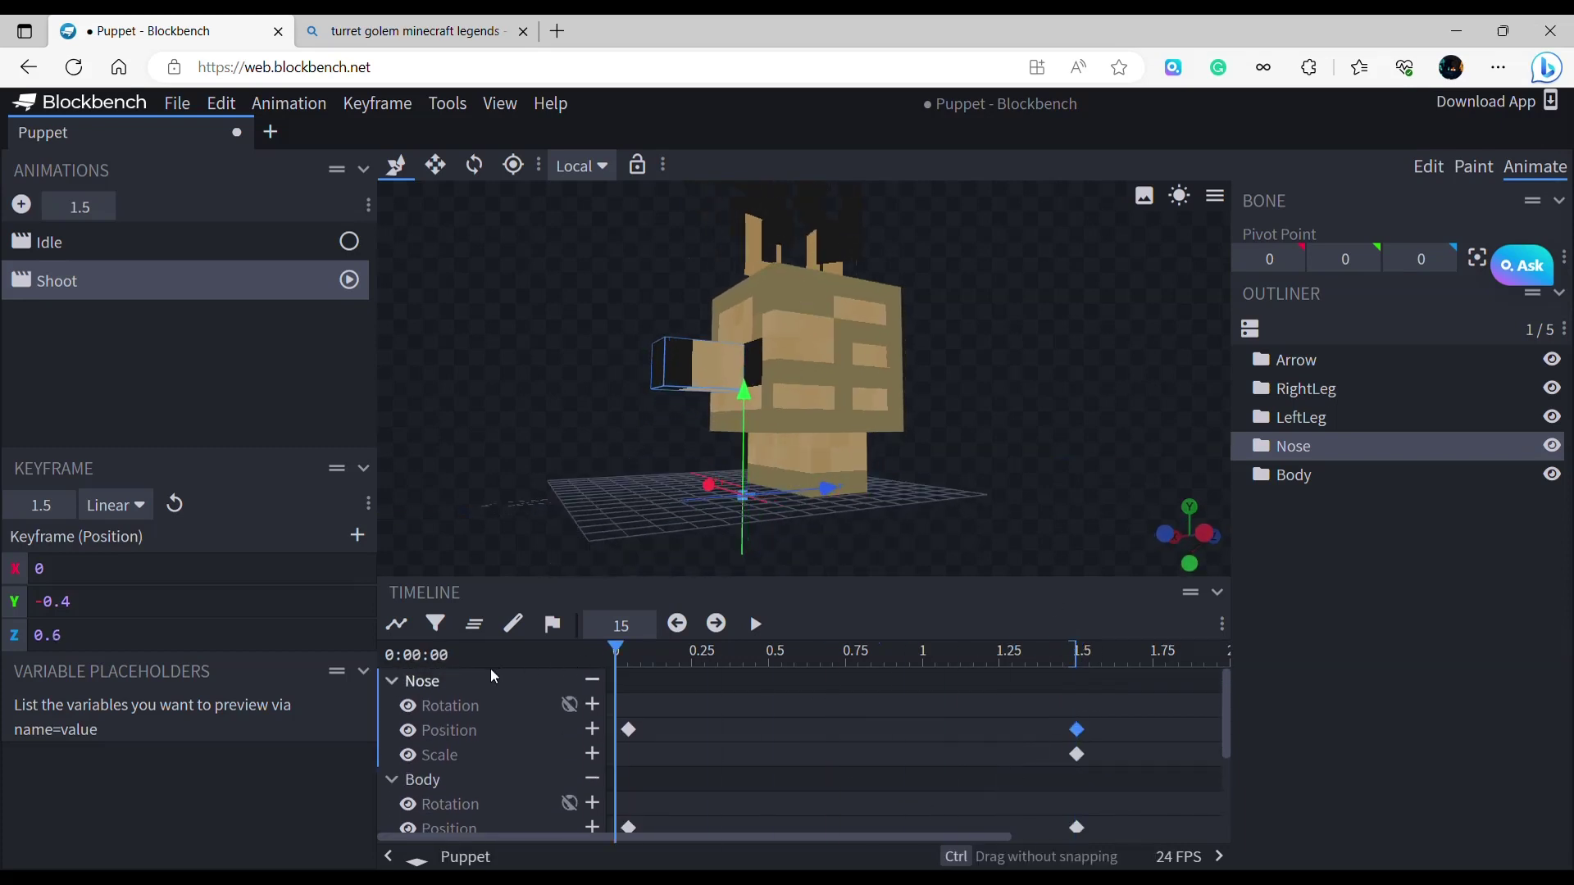
click(745, 633)
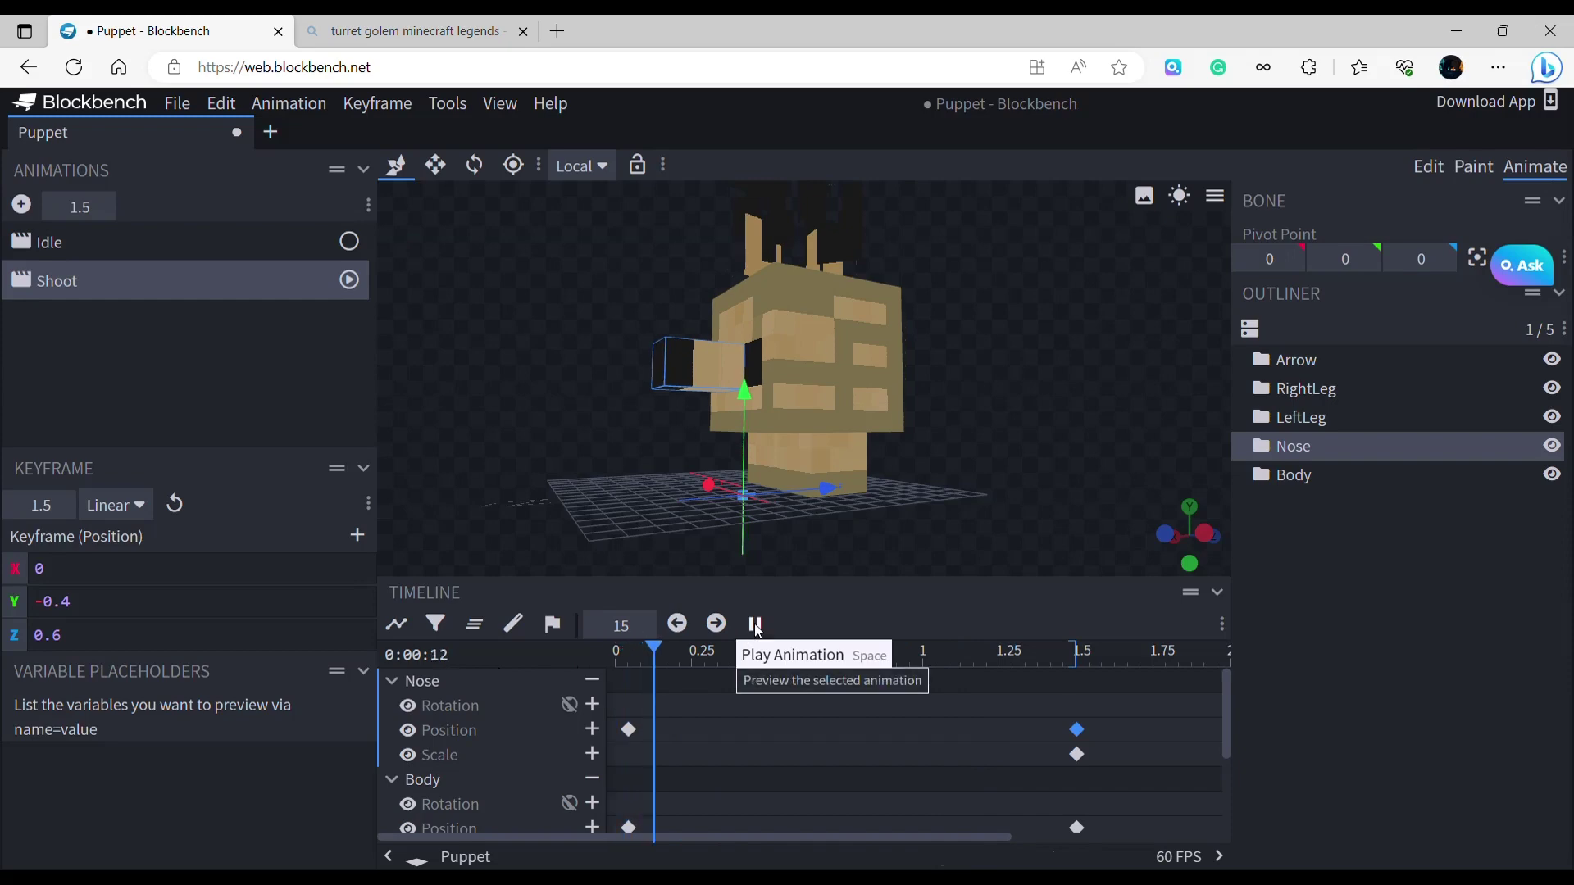
click(1466, 685)
drag(1066, 528, 994, 515)
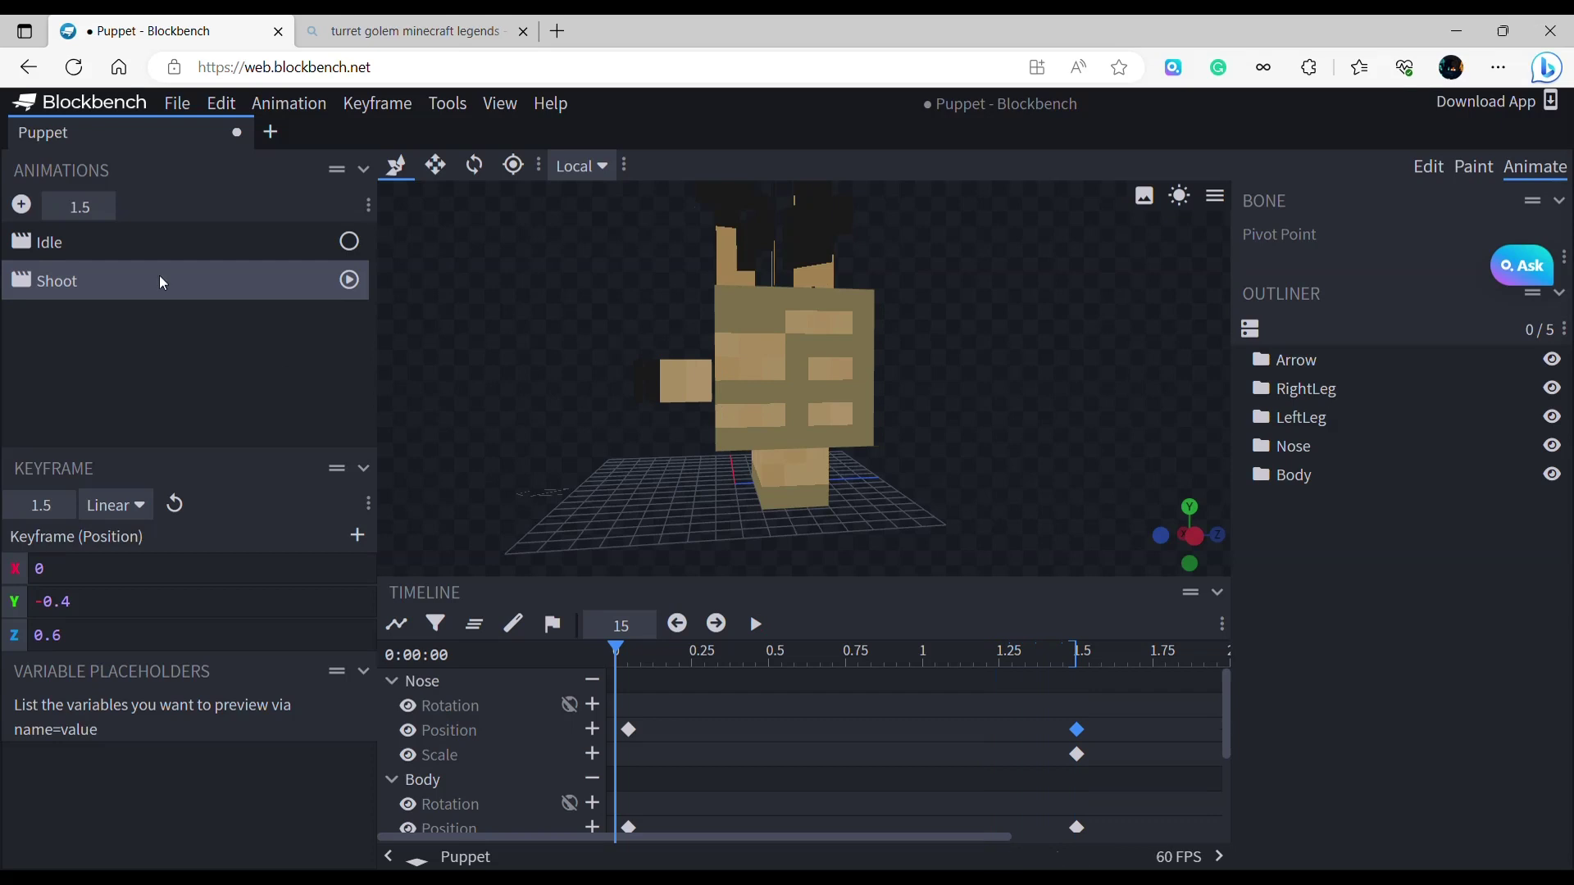
Delete the Shoot animation and play back the Idle animation.
key(Delete)
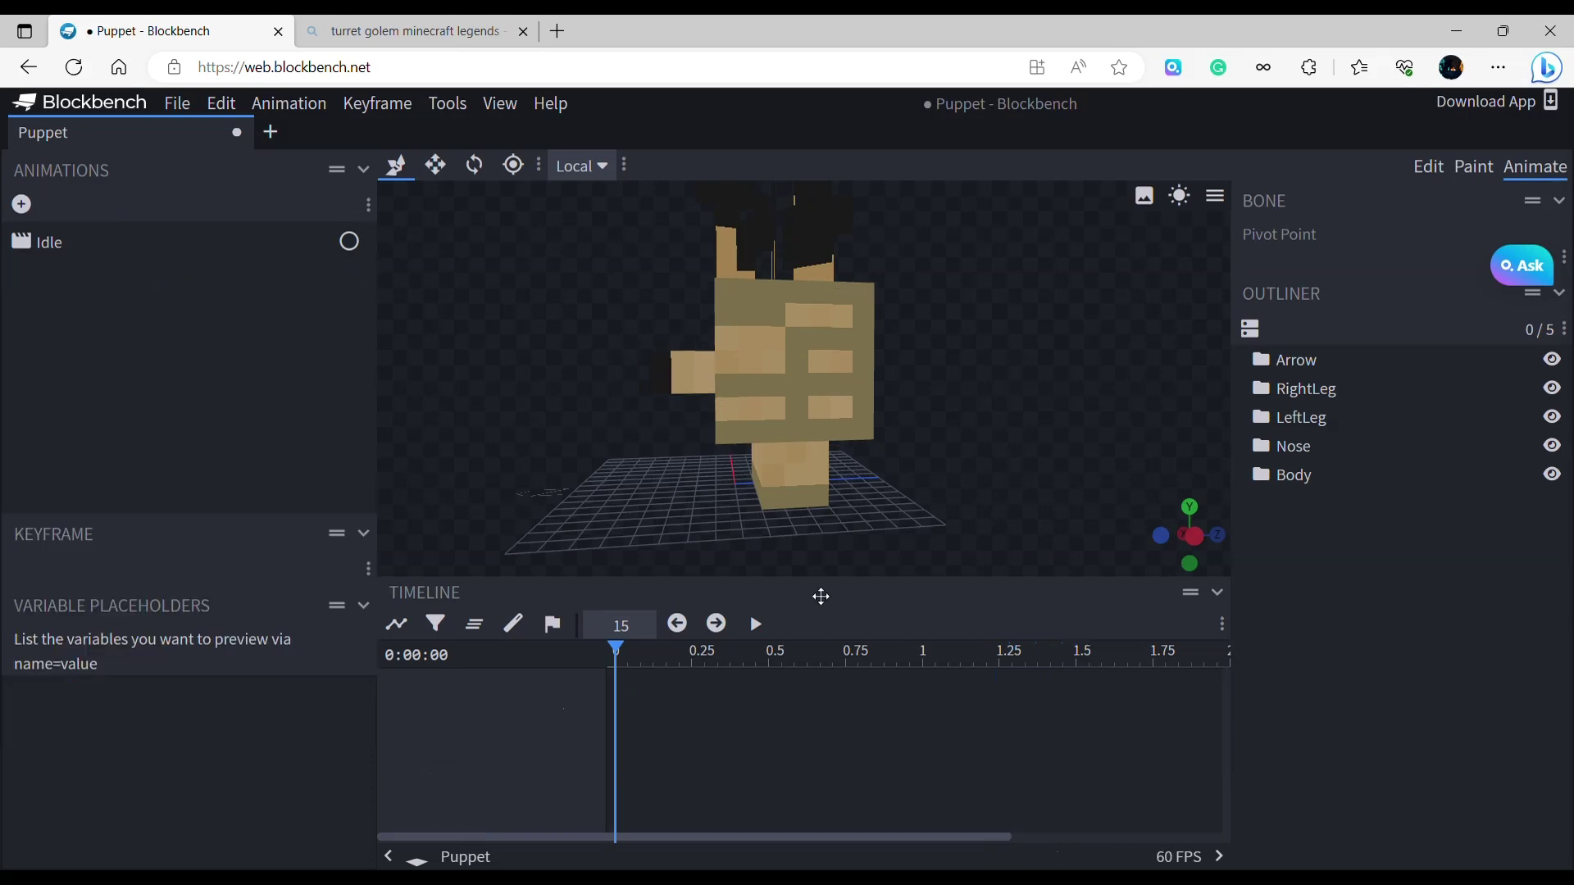
click(756, 624)
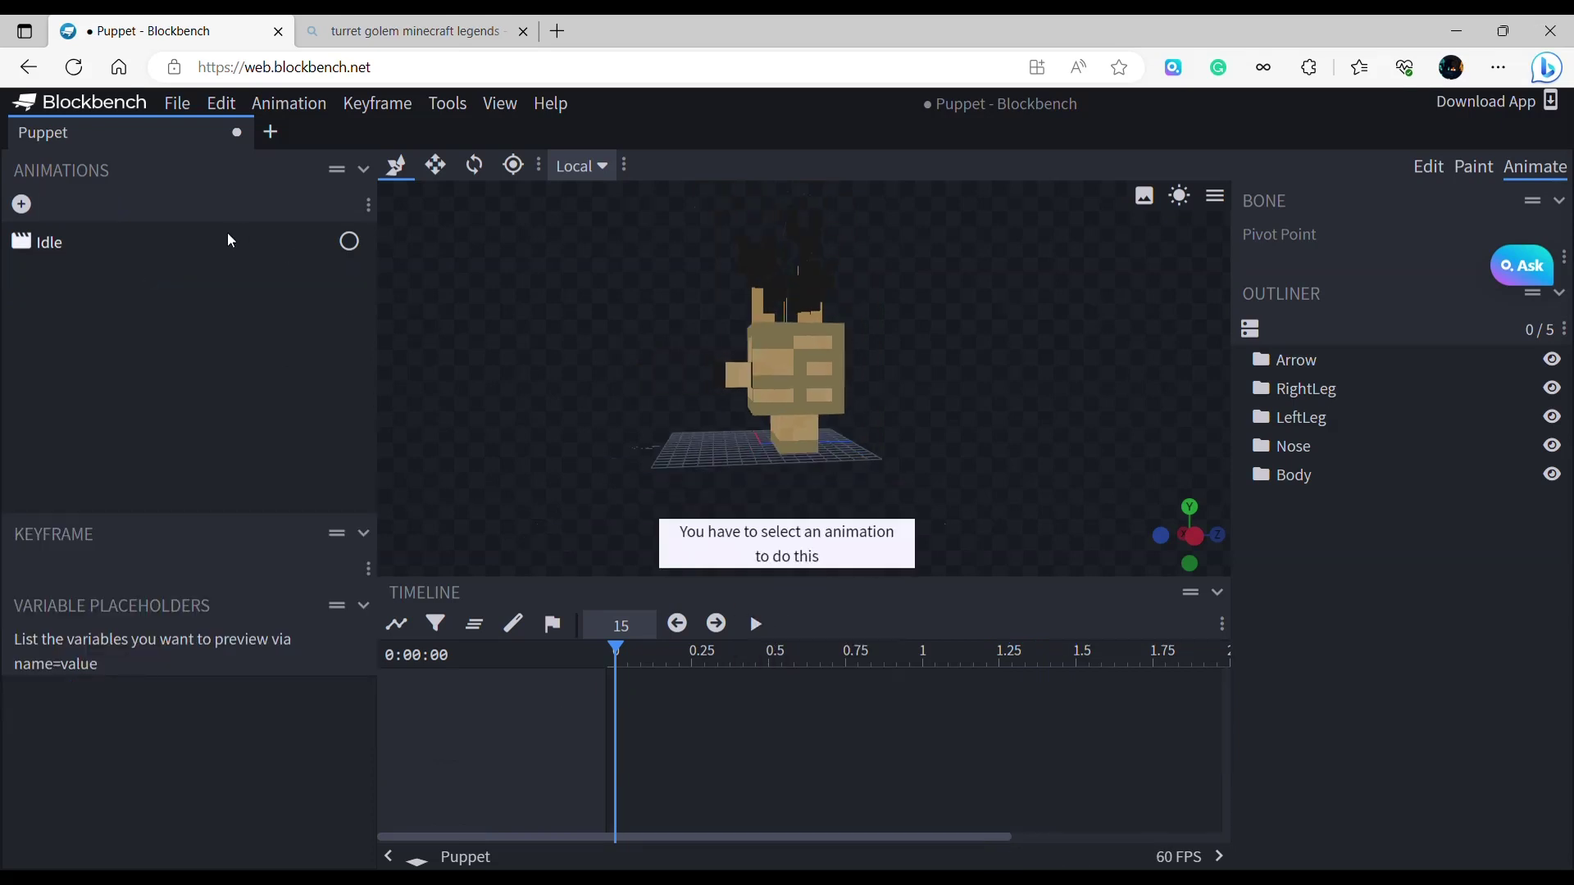
click(231, 240)
click(755, 624)
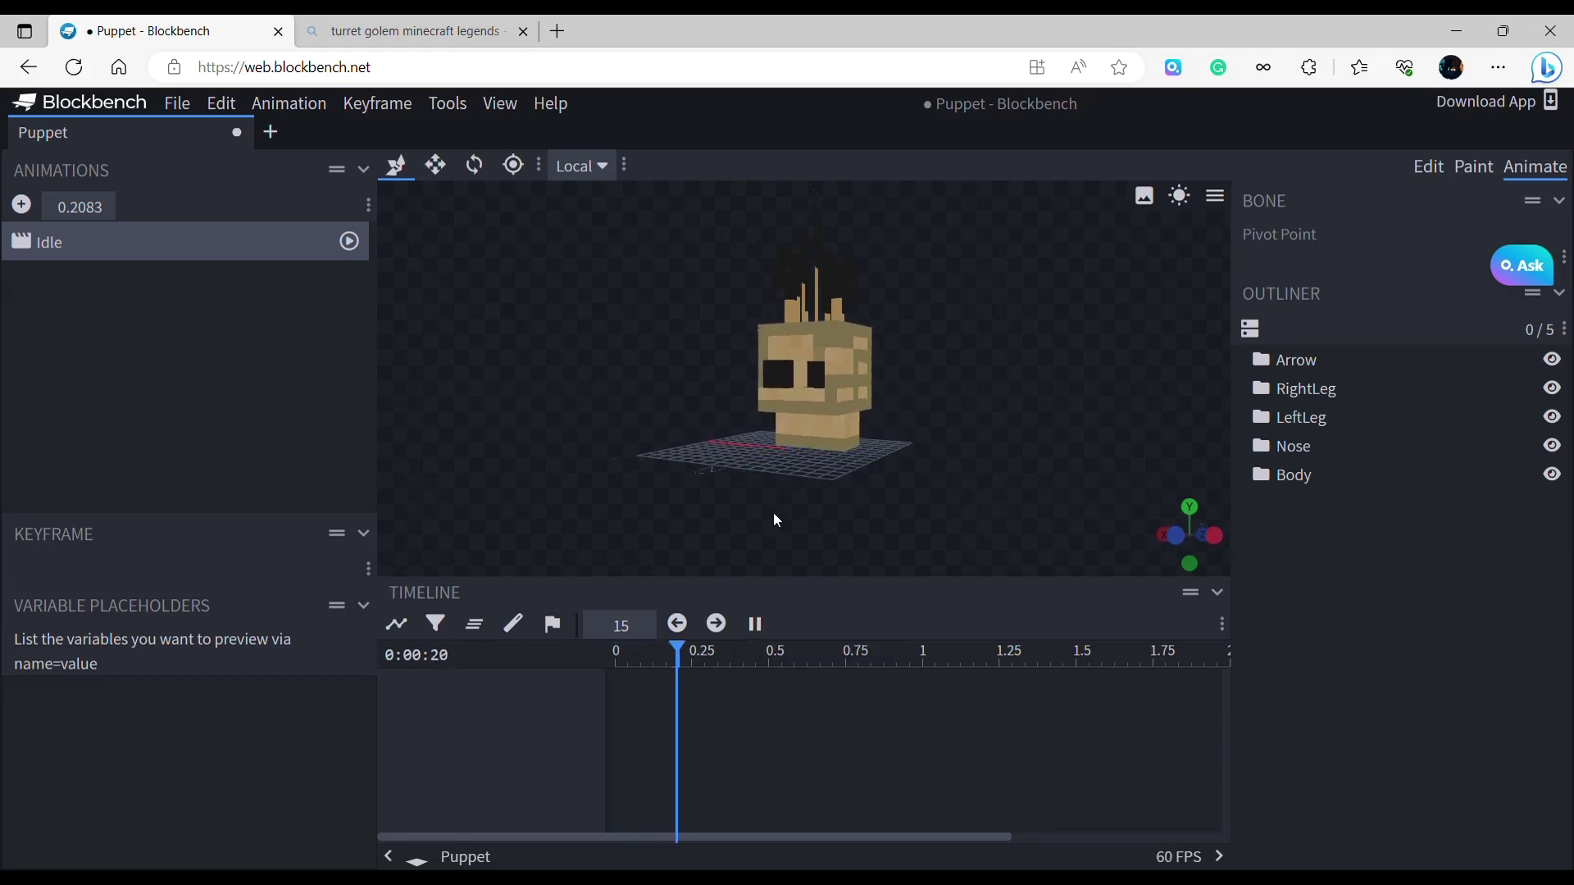
In Edit mode, nest the Arrow group inside the Body group in the outliner.
click(1426, 167)
click(1297, 515)
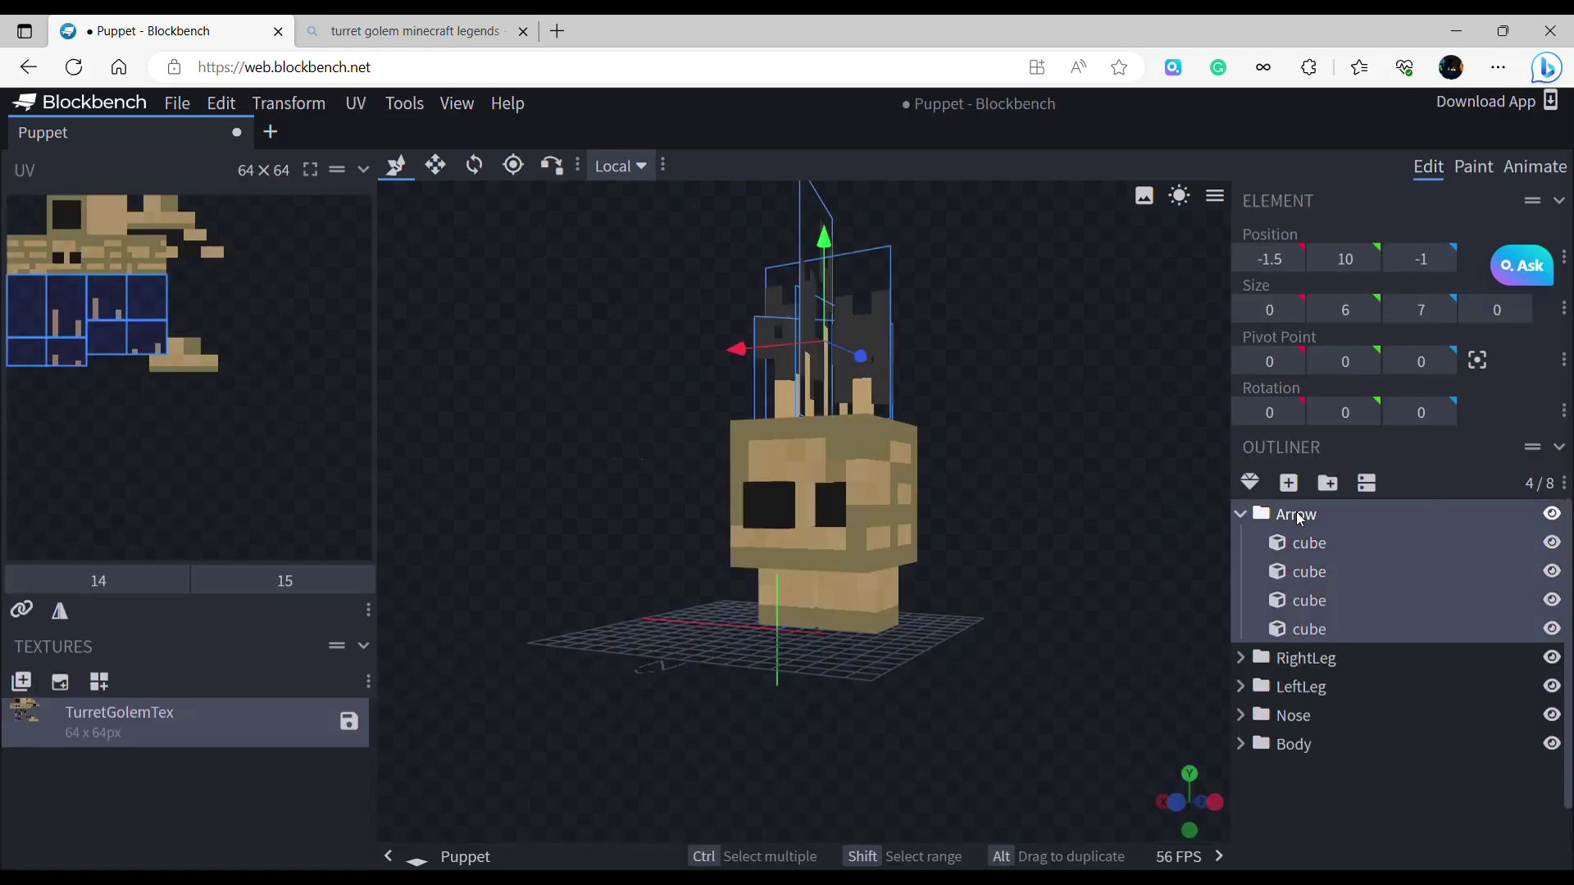
drag(1299, 519, 1302, 740)
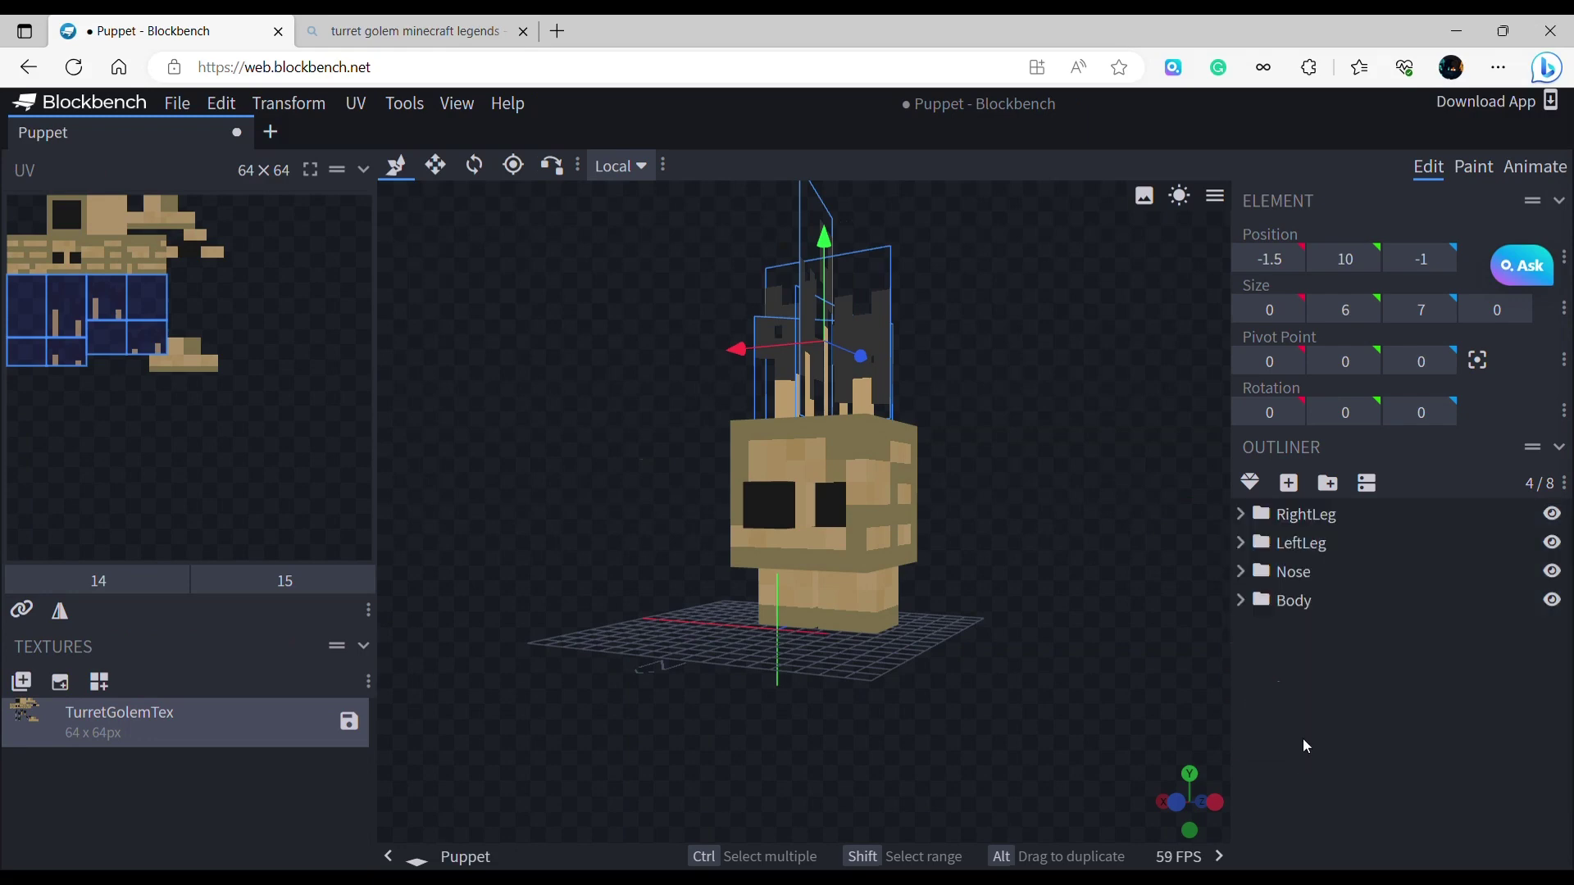
click(1340, 654)
Return to Animate mode and preview the Idle animation with the arrows parented to the body.
click(1473, 167)
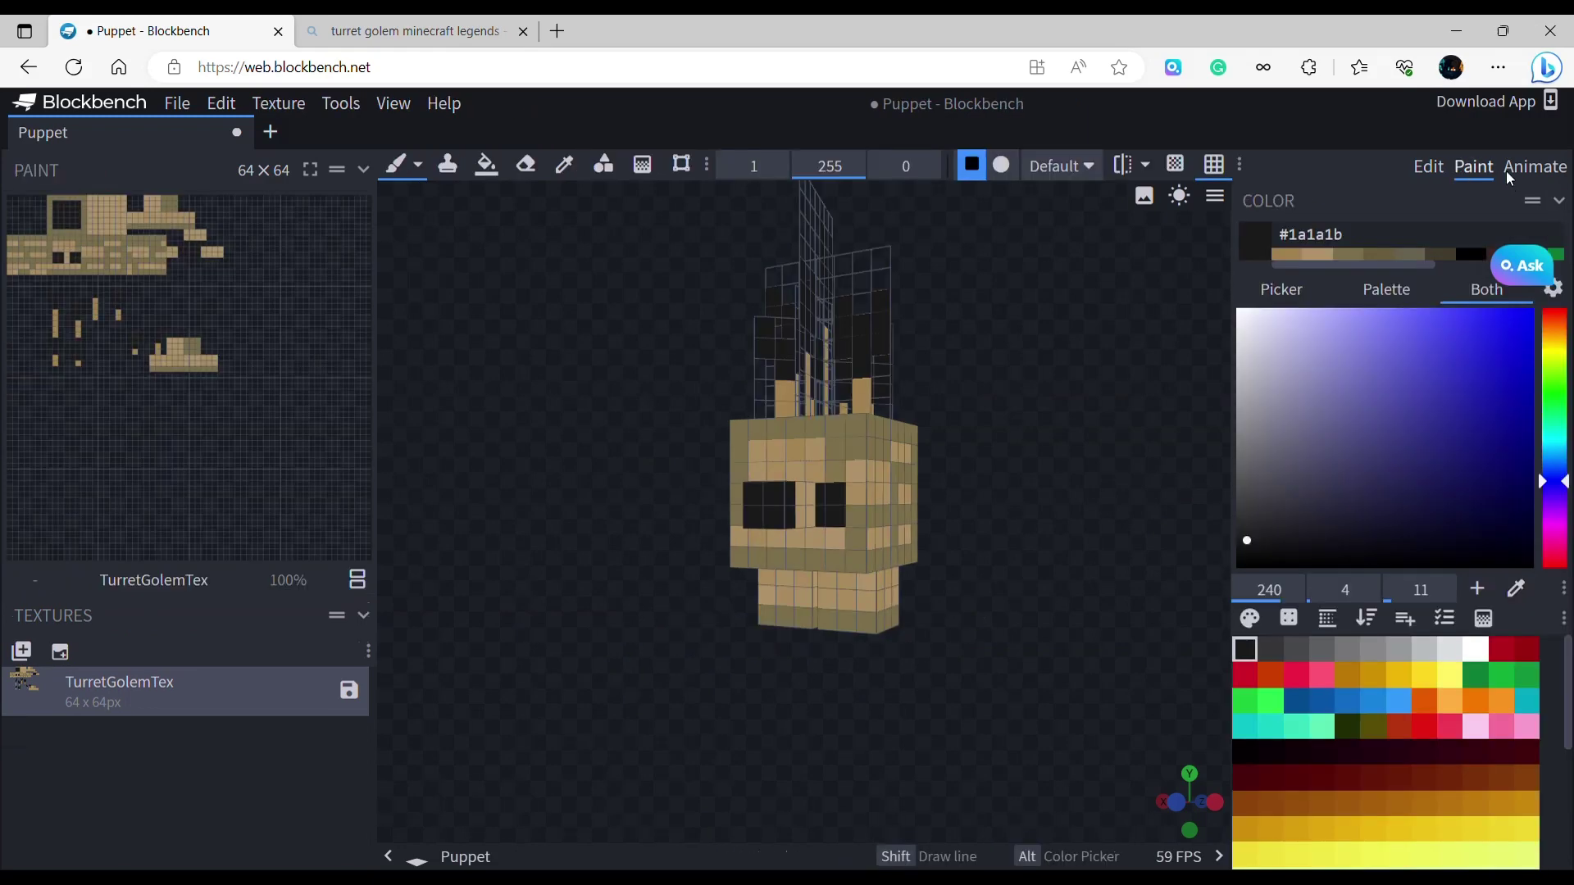
click(1535, 168)
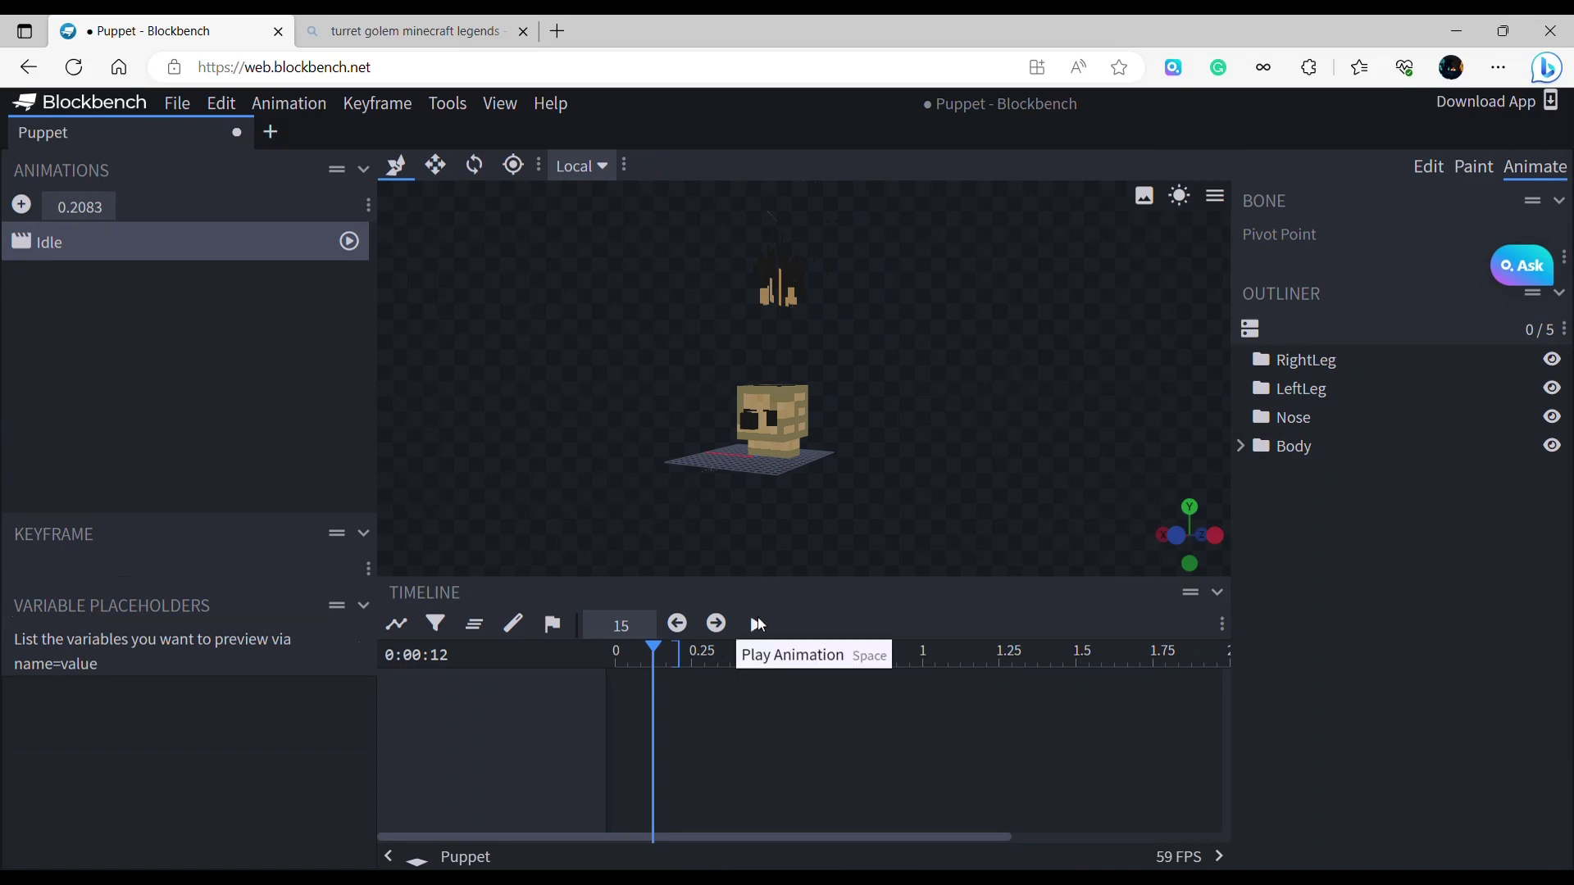
click(756, 624)
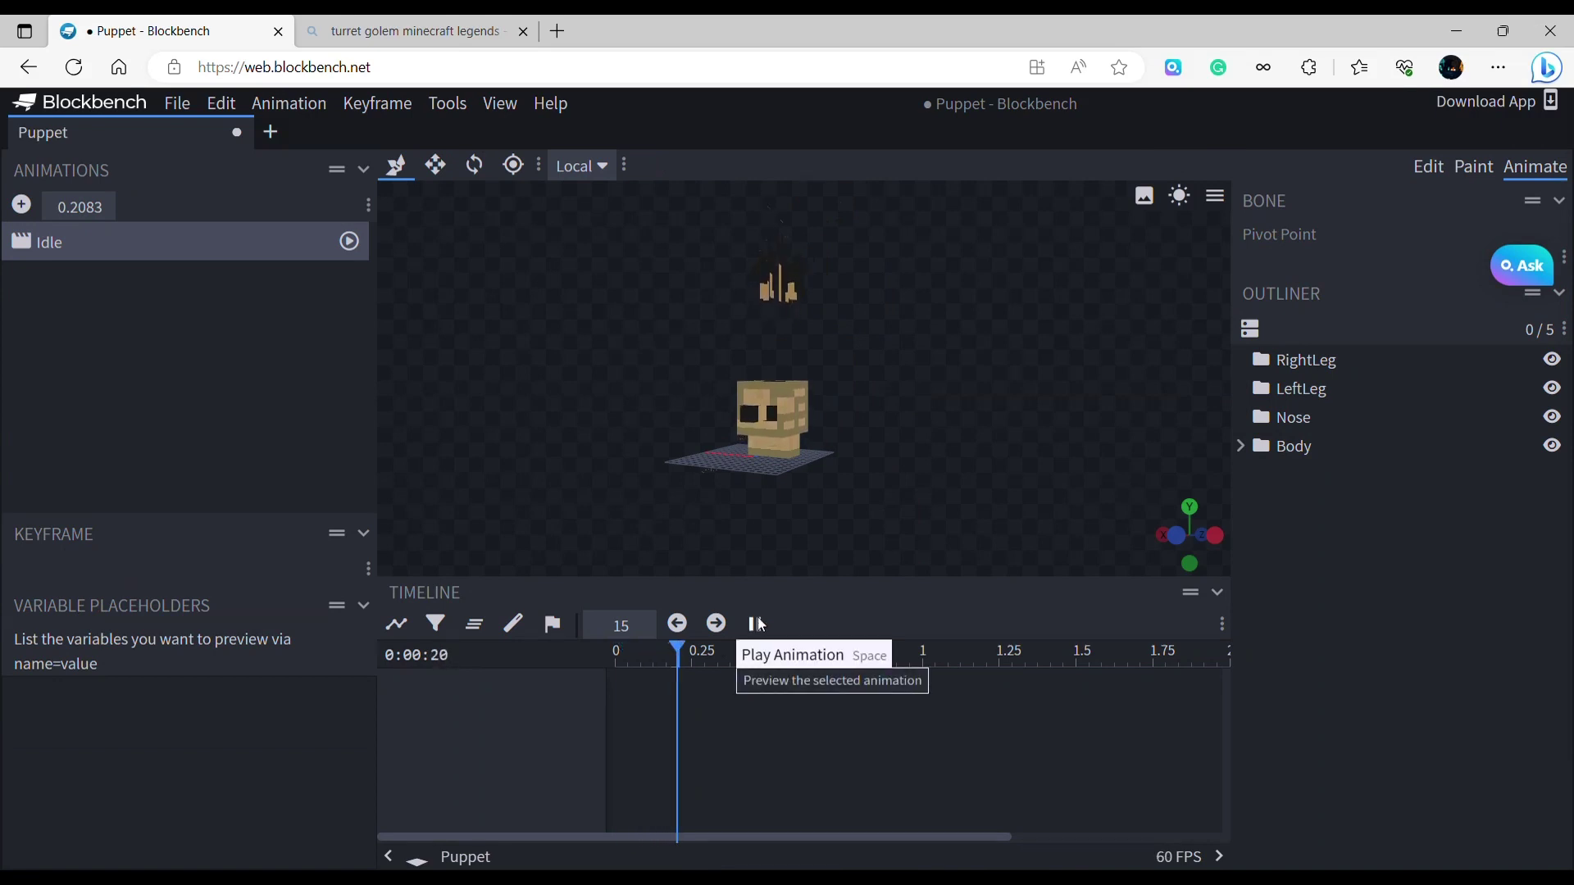
click(756, 624)
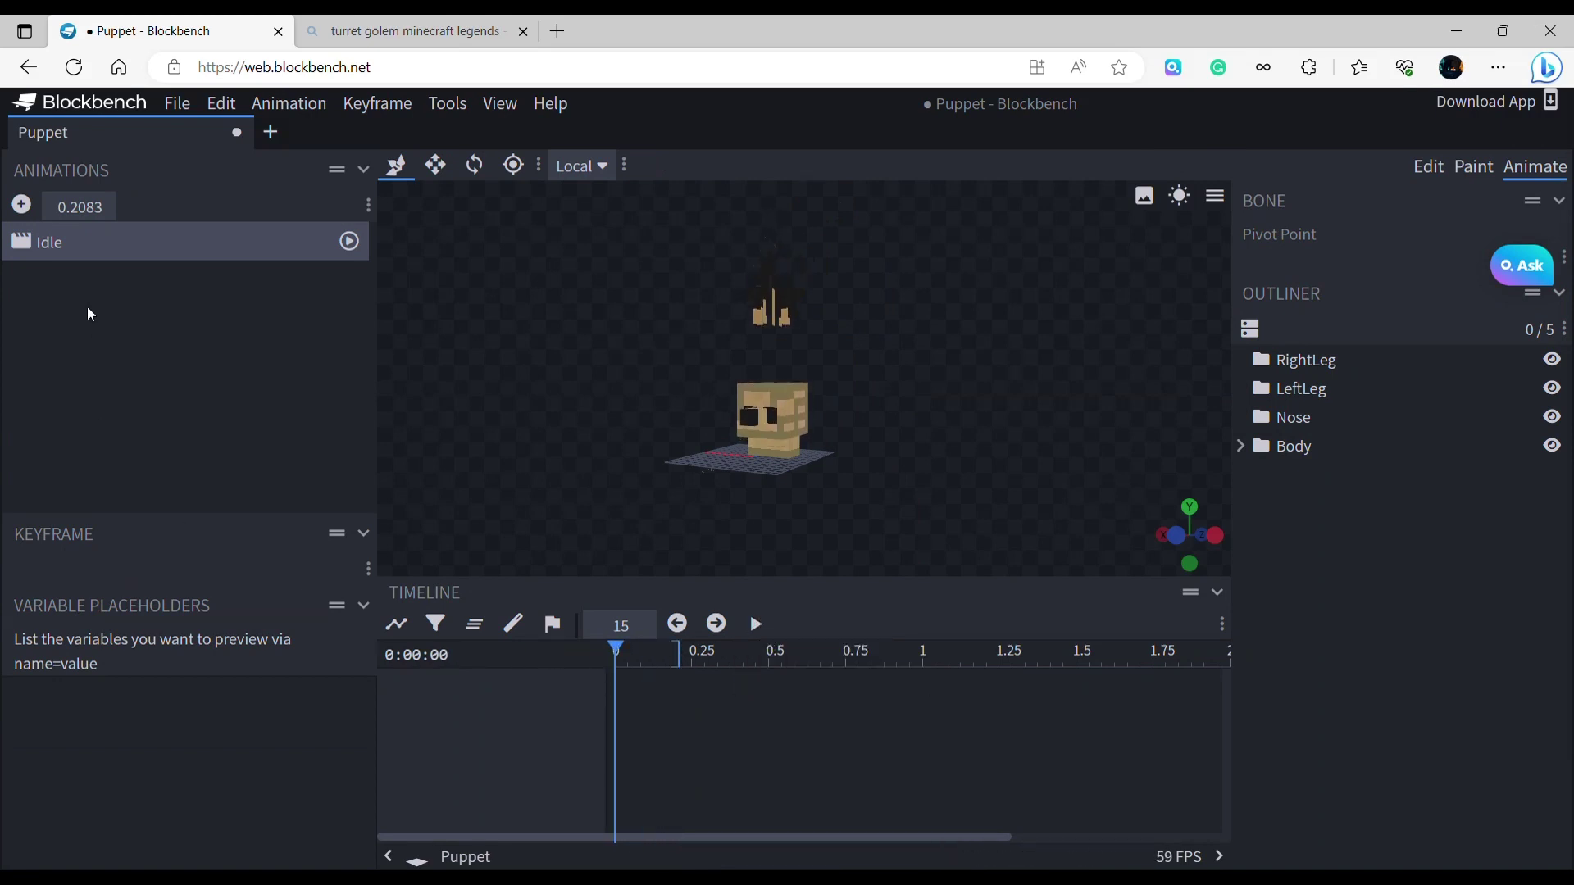
Review the Idle animation's properties and the keyframes of the leg, Nose and Body groups.
double_click(96, 250)
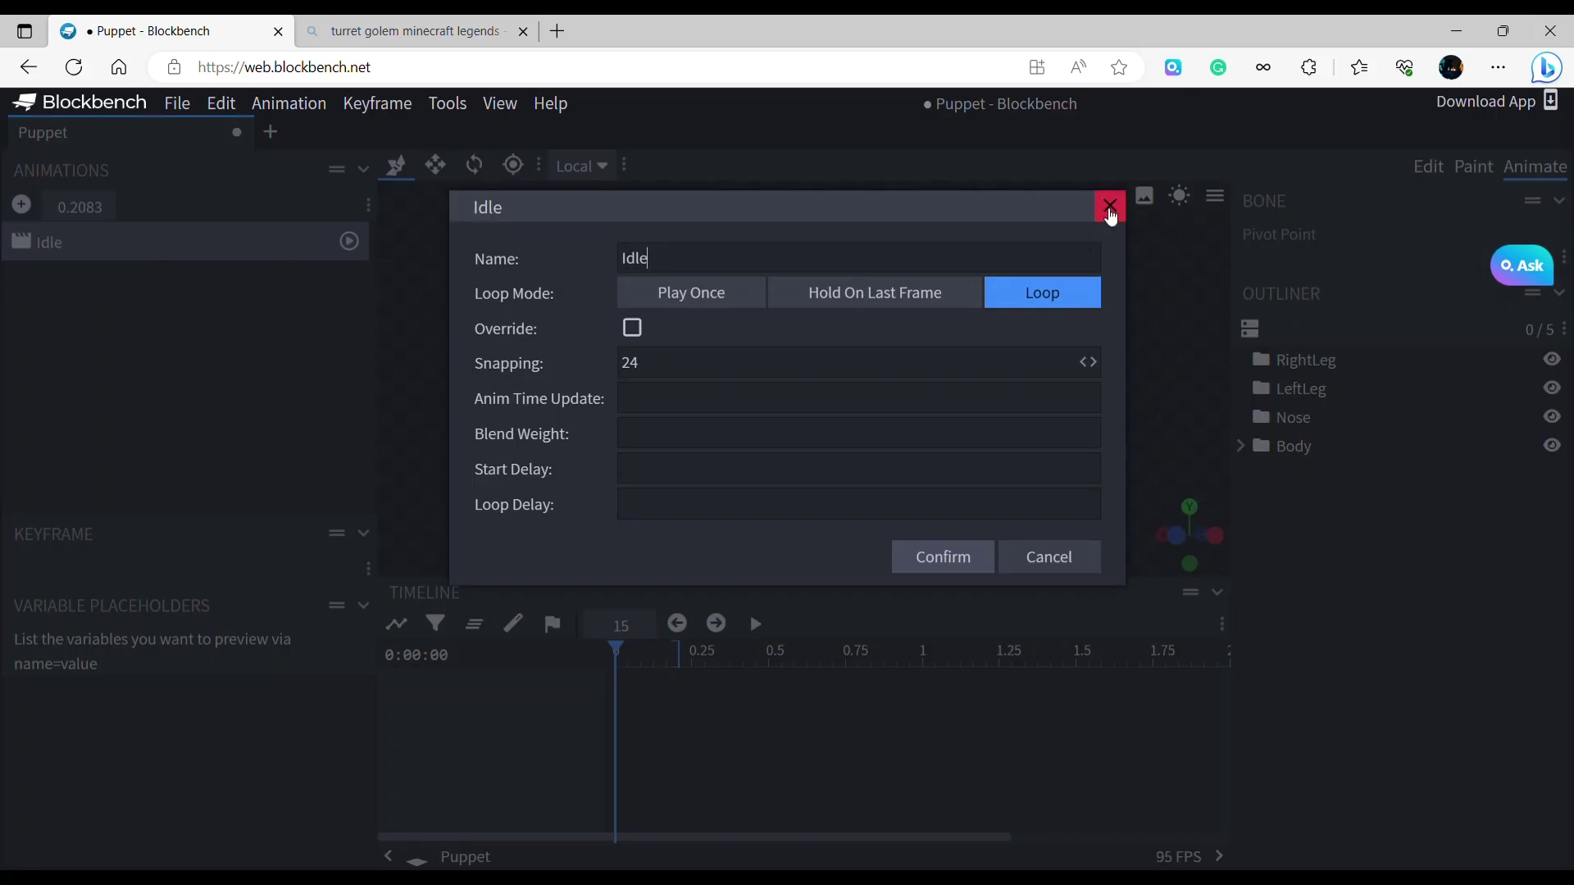
click(1111, 215)
click(1316, 361)
click(1305, 389)
click(1294, 418)
click(1293, 450)
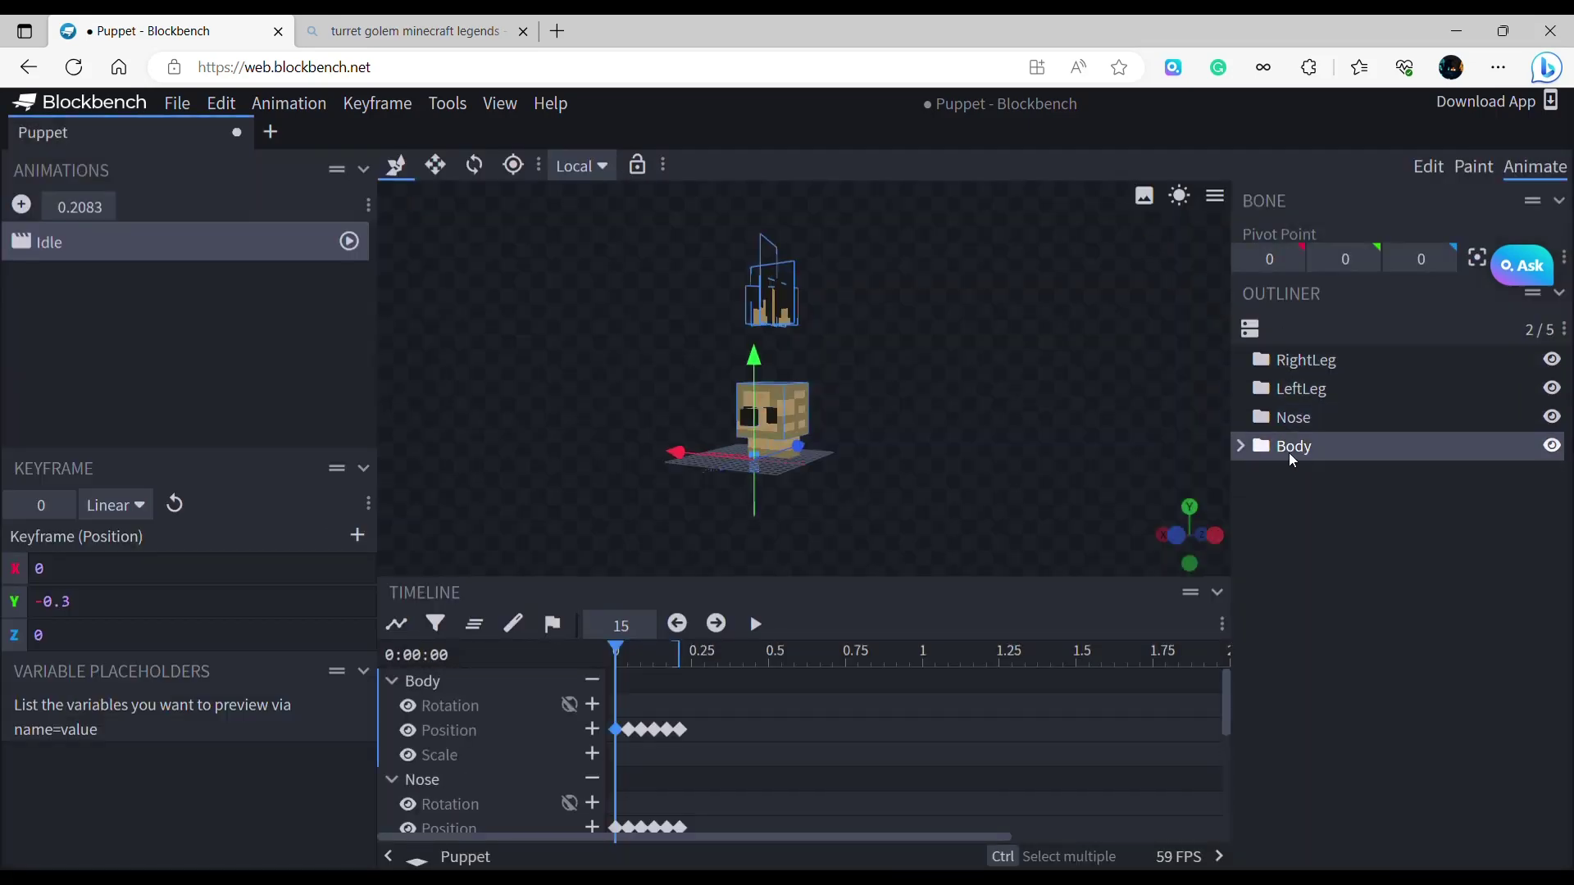
Lower the nested Arrow group's 0:00:00 position keyframe in the Idle animation to Y -0.2.
click(1240, 447)
click(1306, 479)
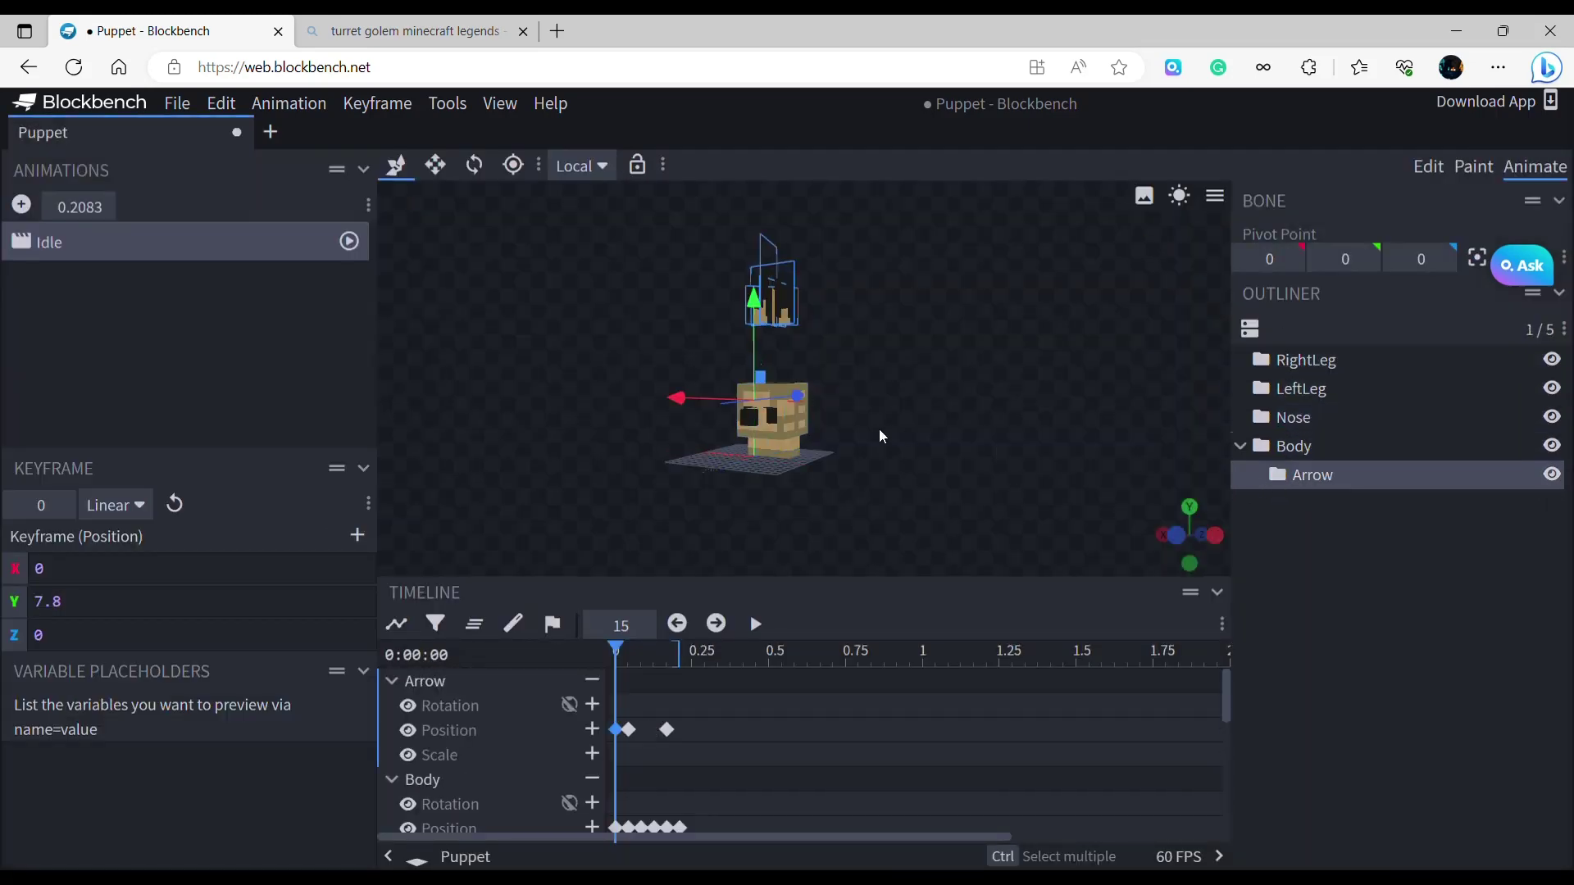
drag(752, 325, 755, 412)
scroll(892, 493, up, 2)
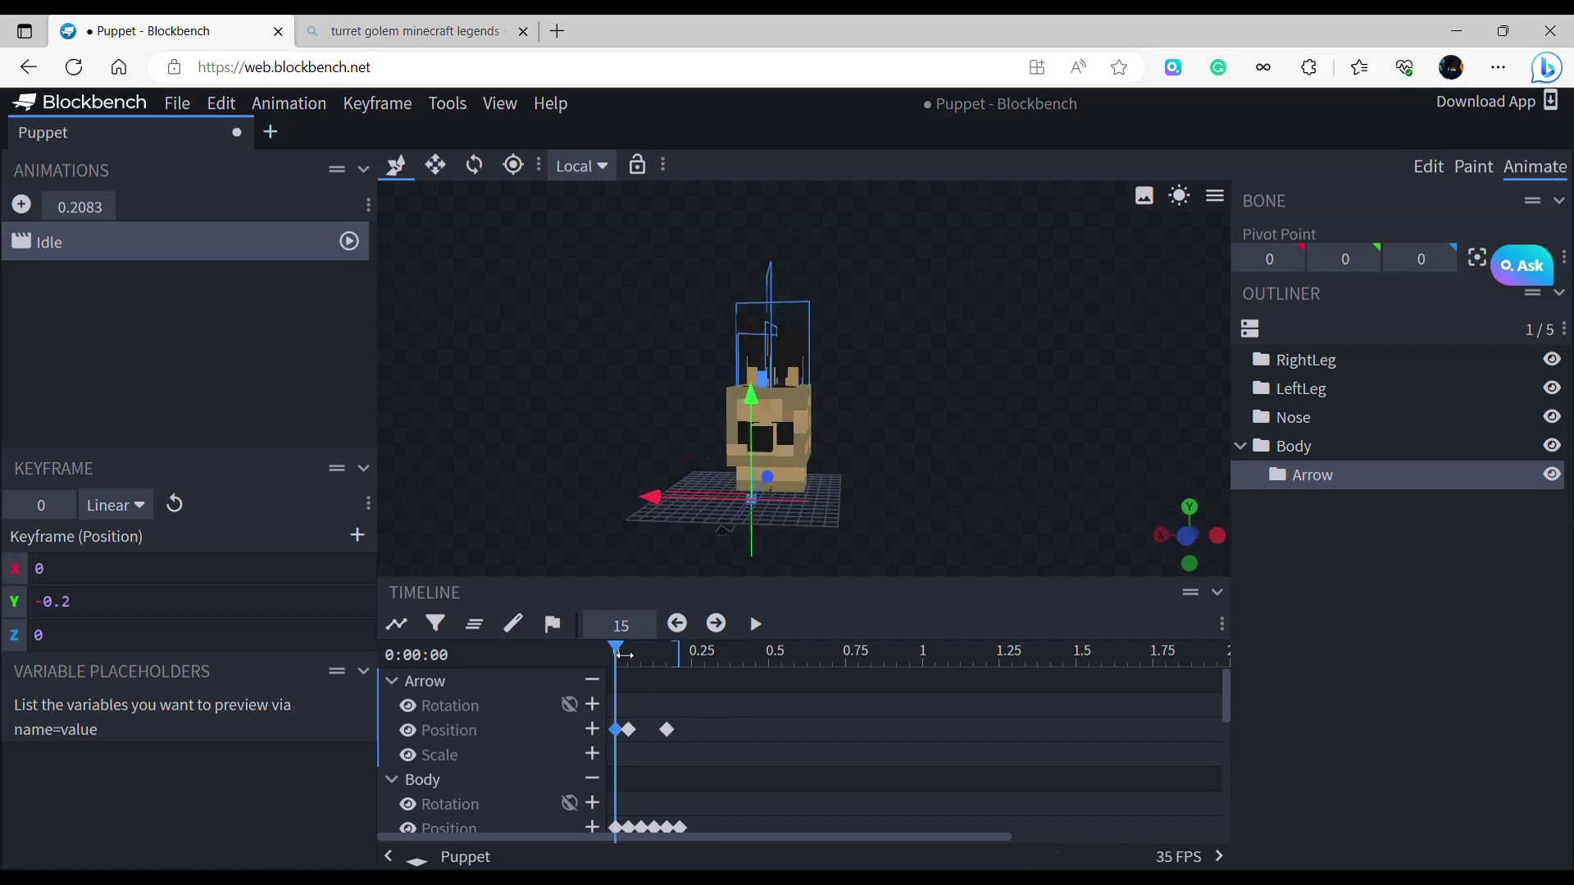
Set the Arrow group's position keyframe at 0:00:04 to X -0.2 and Y -0.2.
drag(623, 655, 629, 653)
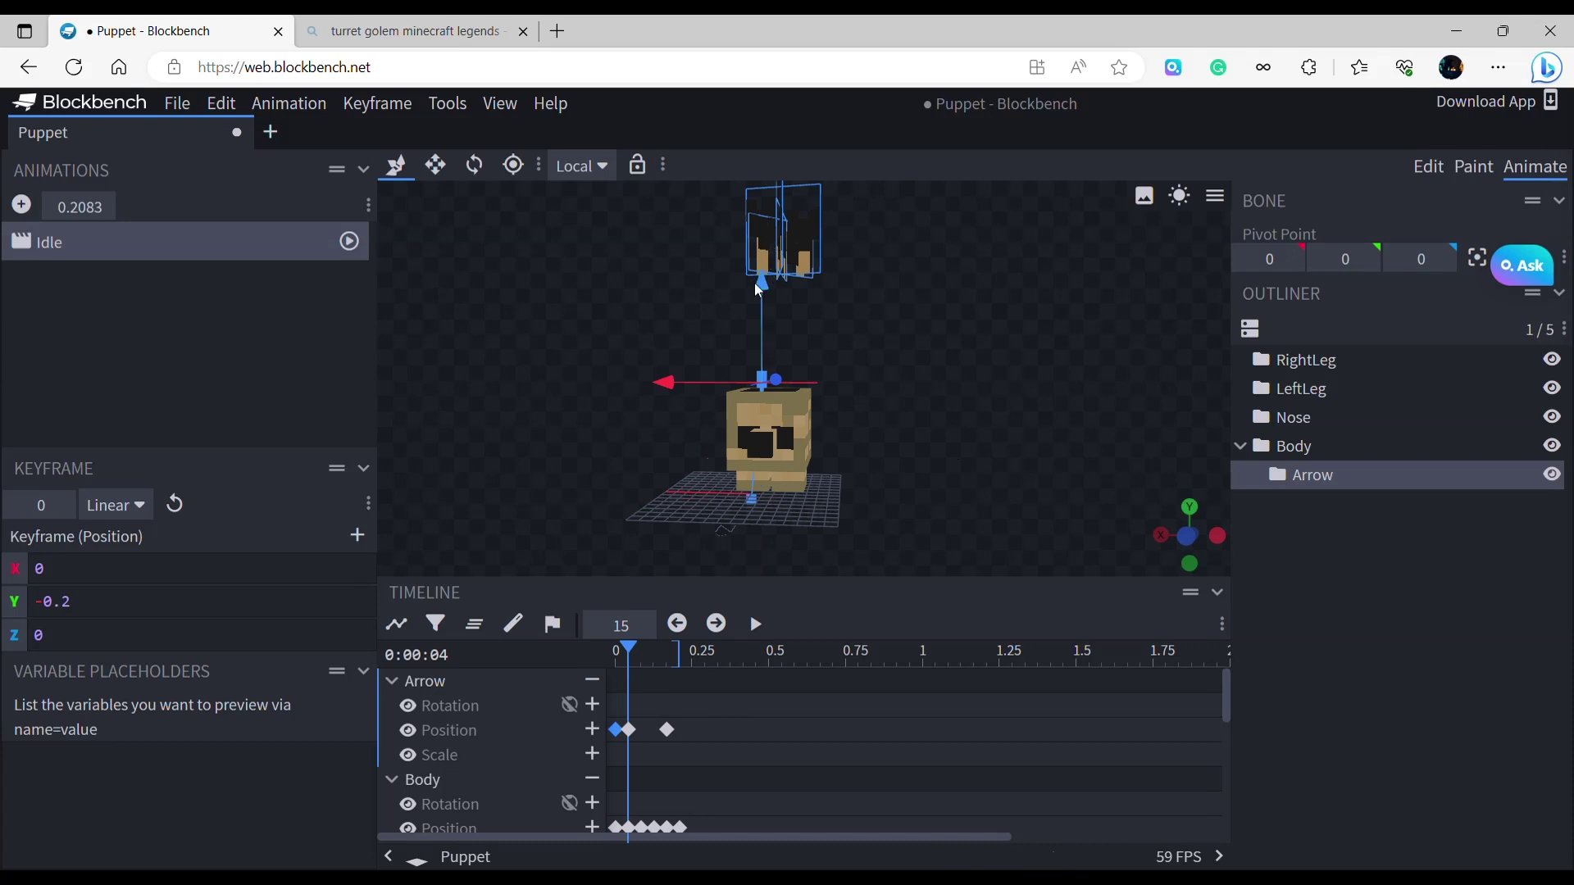
drag(758, 288, 751, 415)
drag(856, 486, 872, 486)
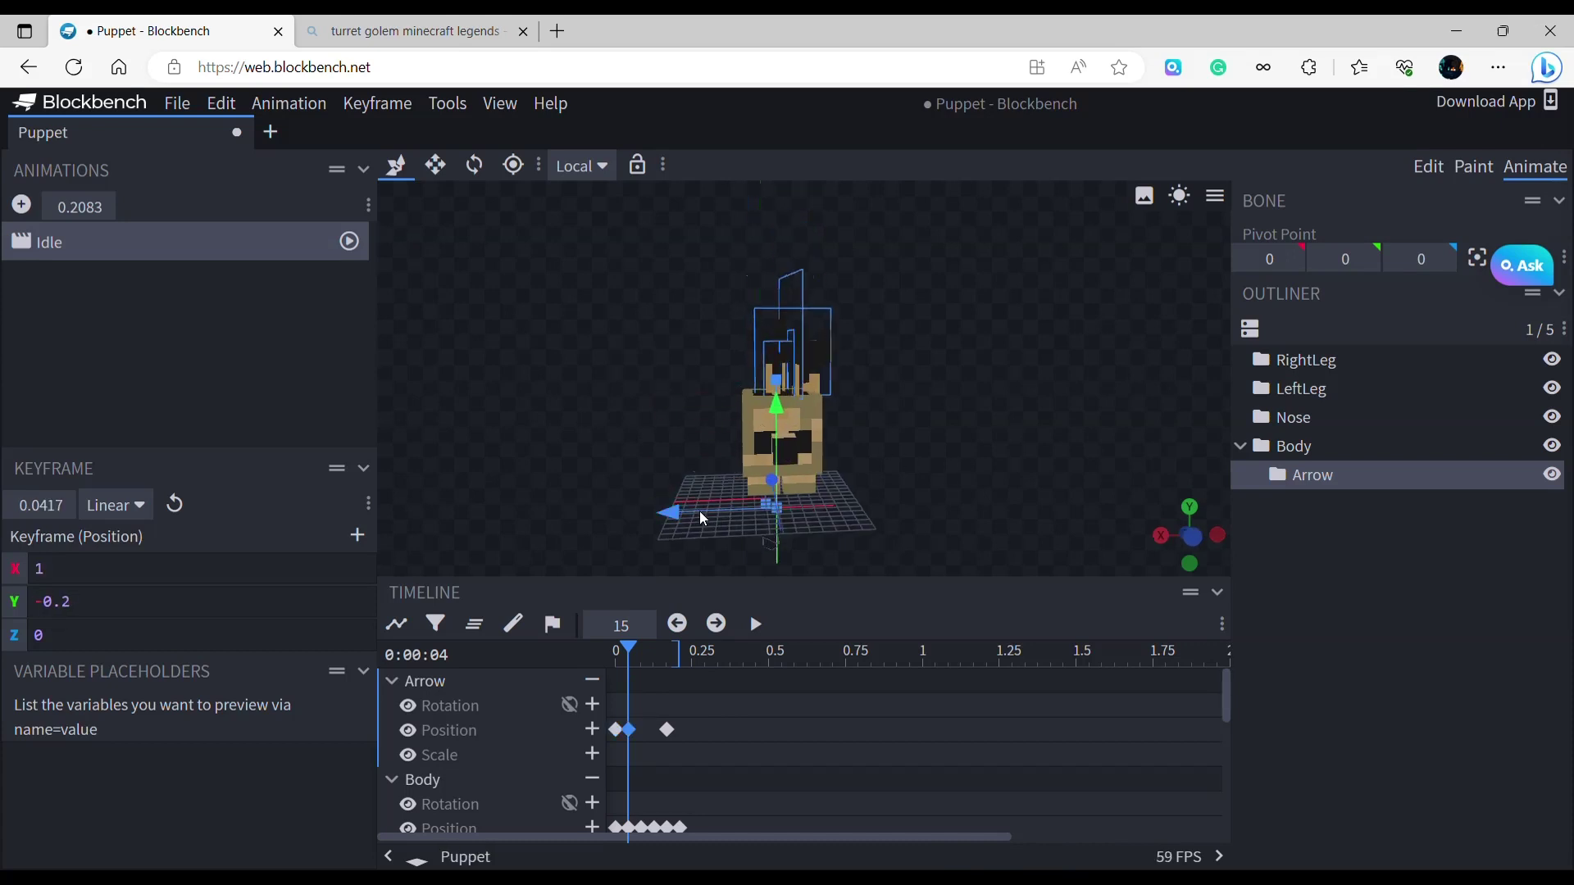
drag(703, 519, 684, 519)
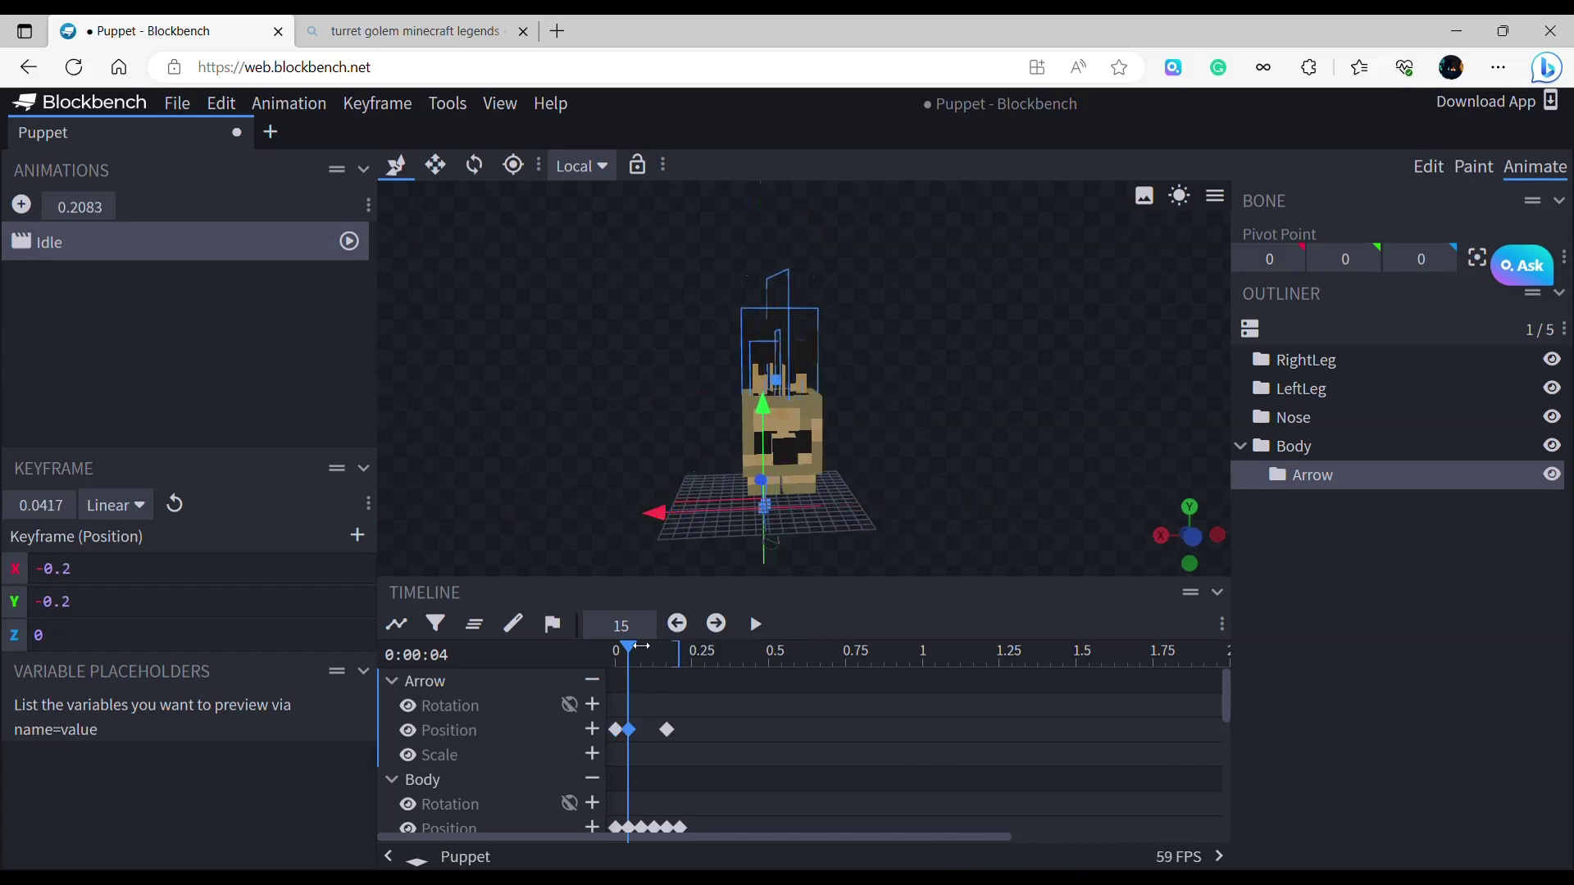
Add an Arrow position keyframe between 0:00:04 and 0:00:12, and key X 0.1 and Y -0.16 at 0:00:12.
click(642, 649)
drag(769, 372, 699, 524)
click(654, 650)
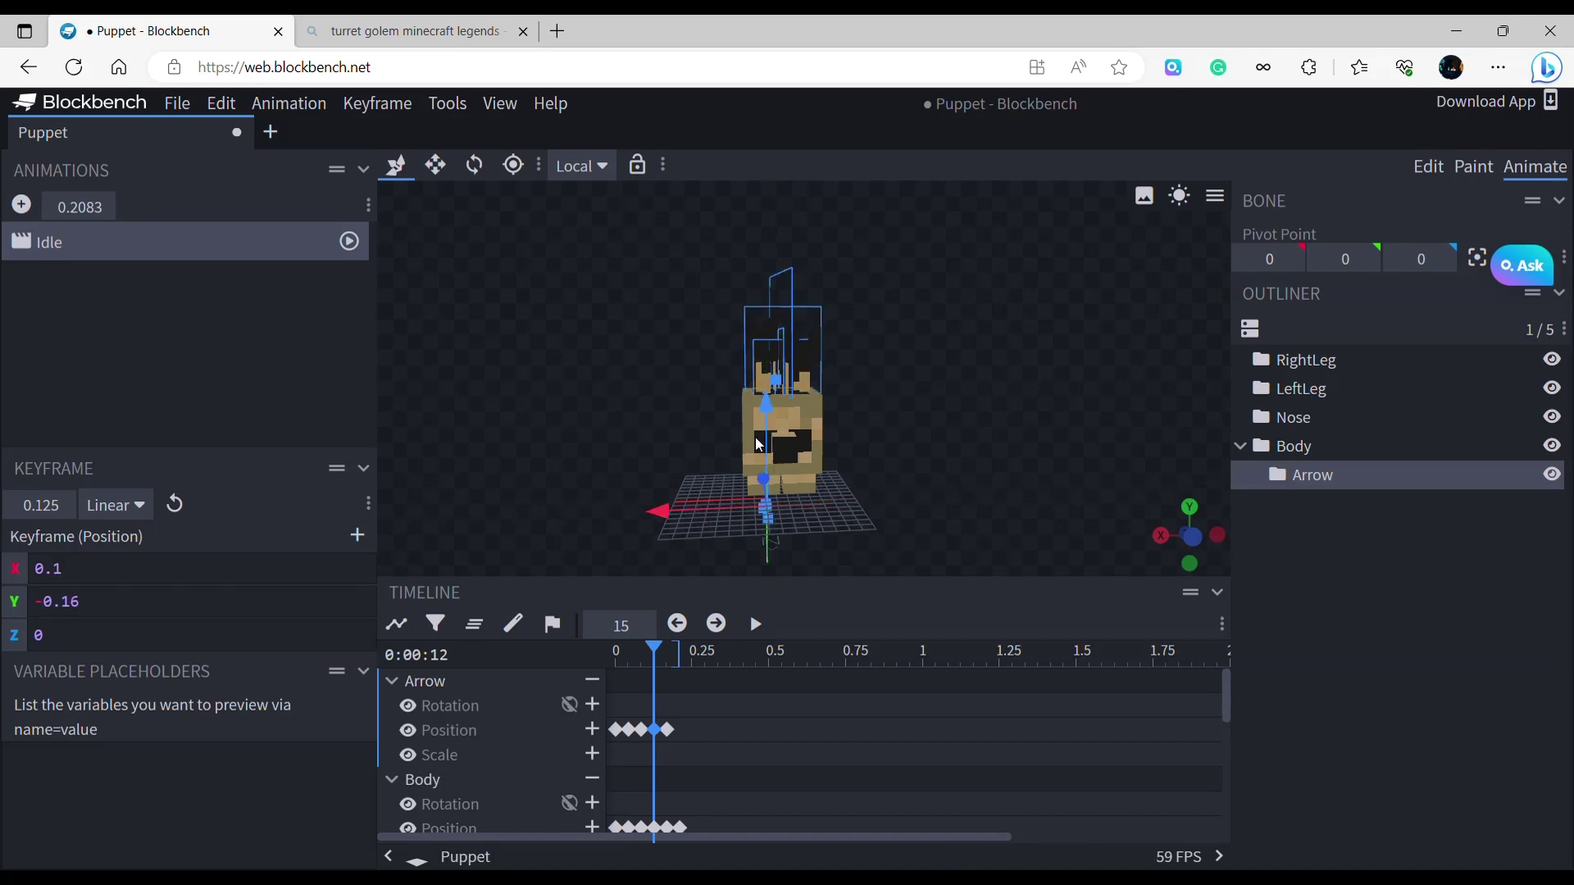
Set the Arrow group's position keyframe at 0:00:16 to X 0.2 and Y -0.2.
drag(654, 656, 671, 656)
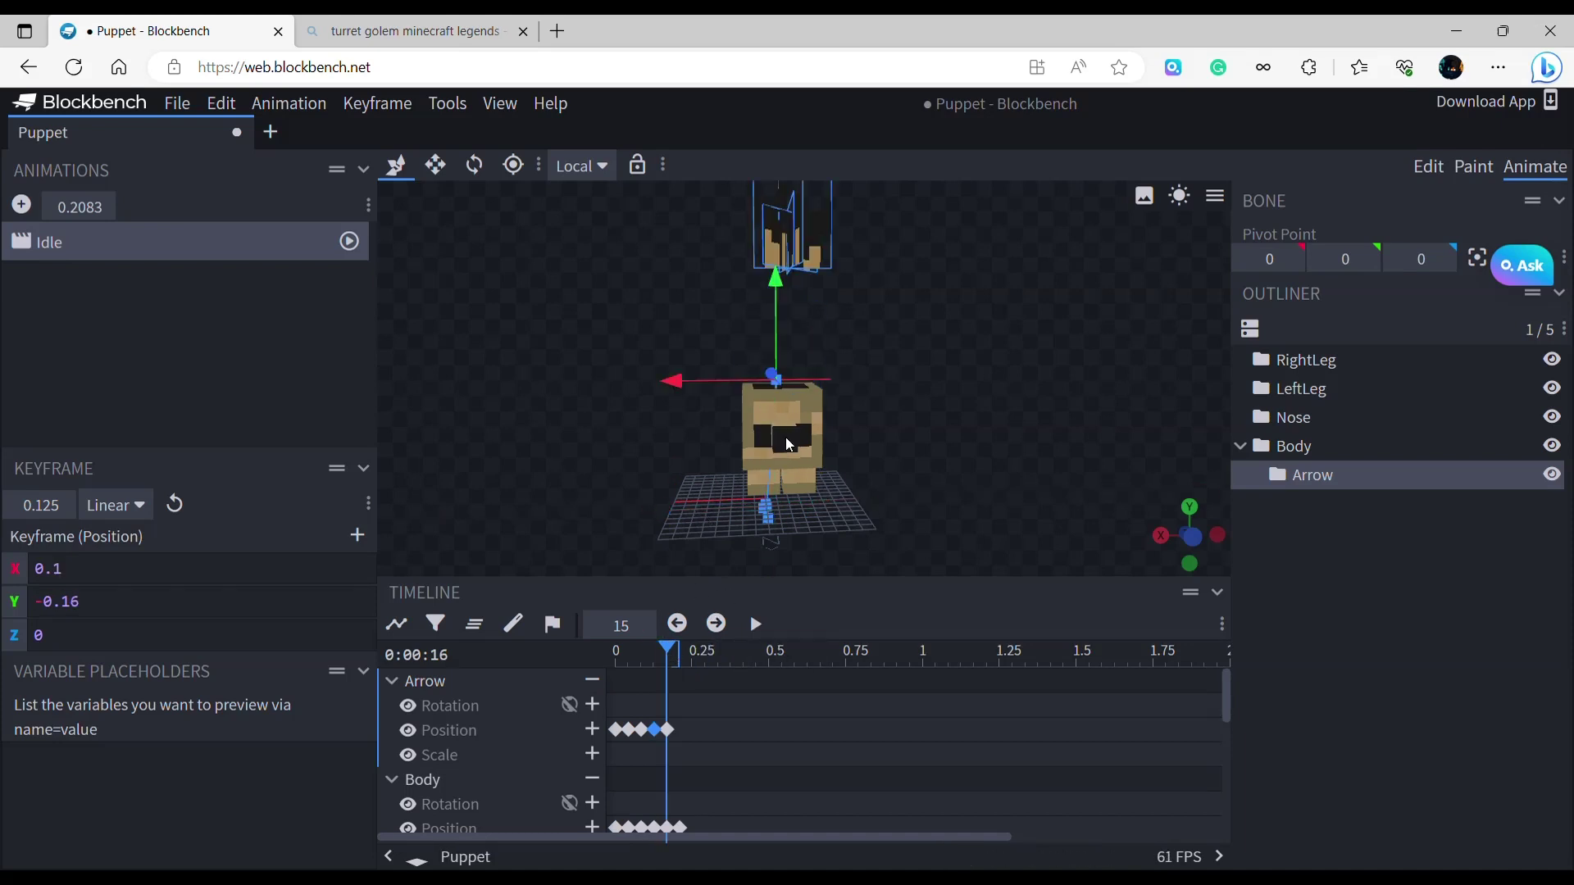
drag(774, 275, 778, 400)
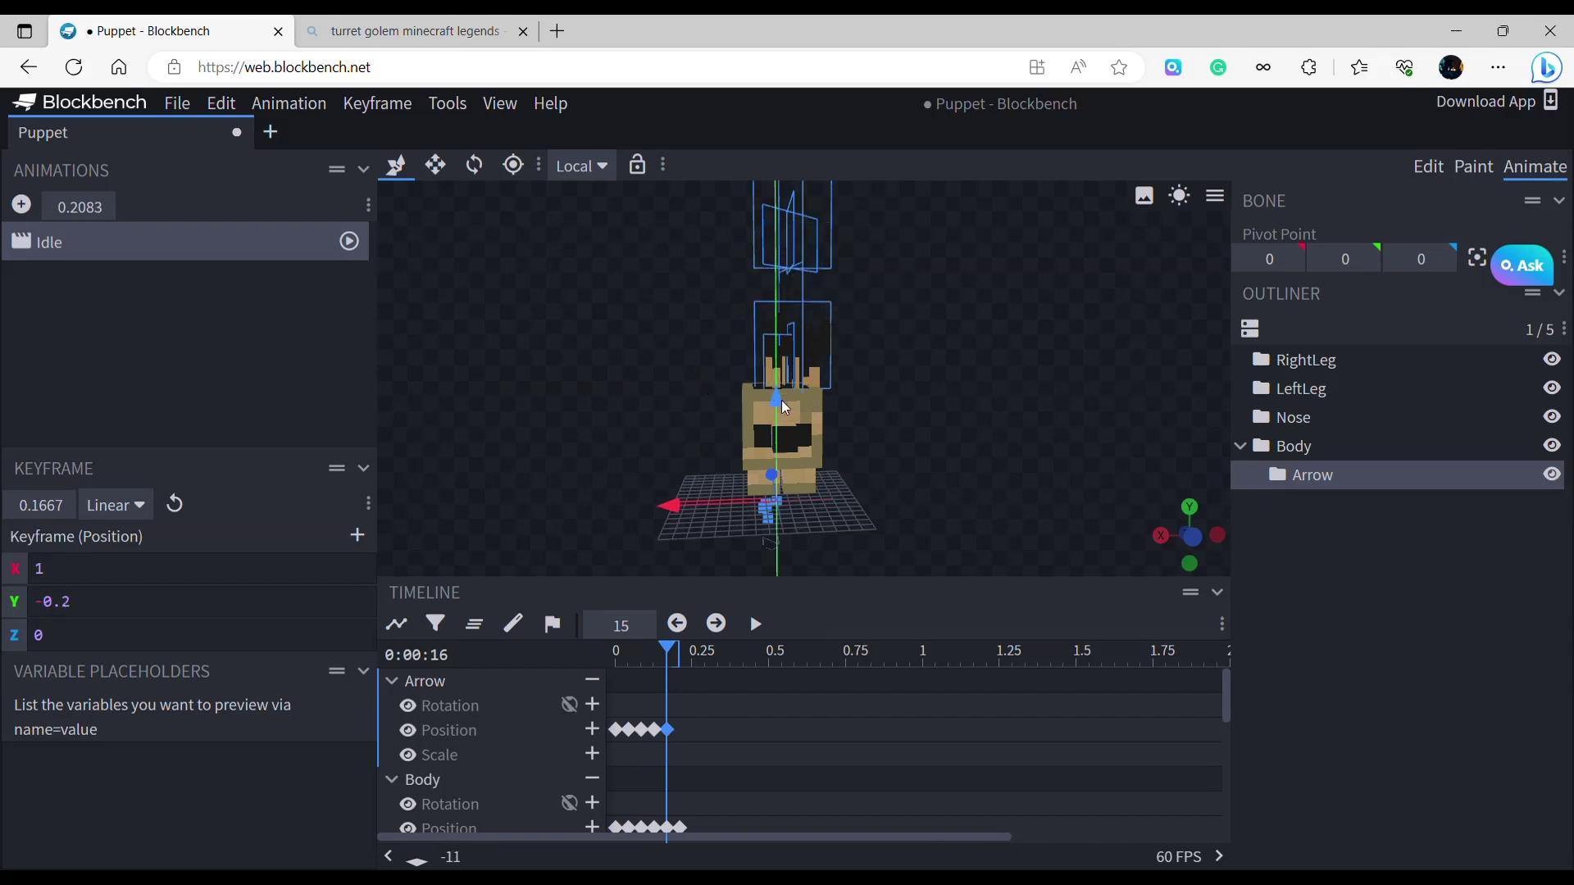
drag(705, 505, 692, 509)
Play back the Idle animation from the start and check the corrected arrow motion.
drag(668, 654, 541, 672)
click(753, 630)
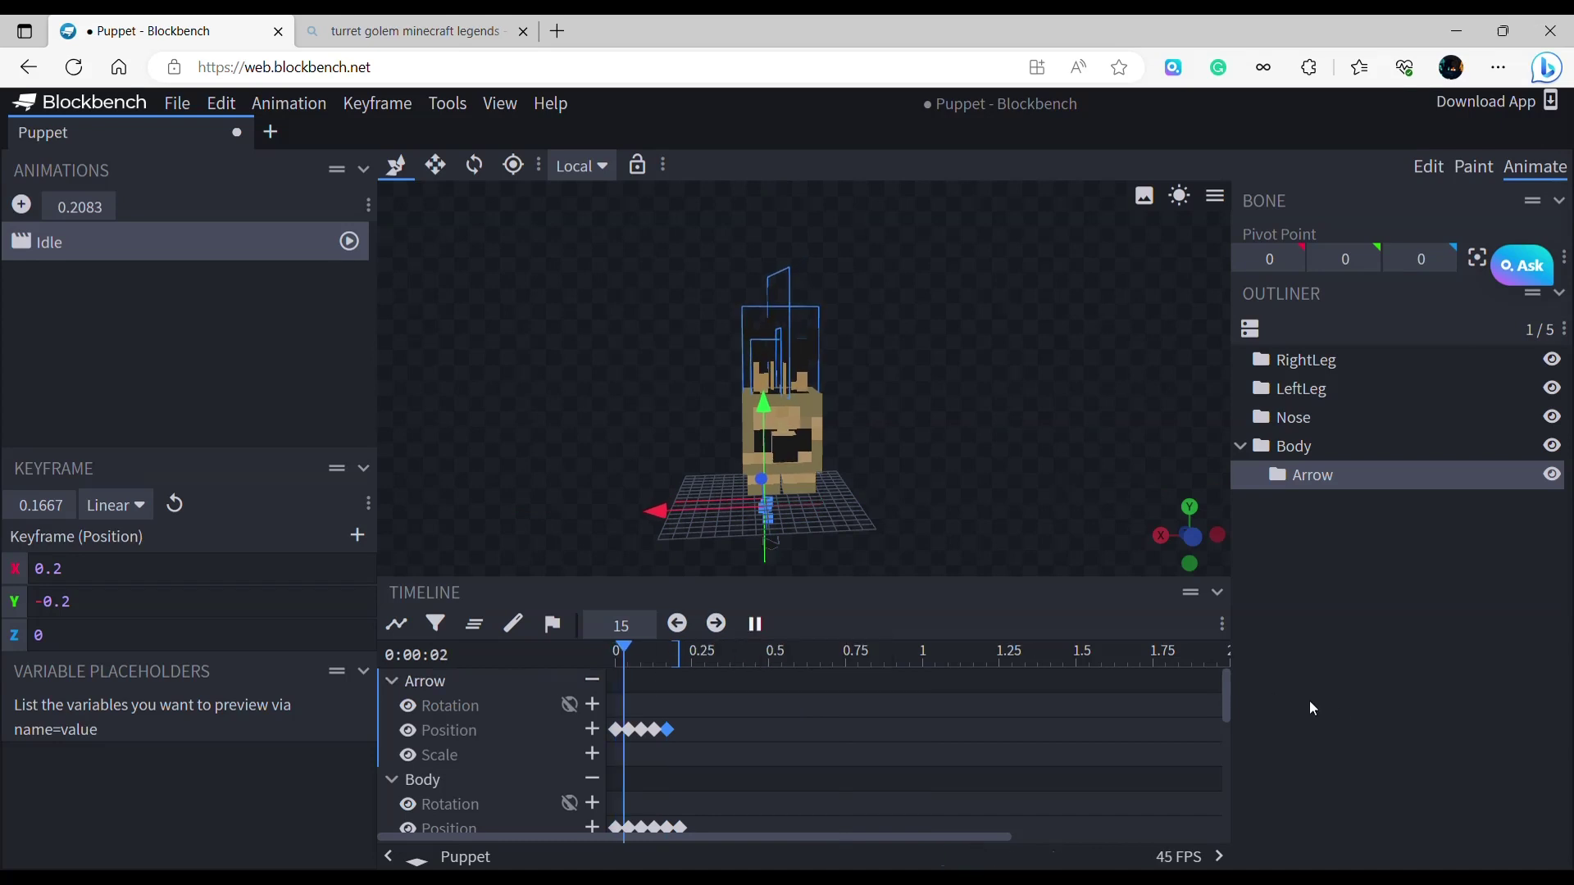
click(1095, 528)
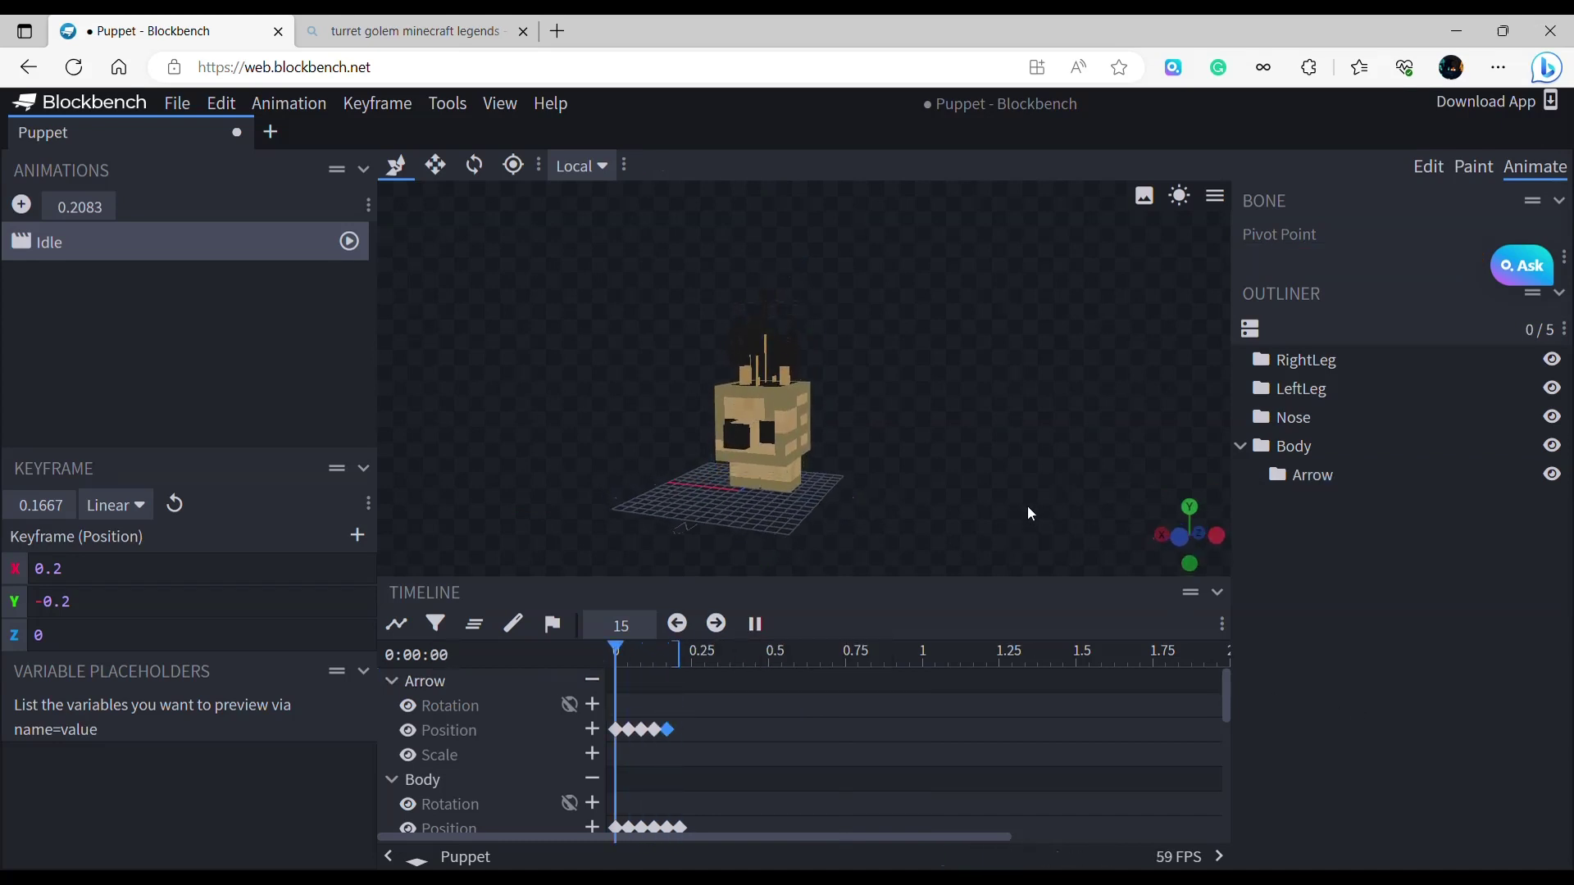
Export the model as ASCII glTF at scale 16 with embedded textures and animations.
click(1431, 166)
scroll(882, 474, down, 3)
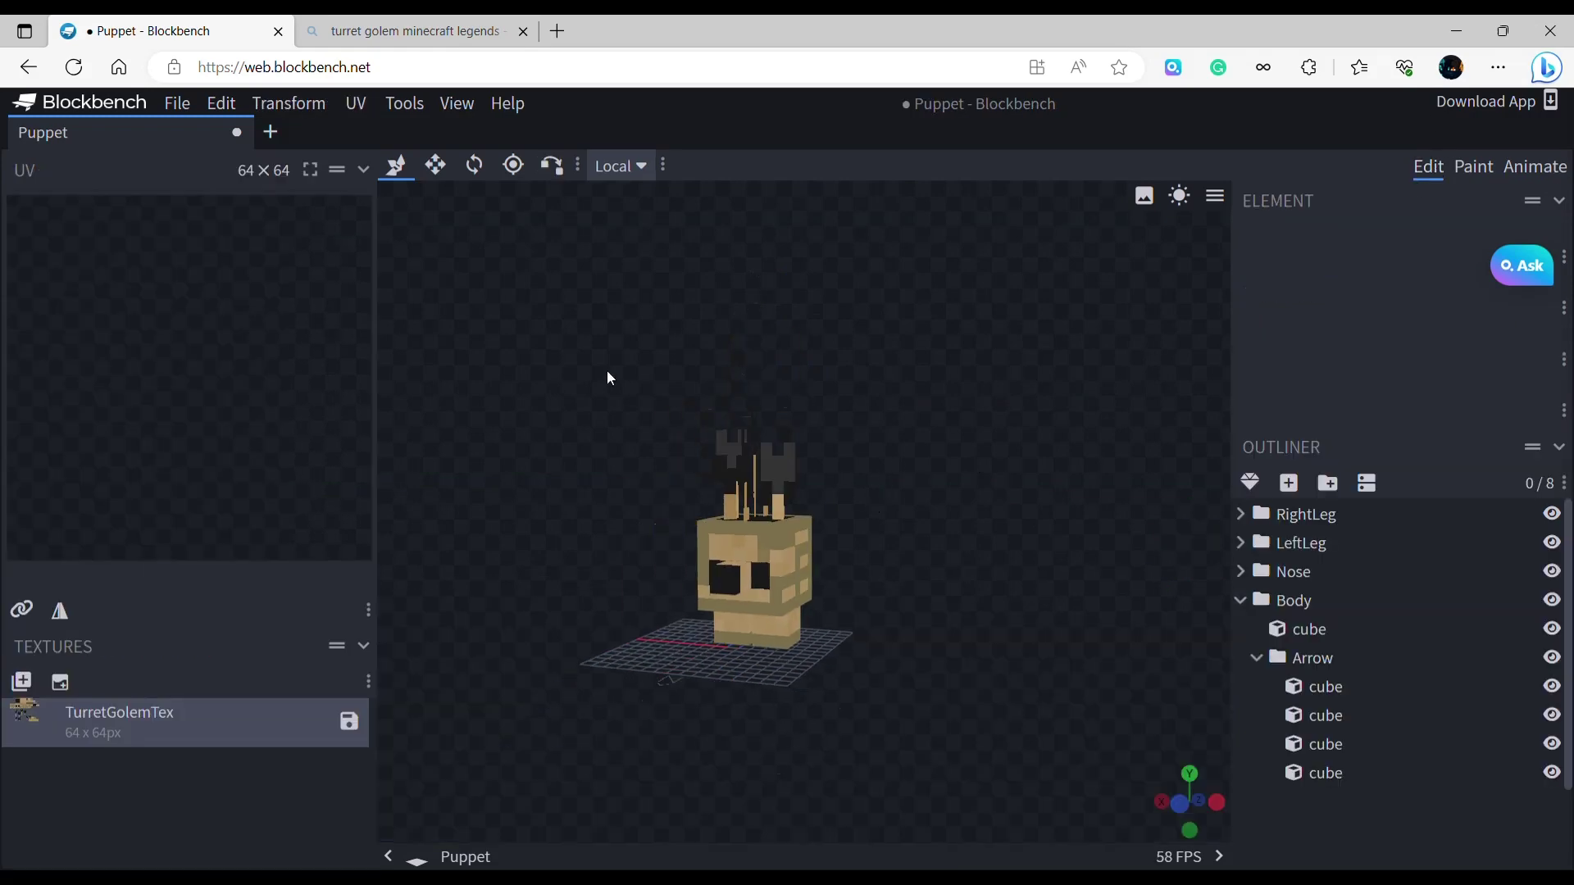
click(179, 110)
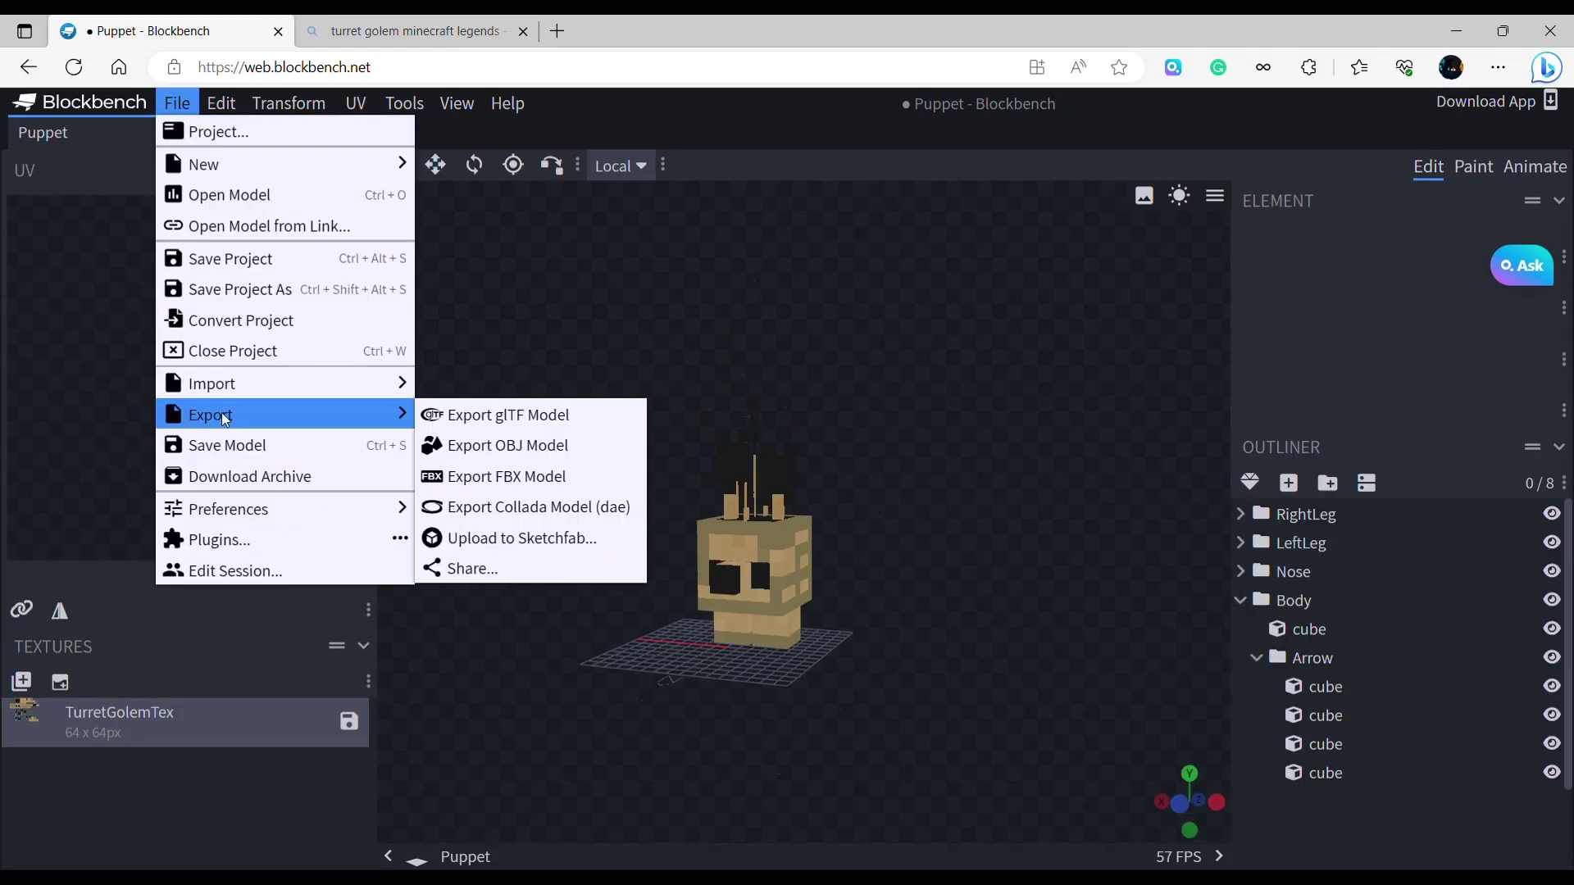
mouse_move(369, 384)
mouse_move(393, 414)
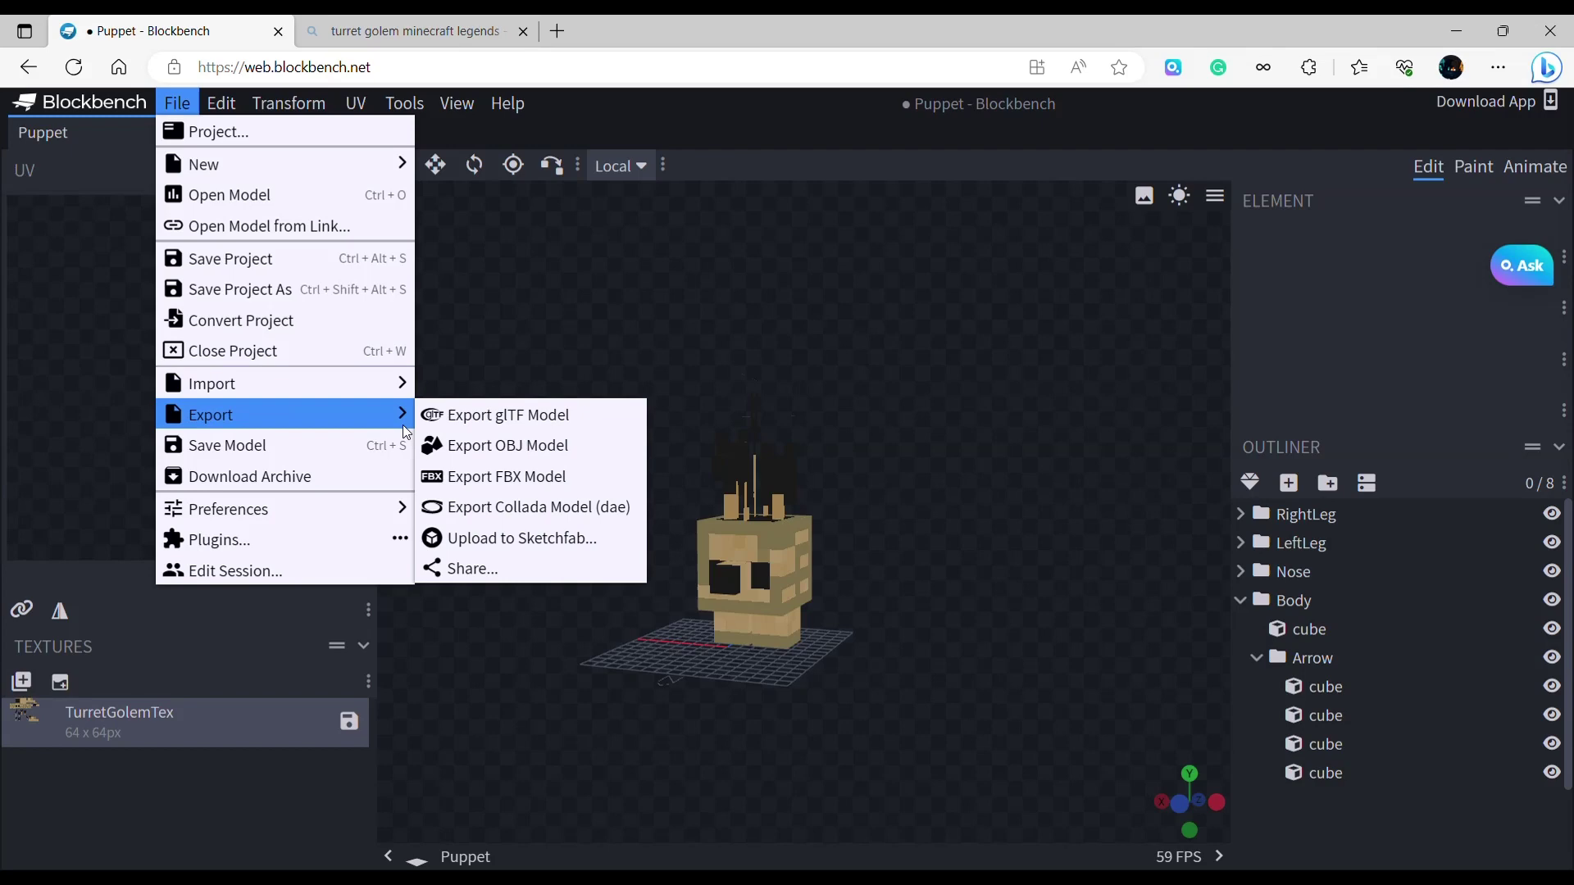
click(464, 418)
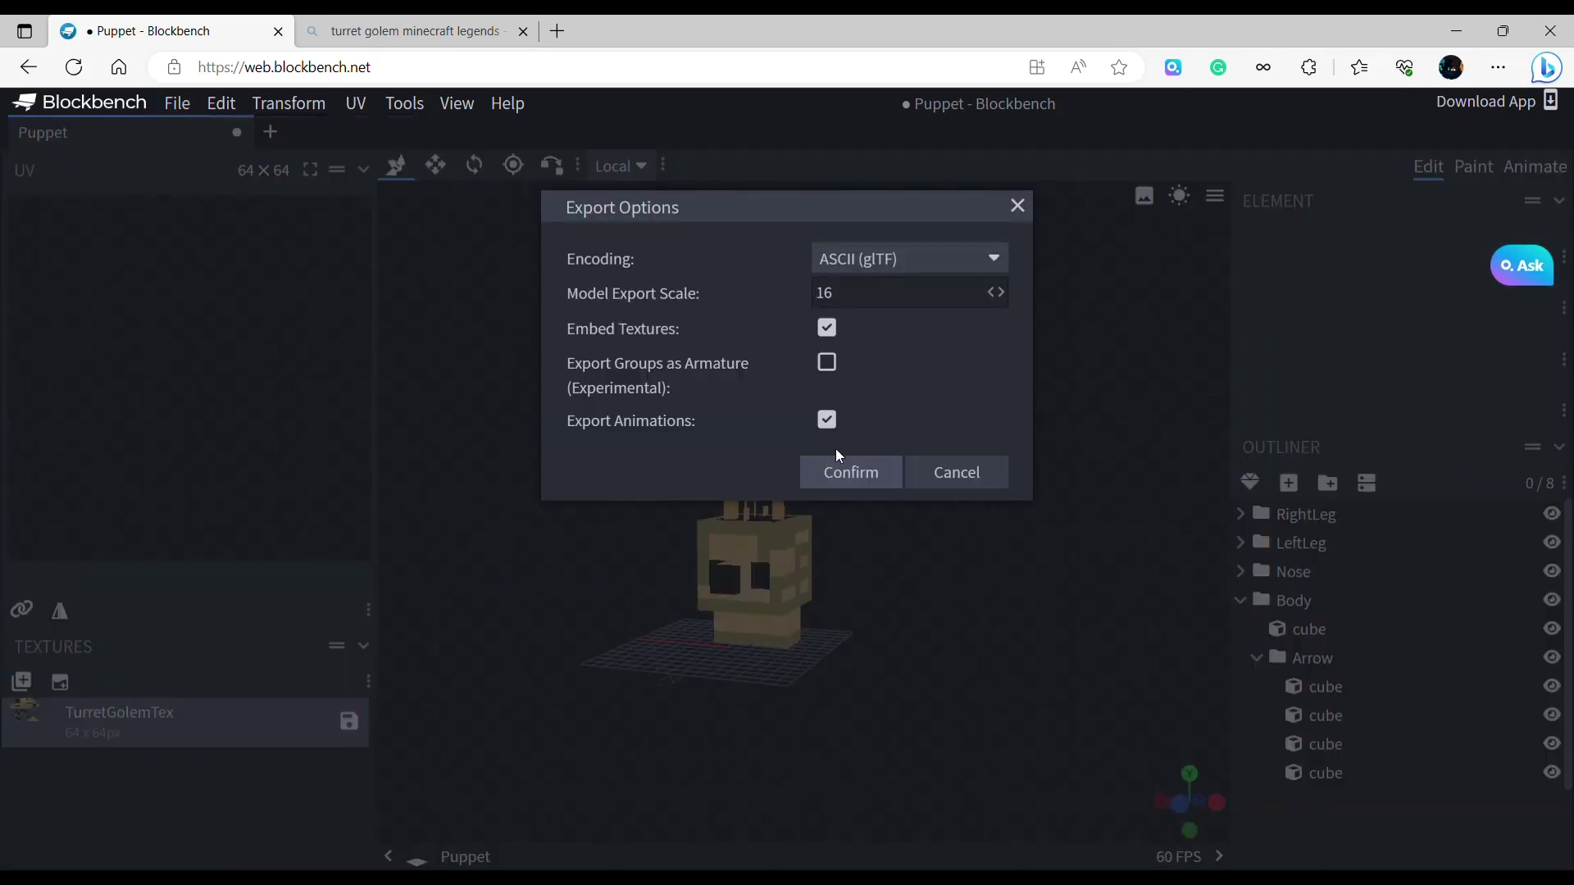
click(847, 476)
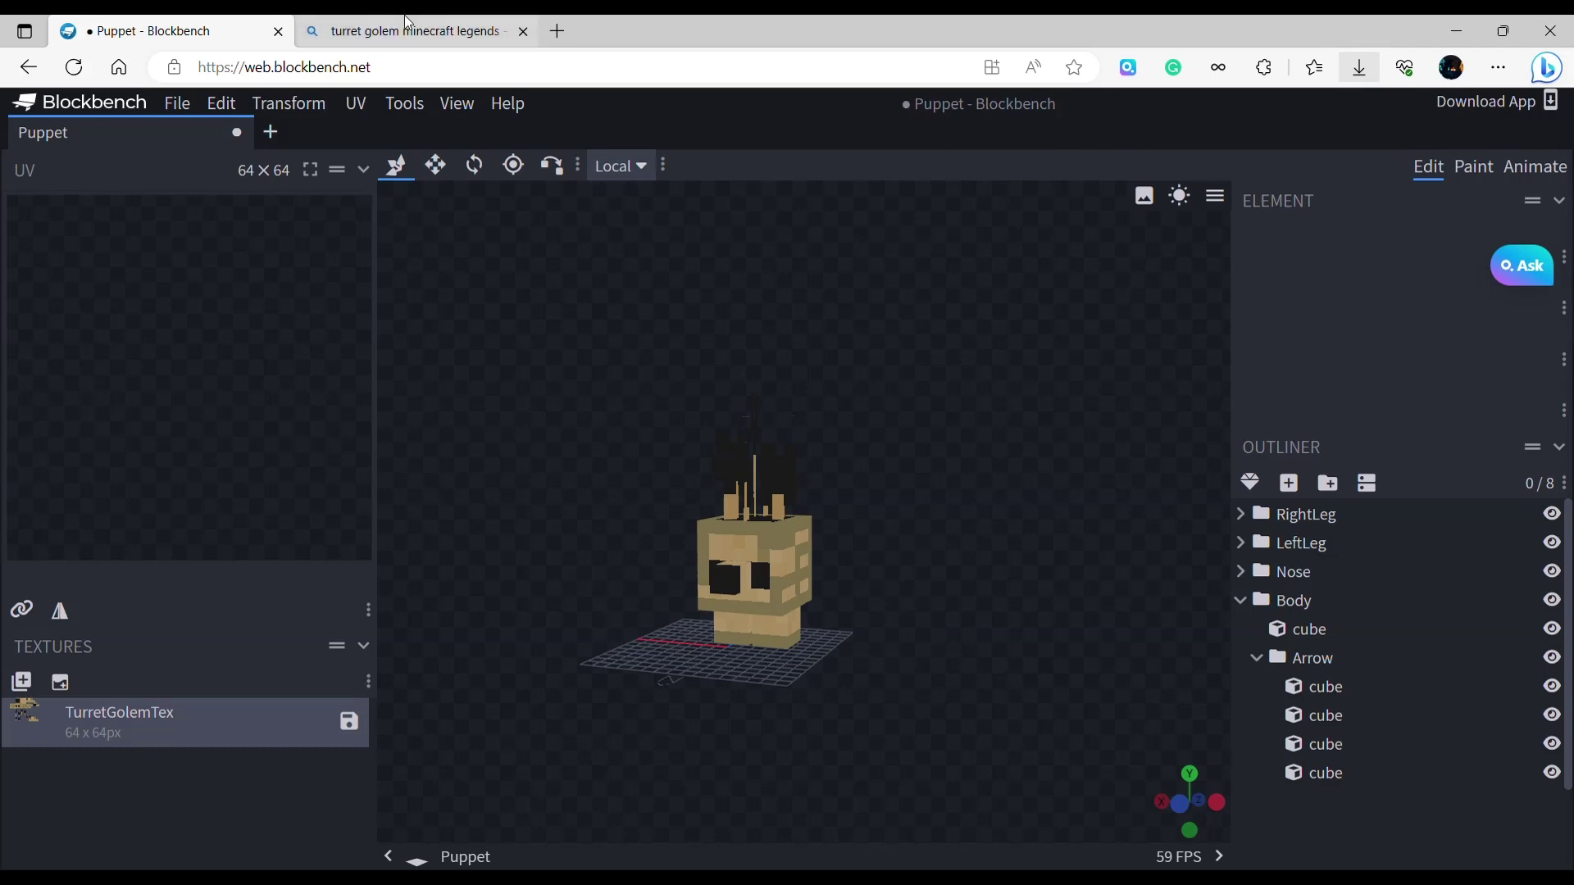
Open Sketchfab in a new browser tab and go to the account's profile page.
click(558, 25)
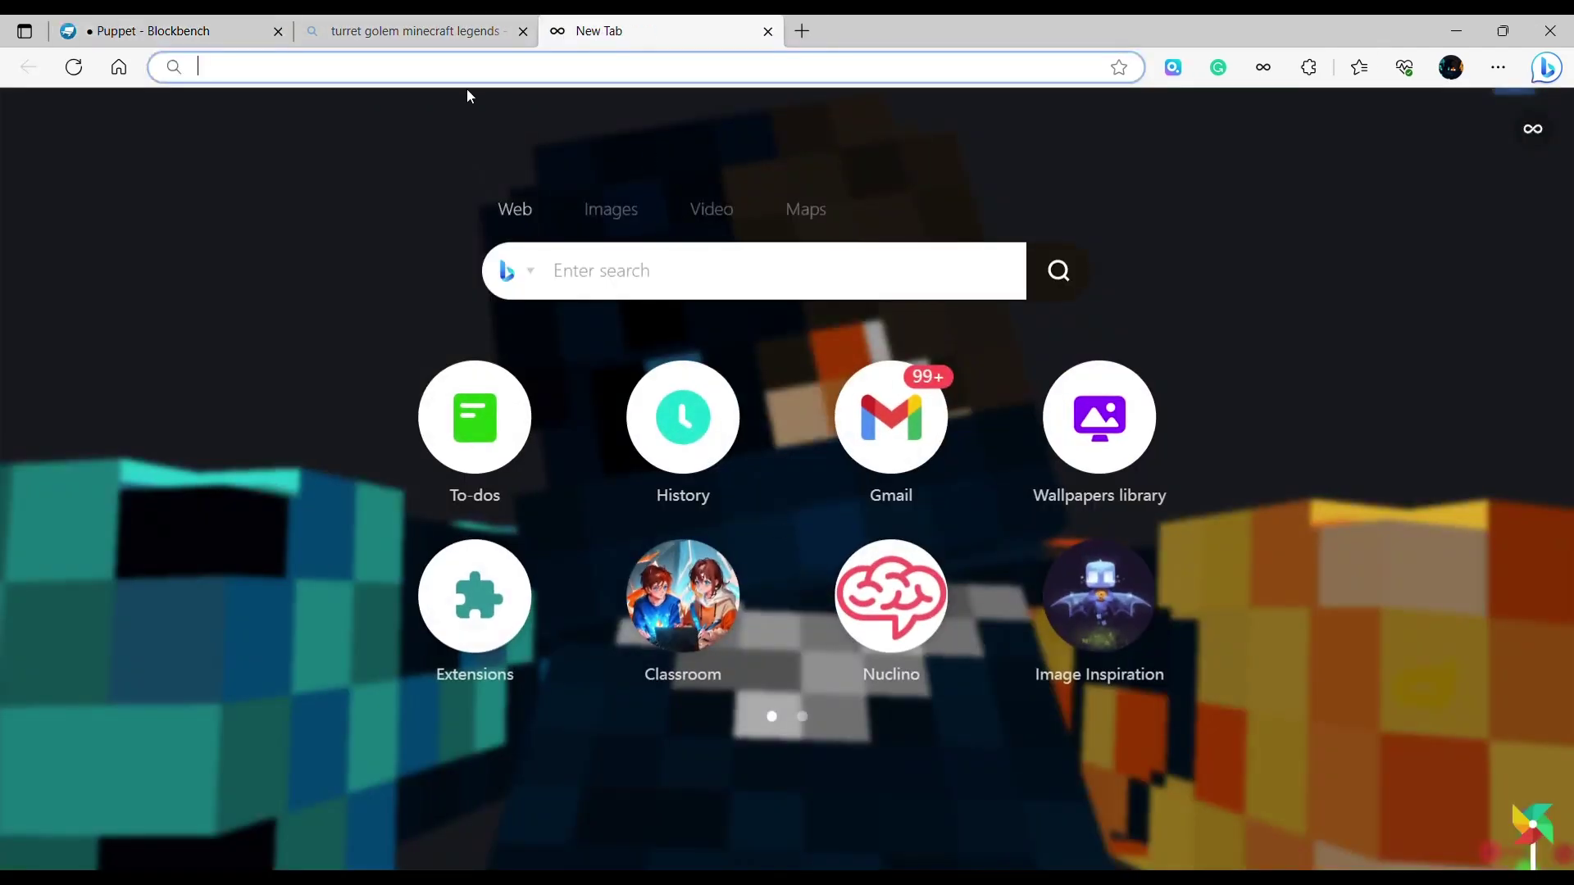
scroll(858, 555, down, 1)
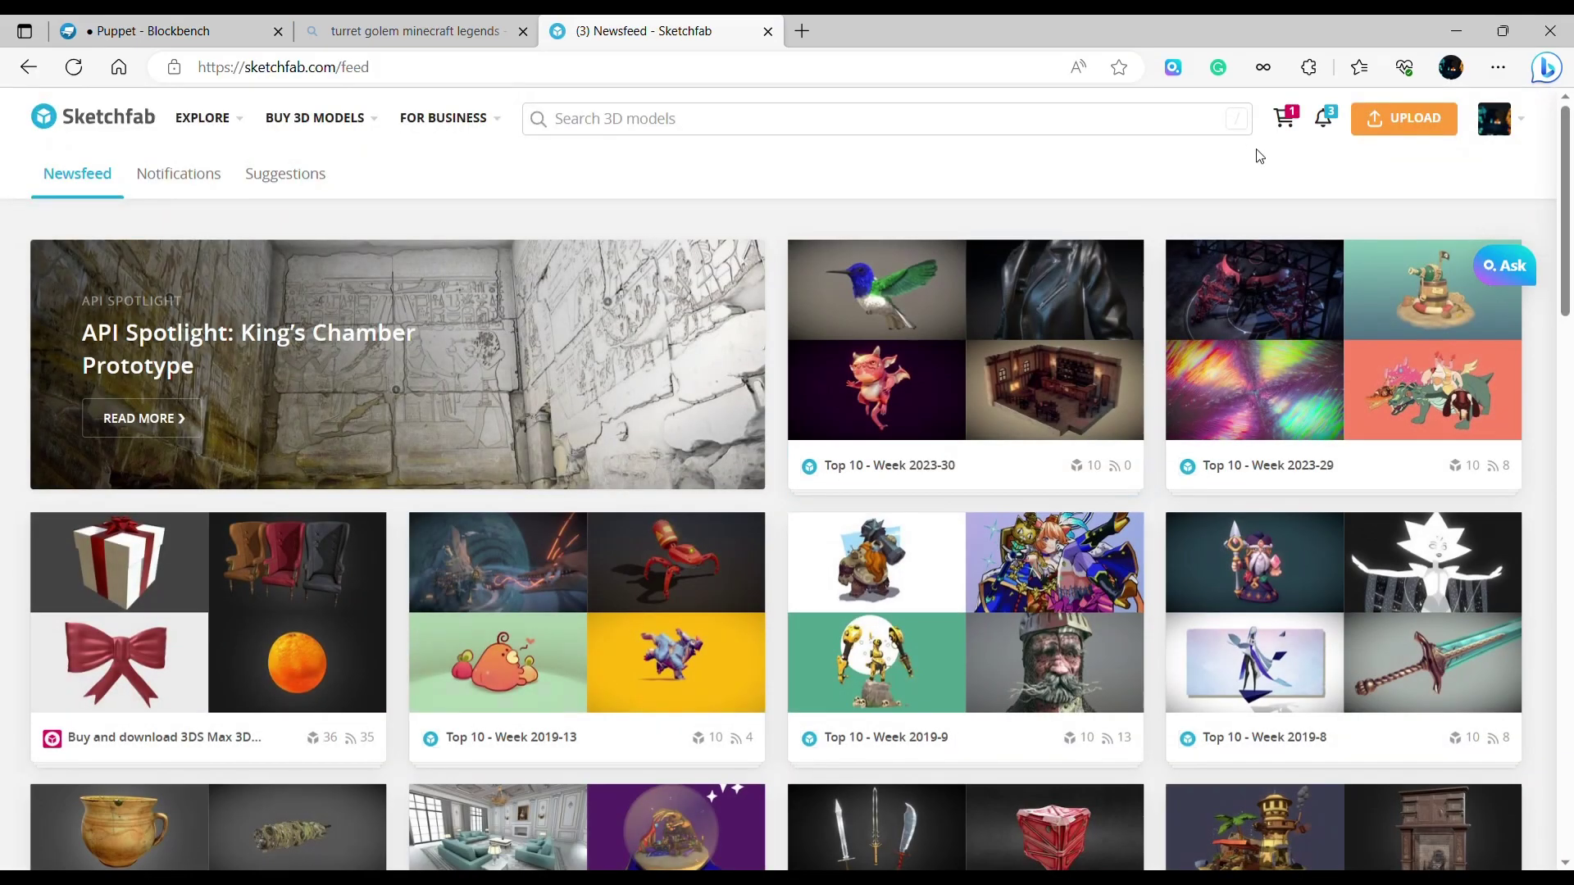
scroll(1267, 180, down, 3)
scroll(1271, 187, up, 3)
mouse_move(1503, 103)
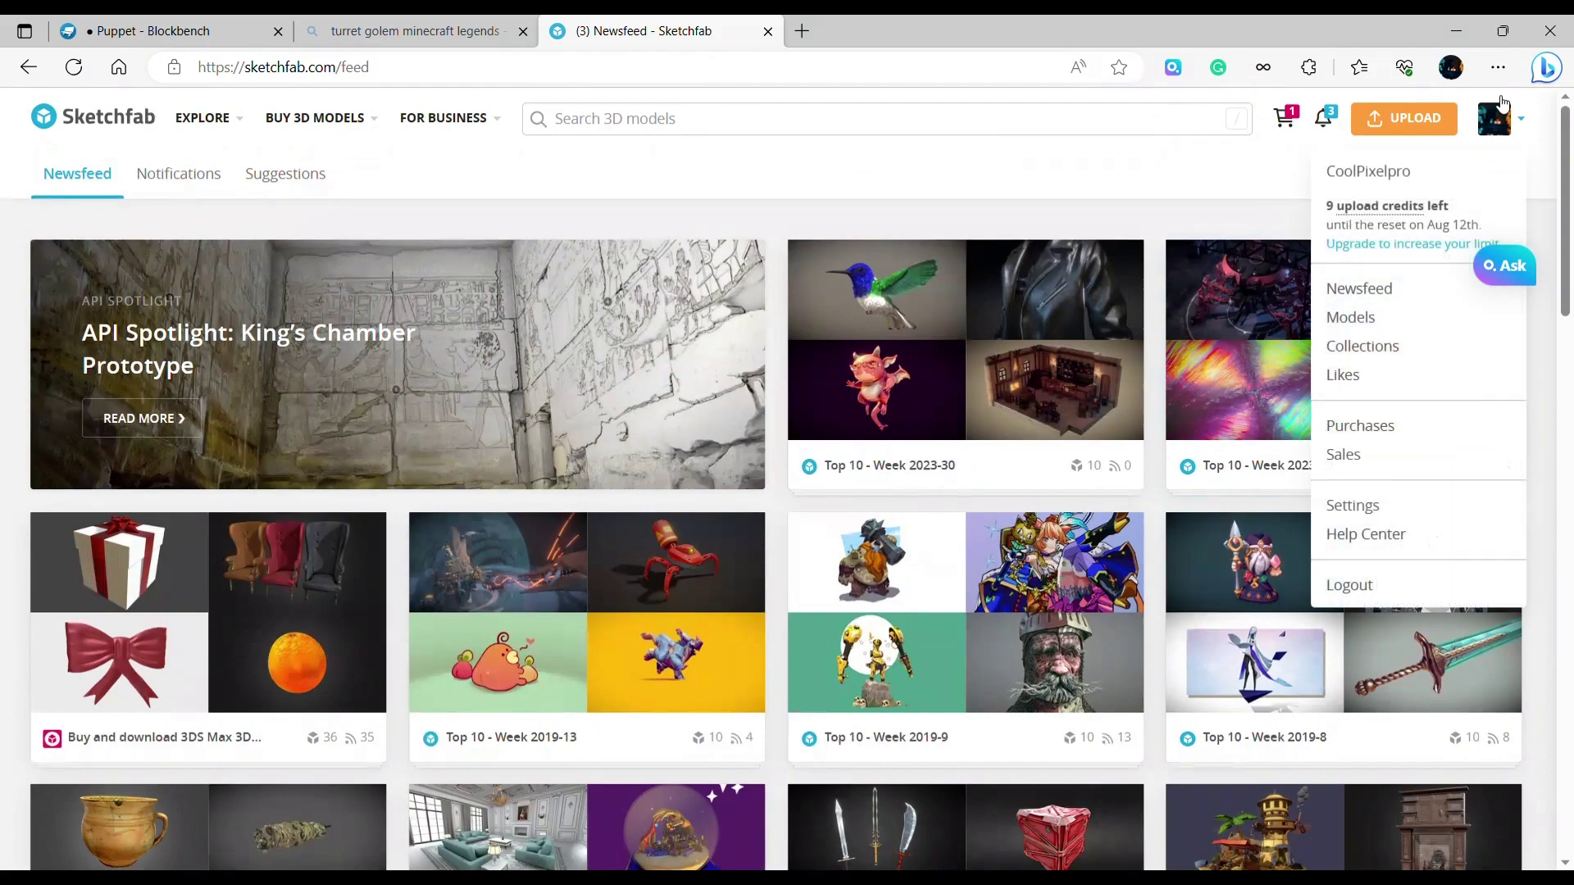
click(1368, 171)
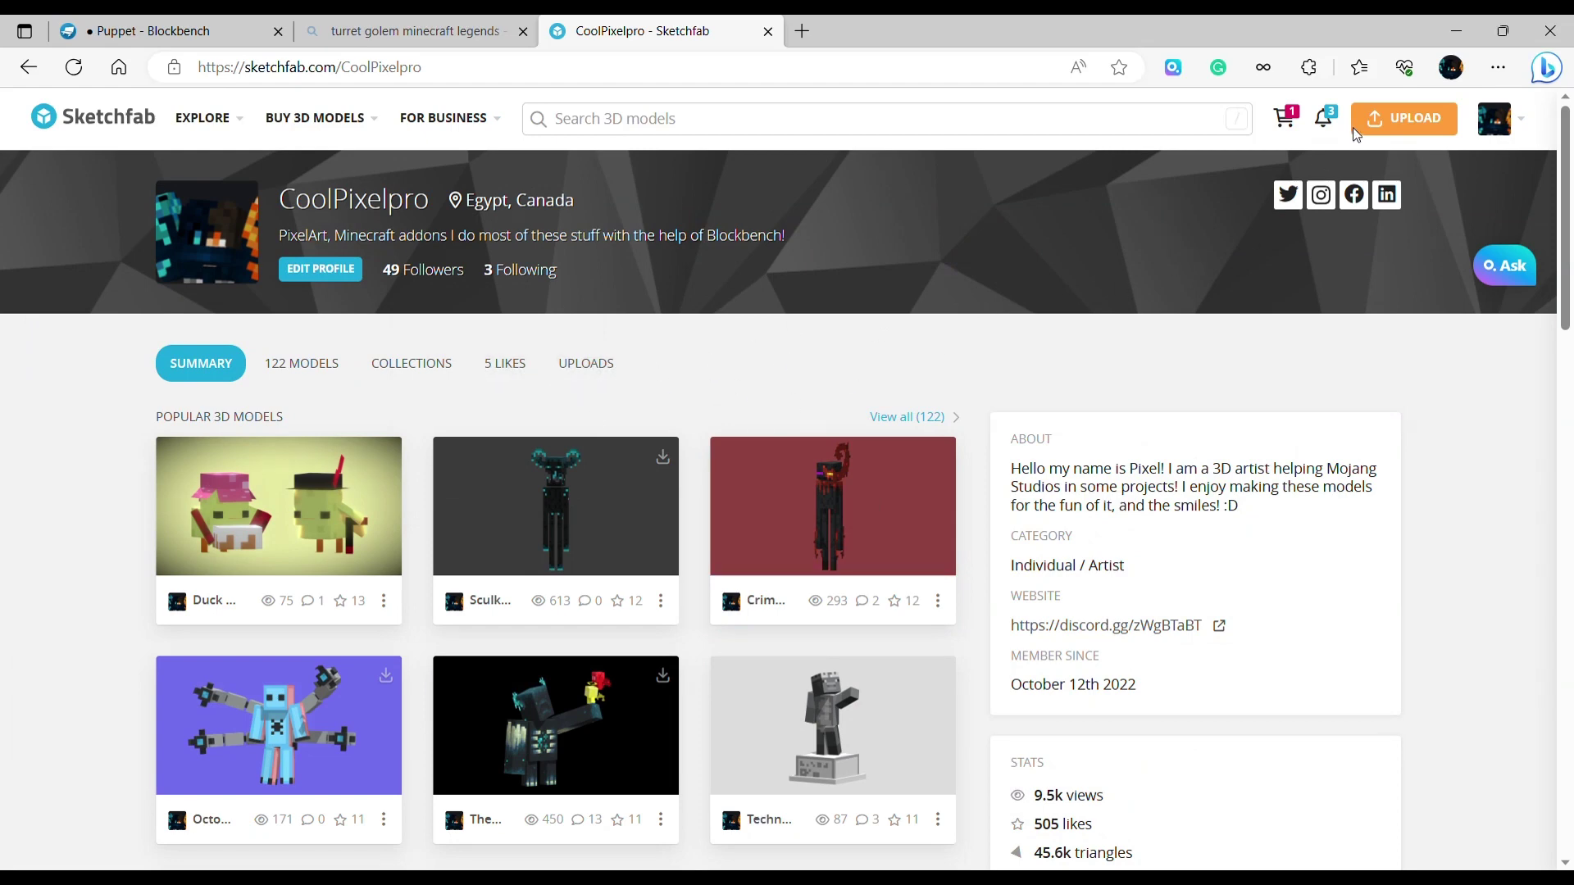
Upload the exported Puppet.gltf file to Sketchfab as a new model.
click(1391, 104)
click(719, 513)
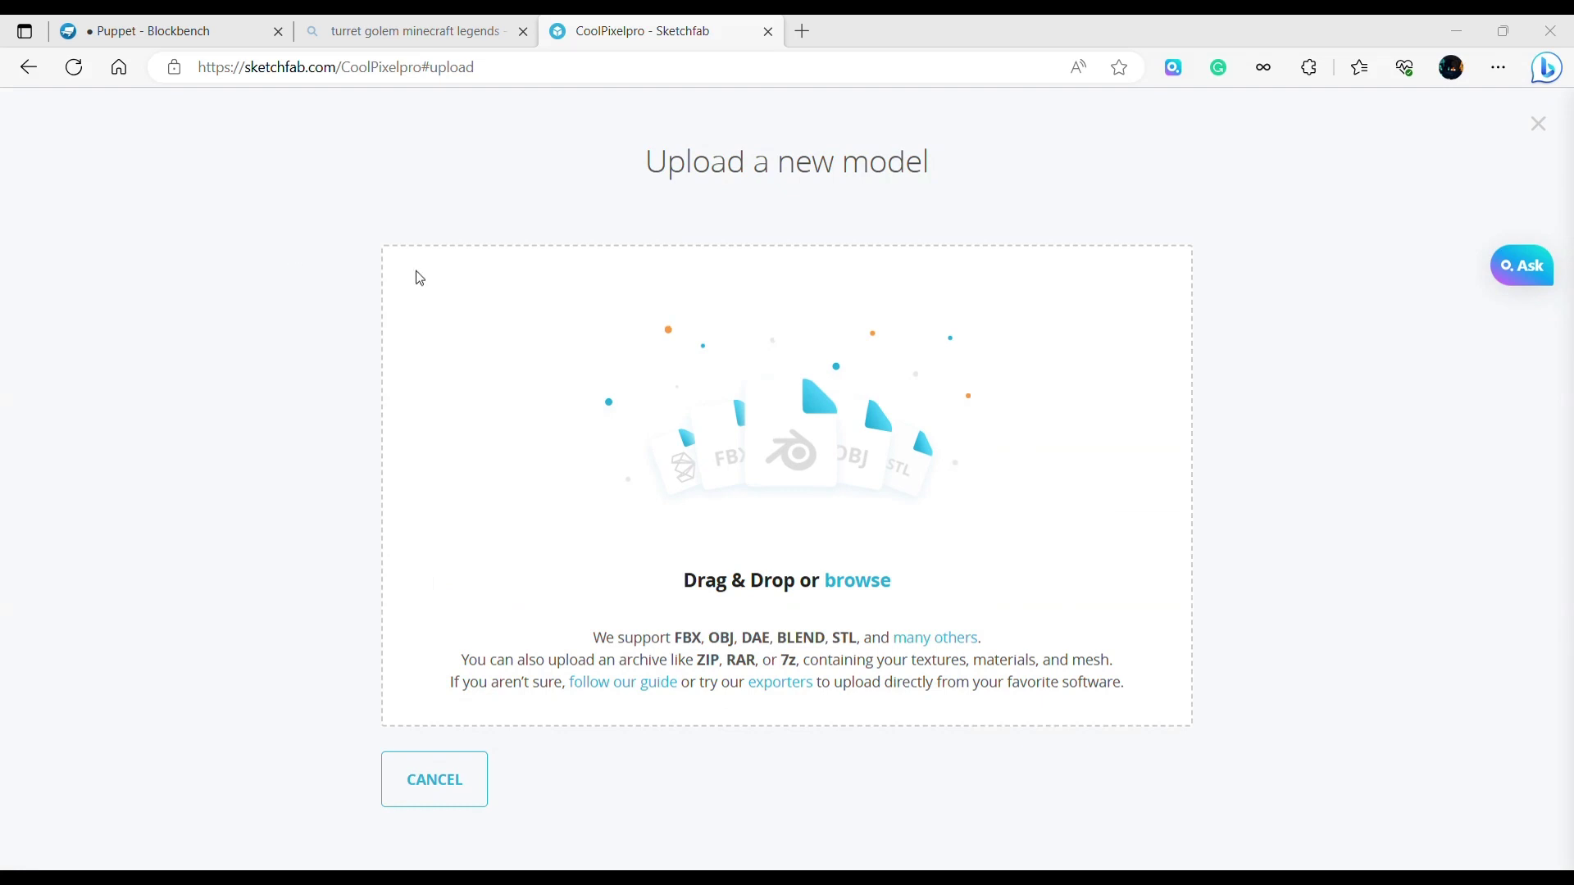
click(629, 399)
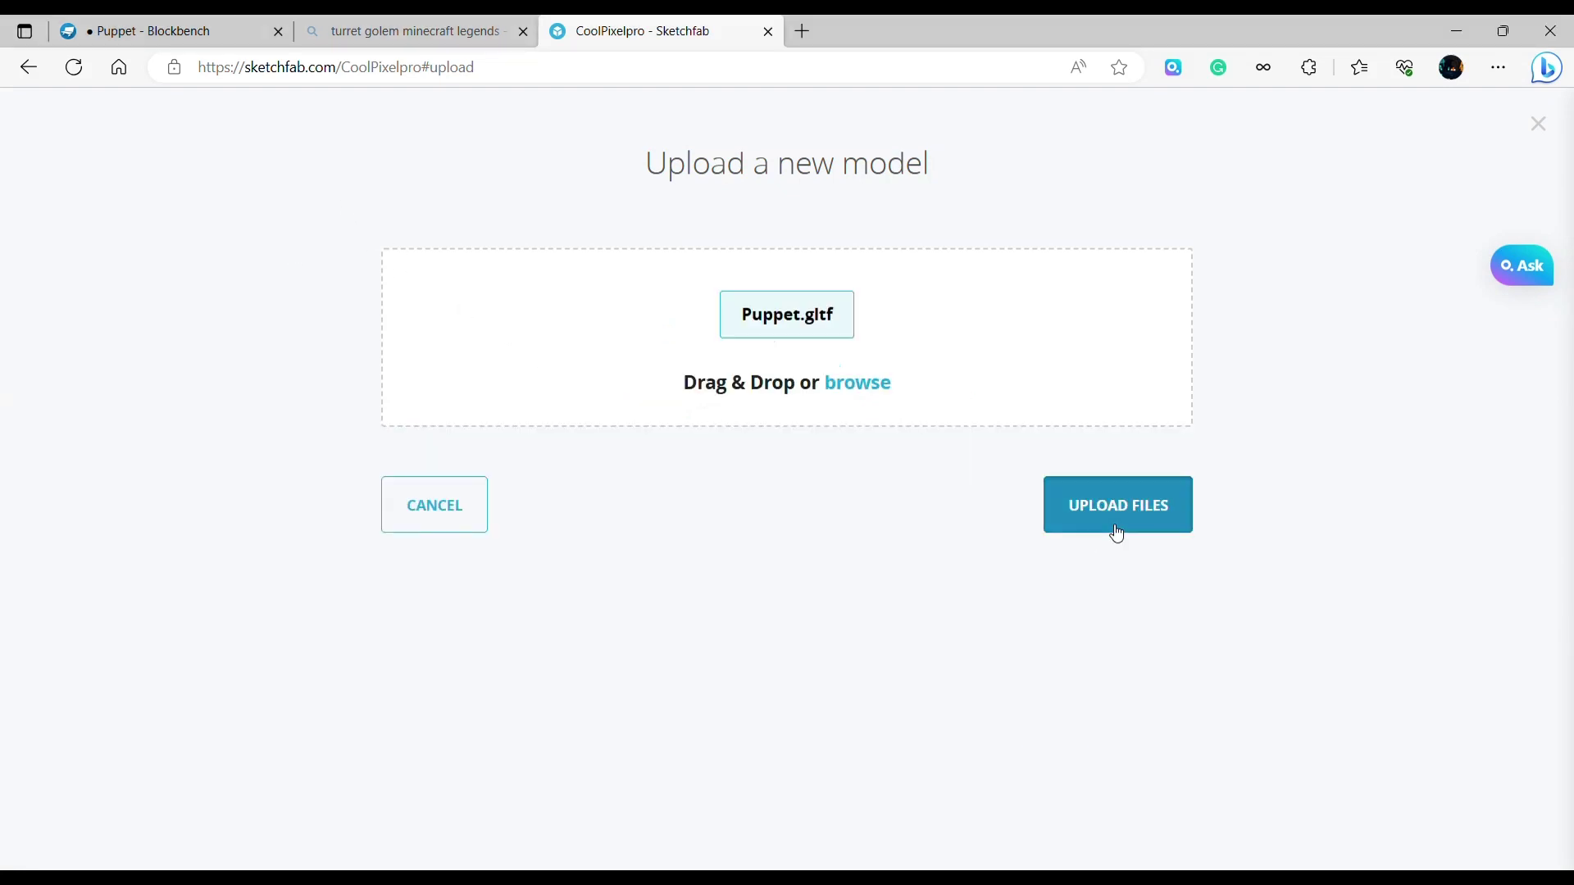
click(1114, 531)
Set the uploaded model's title to "Turret Golem".
double_click(527, 259)
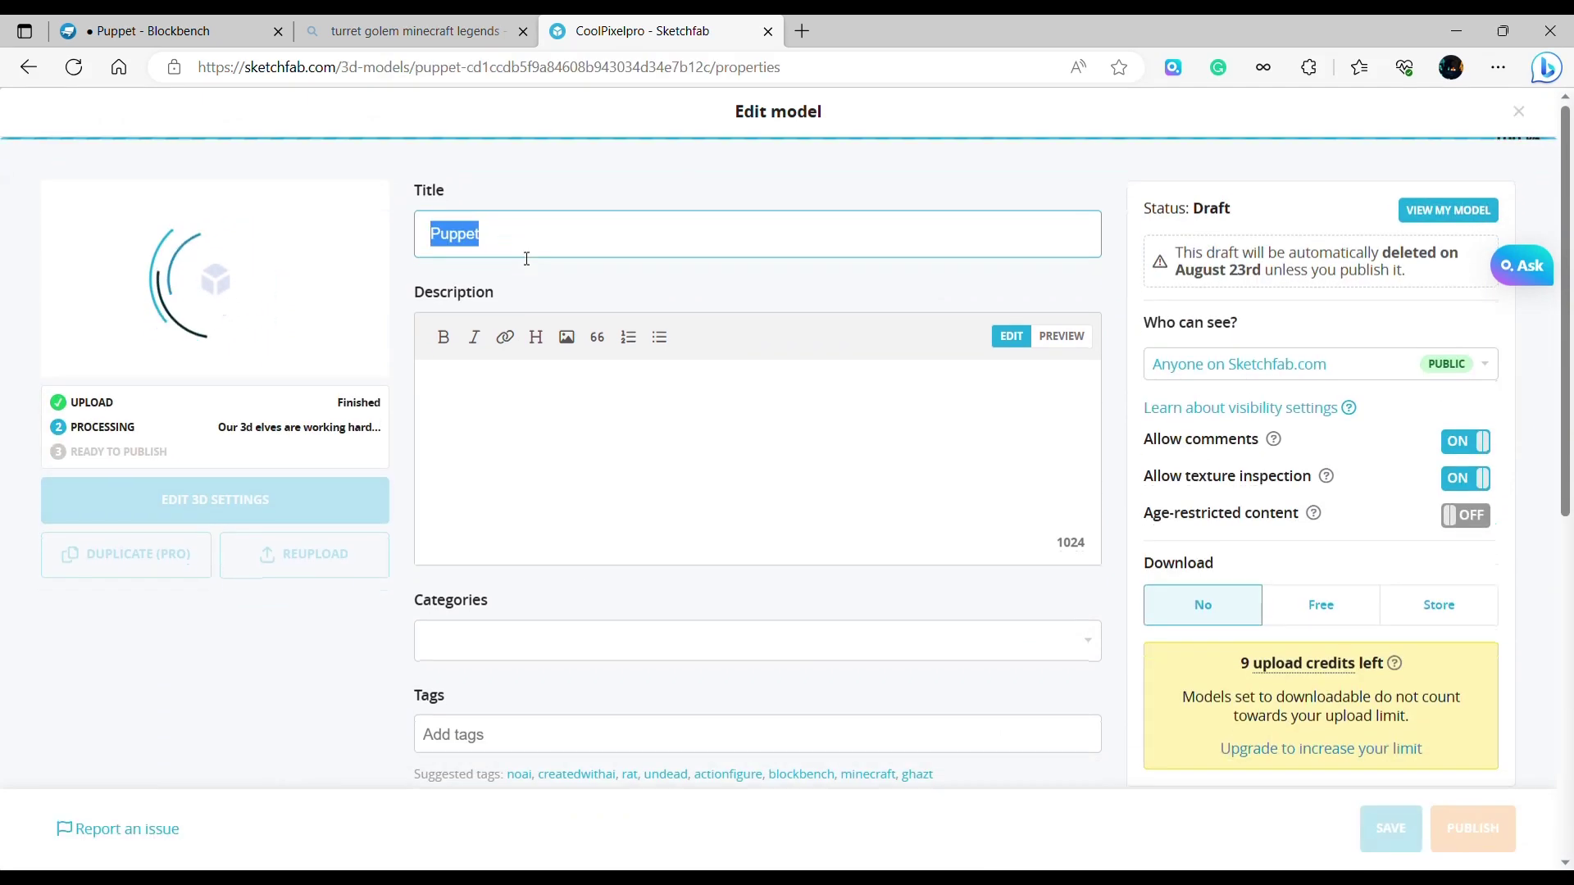
text(Turret )
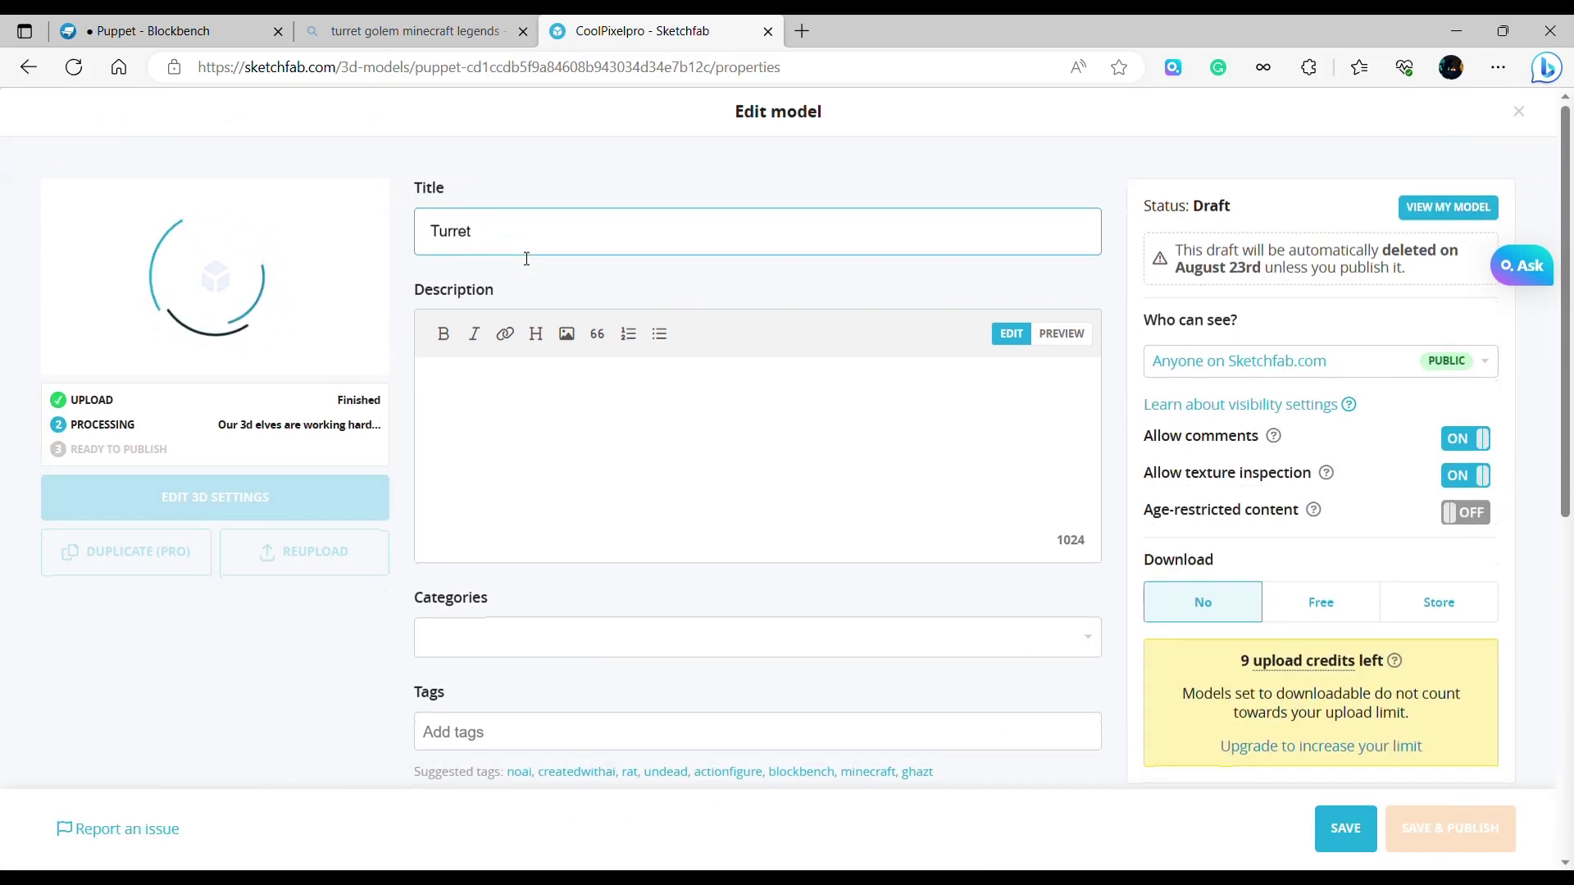
text(Golem)
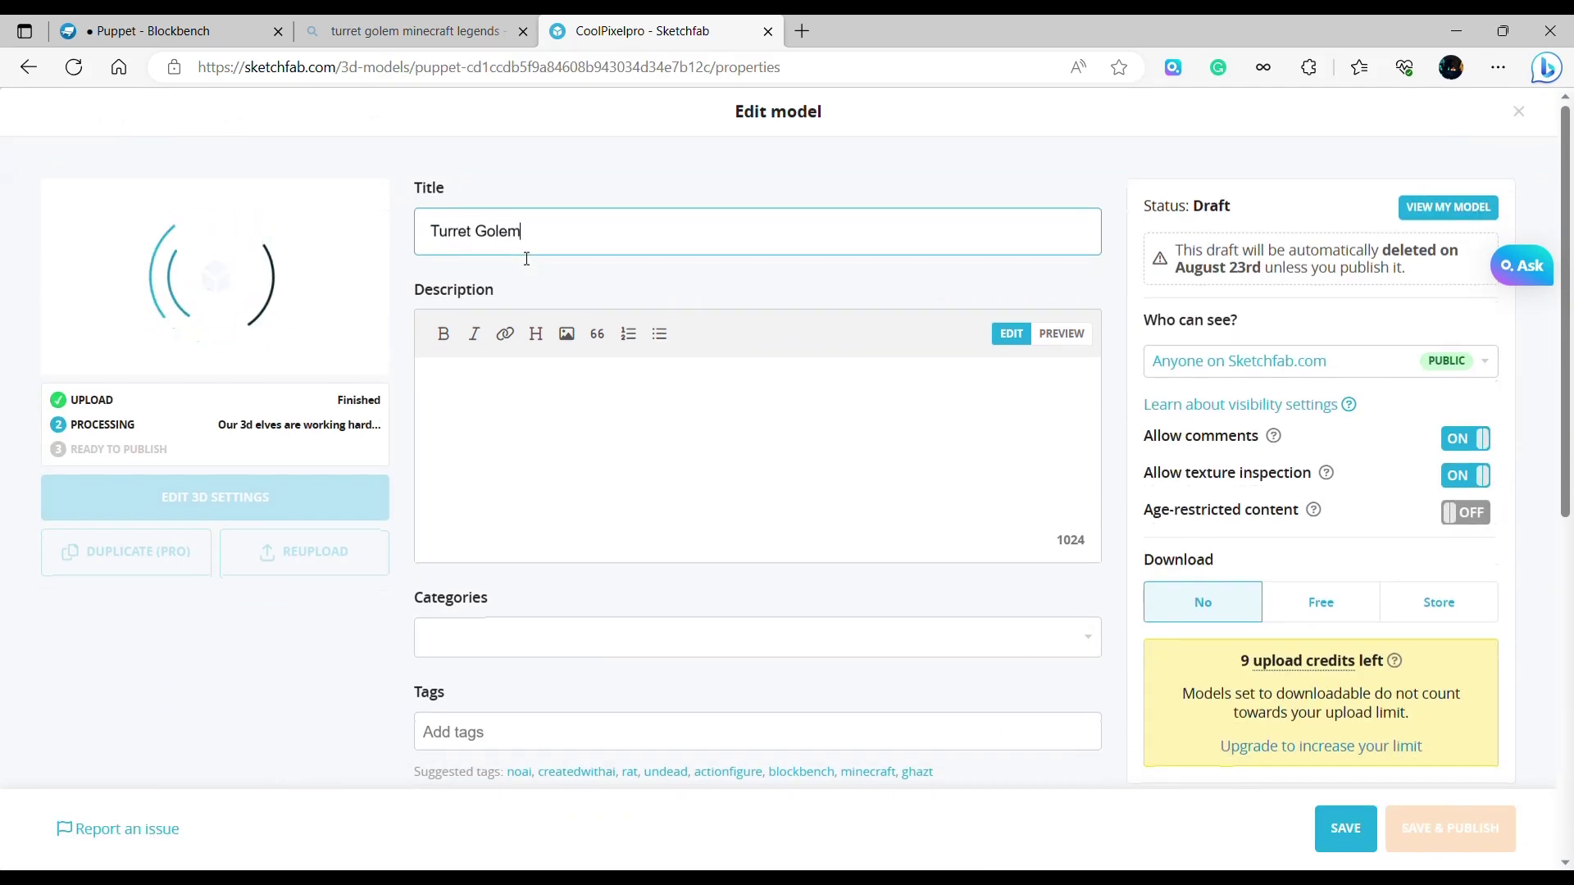
Write the description "The Turret Golem from Minecraft Legends! Made this for a Youtube!".
click(534, 407)
text(T)
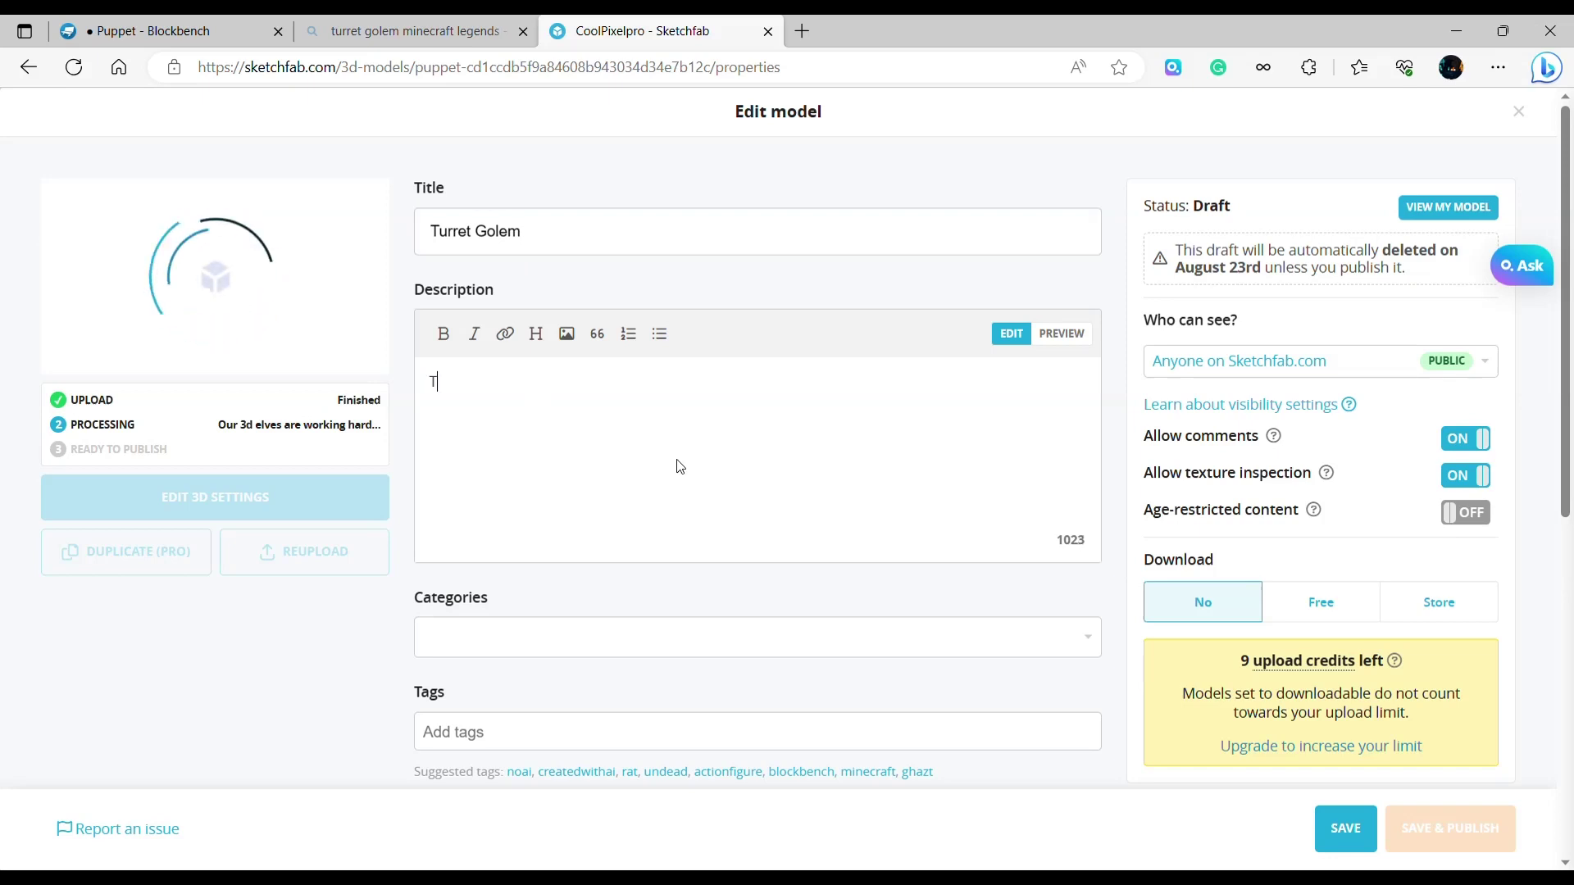
text(he Turret G)
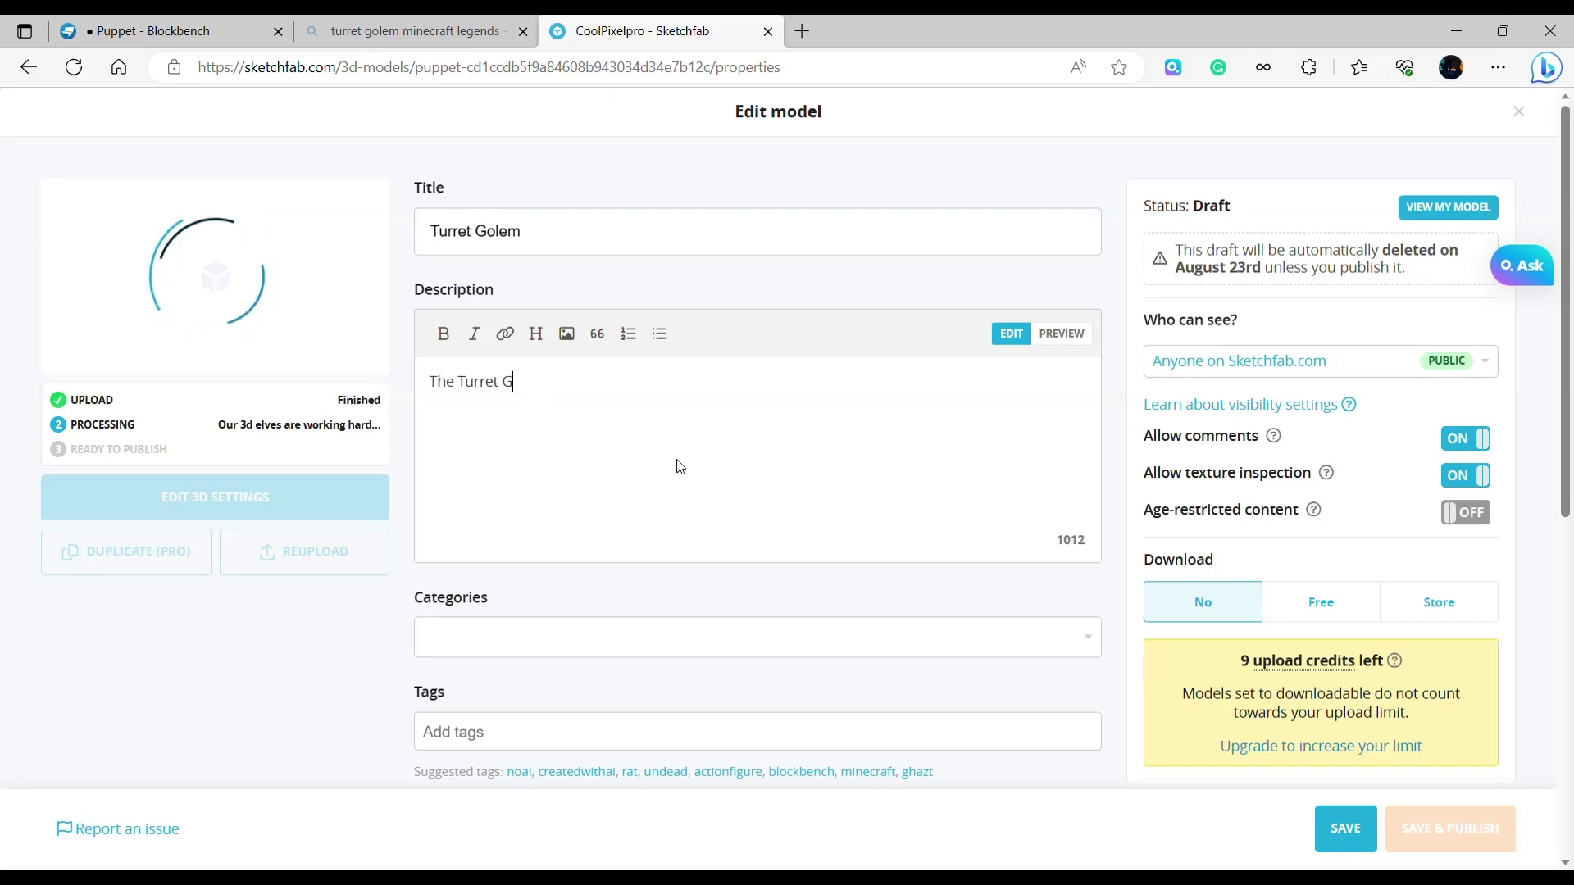
text(olem from M)
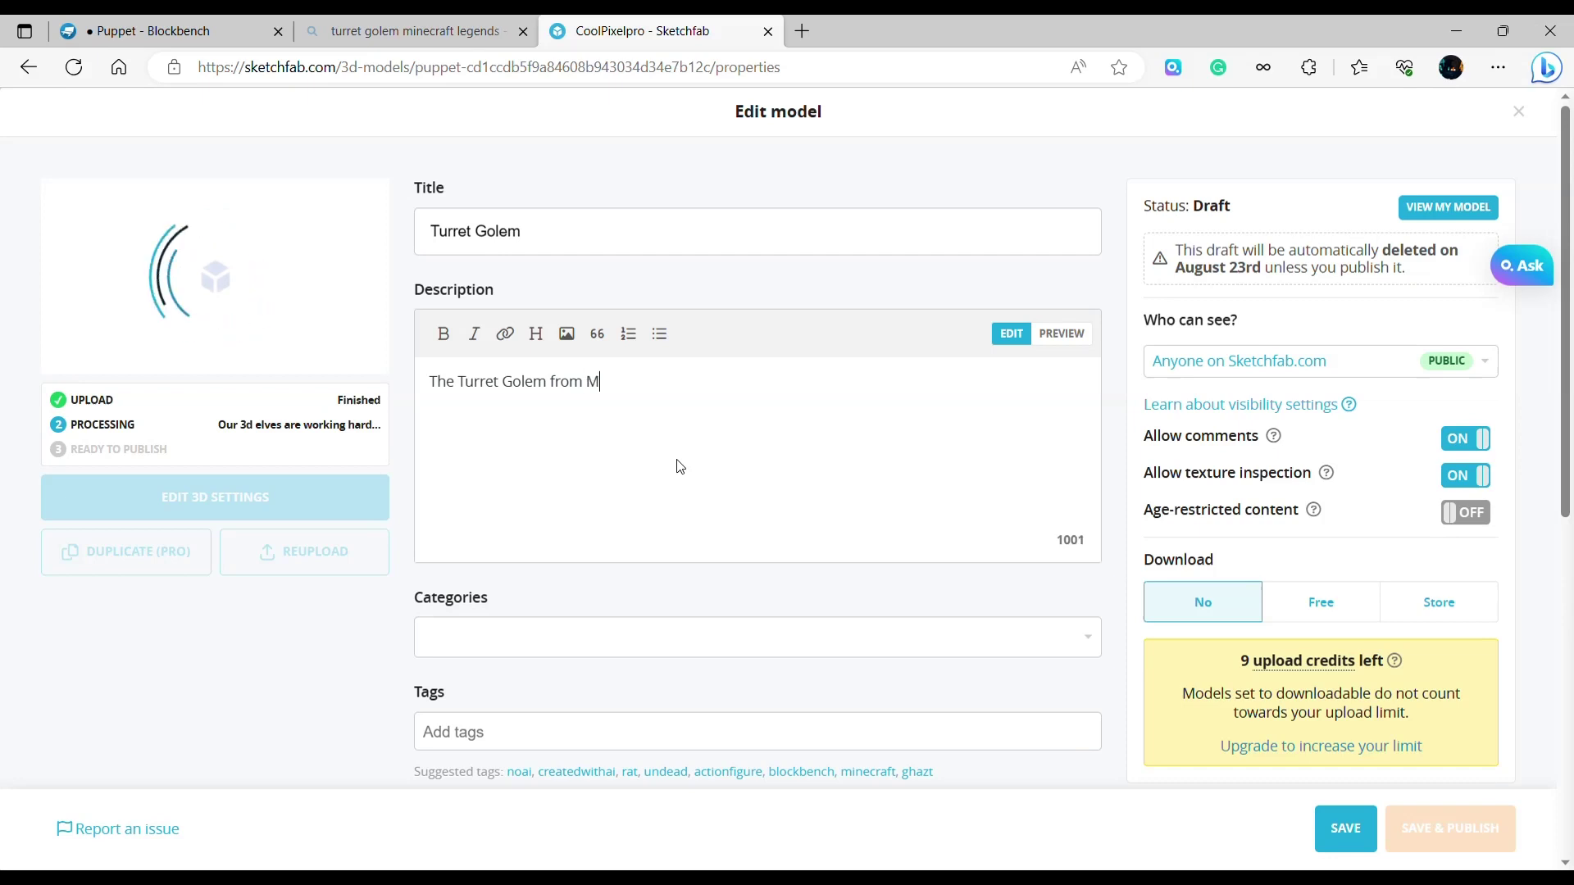
text(inecraft)
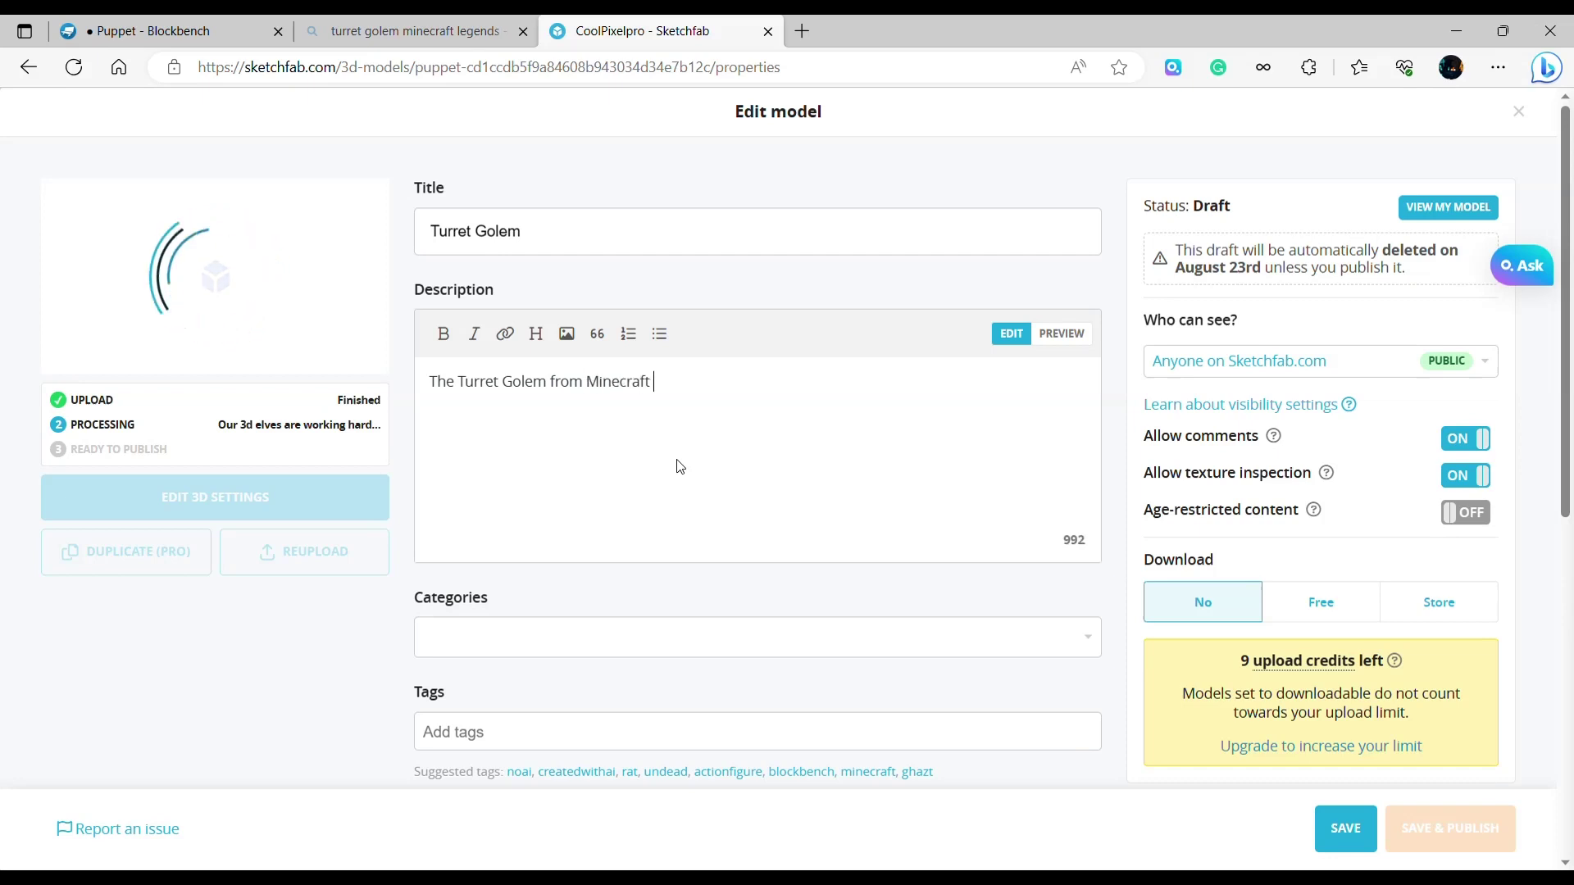
text( Legdn)
key(BackSpace)
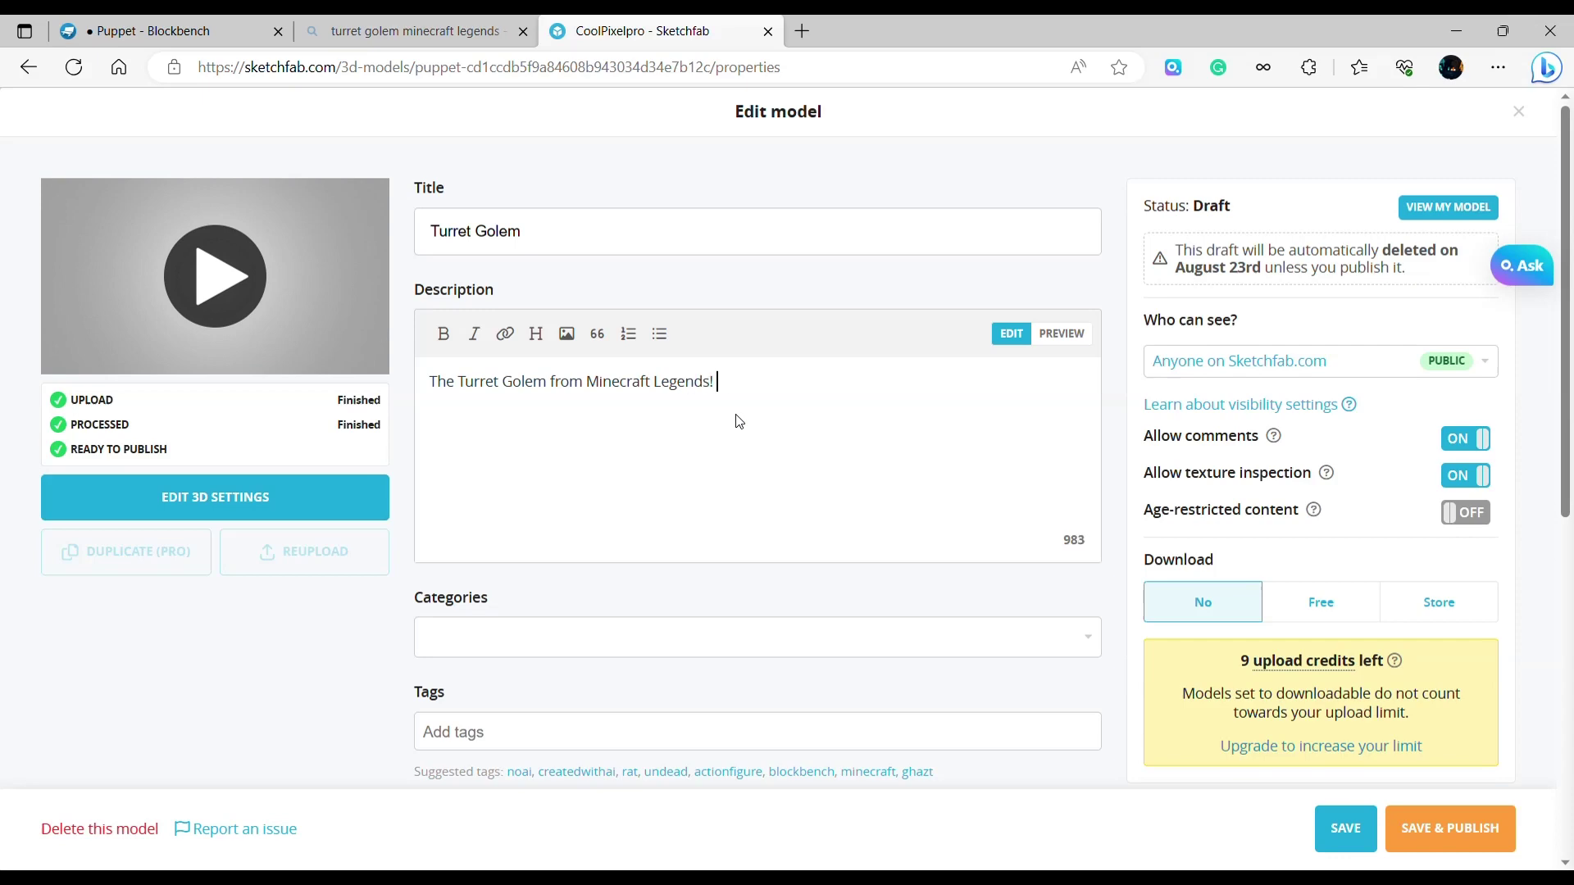
text(Made this for a Youtube!)
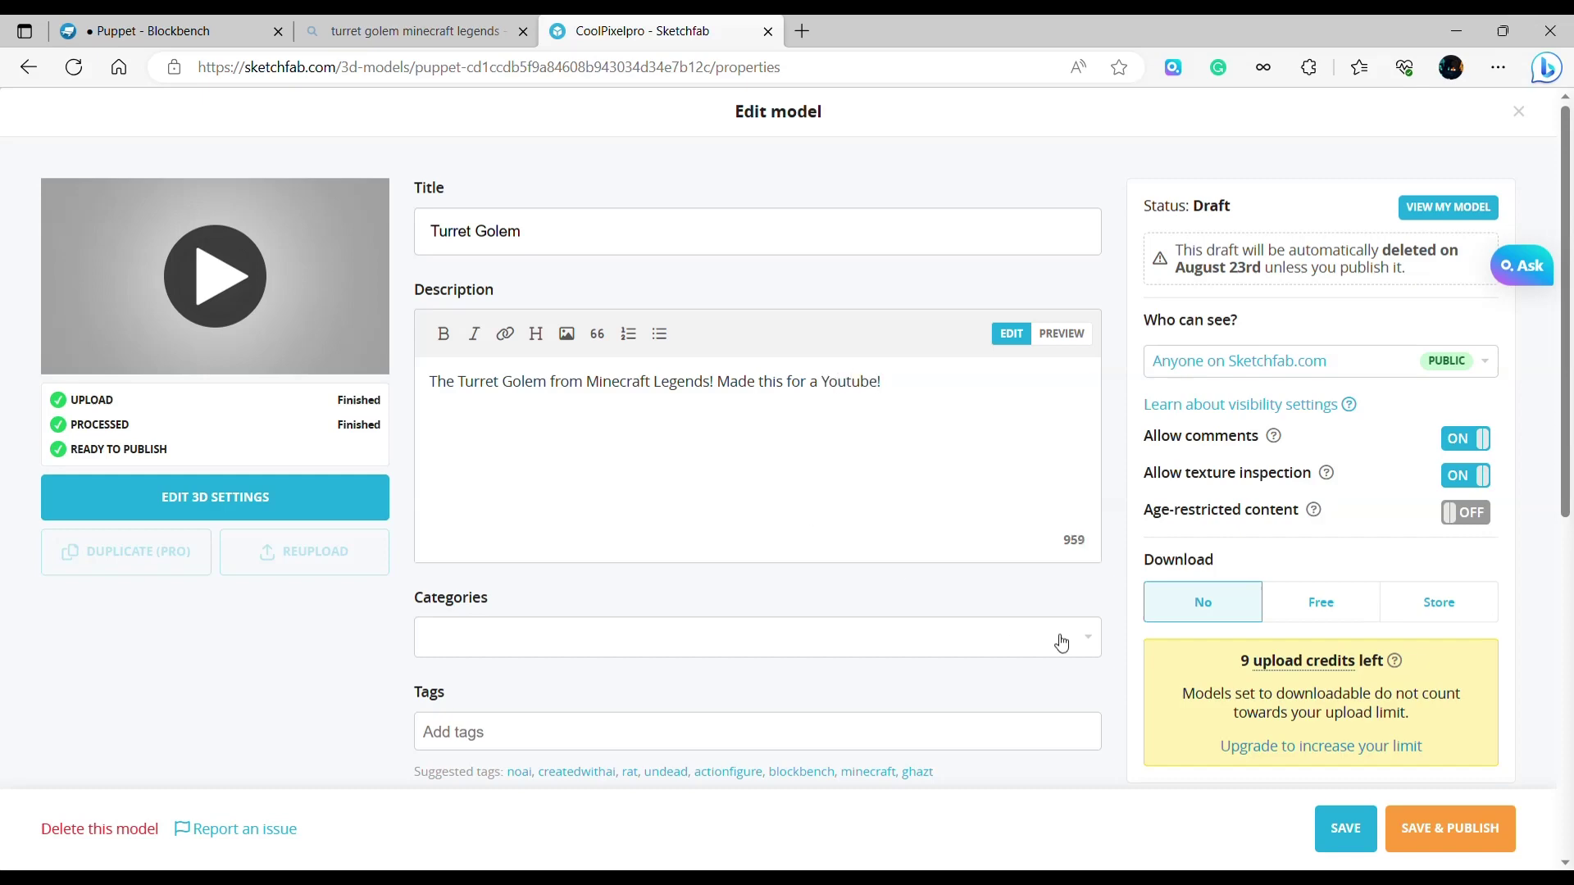
Make the model a free download and assign it to the Characters & Creatures category.
click(1321, 602)
scroll(835, 538, down, 3)
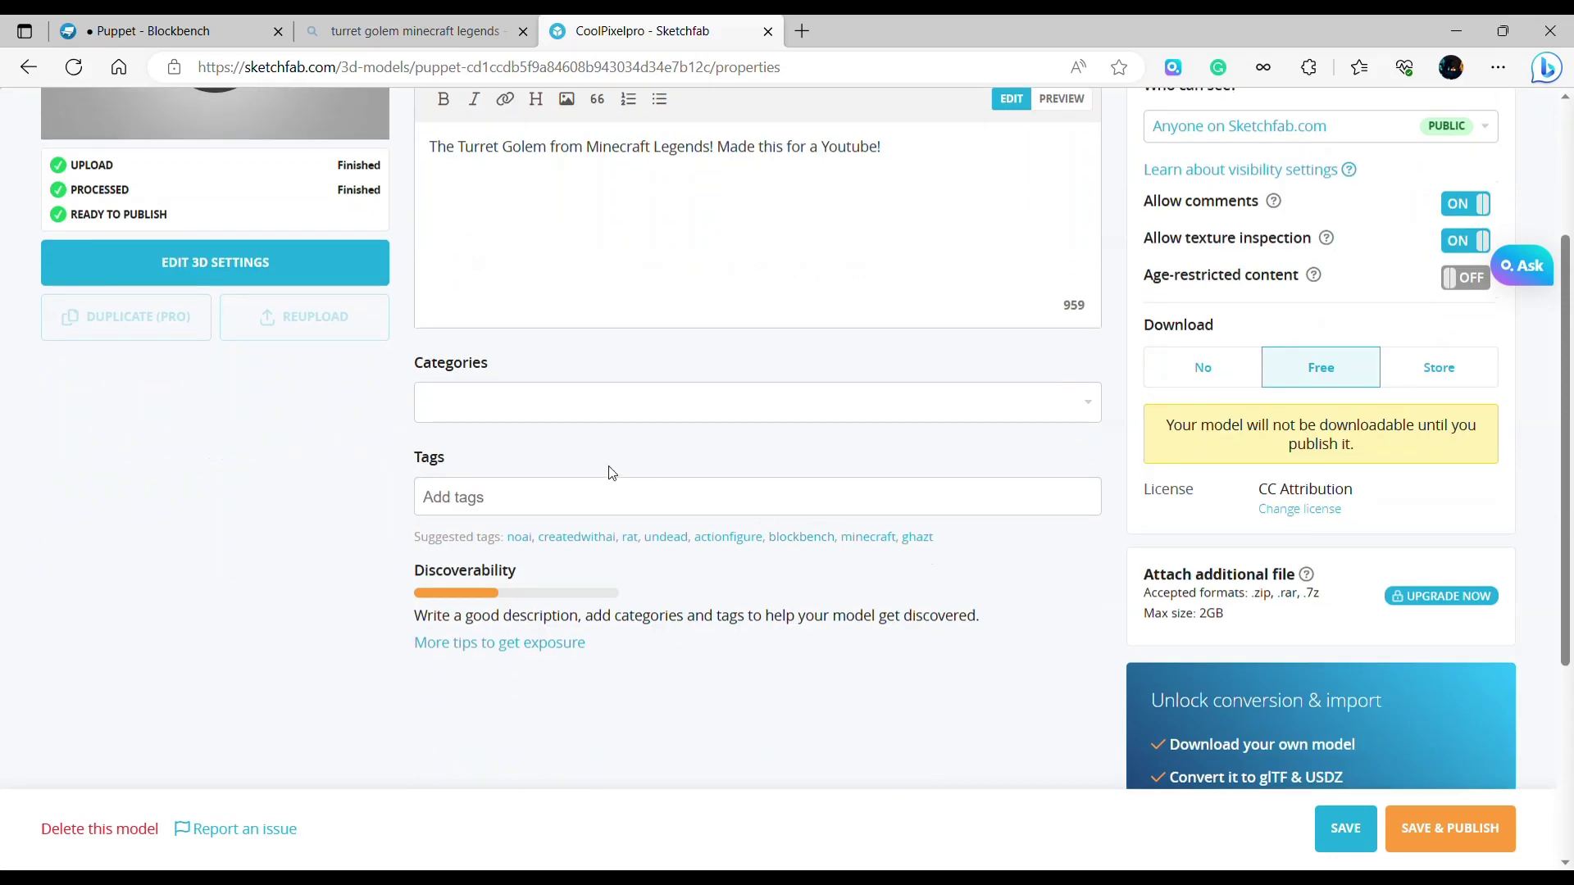
click(525, 408)
click(555, 601)
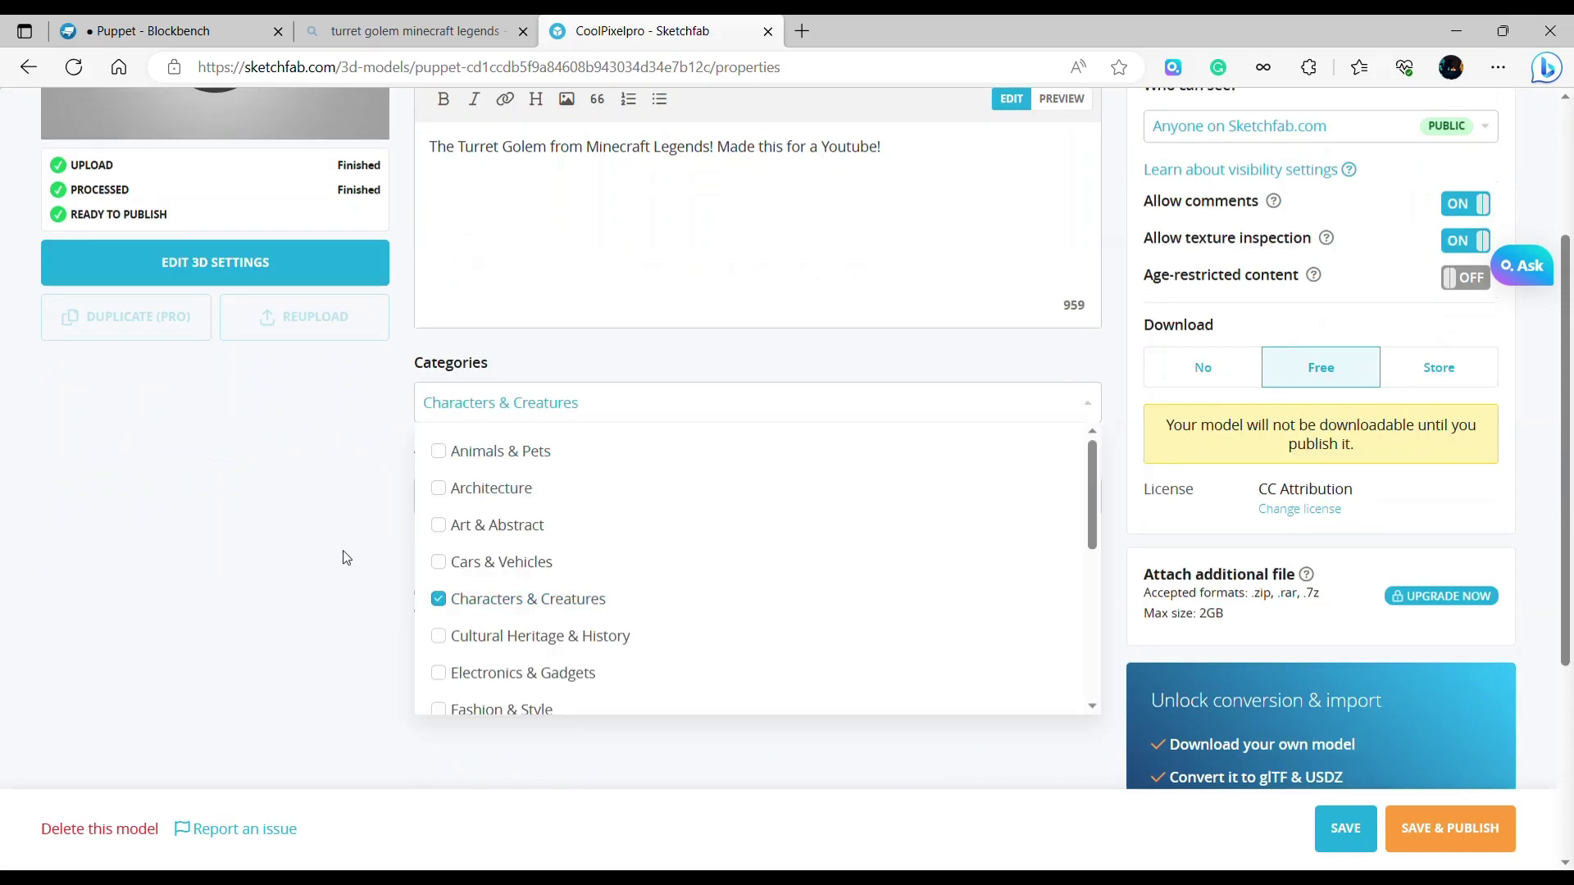
click(344, 555)
click(518, 510)
text(#min)
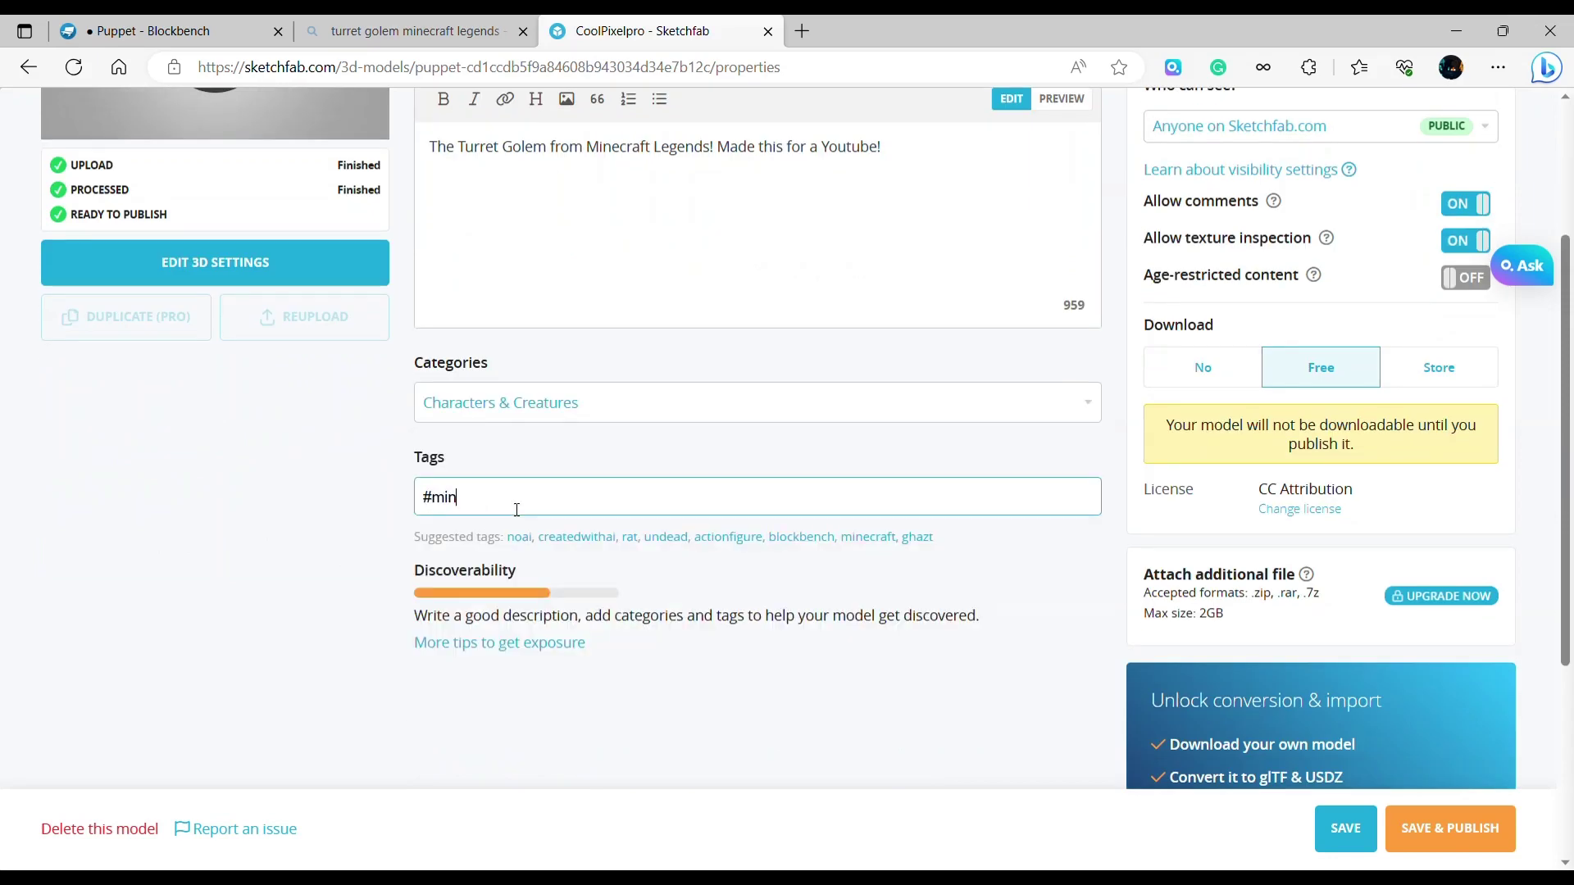
text(ecraftle)
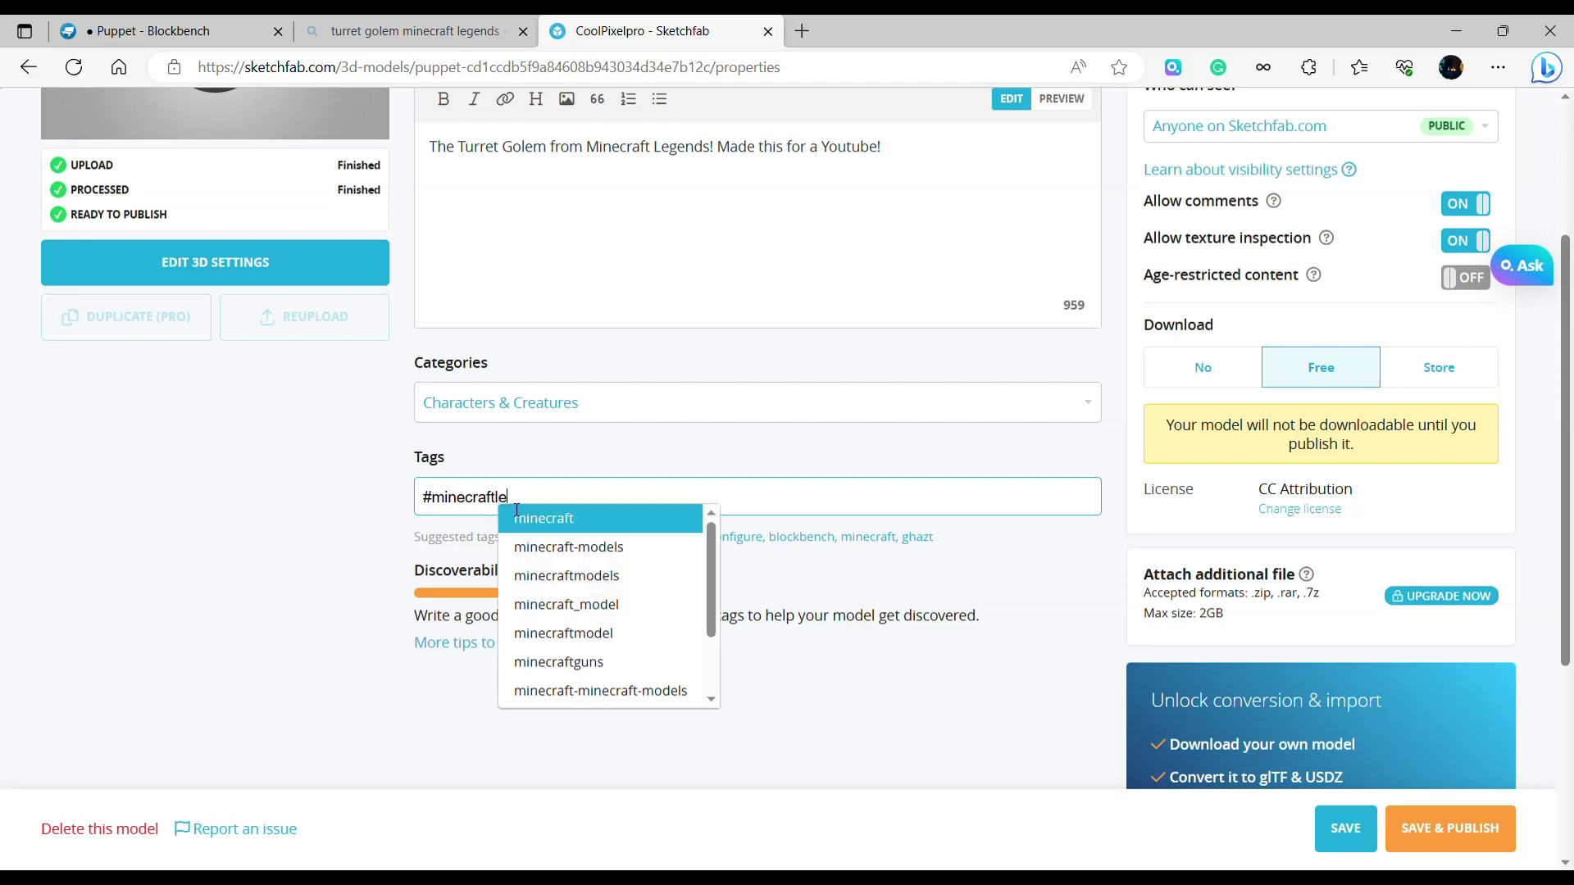
text(gends)
key(Return)
text(#)
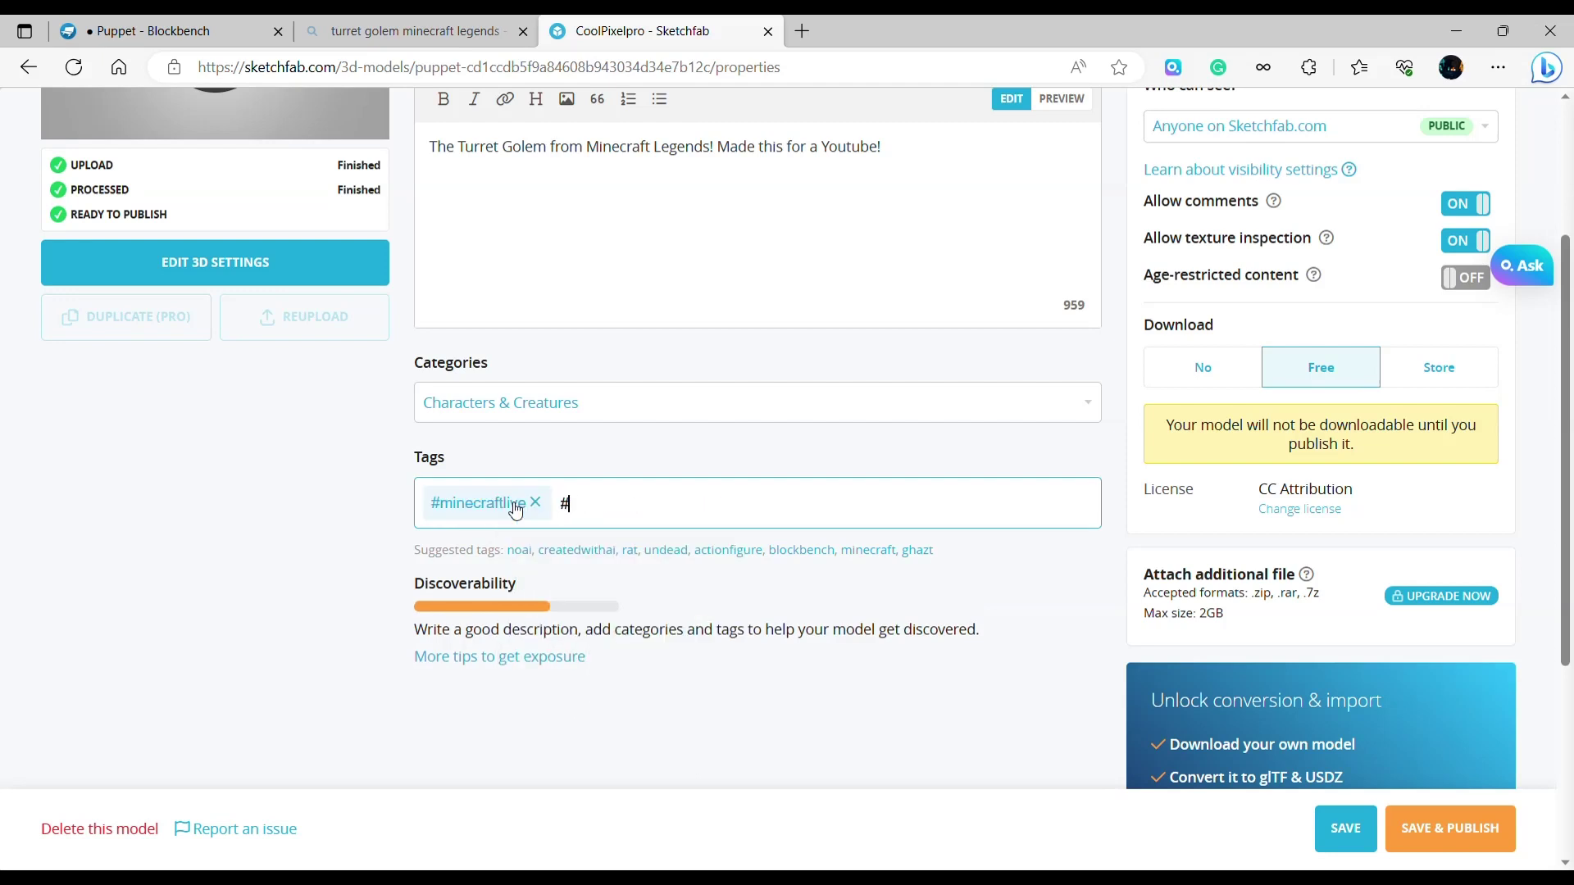
click(538, 515)
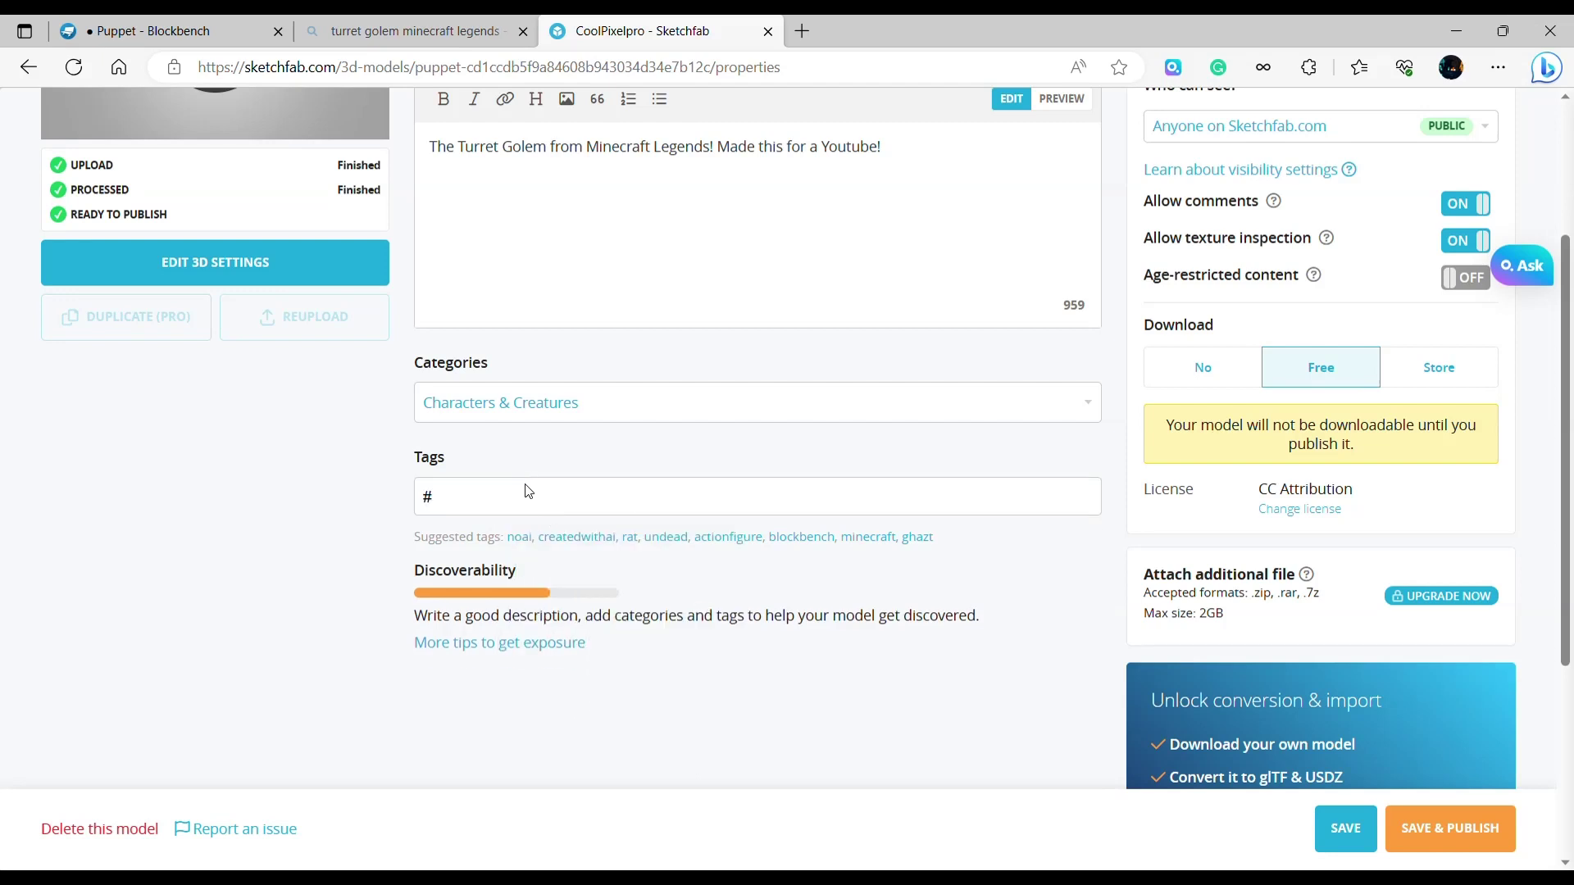
Add the tags #minecraftlegends and #minecraftgolem to the model.
click(532, 494)
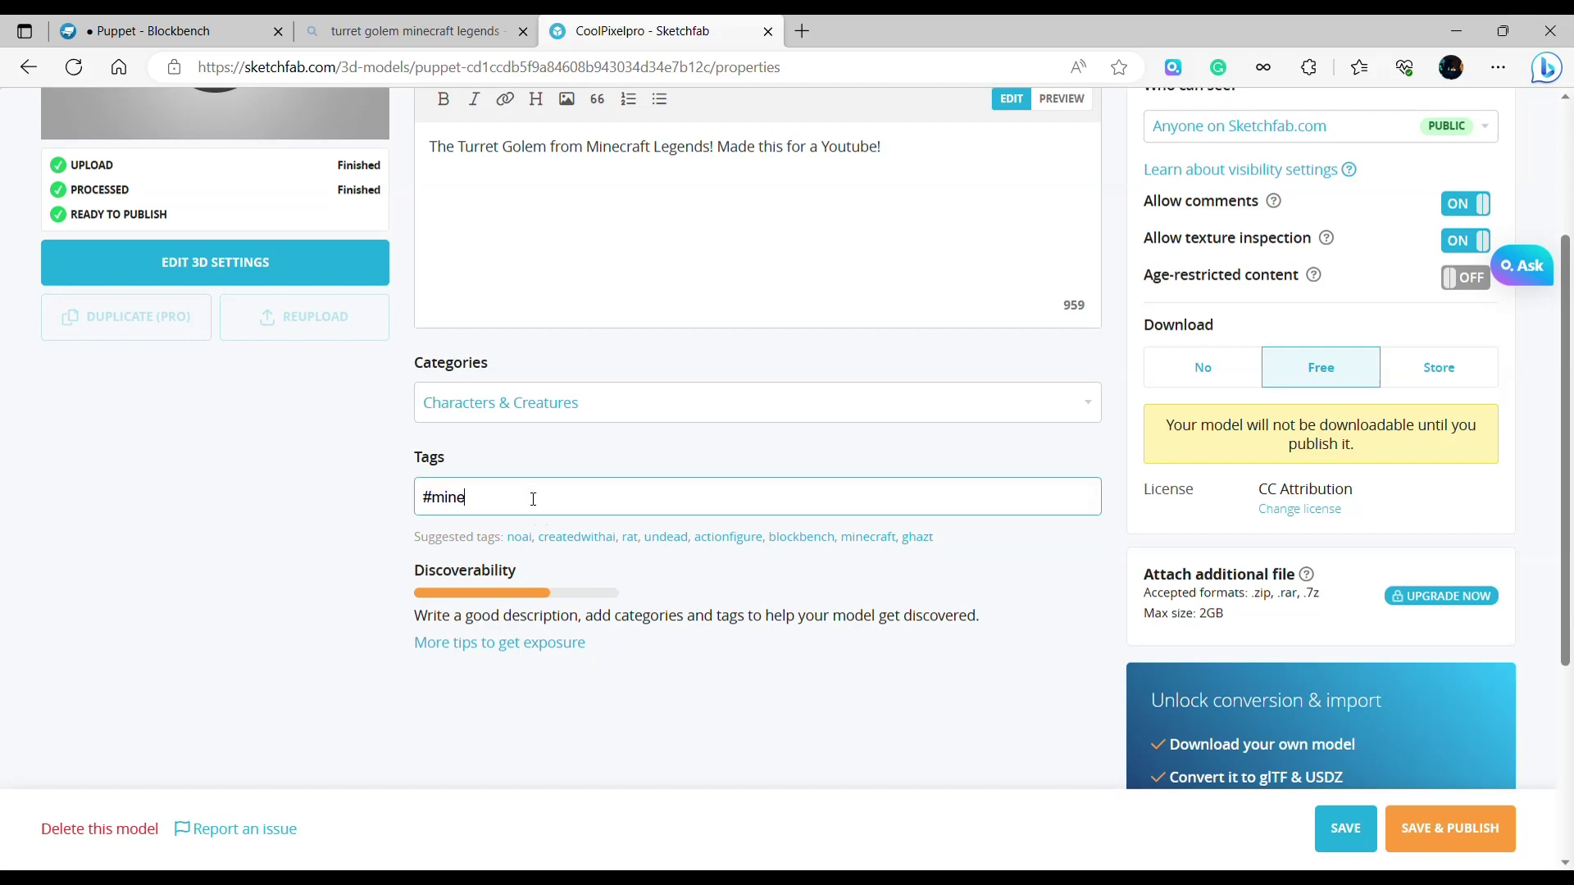
text(minecraftlegends)
key(Return)
text(#mi)
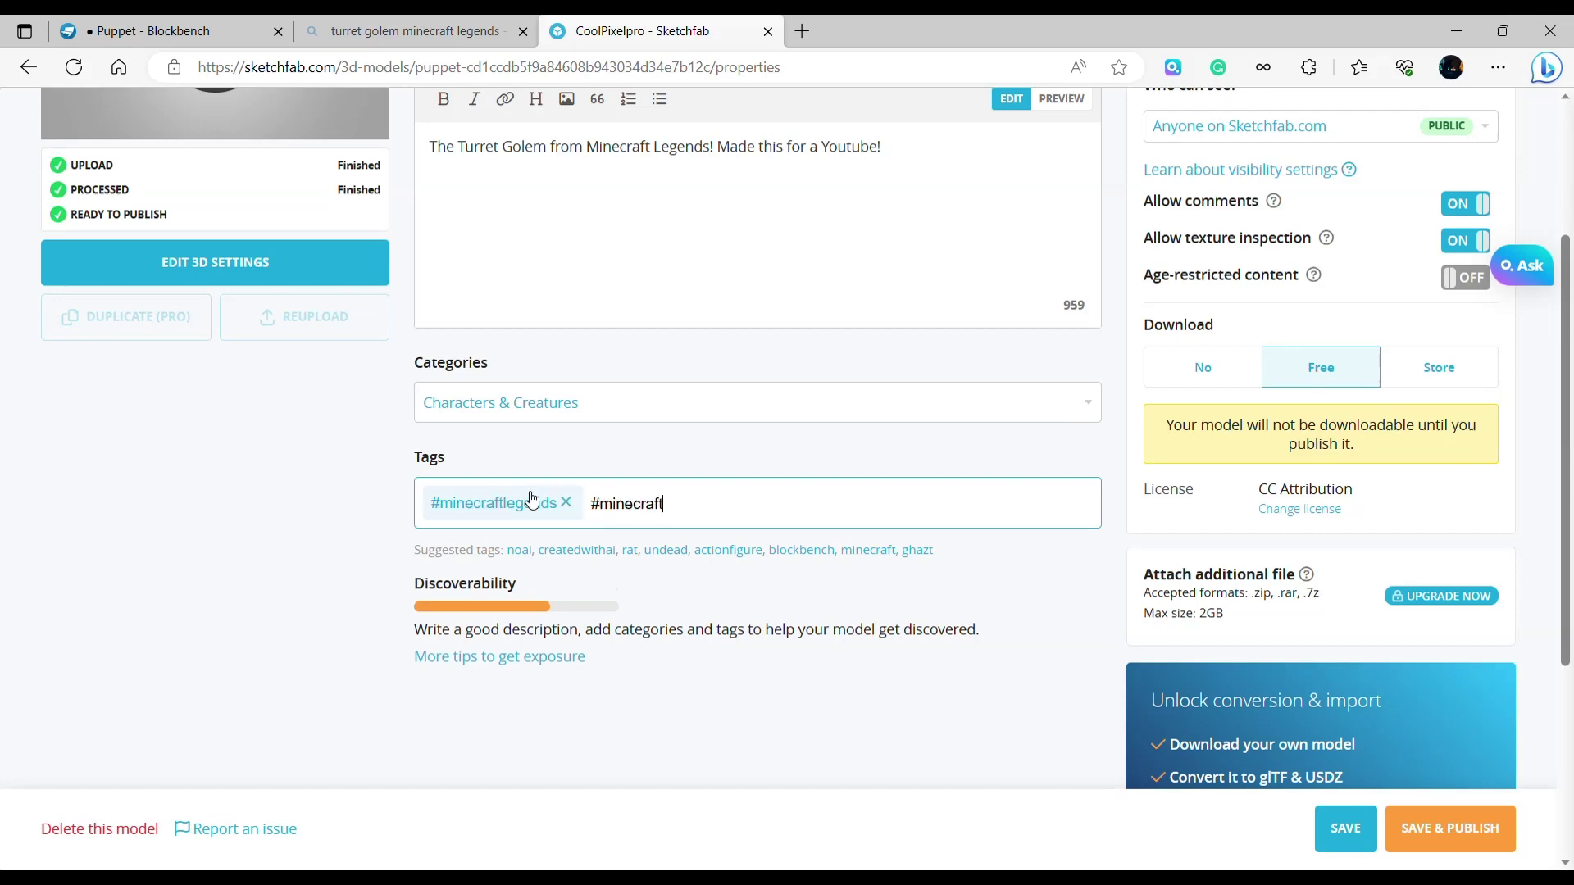
text(necraftgolem)
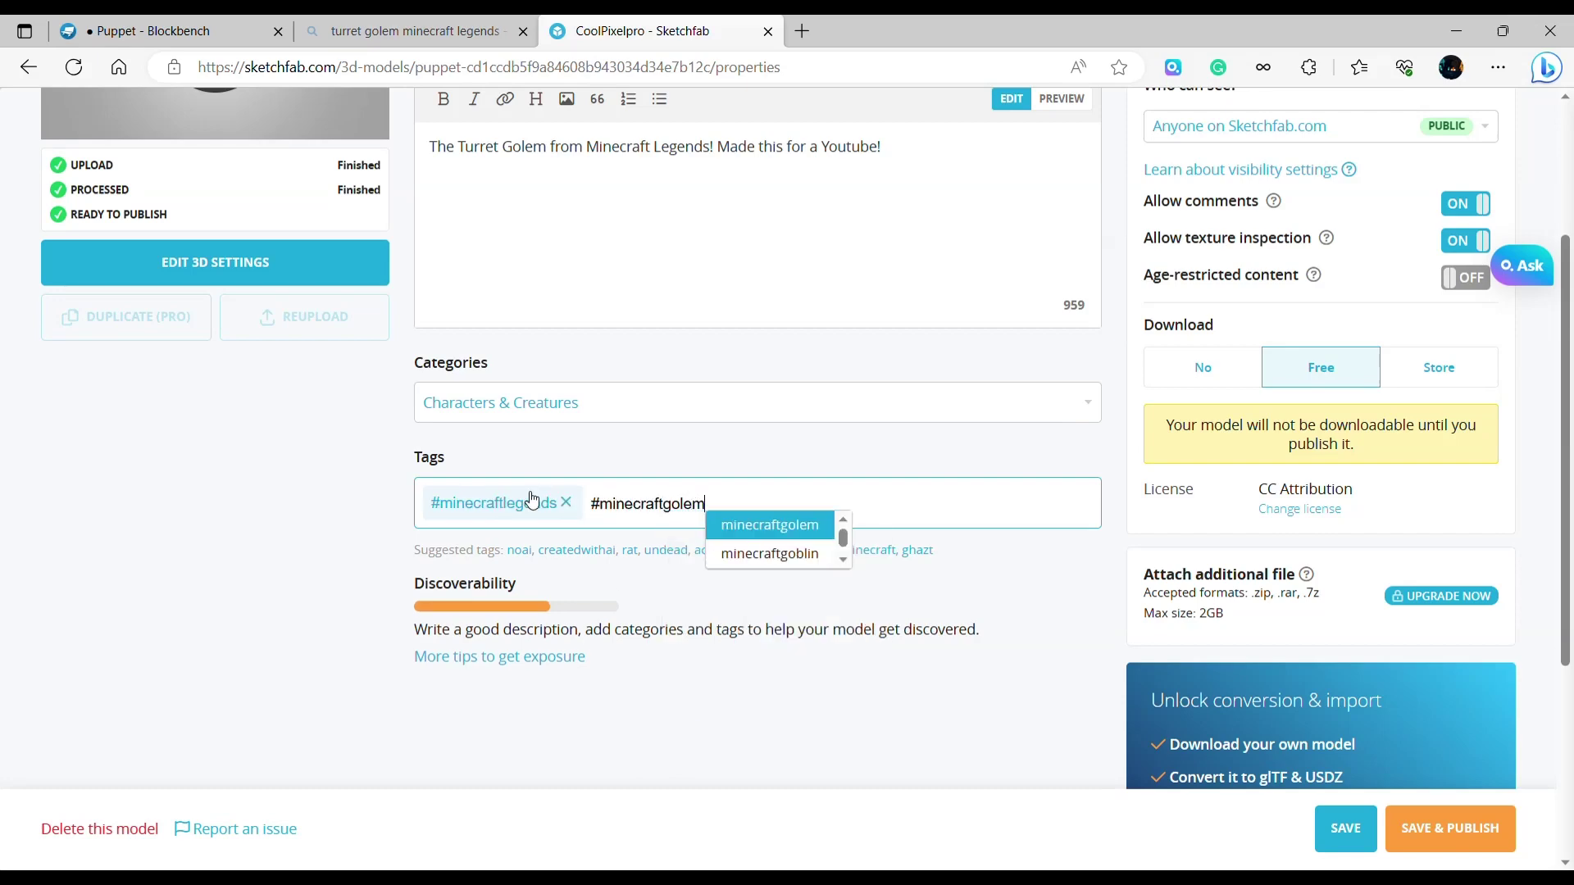
key(Return)
text(#gol)
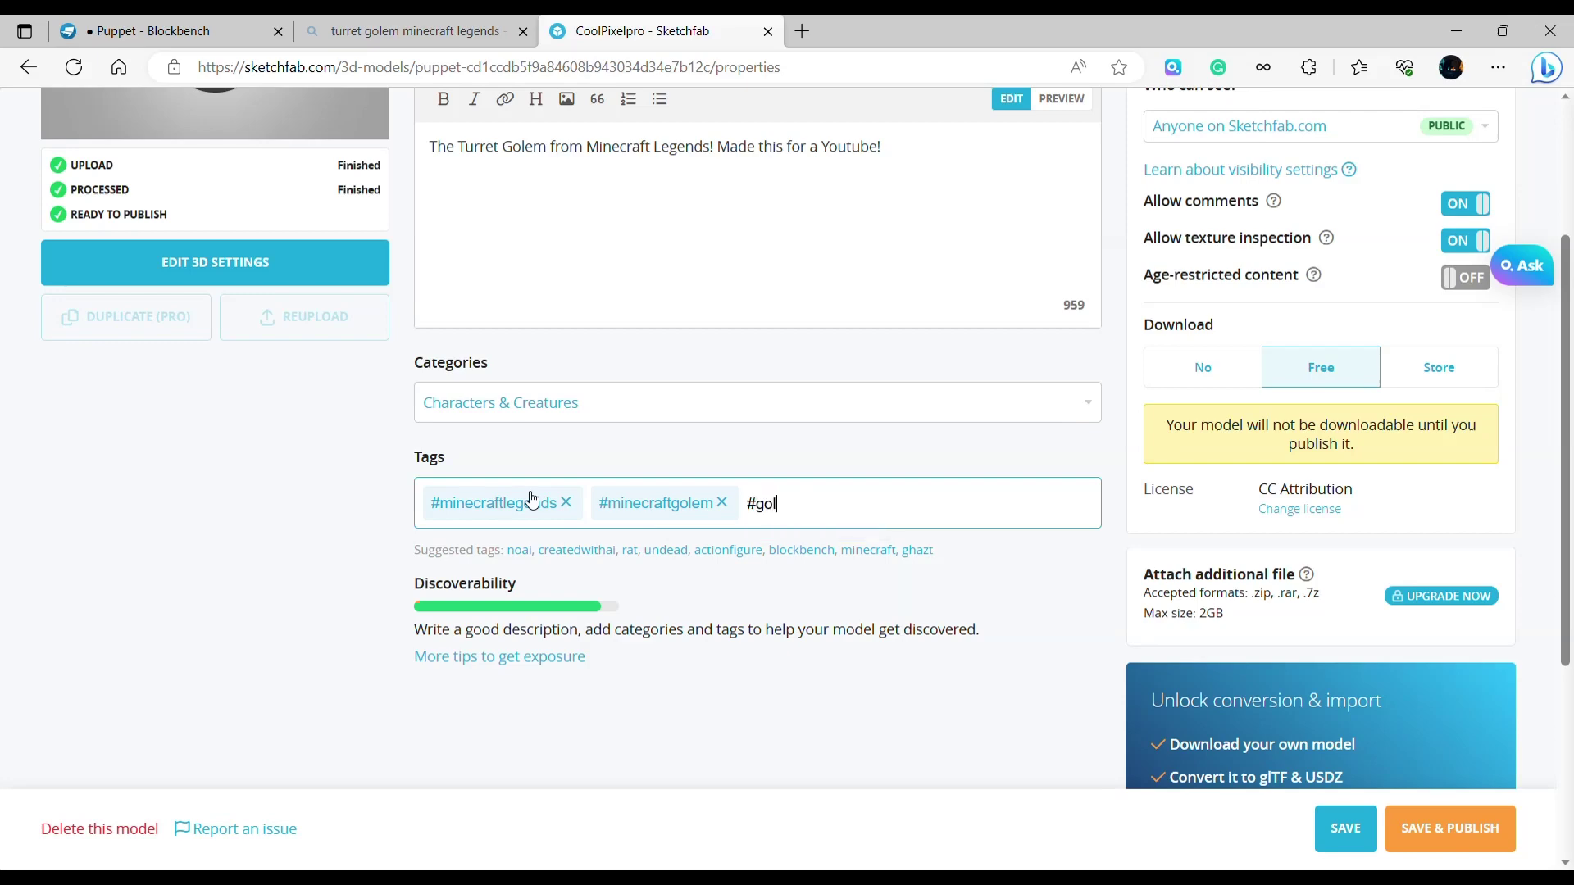
key(Return)
text(#)
key(BackSpace)
key(BackSpace)
Add the tags #arrow, #shoot and #wooden to the model.
text(#arrow)
key(Return)
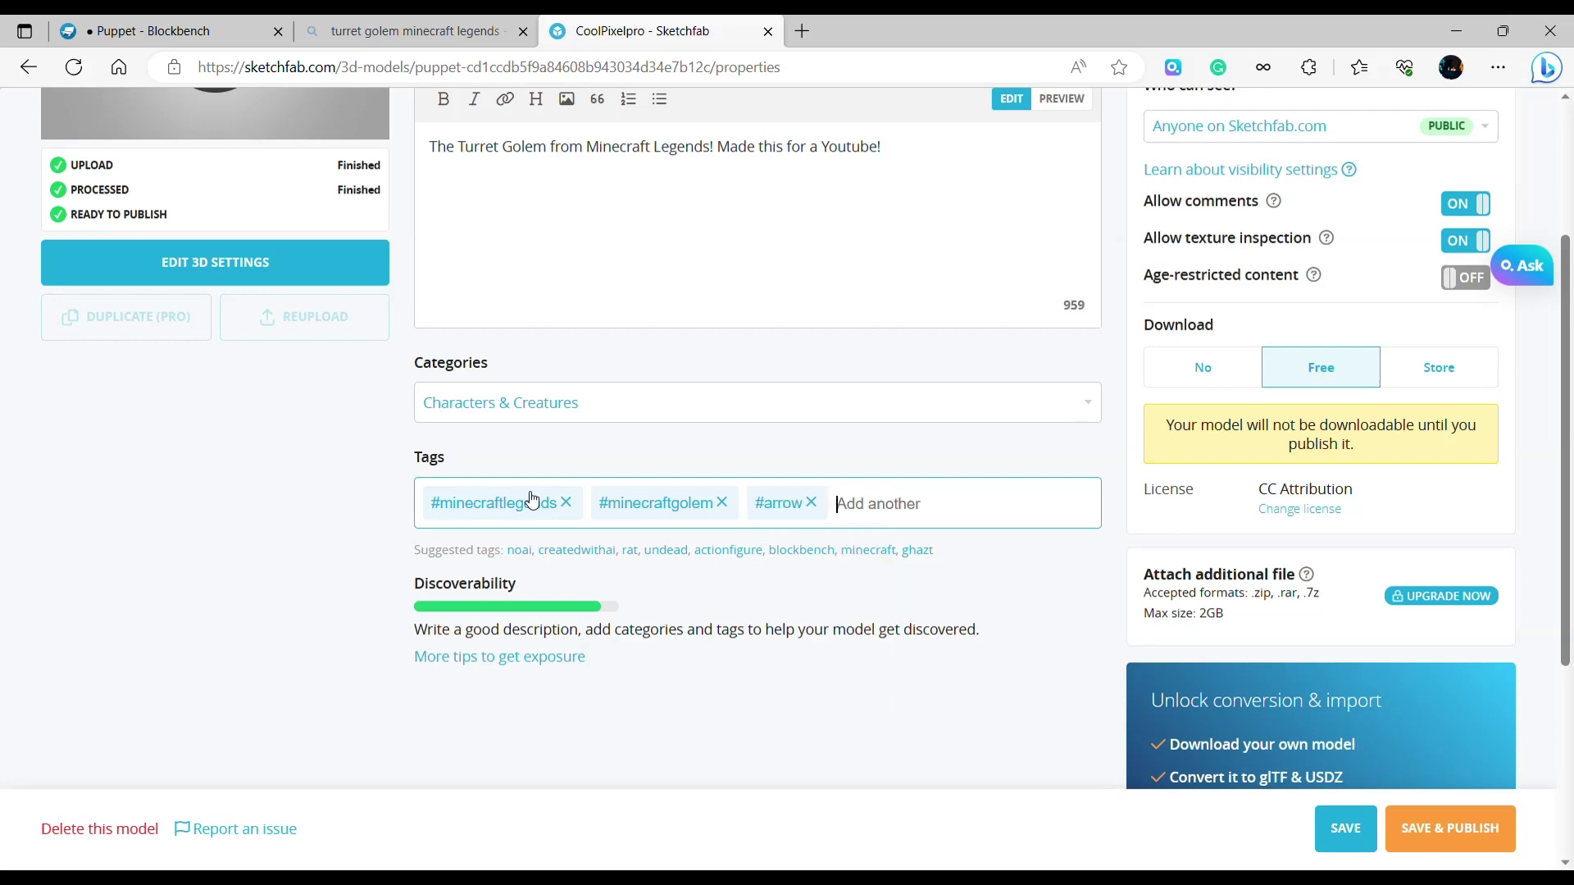
text(#shoot)
key(Return)
text(#woo)
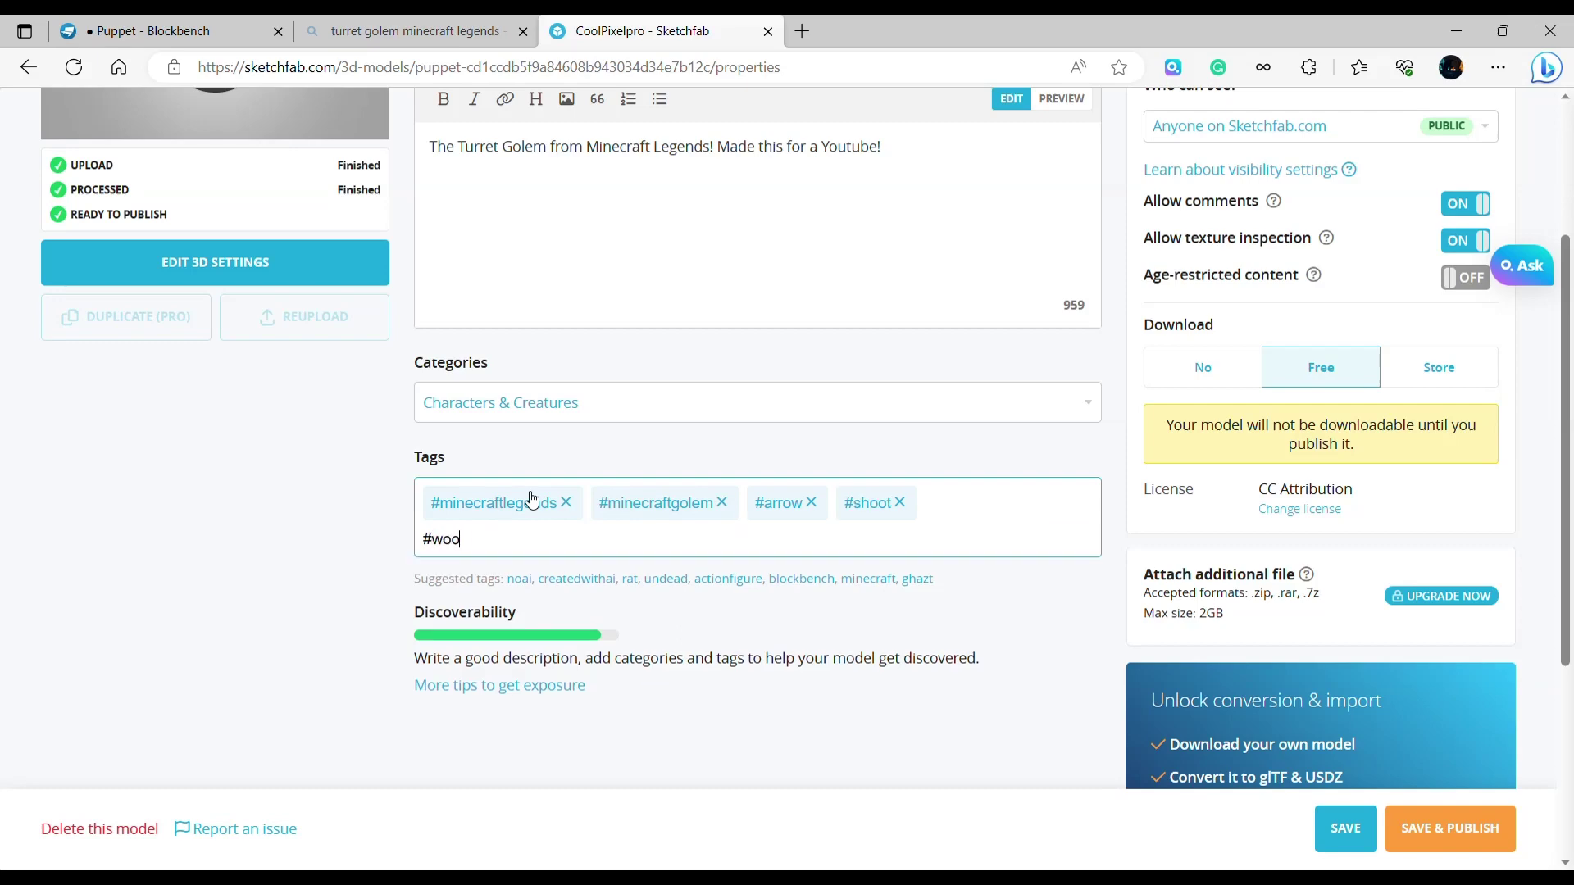
text(den)
key(Return)
Add the tags #blockbench and #minecraft to complete the model's tag list.
text(#)
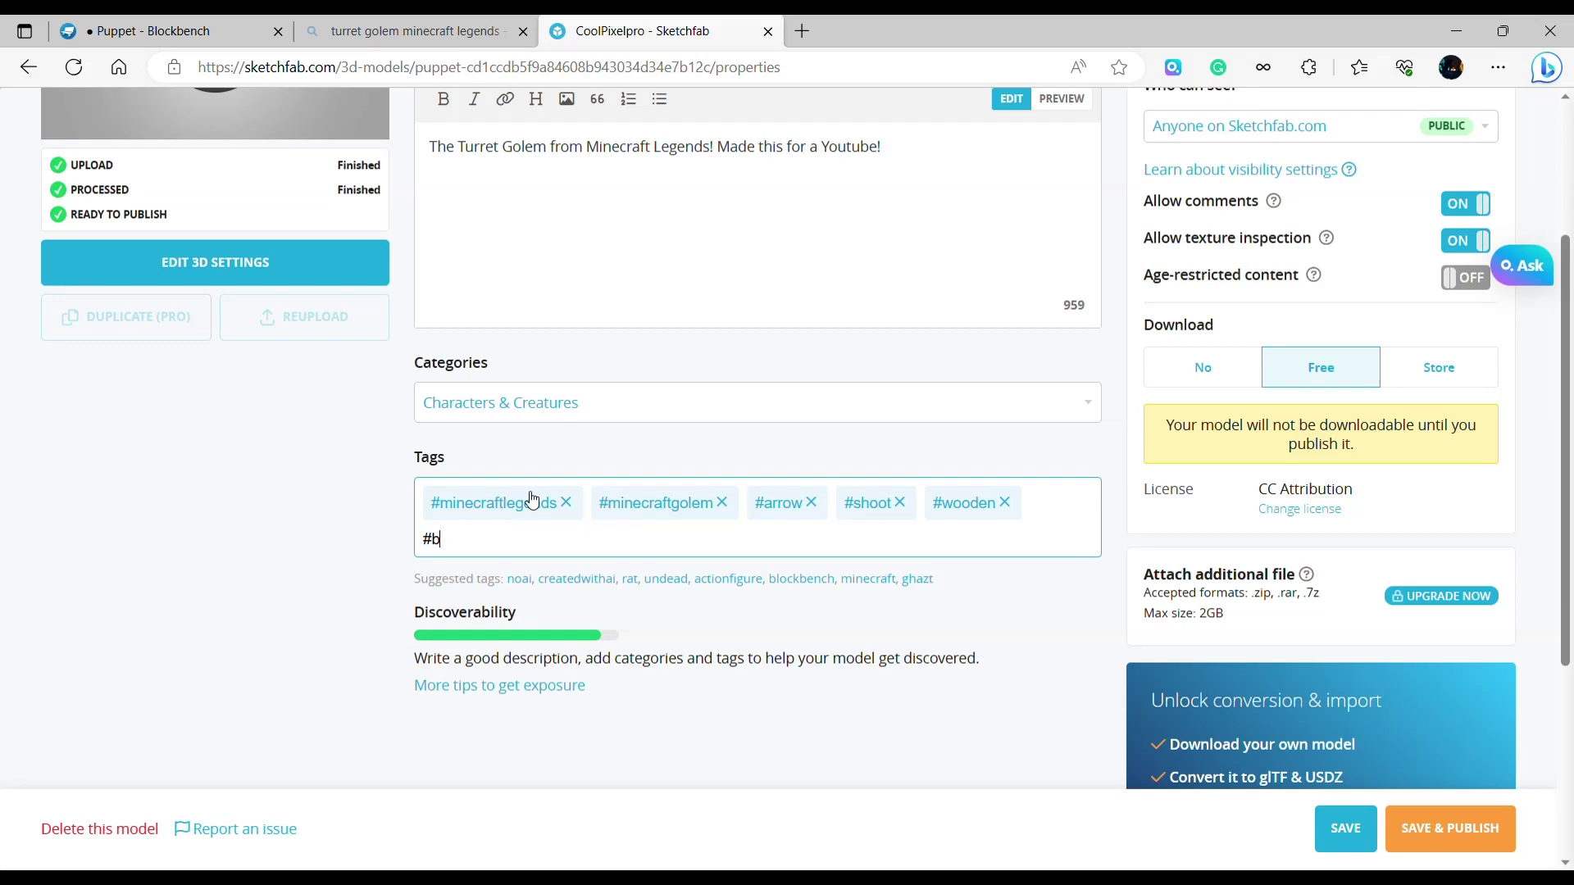
text(blockbench)
key(Return)
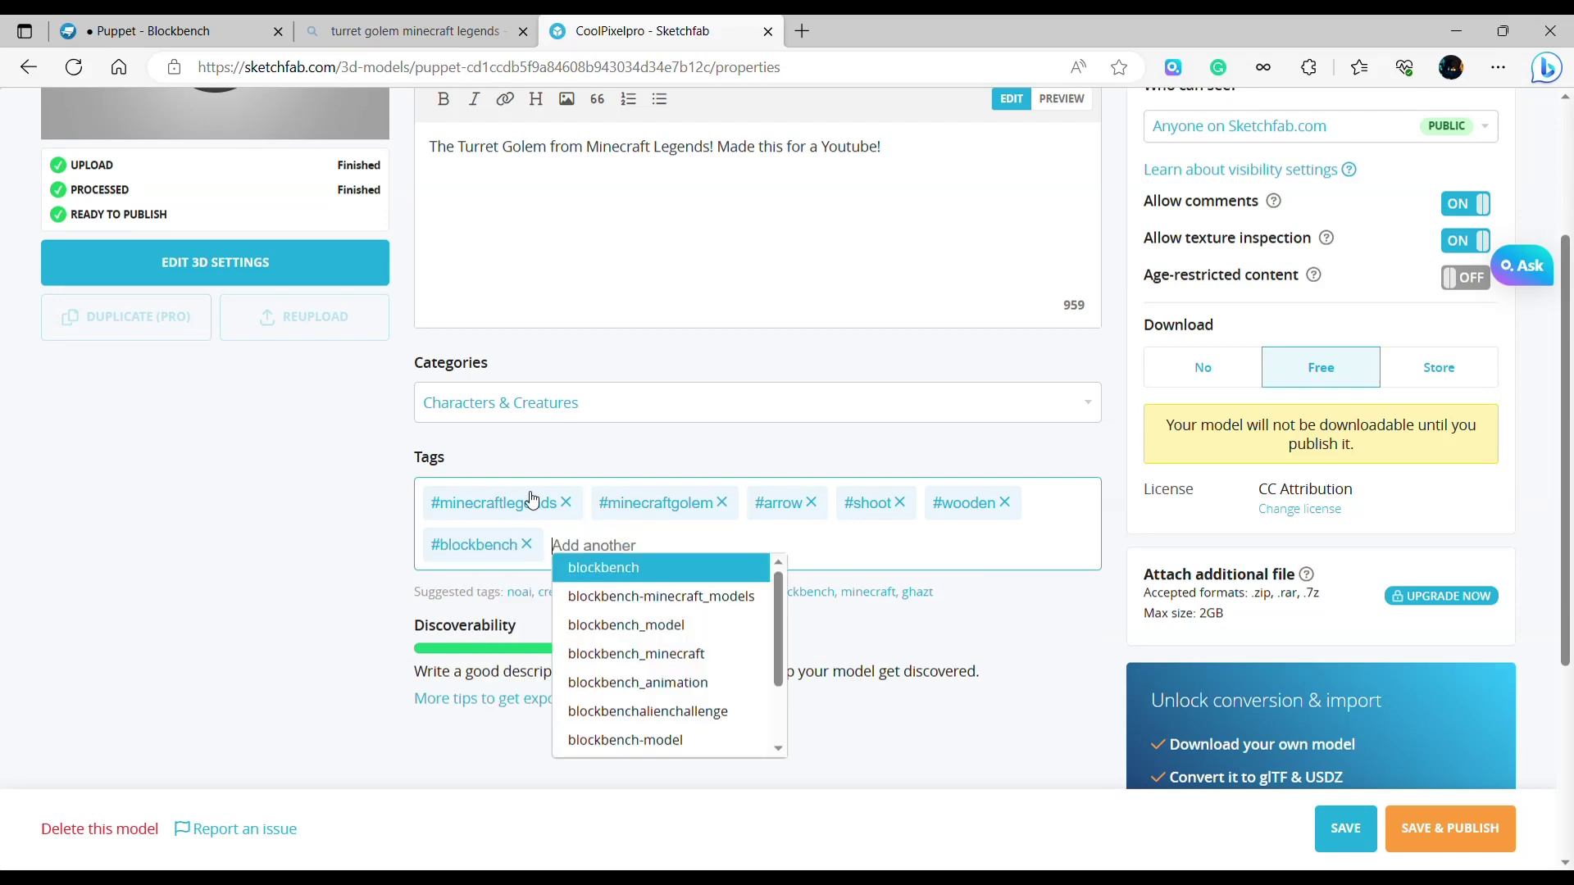
text(#minrca)
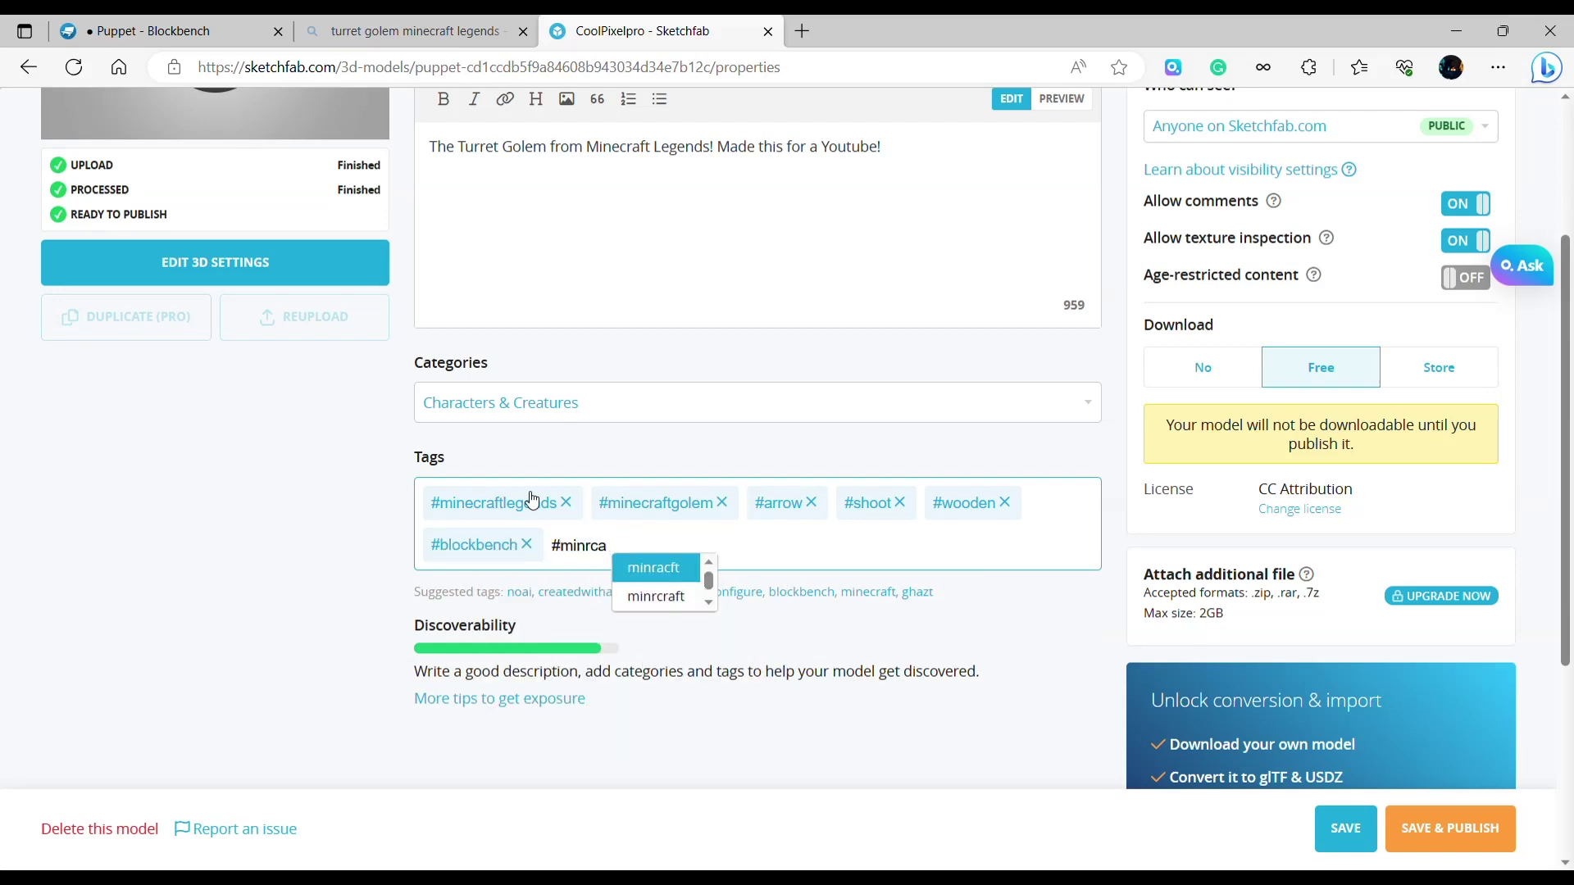
text(tfe)
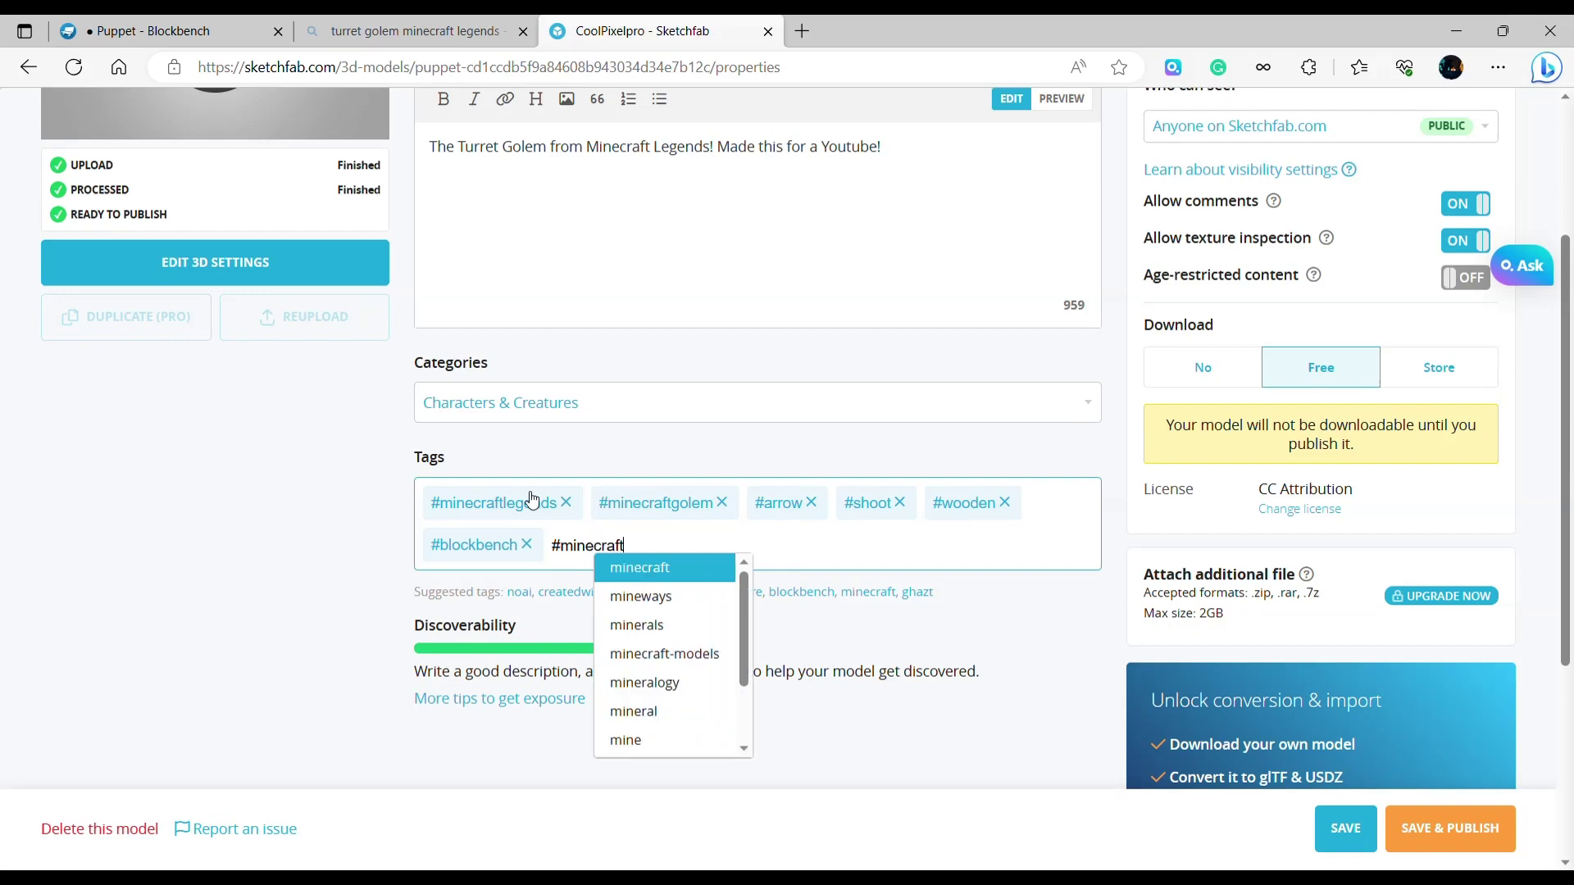
text(craft)
key(Return)
click(362, 610)
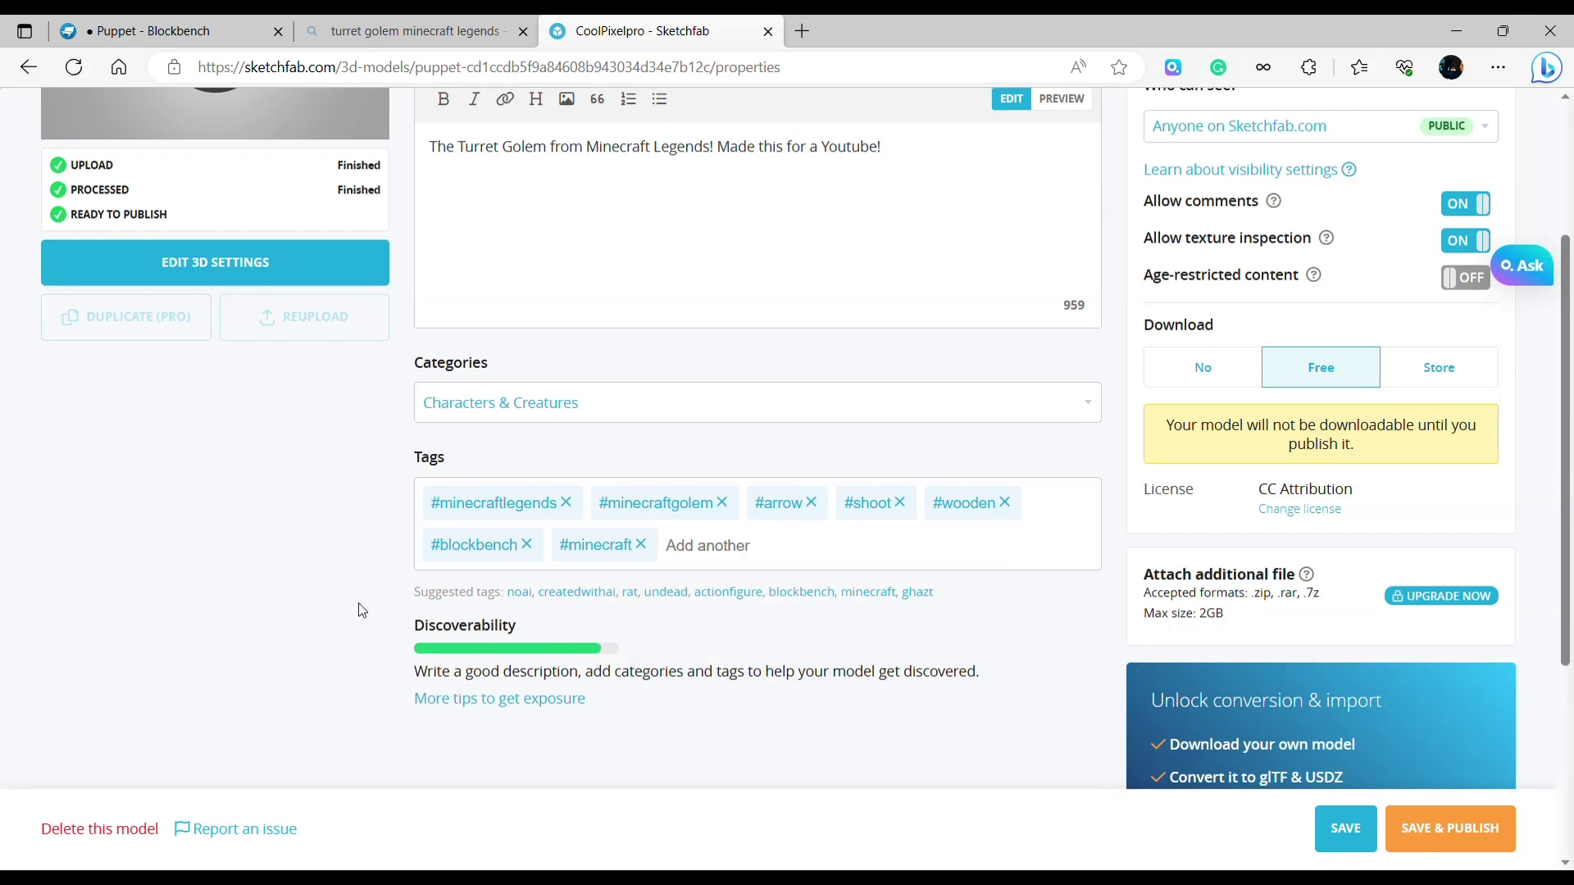
Save the model's properties and open its 3D settings editor.
click(1333, 831)
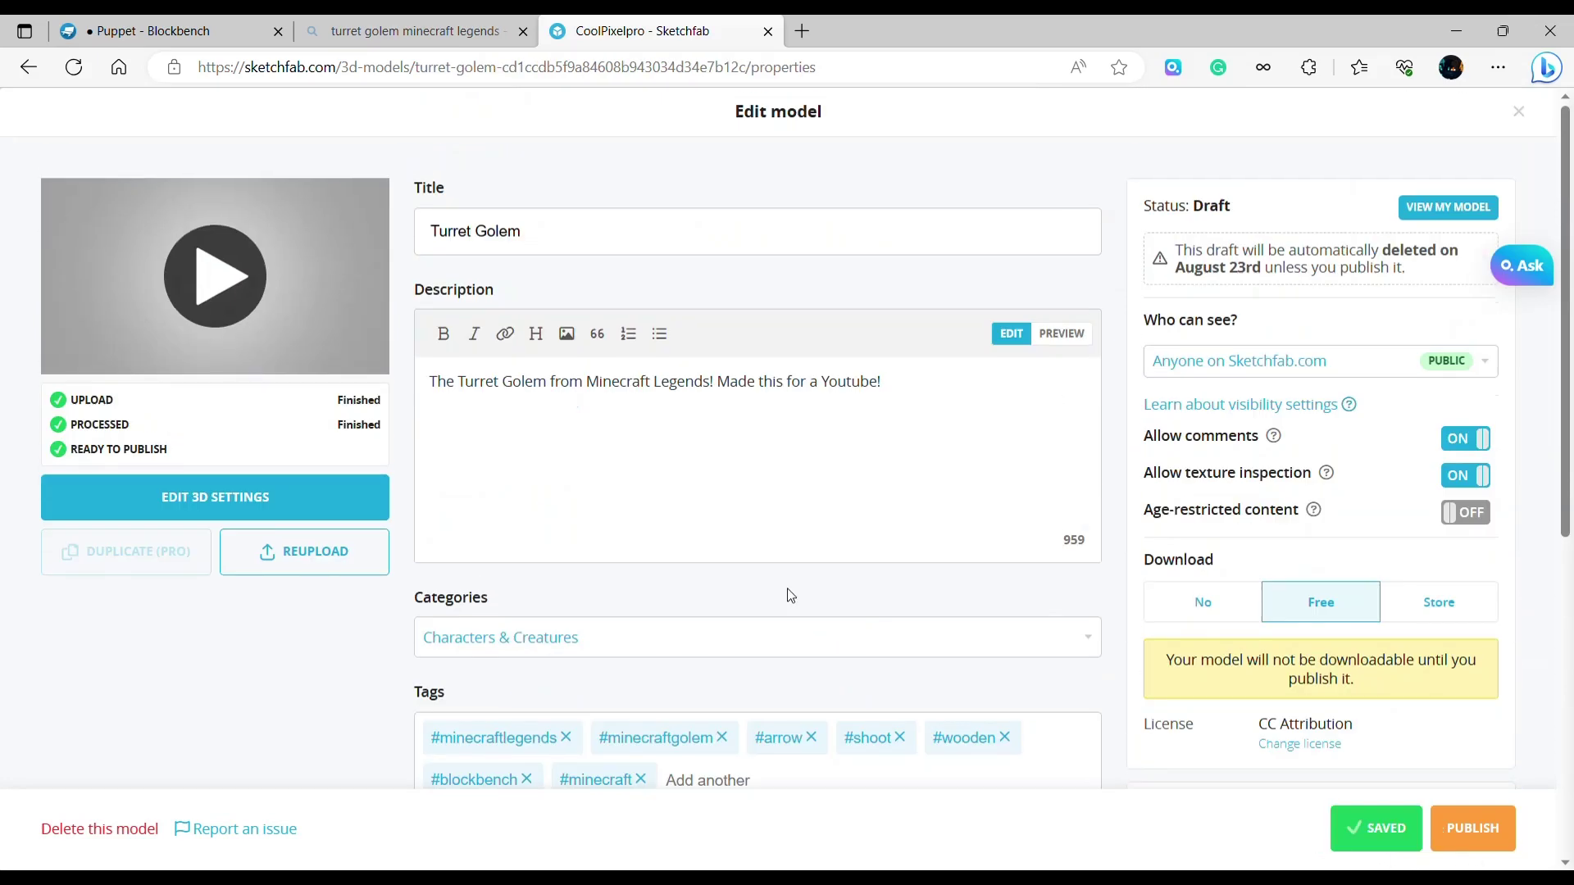
click(222, 496)
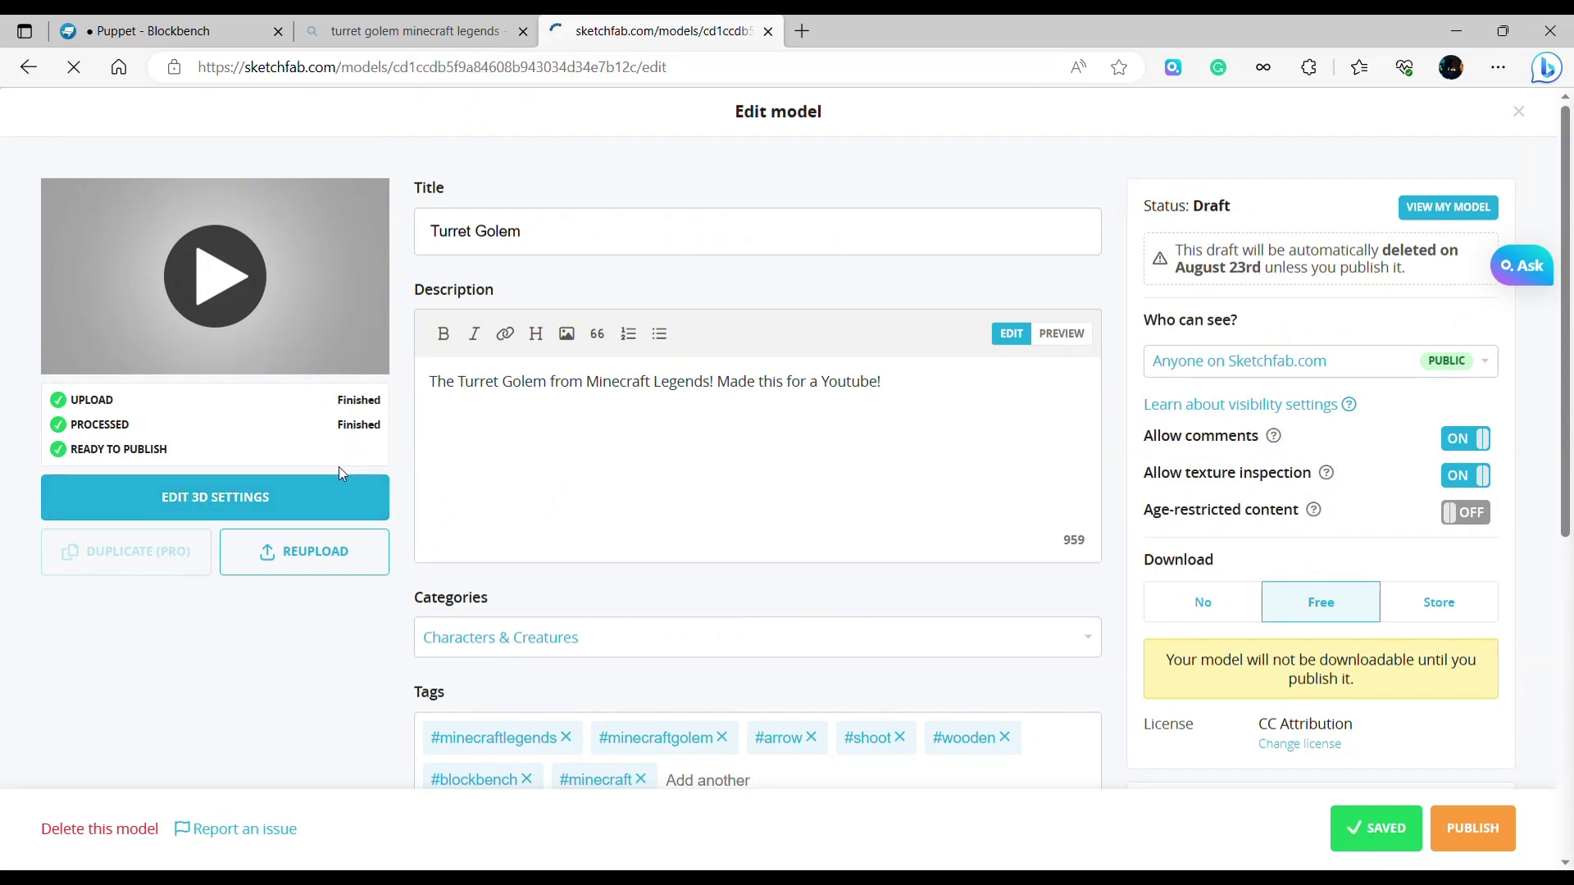
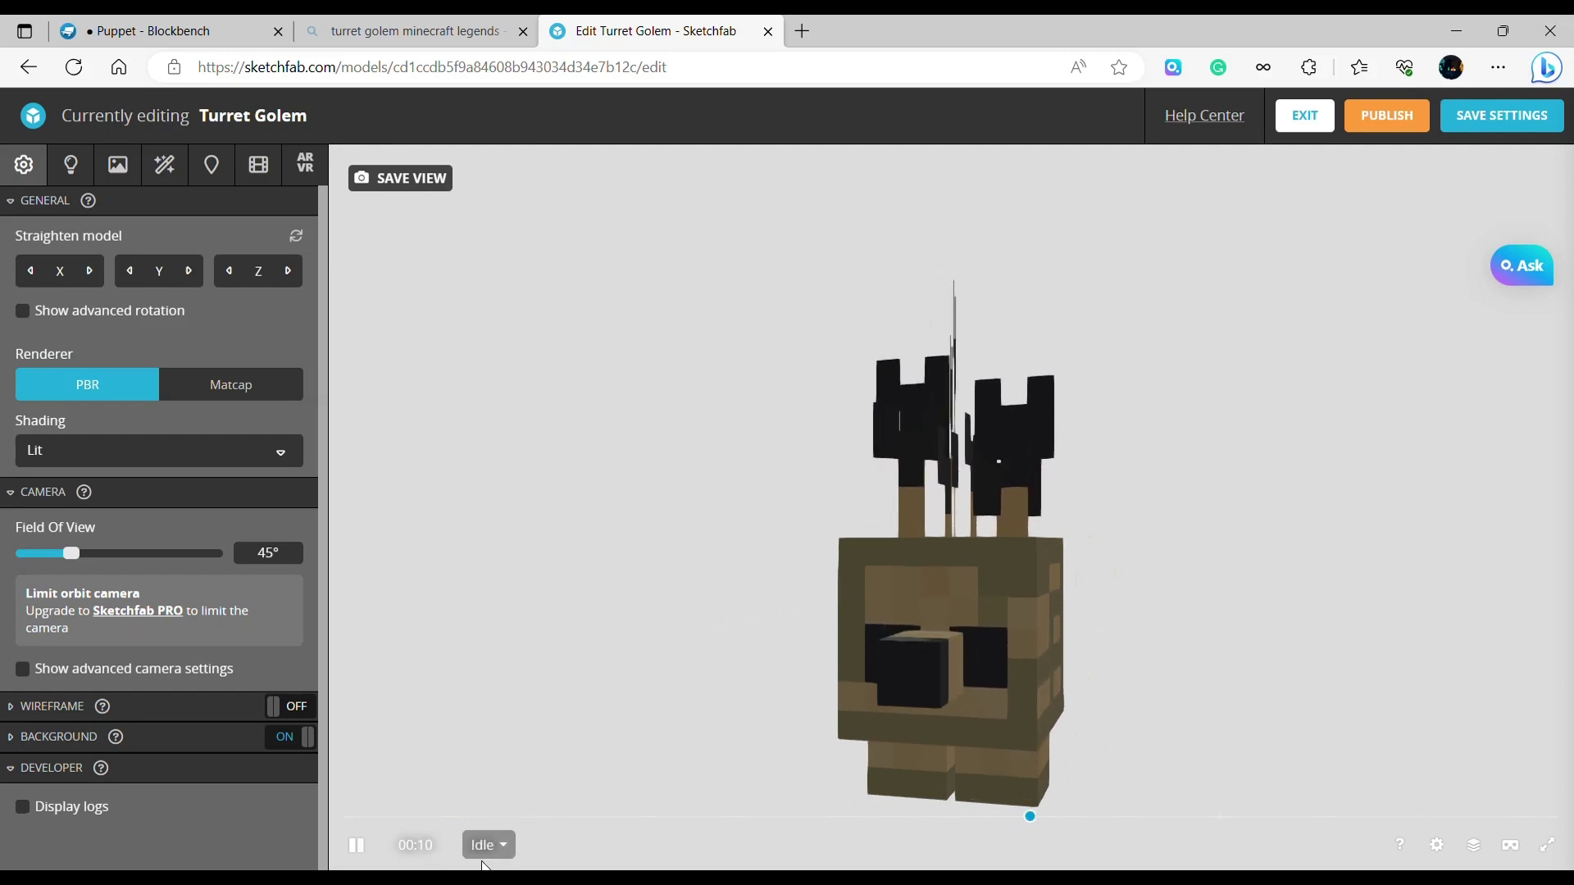
Switch the animation time display back and forth between frames and seconds, ending on seconds.
click(412, 853)
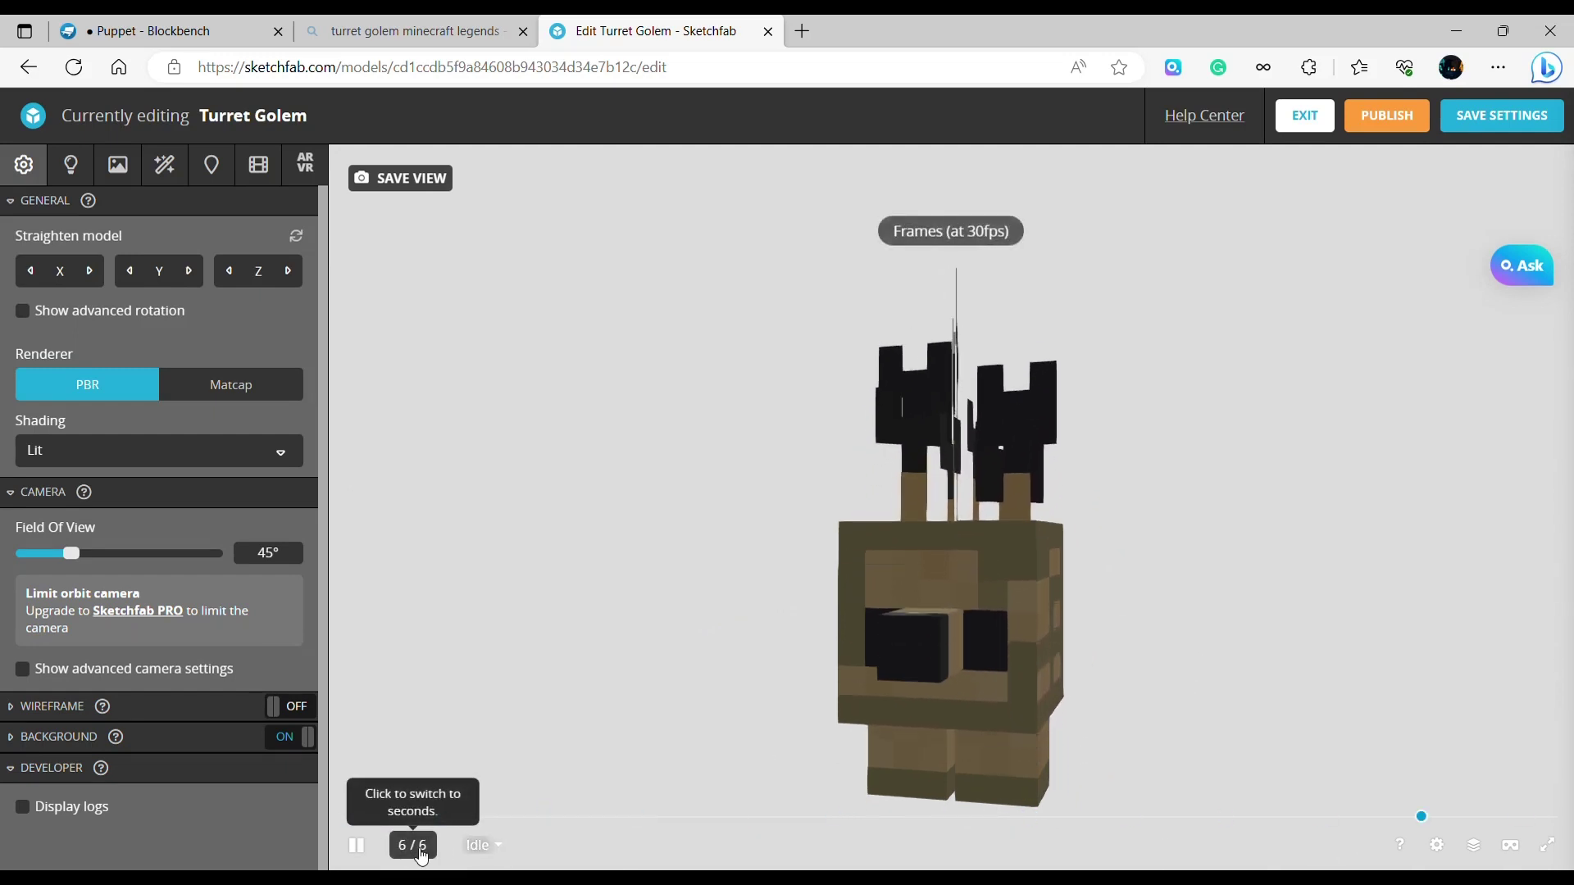
click(415, 846)
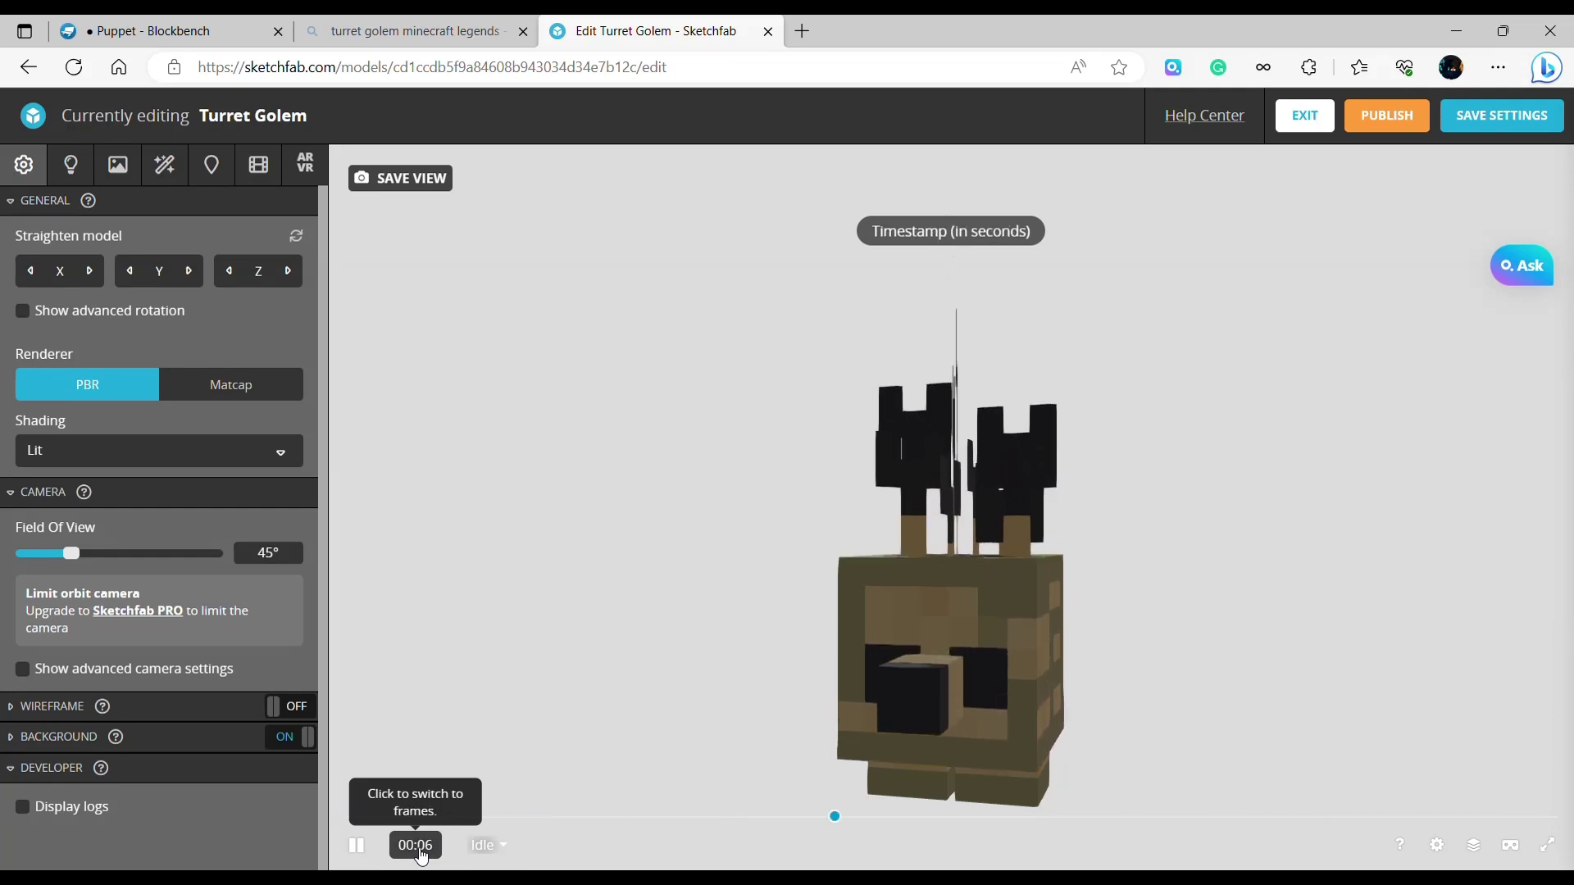
click(416, 847)
click(422, 853)
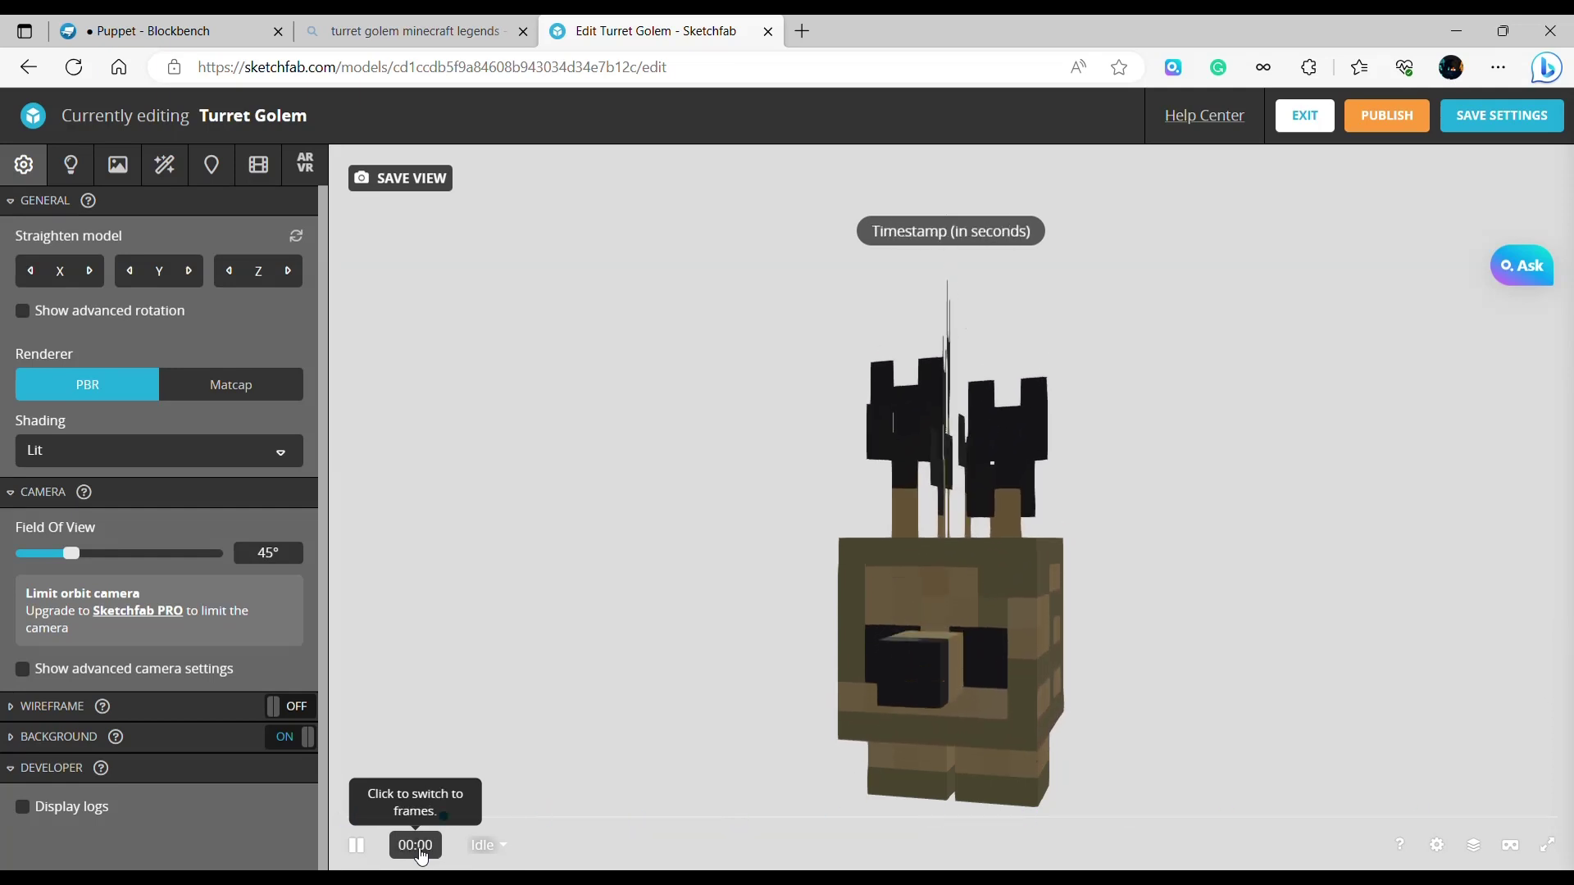
click(421, 853)
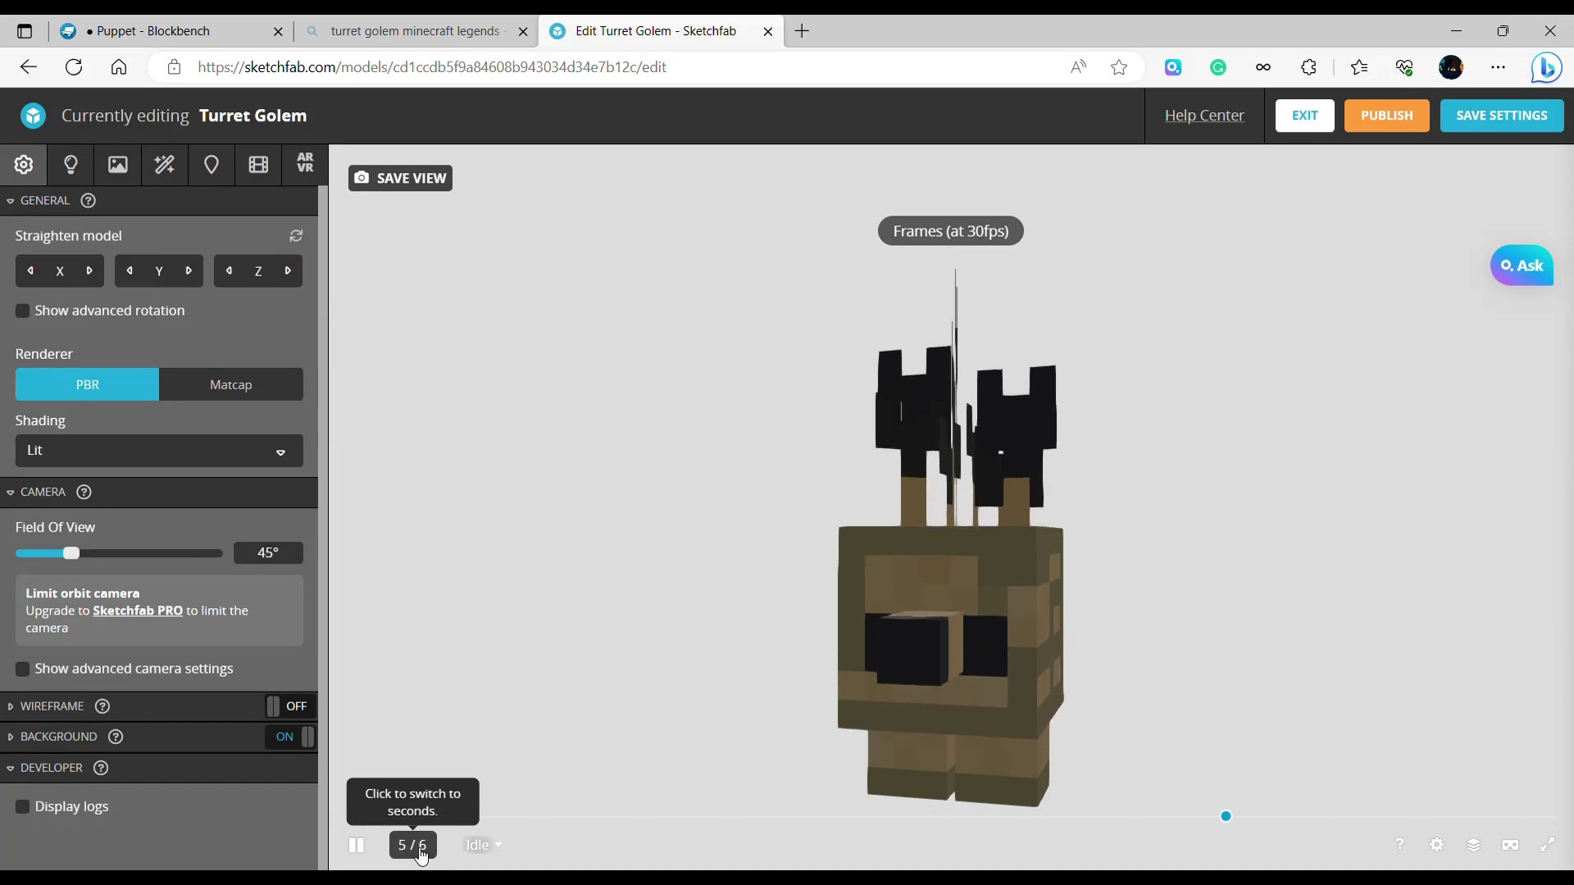
click(422, 853)
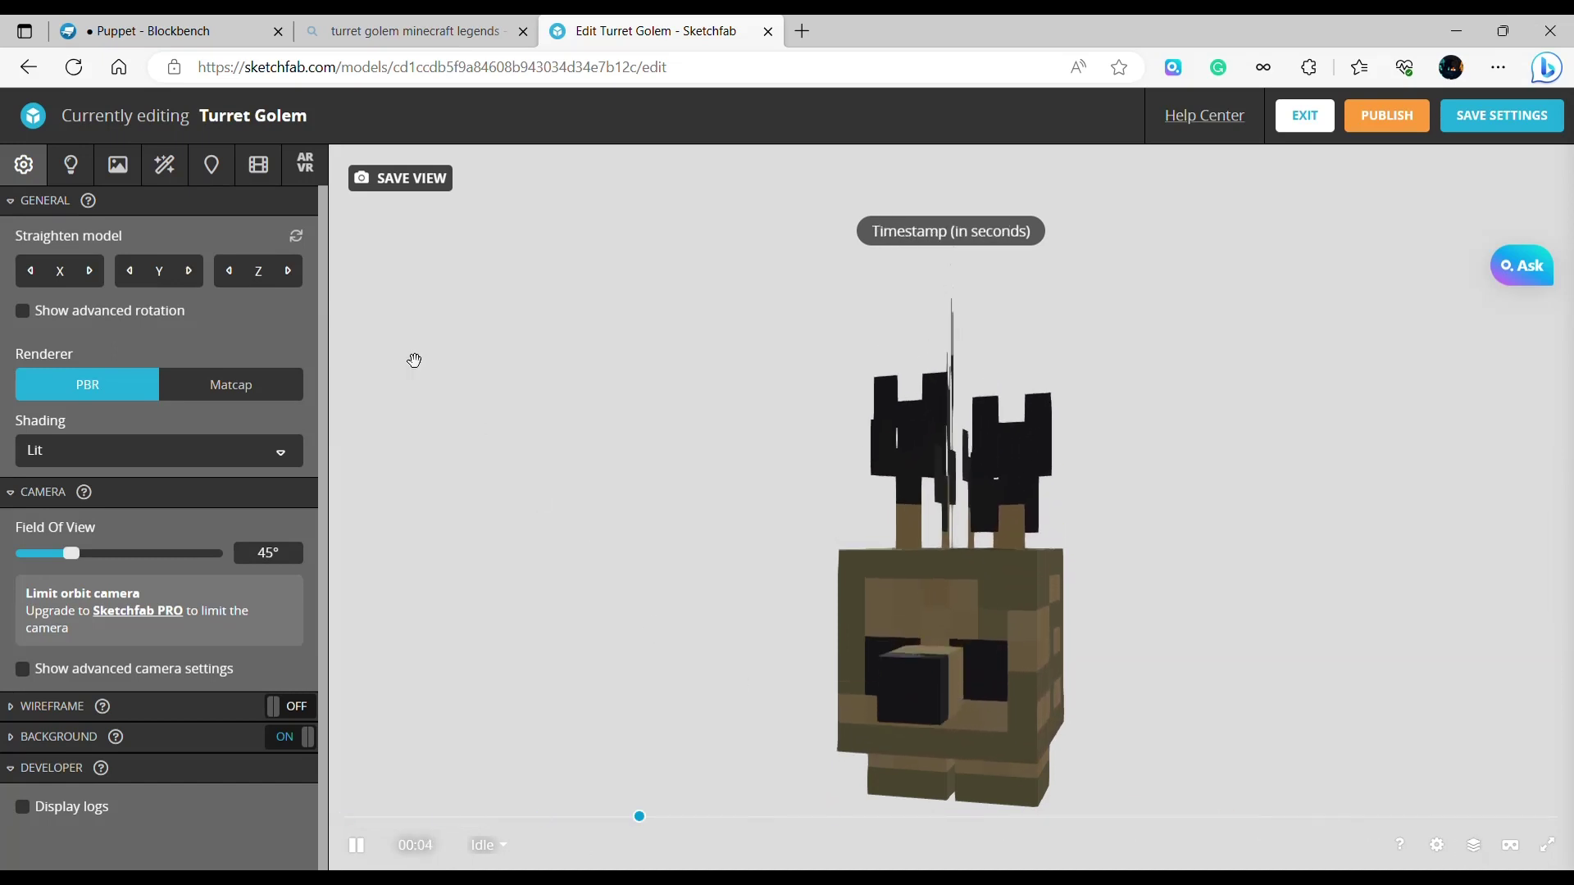
Try the x0.1 animation playback speed, then set it to x0.5.
click(258, 164)
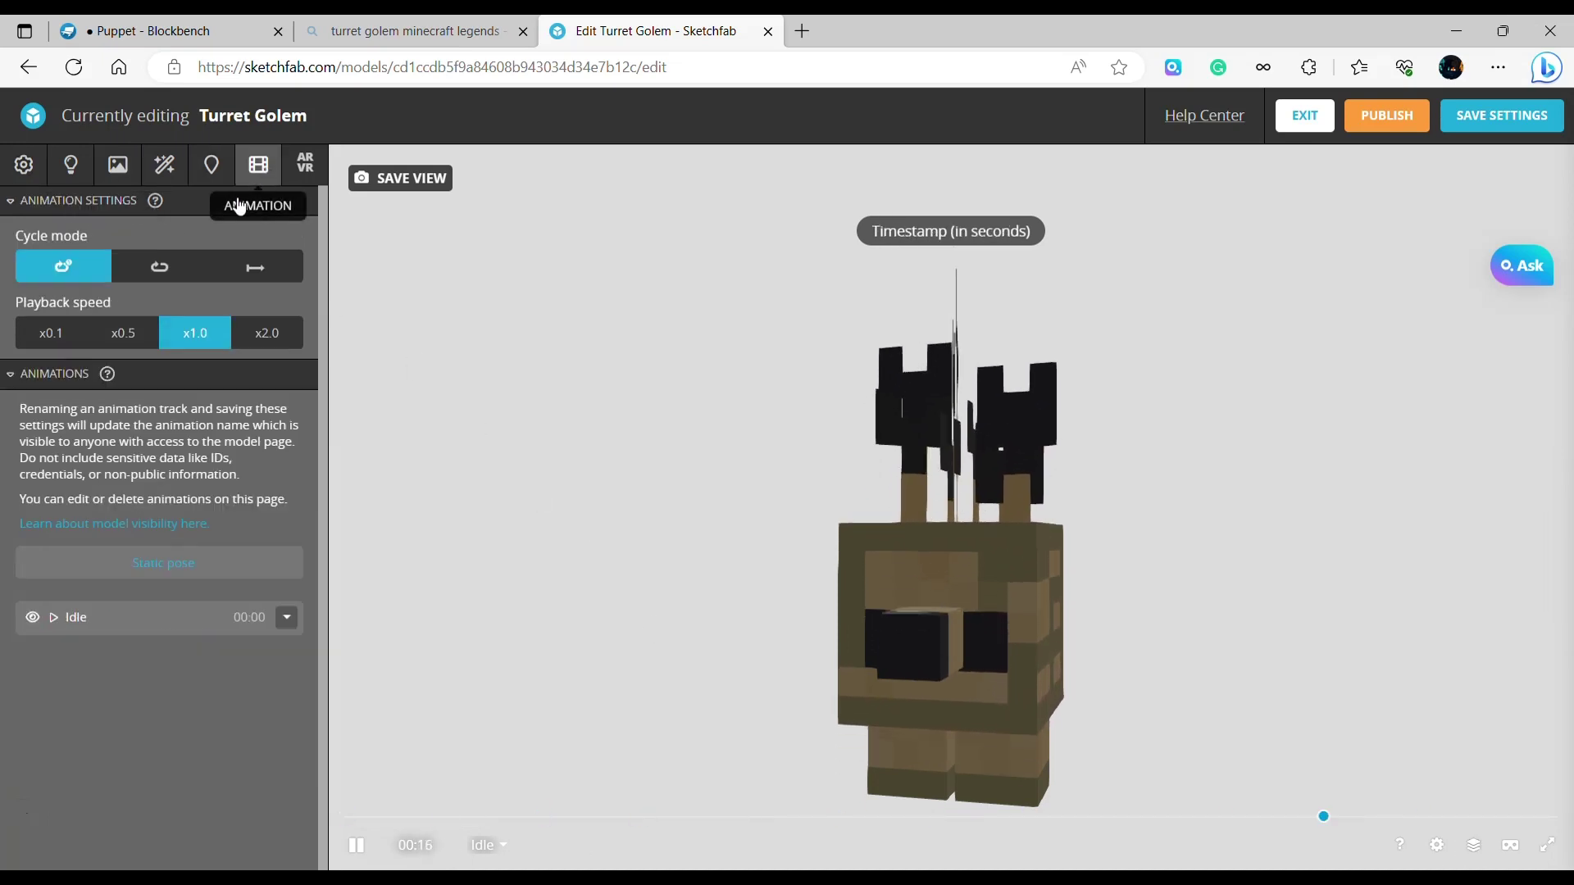
click(54, 335)
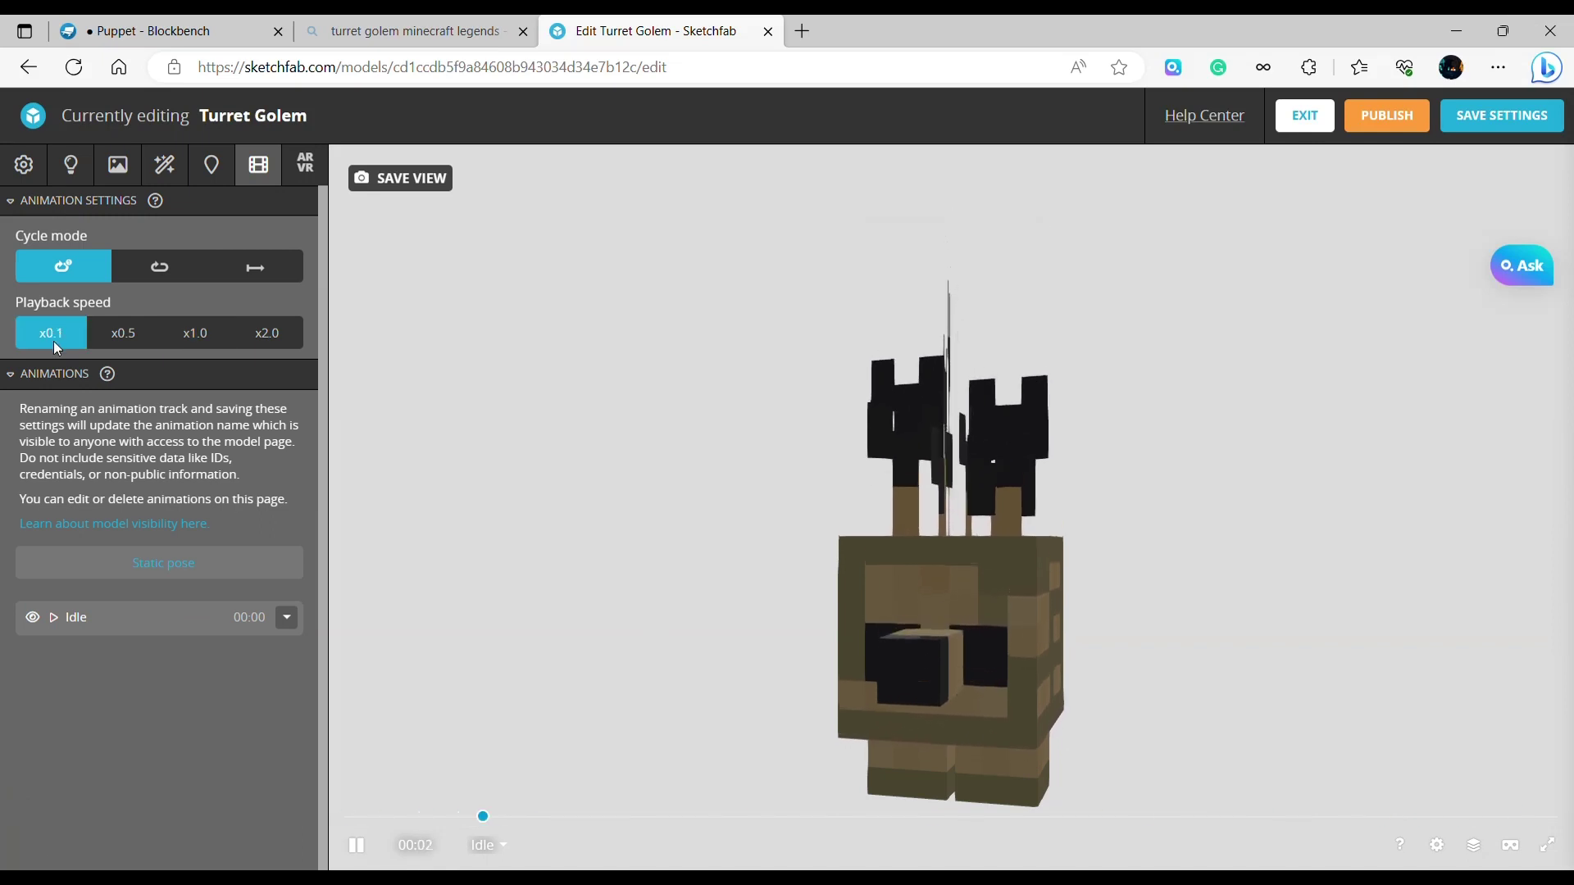
click(98, 333)
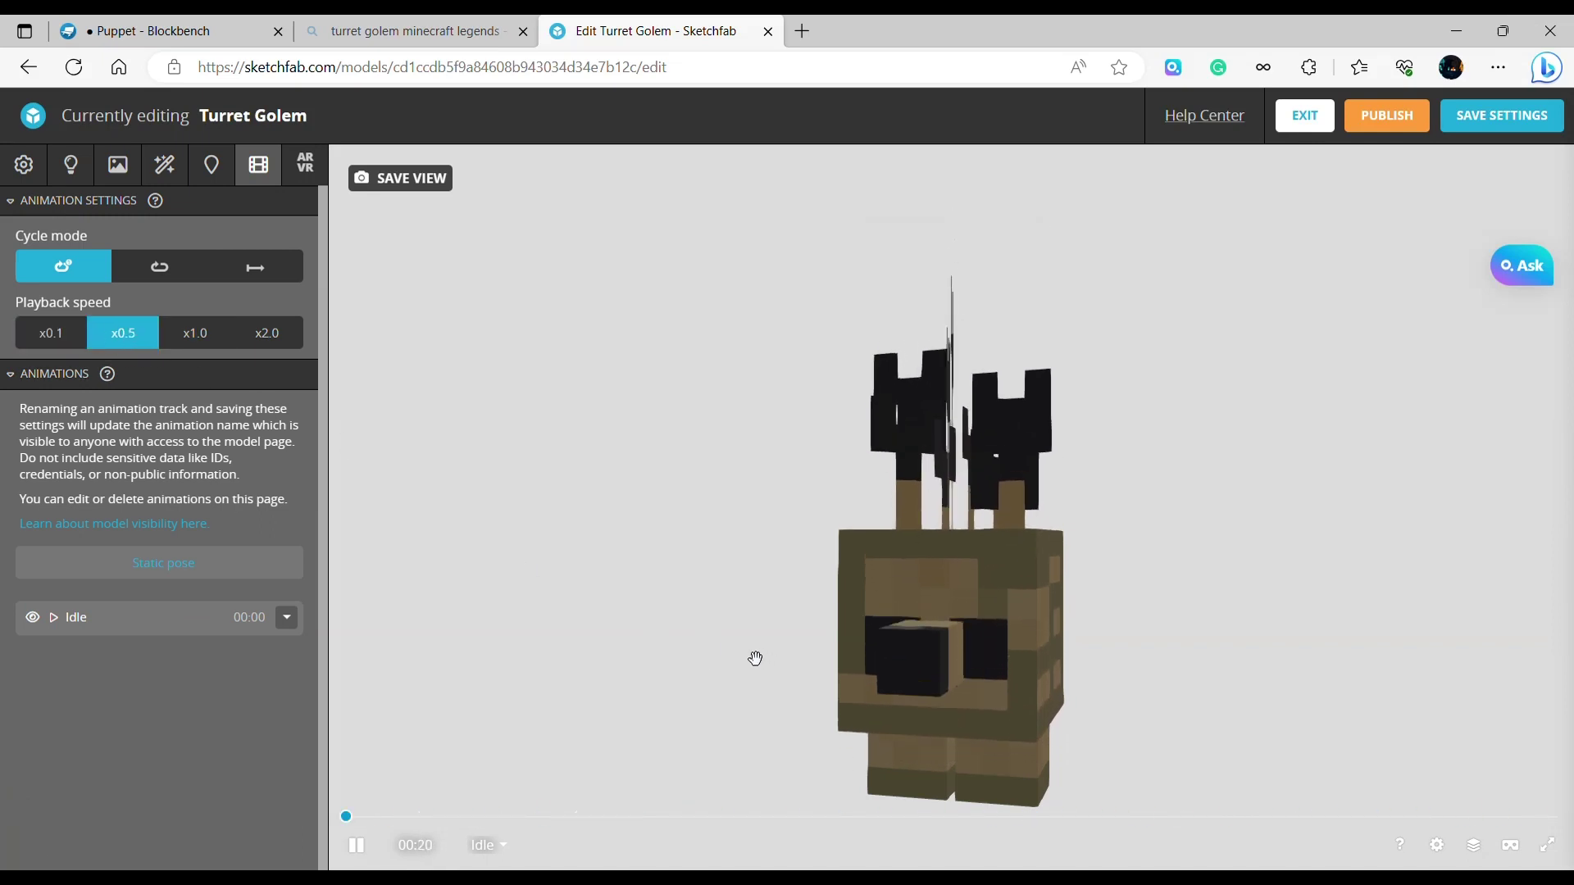
Set the camera's field of view to 1° and orbit the golem to show its front, side and top.
click(23, 164)
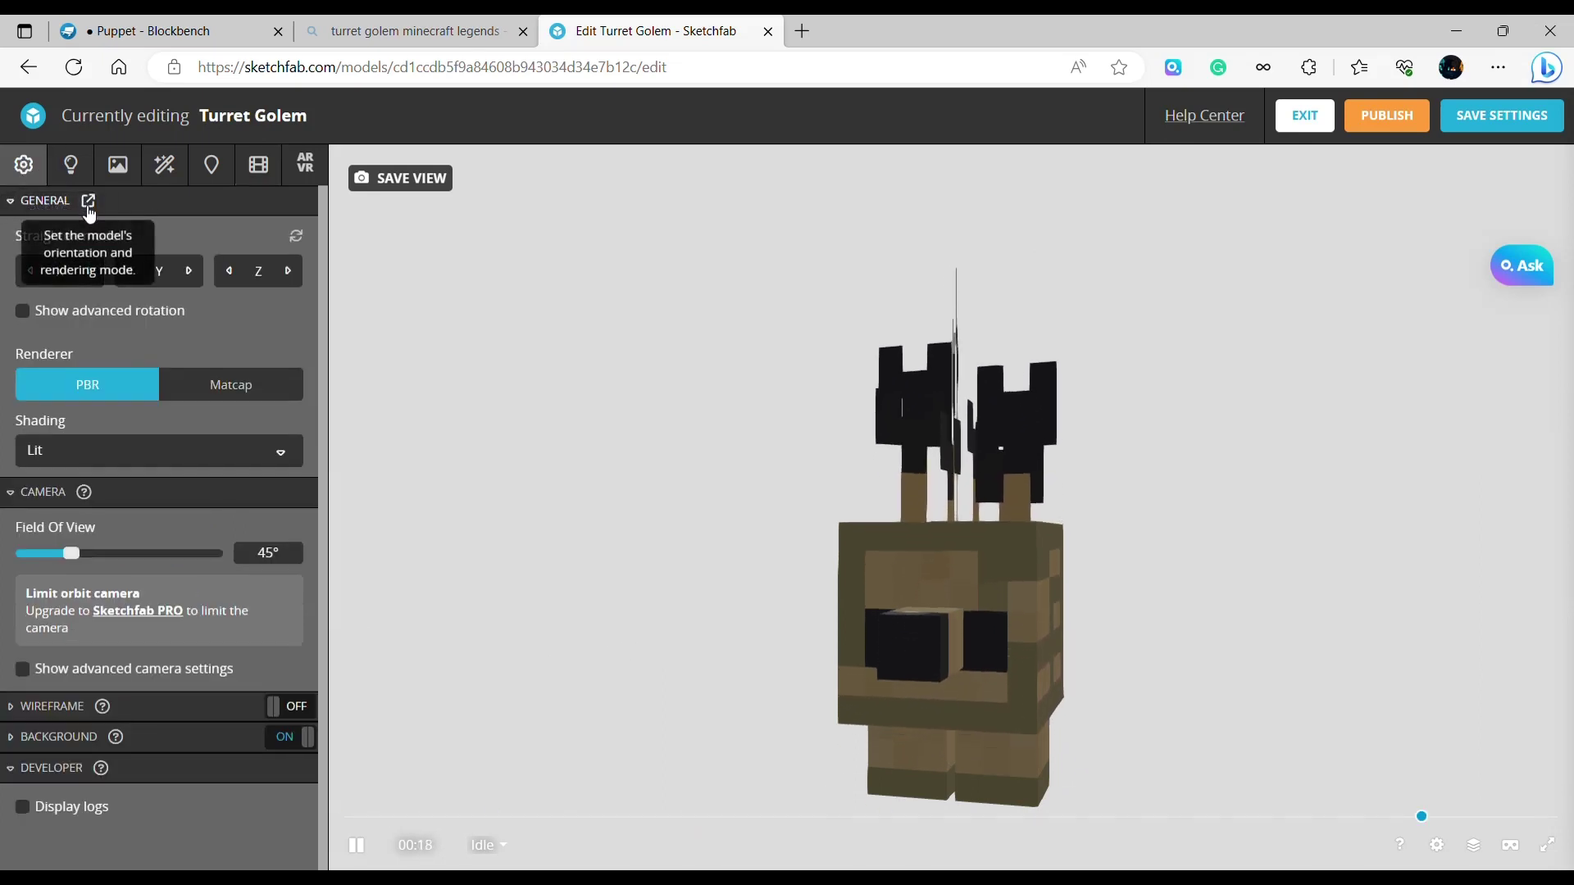
drag(72, 553, 18, 553)
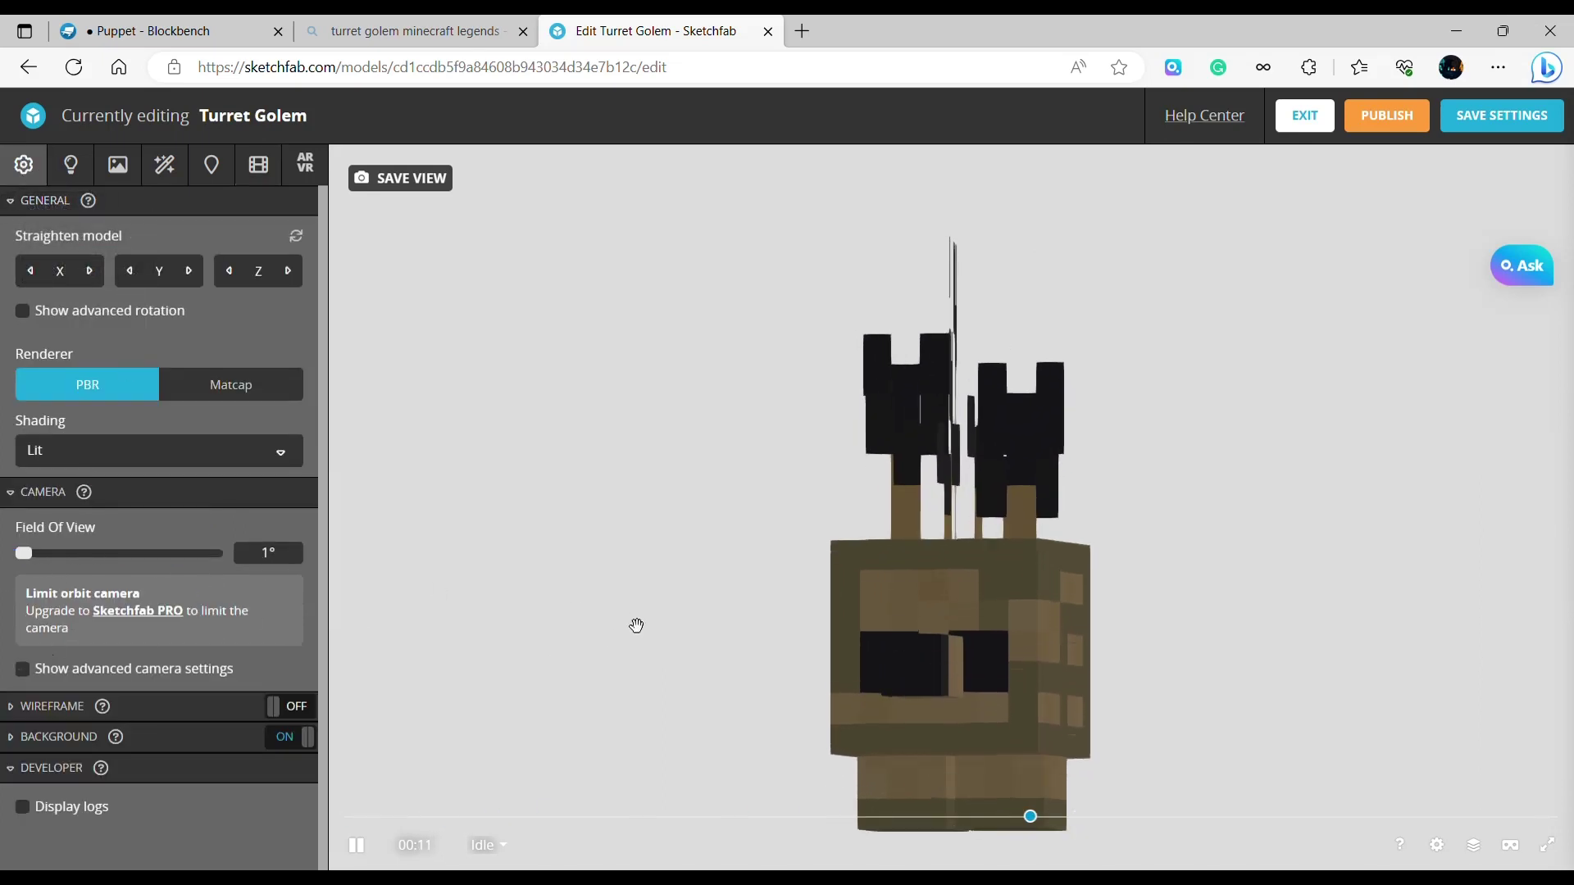
drag(669, 586, 680, 640)
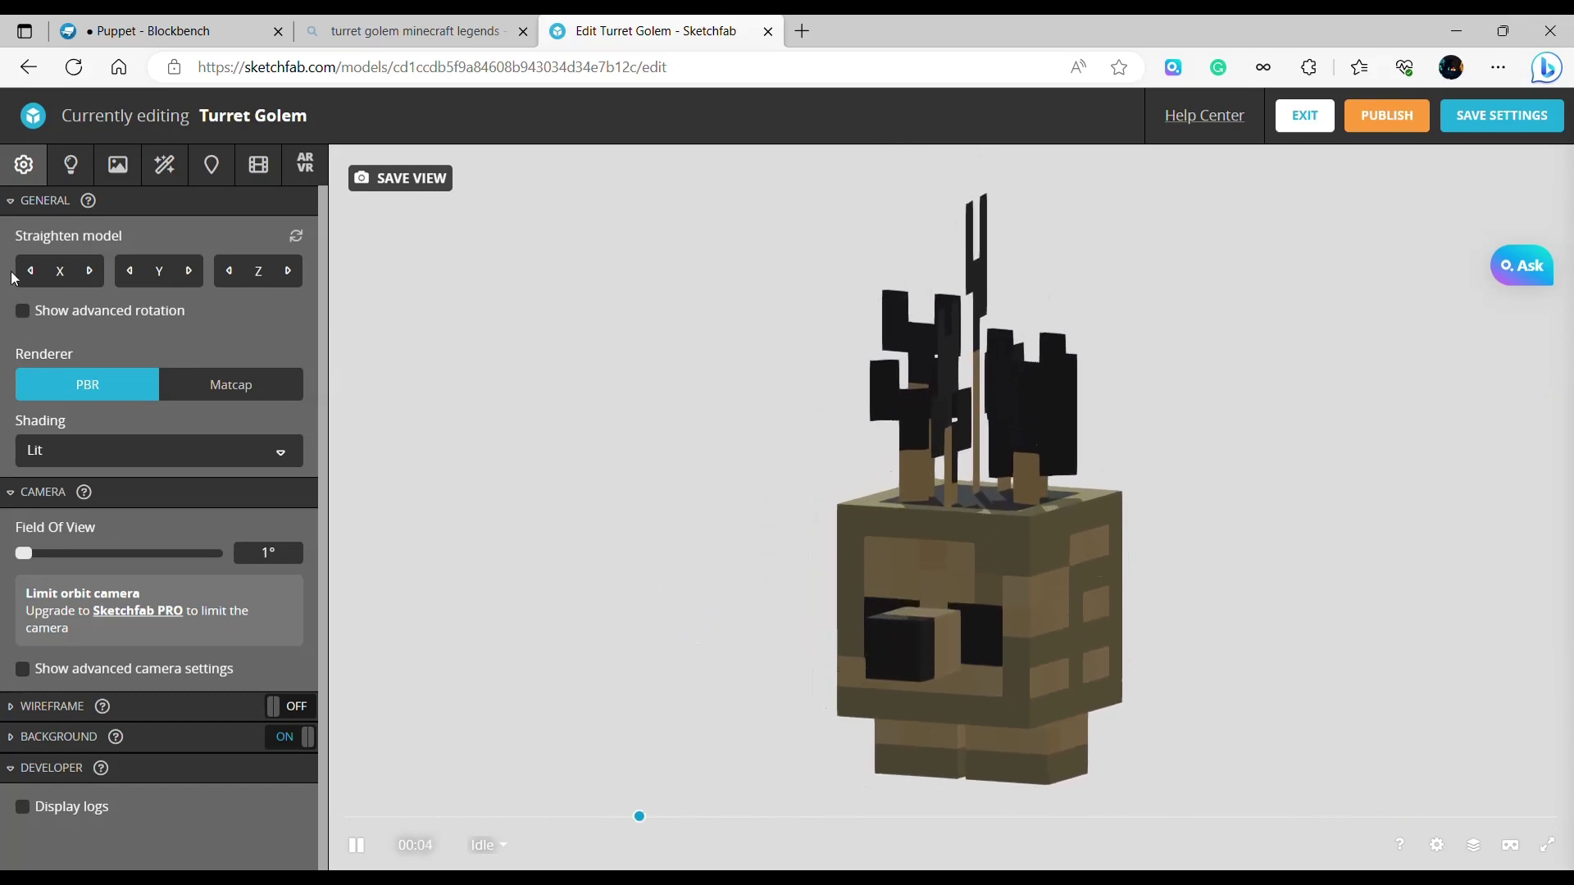
Pause the Idle animation and switch the model to Static Pose.
click(357, 845)
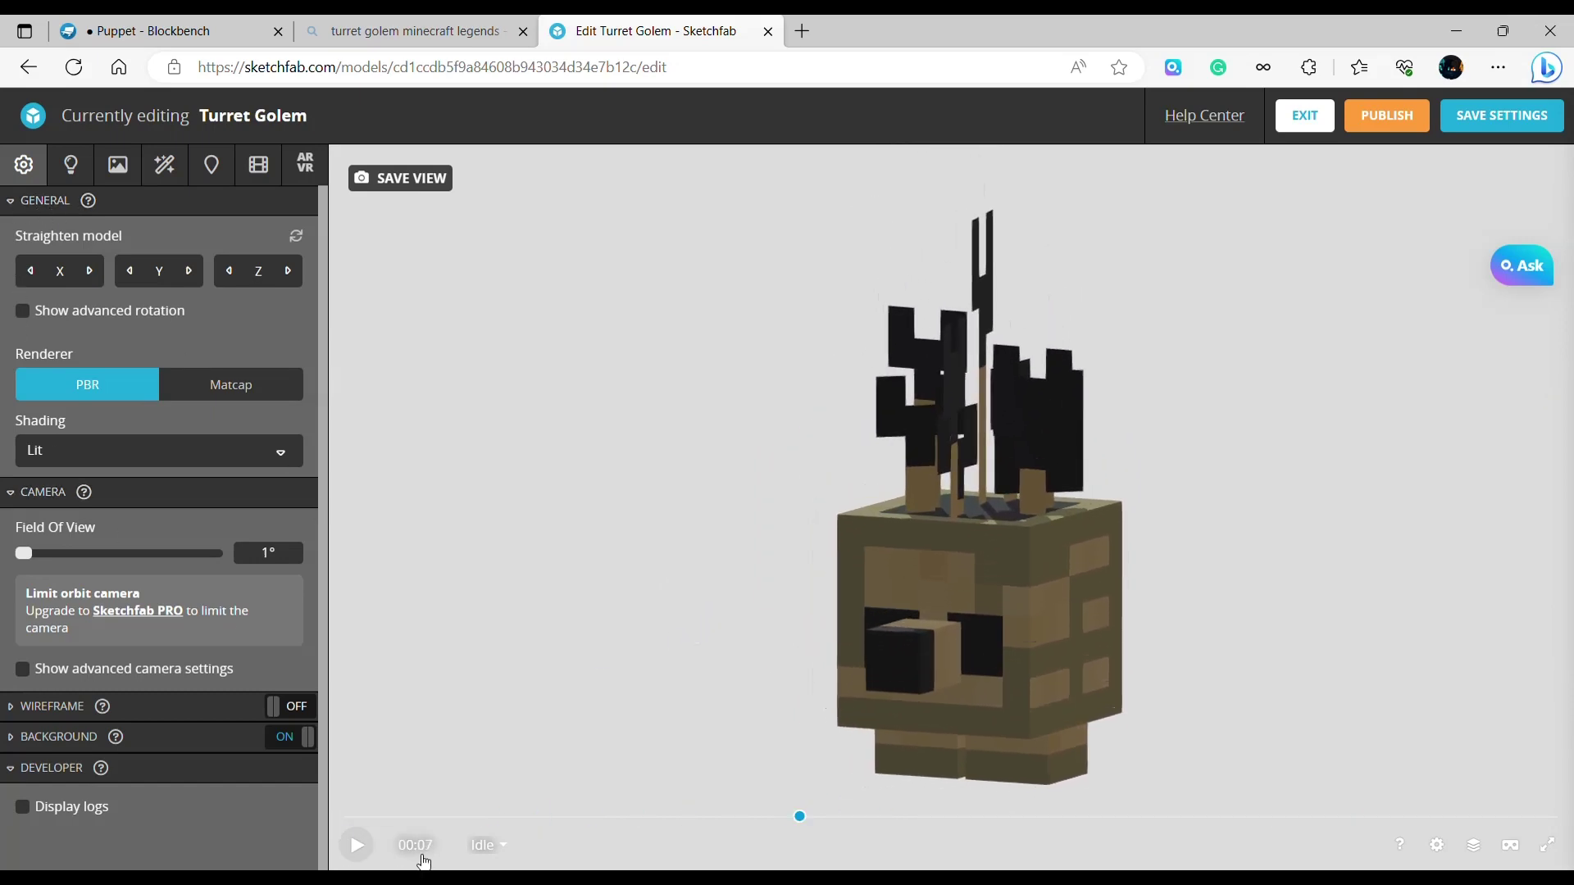
click(484, 851)
click(496, 779)
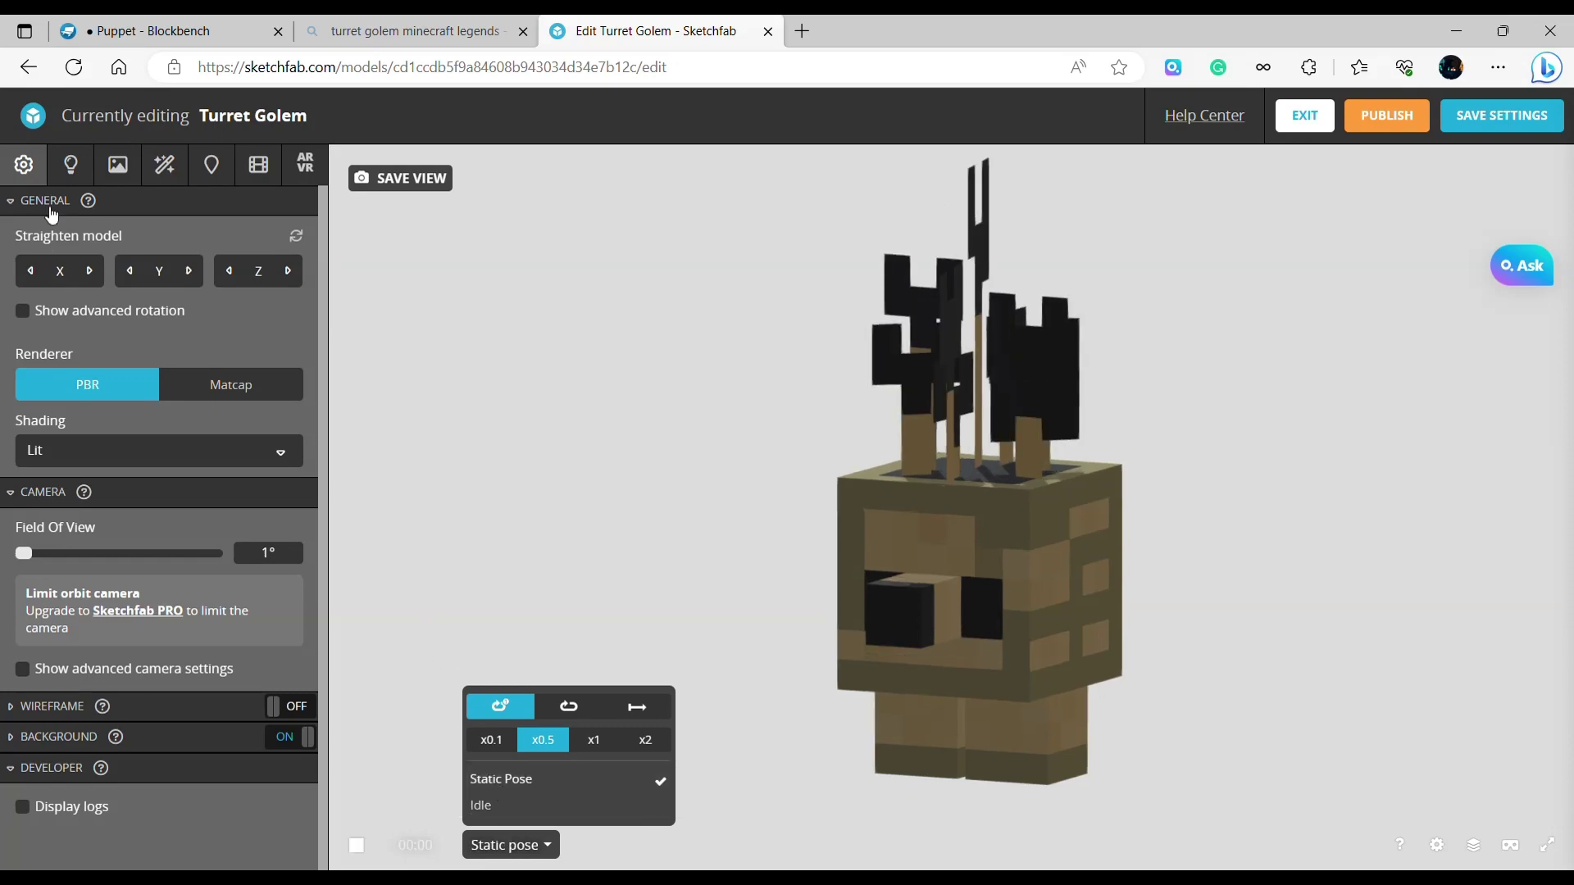
Set the lighting environment to Kirby Cove and its orientation to 360°.
click(72, 168)
scroll(150, 487, down, 4)
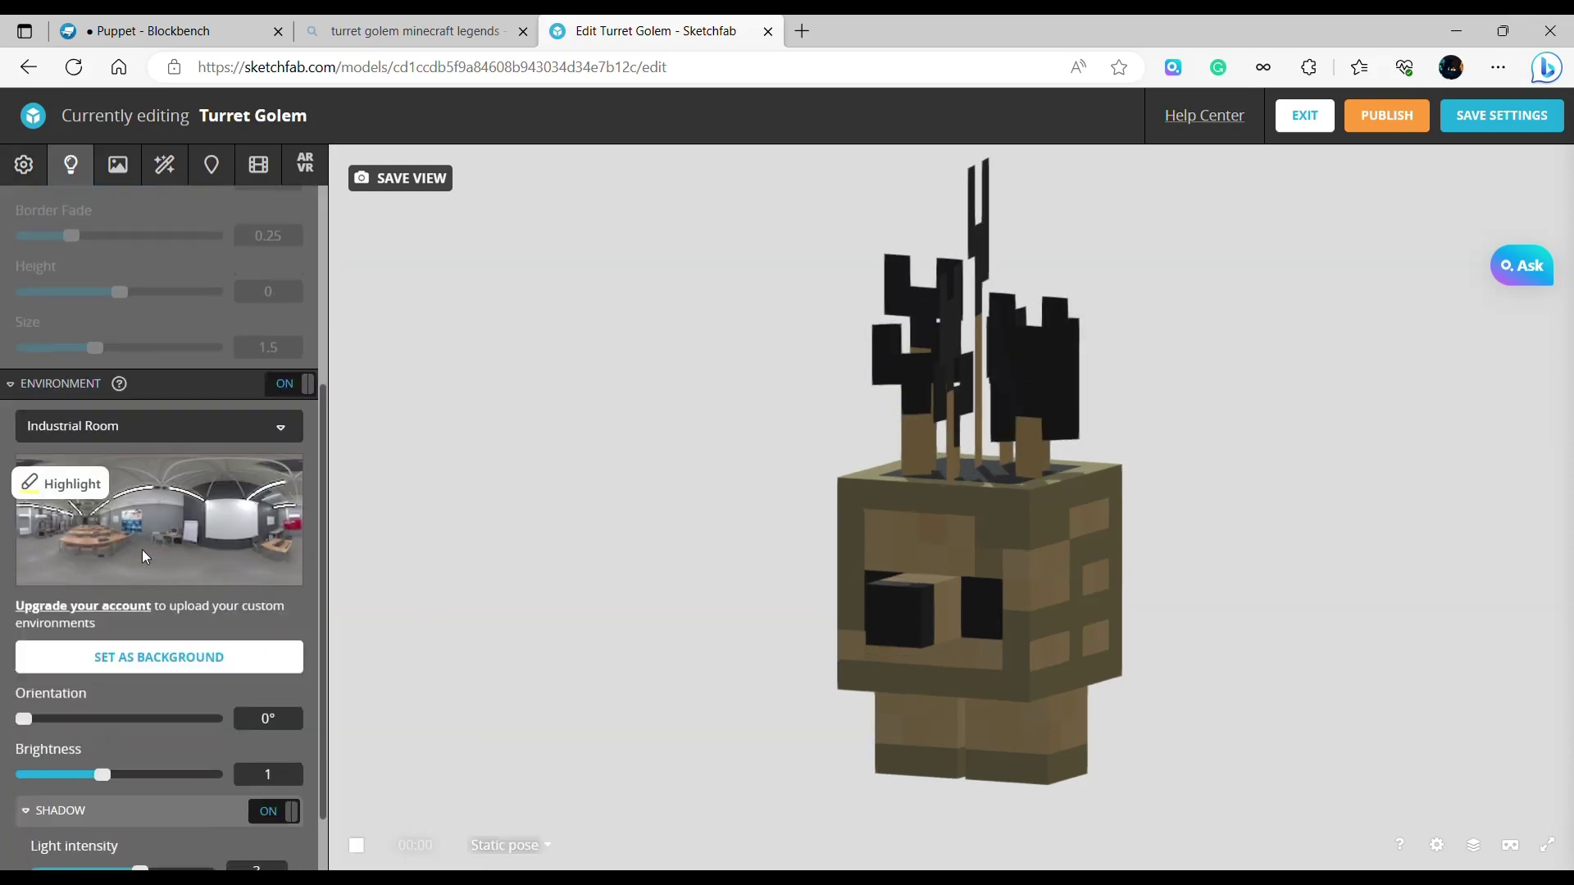
click(117, 430)
scroll(172, 673, down, 1)
click(172, 652)
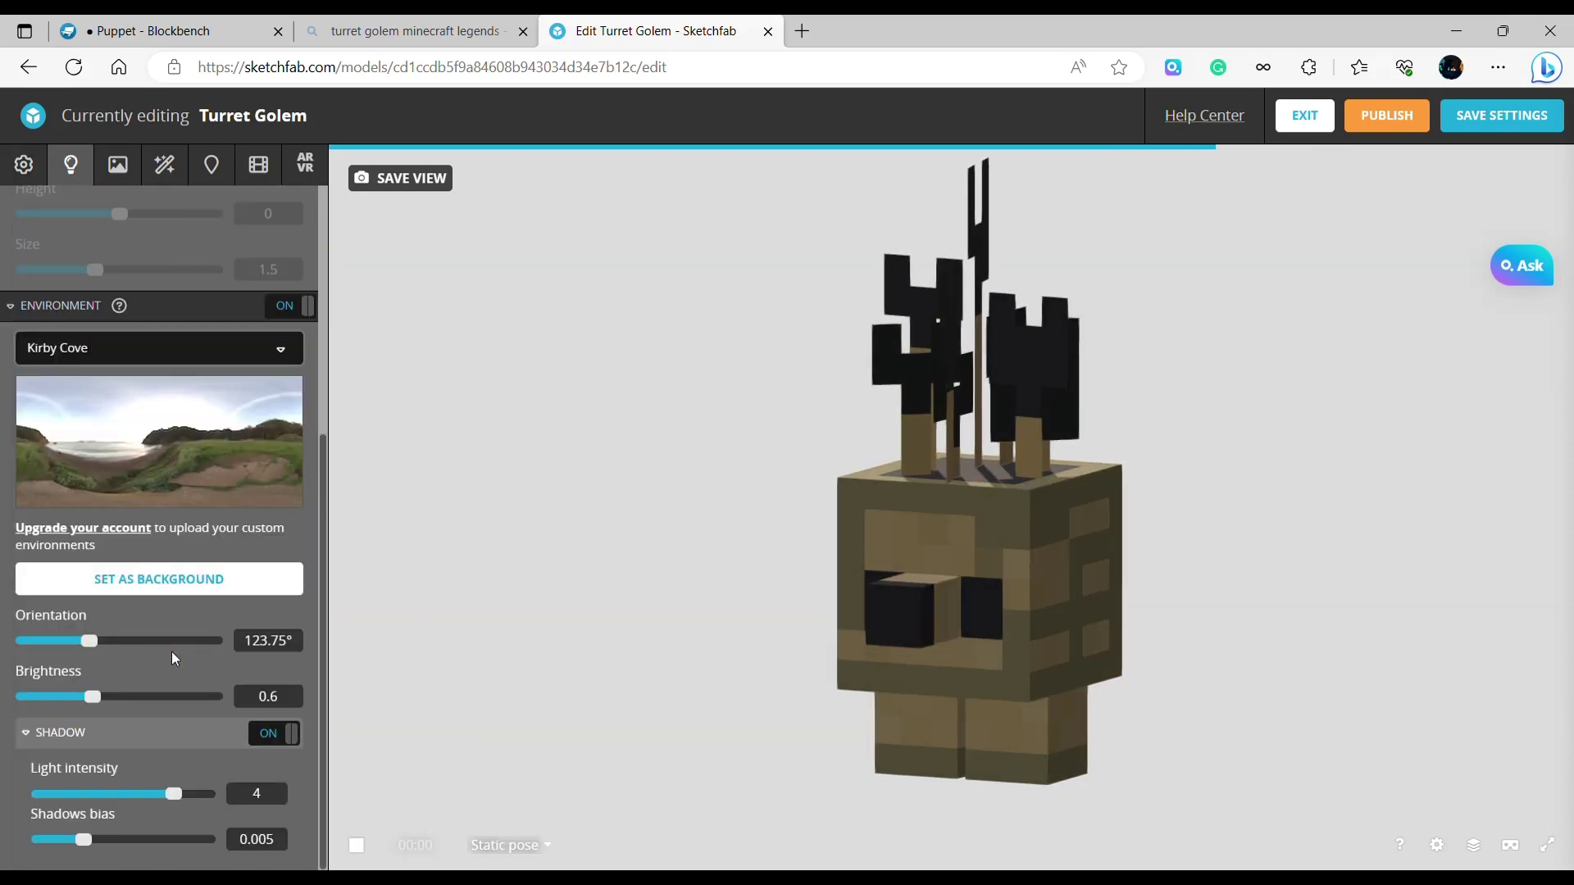
drag(92, 643, 255, 654)
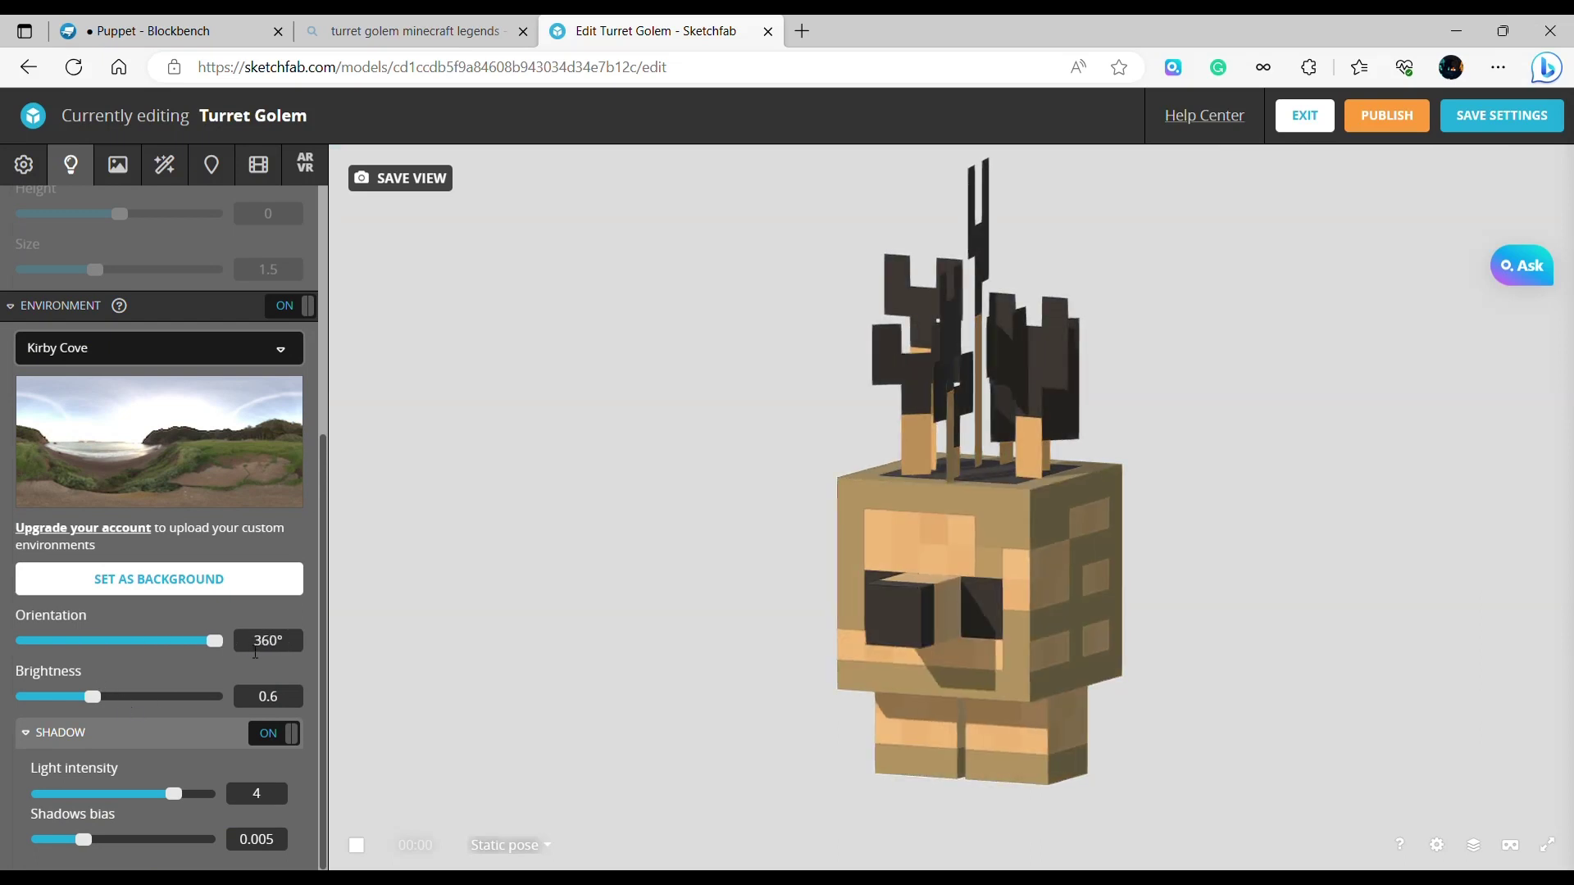
Change the scene's solid background color to a muted olive yellow.
click(117, 166)
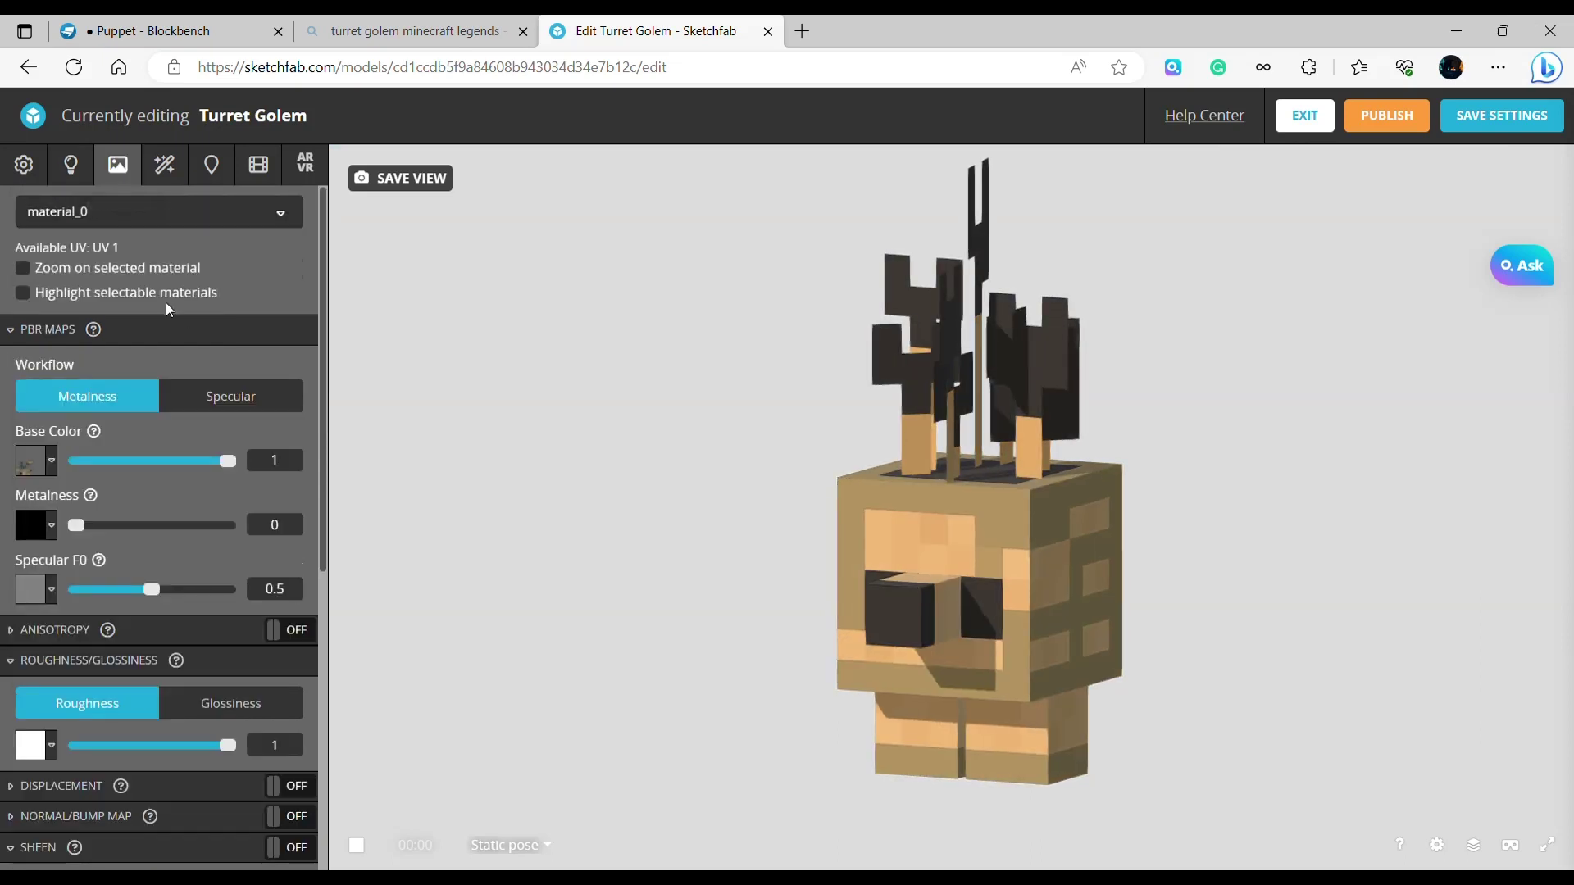
click(26, 172)
click(58, 737)
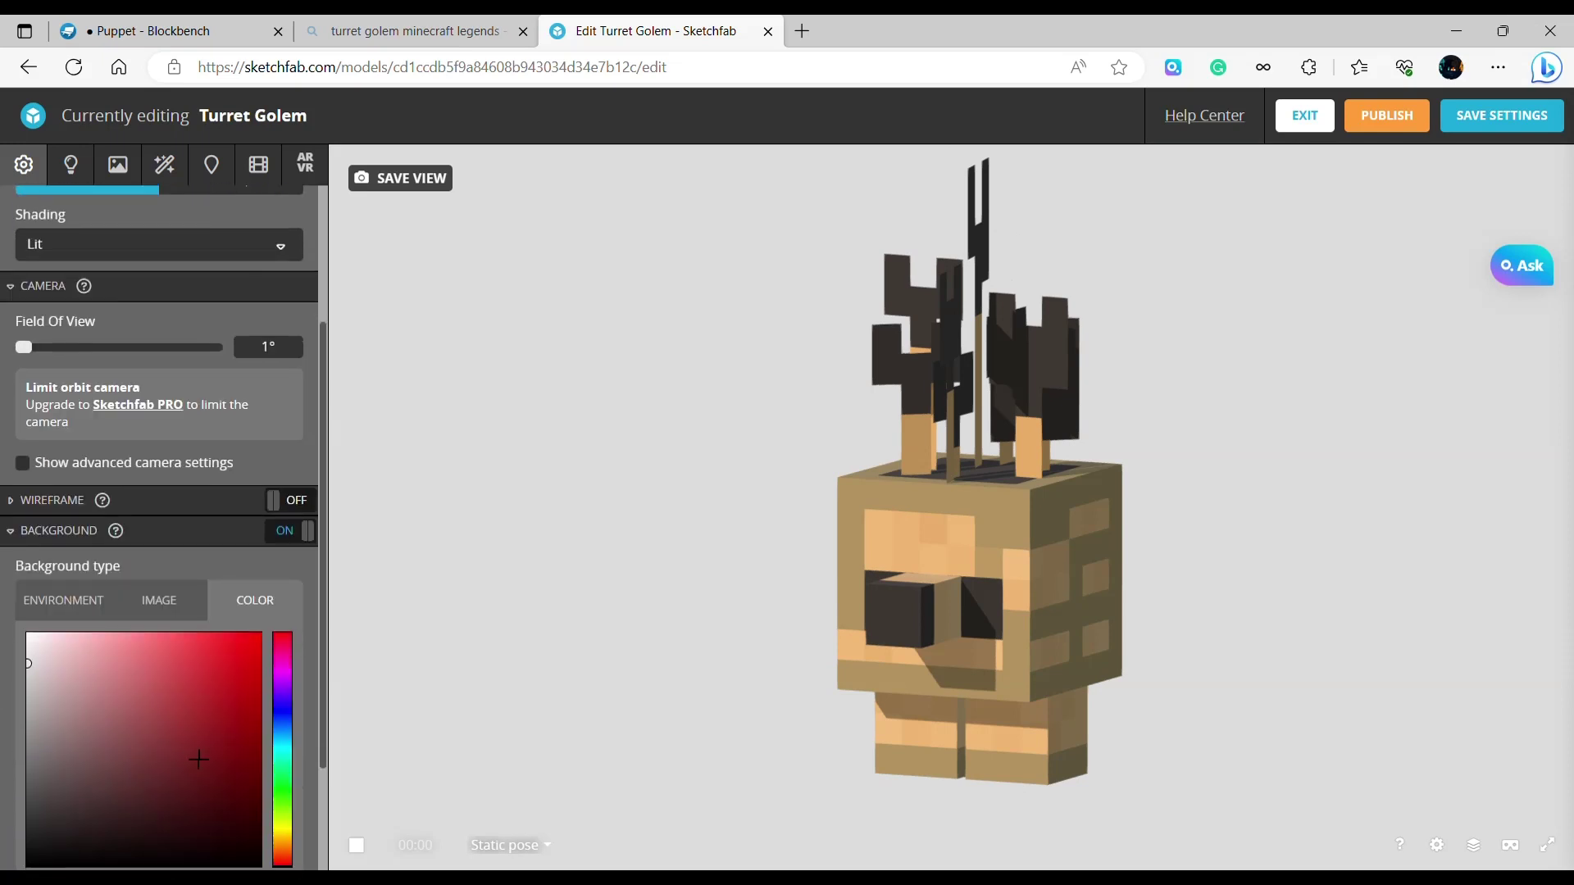
mouse_move(201, 752)
mouse_down()
mouse_move(25, 754)
mouse_move(6, 779)
mouse_up()
click(285, 838)
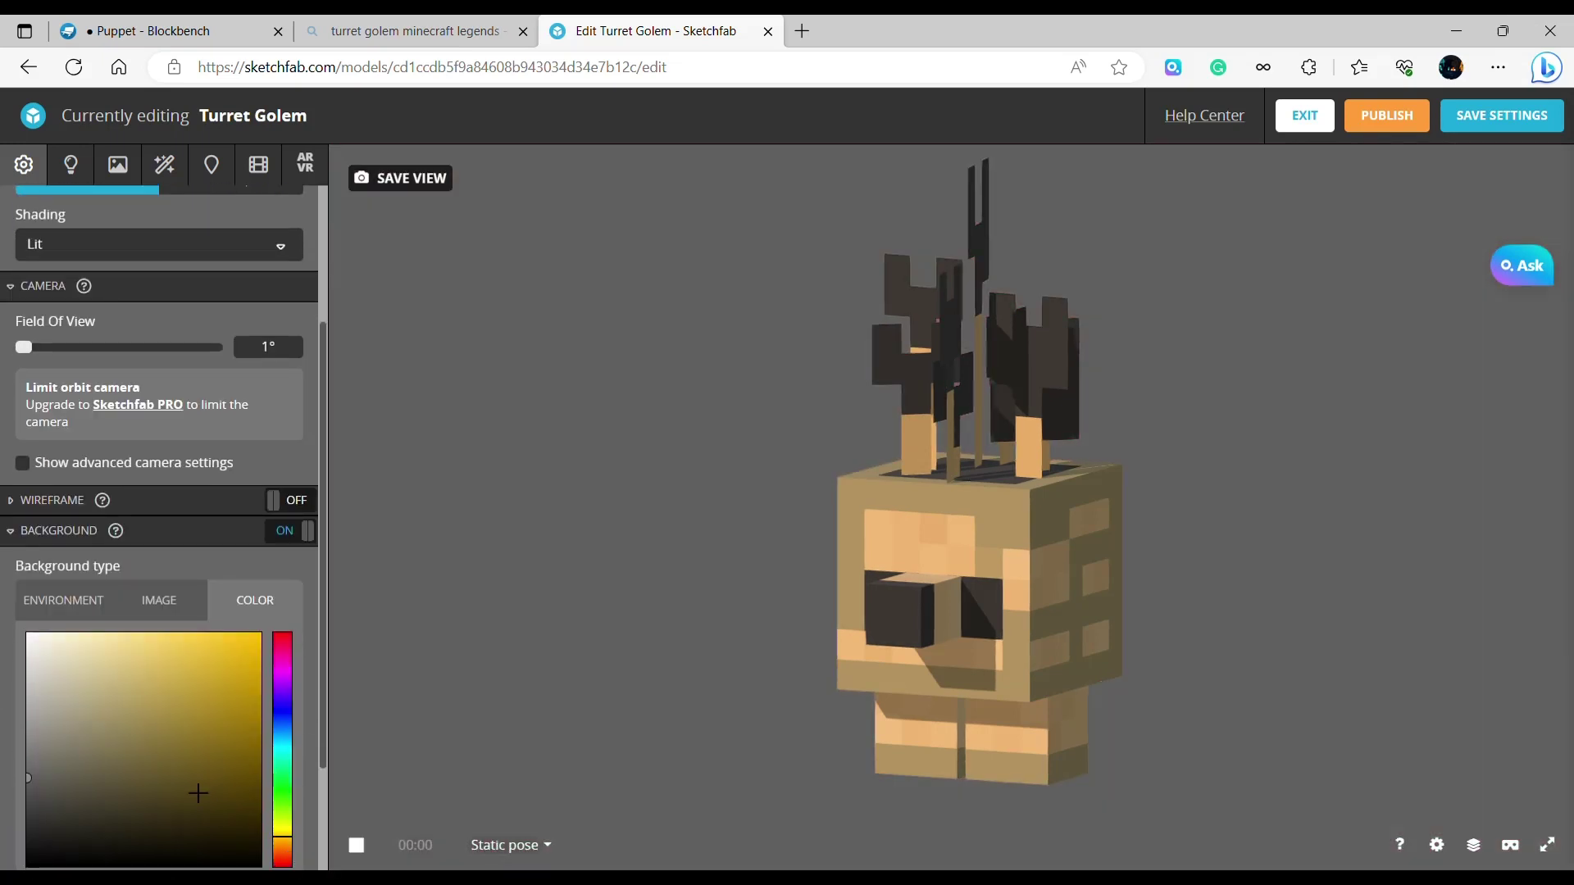
mouse_move(197, 794)
mouse_down()
mouse_move(155, 724)
mouse_move(63, 755)
mouse_move(171, 748)
mouse_up()
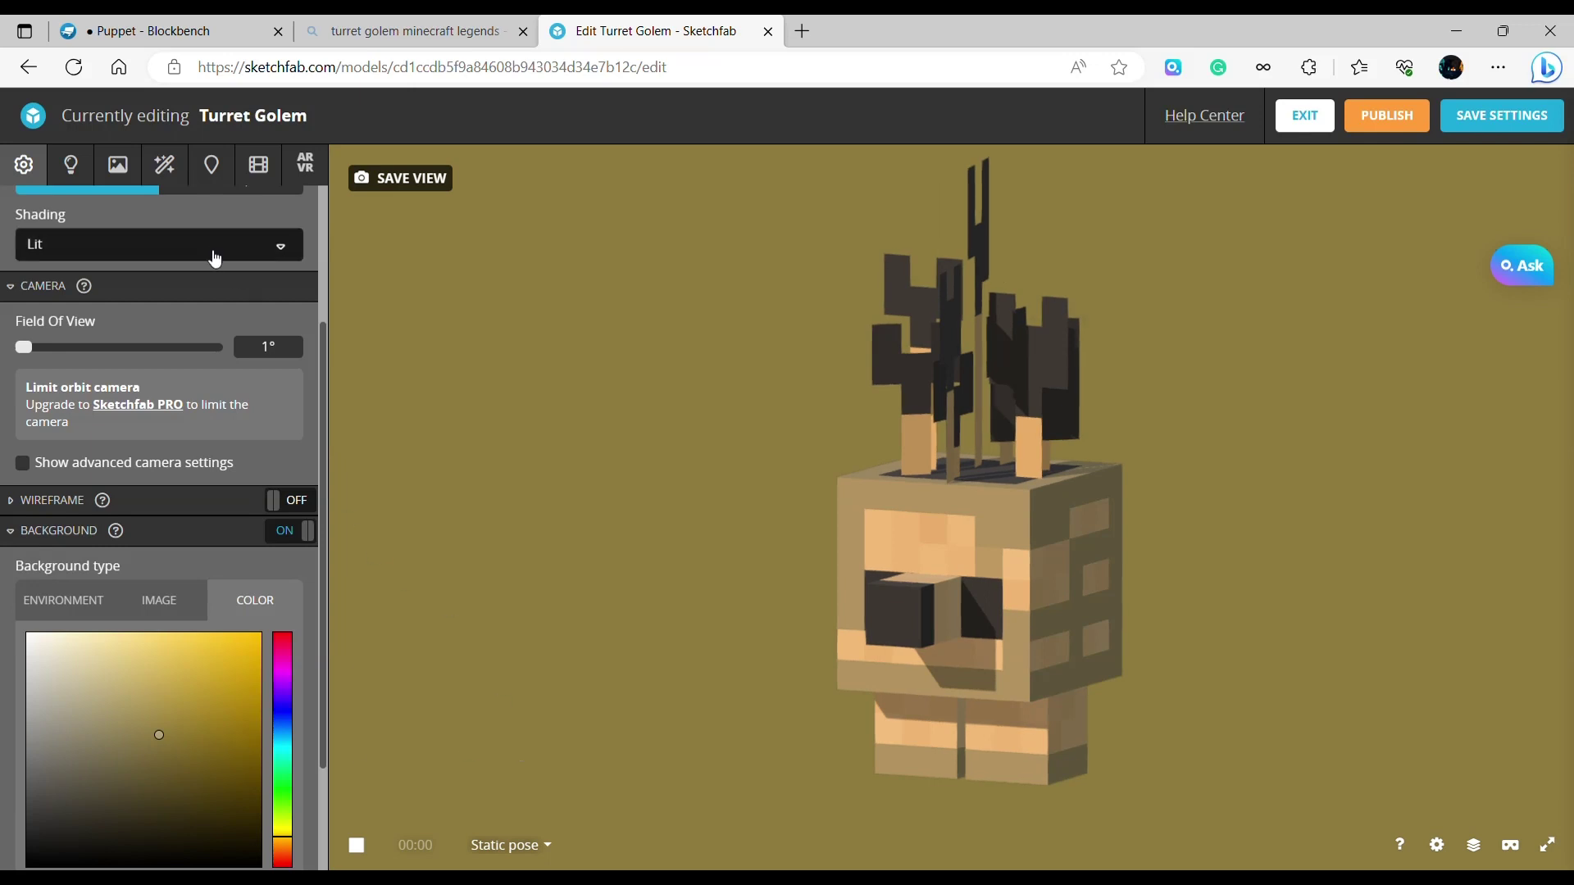
Turn on the SSAO and Depth of Field post-processing filters, leaving Grain off after trying it.
click(144, 171)
click(165, 167)
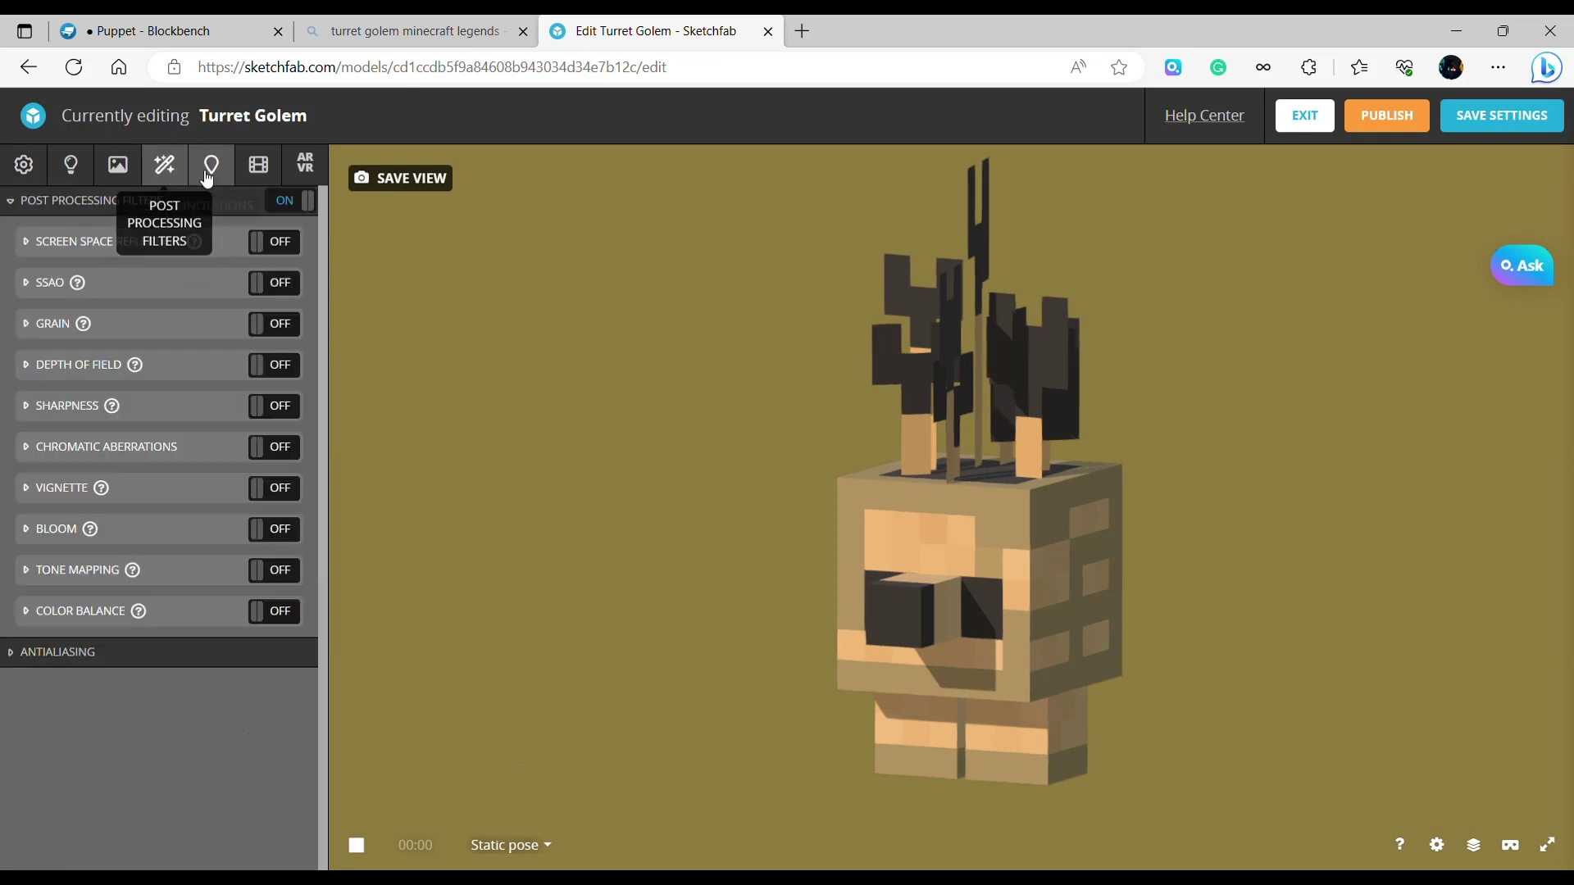
click(272, 297)
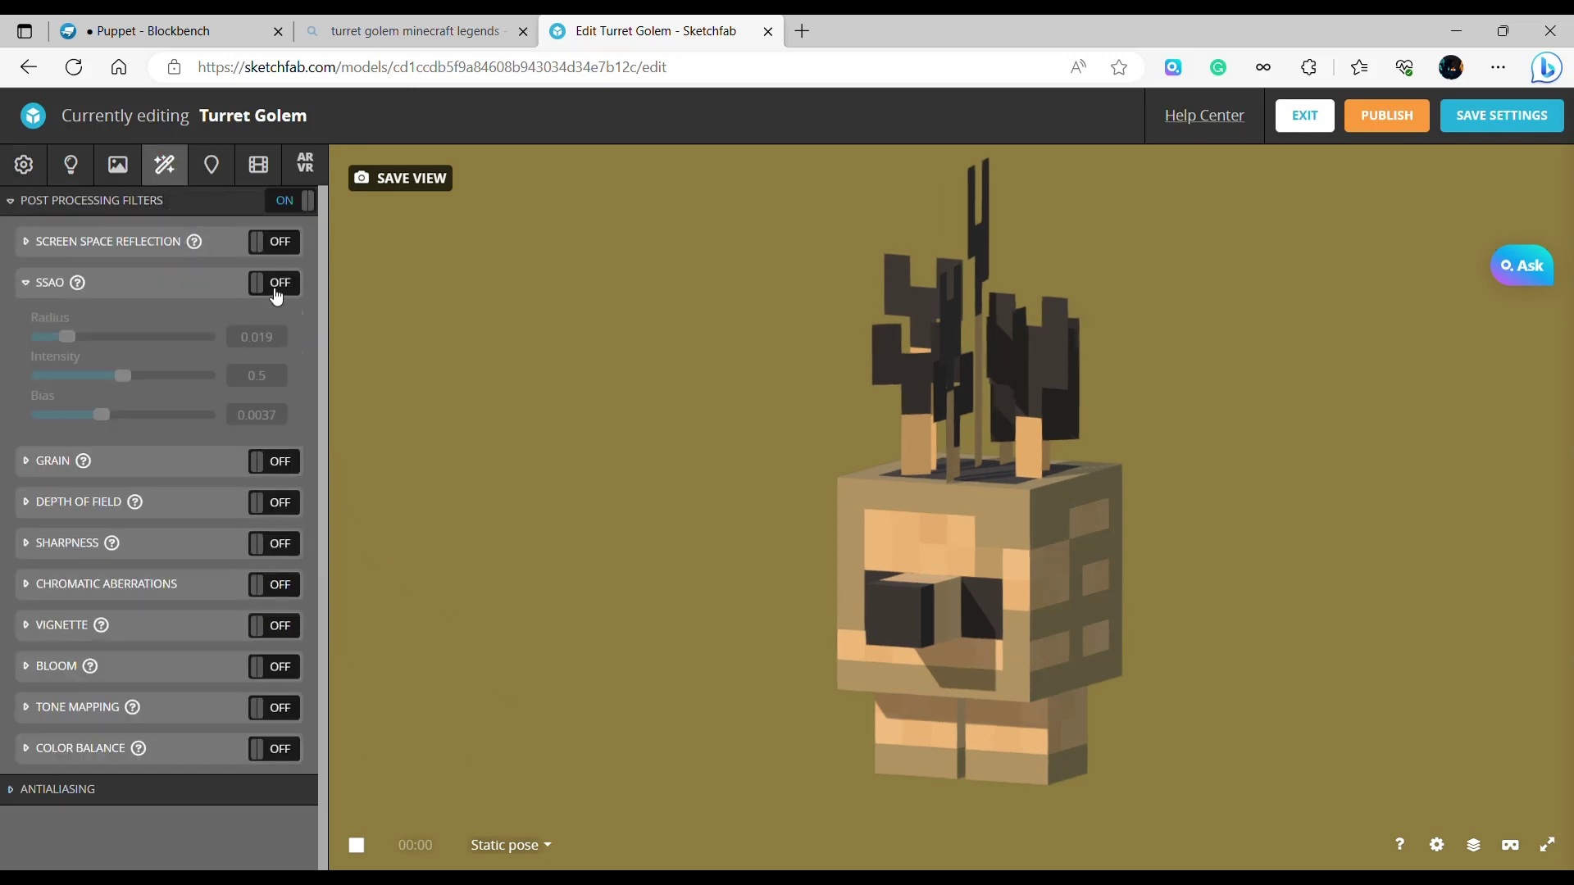
click(276, 292)
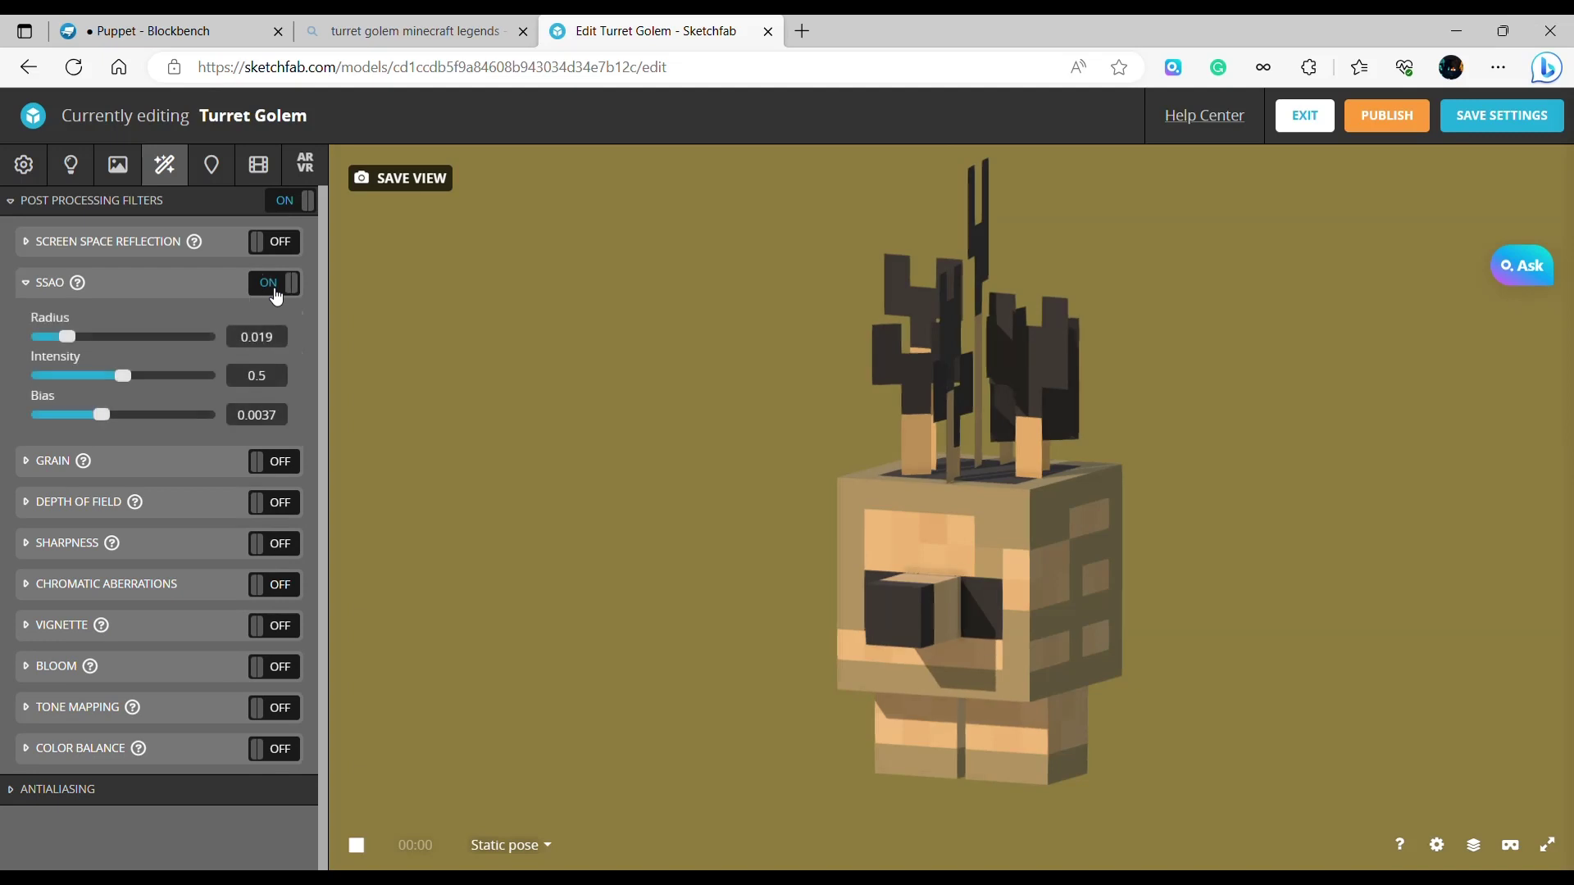
click(277, 463)
click(285, 476)
click(289, 519)
Try the Vignette filter, leaving it off, and turn on the Bloom, Tone Mapping and Color Balance filters.
click(293, 627)
click(294, 628)
click(276, 679)
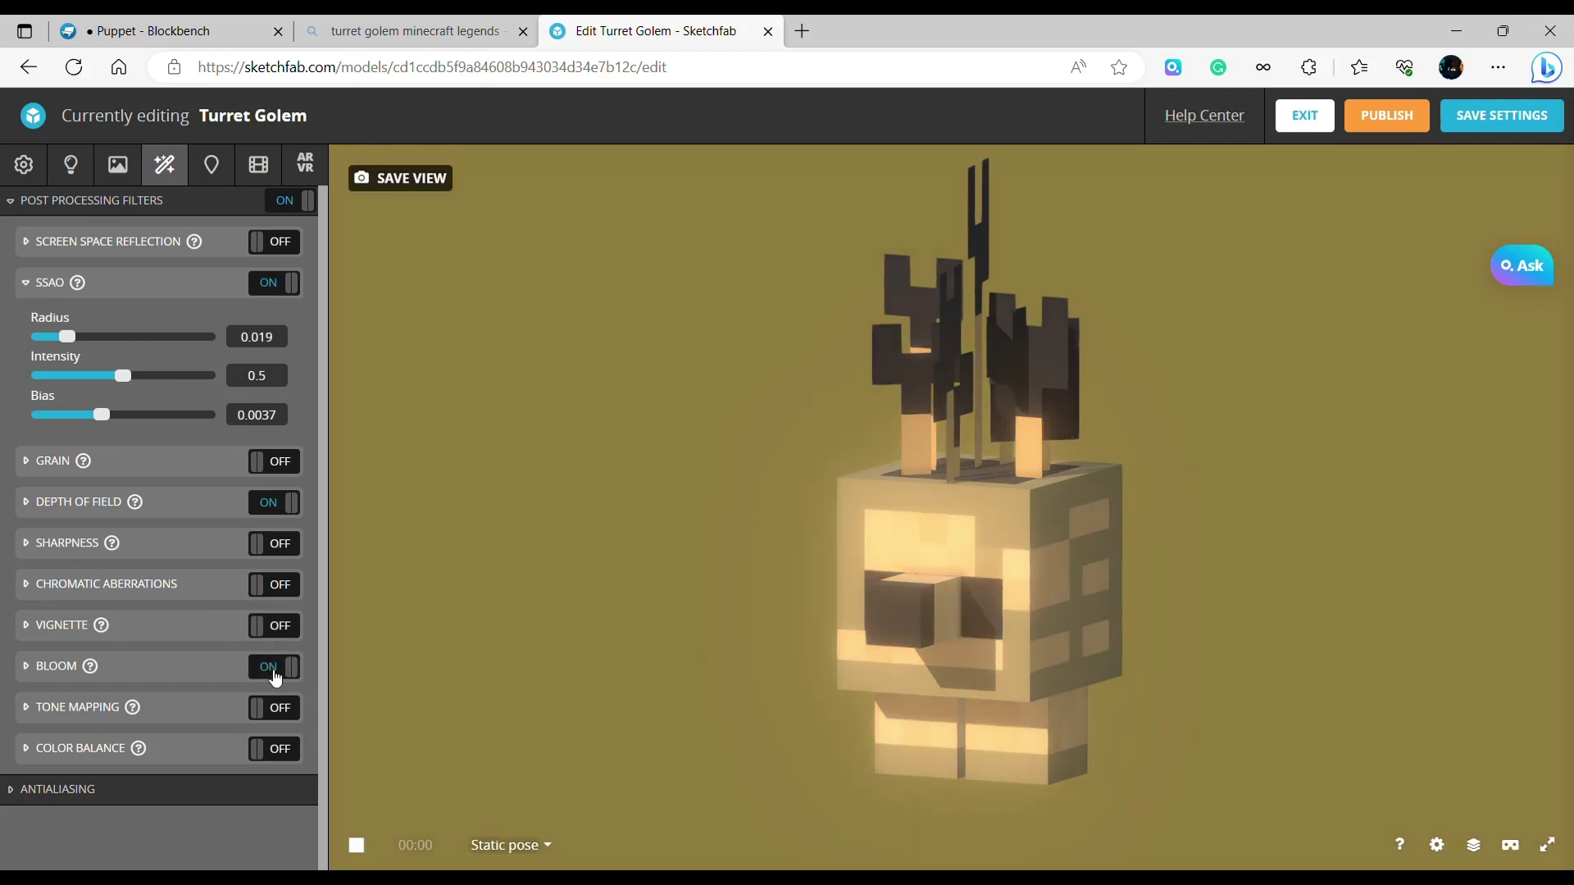
click(275, 678)
click(275, 680)
click(275, 710)
click(274, 750)
Enable Subsurface Scattering, Cavity, Ambient Occlusion and Clear Coat for the golem's material and save the view.
click(117, 164)
scroll(263, 703, down, 10)
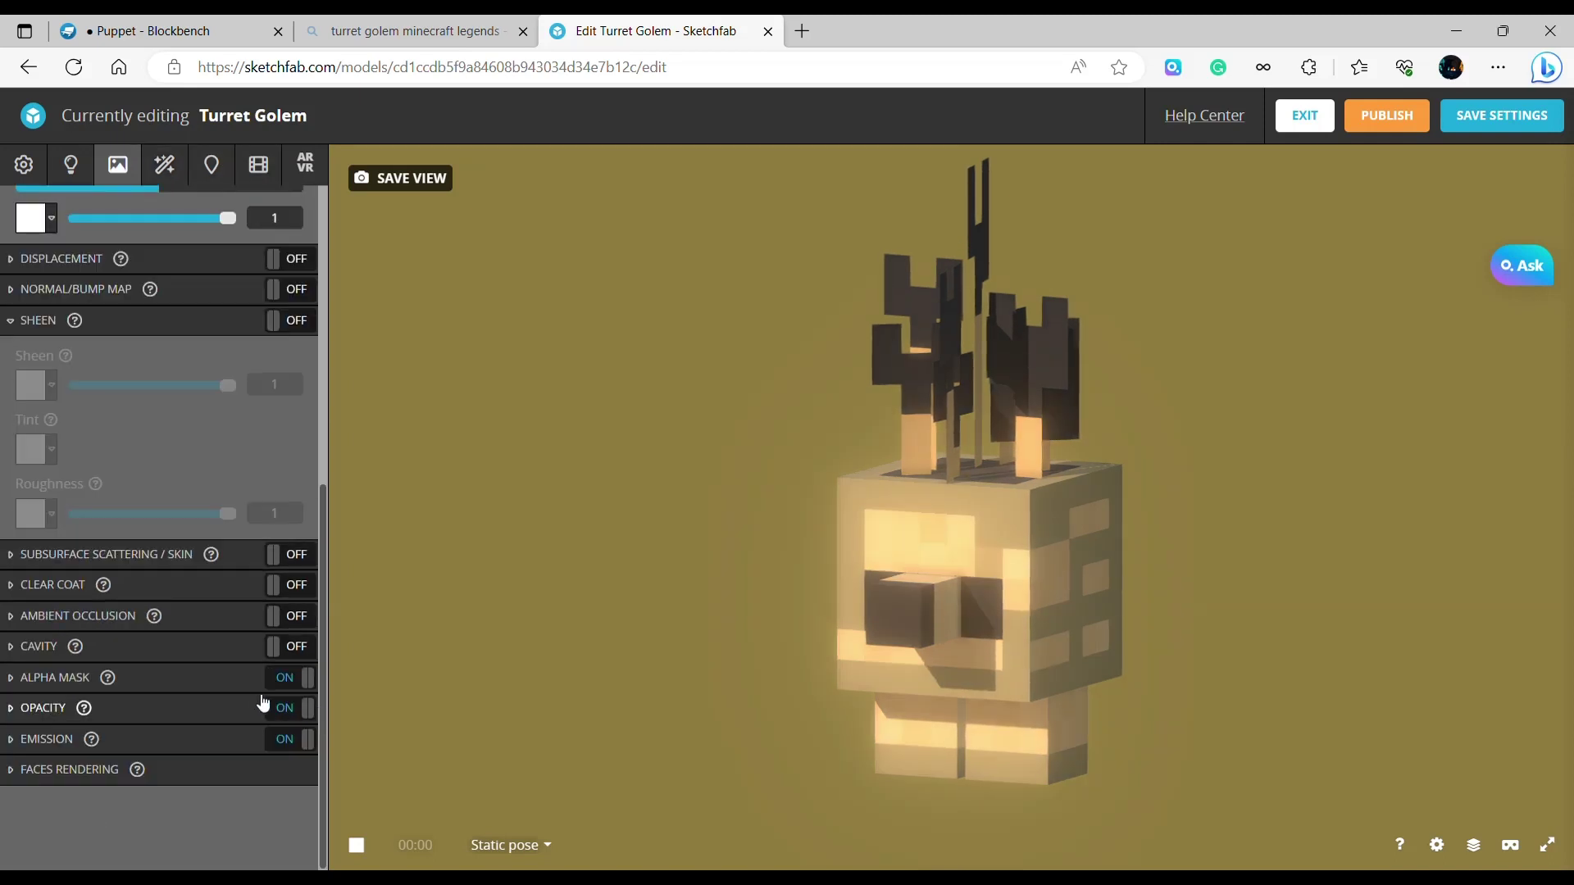
click(289, 586)
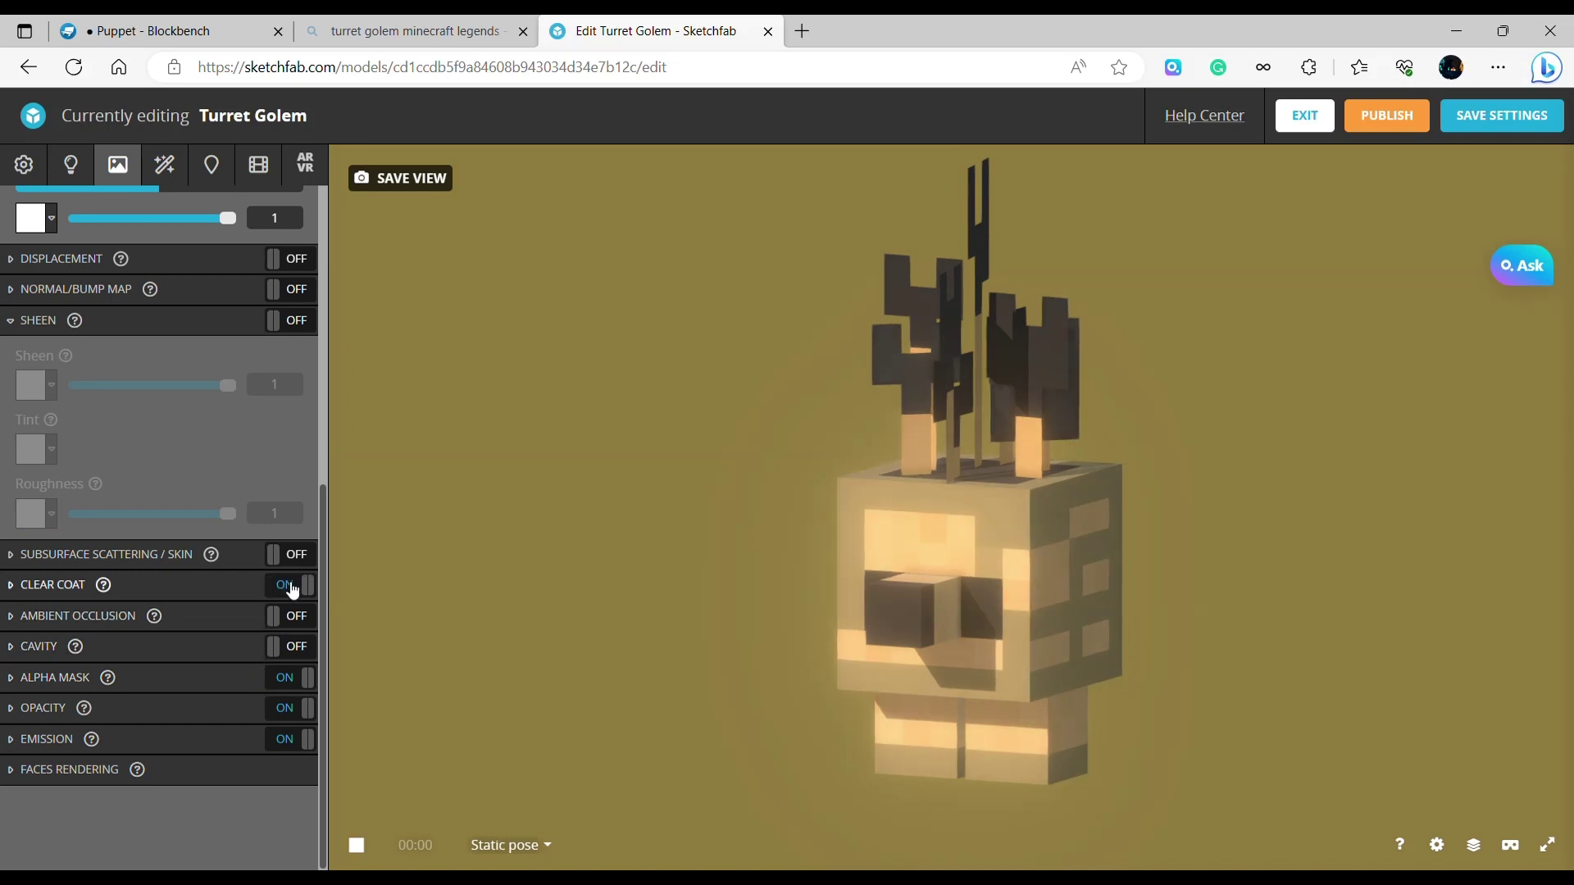
click(292, 588)
click(297, 556)
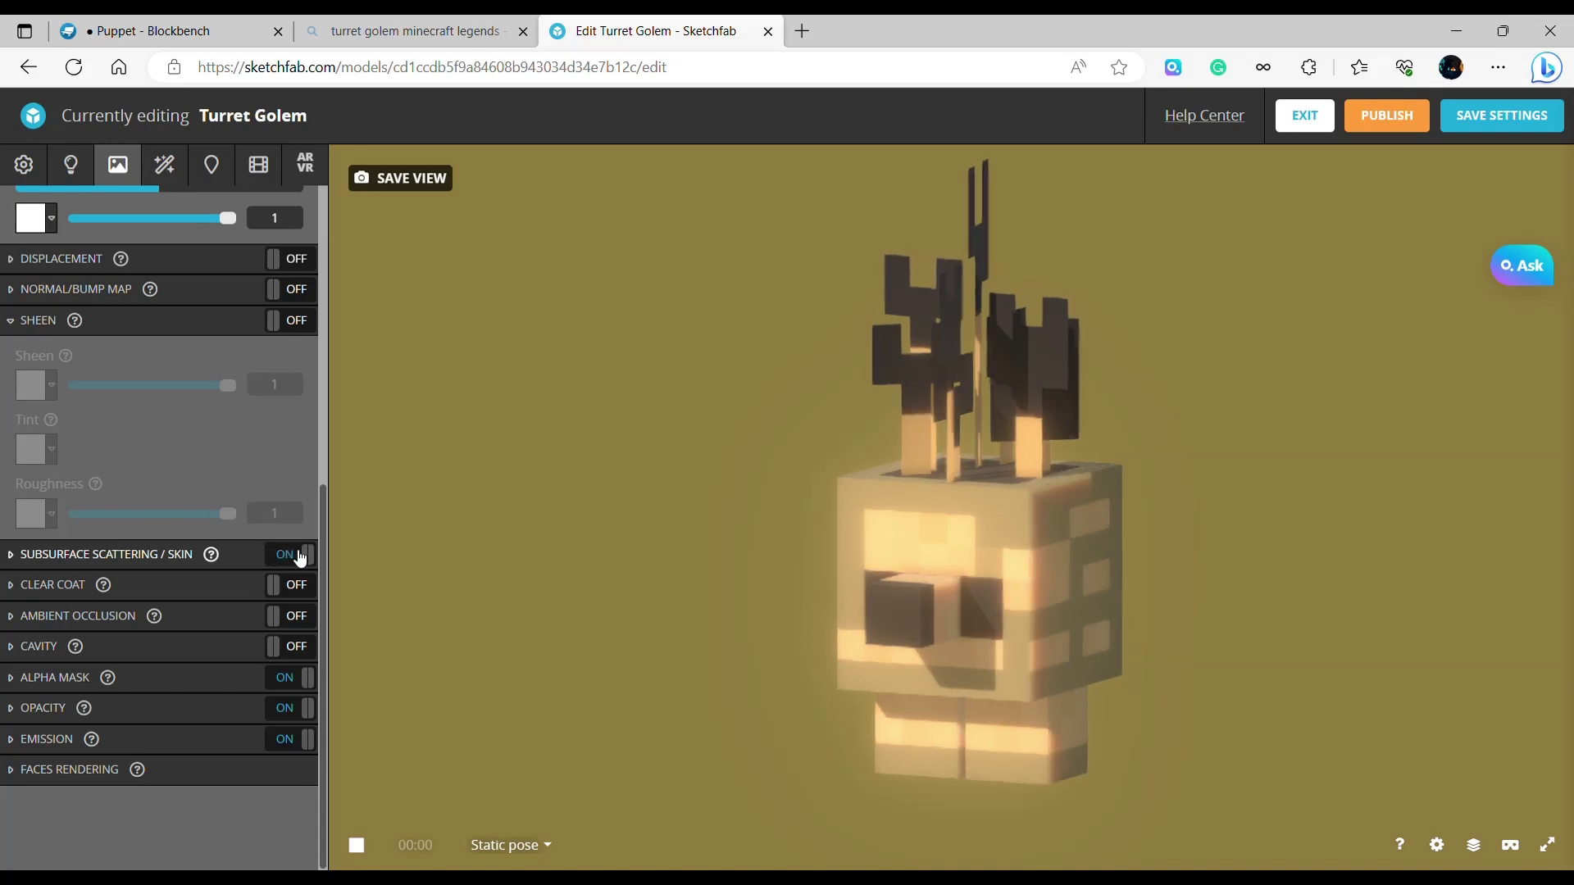
click(296, 650)
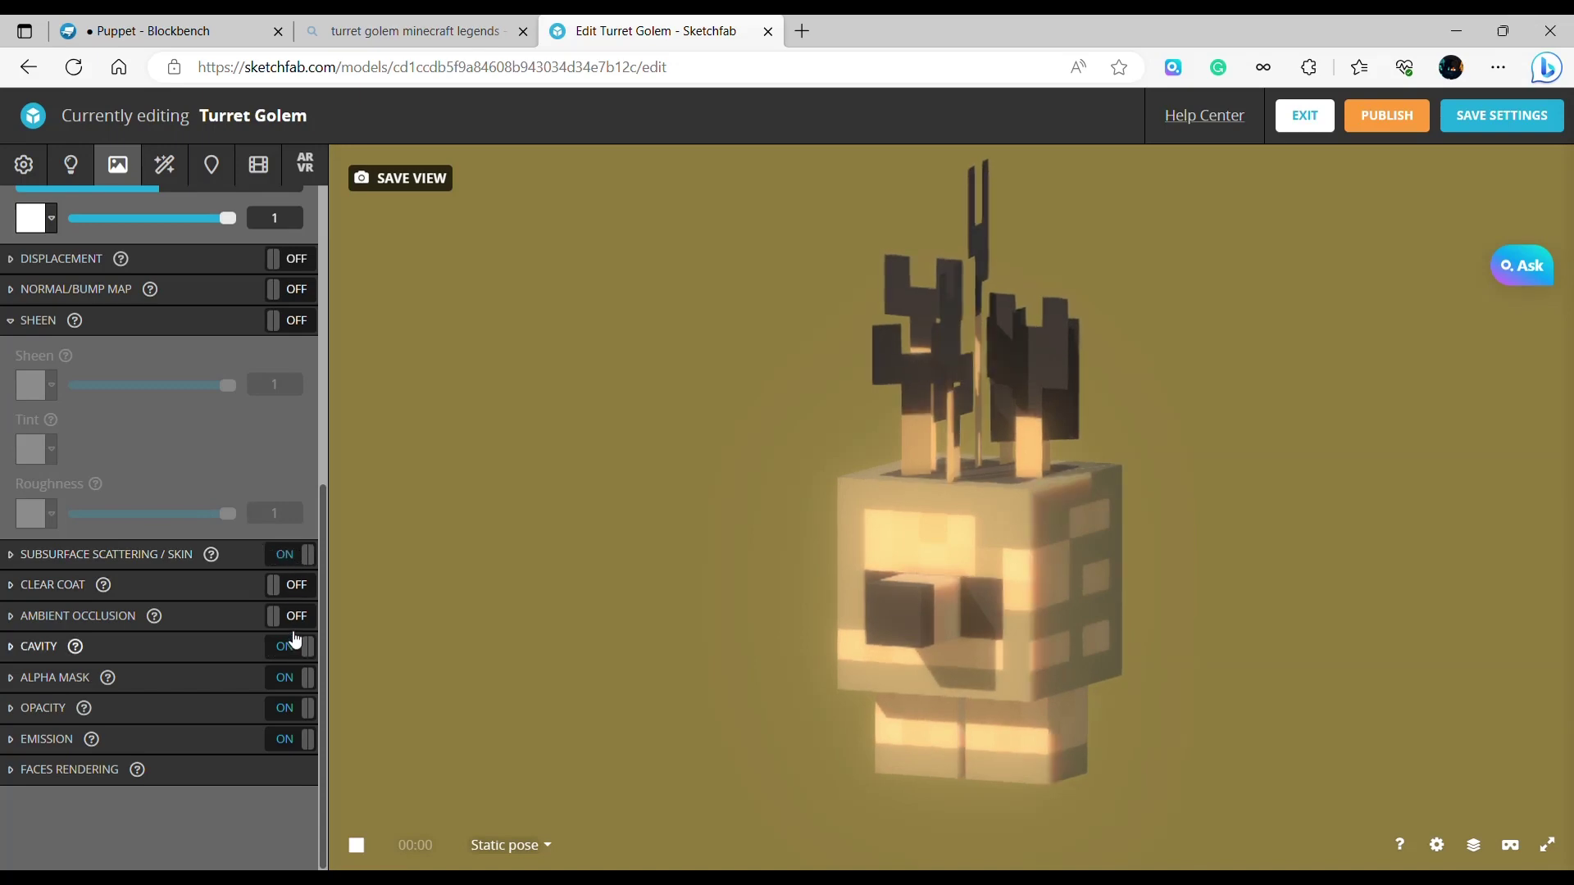
click(297, 616)
click(297, 585)
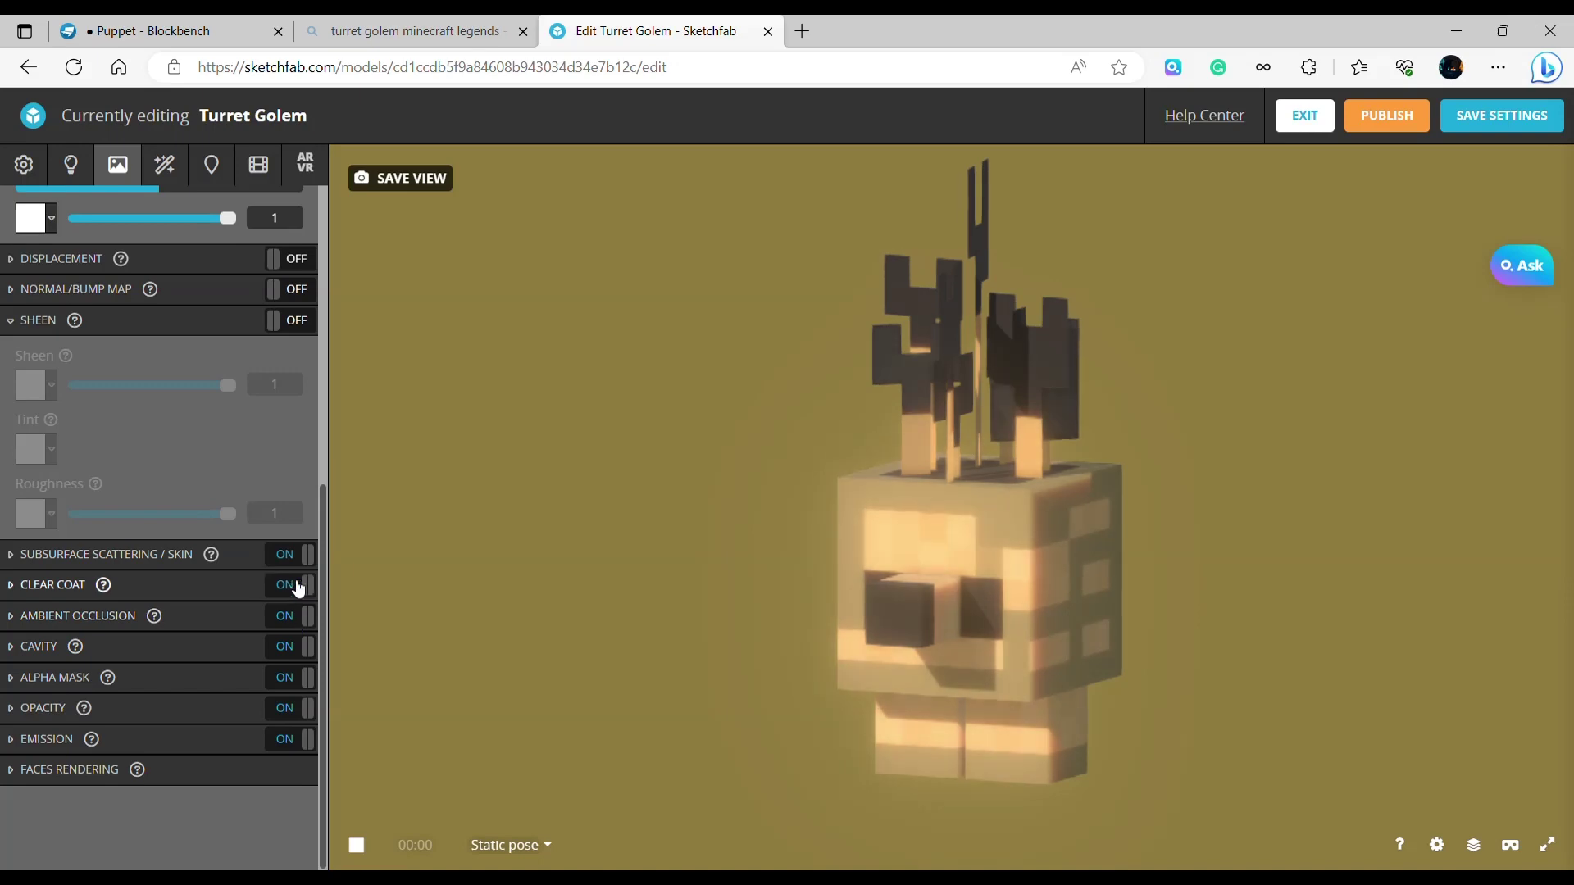
click(384, 182)
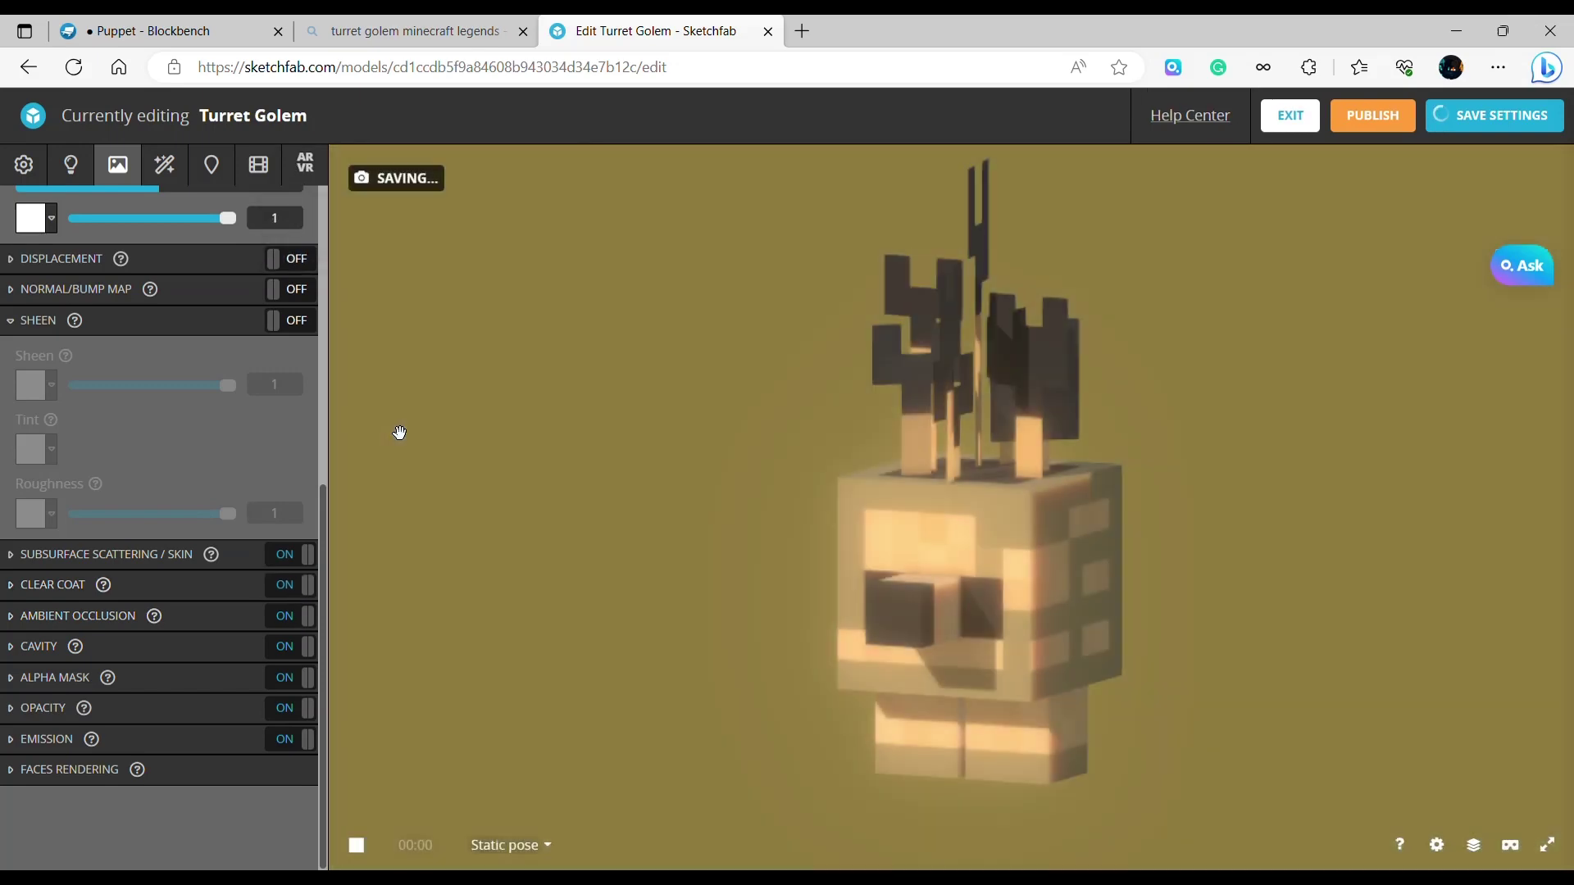
Add an annotation on the golem's arrows titled "Arrow Bundle" with the description "For shooting things!".
click(212, 166)
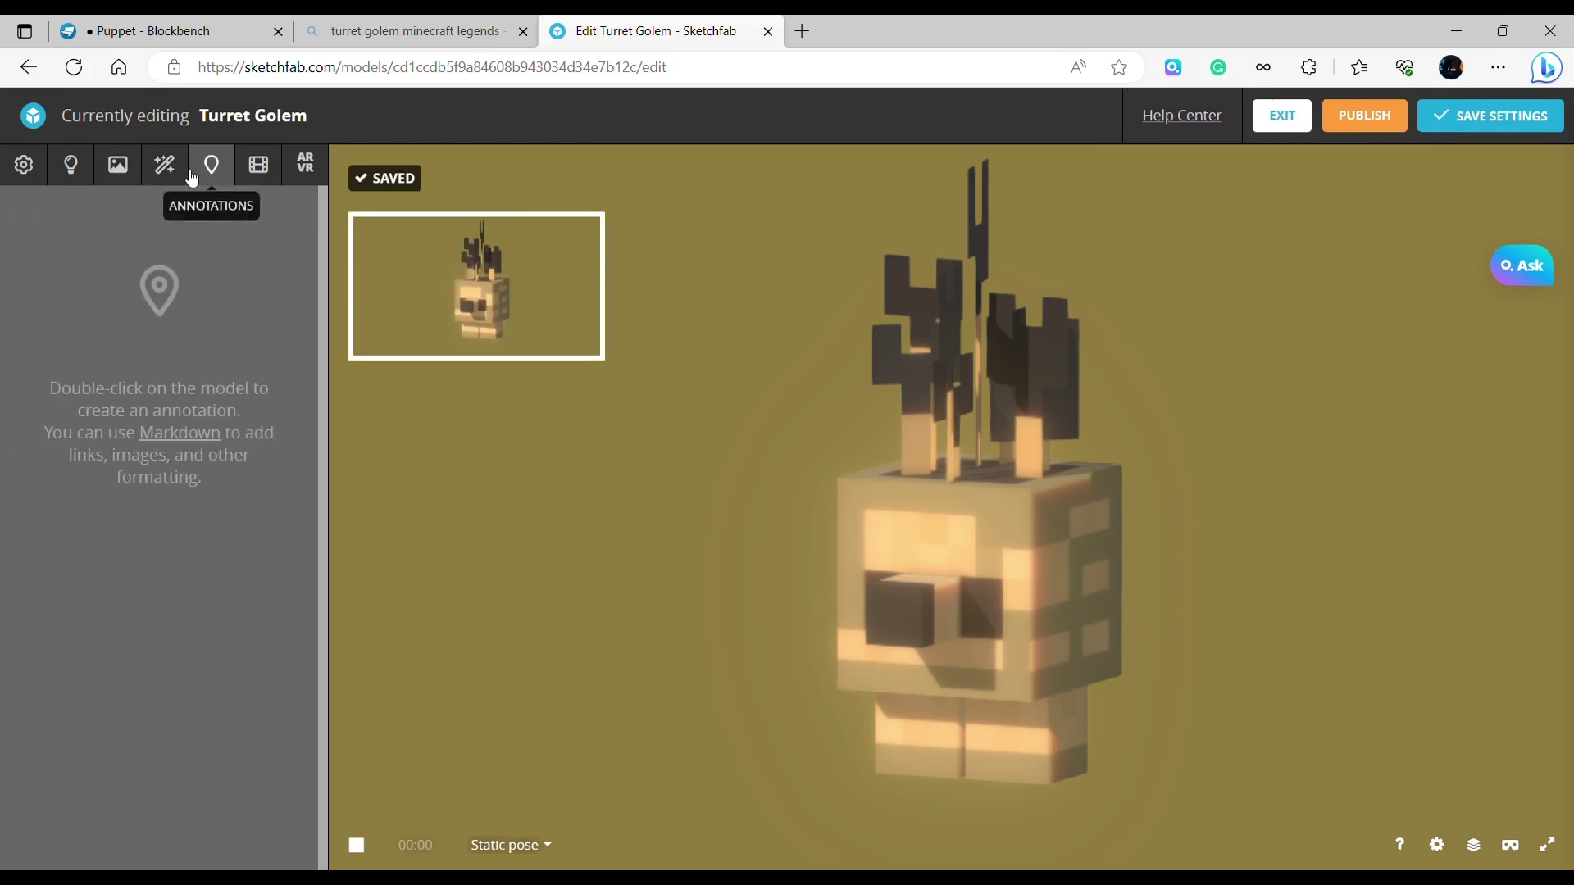
click(180, 179)
click(212, 166)
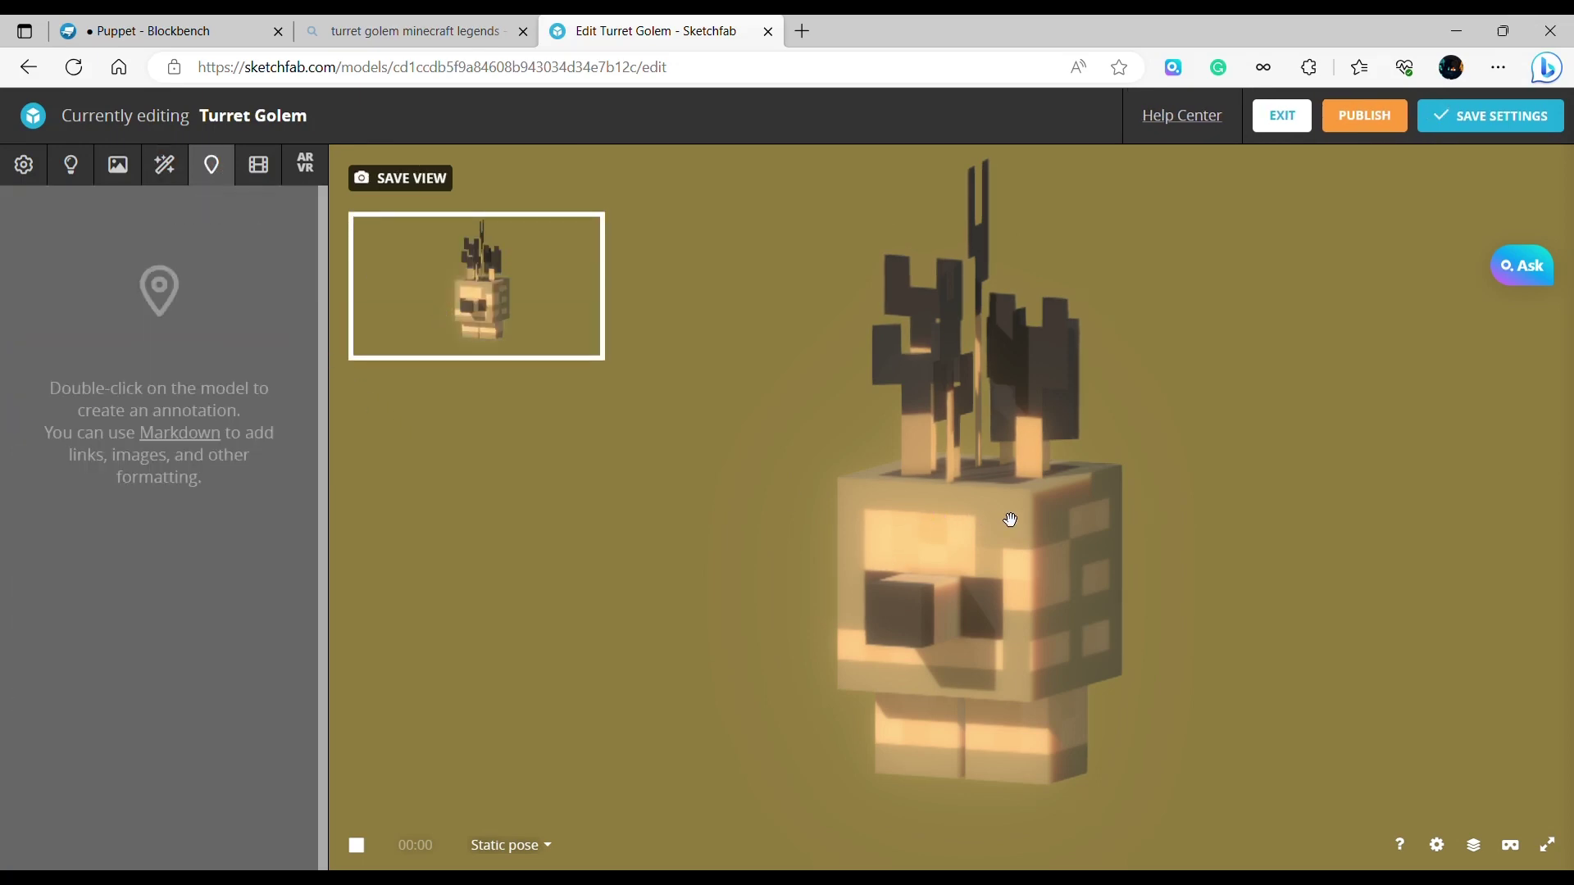
scroll(1149, 430, up, 3)
scroll(1079, 527, up, 8)
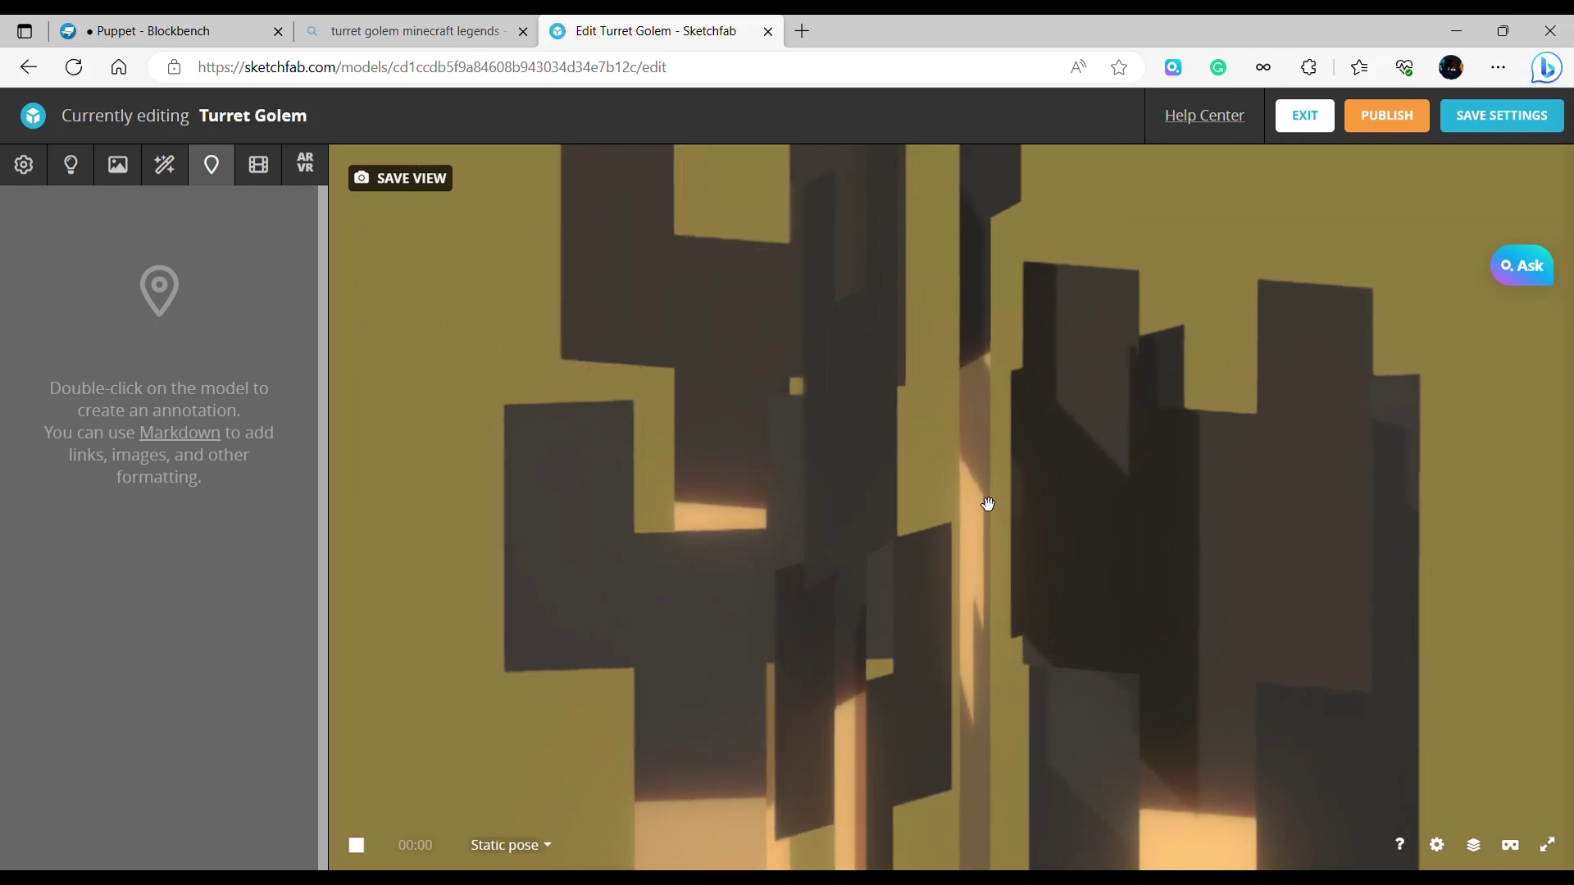
double_click(988, 505)
text(A)
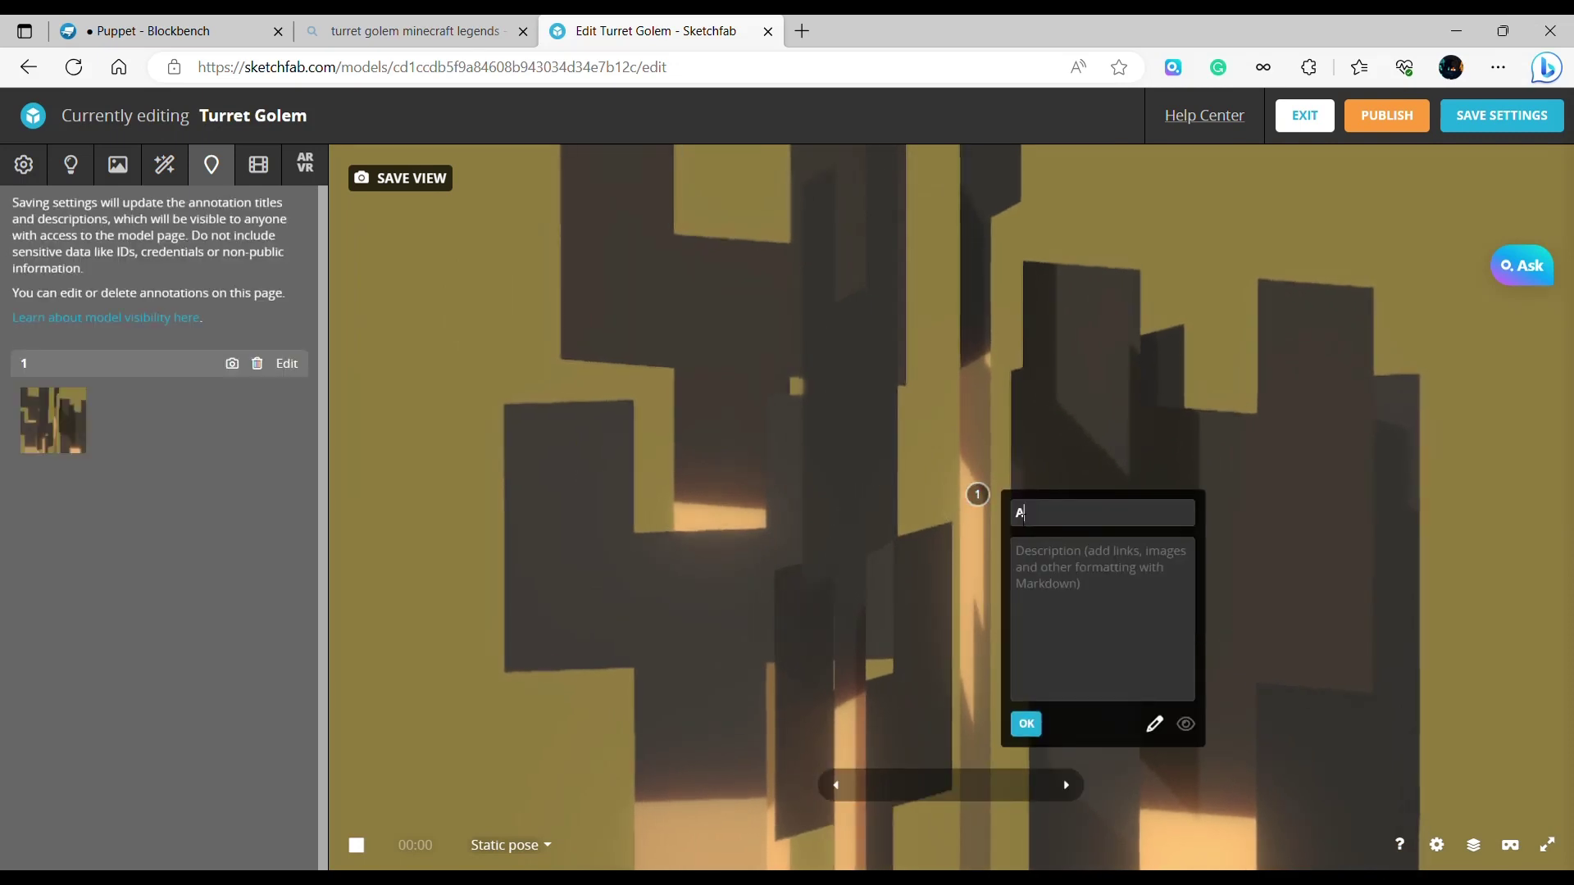
text(rrow Bundl)
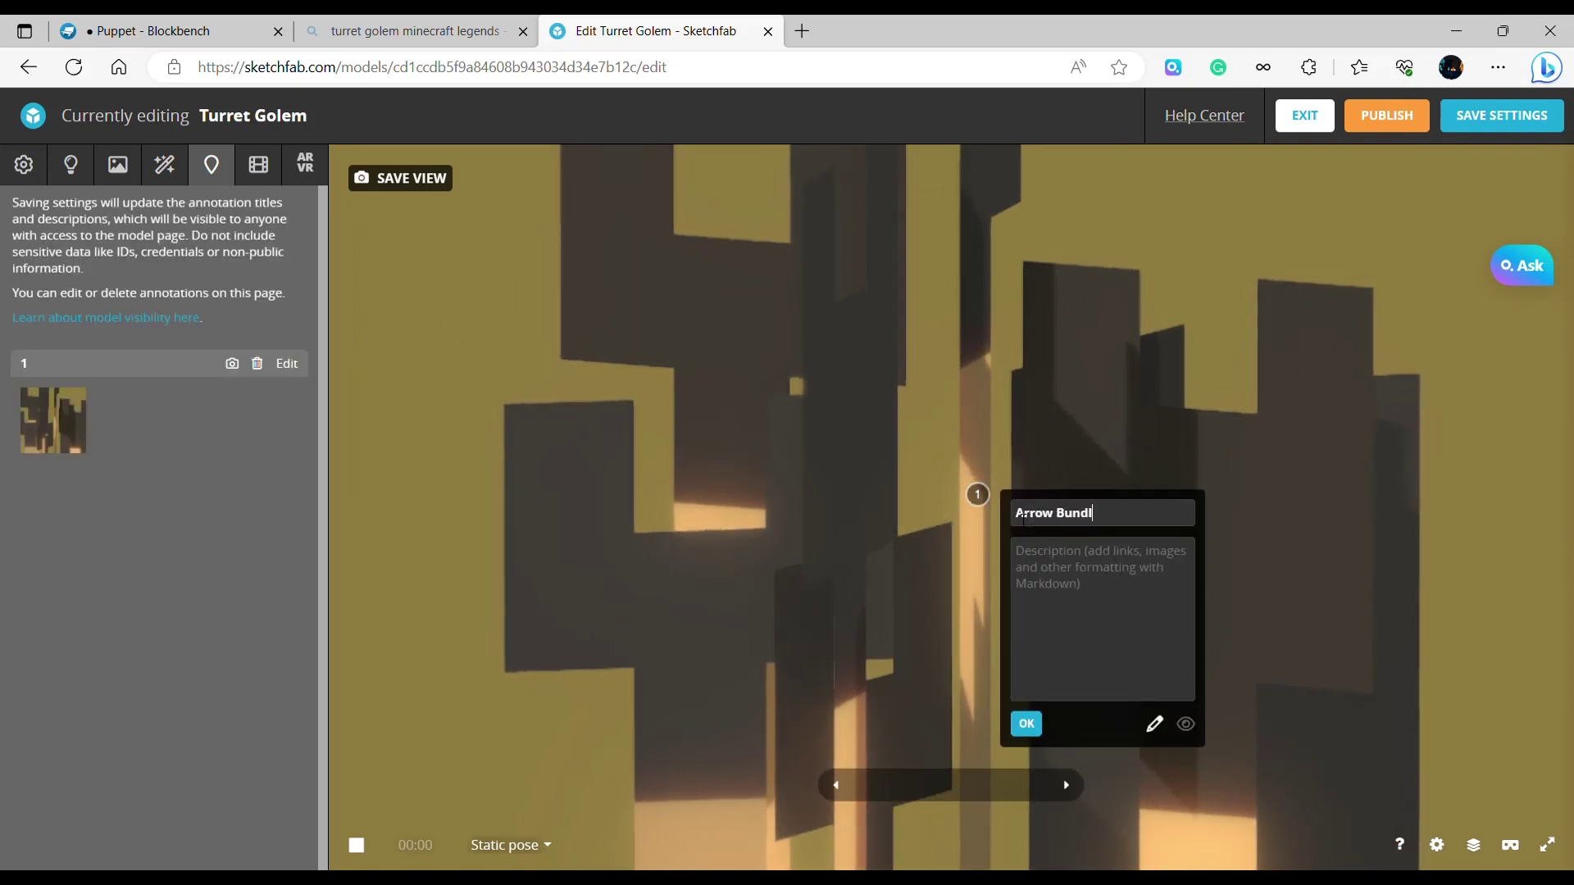
text(For shooting things!)
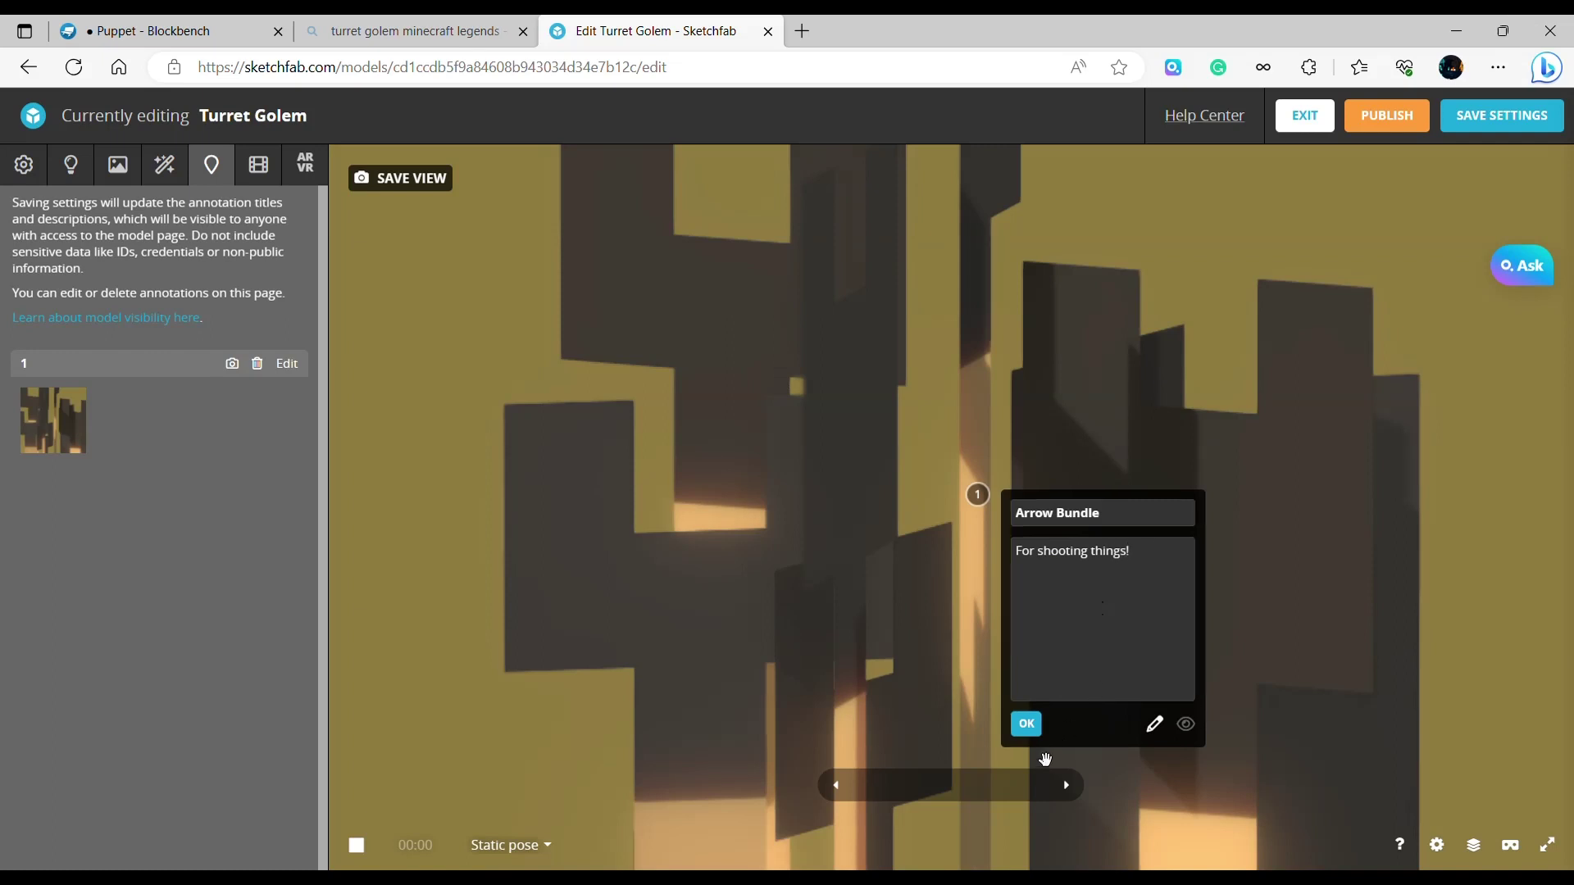
click(1033, 732)
Add a second annotation on the front of the golem's nose titled "Turret Nose" with the description "For shooting the arrows!".
scroll(1052, 632, down, 3)
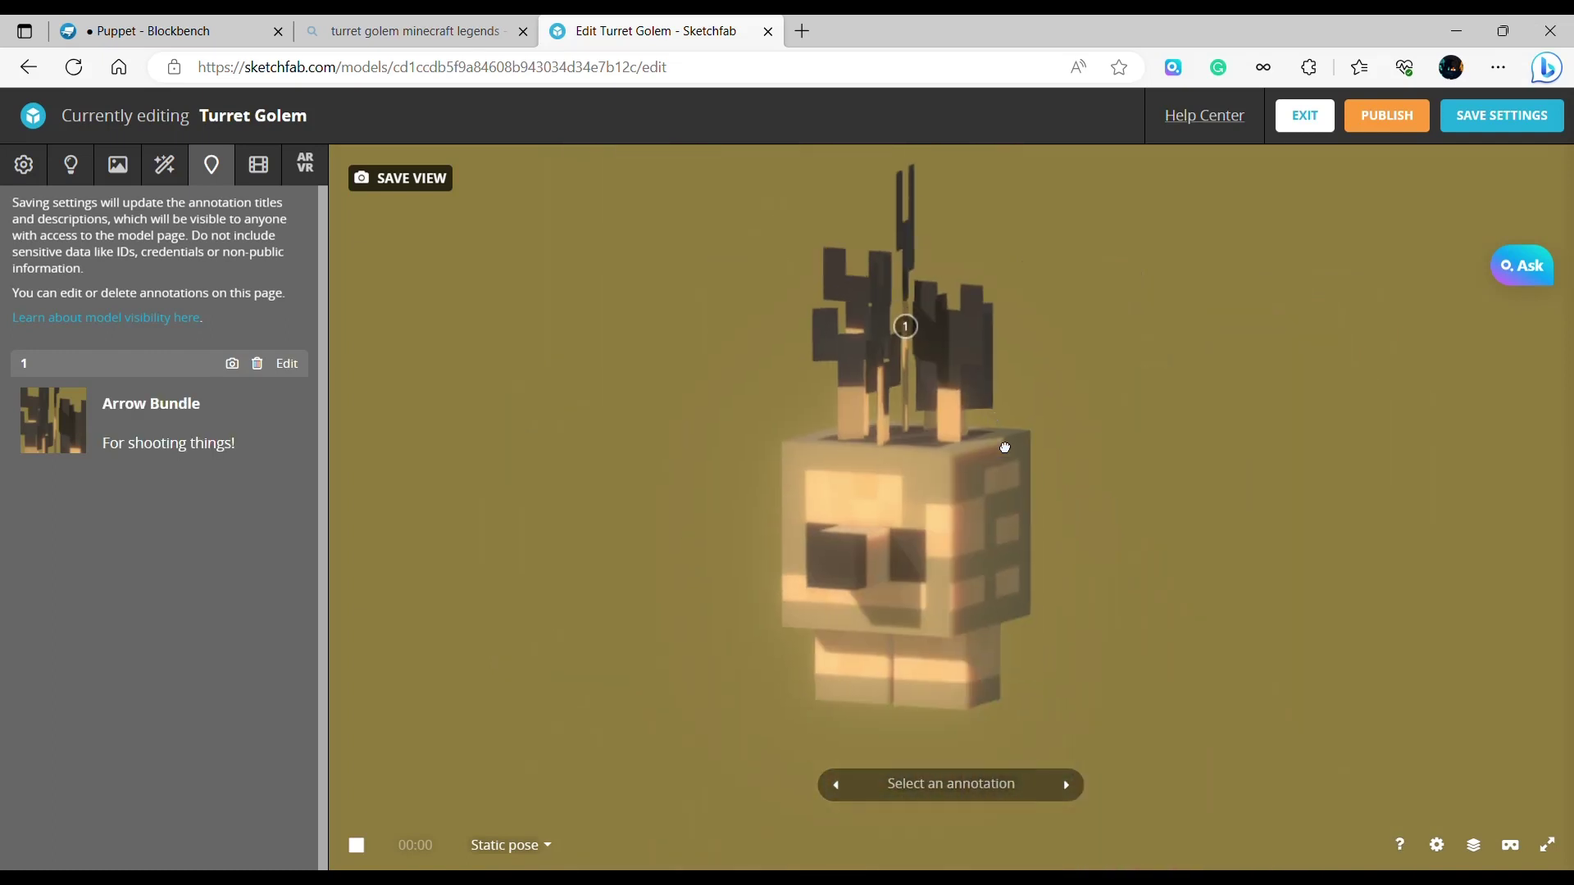
scroll(1001, 446, up, 6)
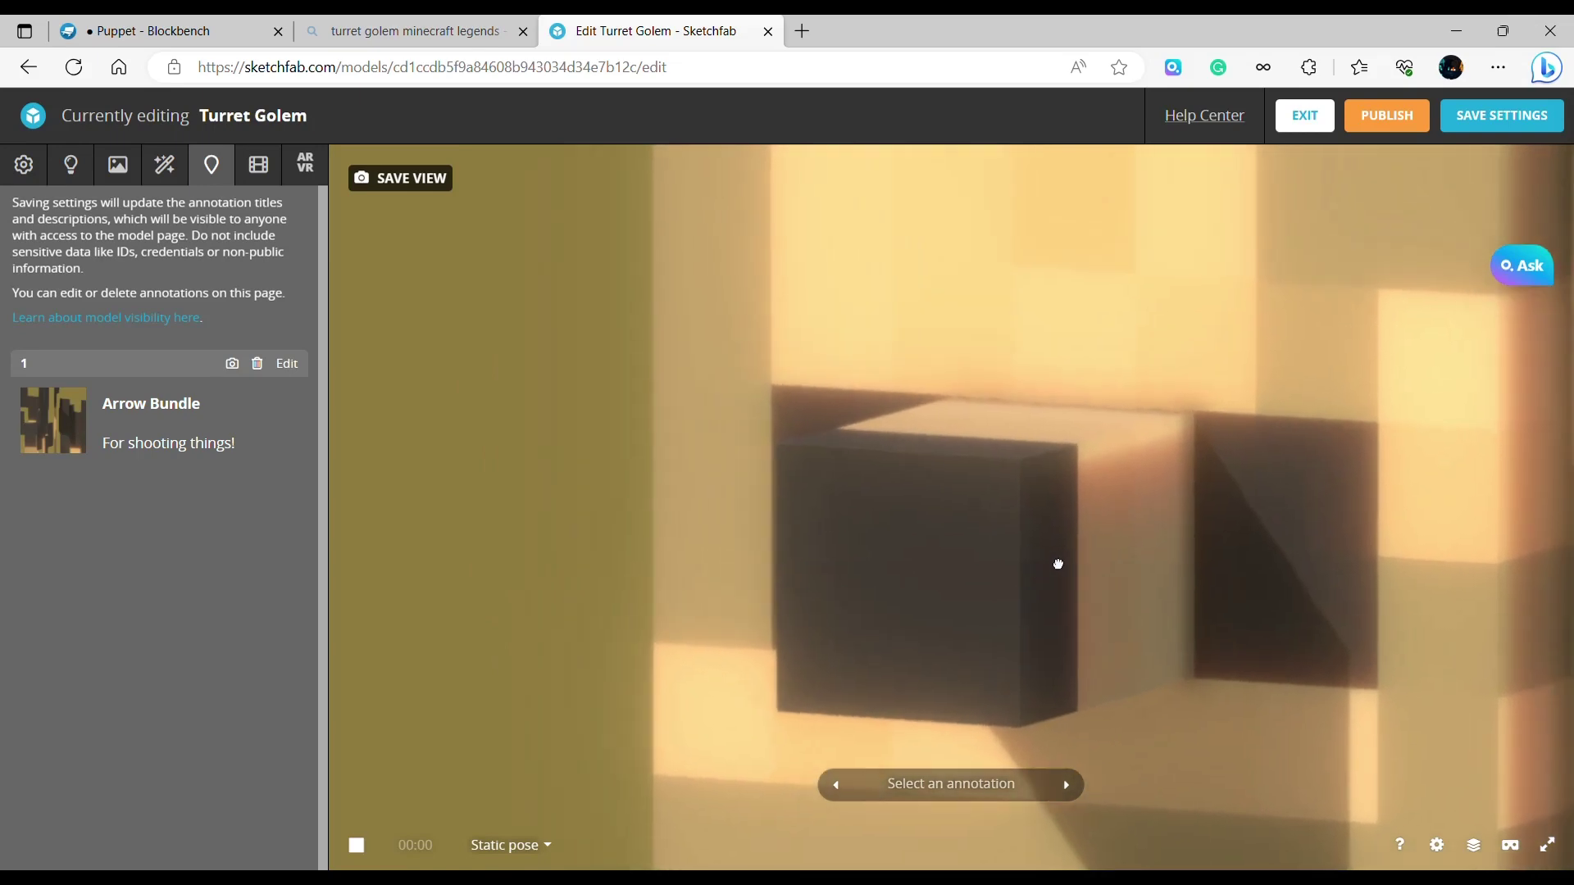
click(967, 553)
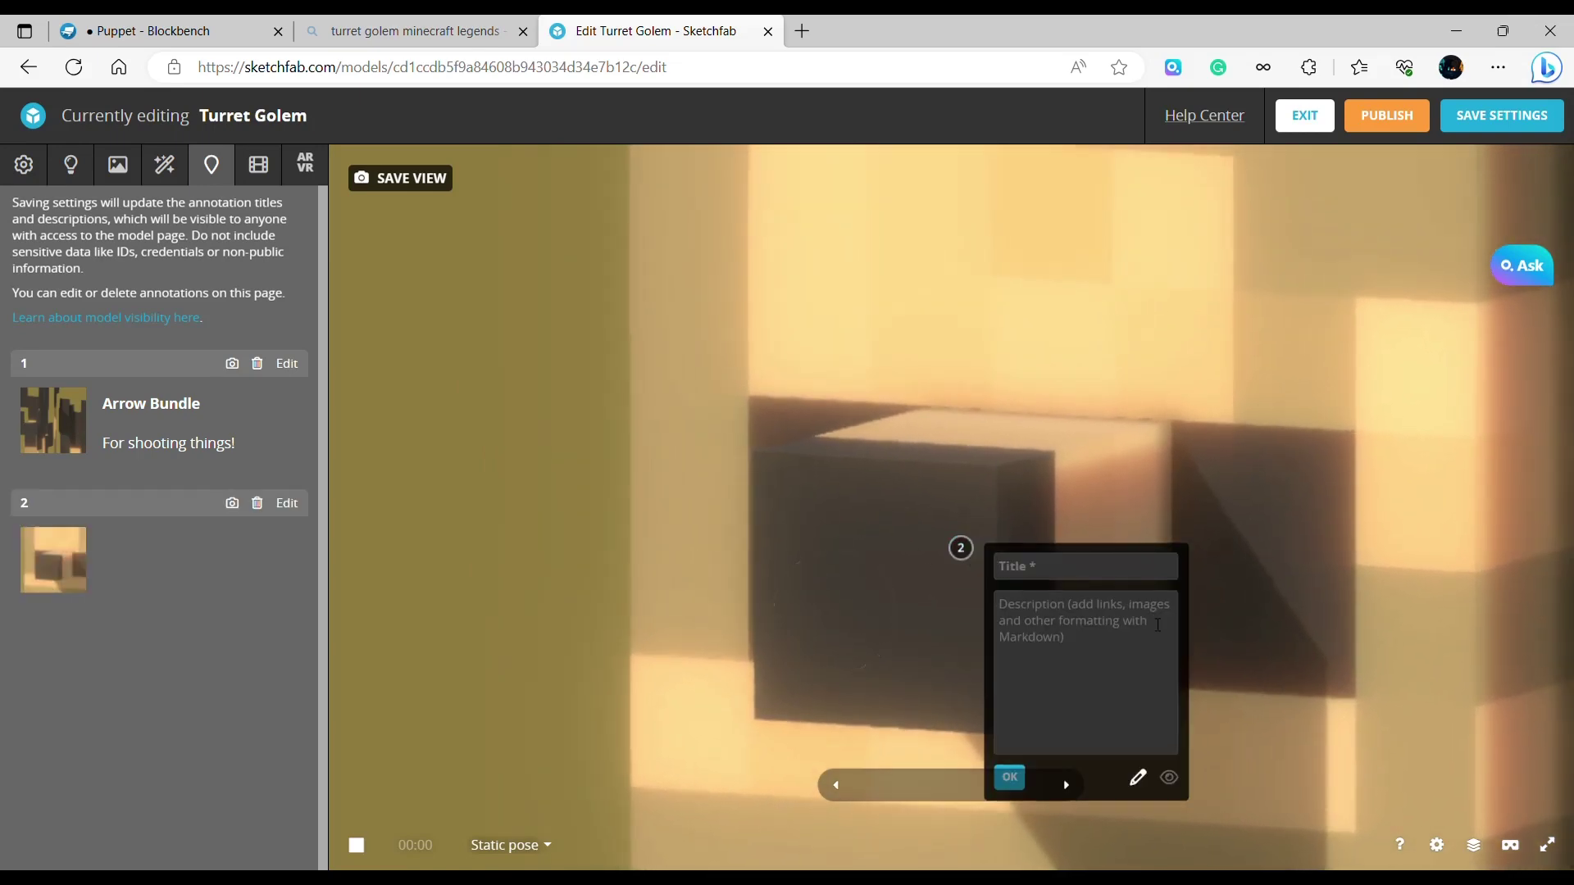
text(Turret Nose)
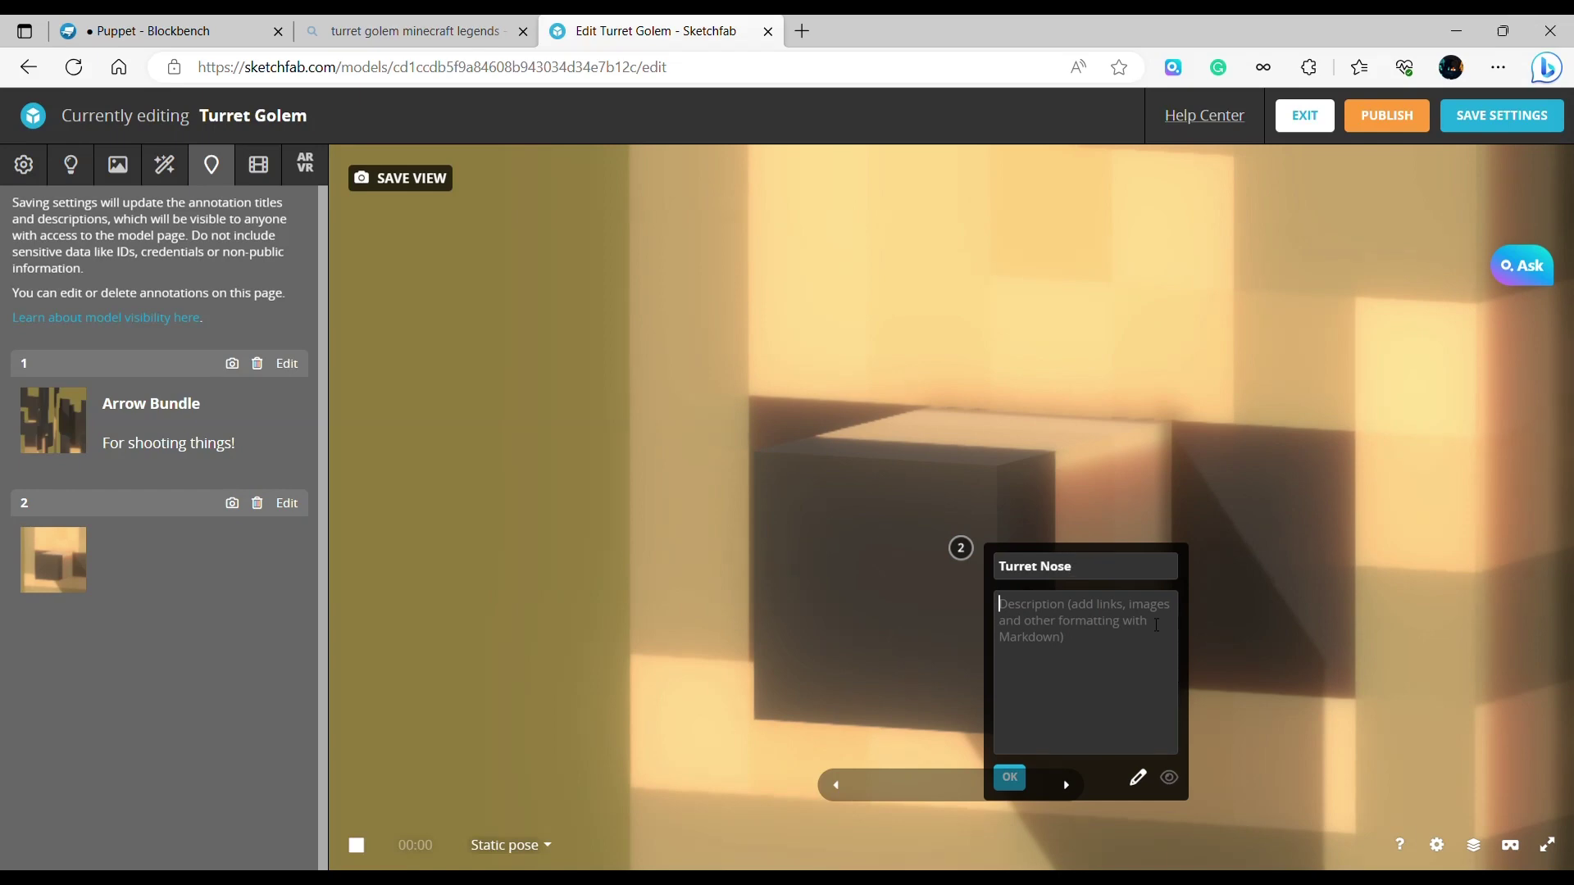
text(For shooting the arrows!)
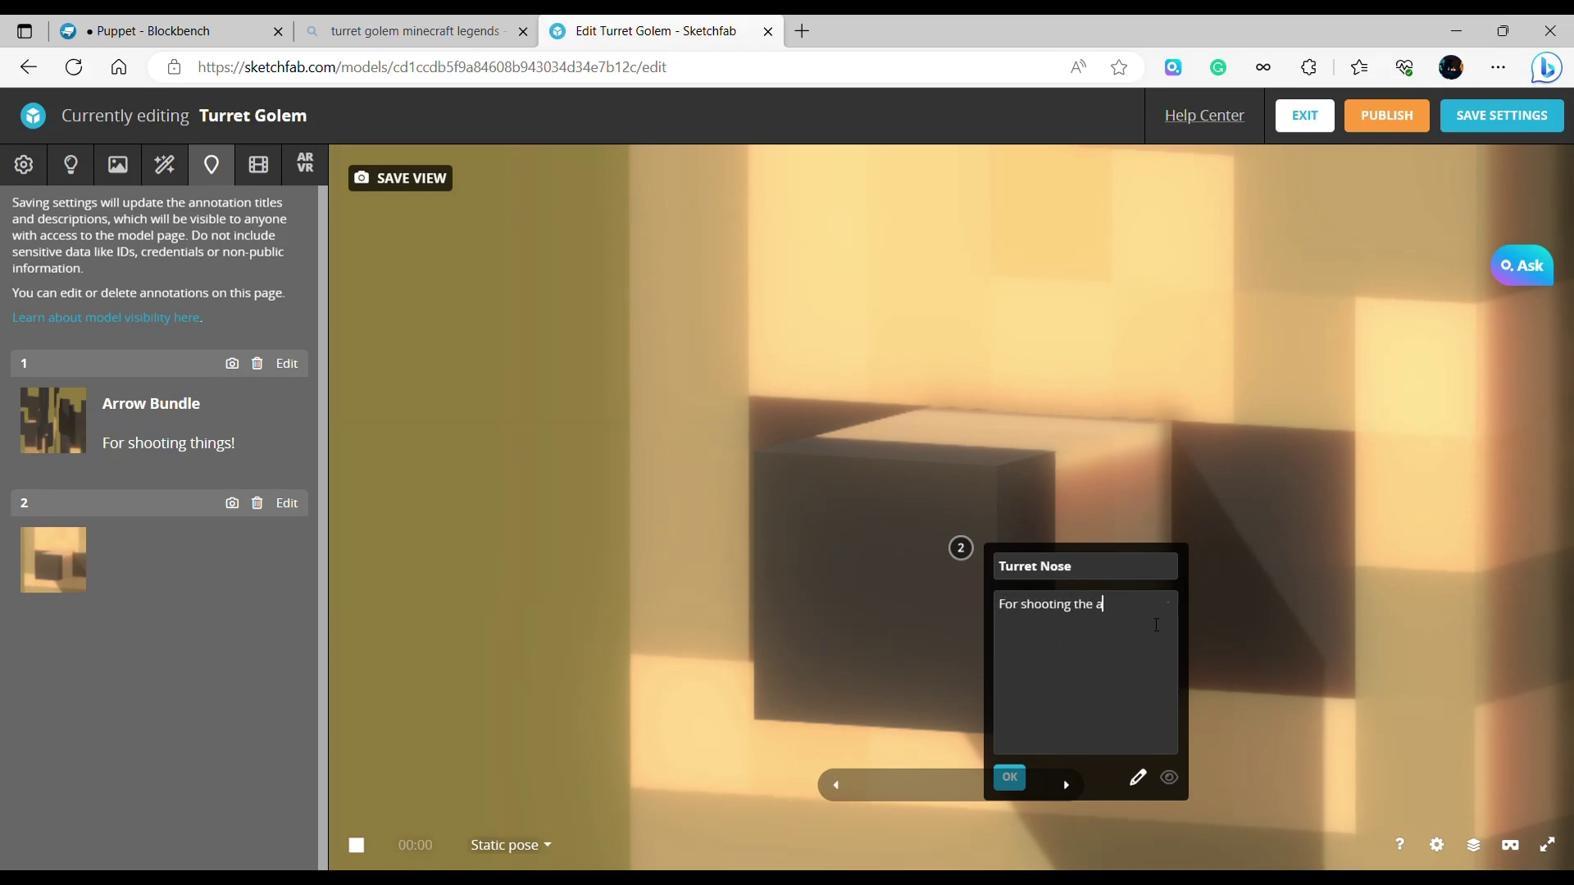
click(1012, 777)
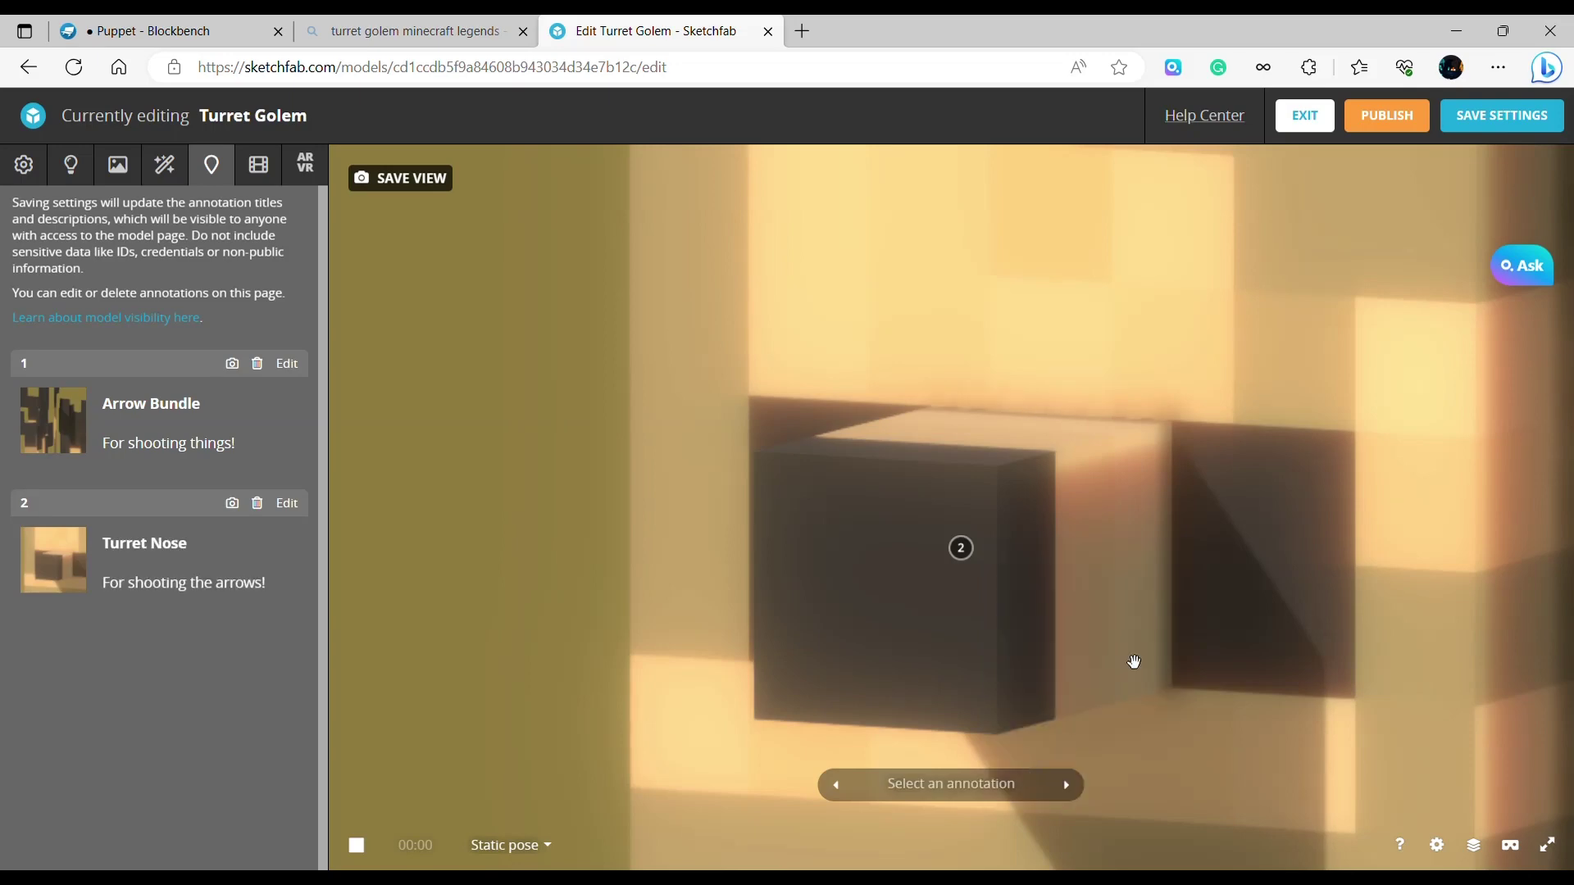
Save the 3D settings and publish the Turret Golem, finishing on its public model page.
click(1550, 123)
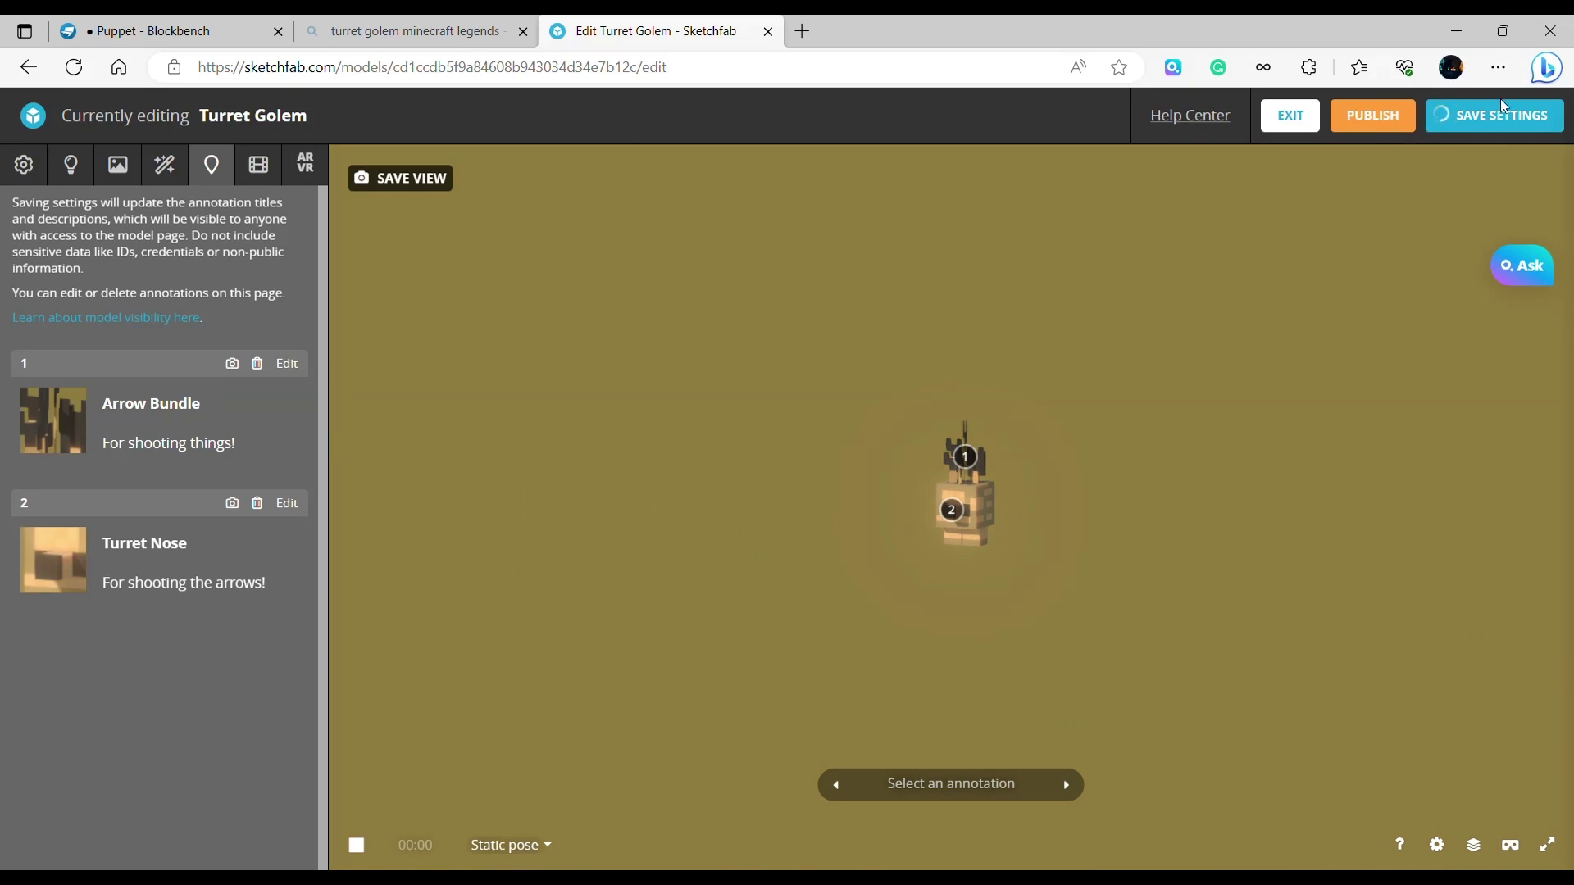
click(1393, 103)
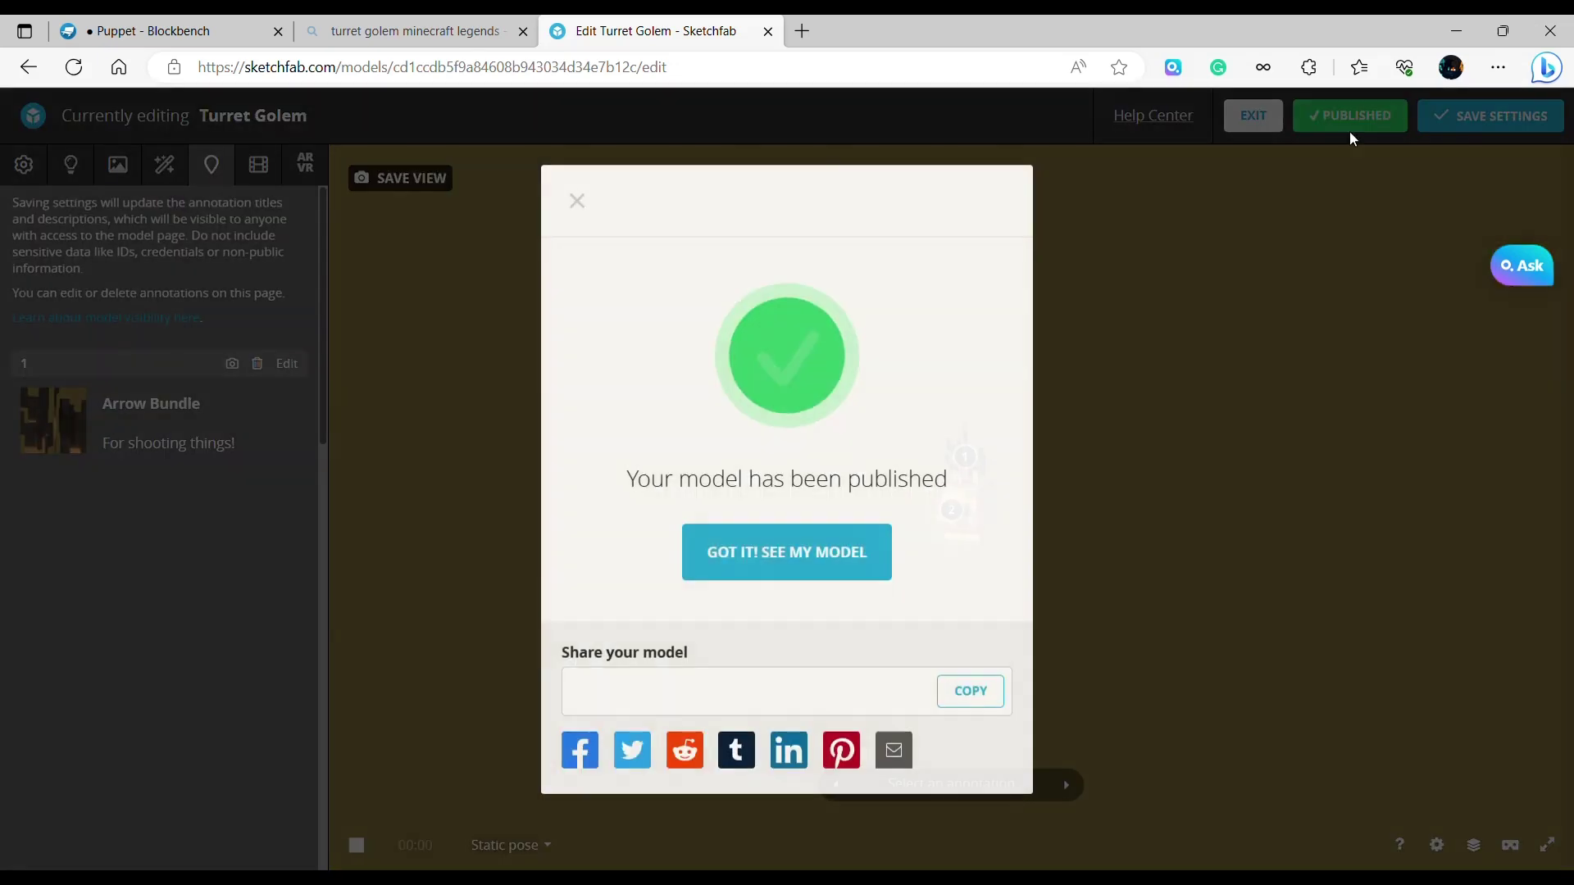
click(872, 555)
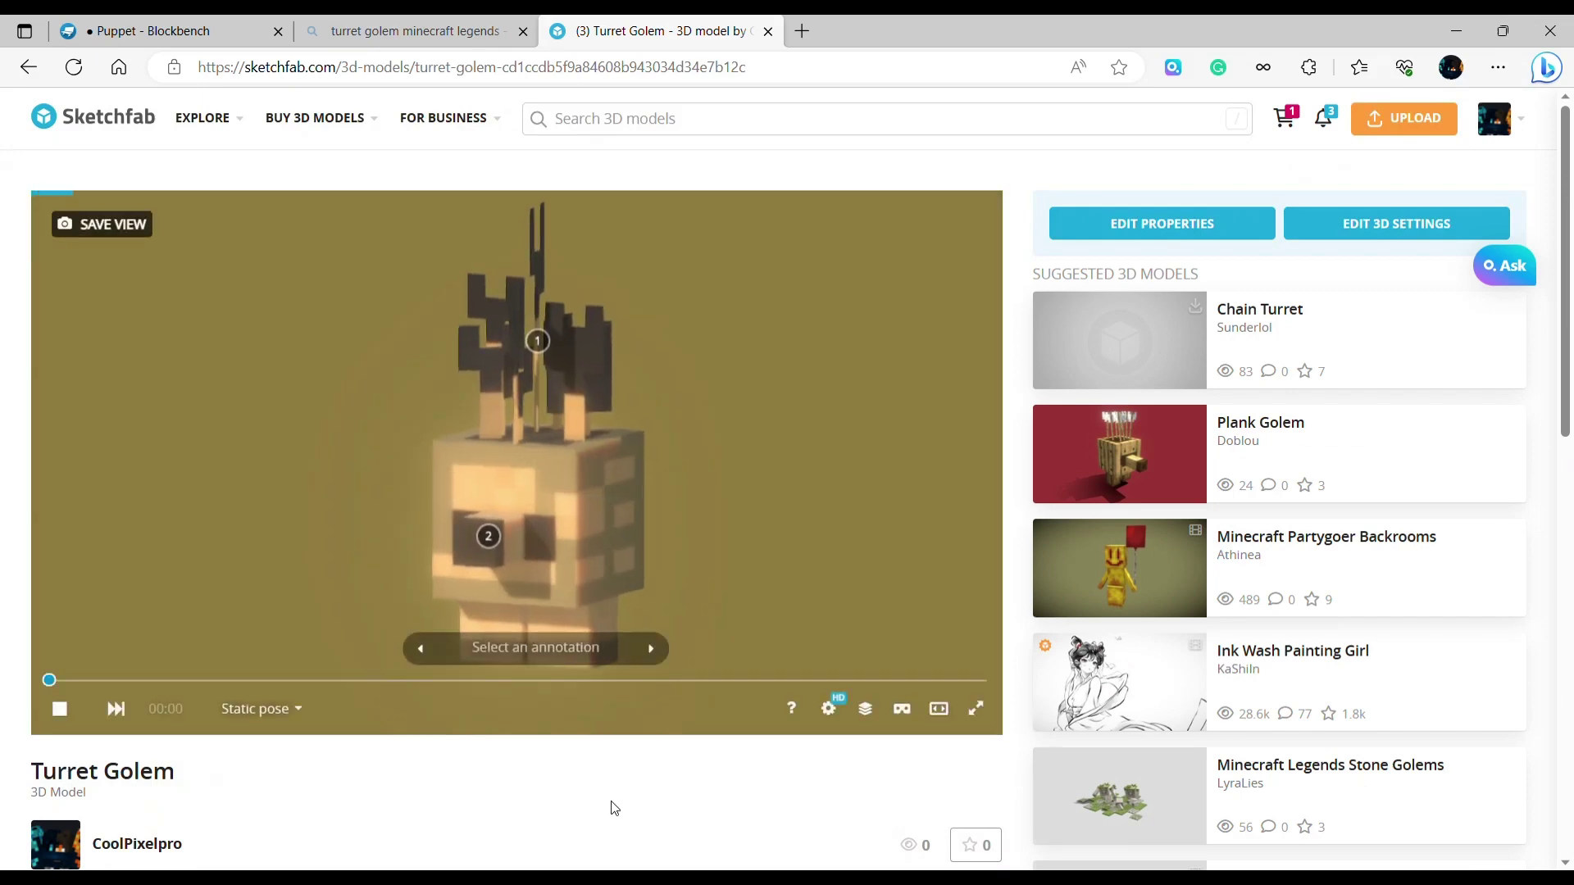
Look over the published page, then inspect the suggested Plank Golem model and its details, ending on its creator's profile.
scroll(578, 763, down, 9)
scroll(615, 750, up, 9)
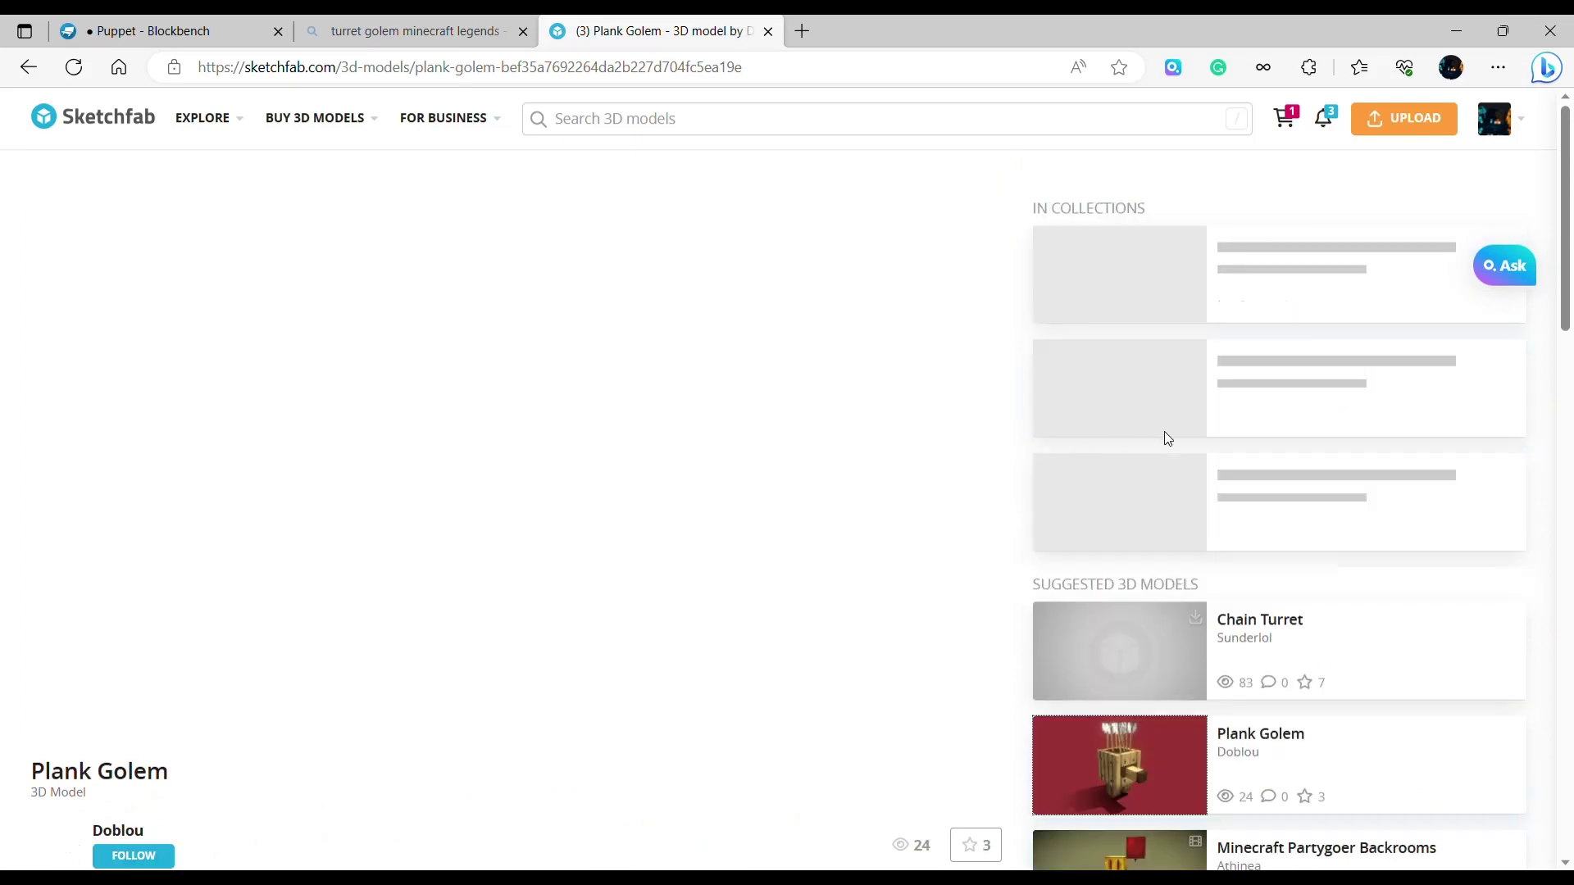
scroll(221, 771, down, 4)
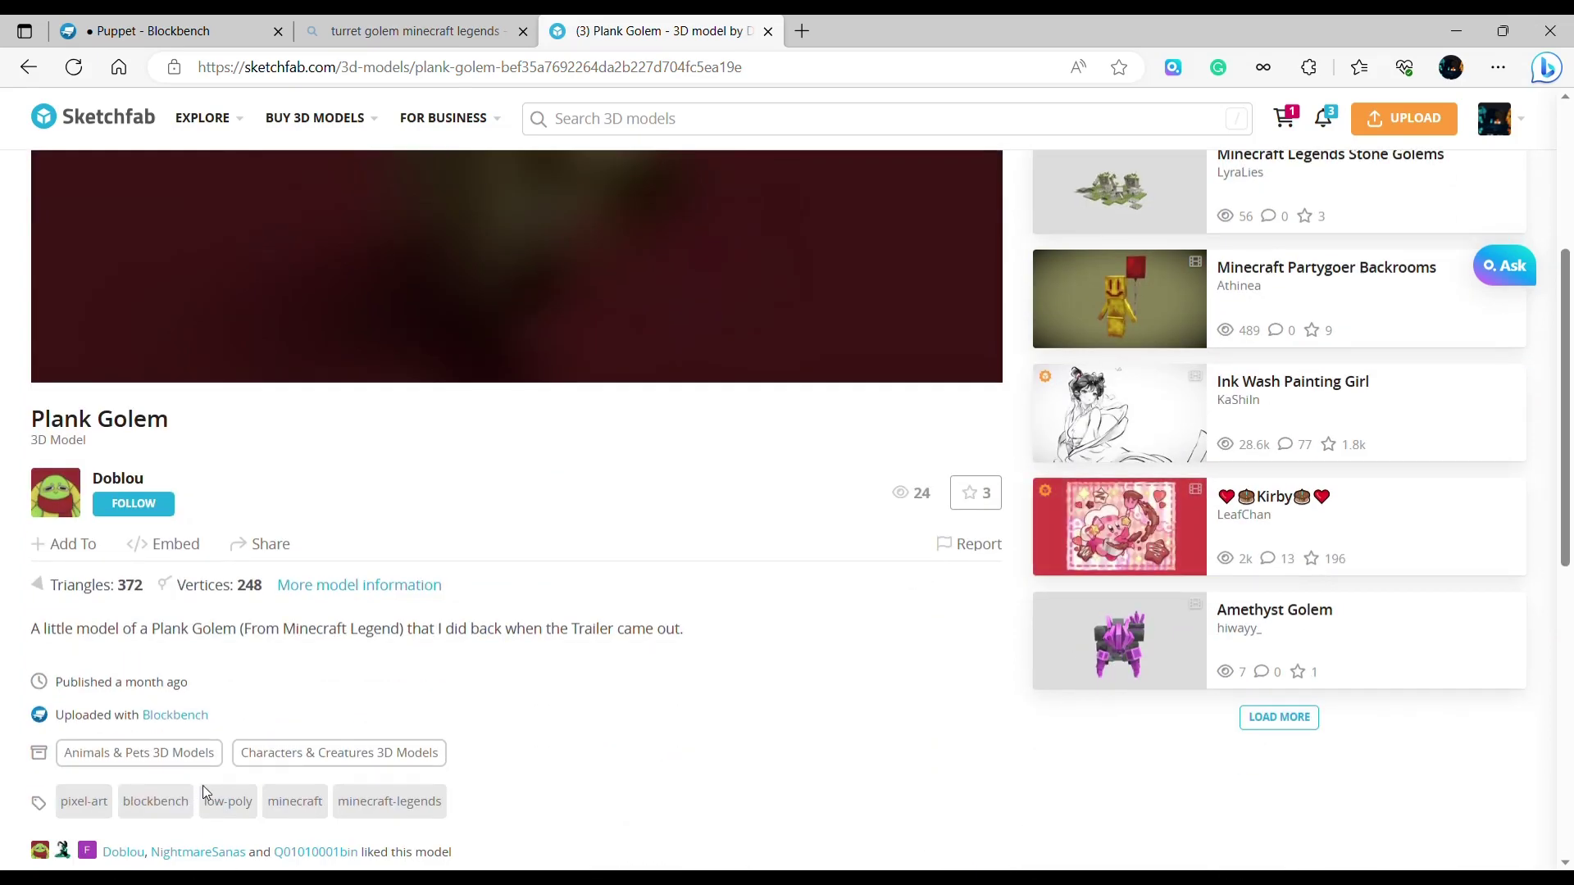
scroll(203, 786, up, 4)
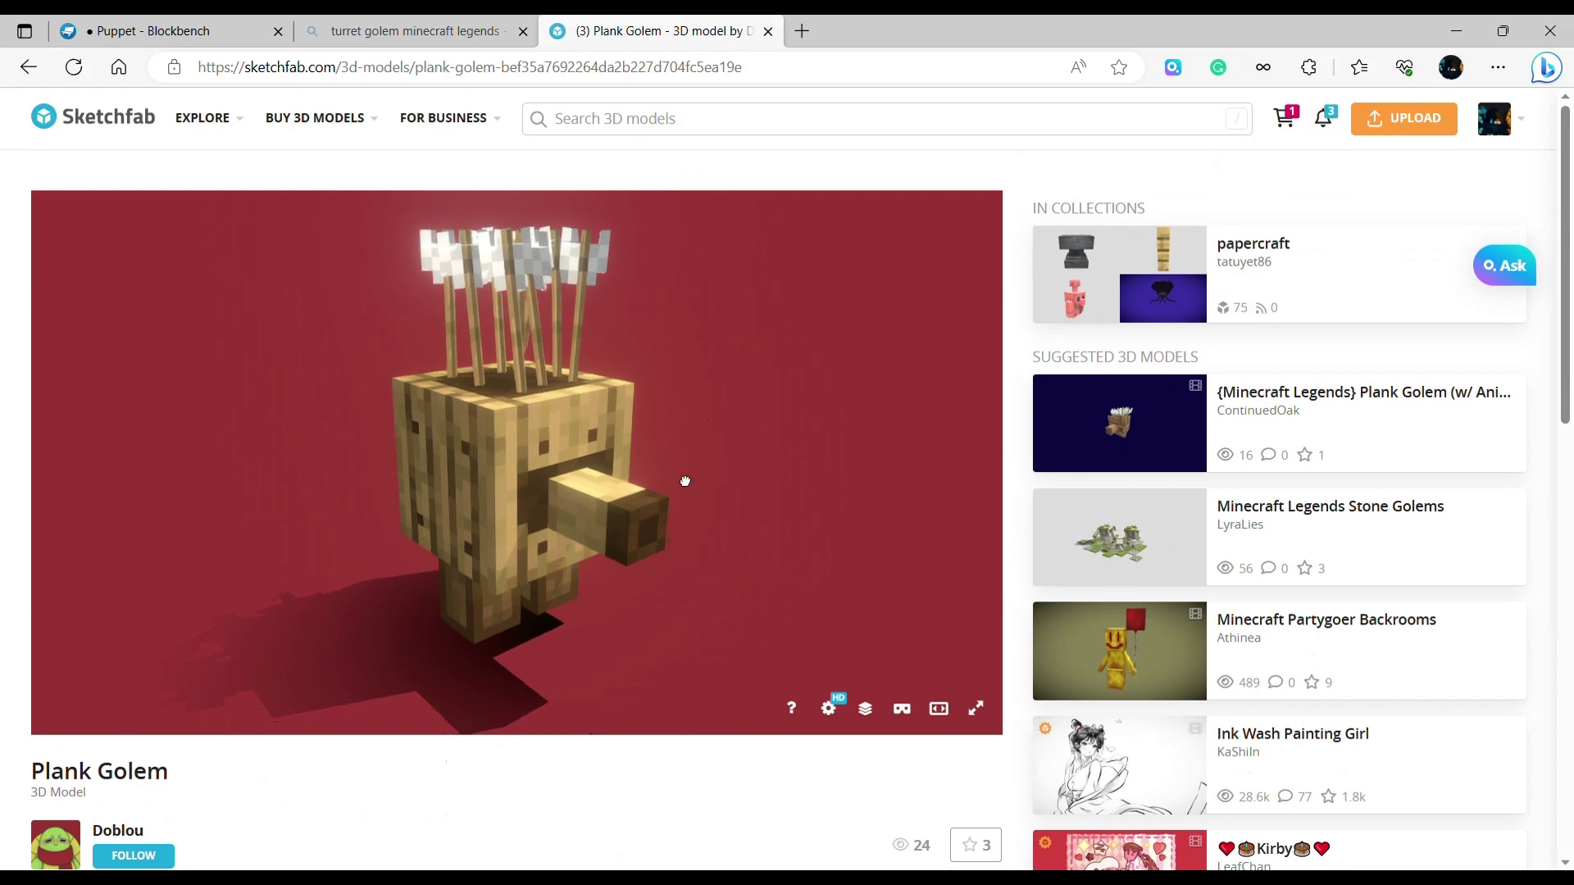
drag(685, 481, 643, 500)
scroll(608, 549, up, 3)
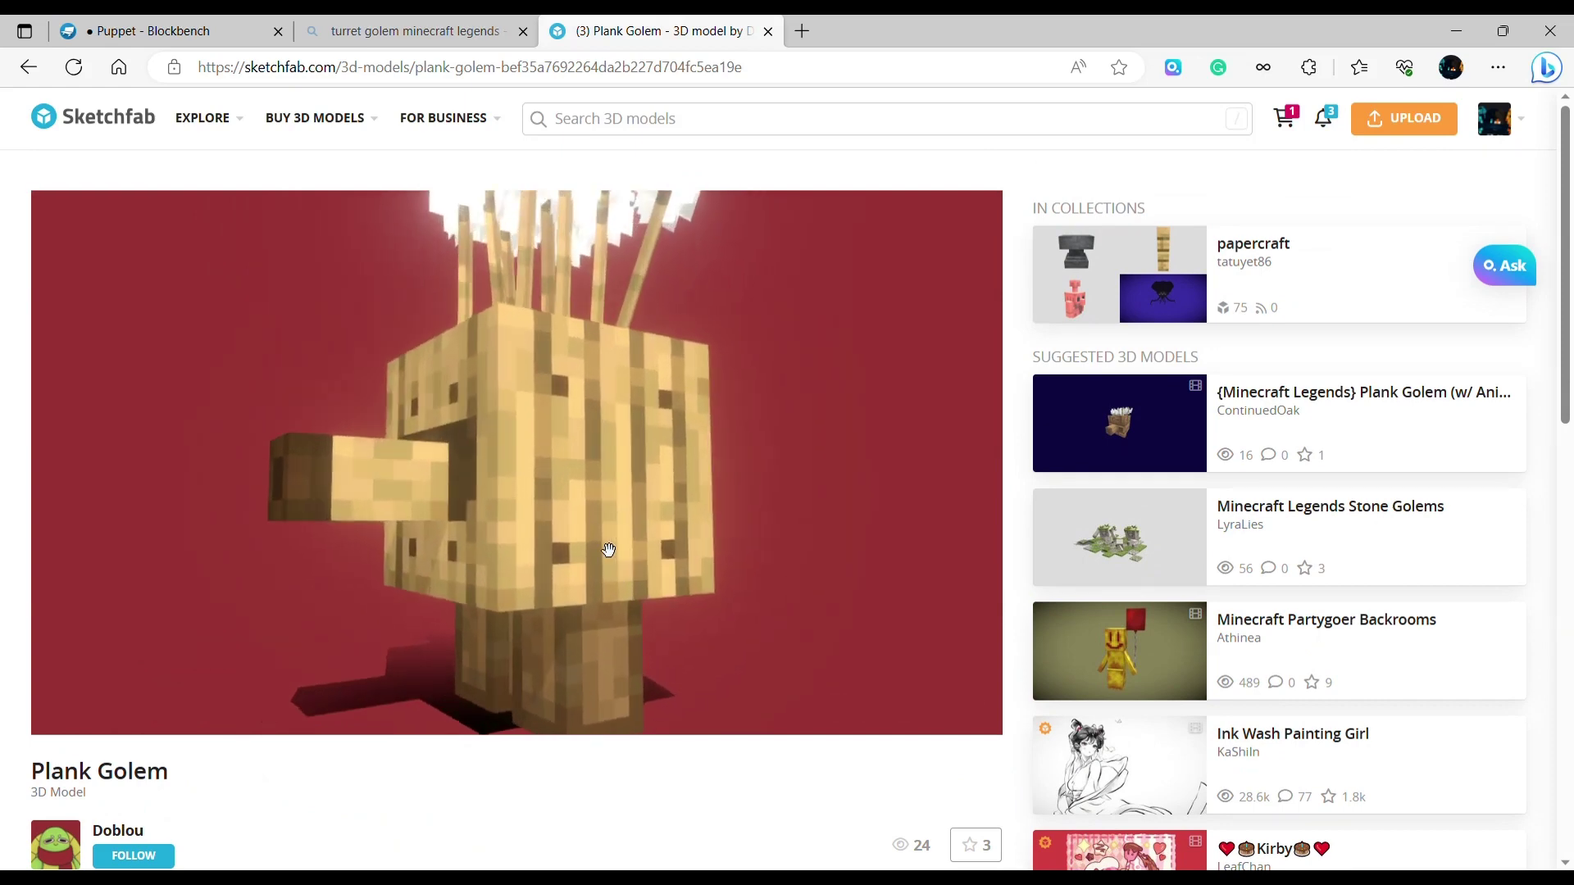
scroll(608, 550, up, 3)
scroll(571, 574, down, 5)
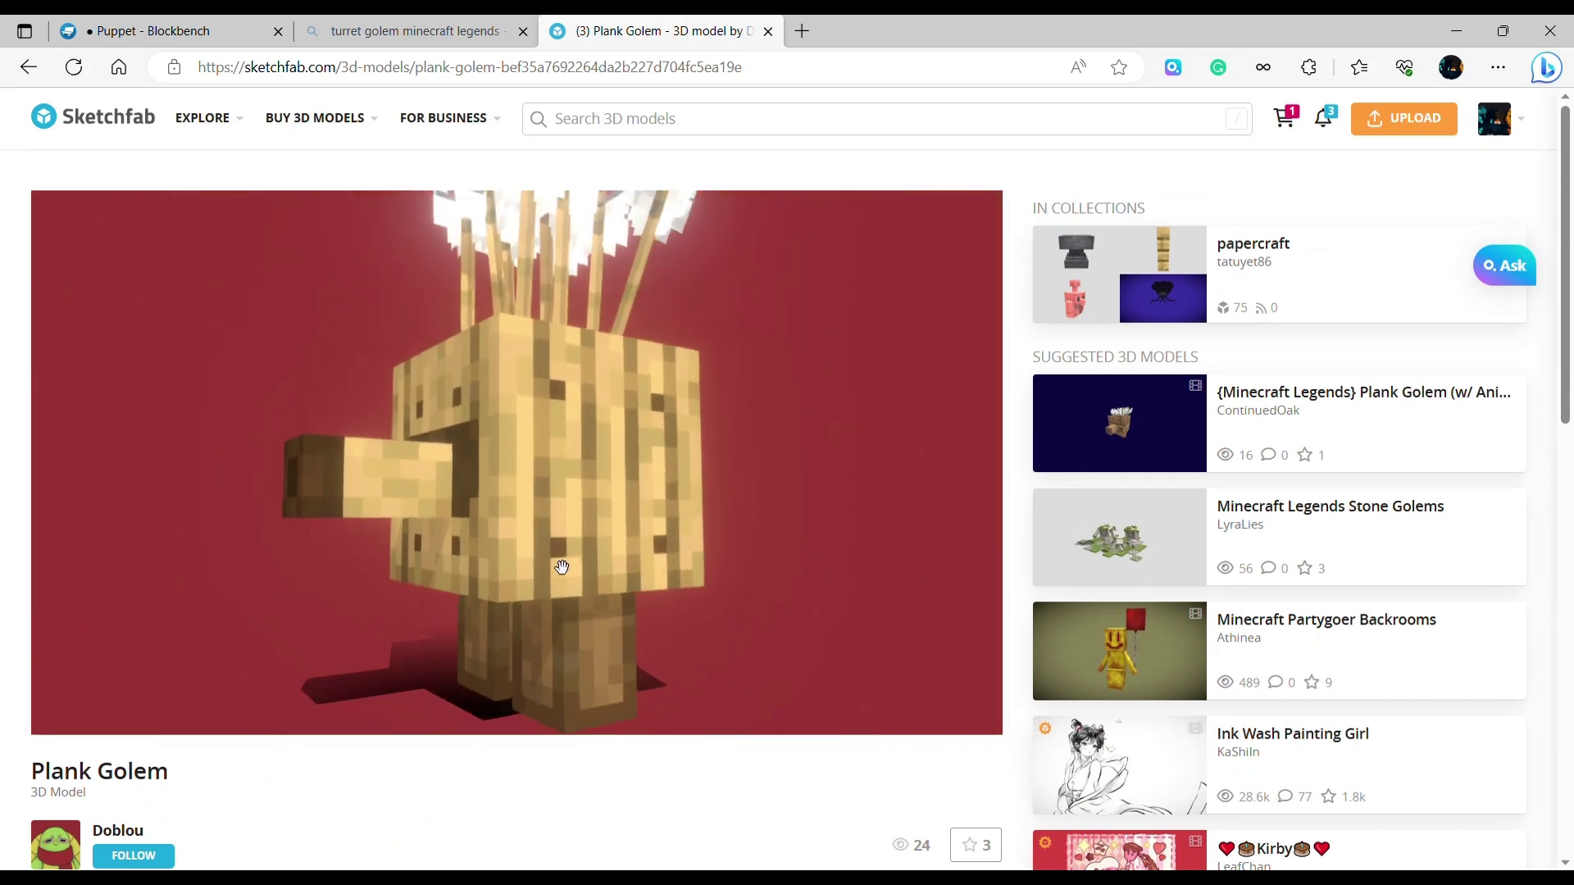
mouse_move(555, 569)
mouse_down()
mouse_move(759, 583)
mouse_move(499, 604)
mouse_move(555, 703)
mouse_move(606, 618)
mouse_move(478, 647)
mouse_up()
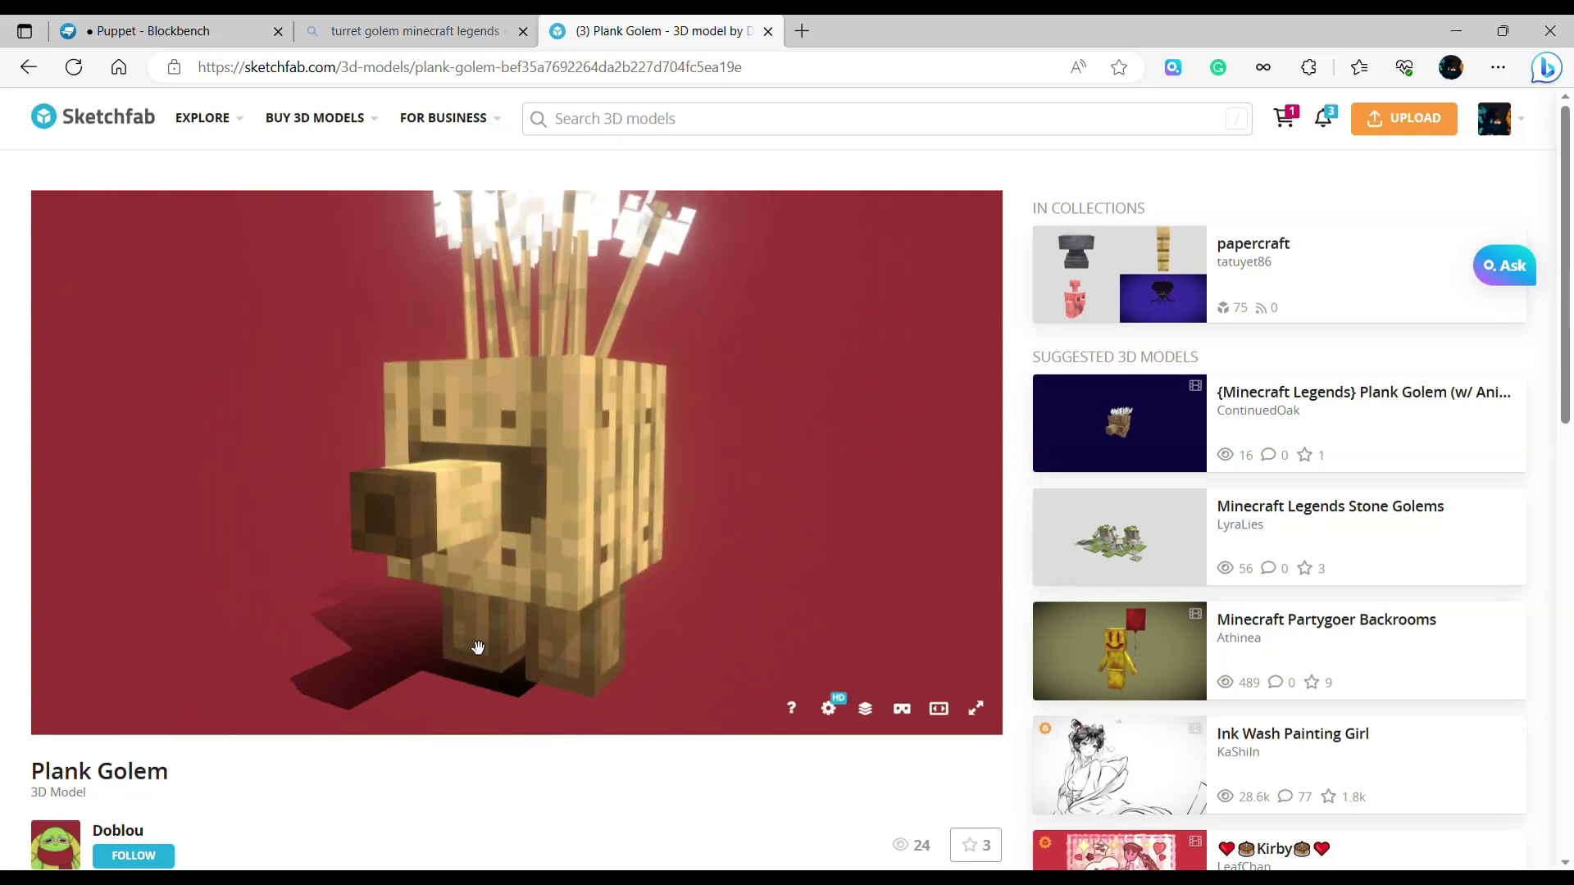
scroll(246, 672, down, 5)
scroll(227, 622, down, 4)
scroll(227, 622, up, 8)
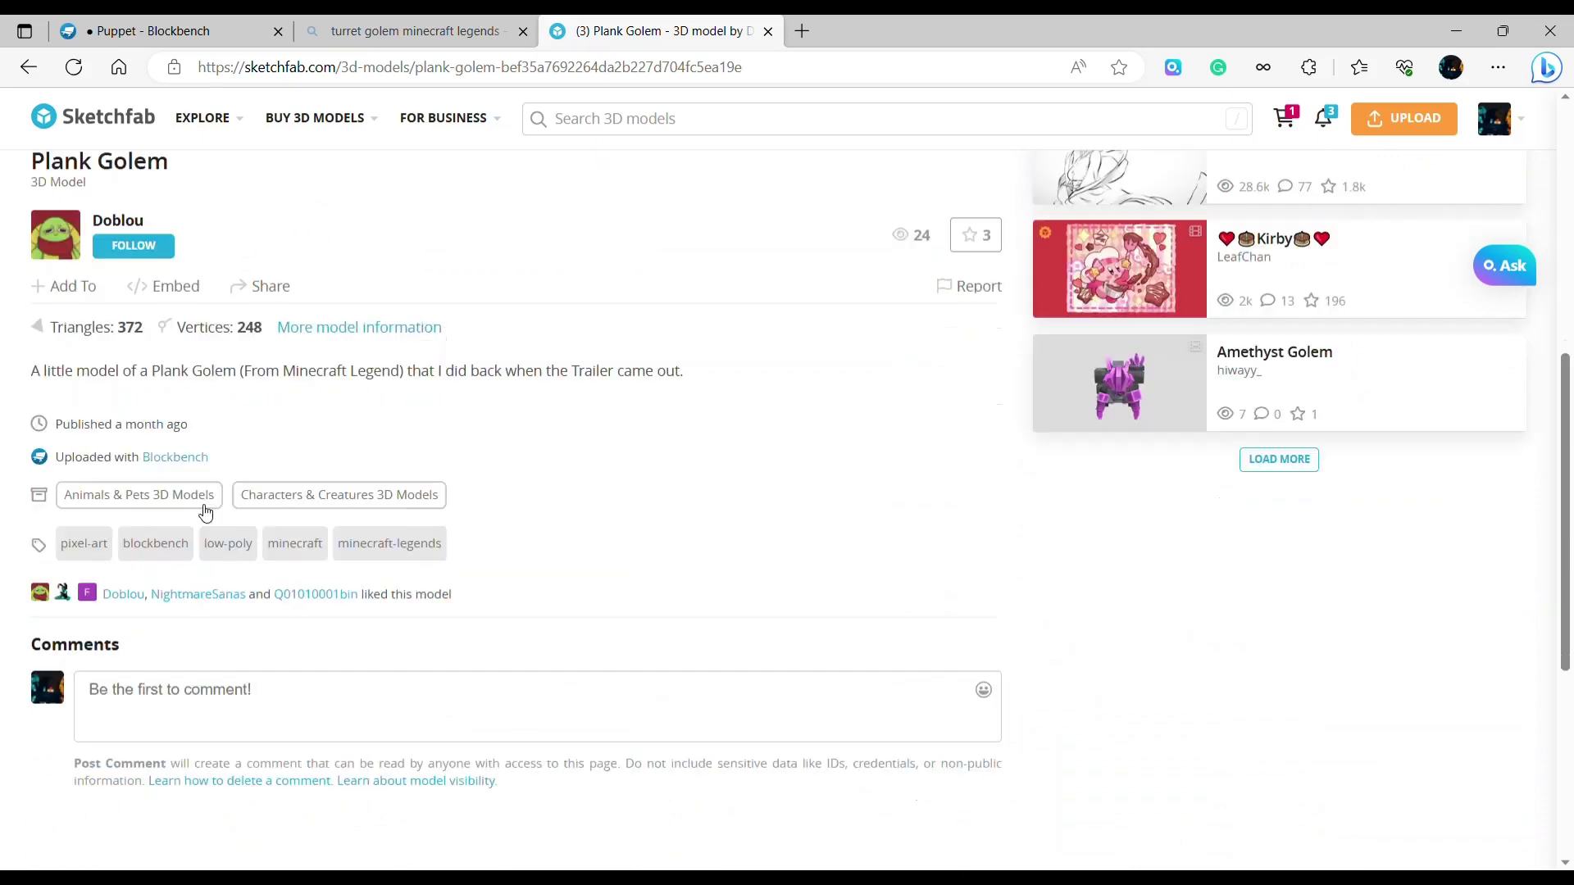
click(65, 847)
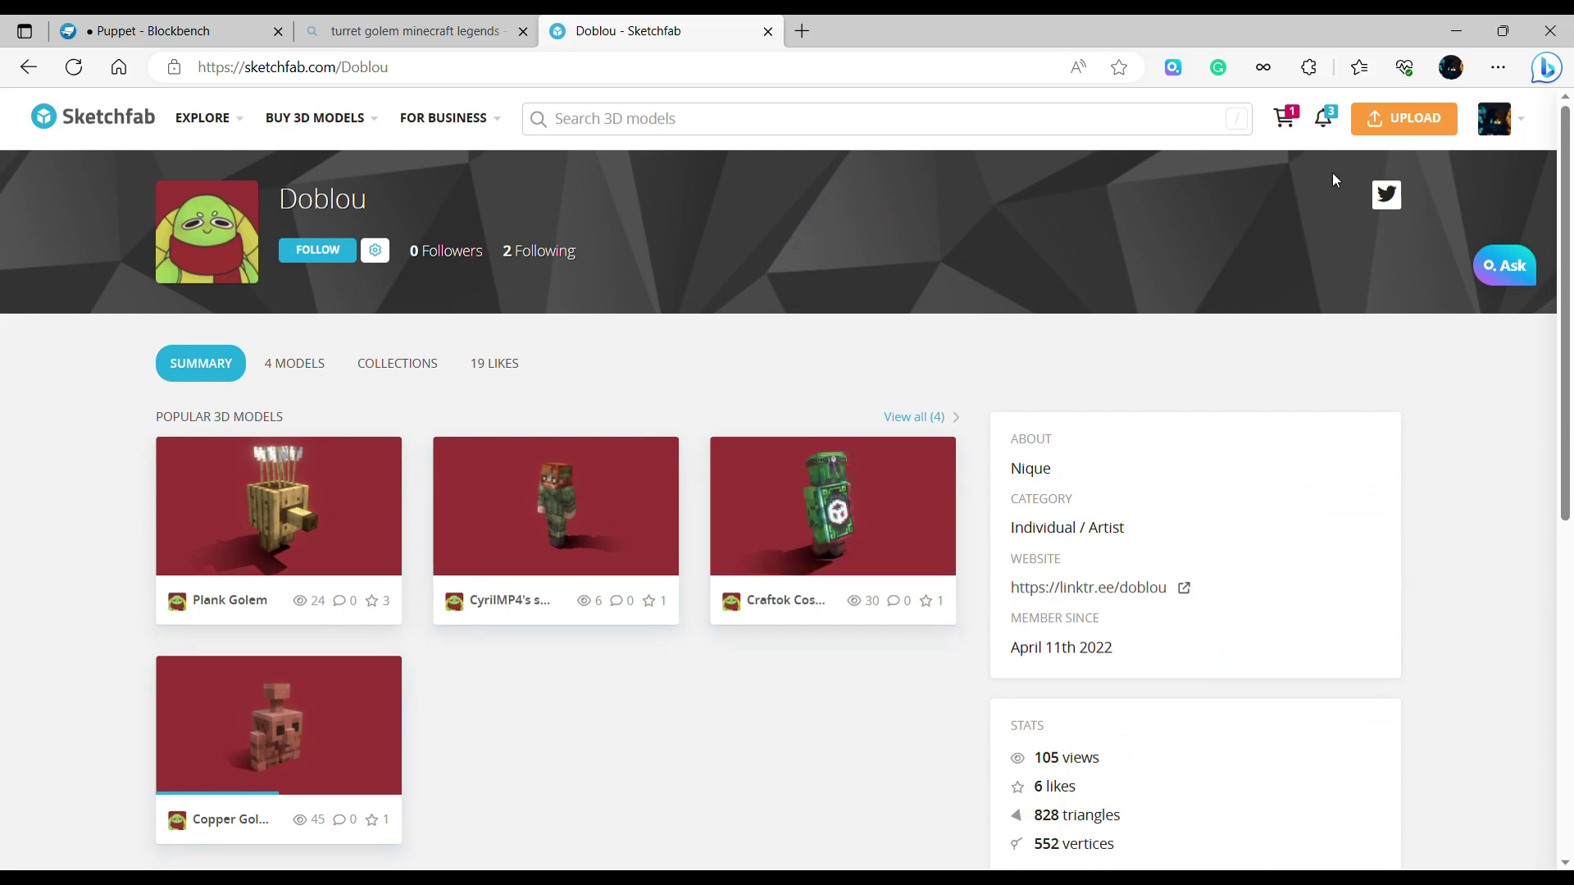
Switch to Blockbench and examine the turret golem model up close and from a distance.
click(94, 25)
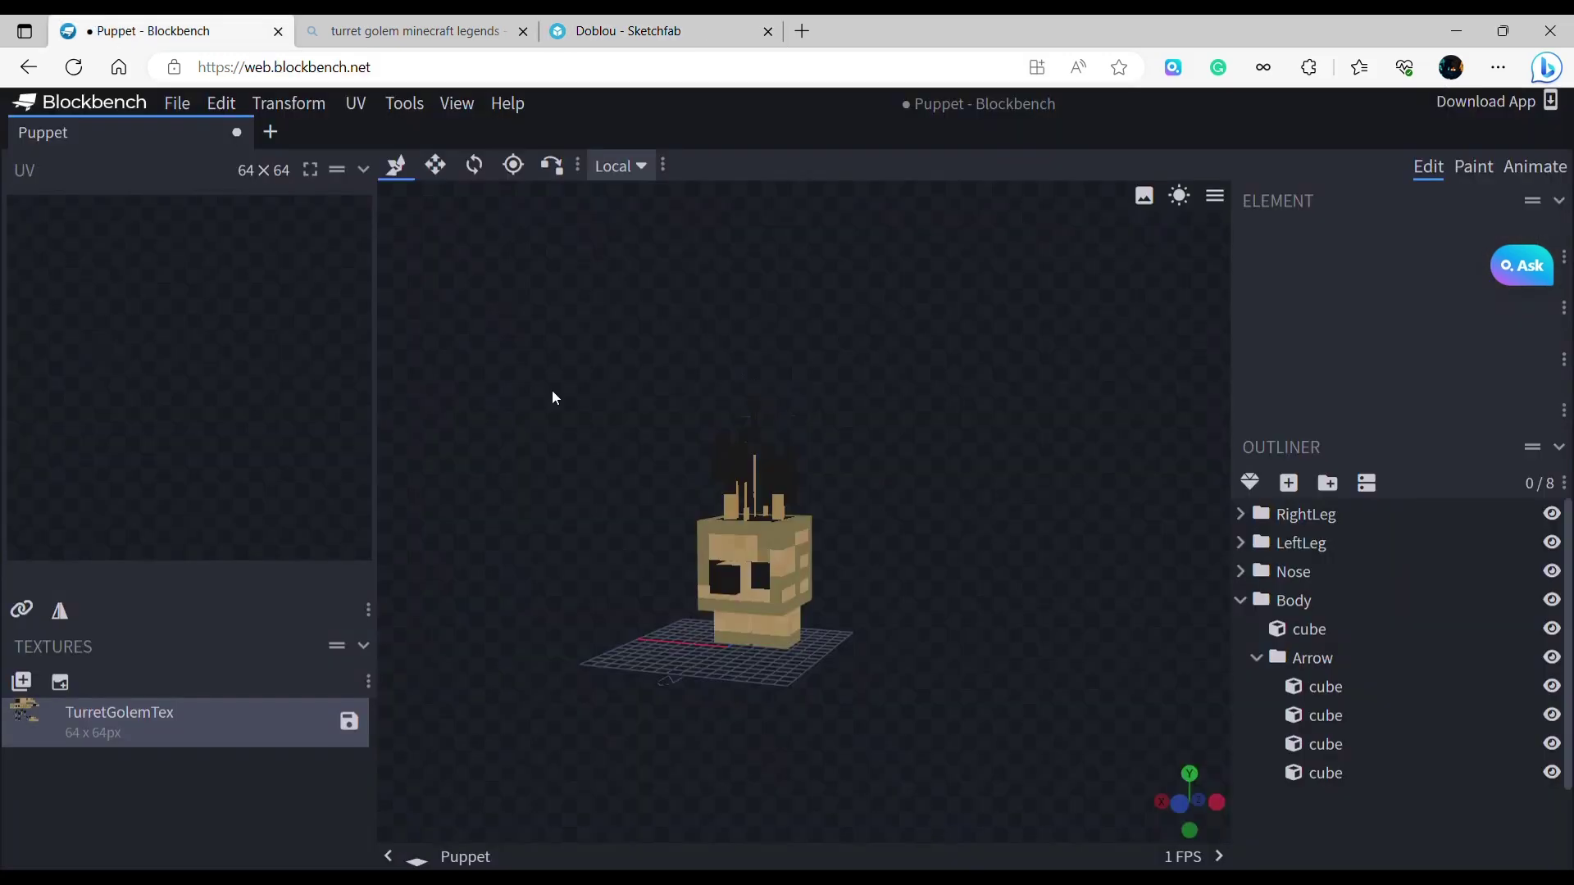
drag(553, 390, 1154, 574)
scroll(1031, 562, up, 8)
scroll(1109, 558, down, 3)
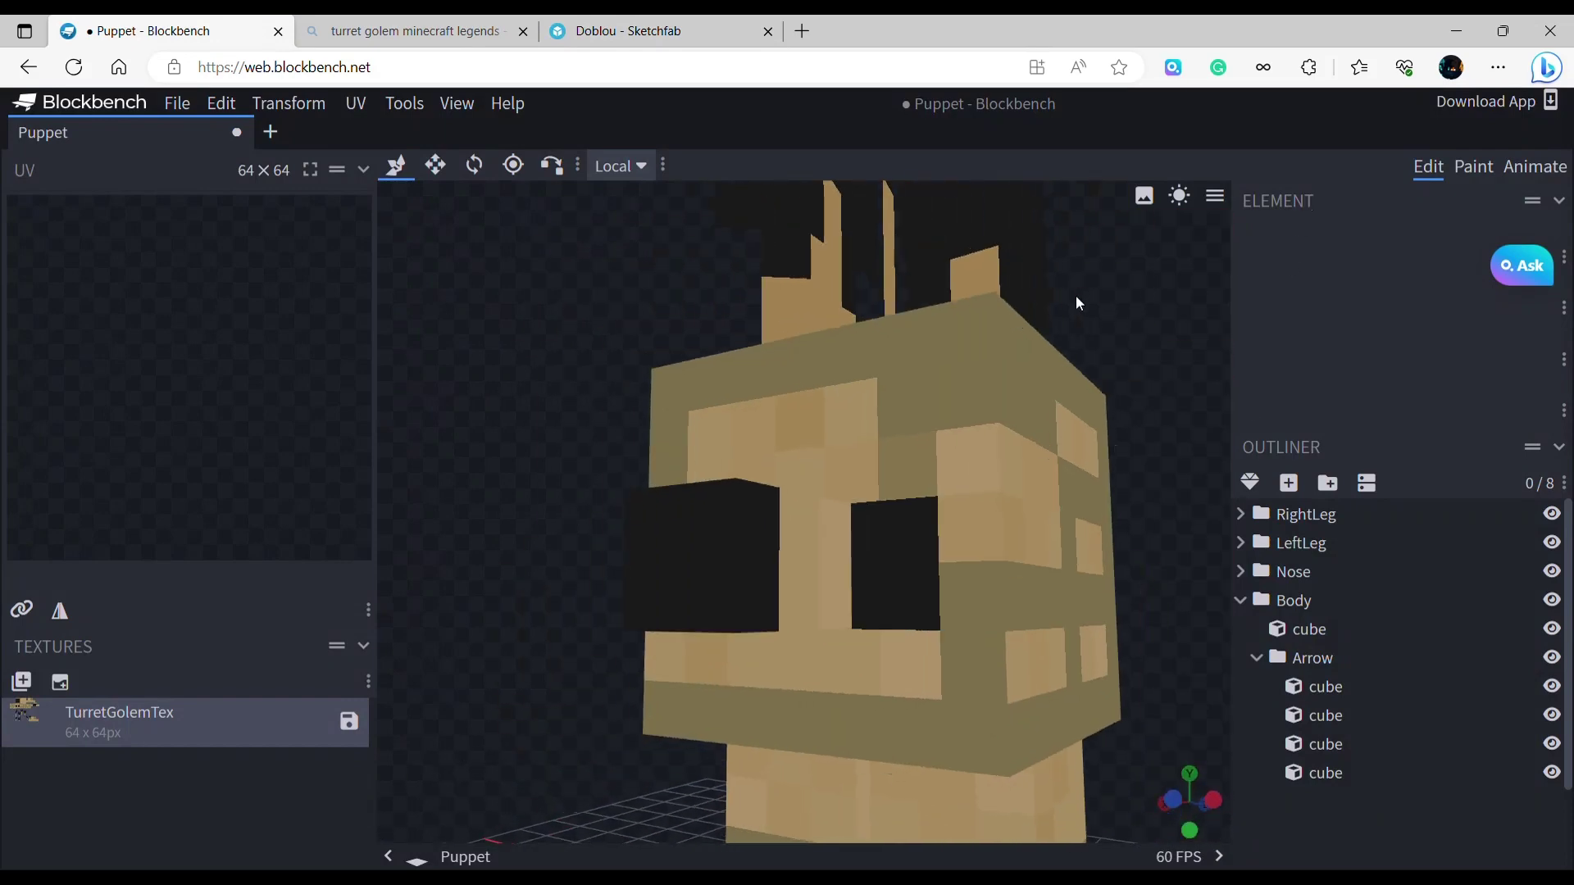
scroll(913, 421, down, 10)
drag(913, 422, 960, 457)
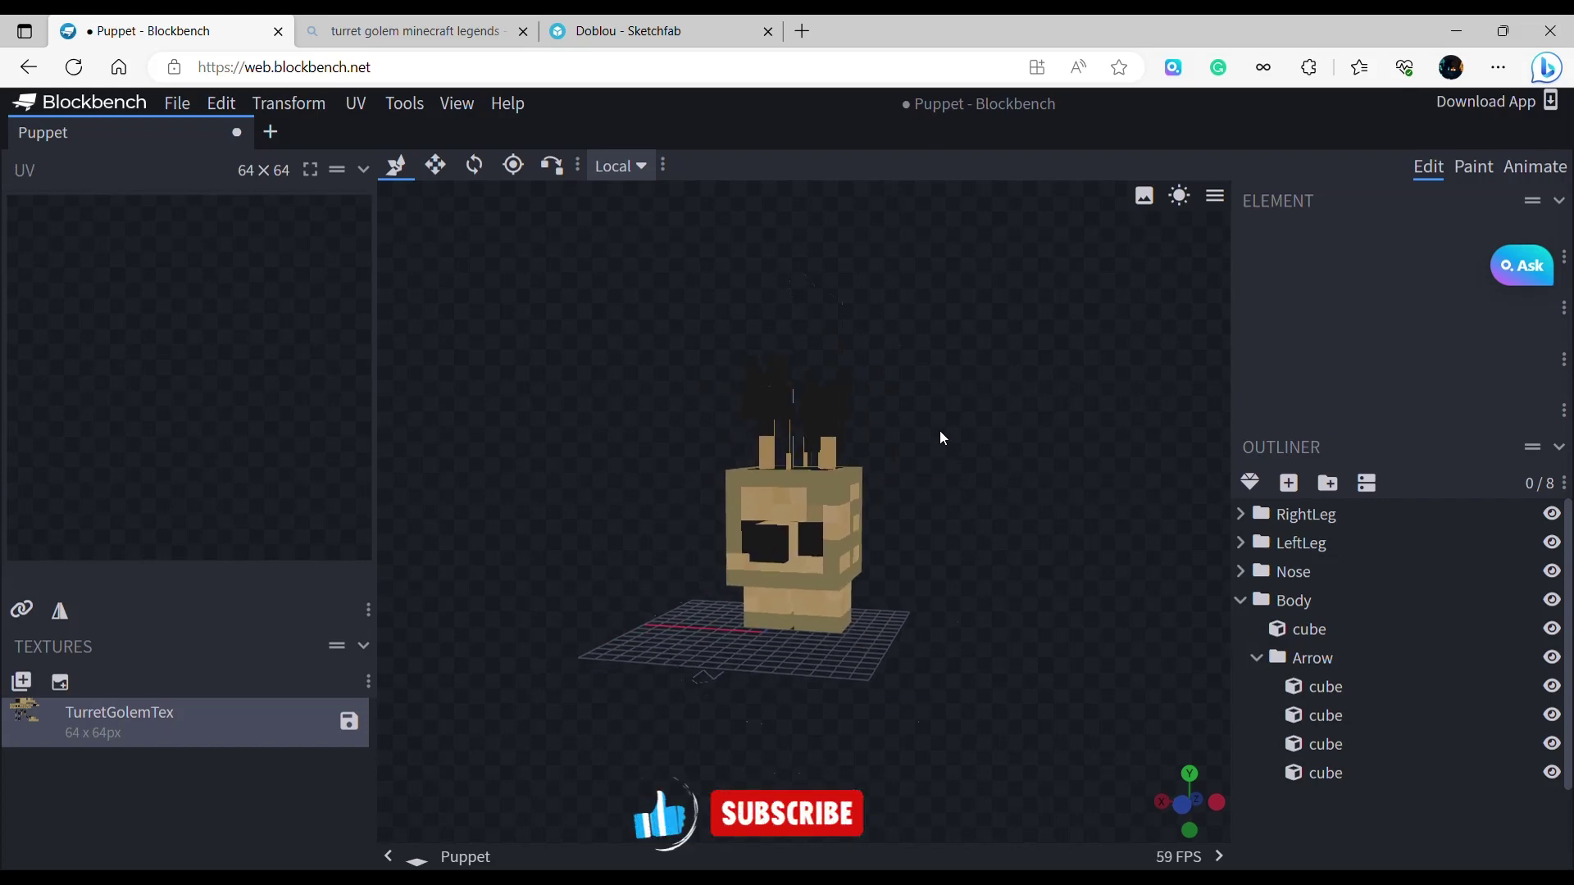